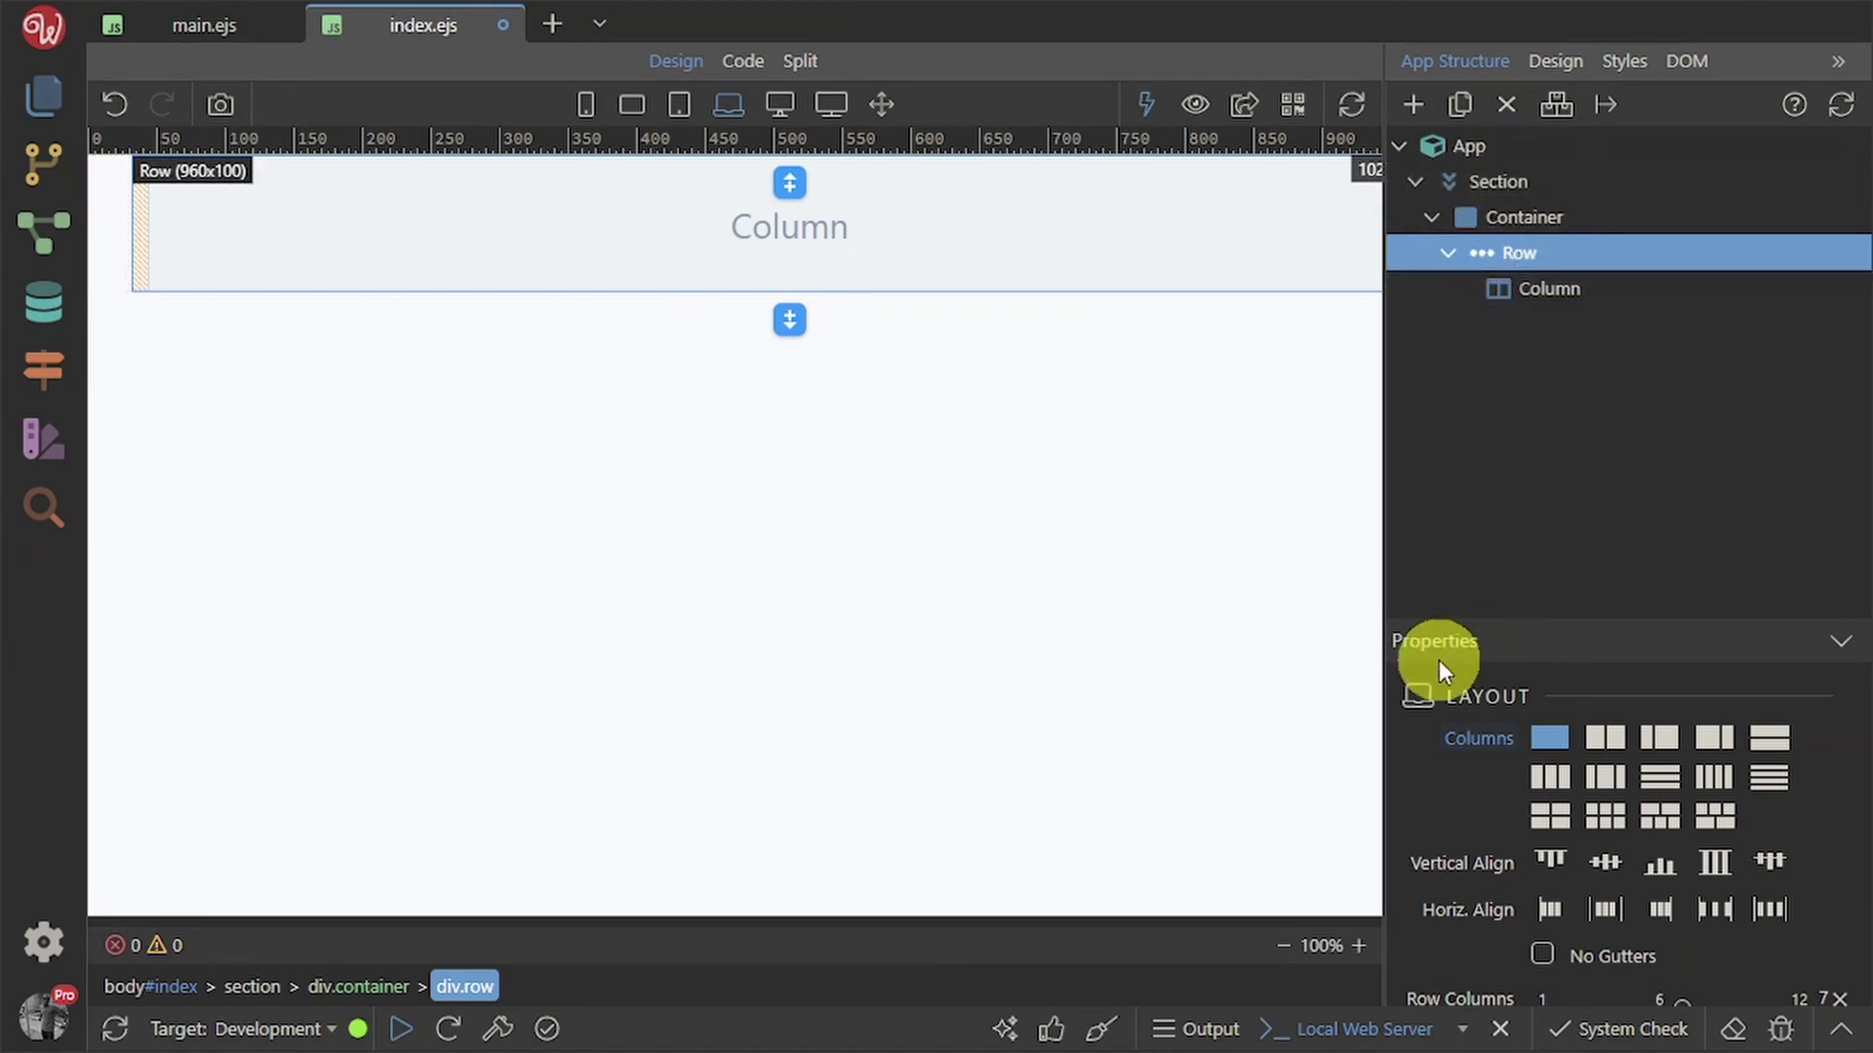
- Set the background color of the column inside the row to White
{"action": "left_click", "coordinate": [1558, 295]}
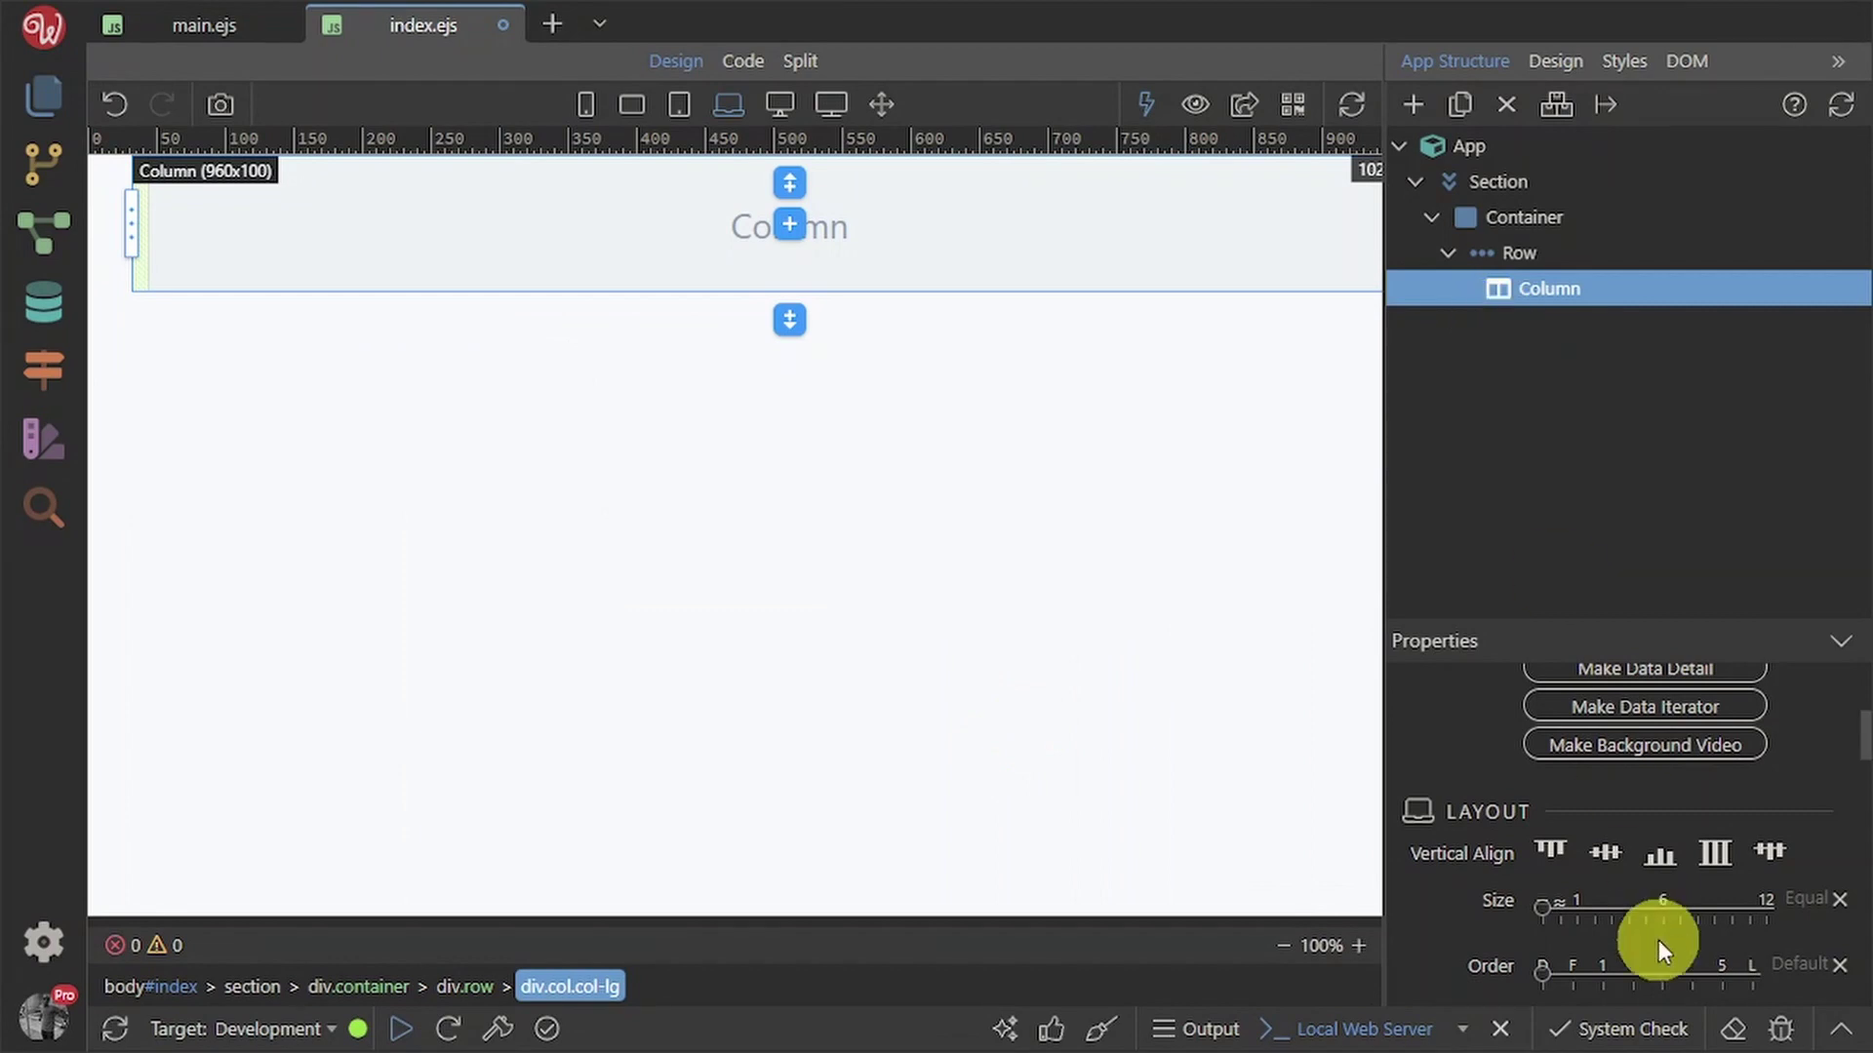
{"action": "scroll", "coordinate": [1652, 886], "scroll_direction": "up", "scroll_amount": 1}
{"action": "scroll", "coordinate": [1653, 886], "scroll_direction": "down", "scroll_amount": 10}
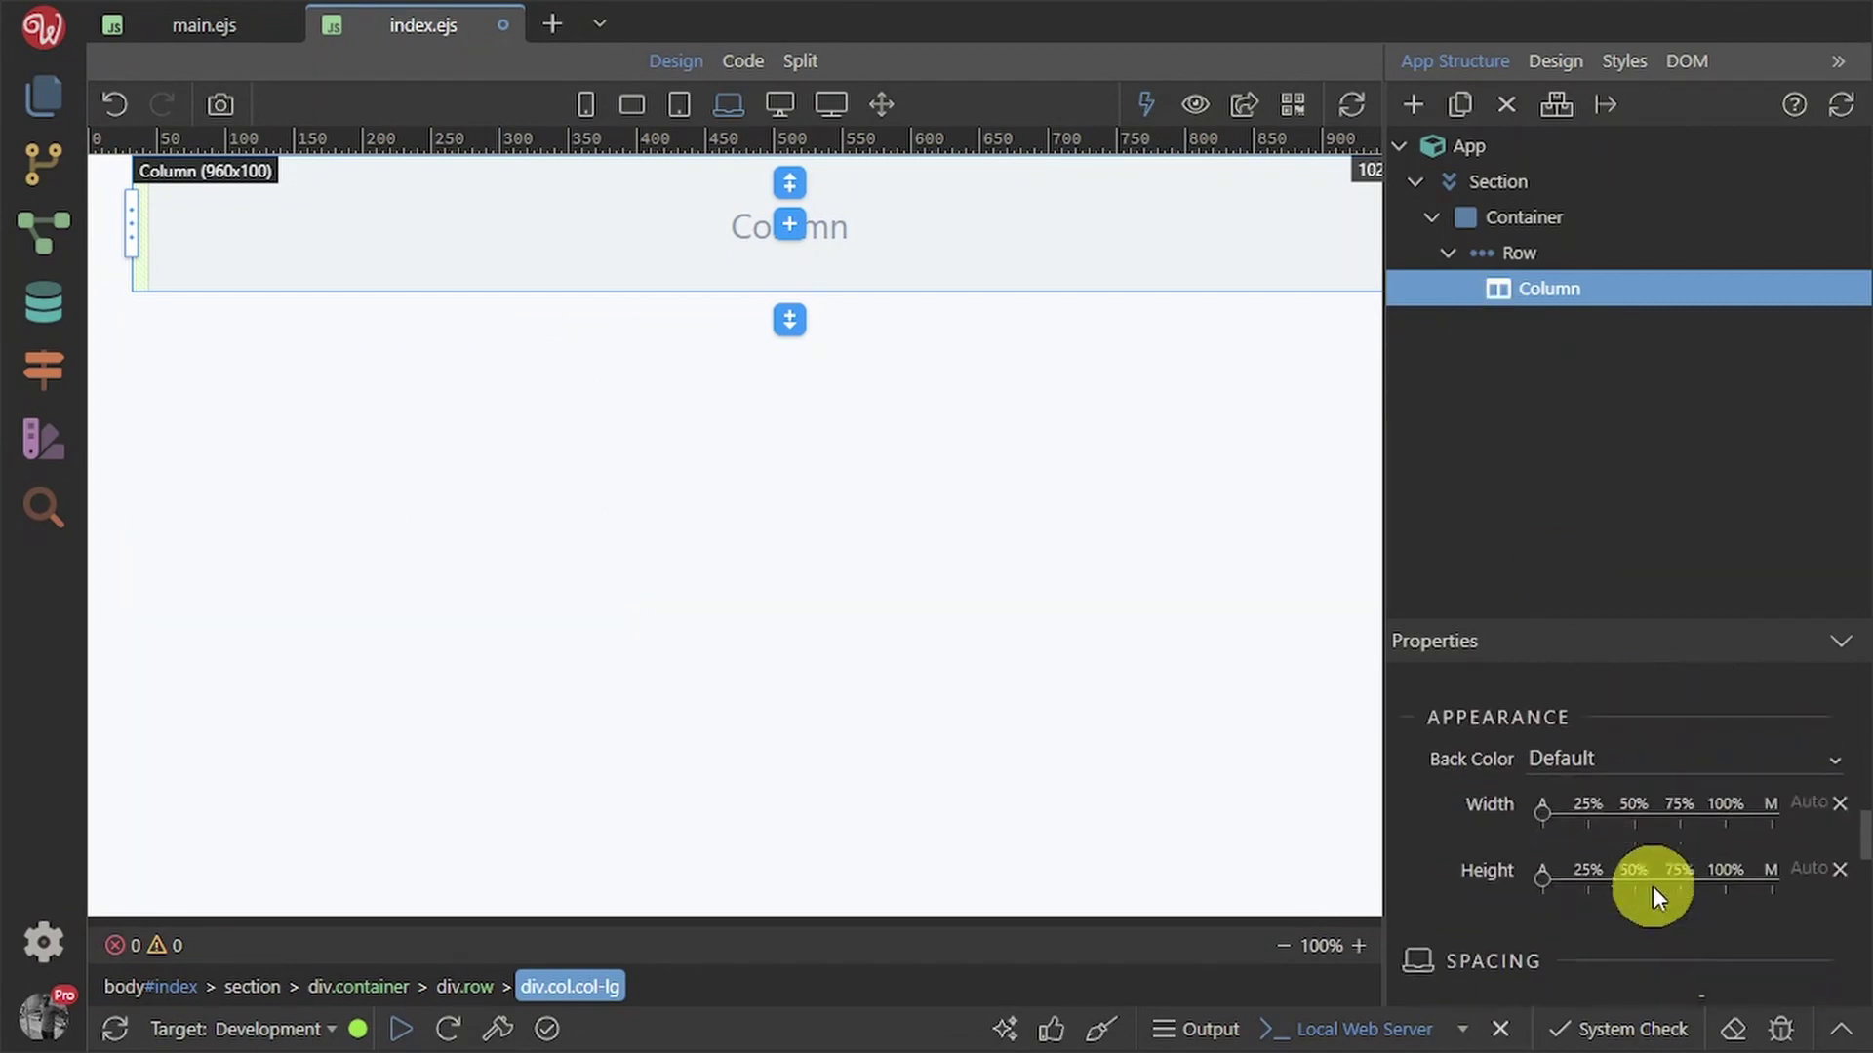
{"action": "scroll", "coordinate": [1653, 886], "scroll_direction": "down", "scroll_amount": 5}
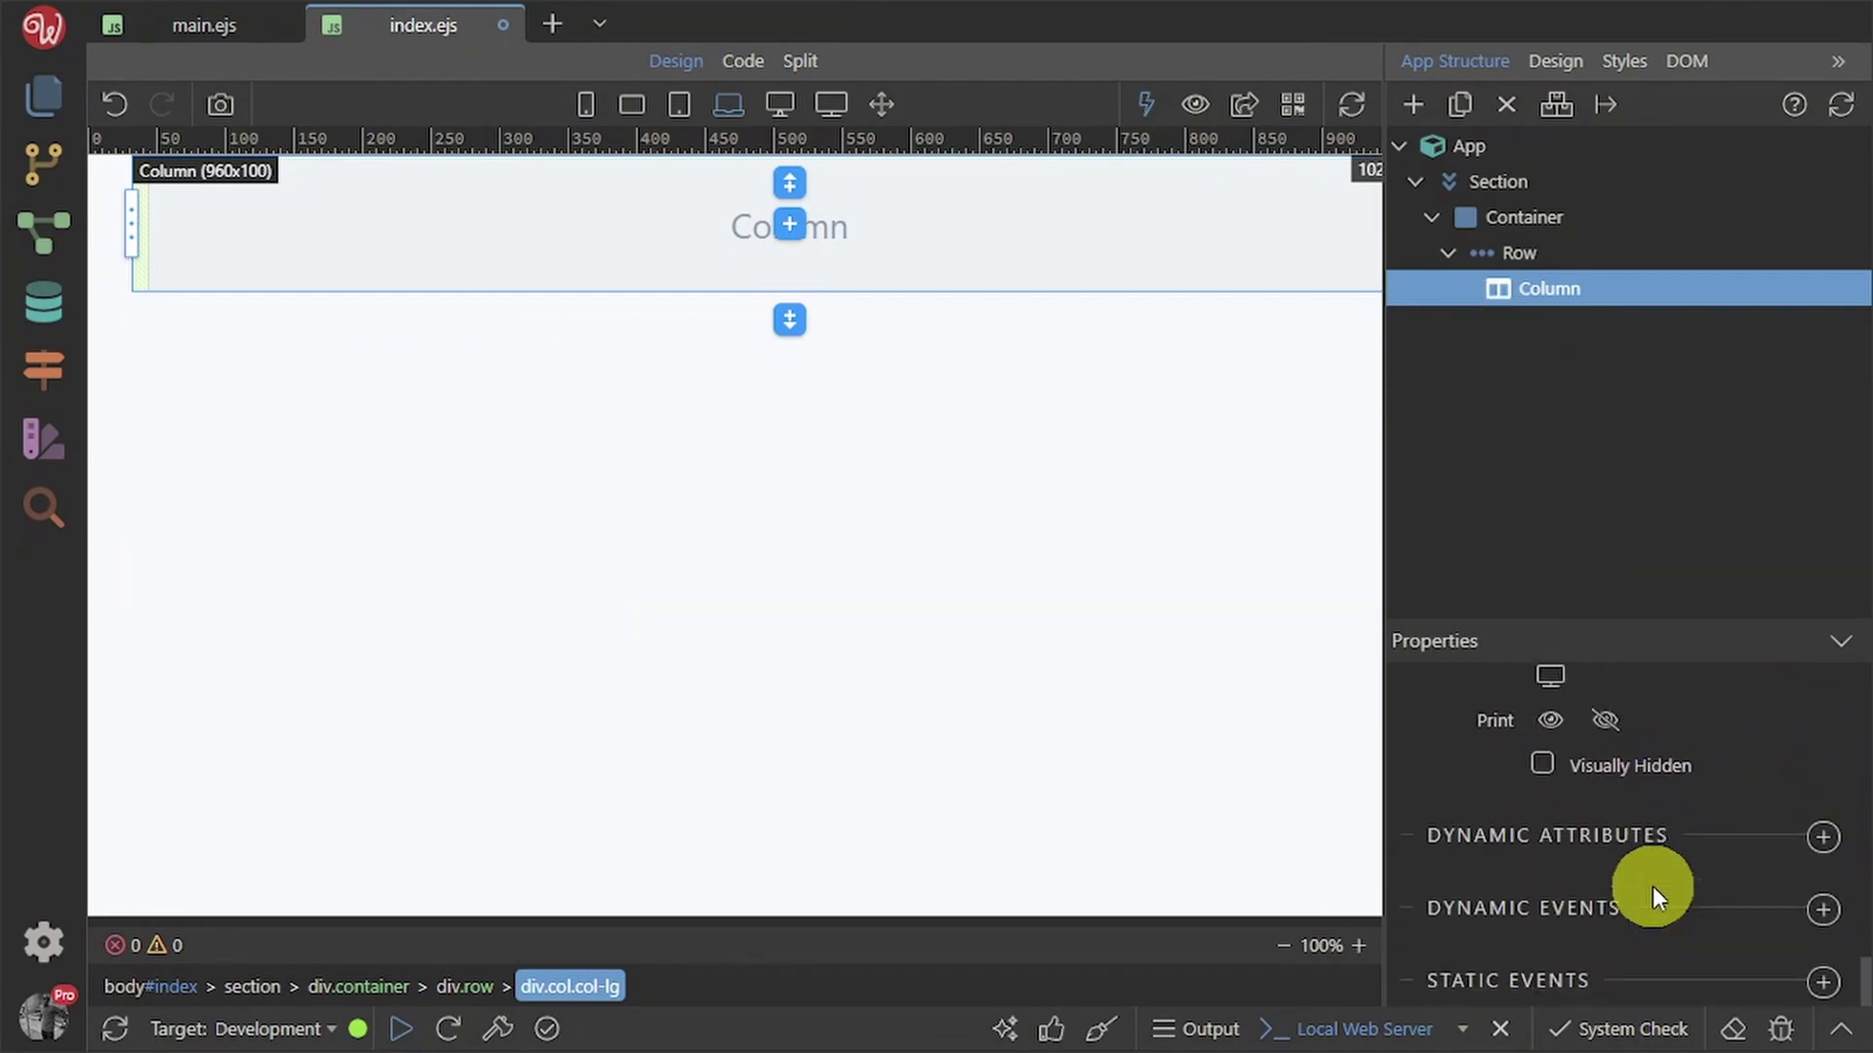
{"action": "scroll", "coordinate": [1652, 886], "scroll_direction": "up", "scroll_amount": 5}
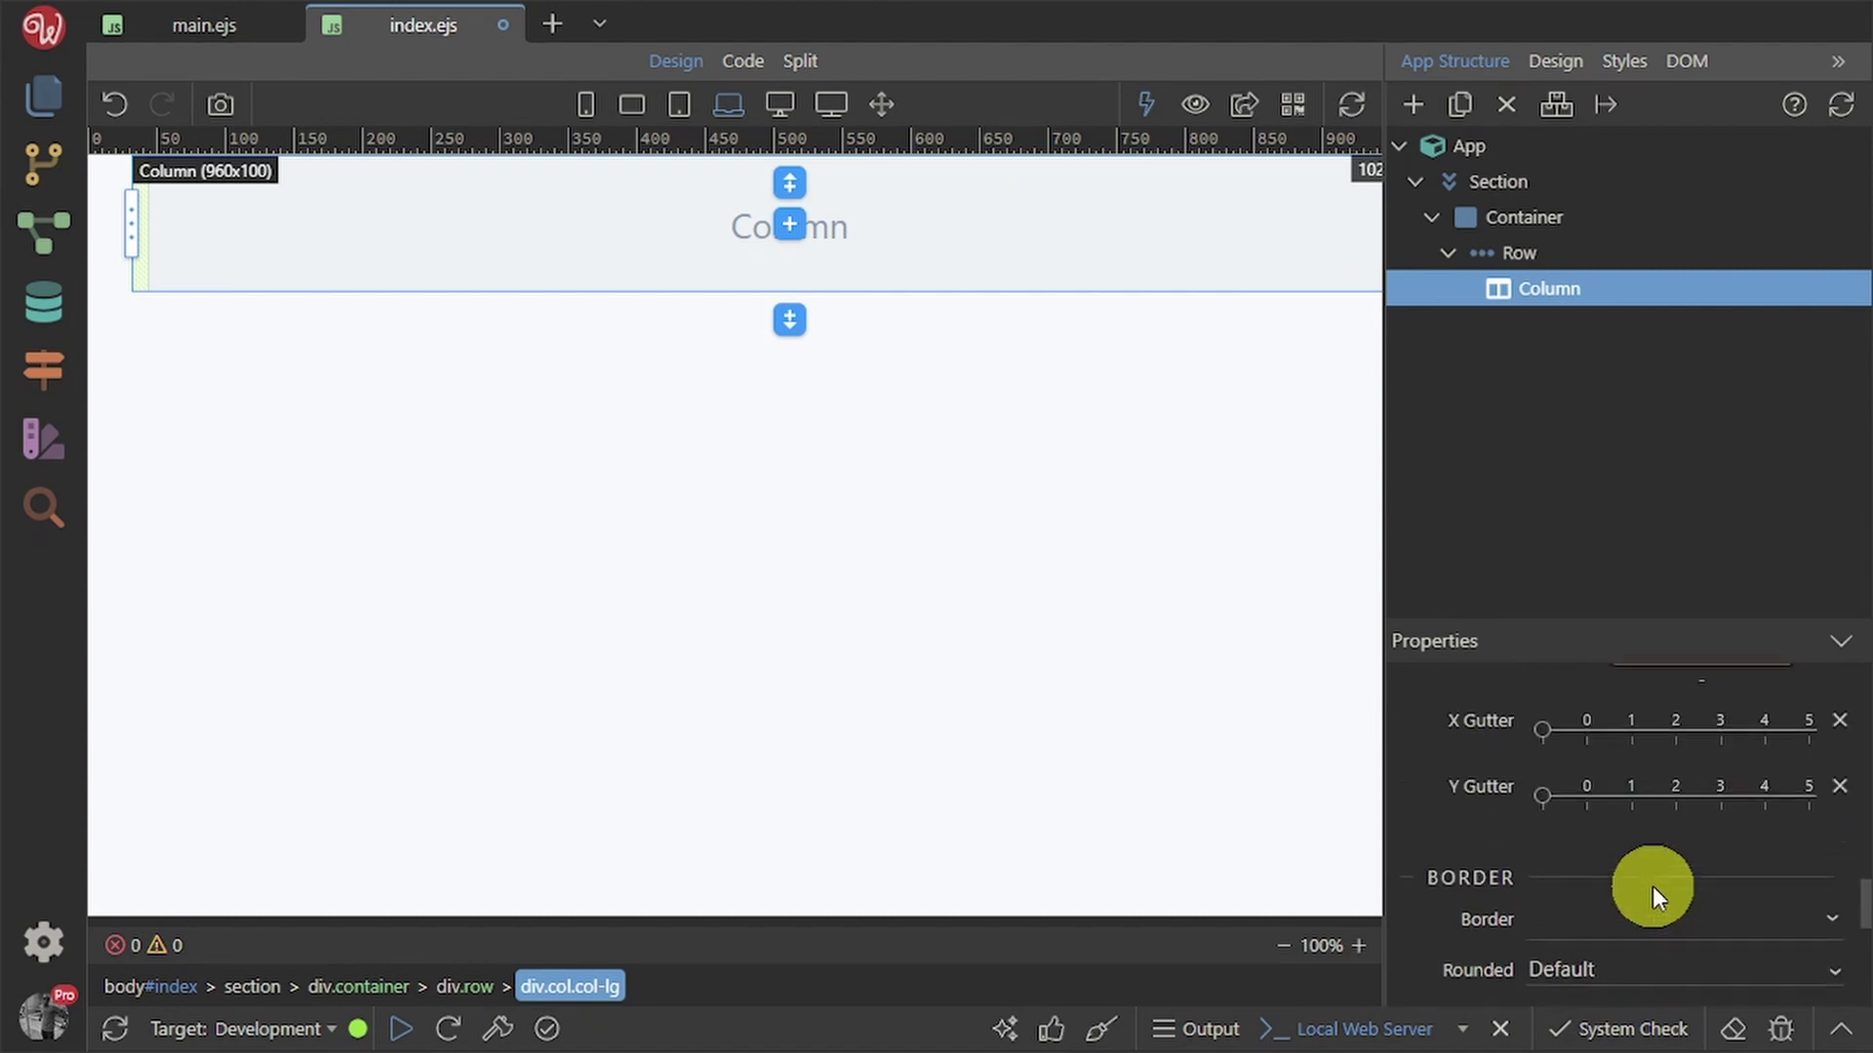
{"action": "scroll", "coordinate": [1652, 886], "scroll_direction": "up", "scroll_amount": 3}
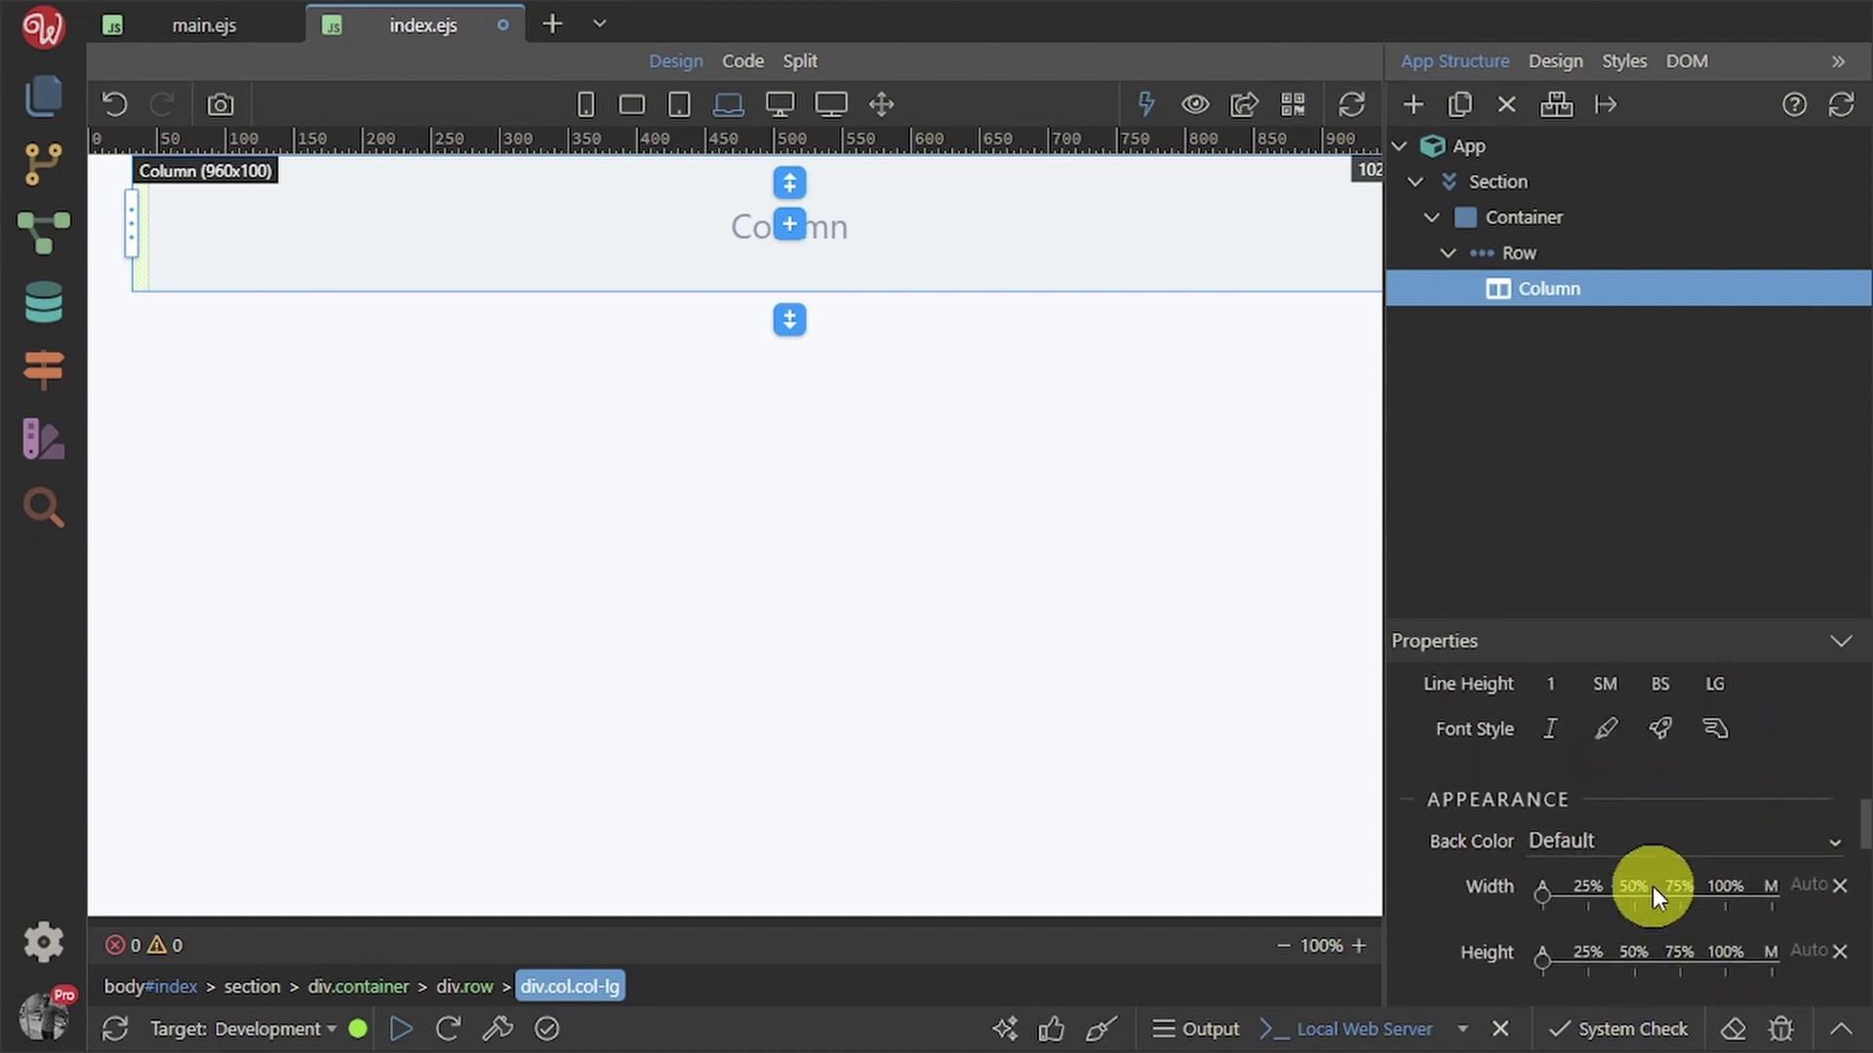
{"action": "left_click", "coordinate": [1655, 845]}
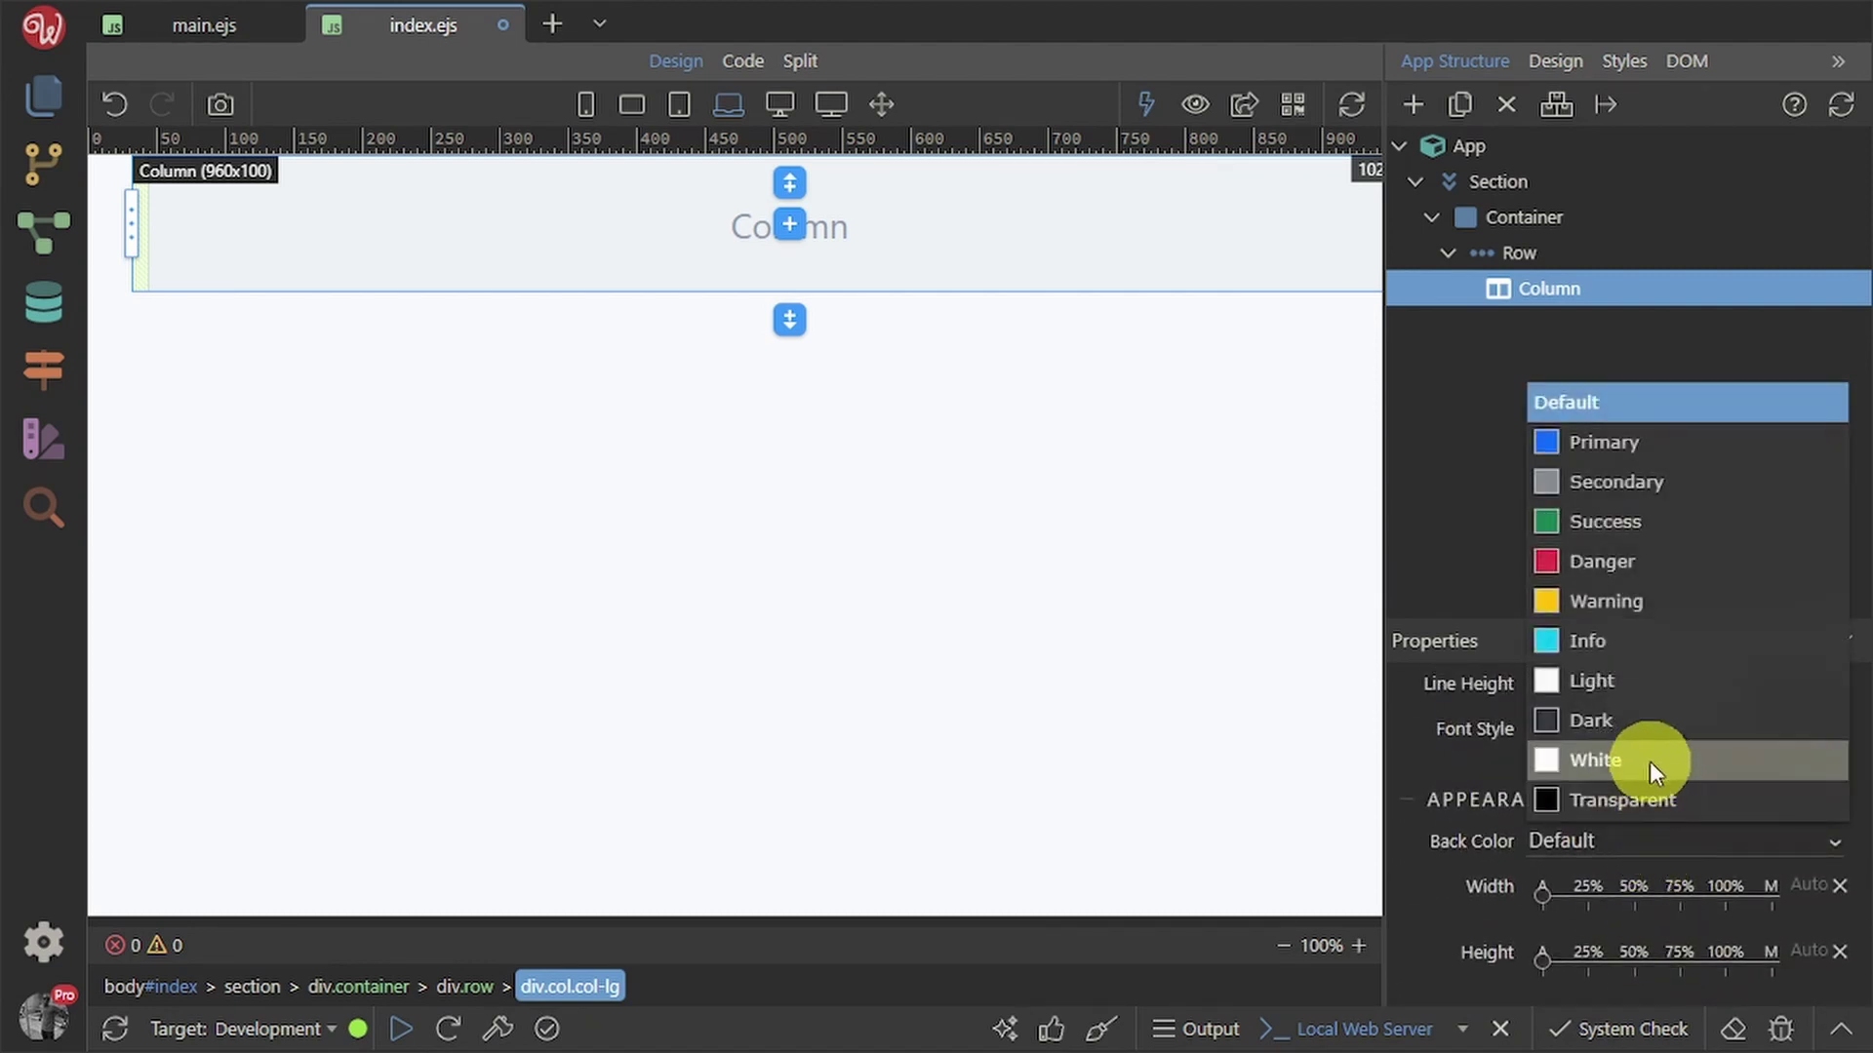
{"action": "left_click", "coordinate": [1649, 757]}
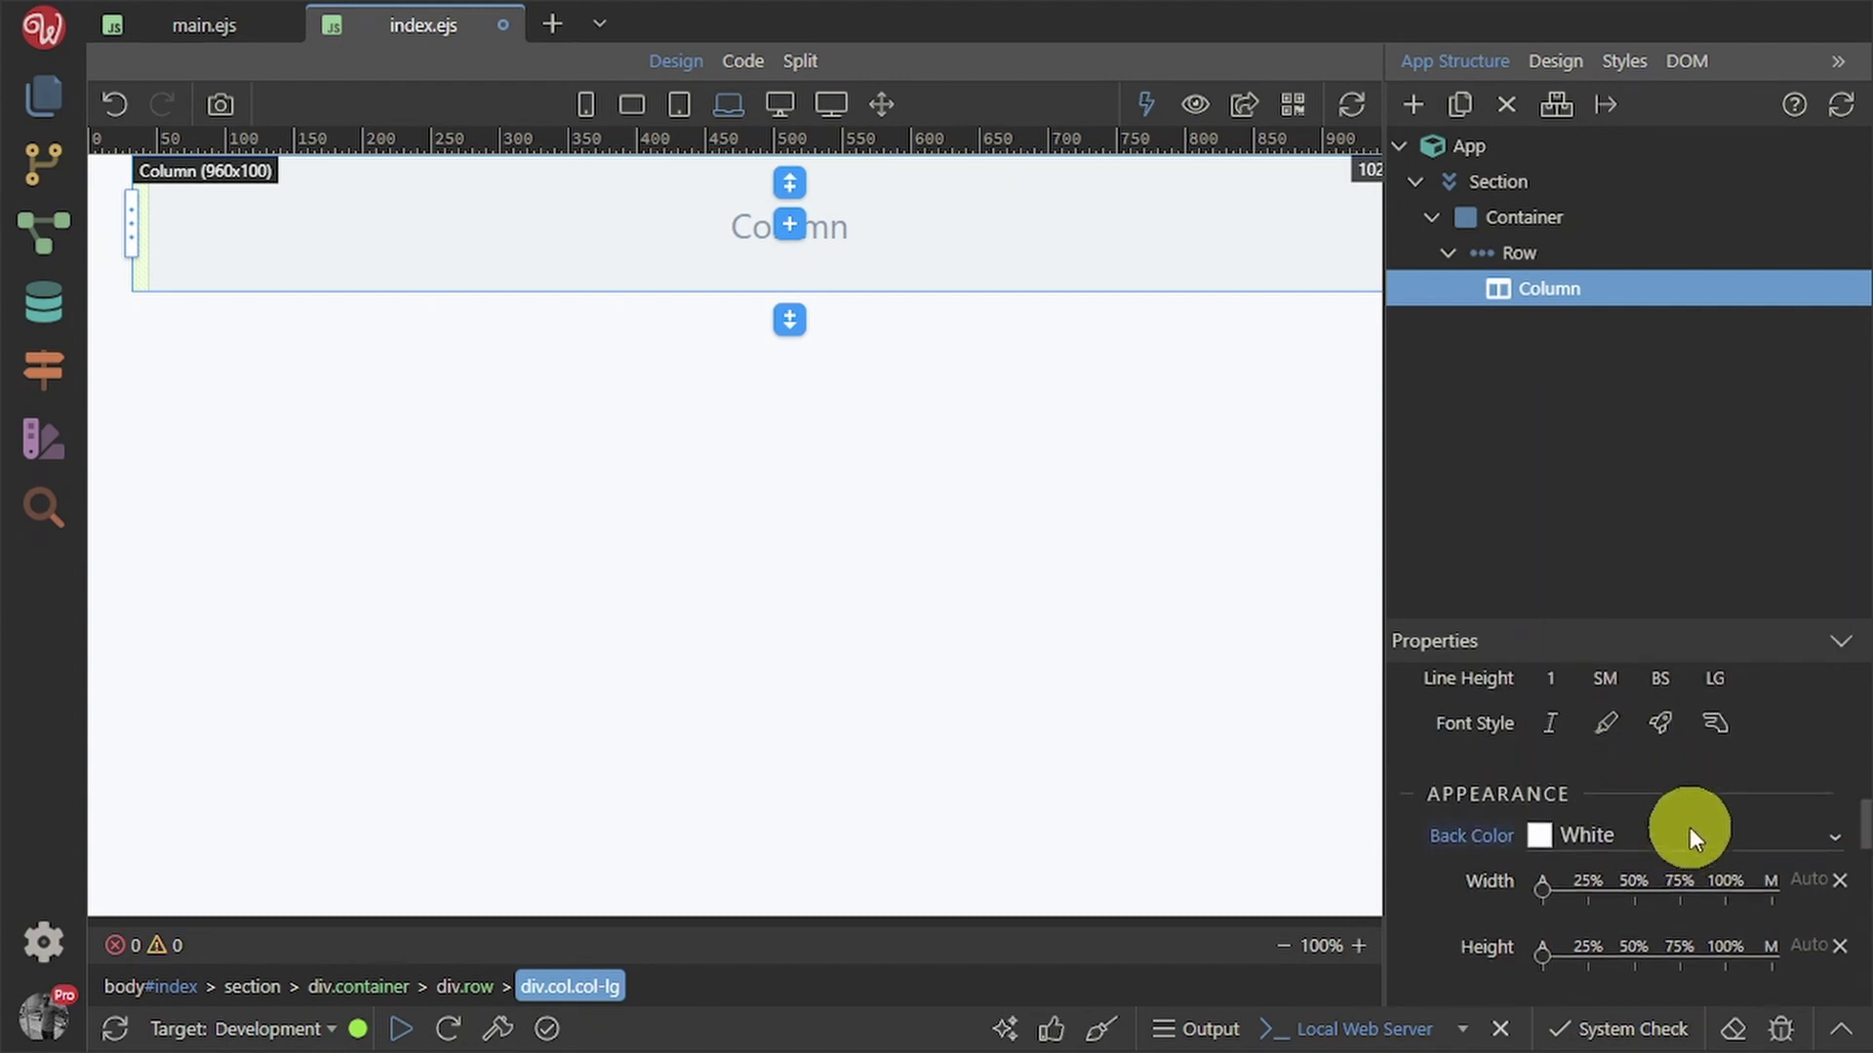
- Check the Taskbit signup design in Figma and set the white column's layout size to 10
{"action": "scroll", "coordinate": [1689, 828], "scroll_direction": "up", "scroll_amount": 3}
{"action": "scroll", "coordinate": [1689, 827], "scroll_direction": "up", "scroll_amount": 2}
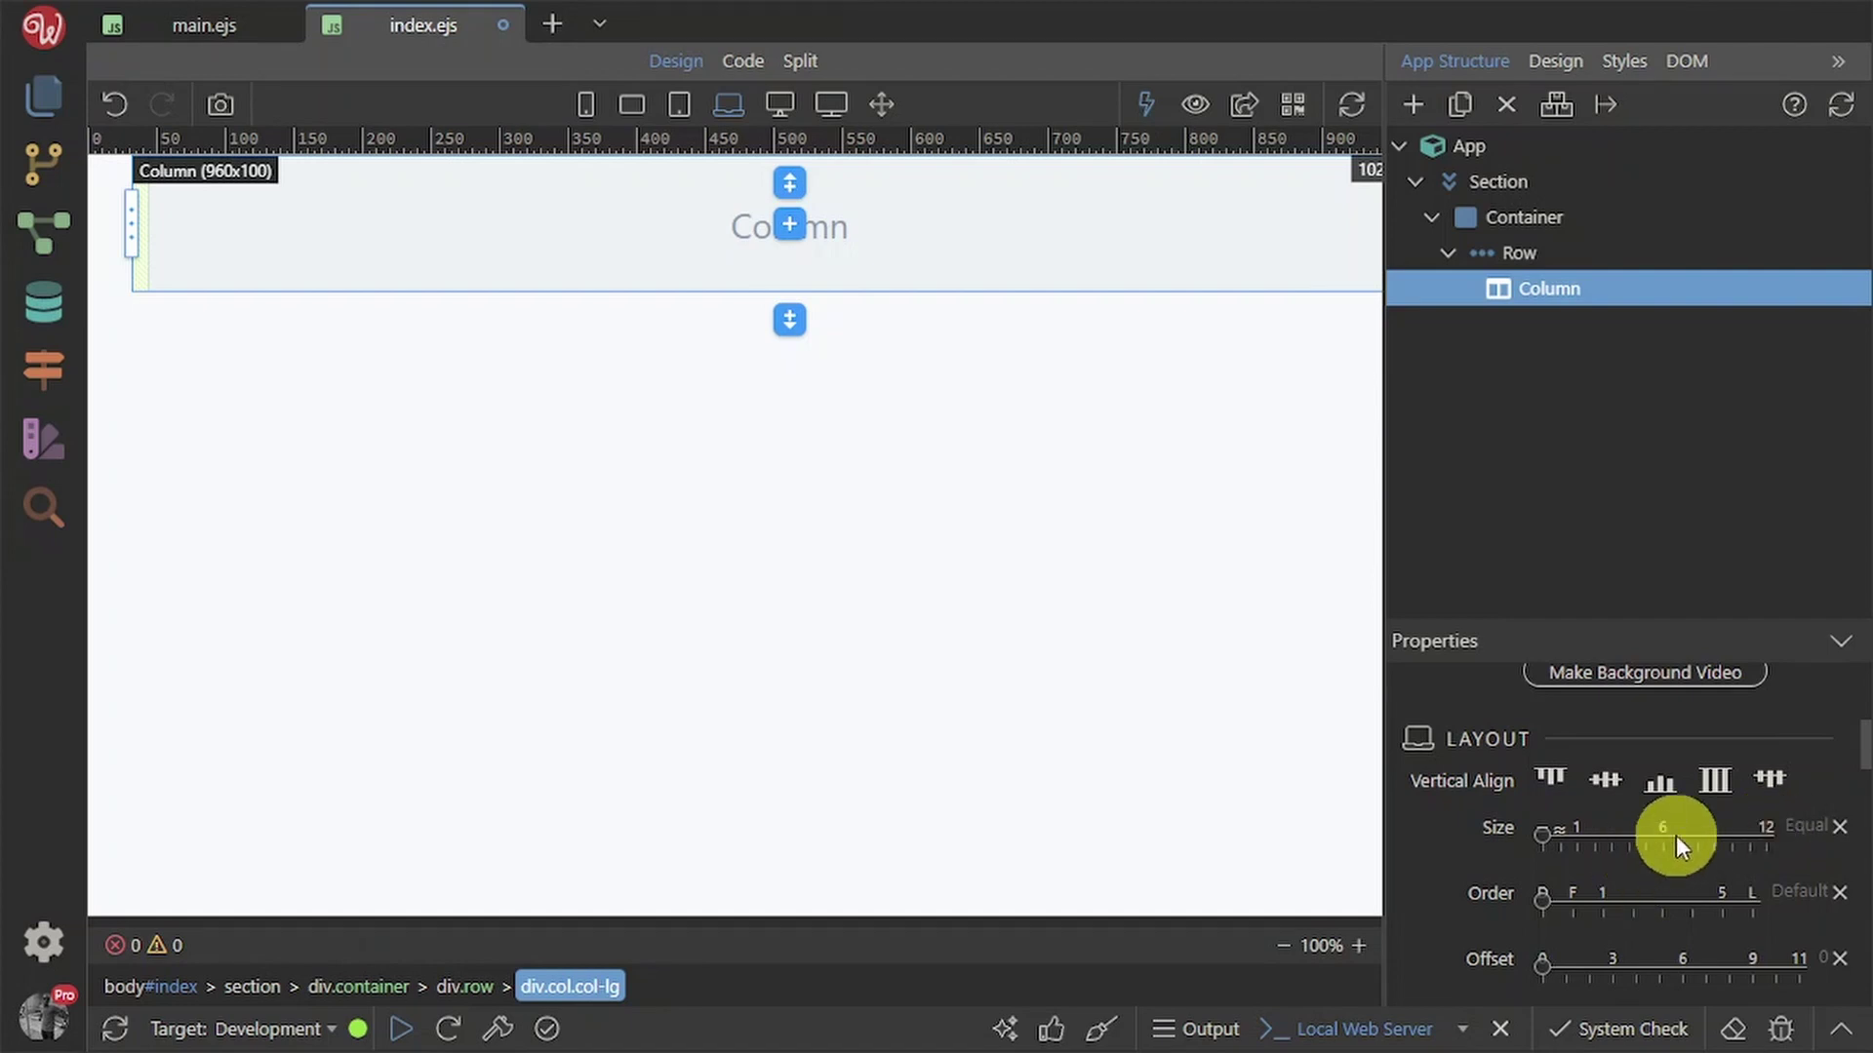
{"action": "key", "text": "alt+Tab"}
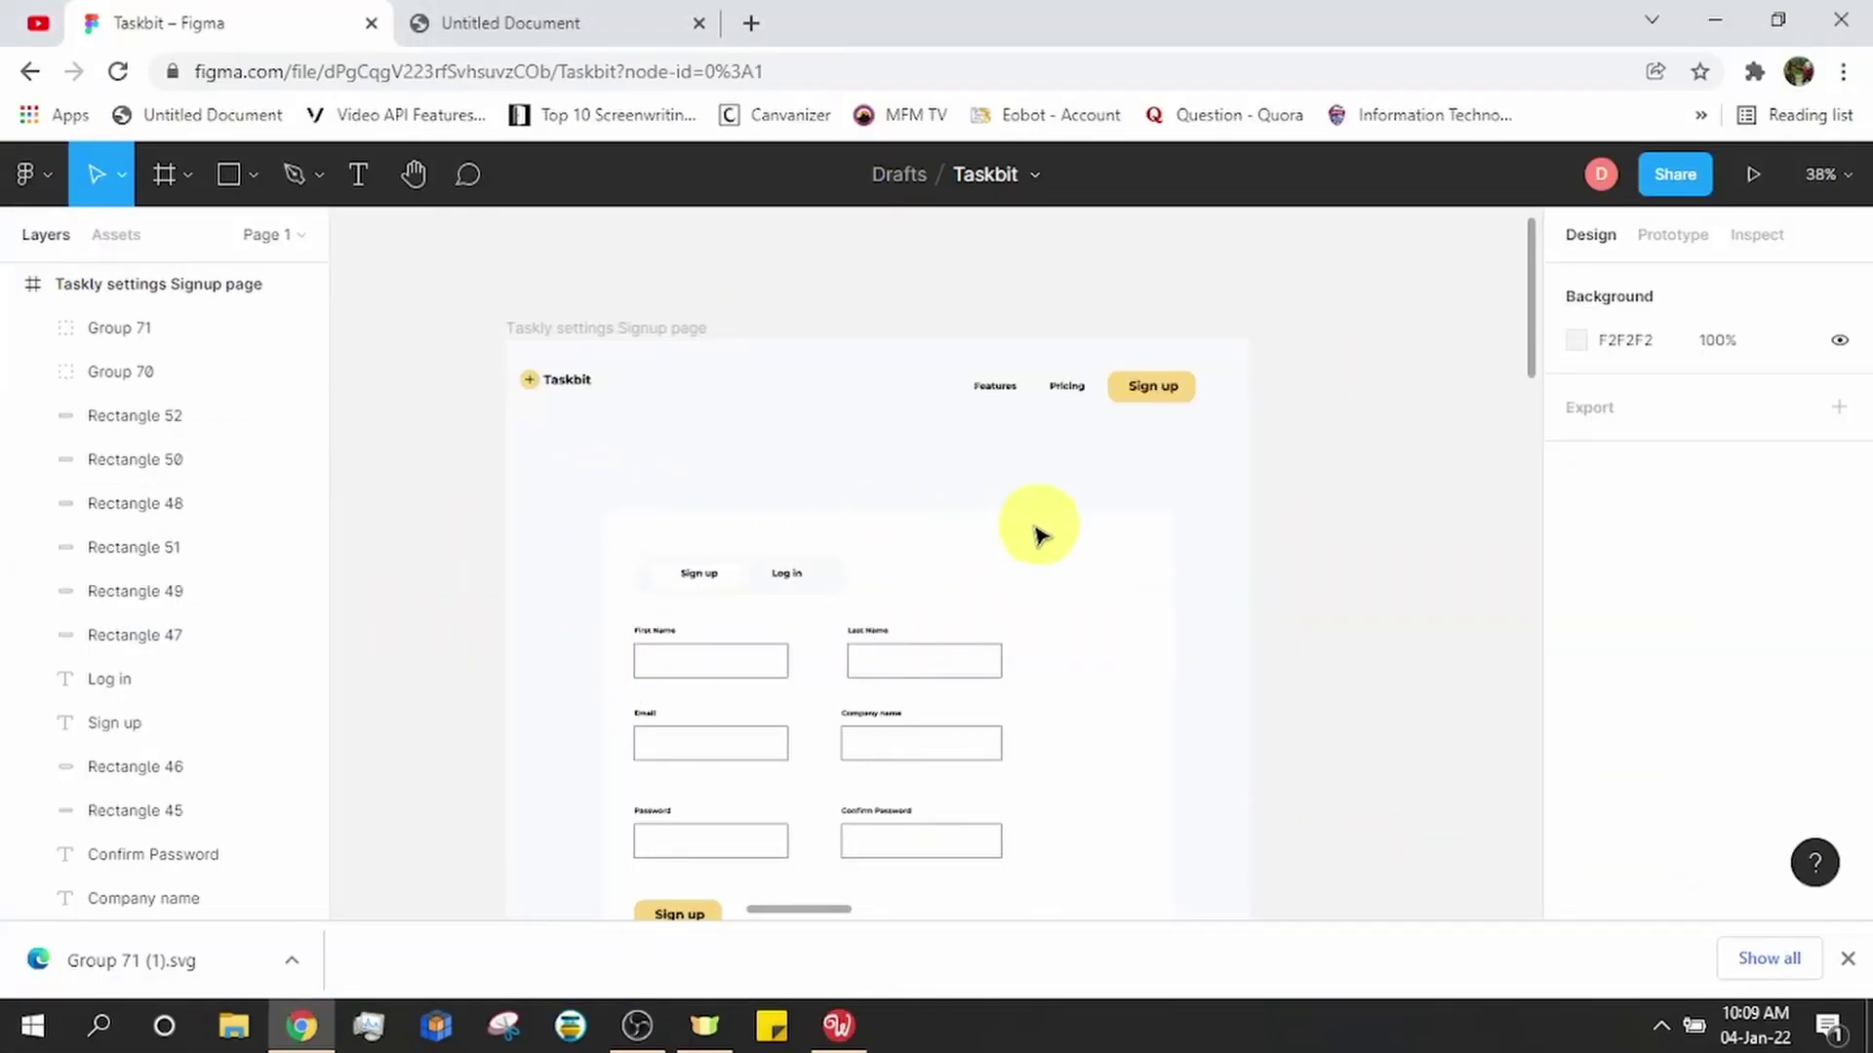
{"action": "key", "text": "alt+Tab"}
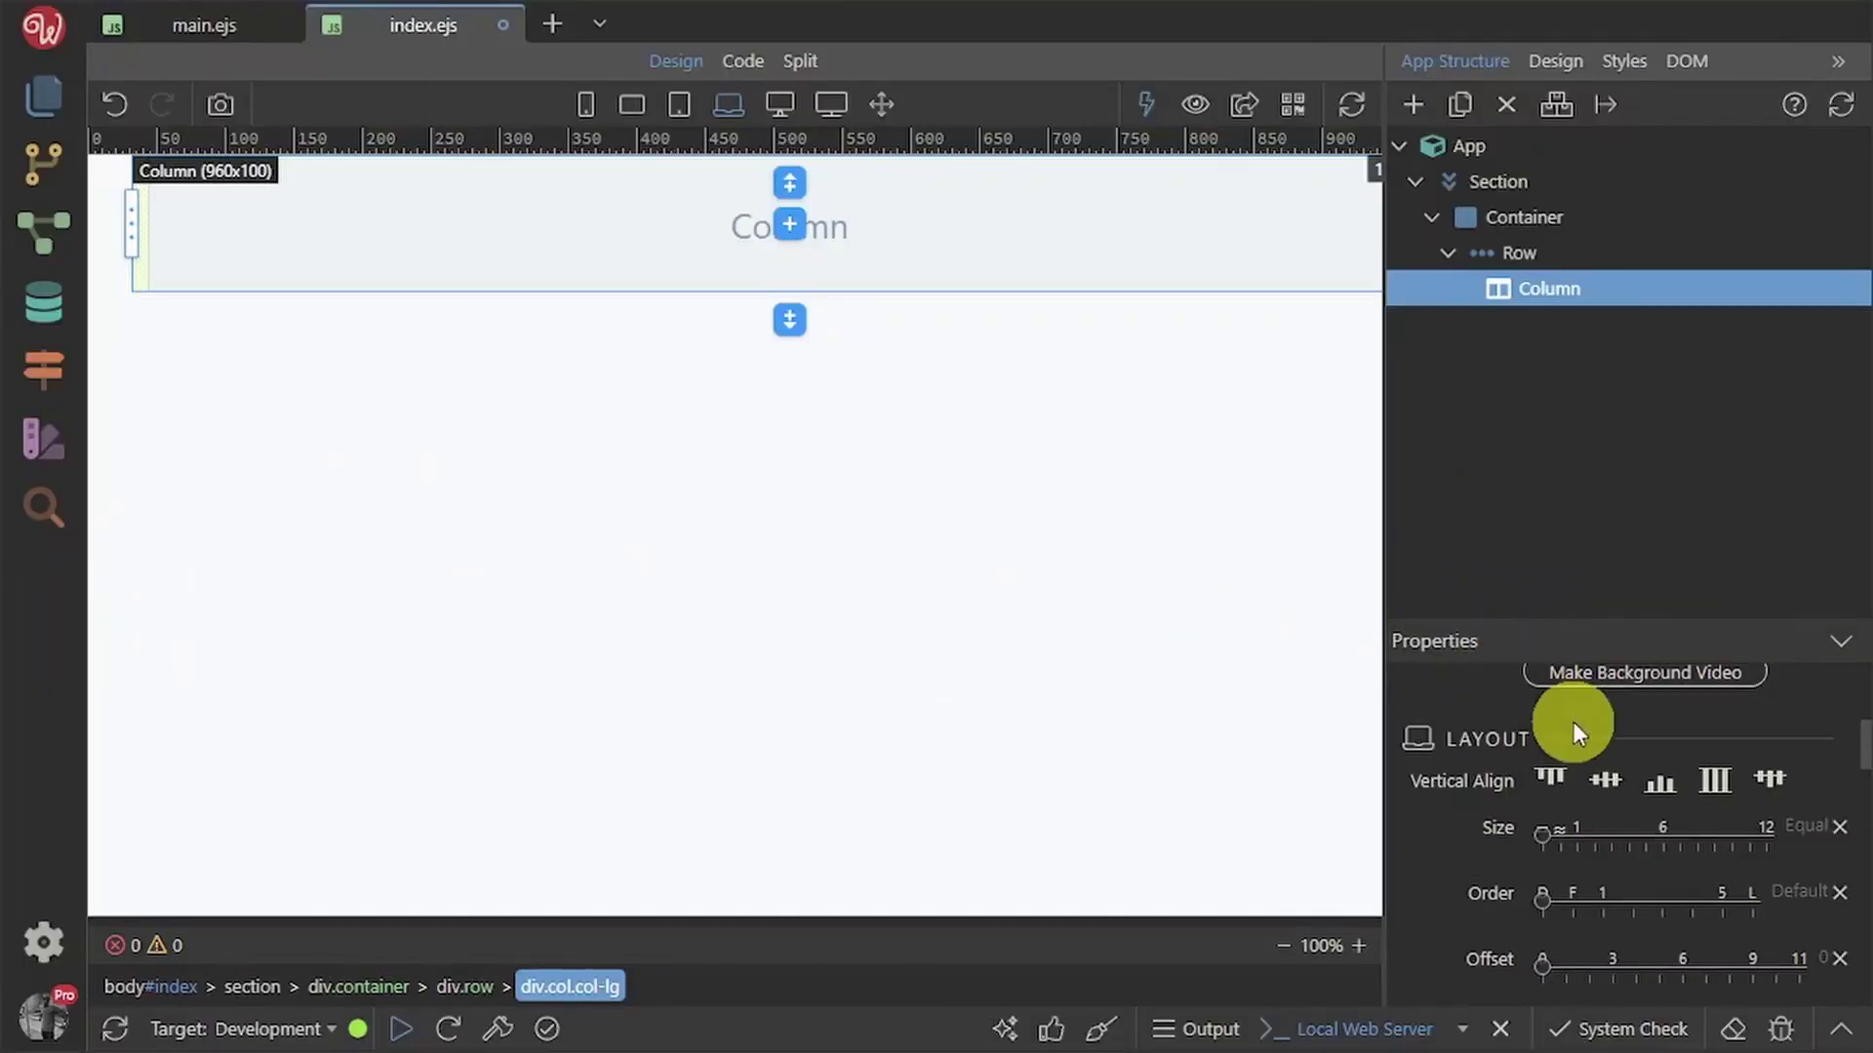
{"action": "left_click_drag", "start_coordinate": [1740, 839], "coordinate": [1754, 833]}
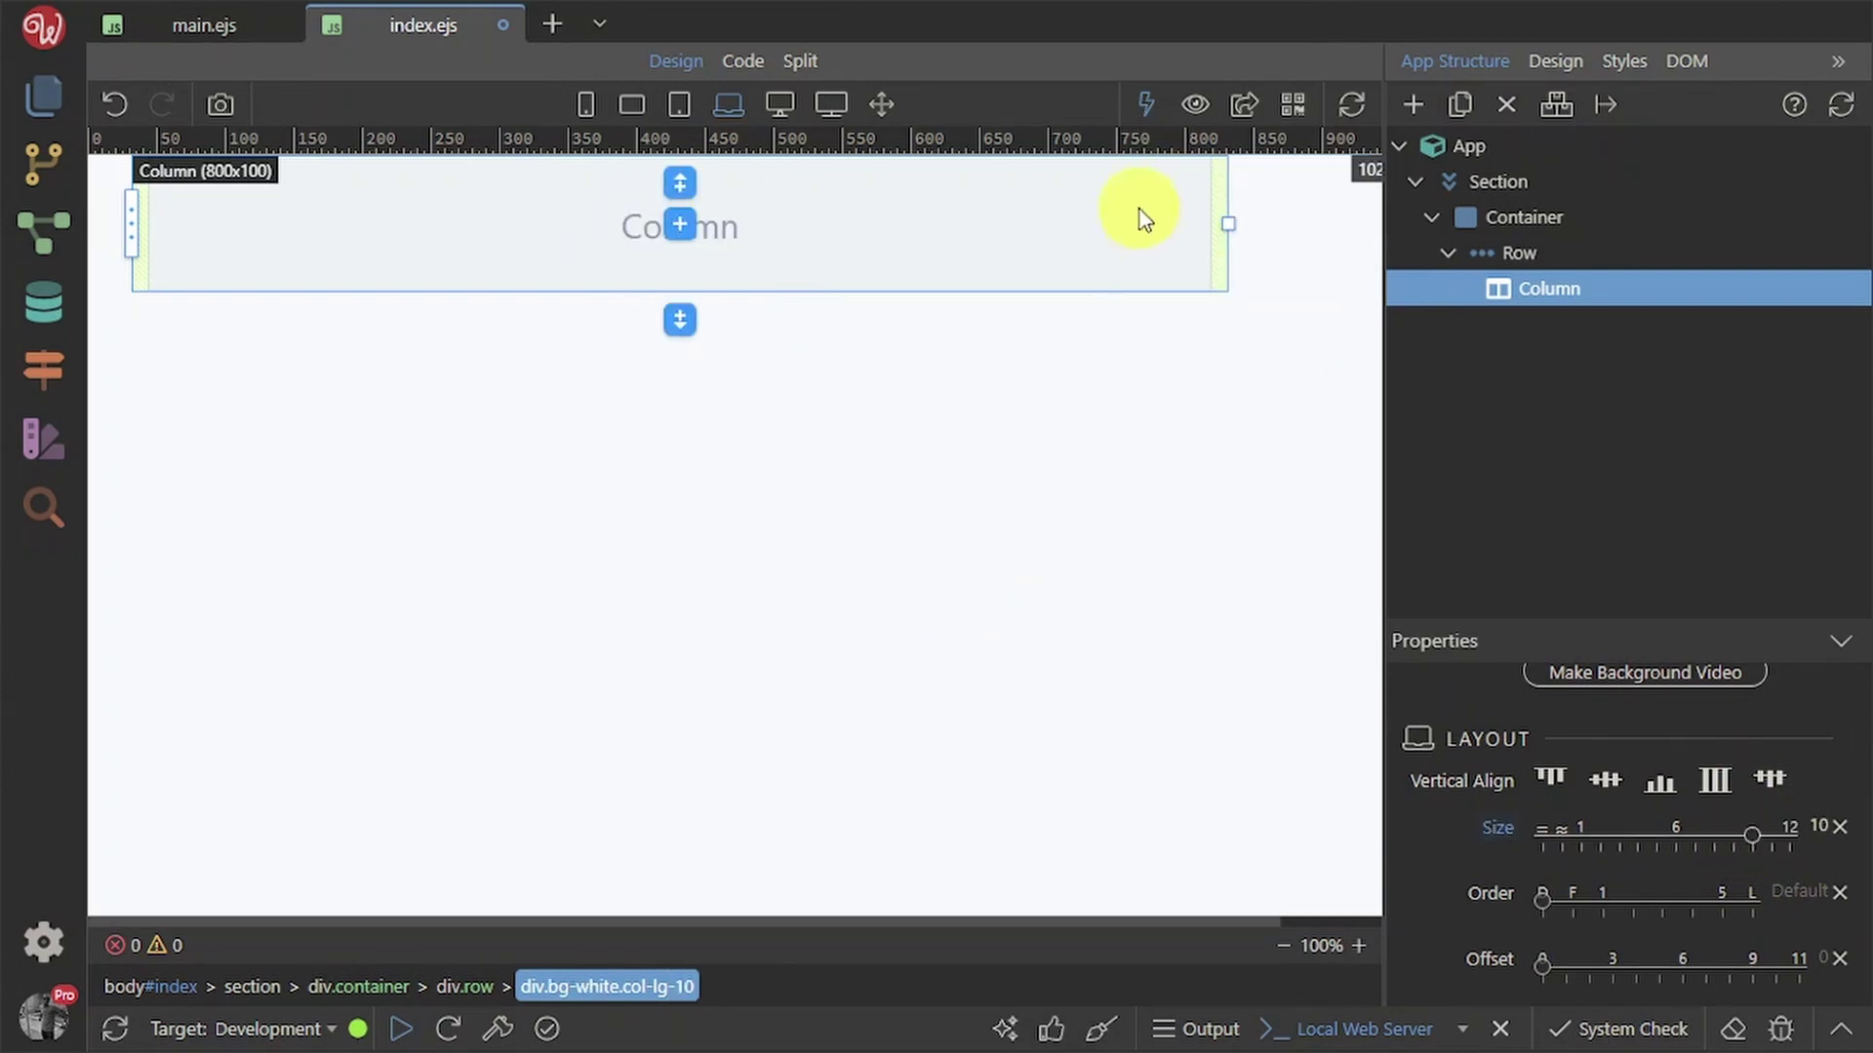
- Compare the row and its column with the form panel in the Taskbit signup design in Figma
{"action": "left_click", "coordinate": [1257, 230]}
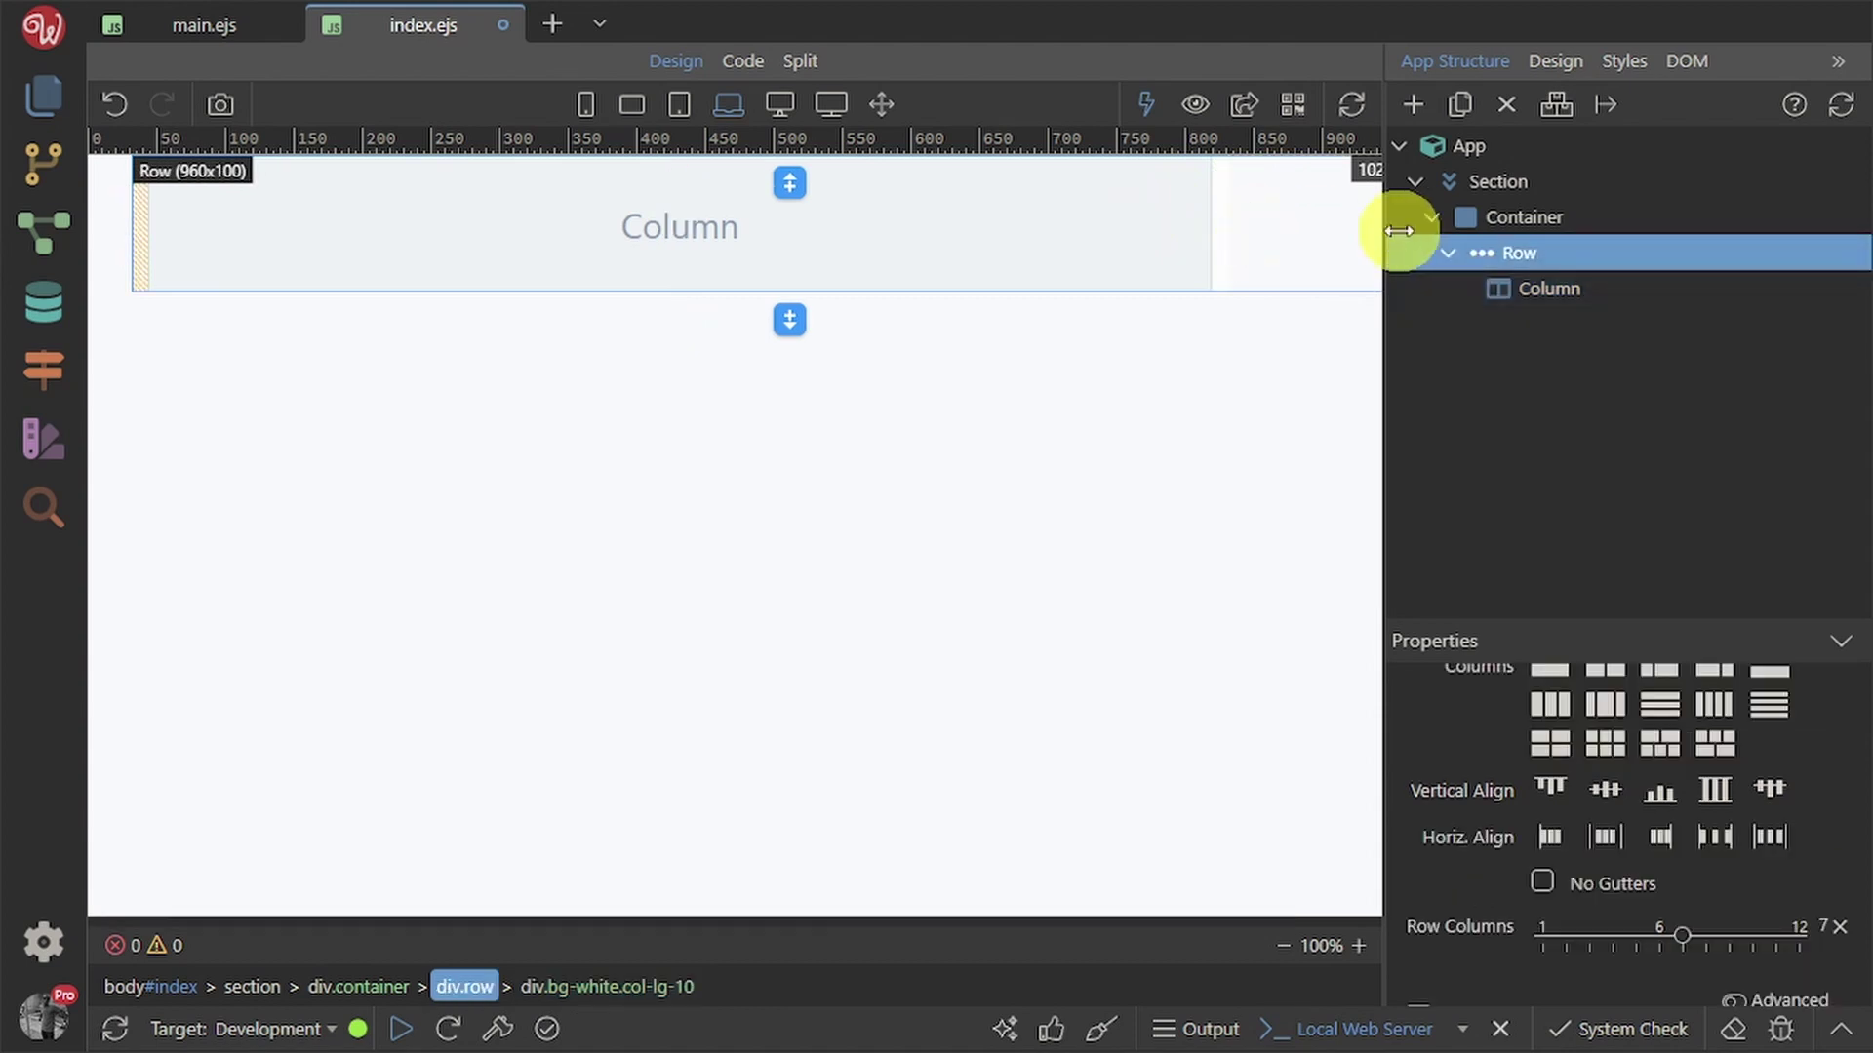
{"action": "left_click", "coordinate": [1518, 257]}
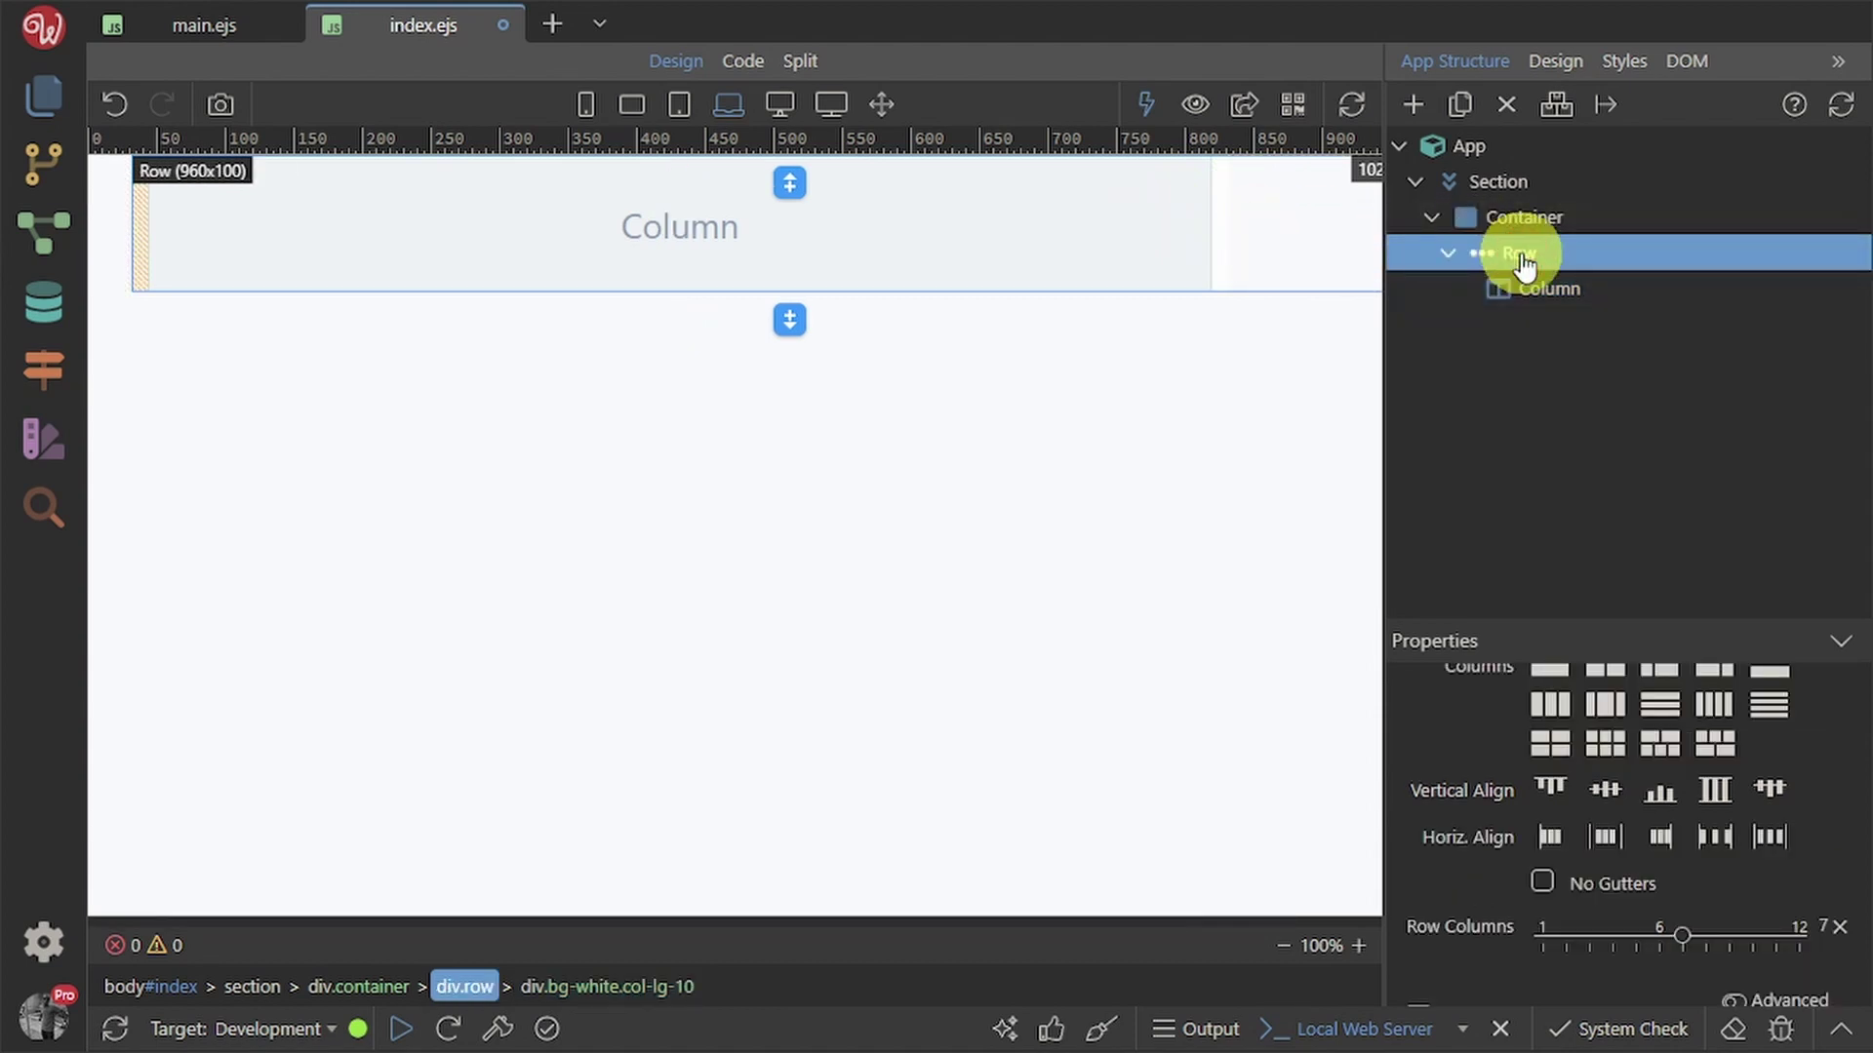
{"action": "left_click", "coordinate": [1565, 286]}
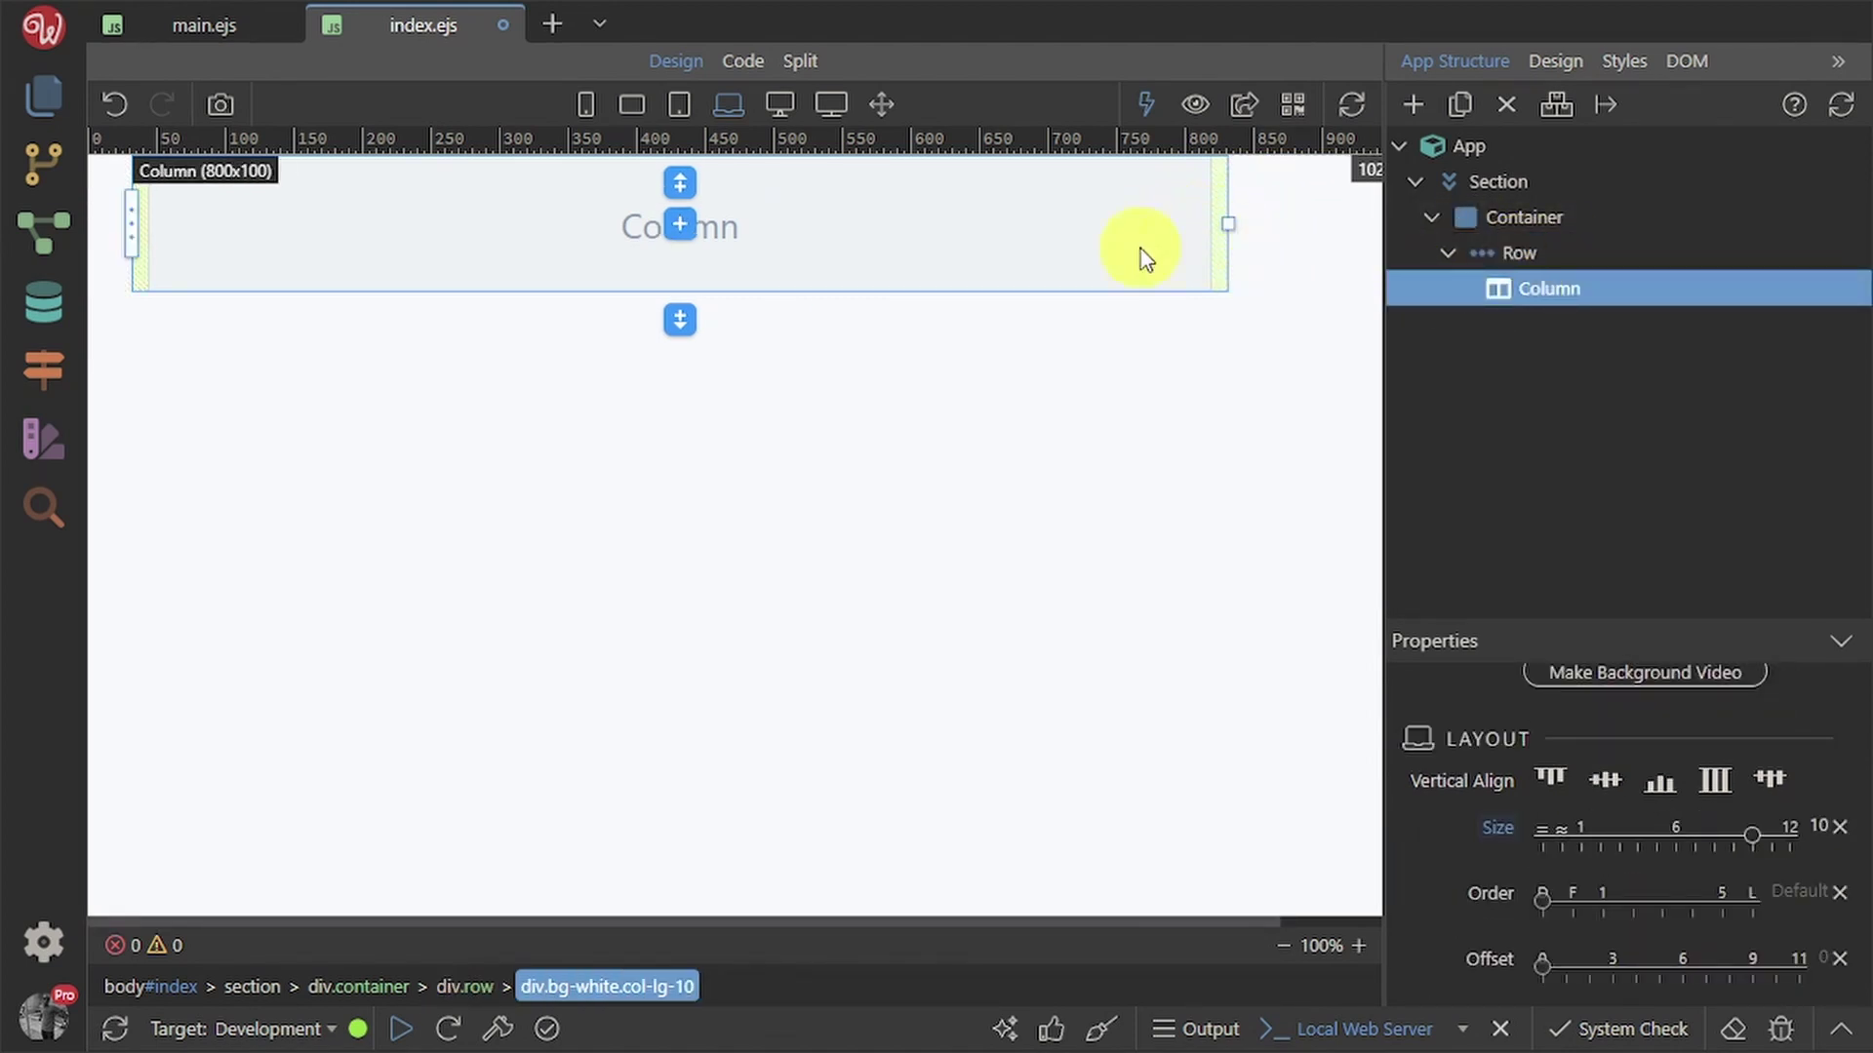
{"action": "left_click", "coordinate": [1551, 257]}
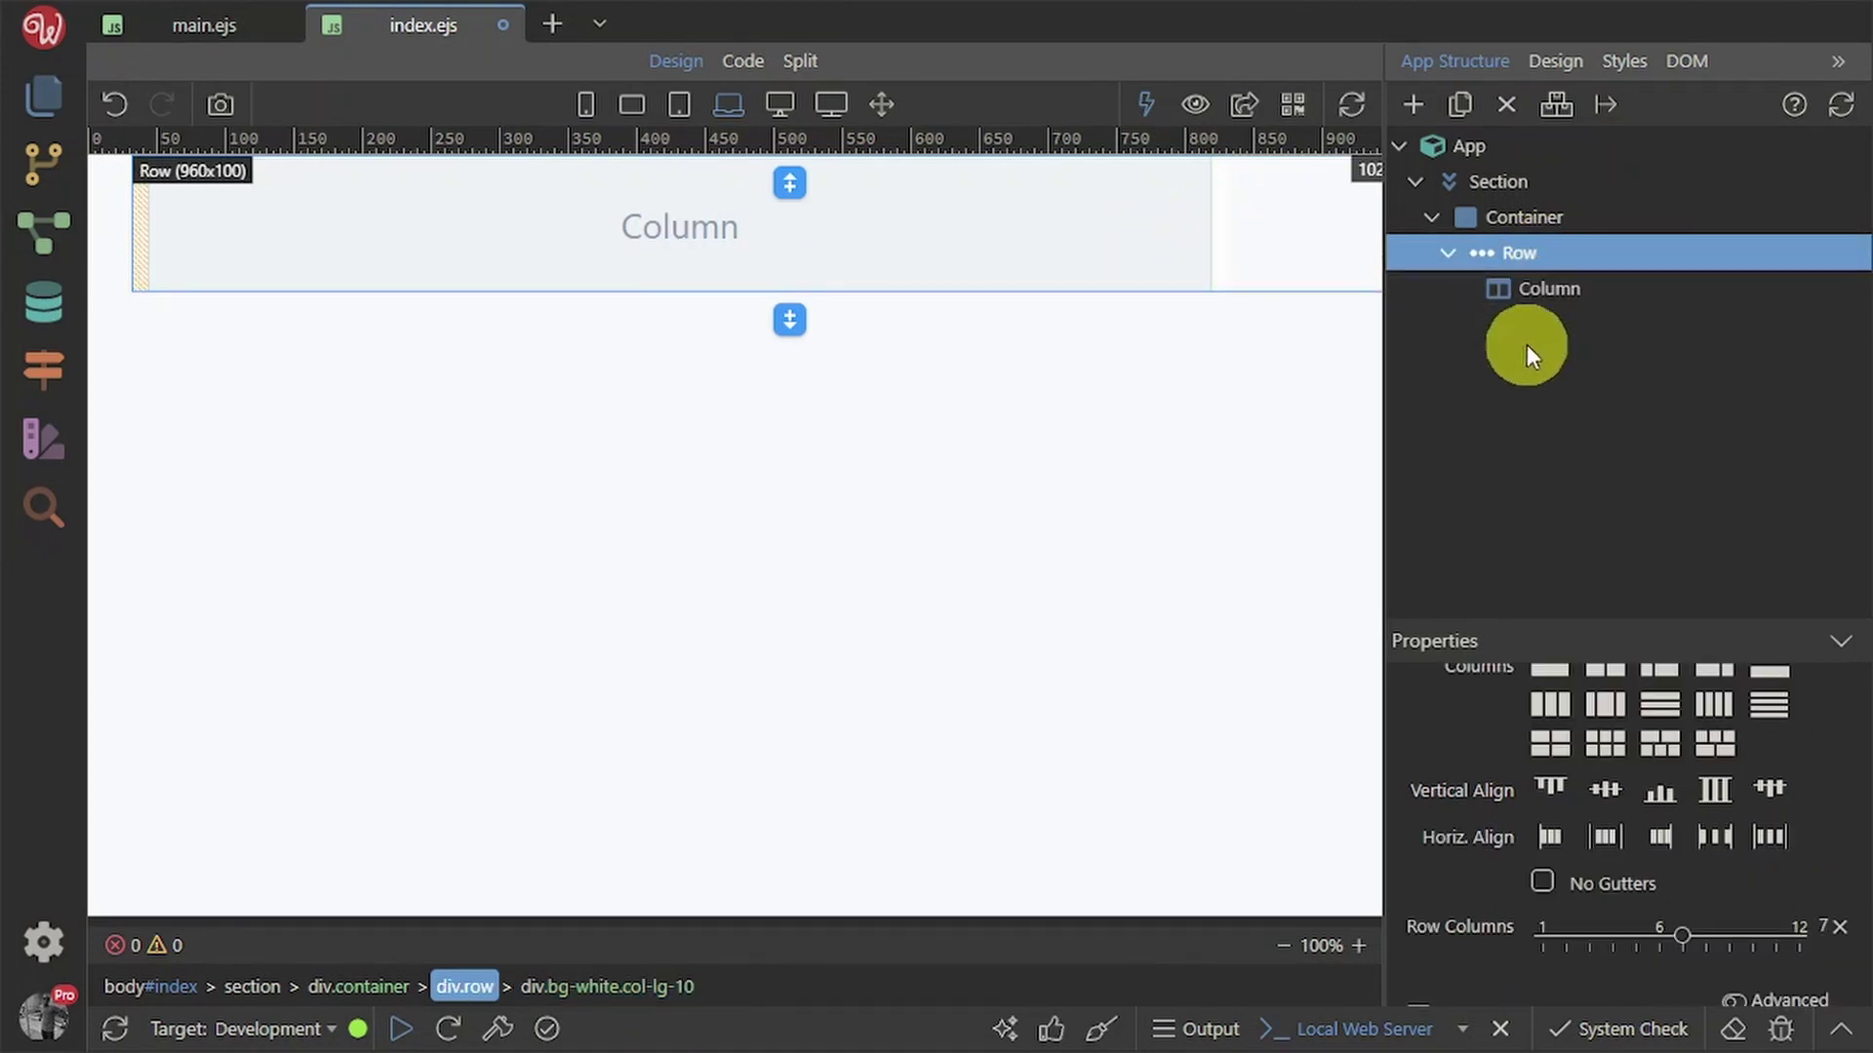
{"action": "left_click", "coordinate": [1577, 279]}
{"action": "key", "text": "alt+Tab"}
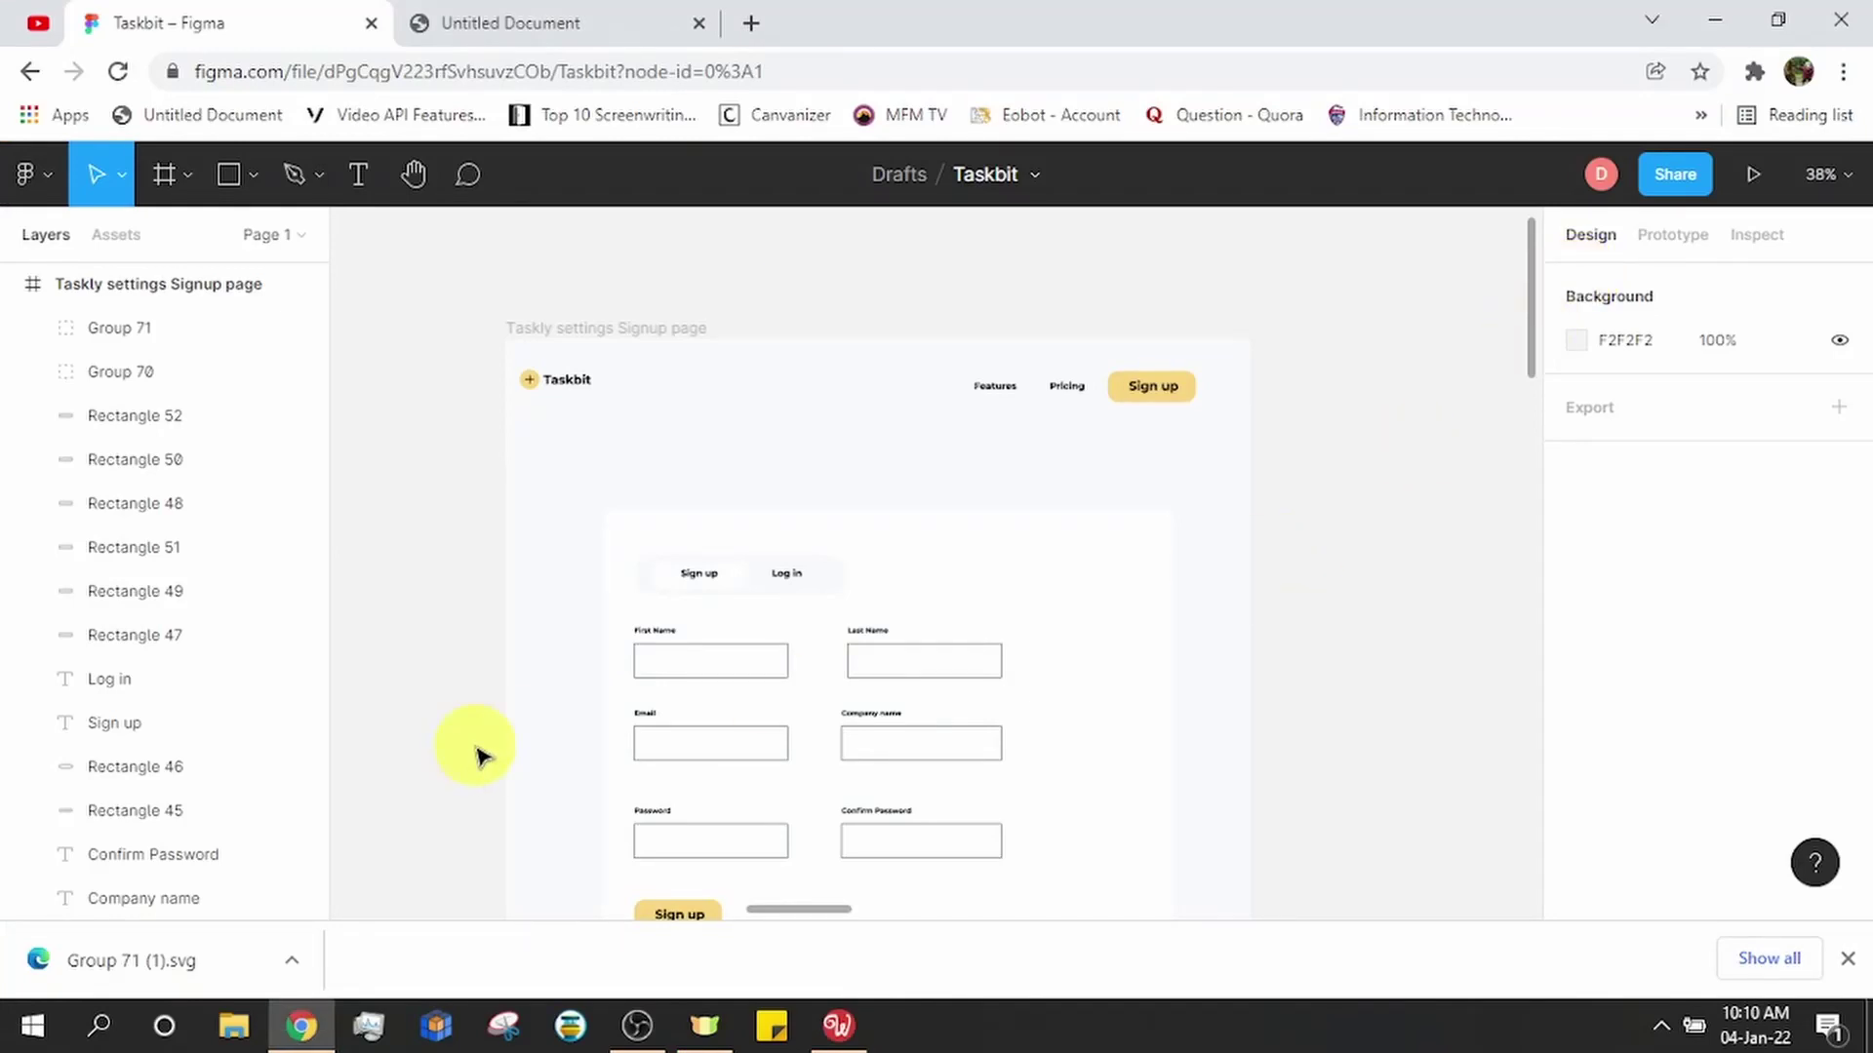
{"action": "scroll", "coordinate": [481, 752], "scroll_direction": "down", "scroll_amount": 1}
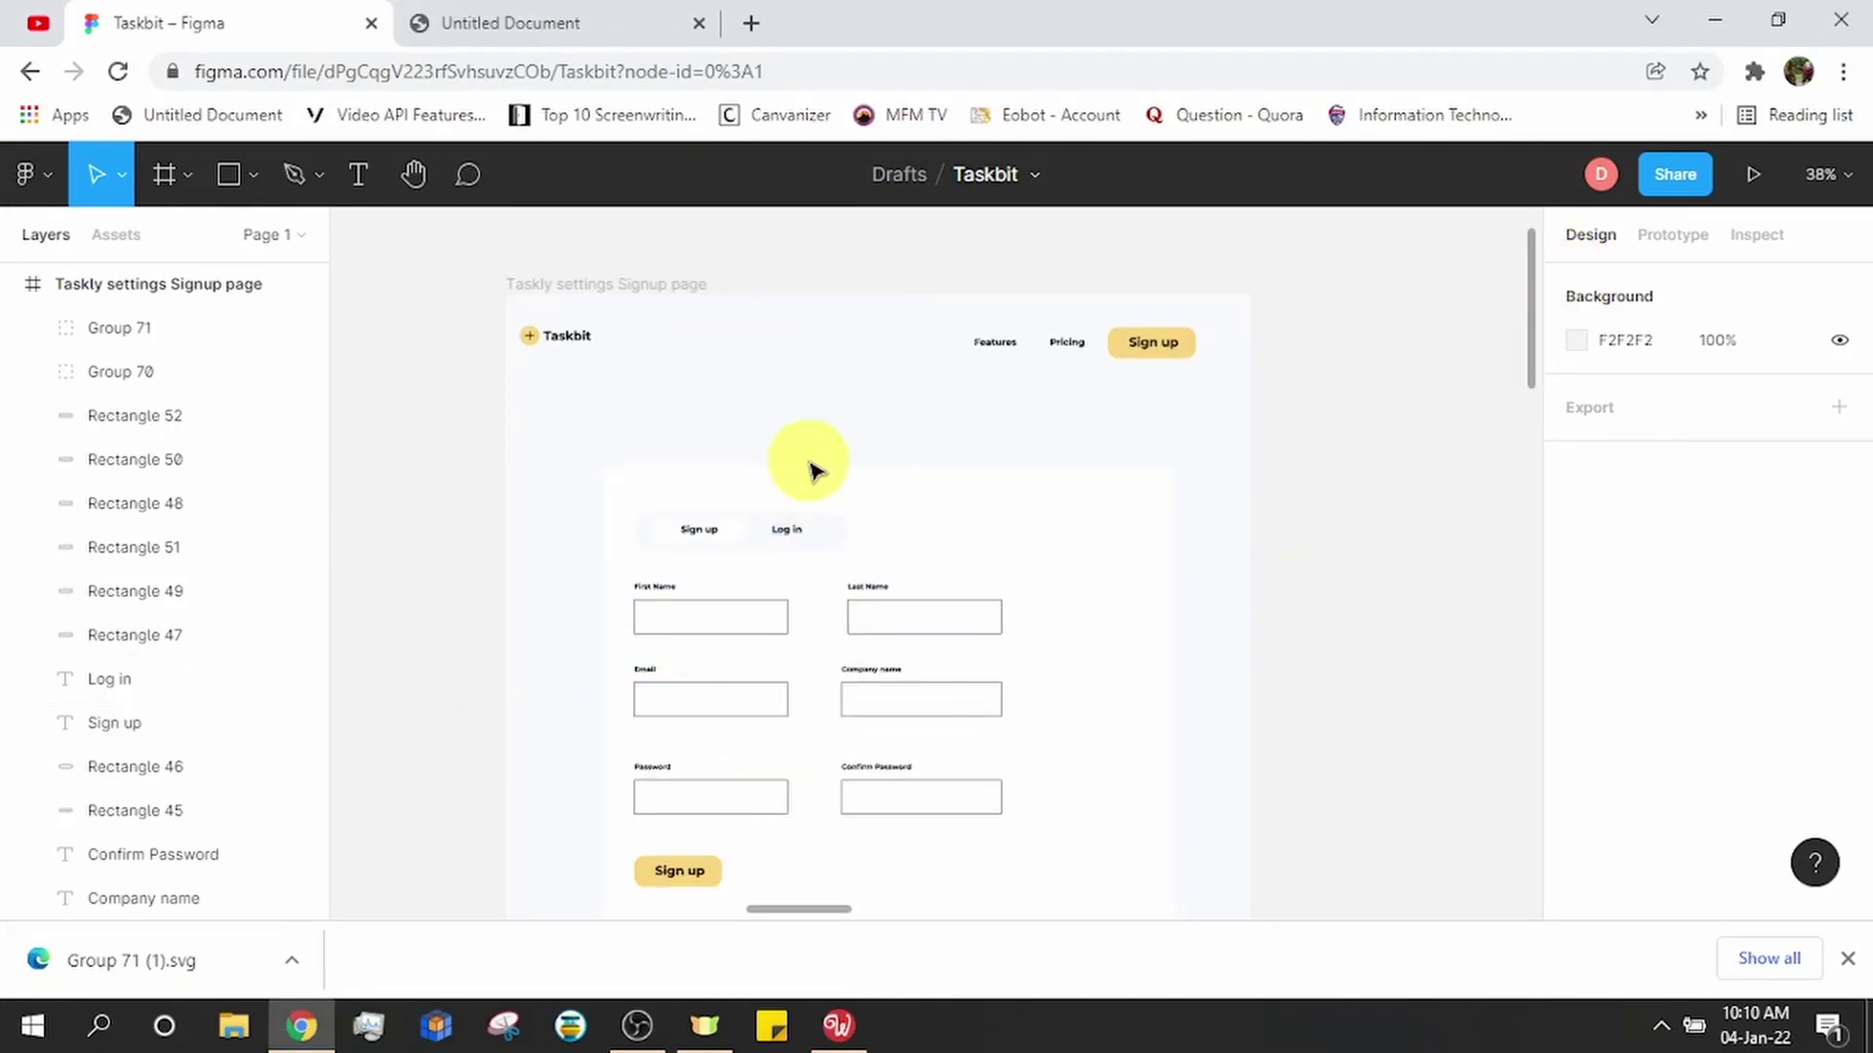
{"action": "scroll", "coordinate": [806, 605], "scroll_direction": "down", "scroll_amount": 1}
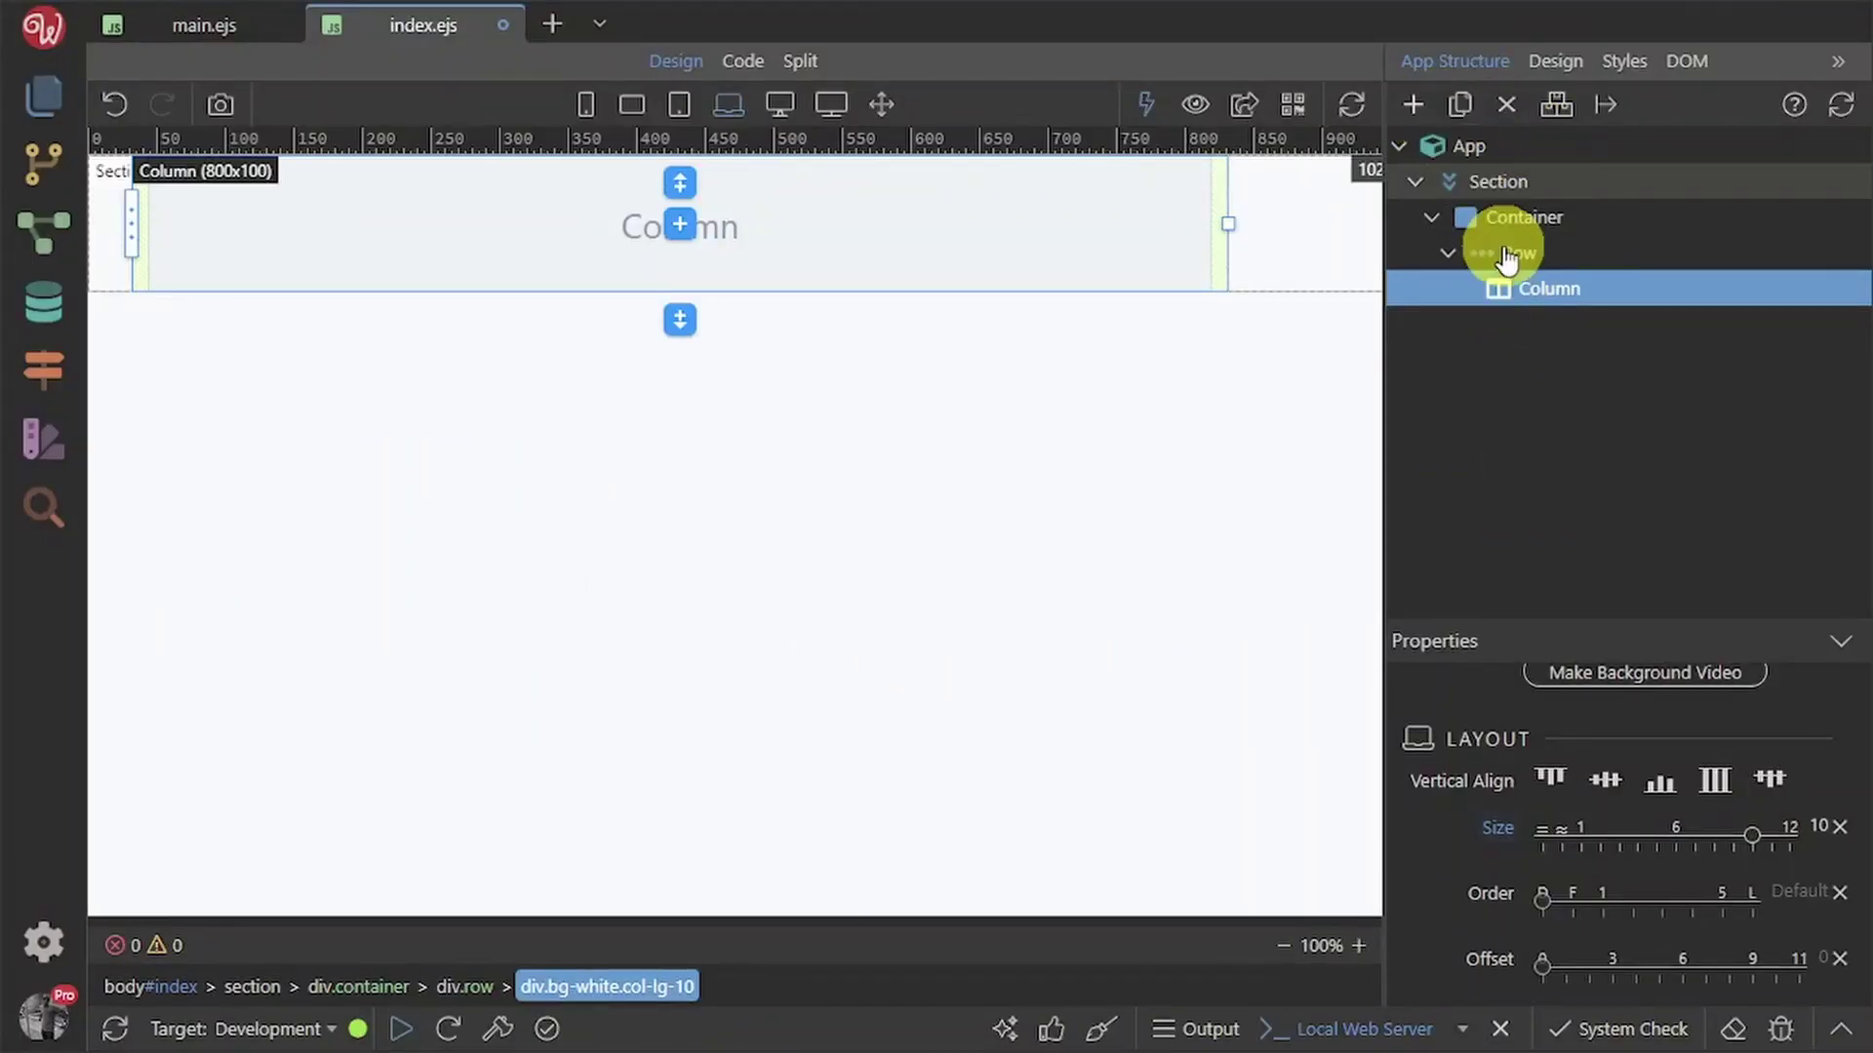
- Switch back to Wappler and set the white column's padding to 3 on all four sides
{"action": "scroll", "coordinate": [1666, 857], "scroll_direction": "down", "scroll_amount": 1}
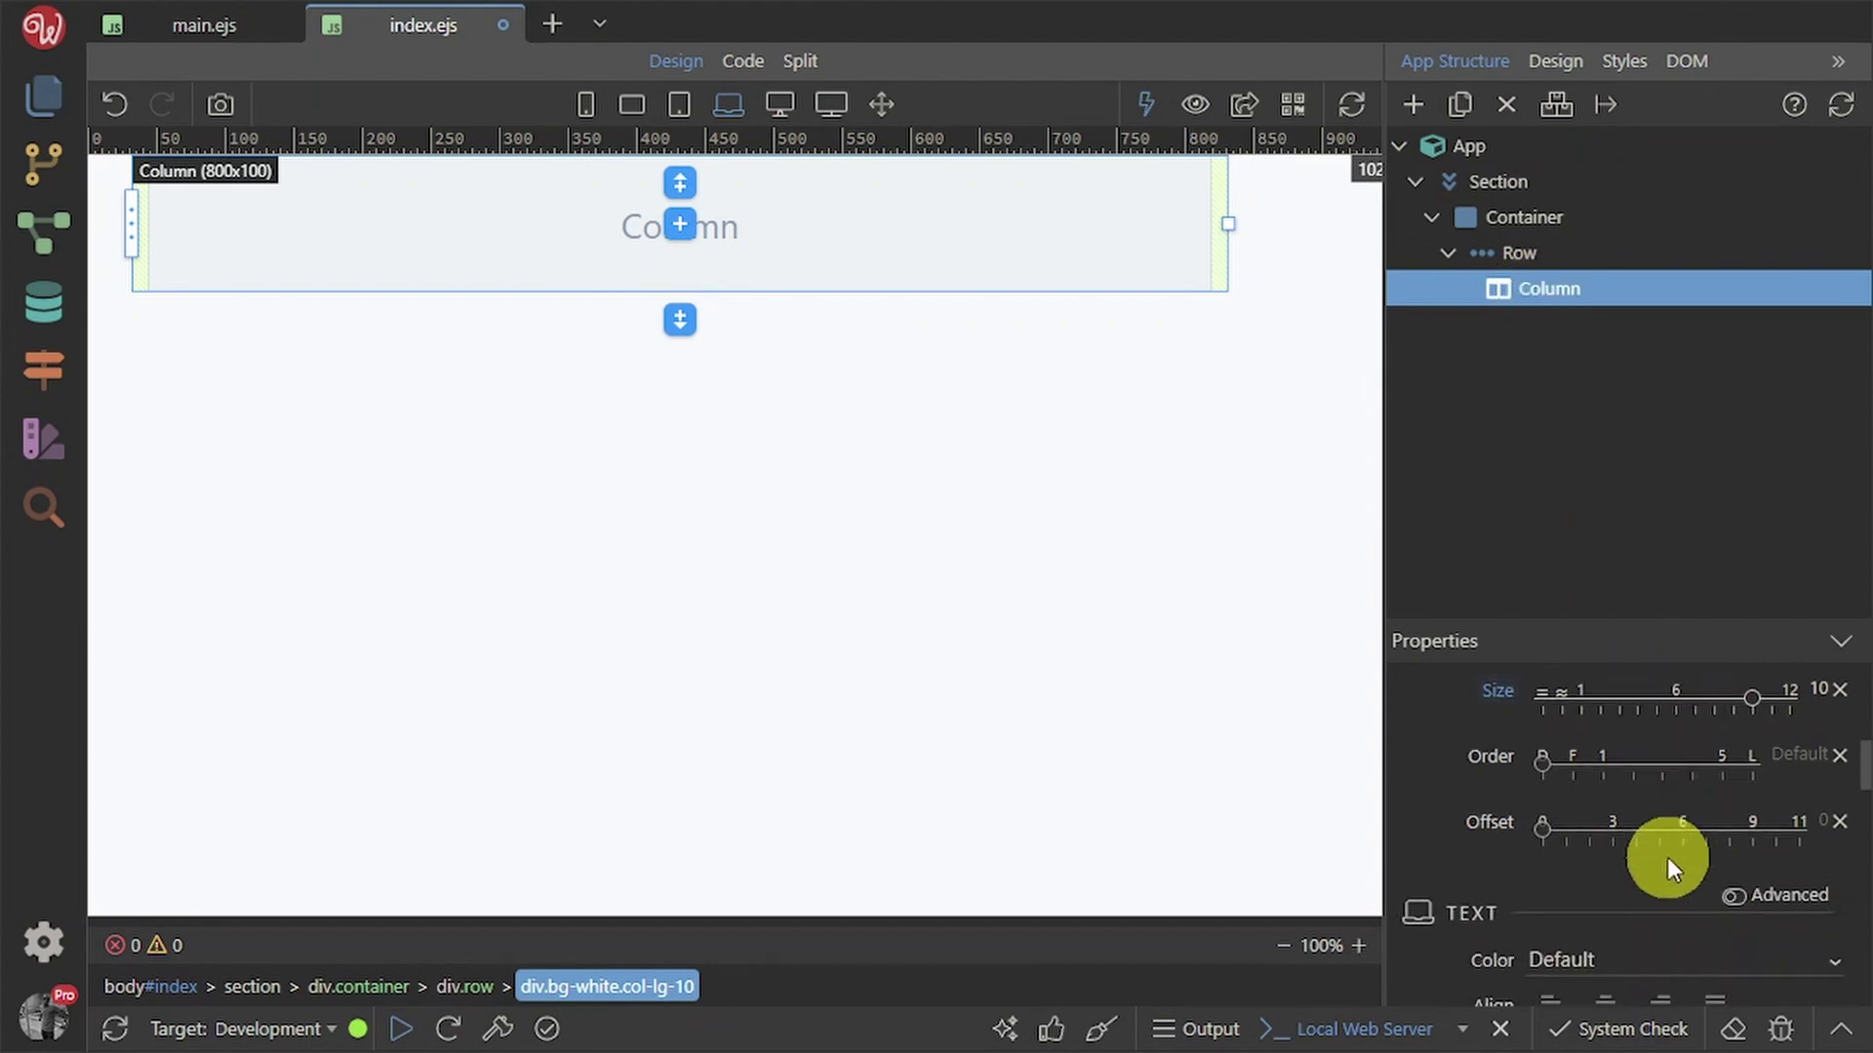
{"action": "scroll", "coordinate": [1666, 857], "scroll_direction": "down", "scroll_amount": 4}
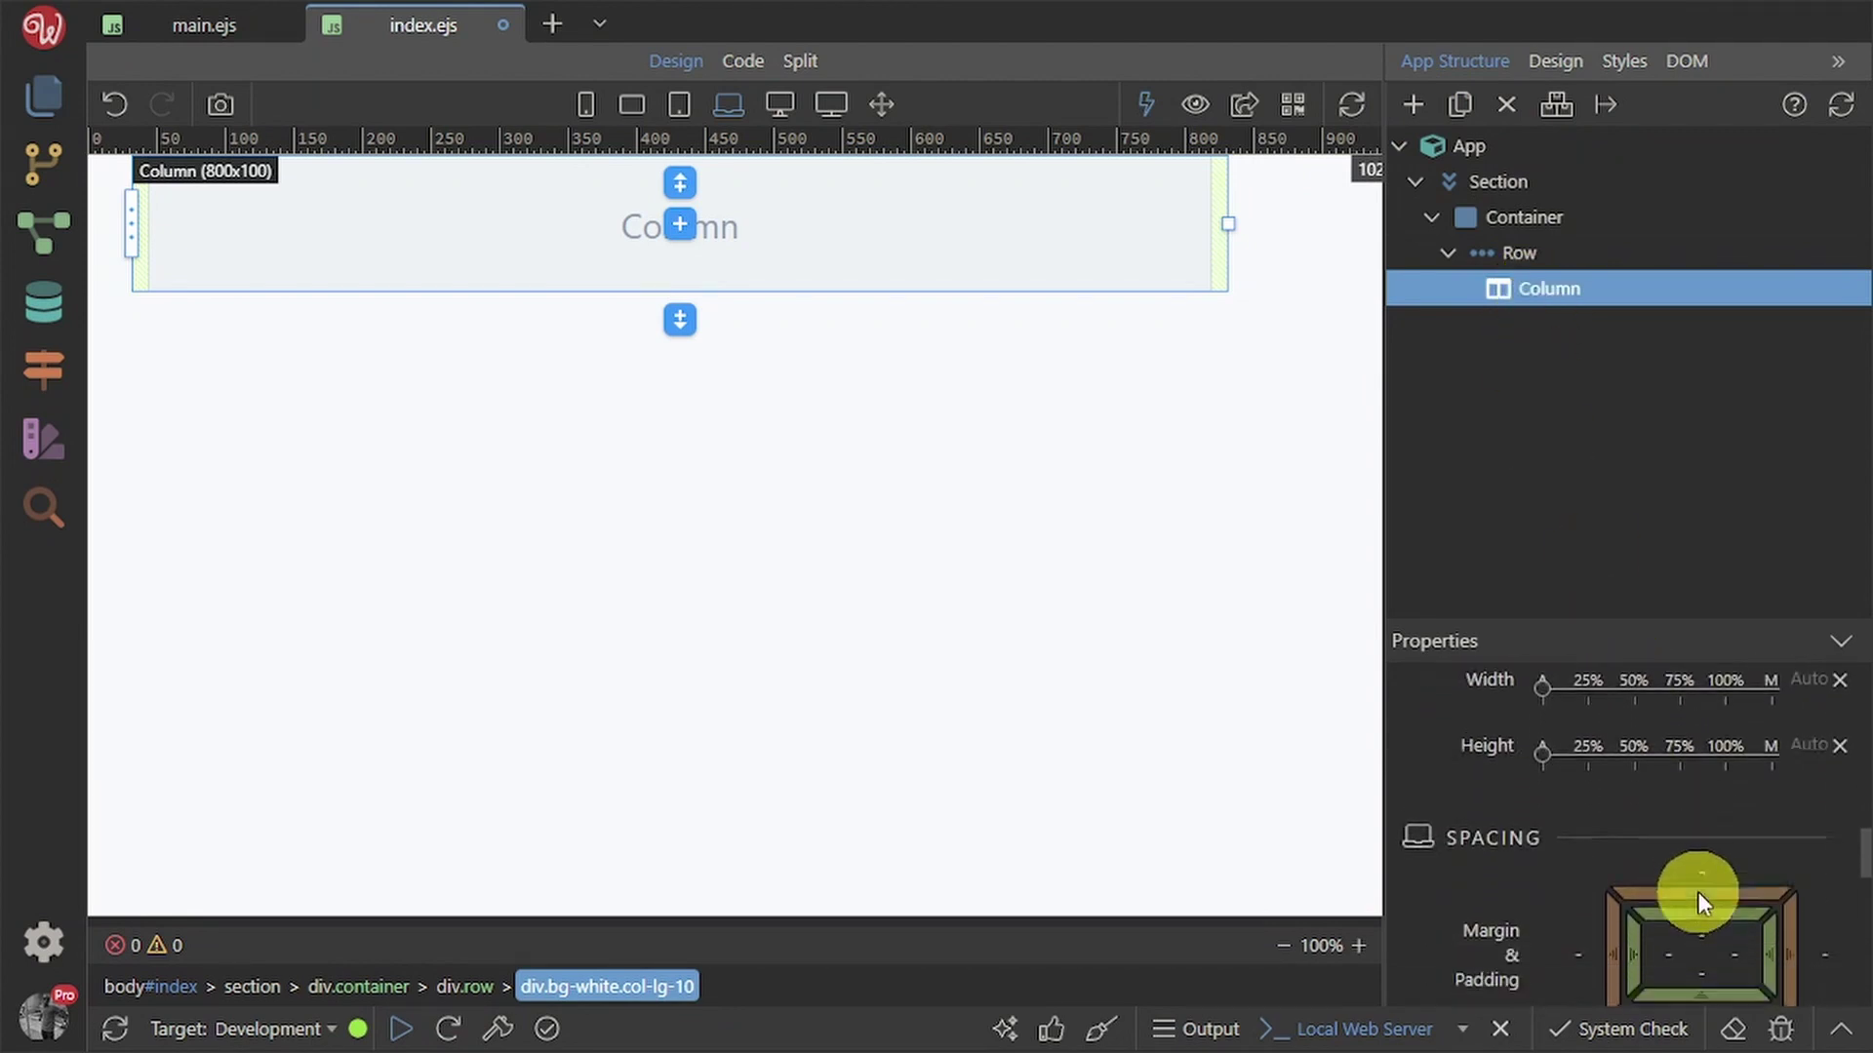
{"action": "scroll", "coordinate": [1697, 891], "scroll_direction": "down", "scroll_amount": 2}
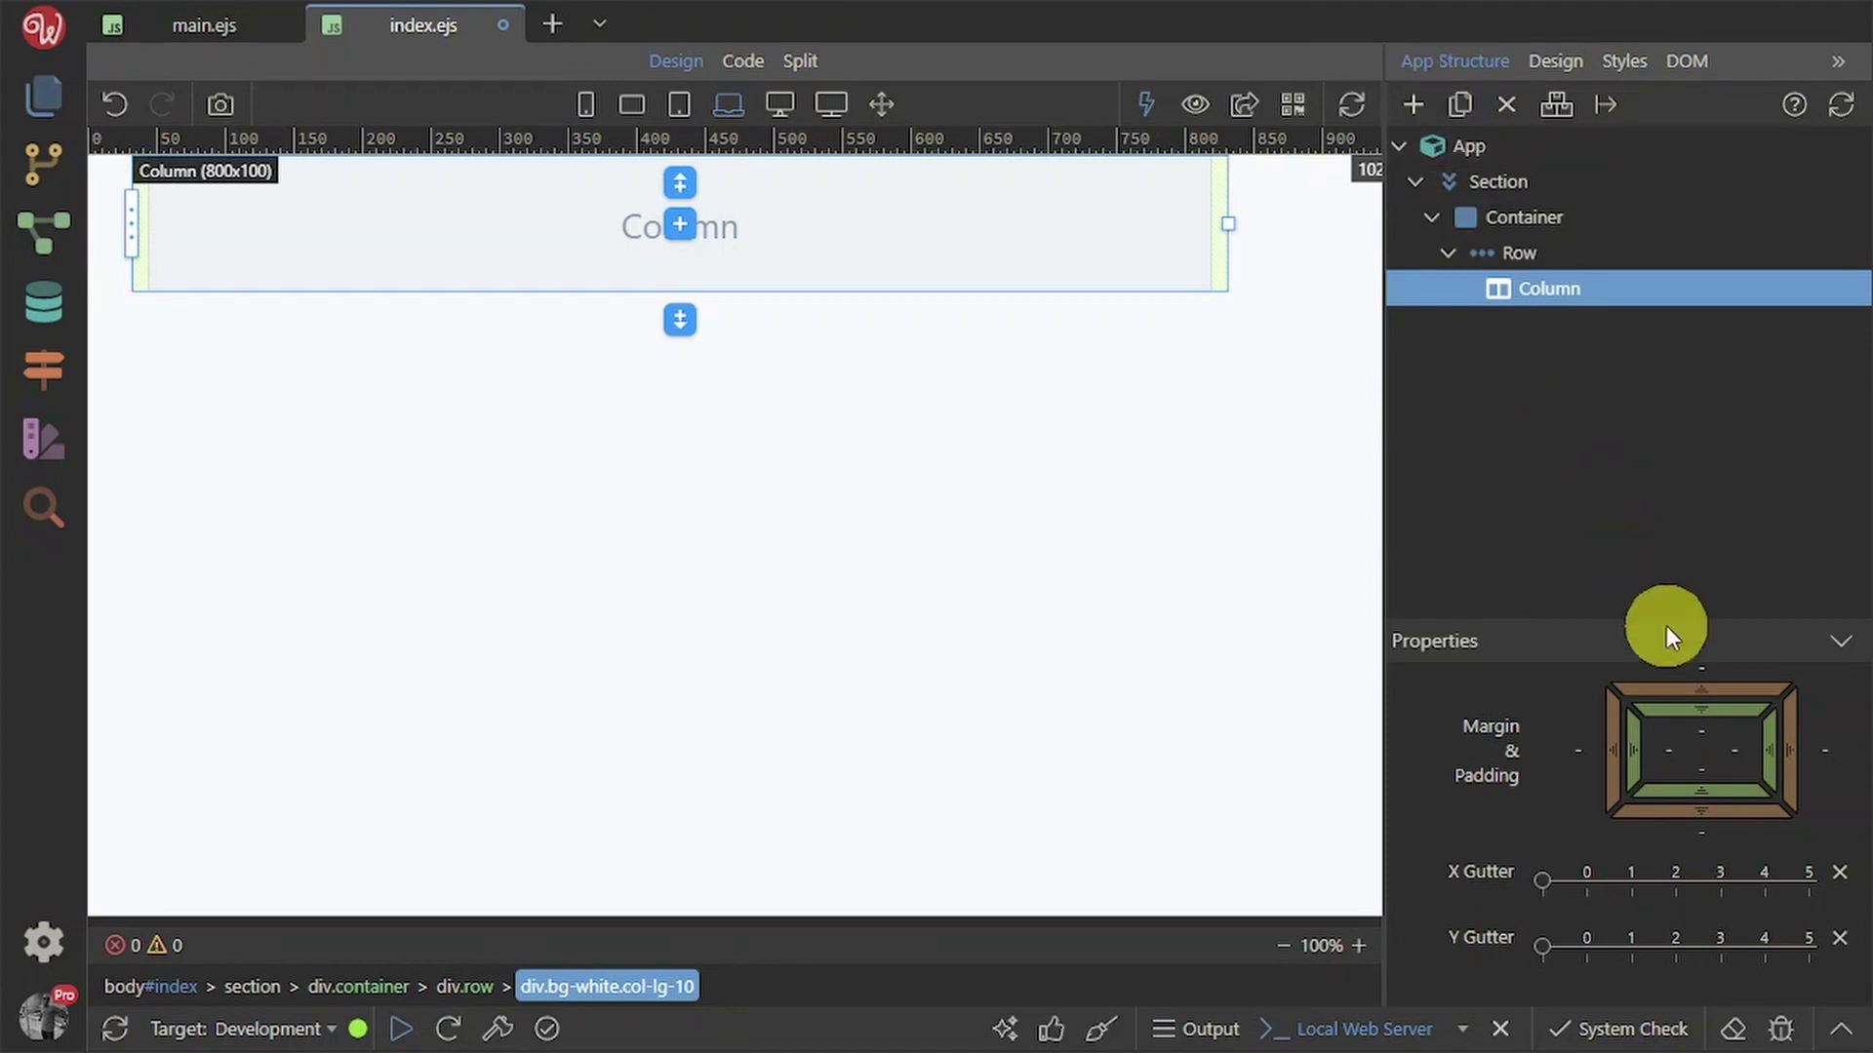
{"action": "mouse_move", "coordinate": [1709, 704]}
{"action": "left_mouse_down"}
{"action": "mouse_move", "coordinate": [1711, 818]}
{"action": "mouse_move", "coordinate": [1723, 744]}
{"action": "mouse_move", "coordinate": [1760, 756]}
{"action": "mouse_move", "coordinate": [1708, 765]}
{"action": "mouse_move", "coordinate": [1723, 689]}
{"action": "left_mouse_up"}
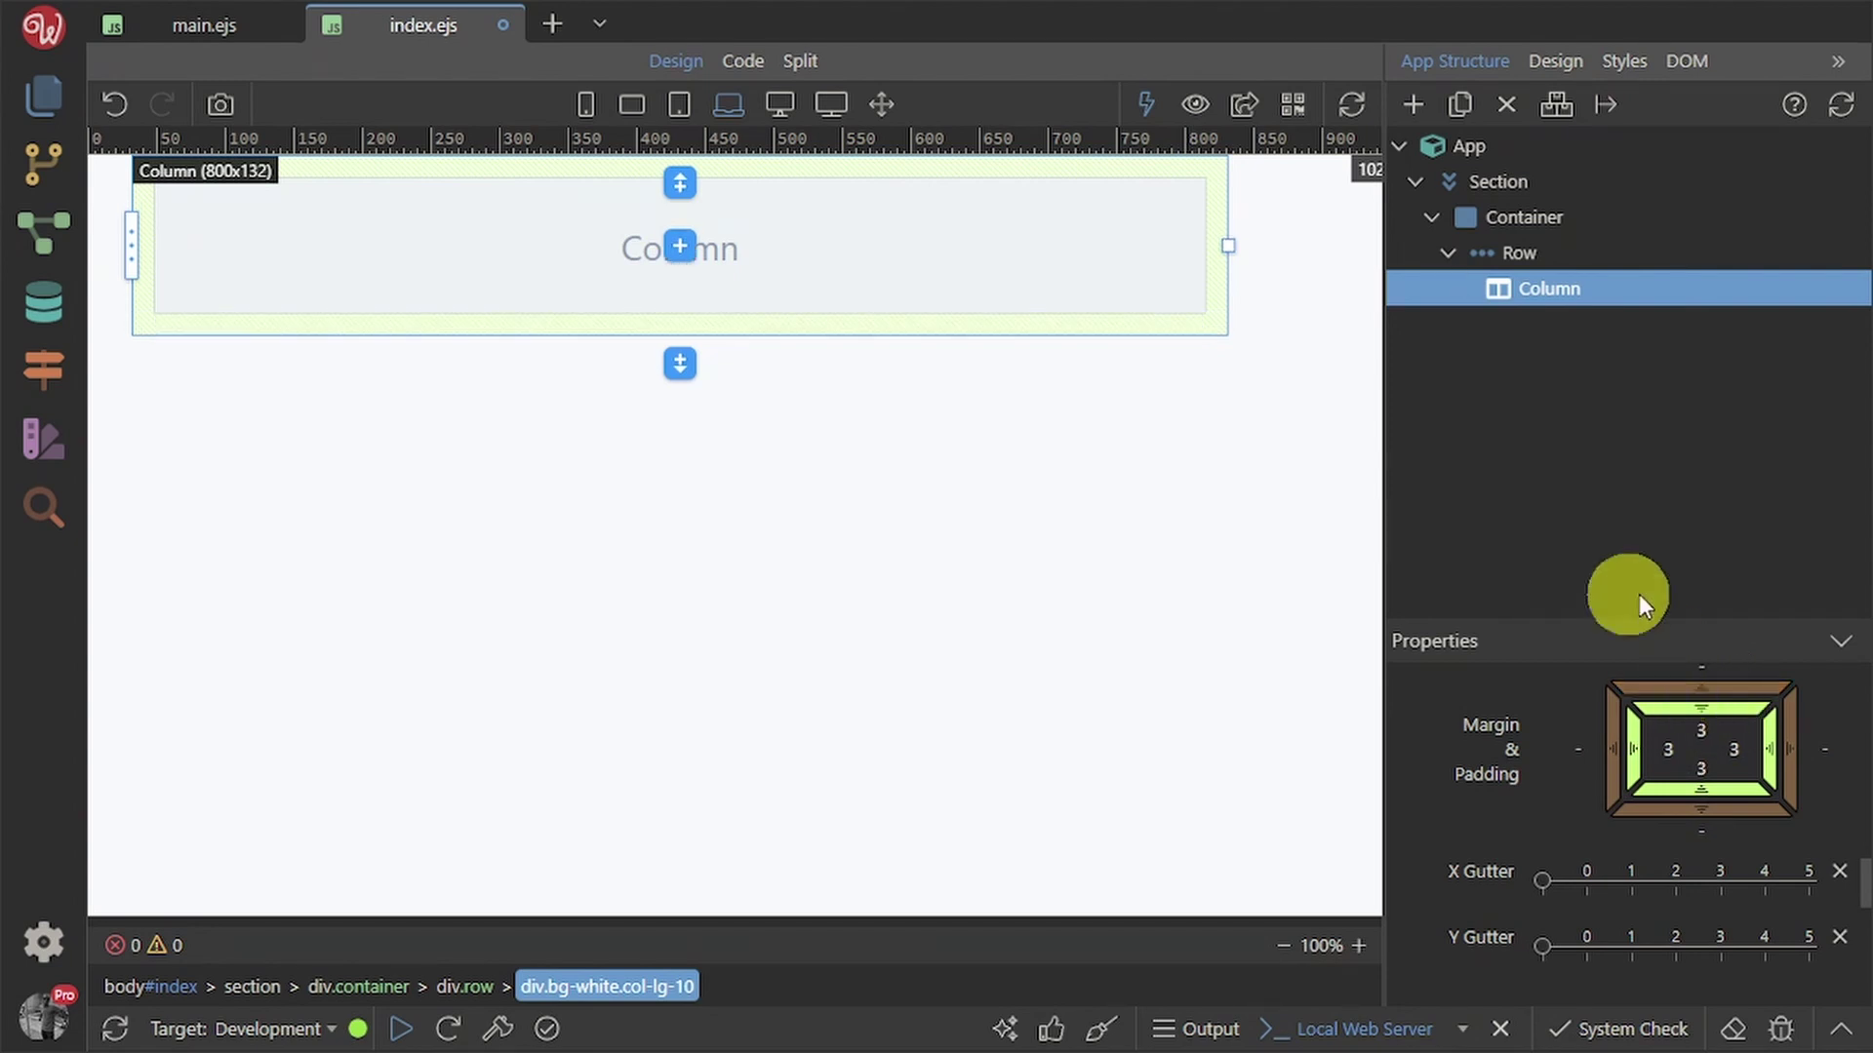
- Insert a nested row inside the white column and give it a single-column layout
{"action": "left_click", "coordinate": [1408, 101]}
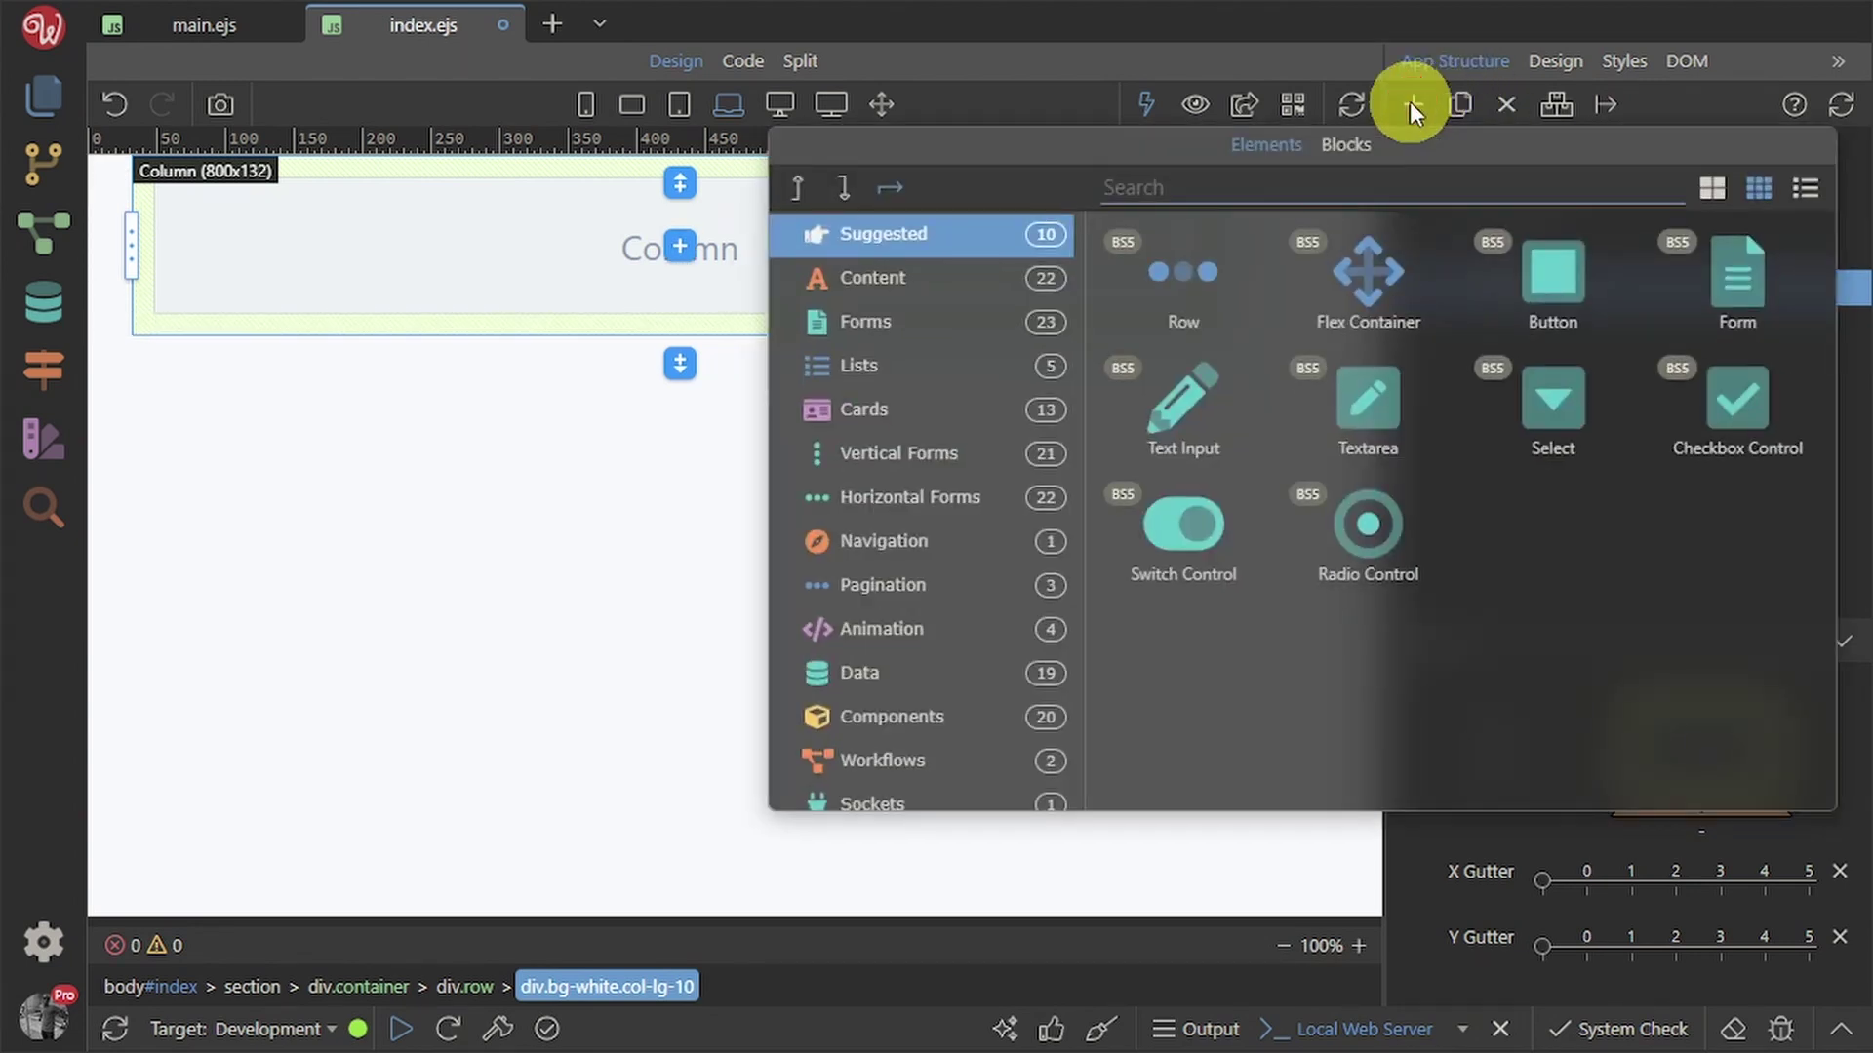
{"action": "left_click_drag", "start_coordinate": [1169, 295], "coordinate": [1169, 294]}
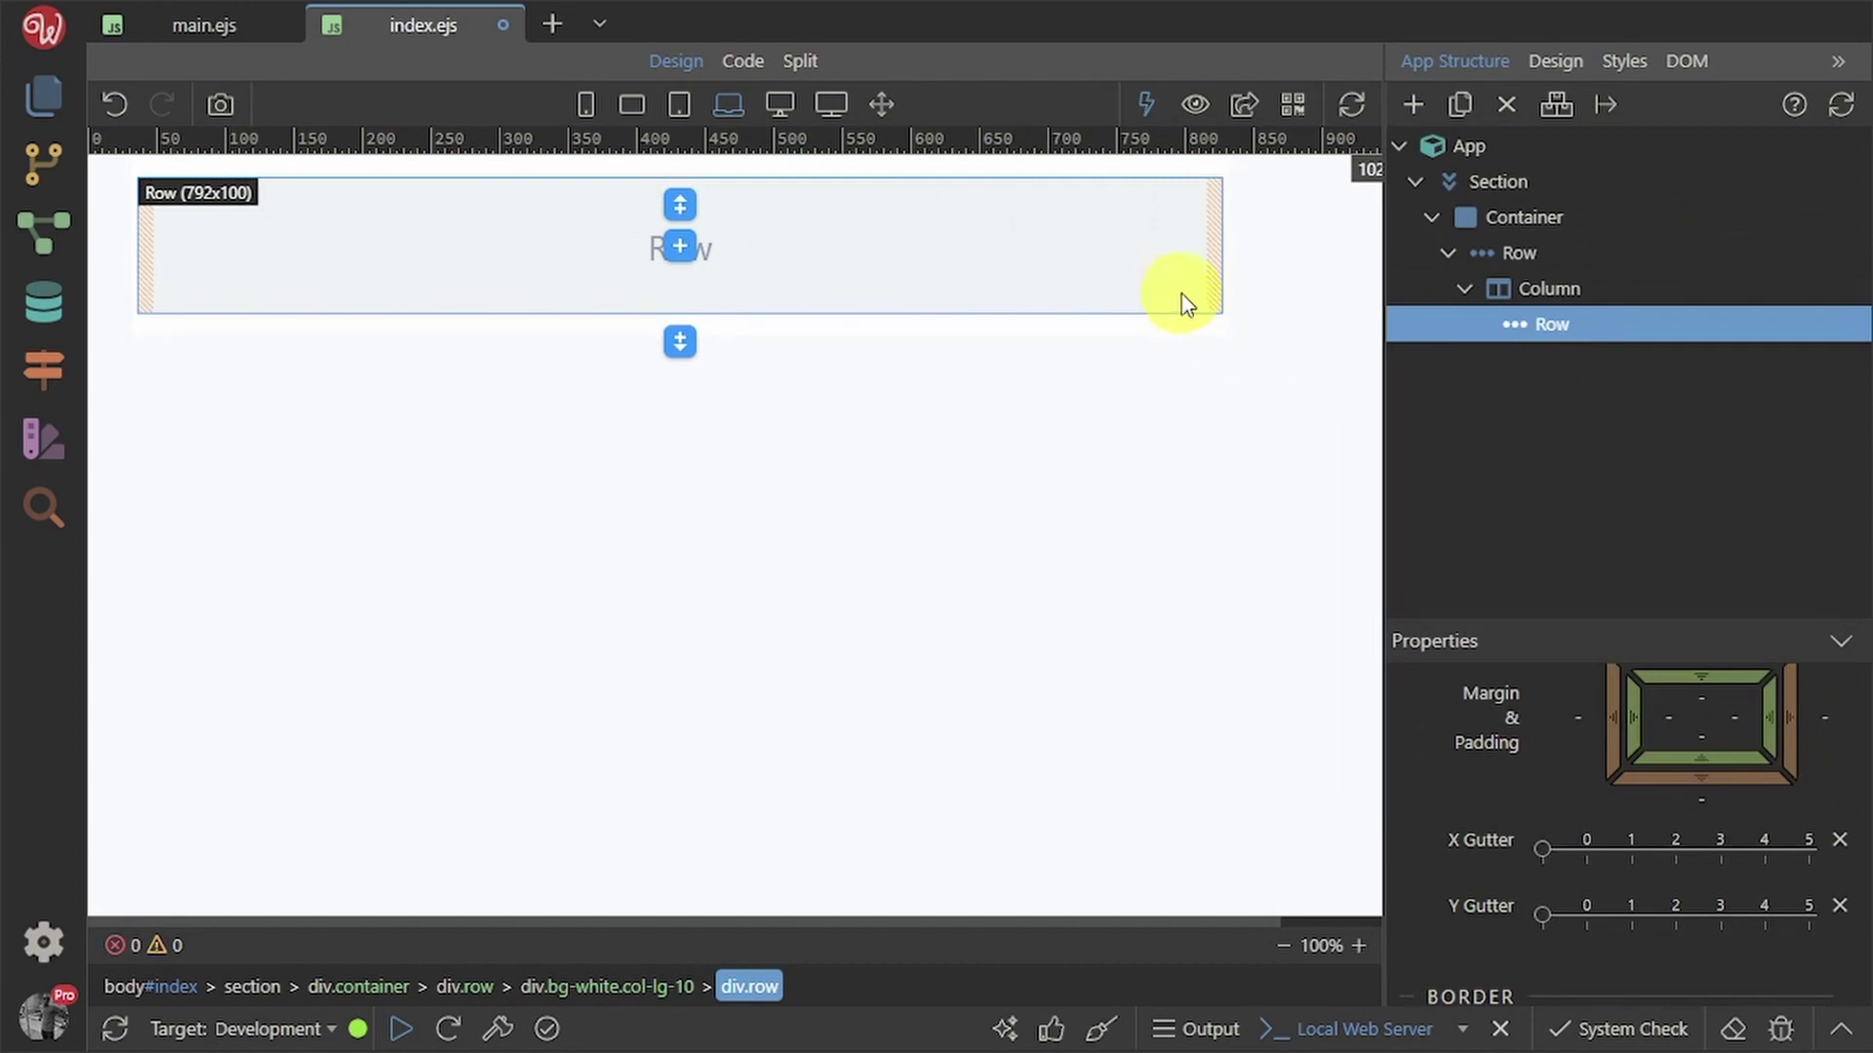
{"action": "scroll", "coordinate": [1736, 921], "scroll_direction": "down", "scroll_amount": 5}
{"action": "scroll", "coordinate": [1736, 921], "scroll_direction": "up", "scroll_amount": 5}
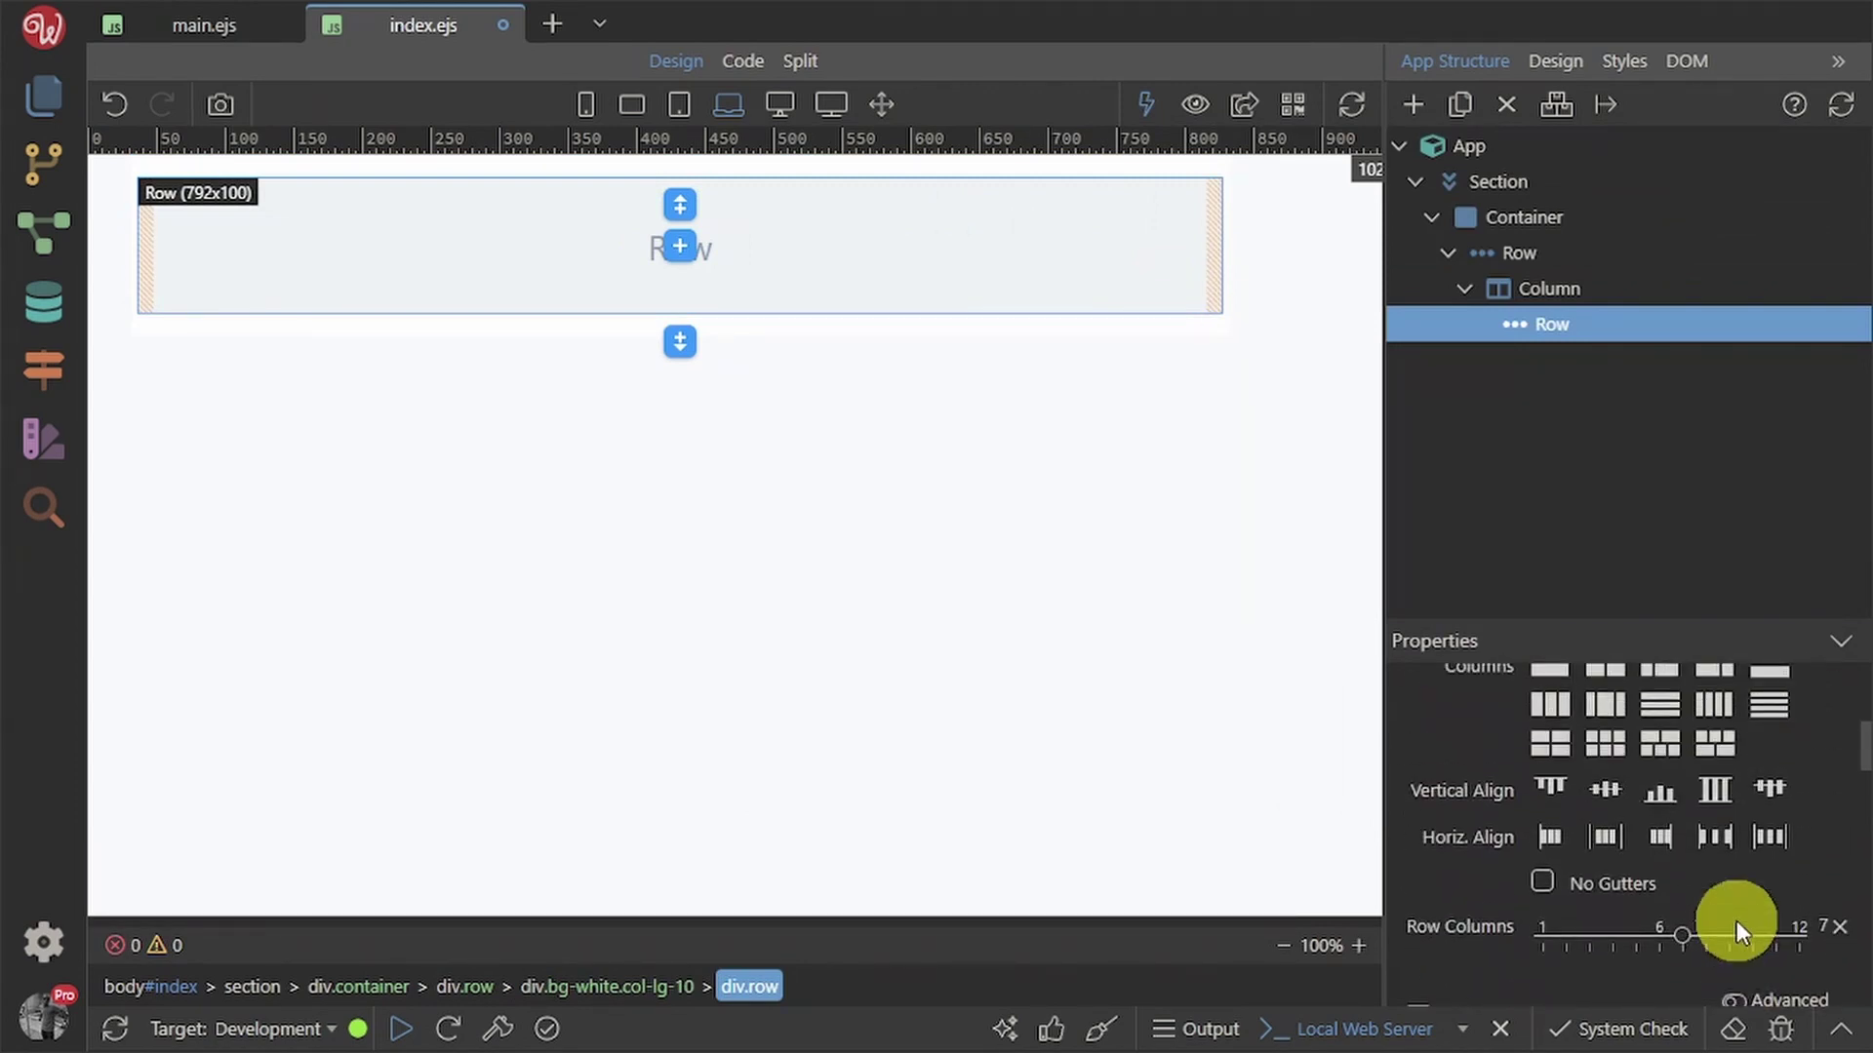
{"action": "left_click", "coordinate": [1551, 939]}
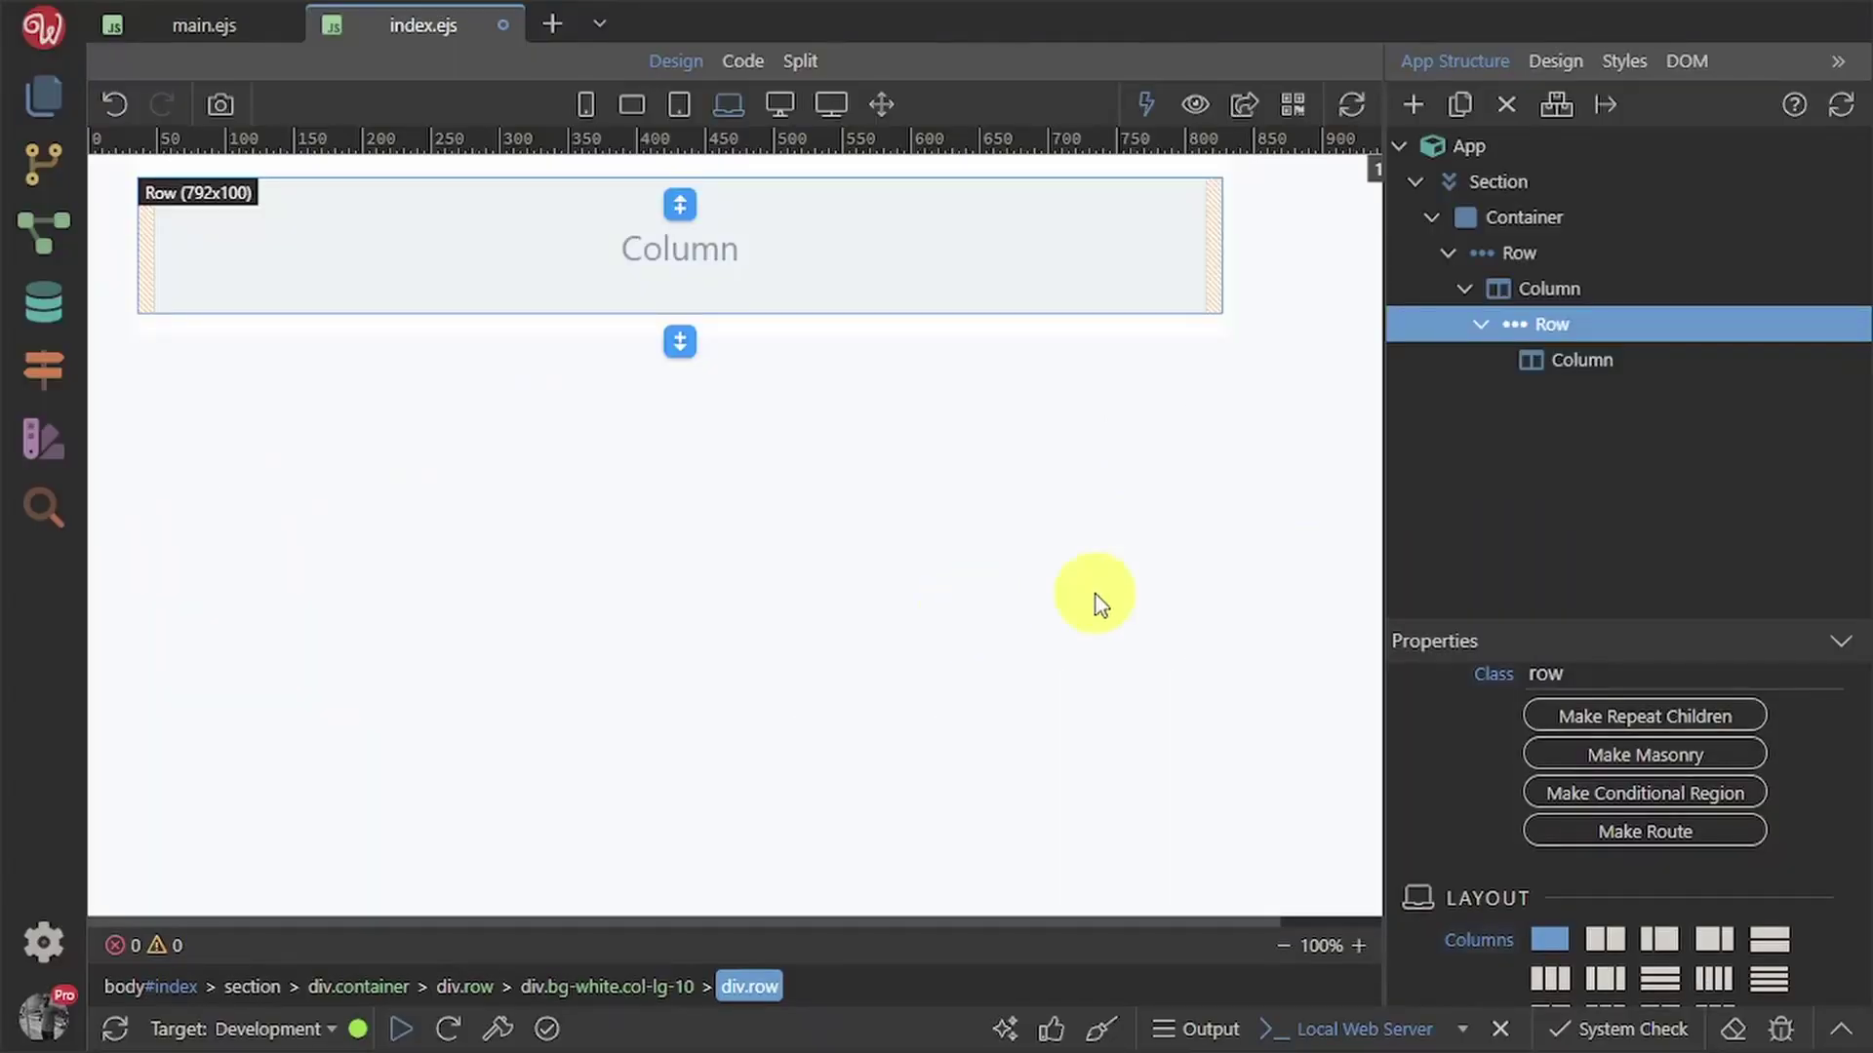
- Set the layout size of the column in the nested row to Auto
{"action": "left_click", "coordinate": [1645, 369]}
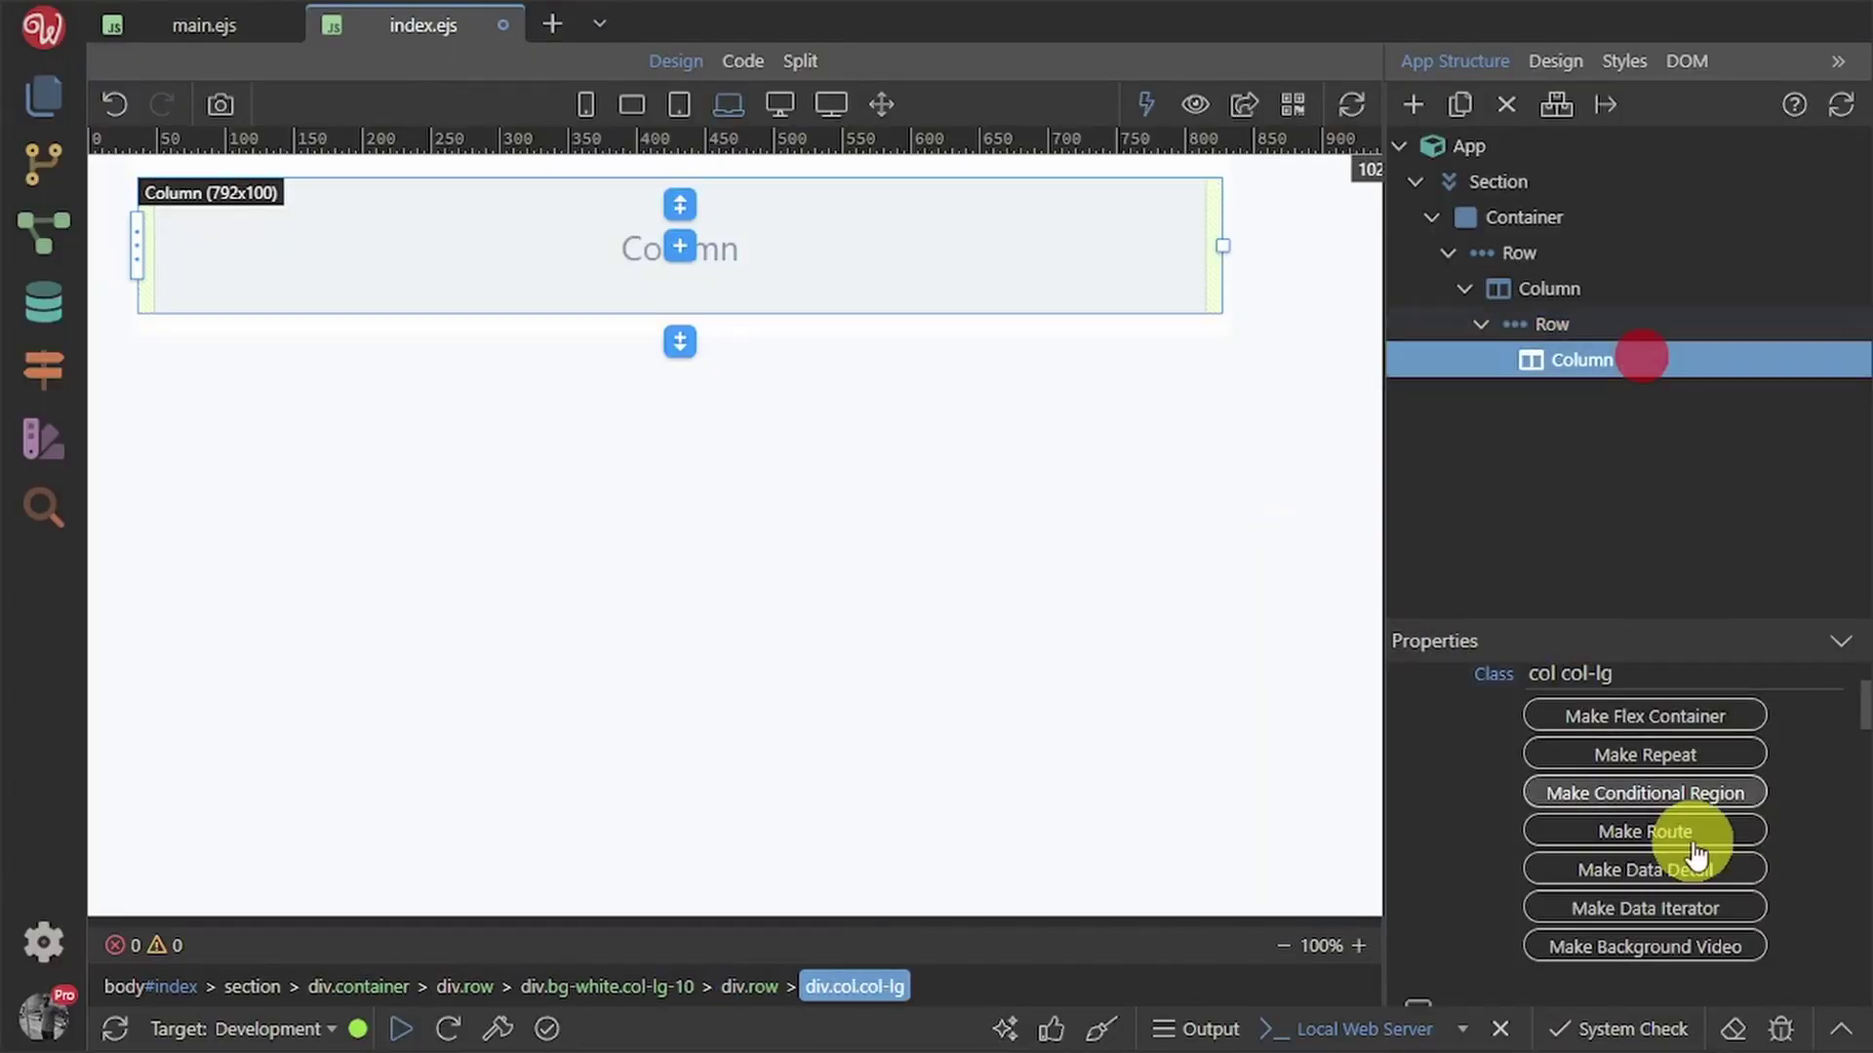
{"action": "scroll", "coordinate": [1672, 781], "scroll_direction": "down", "scroll_amount": 4}
{"action": "scroll", "coordinate": [1670, 783], "scroll_direction": "up", "scroll_amount": 1}
{"action": "scroll", "coordinate": [1670, 782], "scroll_direction": "up", "scroll_amount": 1}
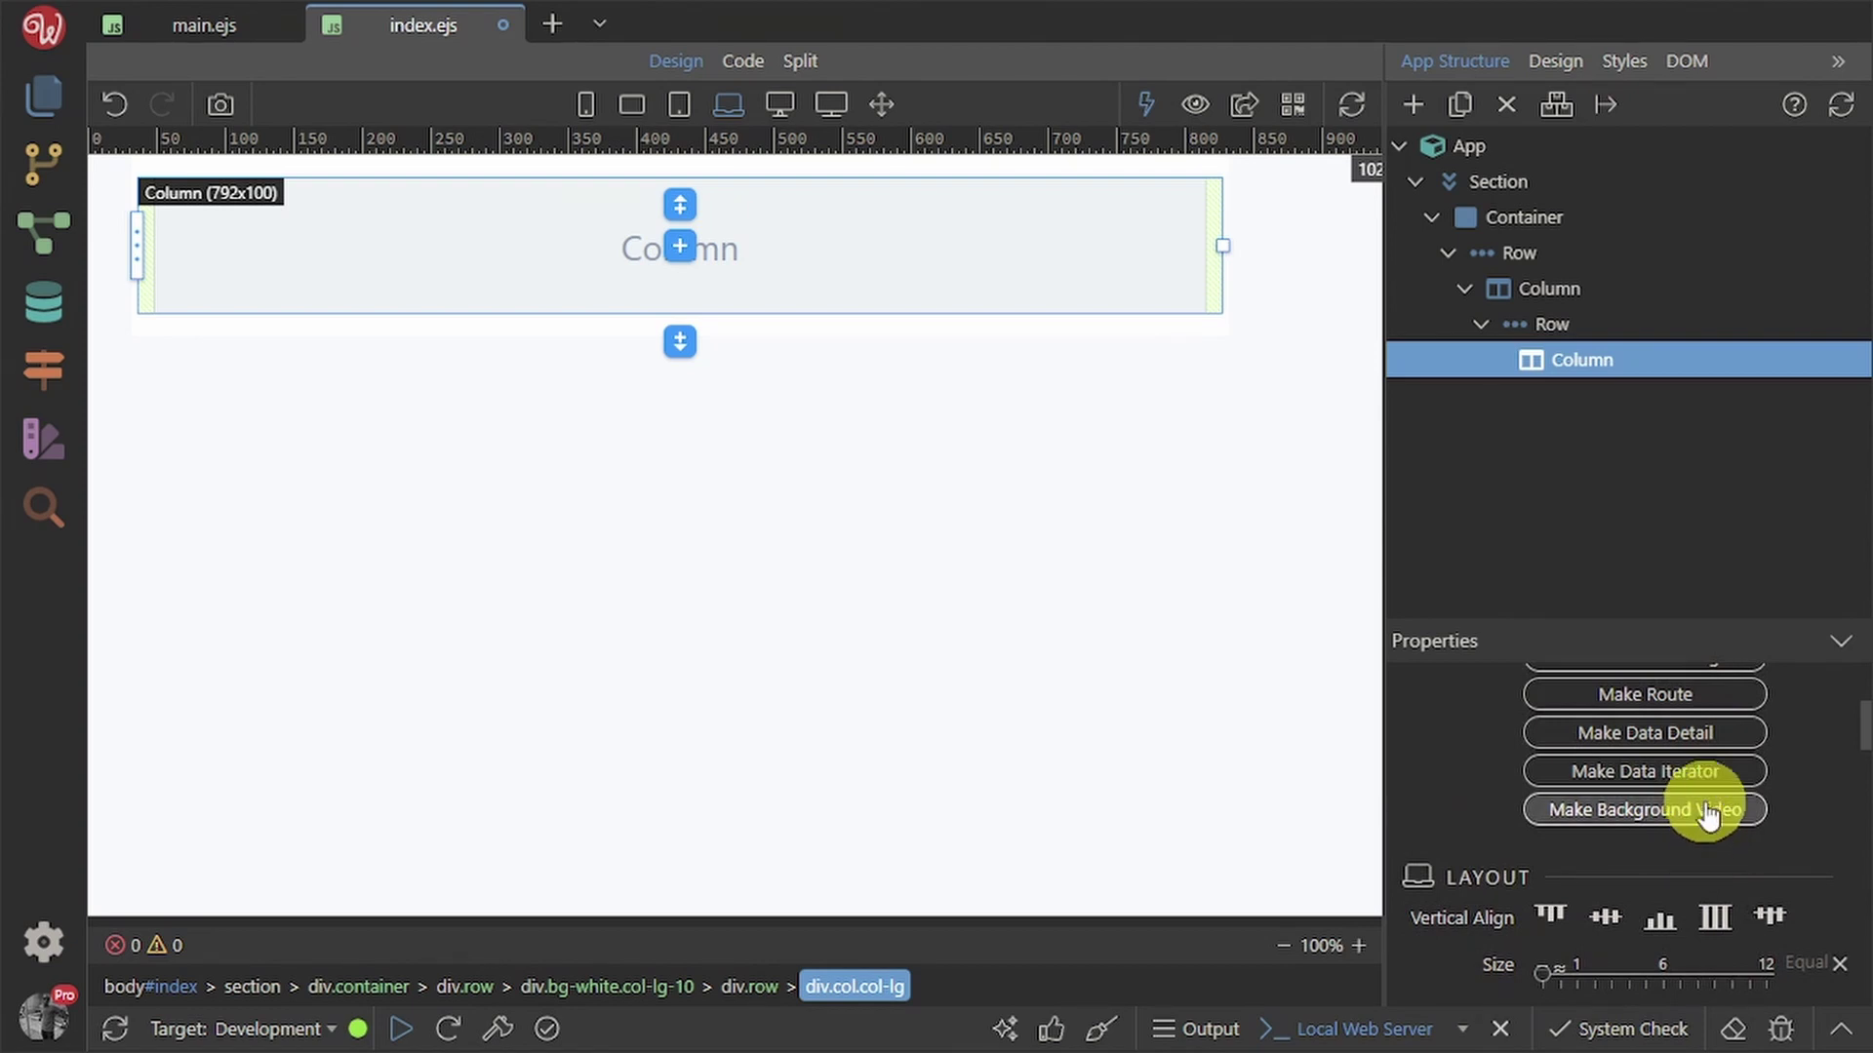
{"action": "left_click", "coordinate": [1603, 365]}
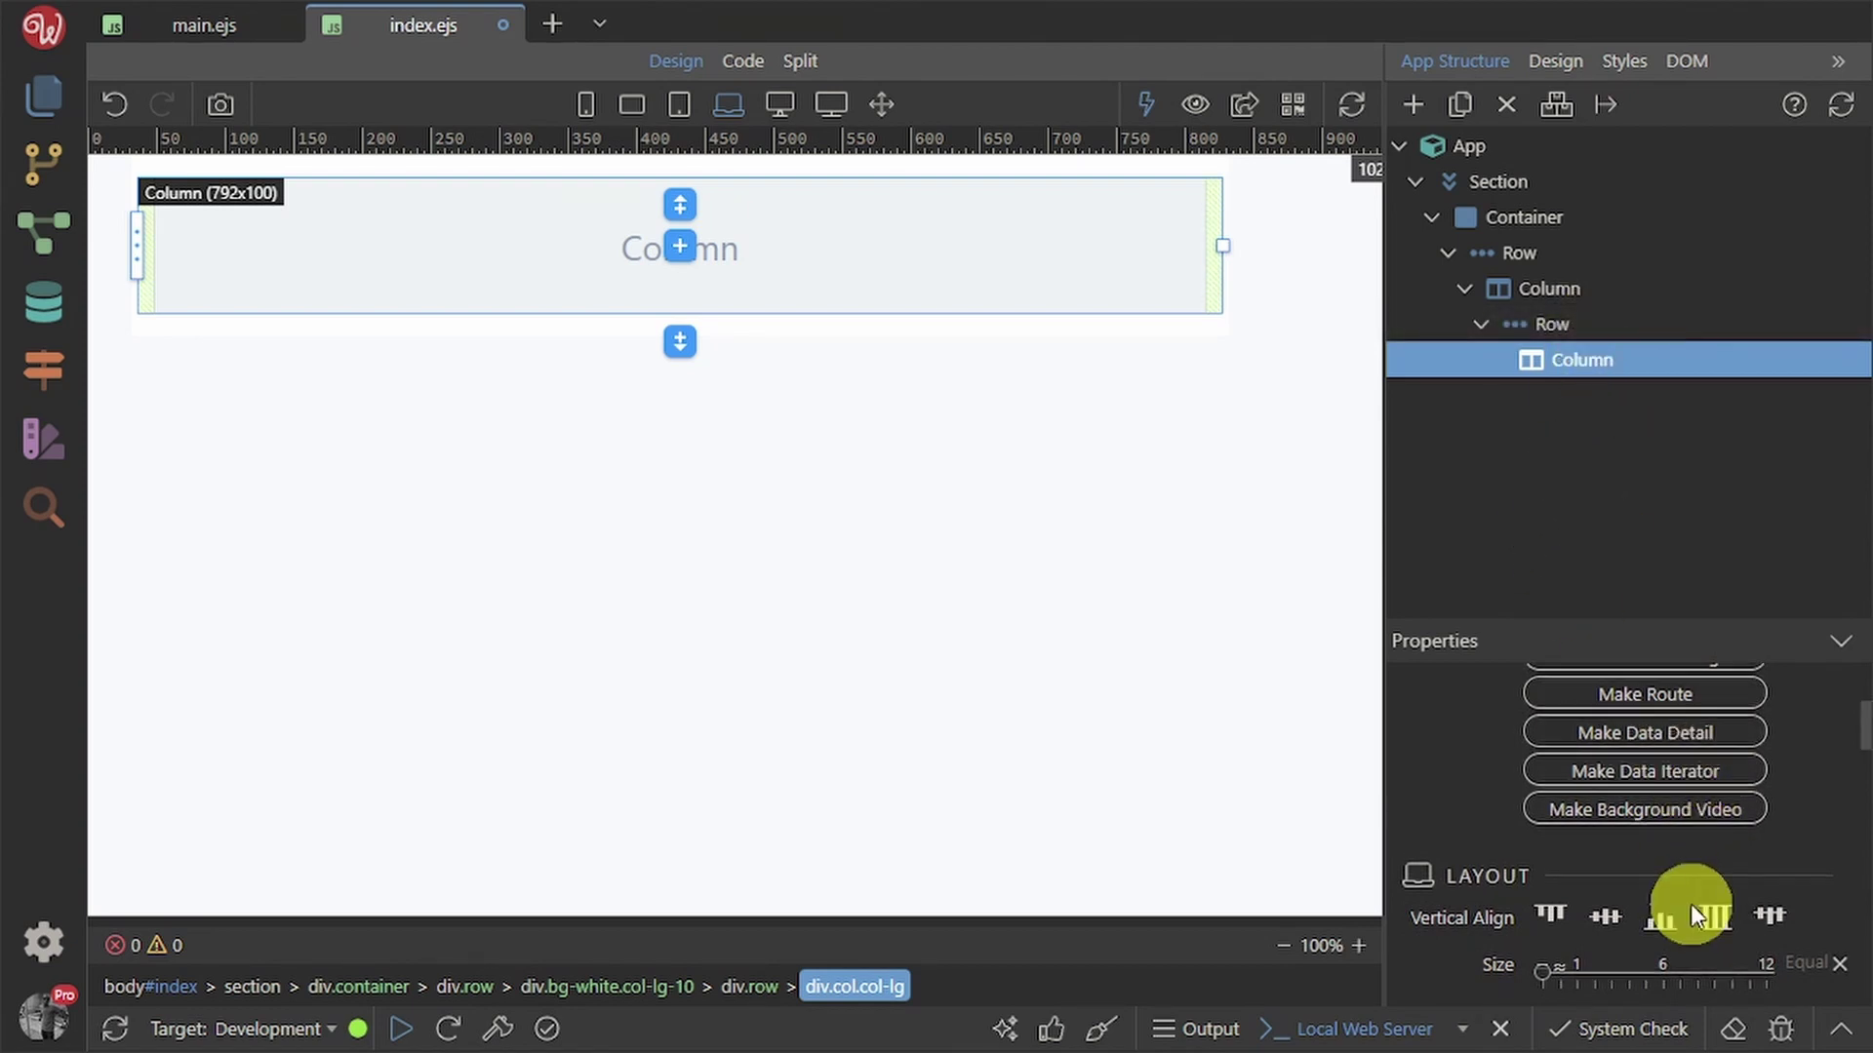
{"action": "left_click", "coordinate": [1561, 970]}
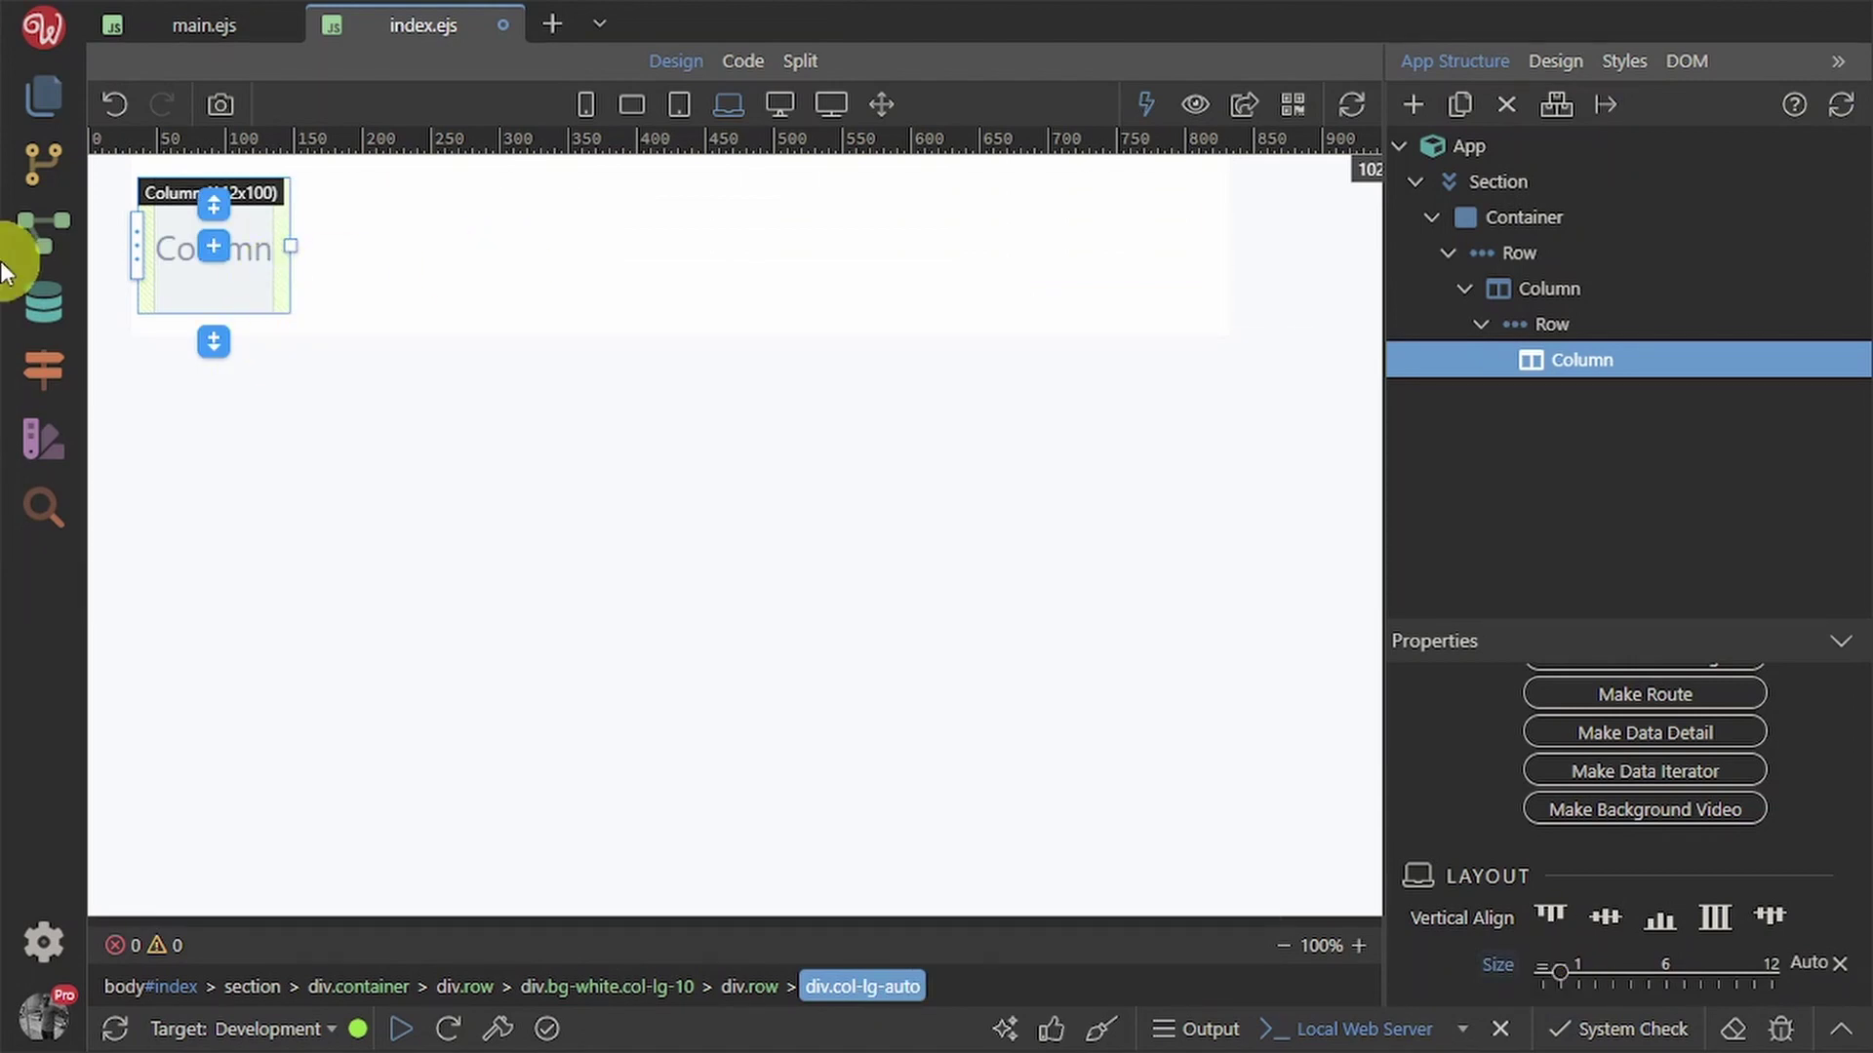
- Try other layout sizes such as 11, 2 and 6 on the nested column and return it to Auto
{"action": "left_click", "coordinate": [1773, 975]}
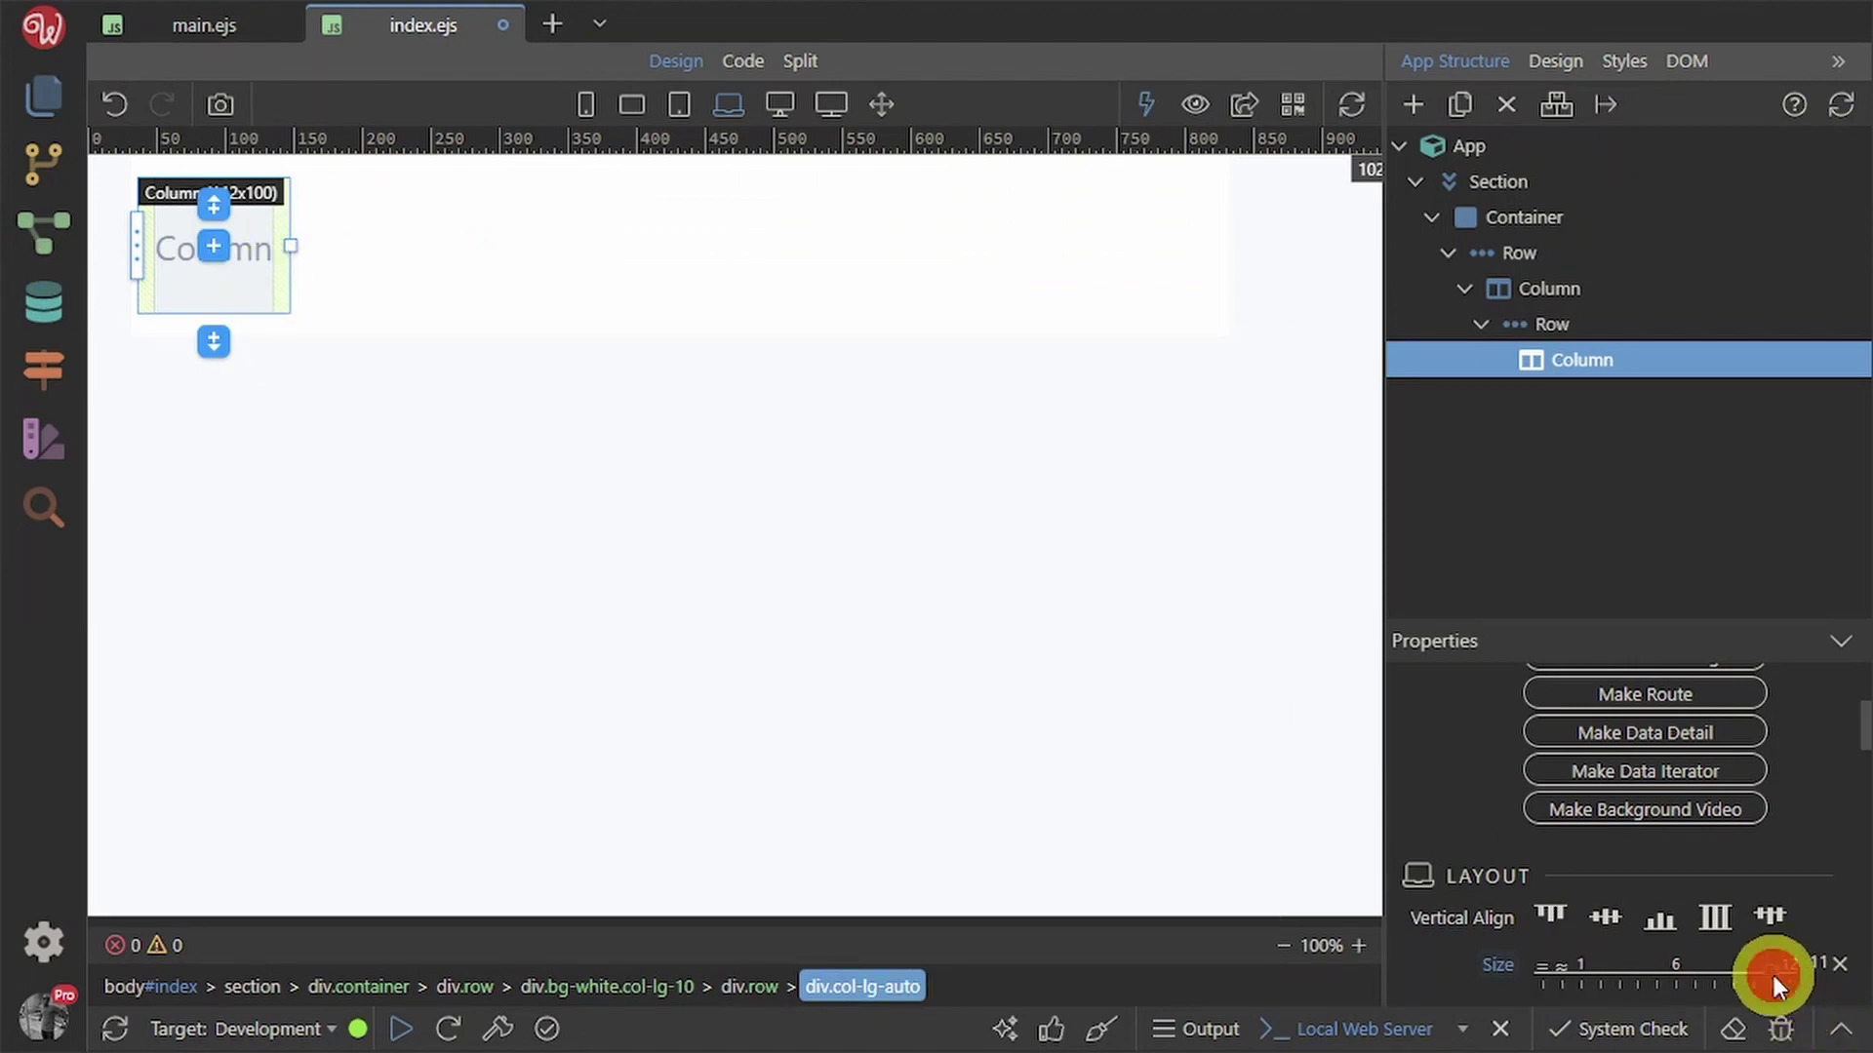
{"action": "left_click", "coordinate": [1582, 978]}
{"action": "left_click", "coordinate": [1608, 974]}
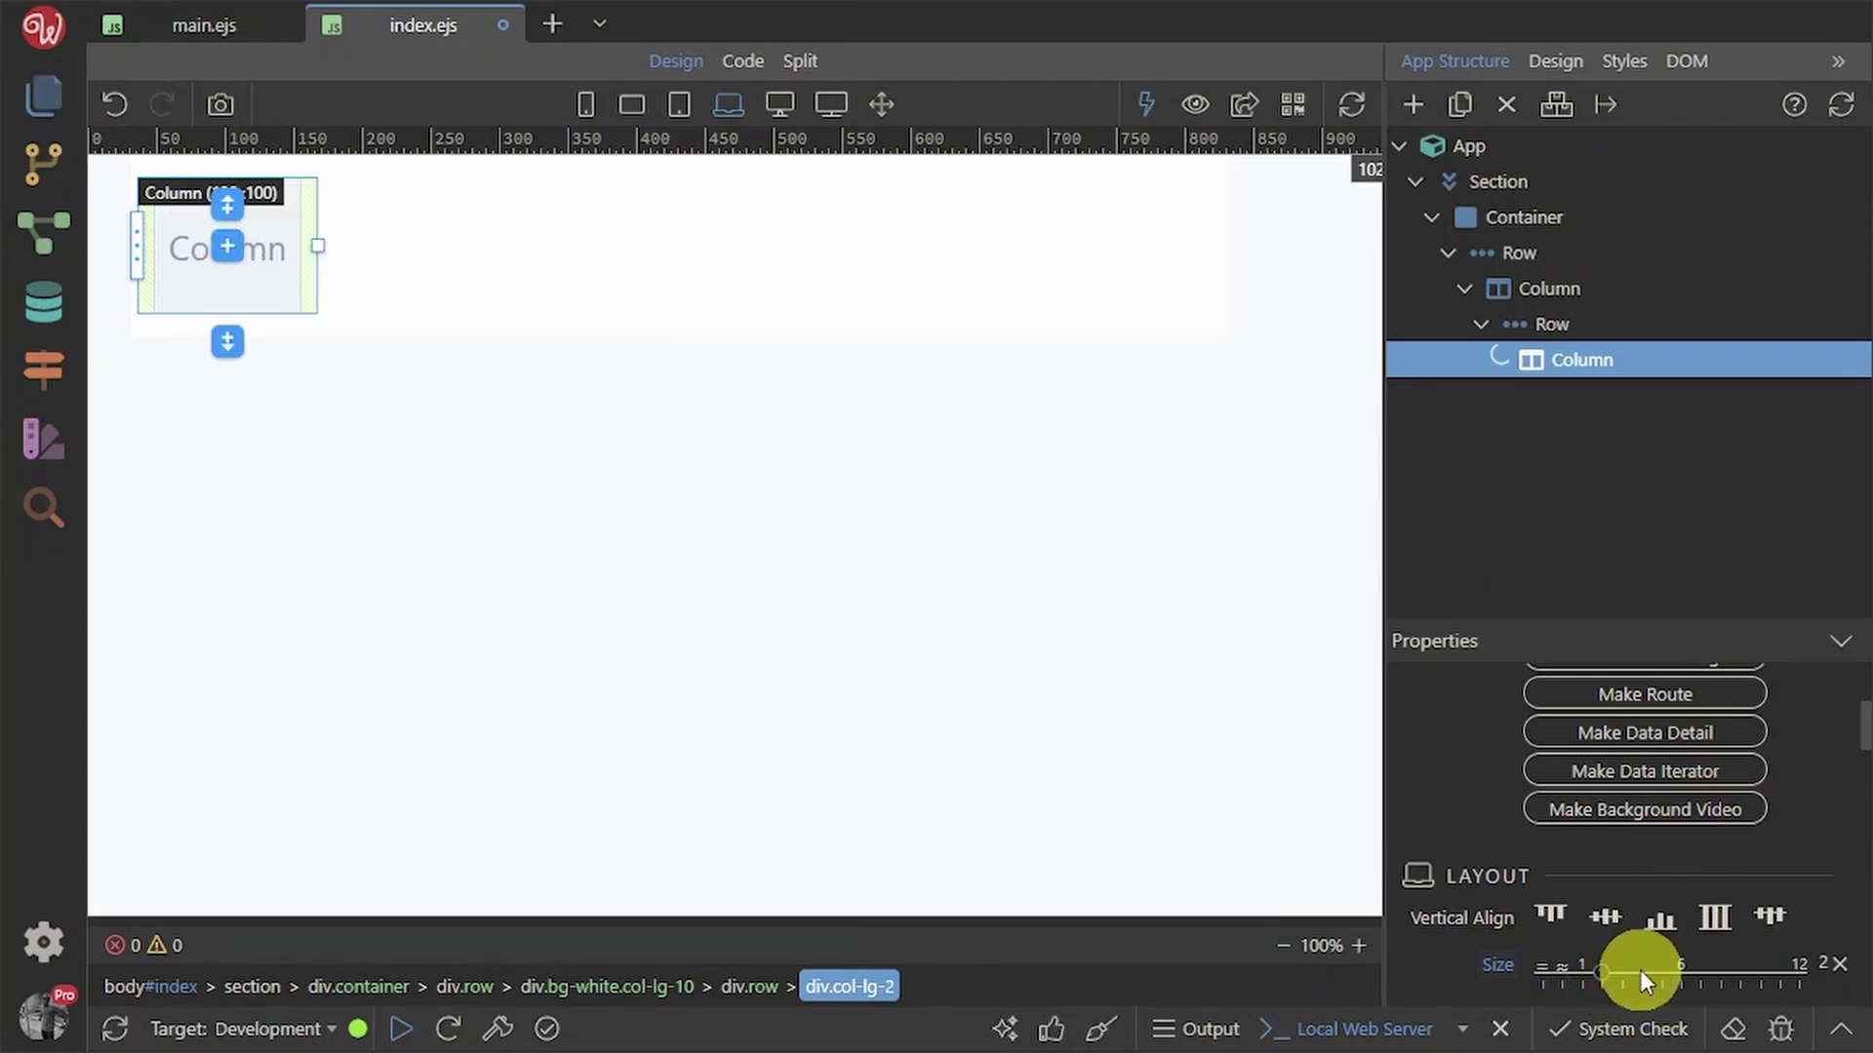
{"action": "left_click", "coordinate": [1622, 970]}
{"action": "left_click", "coordinate": [1682, 976]}
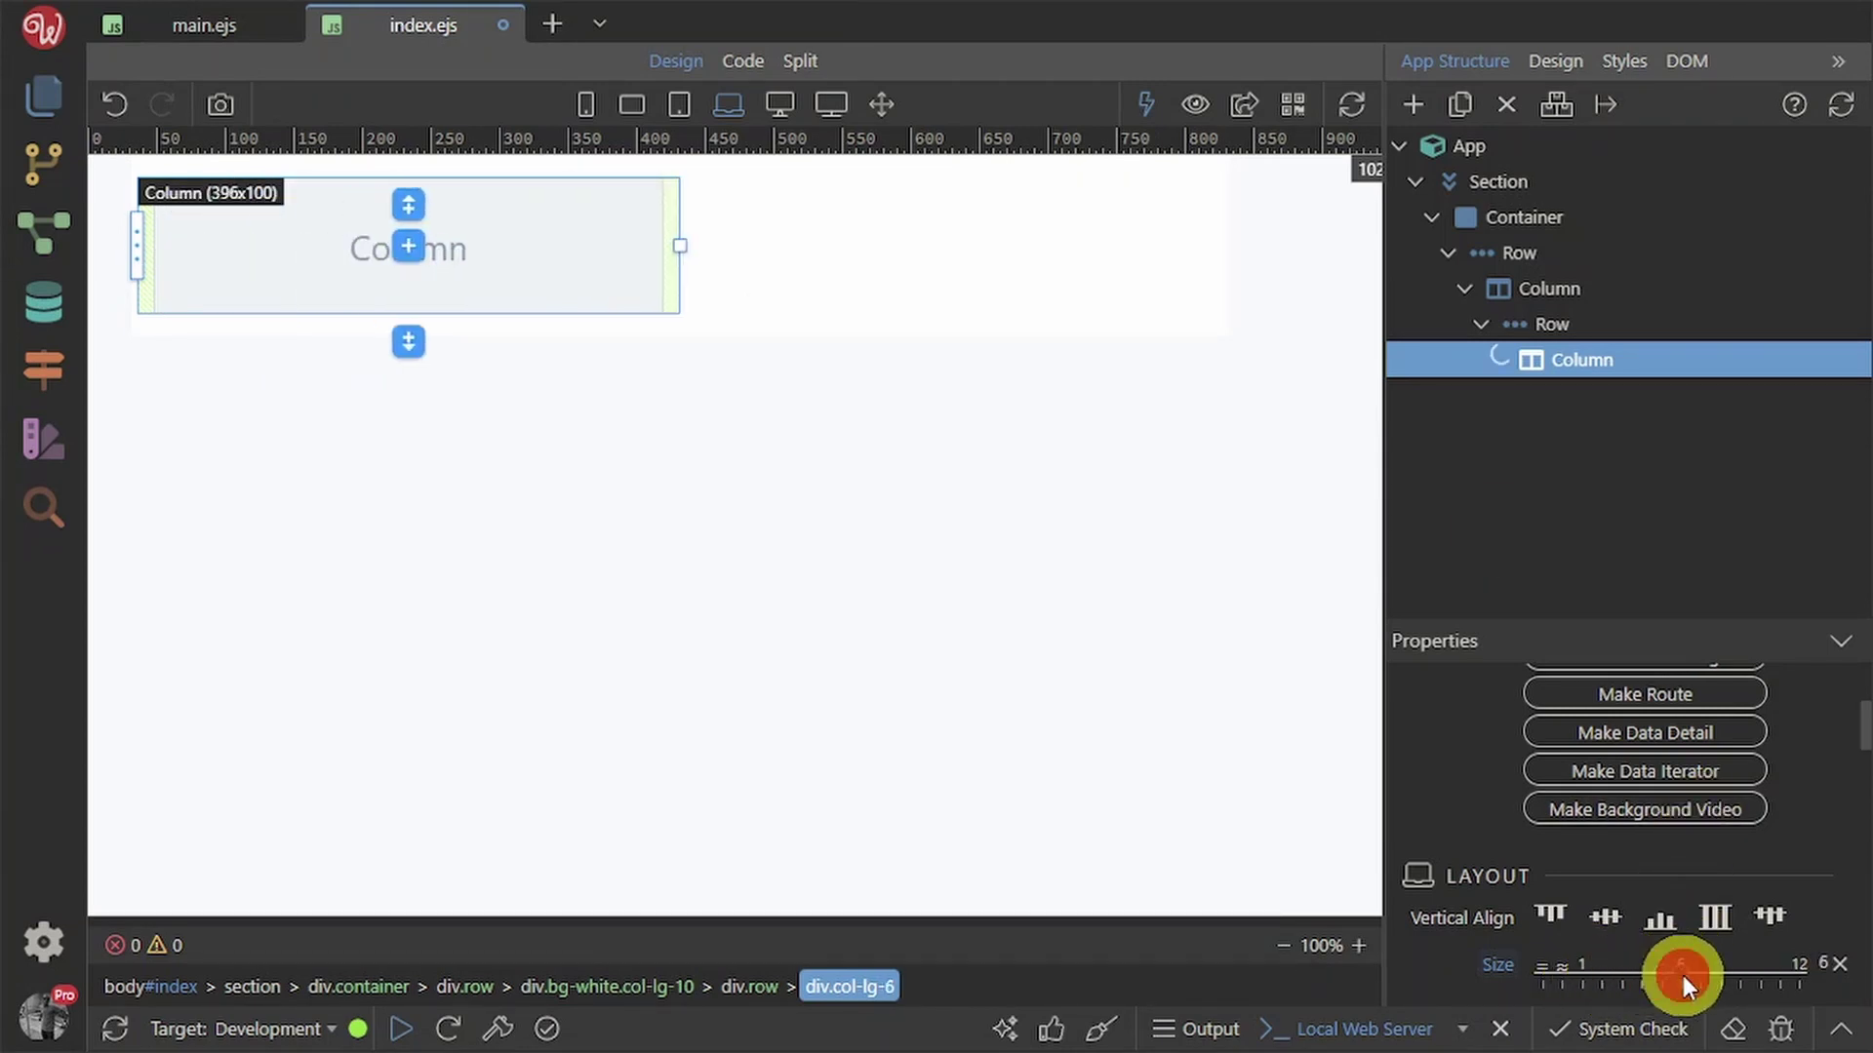
{"action": "left_click", "coordinate": [1558, 974]}
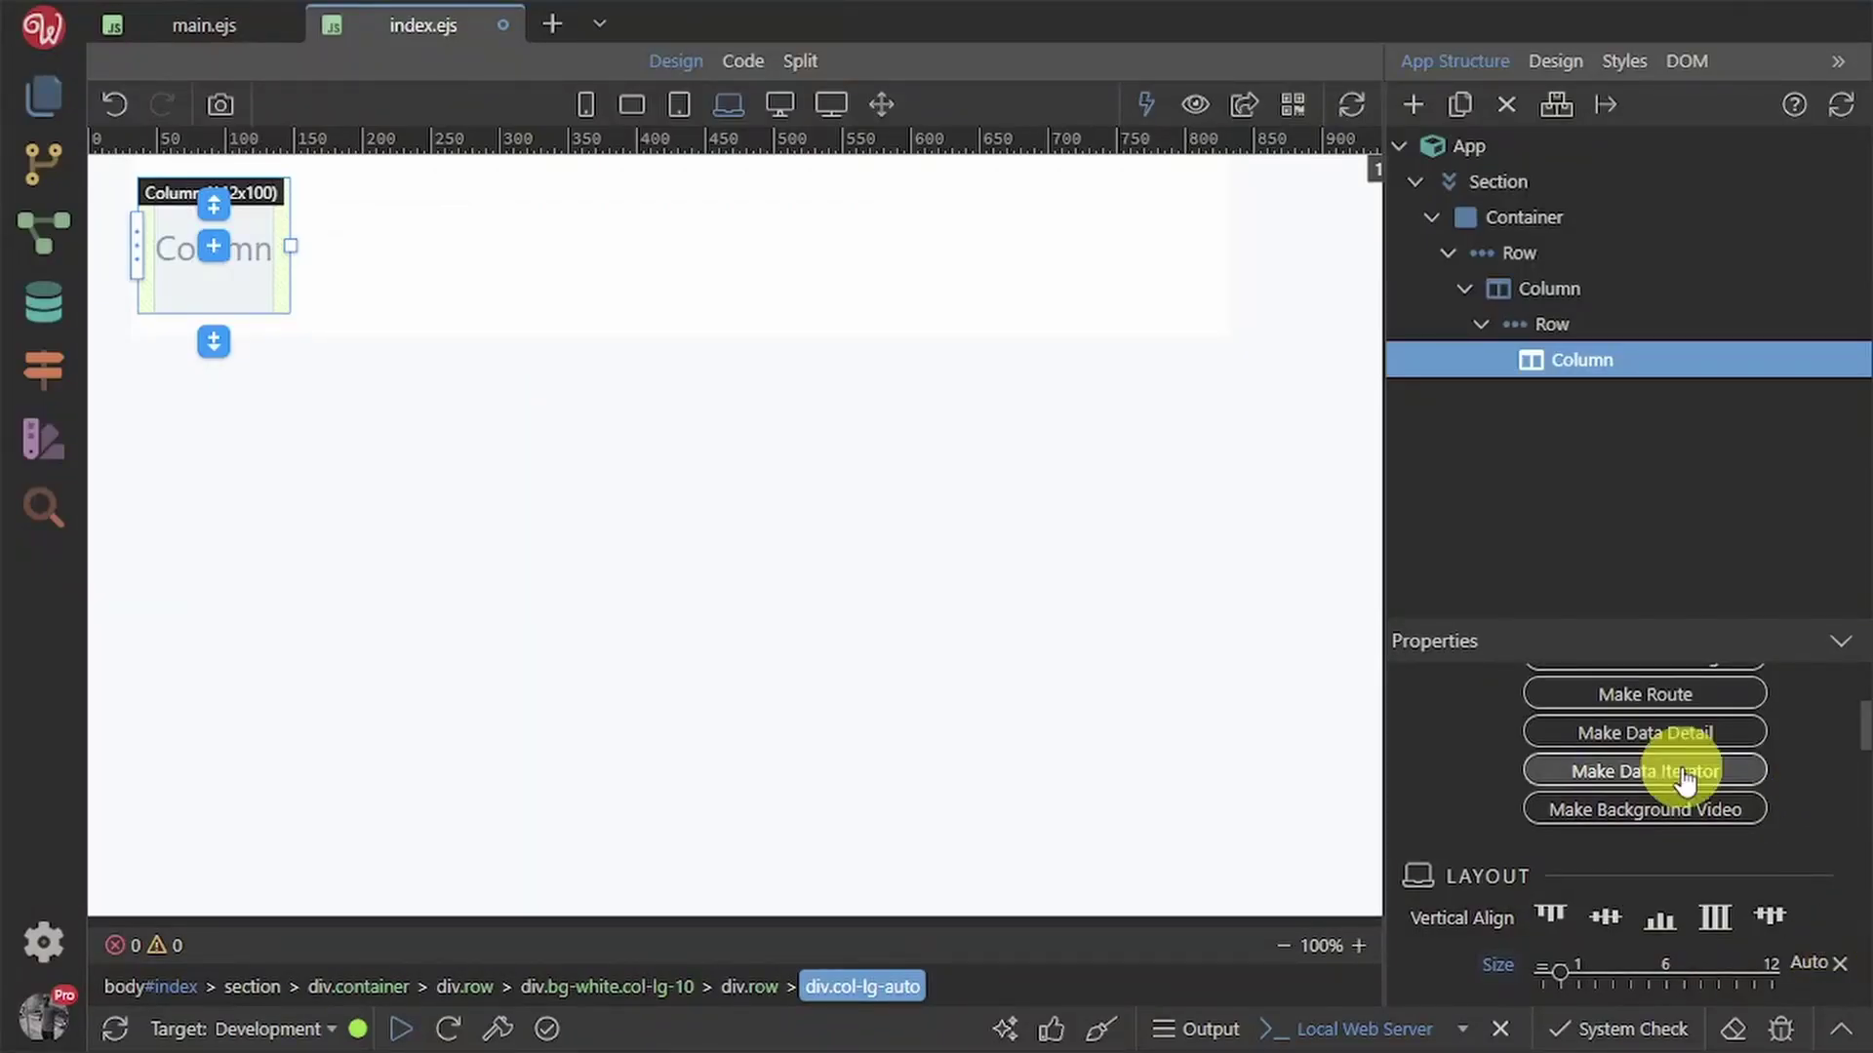
- Set the nested column's padding to 2 on the top and bottom and 3 on the left and right
{"action": "scroll", "coordinate": [1659, 894], "scroll_direction": "down", "scroll_amount": 1}
{"action": "scroll", "coordinate": [1660, 894], "scroll_direction": "down", "scroll_amount": 10}
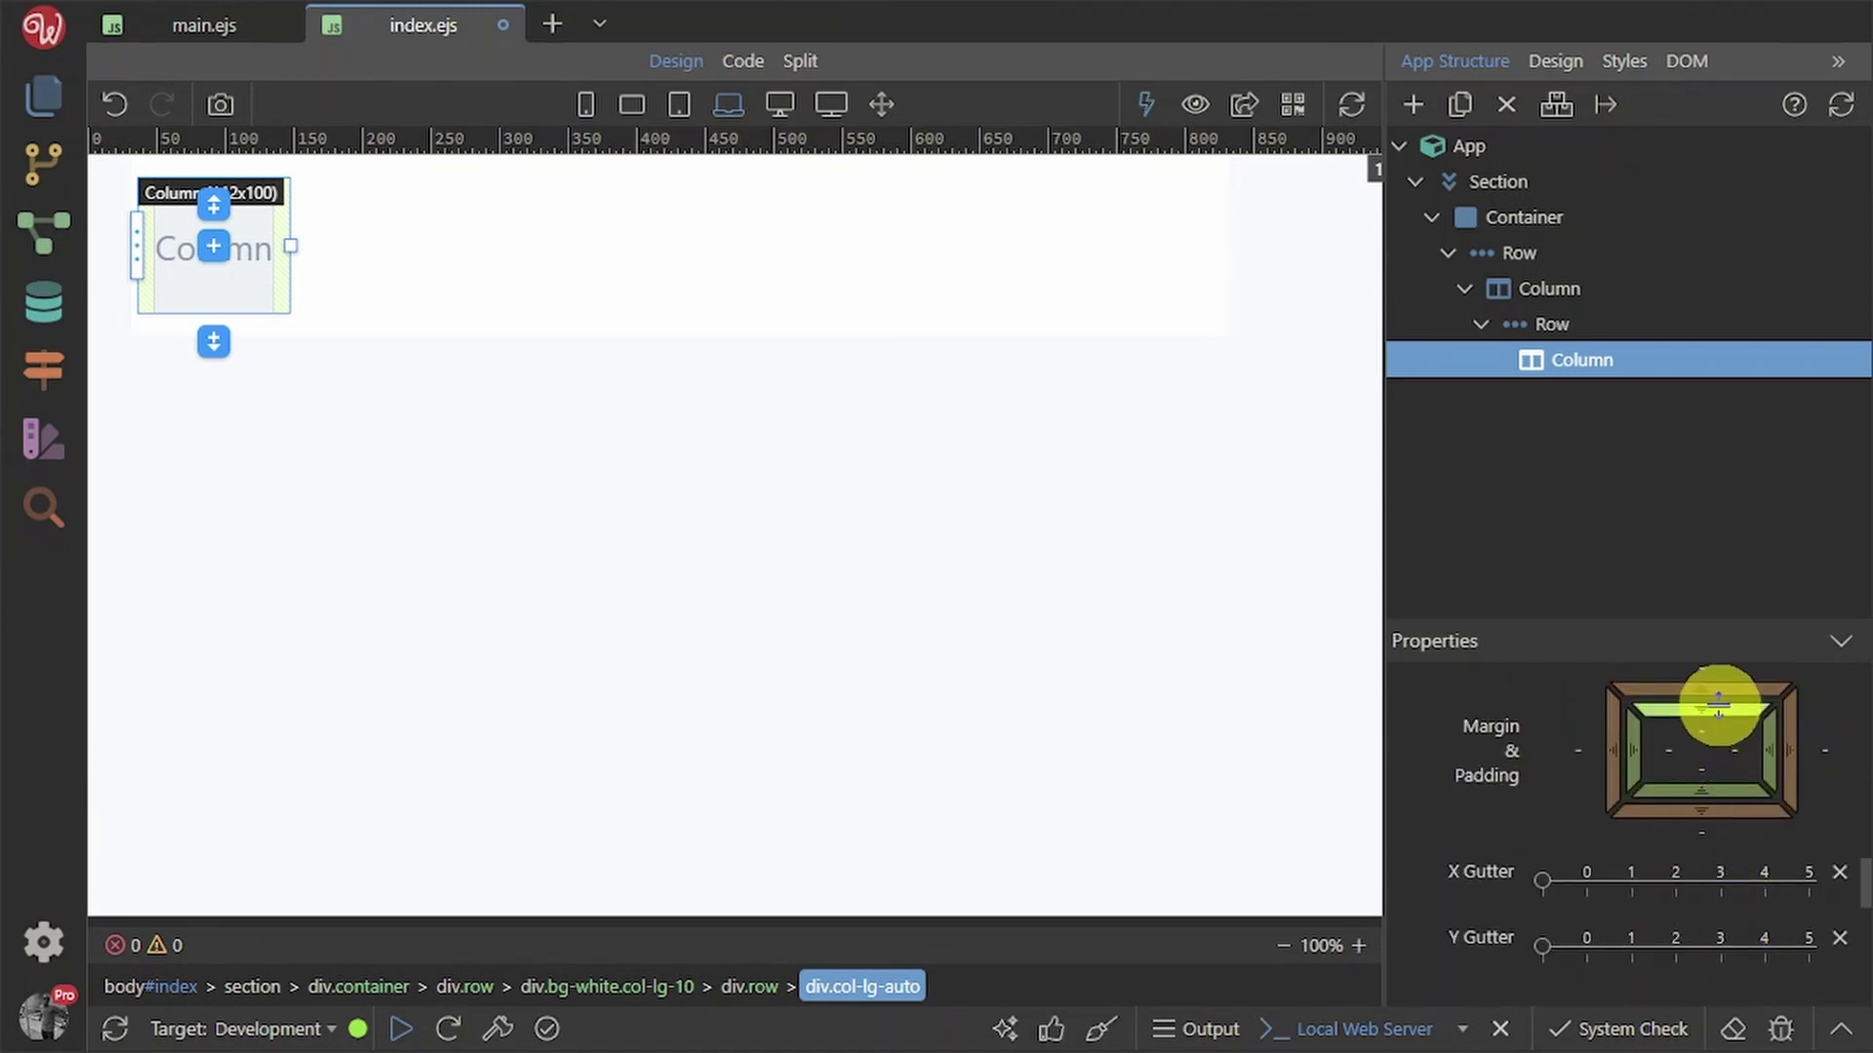
{"action": "left_click_drag", "start_coordinate": [1720, 732], "coordinate": [1730, 775]}
{"action": "left_click", "coordinate": [1690, 787]}
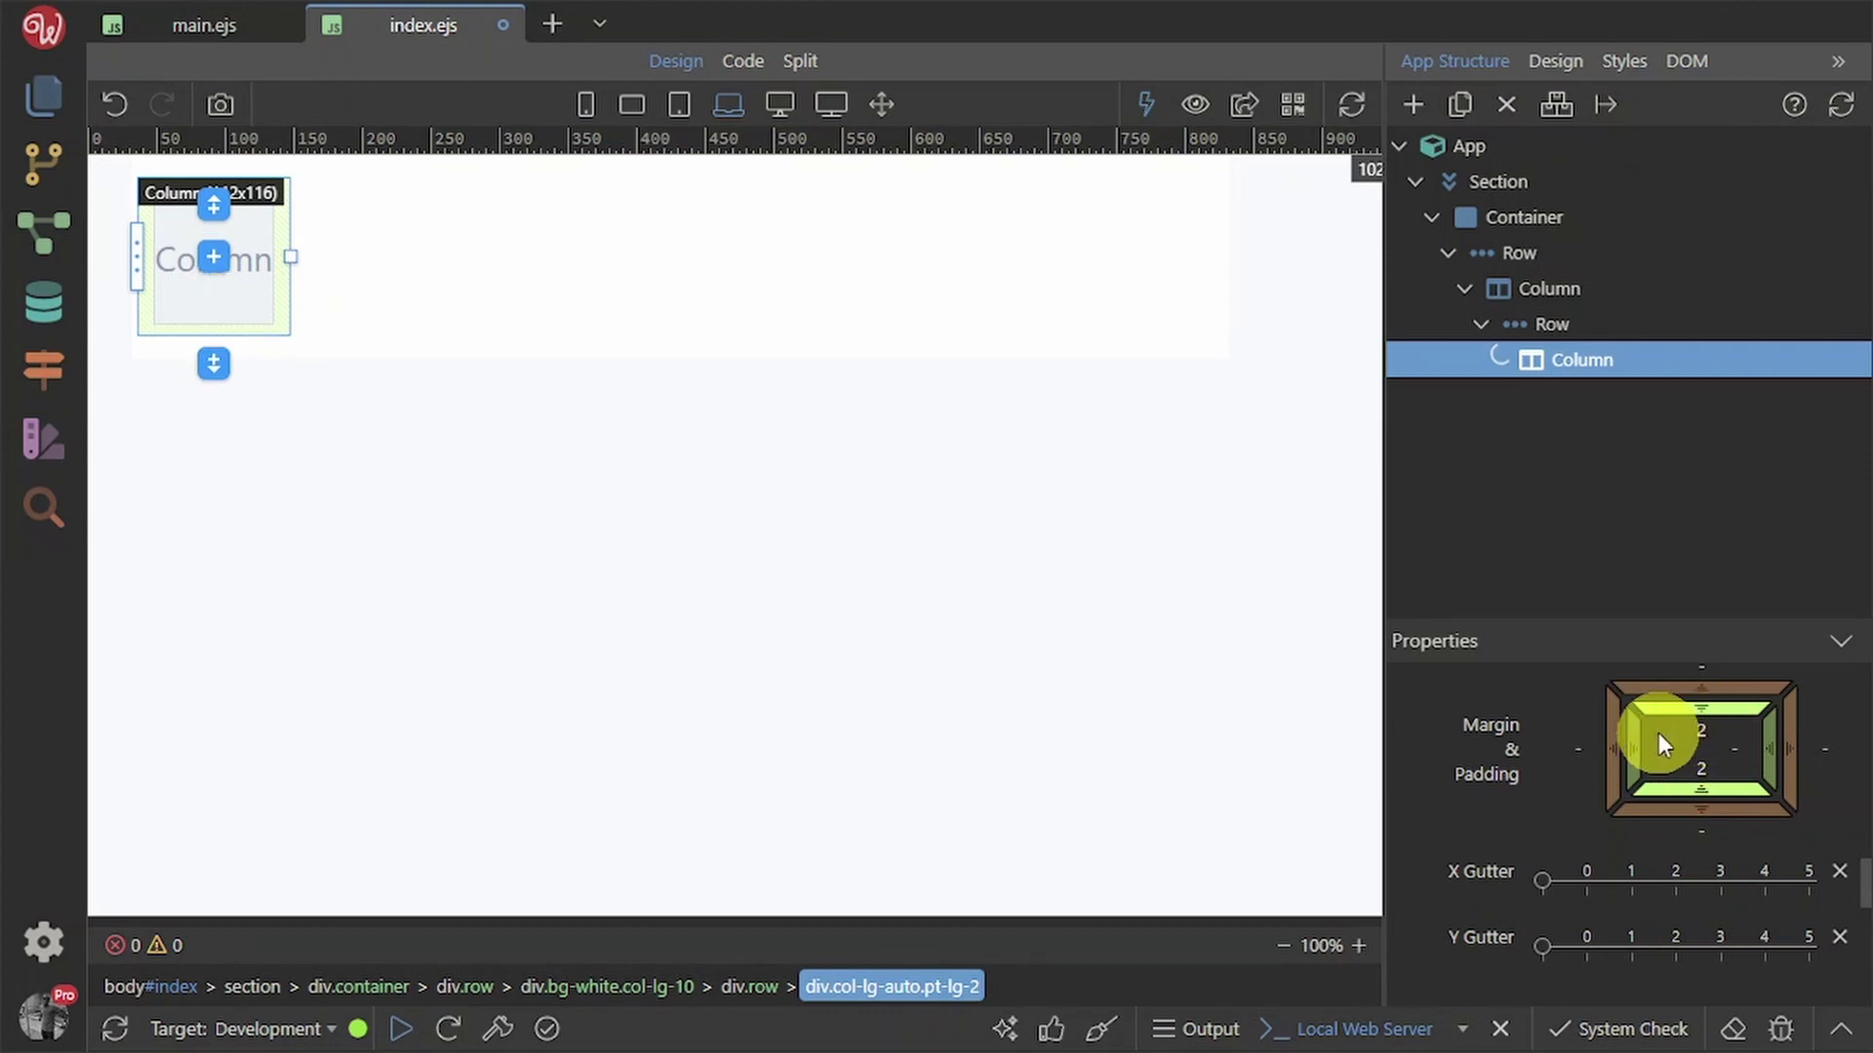
{"action": "left_click_drag", "start_coordinate": [1632, 747], "coordinate": [1707, 776]}
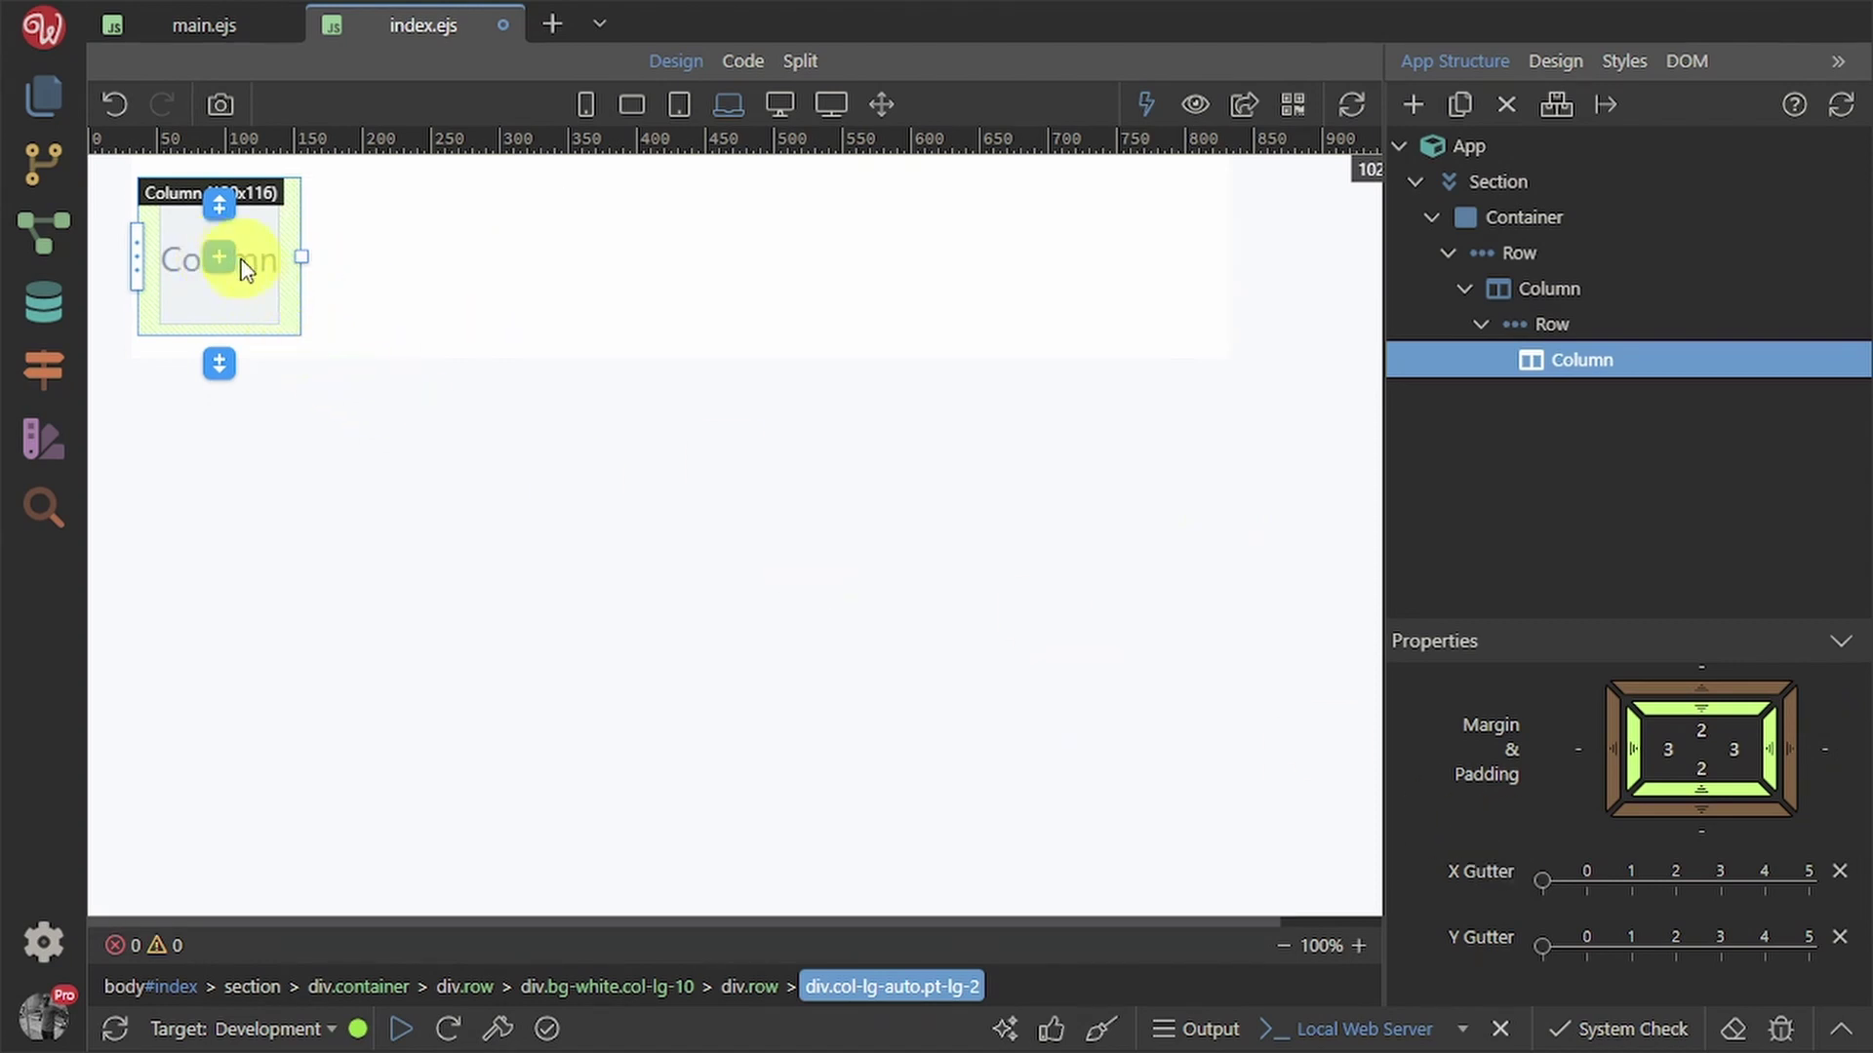
- Insert a Paragraph element inside the nested column
{"action": "left_click", "coordinate": [219, 246]}
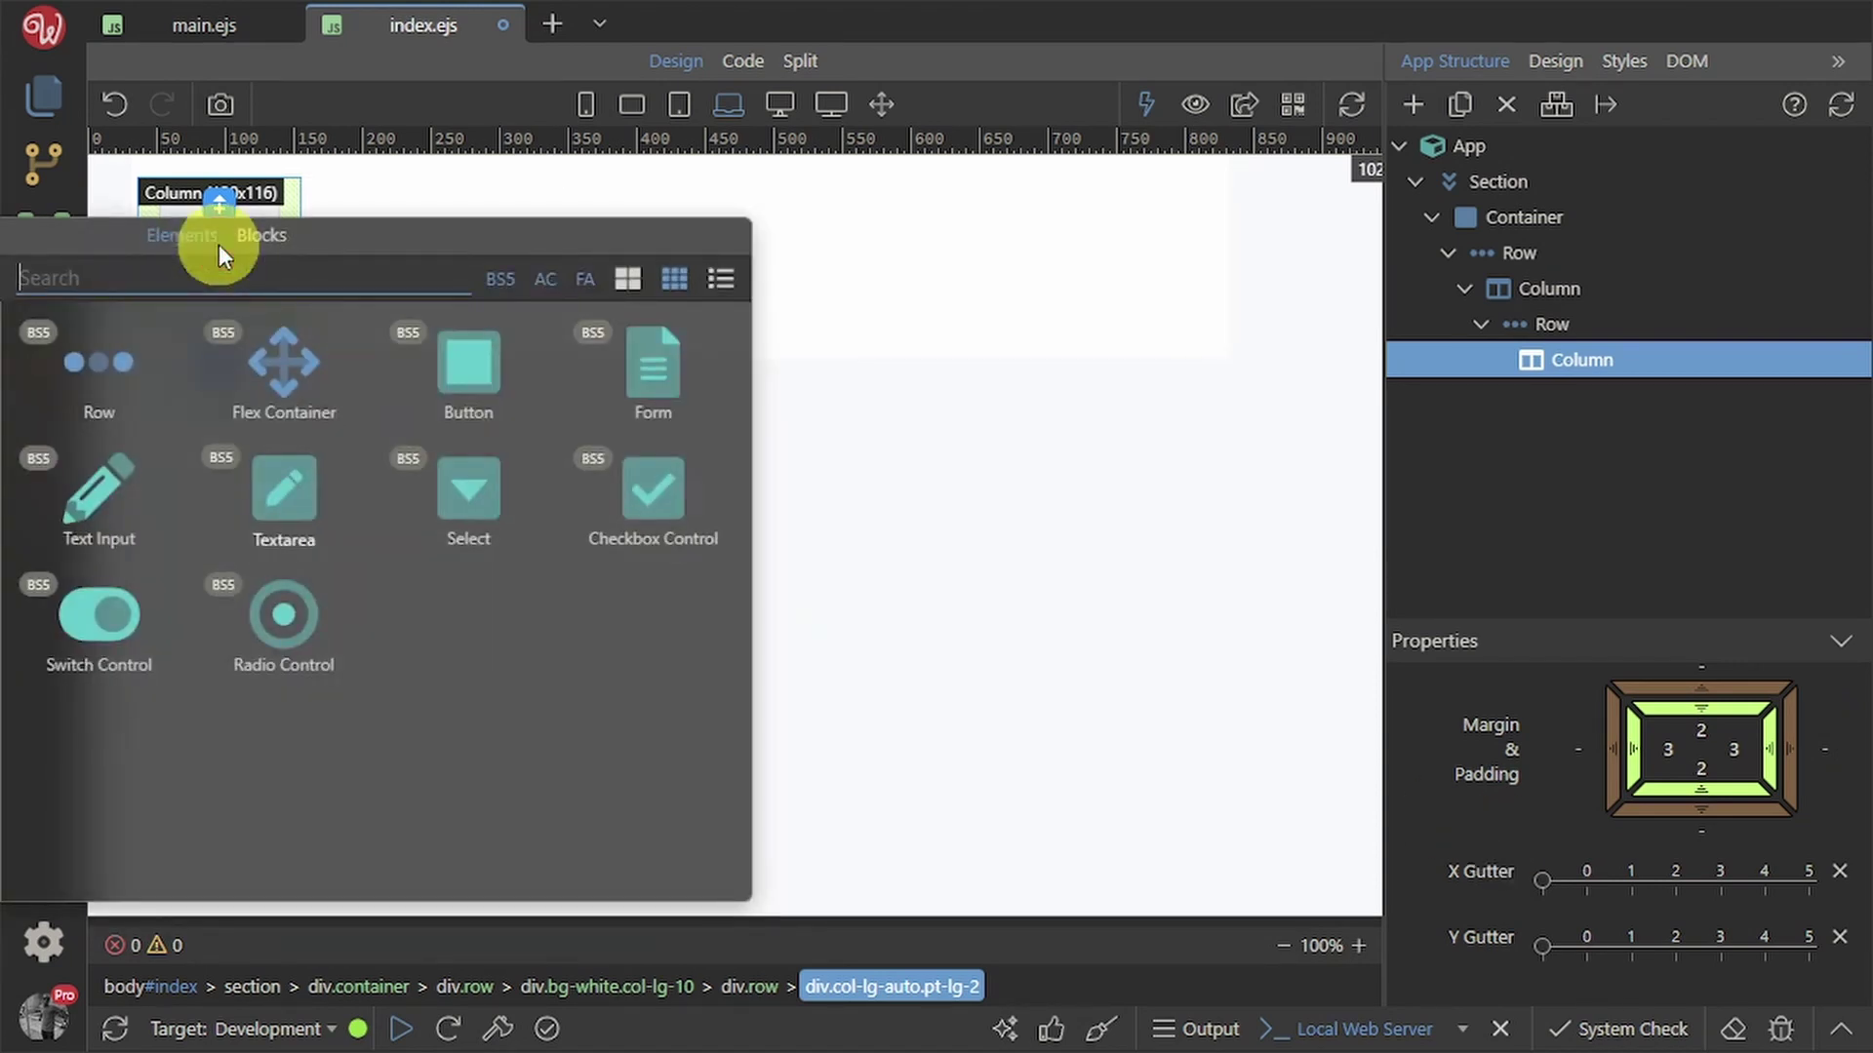
{"action": "type", "text": "par"}
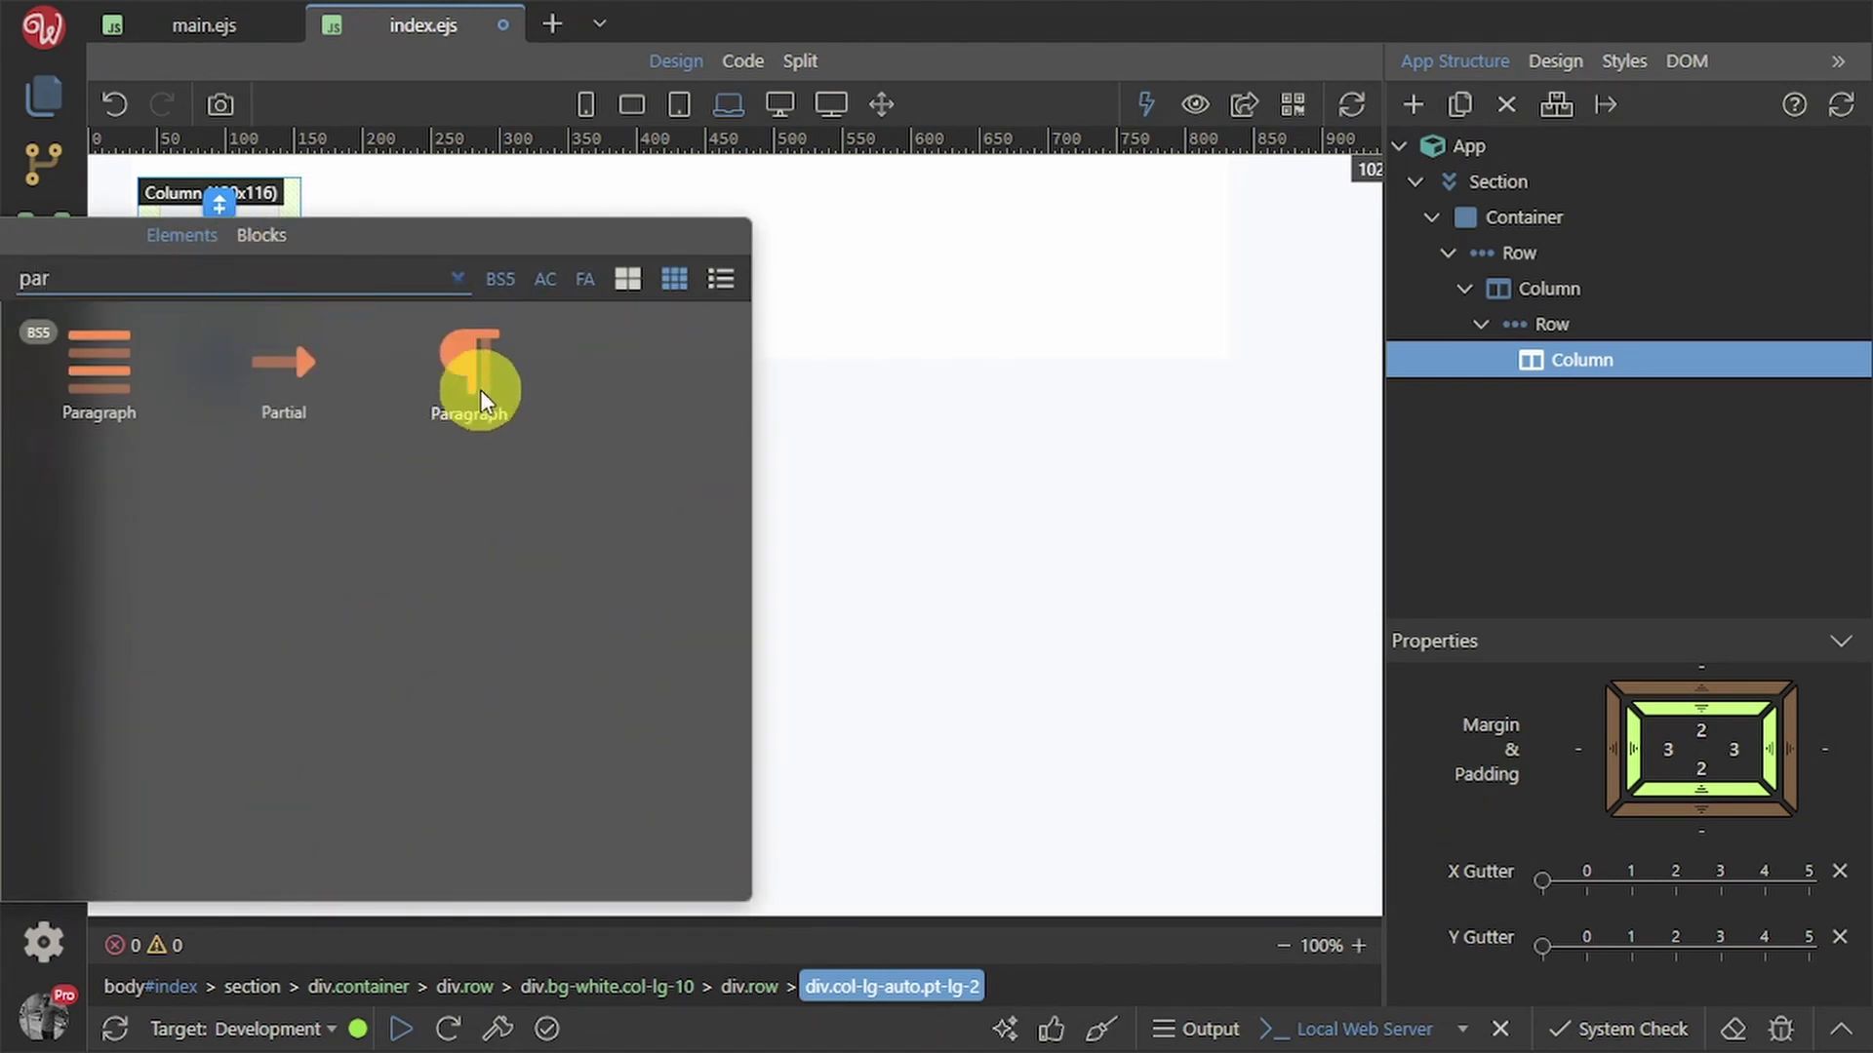
{"action": "left_click", "coordinate": [472, 365]}
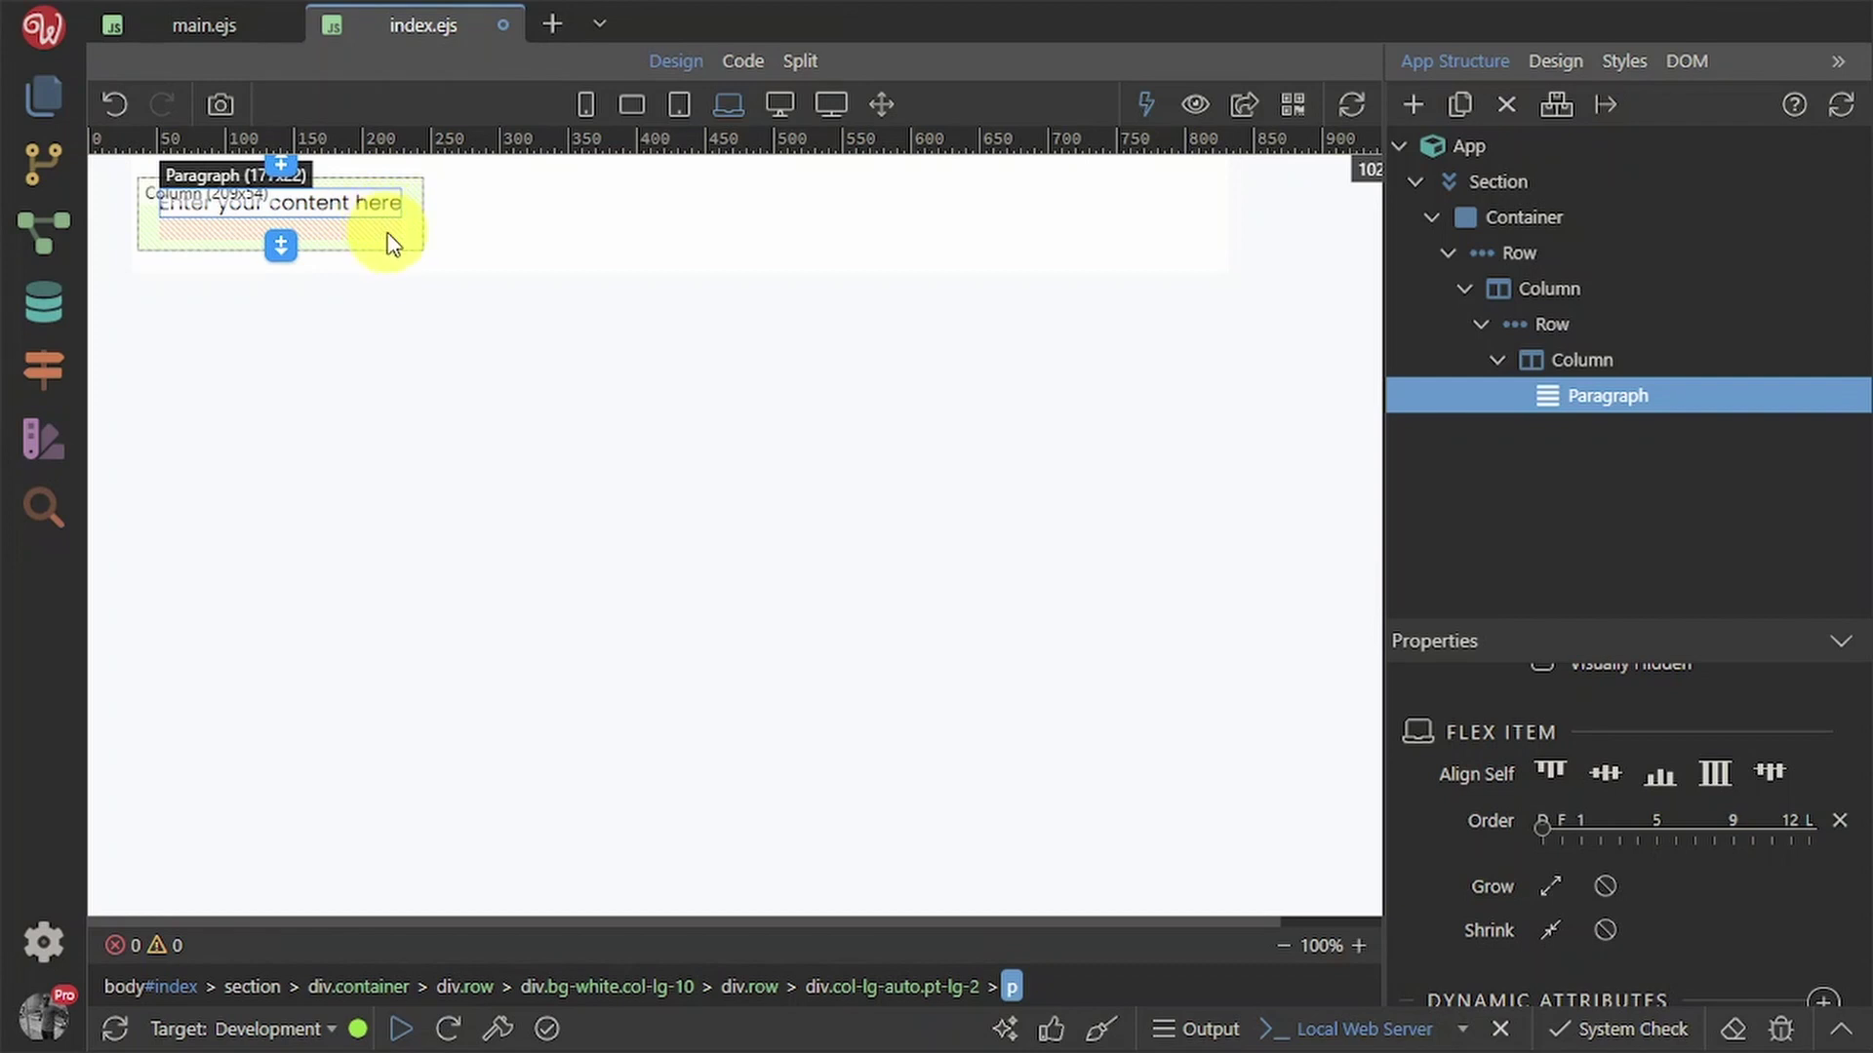
- Duplicate the paragraph twice to compare the spacing, then delete both copies and reselect the original paragraph
{"action": "left_click", "coordinate": [1463, 105]}
{"action": "left_click", "coordinate": [1463, 105]}
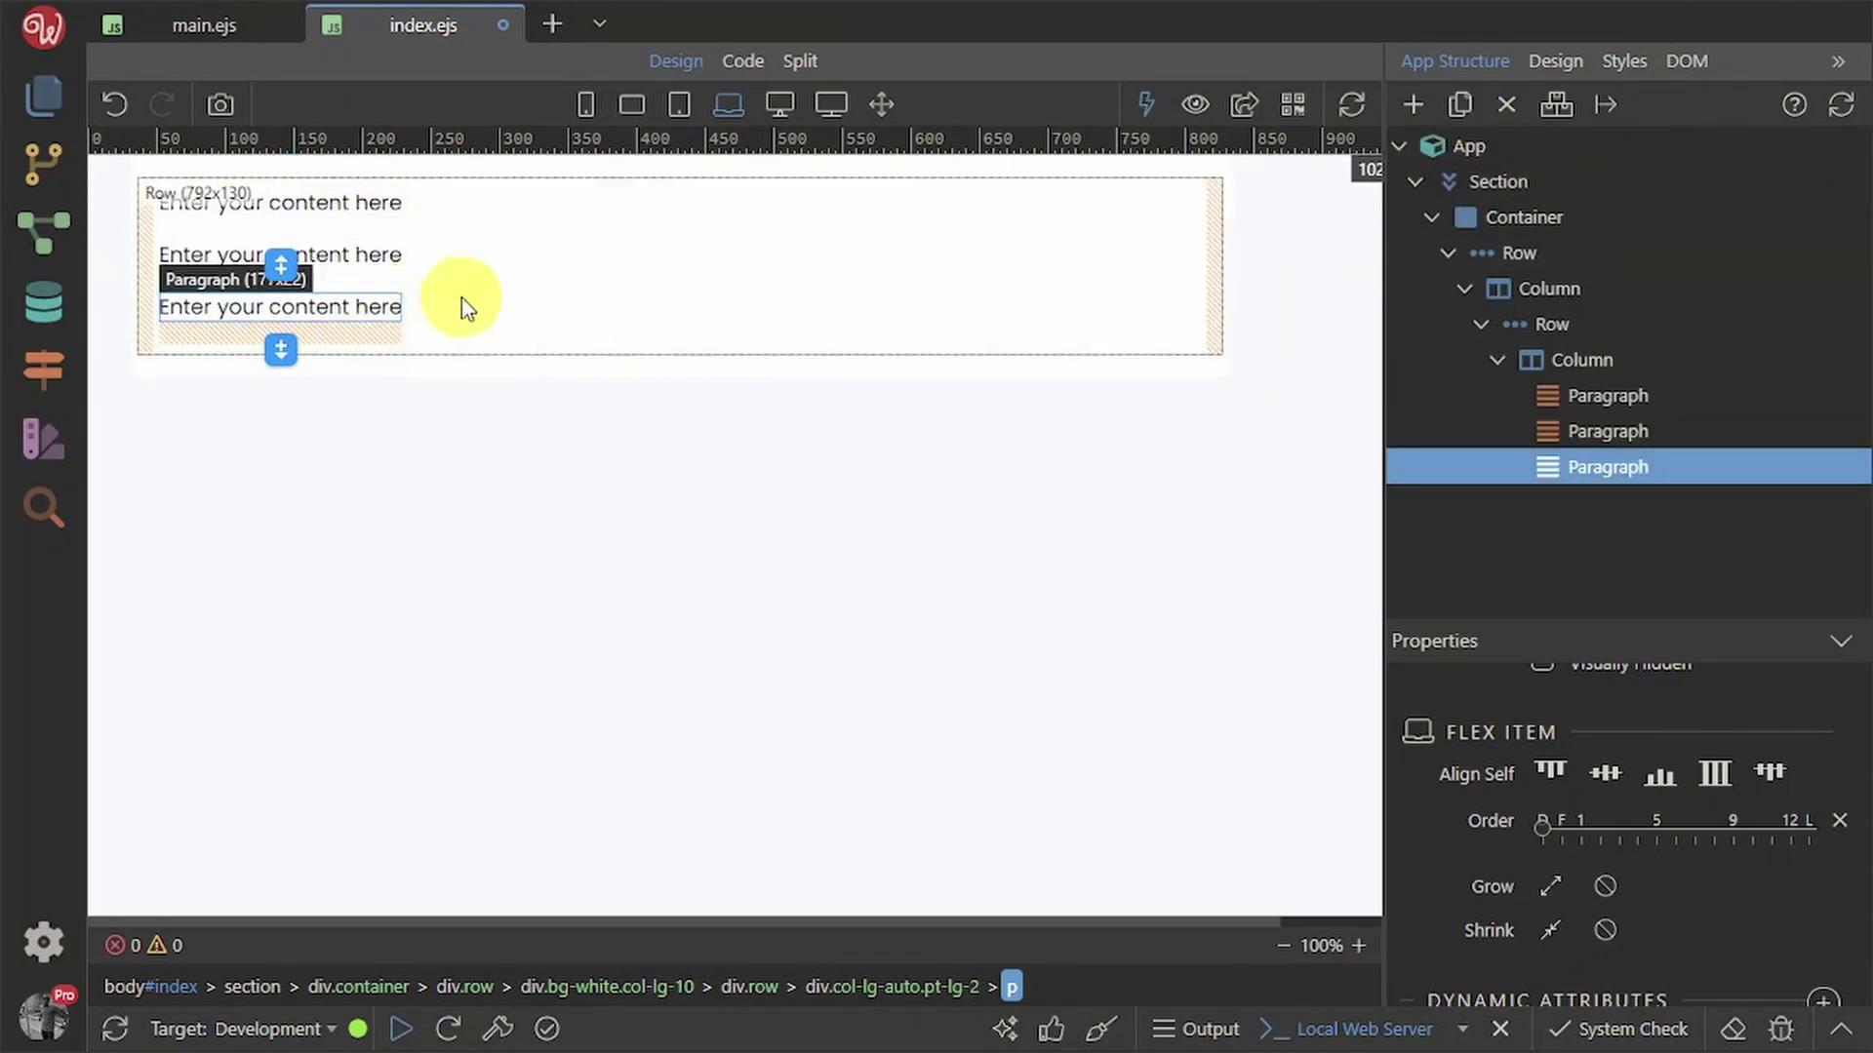
{"action": "left_click", "coordinate": [1508, 105]}
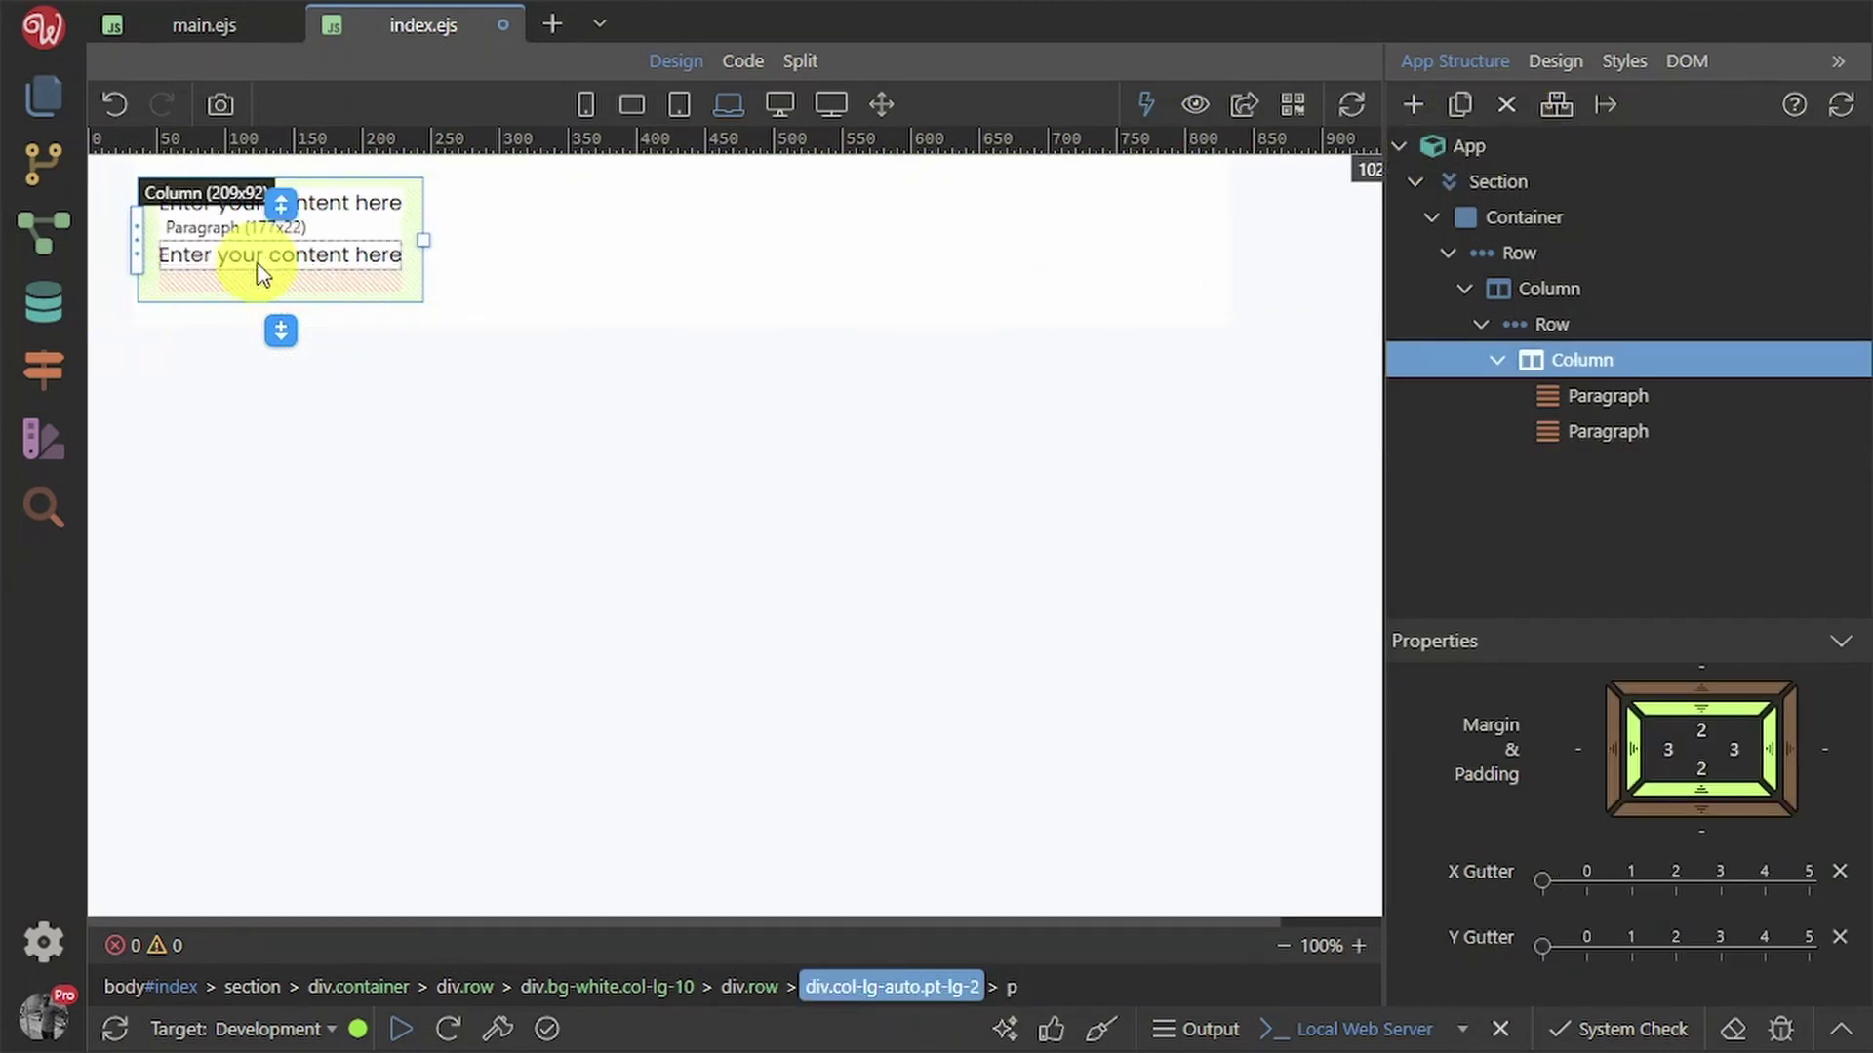
{"action": "left_click", "coordinate": [261, 275]}
{"action": "left_click", "coordinate": [1508, 109]}
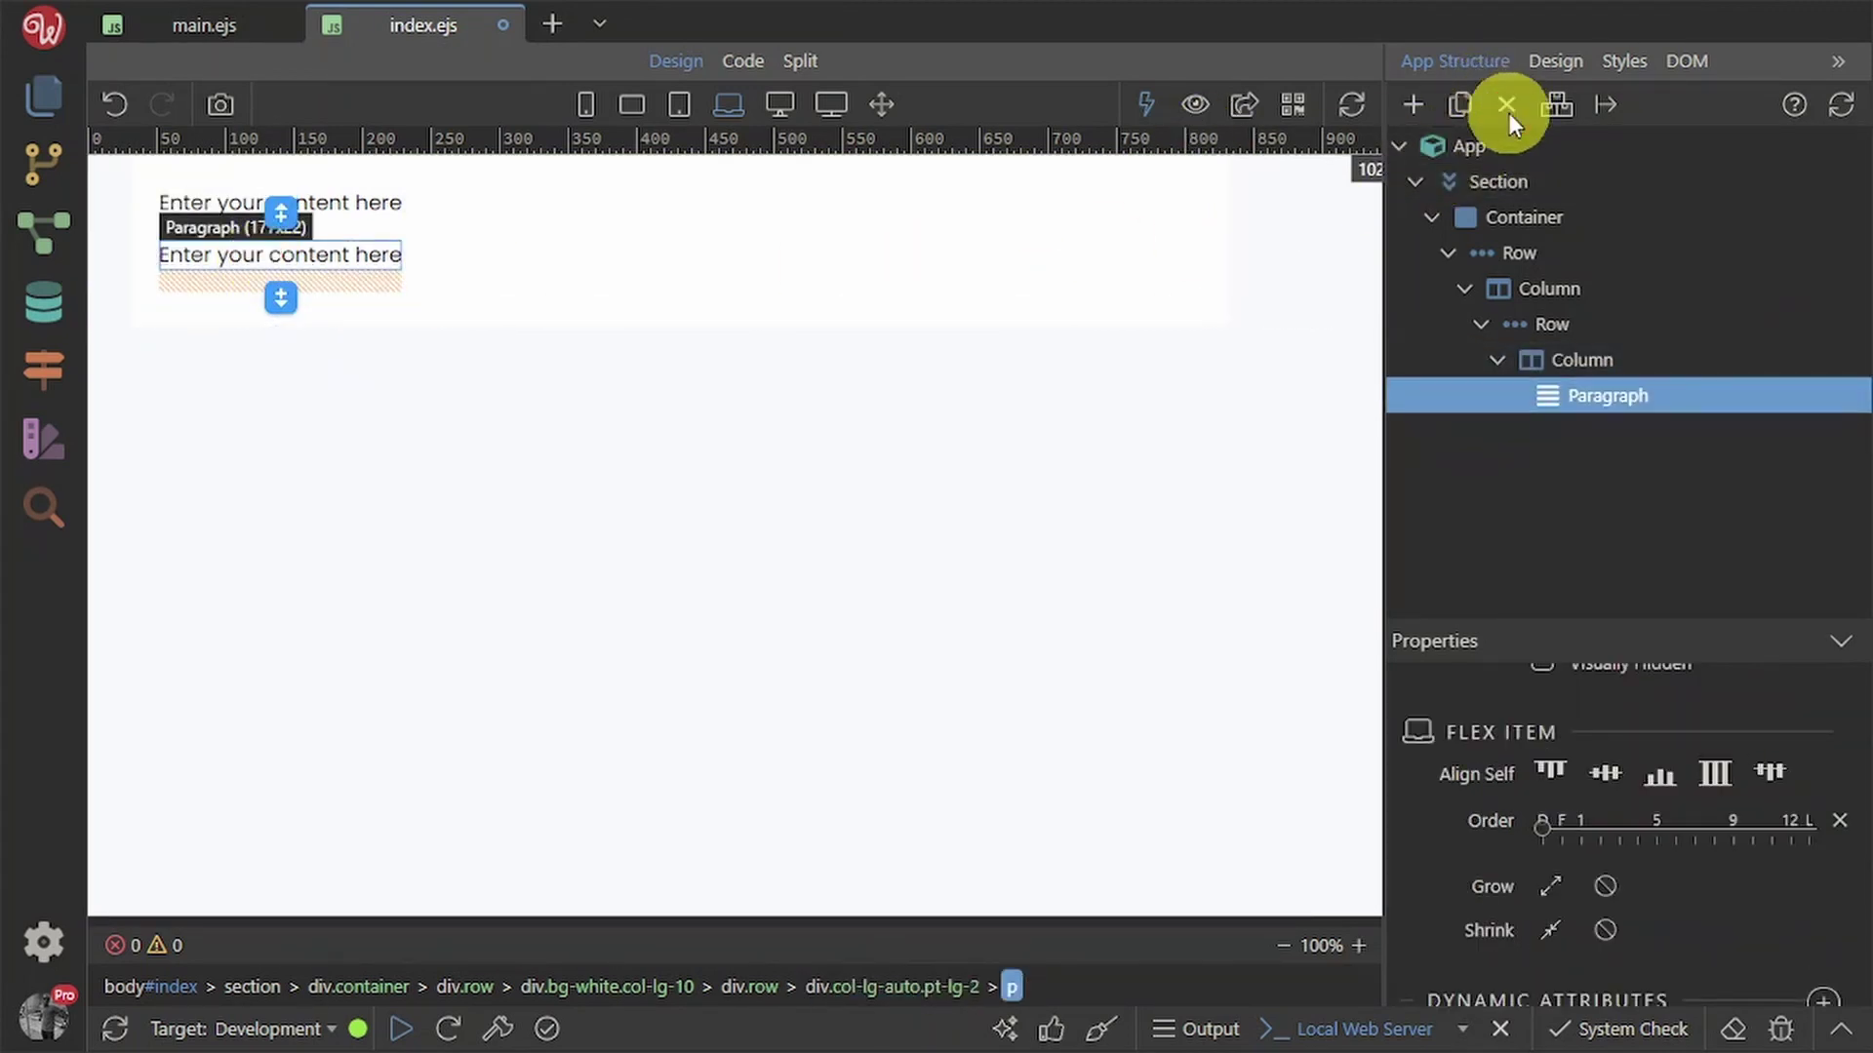
{"action": "left_click", "coordinate": [367, 191]}
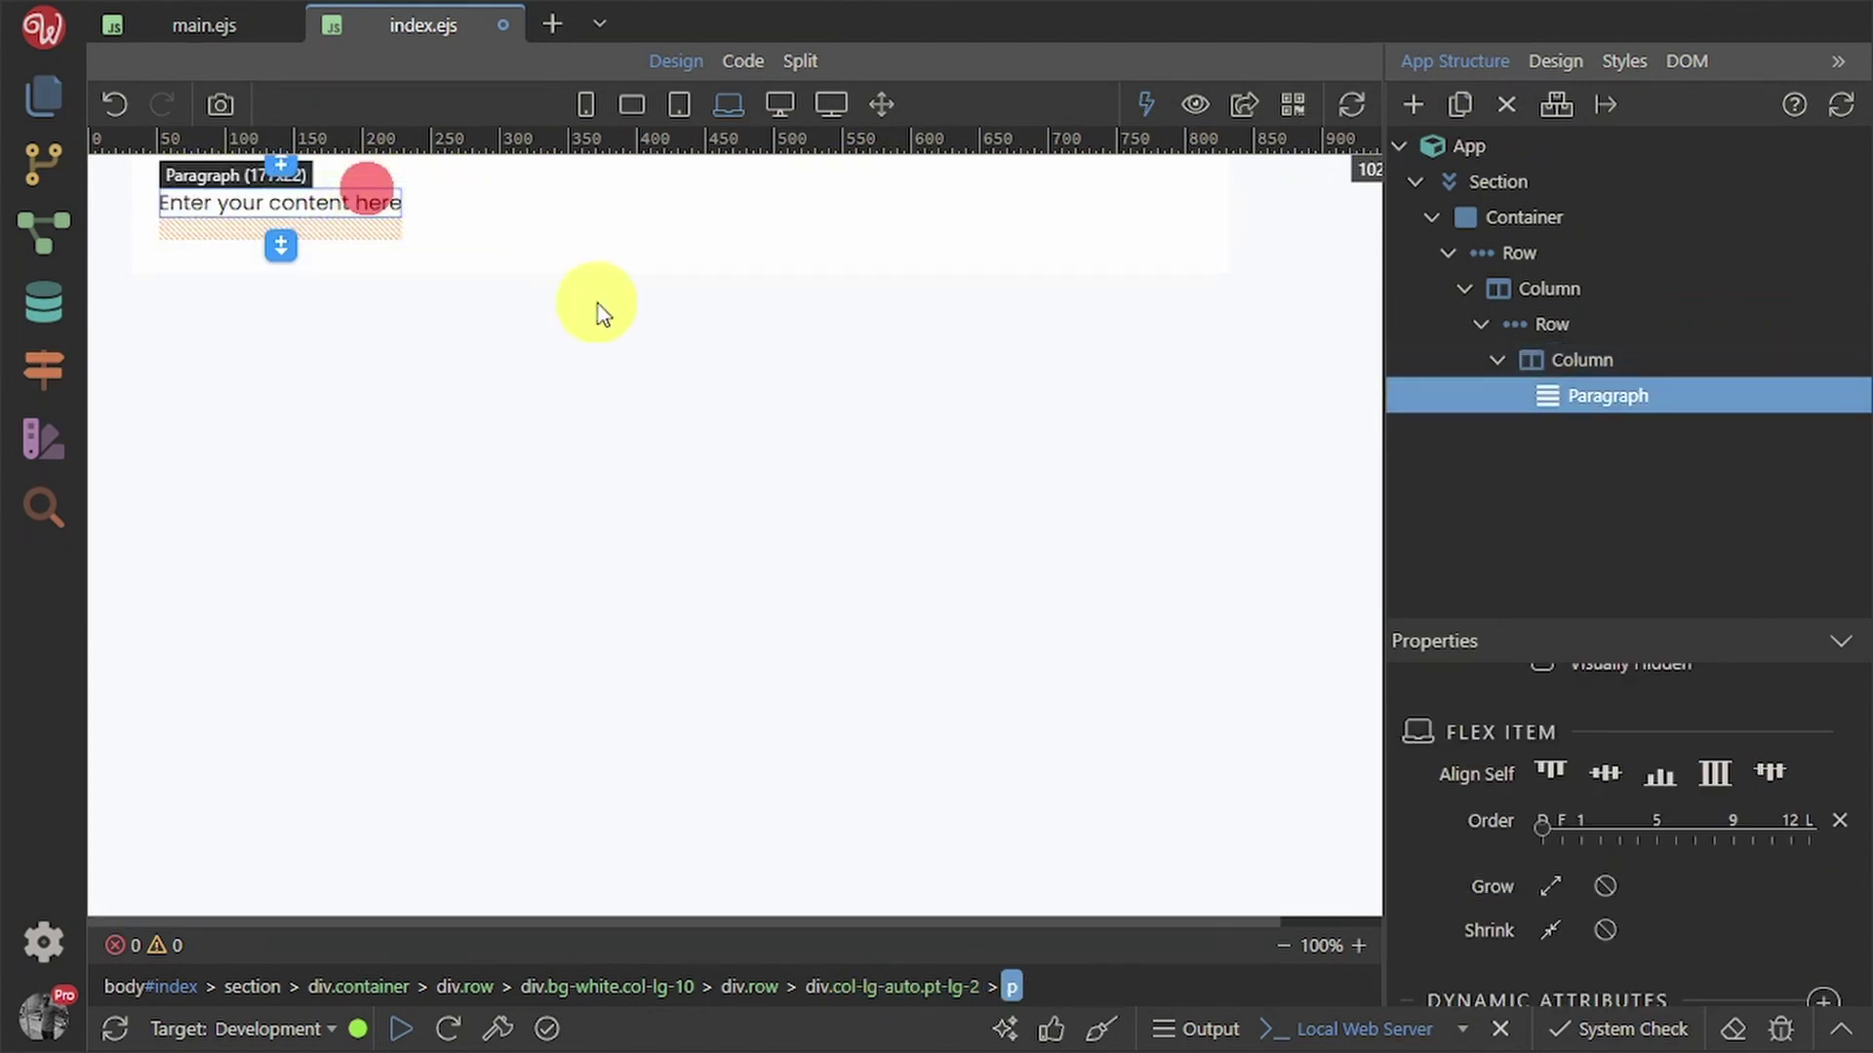
- Add the Paragraph margin bottom variable to the advanced theme variables
{"action": "left_click", "coordinate": [44, 439]}
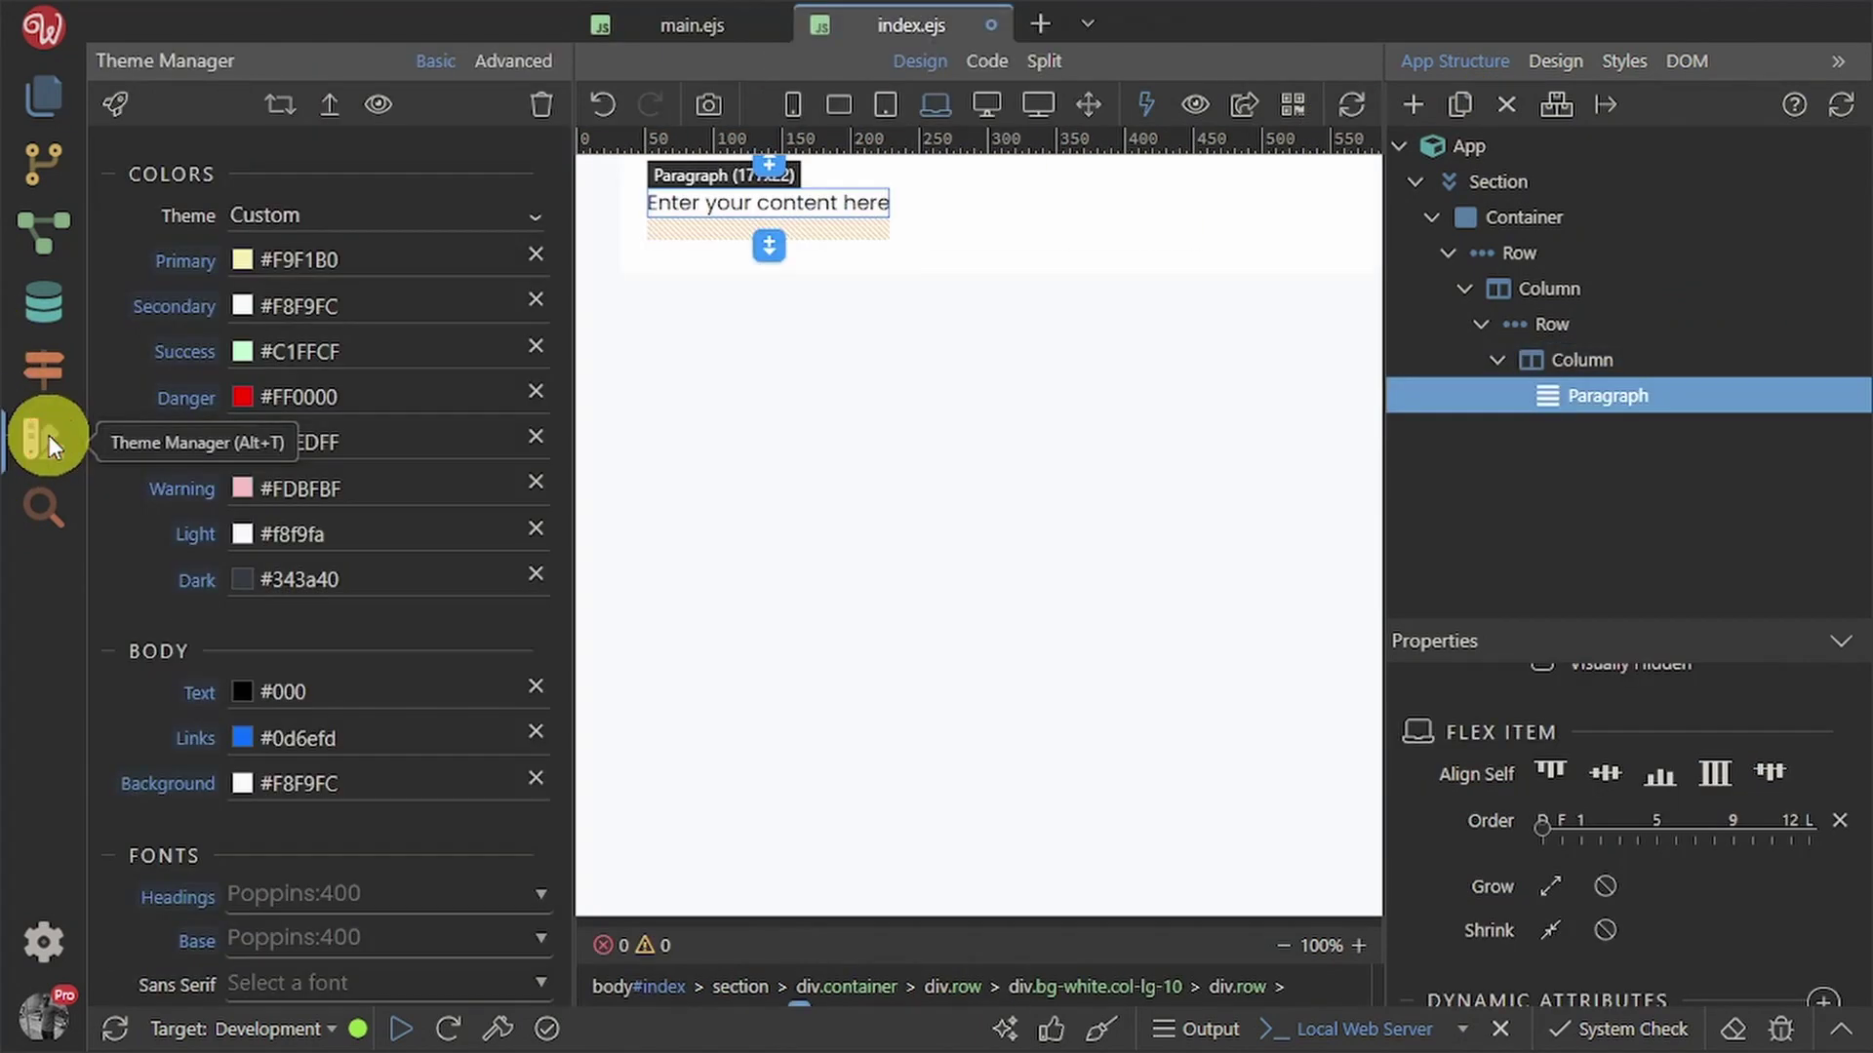
{"action": "left_click", "coordinate": [527, 58]}
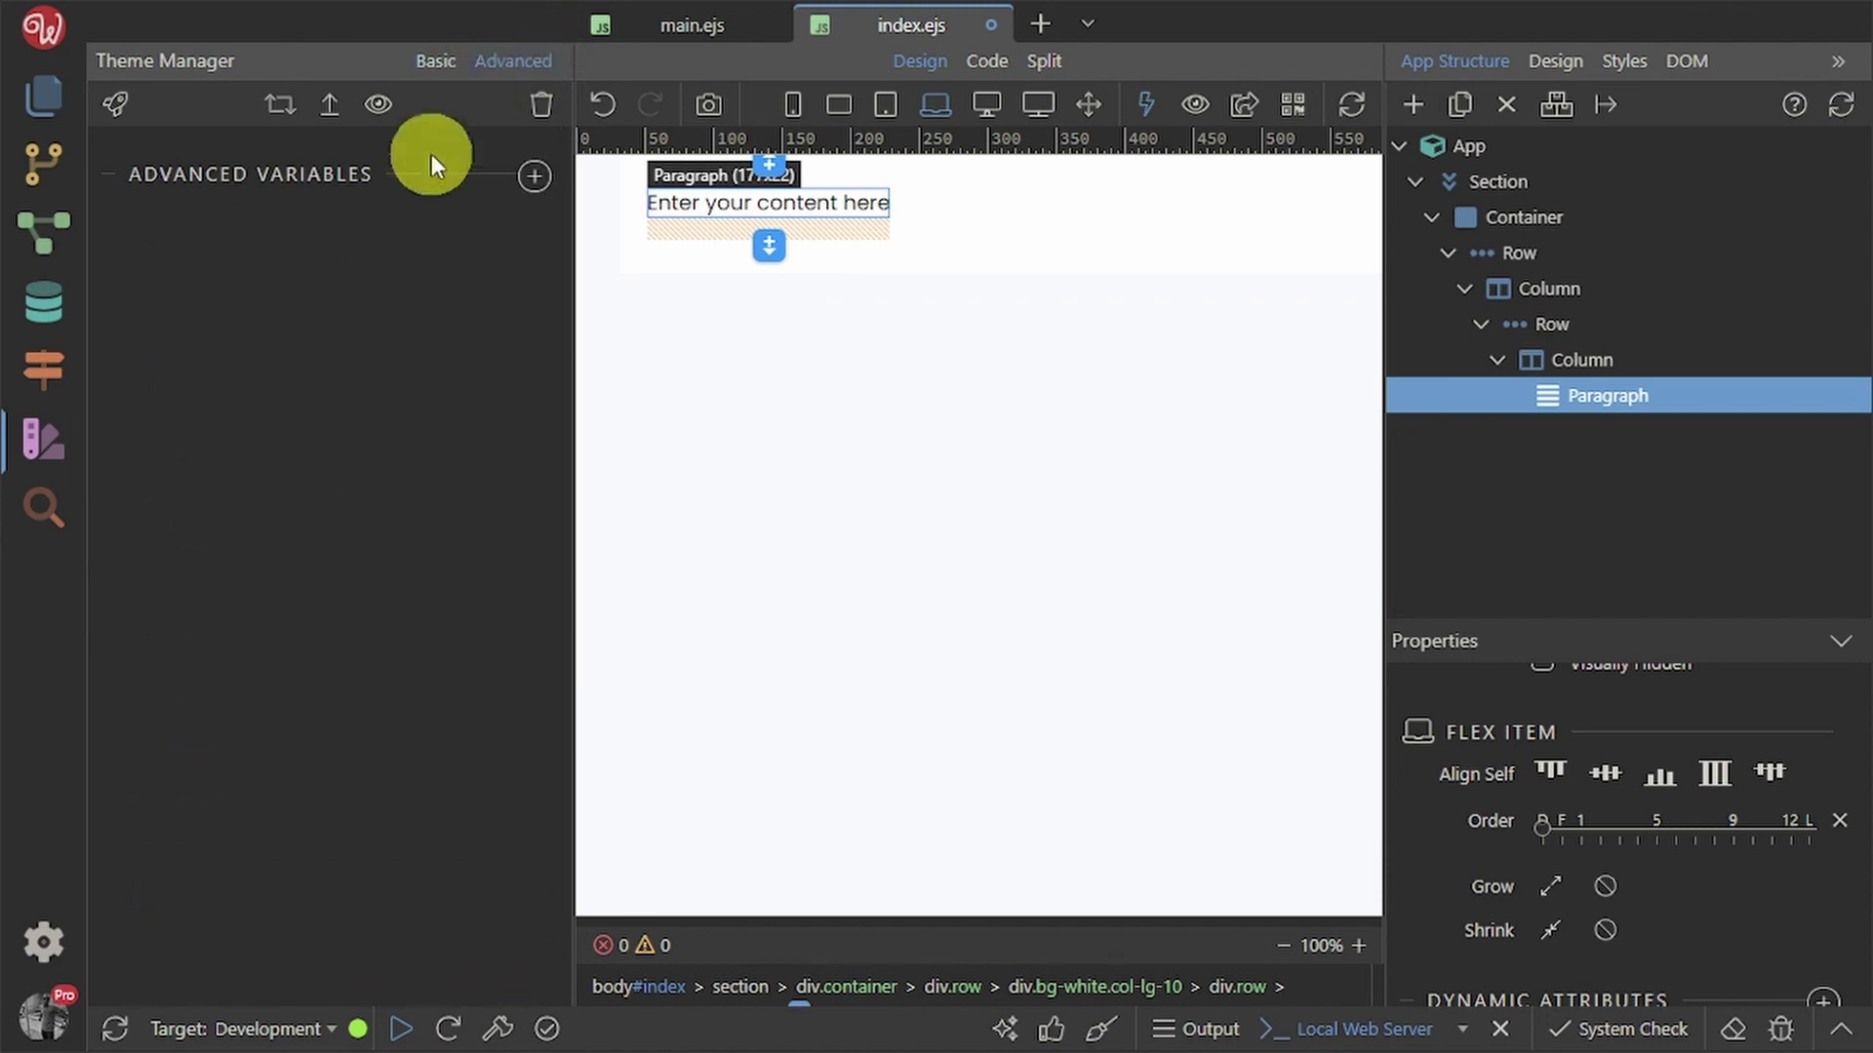
{"action": "left_click", "coordinate": [534, 171]}
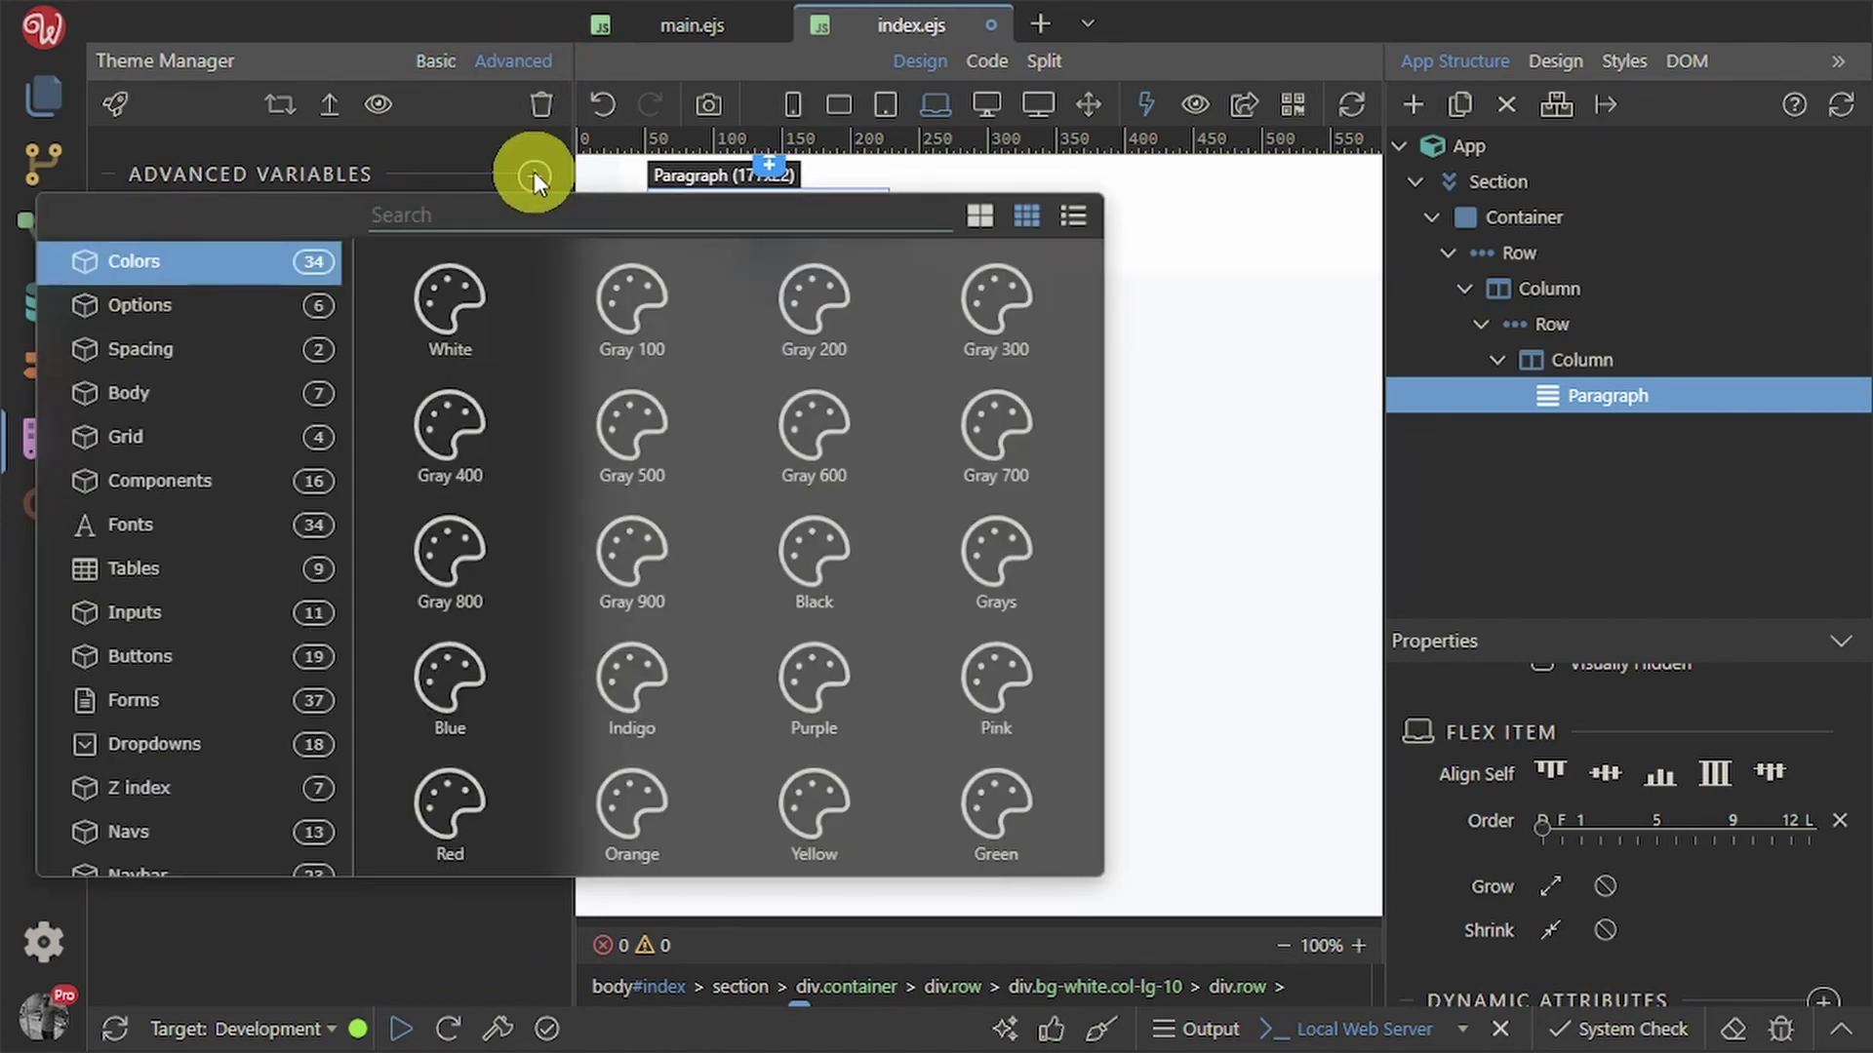
{"action": "type", "text": "para"}
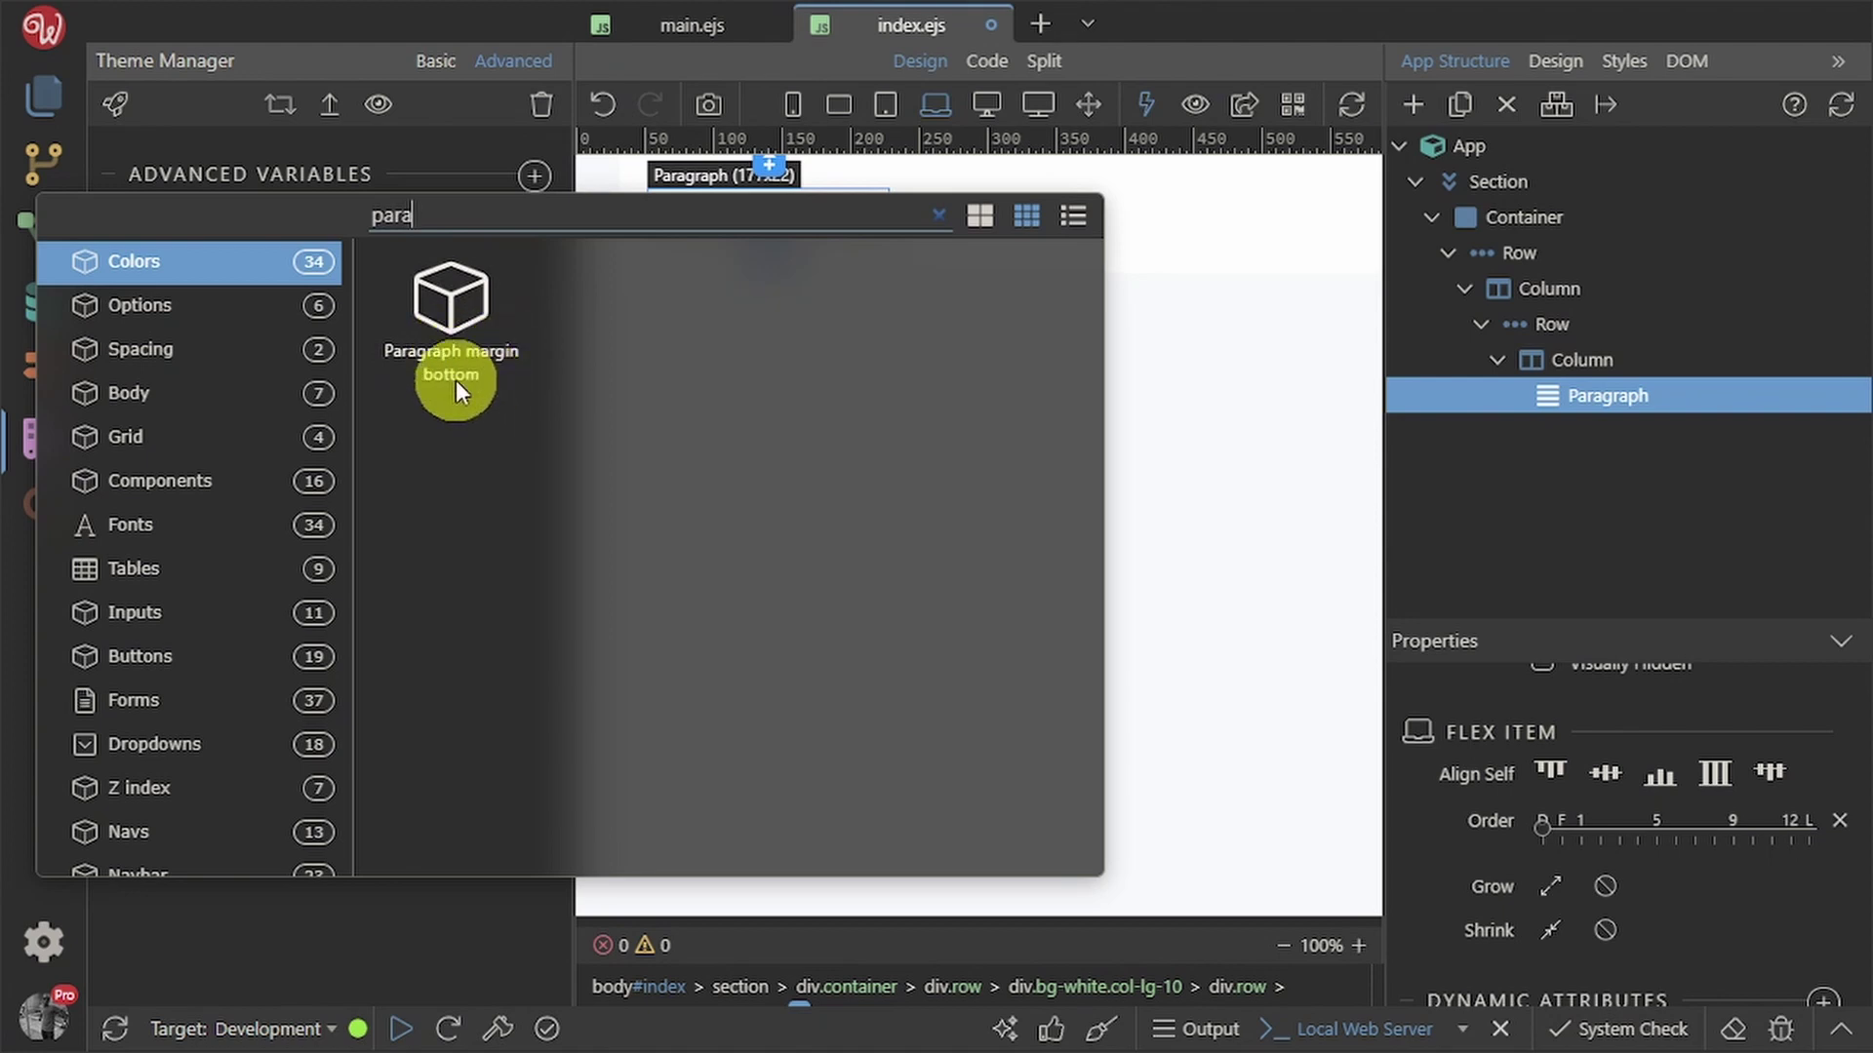
{"action": "left_click", "coordinate": [467, 314]}
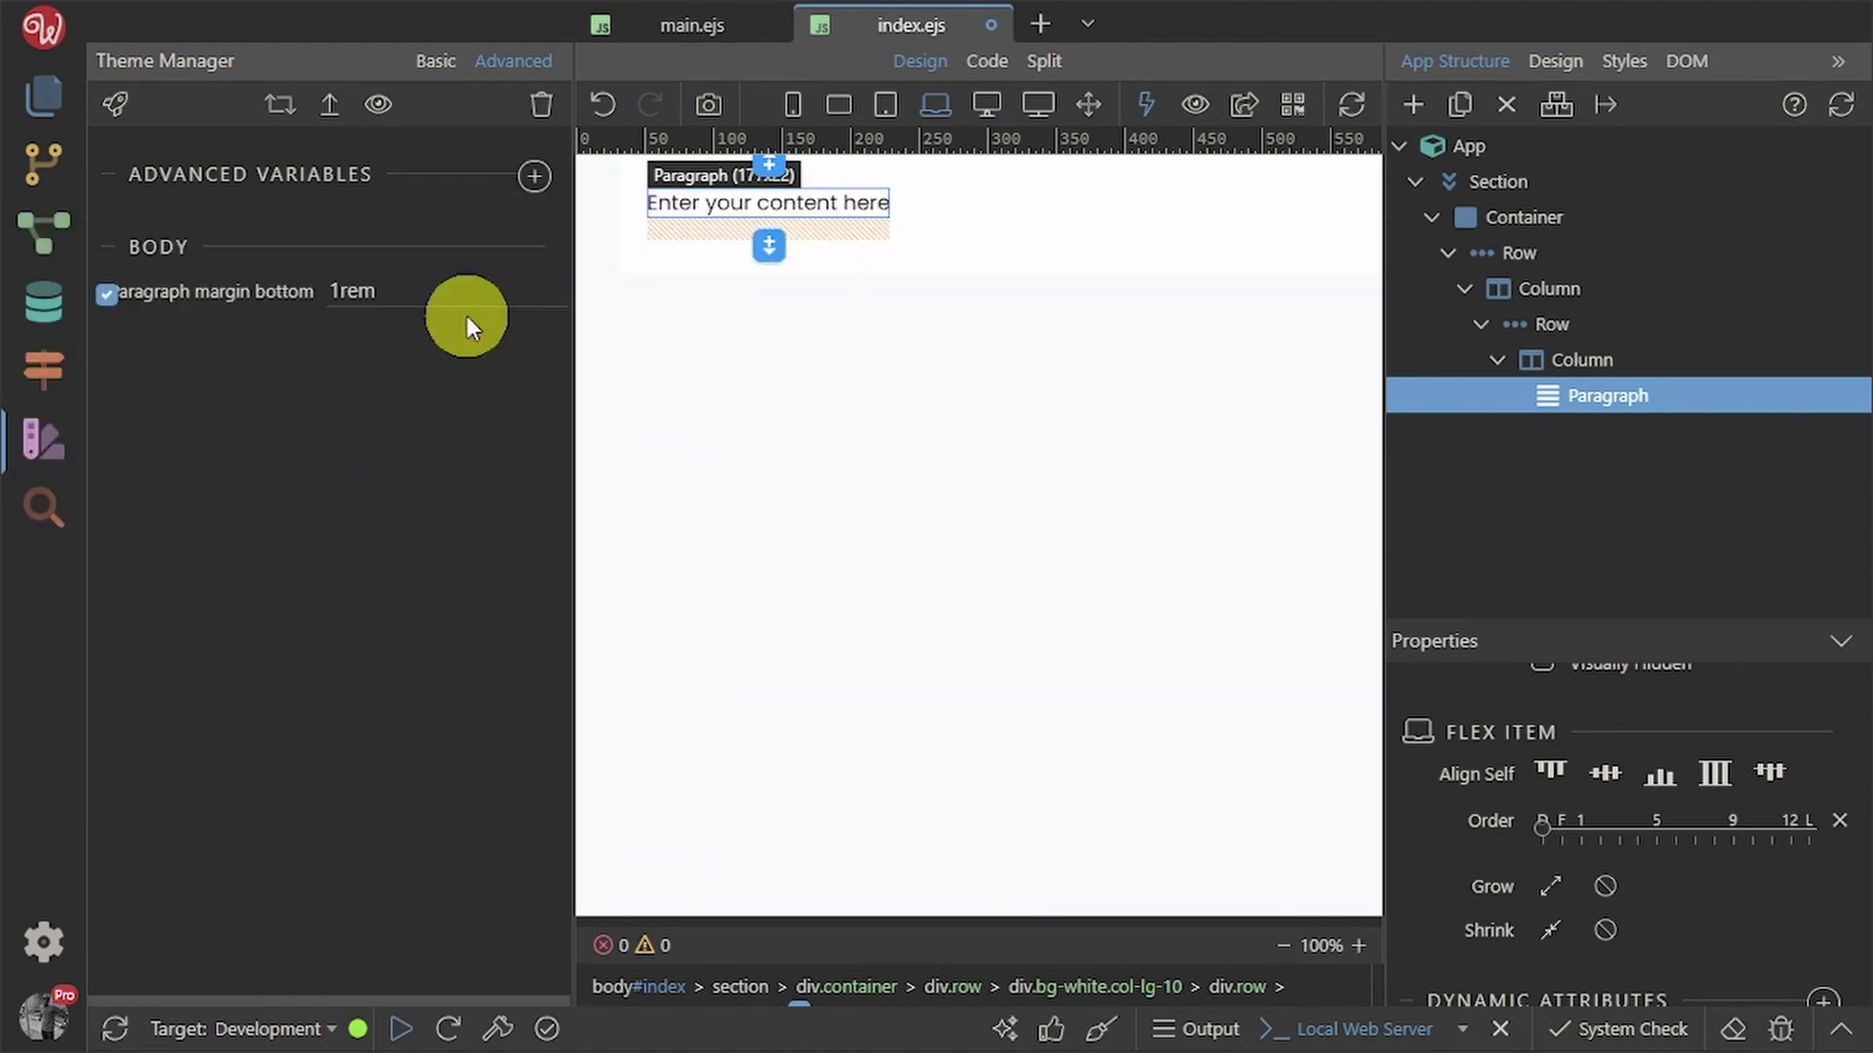
- Set the theme's paragraph bottom margin to 0rem and close the Theme Manager
{"action": "left_click", "coordinate": [349, 283]}
{"action": "key", "text": "BackSpace"}
{"action": "type", "text": "0"}
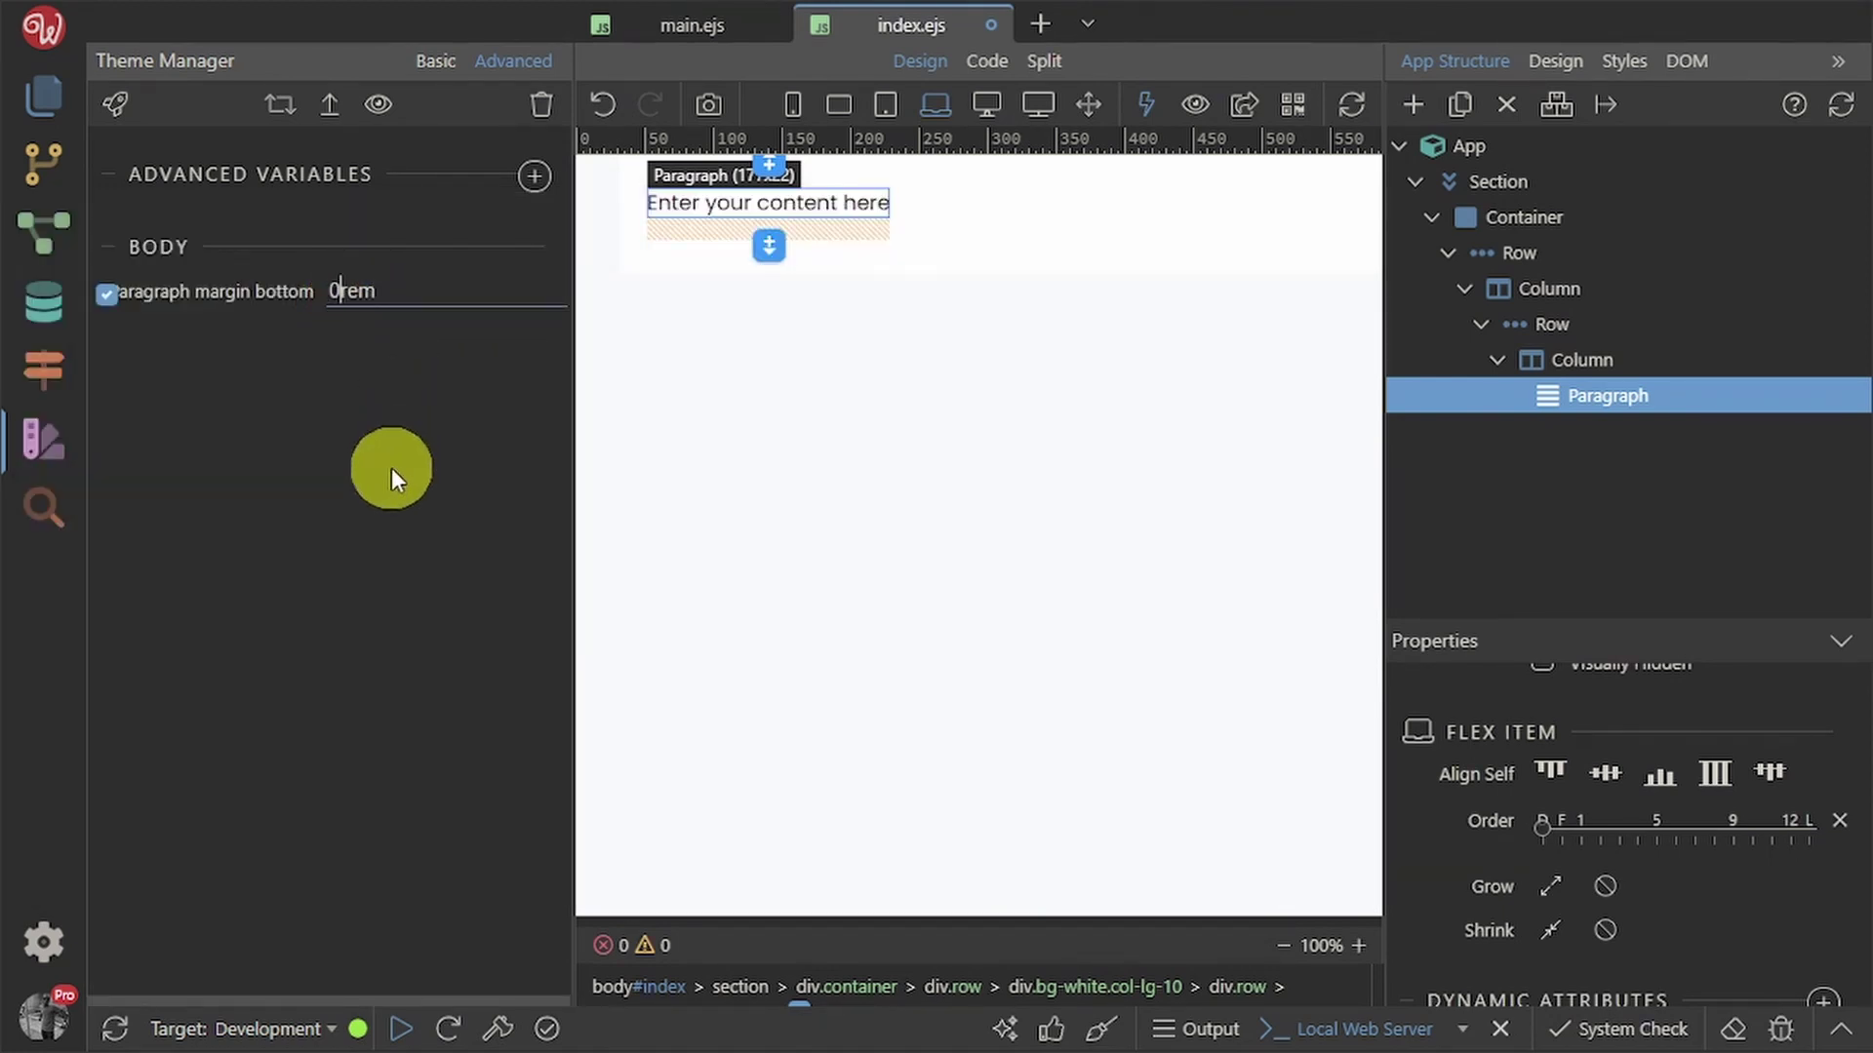
{"action": "left_click", "coordinate": [383, 500]}
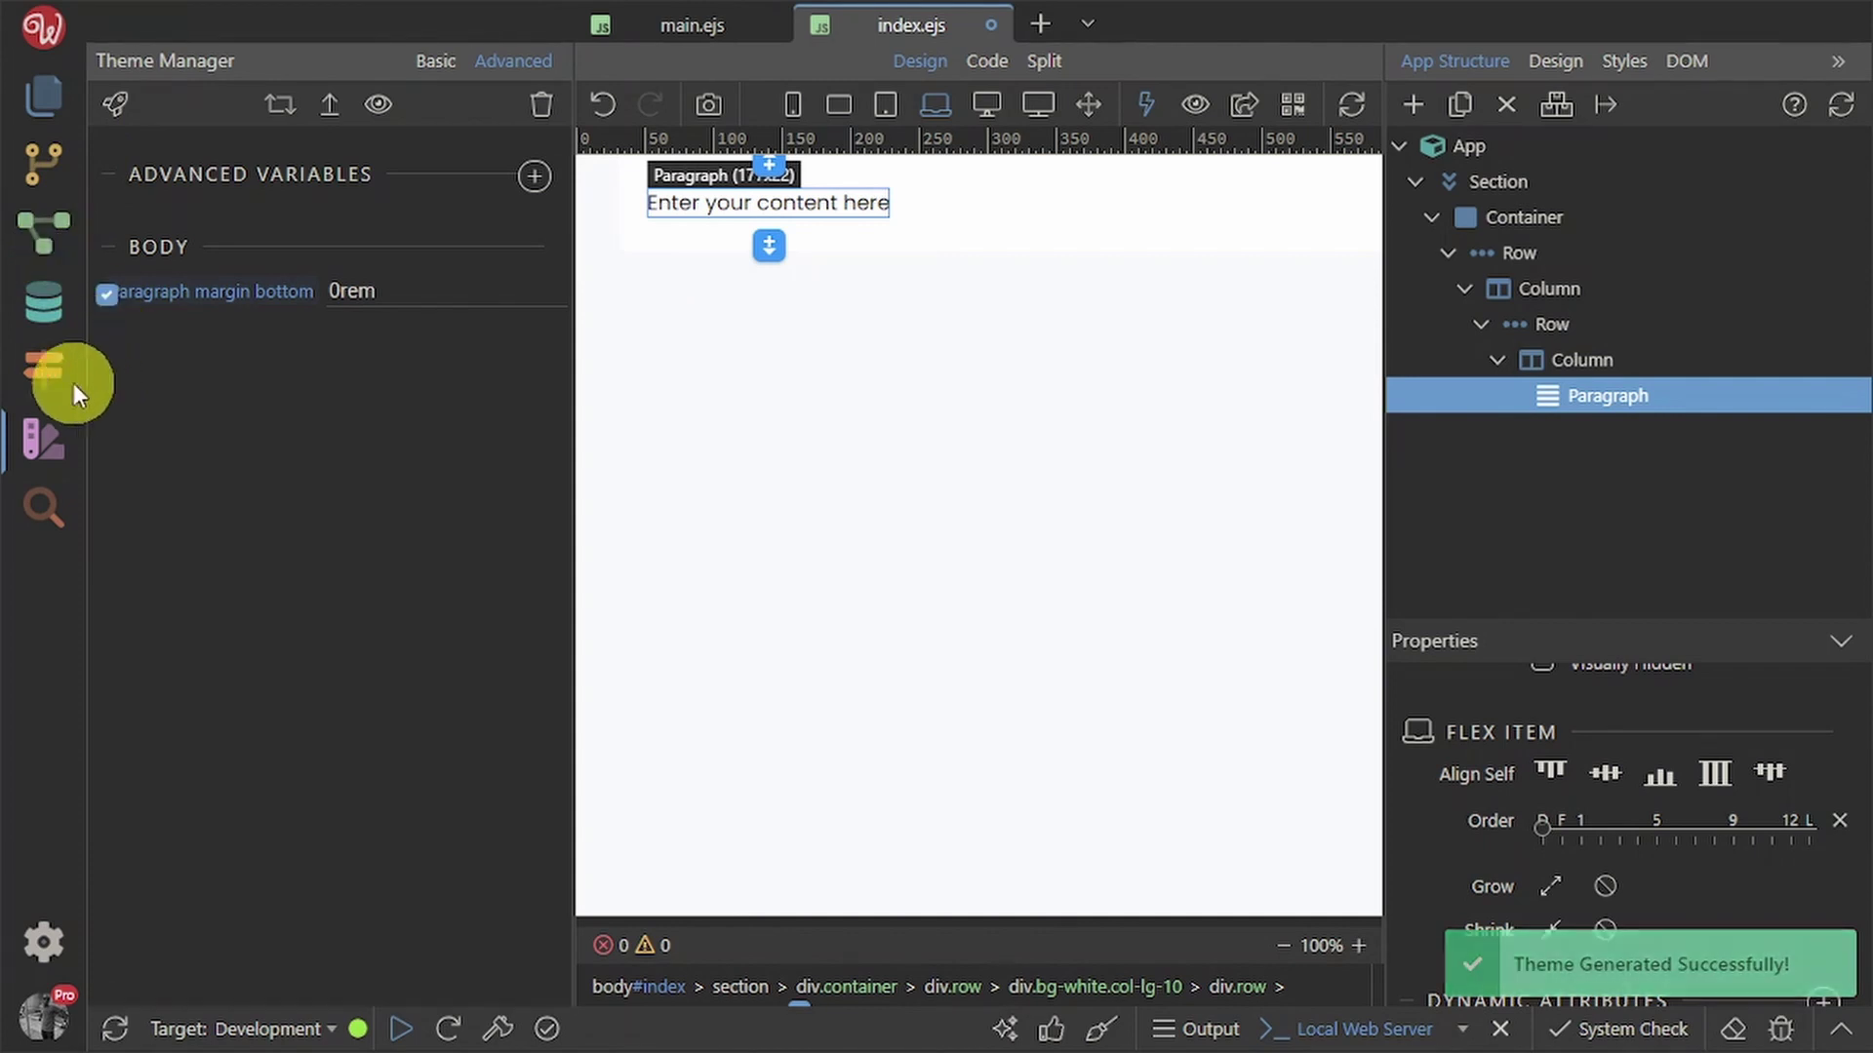
{"action": "left_click", "coordinate": [54, 90]}
{"action": "left_click", "coordinate": [54, 90]}
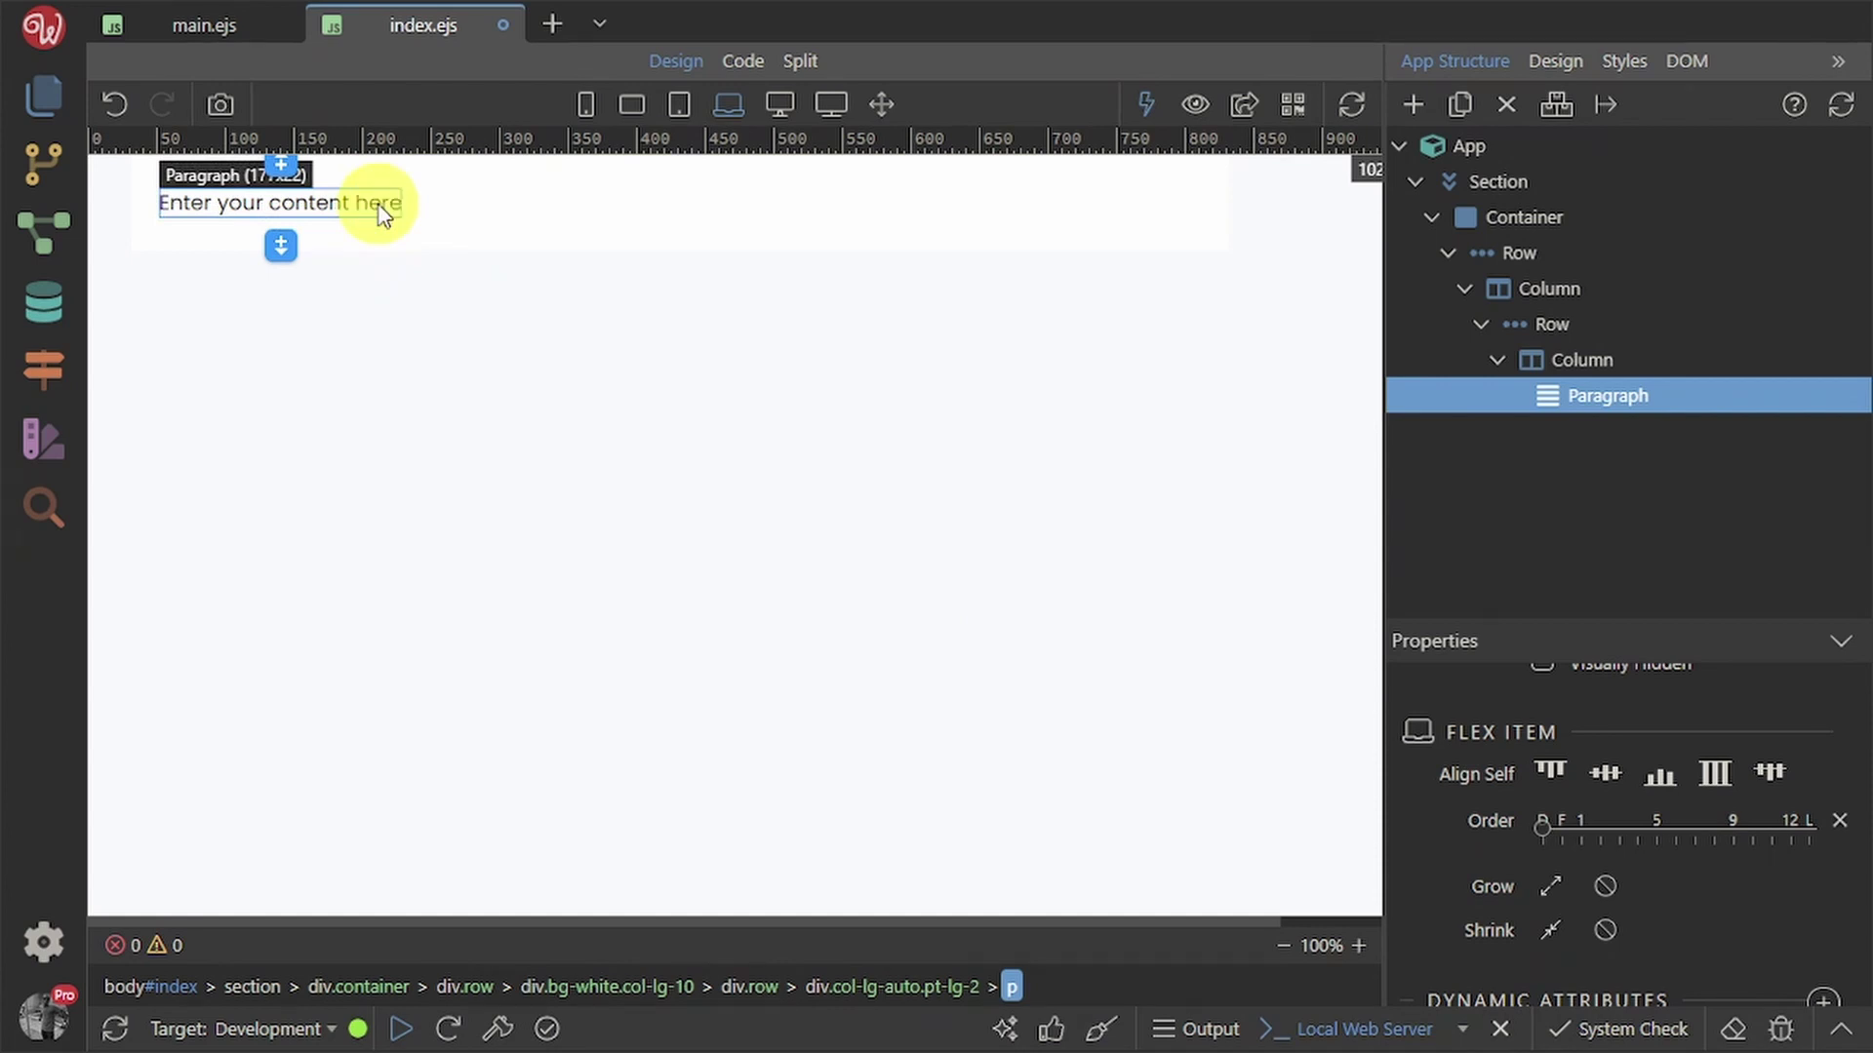
- Set the paragraph's padding to 2 on the top and bottom and 3 on the left and right
{"action": "scroll", "coordinate": [1742, 939], "scroll_direction": "down", "scroll_amount": 3}
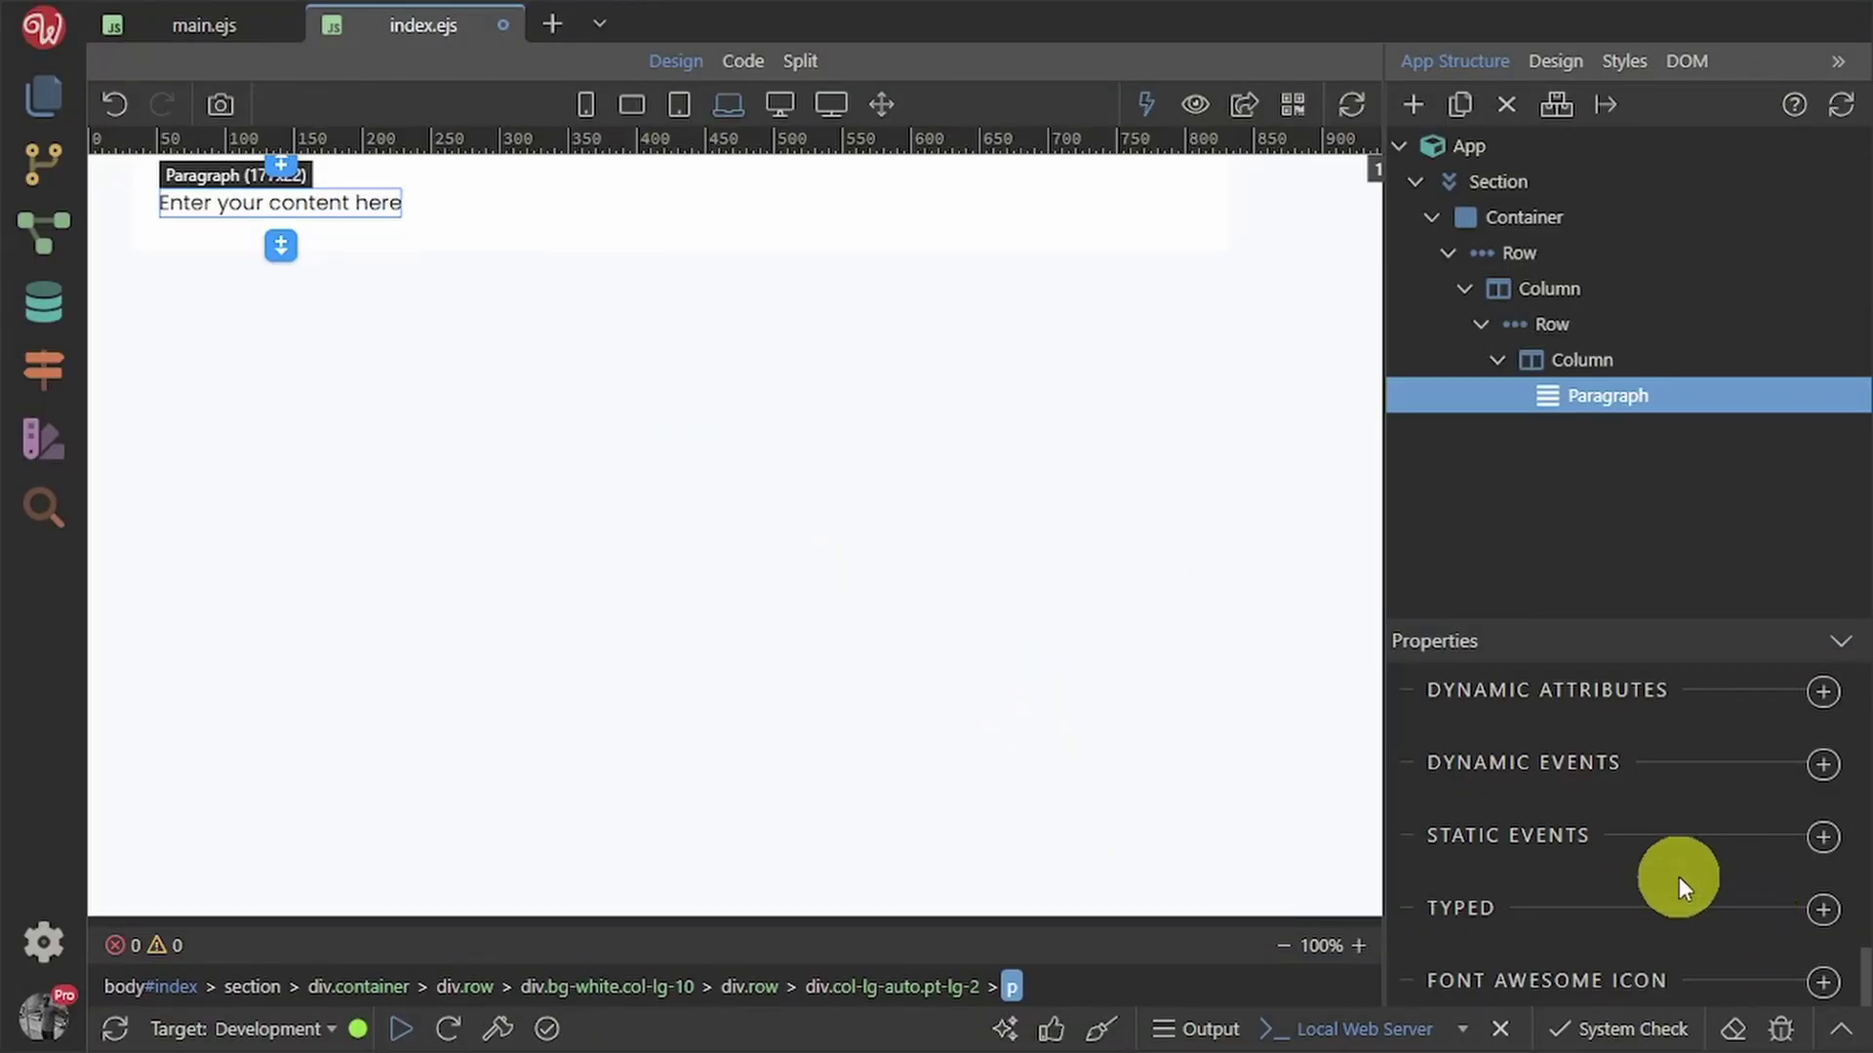
{"action": "scroll", "coordinate": [1677, 876], "scroll_direction": "up", "scroll_amount": 10}
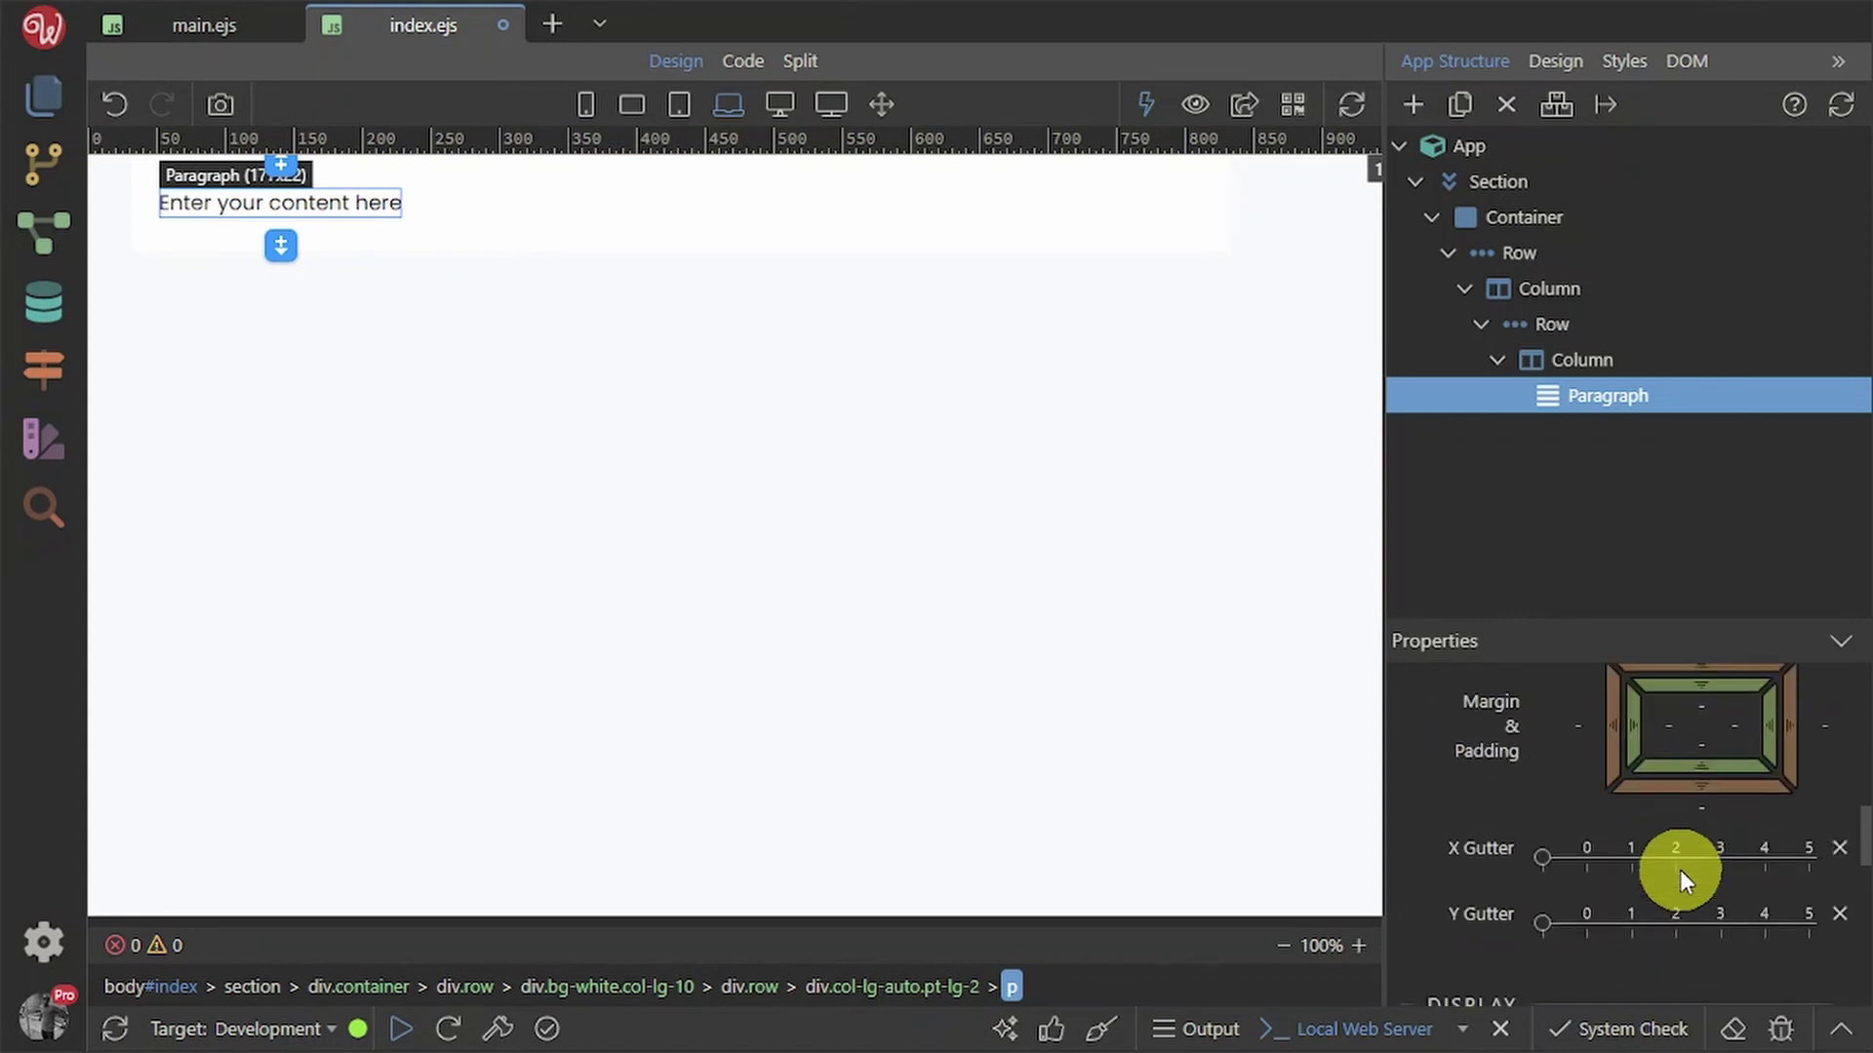
{"action": "mouse_move", "coordinate": [1722, 738]}
{"action": "left_mouse_down"}
{"action": "mouse_move", "coordinate": [1723, 772]}
{"action": "mouse_move", "coordinate": [1694, 669]}
{"action": "mouse_move", "coordinate": [1701, 683]}
{"action": "mouse_move", "coordinate": [1641, 725]}
{"action": "left_mouse_up"}
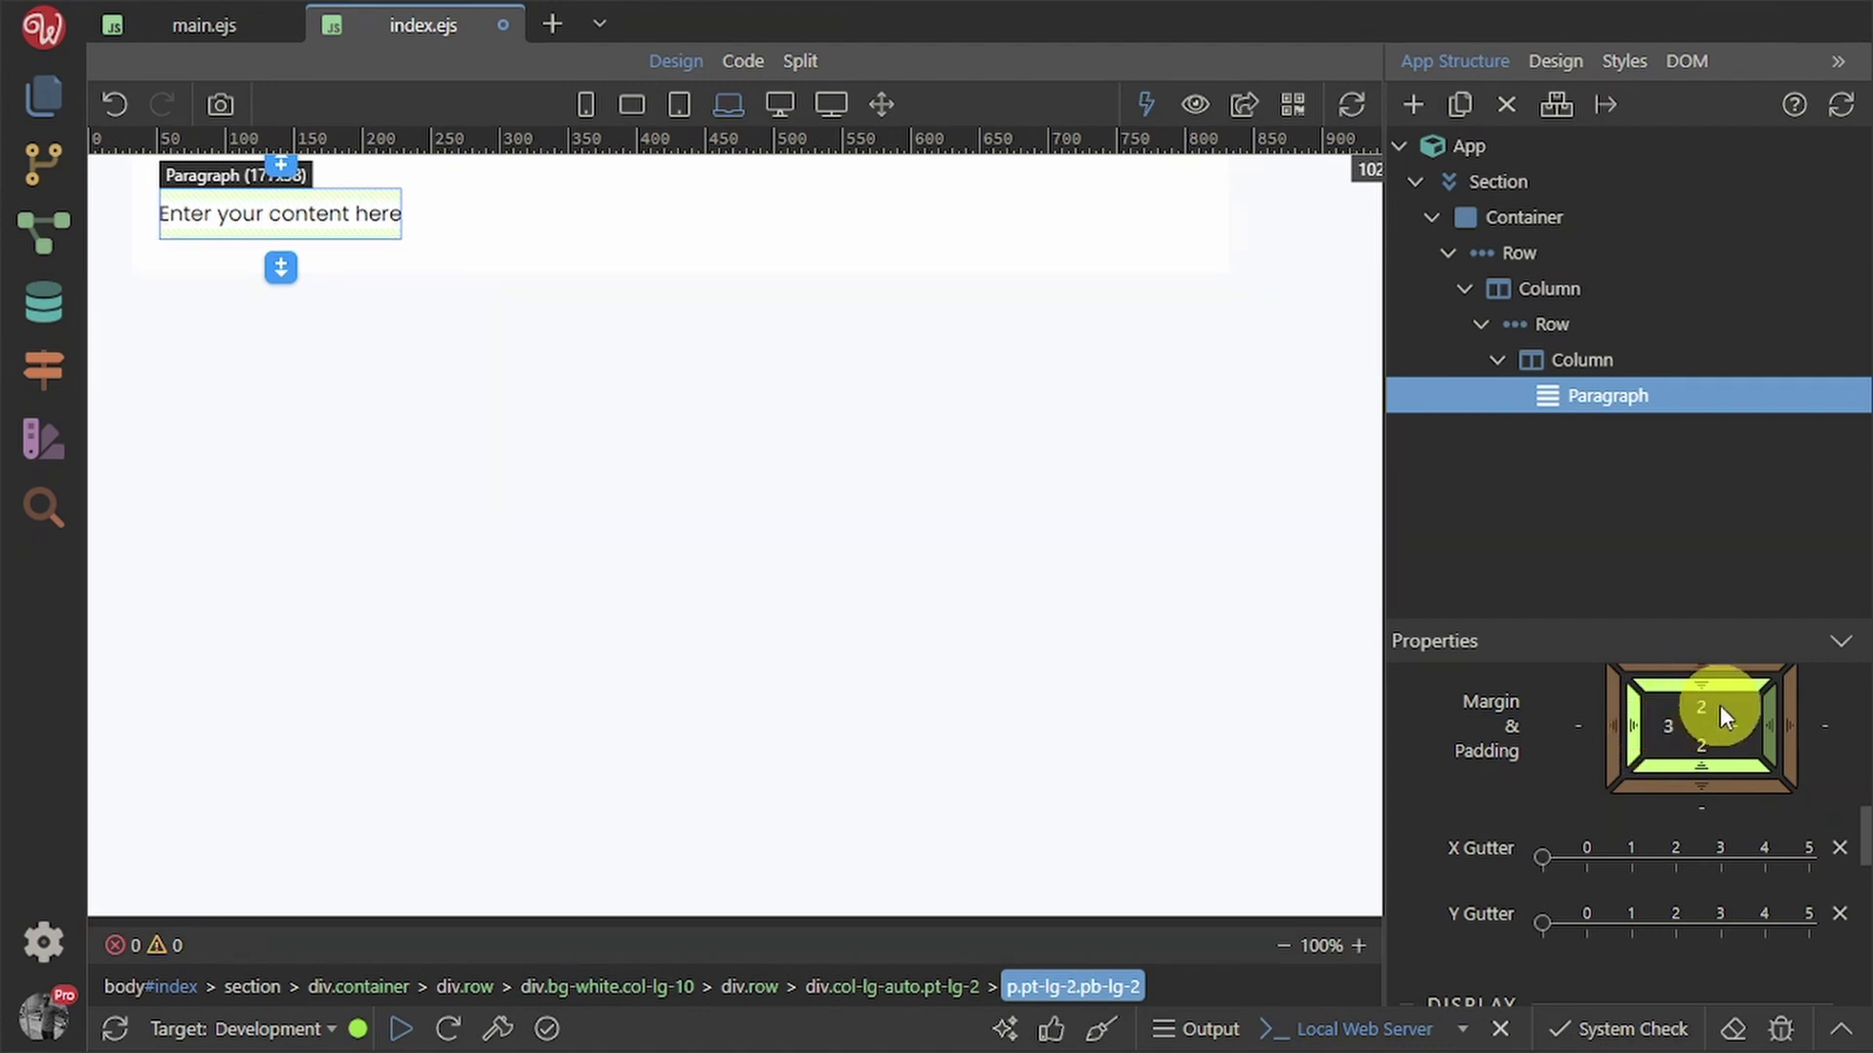
{"action": "left_click_drag", "start_coordinate": [1767, 726], "coordinate": [1769, 727]}
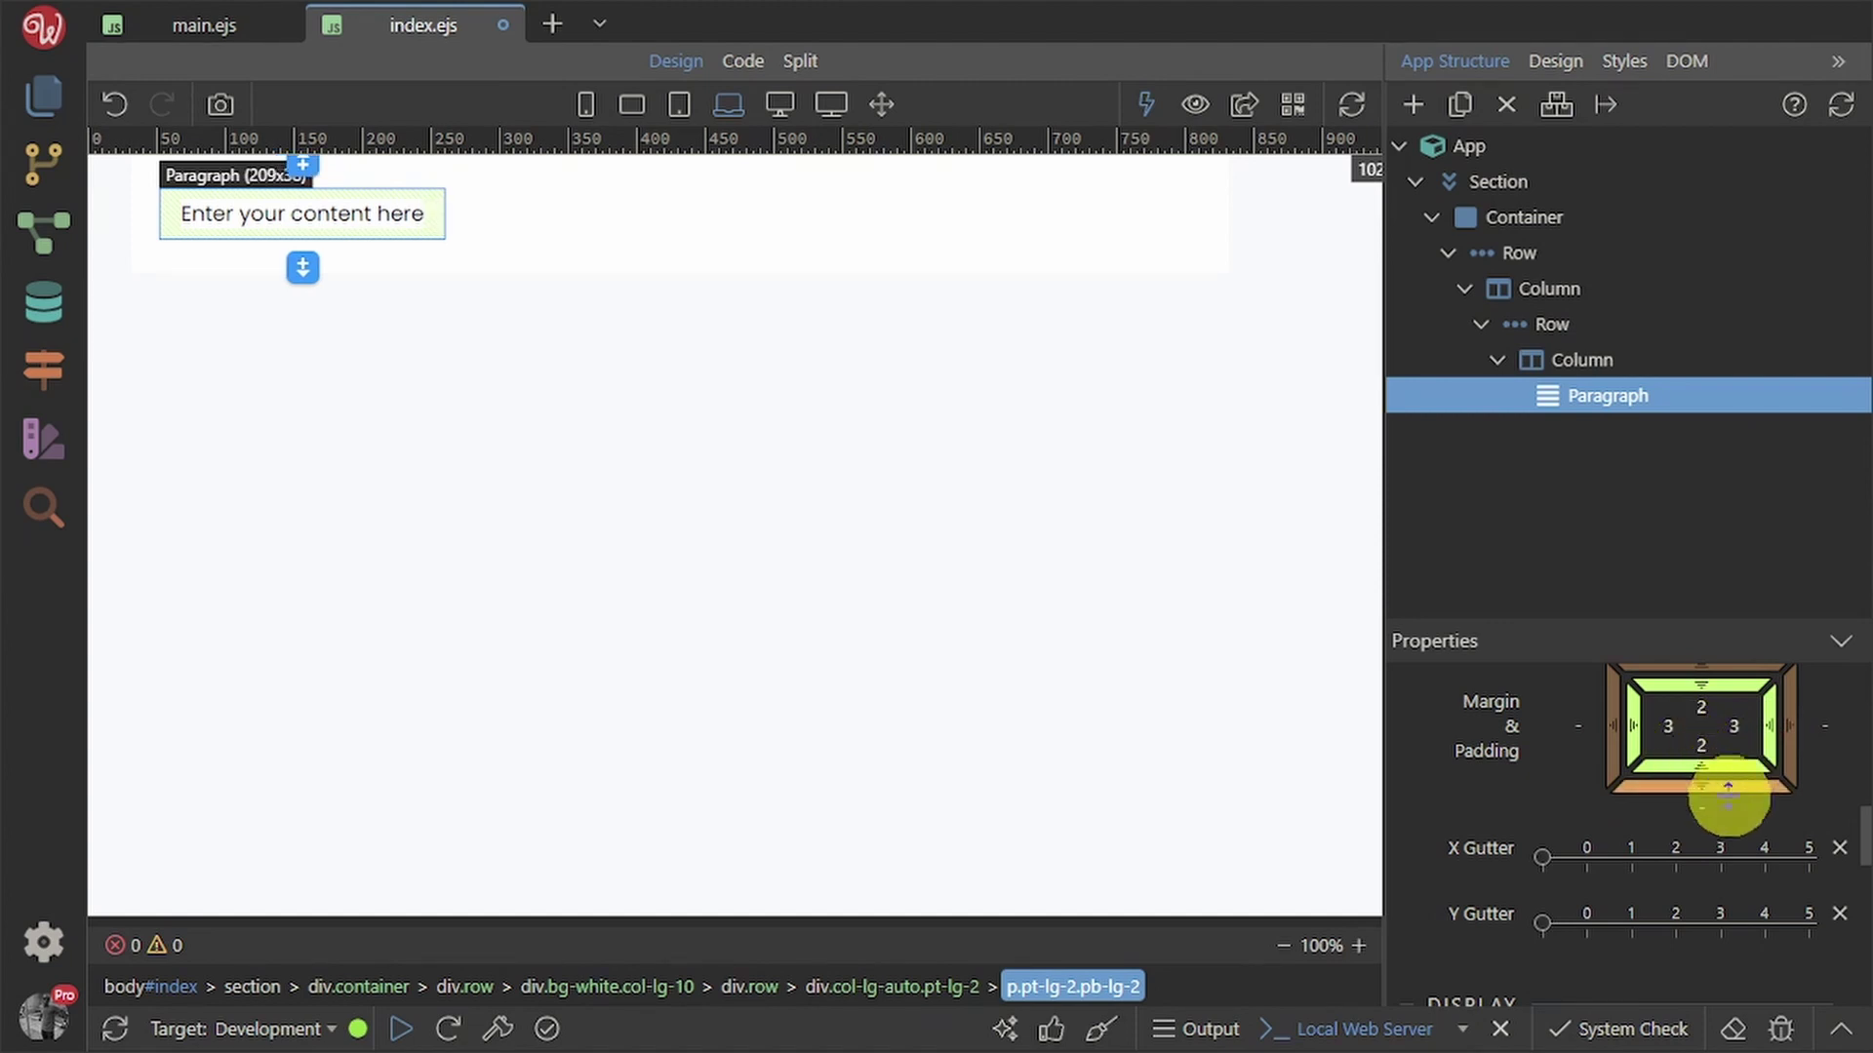
- Center the paragraph's text and set its background color to White
{"action": "scroll", "coordinate": [1630, 937], "scroll_direction": "up", "scroll_amount": 5}
{"action": "scroll", "coordinate": [1621, 933], "scroll_direction": "up", "scroll_amount": 1}
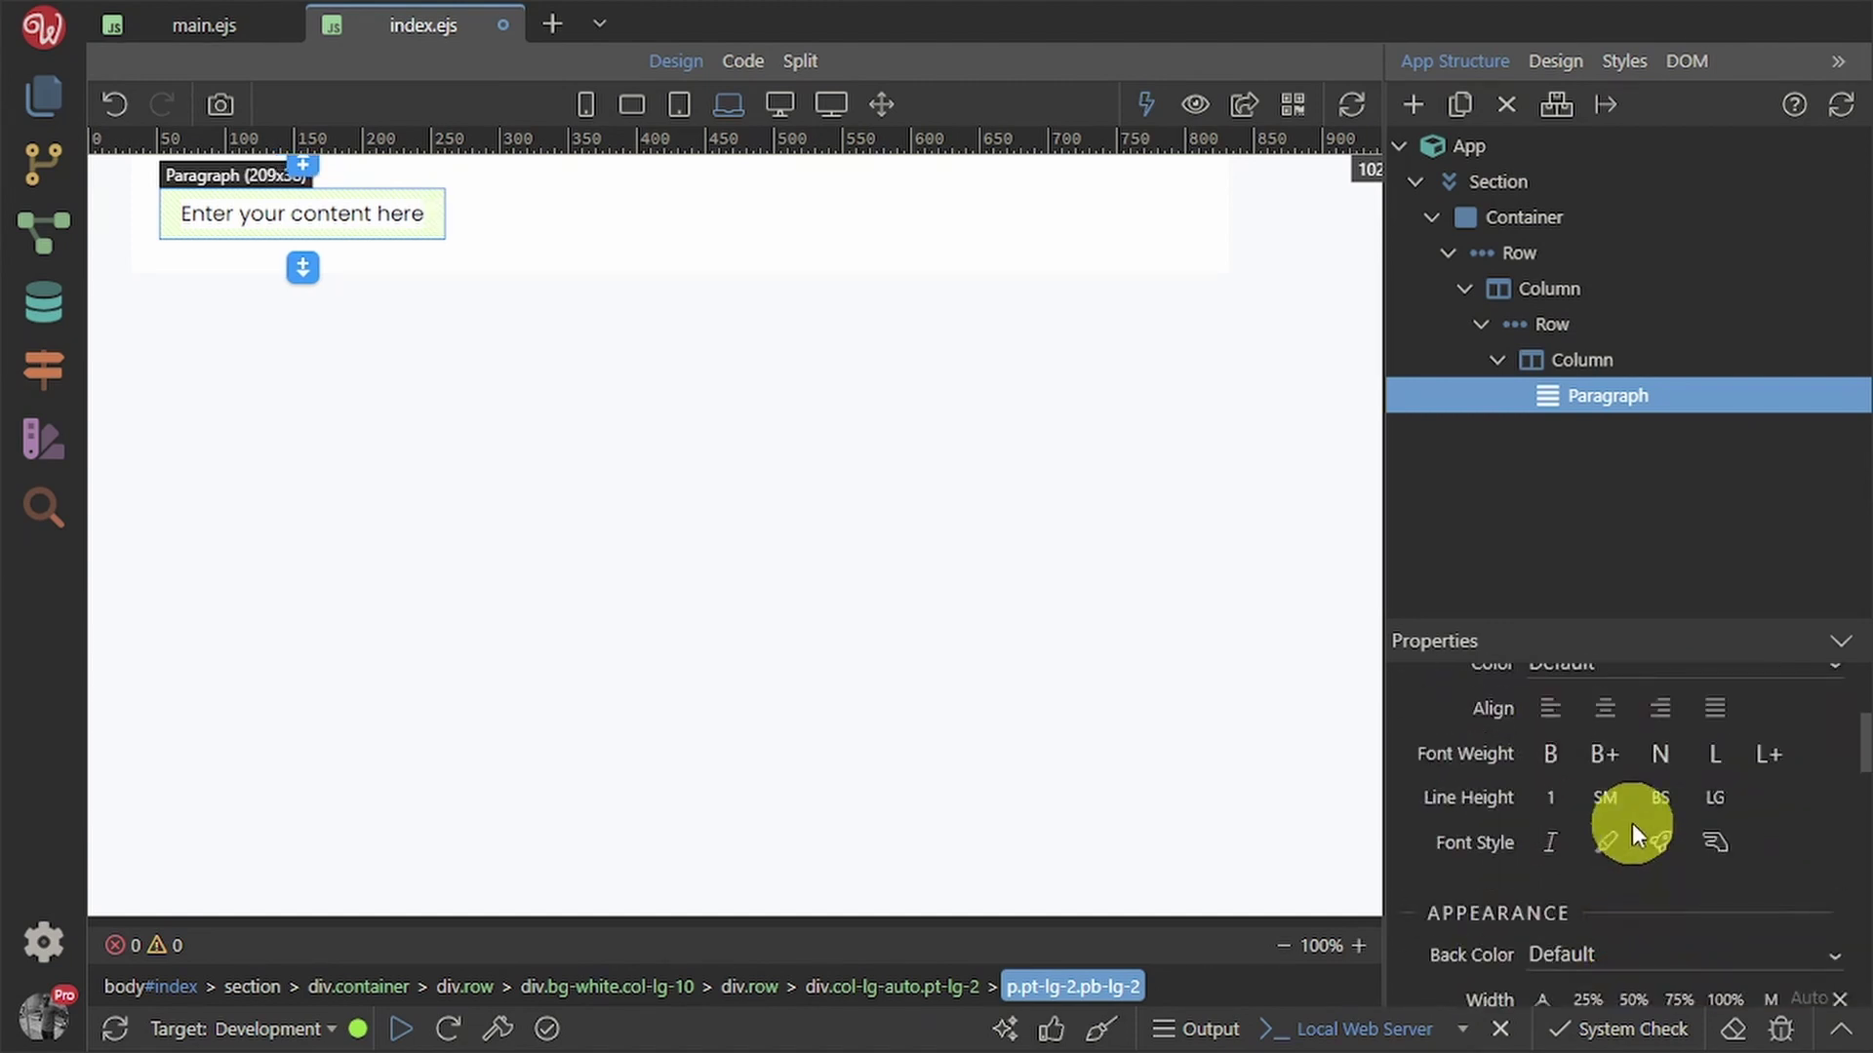
{"action": "left_click", "coordinate": [1605, 712]}
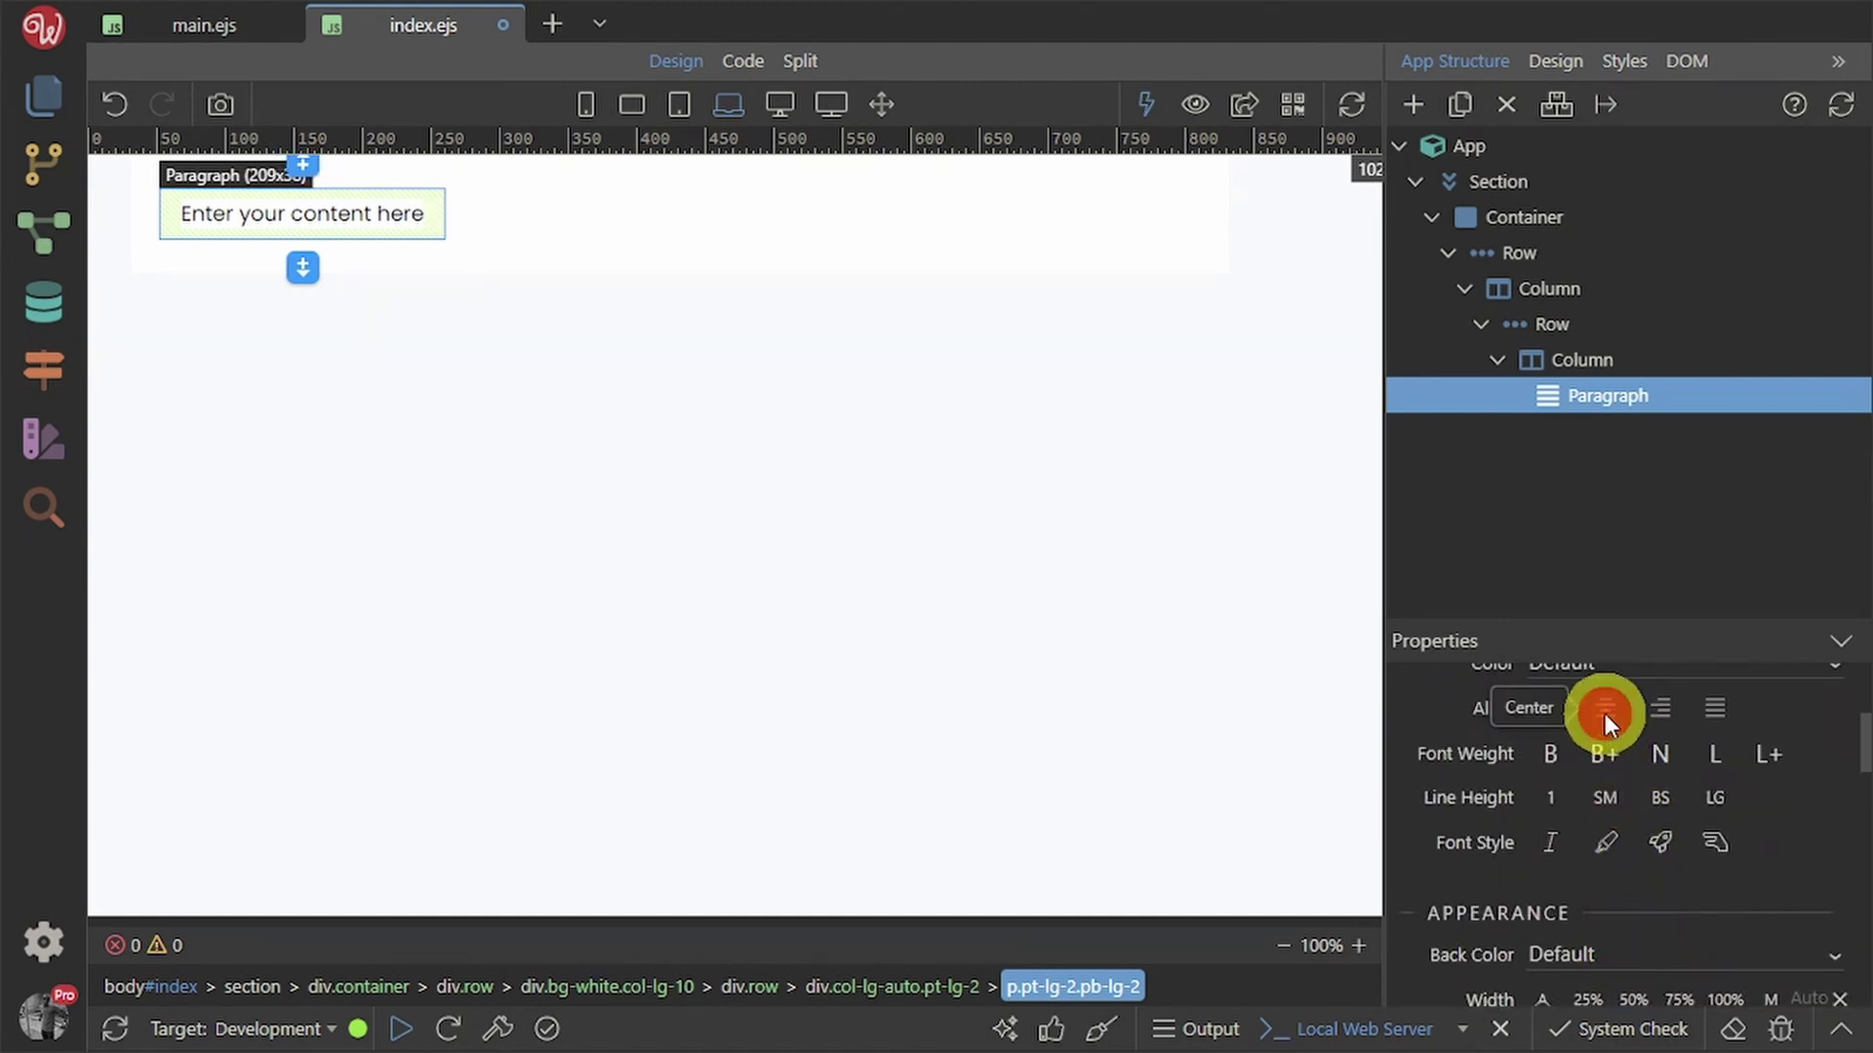
{"action": "left_click", "coordinate": [1622, 946]}
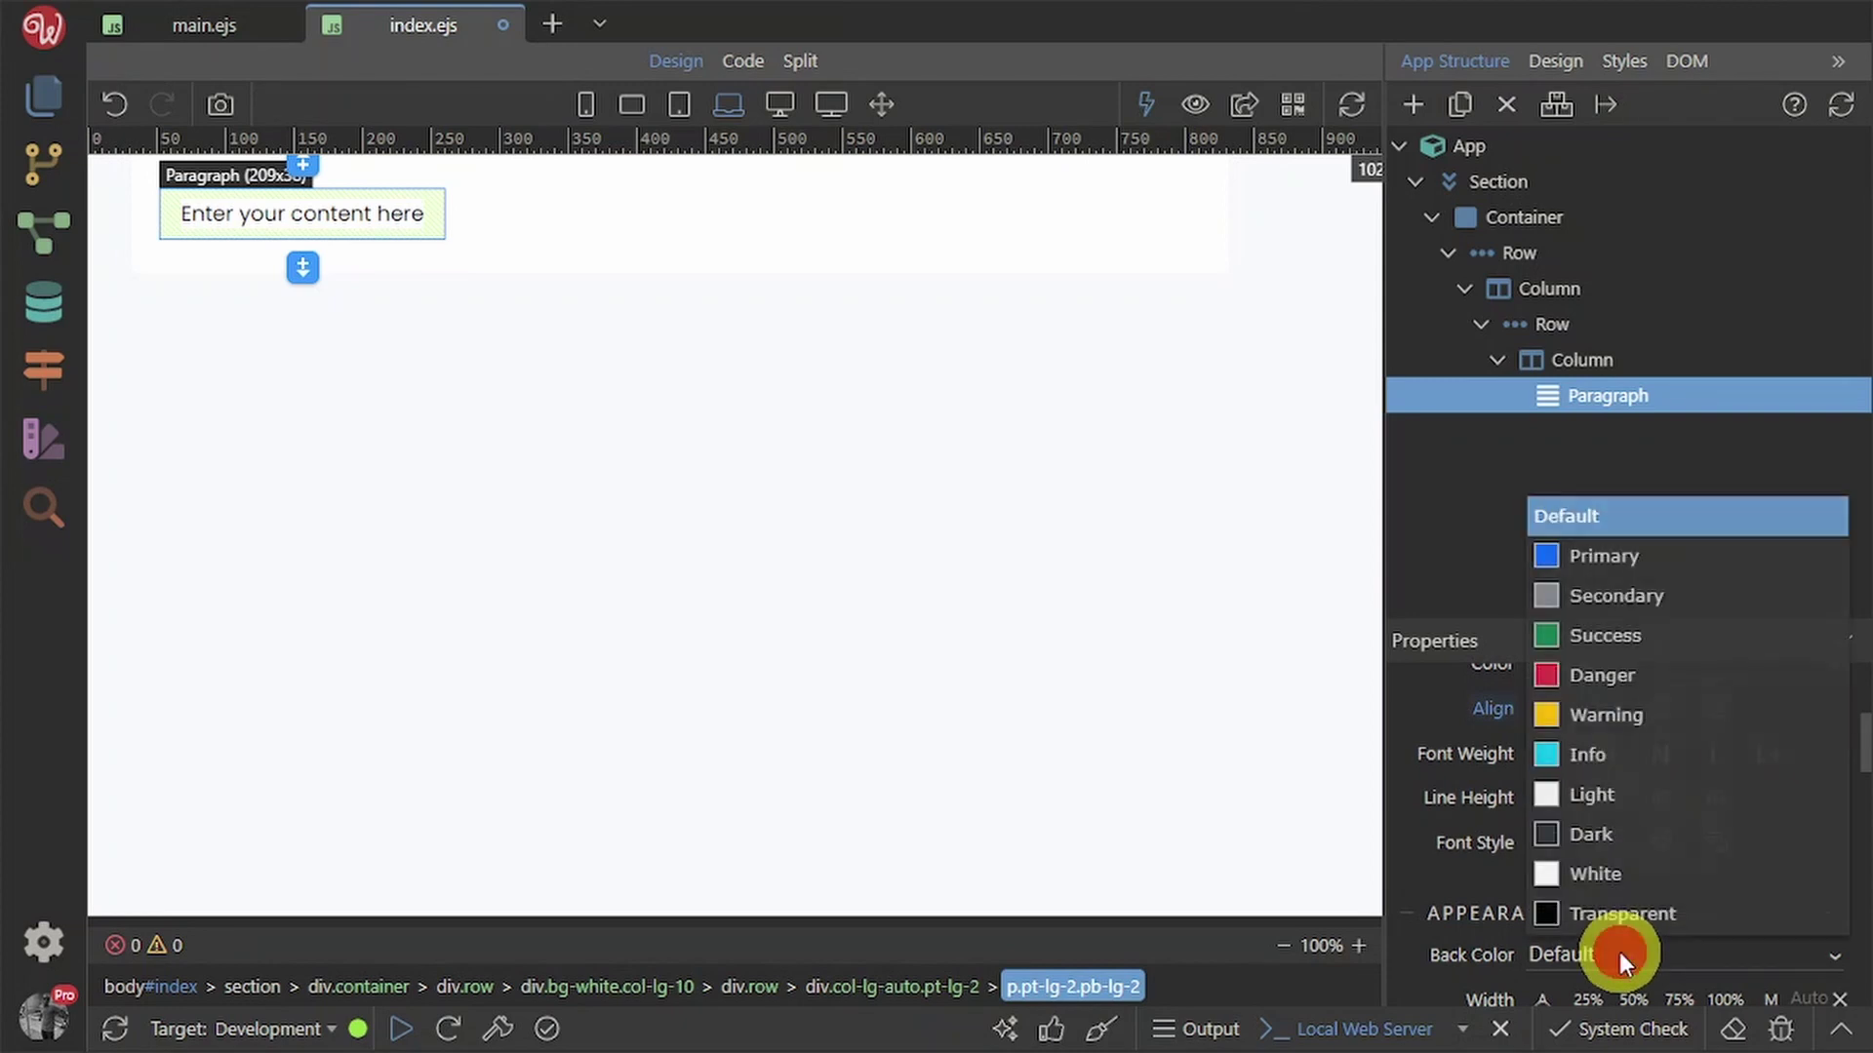
{"action": "left_click", "coordinate": [1641, 876]}
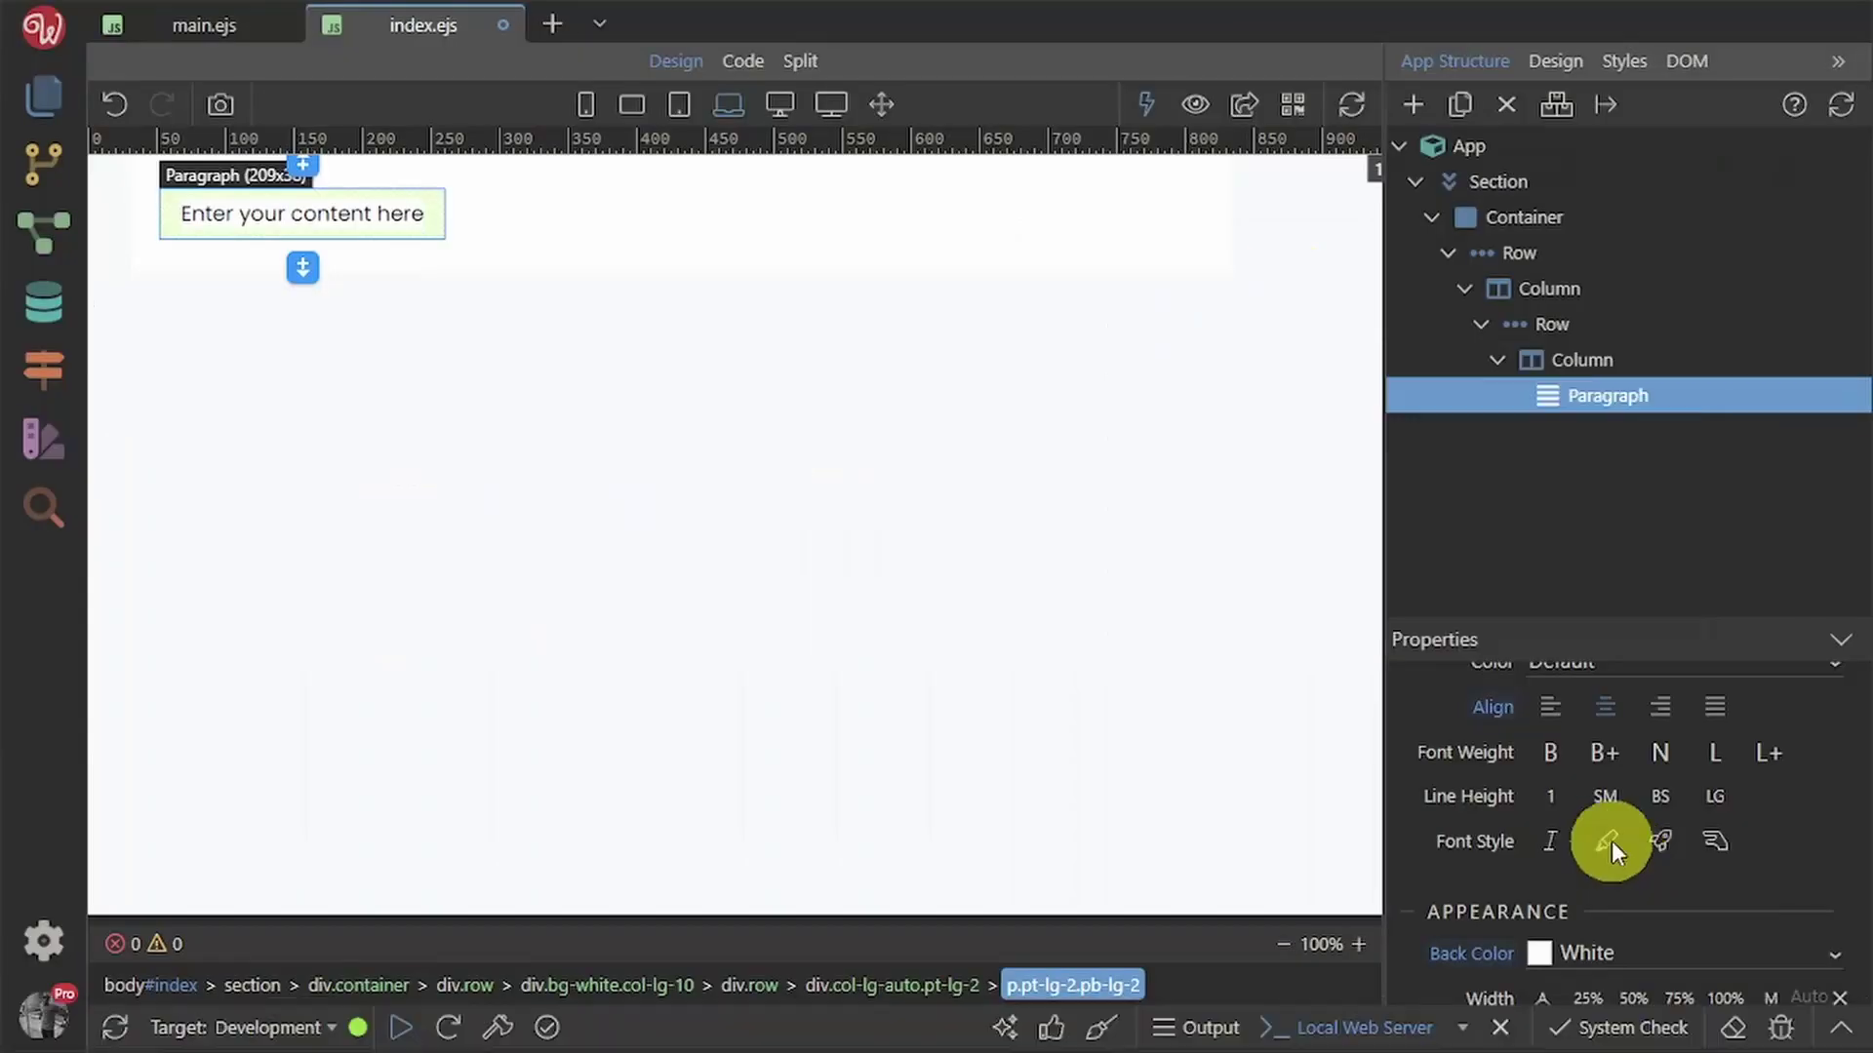
- Replace the paragraph's placeholder text with "Sign up"
{"action": "left_click", "coordinate": [353, 216]}
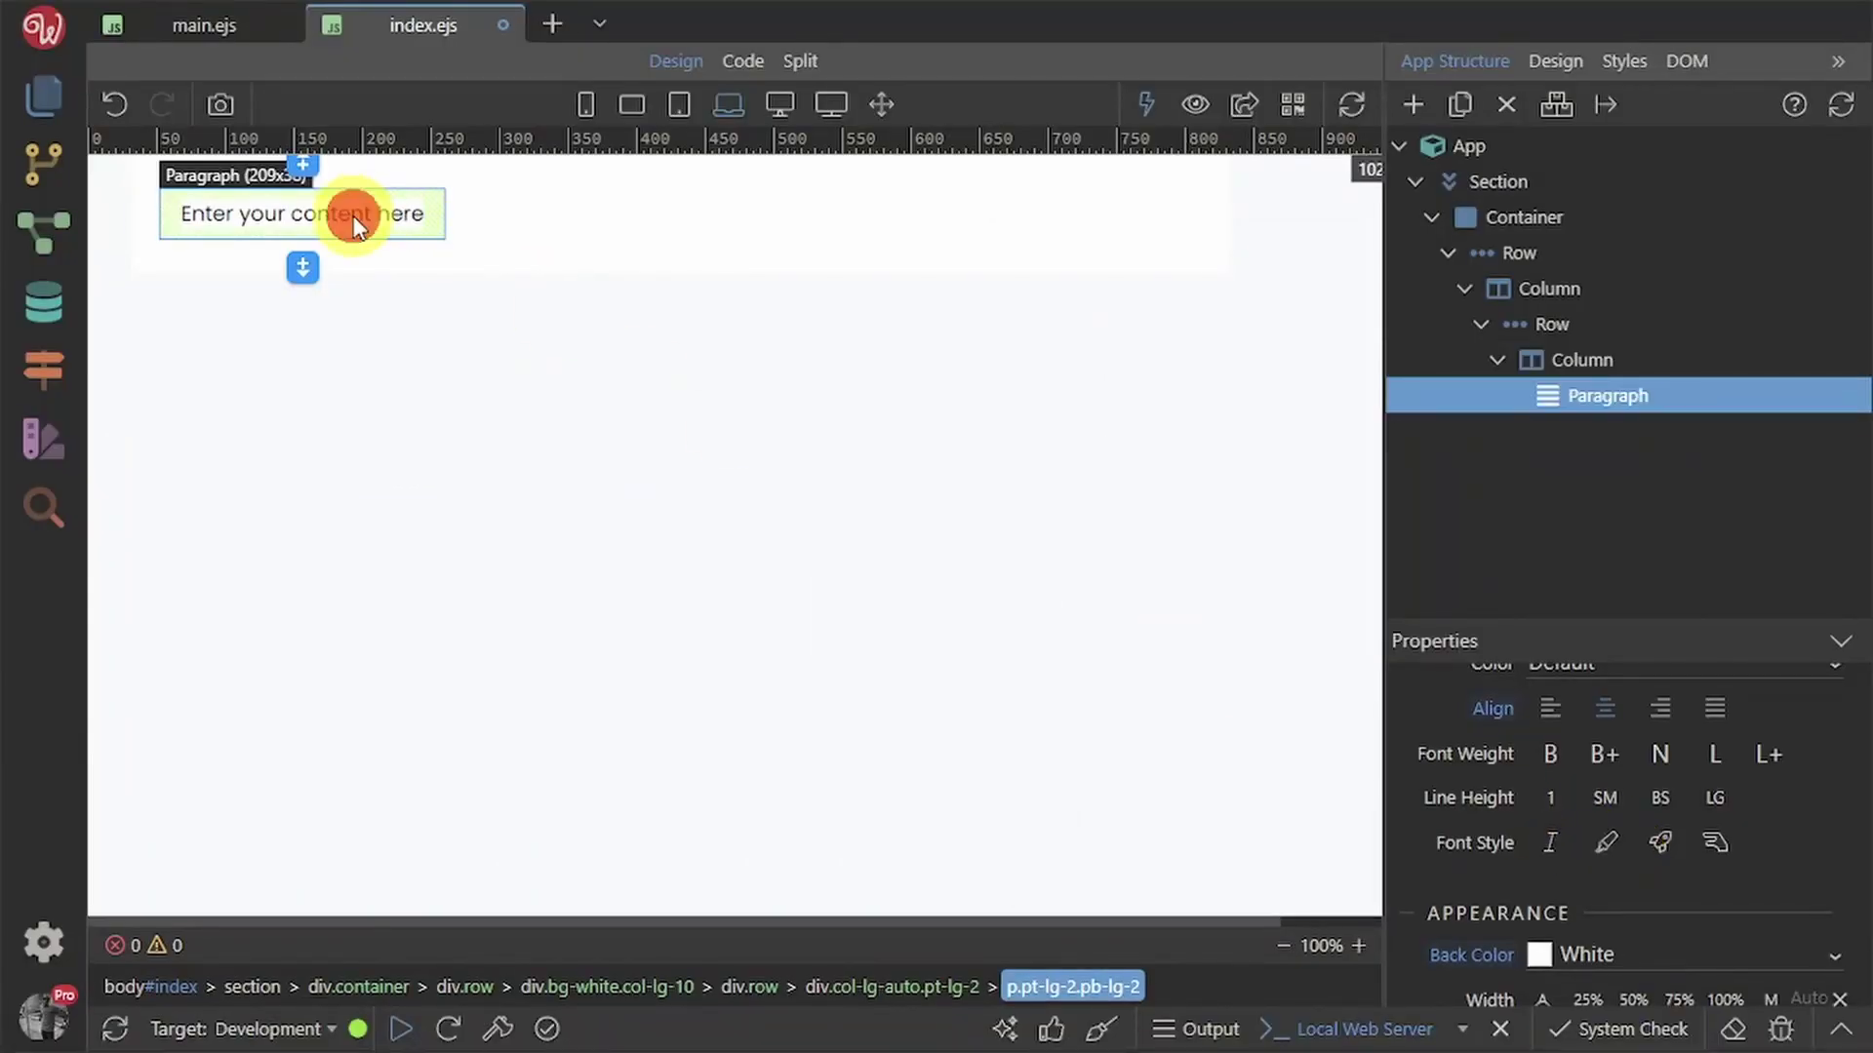
{"action": "triple_click", "coordinate": [356, 216]}
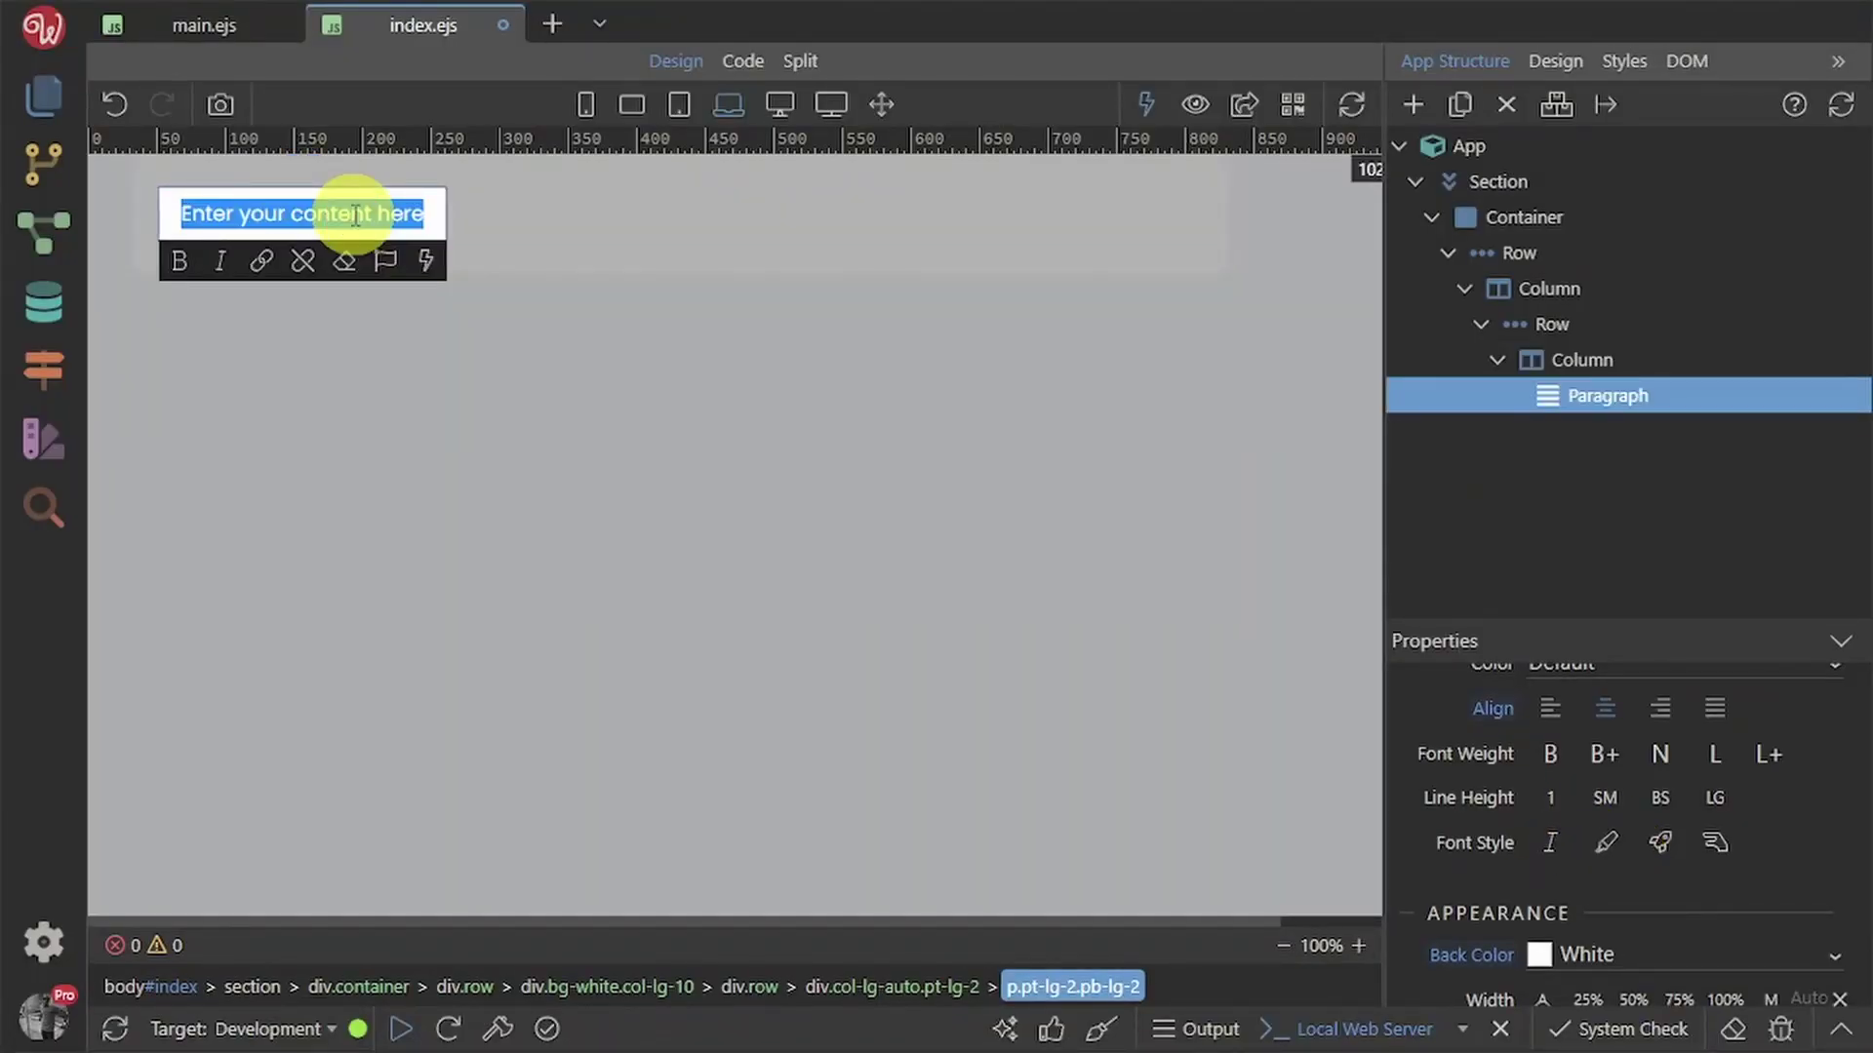
{"action": "type", "text": "Sign"}
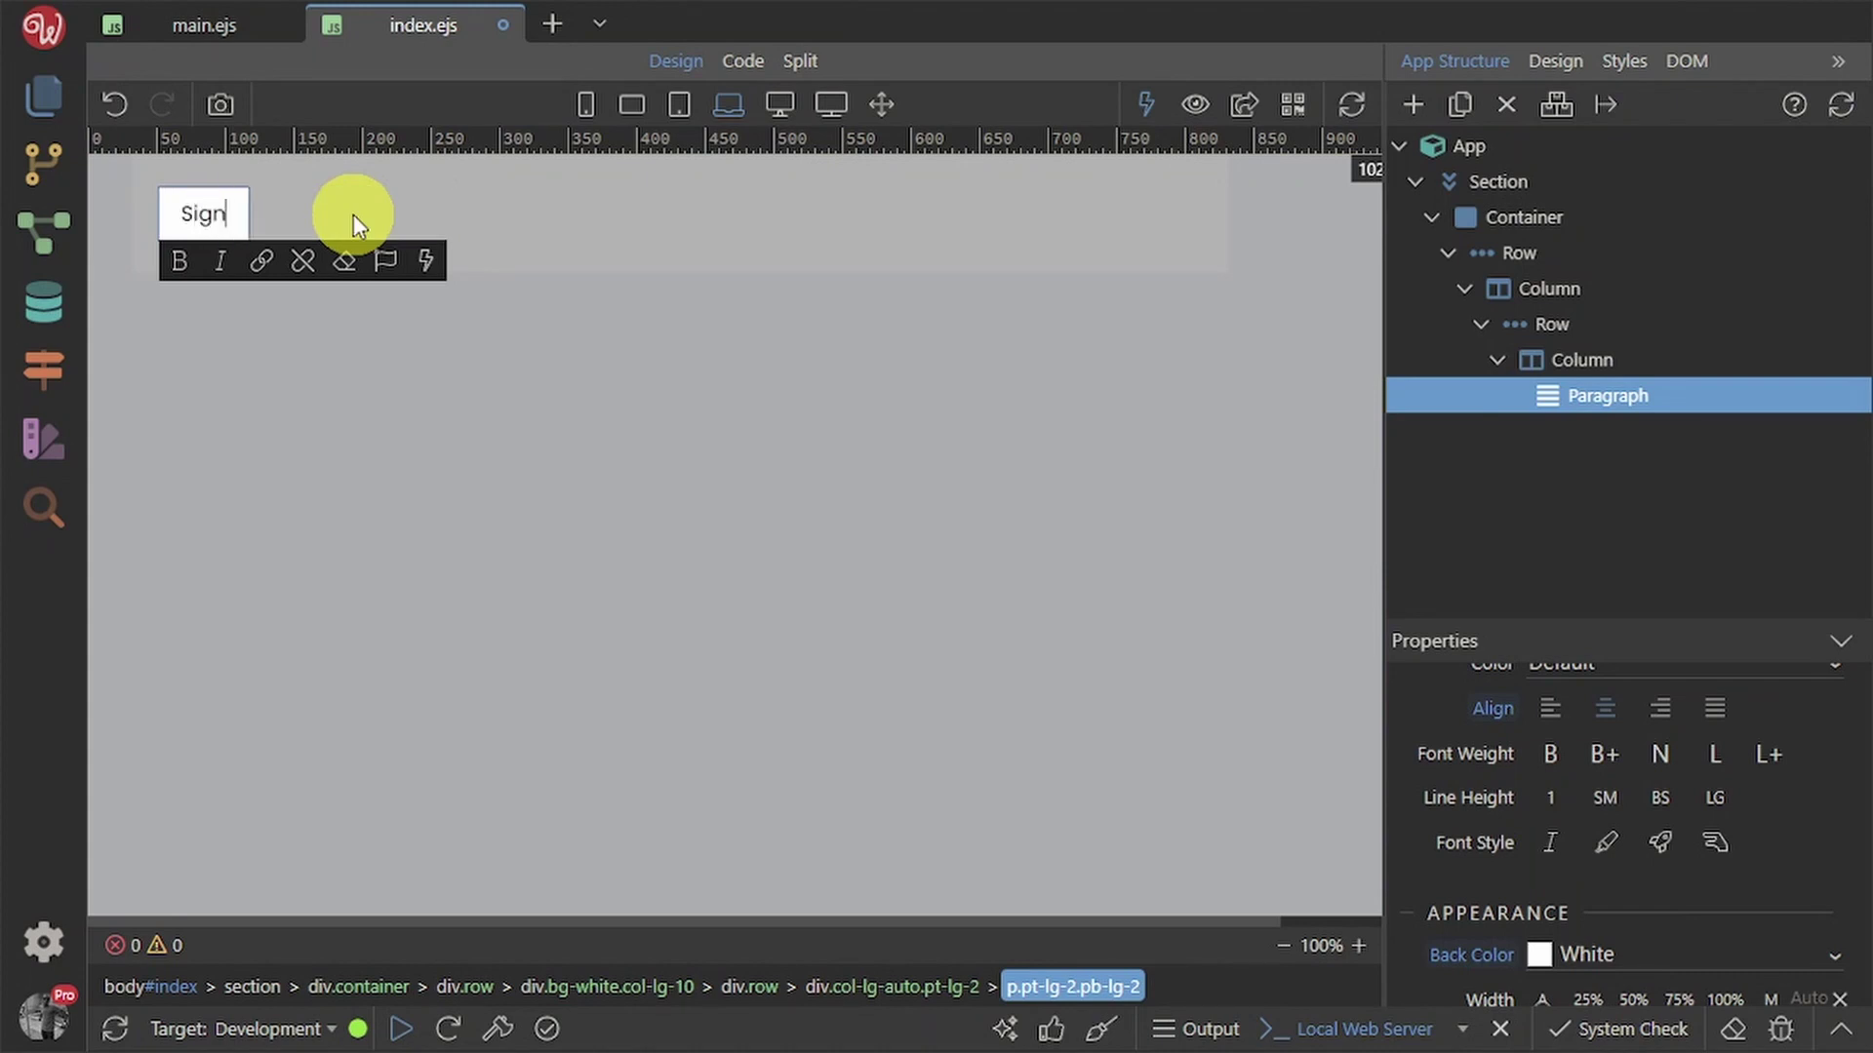
{"action": "type", "text": " up"}
{"action": "left_click", "coordinate": [572, 234]}
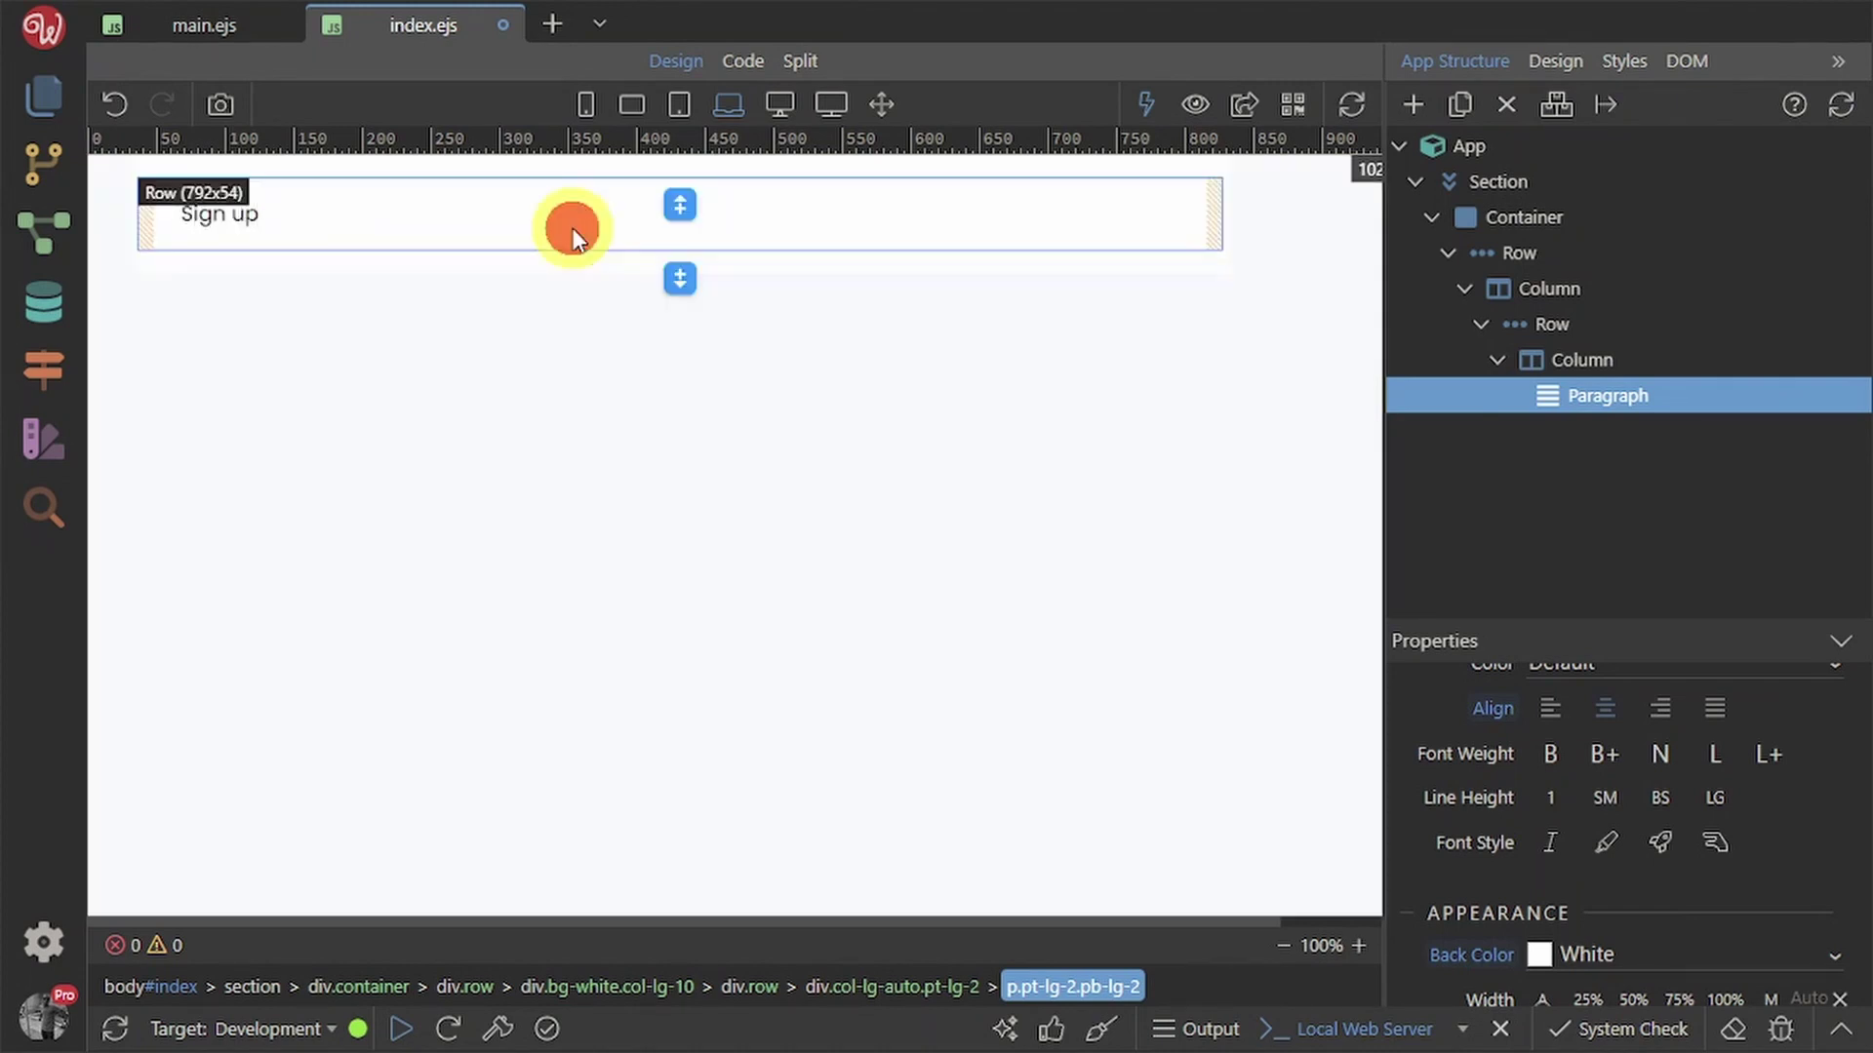
- Set the background color of the nested column around the paragraph to Secondary
{"action": "left_click", "coordinate": [1574, 363]}
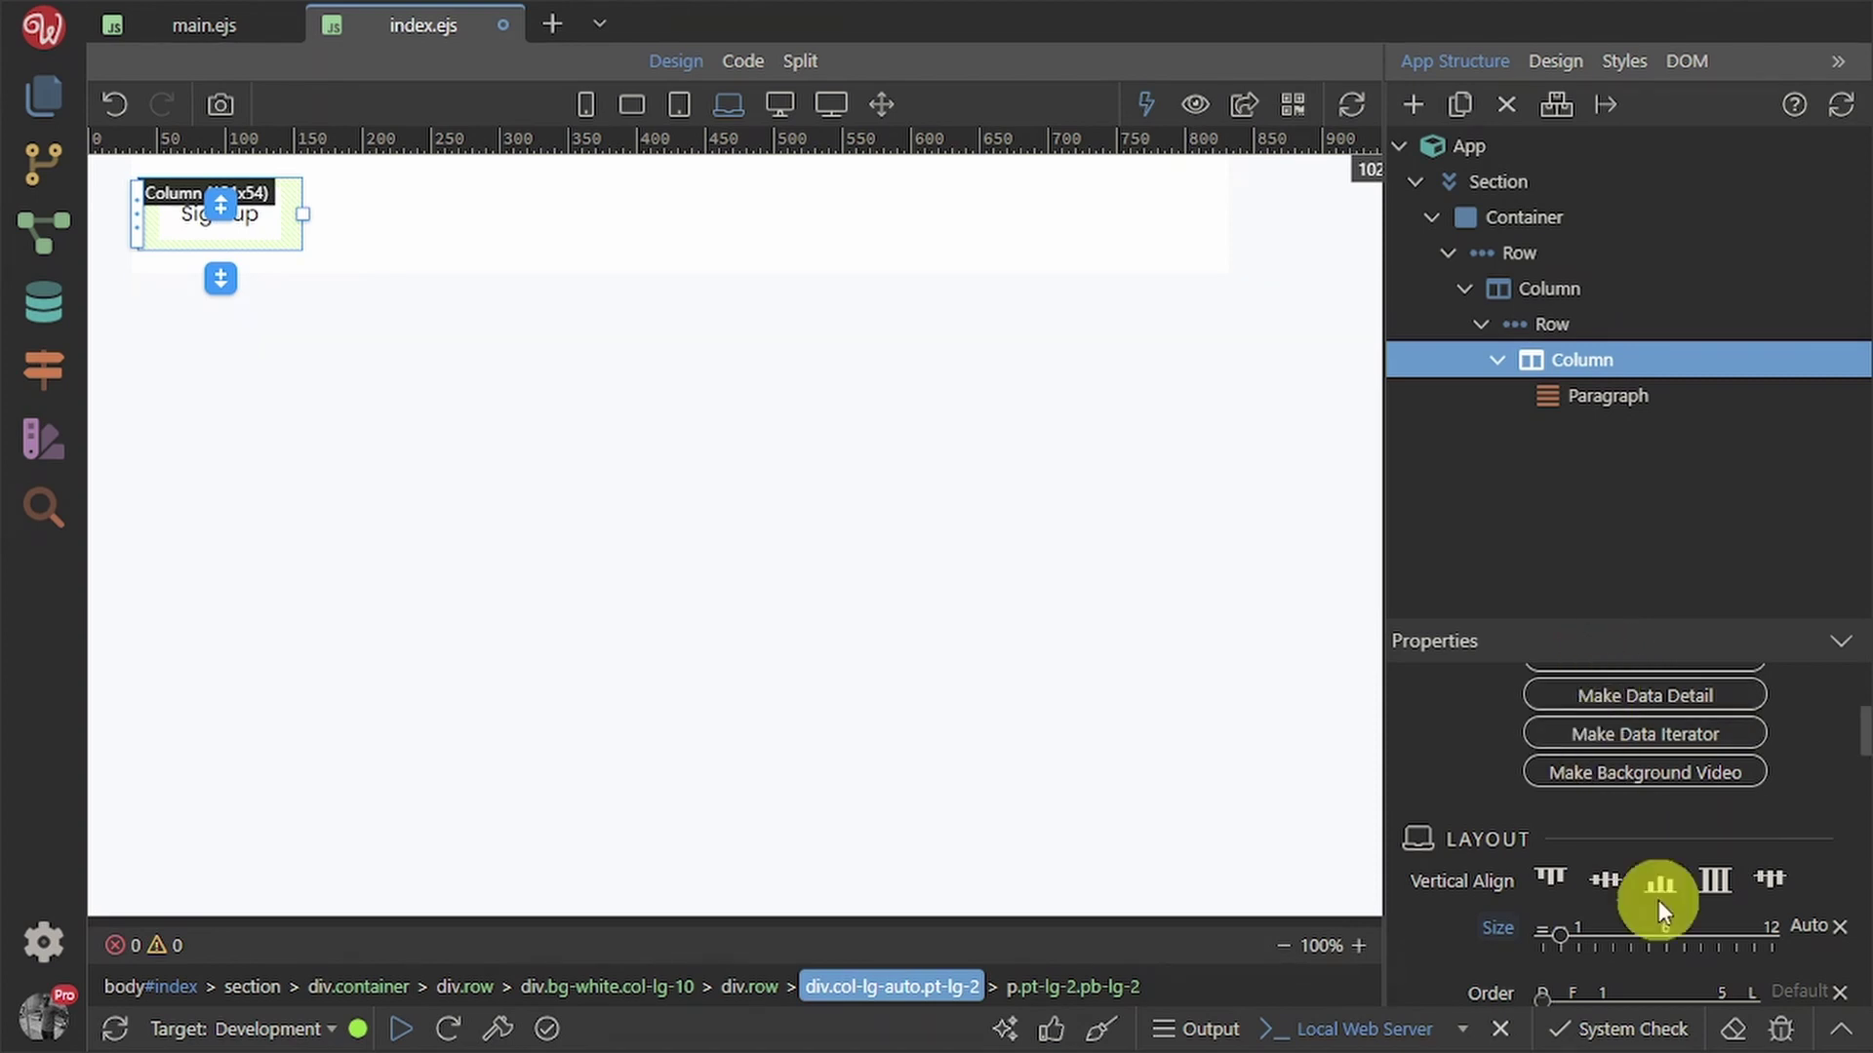
{"action": "scroll", "coordinate": [1658, 899], "scroll_direction": "down", "scroll_amount": 5}
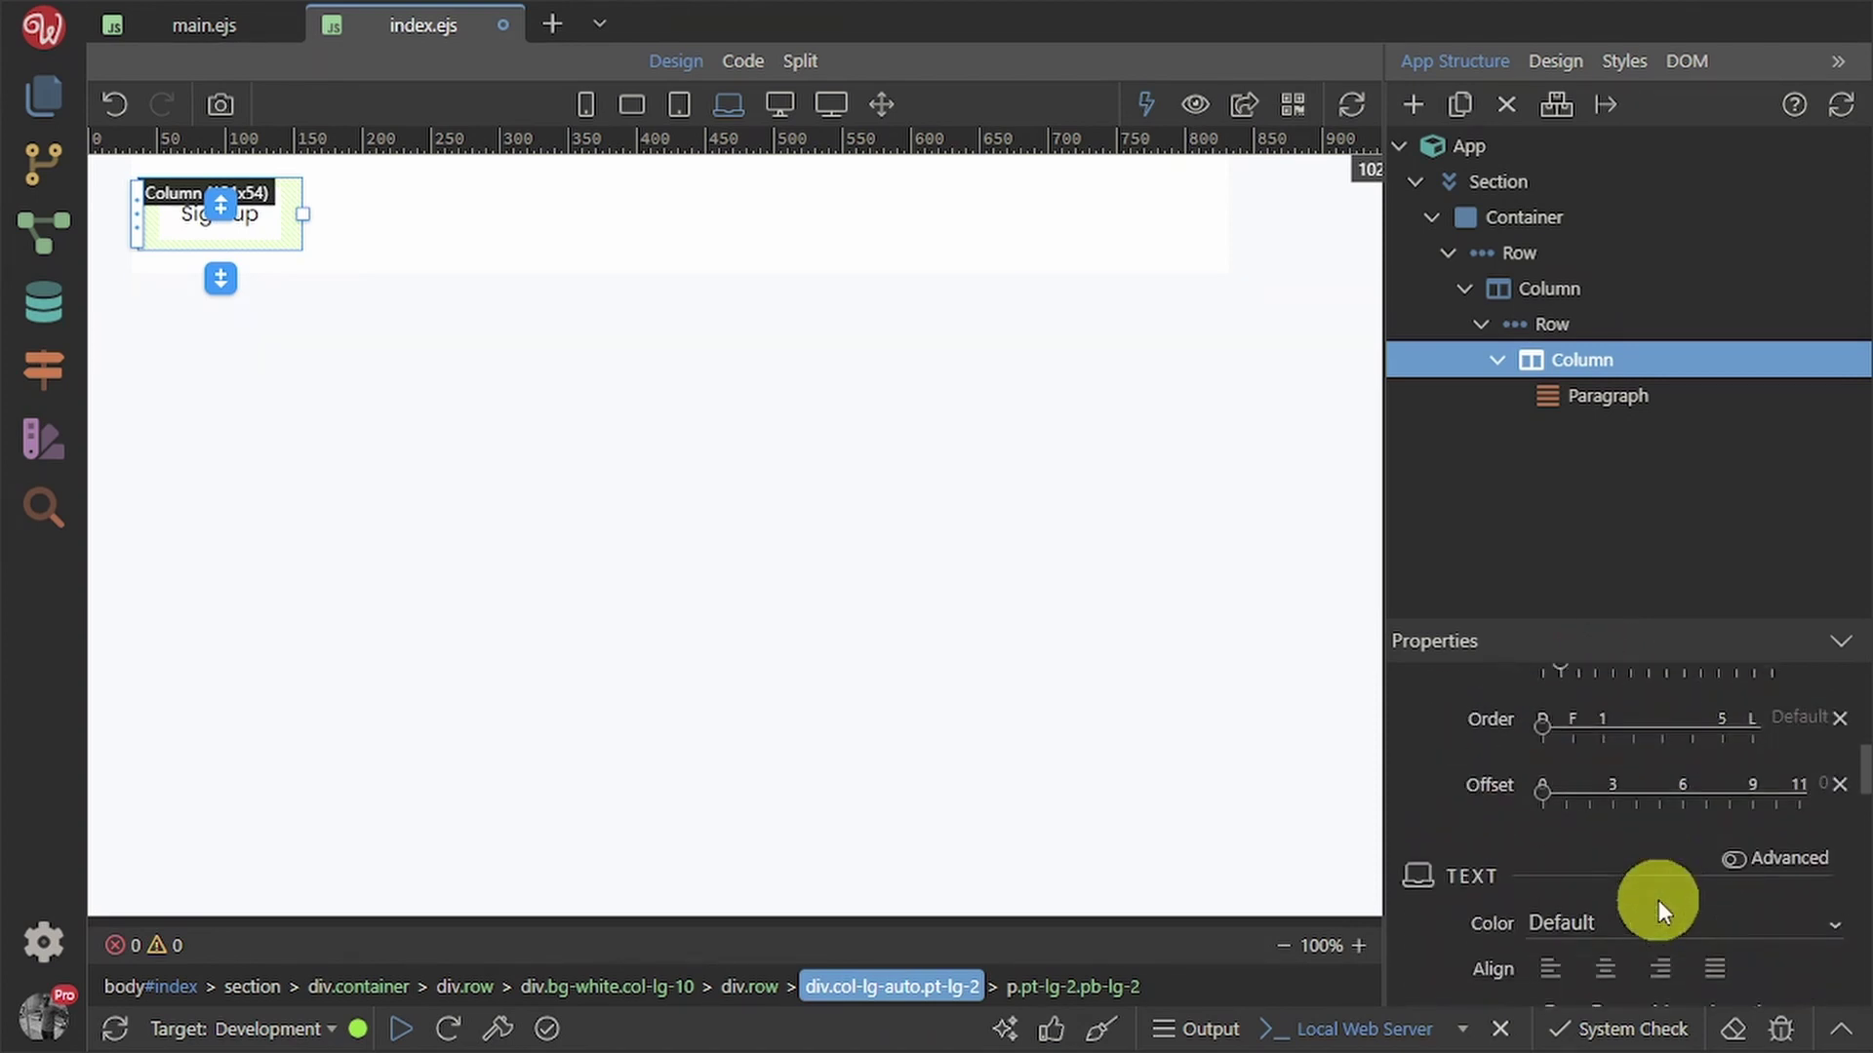
{"action": "scroll", "coordinate": [1658, 900], "scroll_direction": "up", "scroll_amount": 3}
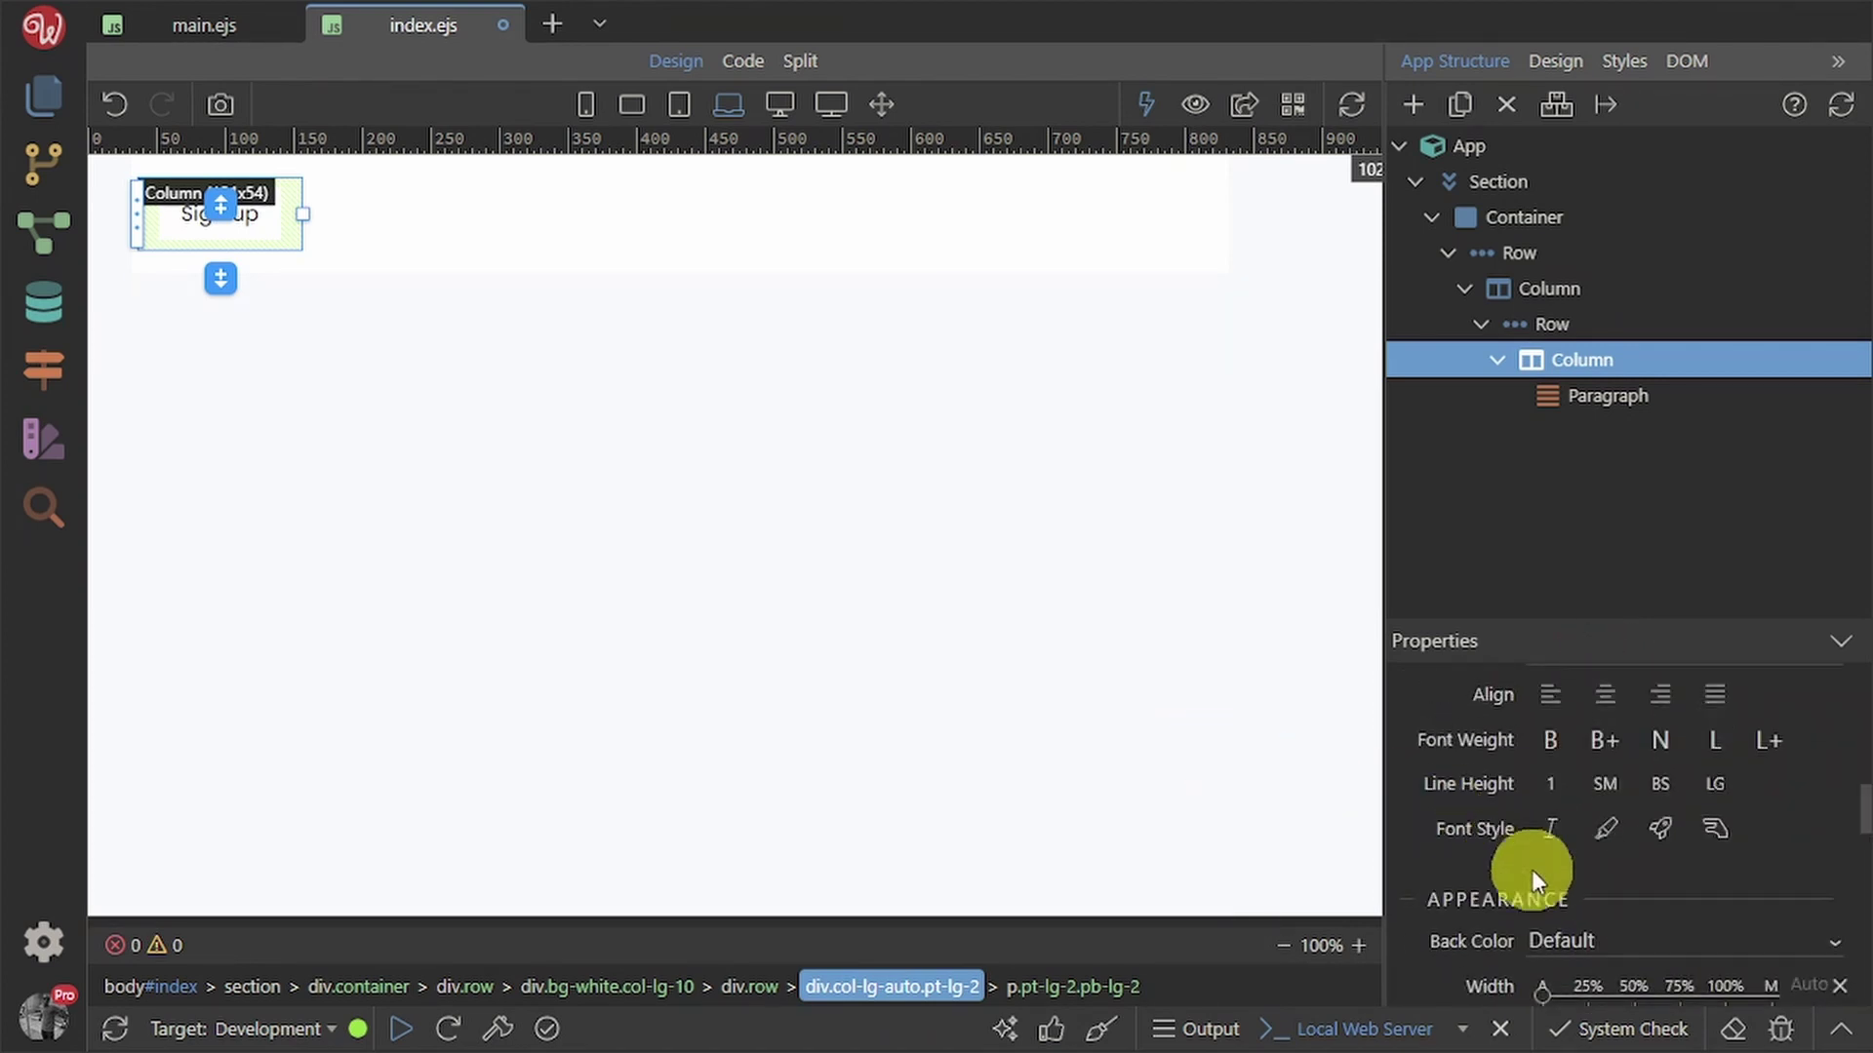
{"action": "scroll", "coordinate": [1719, 925], "scroll_direction": "down", "scroll_amount": 1}
{"action": "scroll", "coordinate": [1719, 925], "scroll_direction": "down", "scroll_amount": 1}
{"action": "left_click", "coordinate": [1666, 802]}
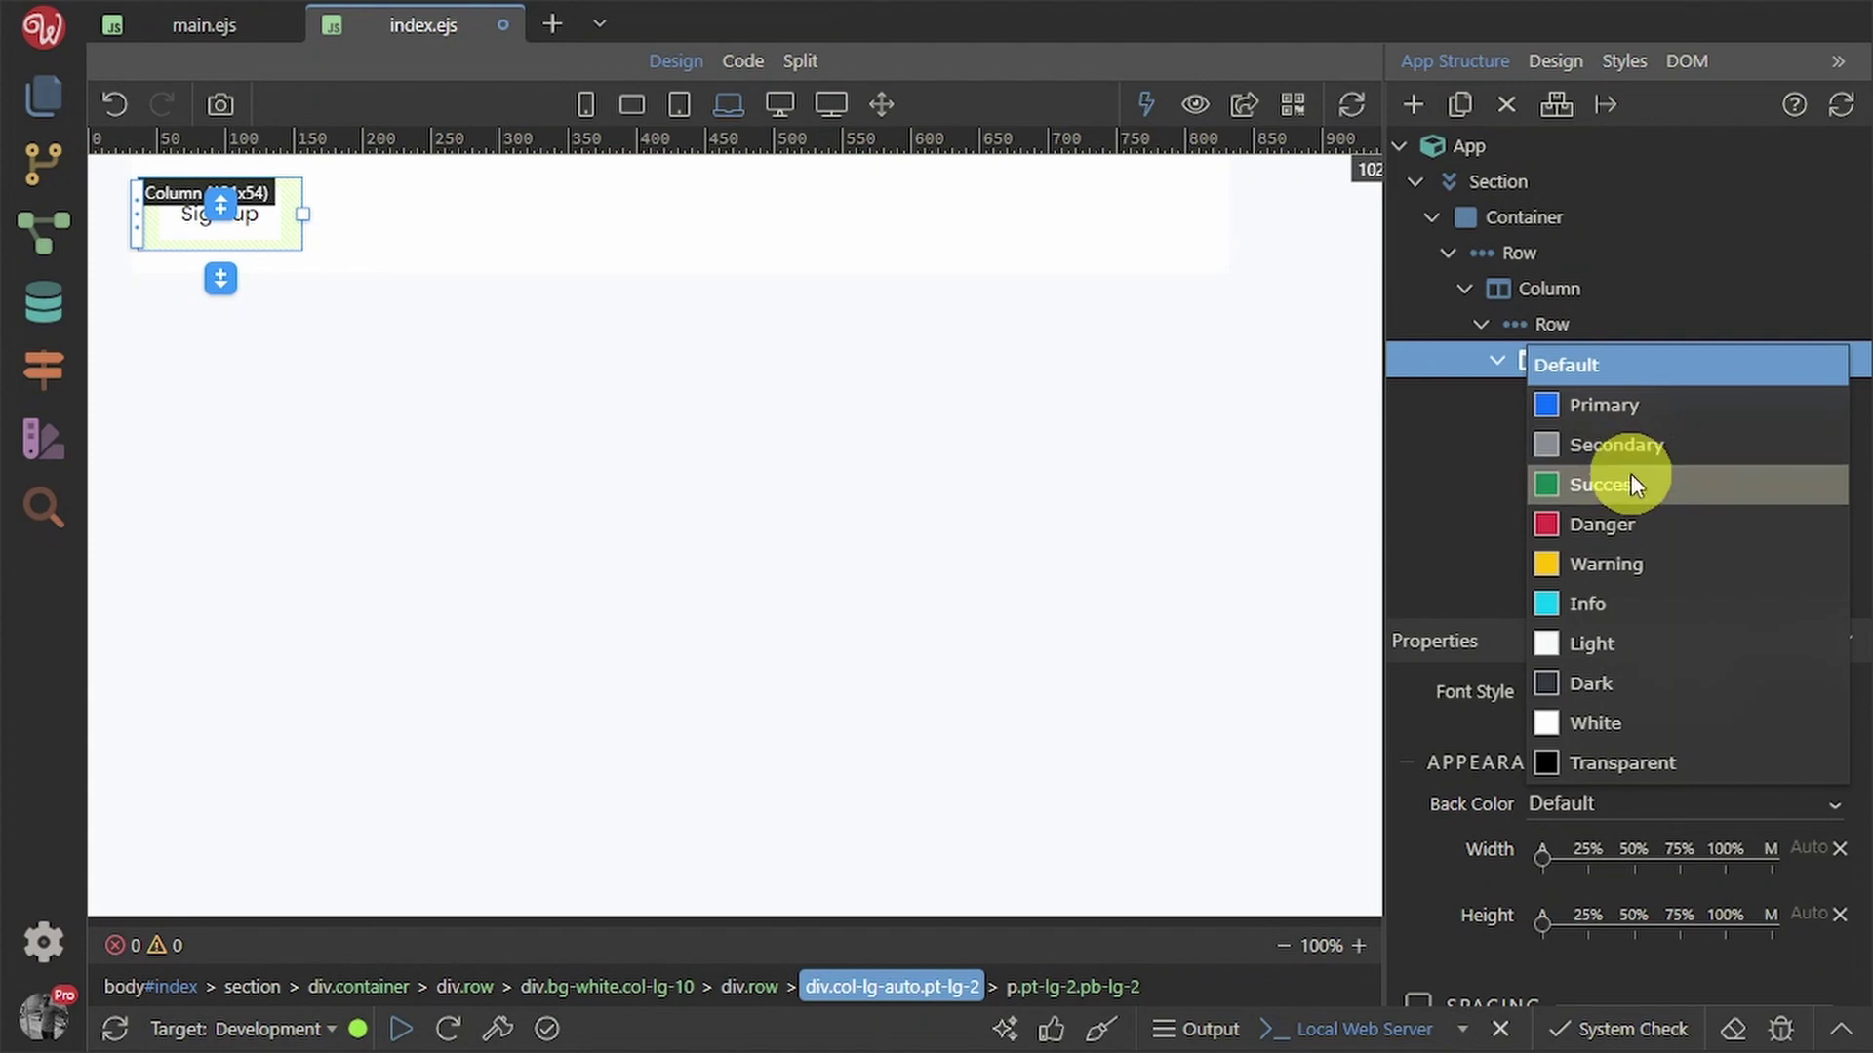
{"action": "left_click", "coordinate": [1629, 447]}
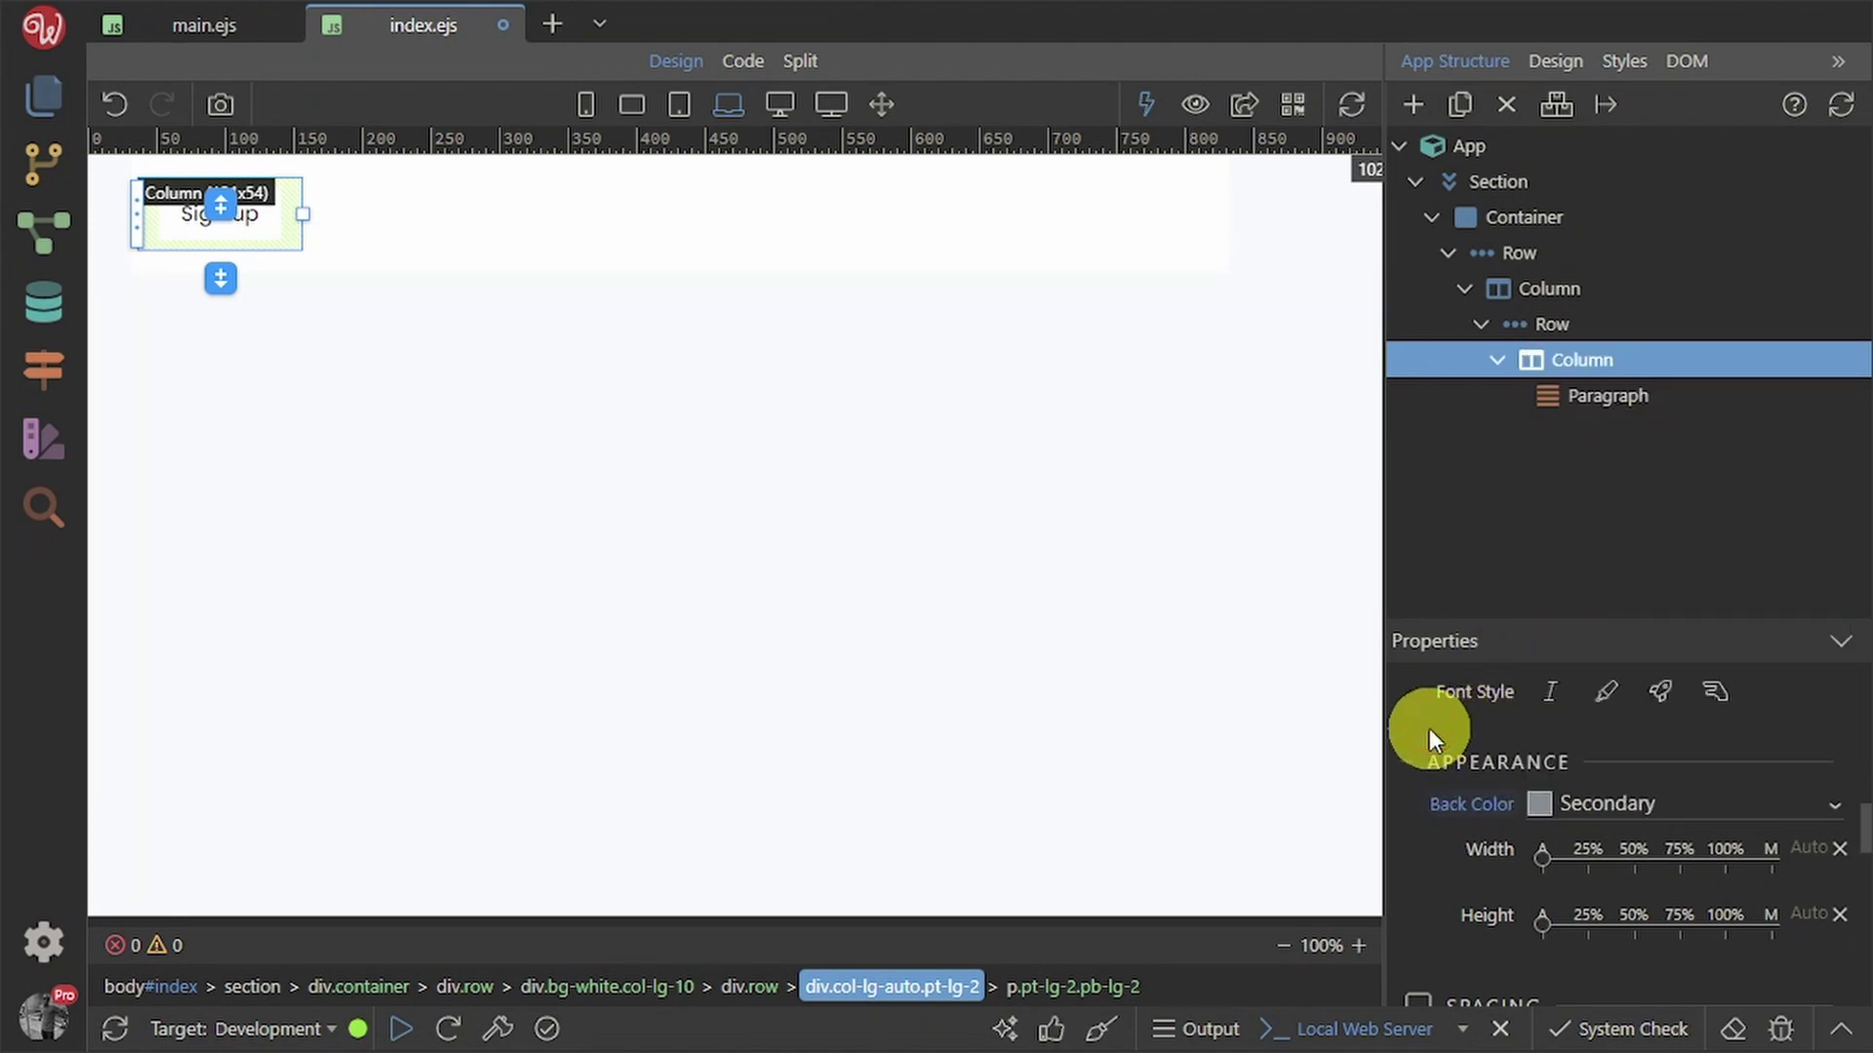
- Duplicate the "Sign up" paragraph inside the nested column and change the copy's text to "Log in"
{"action": "left_click", "coordinate": [731, 260]}
{"action": "left_click", "coordinate": [712, 478]}
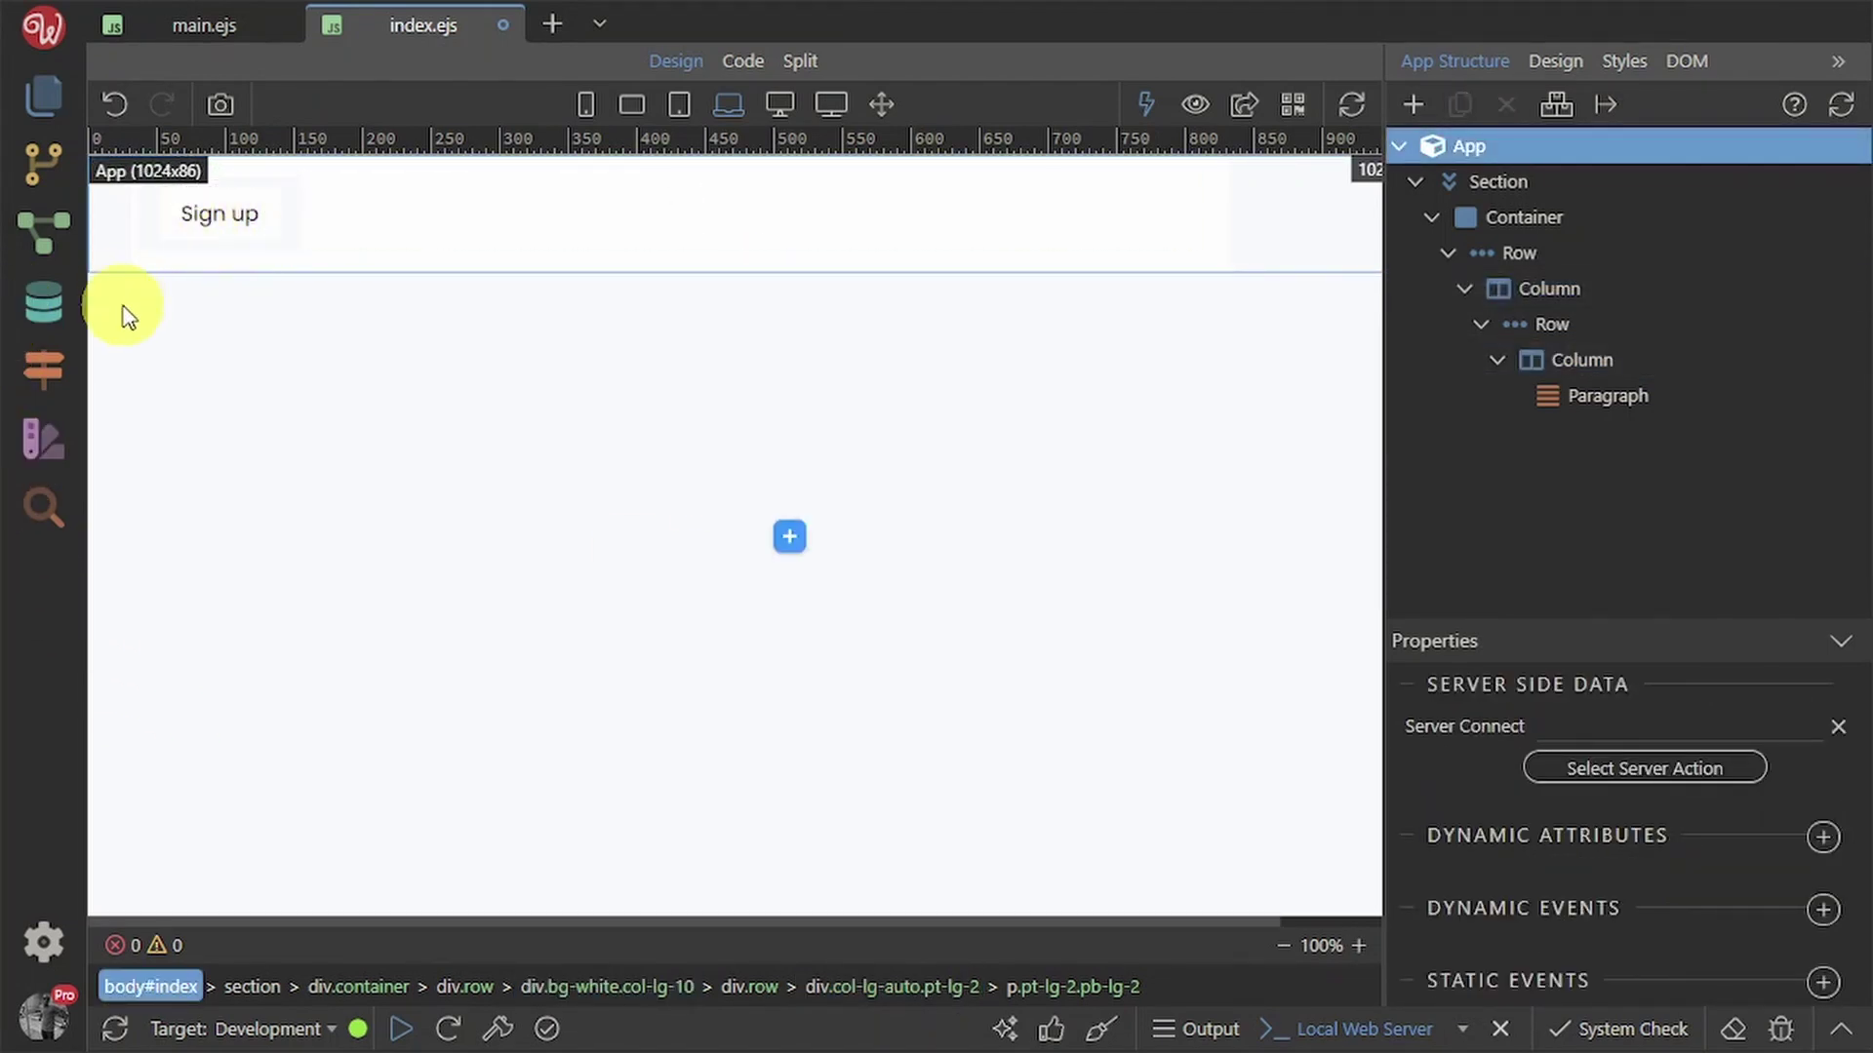
{"action": "left_click", "coordinate": [205, 220]}
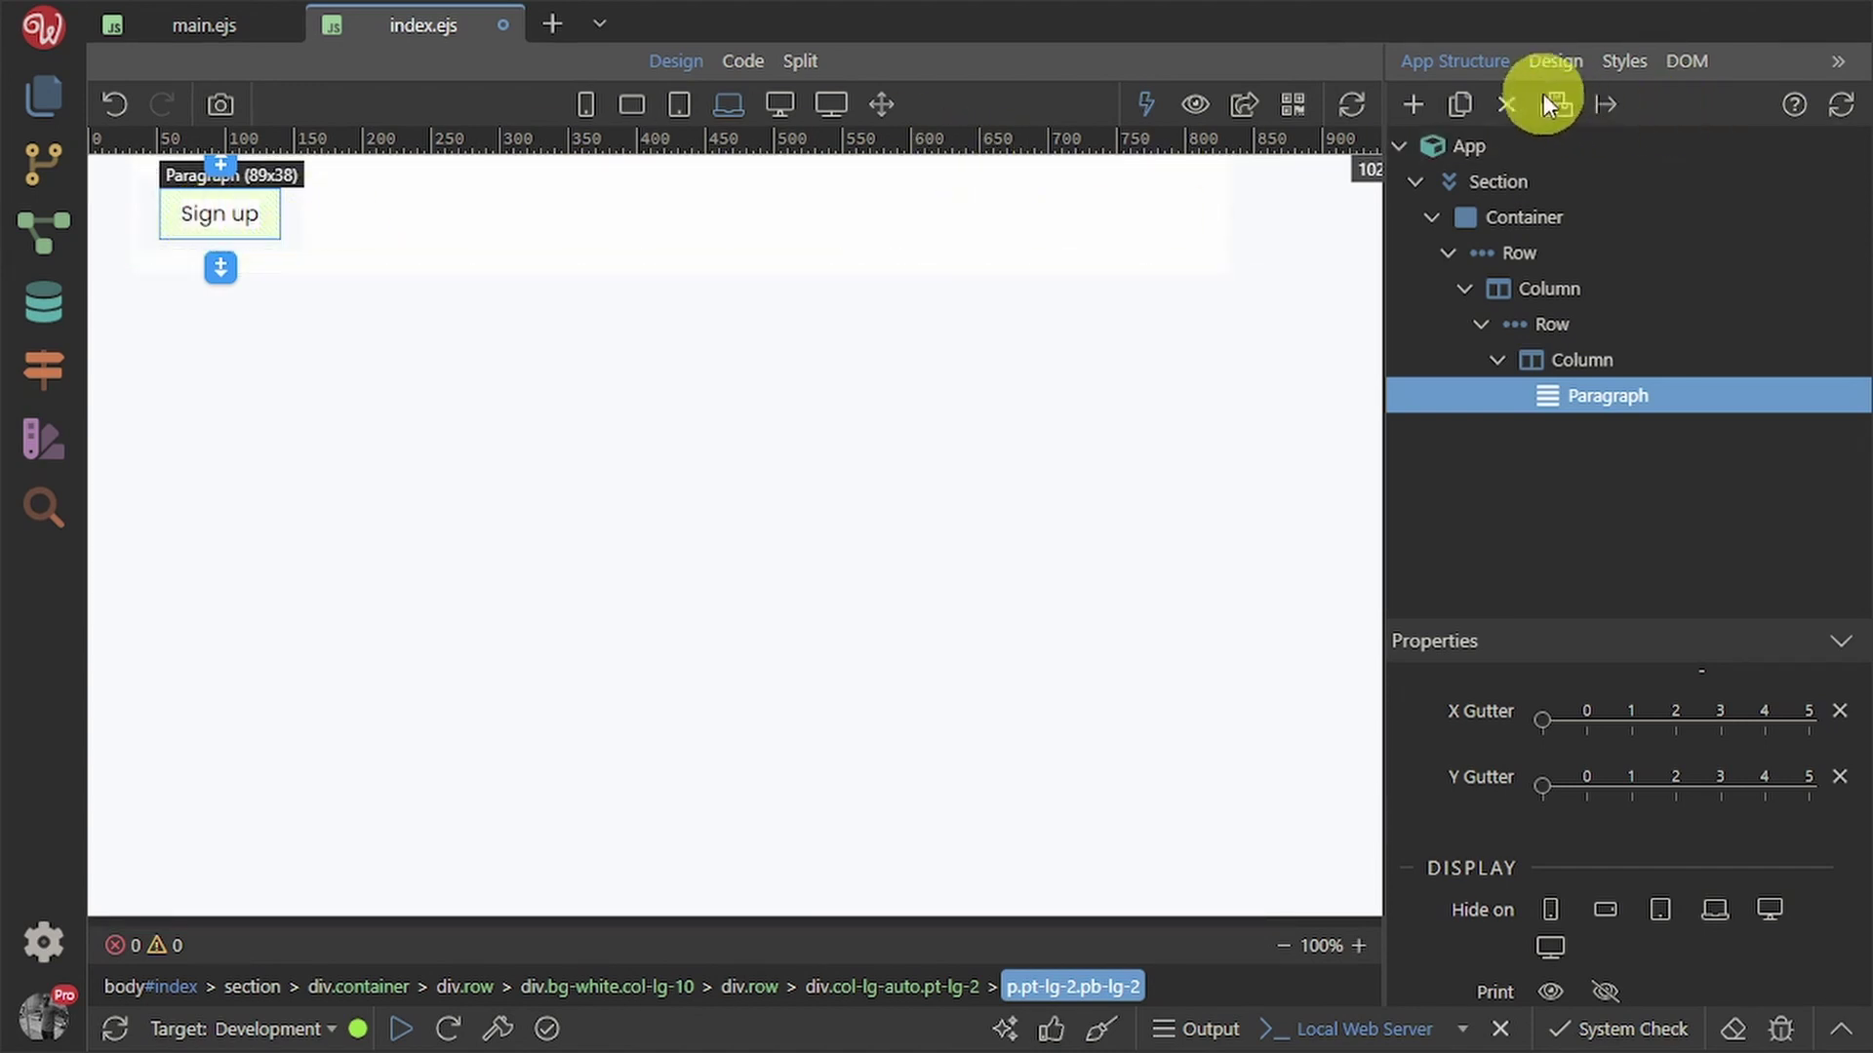
{"action": "left_click", "coordinate": [1460, 106]}
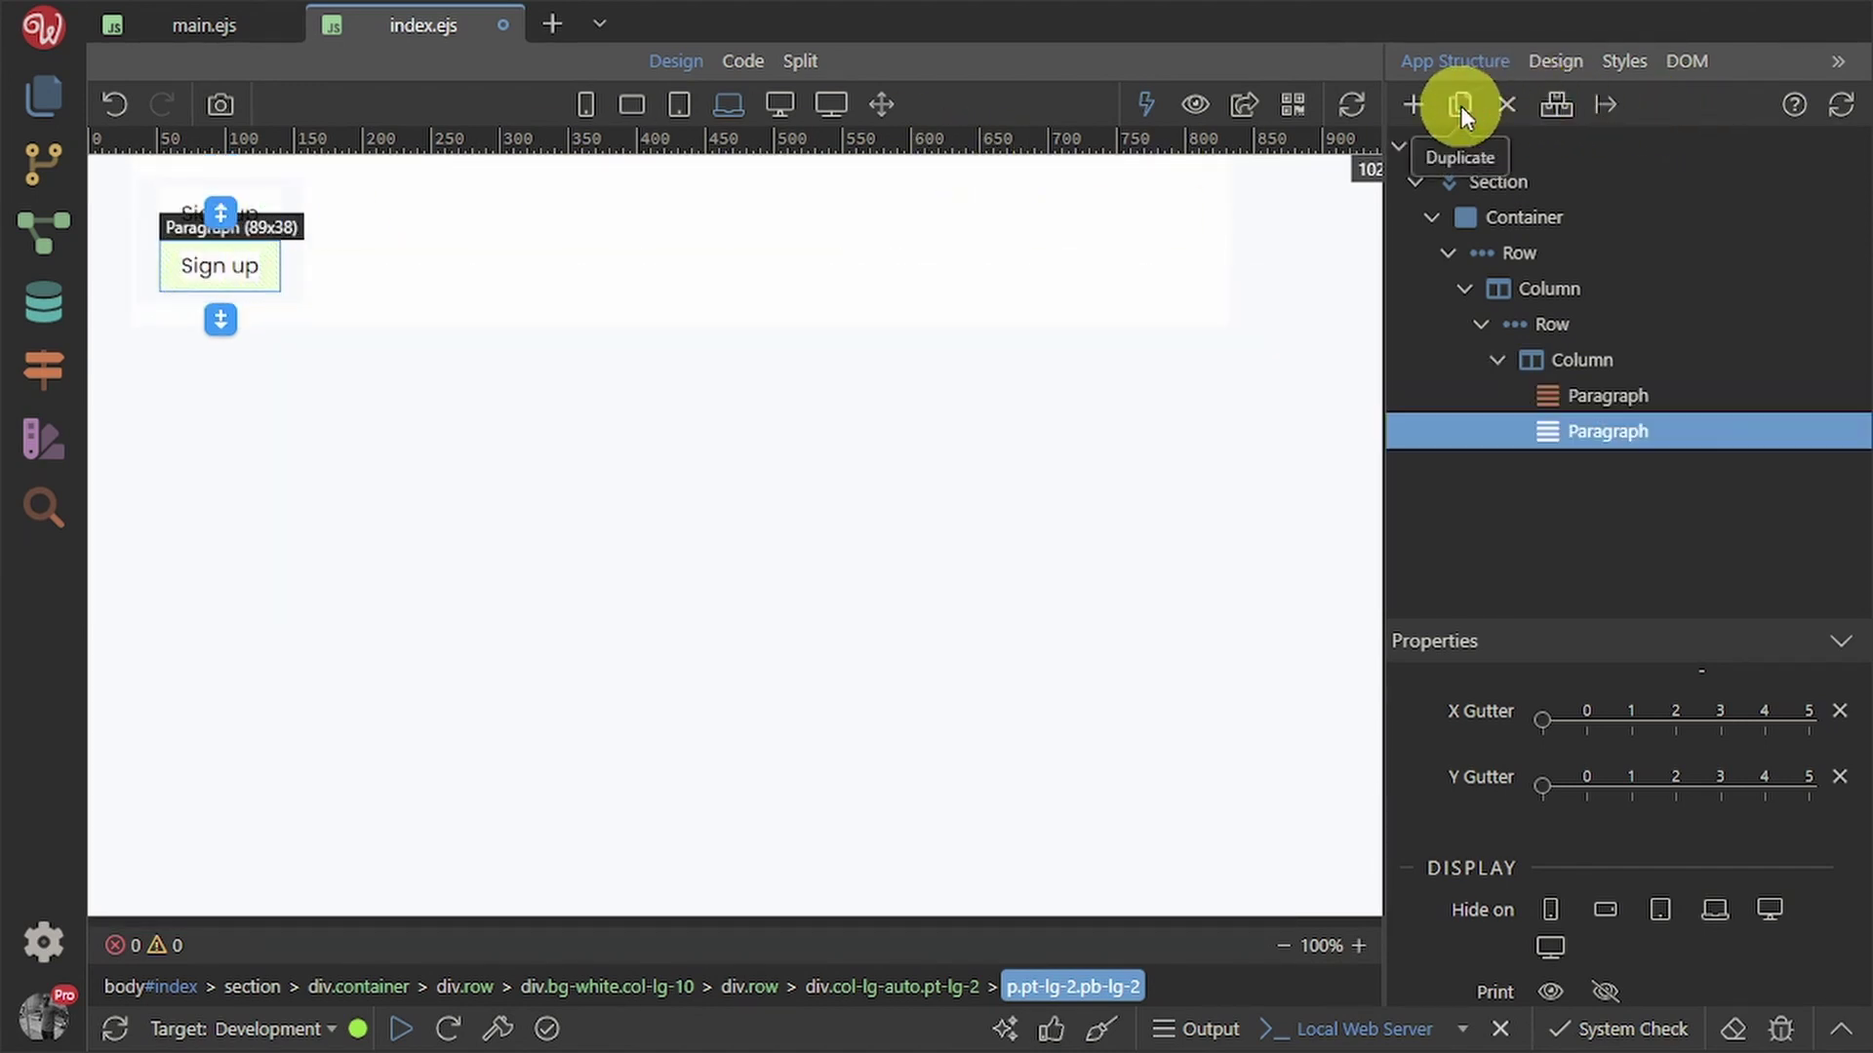
{"action": "double_click", "coordinate": [242, 270]}
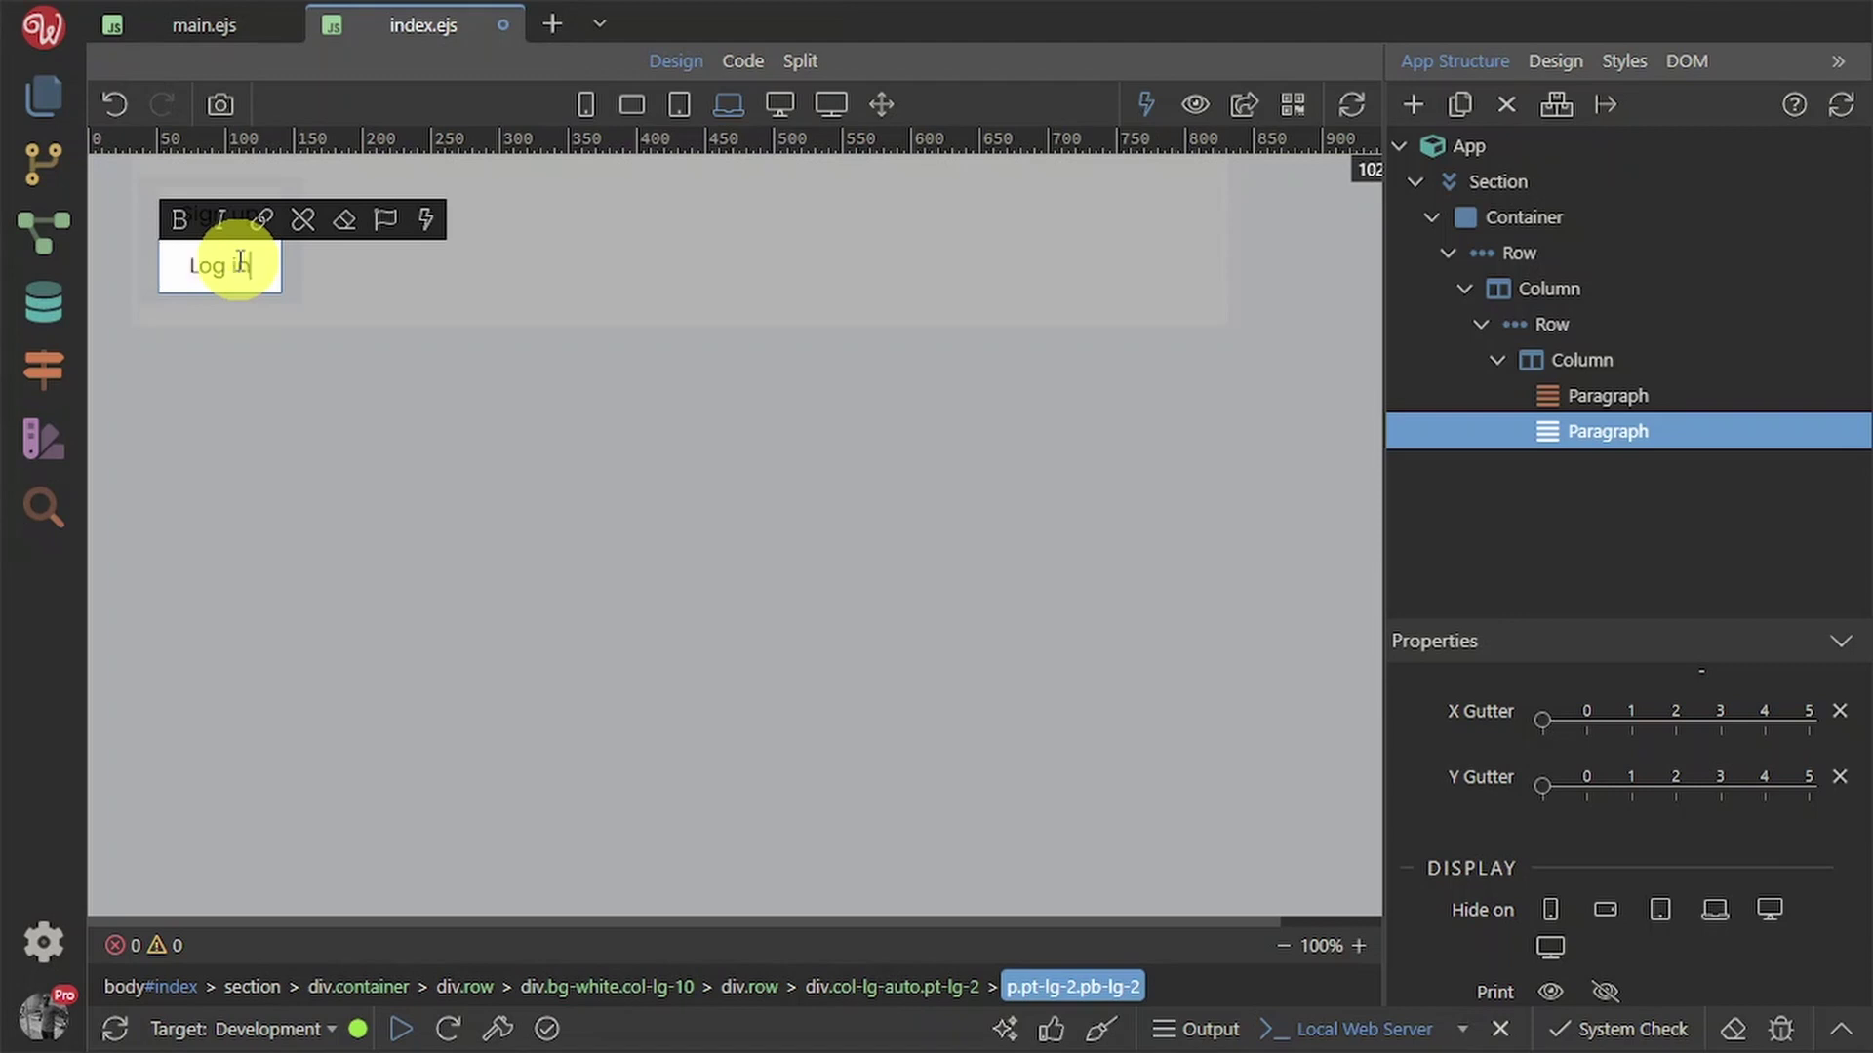
{"action": "left_click", "coordinate": [553, 320]}
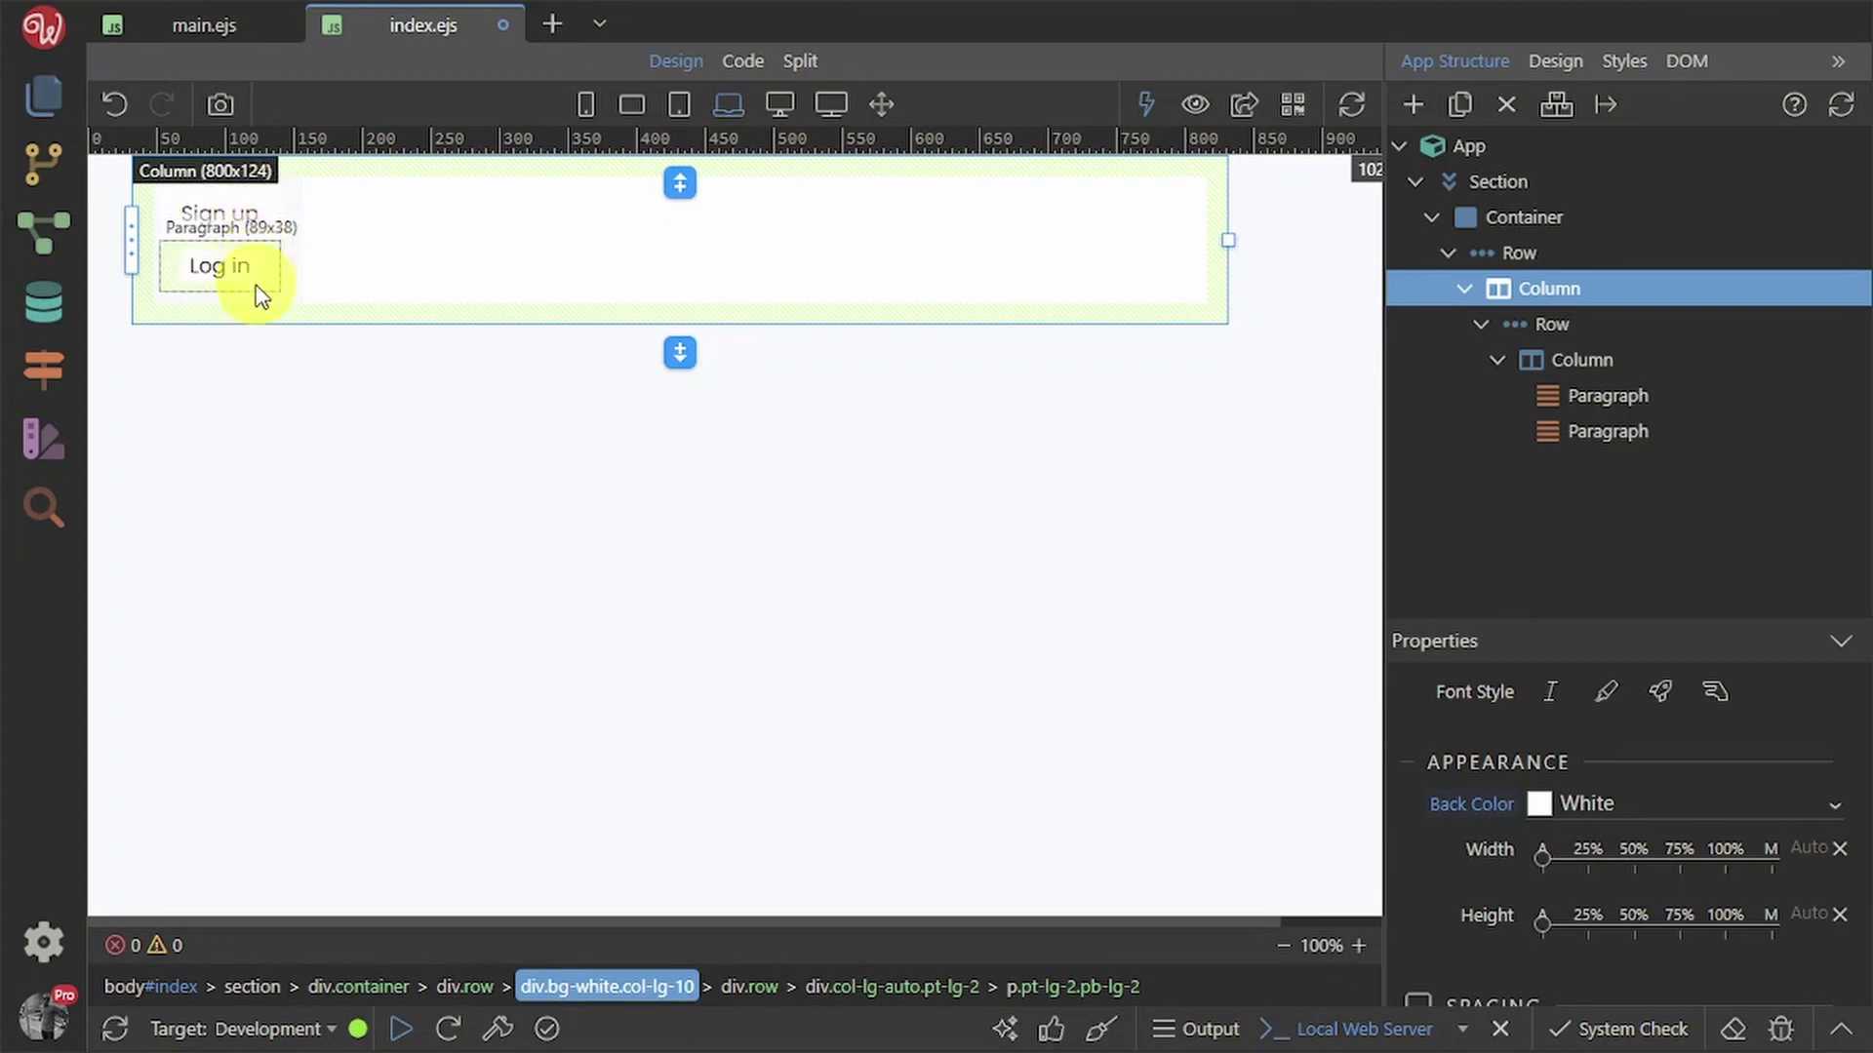
- Make the nested column around the "Sign up" and "Log in" paragraphs a flex container
{"action": "left_click", "coordinate": [1579, 364]}
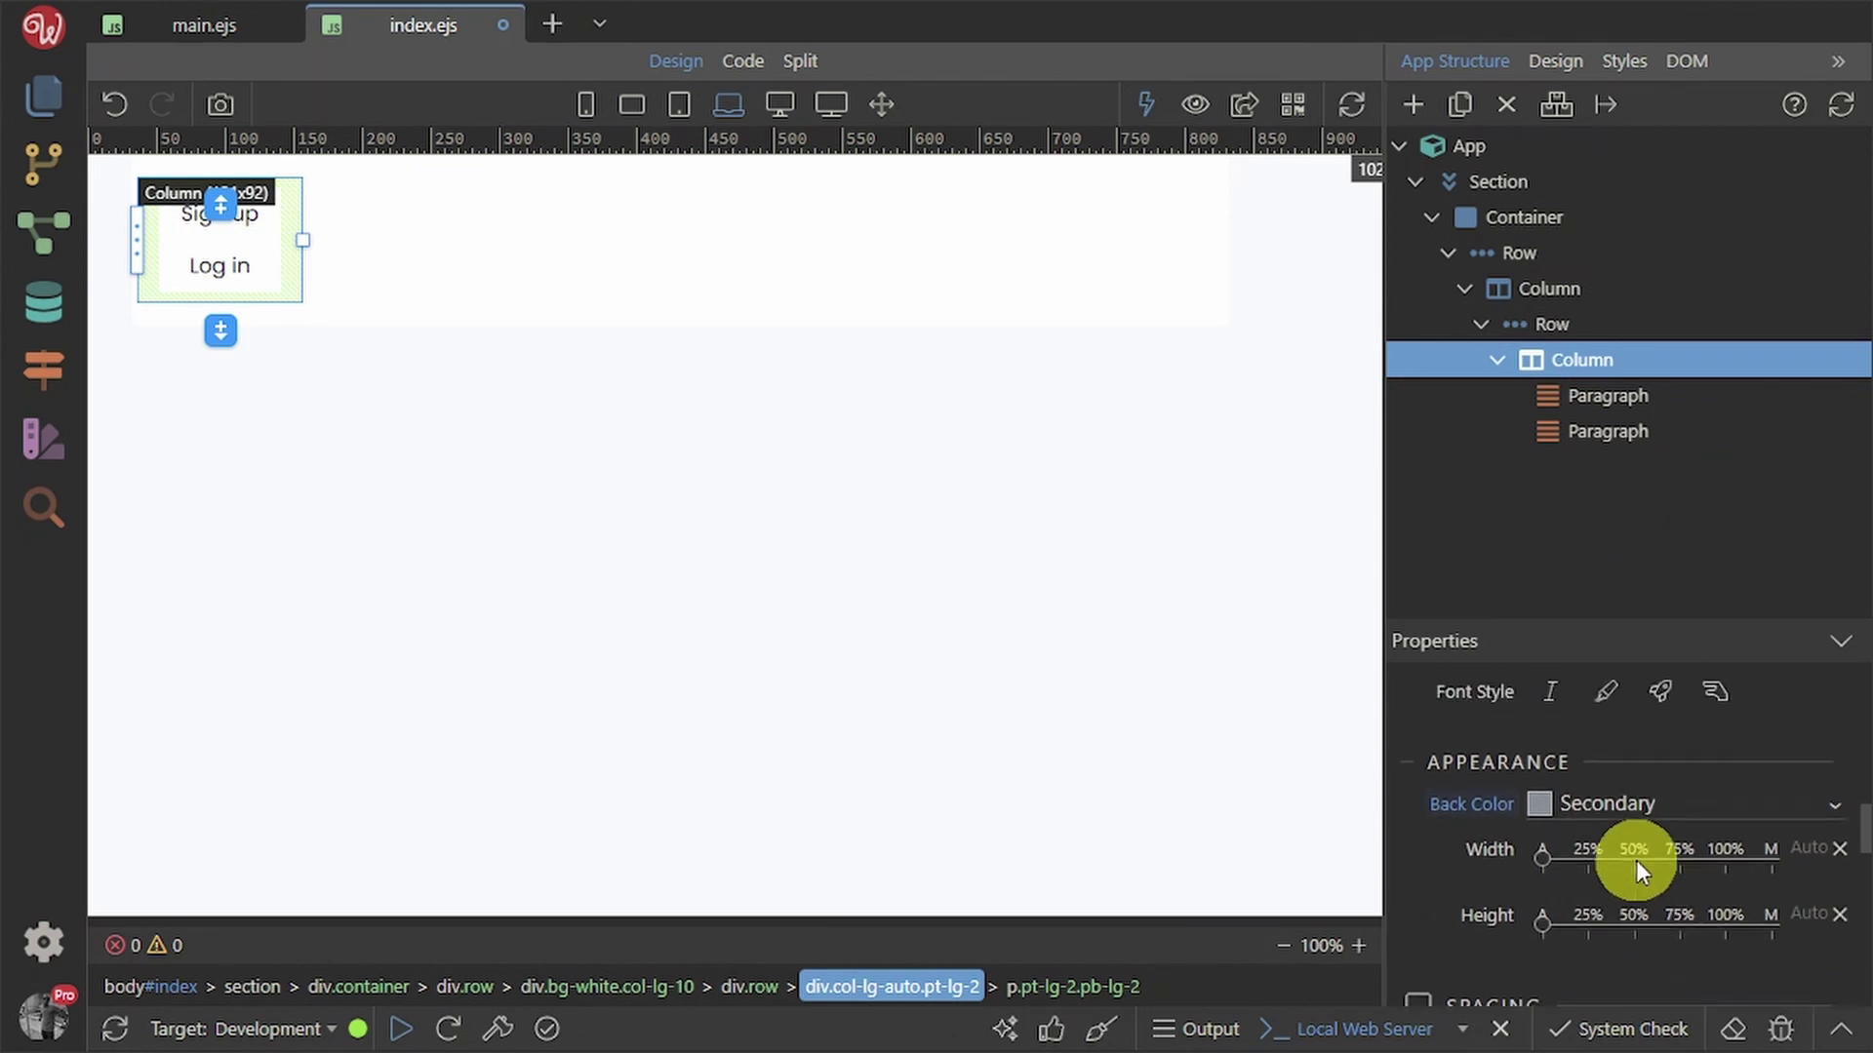
{"action": "scroll", "coordinate": [1636, 860], "scroll_direction": "up", "scroll_amount": 10}
{"action": "scroll", "coordinate": [1734, 907], "scroll_direction": "down", "scroll_amount": 3}
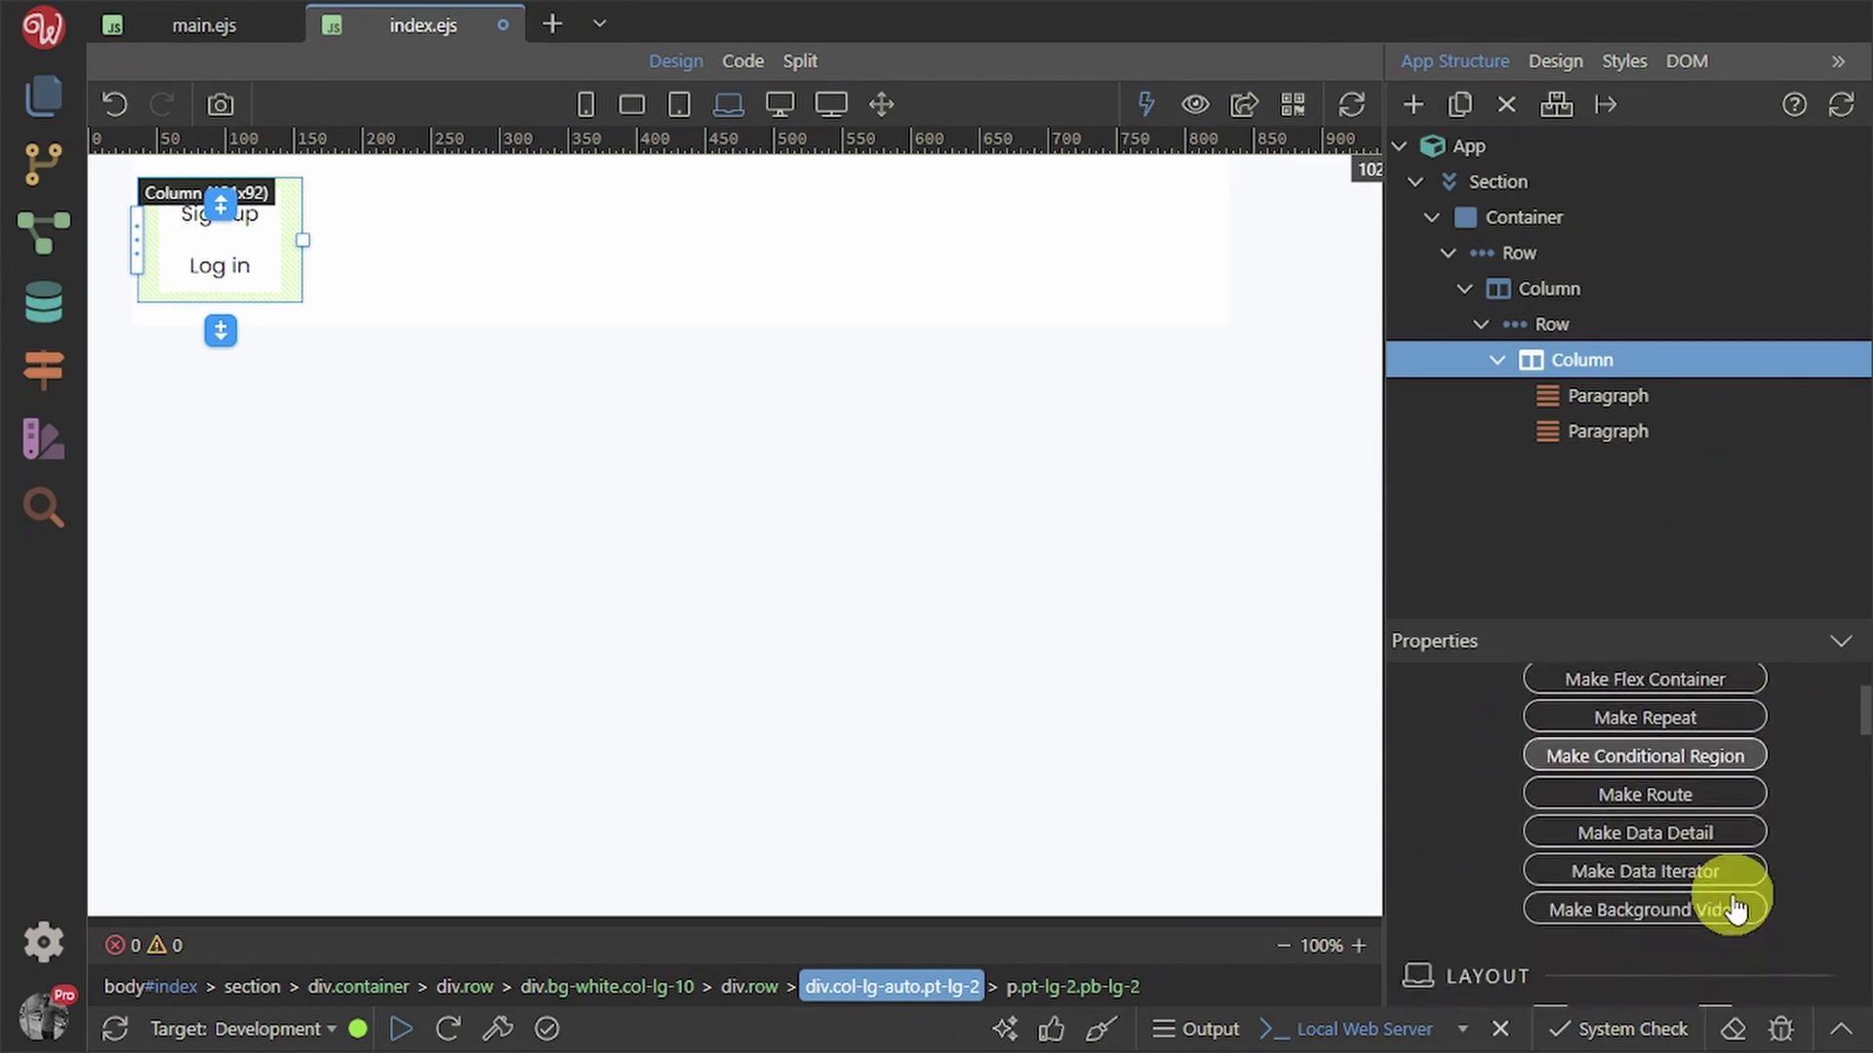
{"action": "scroll", "coordinate": [1646, 841], "scroll_direction": "up", "scroll_amount": 3}
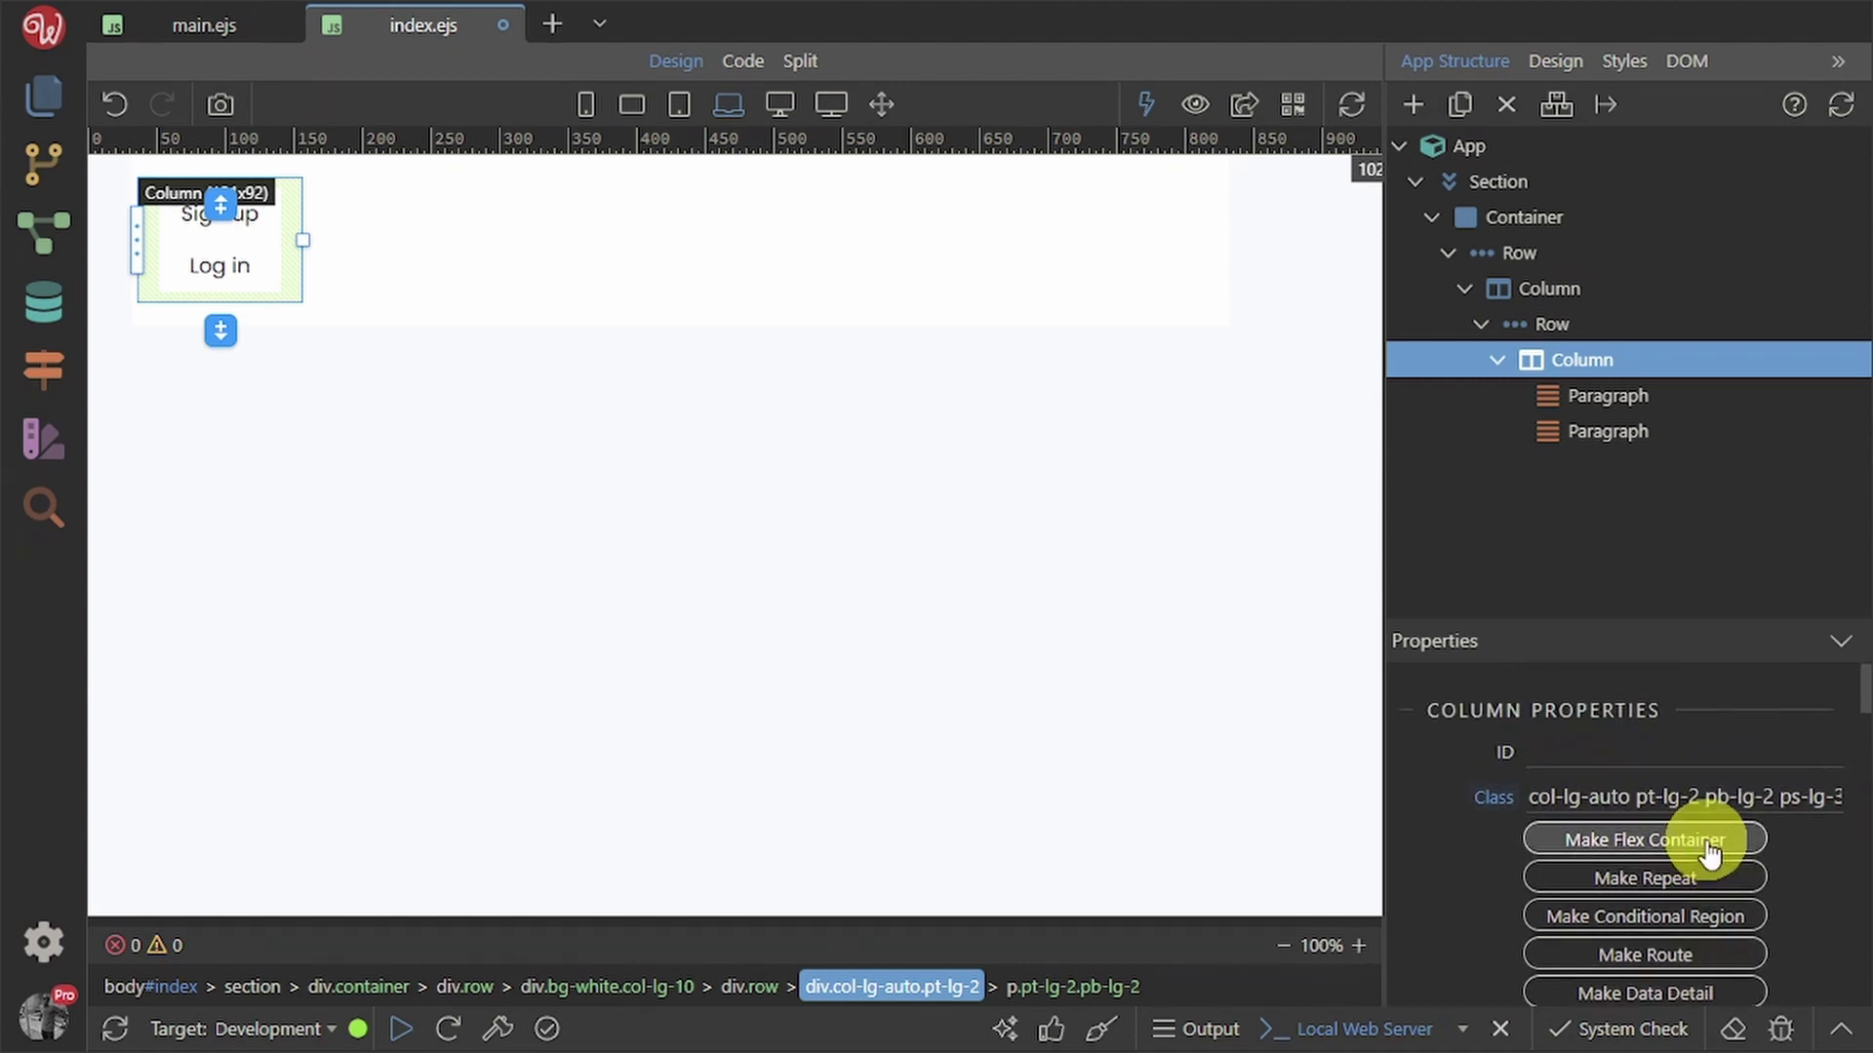
{"action": "left_click", "coordinate": [1709, 851]}
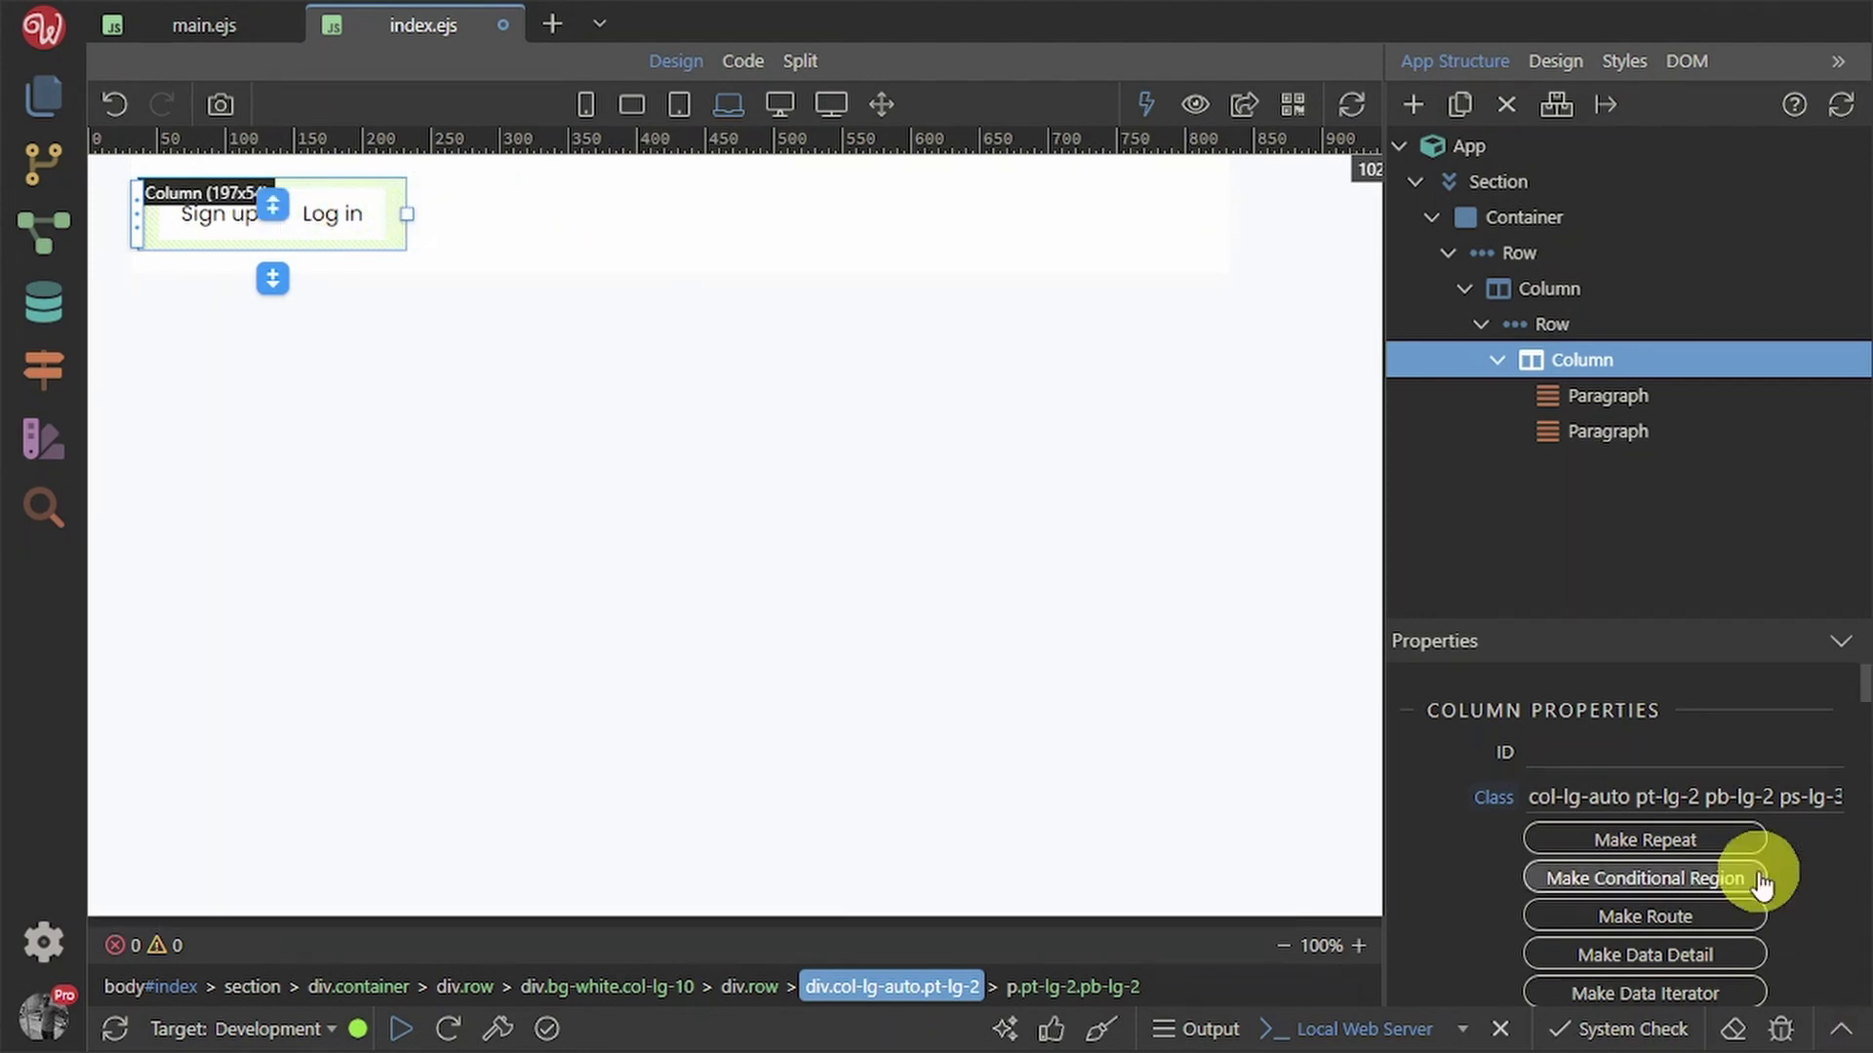
- Try the vertical flex direction on the nested column and return its paragraphs to a horizontal layout
{"action": "scroll", "coordinate": [1756, 872], "scroll_direction": "down", "scroll_amount": 2}
{"action": "scroll", "coordinate": [1717, 878], "scroll_direction": "down", "scroll_amount": 2}
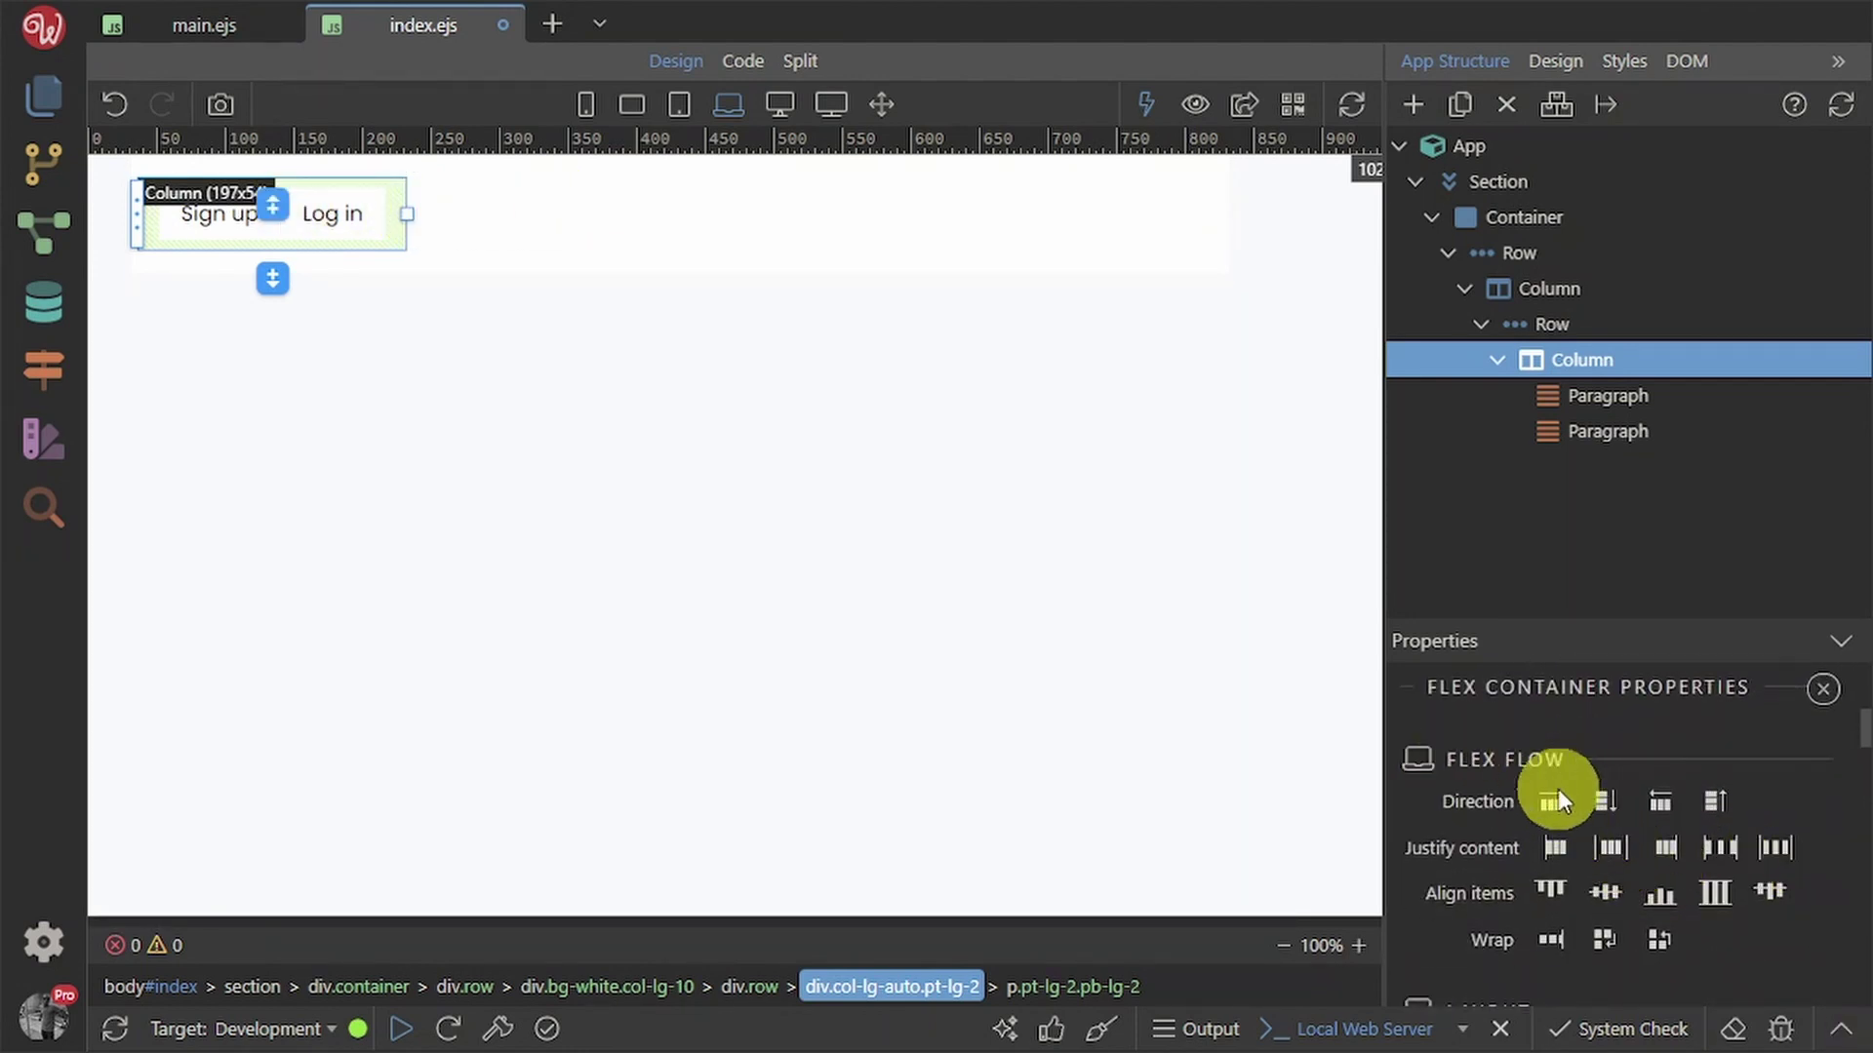
{"action": "left_click", "coordinate": [1606, 802]}
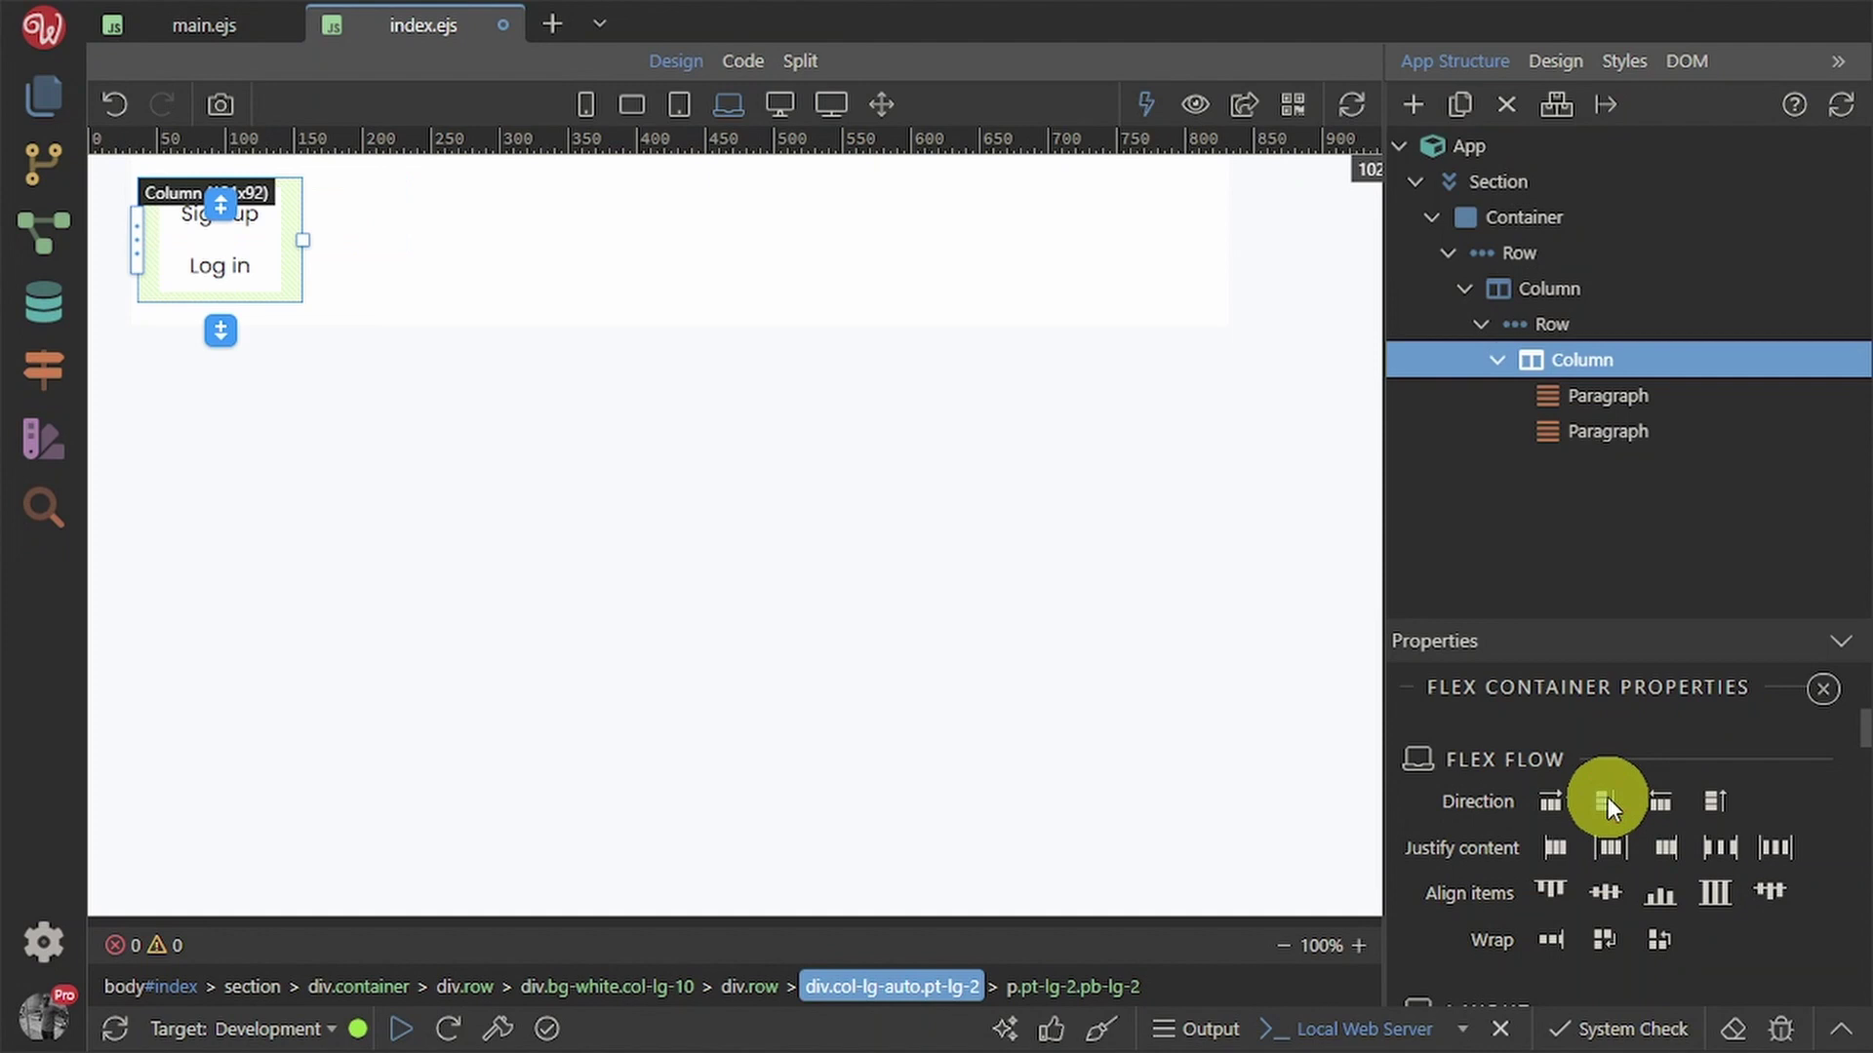
{"action": "left_click", "coordinate": [1550, 802]}
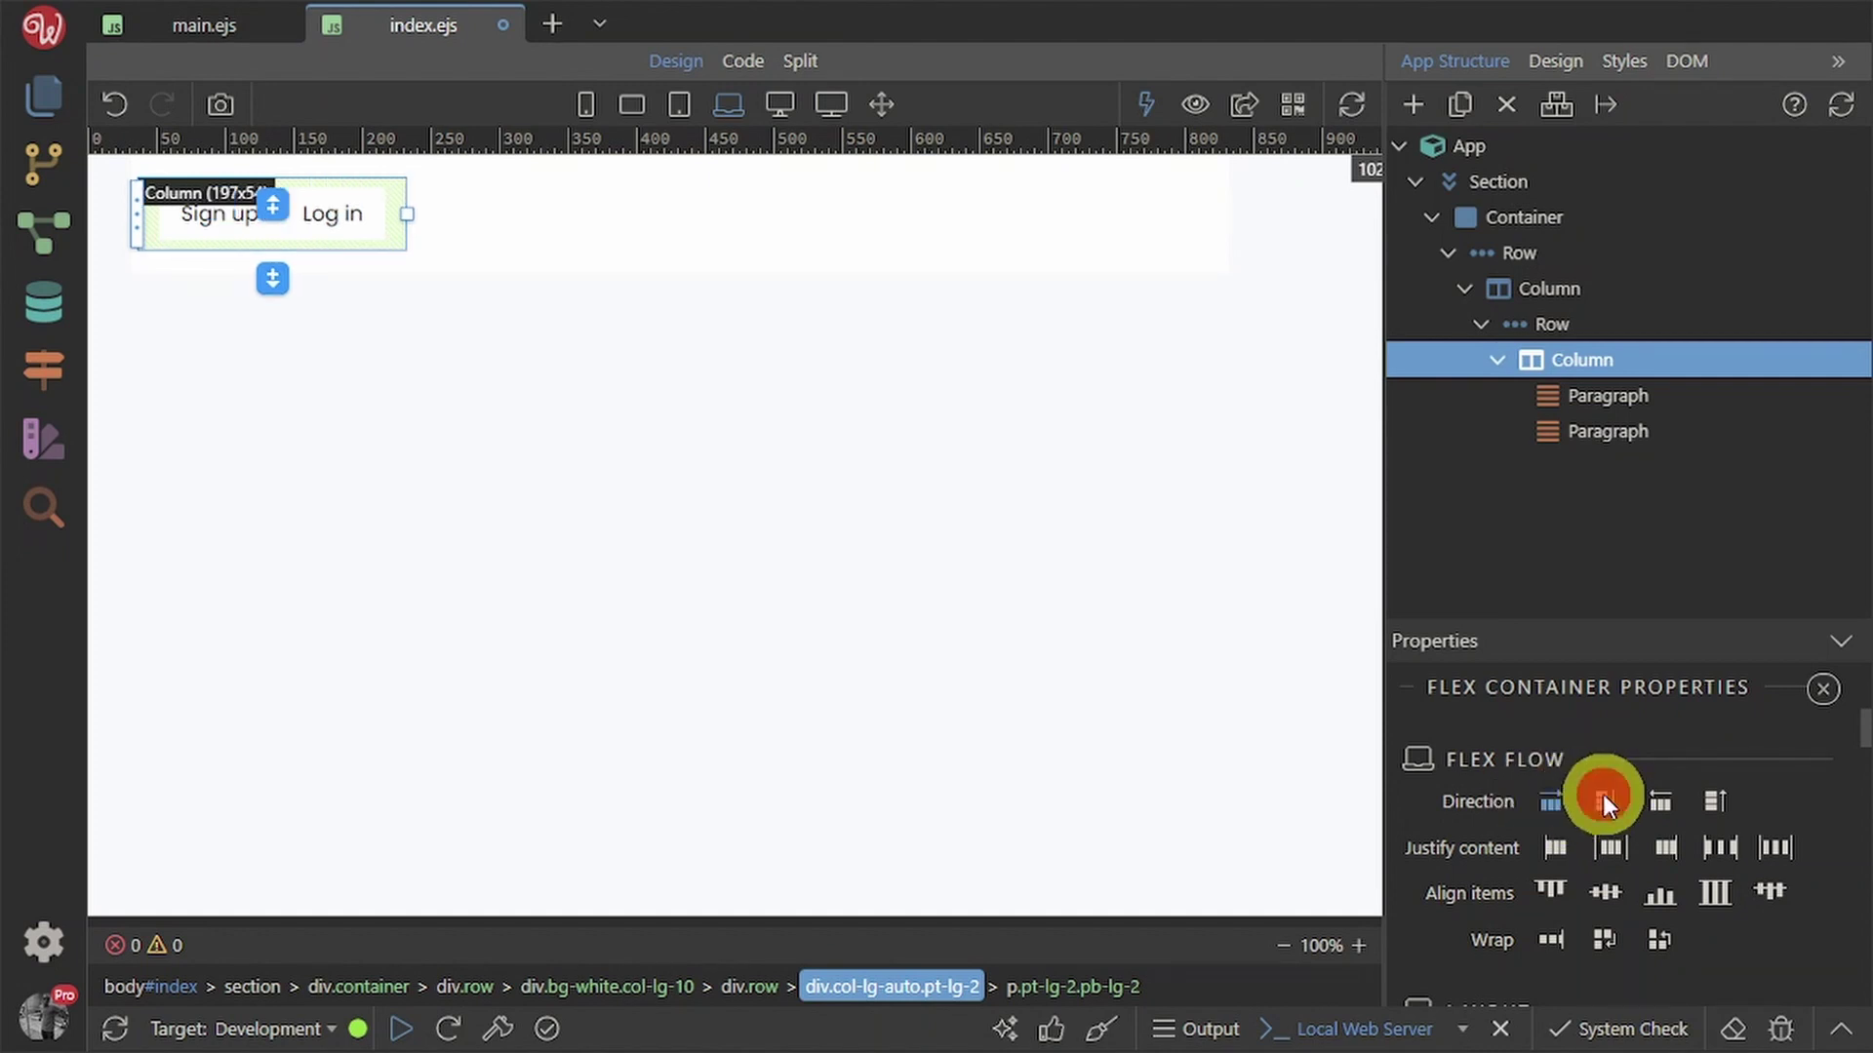
{"action": "left_click", "coordinate": [1601, 798]}
{"action": "left_click", "coordinate": [1559, 800]}
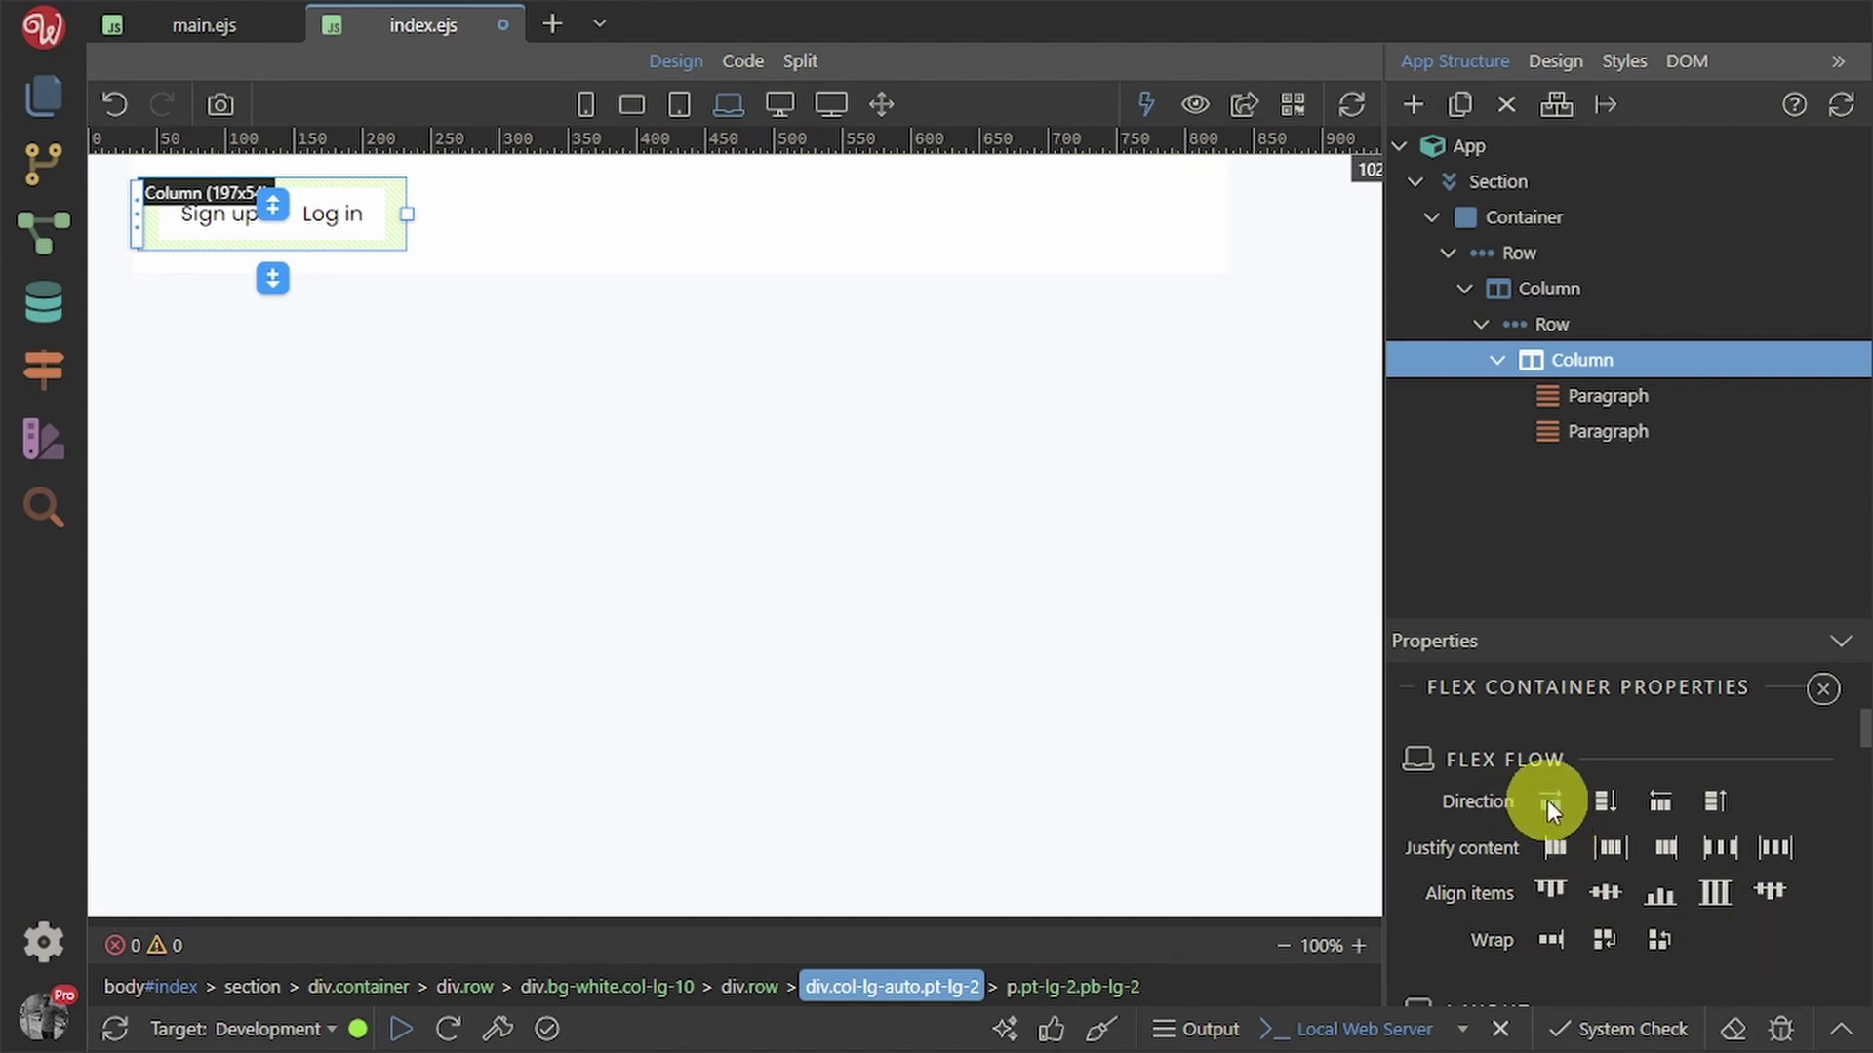
{"action": "left_click", "coordinate": [1549, 801]}
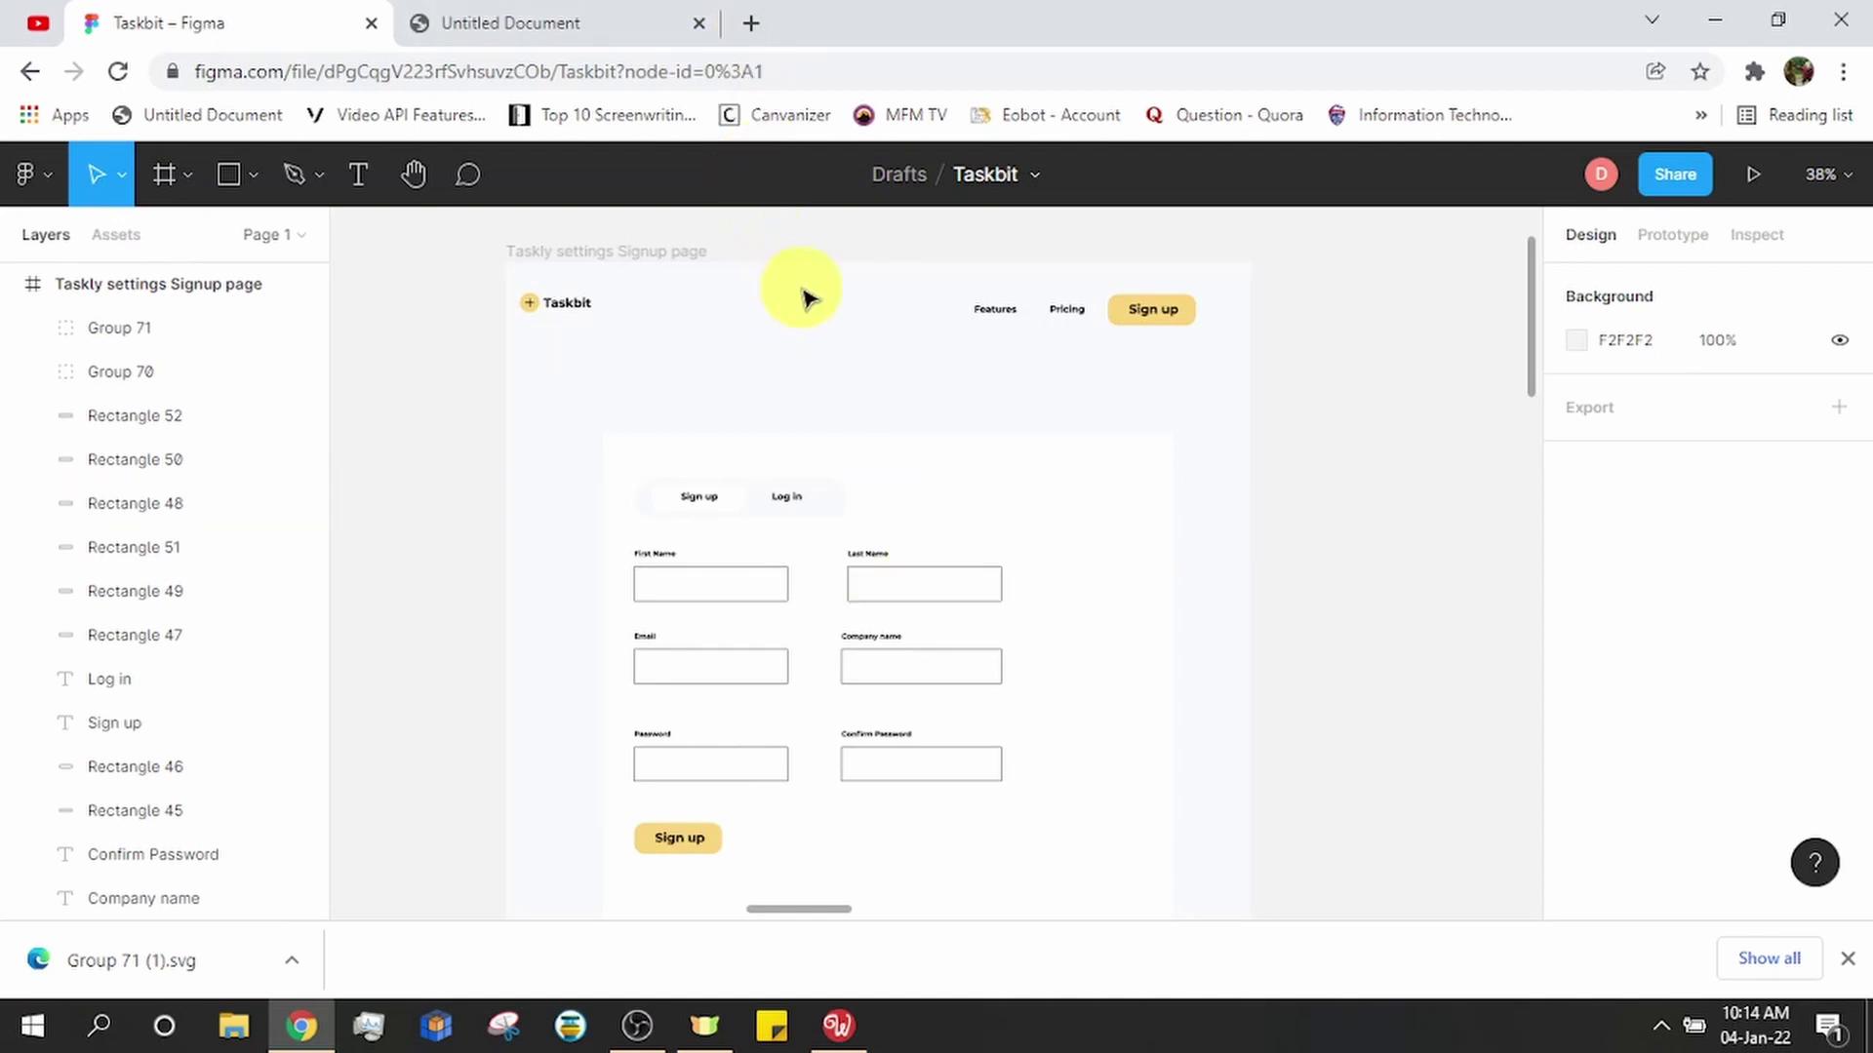
- In a new Chrome tab, search for "bootstrap", open getbootstrap.com and dismiss the downloads bar
{"action": "left_click", "coordinate": [747, 17]}
{"action": "left_click", "coordinate": [777, 75]}
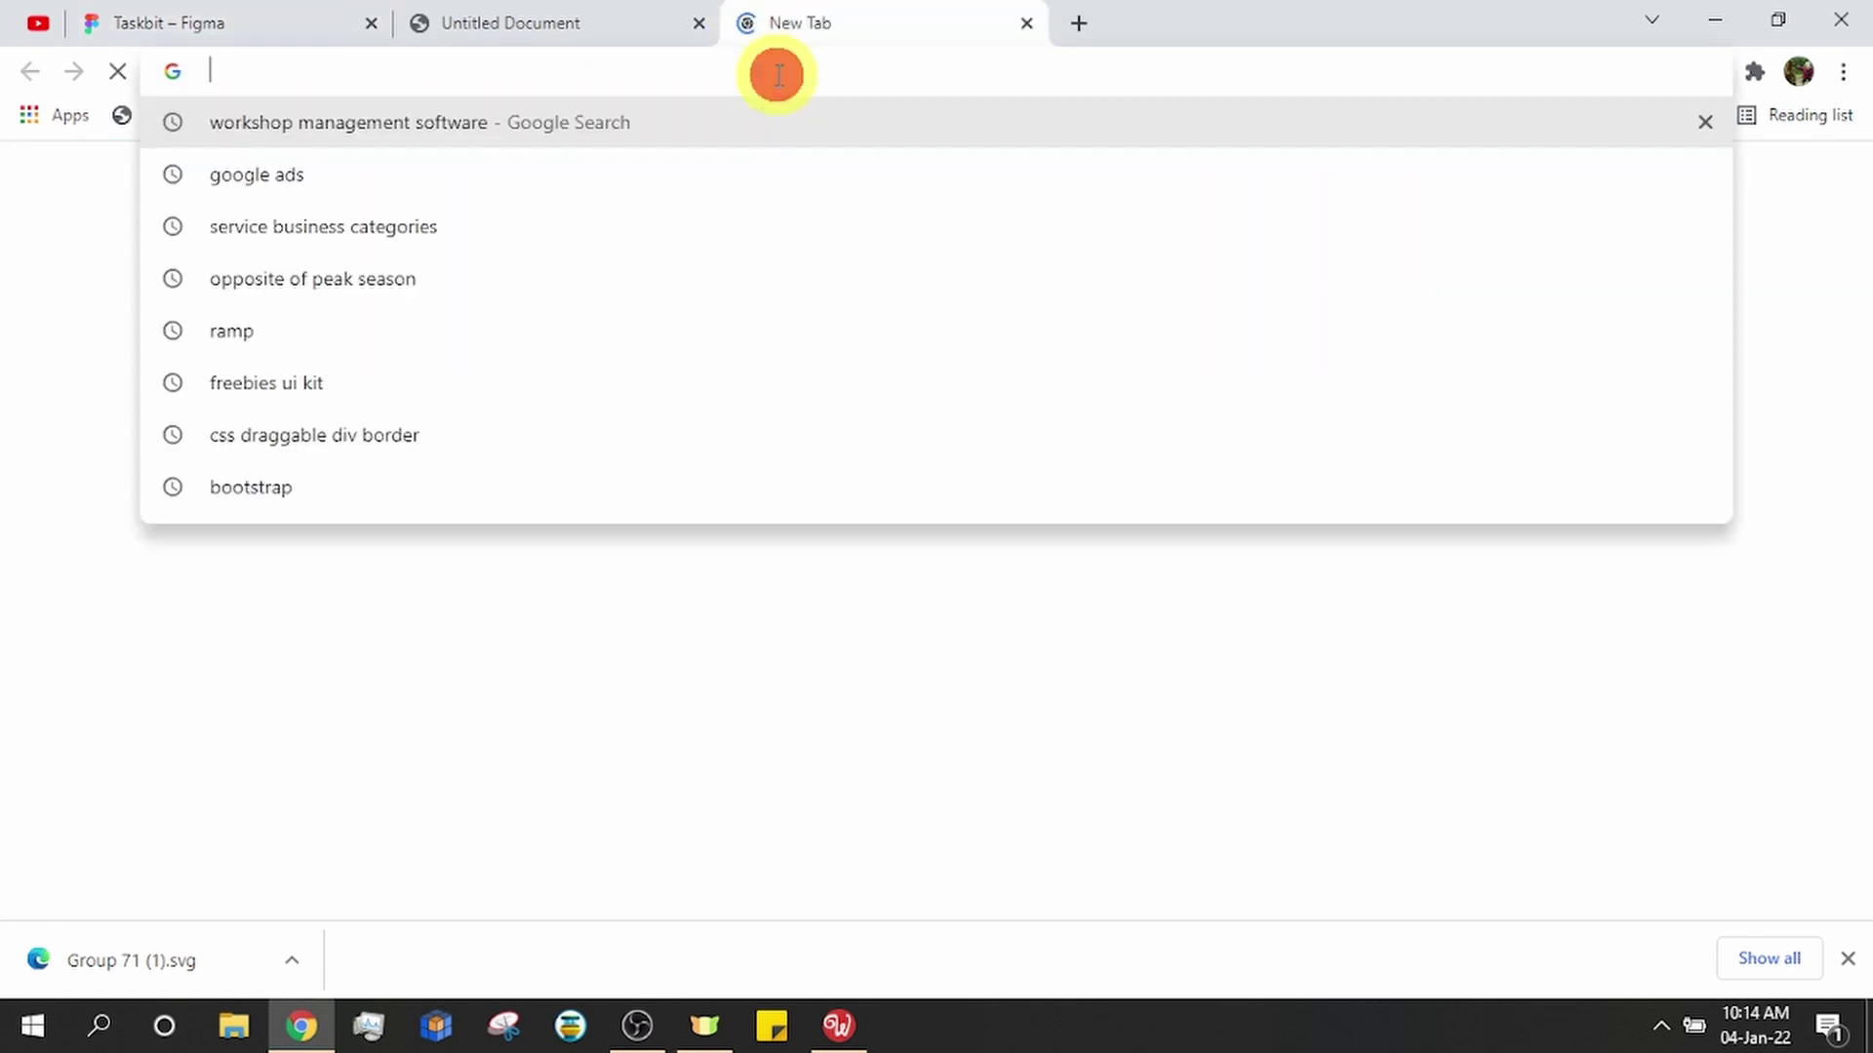
{"action": "type", "text": "bo"}
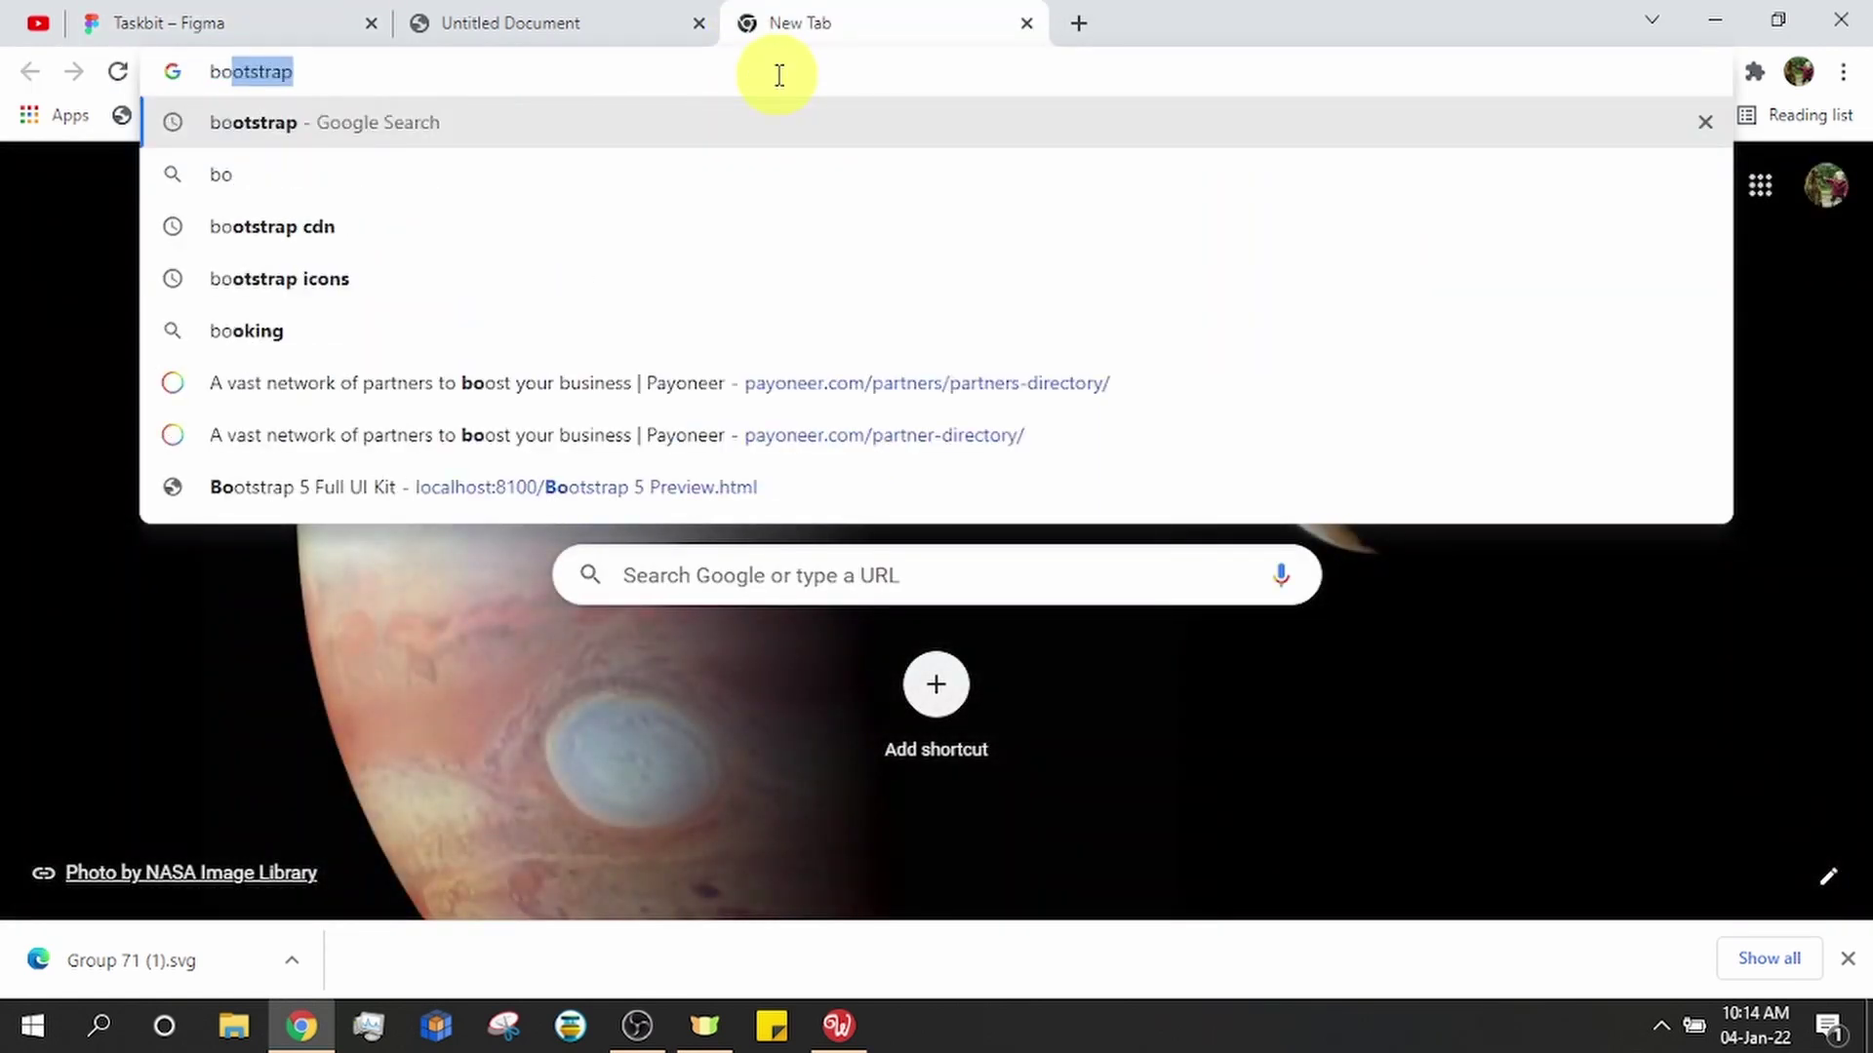
{"action": "type", "text": "otstrap"}
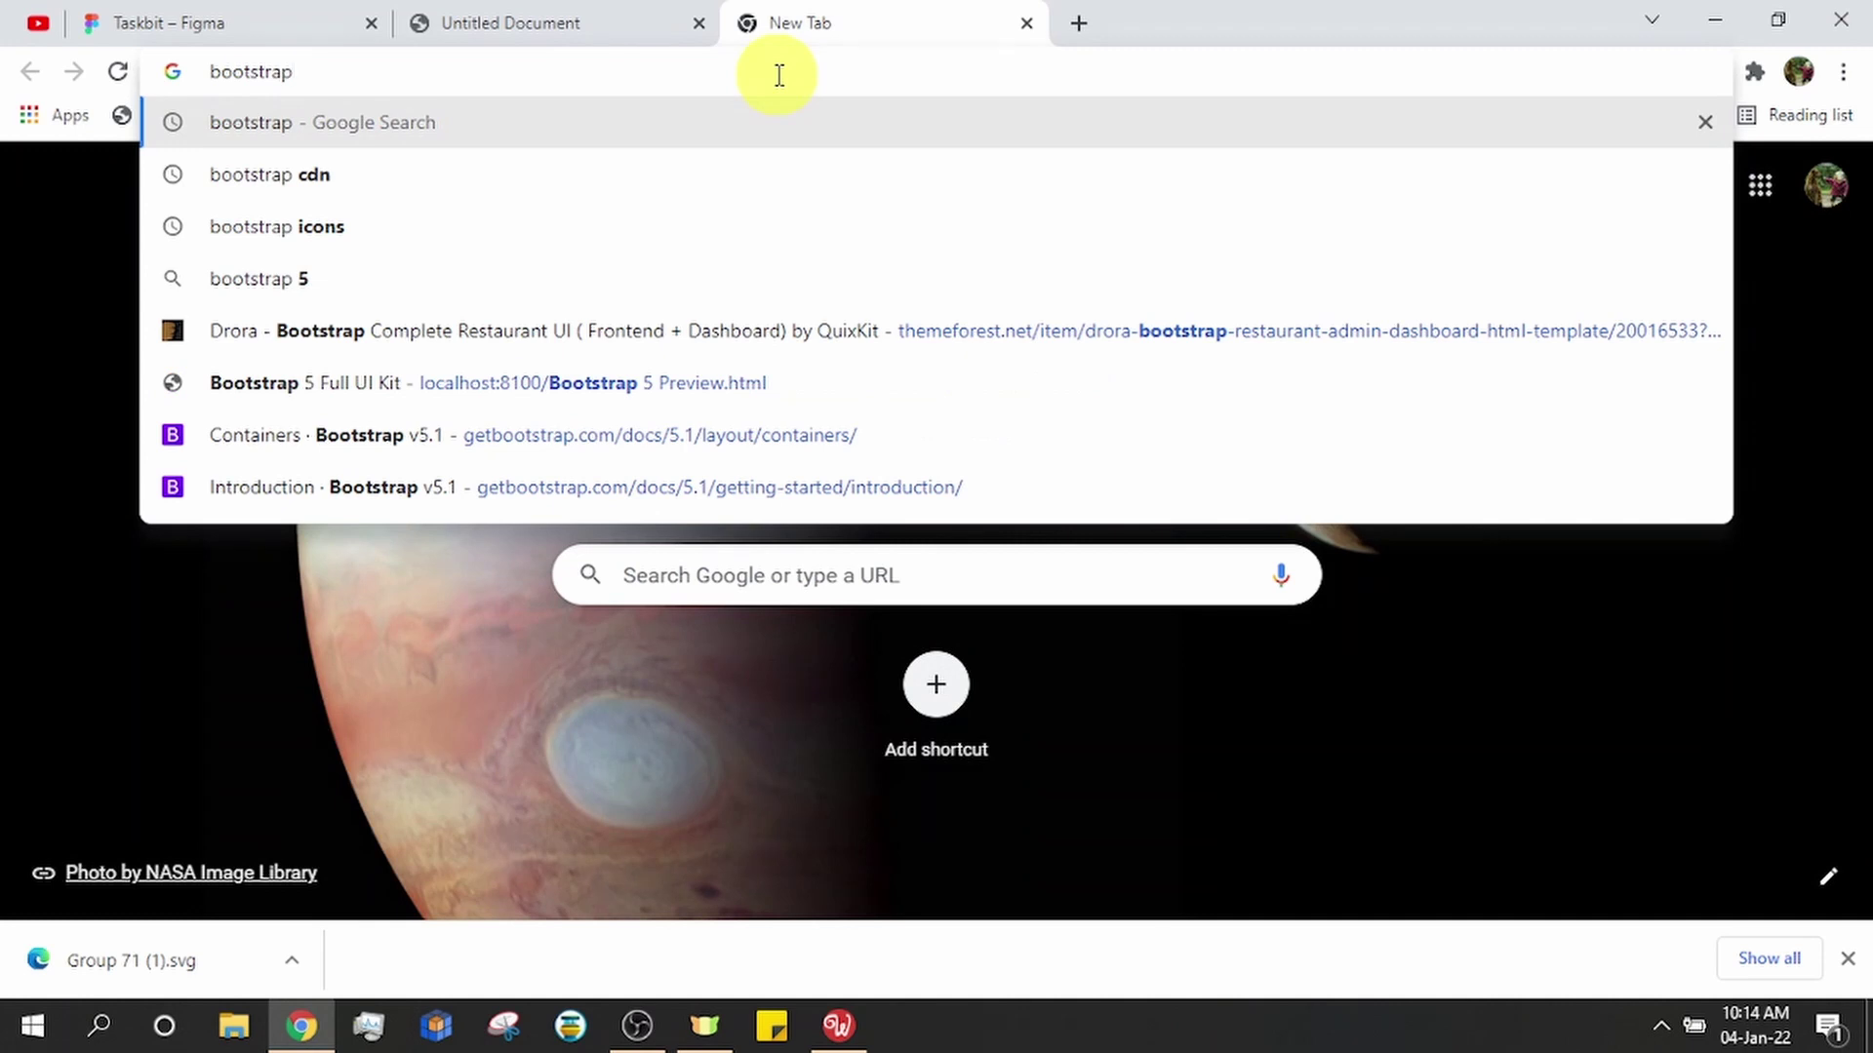
{"action": "key", "text": "Return"}
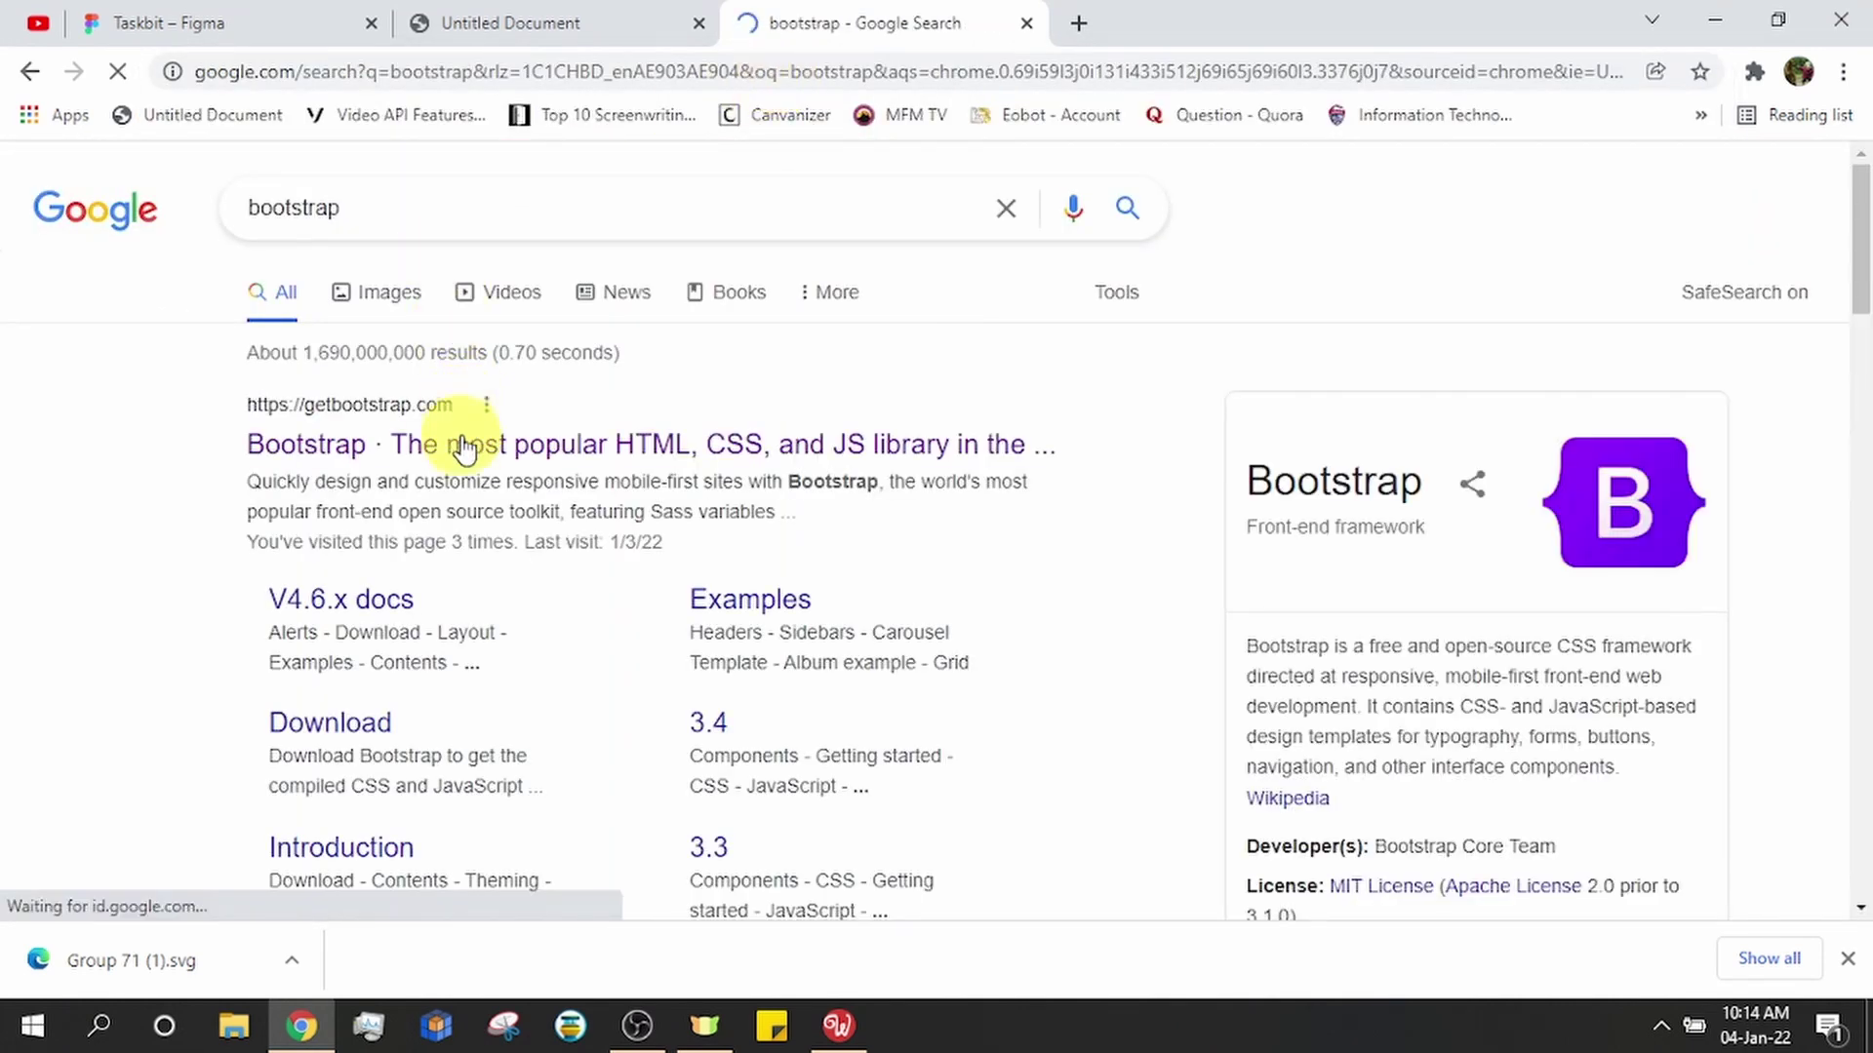
{"action": "left_click", "coordinate": [464, 447]}
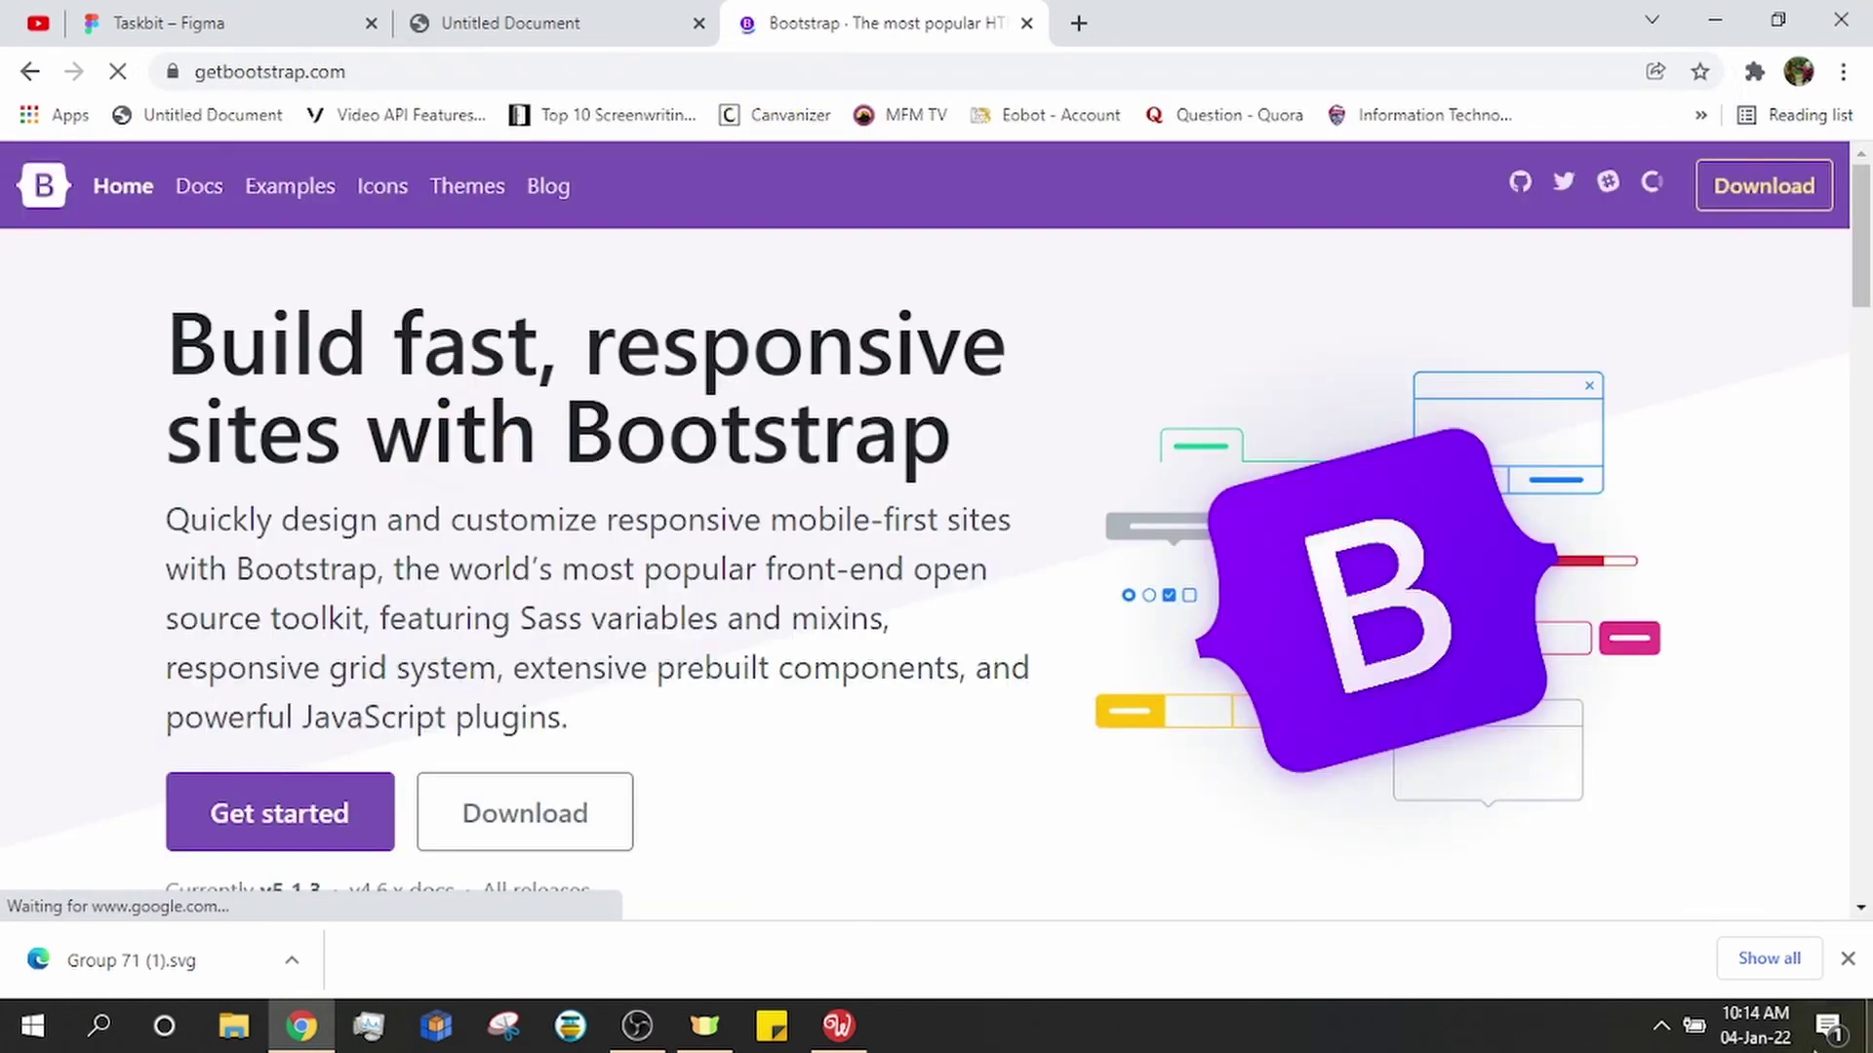
{"action": "left_click", "coordinate": [1847, 959]}
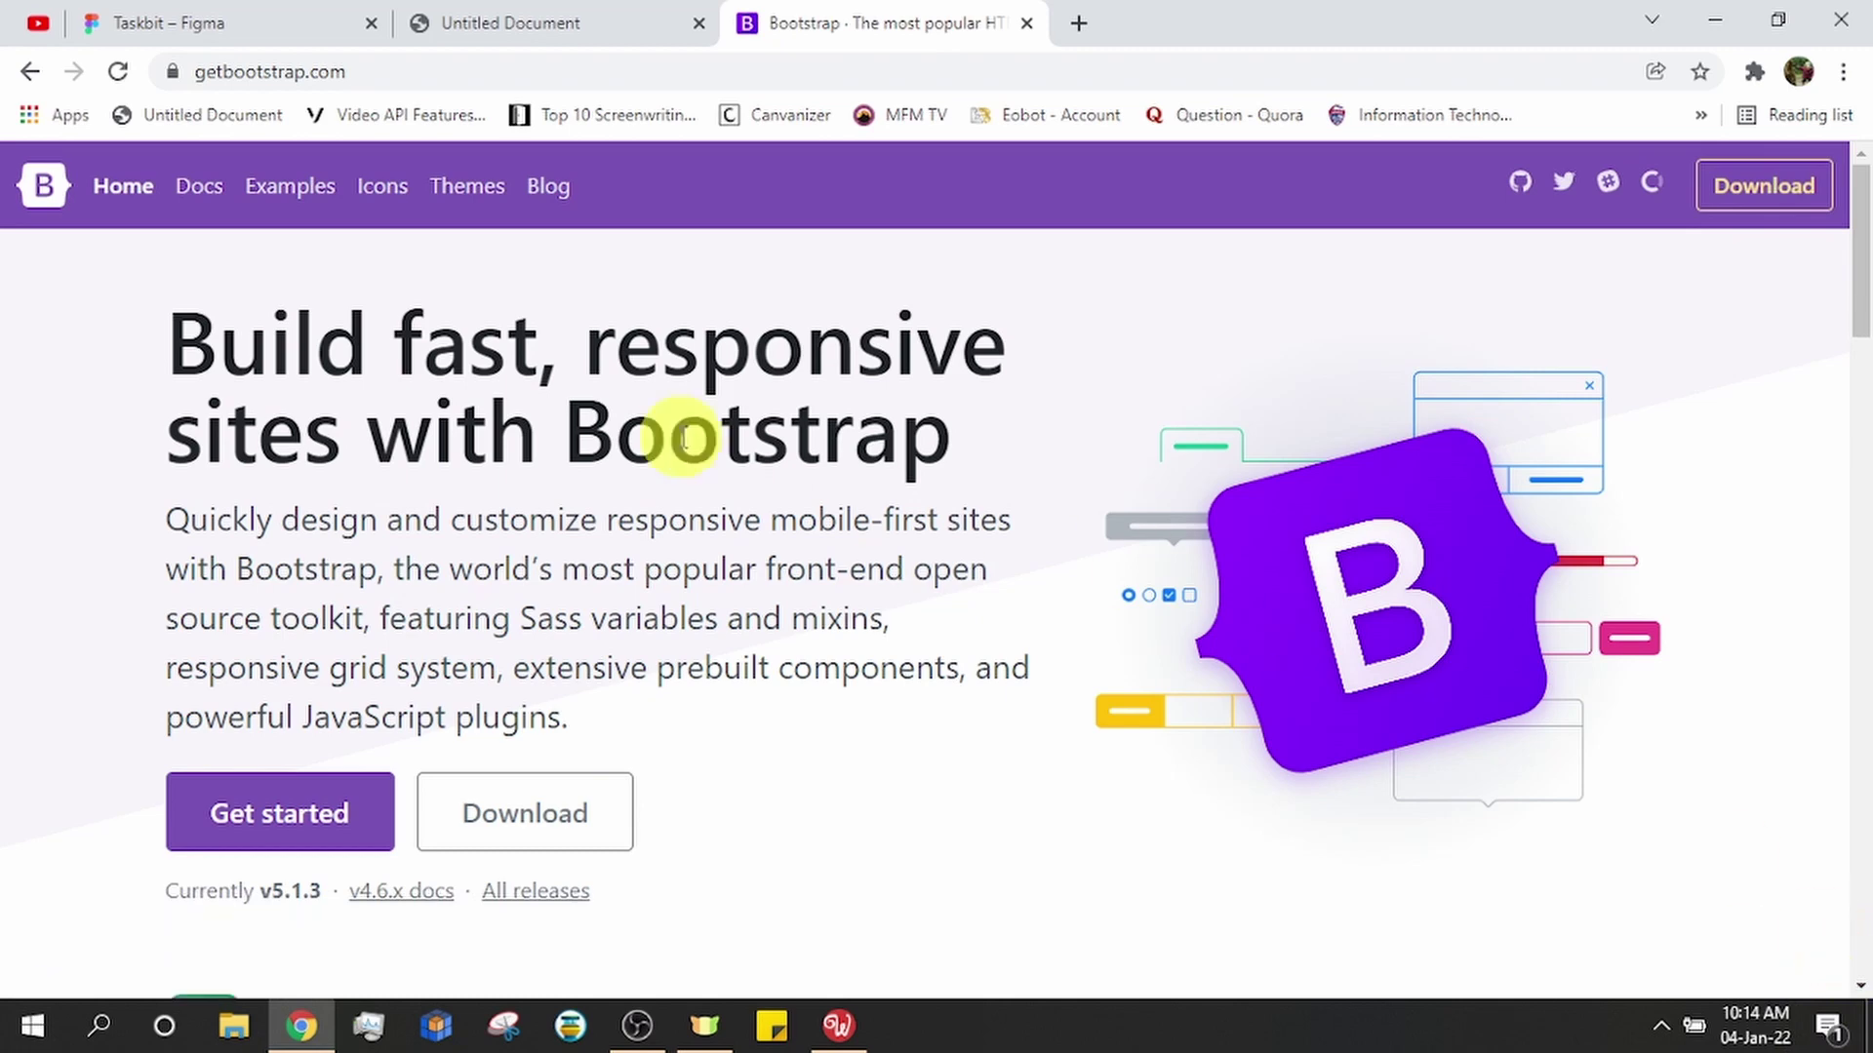
- Search the Bootstrap documentation for "border" and open the Borders utilities page
{"action": "left_click", "coordinate": [186, 193]}
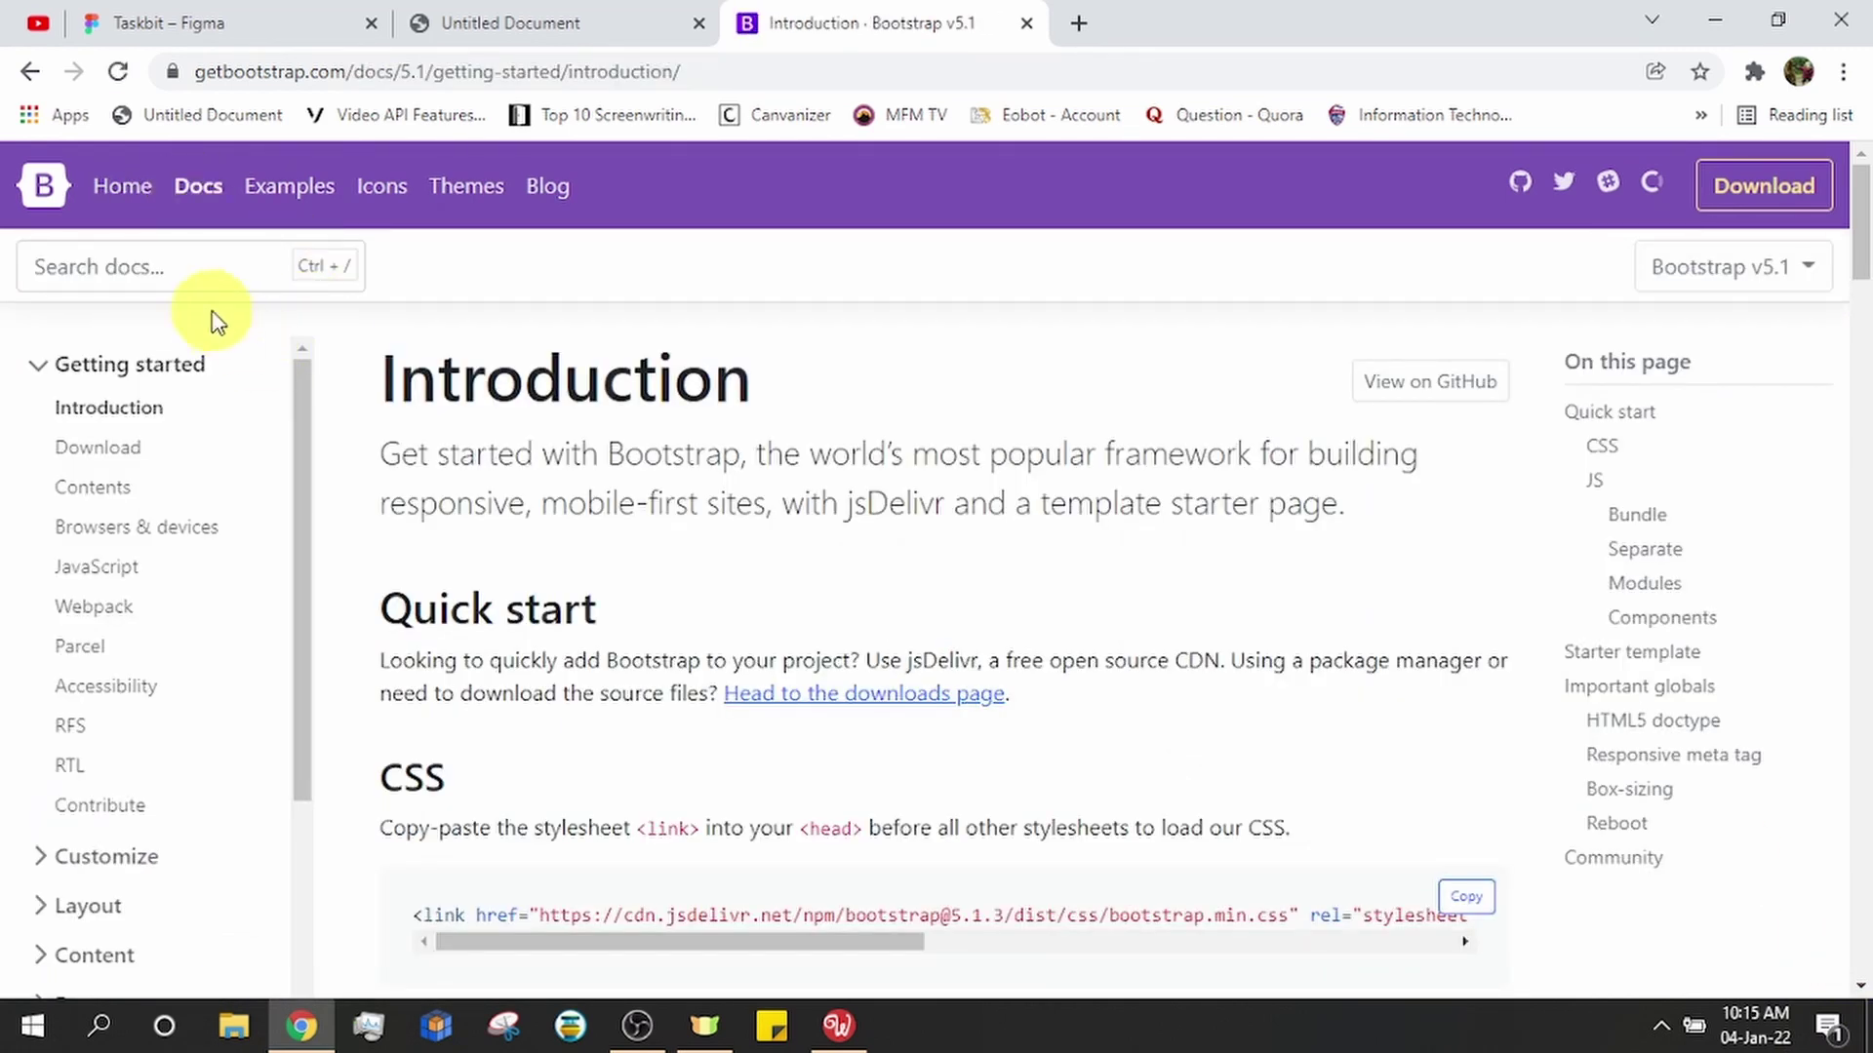
{"action": "left_click", "coordinate": [200, 269]}
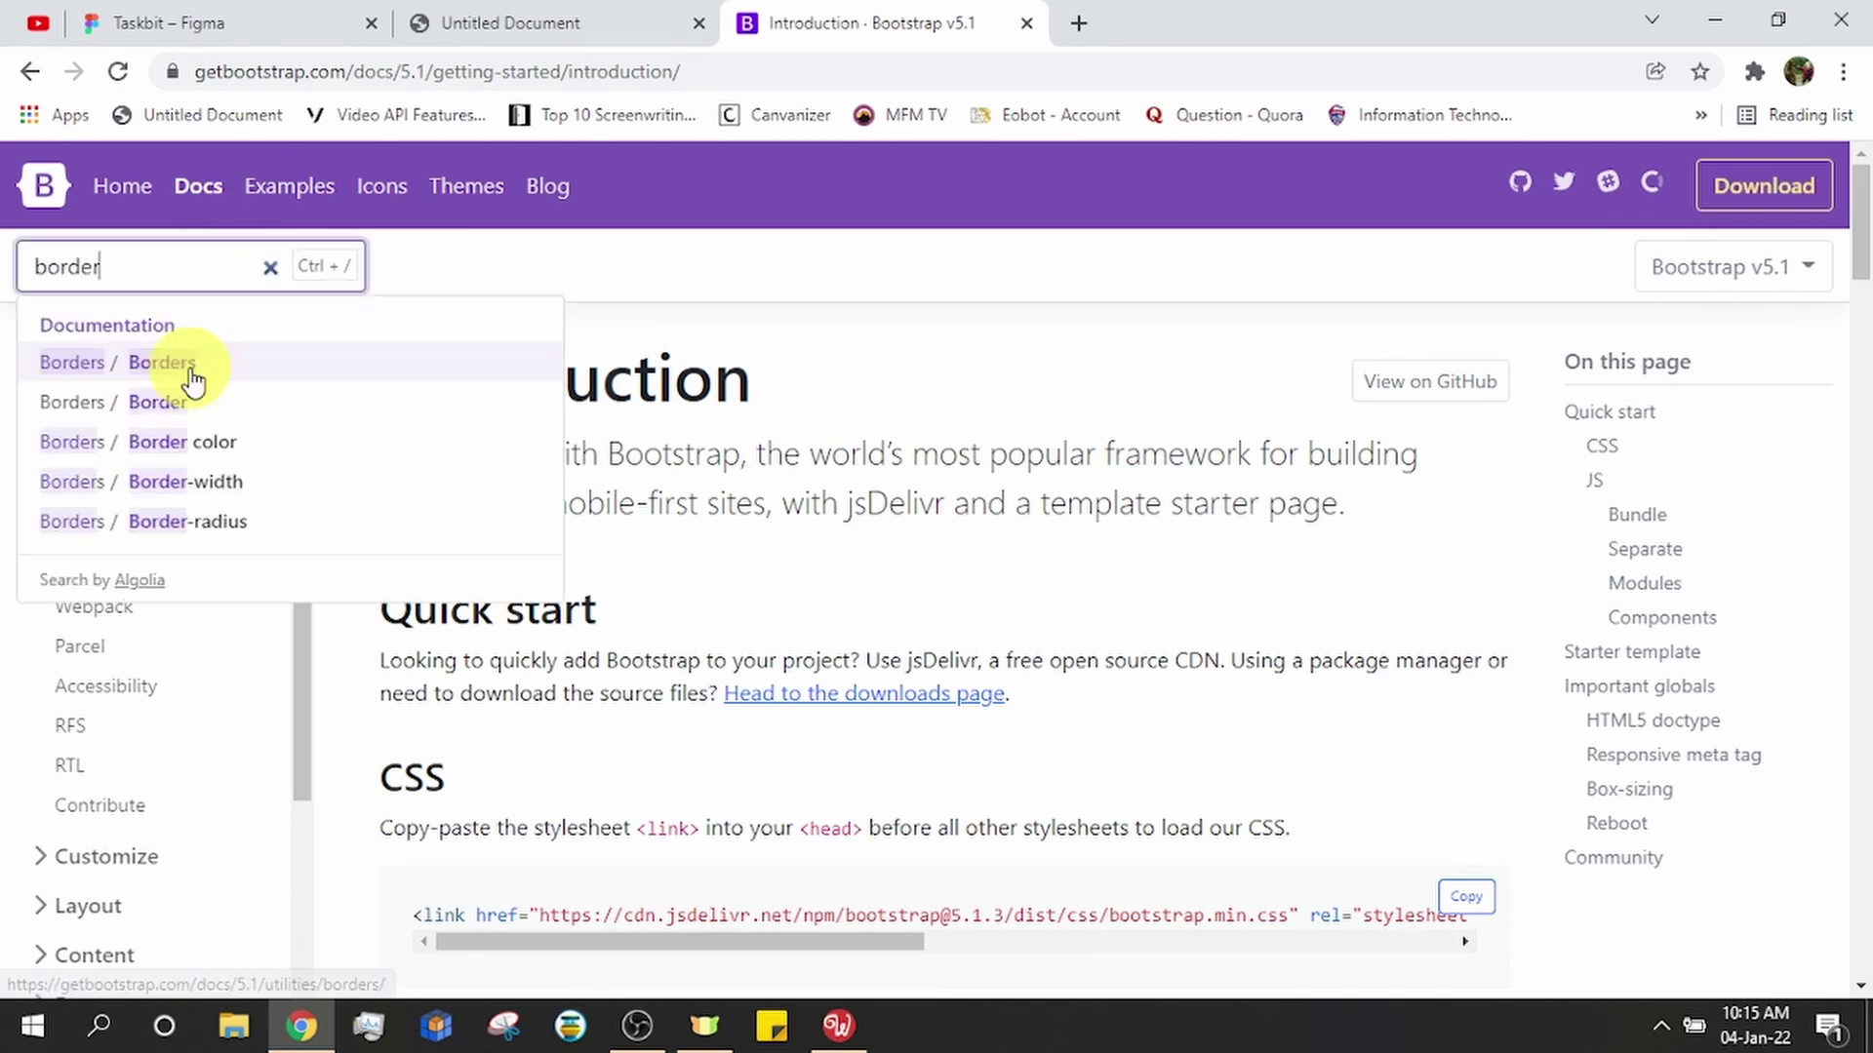
{"action": "left_click", "coordinate": [190, 369]}
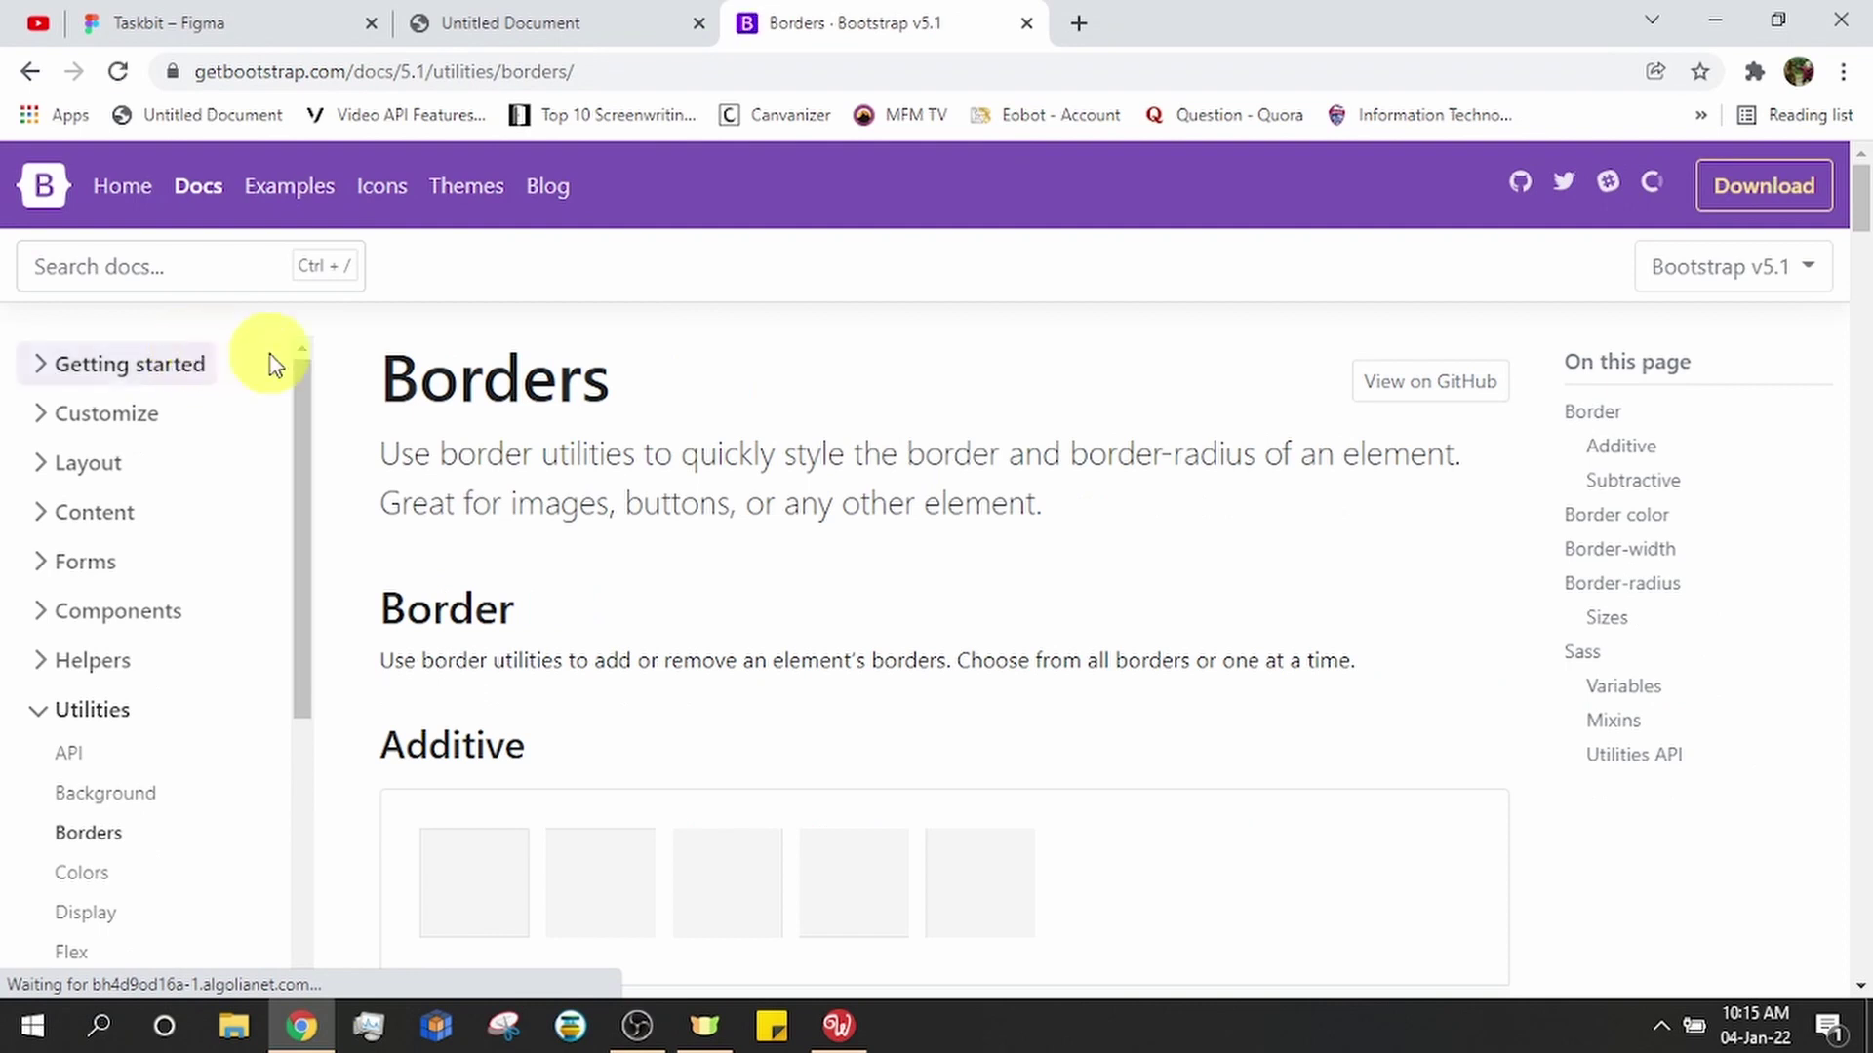
- Find the Border-radius section on the Borders page and copy the class name rounded-pill from its example code
{"action": "scroll", "coordinate": [1190, 595], "scroll_direction": "down", "scroll_amount": 2}
{"action": "scroll", "coordinate": [1188, 594], "scroll_direction": "down", "scroll_amount": 1}
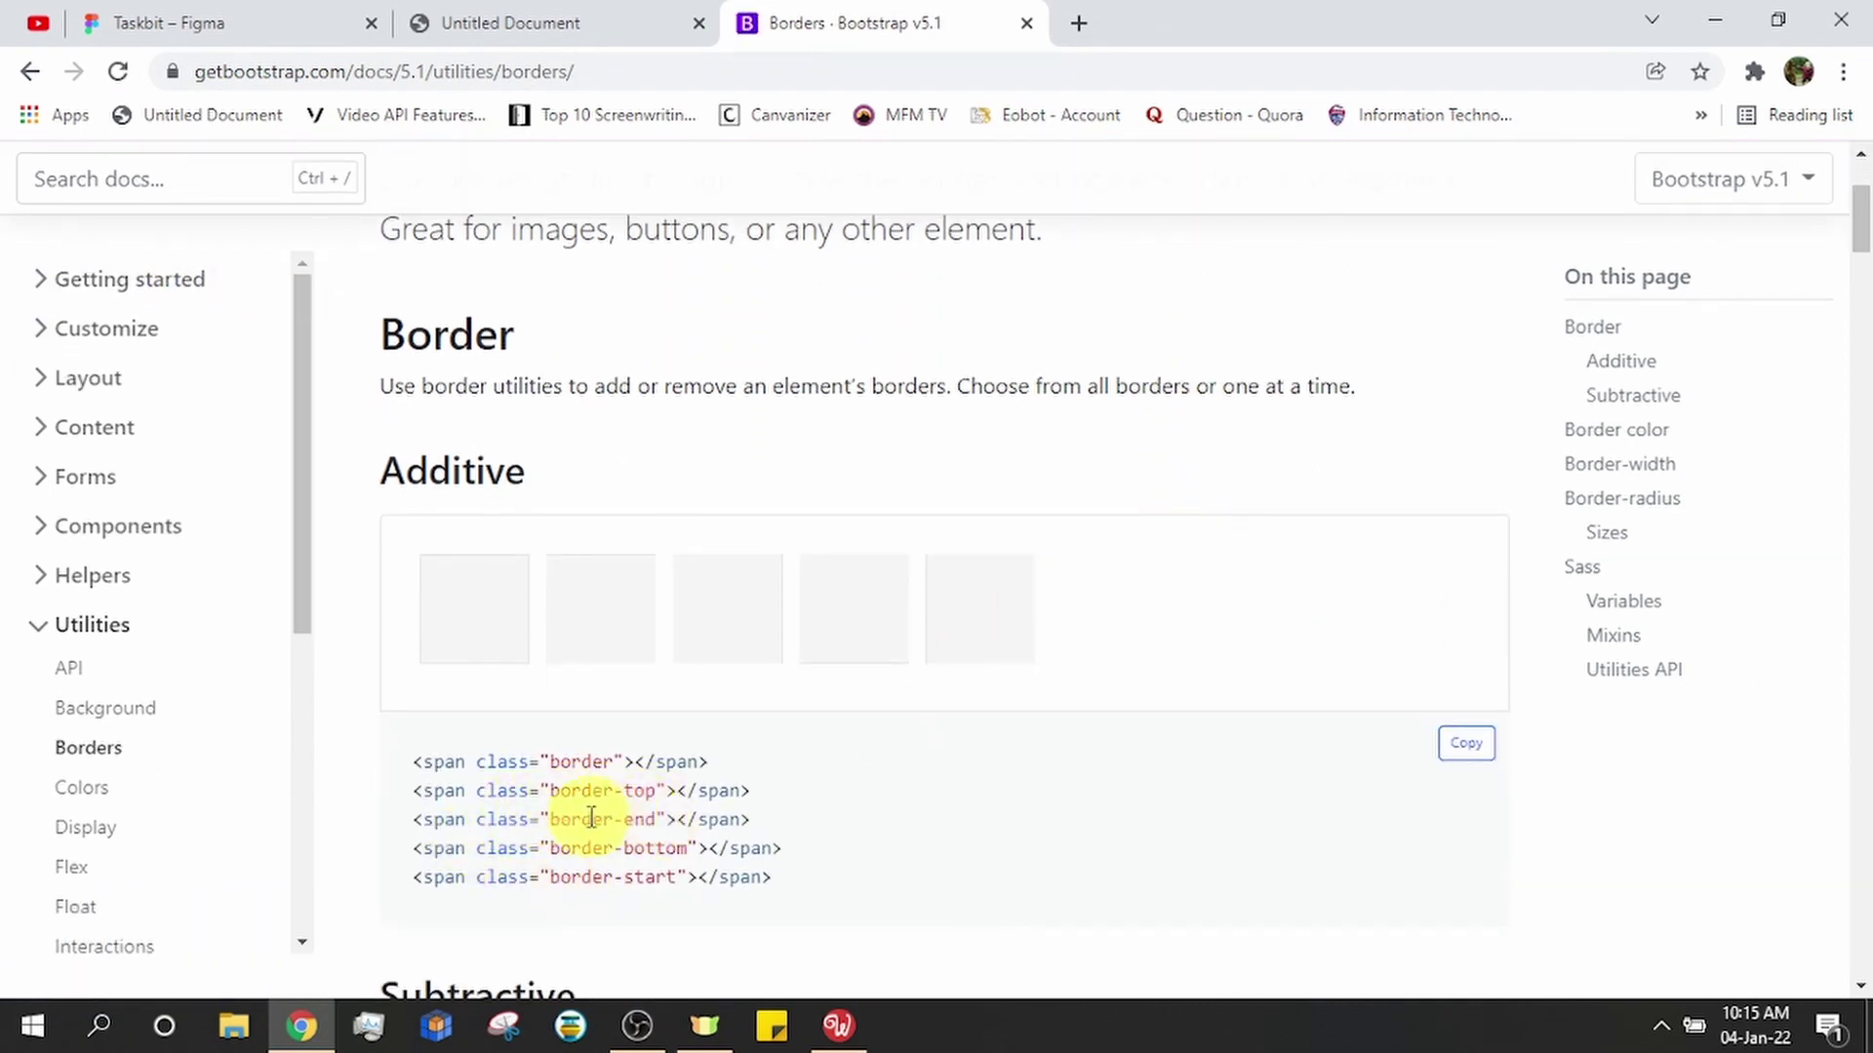
{"action": "scroll", "coordinate": [656, 839], "scroll_direction": "down", "scroll_amount": 5}
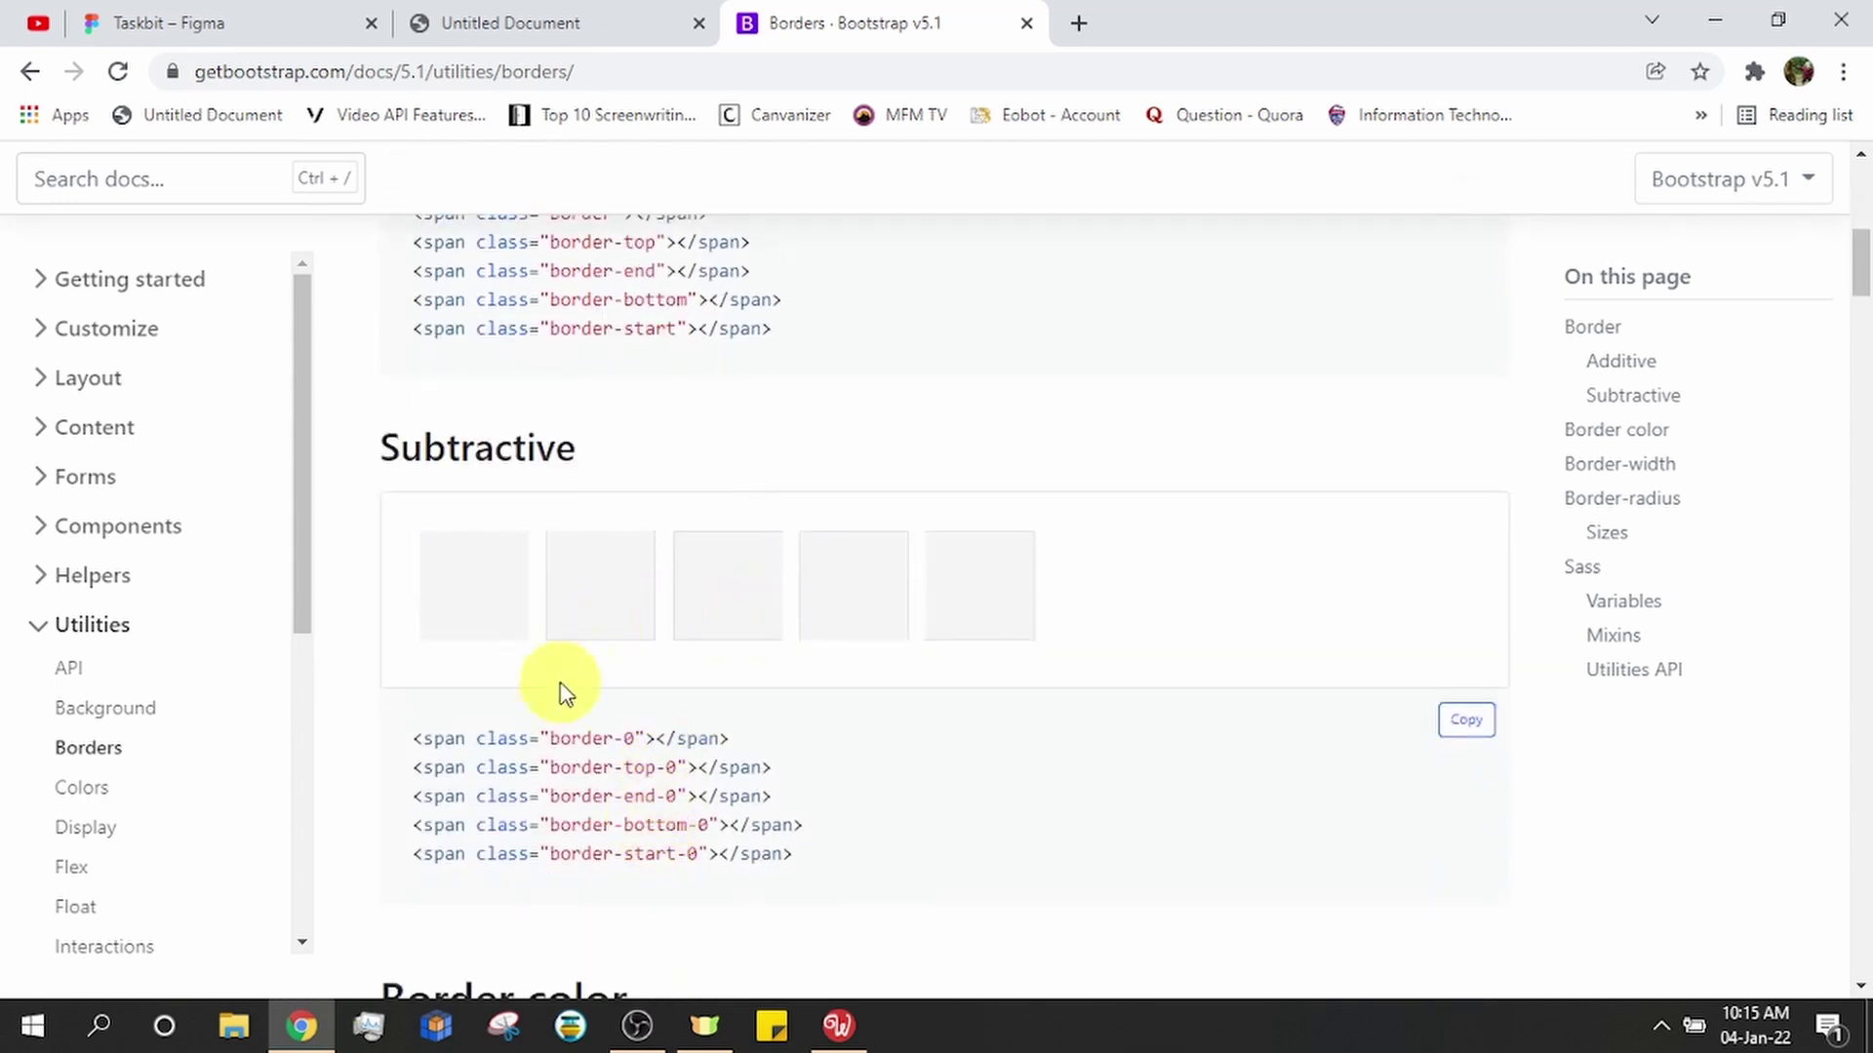
{"action": "scroll", "coordinate": [615, 771], "scroll_direction": "down", "scroll_amount": 3}
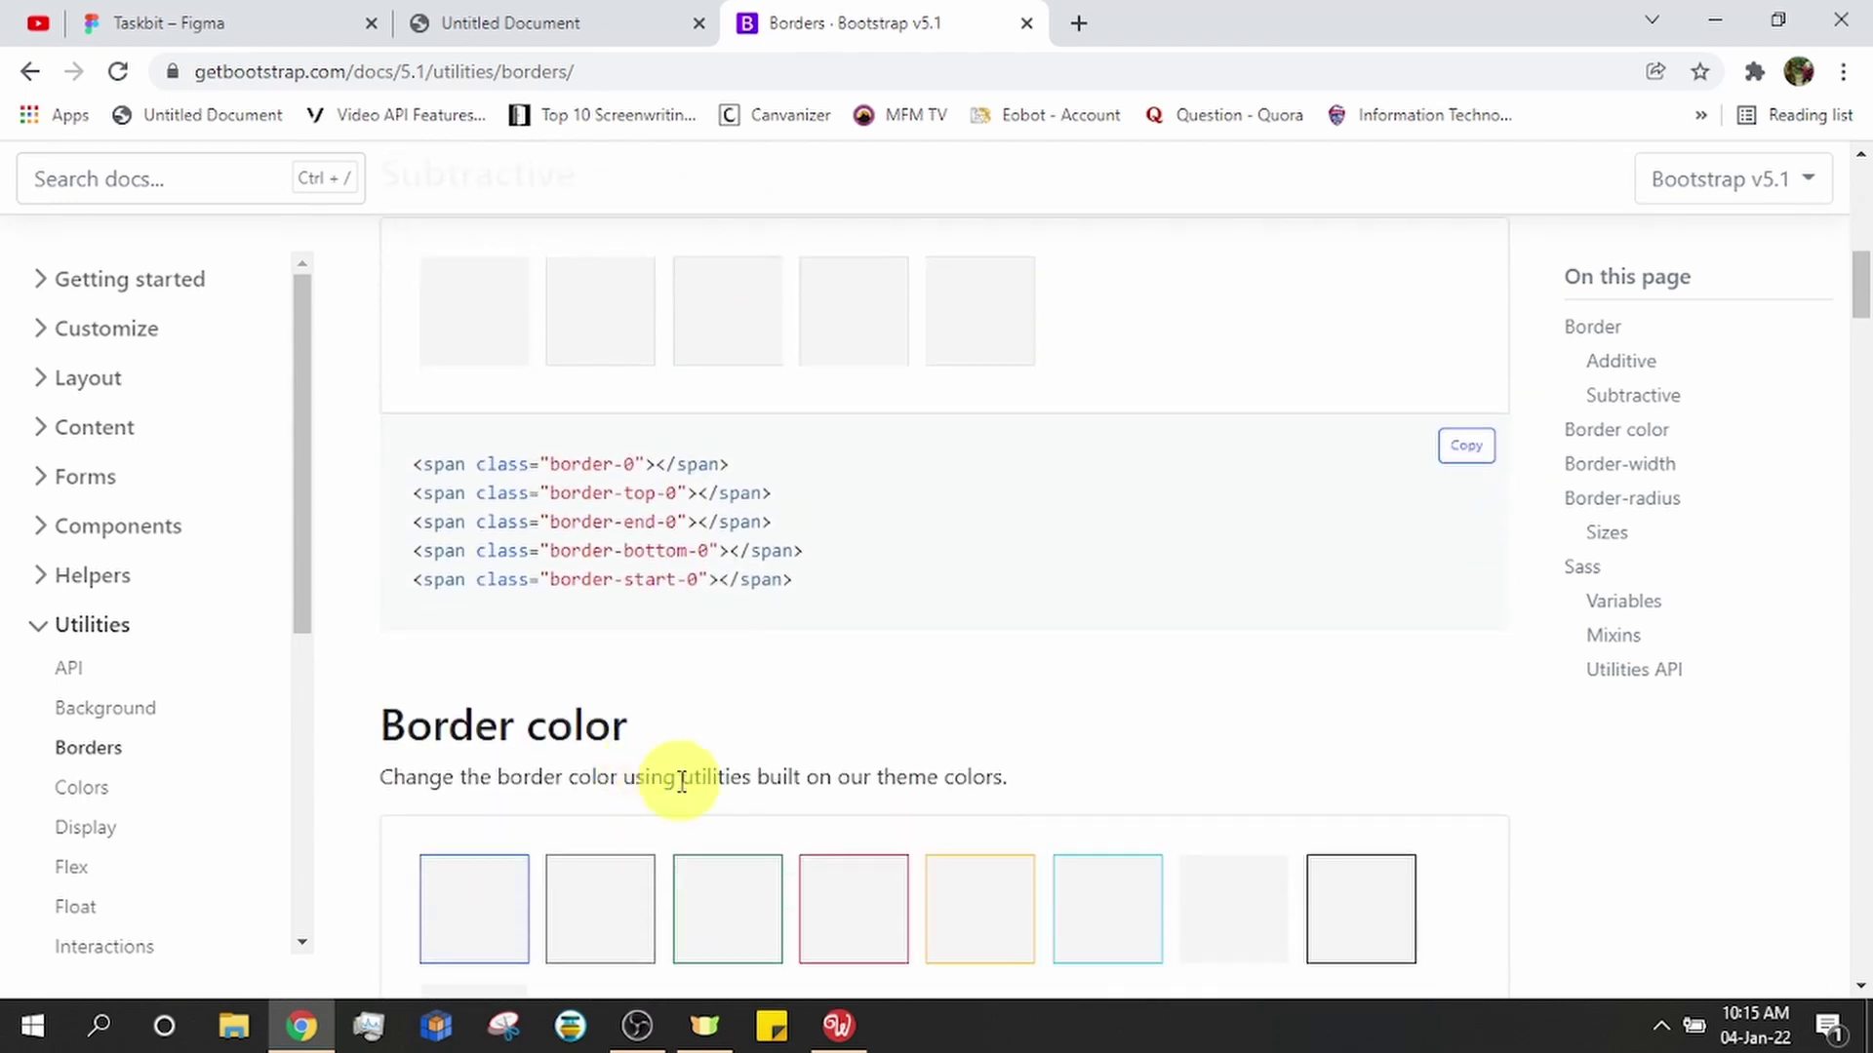
{"action": "scroll", "coordinate": [673, 771], "scroll_direction": "down", "scroll_amount": 1}
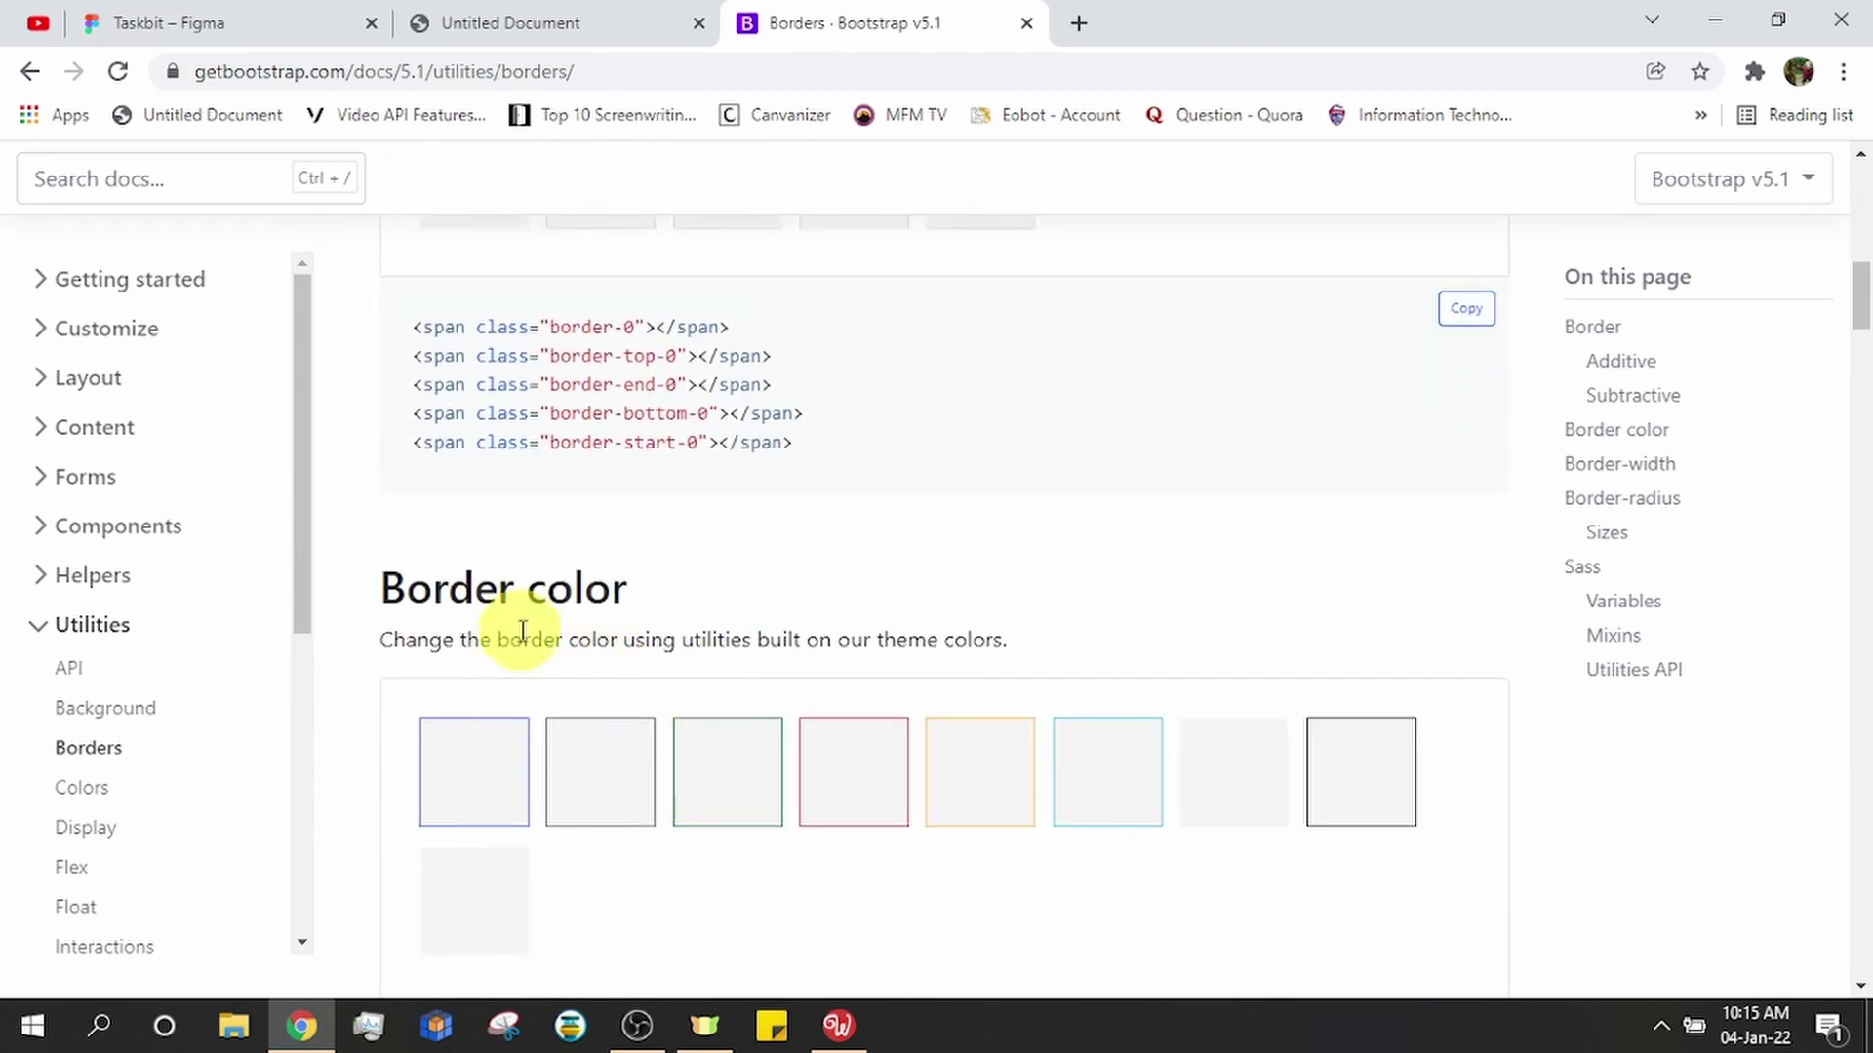
{"action": "scroll", "coordinate": [577, 770], "scroll_direction": "down", "scroll_amount": 5}
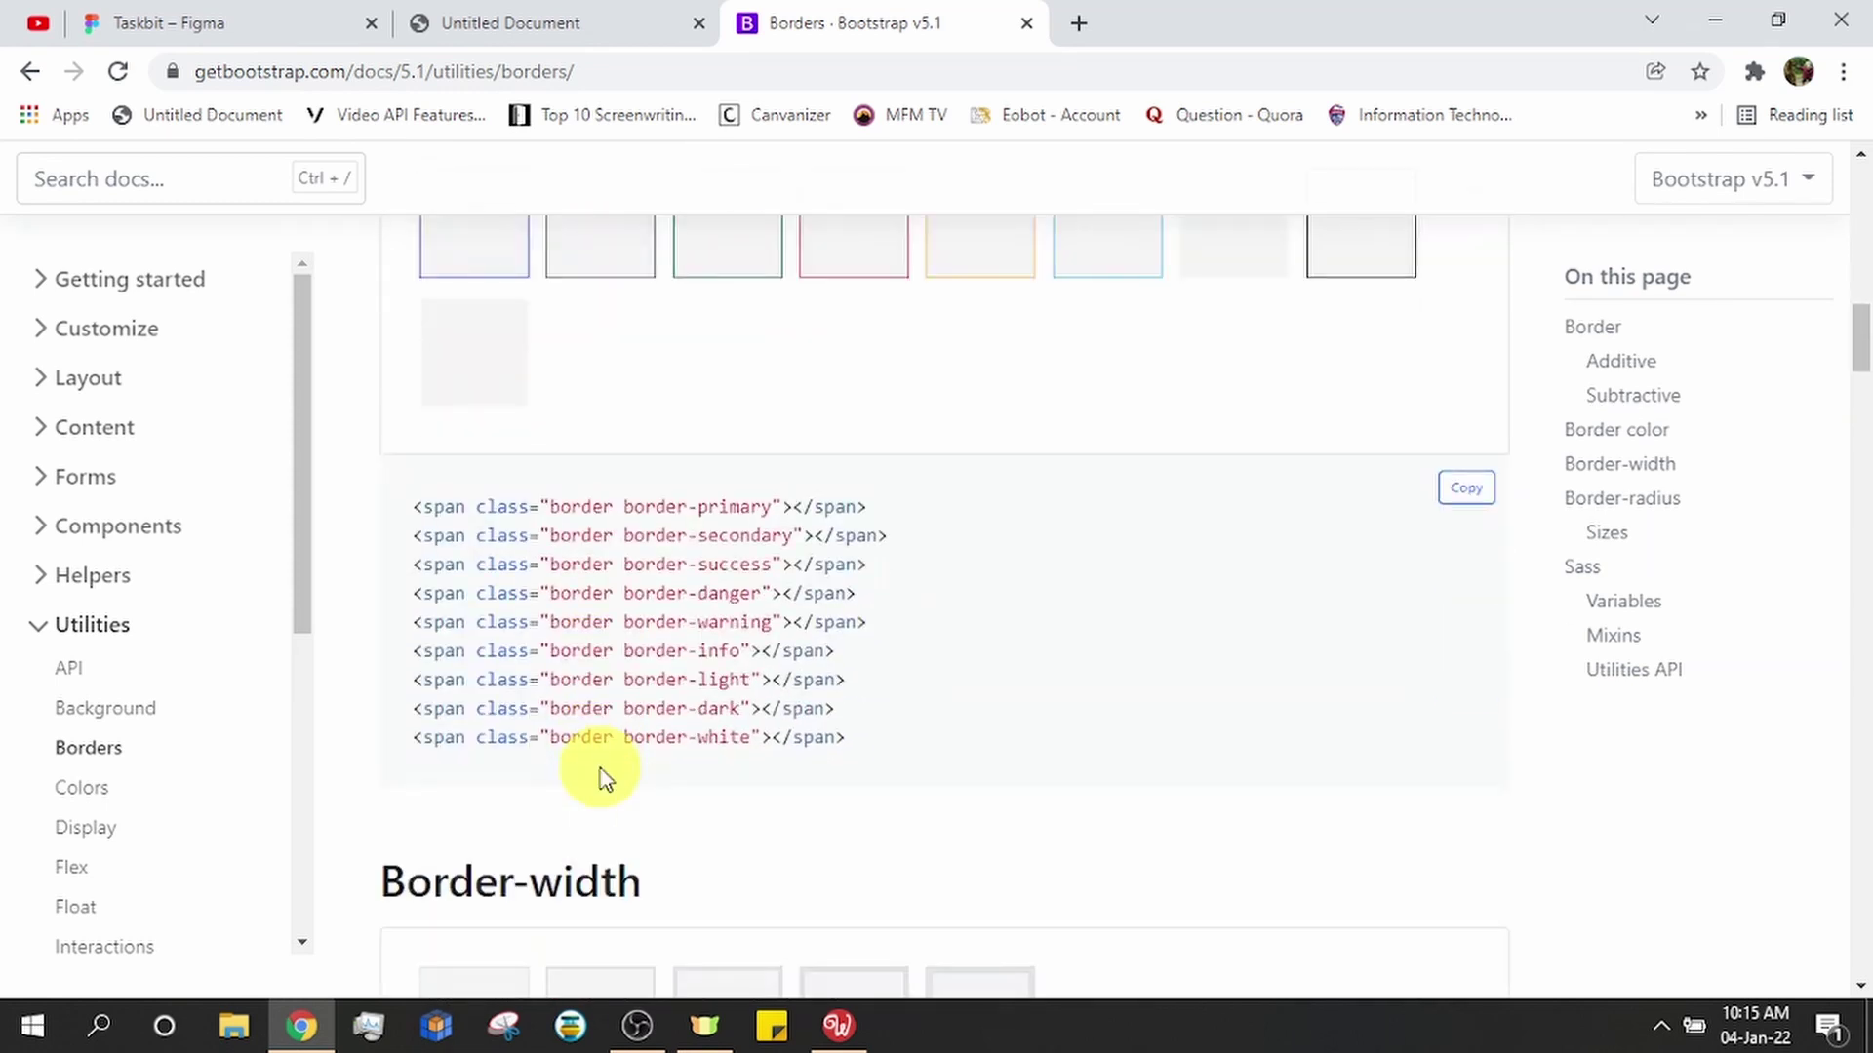
{"action": "scroll", "coordinate": [607, 775], "scroll_direction": "down", "scroll_amount": 6}
{"action": "scroll", "coordinate": [624, 781], "scroll_direction": "down", "scroll_amount": 4}
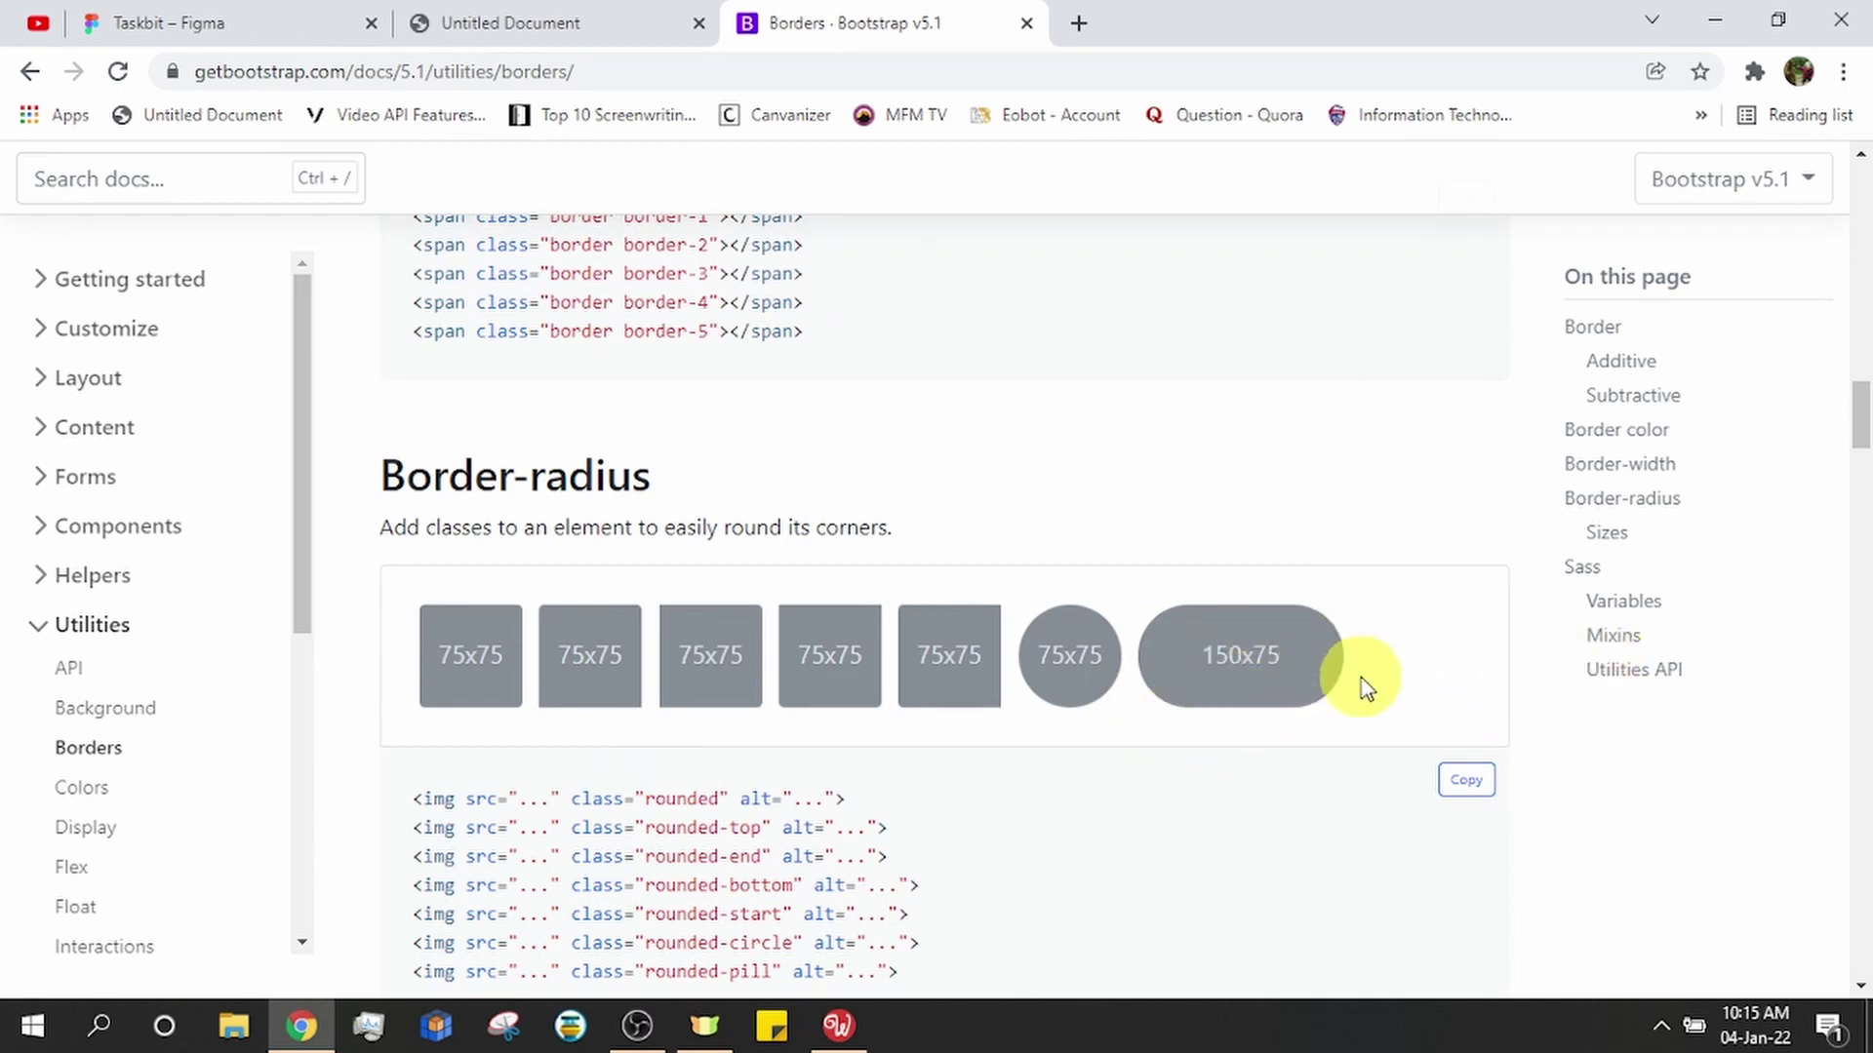
{"action": "scroll", "coordinate": [1359, 682], "scroll_direction": "down", "scroll_amount": 1}
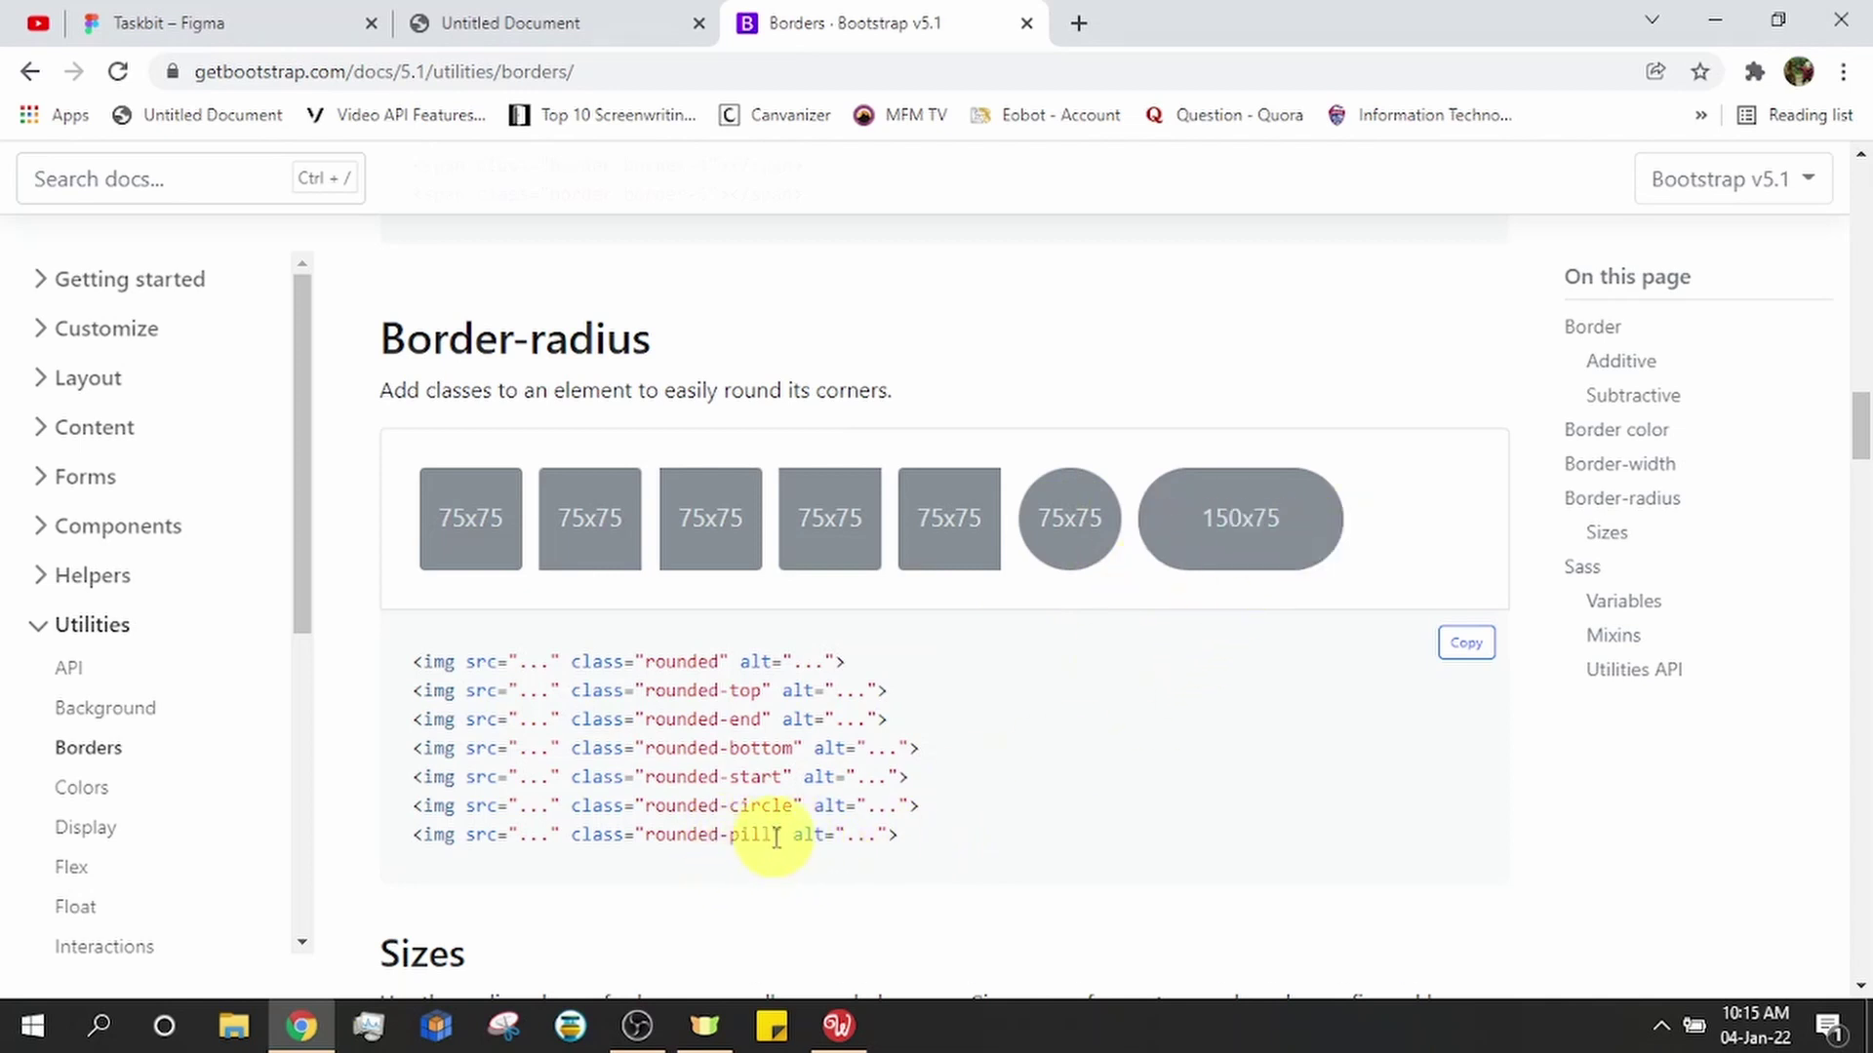
{"action": "left_click", "coordinate": [648, 830]}
{"action": "left_click_drag", "start_coordinate": [648, 829], "coordinate": [758, 824]}
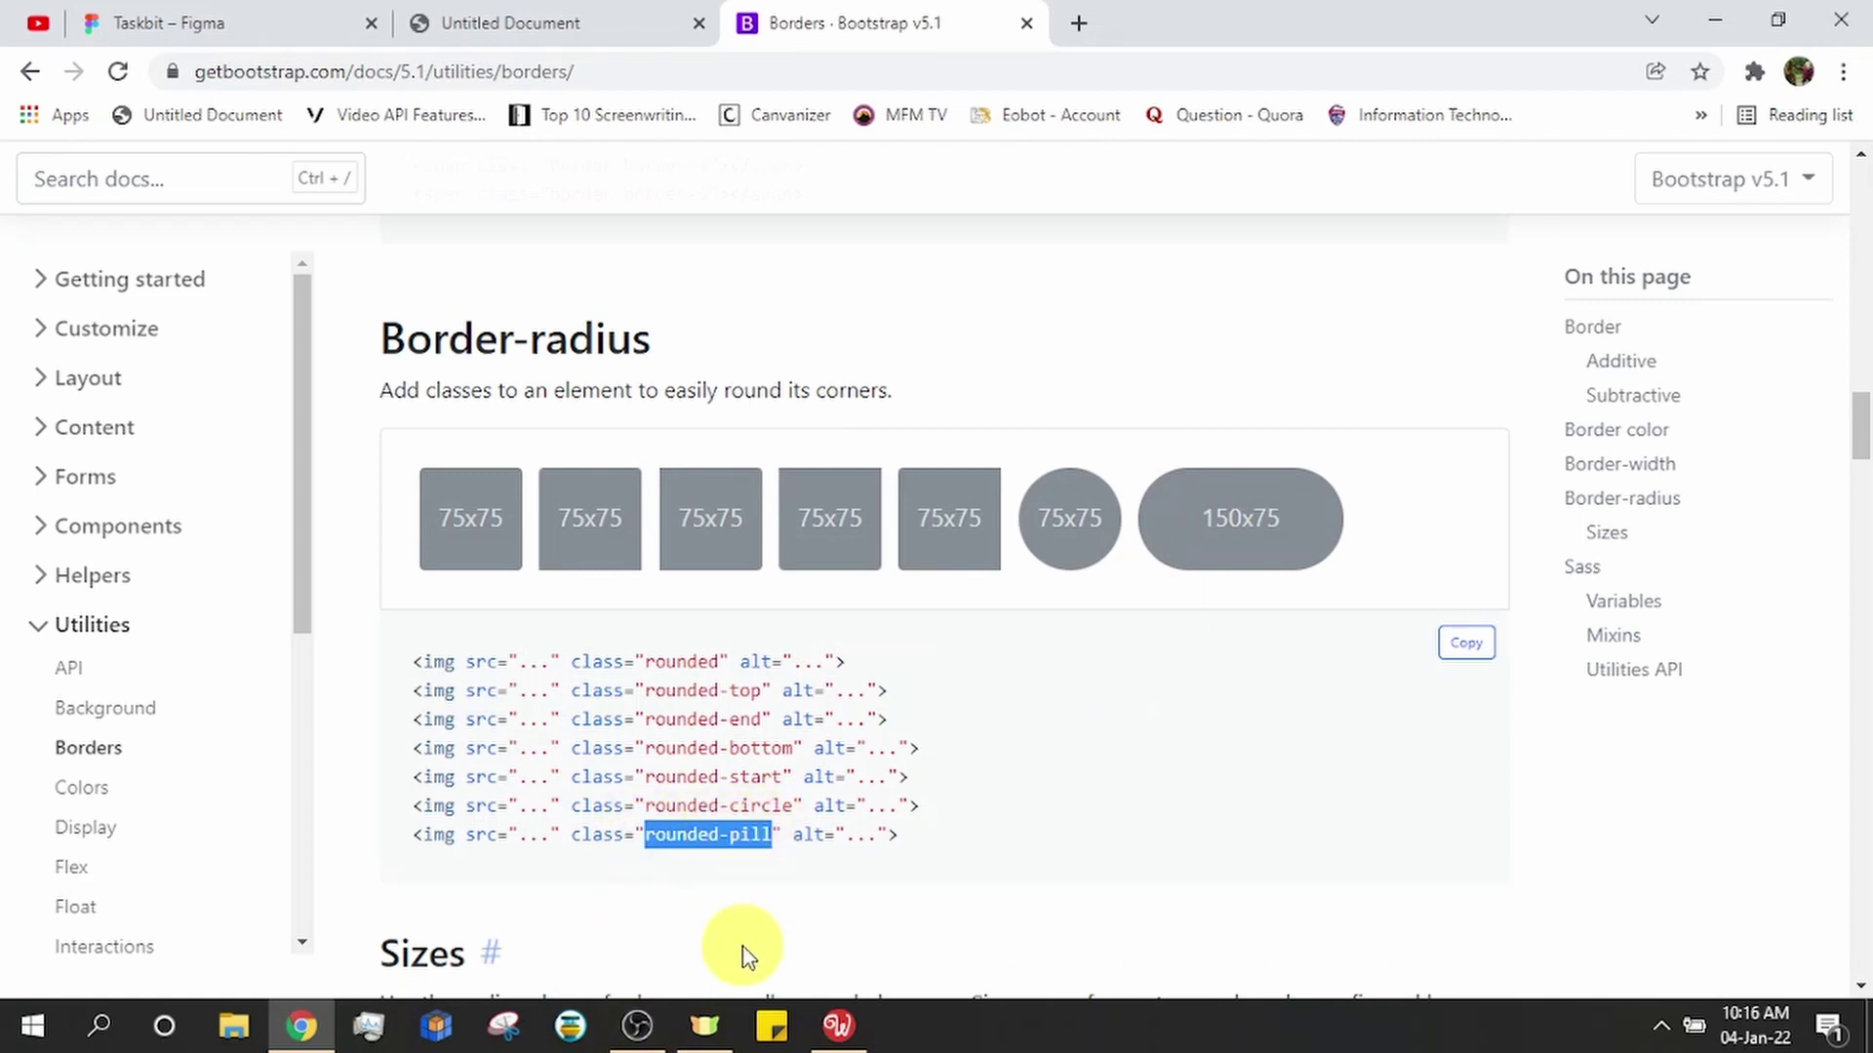
- Switch to Wappler and add the class rounded-pill in front of the nested column's existing classes
{"action": "key", "text": "alt+Tab"}
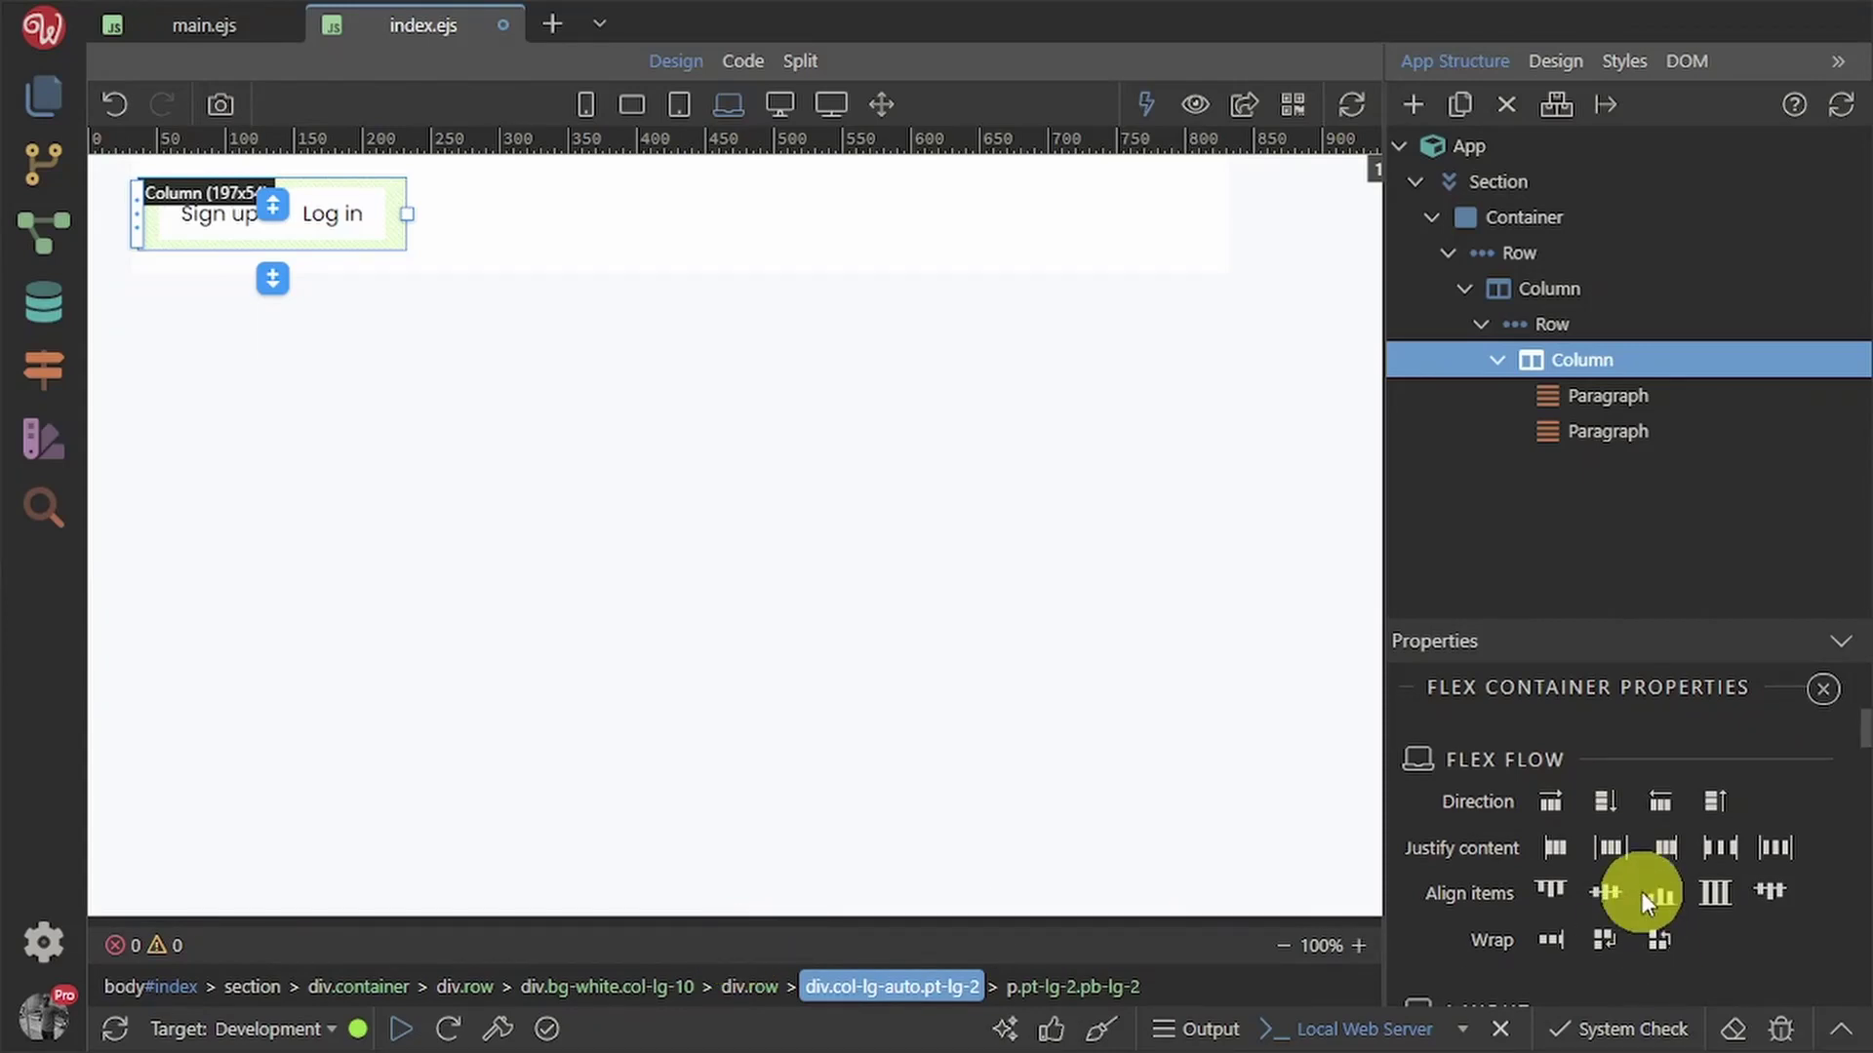
{"action": "scroll", "coordinate": [1658, 839], "scroll_direction": "up", "scroll_amount": 5}
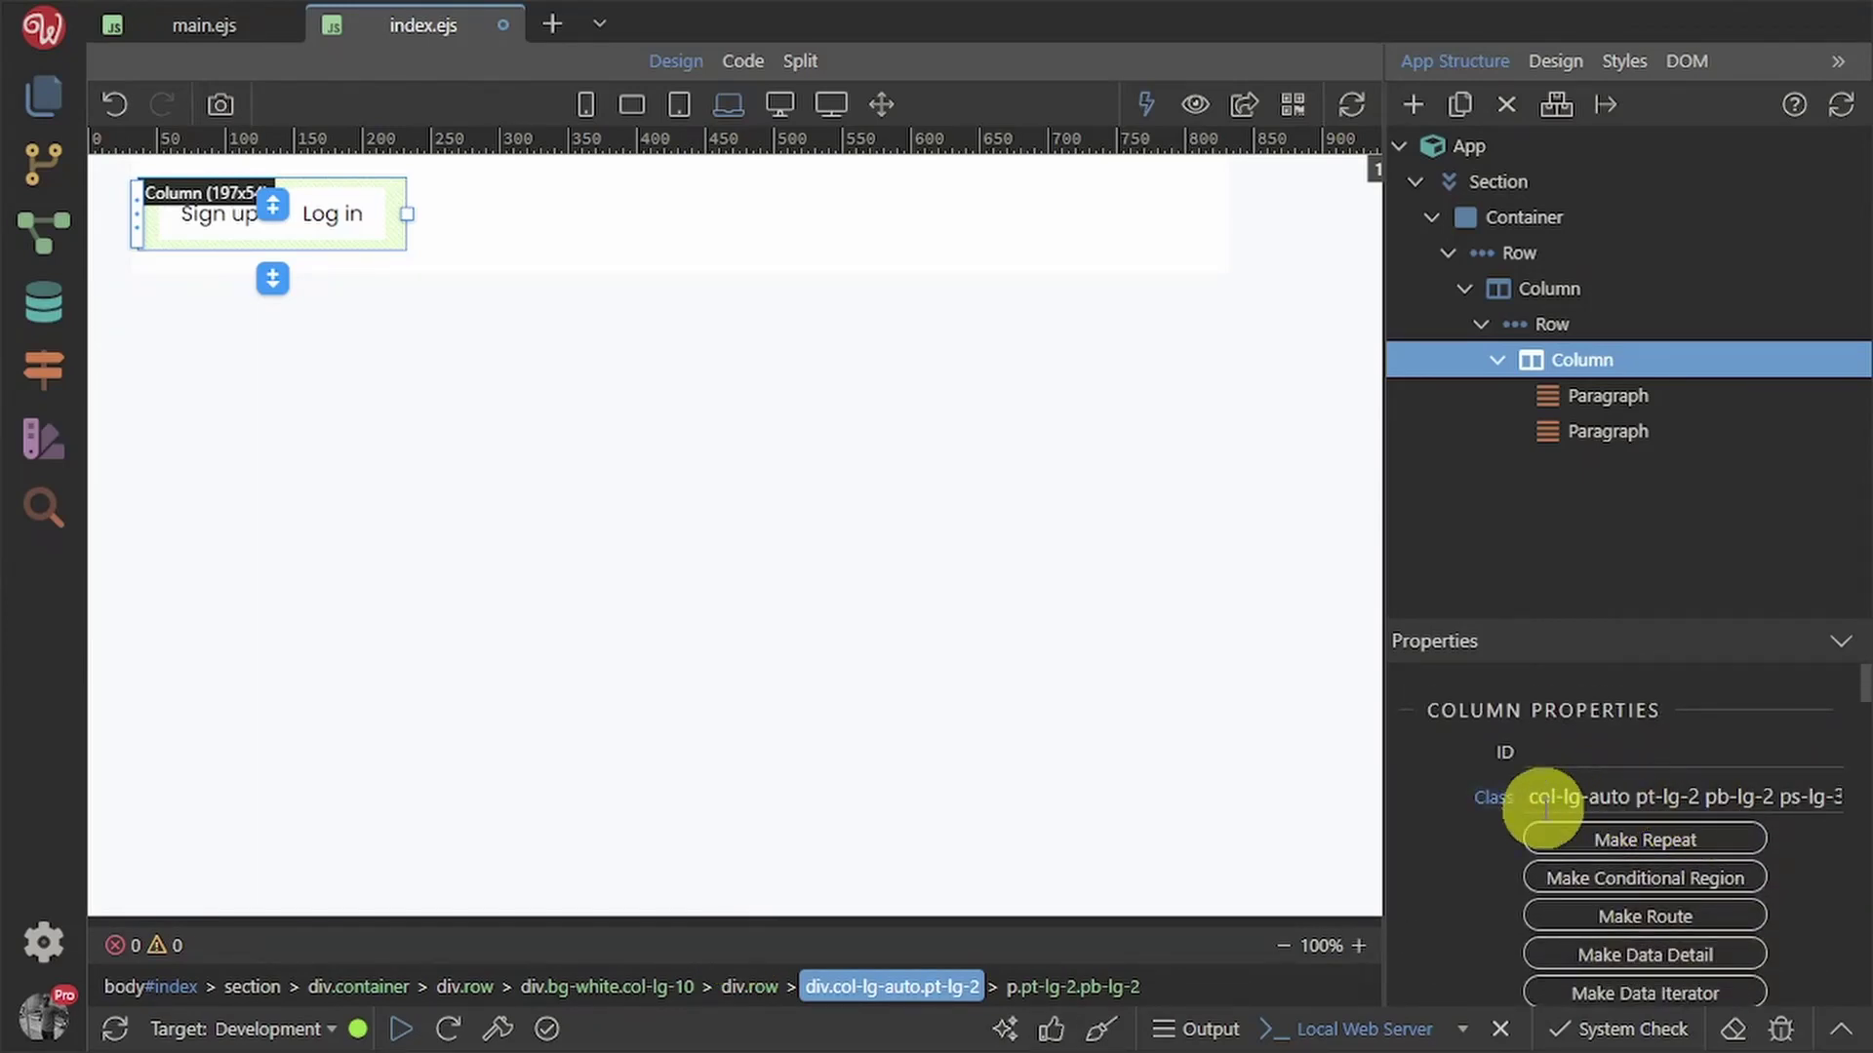
{"action": "left_click", "coordinate": [1537, 805]}
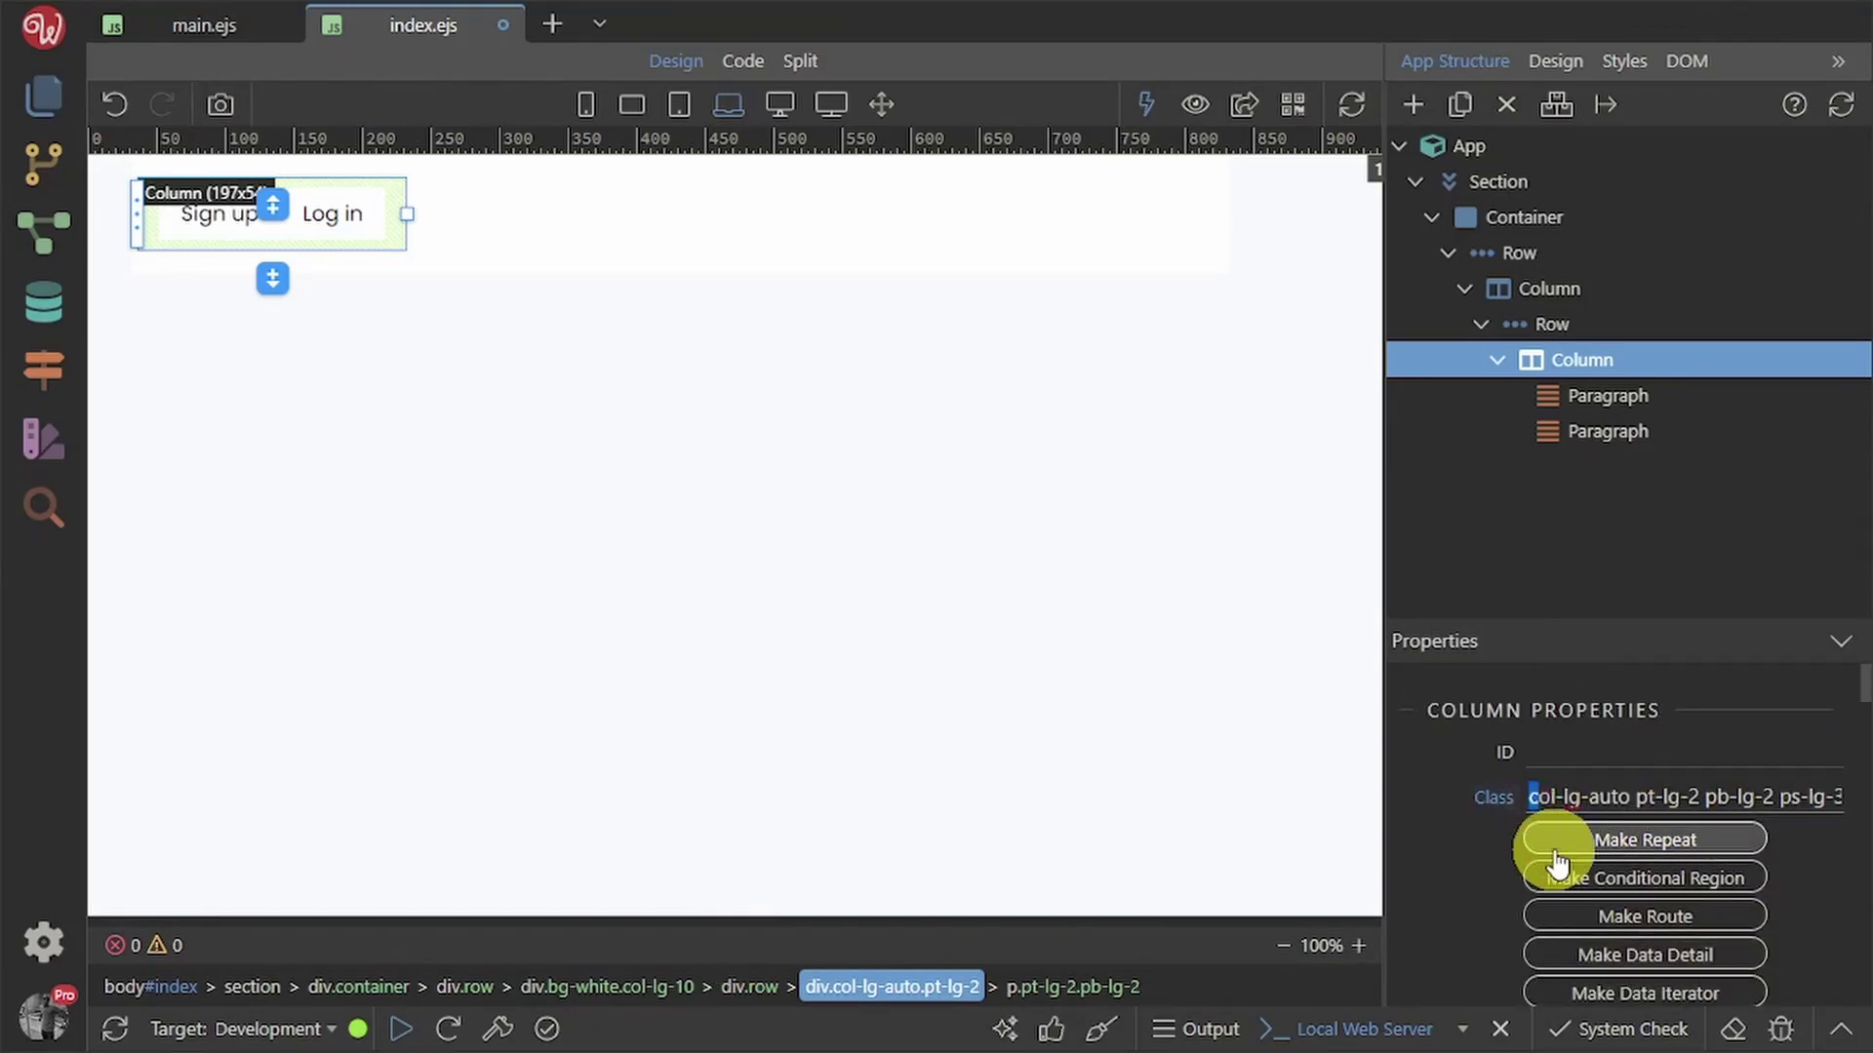
{"action": "type", "text": "rounded-pill"}
{"action": "key", "text": "Delete"}
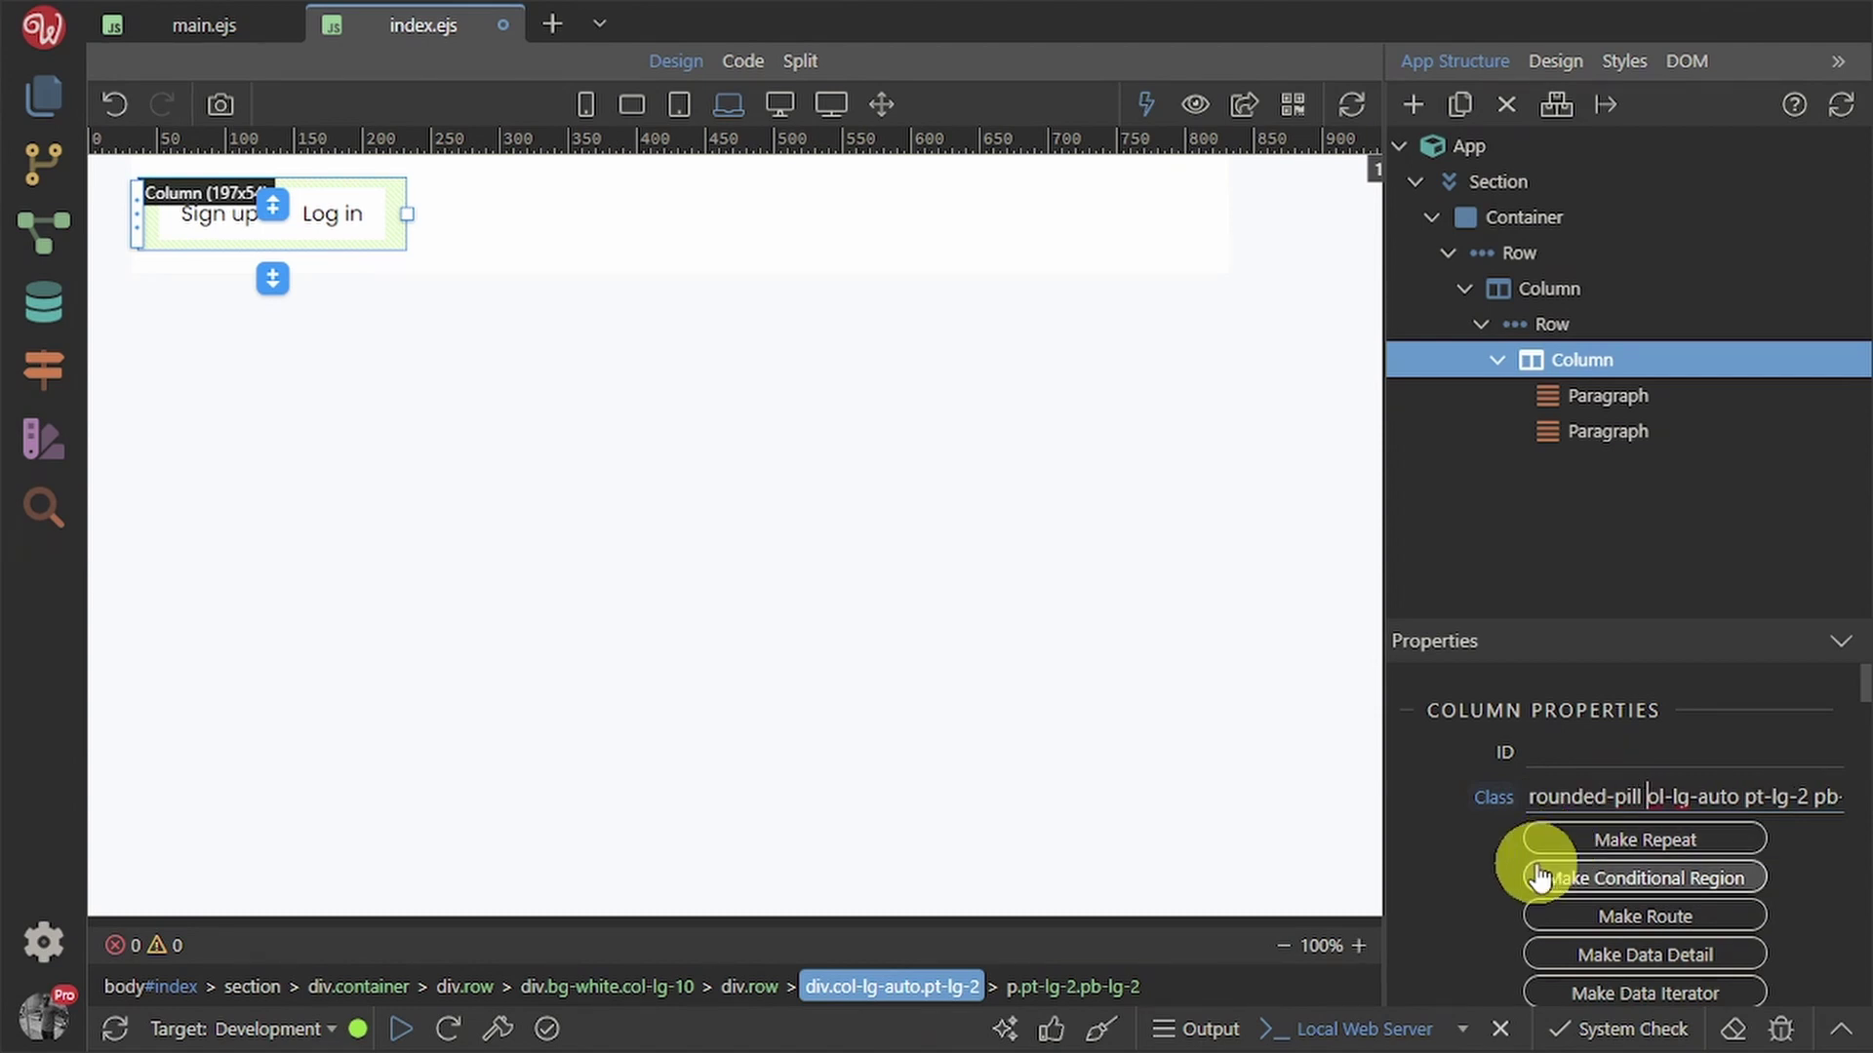
{"action": "left_click", "coordinate": [1482, 833]}
{"action": "left_click", "coordinate": [899, 638]}
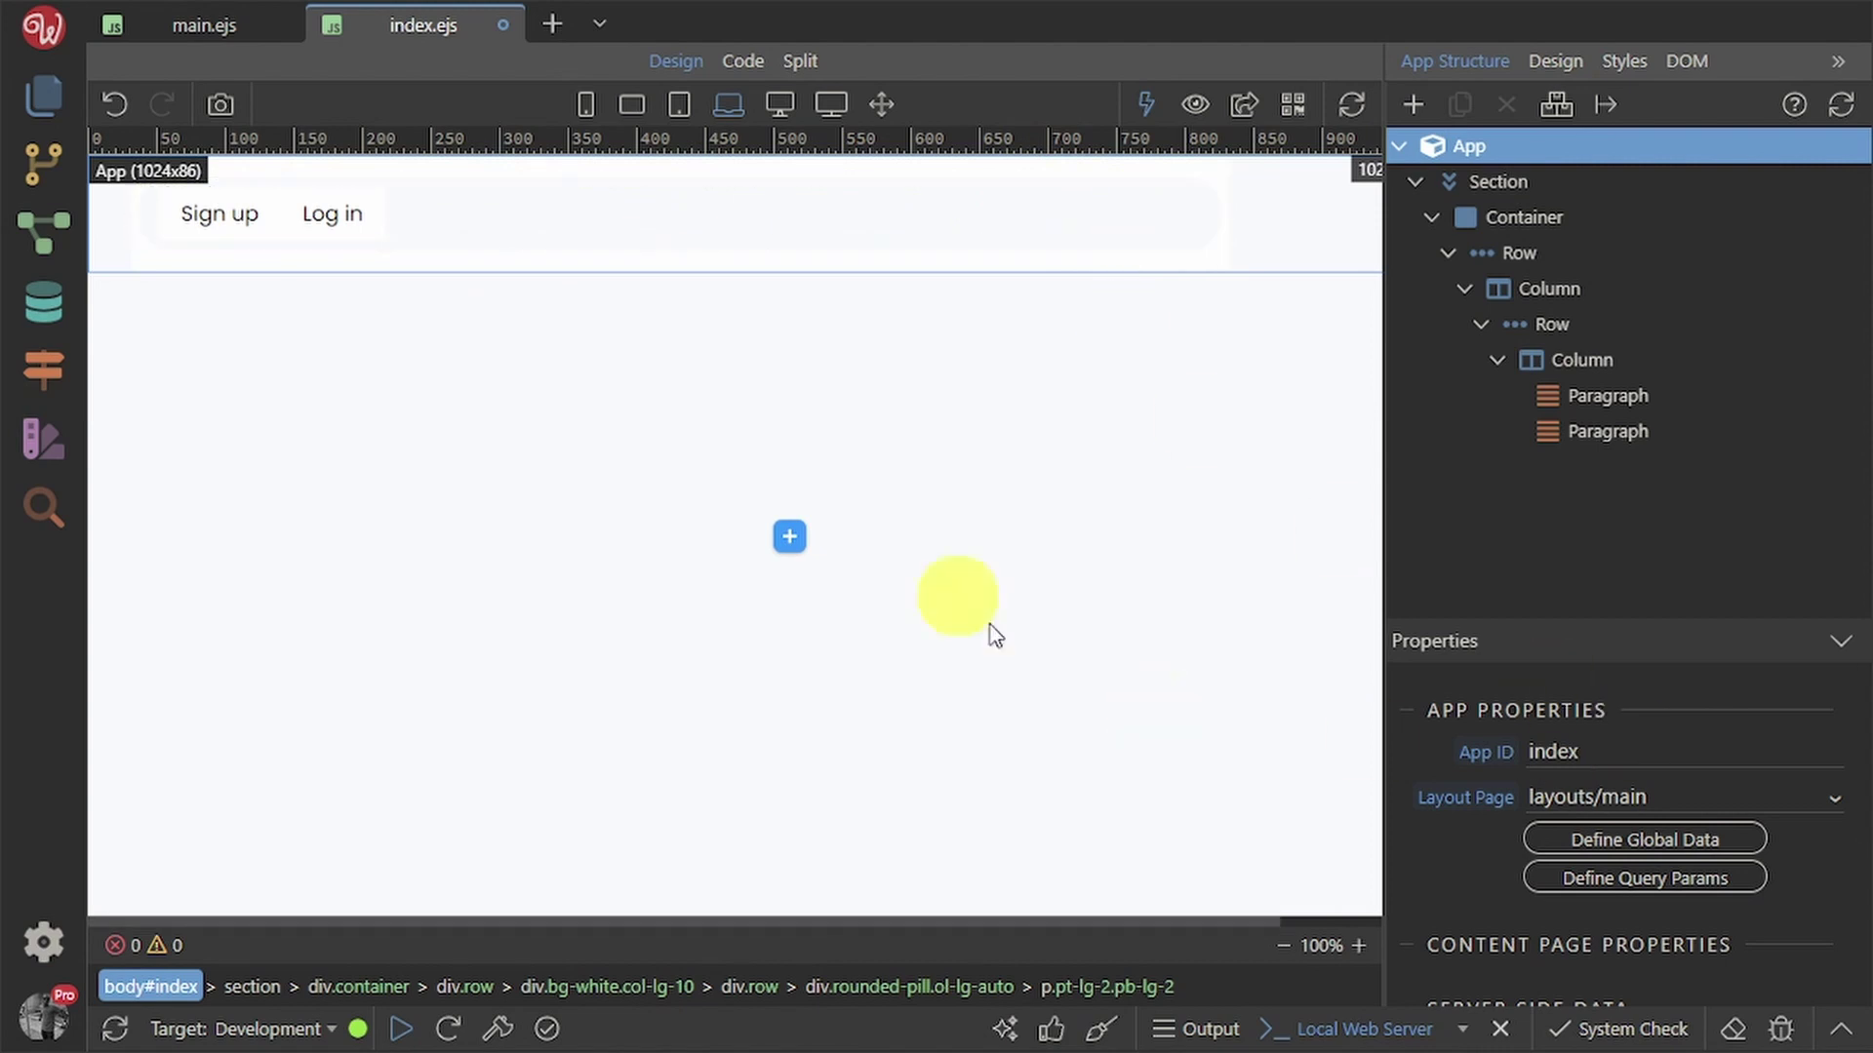
{"action": "left_click", "coordinate": [911, 214]}
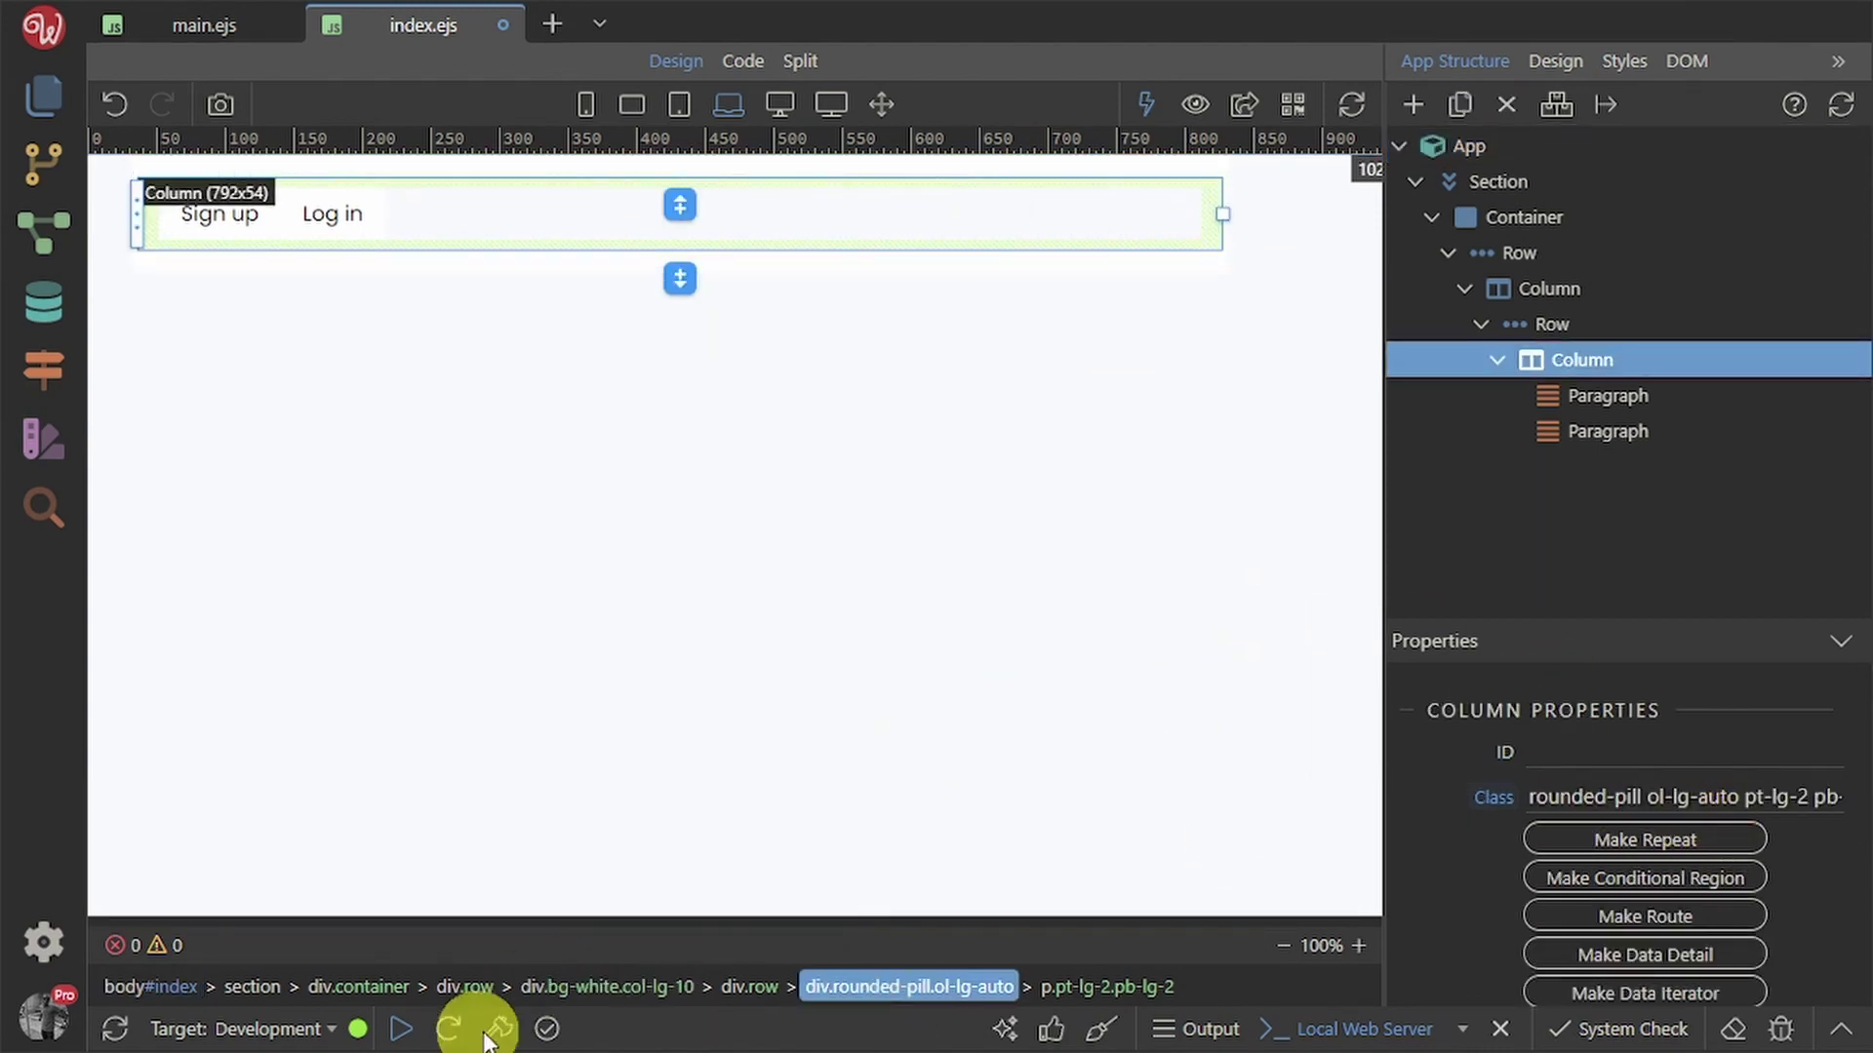
- Recheck the Border-radius class names in the Bootstrap docs, then change the nested column's rounded-pill class to rounded-start in Wappler
{"action": "key", "text": "alt+Tab"}
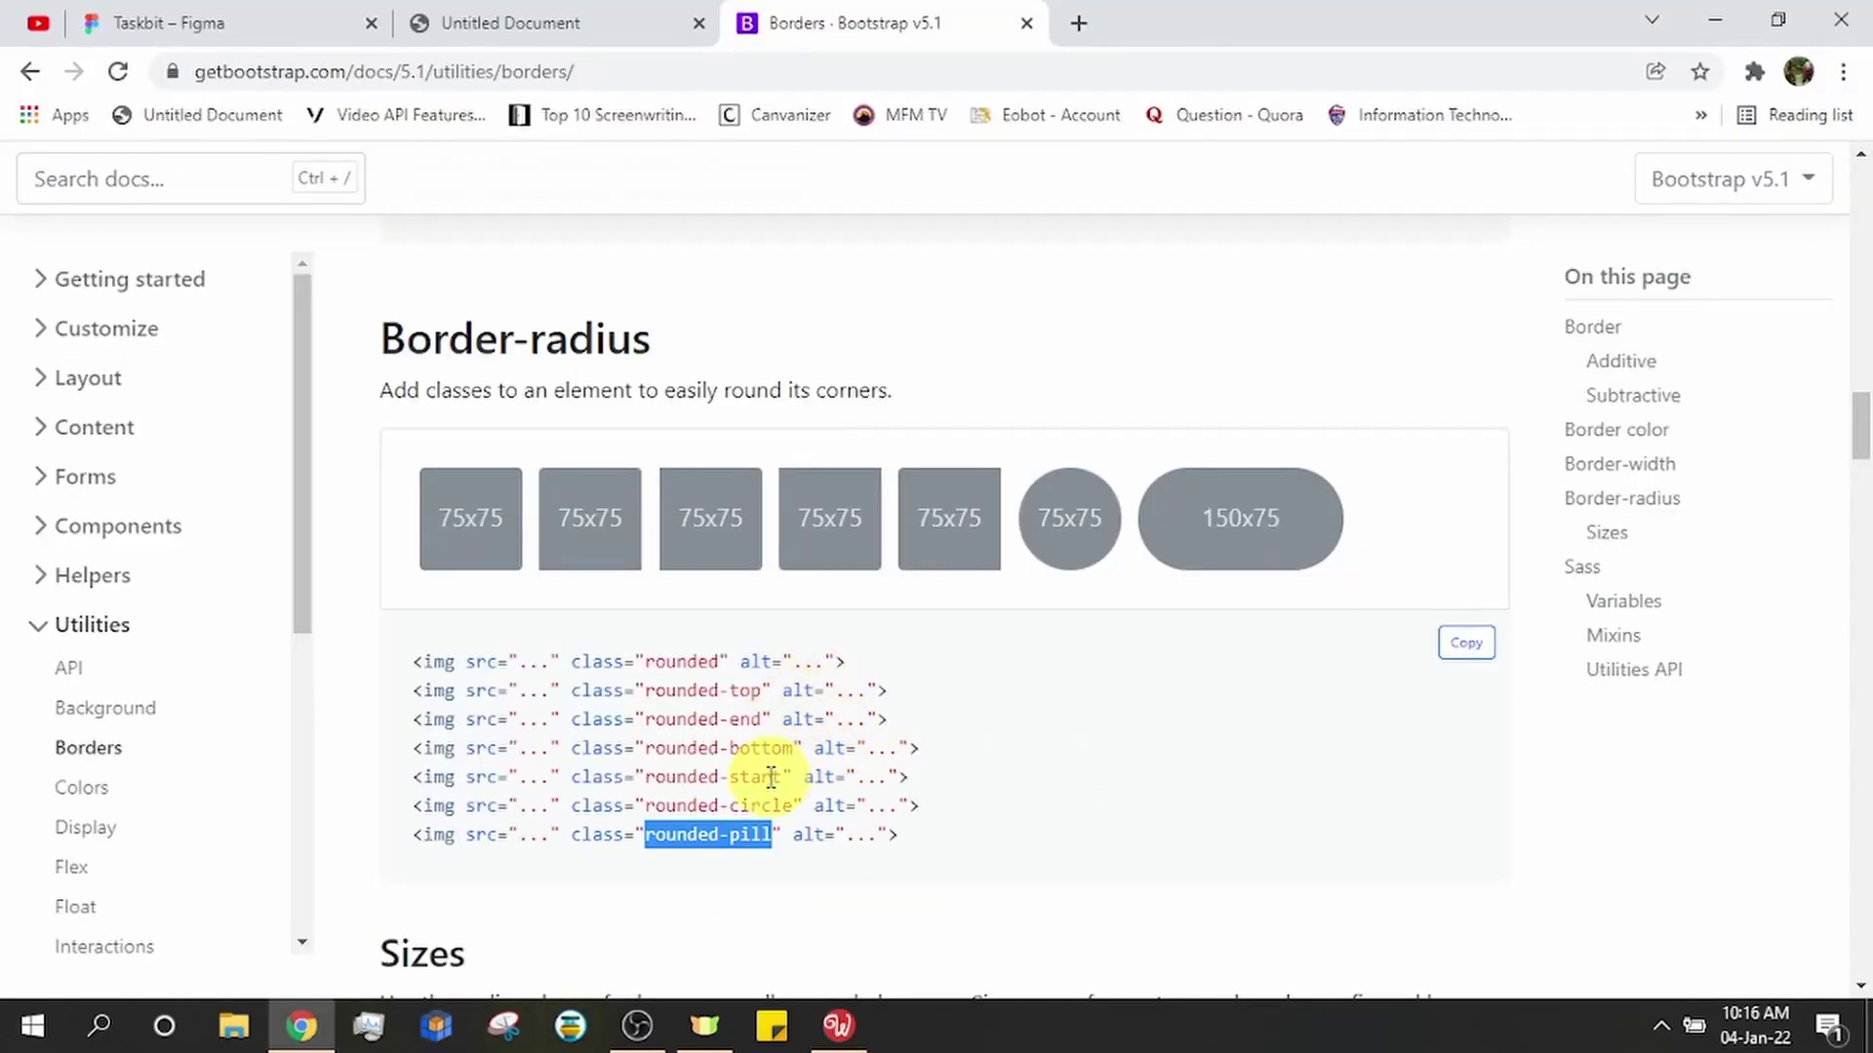
{"action": "key", "text": "alt+Tab"}
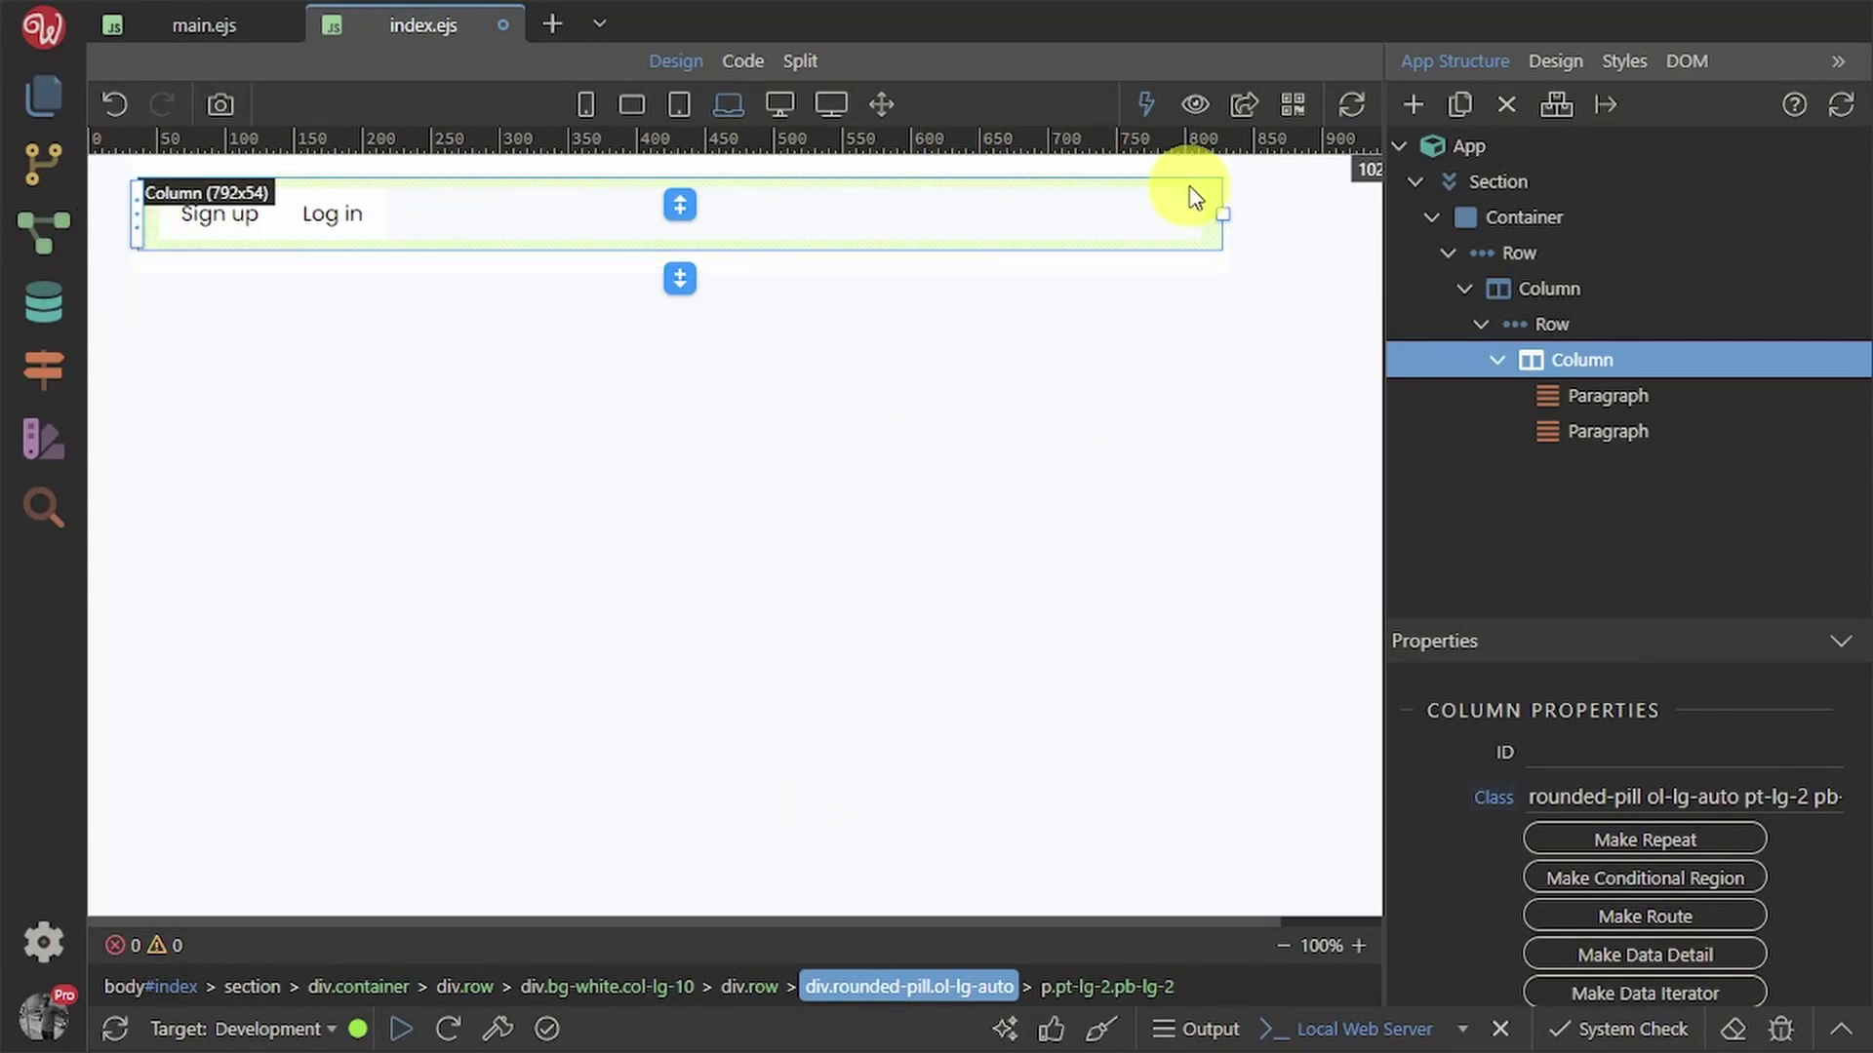
{"action": "left_click", "coordinate": [1623, 797]}
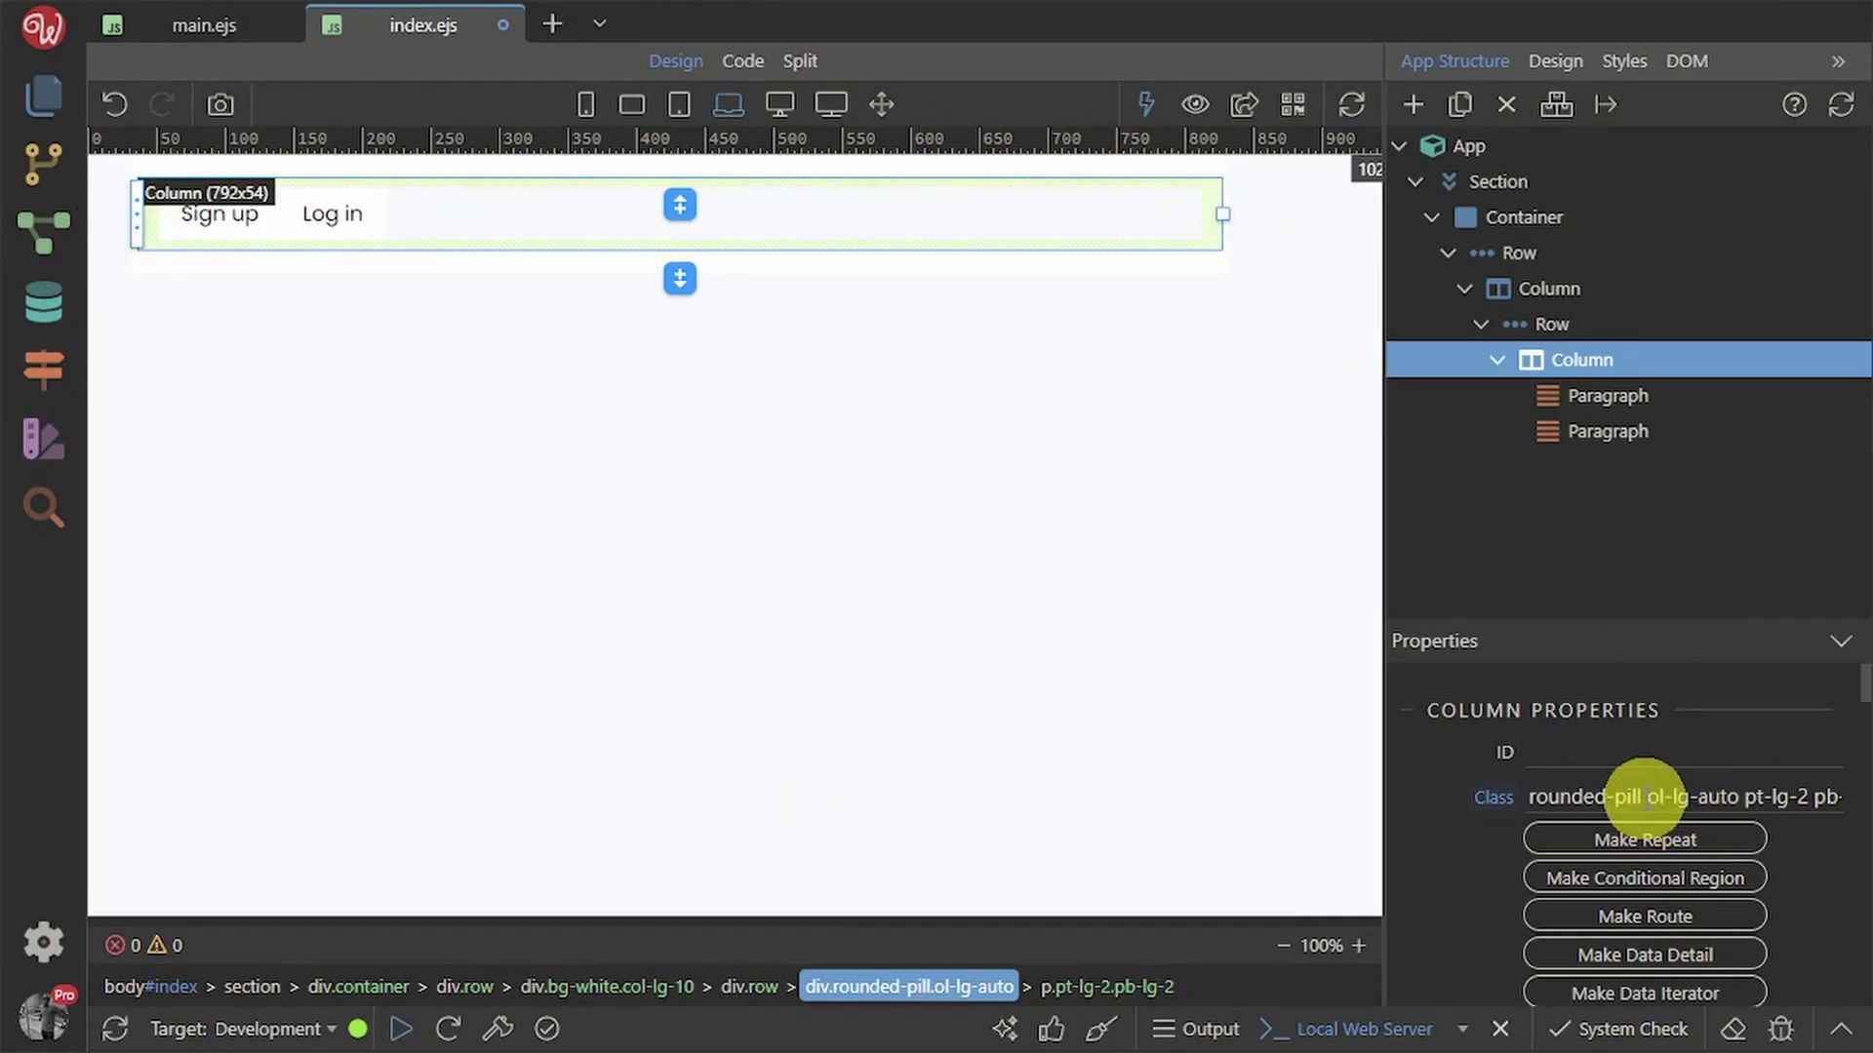
{"action": "key", "text": "BackSpace"}
{"action": "key", "text": "BackSpace"}
{"action": "key", "text": "BackSpace"}
{"action": "key", "text": "BackSpace"}
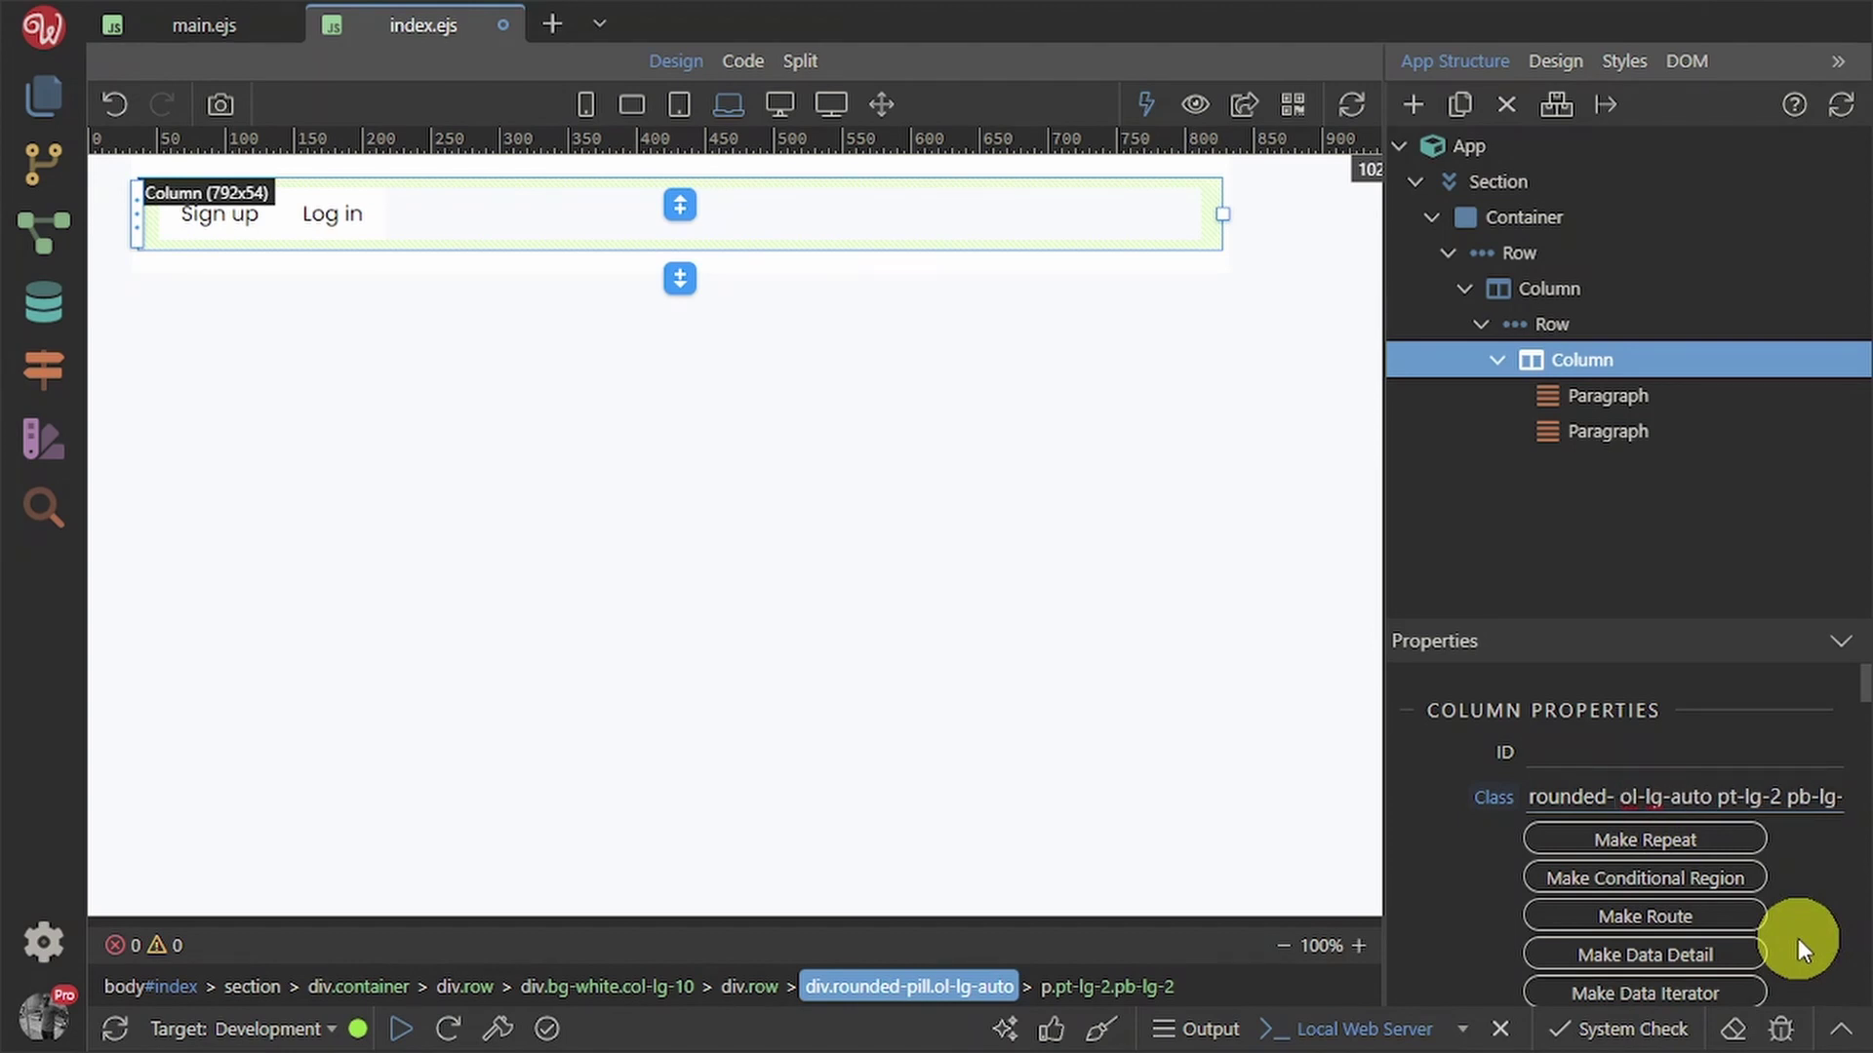
{"action": "type", "text": "start"}
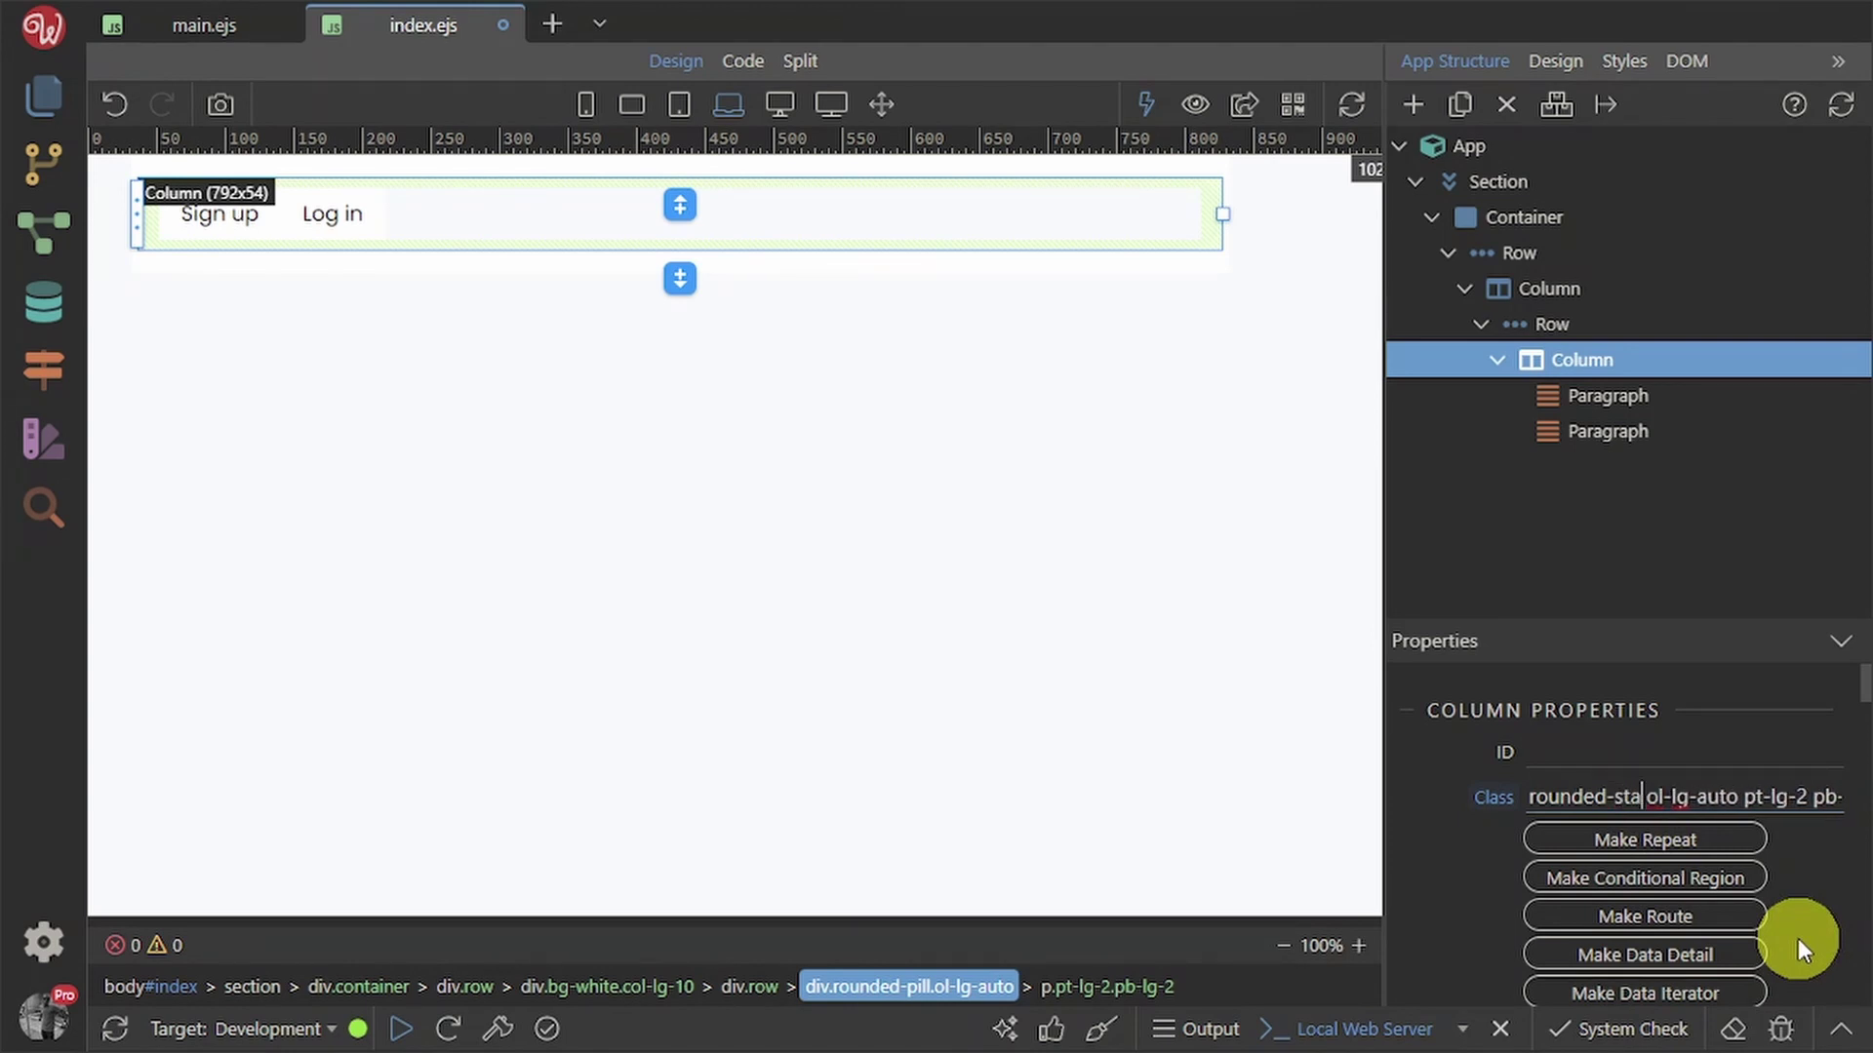
- Duplicate the rounded-start class name in the nested column's classes and change the copy to rounded-end
{"action": "key", "text": "shift+Left"}
{"action": "key", "text": "shift+Left"}
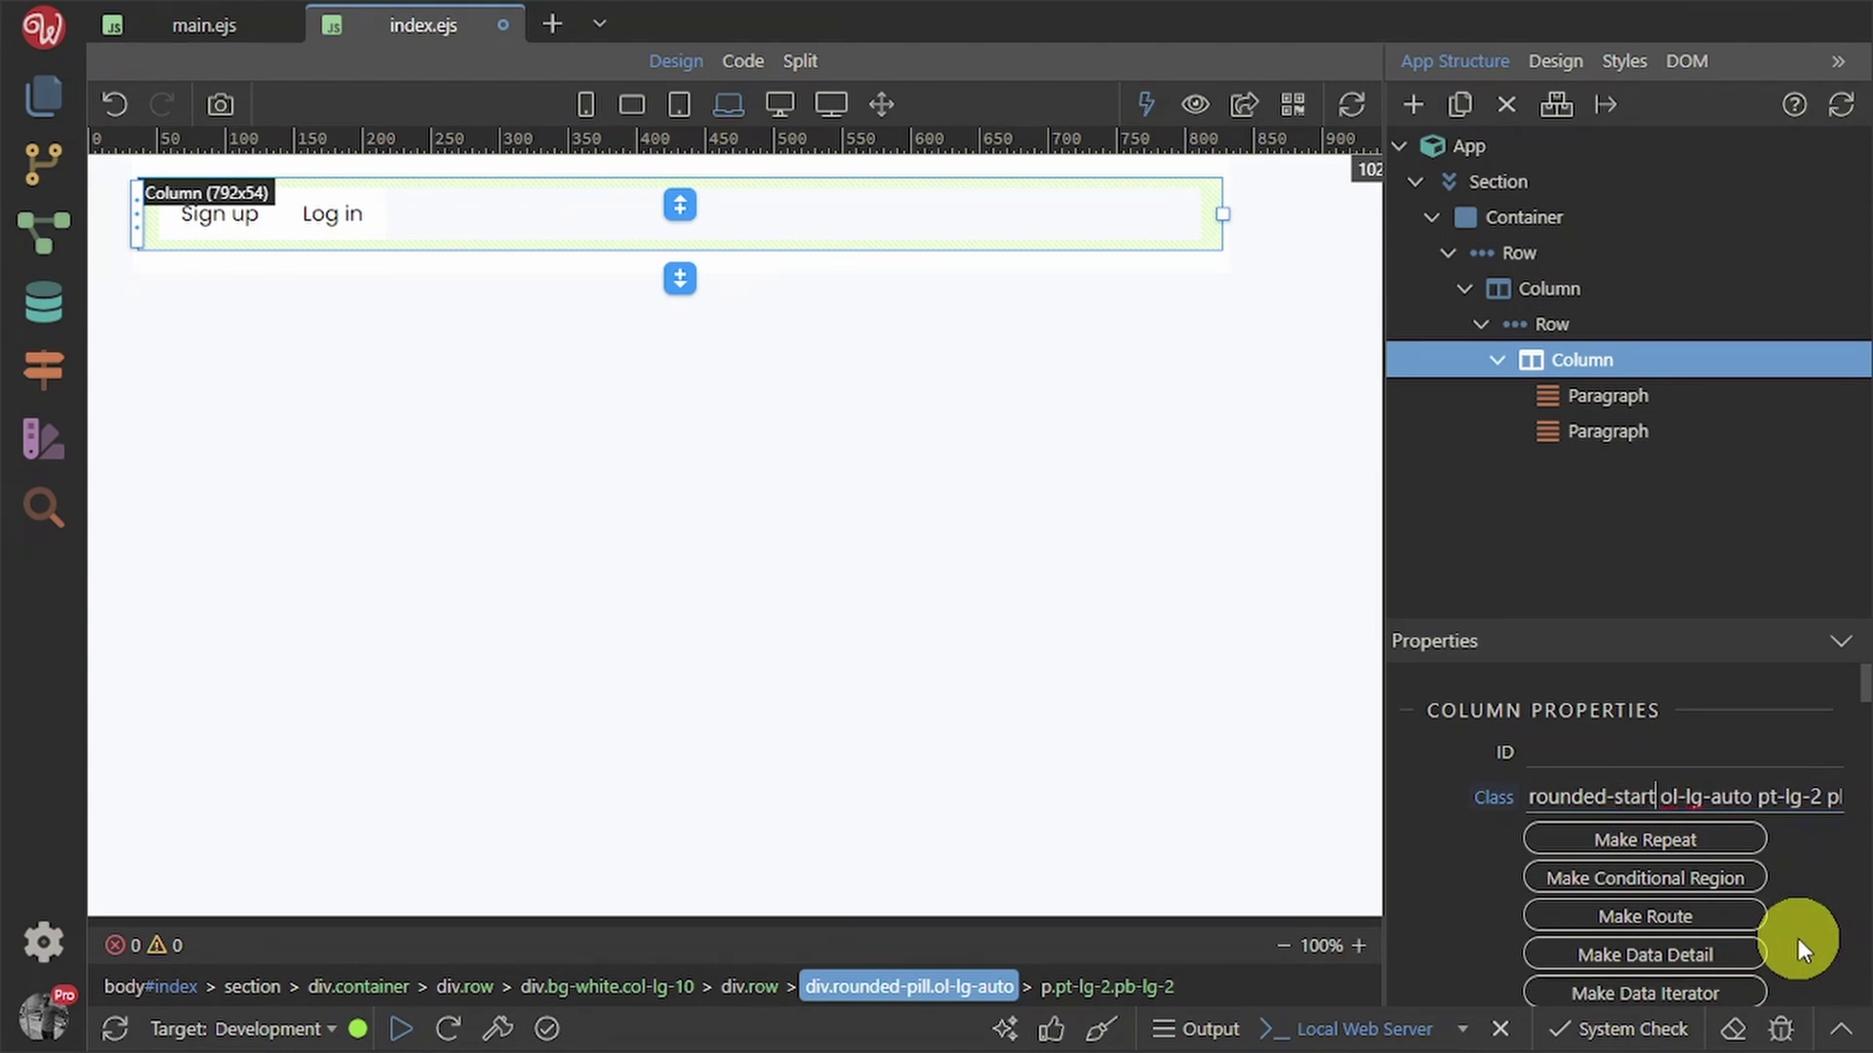
{"action": "key", "text": "shift+Left"}
{"action": "key", "text": "shift+Left"}
{"action": "key", "text": "shift+Left"}
{"action": "key", "text": "shift+Left"}
{"action": "key", "text": "shift+Left"}
{"action": "key", "text": "shift+Left"}
{"action": "key", "text": "shift+Left"}
{"action": "key", "text": "shift+Left"}
{"action": "key", "text": "shift+Left"}
{"action": "key", "text": "shift+Left"}
{"action": "key", "text": "shift+Left"}
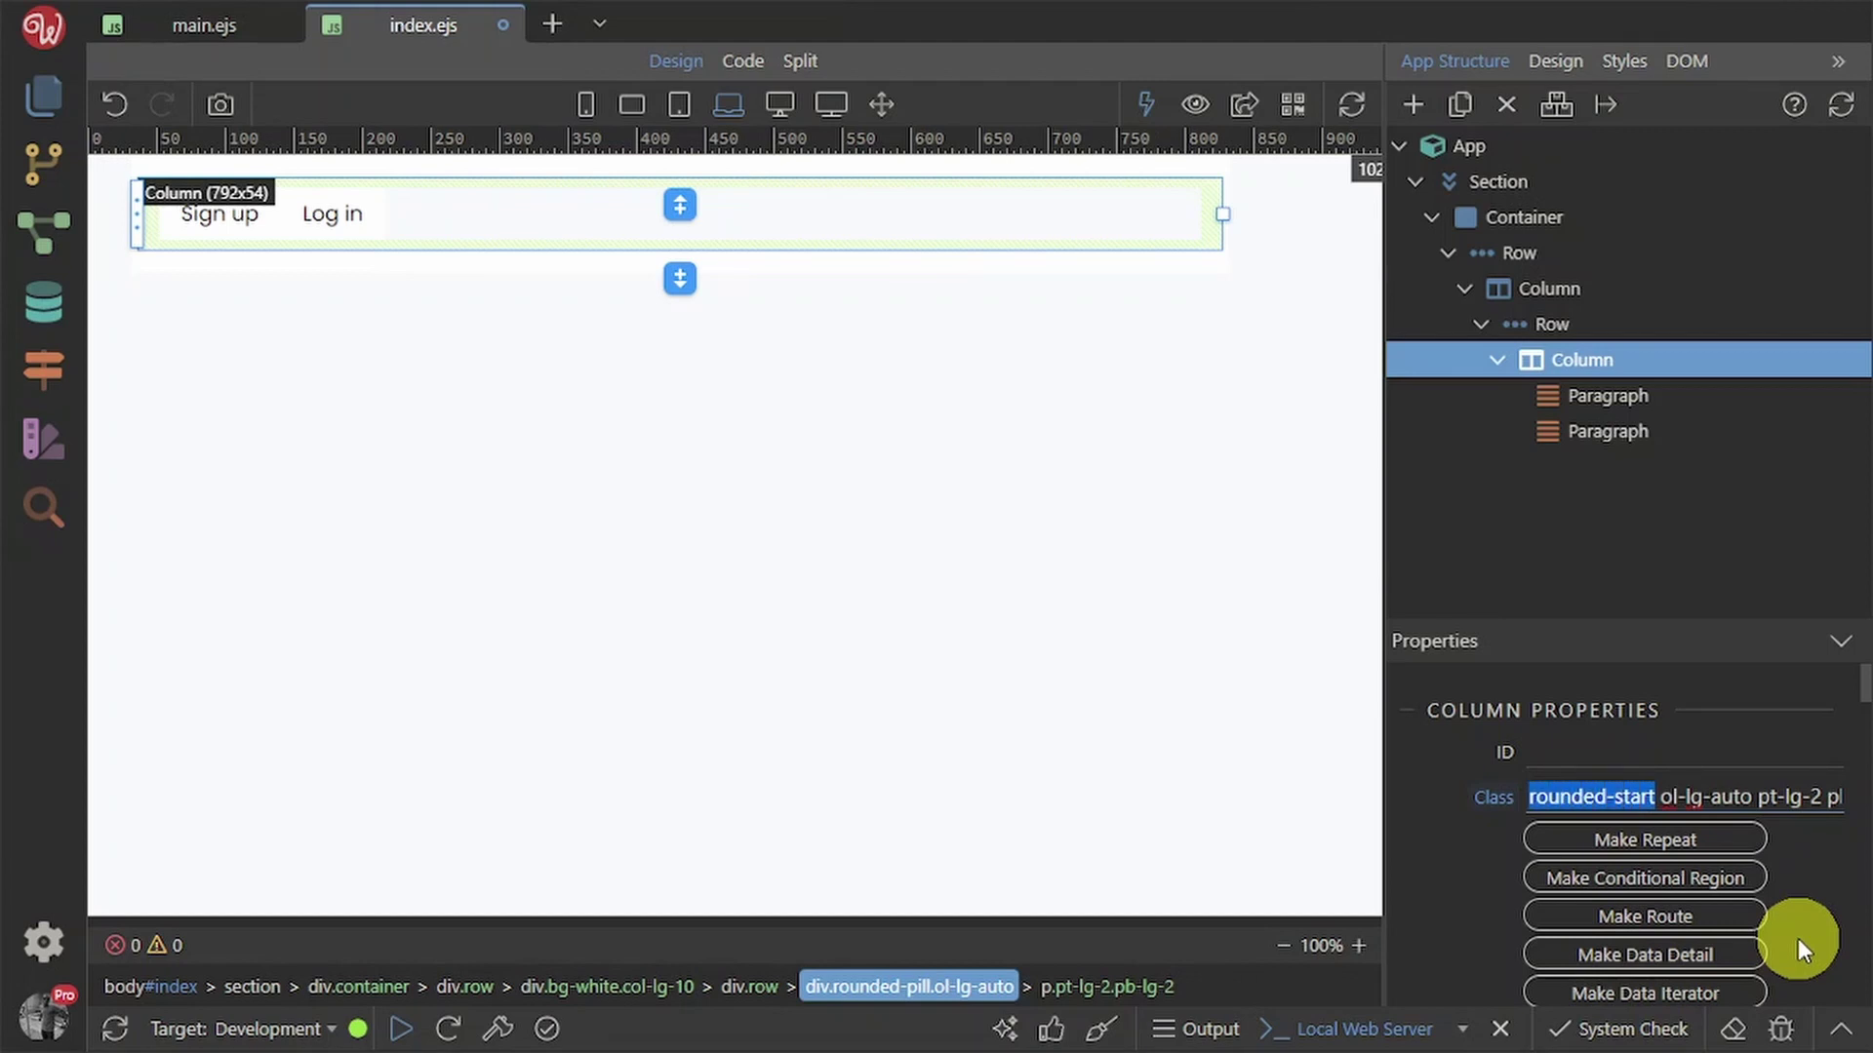
{"action": "key", "text": "ctrl+c"}
{"action": "key", "text": "Right"}
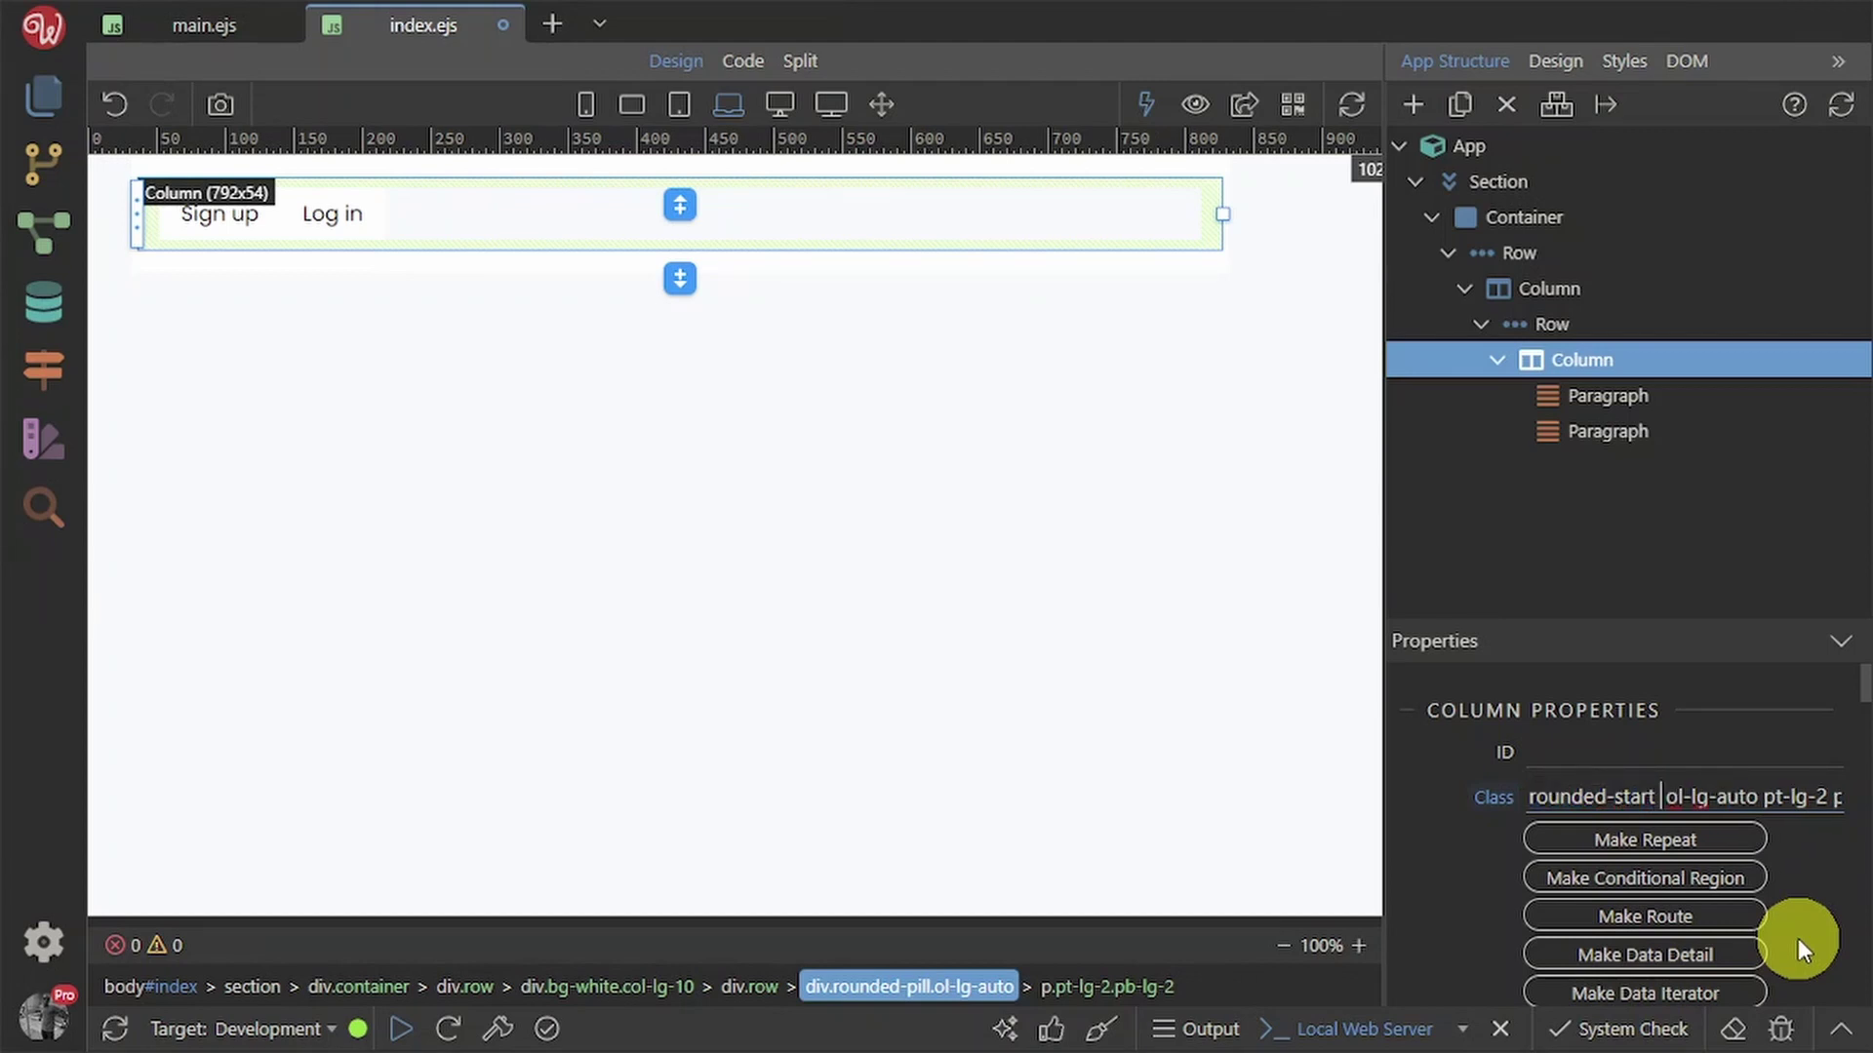
{"action": "key", "text": "ctrl+v"}
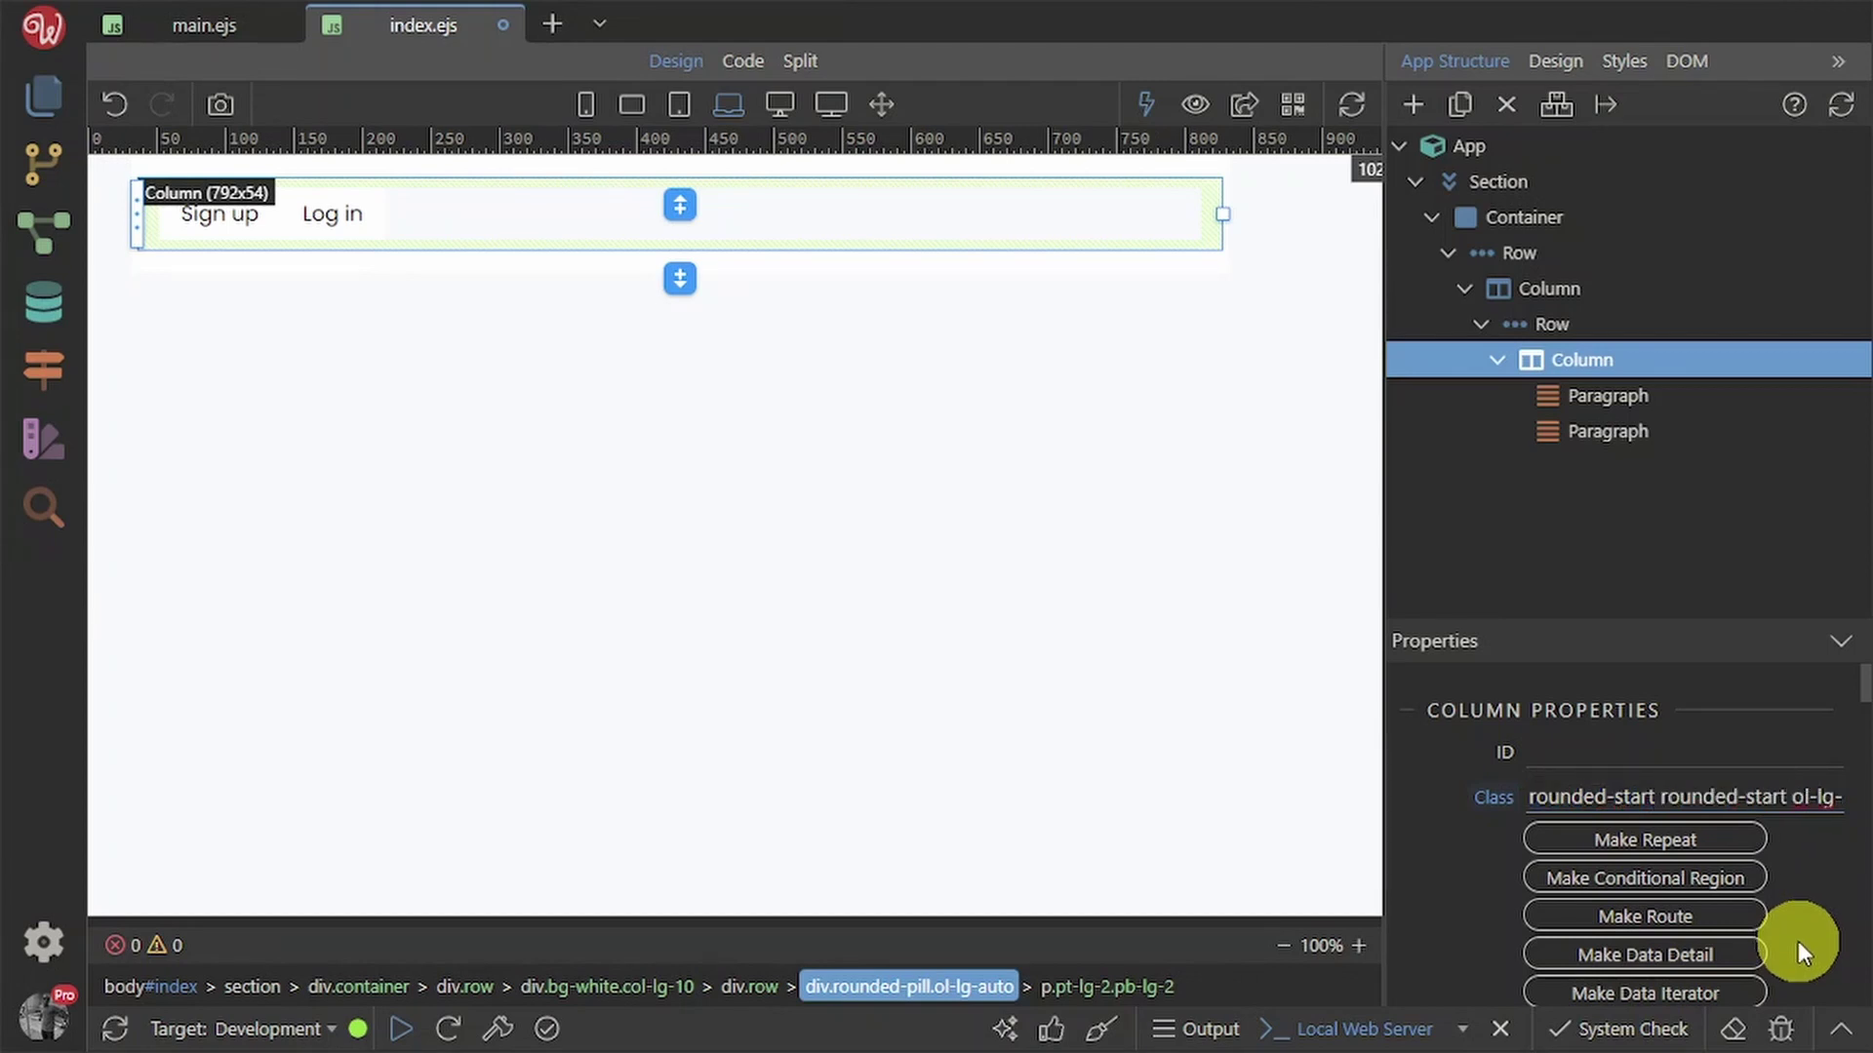
{"action": "key", "text": "BackSpace"}
{"action": "key", "text": "BackSpace"}
{"action": "key", "text": "BackSpace"}
{"action": "key", "text": "BackSpace"}
{"action": "key", "text": "BackSpace"}
{"action": "type", "text": "end"}
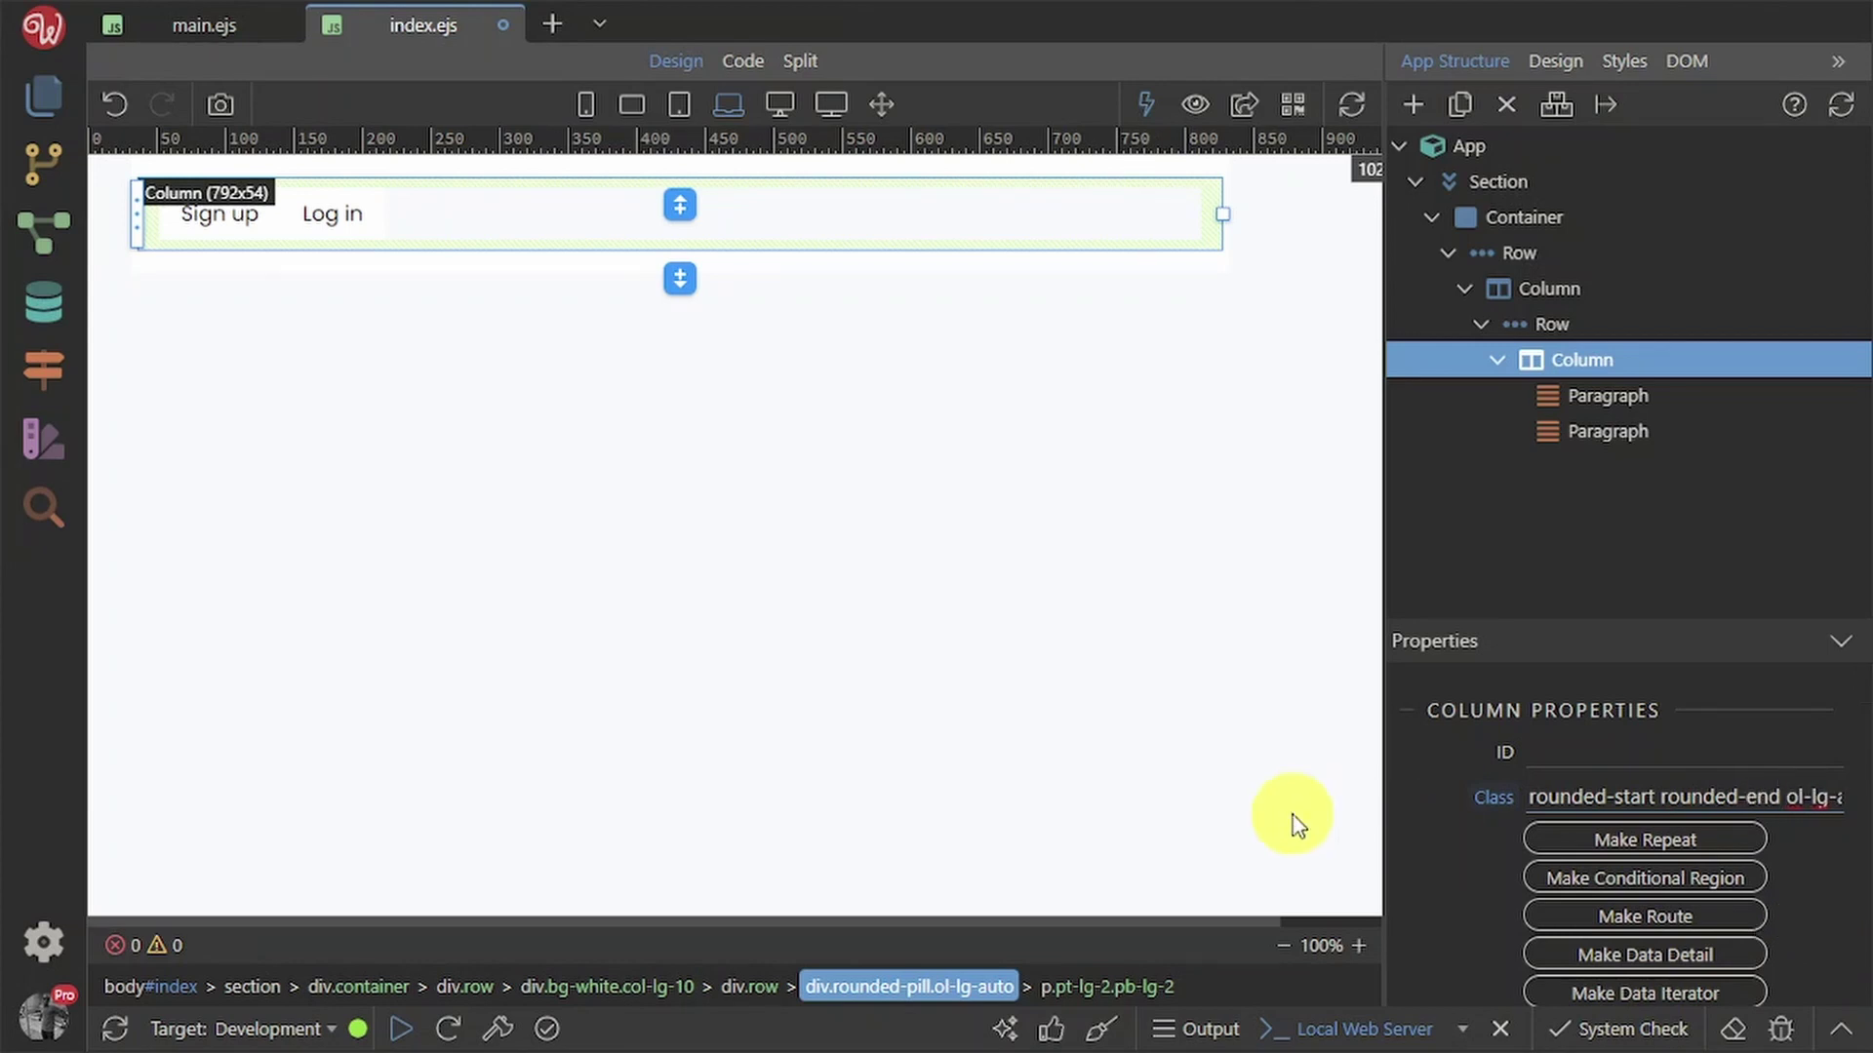
{"action": "key", "text": "Return"}
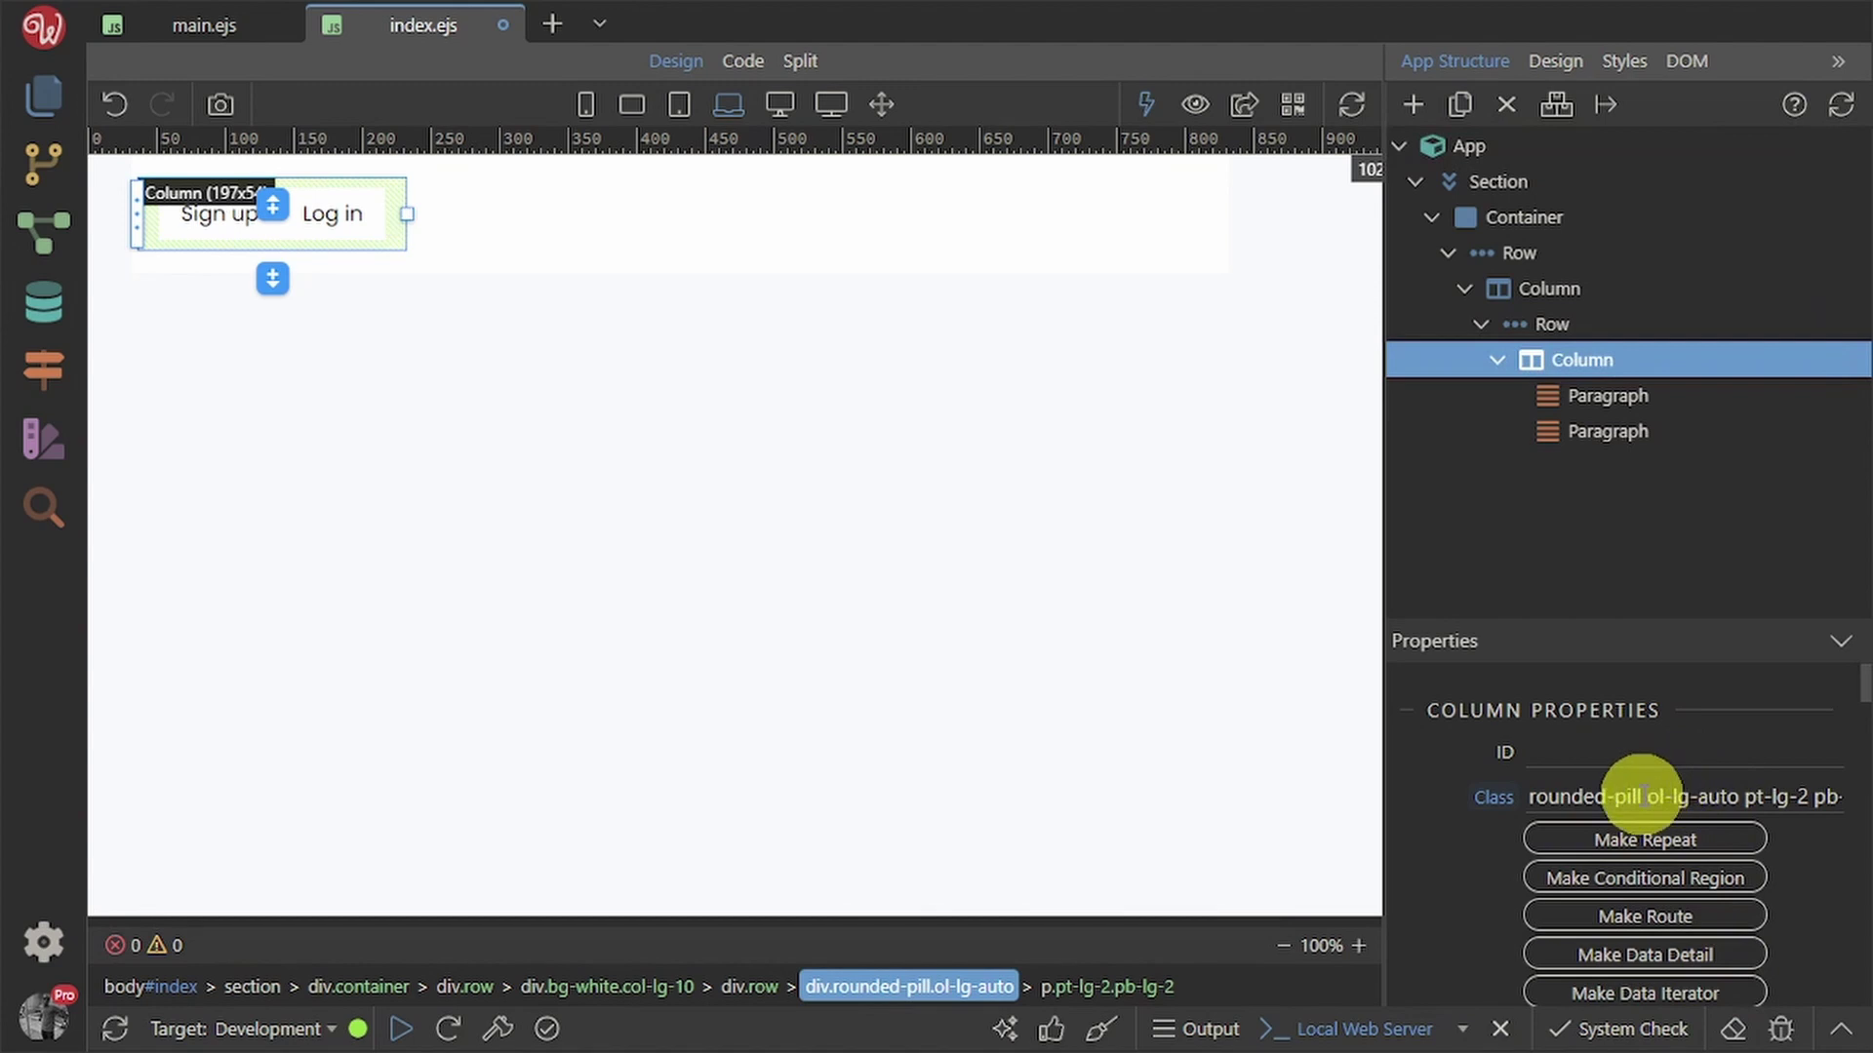
- Replace rounded-pill in the nested column's classes with the copied rounded-start rounded-end
{"action": "left_click_drag", "start_coordinate": [1642, 797], "coordinate": [1494, 804]}
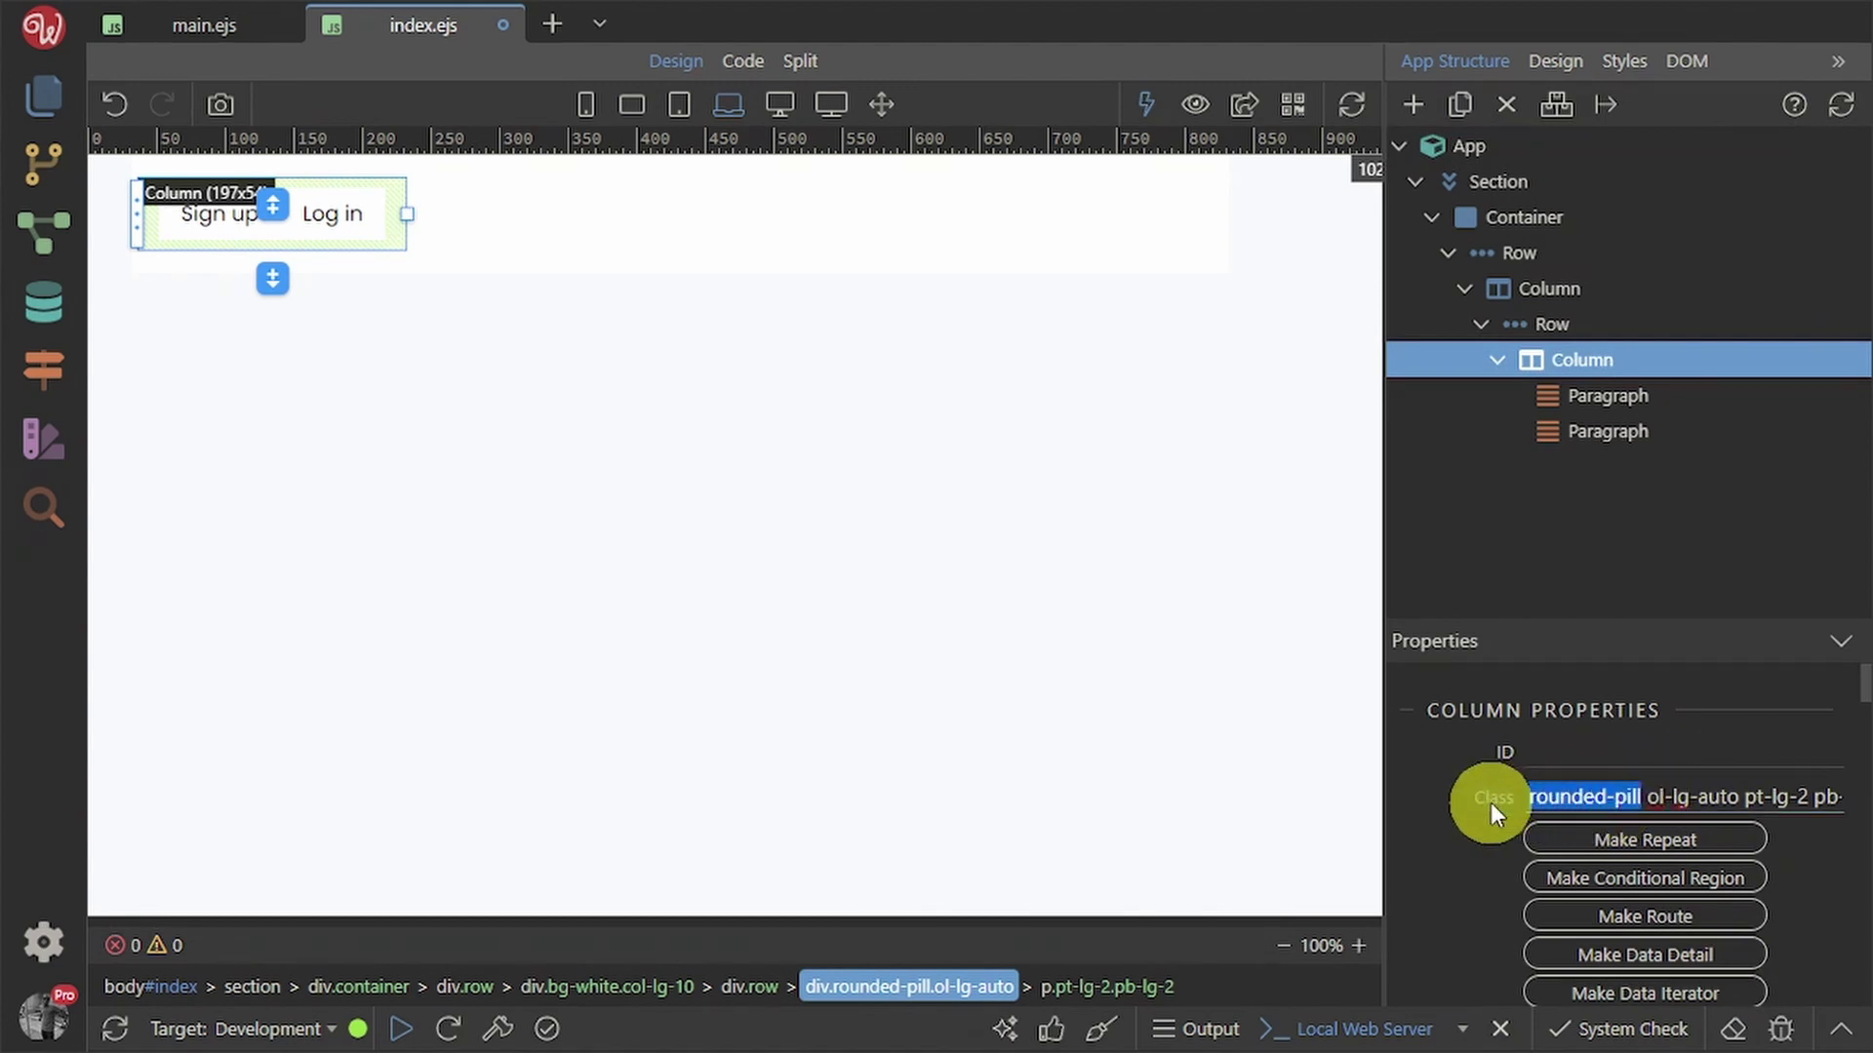
{"action": "key", "text": "ctrl+v"}
{"action": "left_click", "coordinate": [1485, 874]}
{"action": "left_click", "coordinate": [995, 699]}
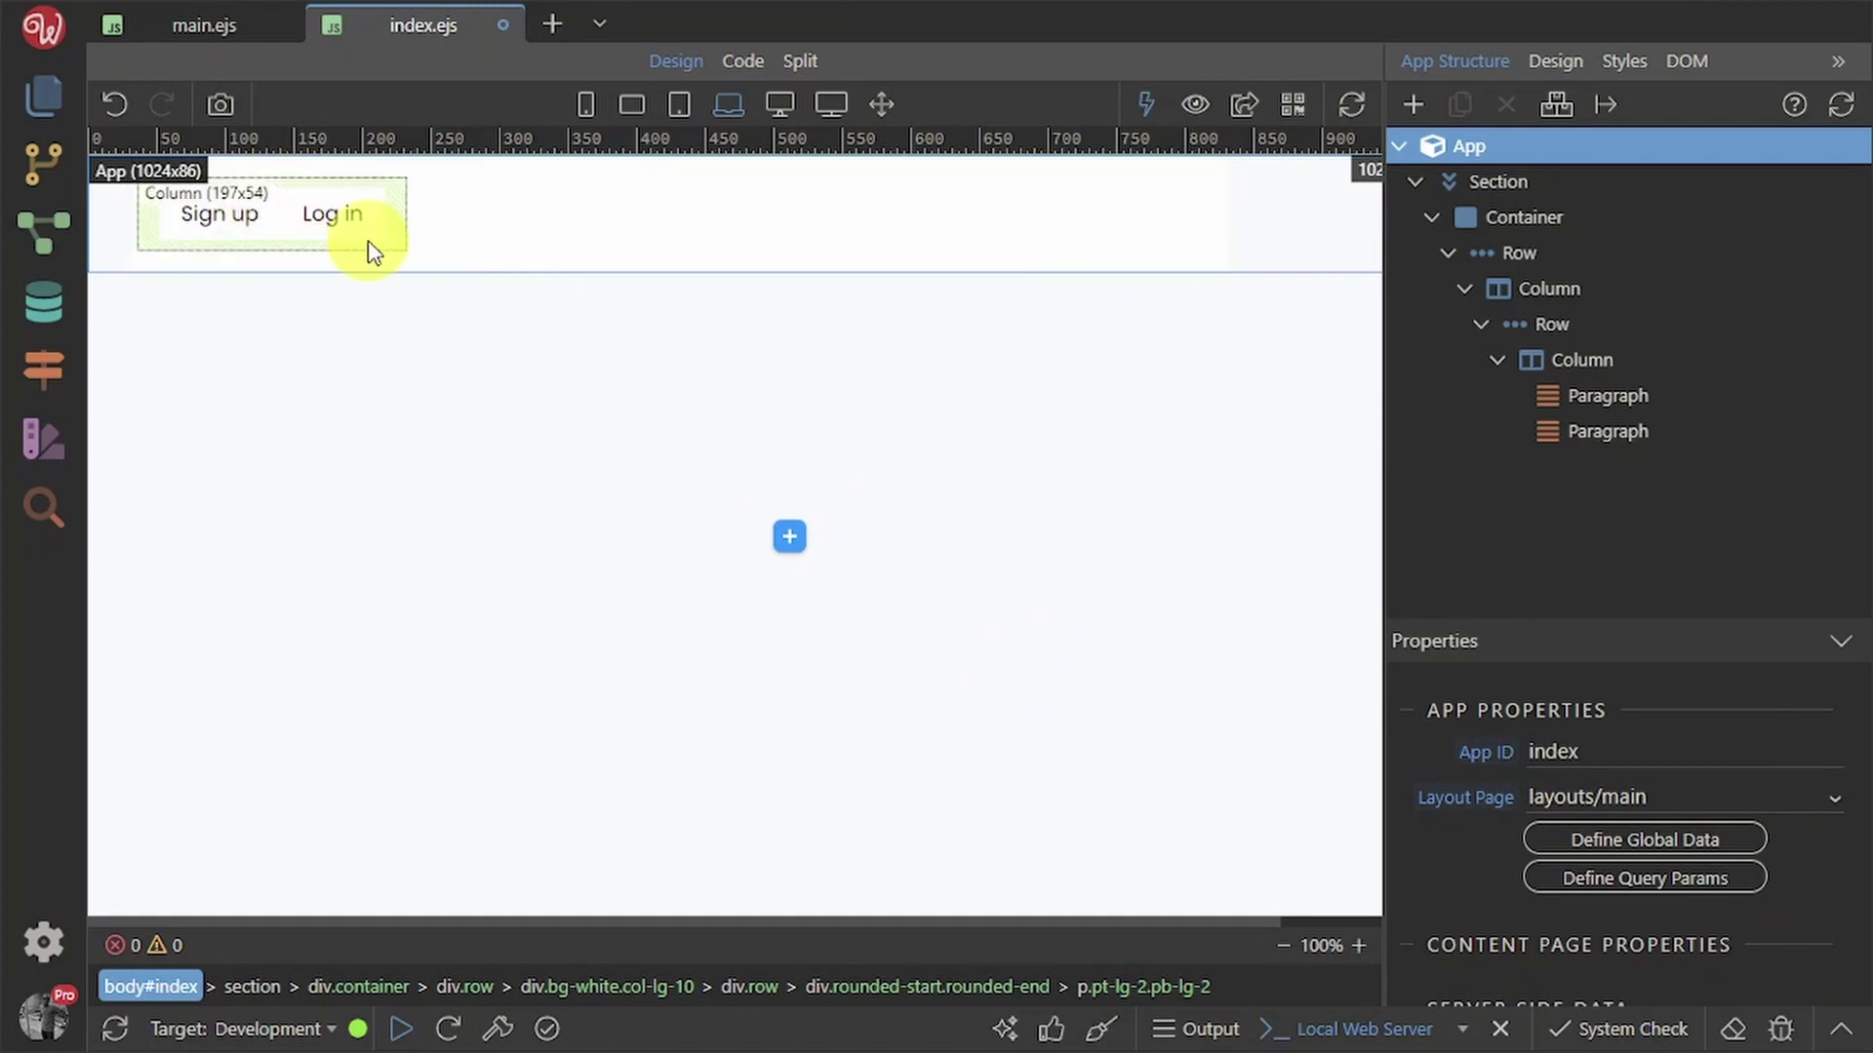
- Add the copied classes rounded-start rounded-end in front of the Sign up paragraph's existing classes
{"action": "left_click", "coordinate": [232, 219]}
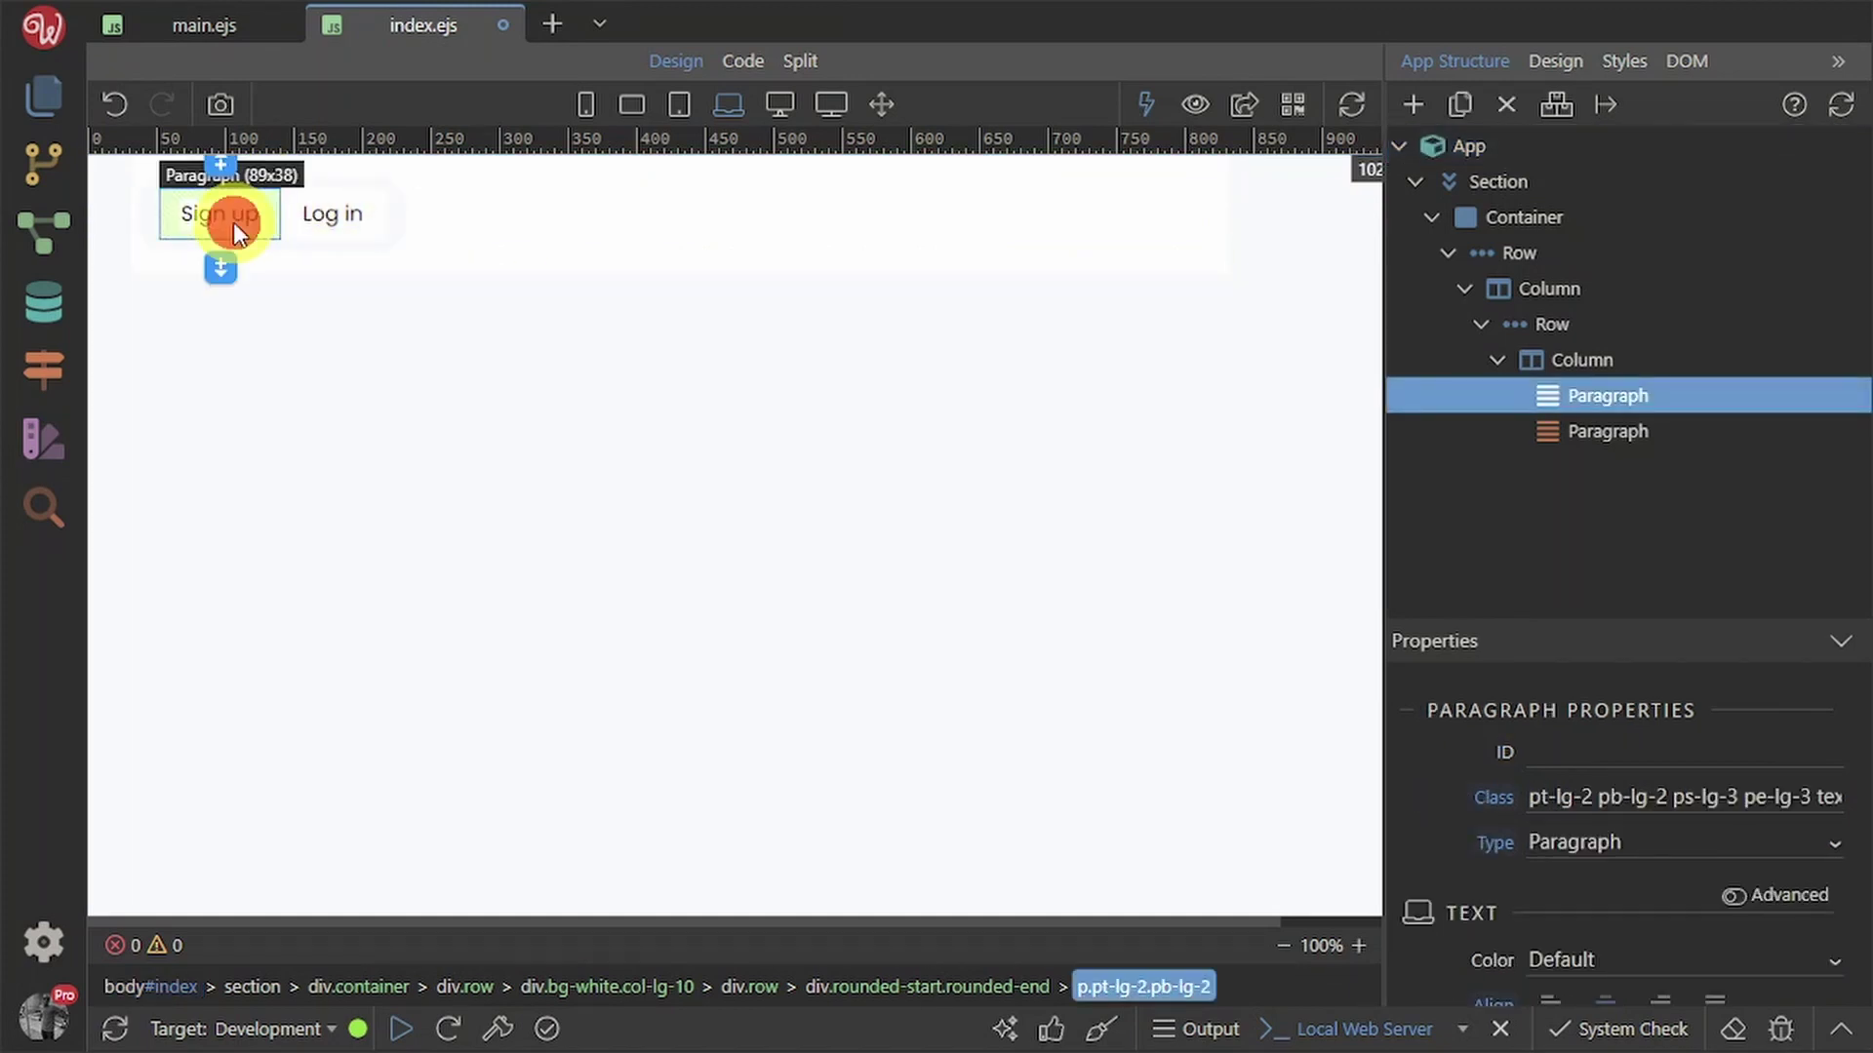
{"action": "left_click", "coordinate": [1529, 797]}
{"action": "key", "text": "ctrl+v"}
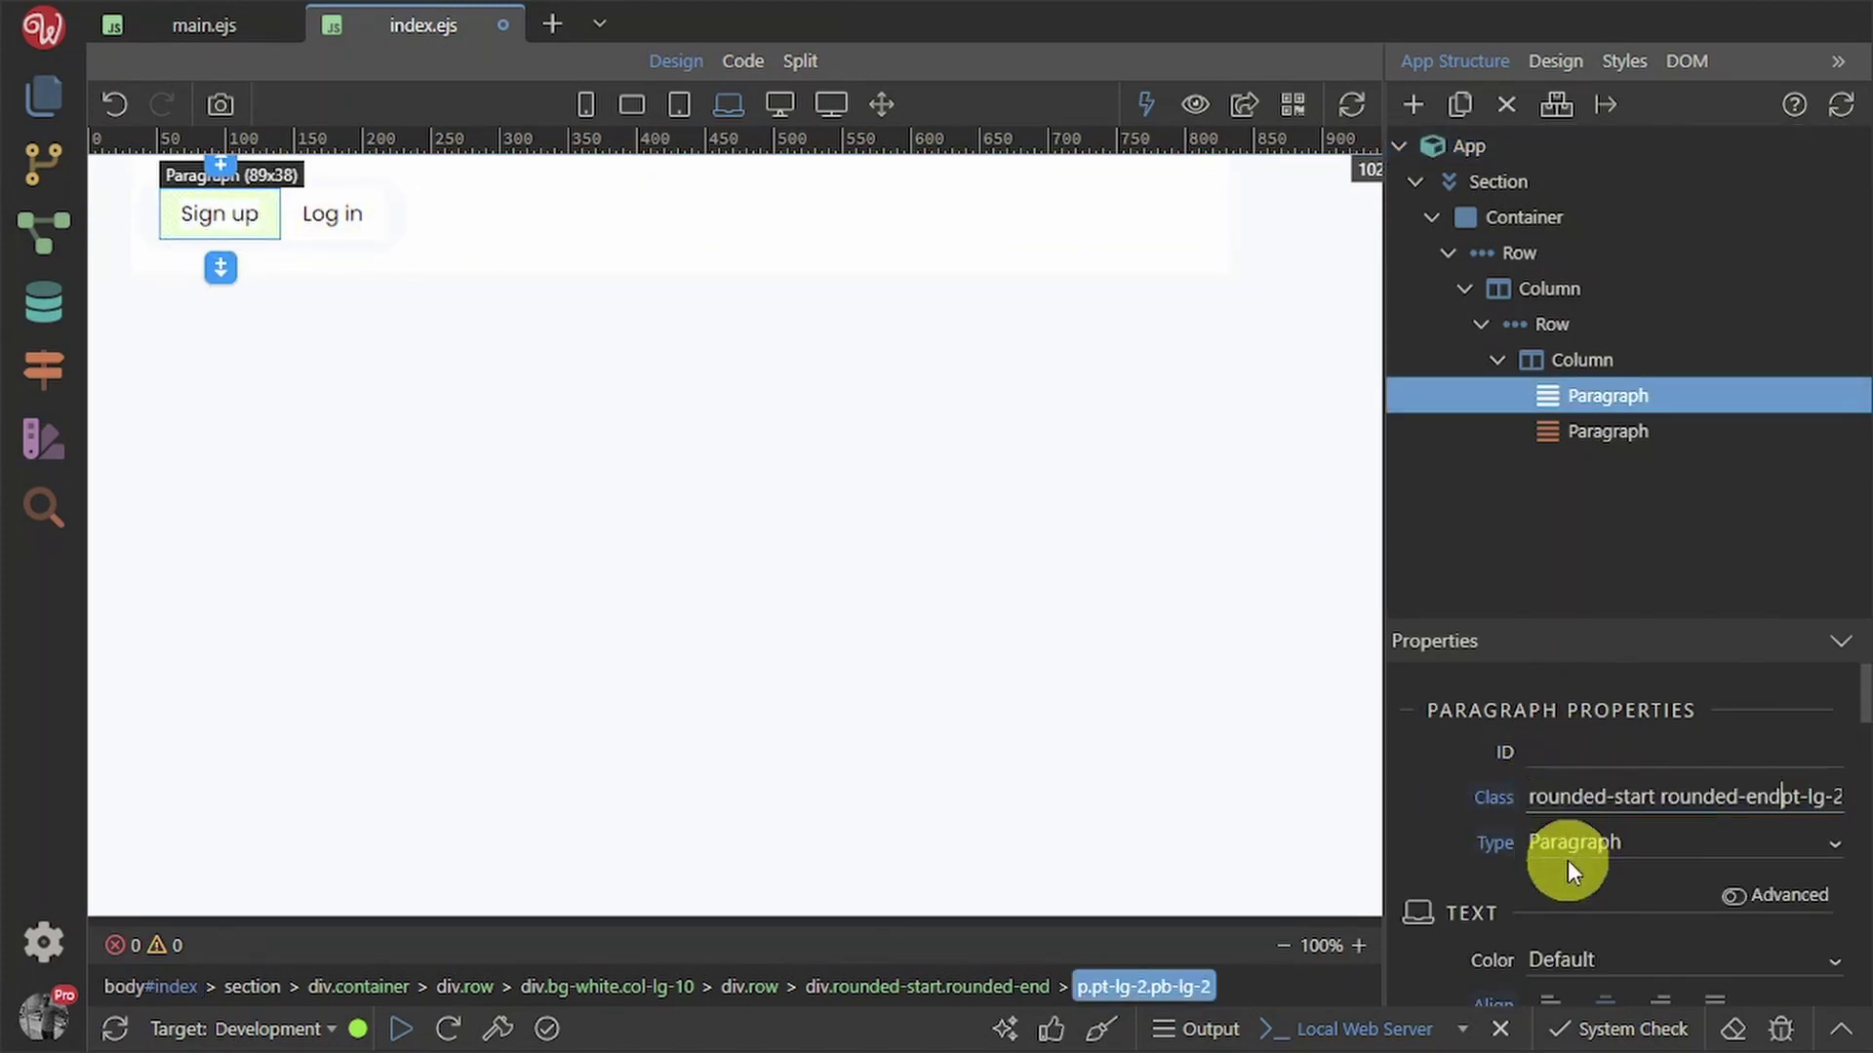
{"action": "left_click", "coordinate": [1427, 834]}
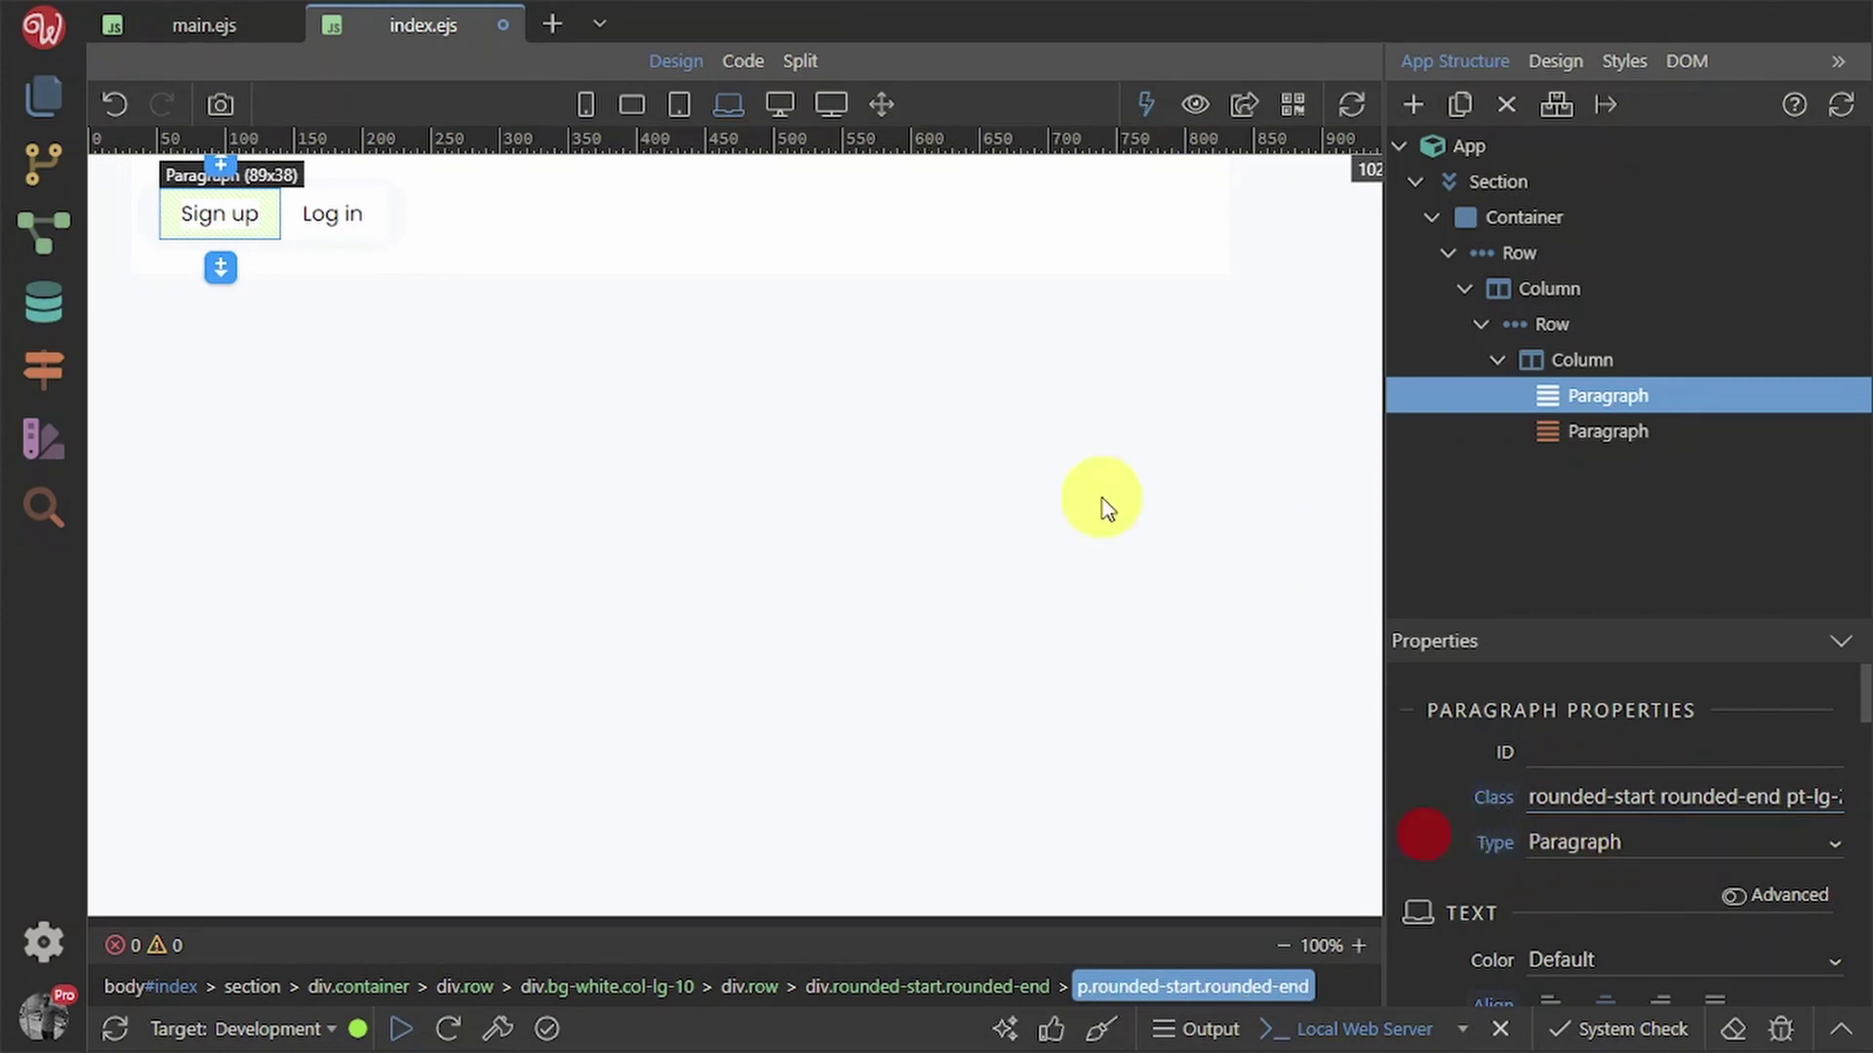
- Add the copied classes rounded-start rounded-end in front of the Log in paragraph's existing classes
{"action": "left_click", "coordinate": [320, 212]}
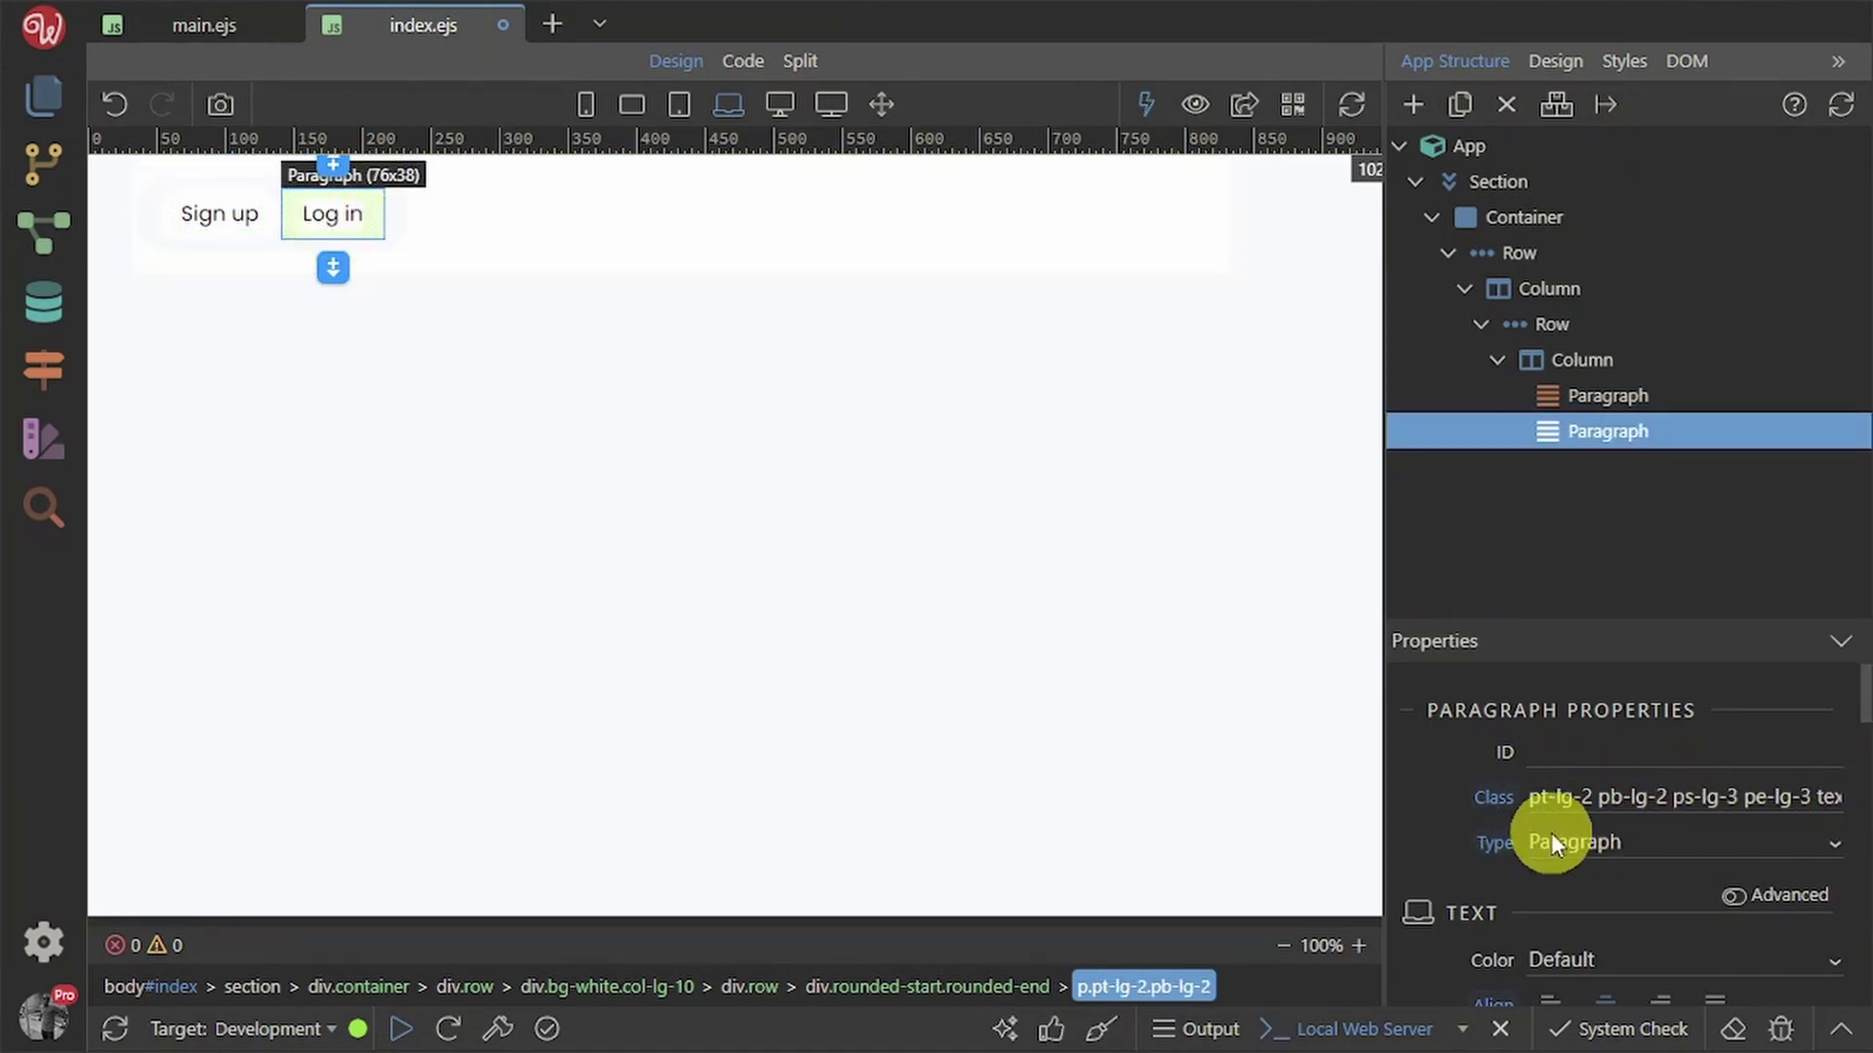
{"action": "left_click", "coordinate": [1530, 797]}
{"action": "key", "text": "ctrl+v"}
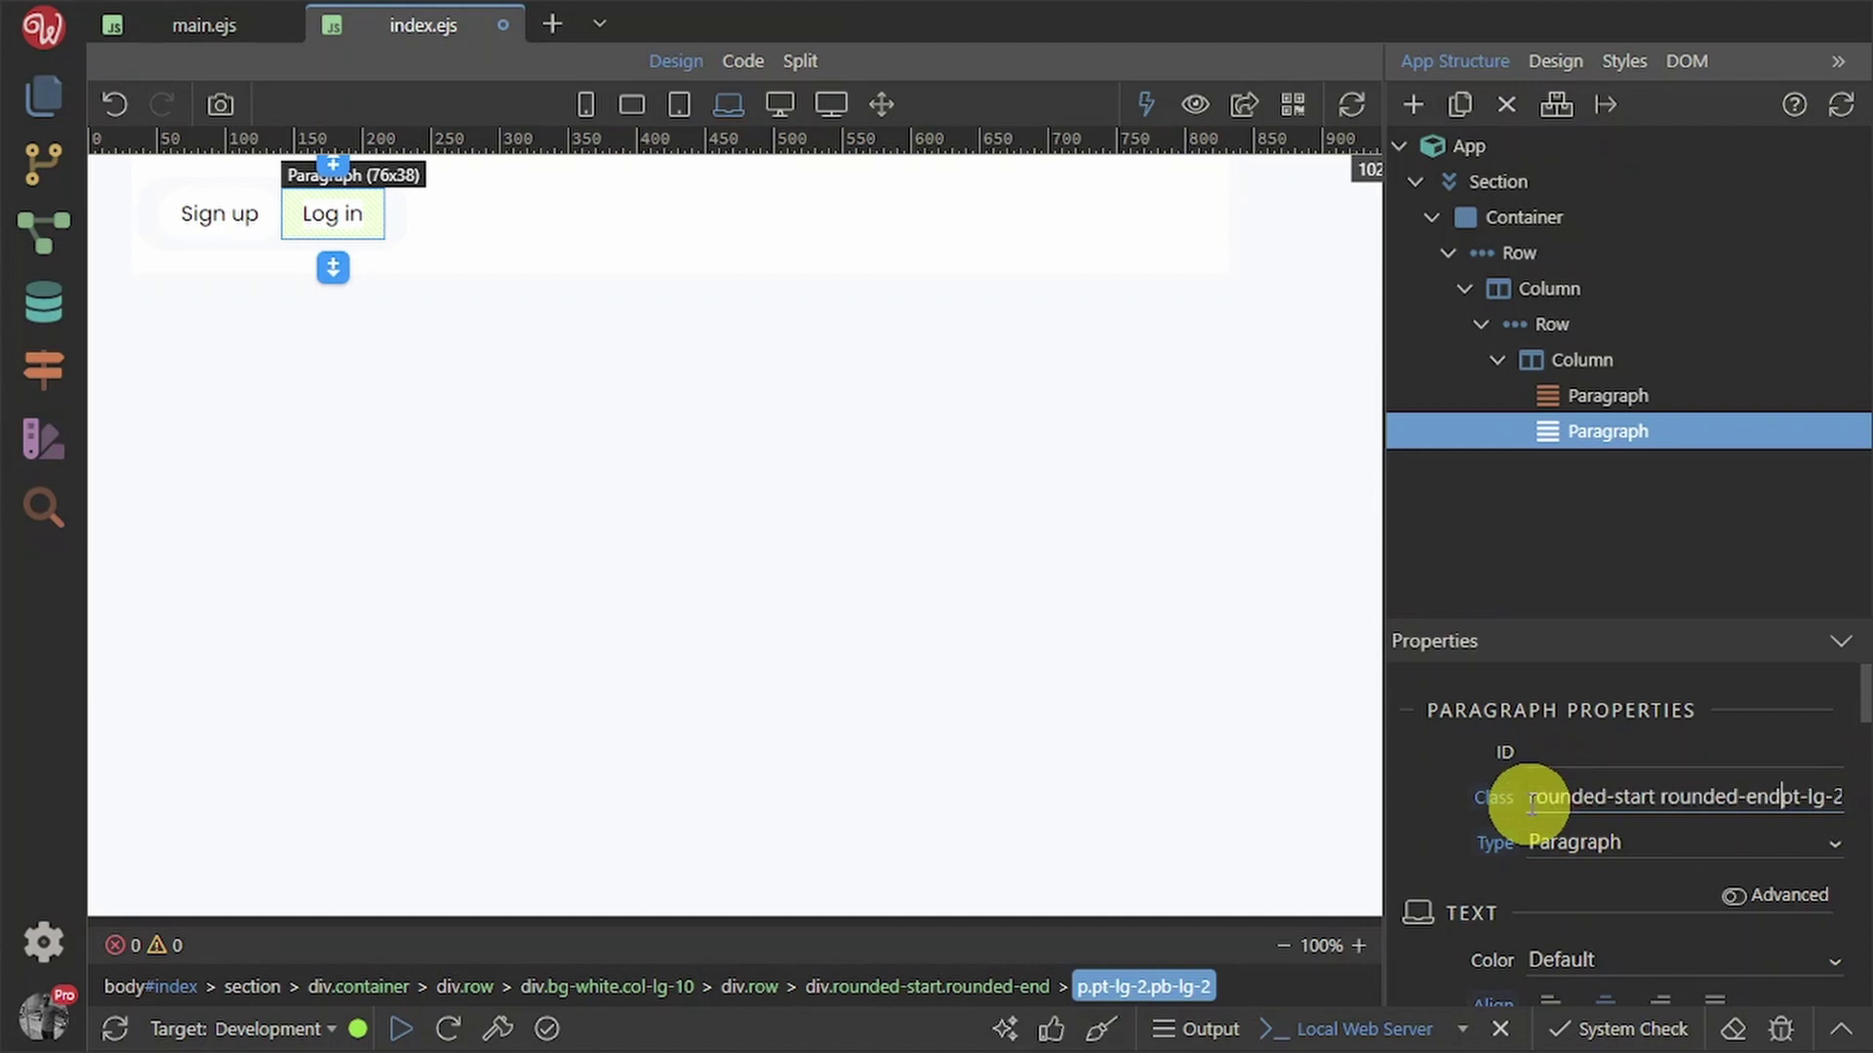
{"action": "left_click", "coordinate": [1438, 823]}
{"action": "left_click", "coordinate": [795, 564]}
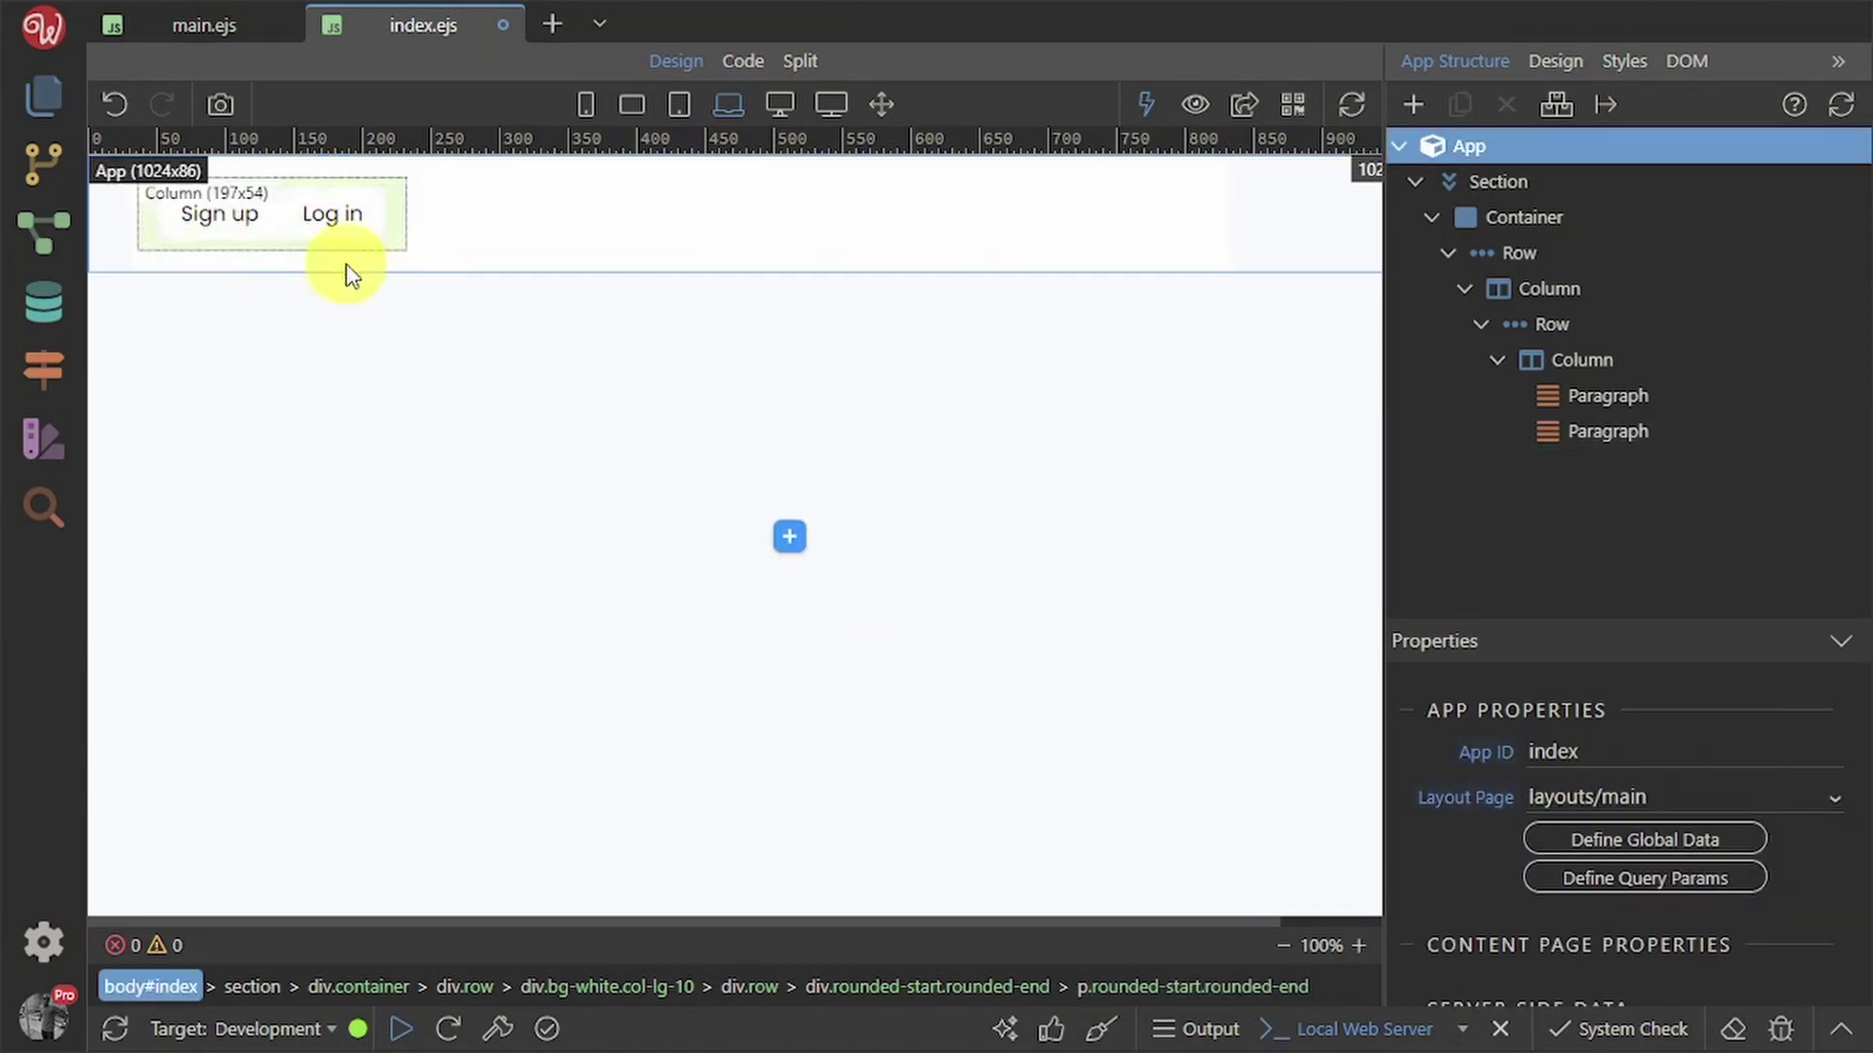
- Switch to Chrome and reload the localhost:3000 preview to check the rounded toggle
{"action": "key", "text": "alt+Tab"}
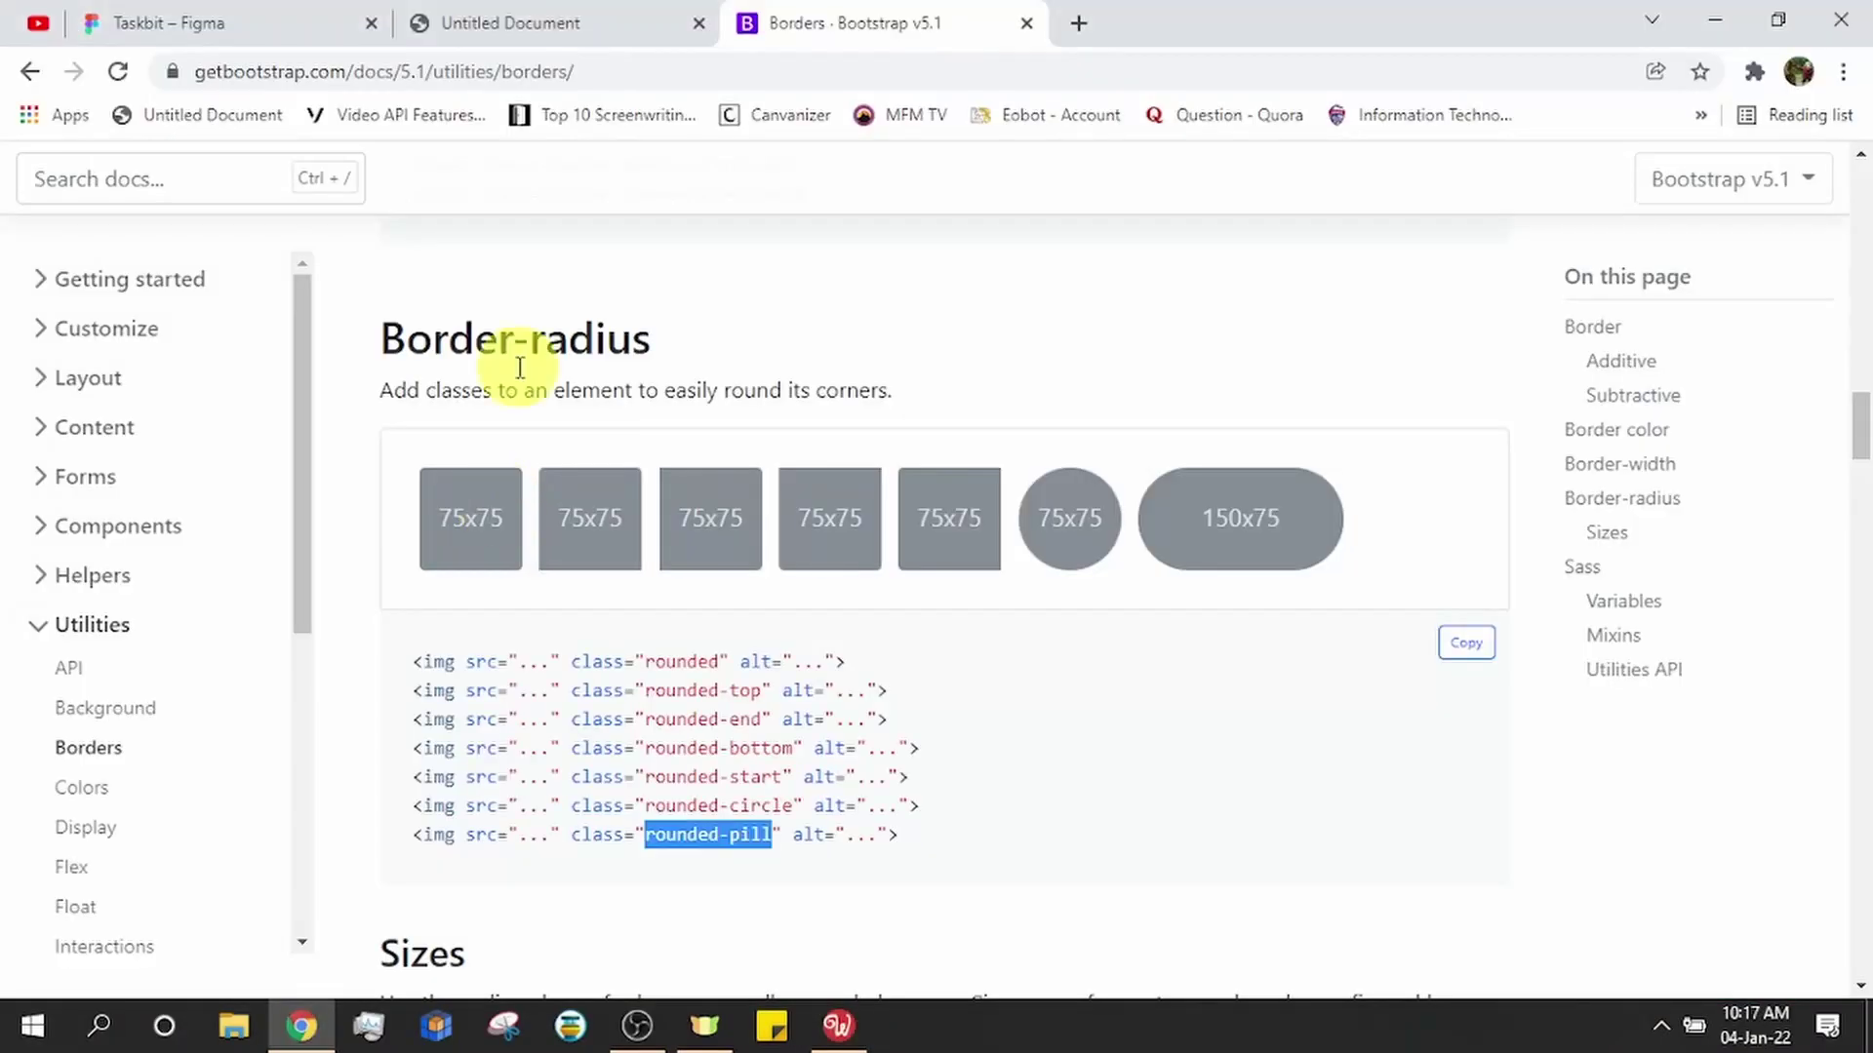
{"action": "left_click", "coordinate": [505, 21]}
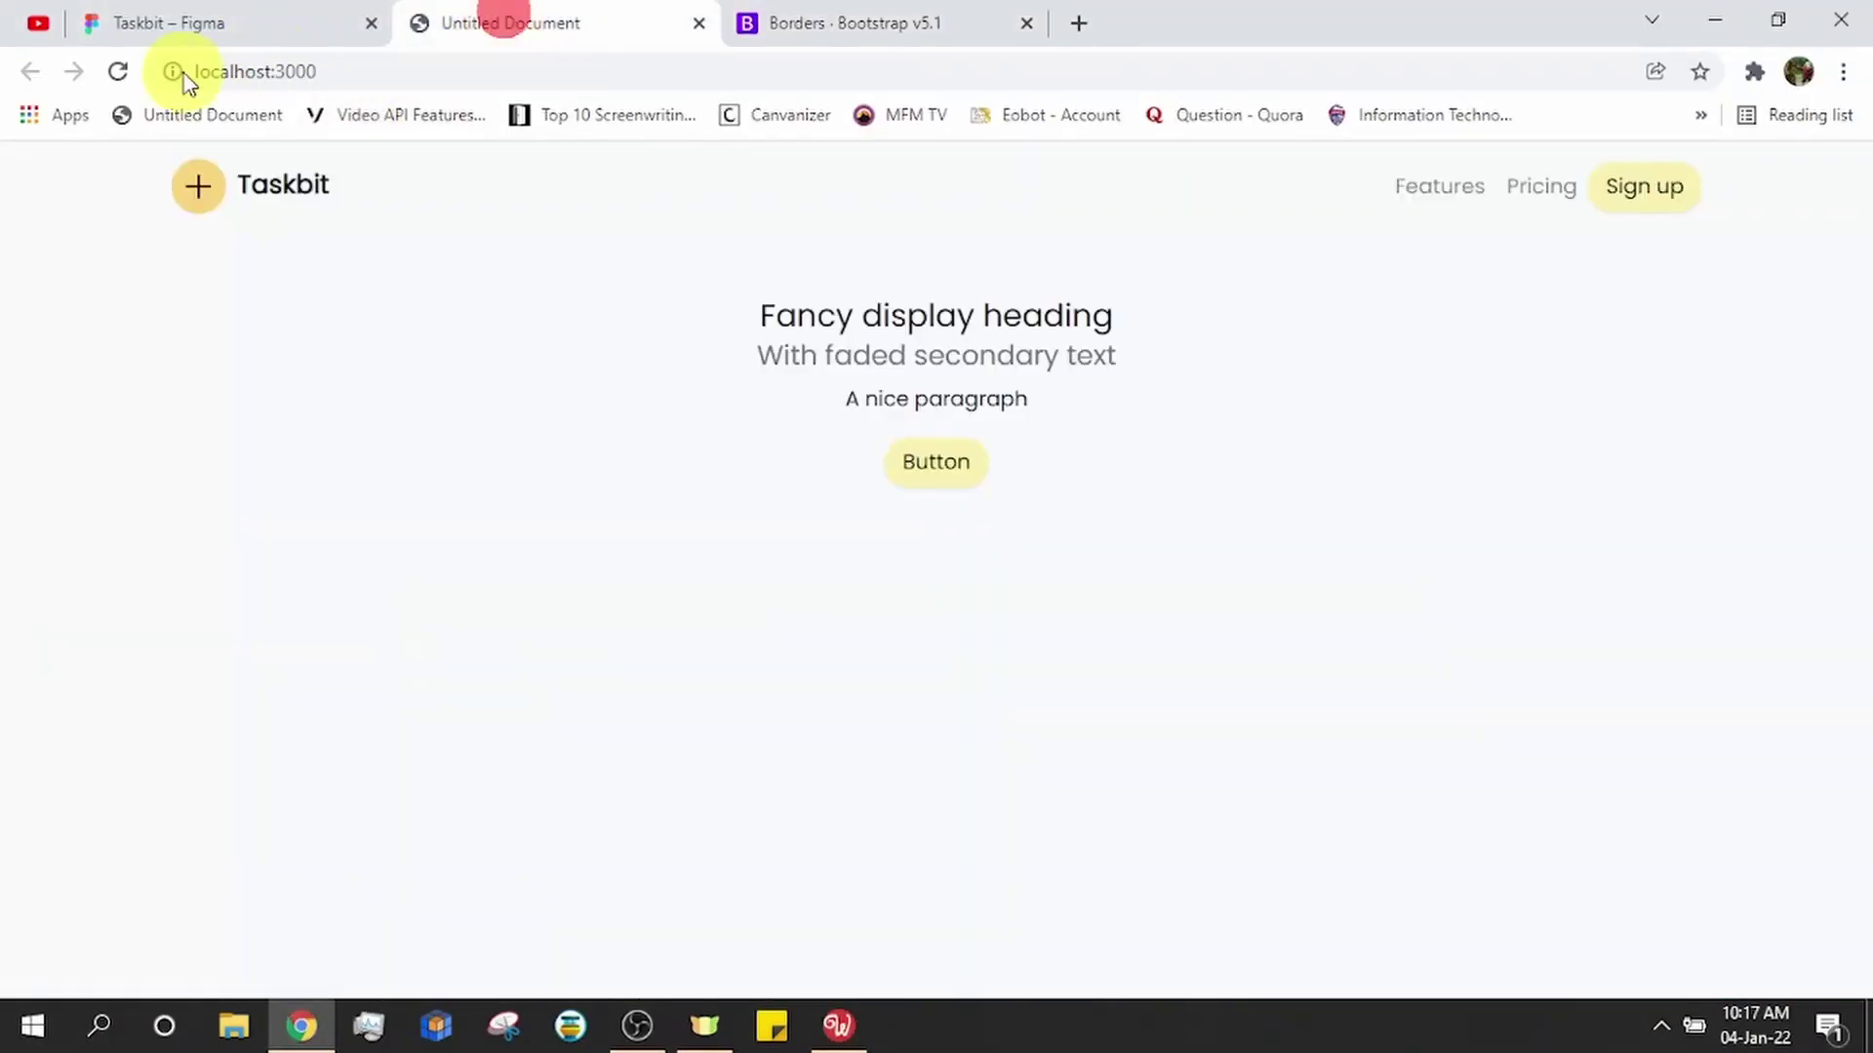
{"action": "left_click", "coordinate": [135, 86]}
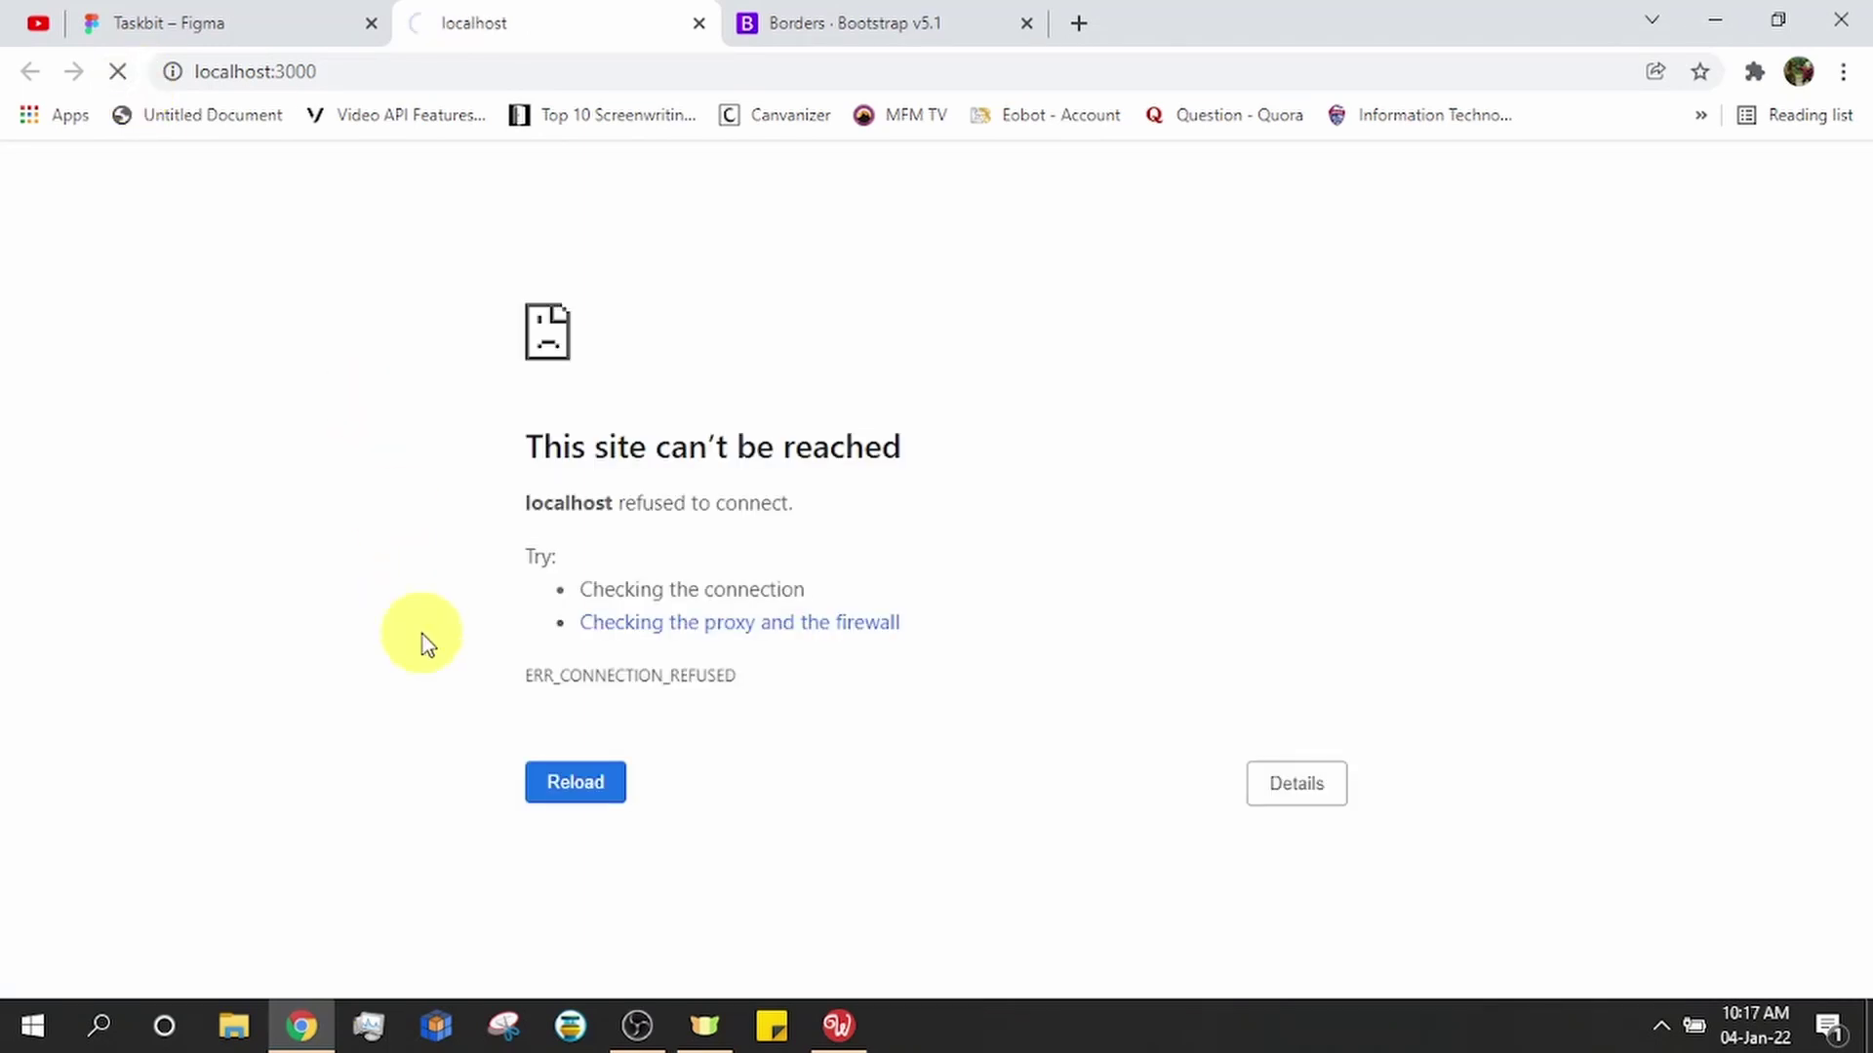
{"action": "left_click", "coordinate": [573, 786]}
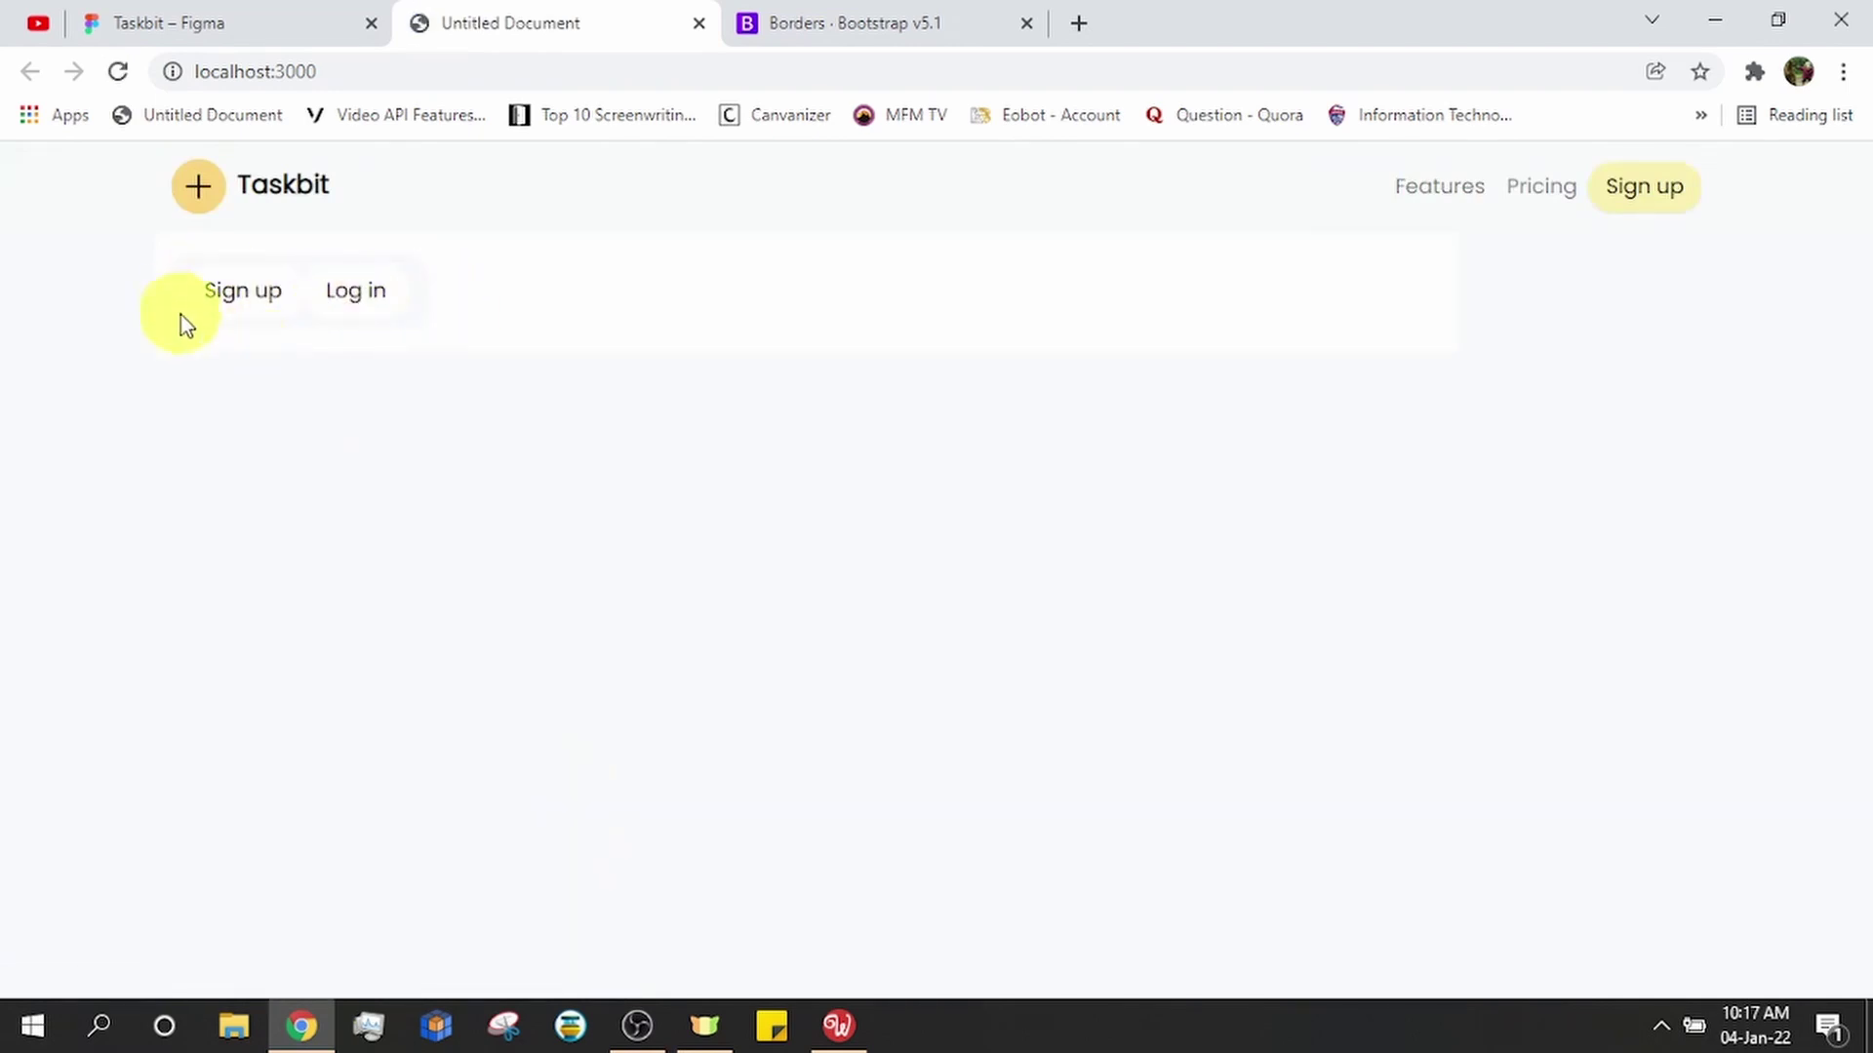
- Back in Wappler, set the Log in paragraph's background color to Default and save the page
{"action": "left_click", "coordinate": [837, 1034]}
{"action": "left_click", "coordinate": [366, 214]}
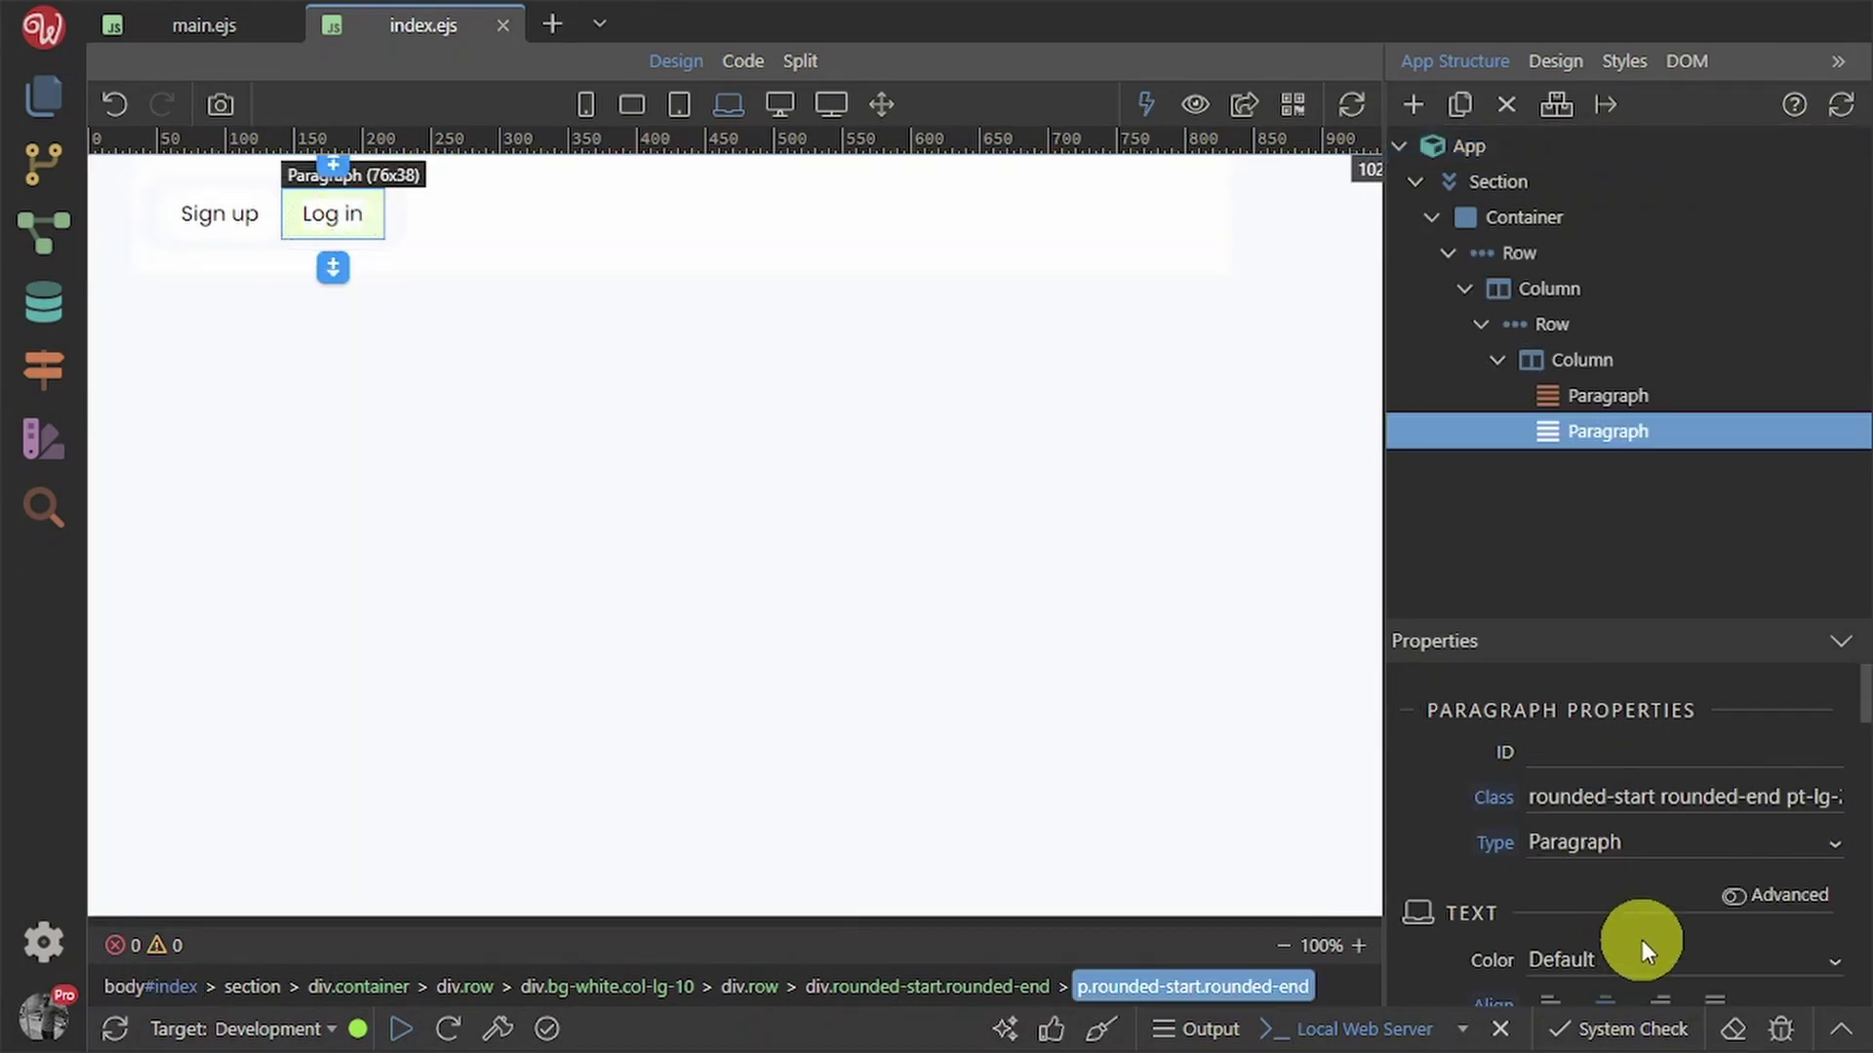
{"action": "scroll", "coordinate": [1662, 935], "scroll_direction": "down", "scroll_amount": 2}
{"action": "scroll", "coordinate": [1660, 934], "scroll_direction": "up", "scroll_amount": 1}
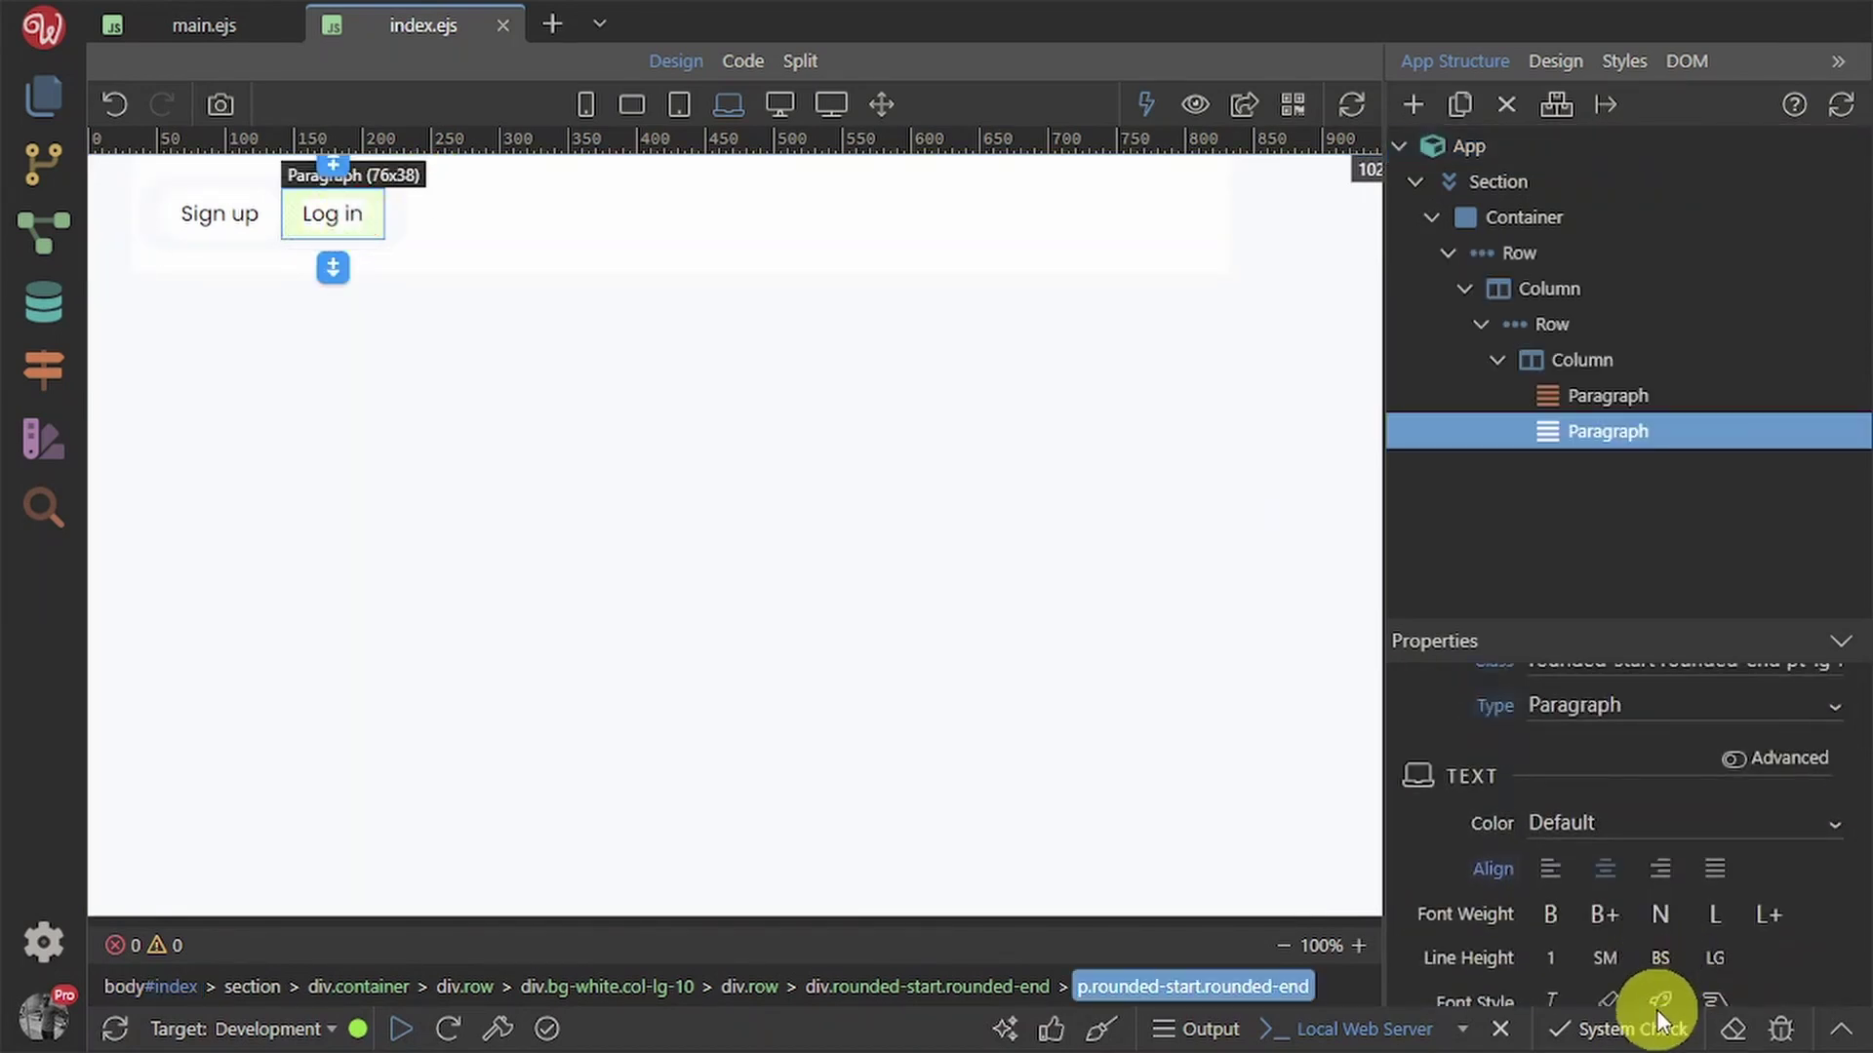
{"action": "scroll", "coordinate": [1657, 975], "scroll_direction": "up", "scroll_amount": 1}
{"action": "scroll", "coordinate": [1658, 951], "scroll_direction": "down", "scroll_amount": 3}
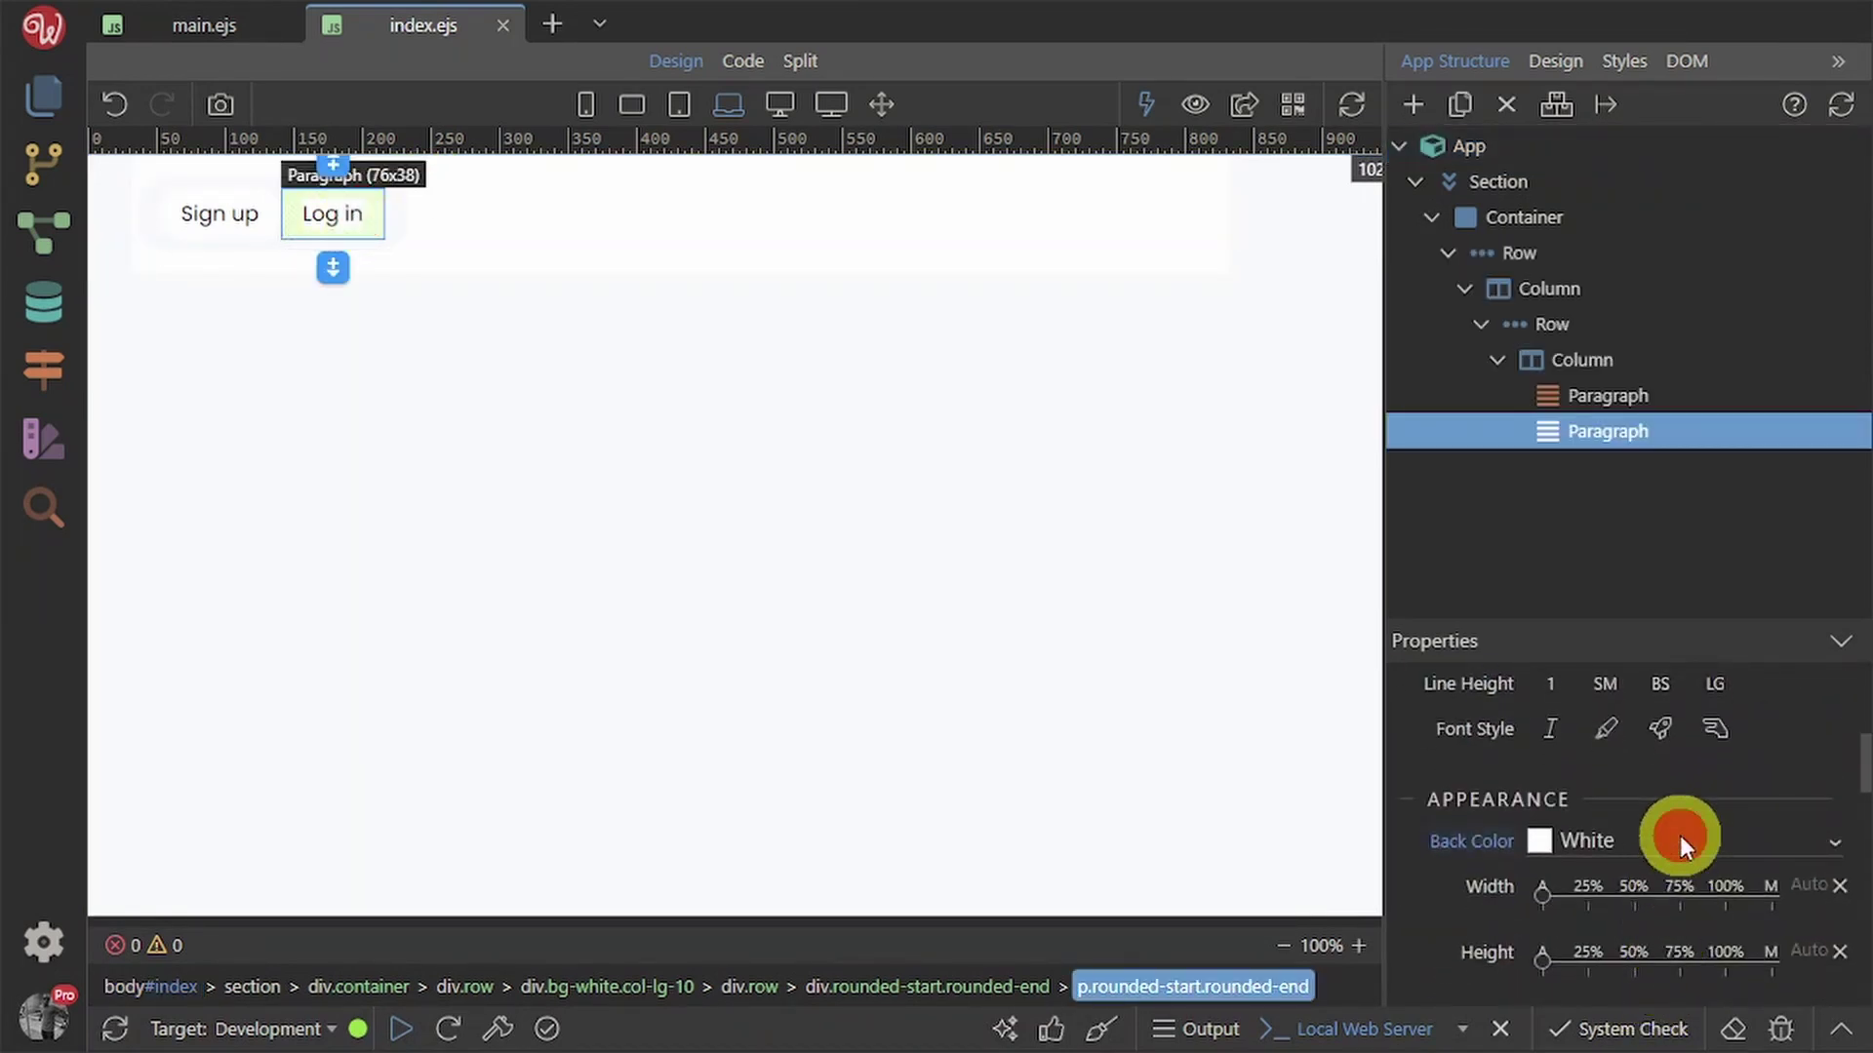
{"action": "left_click", "coordinate": [1680, 837]}
{"action": "left_click", "coordinate": [1641, 403]}
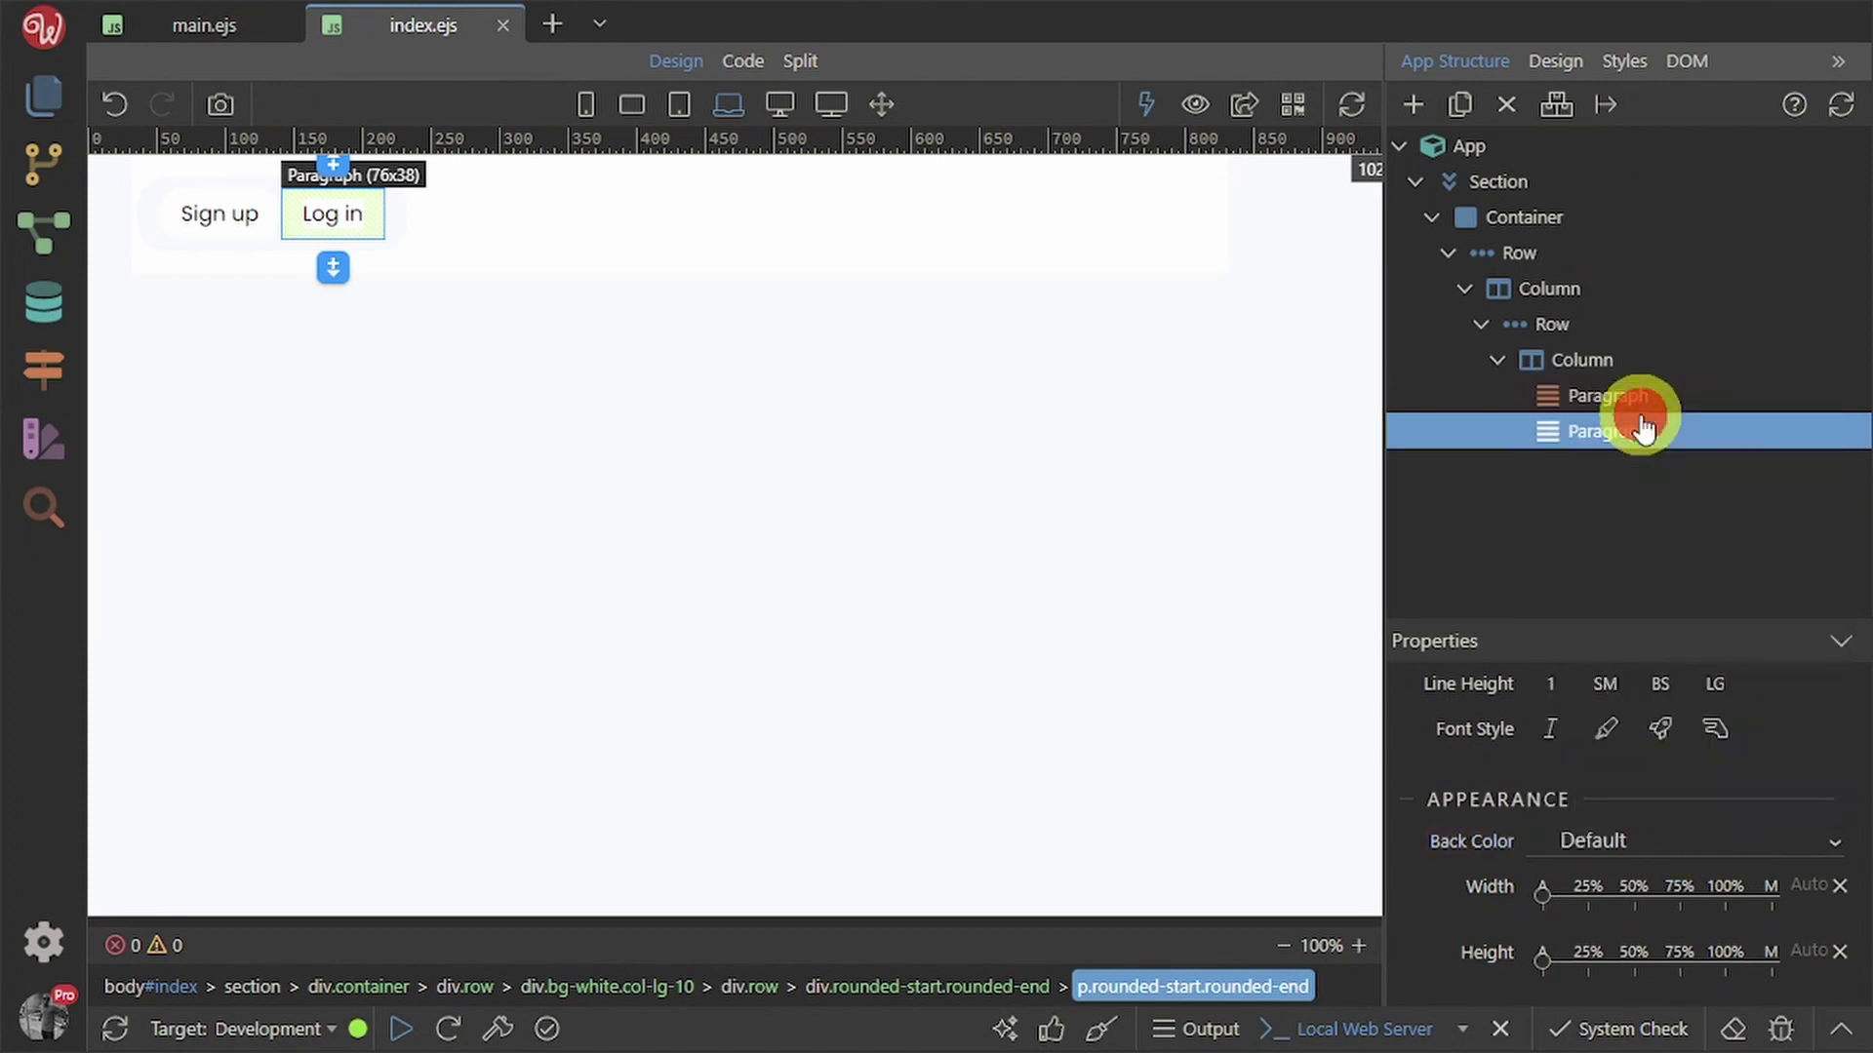
{"action": "left_click", "coordinate": [1100, 508]}
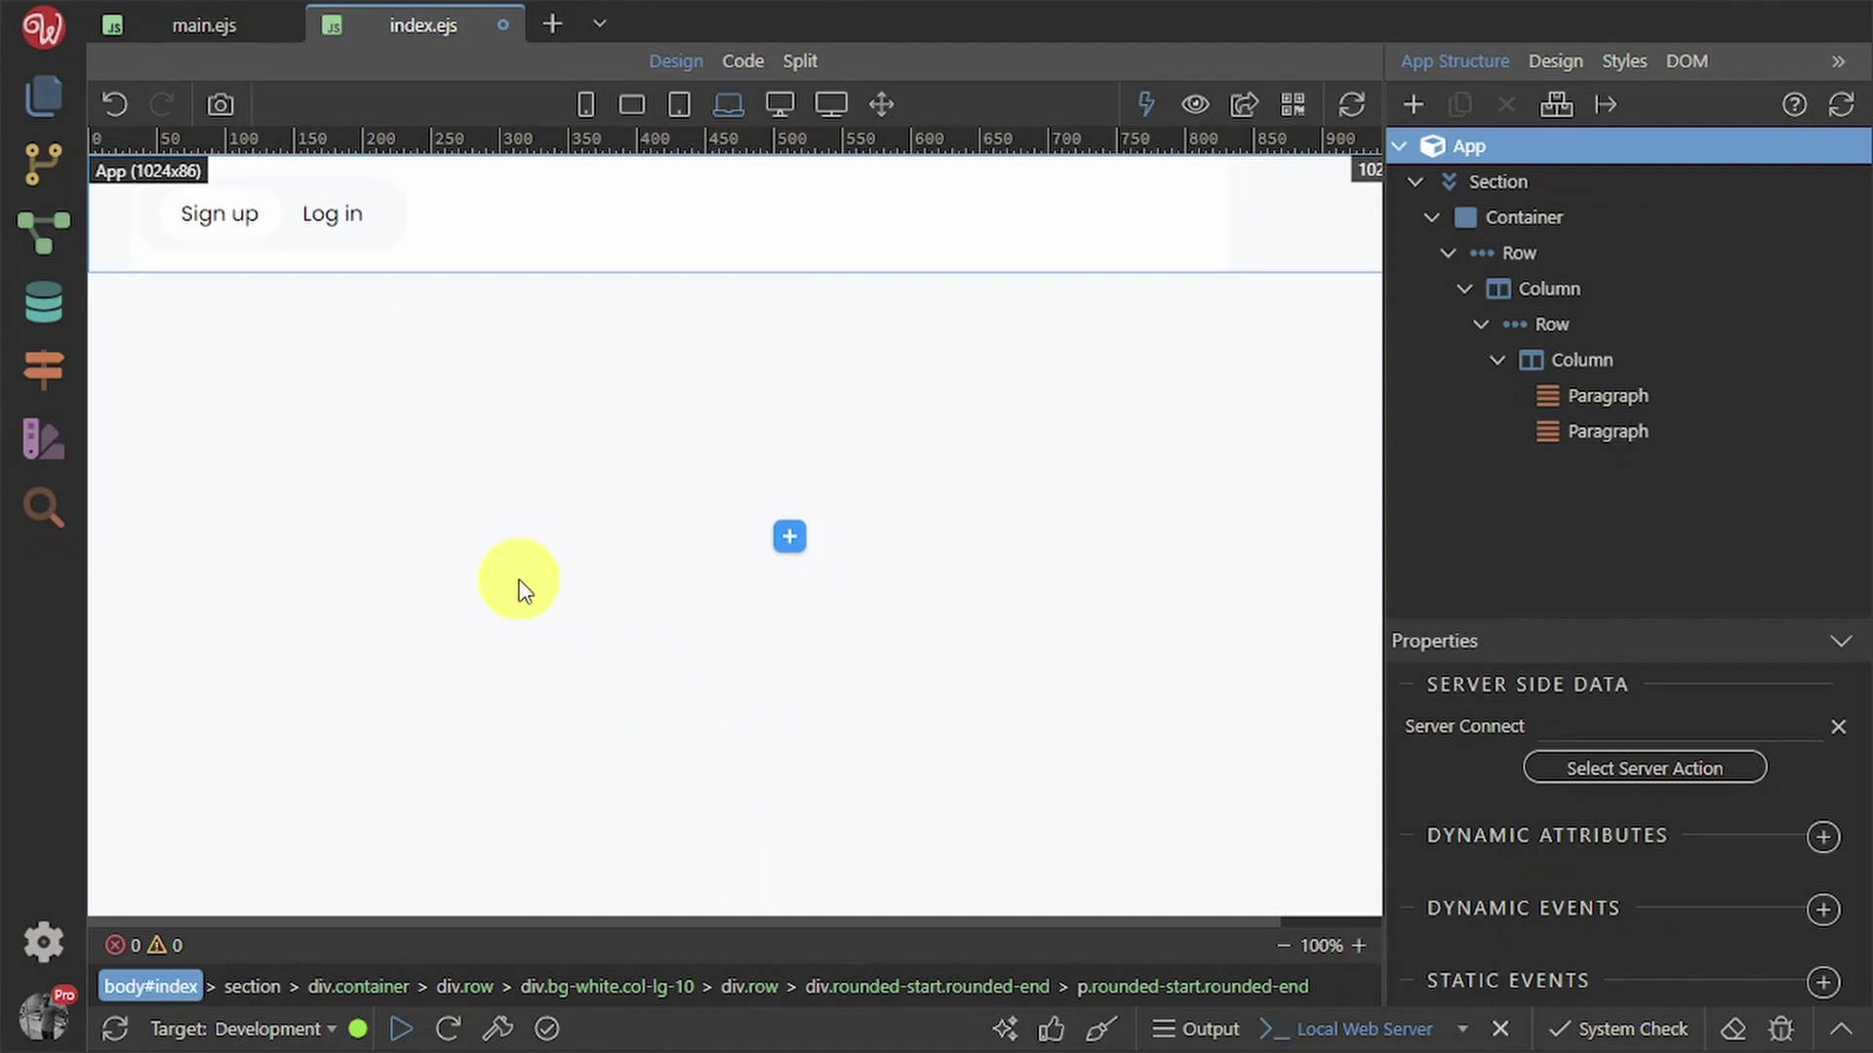
{"action": "key", "text": "ctrl+s"}
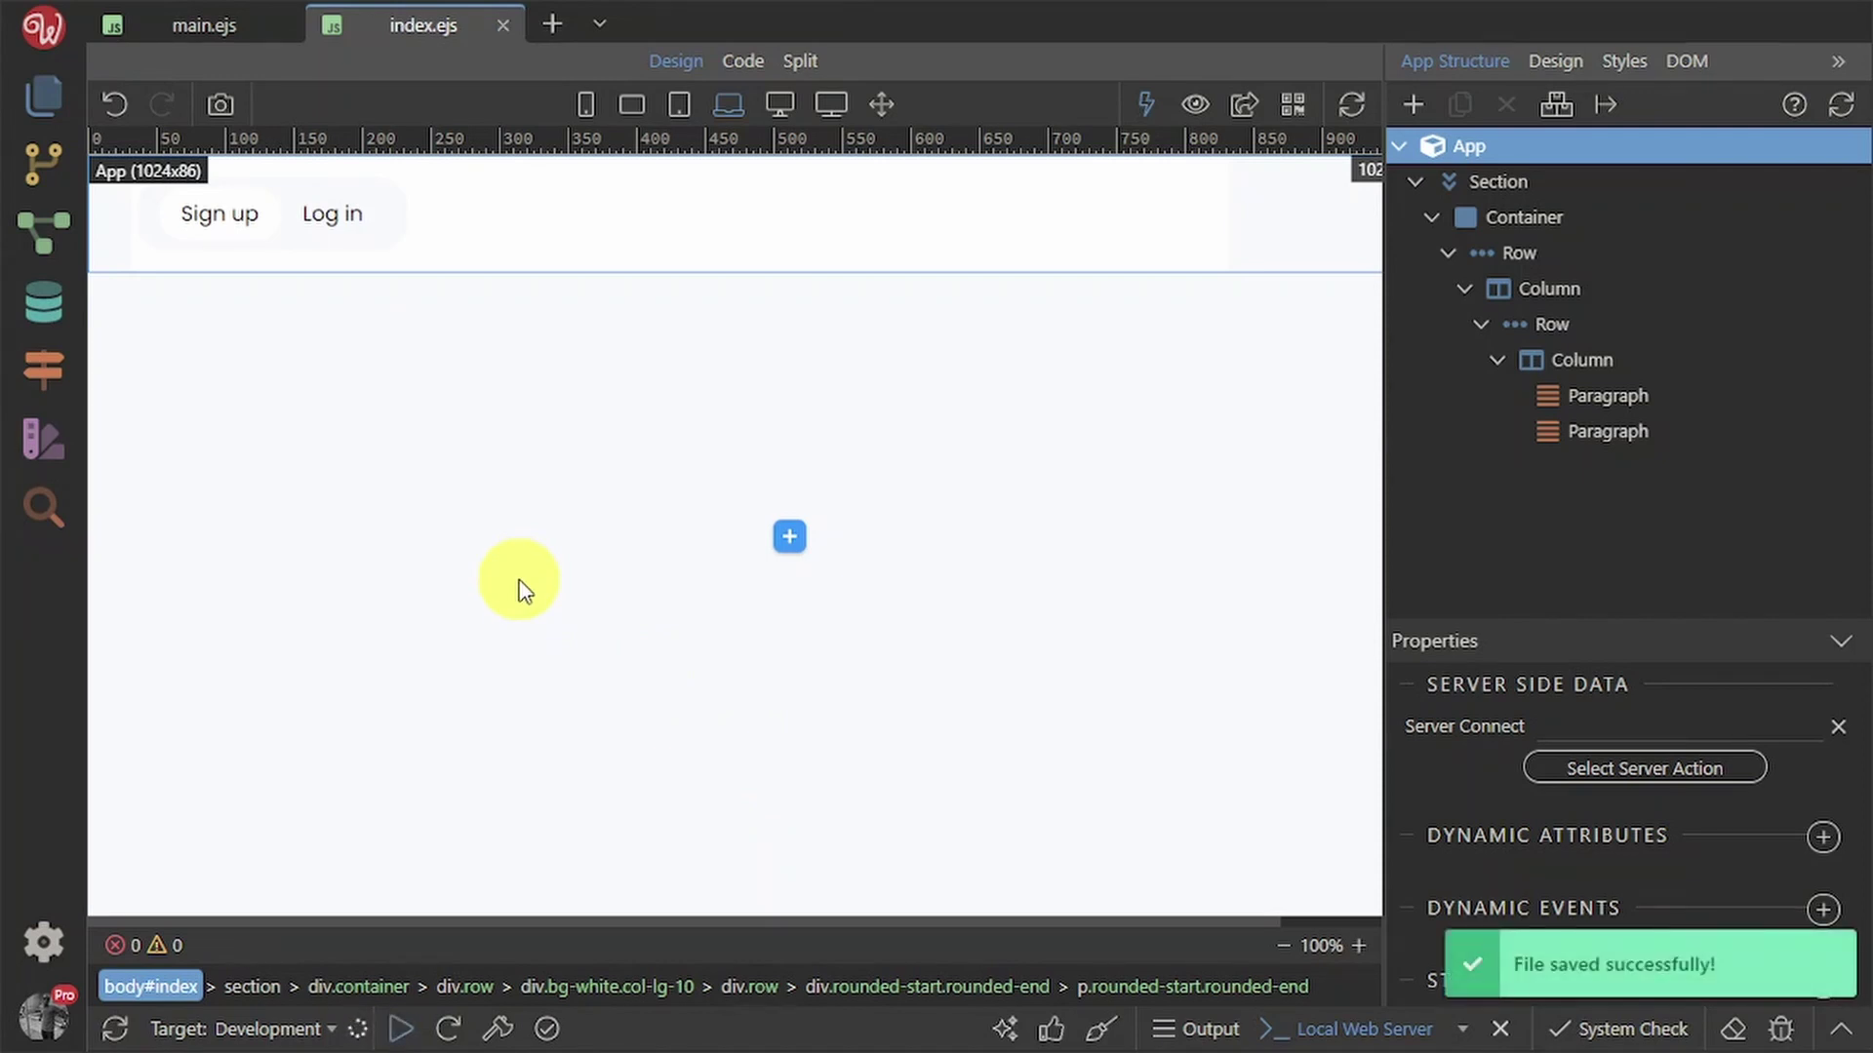
- Switch to Chrome to check the signup page layout in the Taskbit Figma design, and return to Wappler
{"action": "key", "text": "alt+Tab"}
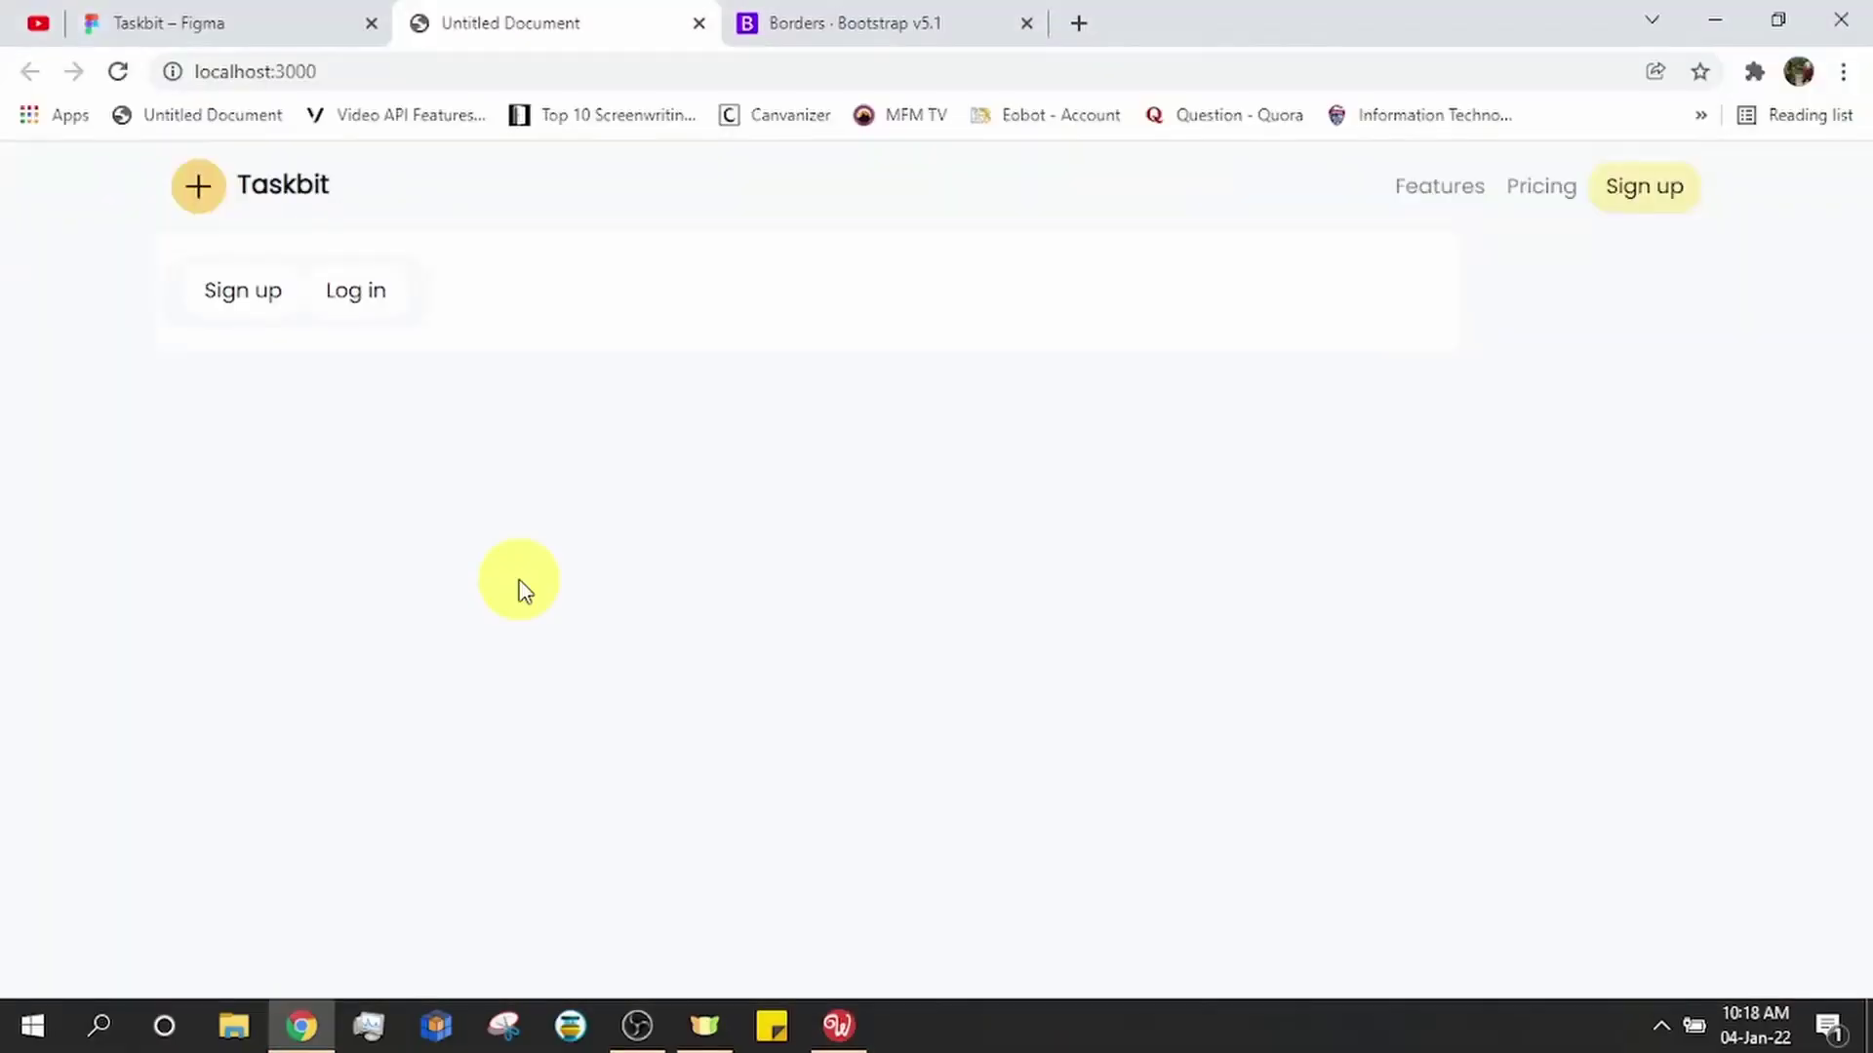
{"action": "left_click", "coordinate": [230, 22]}
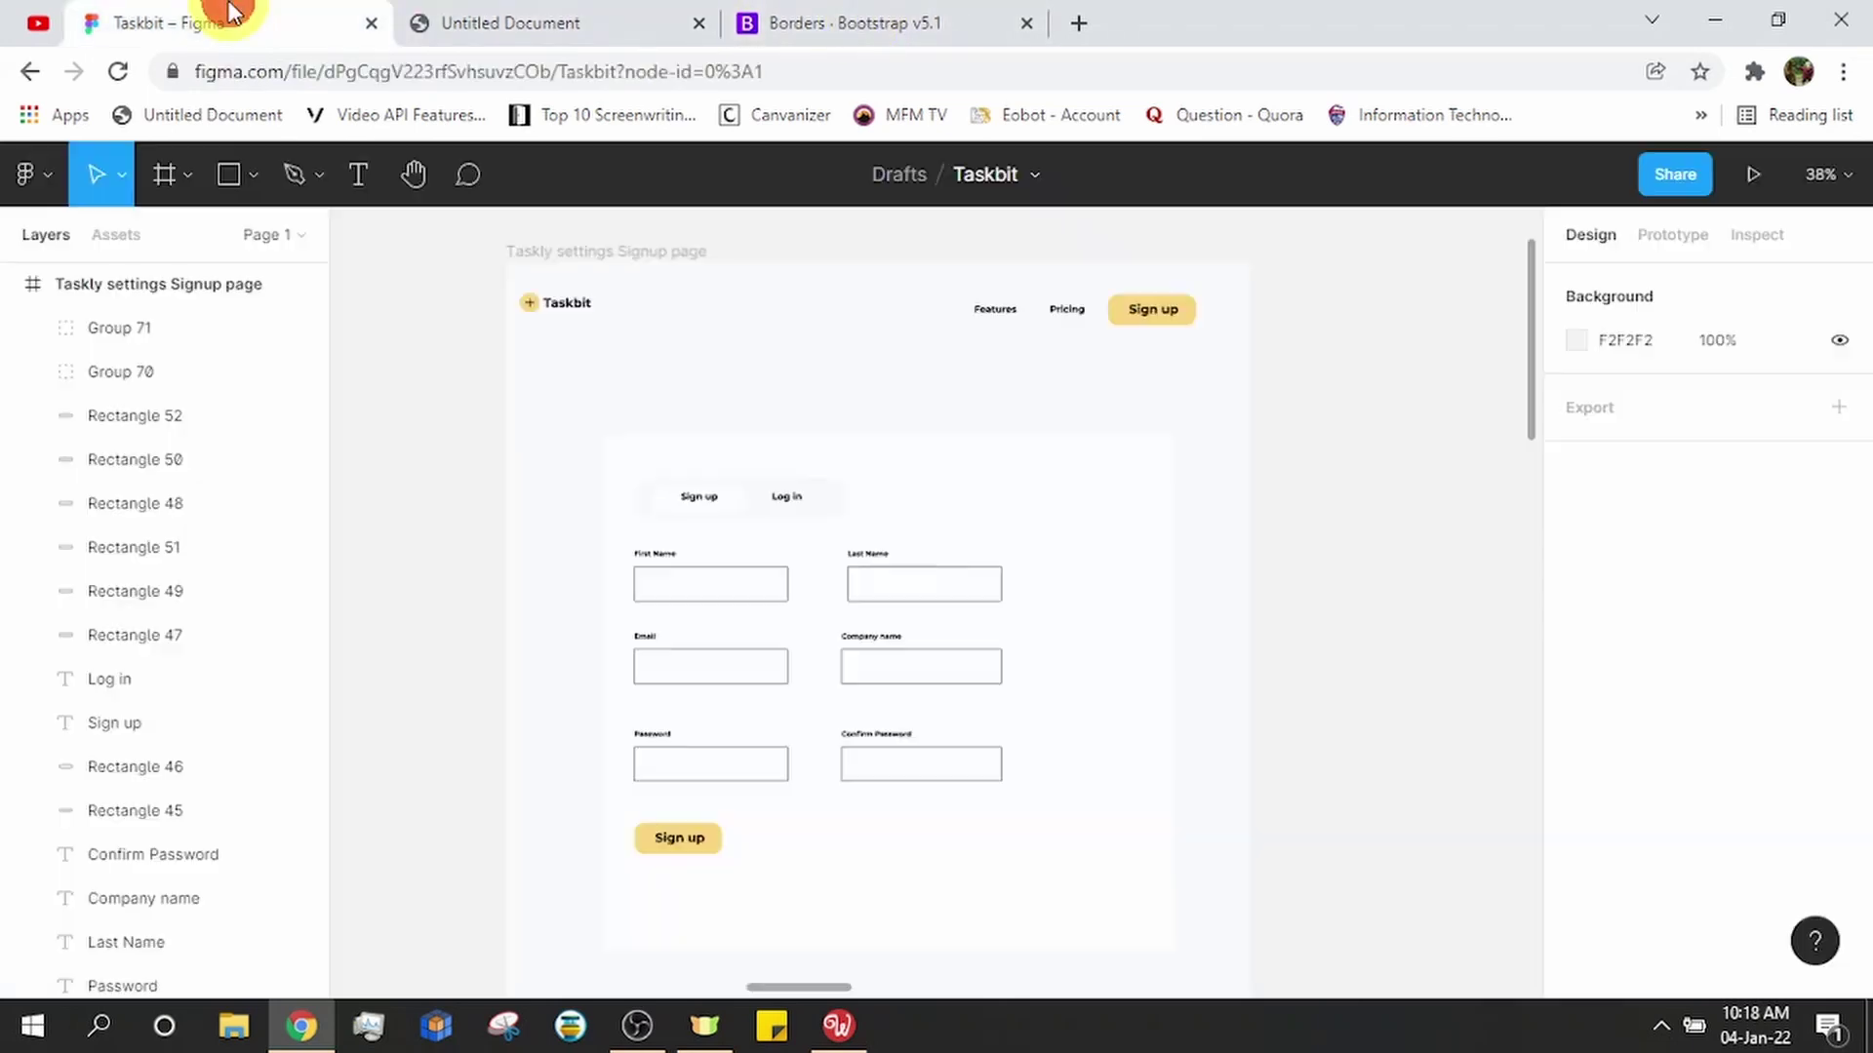
{"action": "key", "text": "alt+Tab"}
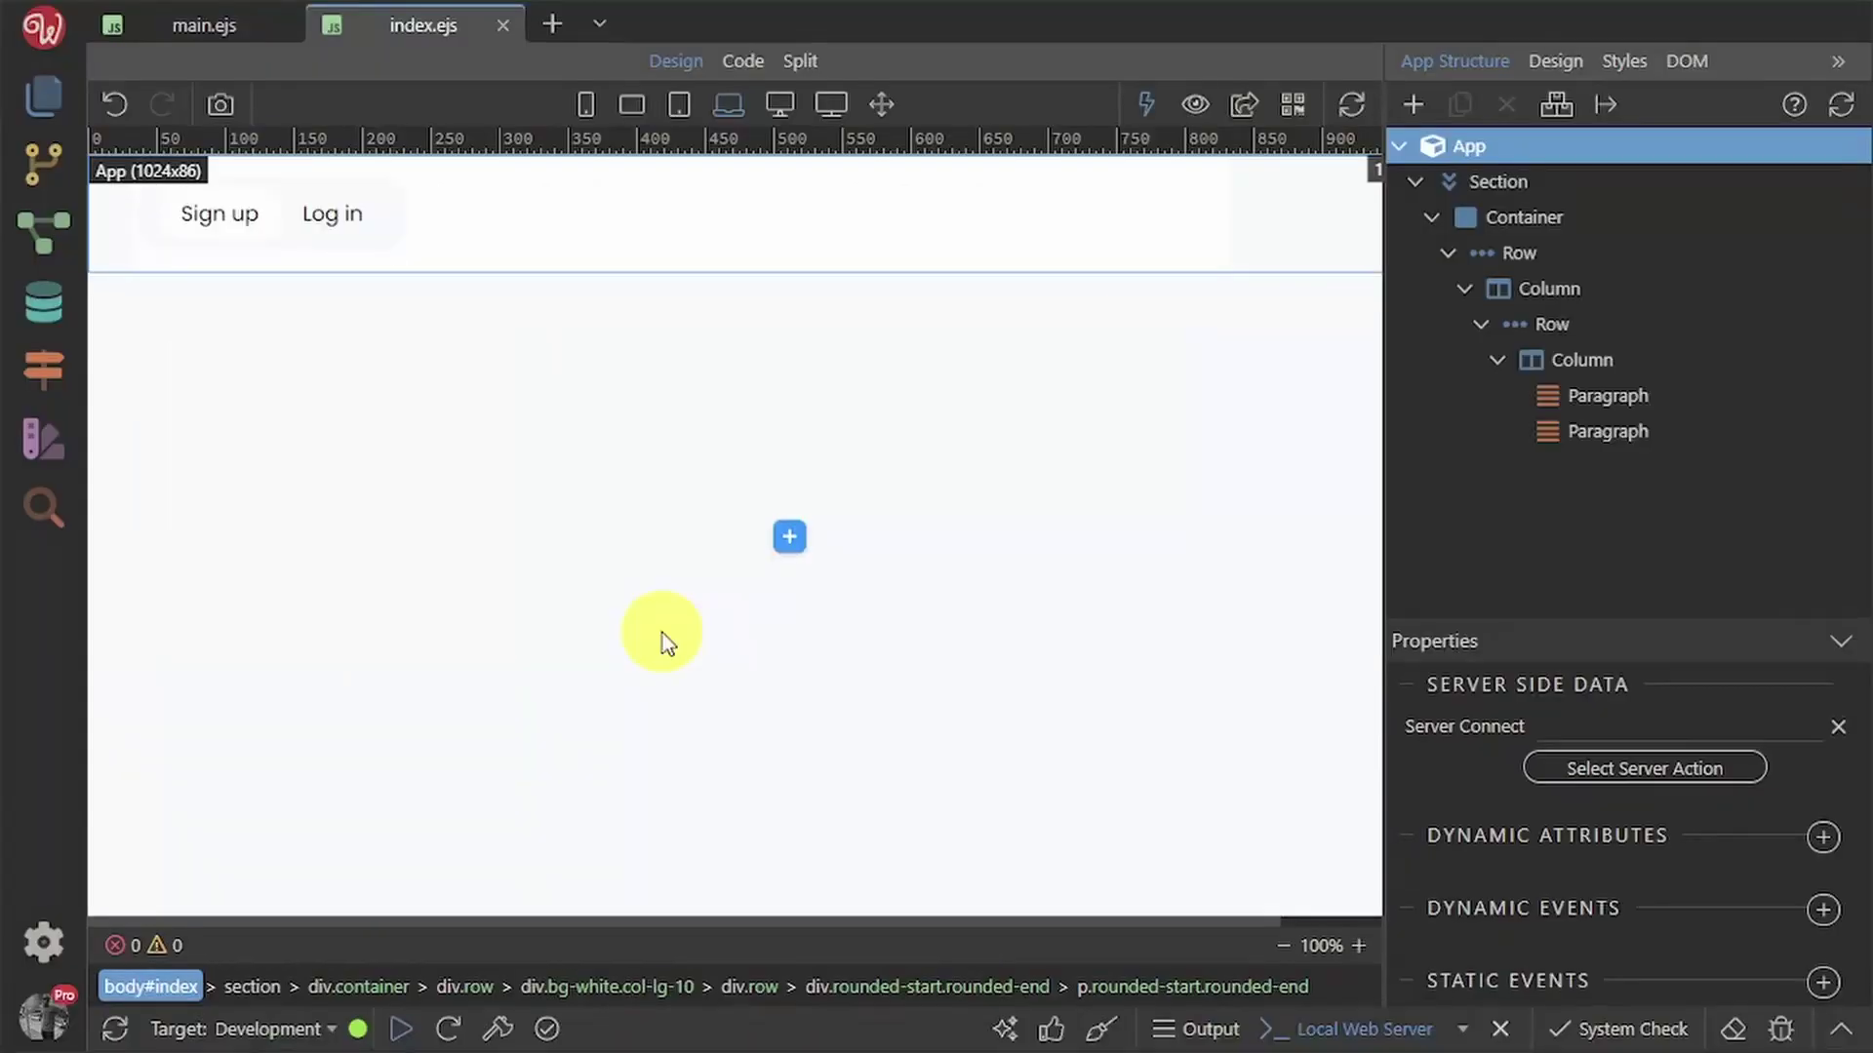
- Set the left and right padding of the inner row holding the Sign up / Log in toggle to 3
{"action": "left_click", "coordinate": [1120, 218]}
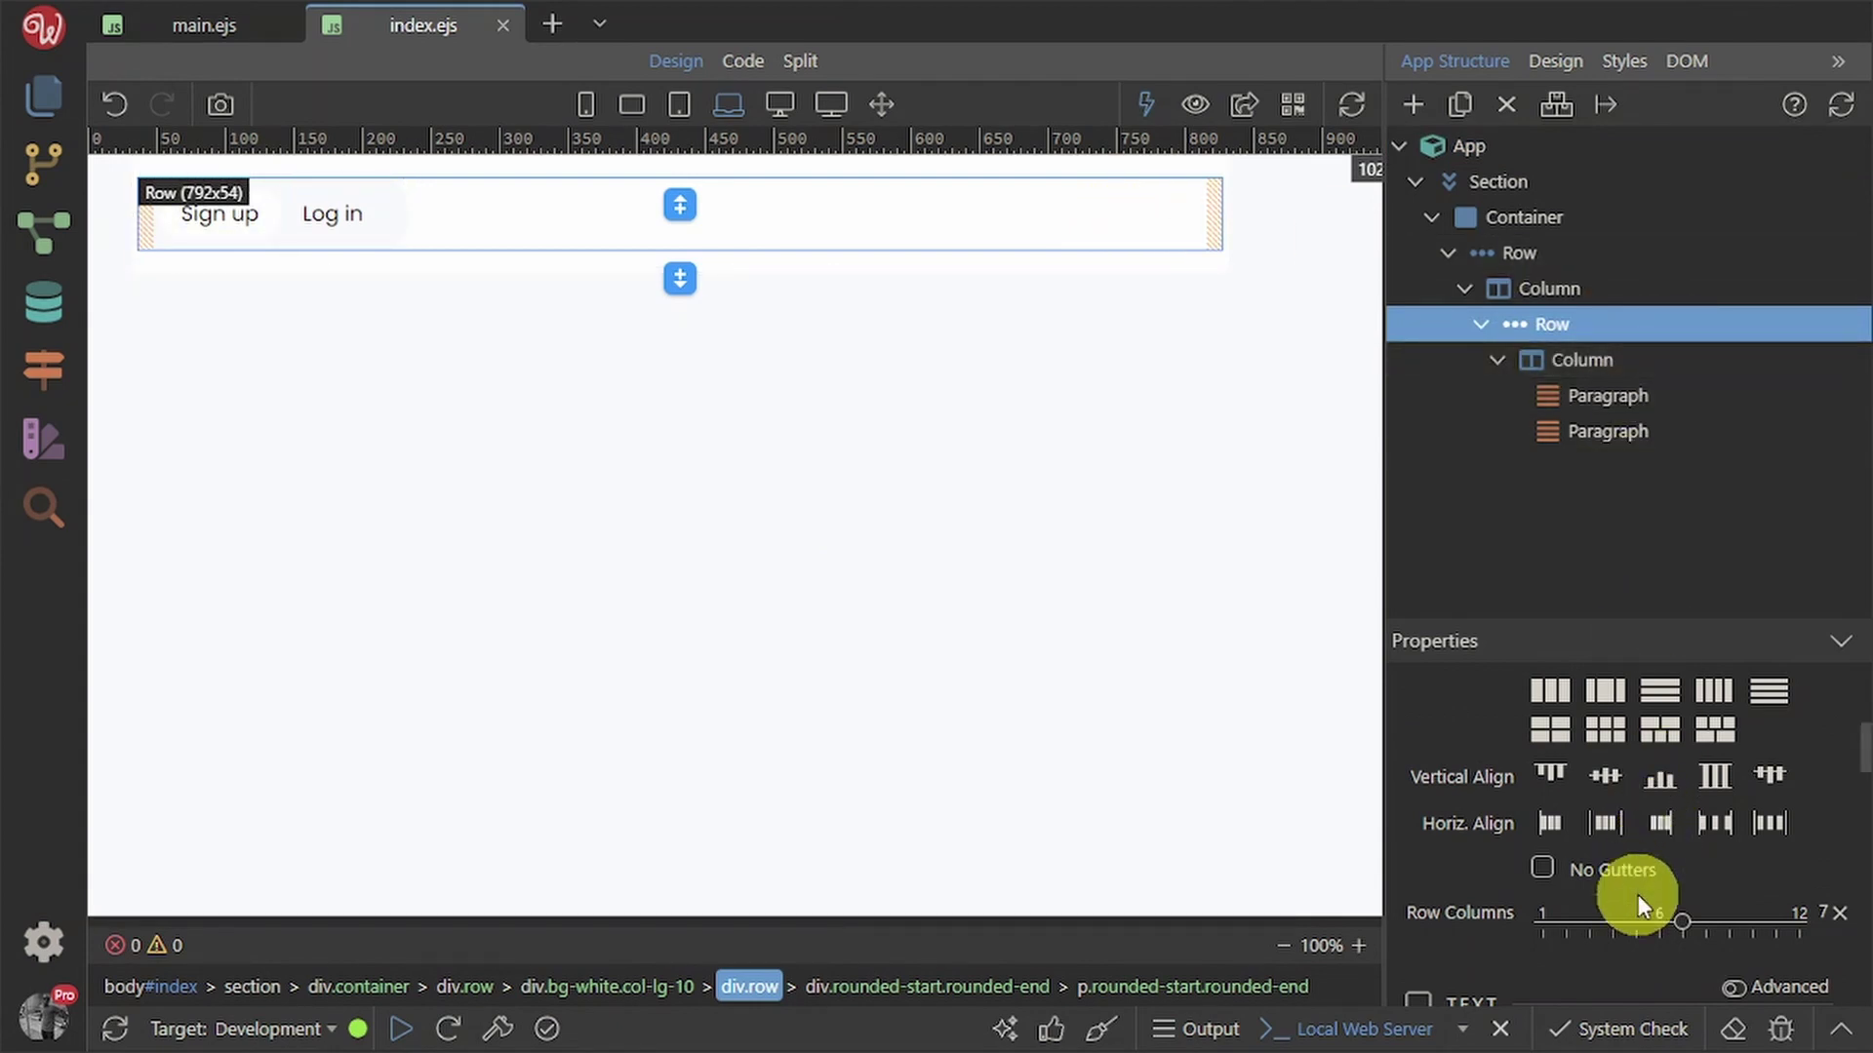
{"action": "scroll", "coordinate": [1637, 893], "scroll_direction": "down", "scroll_amount": 2}
{"action": "scroll", "coordinate": [1637, 894], "scroll_direction": "up", "scroll_amount": 5}
{"action": "scroll", "coordinate": [1639, 961], "scroll_direction": "down", "scroll_amount": 2}
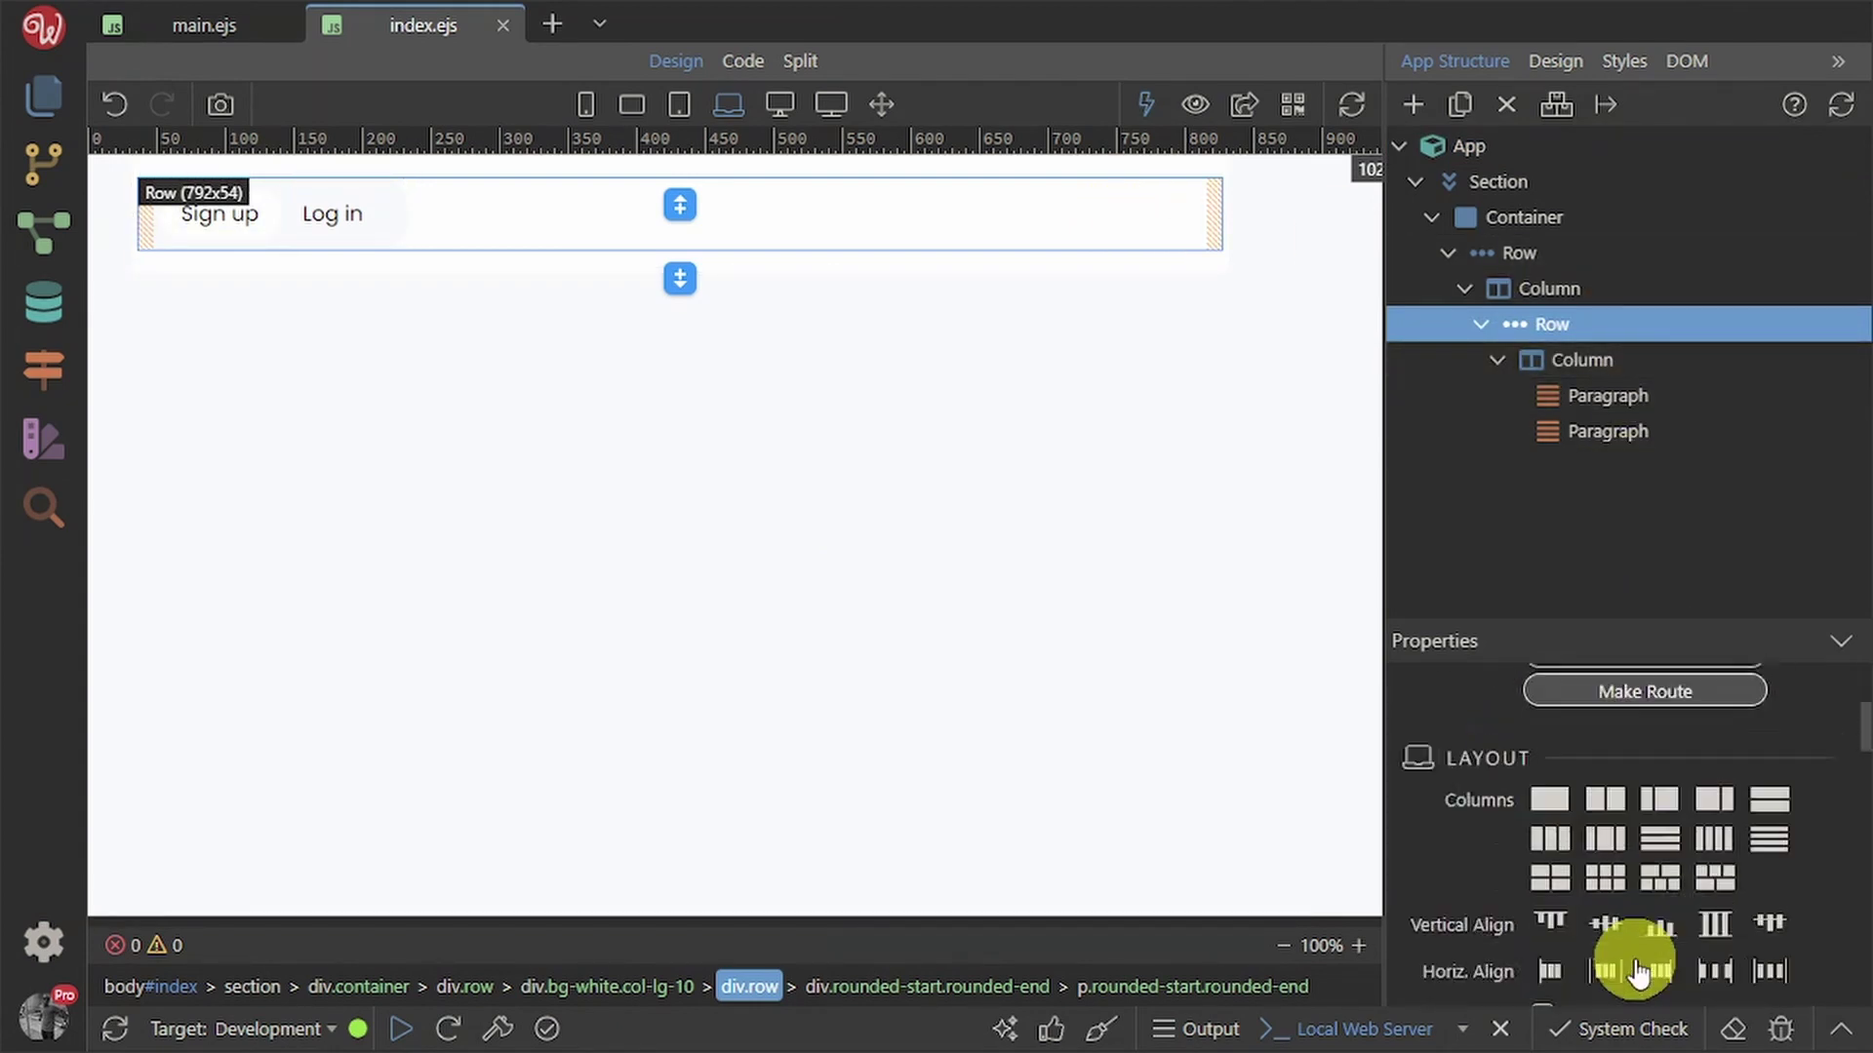
{"action": "scroll", "coordinate": [1638, 970], "scroll_direction": "down", "scroll_amount": 4}
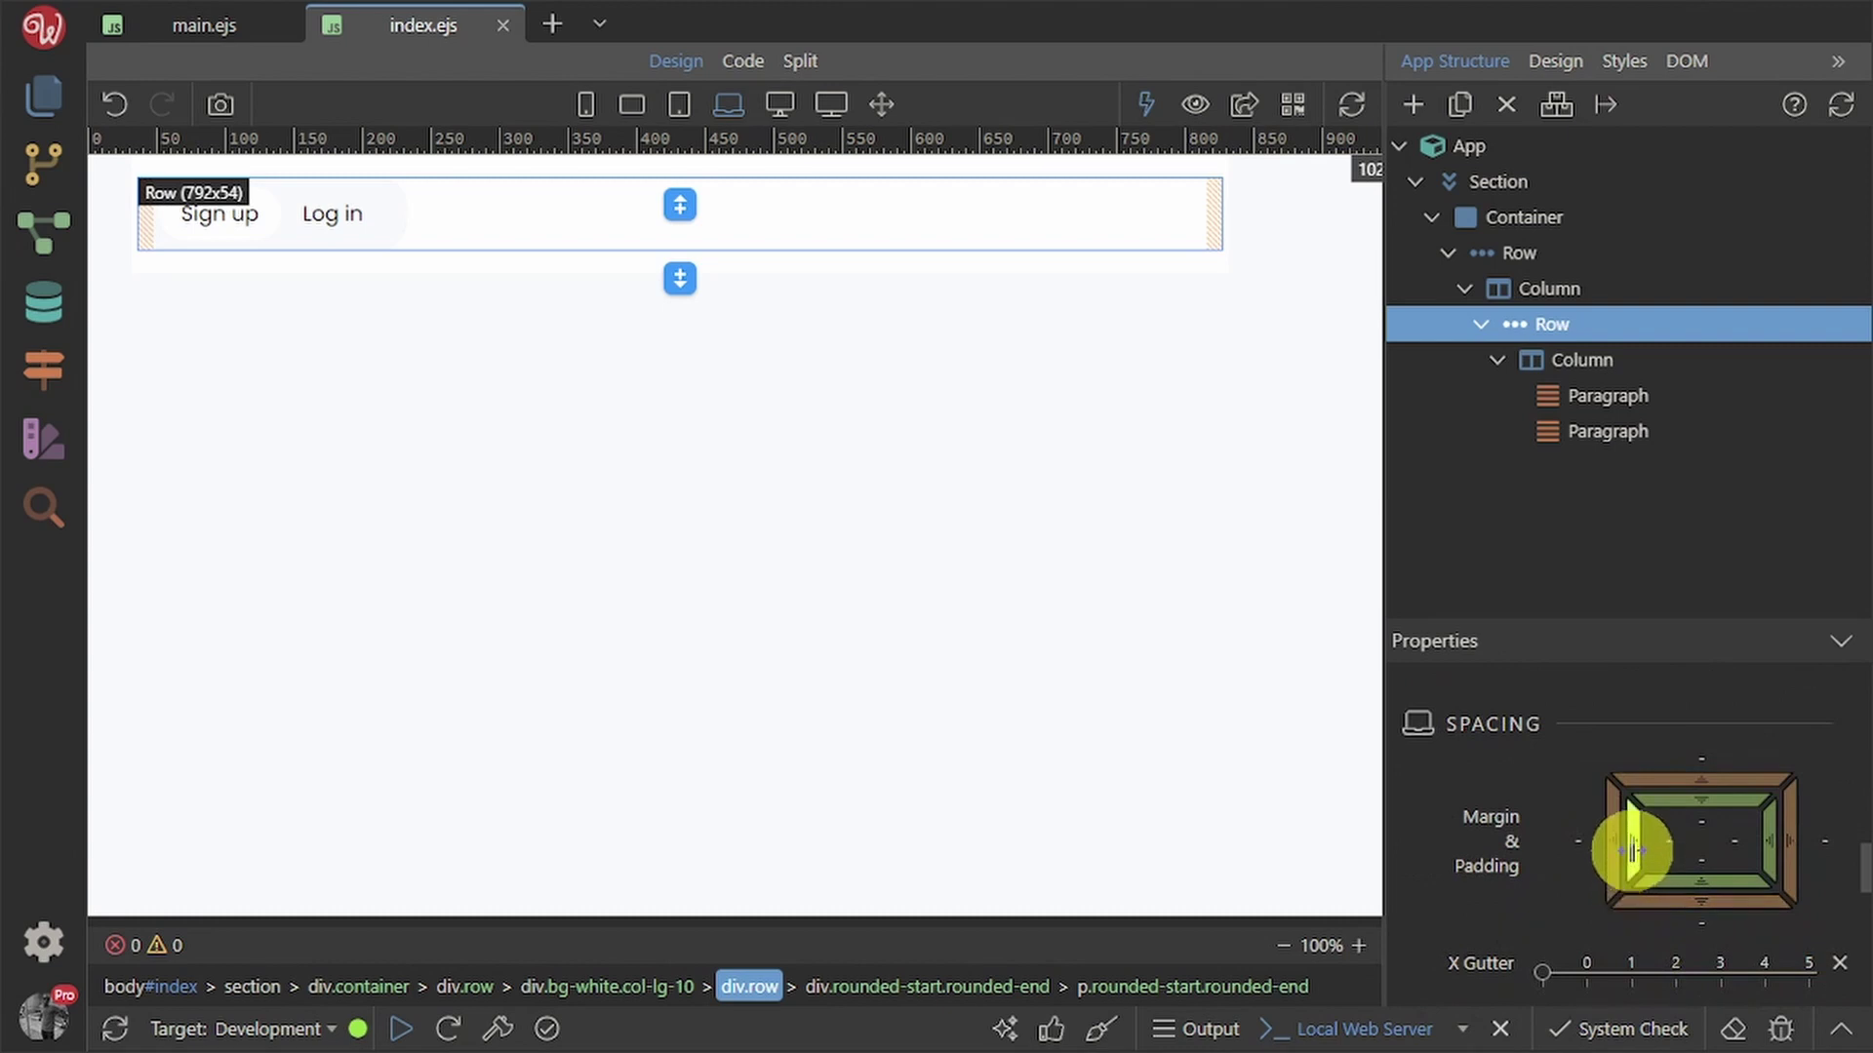
{"action": "left_click_drag", "start_coordinate": [1634, 849], "coordinate": [1676, 844]}
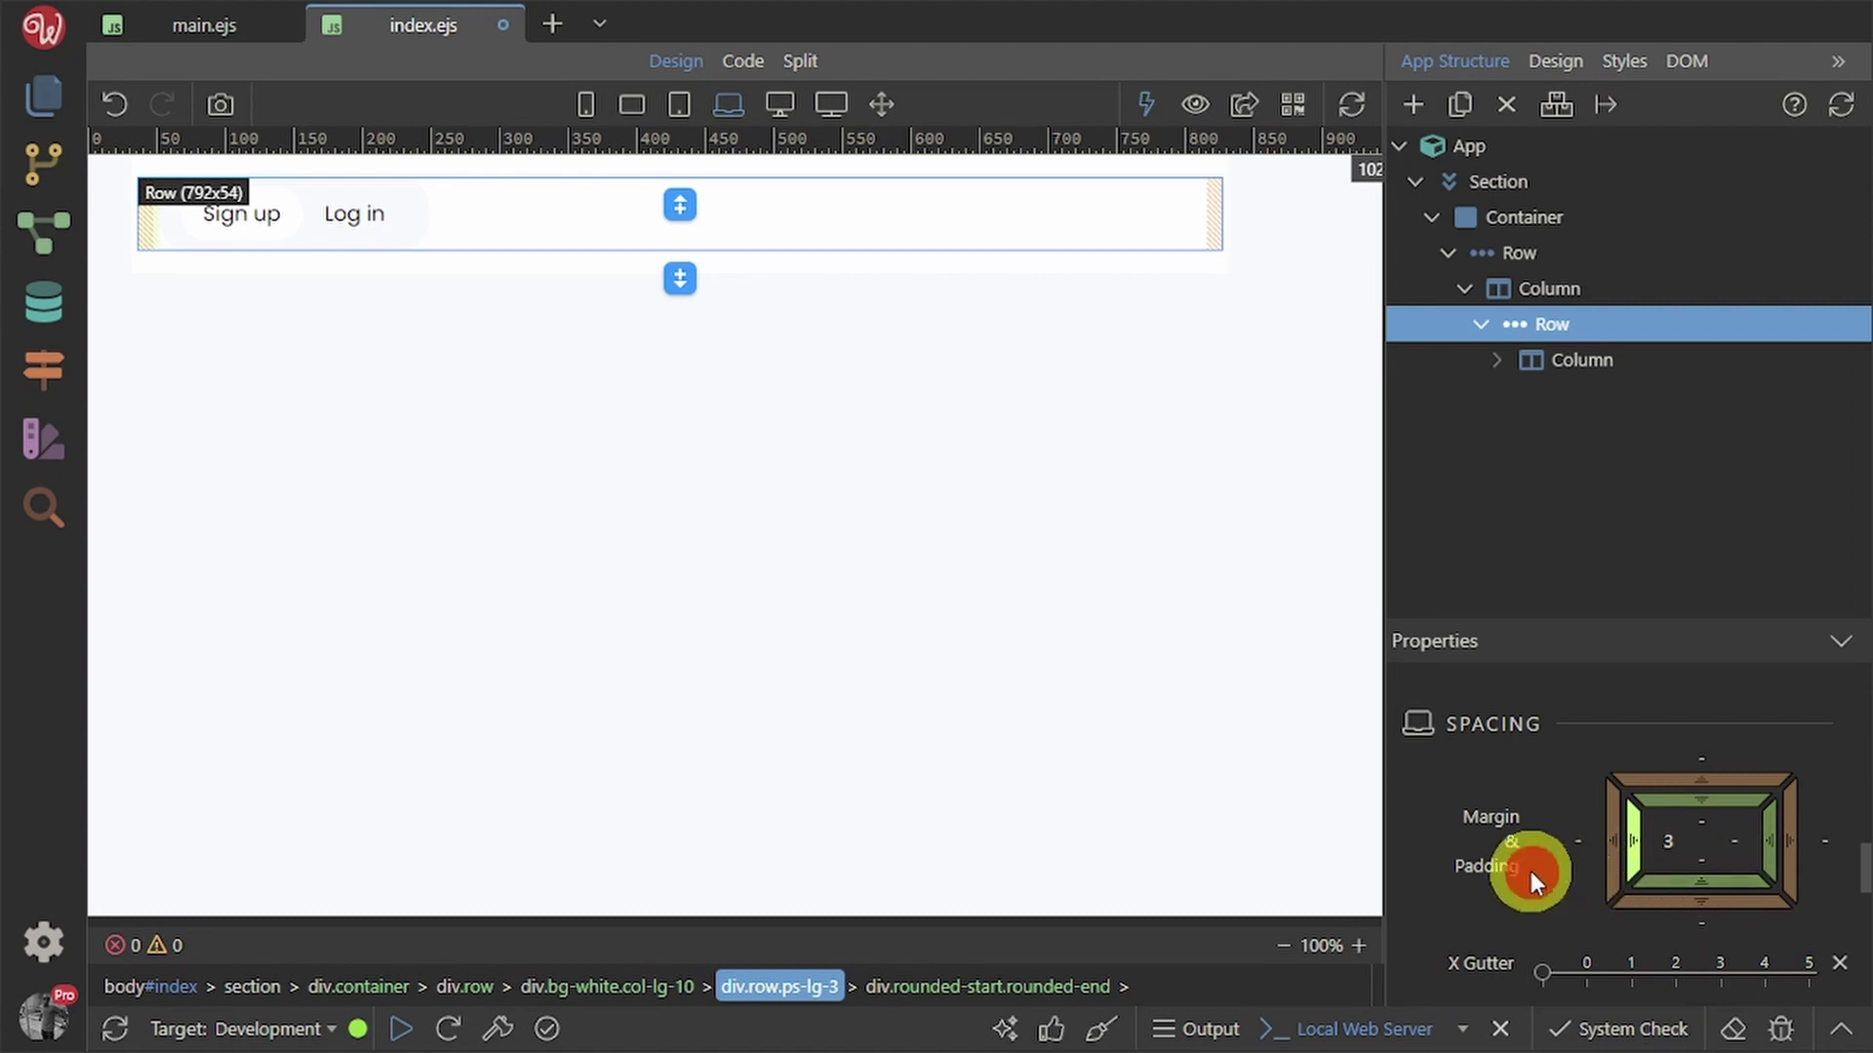
{"action": "left_click", "coordinate": [1767, 841]}
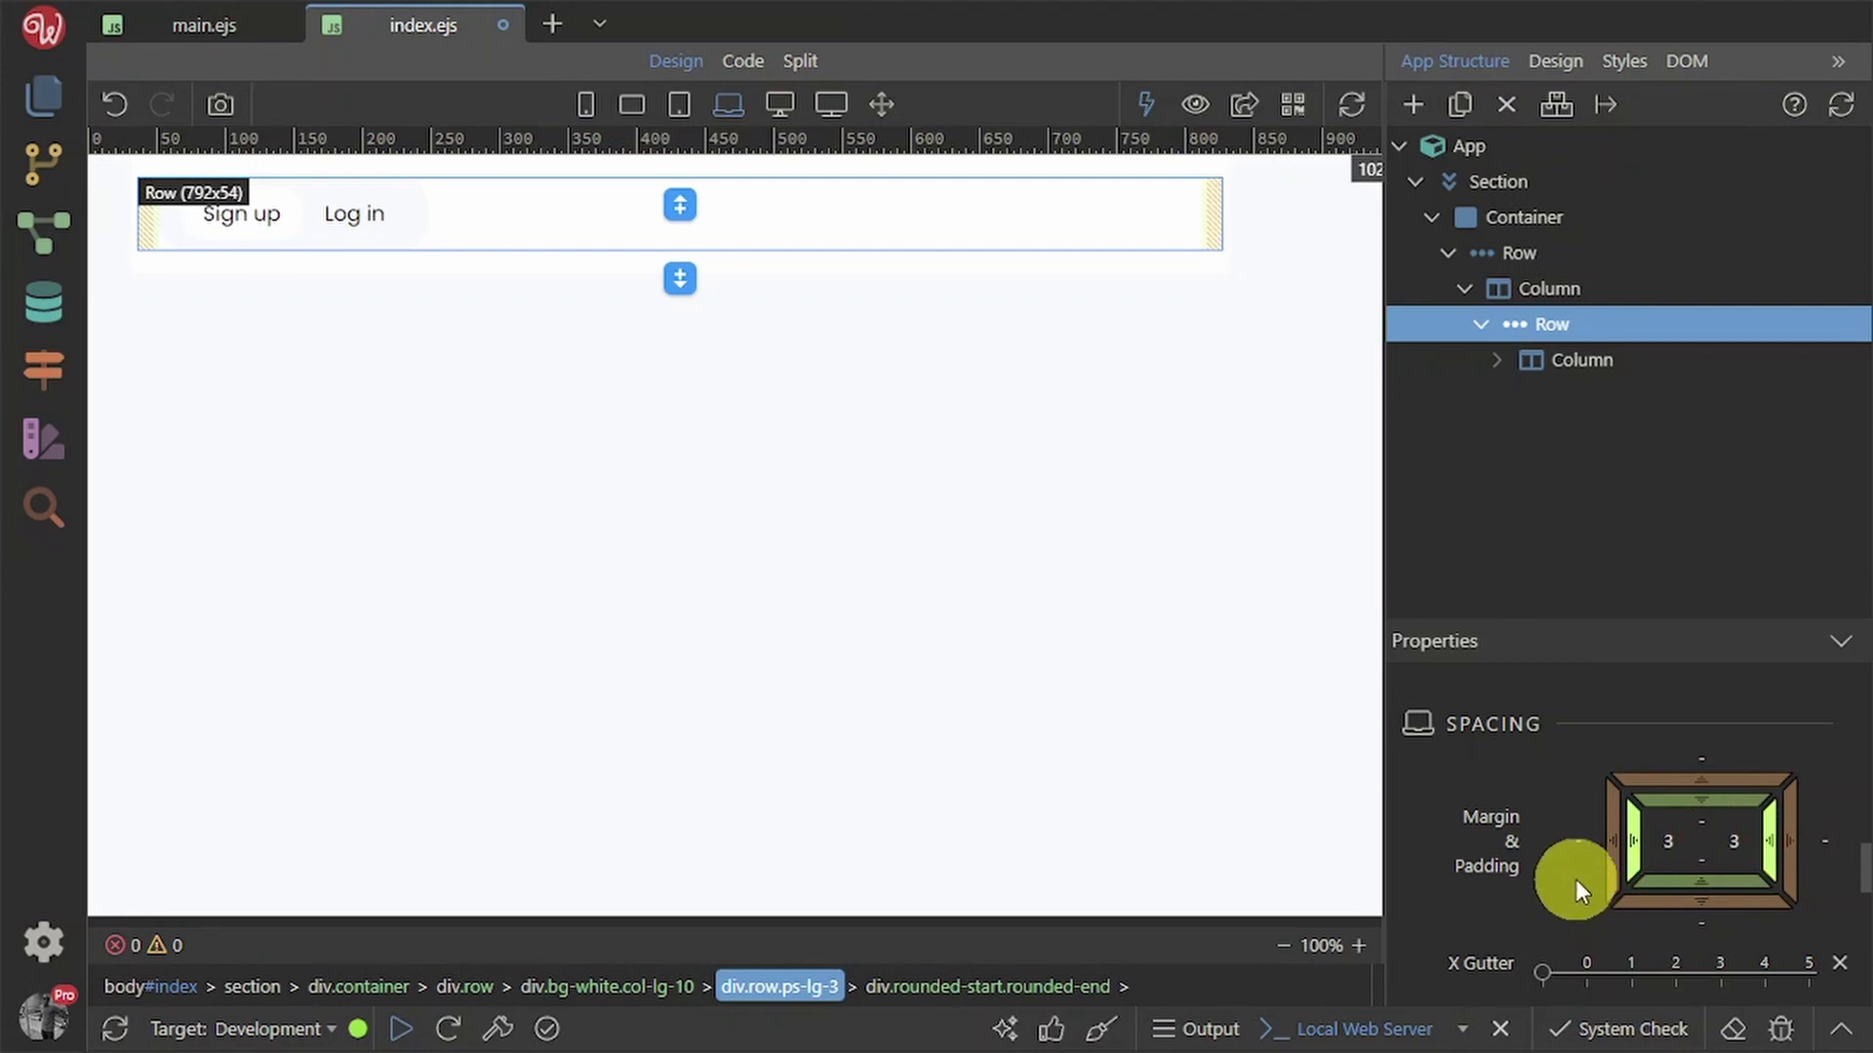
- Add a column after the Sign up / Log in toggle column and set its size to 11
{"action": "left_click", "coordinate": [1578, 360]}
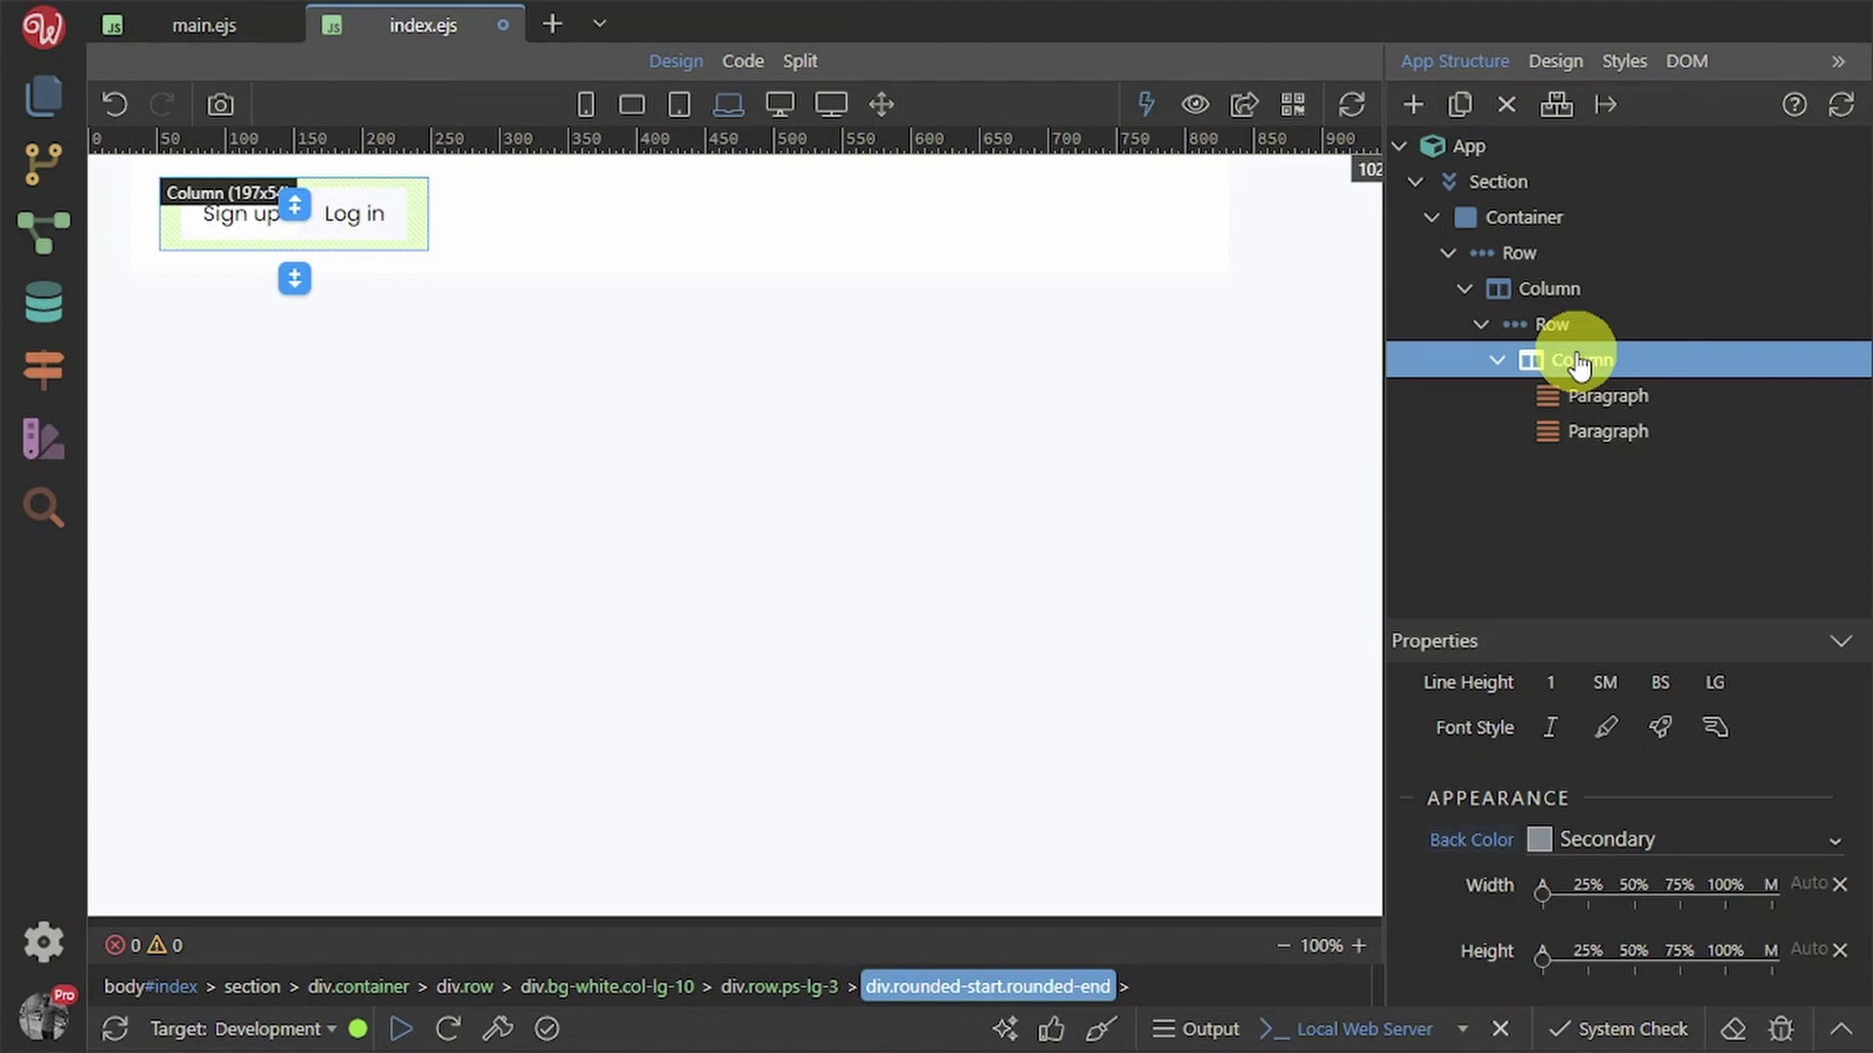
{"action": "left_click", "coordinate": [295, 279]}
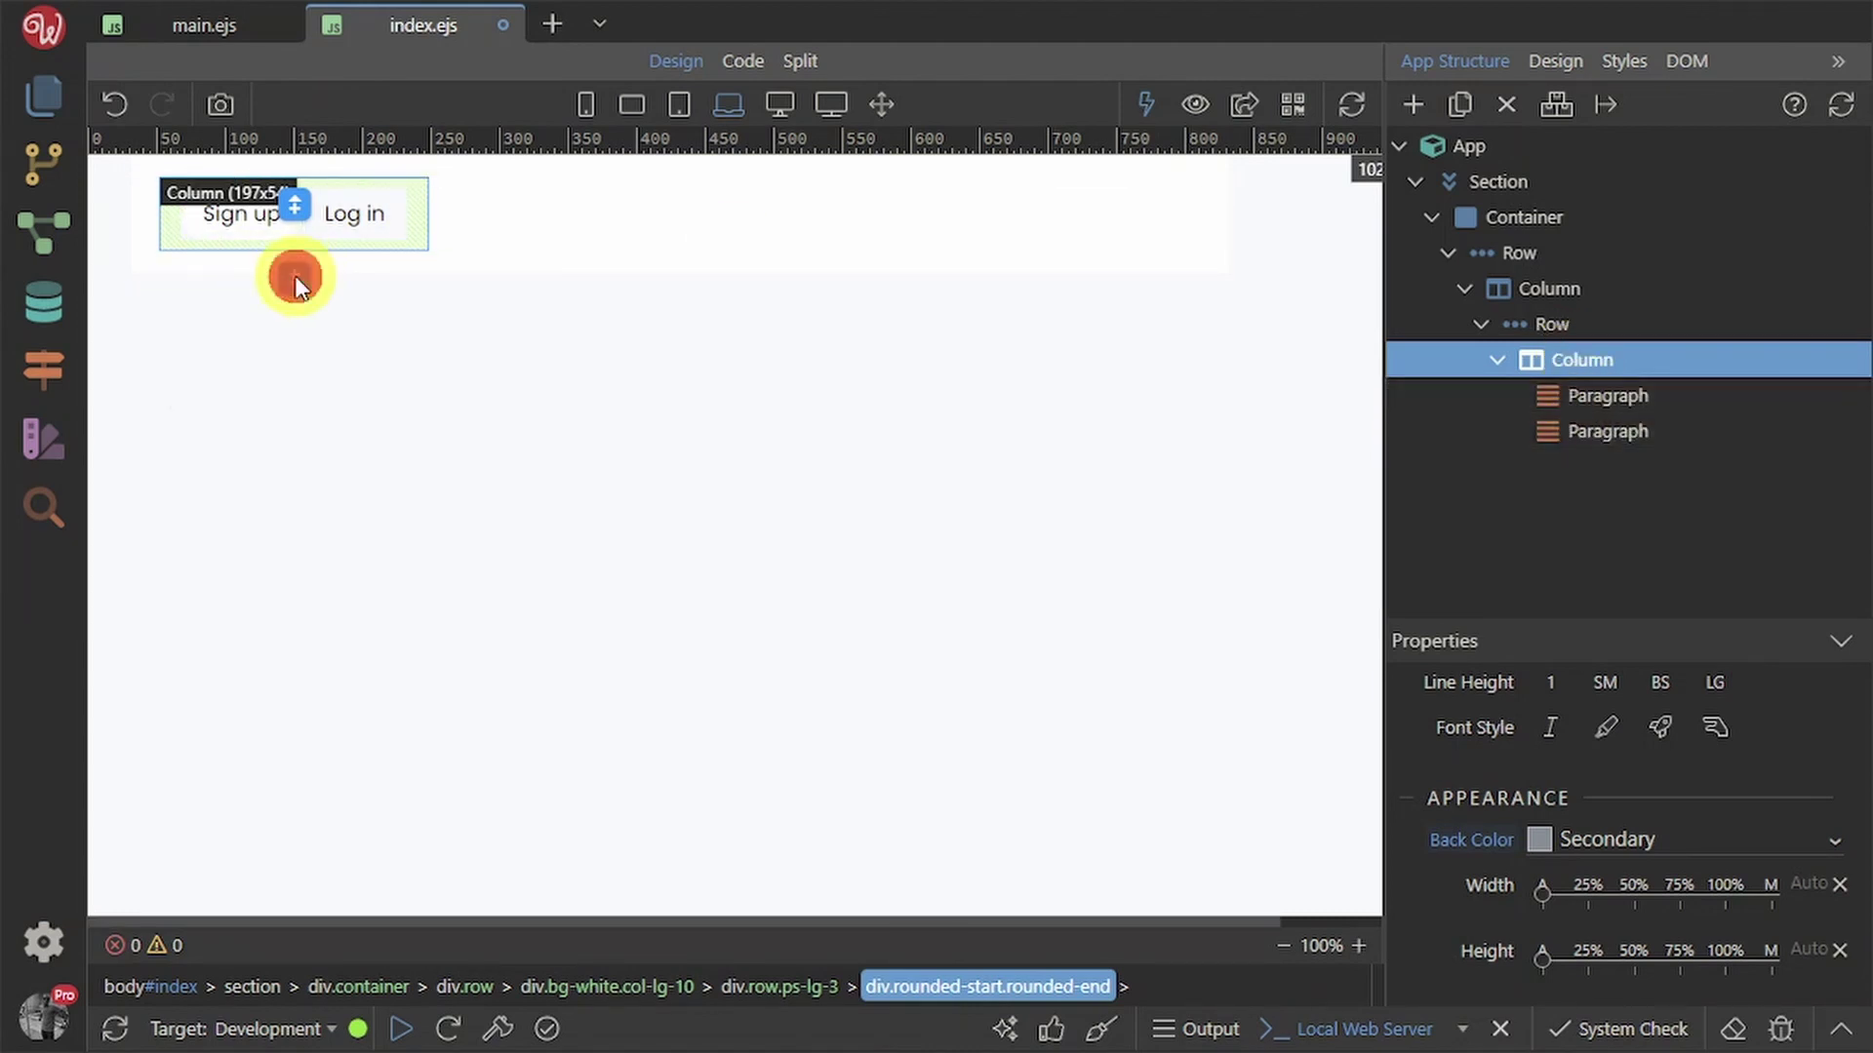
{"action": "left_click", "coordinate": [181, 364]}
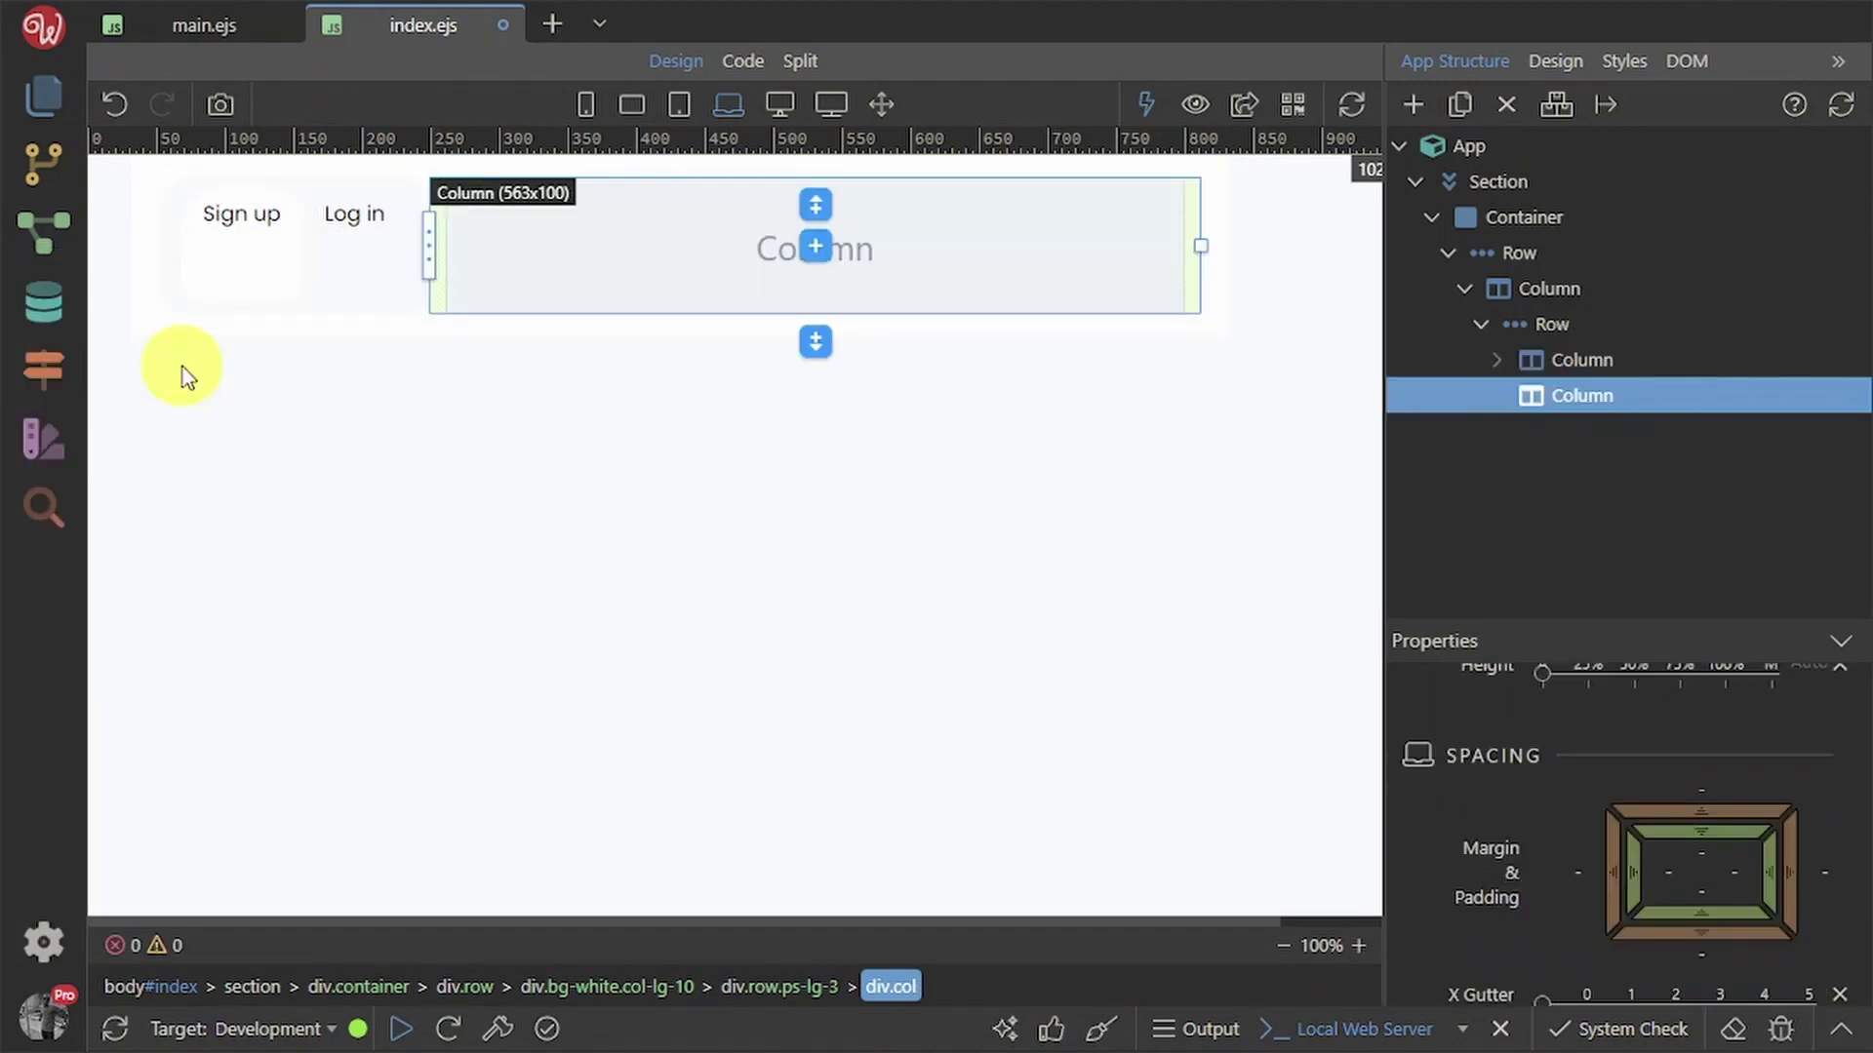
{"action": "left_click", "coordinate": [1138, 239]}
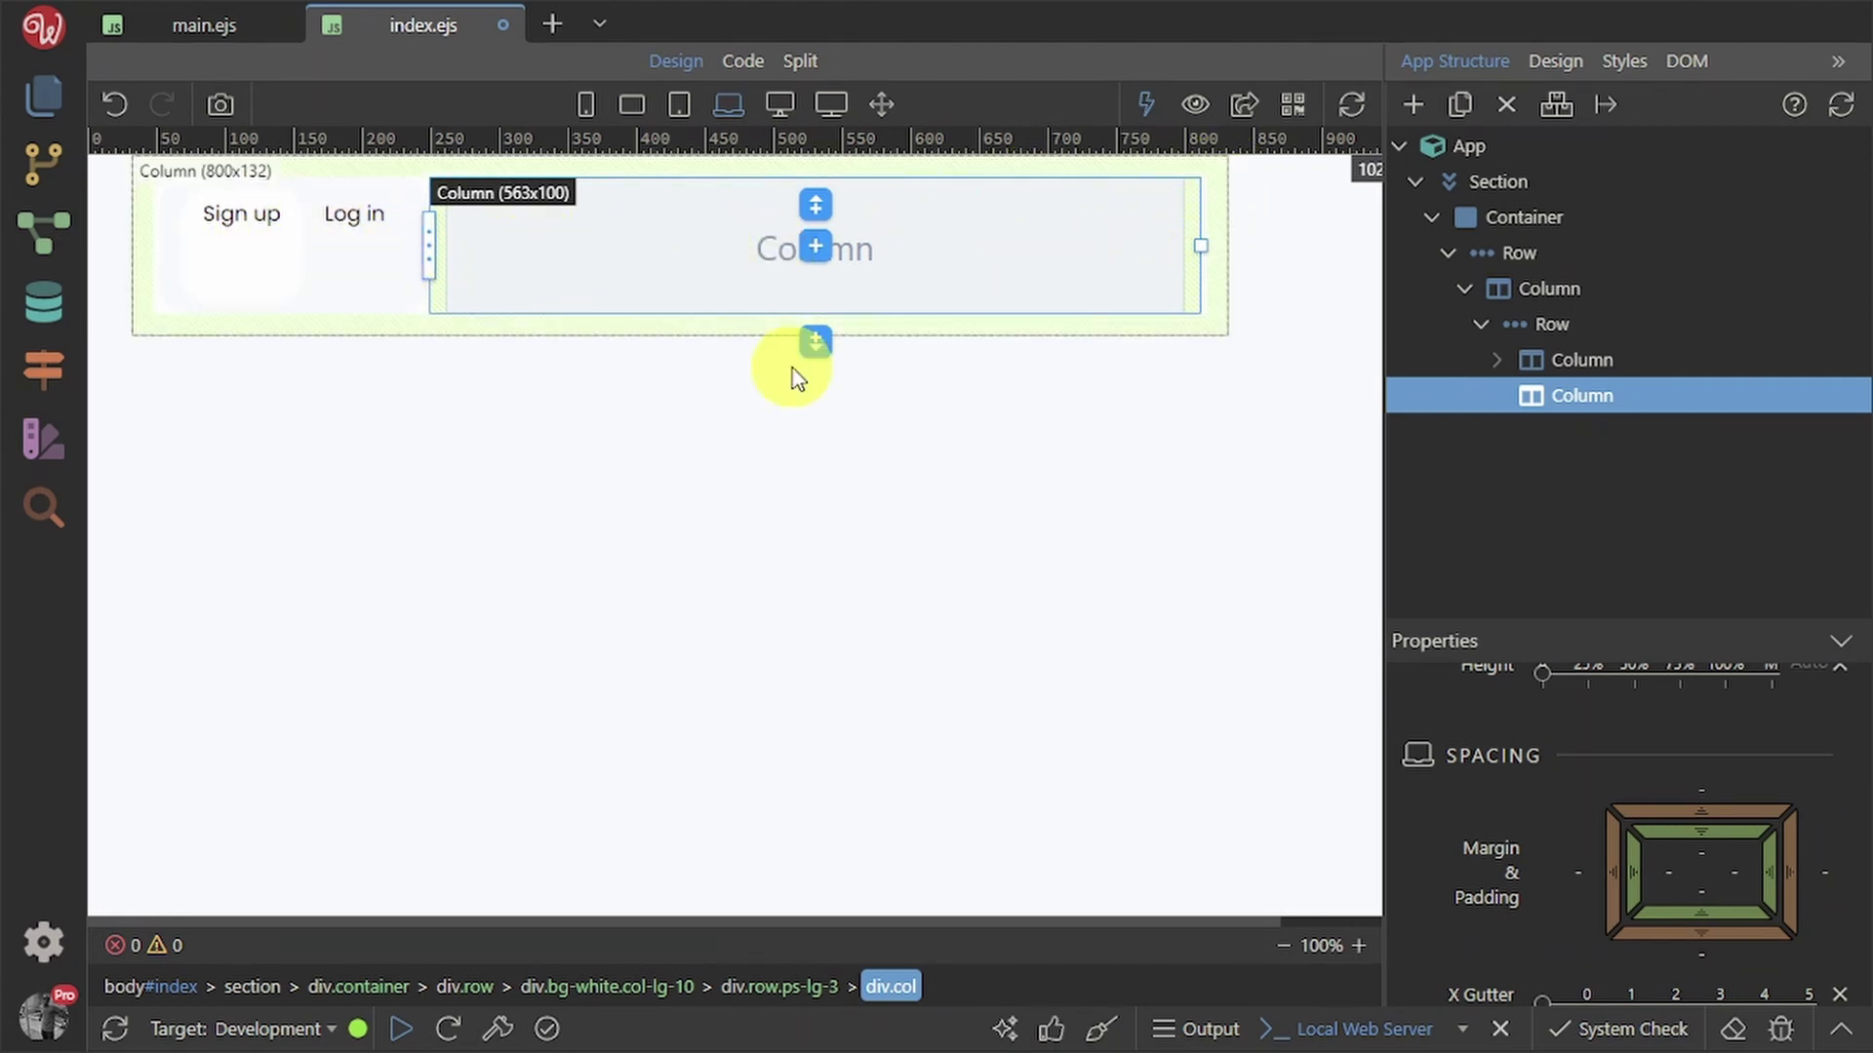
{"action": "scroll", "coordinate": [1674, 860], "scroll_direction": "up", "scroll_amount": 3}
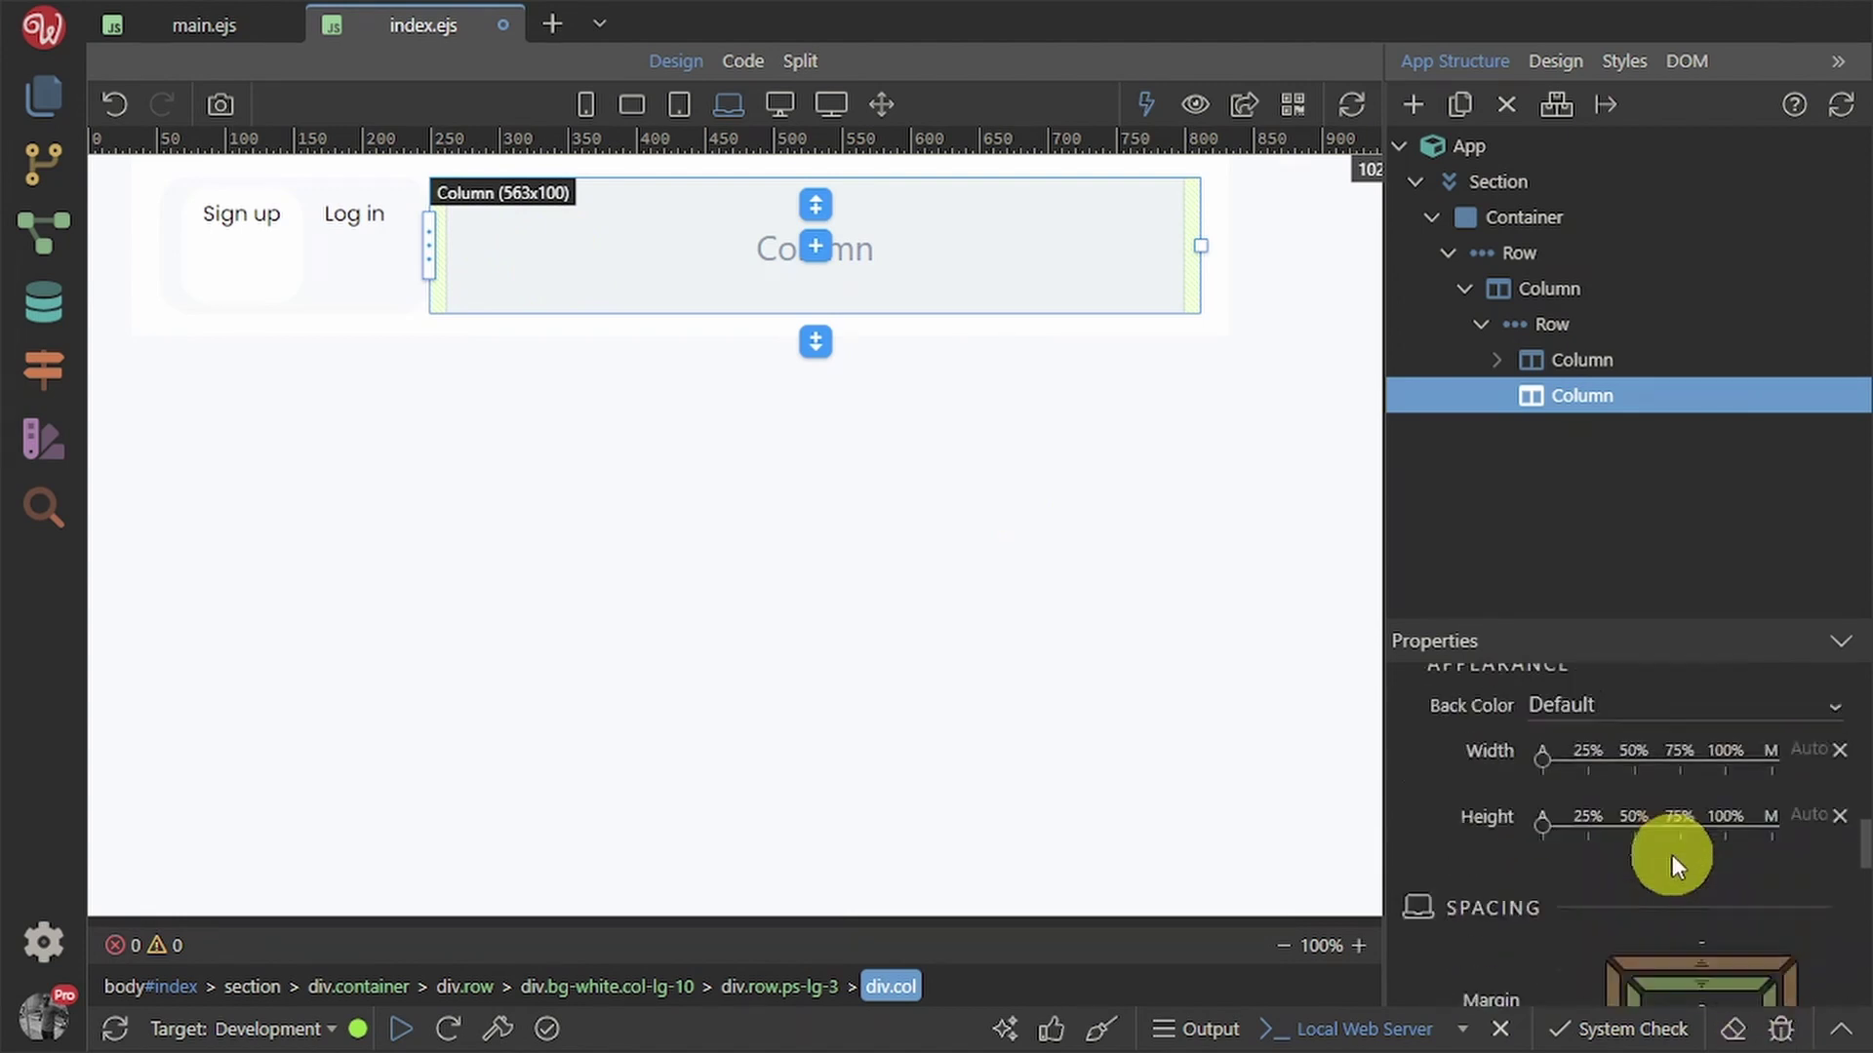
{"action": "scroll", "coordinate": [1672, 849], "scroll_direction": "up", "scroll_amount": 5}
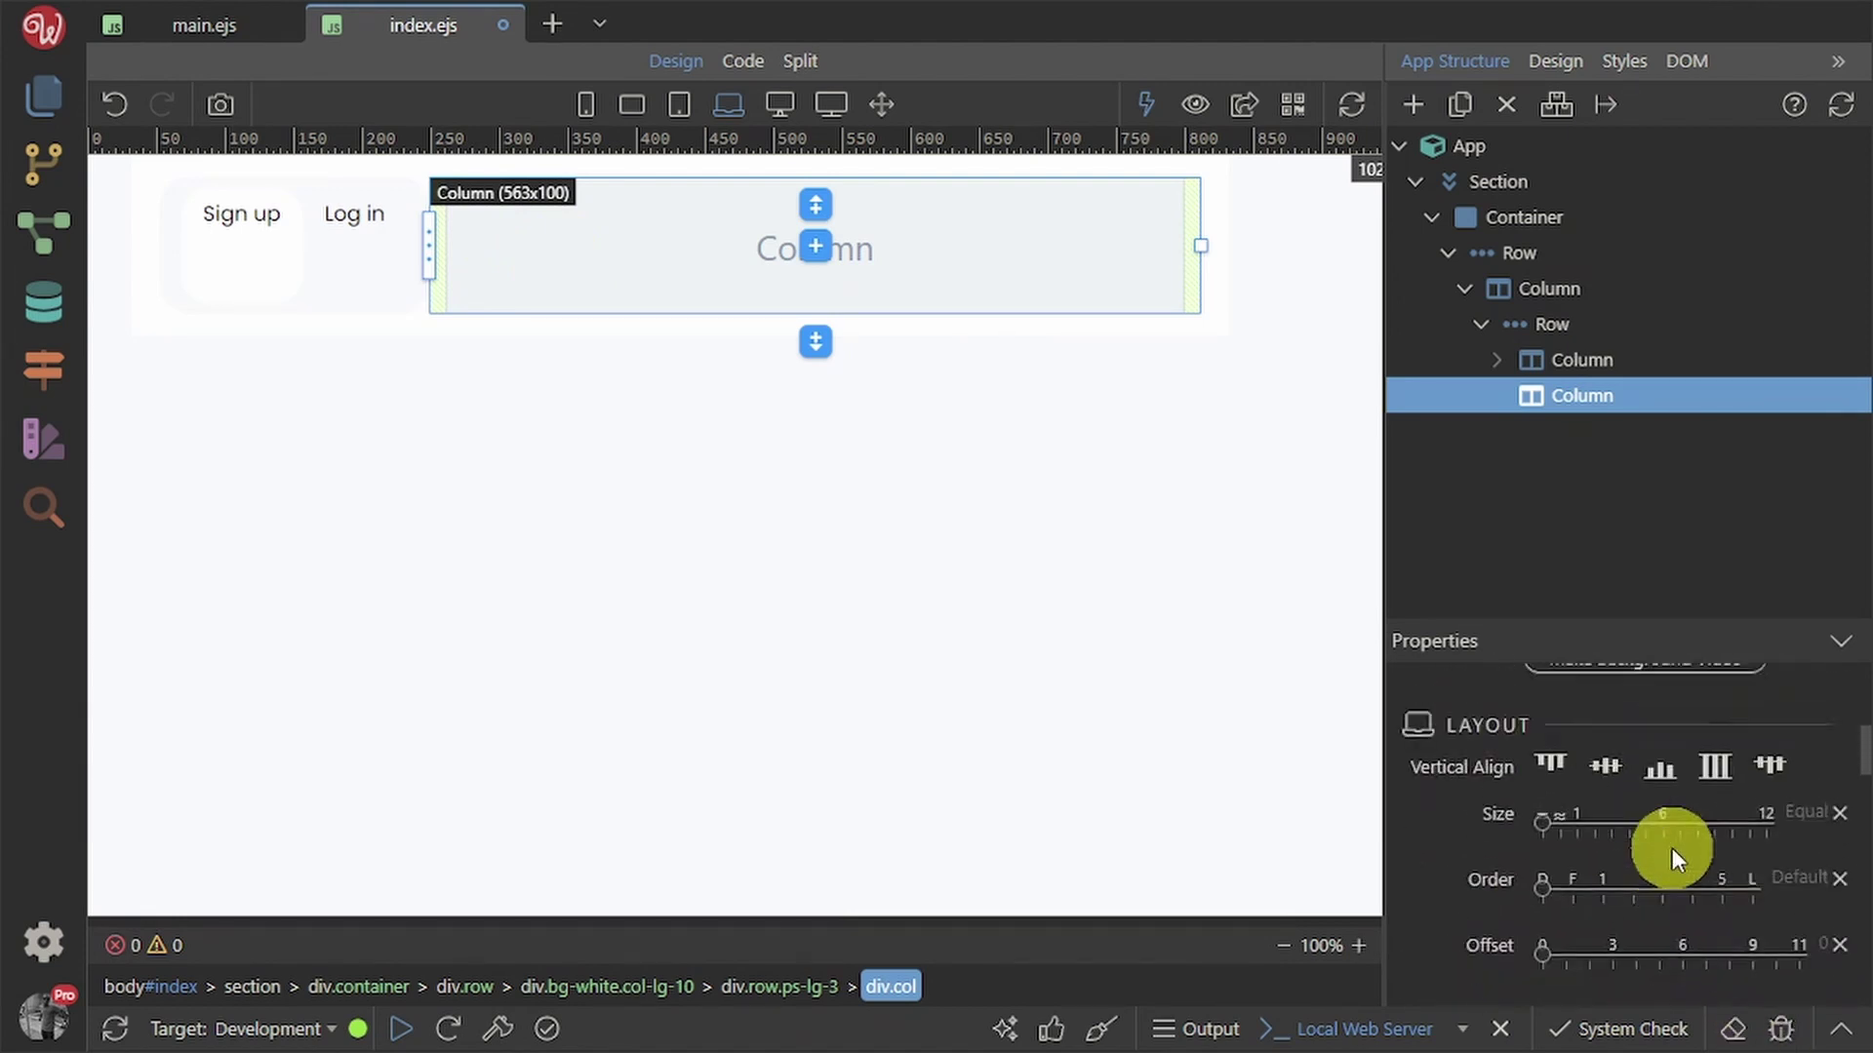
{"action": "left_click", "coordinate": [1767, 819]}
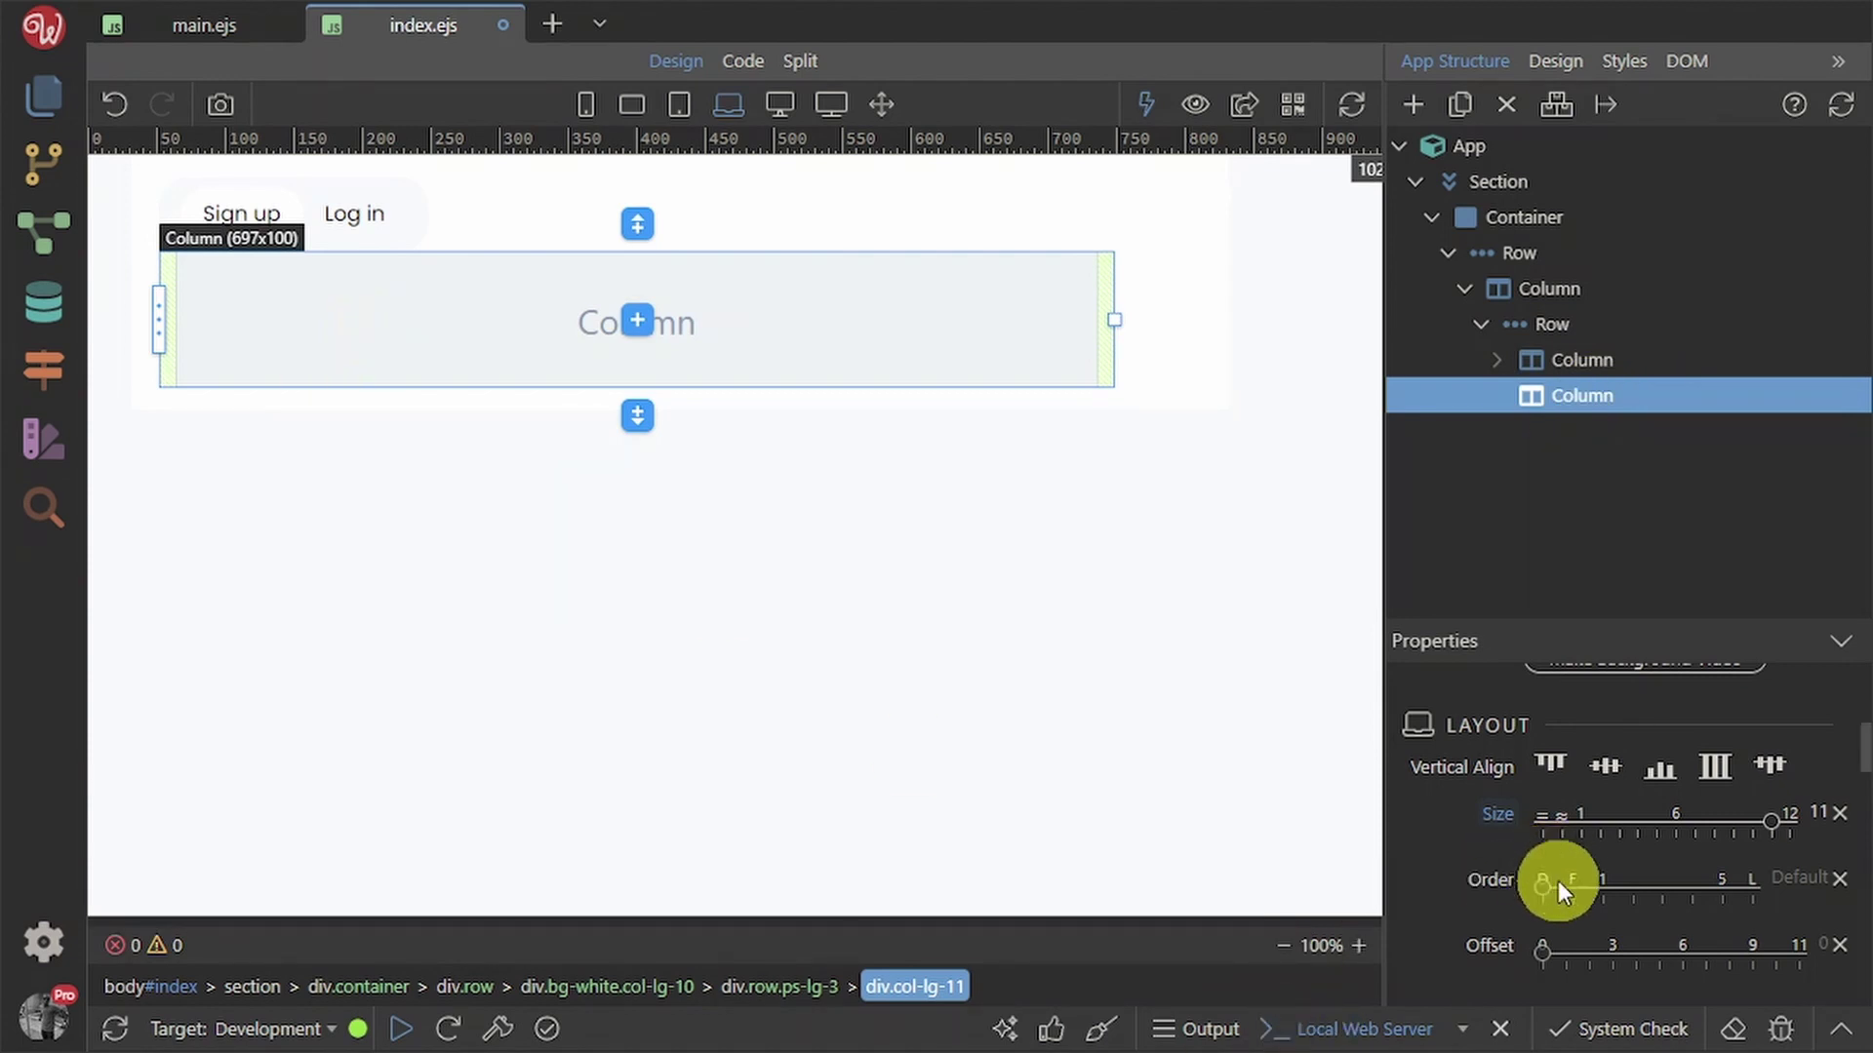
- Set the size-11 column's top and bottom padding to 3 and insert a Form inside it
{"action": "scroll", "coordinate": [1659, 873], "scroll_direction": "up", "scroll_amount": 5}
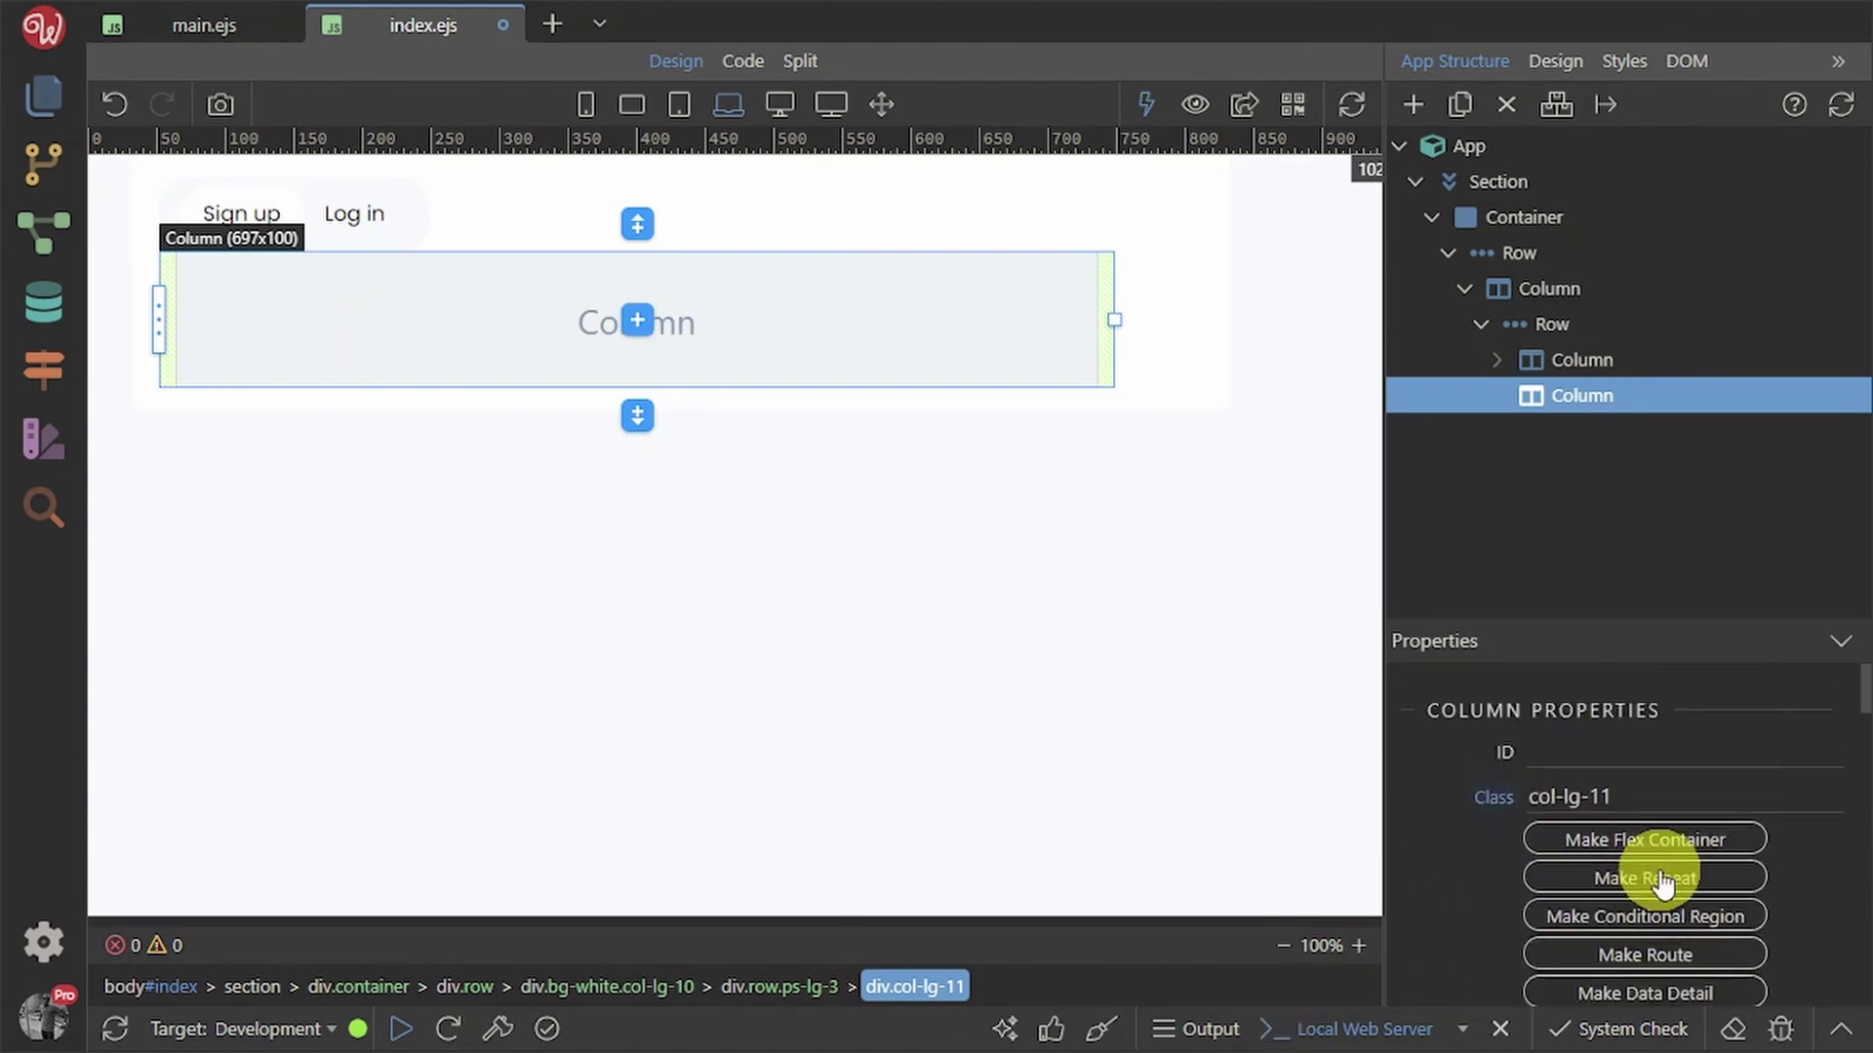
{"action": "scroll", "coordinate": [1663, 883], "scroll_direction": "down", "scroll_amount": 6}
{"action": "scroll", "coordinate": [1661, 882], "scroll_direction": "down", "scroll_amount": 5}
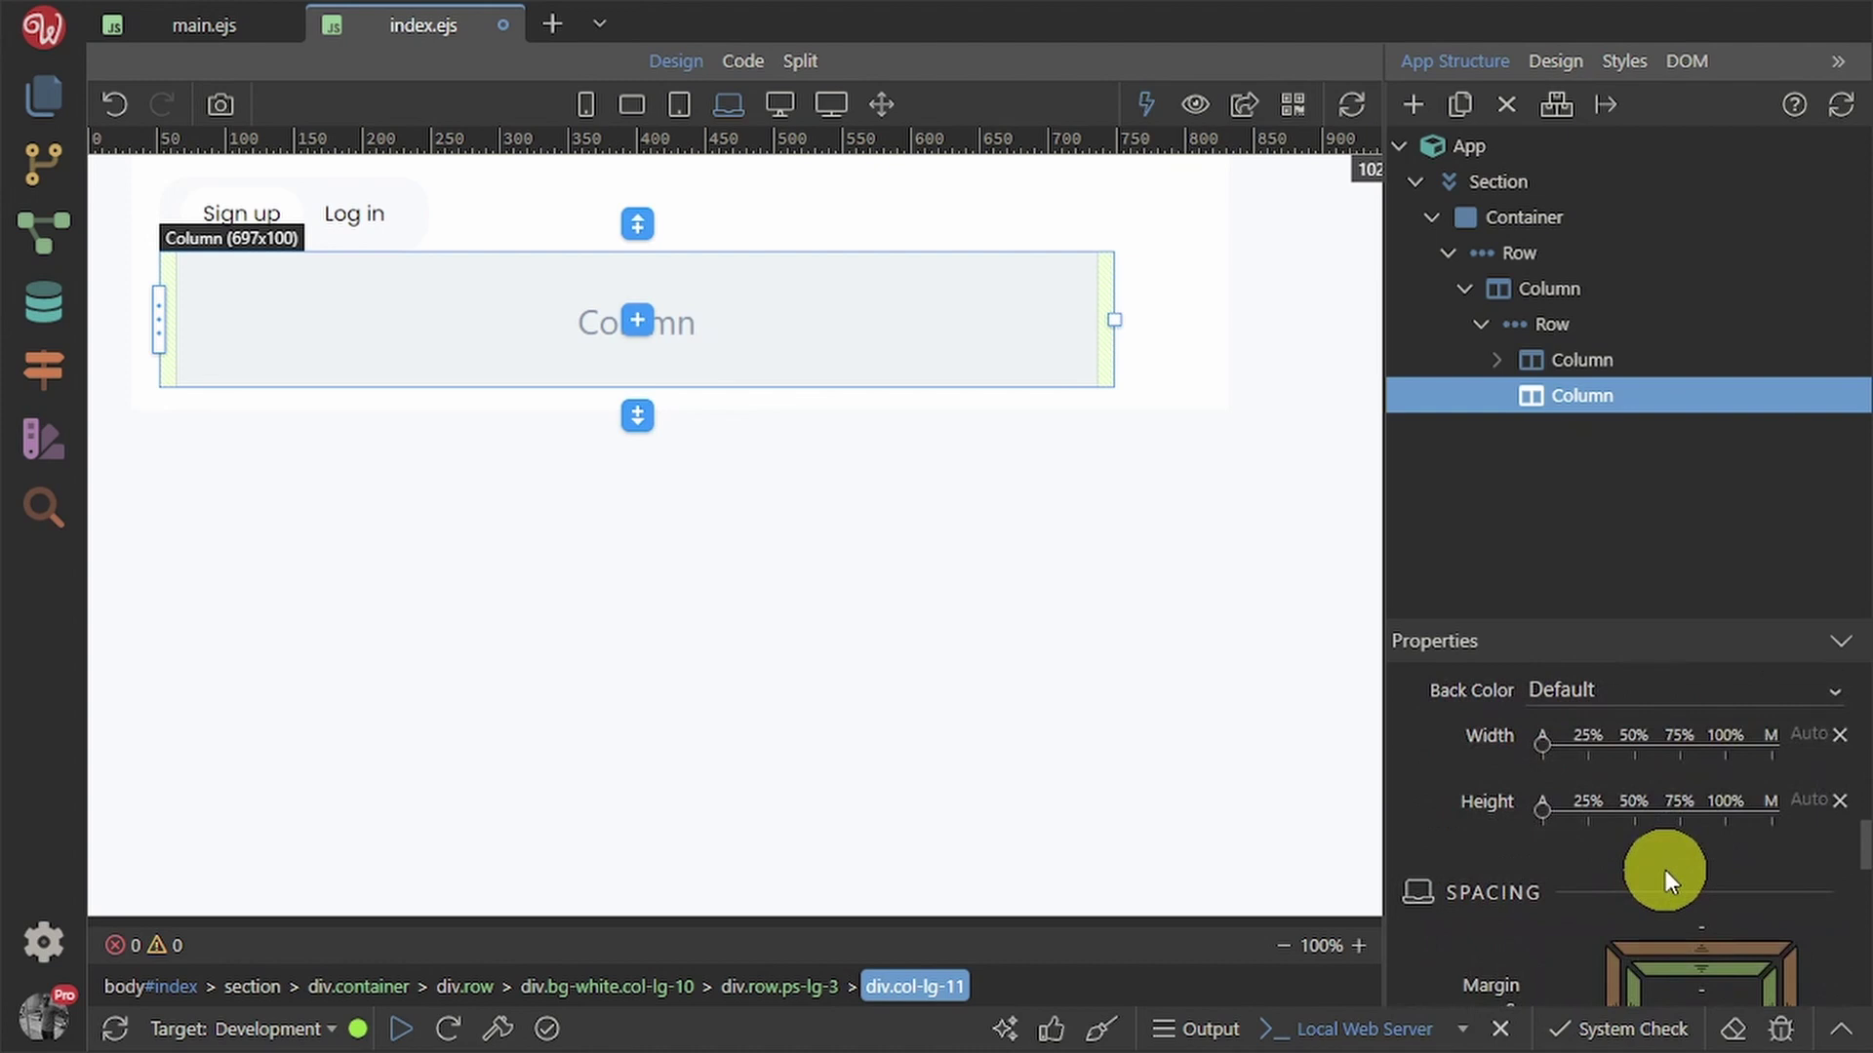
{"action": "scroll", "coordinate": [1682, 893], "scroll_direction": "down", "scroll_amount": 4}
{"action": "scroll", "coordinate": [1675, 849], "scroll_direction": "up", "scroll_amount": 4}
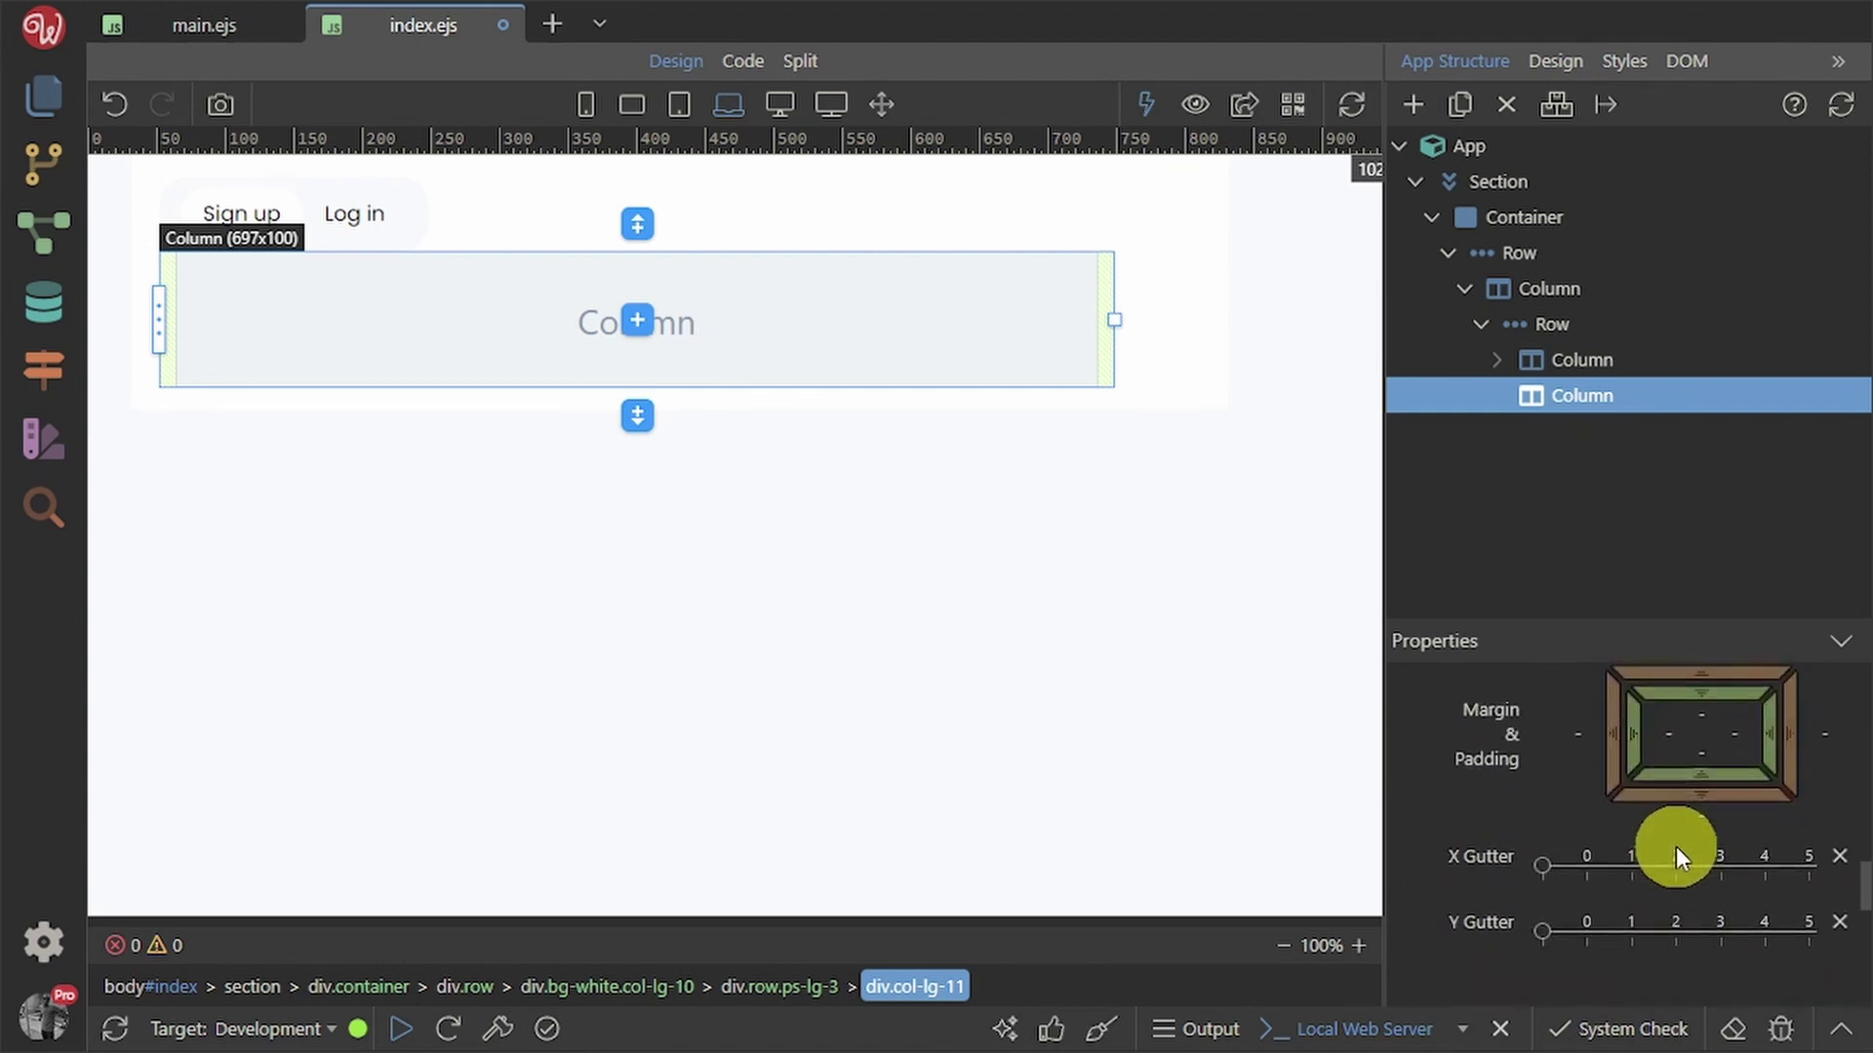
{"action": "mouse_move", "coordinate": [1705, 695]}
{"action": "left_mouse_down"}
{"action": "mouse_move", "coordinate": [1712, 804]}
{"action": "mouse_move", "coordinate": [1692, 691]}
{"action": "left_mouse_up"}
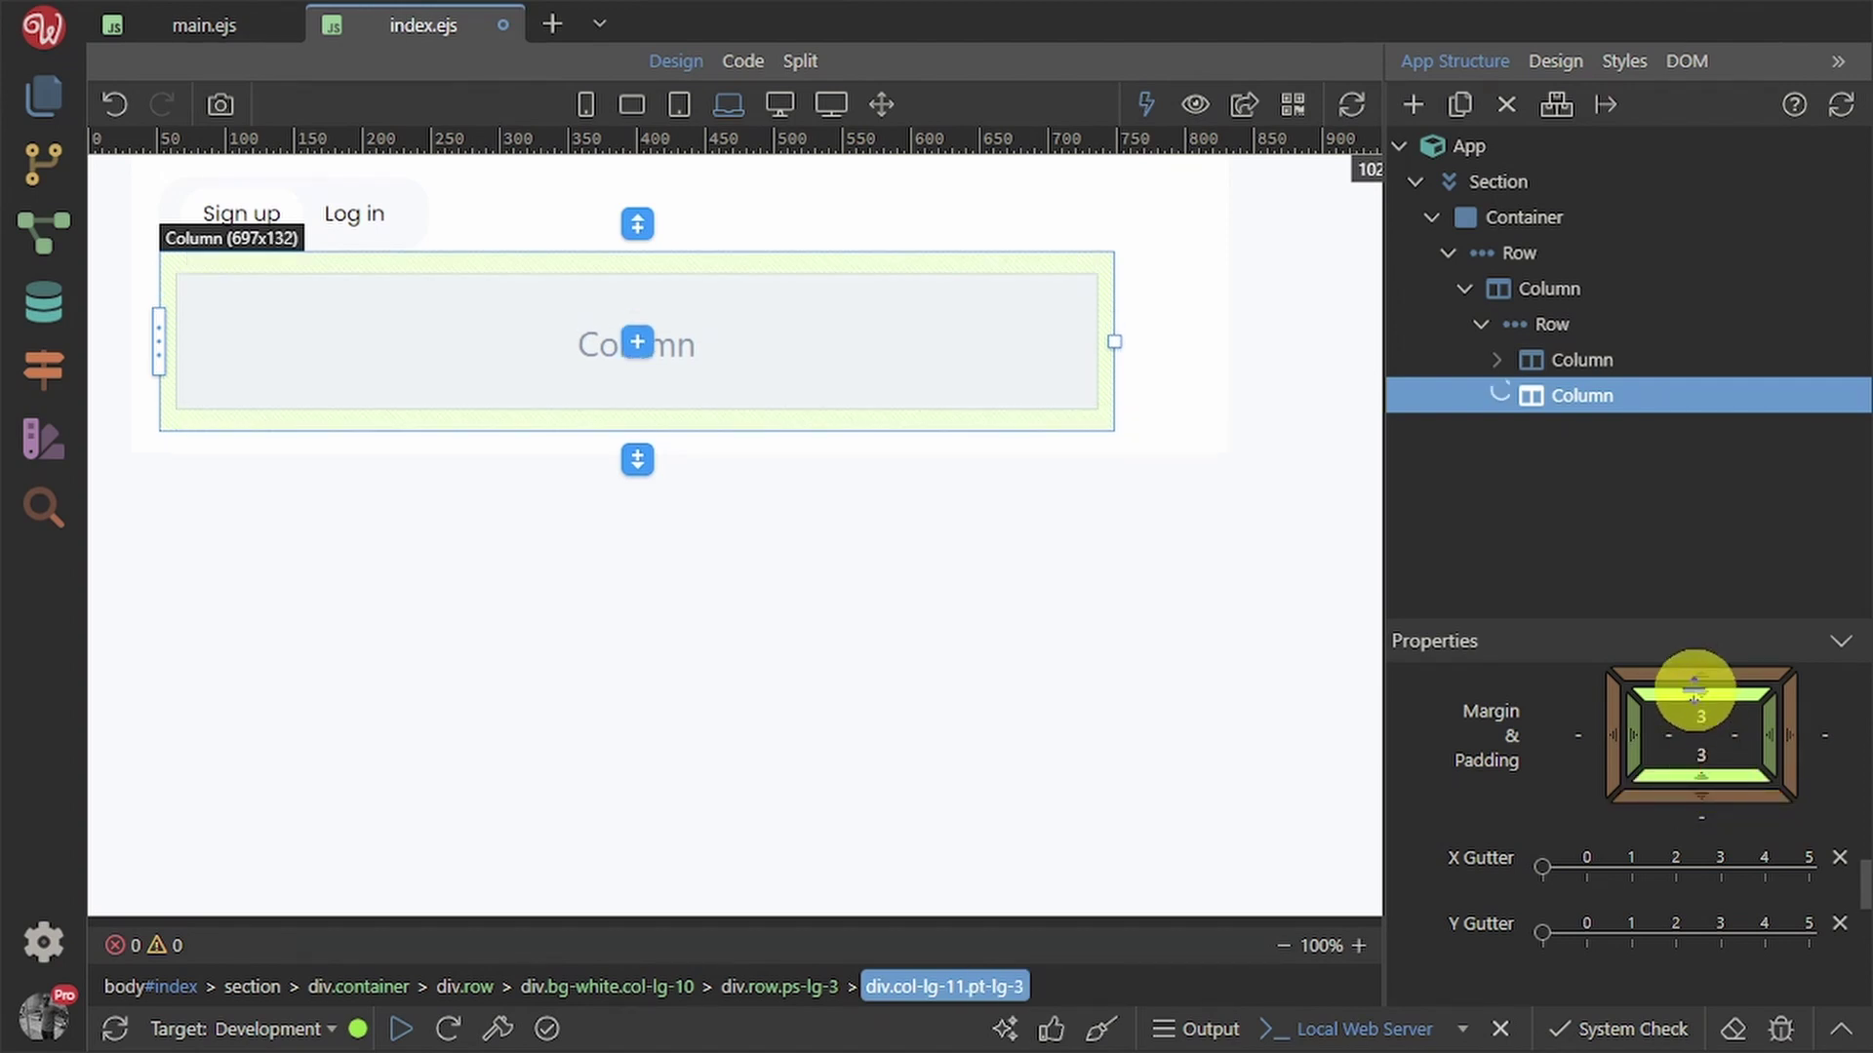
{"action": "left_click", "coordinate": [642, 342]}
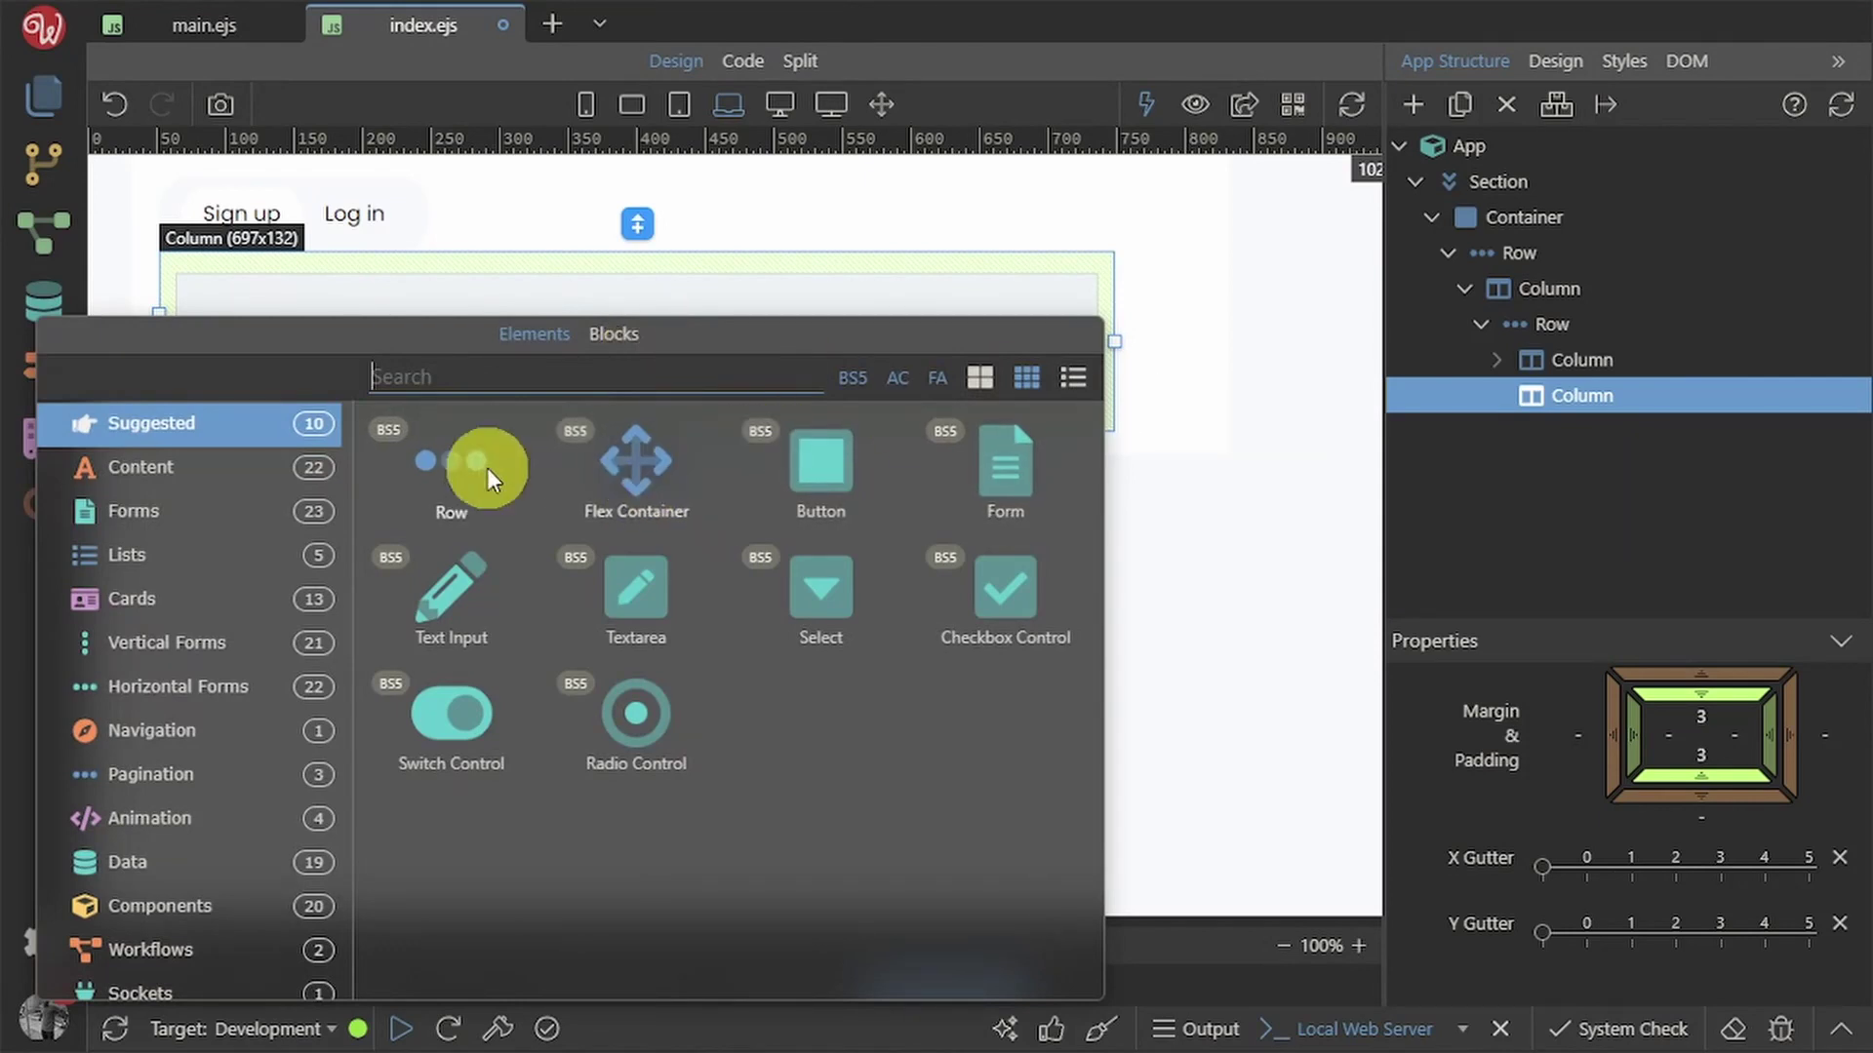
{"action": "left_click", "coordinate": [1009, 459]}
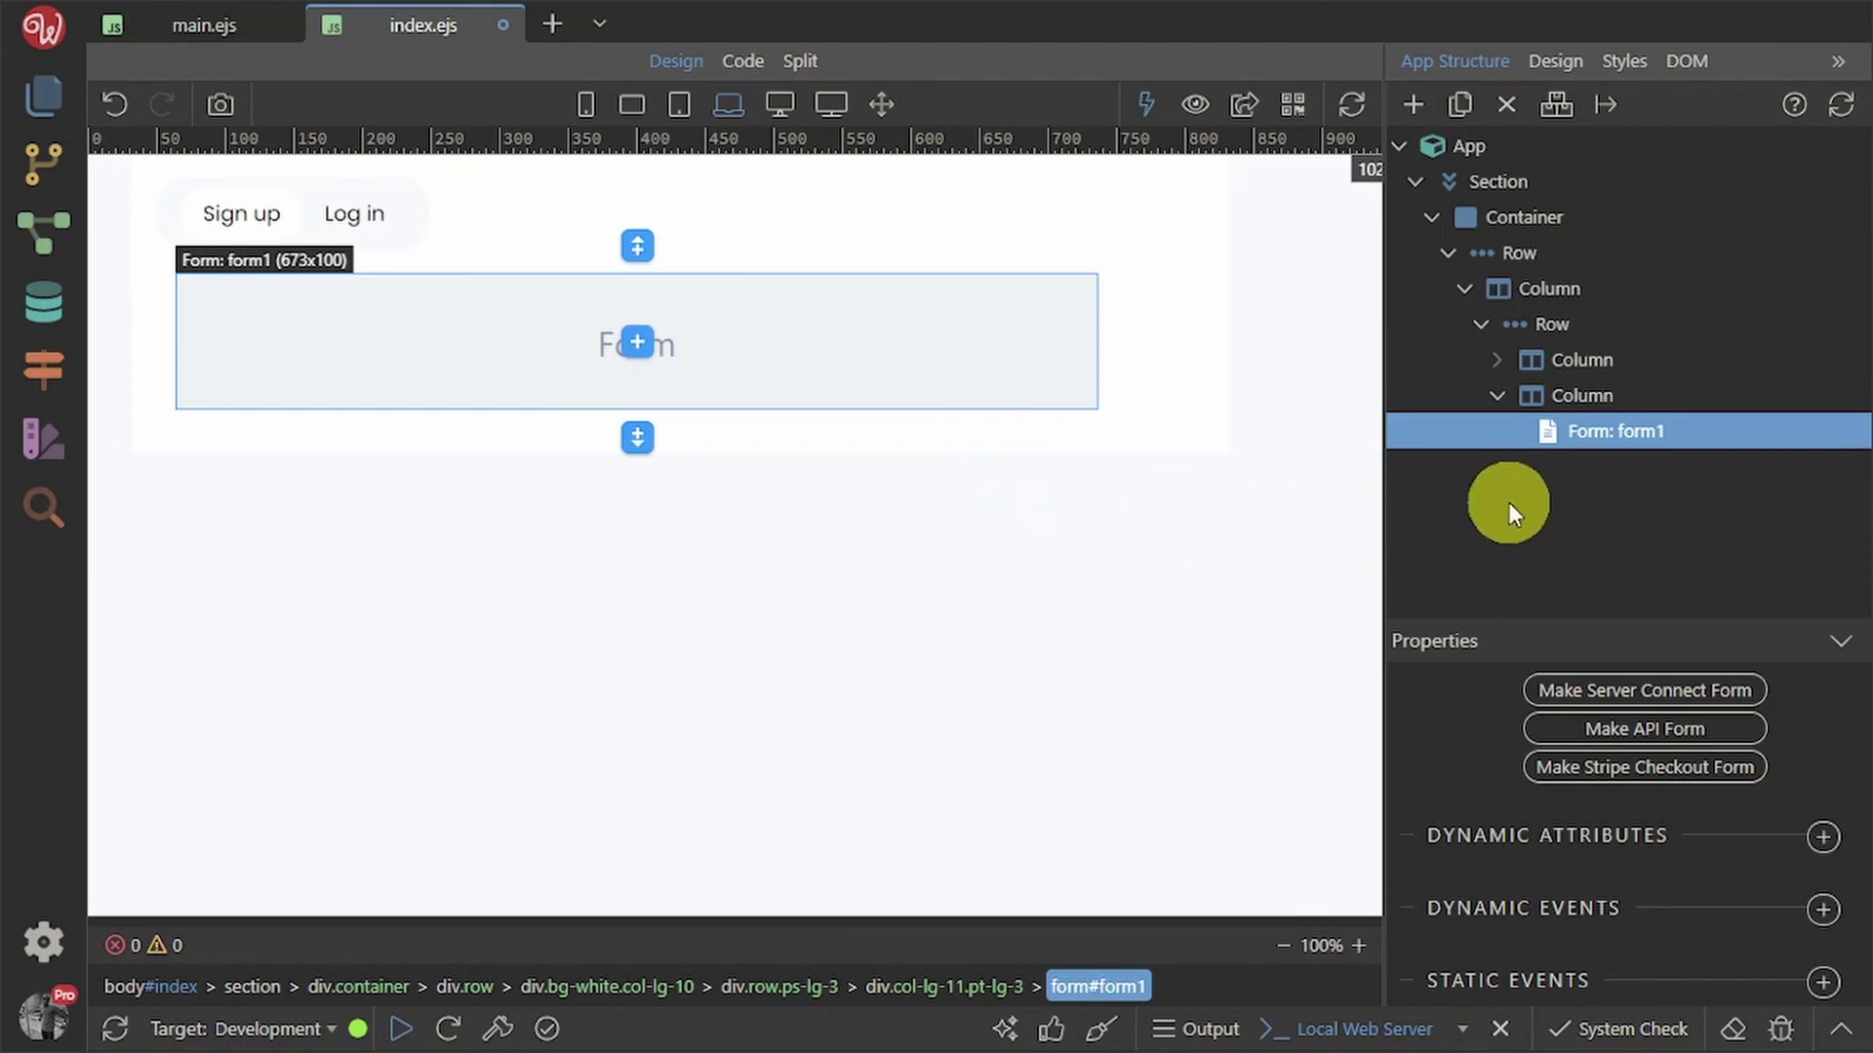
- Set the ID of the column containing the form to SignUp_Container
{"action": "left_click", "coordinate": [1557, 398]}
{"action": "scroll", "coordinate": [1735, 806], "scroll_direction": "down", "scroll_amount": 10}
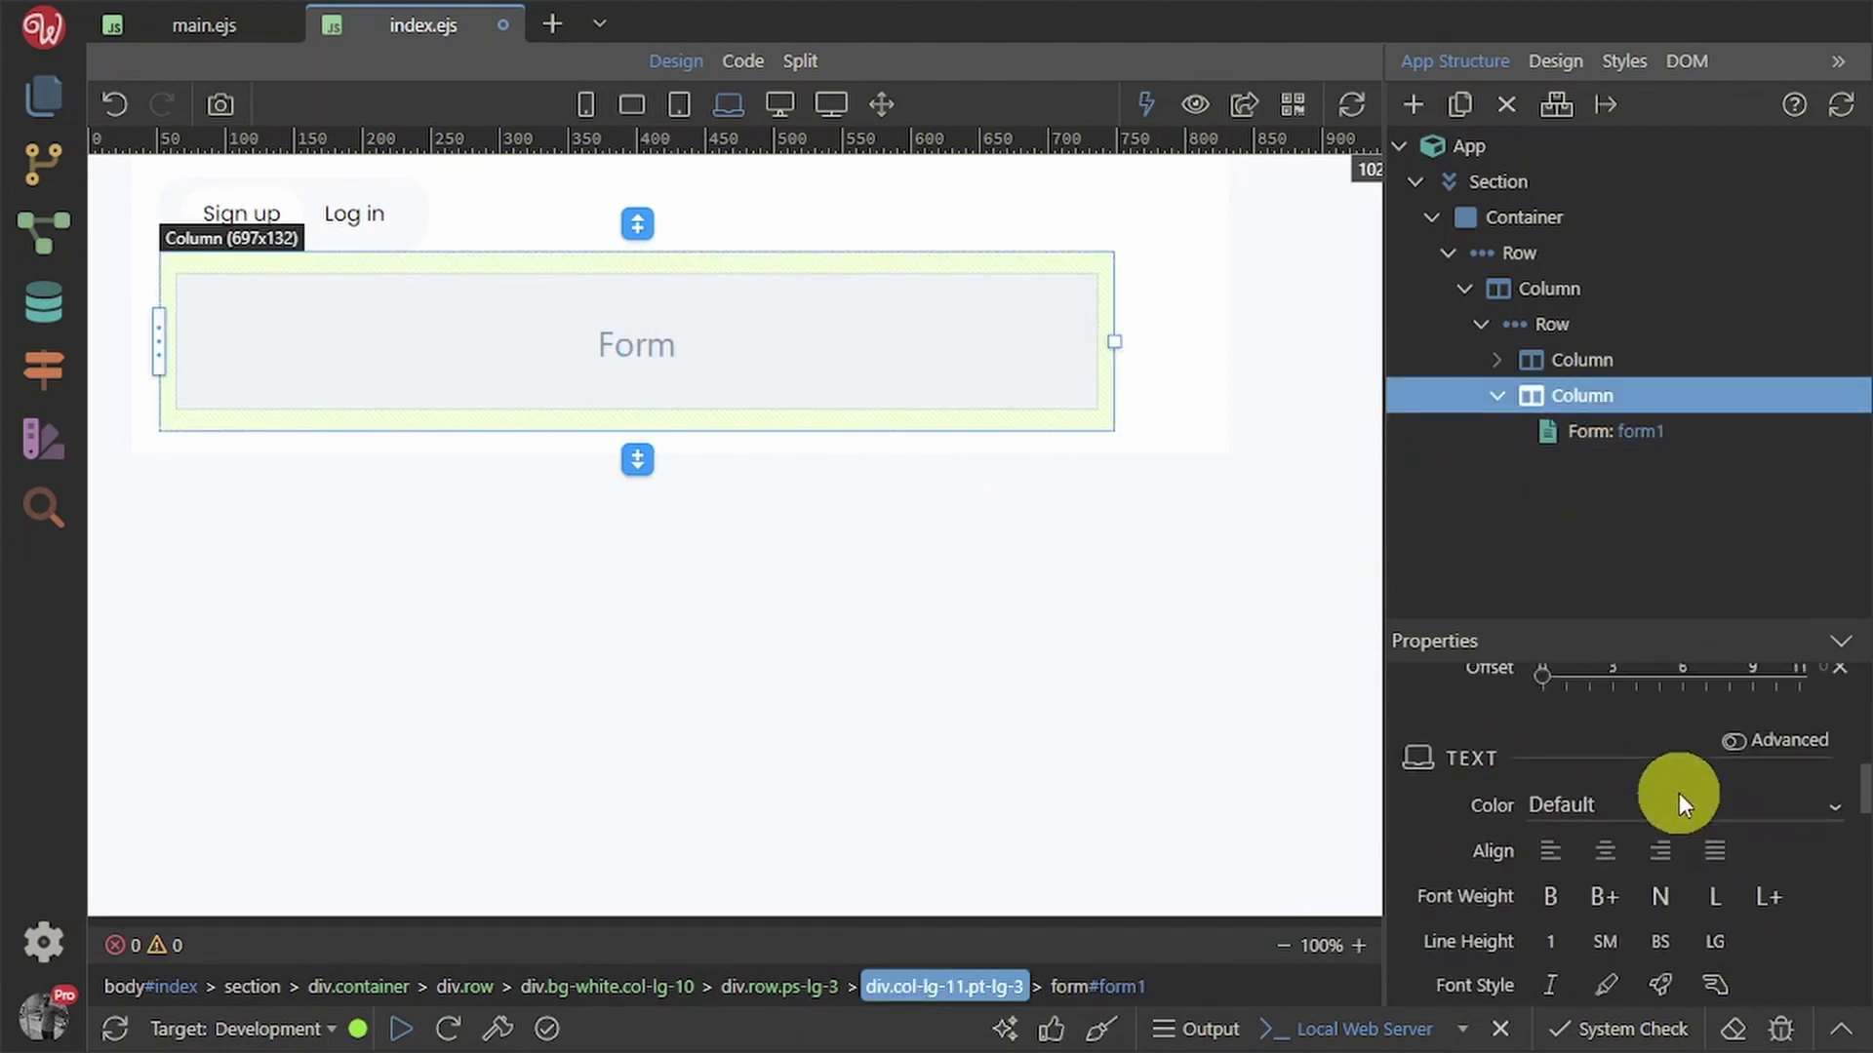
{"action": "scroll", "coordinate": [1648, 743], "scroll_direction": "up", "scroll_amount": 3}
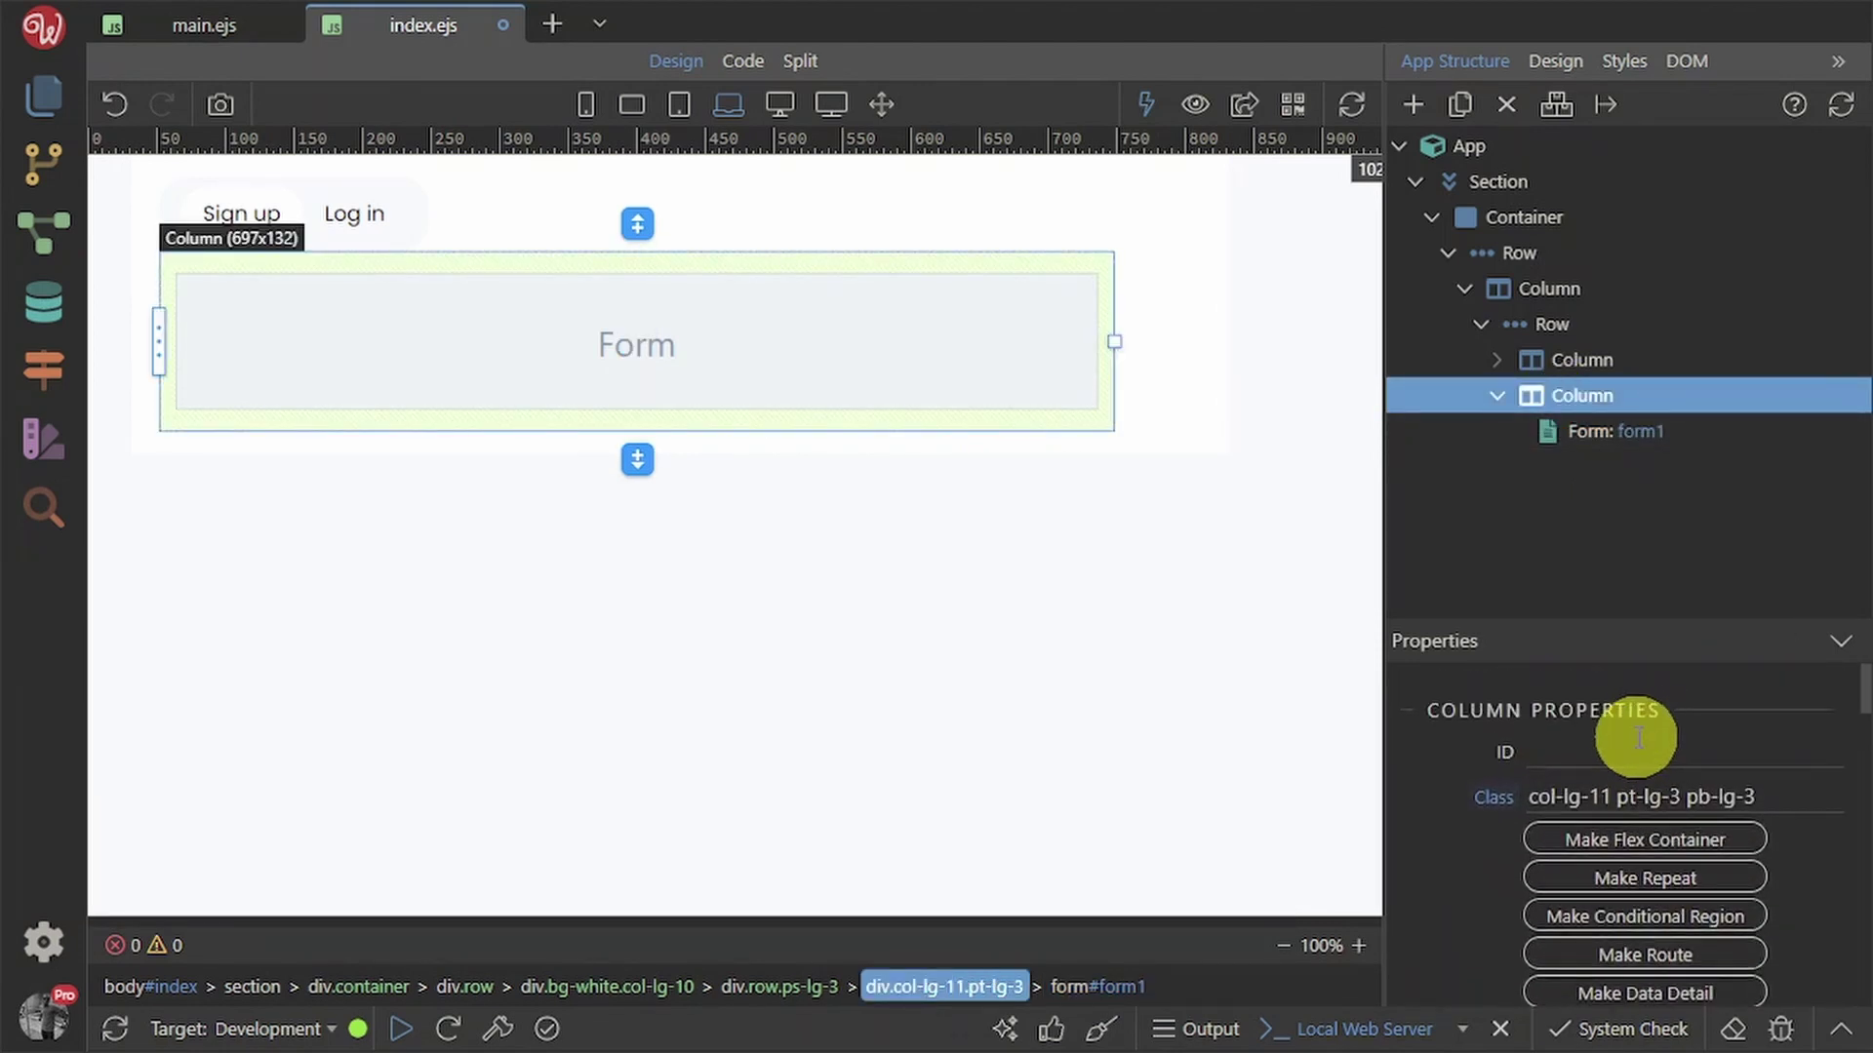
{"action": "left_click", "coordinate": [1632, 743]}
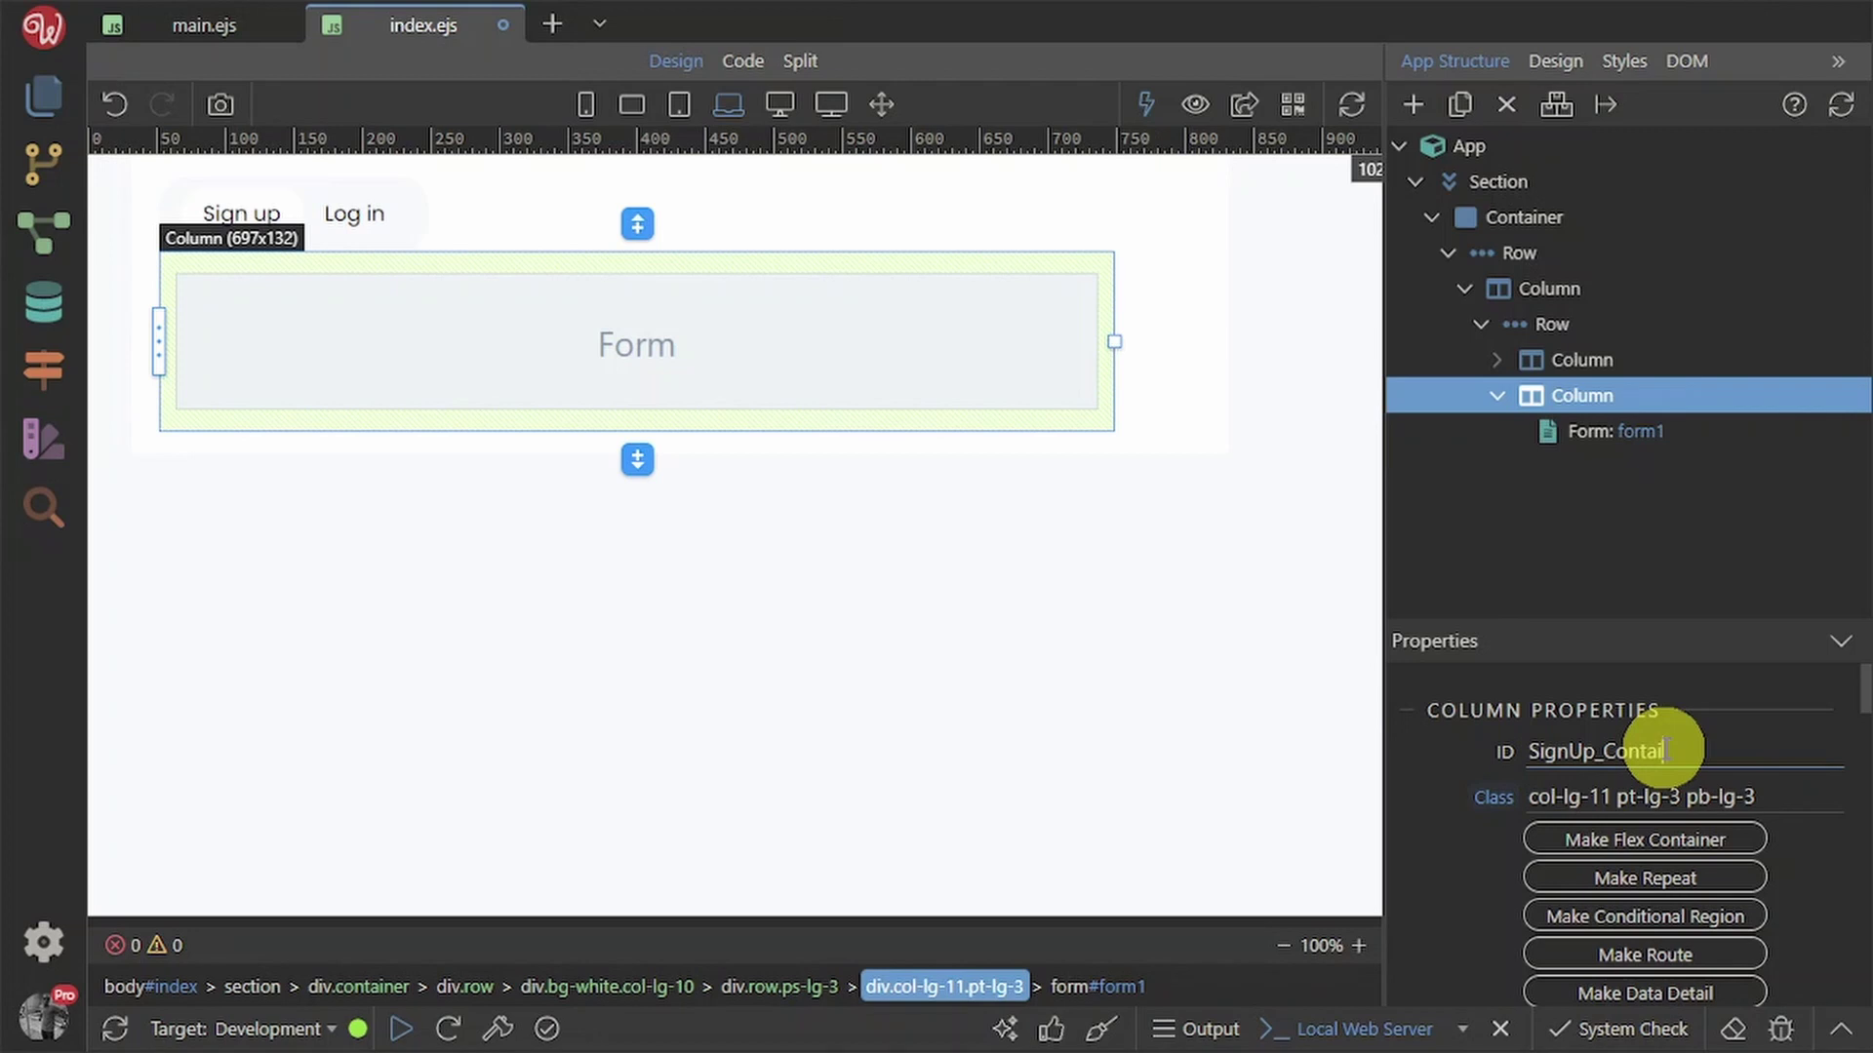
{"action": "type", "text": "r"}
{"action": "left_click", "coordinate": [1453, 859]}
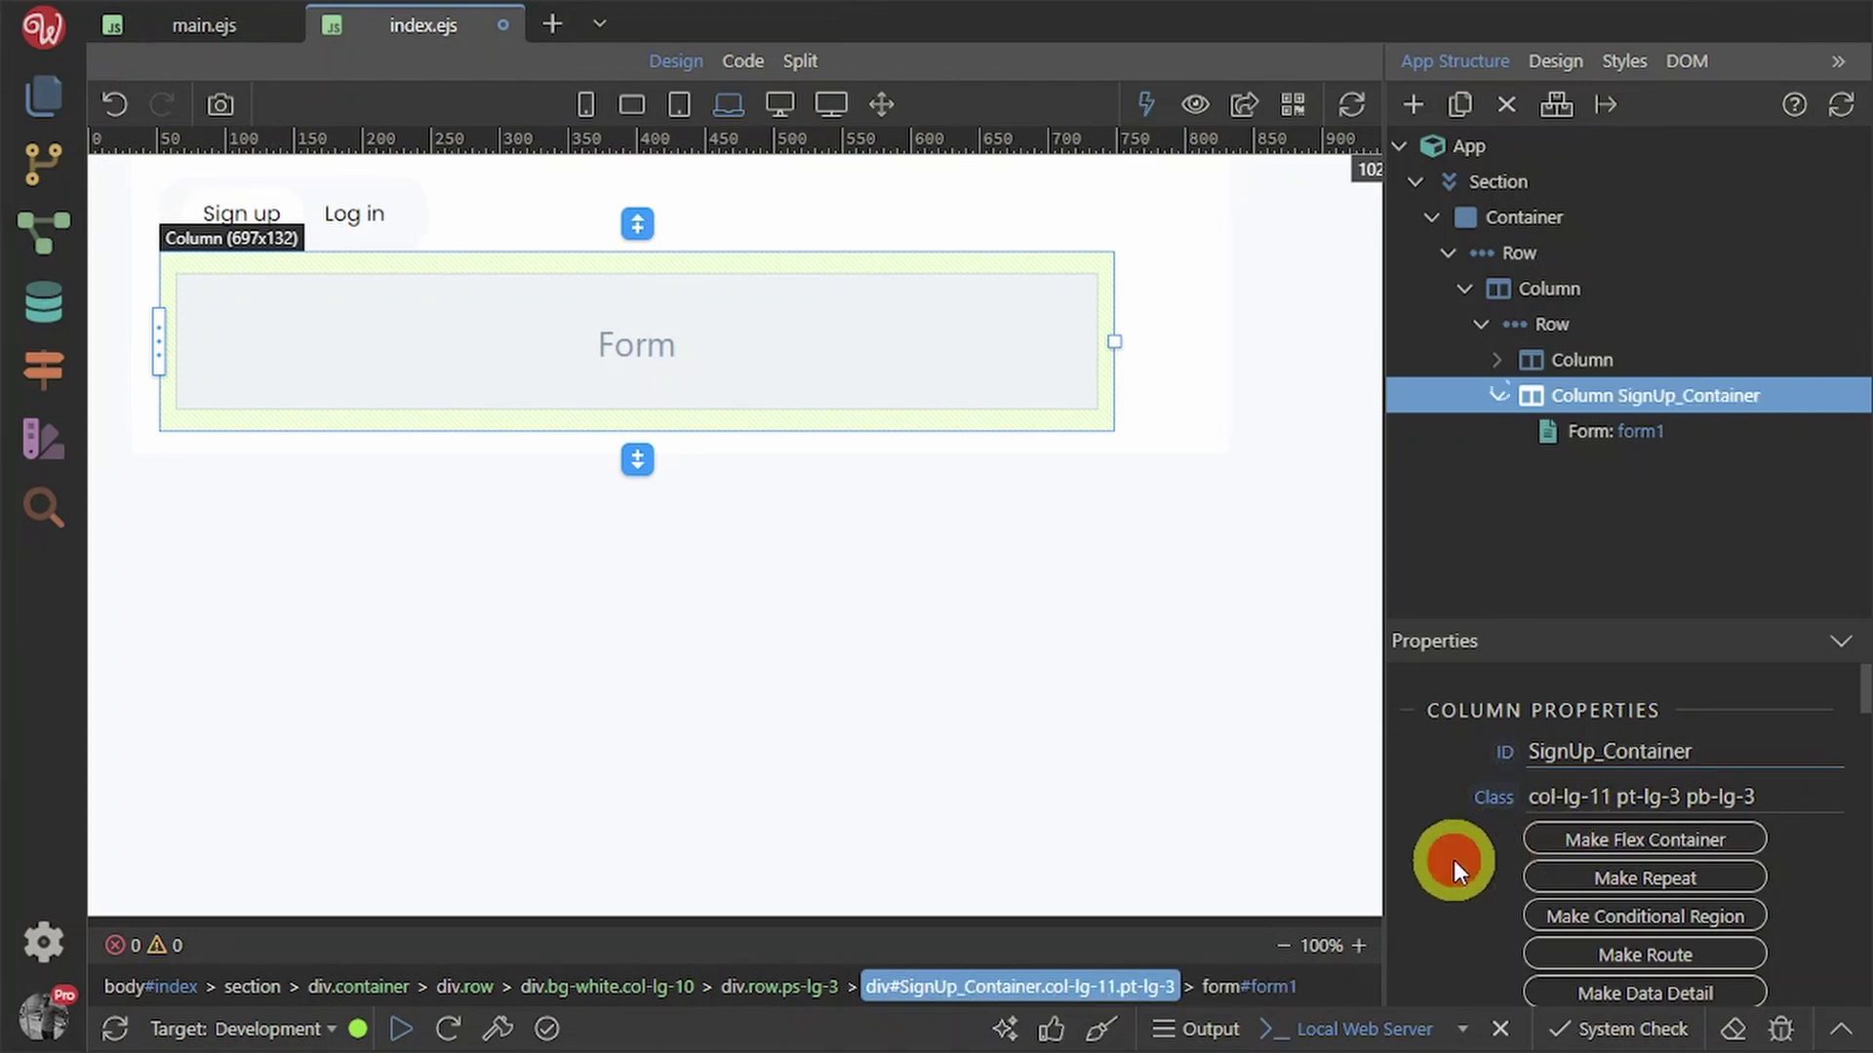
- Insert a Row inside the form in SignUp_Container and add a Column to that row
{"action": "left_click", "coordinate": [673, 305]}
{"action": "left_click", "coordinate": [642, 341]}
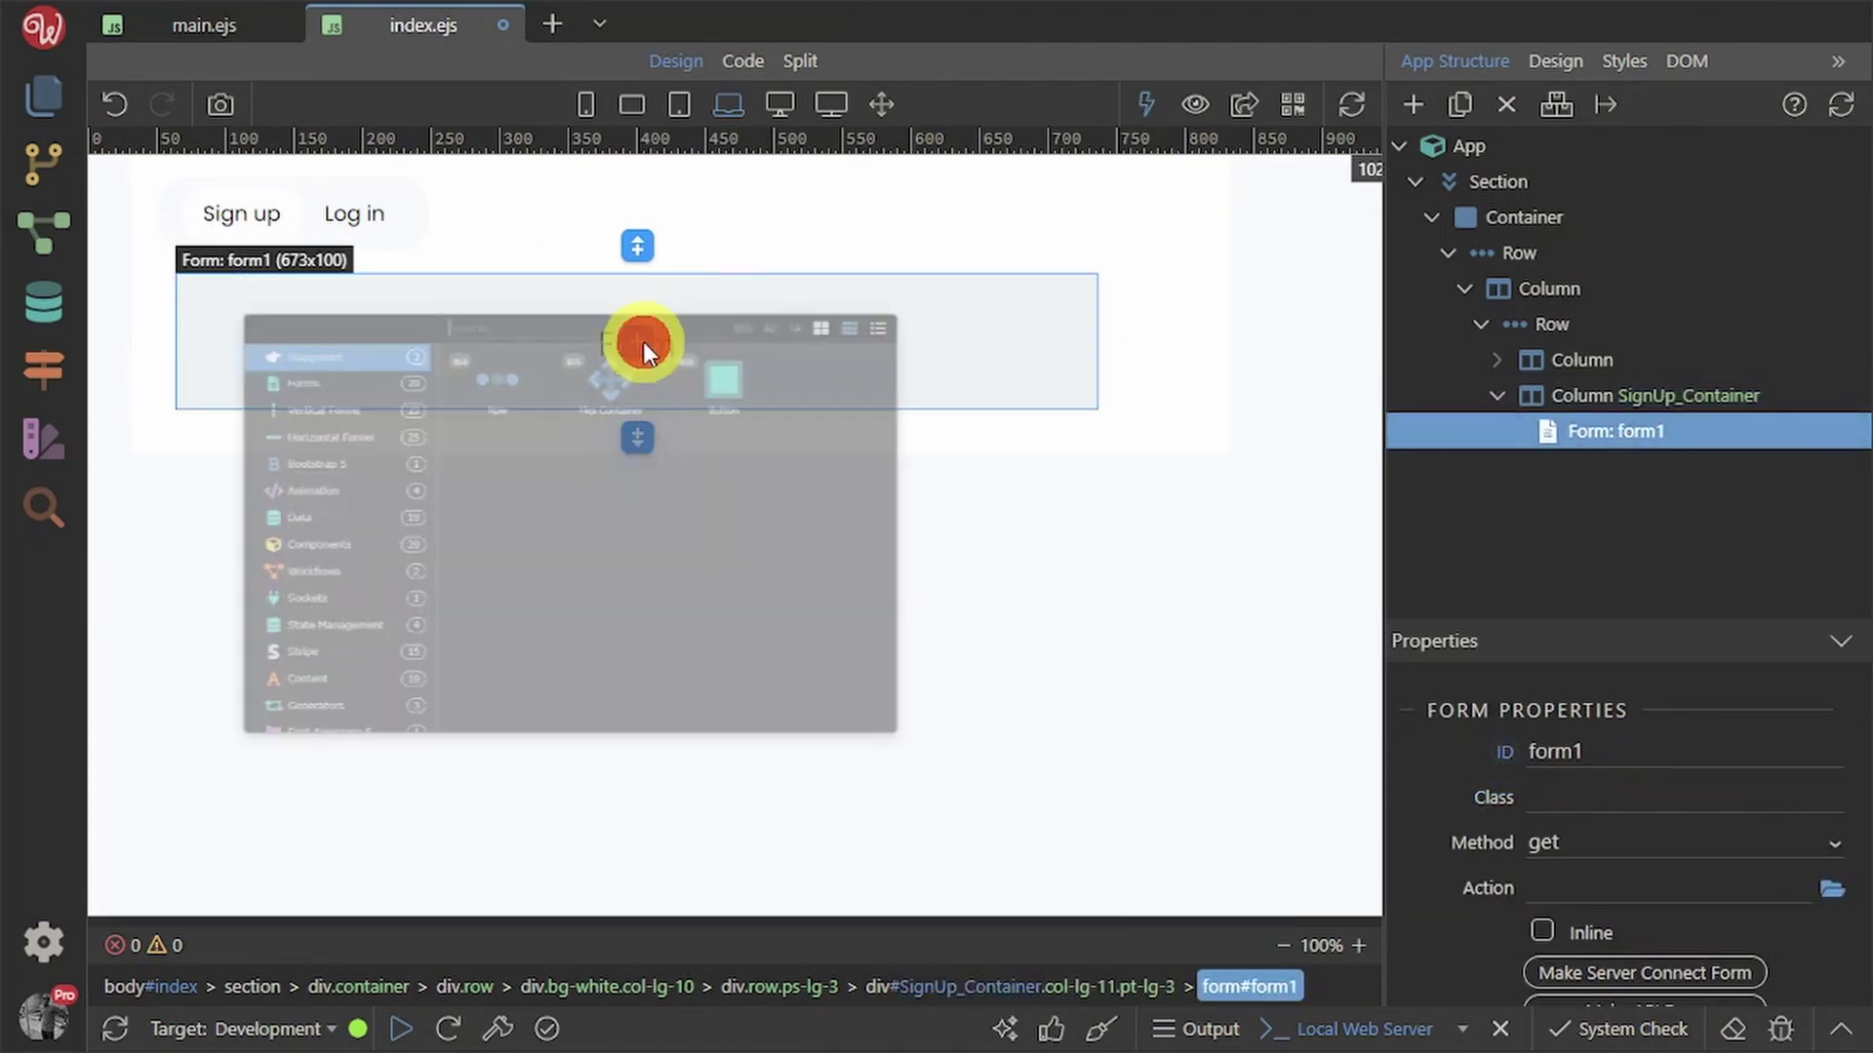
{"action": "left_click", "coordinate": [1311, 542]}
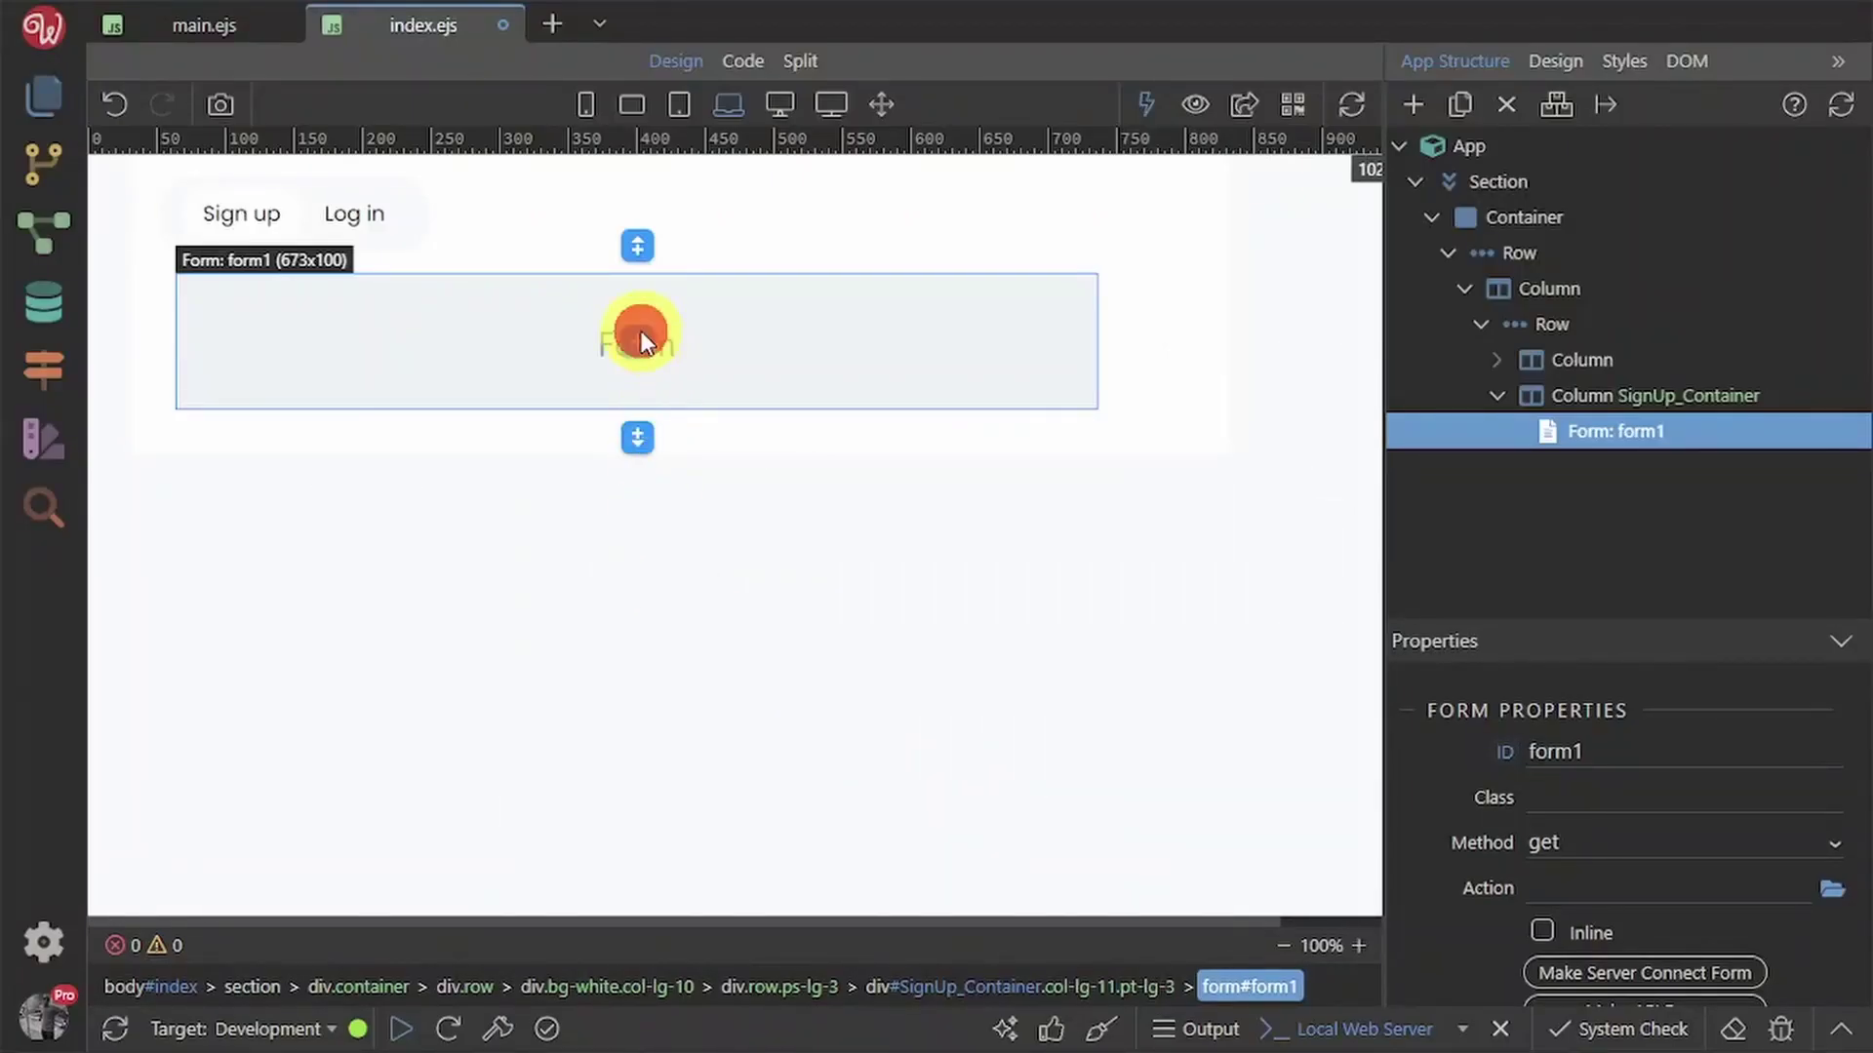
{"action": "left_click", "coordinate": [641, 336]}
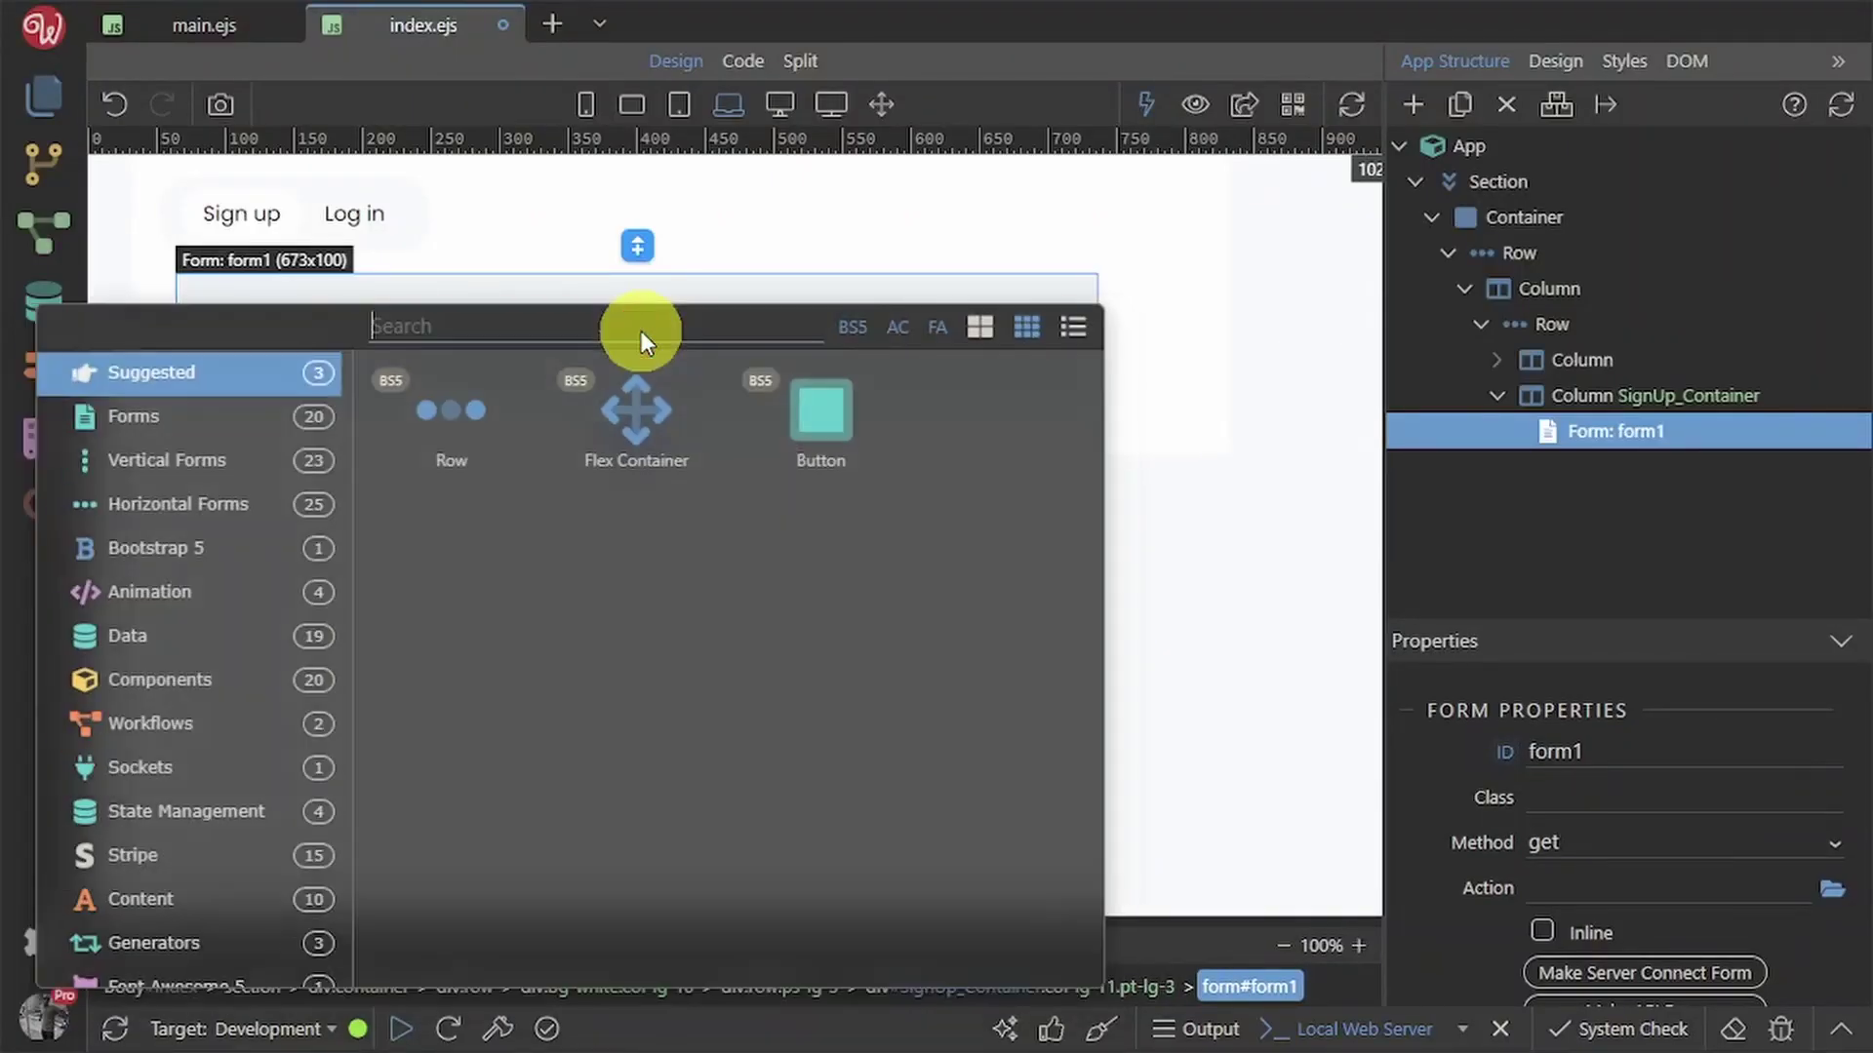
{"action": "left_click", "coordinate": [451, 407]}
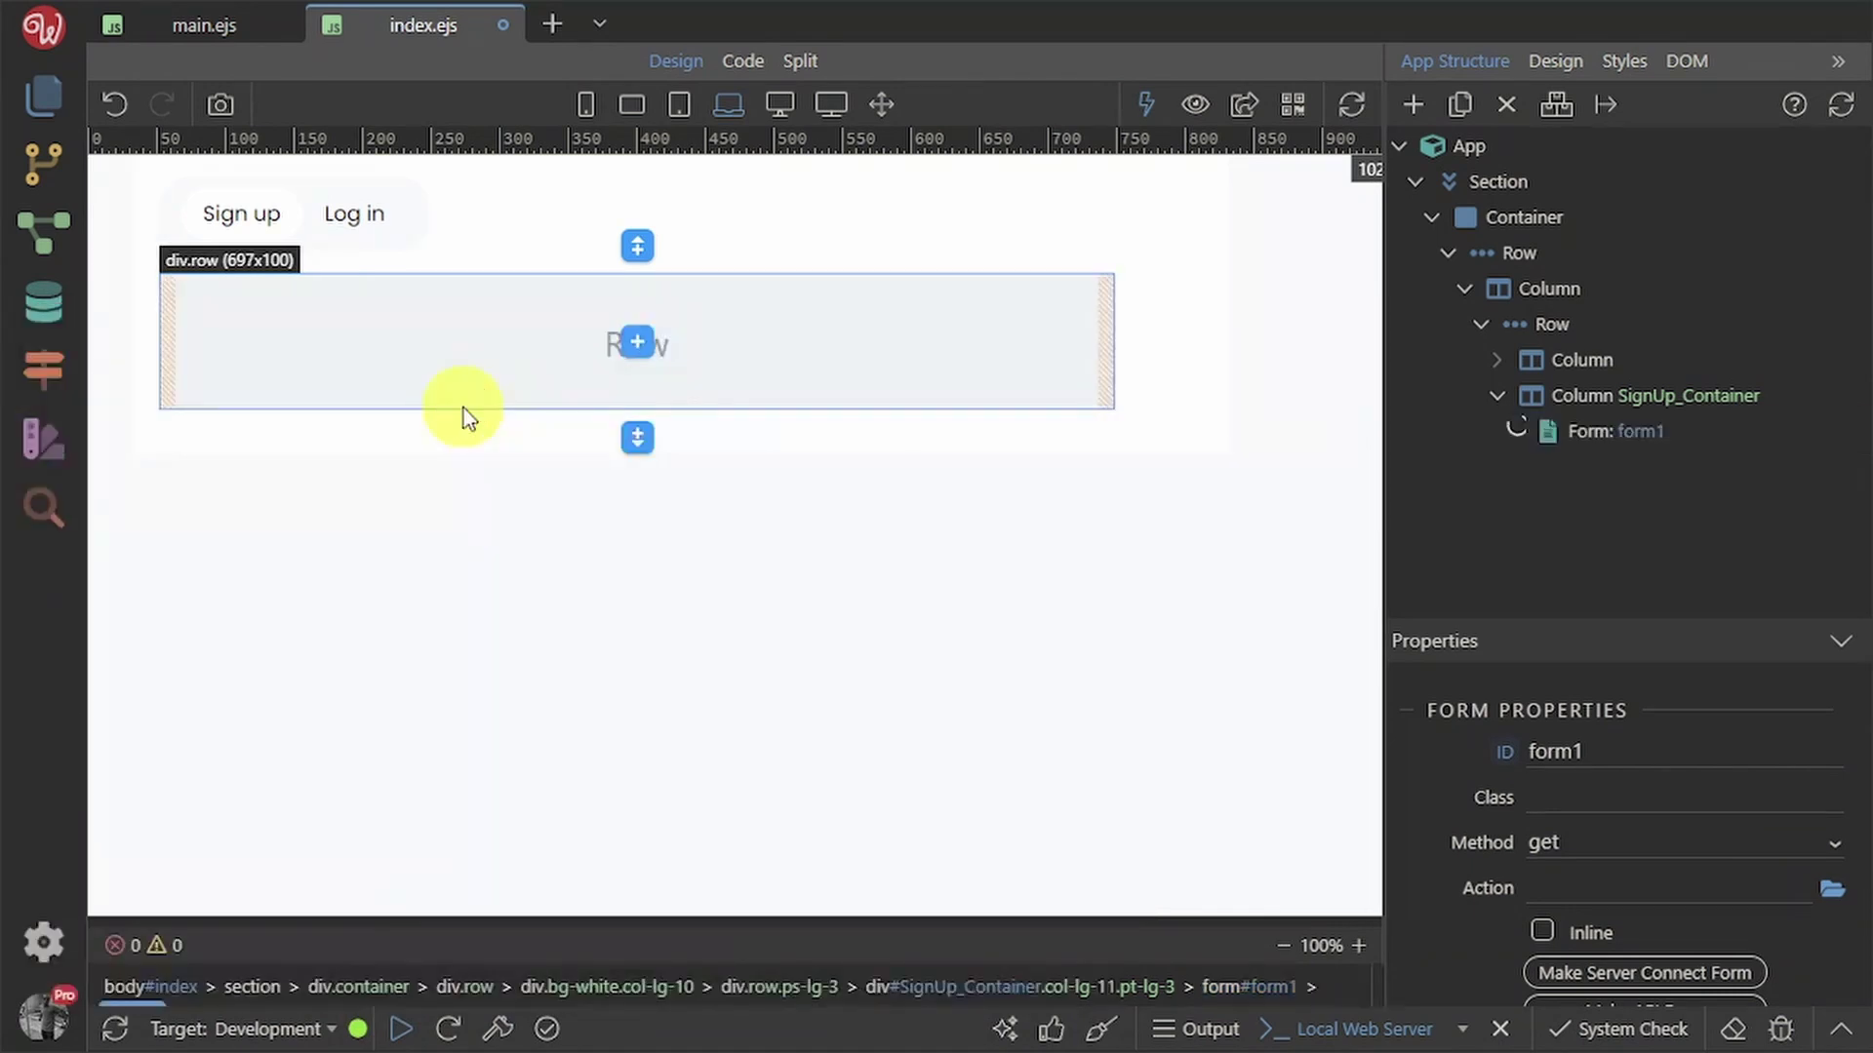
{"action": "left_click", "coordinate": [639, 344]}
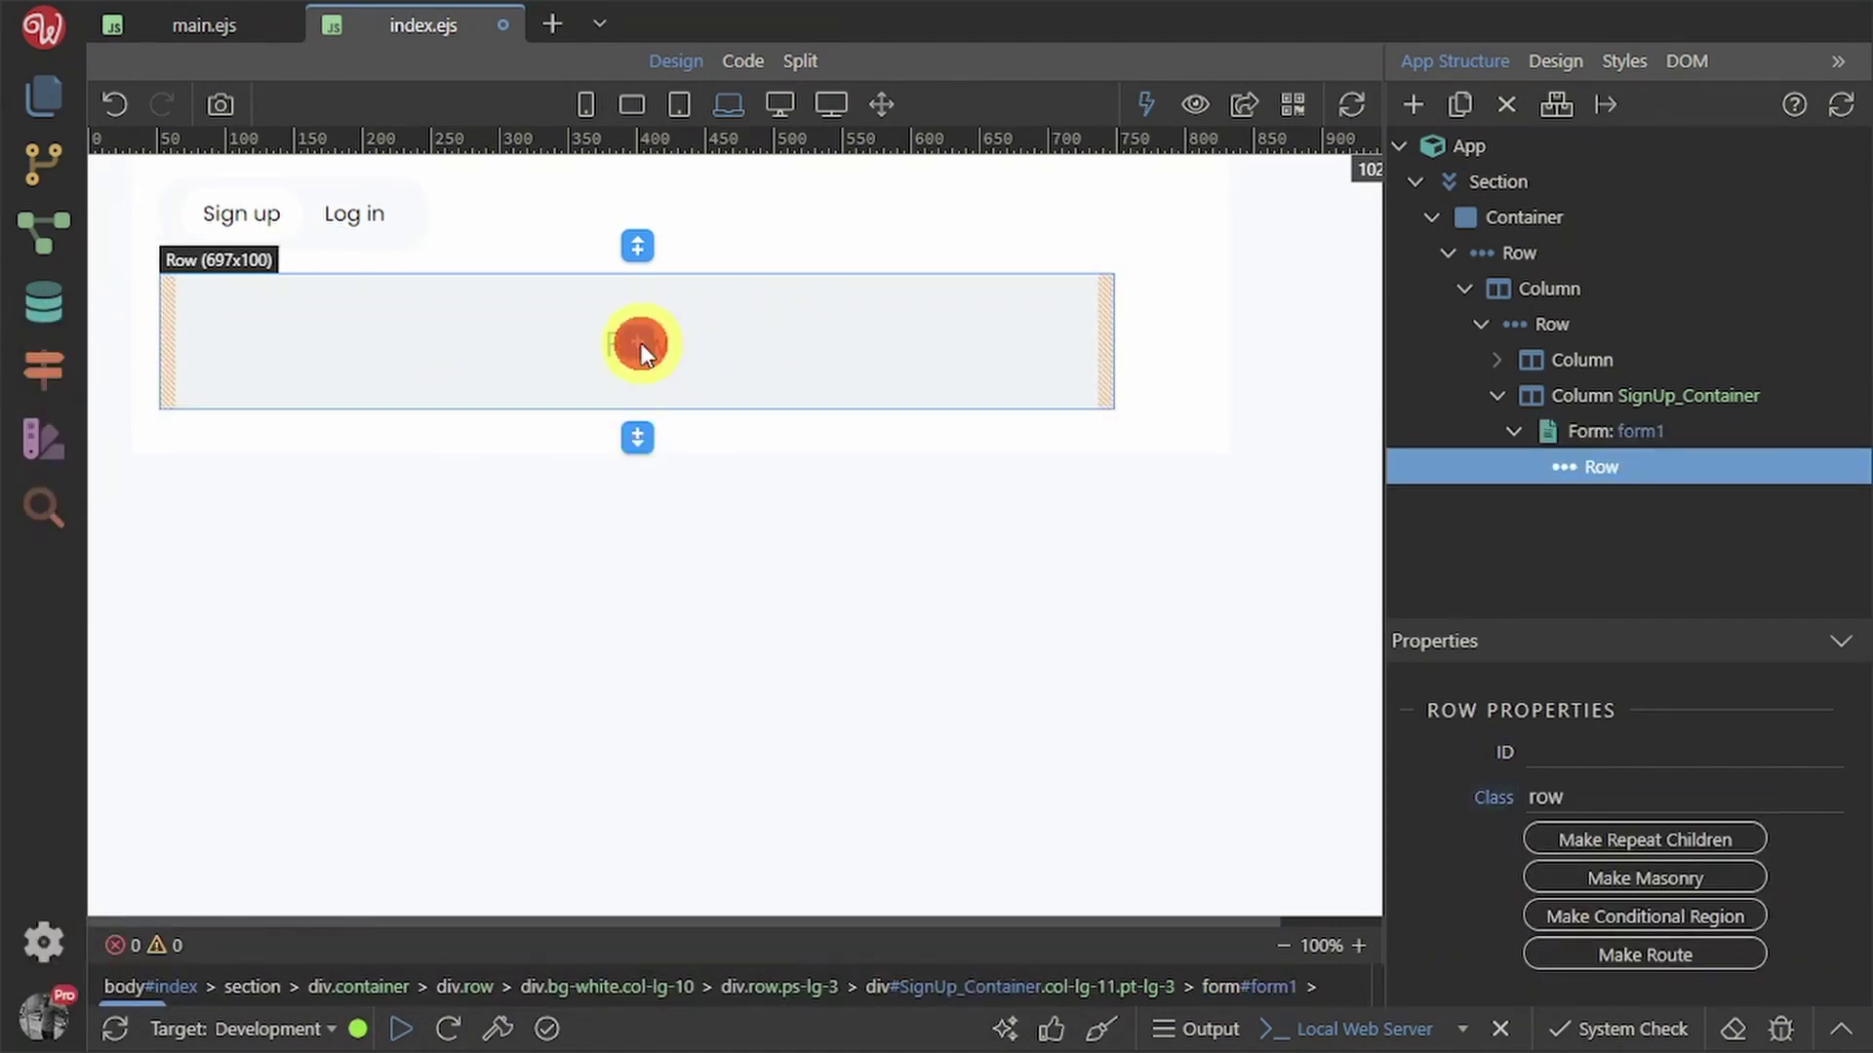
{"action": "left_click", "coordinate": [449, 427]}
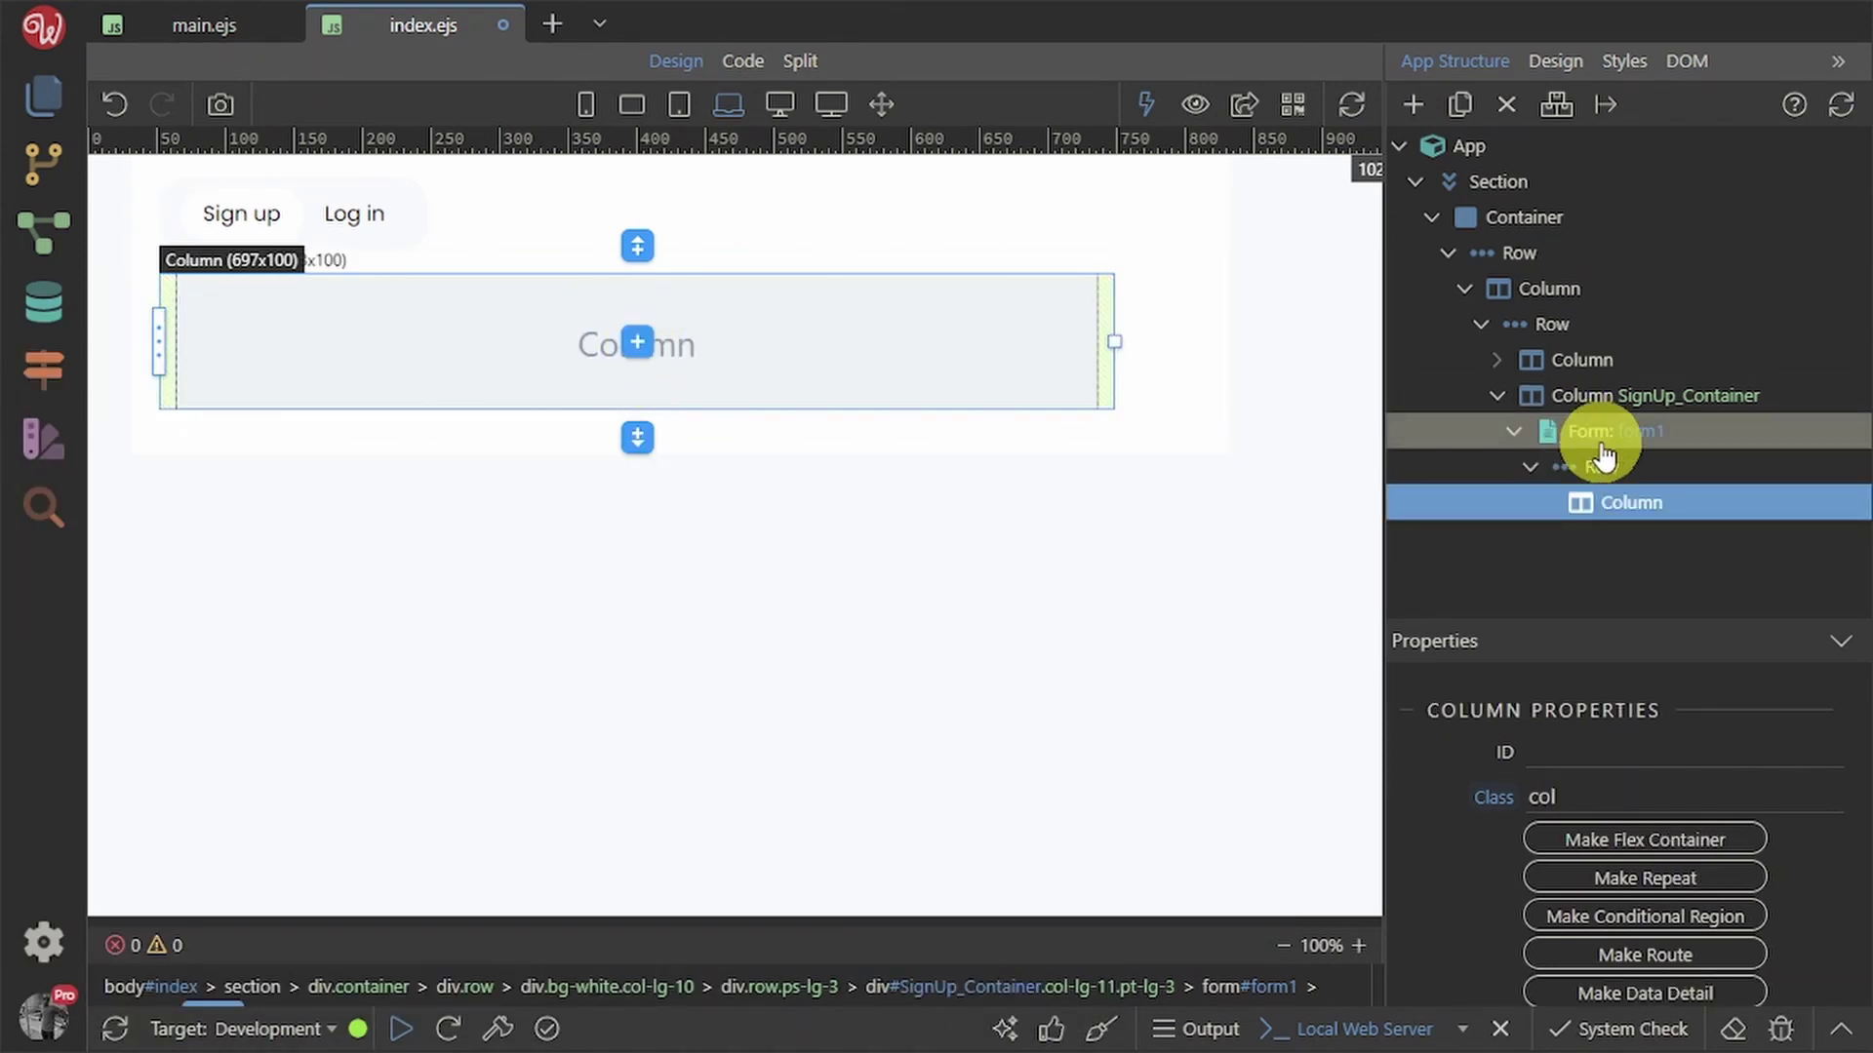
- Search the elements for "group", insert an Input Form Group into the form's column, and select its text input
{"action": "left_click", "coordinate": [646, 344]}
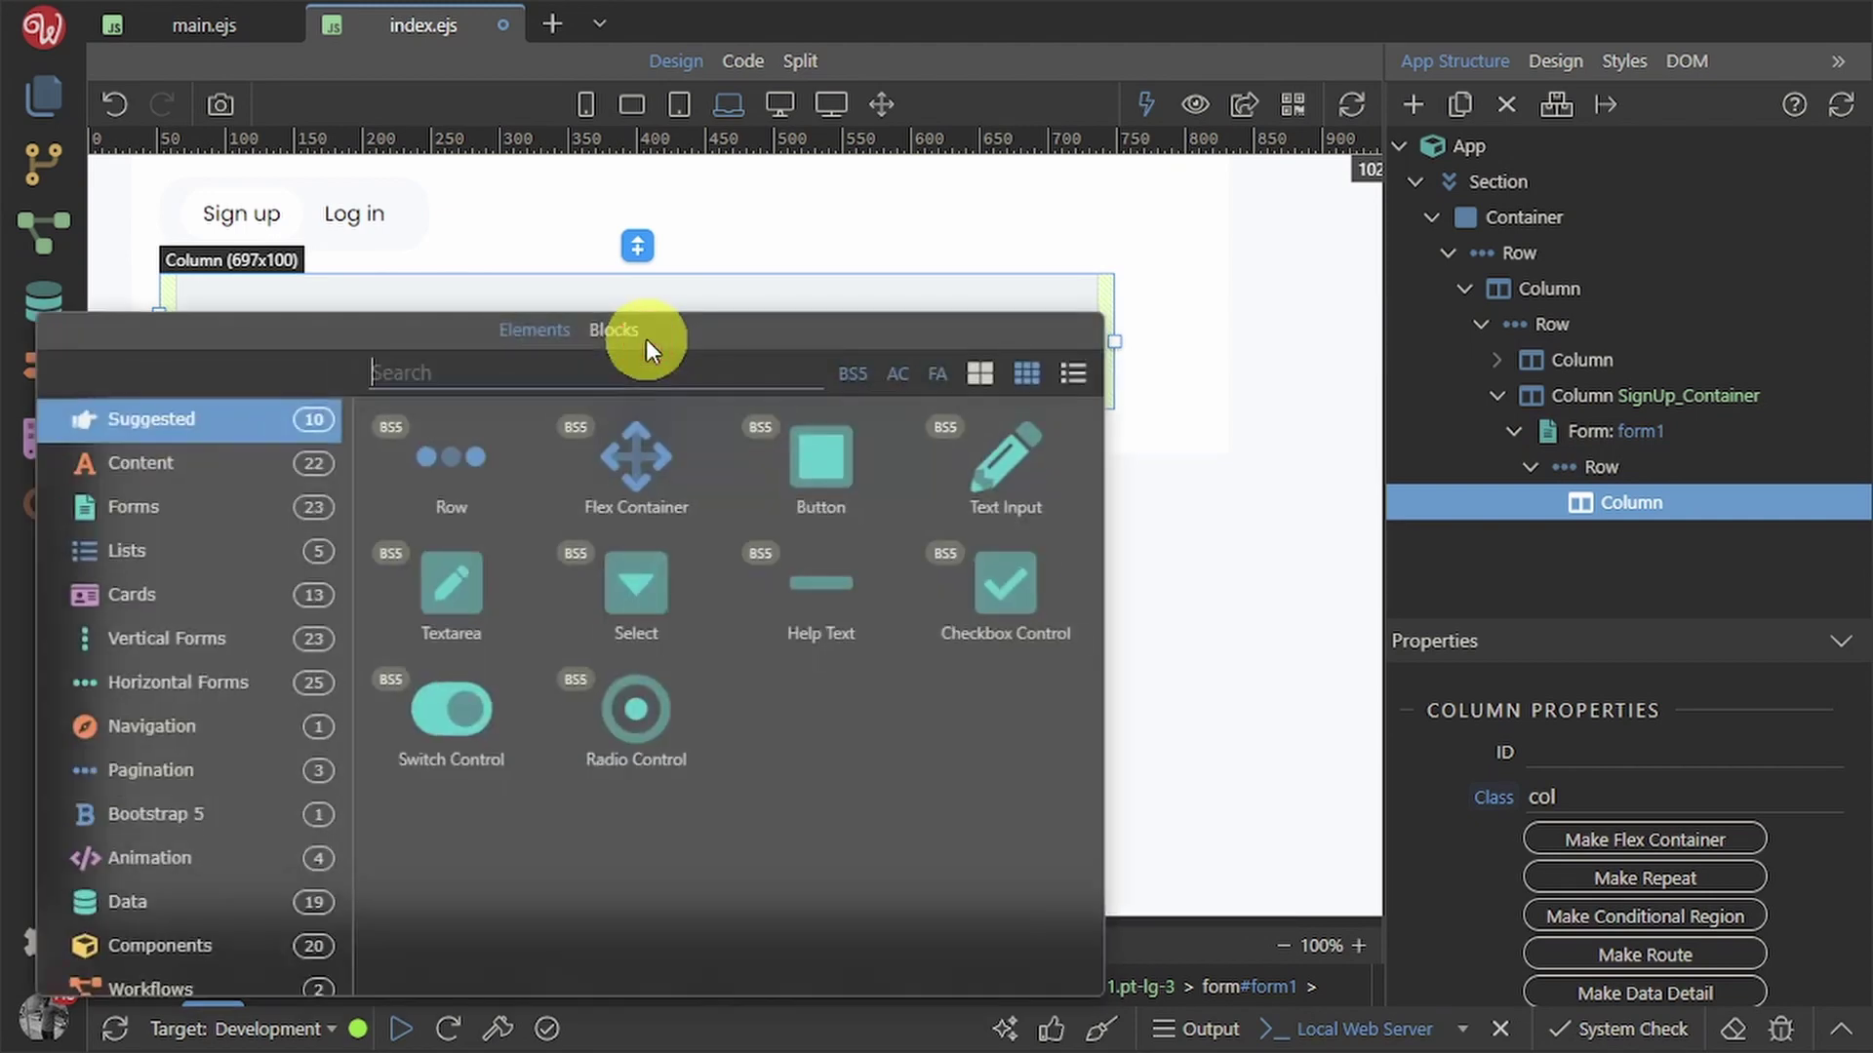
{"action": "type", "text": "group"}
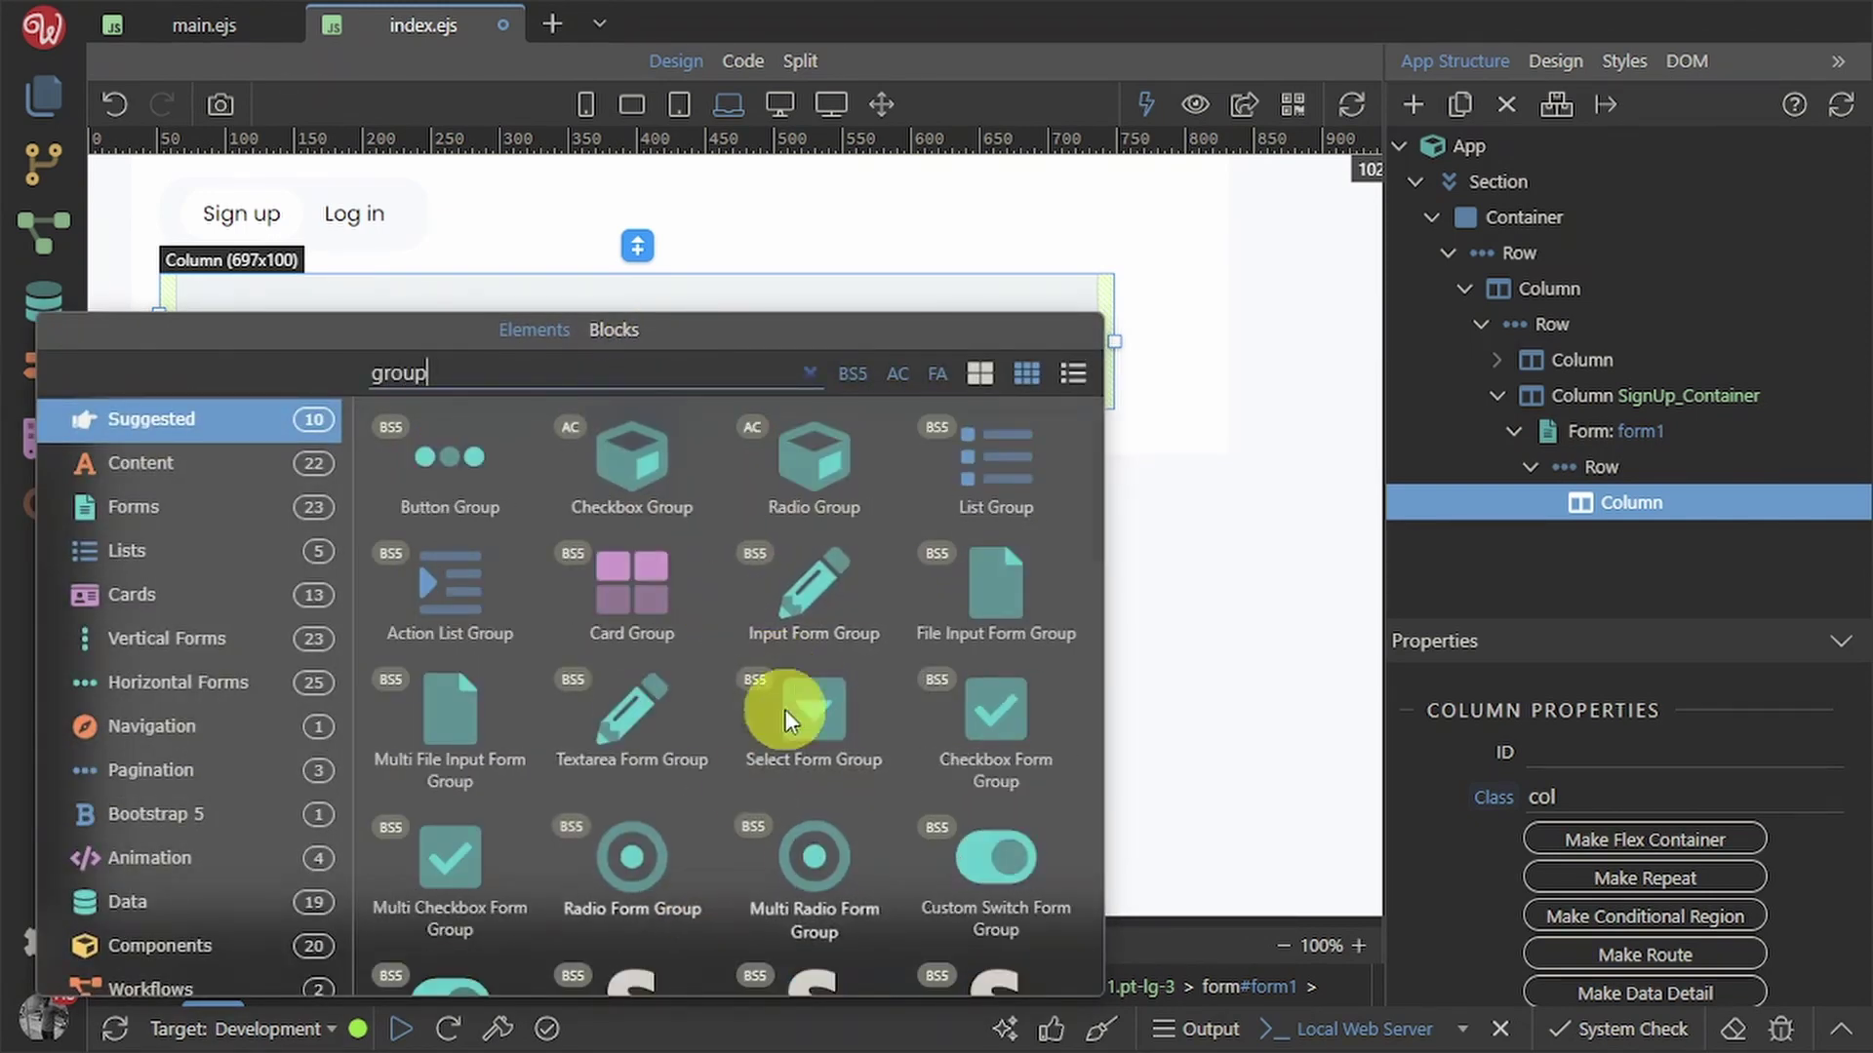
{"action": "left_click", "coordinate": [812, 621]}
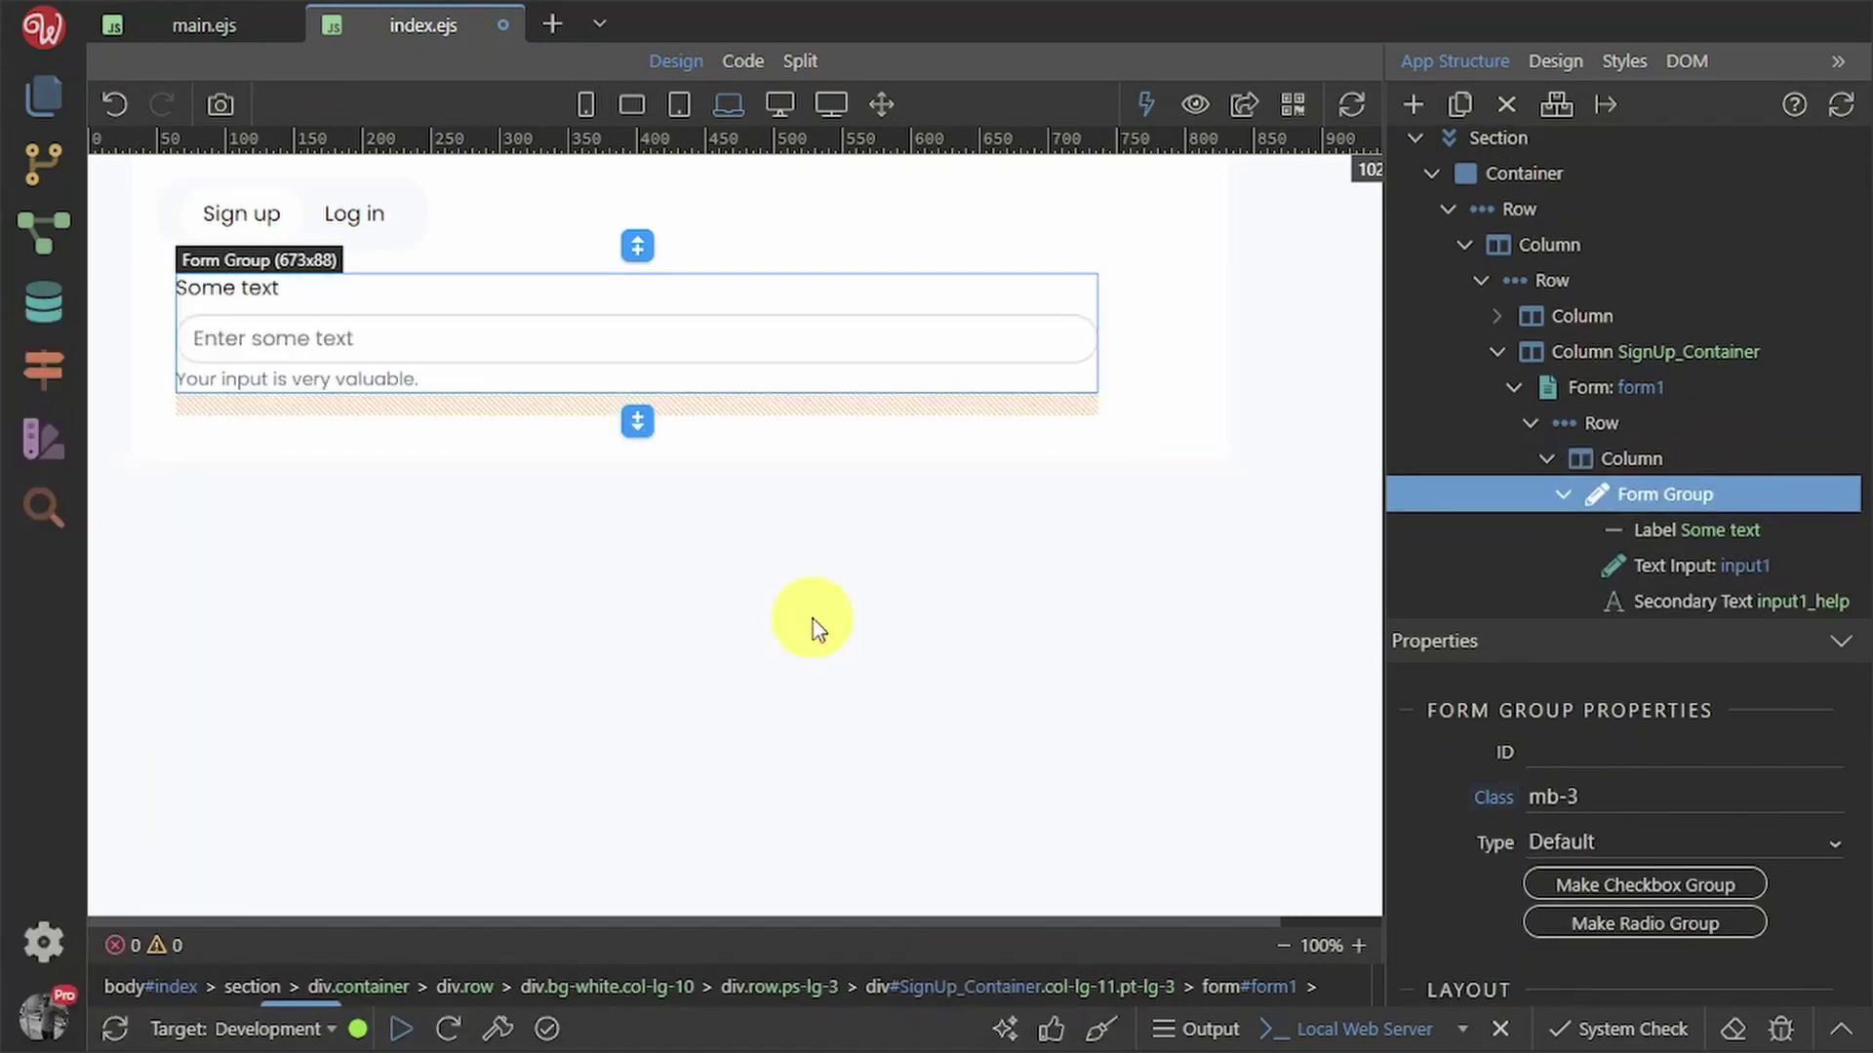
{"action": "left_click", "coordinate": [466, 322]}
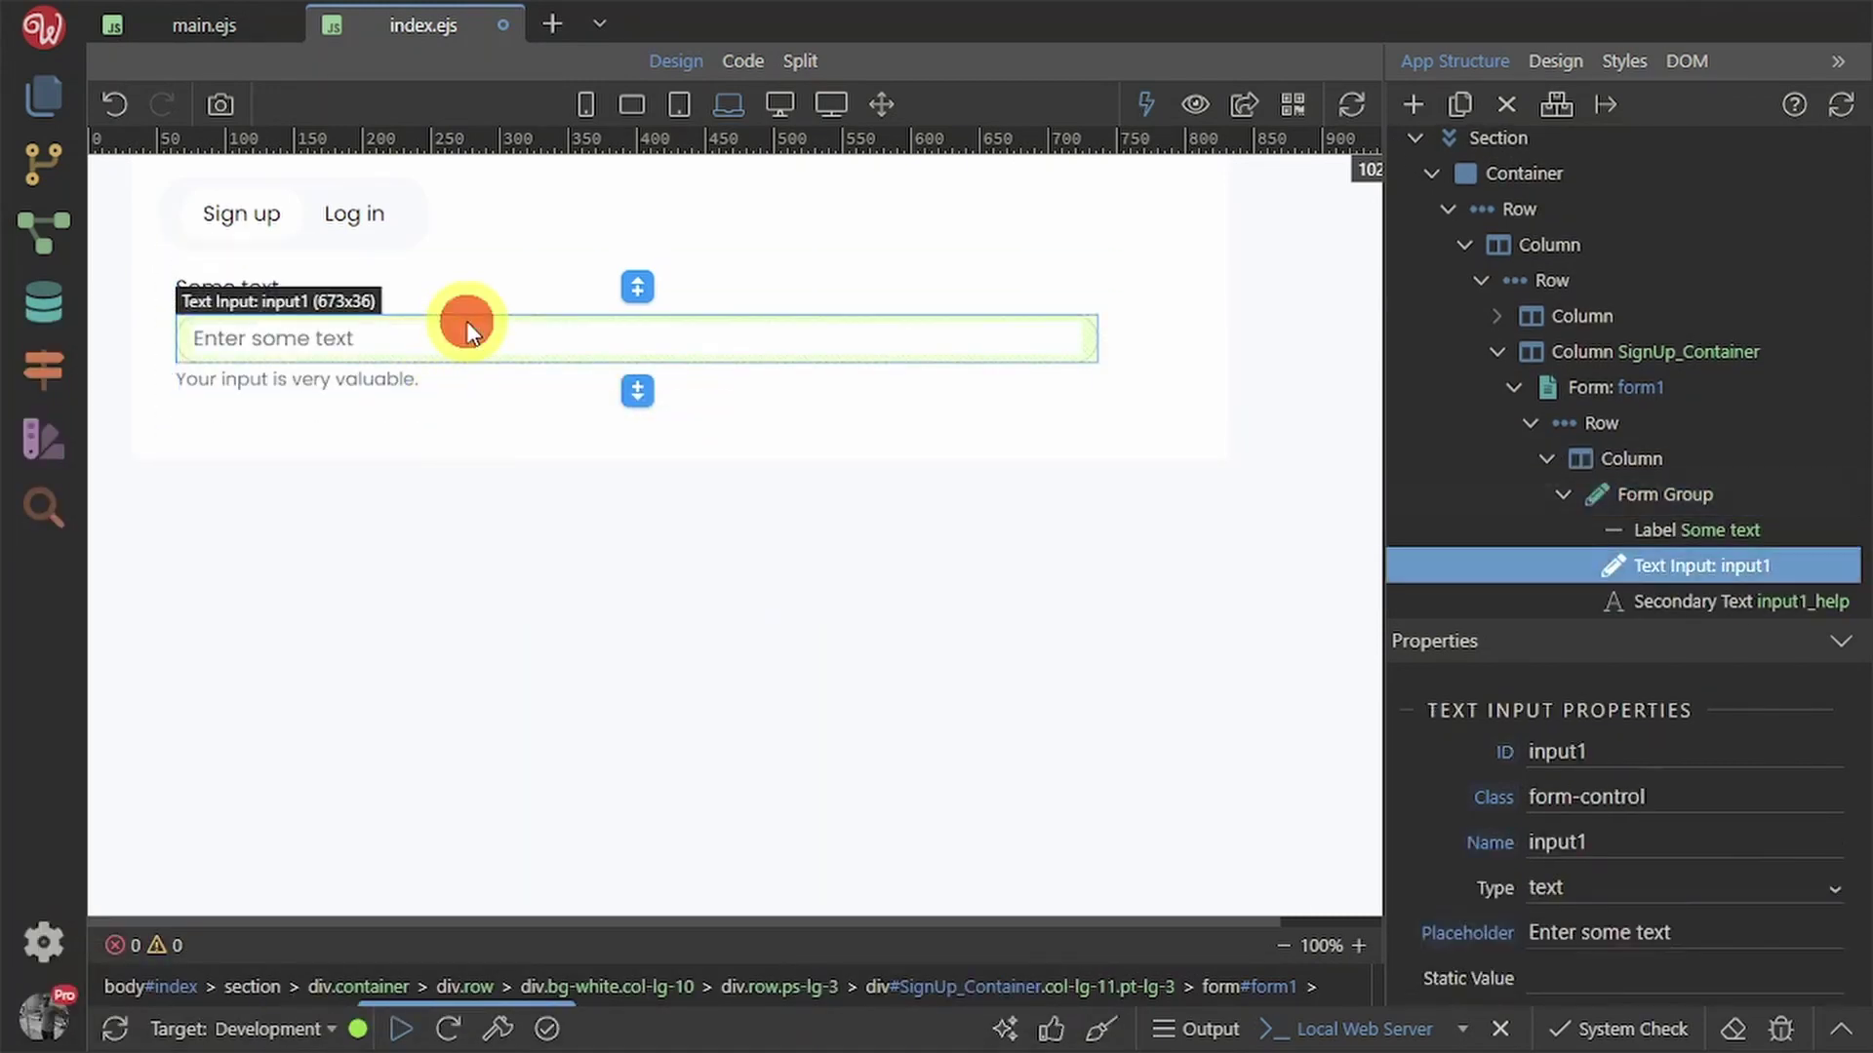
- Clear the text input's placeholder and delete the secondary help text below it in the form group
{"action": "left_click_drag", "start_coordinate": [1727, 931], "coordinate": [1524, 942]}
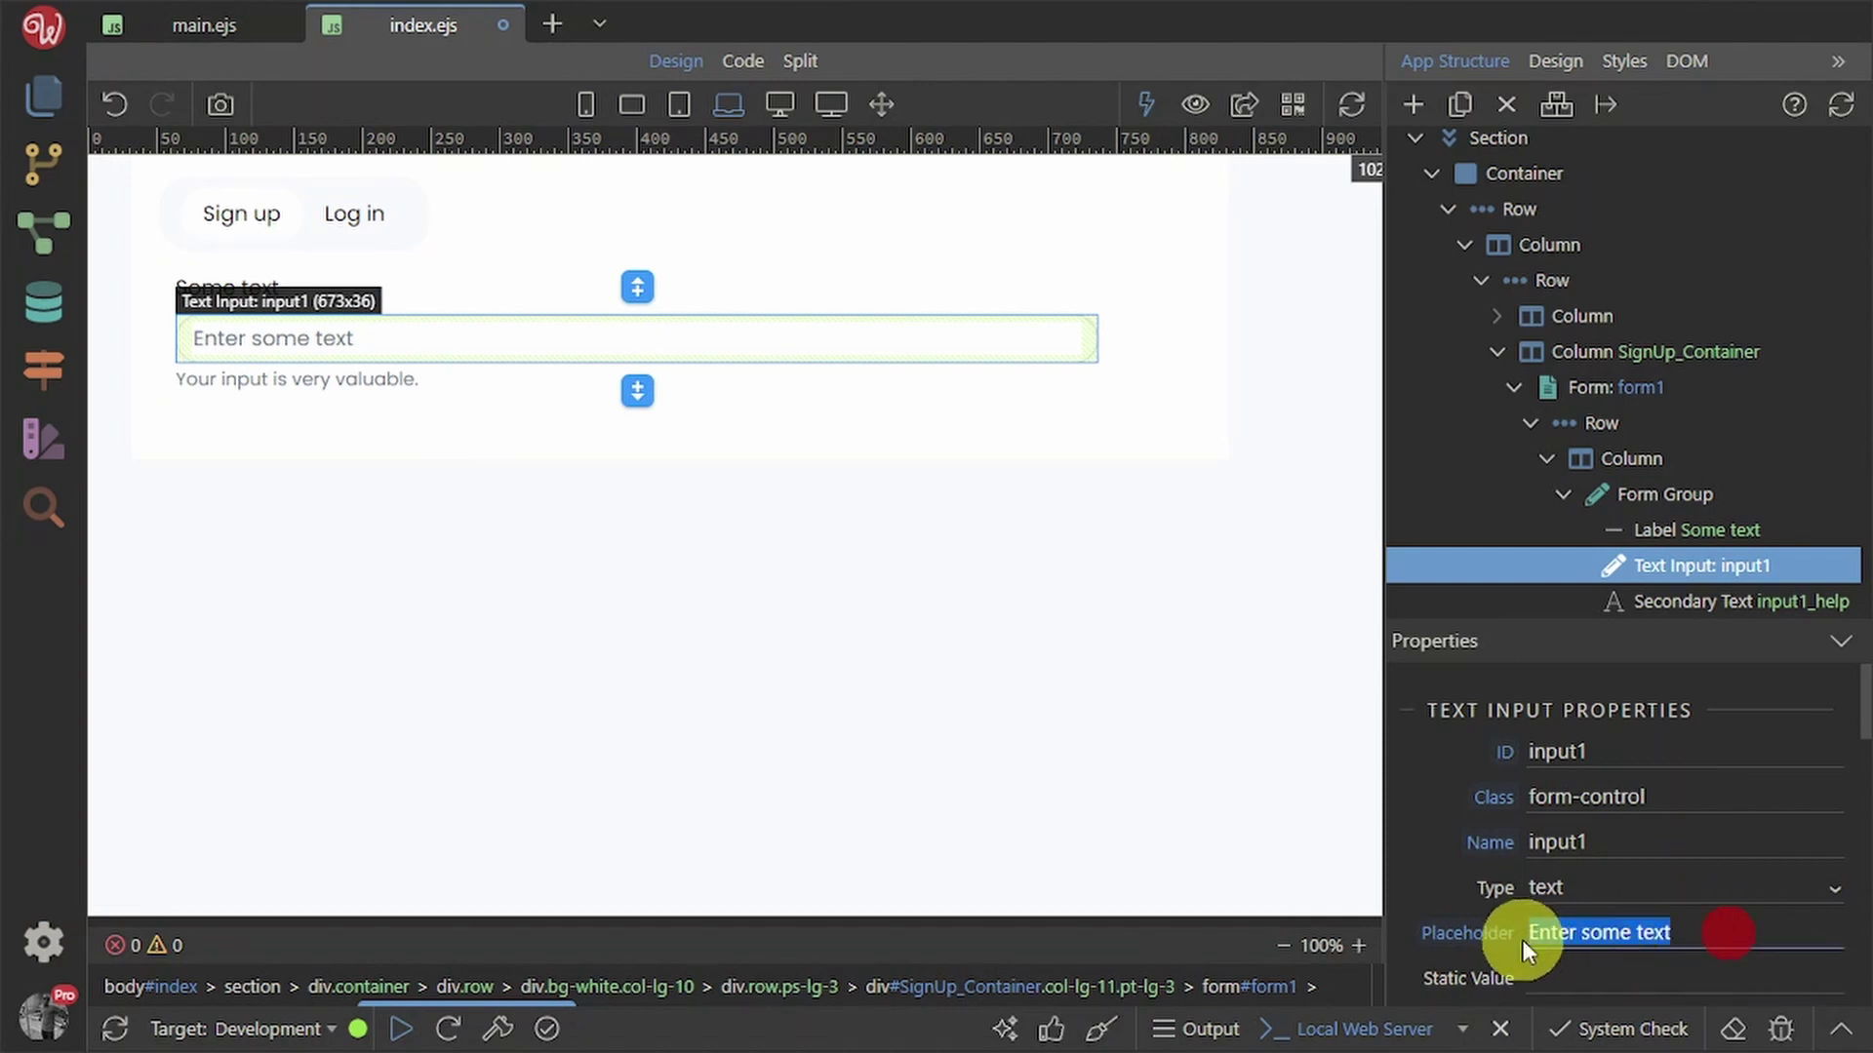
{"action": "key", "text": "BackSpace"}
{"action": "left_click", "coordinate": [1820, 599]}
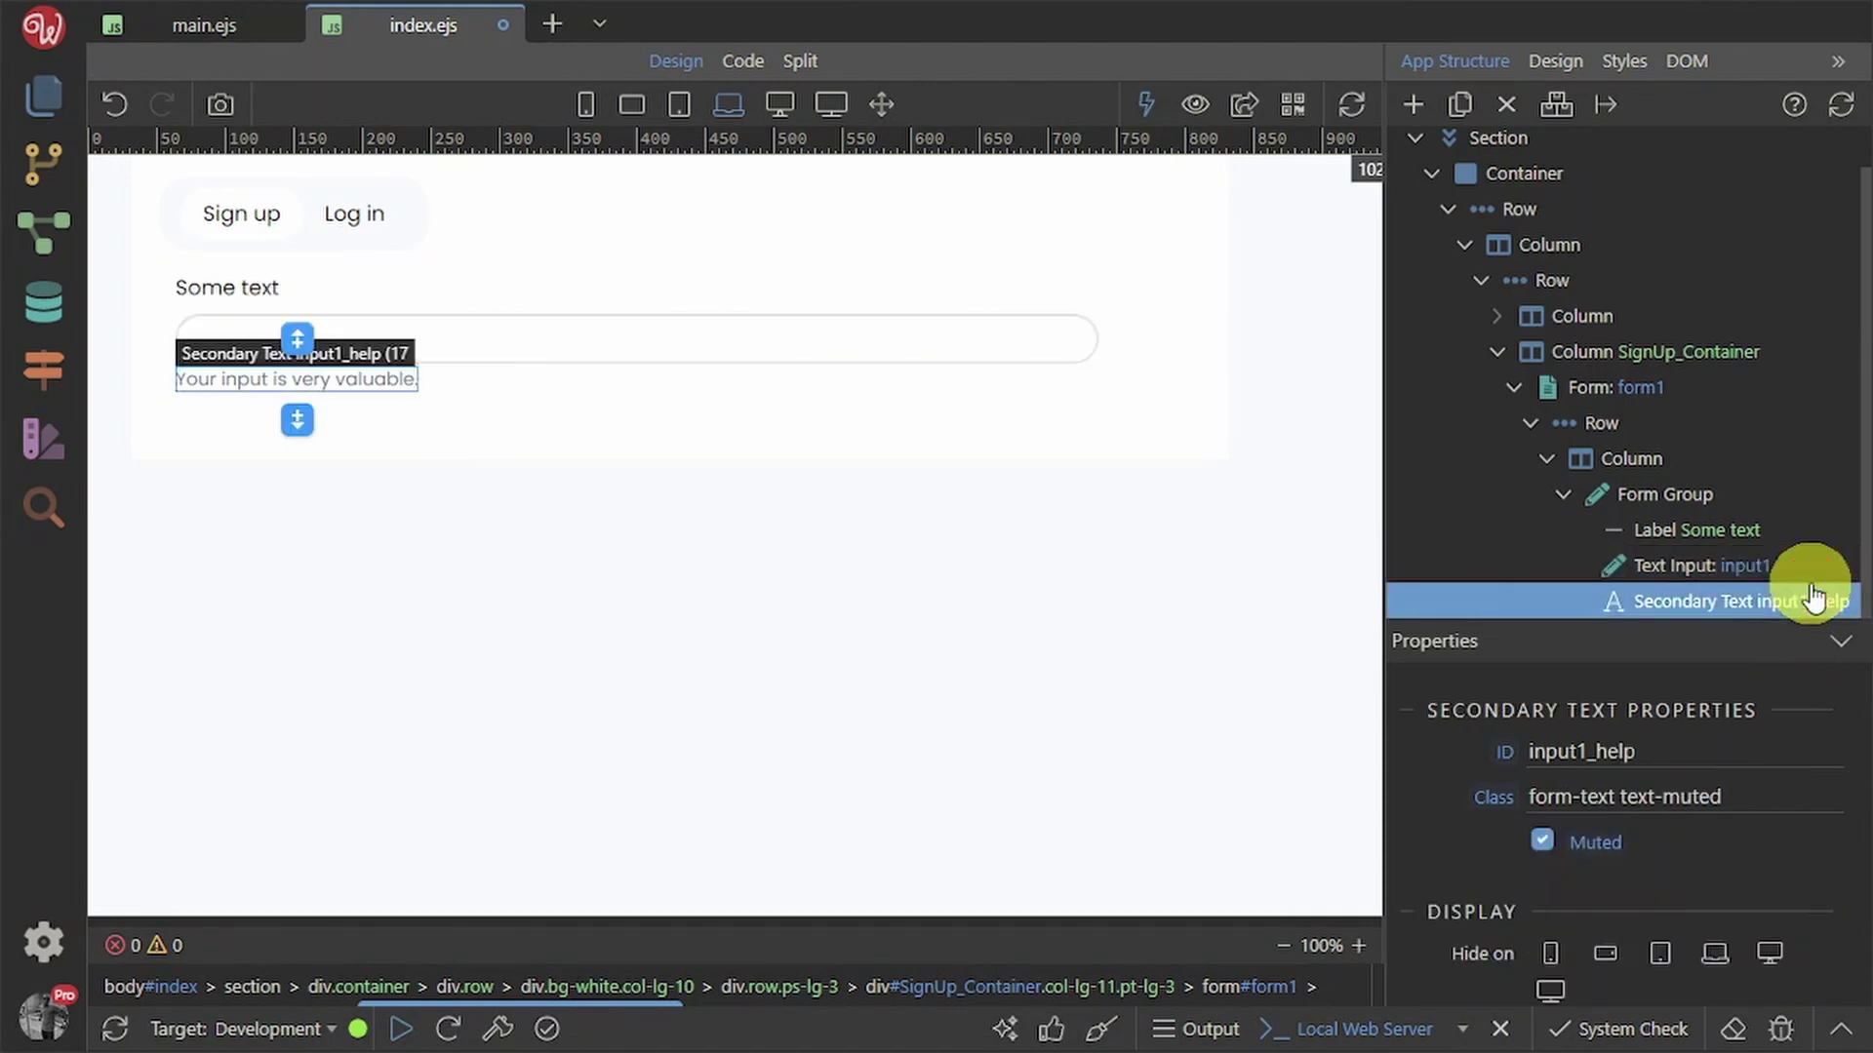
{"action": "left_click", "coordinate": [1505, 104]}
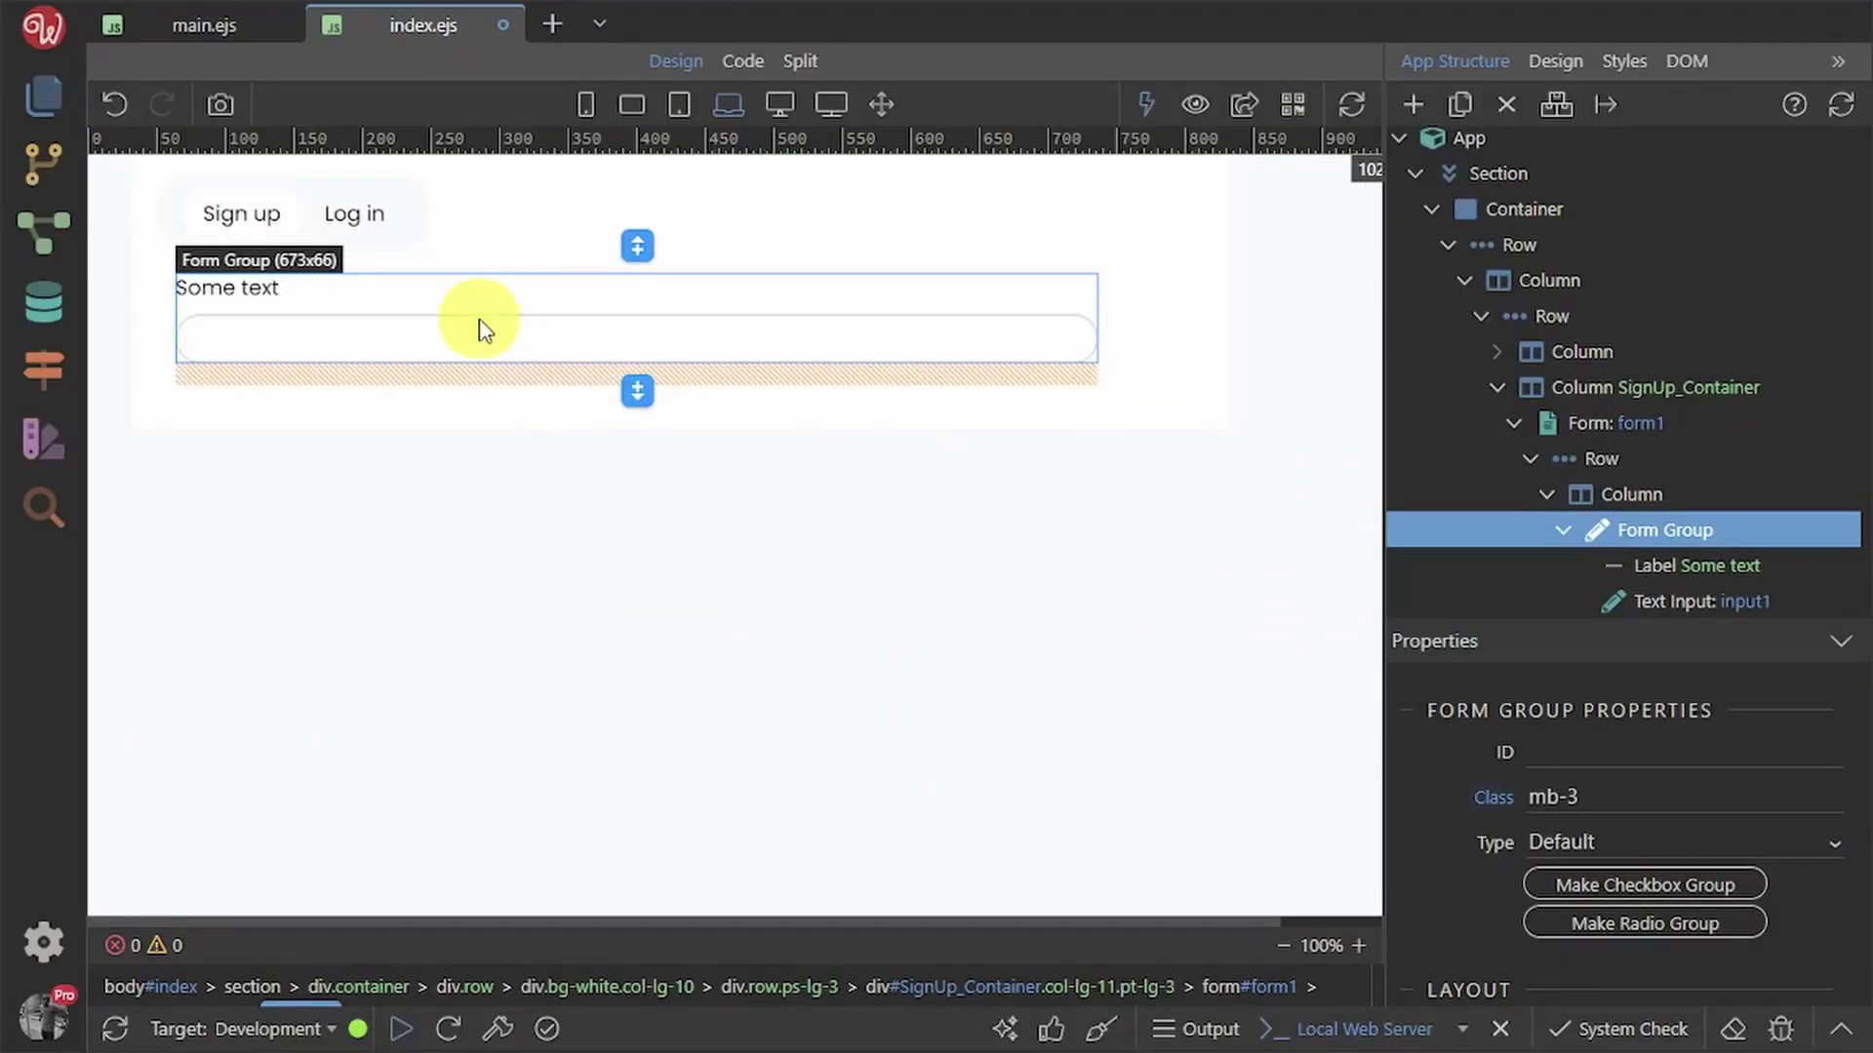
- Change the form group's label text to Firstname
{"action": "double_click", "coordinate": [209, 287]}
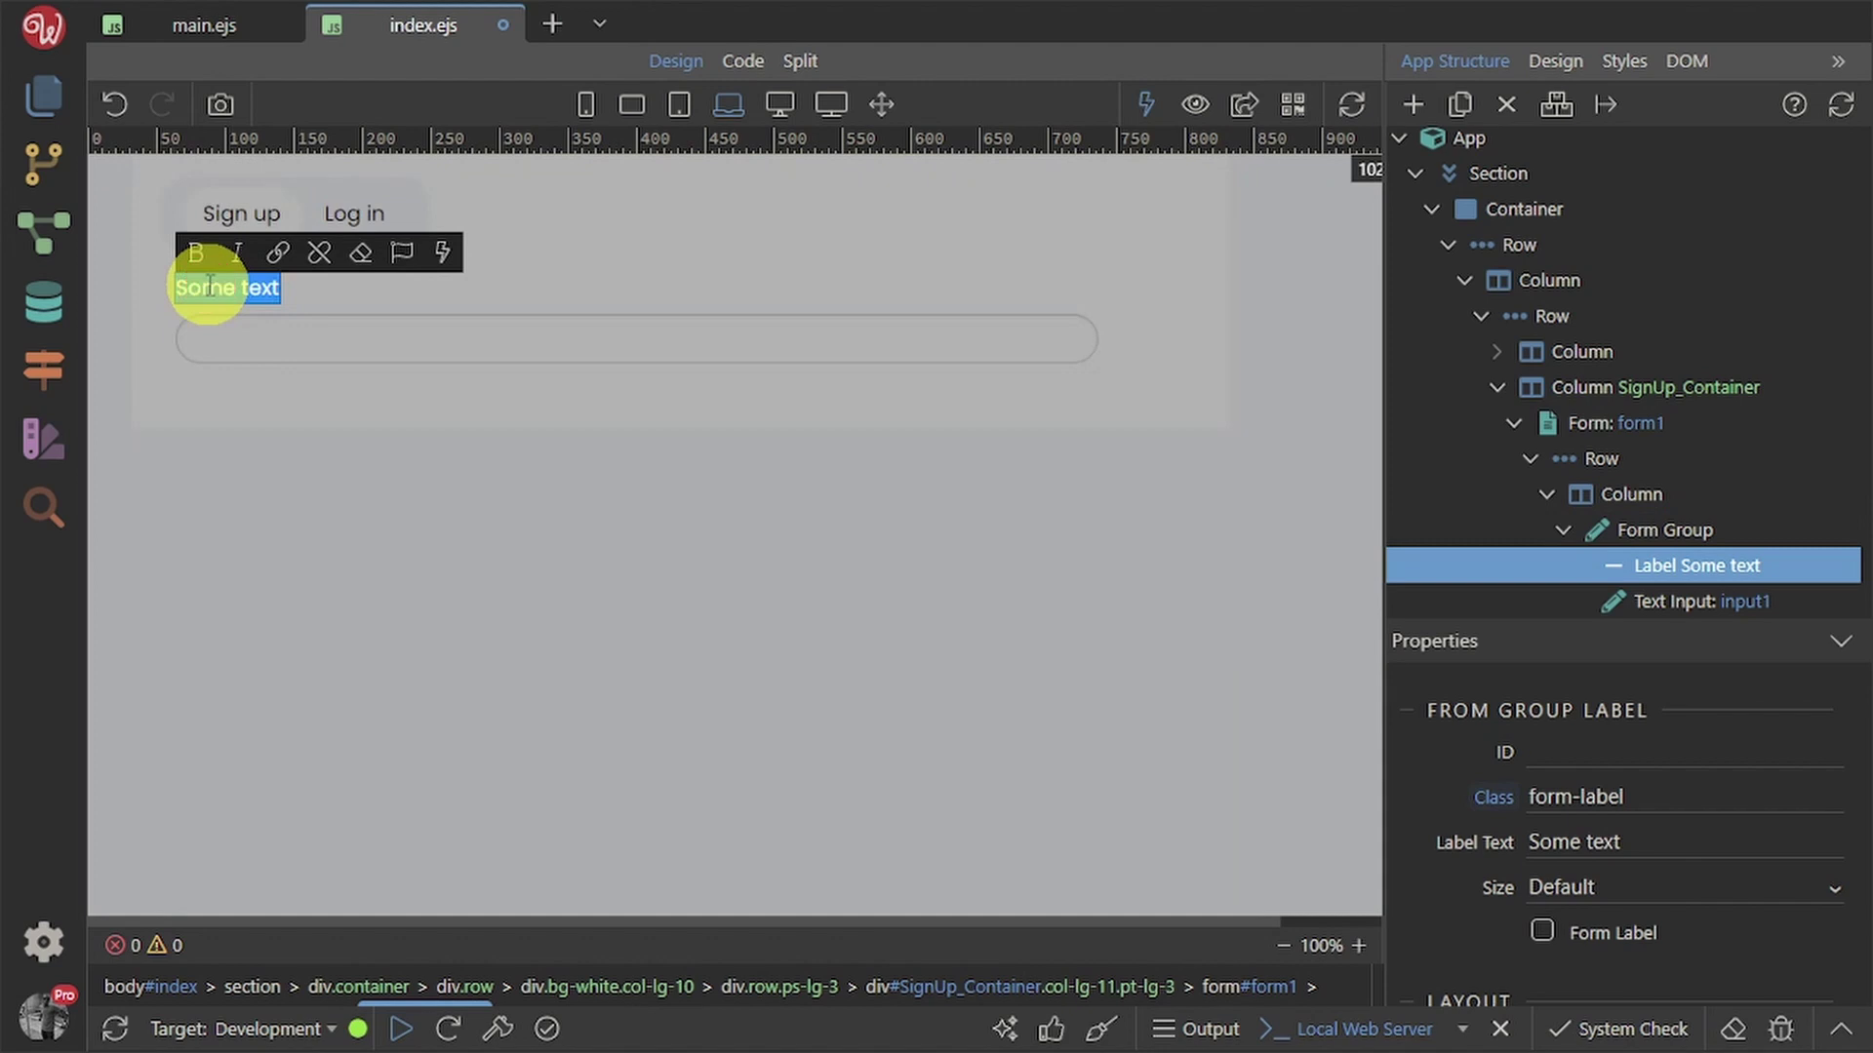
{"action": "type", "text": "Firstn"}
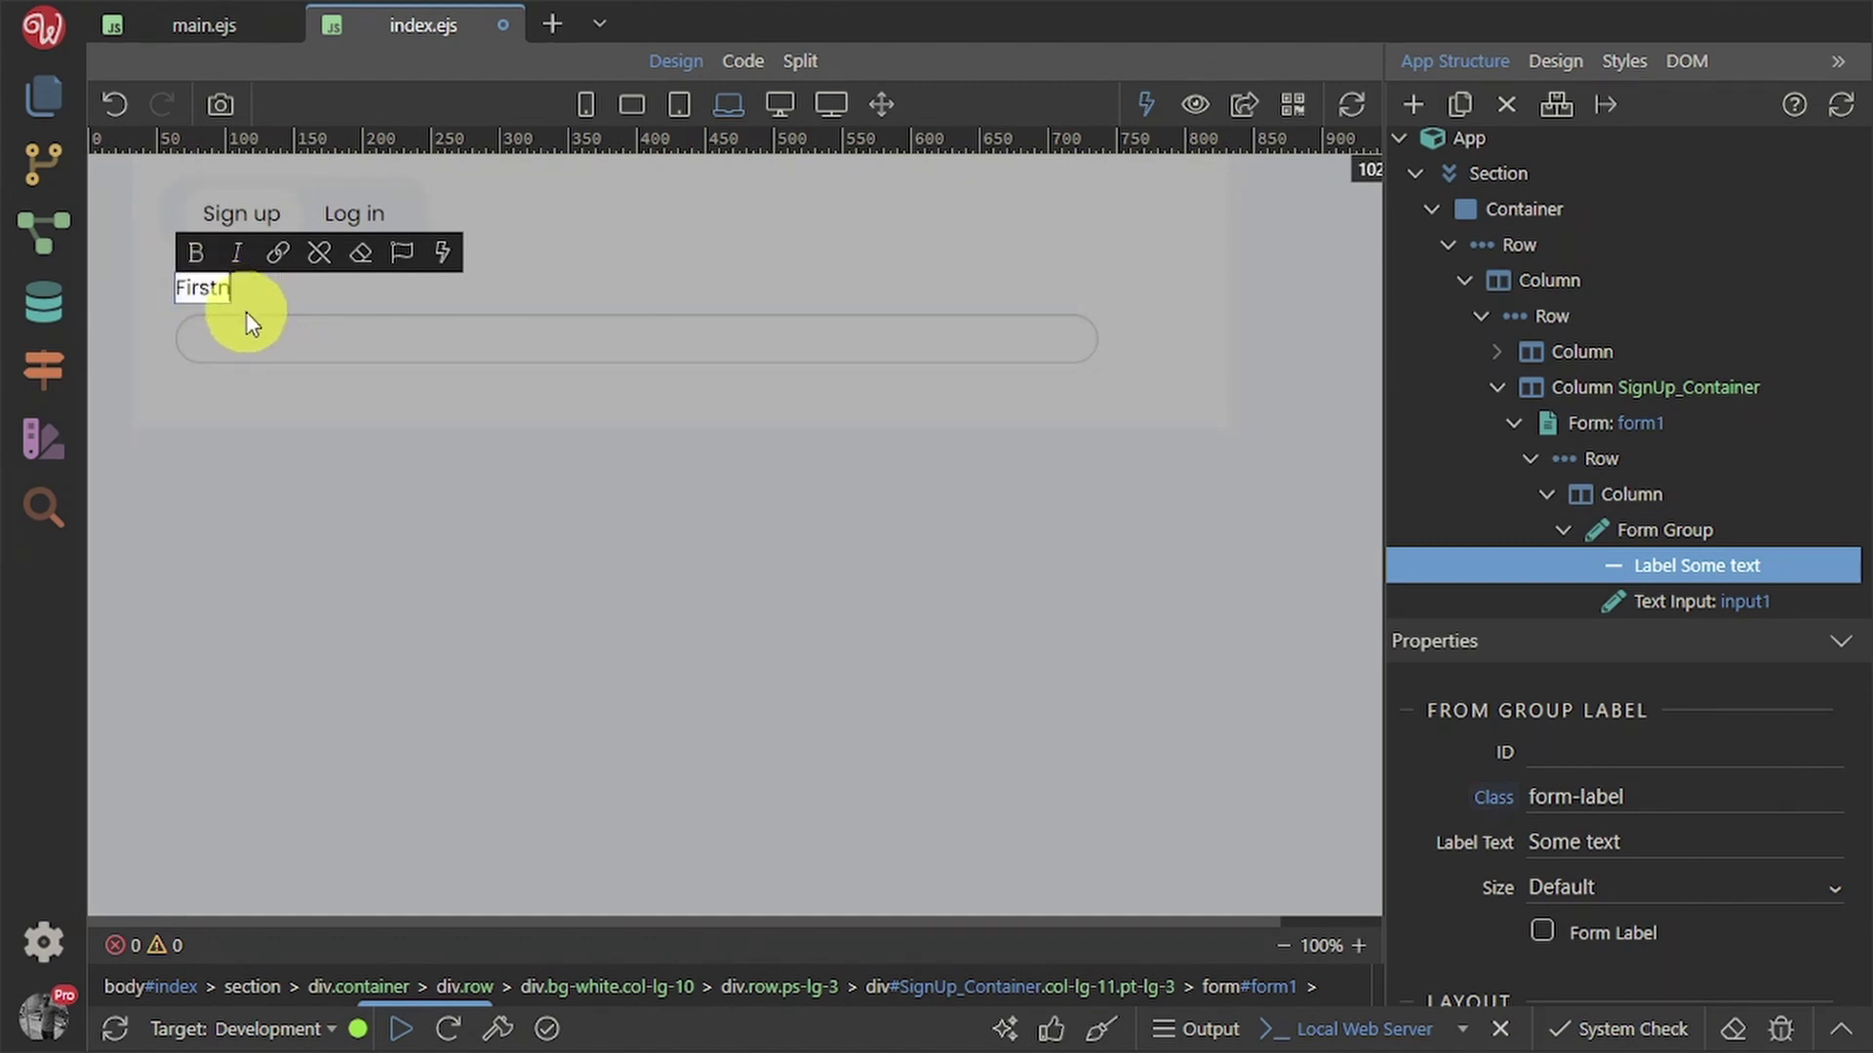
{"action": "type", "text": "ame"}
{"action": "left_click", "coordinate": [499, 333]}
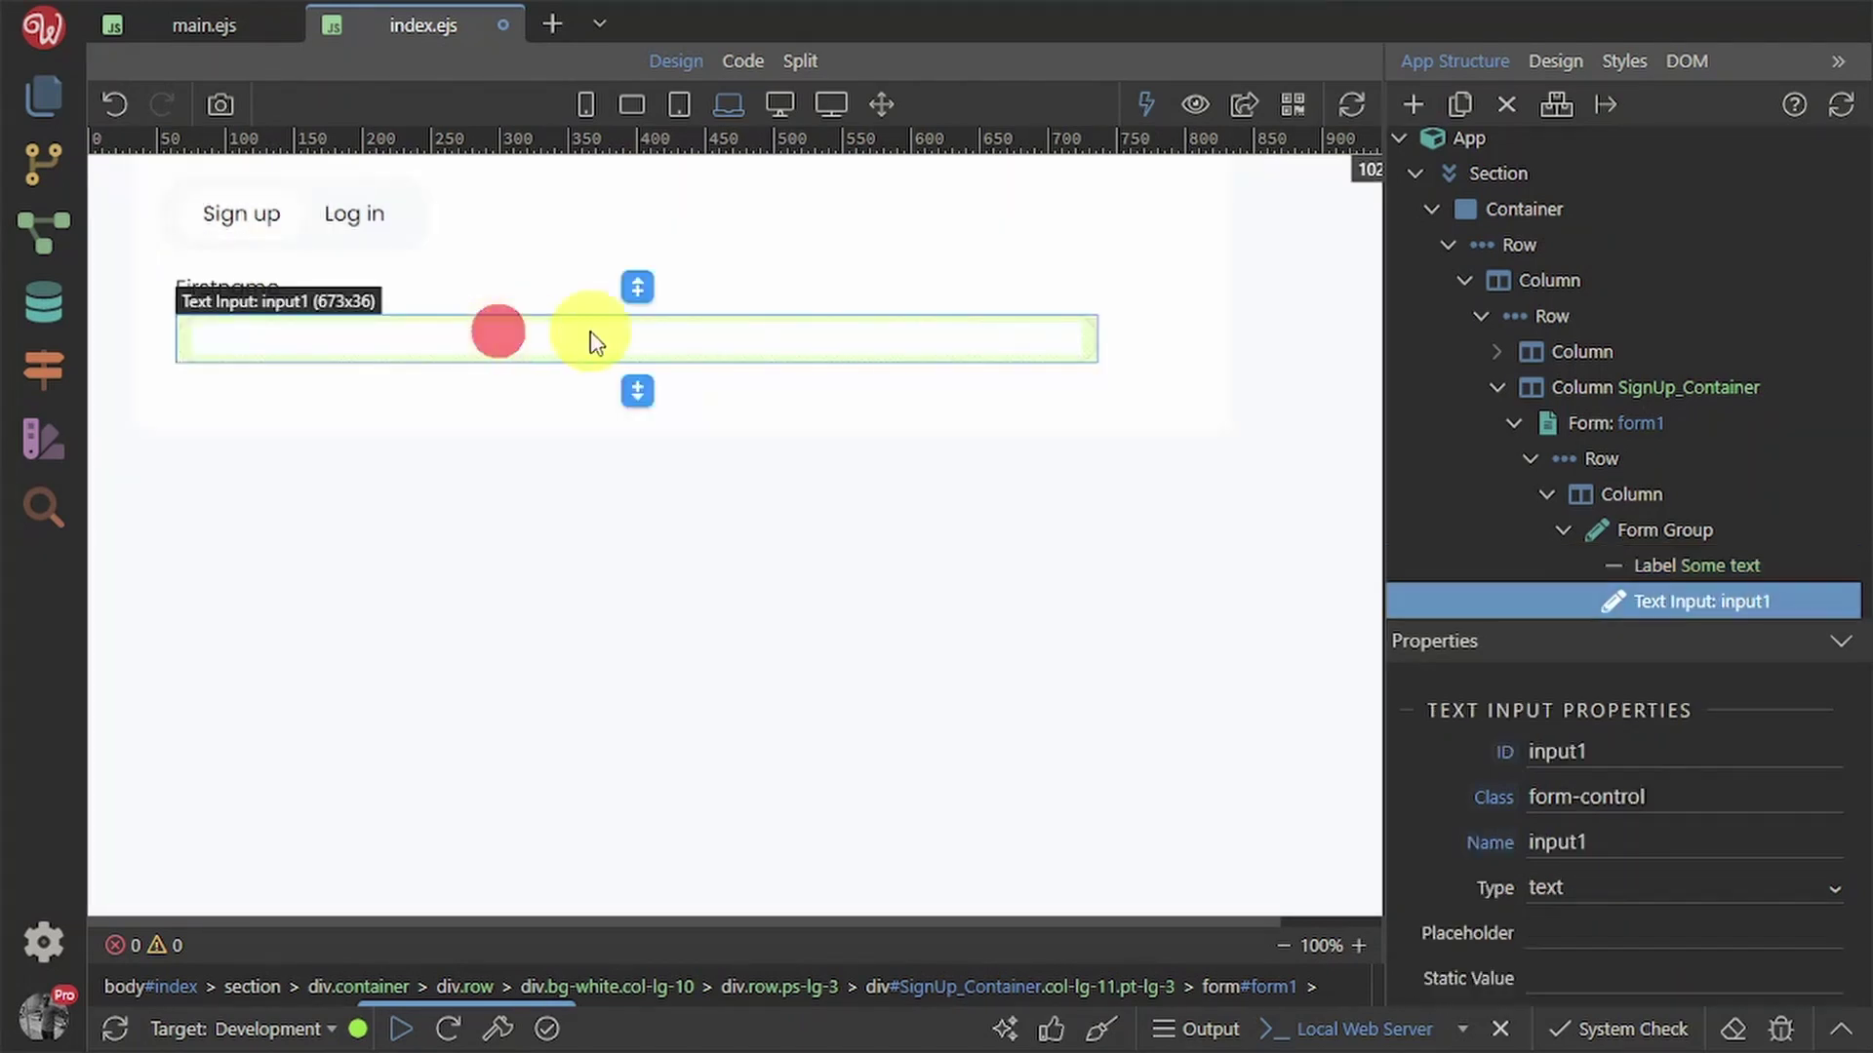
- Duplicate the column holding the Firstname field and change the copy's label to Lastname
{"action": "left_click", "coordinate": [1658, 494]}
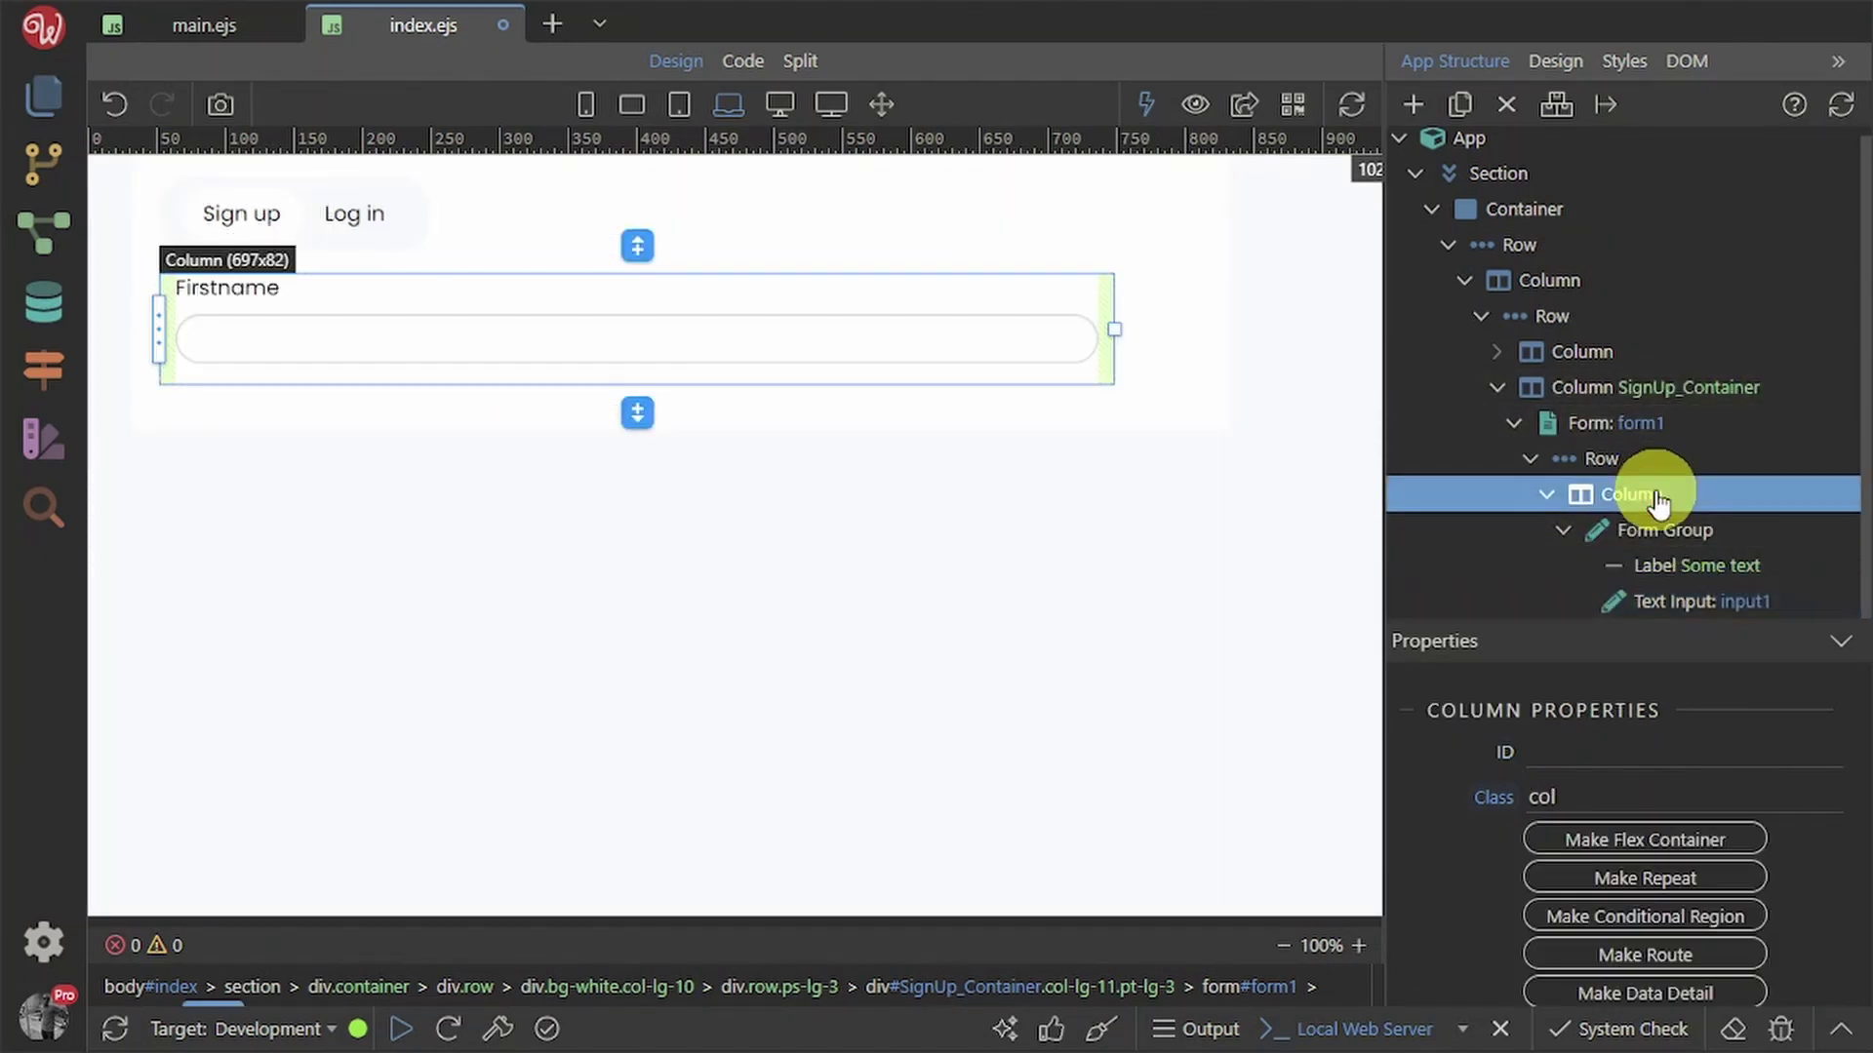
{"action": "left_click", "coordinate": [1463, 105]}
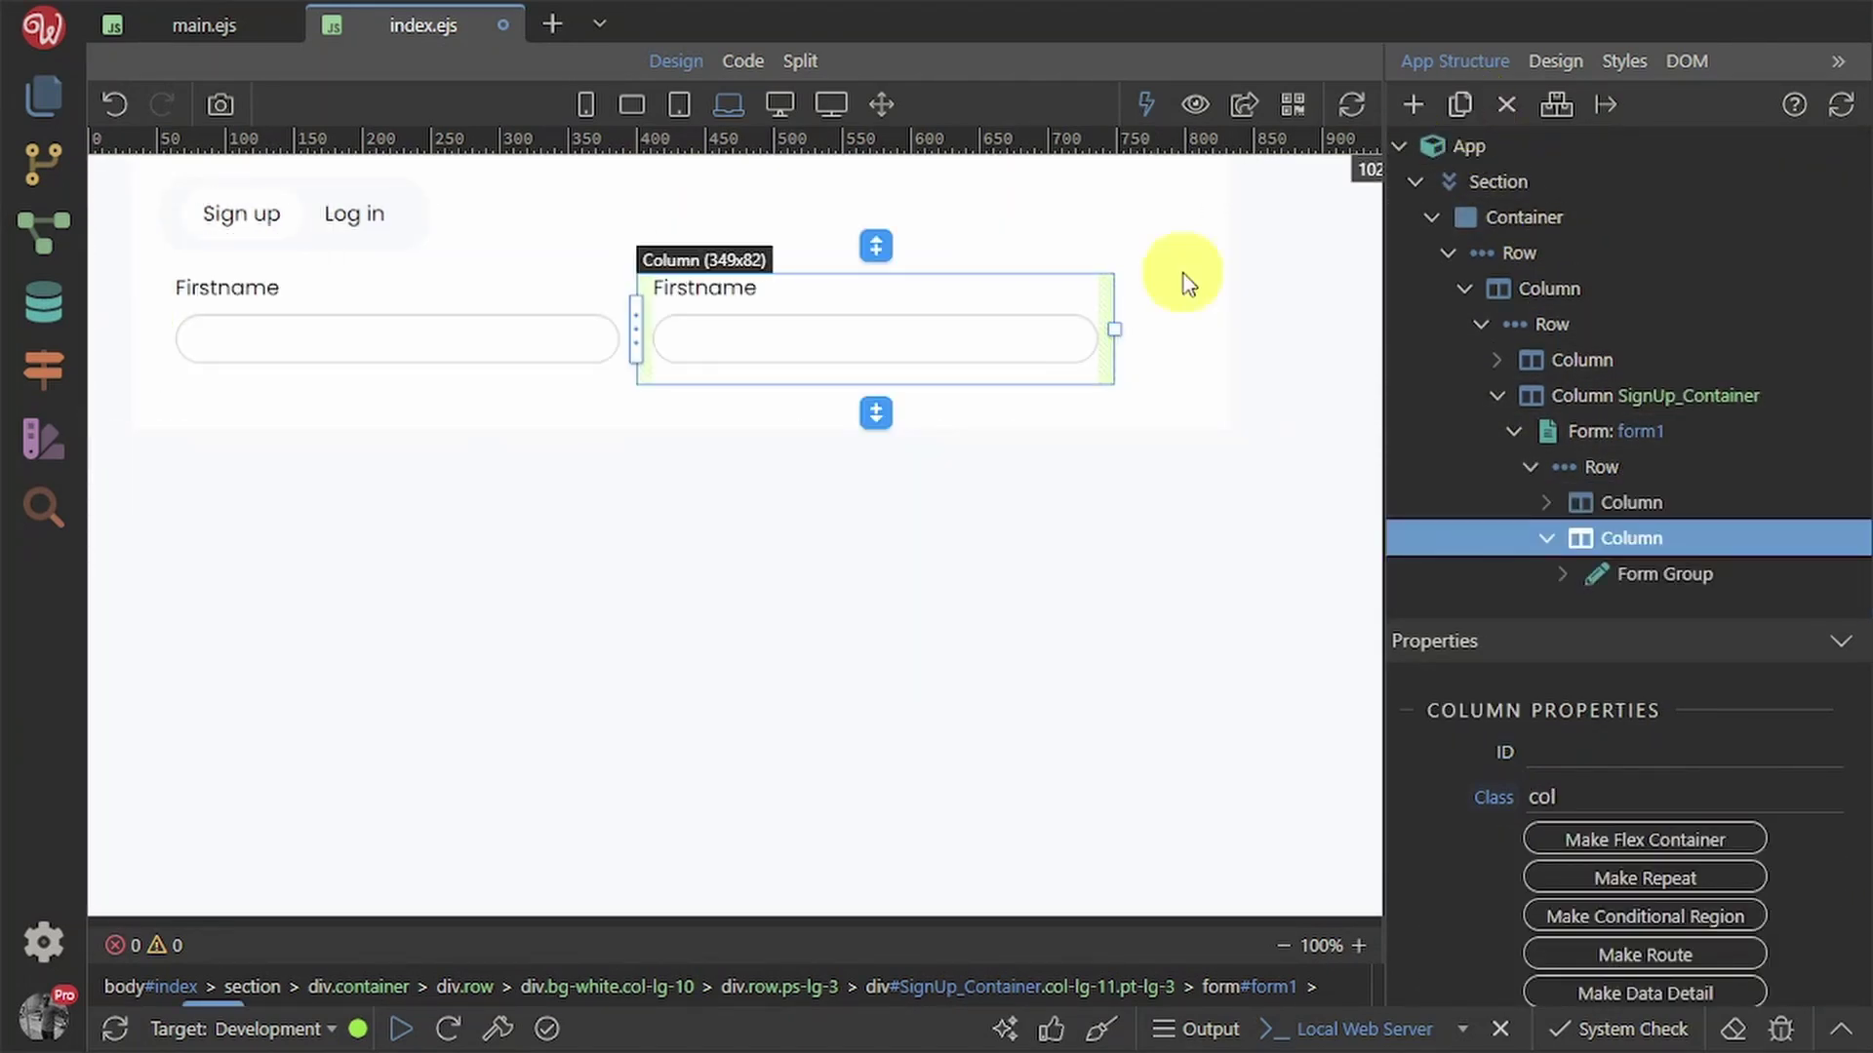
{"action": "left_click", "coordinate": [706, 289]}
{"action": "double_click", "coordinate": [706, 289]}
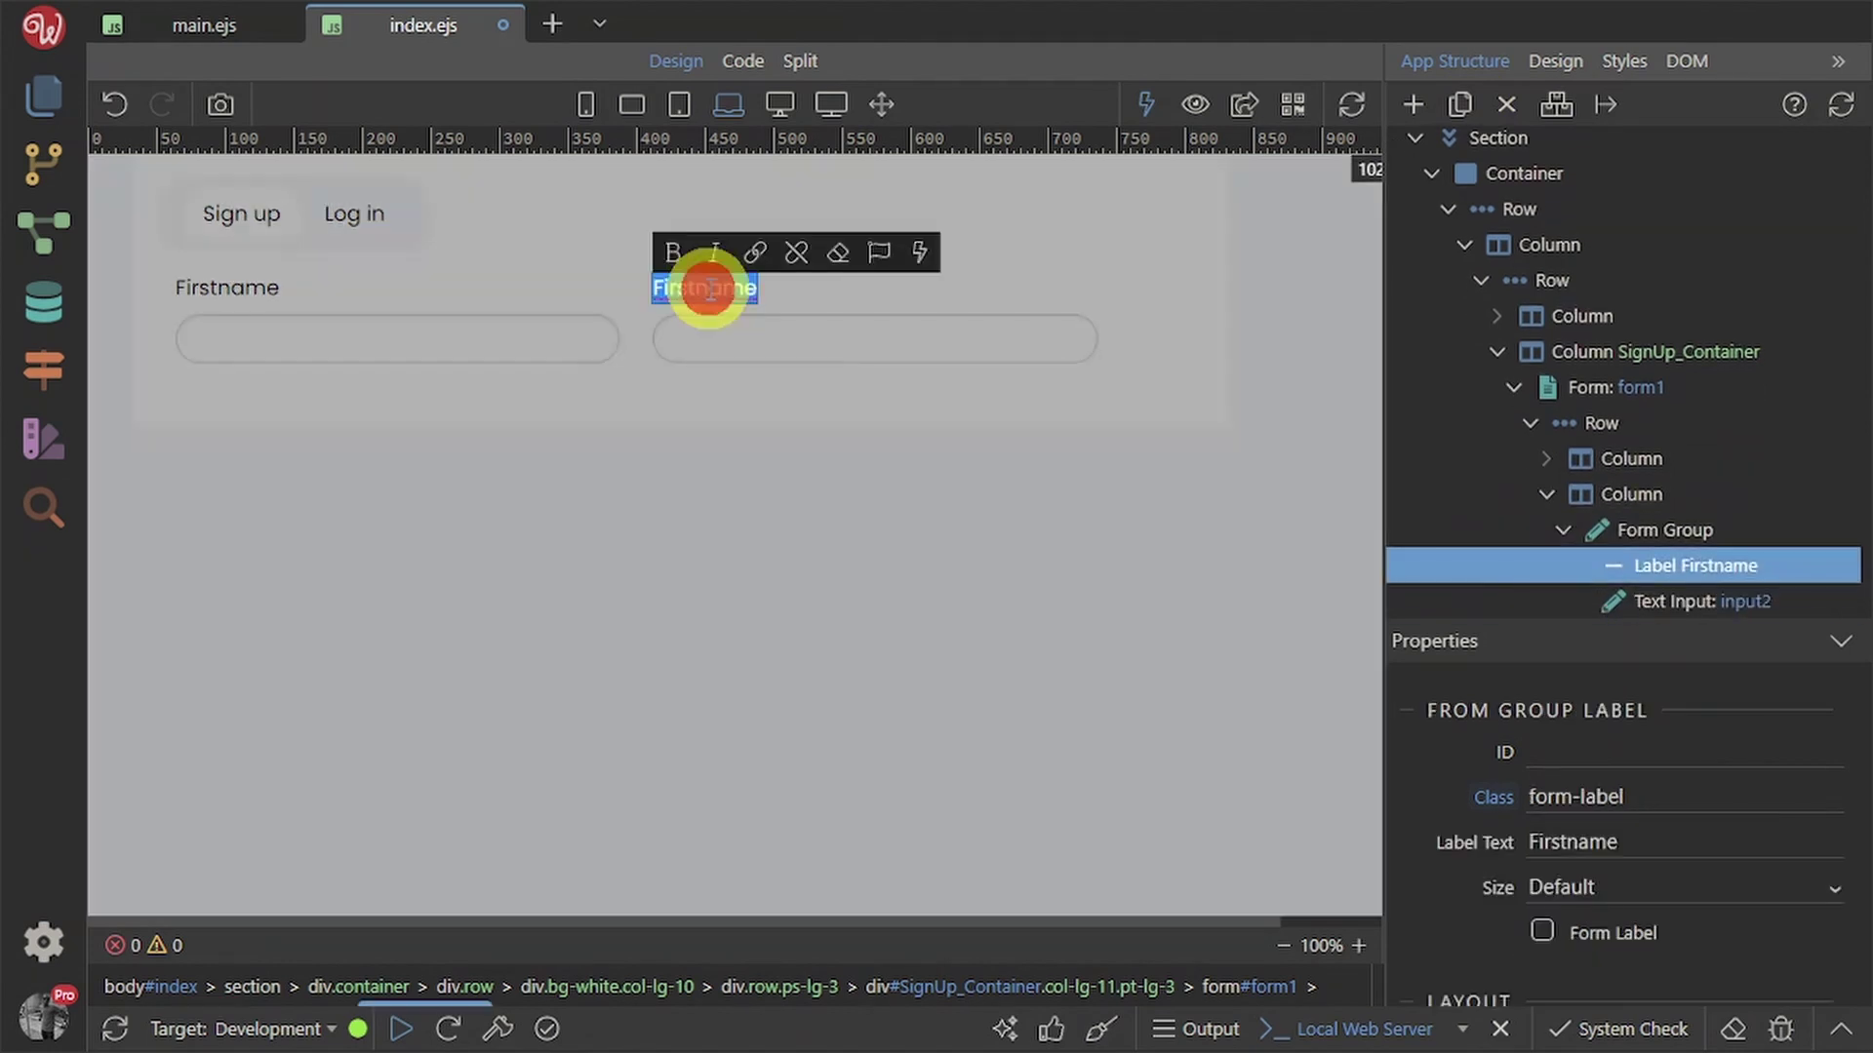
{"action": "type", "text": "L"}
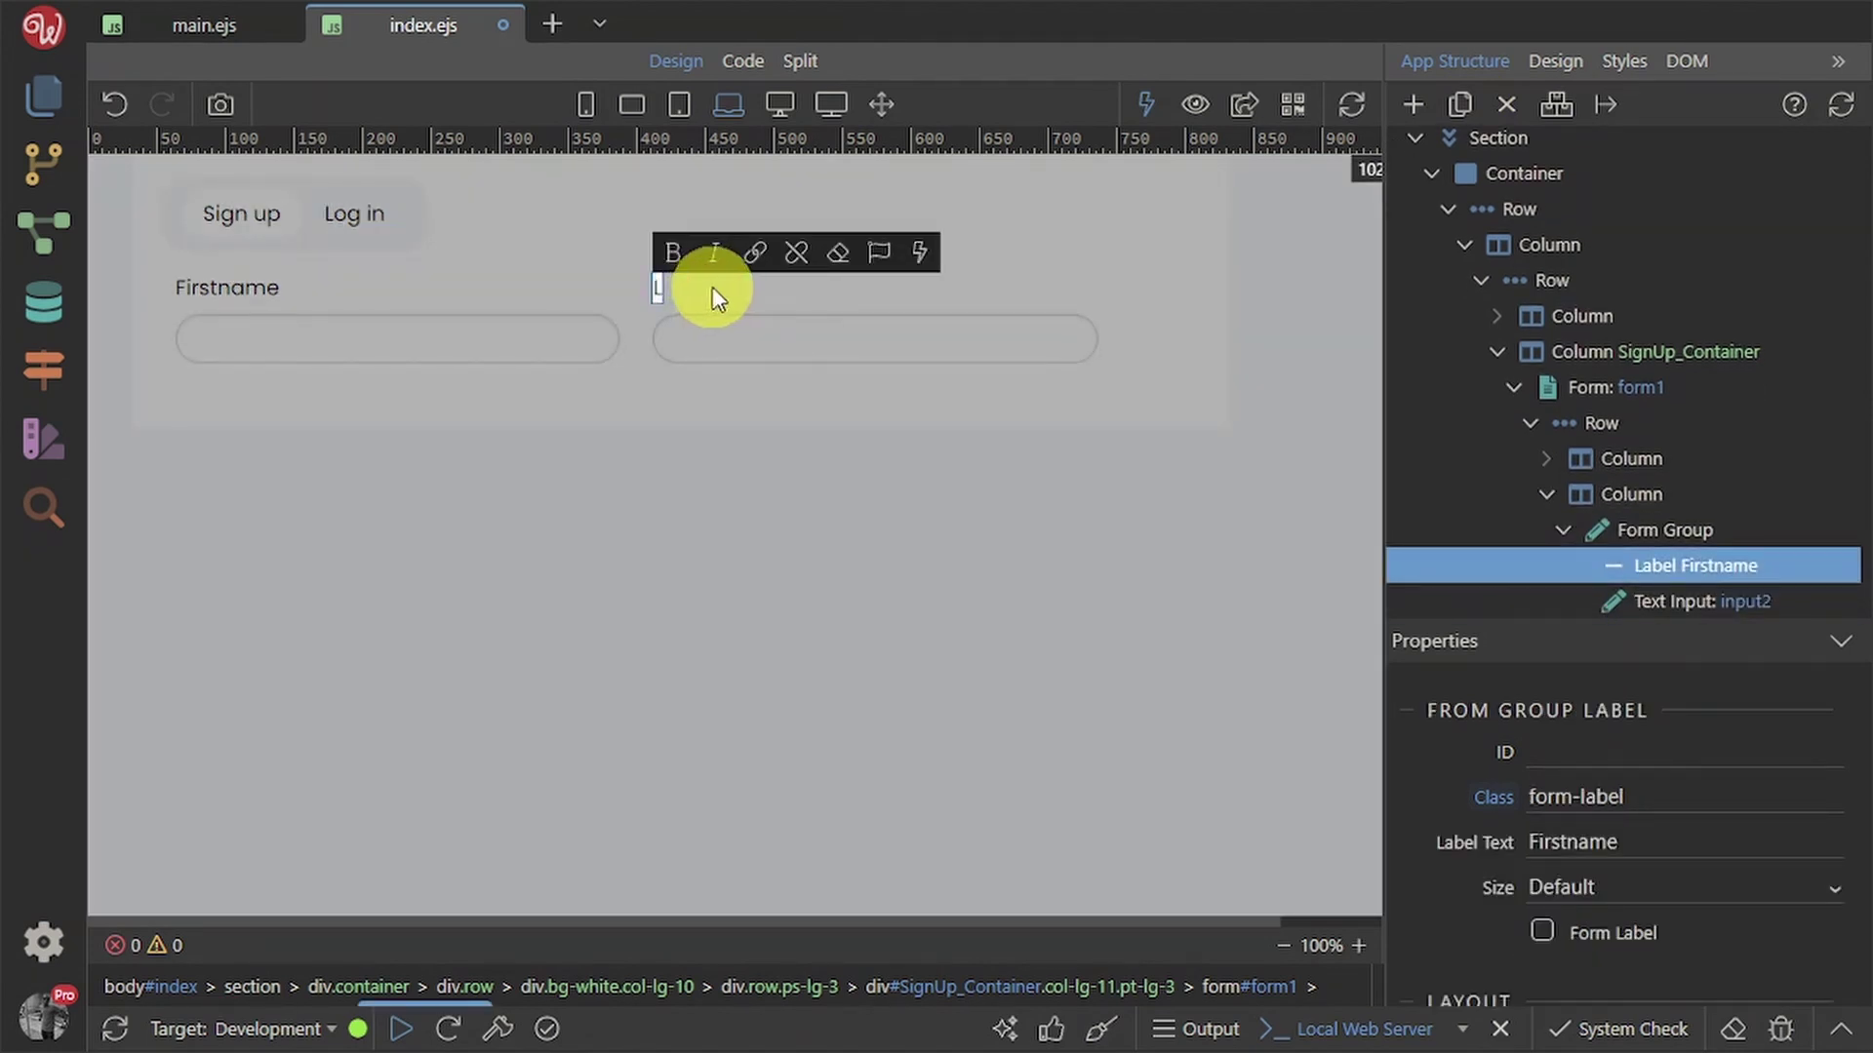
{"action": "type", "text": "ast"}
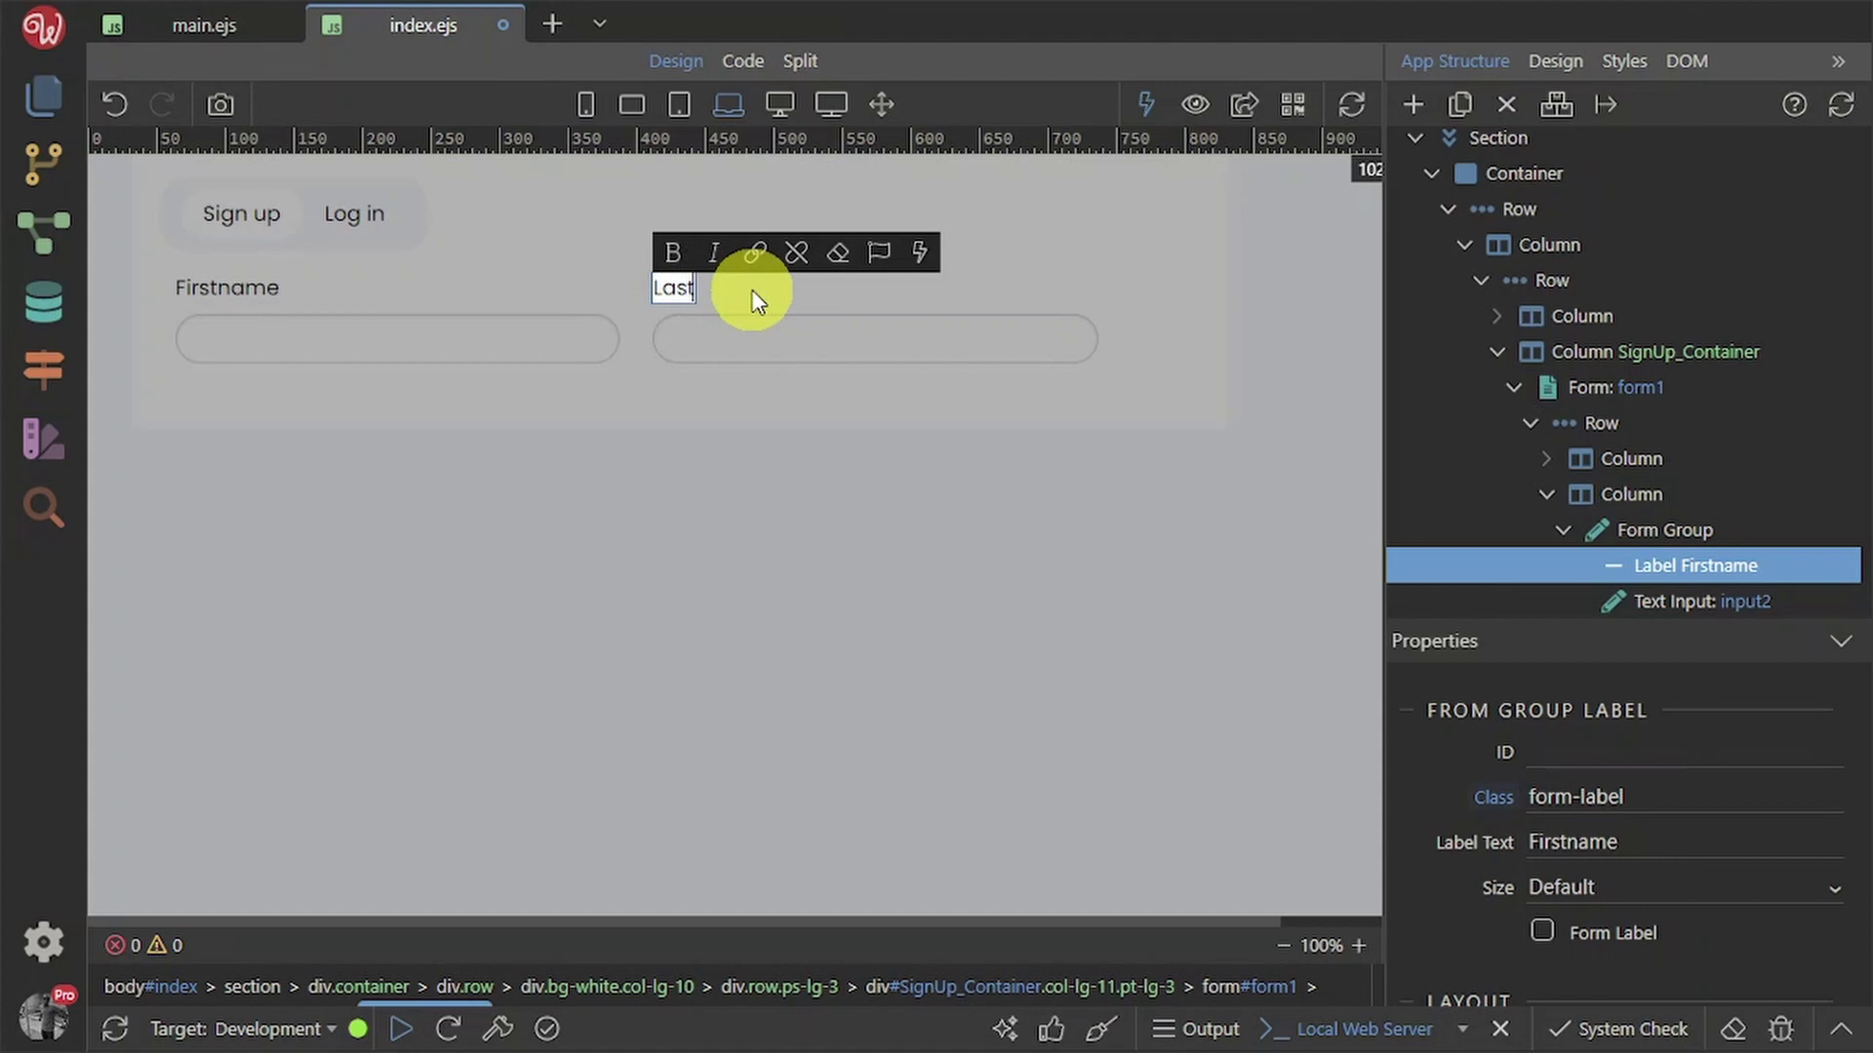
{"action": "type", "text": "name"}
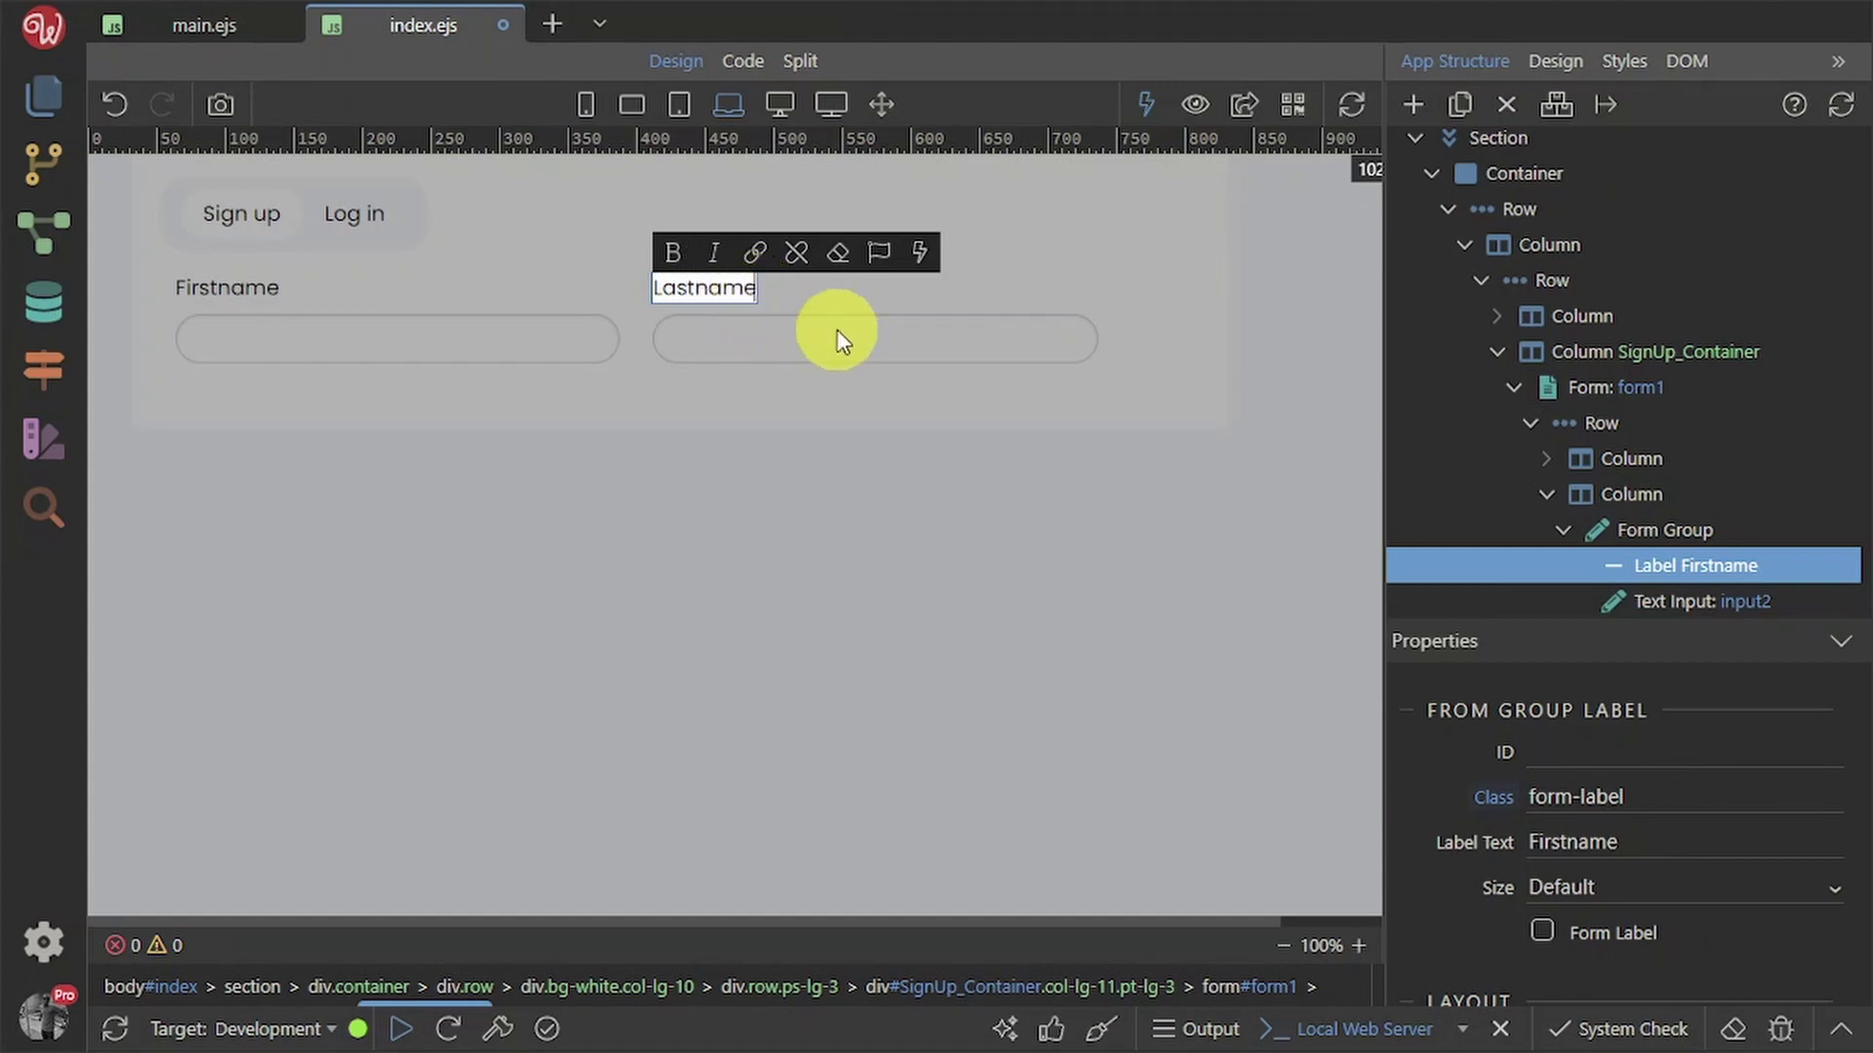
{"action": "left_click", "coordinate": [852, 313]}
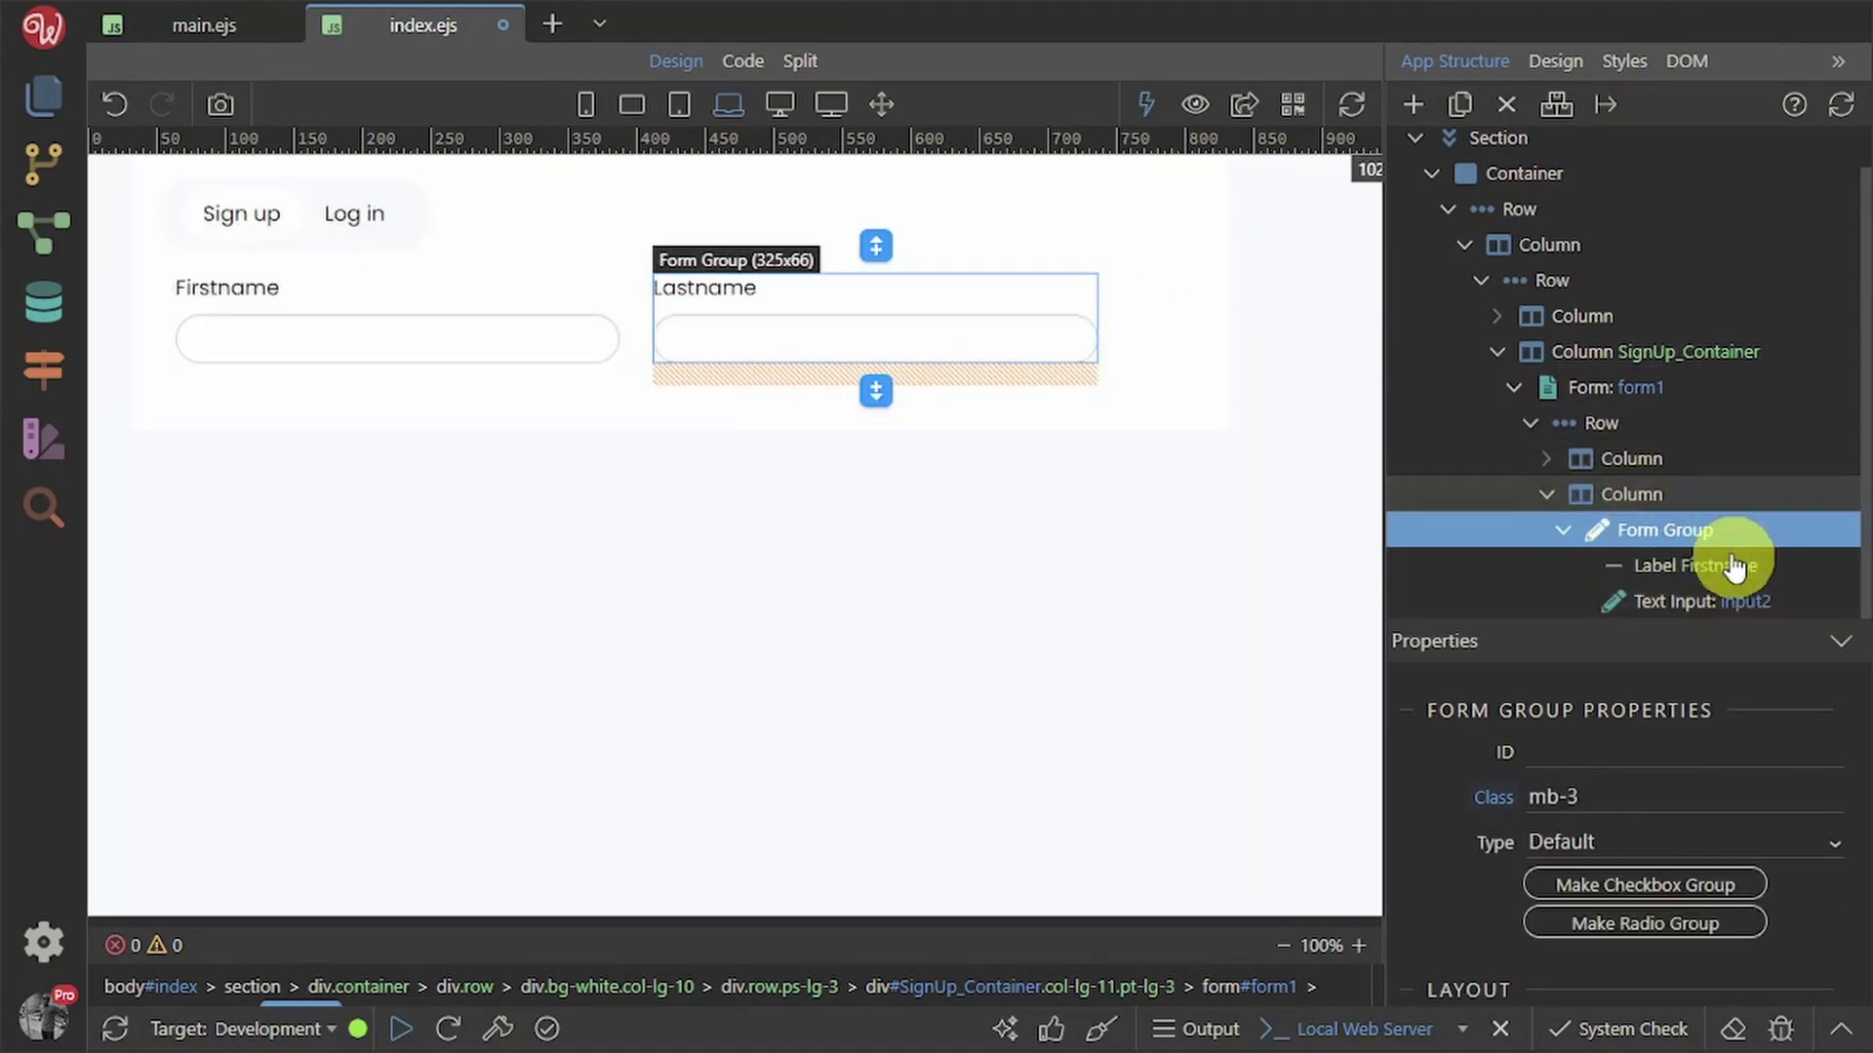
- Duplicate the form row with the Firstname and Lastname fields and relabel the copied fields Email and Company name
{"action": "left_click", "coordinate": [1603, 421]}
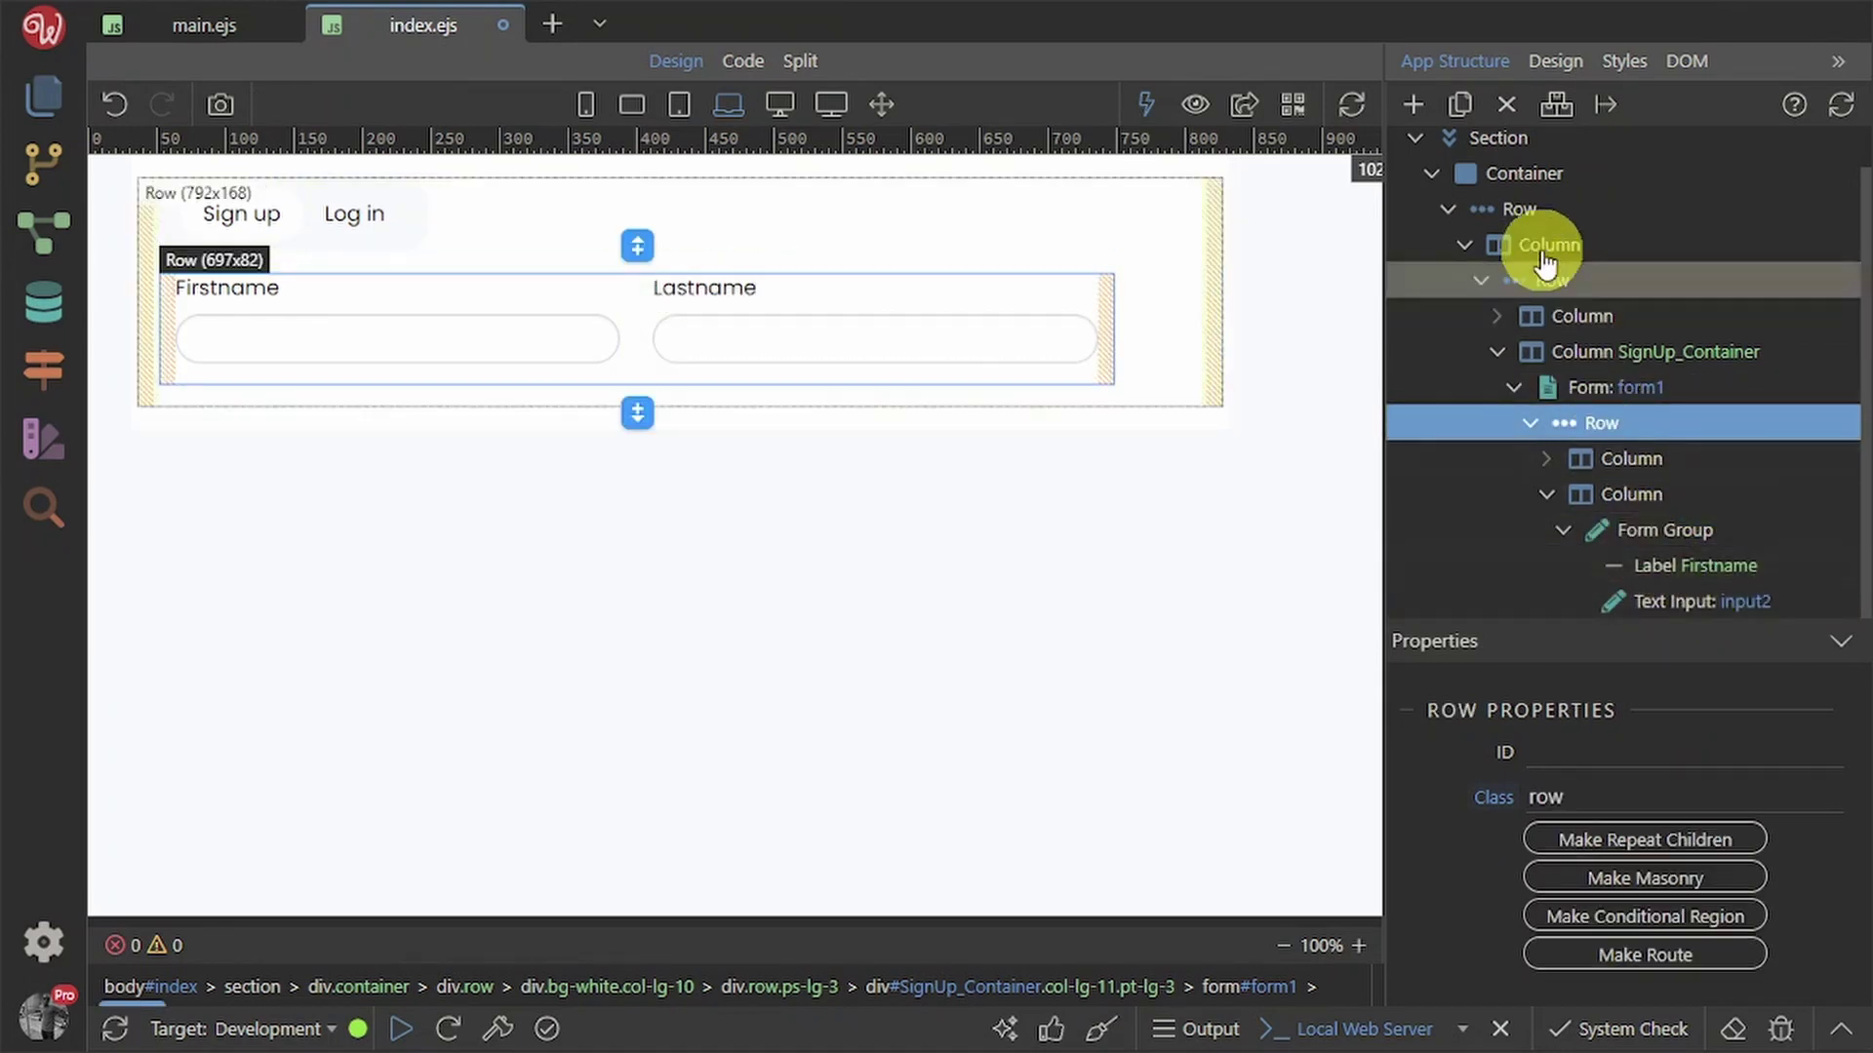
{"action": "left_click", "coordinate": [1459, 106]}
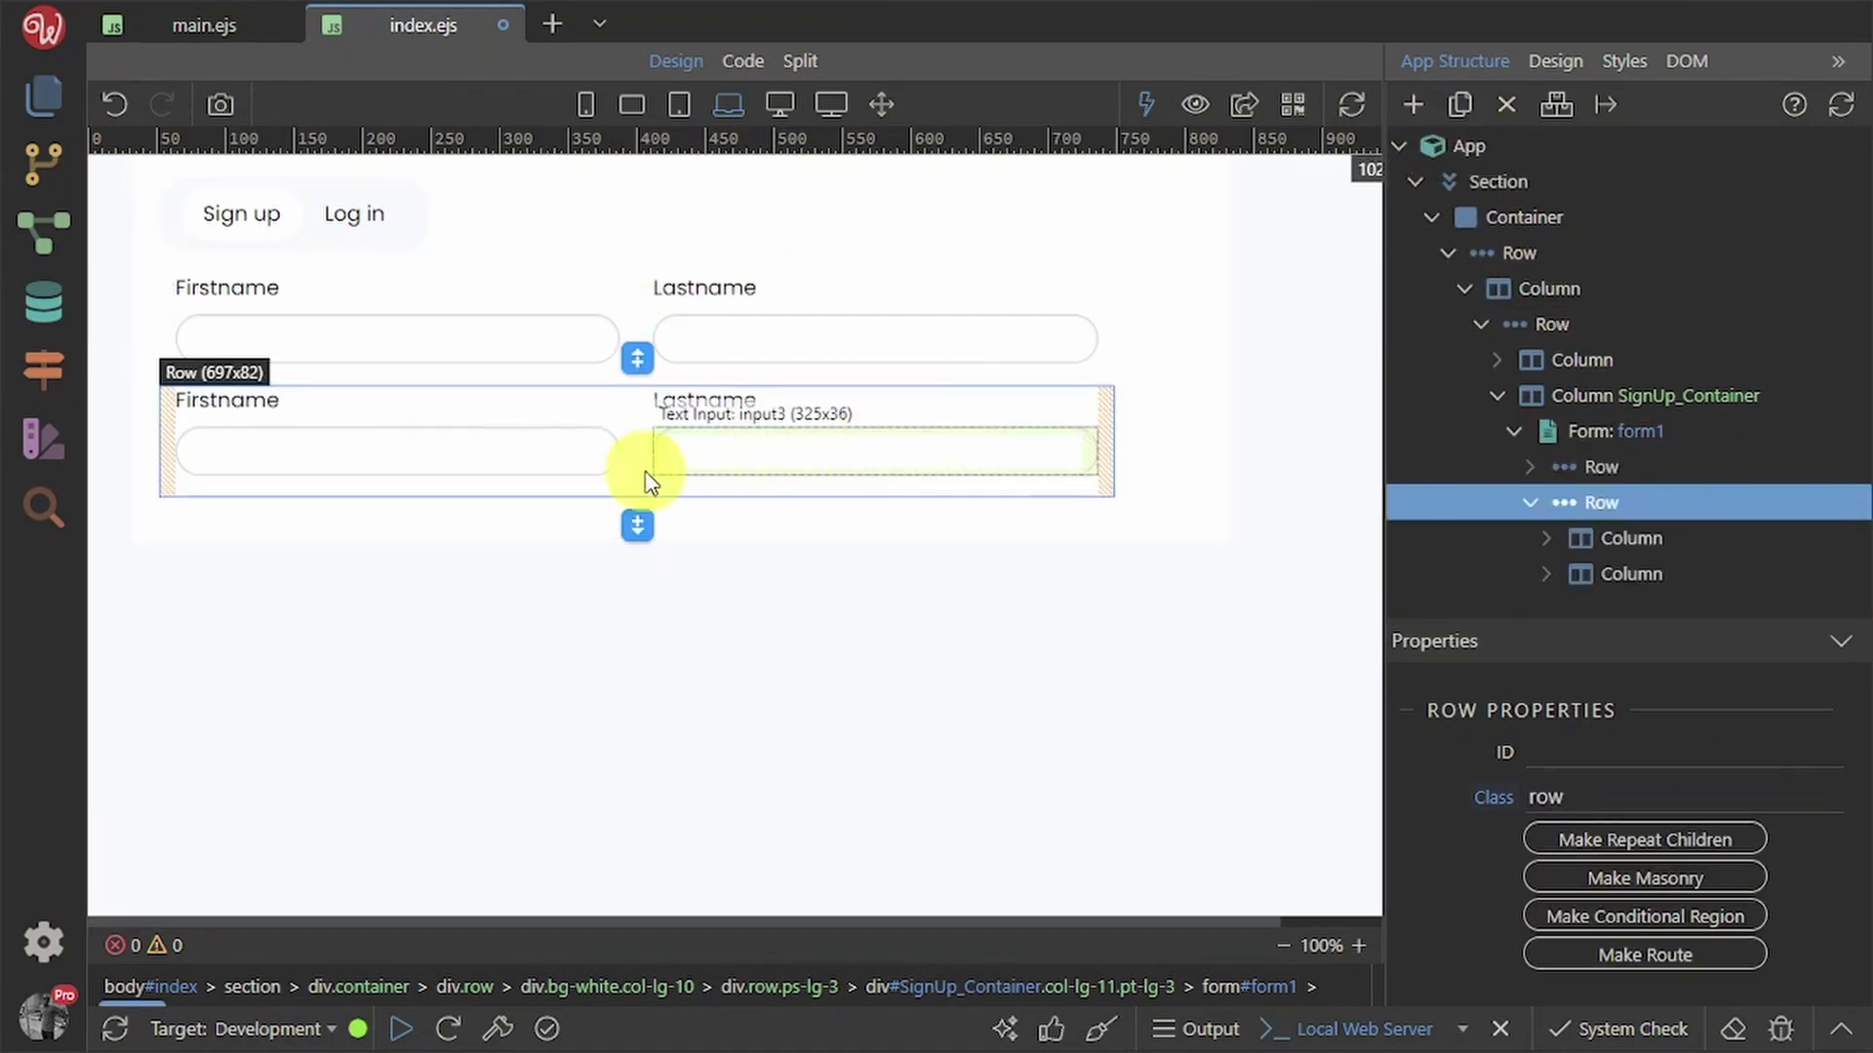
{"action": "double_click", "coordinate": [244, 404]}
{"action": "double_click", "coordinate": [247, 402]}
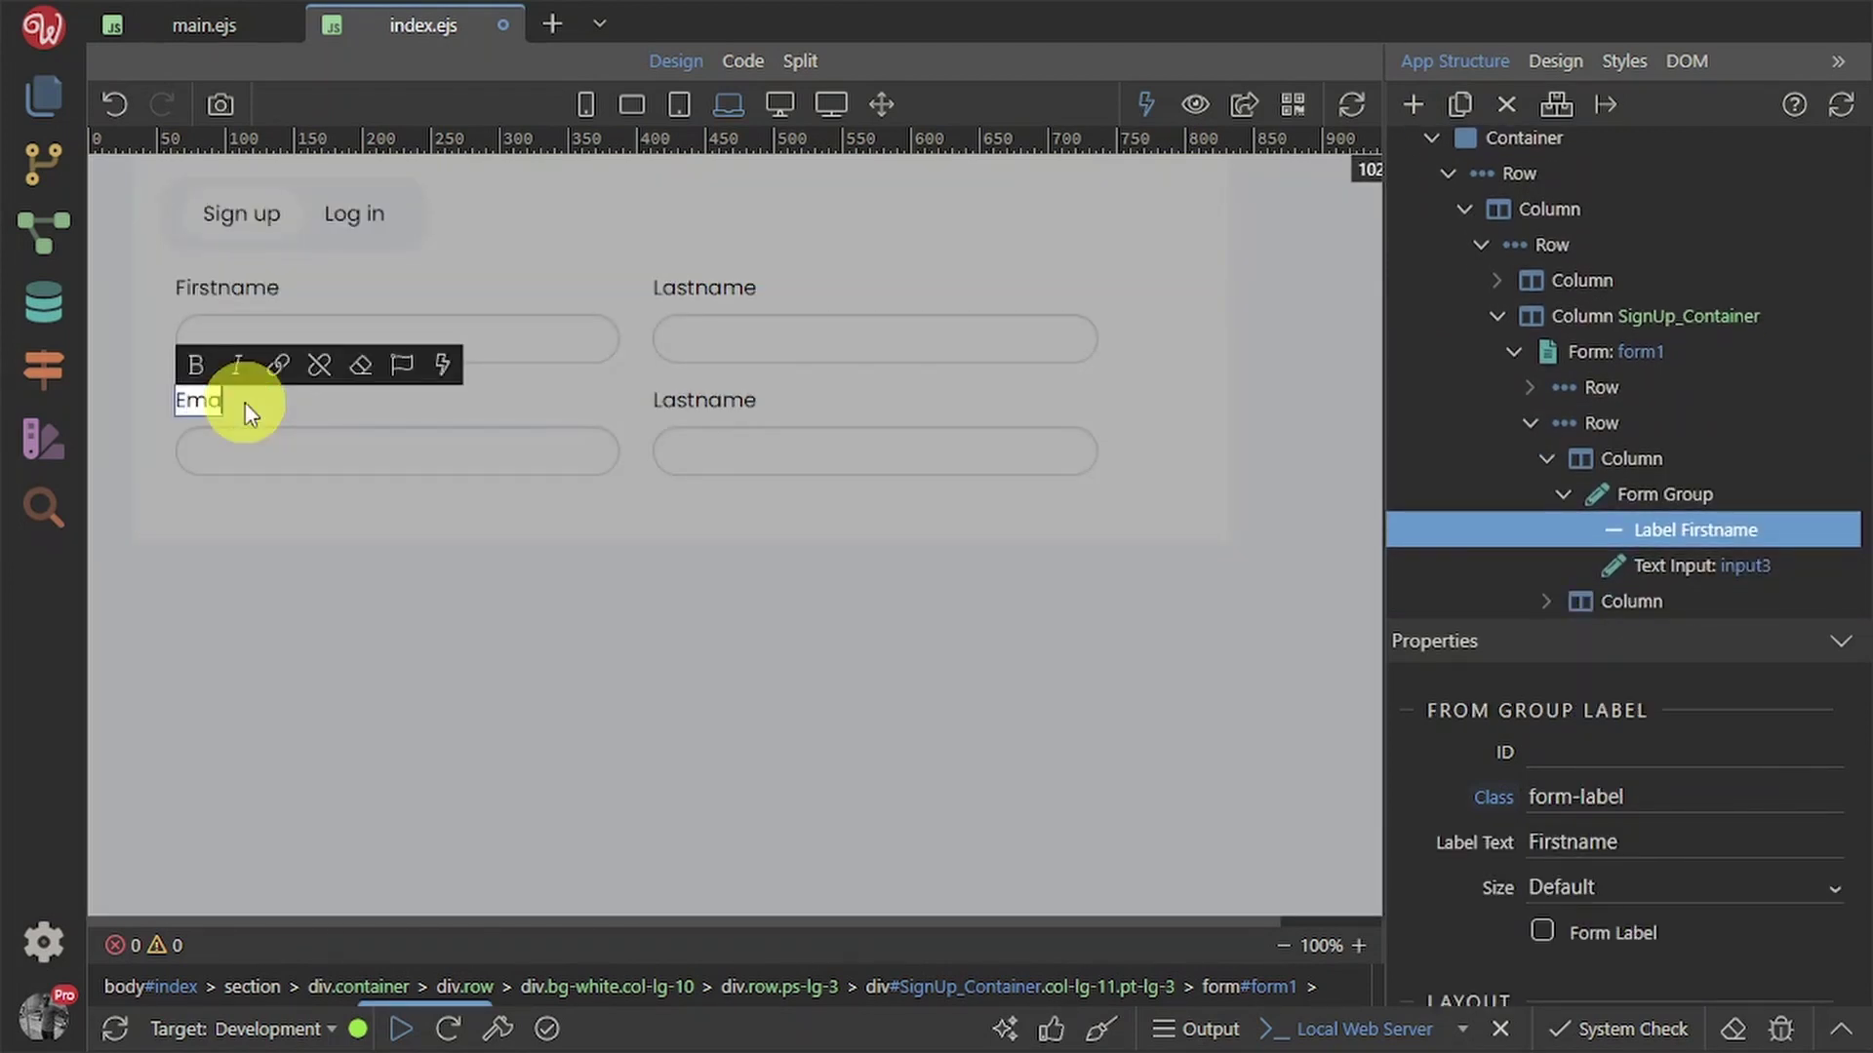
{"action": "double_click", "coordinate": [728, 396]}
{"action": "type", "text": "C"}
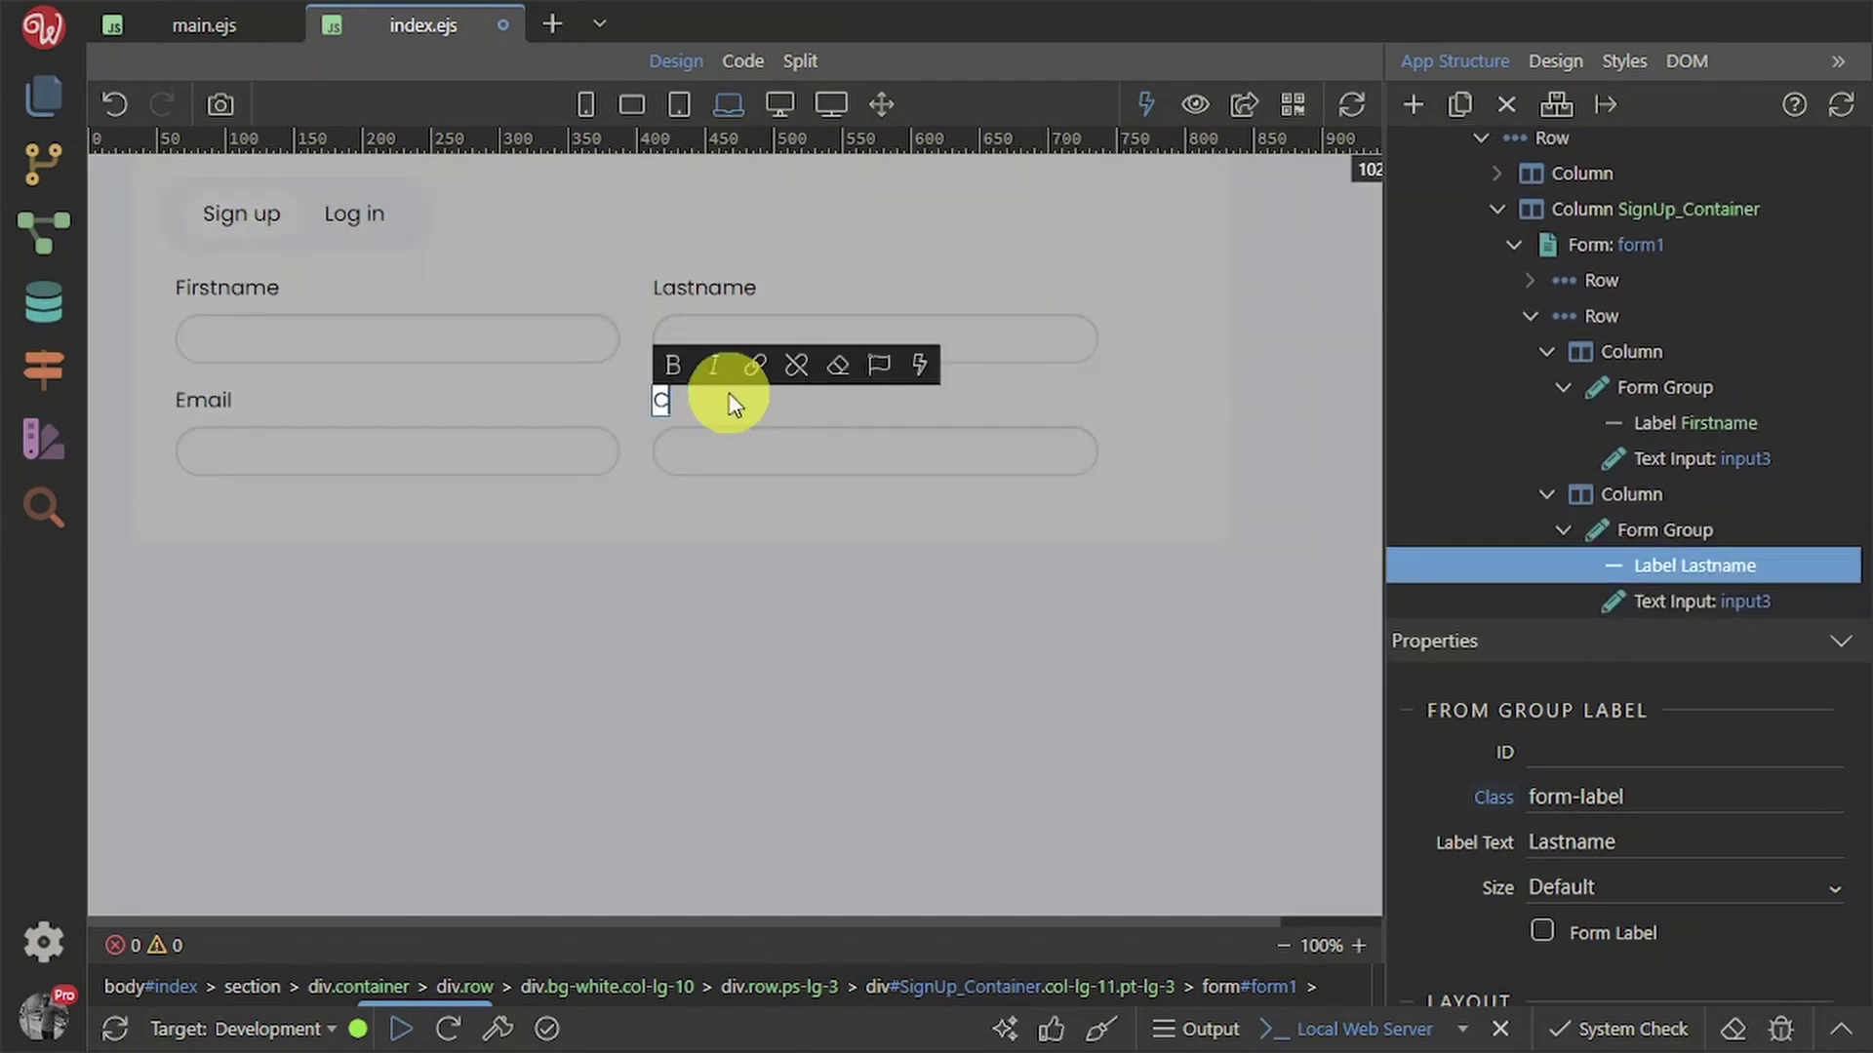
{"action": "type", "text": "omp"}
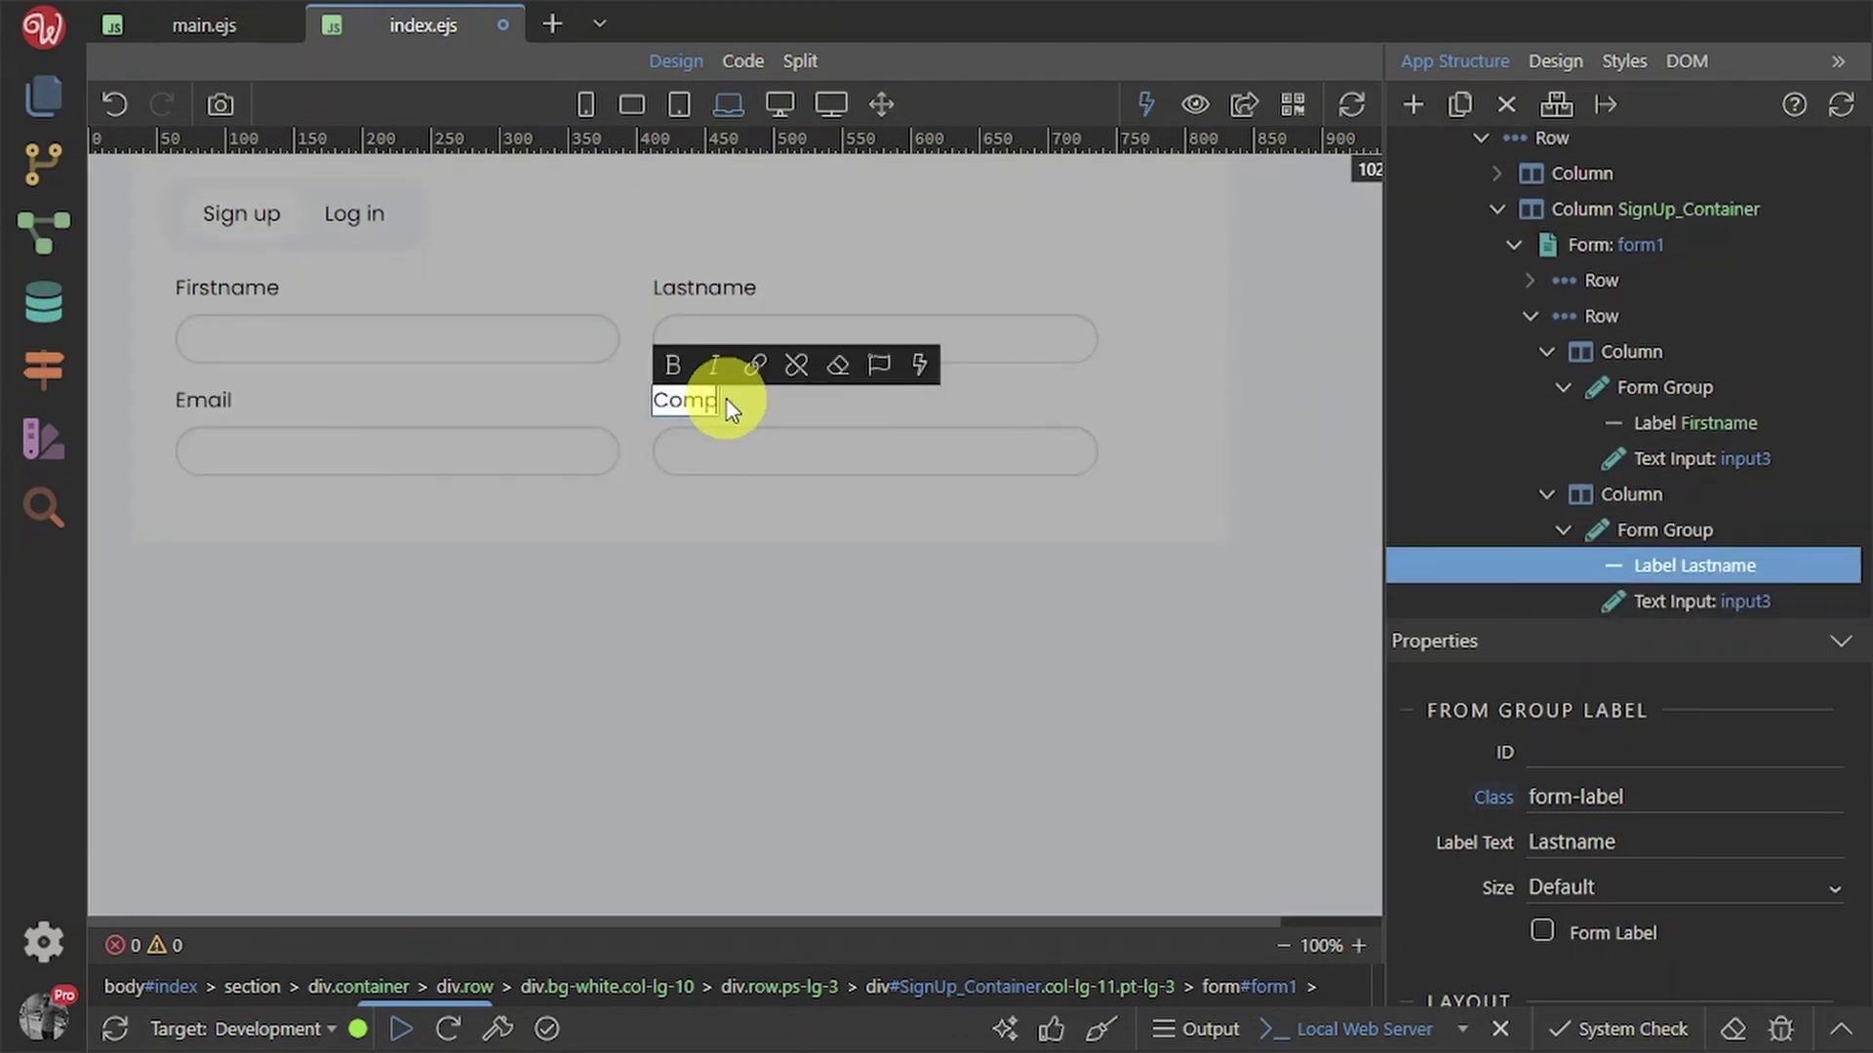
{"action": "type", "text": "any name"}
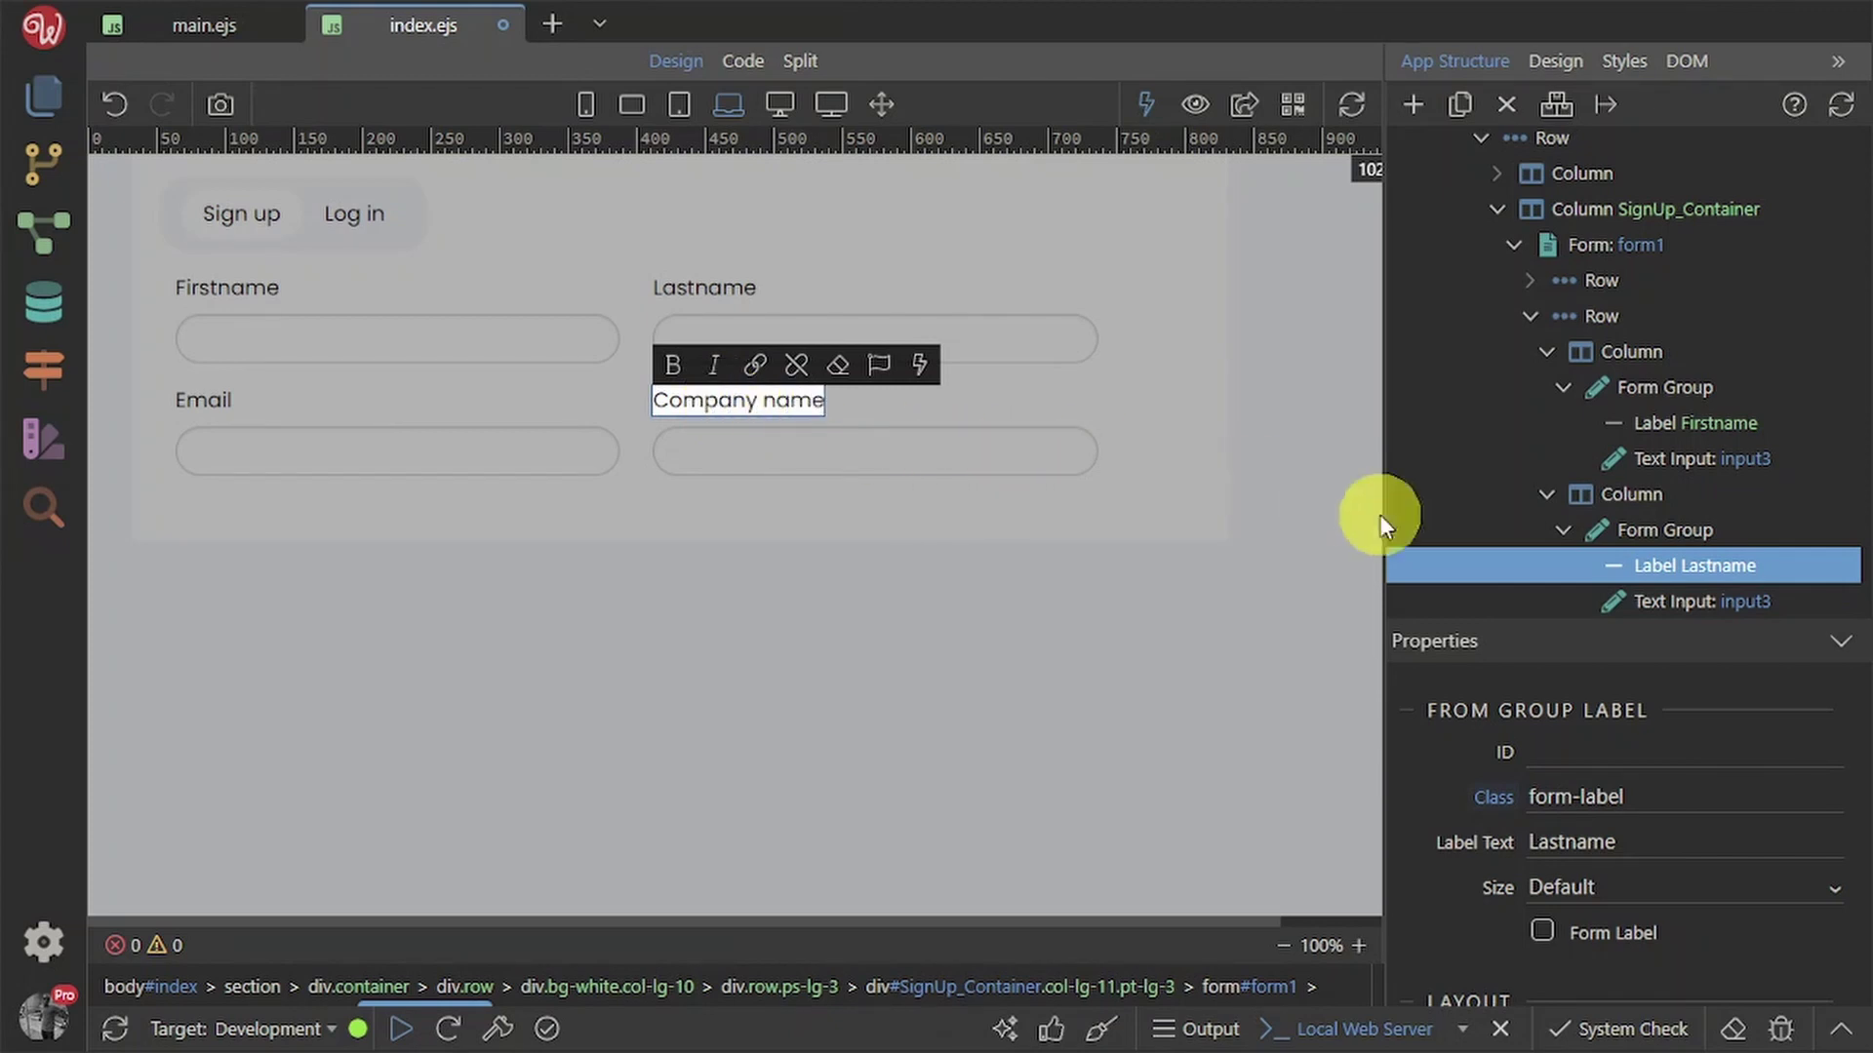
- Duplicate the Email and Company name row and change the copied Email label to Password
{"action": "left_click", "coordinate": [1592, 317]}
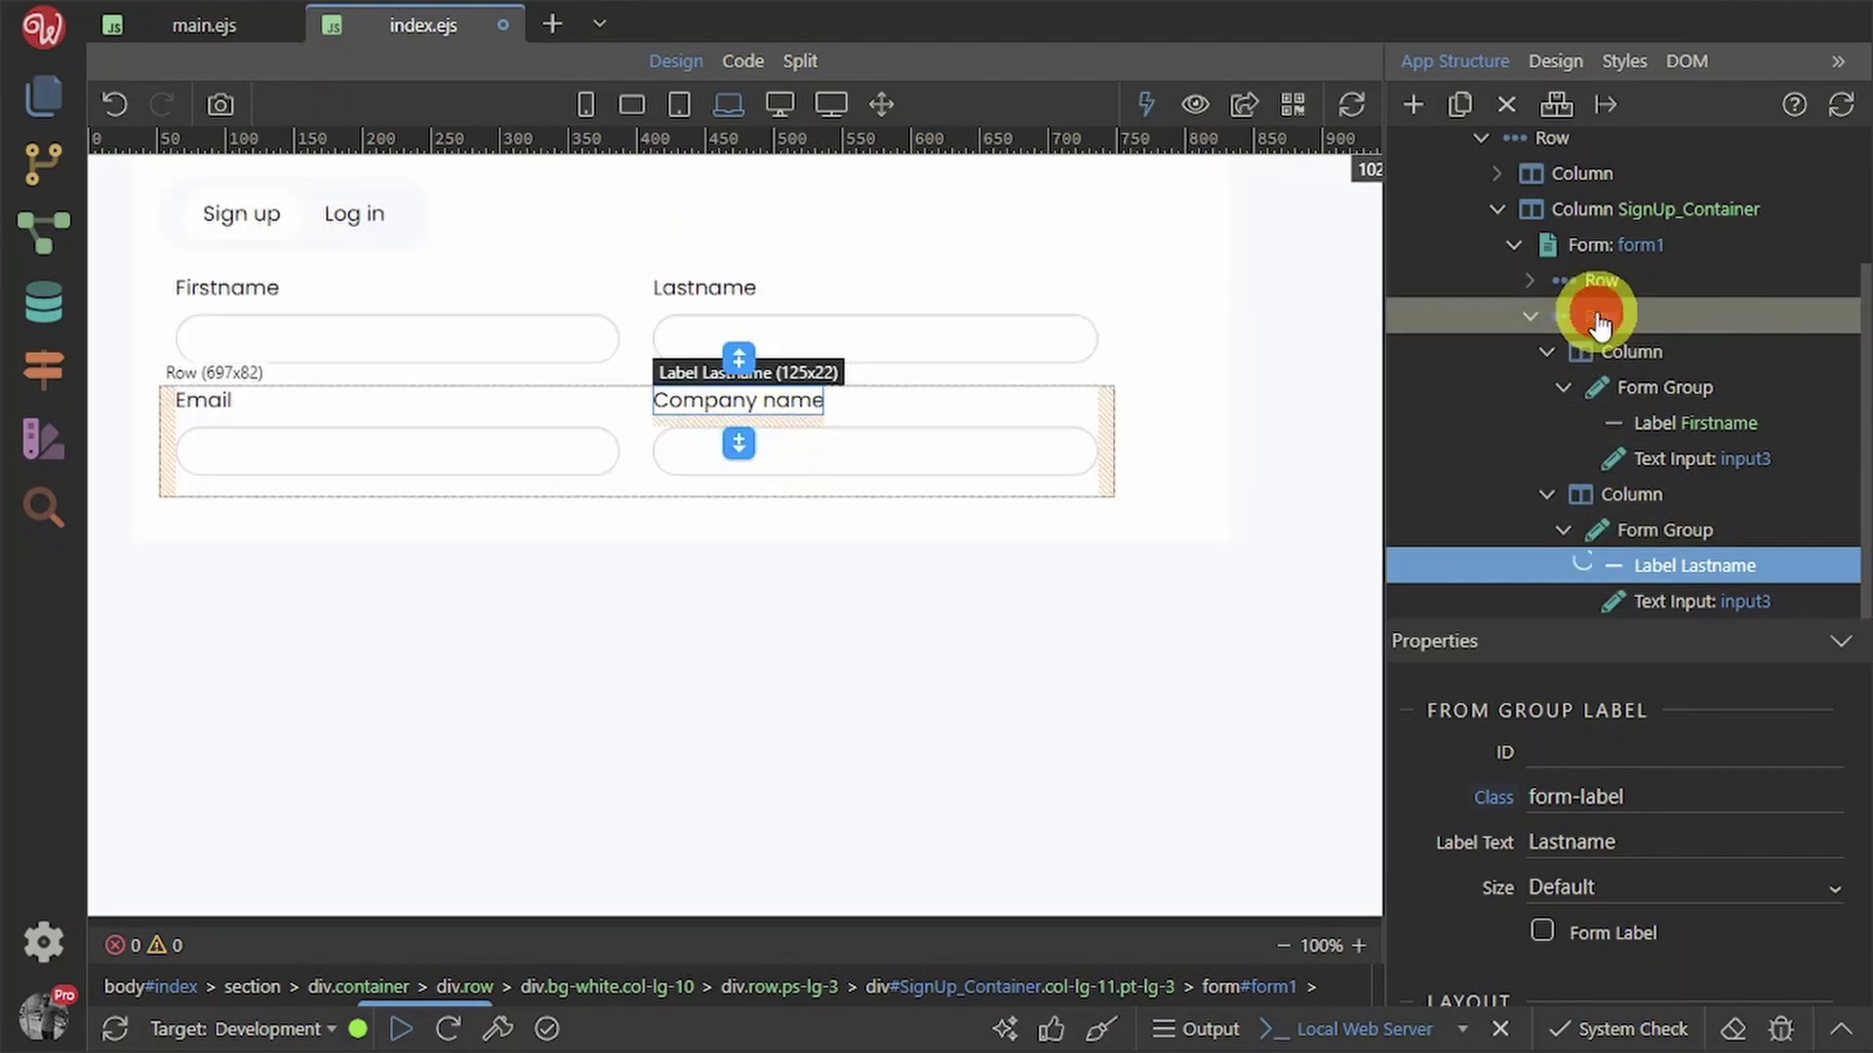
{"action": "left_click", "coordinate": [1463, 105]}
{"action": "left_click", "coordinate": [185, 511]}
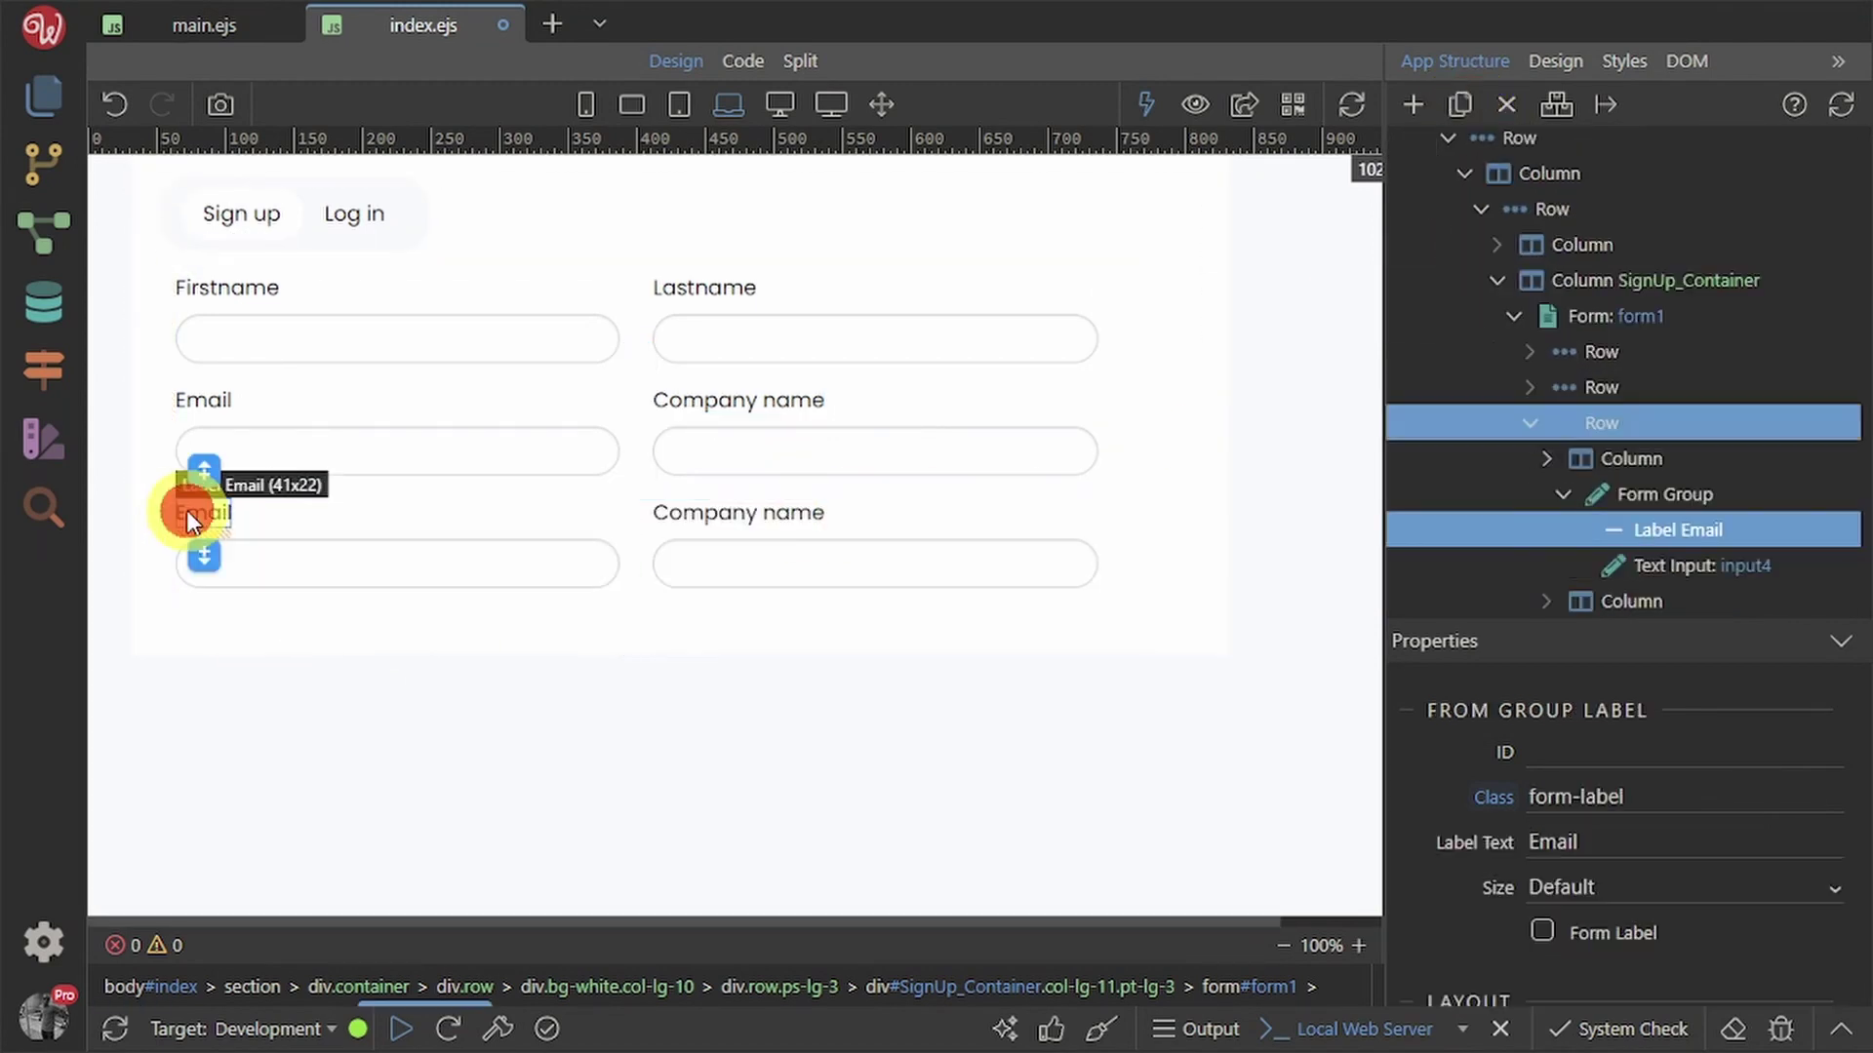
{"action": "double_click", "coordinate": [187, 512]}
{"action": "type", "text": "P"}
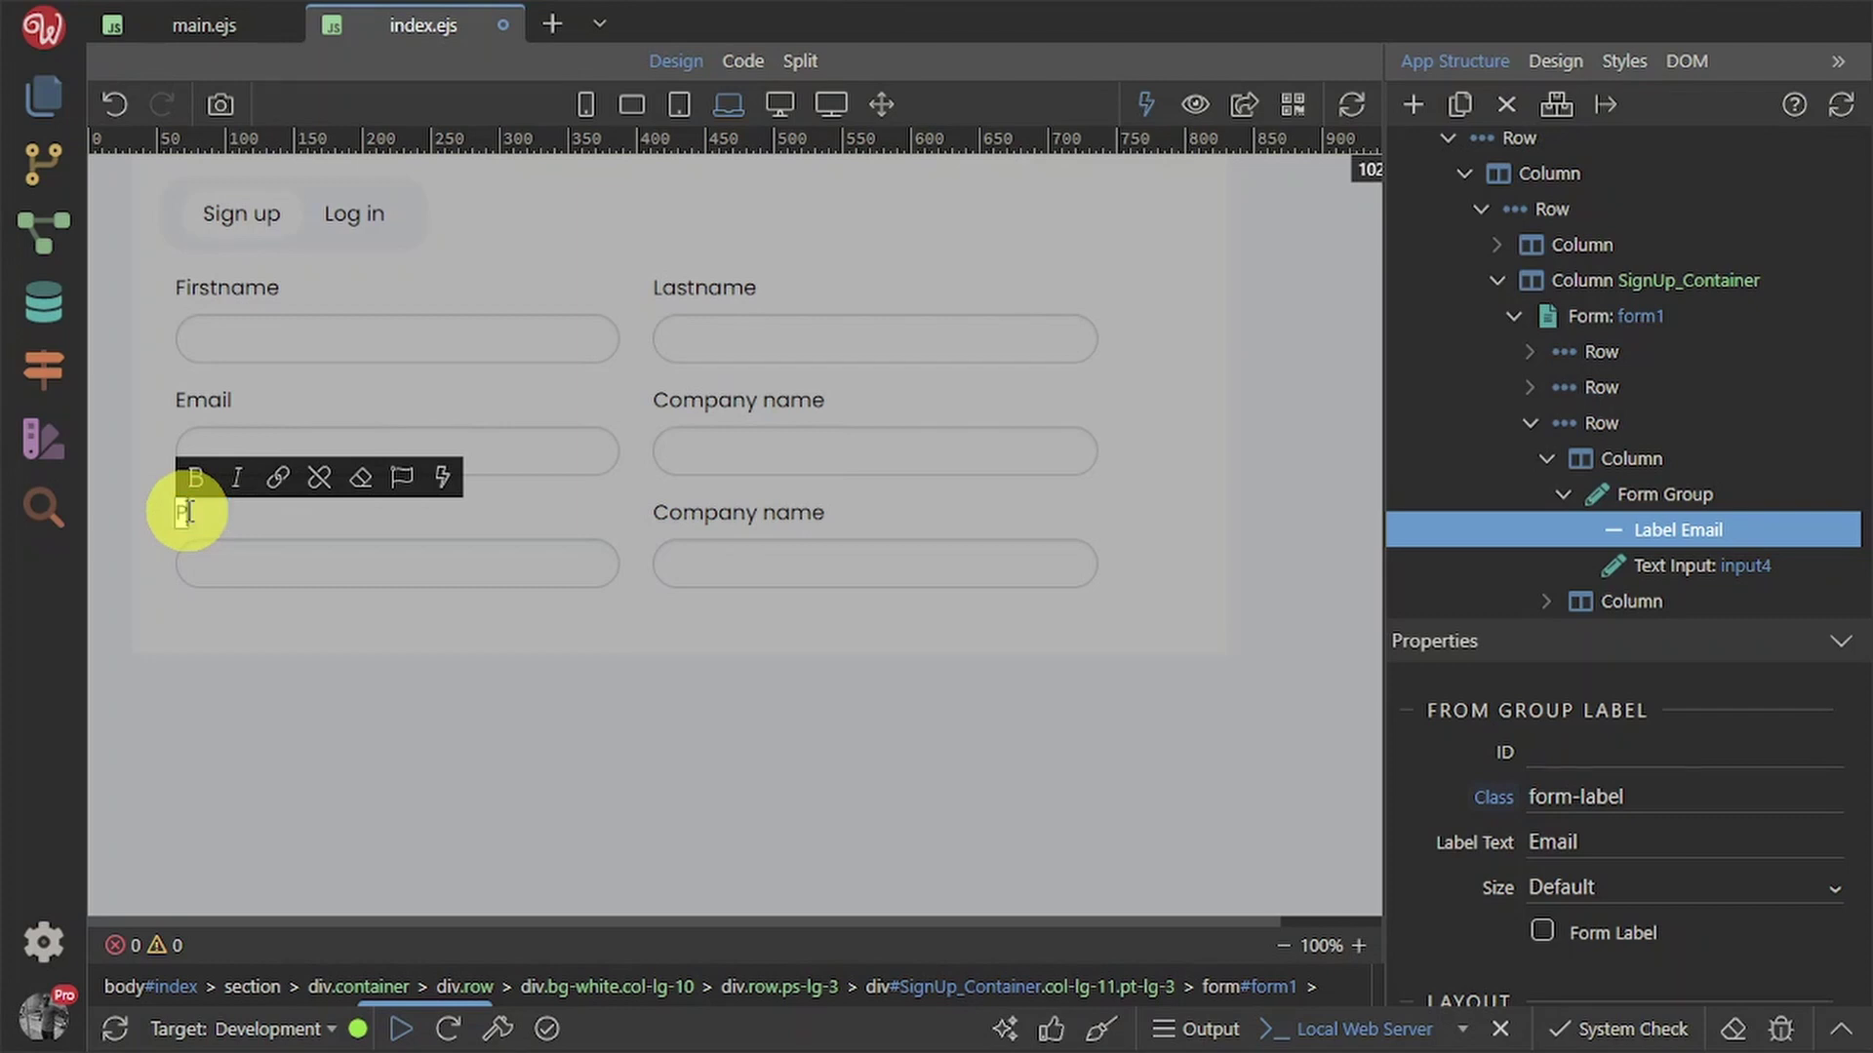
{"action": "type", "text": "asswor"}
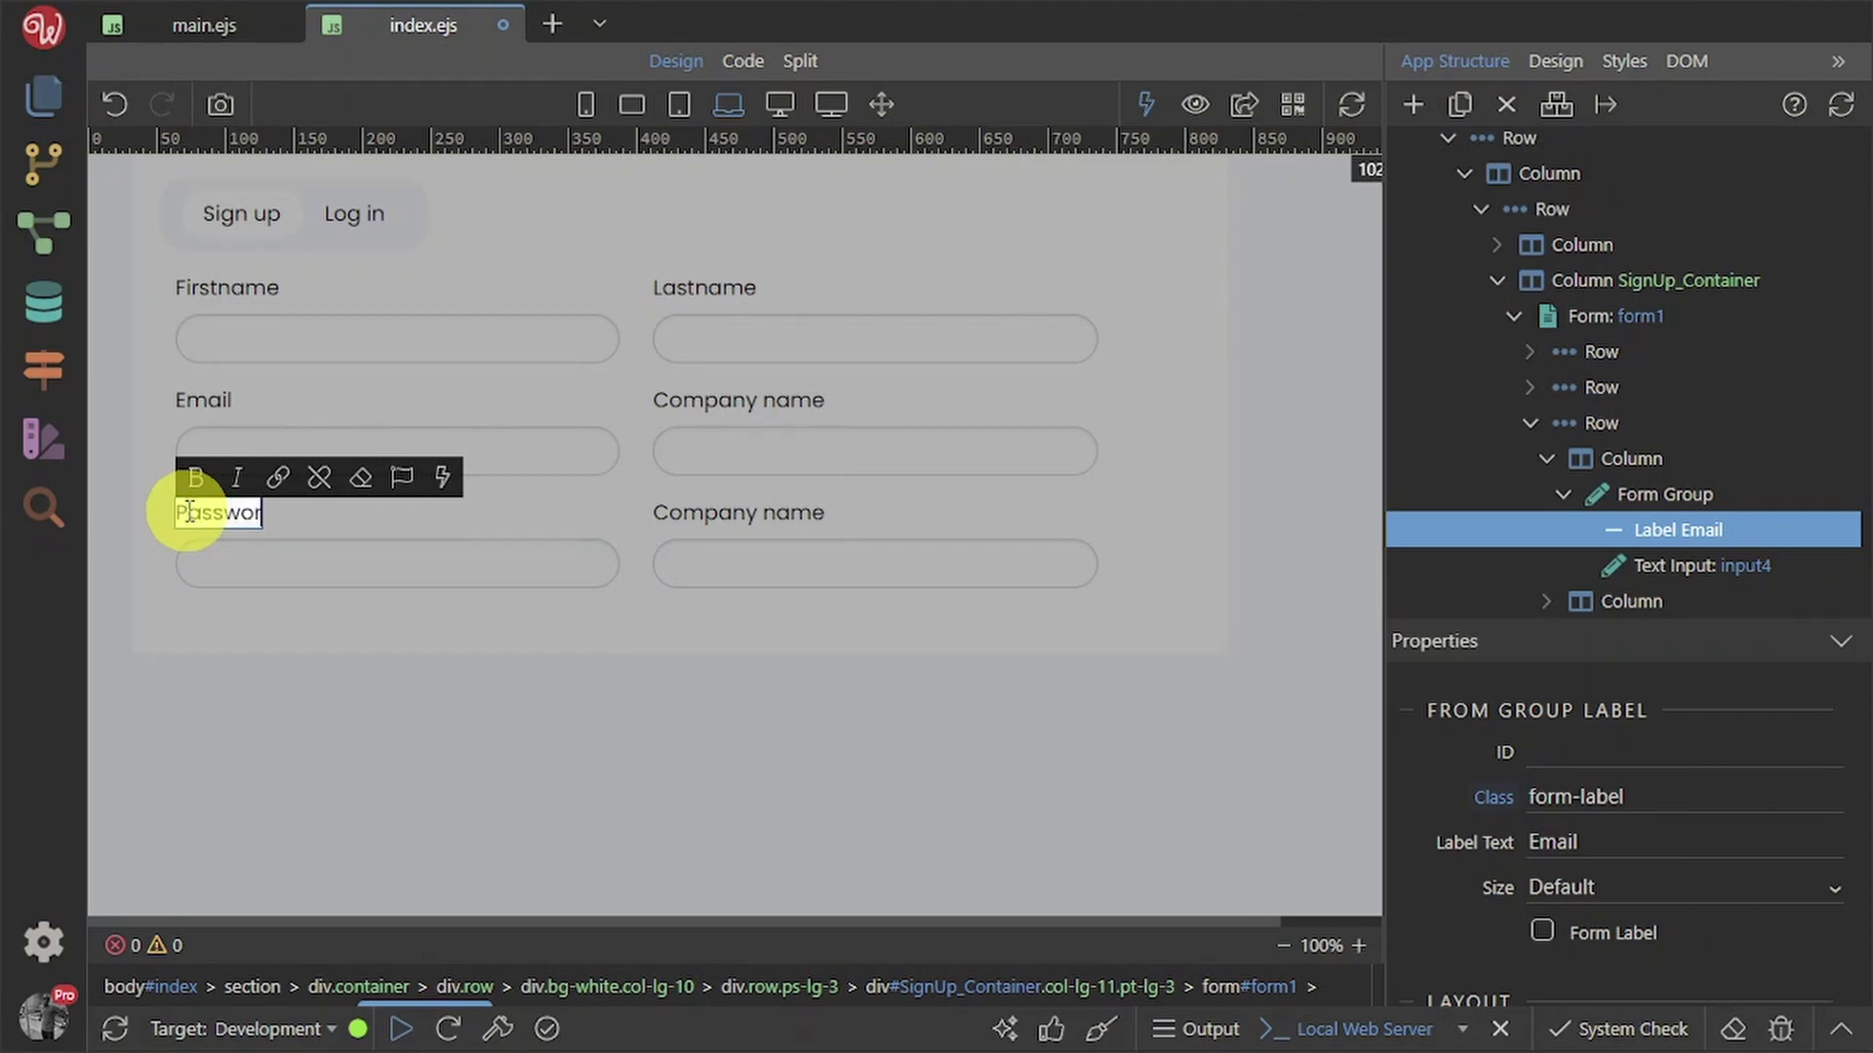
{"action": "type", "text": "d"}
- Change the label of the second field in the third form row to Confirm password
{"action": "left_click", "coordinate": [757, 511]}
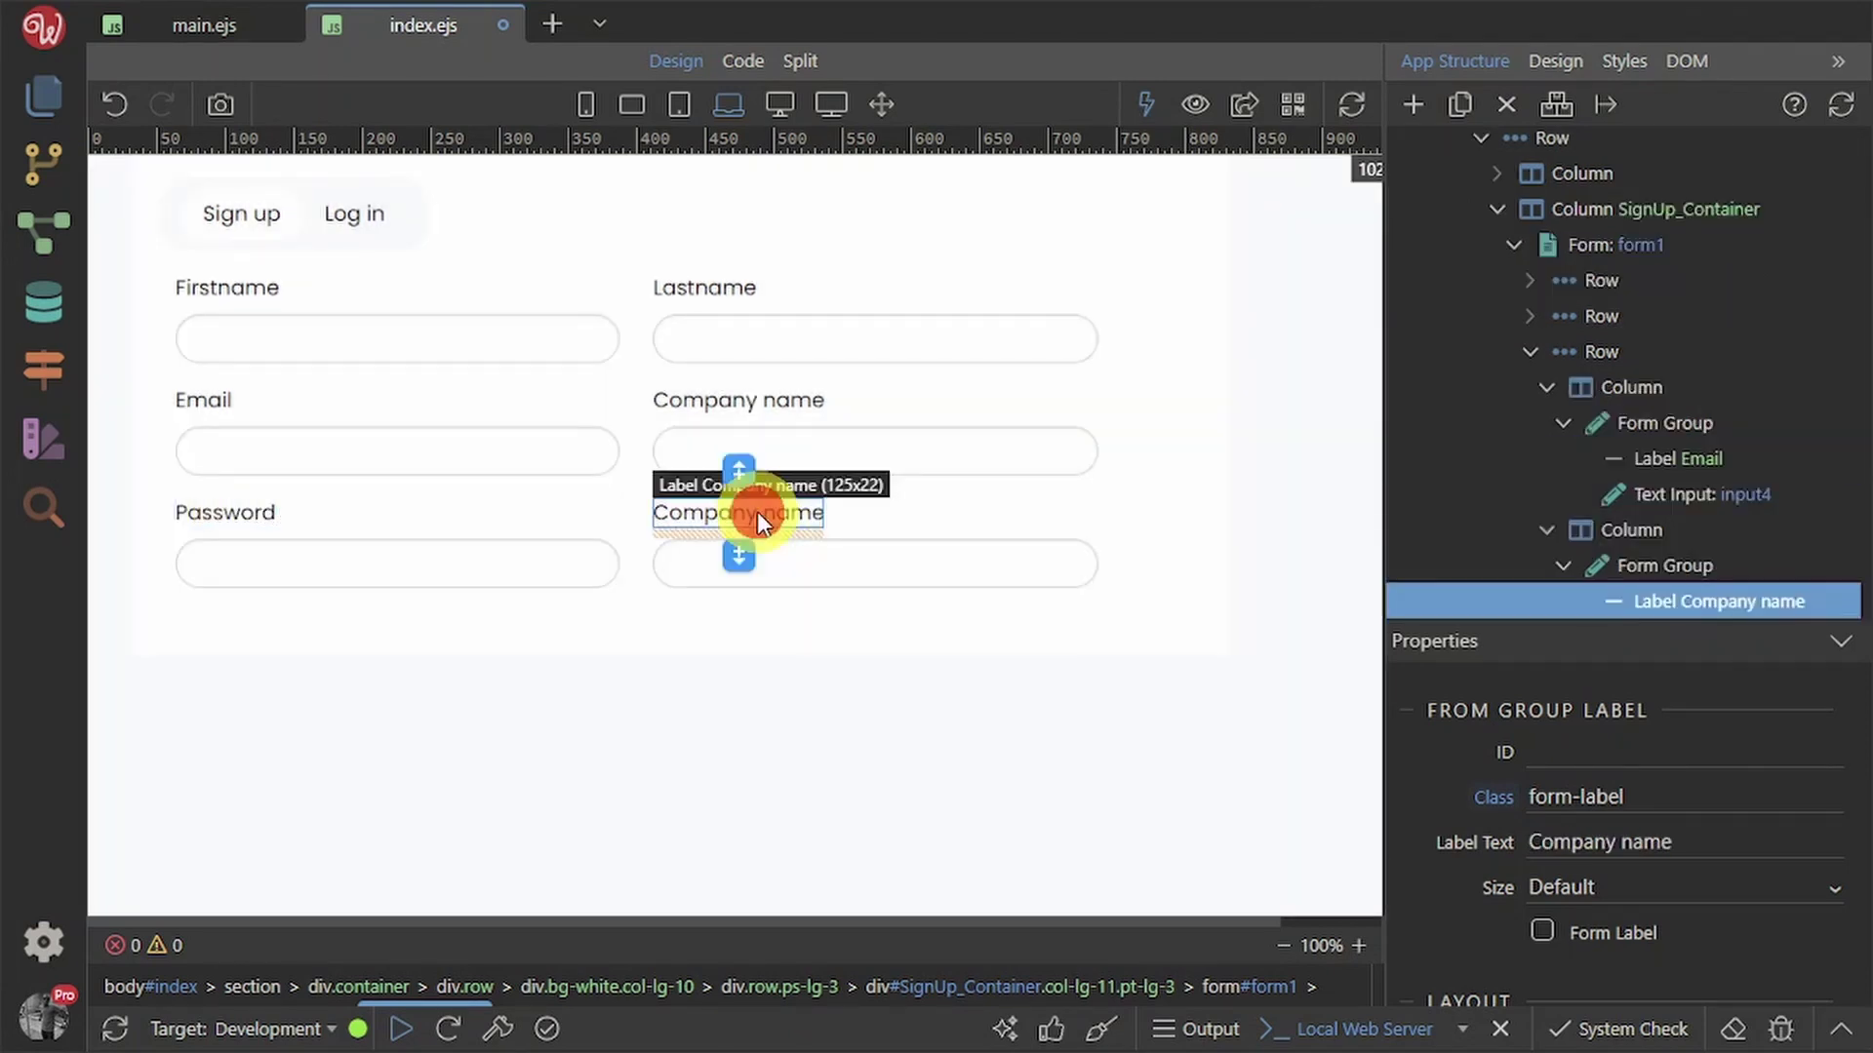
{"action": "double_click", "coordinate": [758, 512]}
{"action": "type", "text": "Com"}
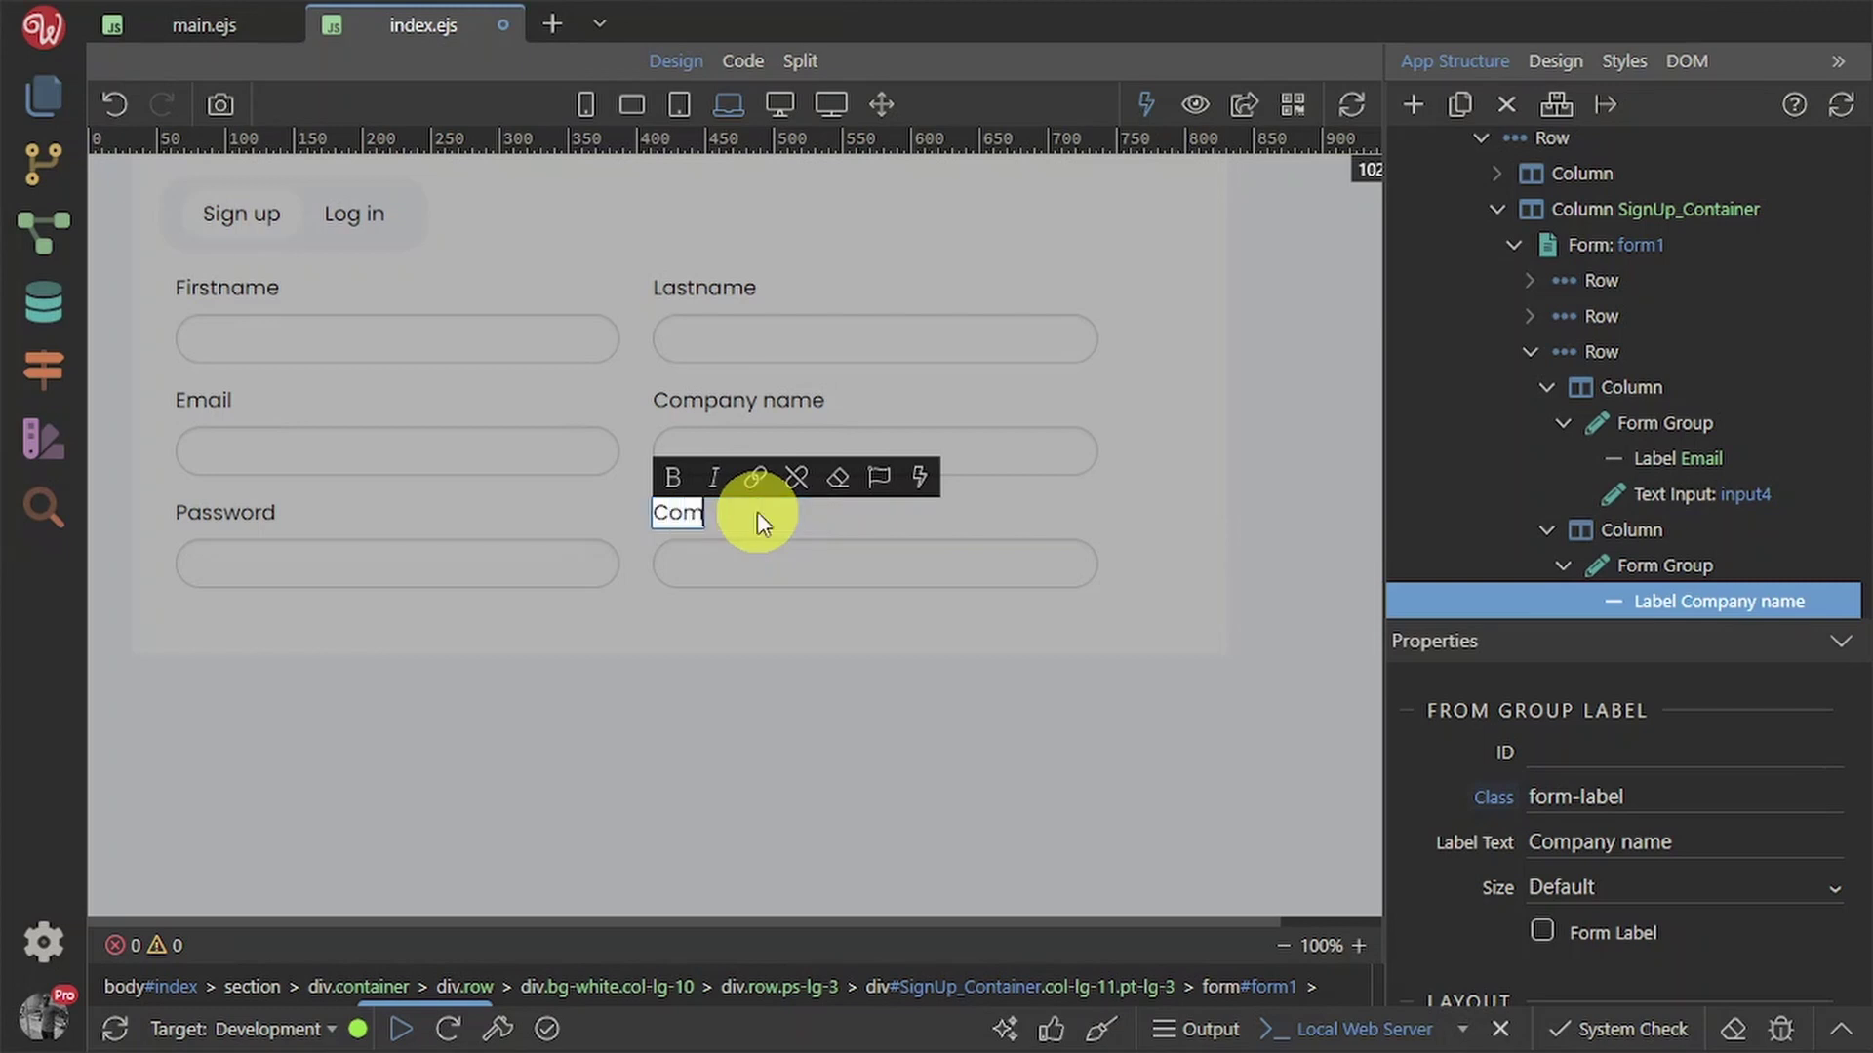
{"action": "key", "text": "BackSpace"}
{"action": "type", "text": "nfirm pasdsword"}
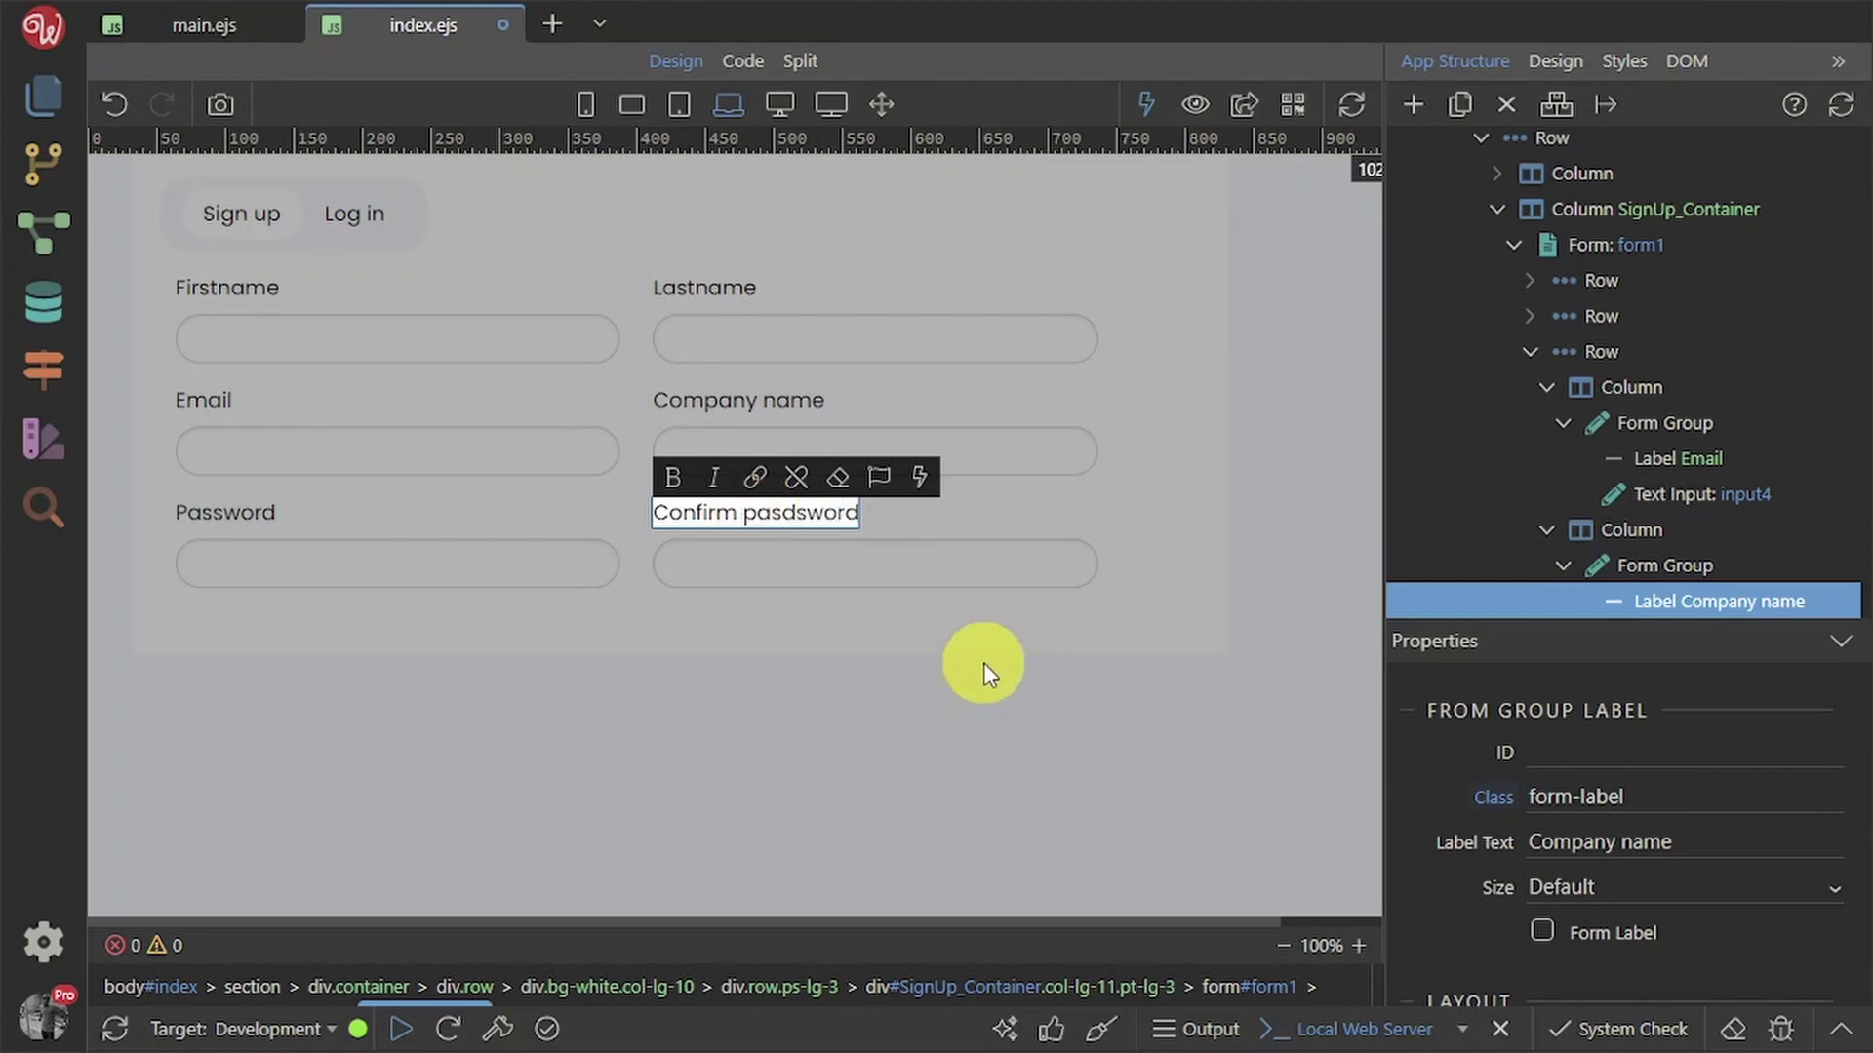
{"action": "key", "text": "Left"}
{"action": "key", "text": "Left"}
{"action": "key", "text": "Left"}
{"action": "key", "text": "Left"}
{"action": "key", "text": "Left"}
{"action": "key", "text": "BackSpace"}
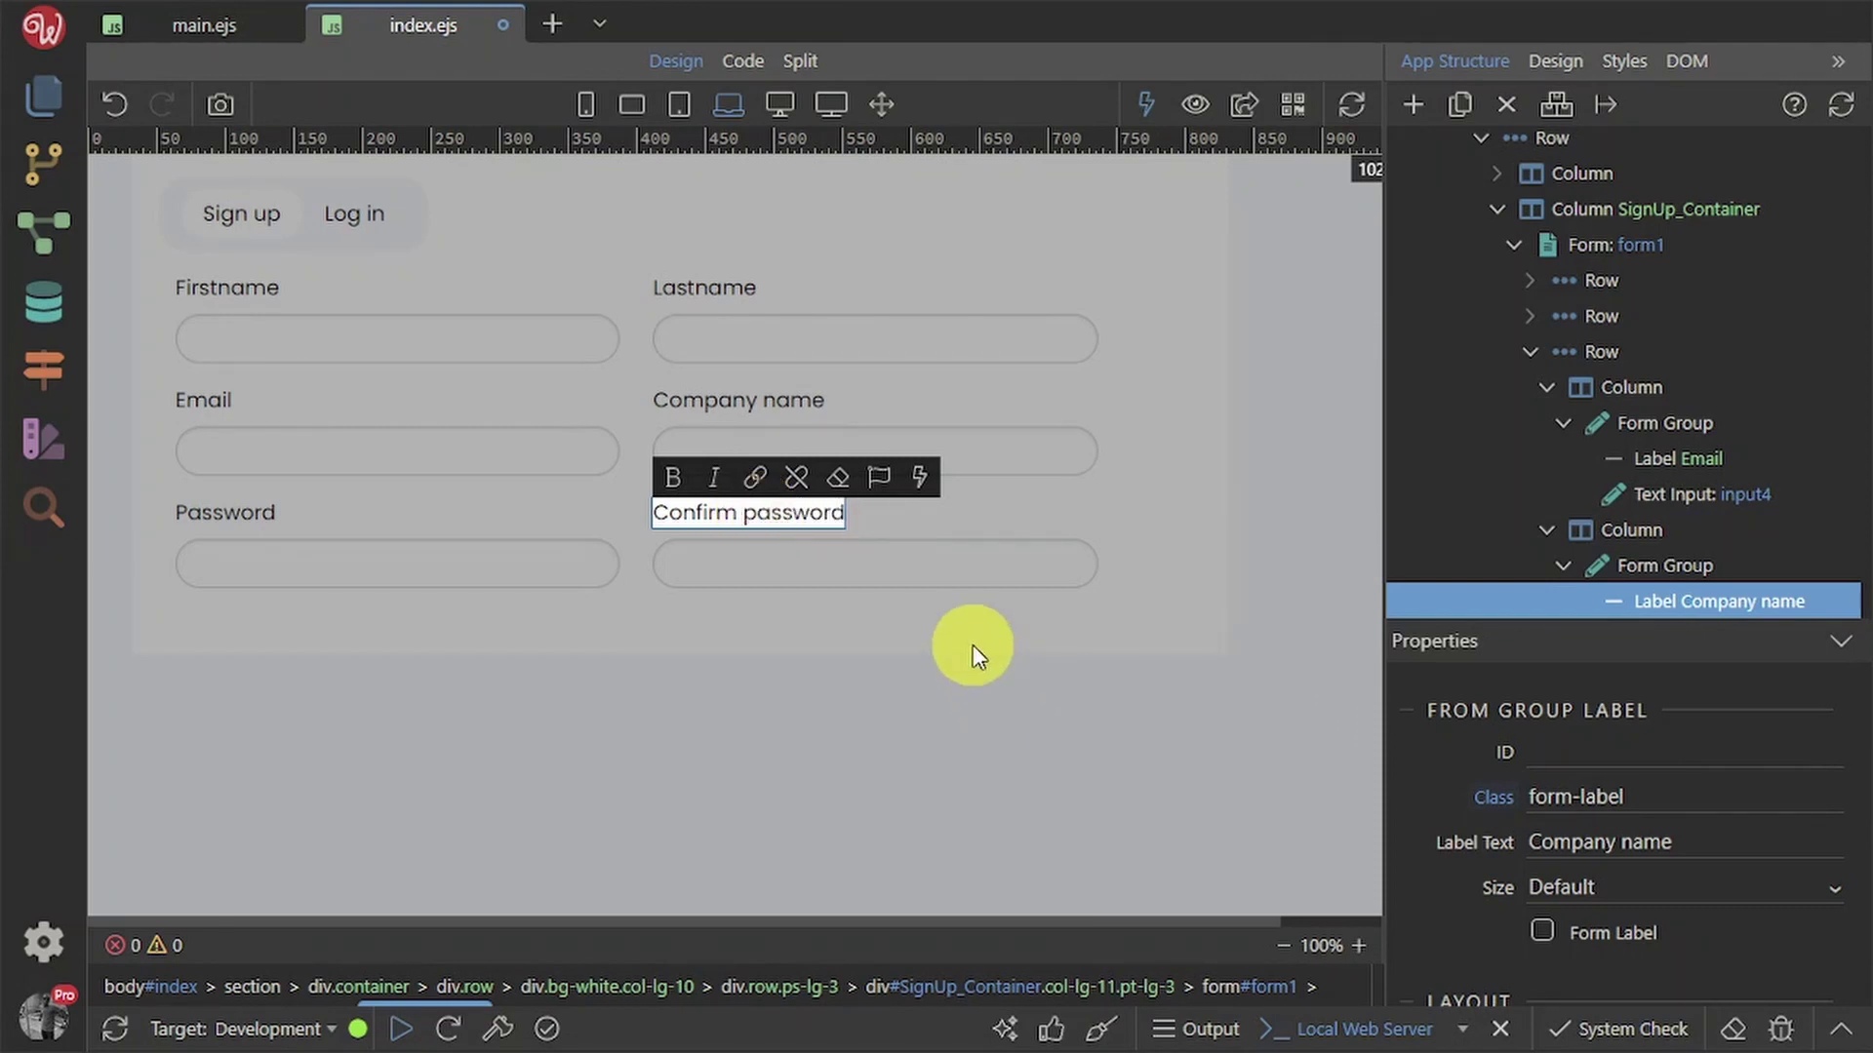
{"action": "left_click", "coordinate": [1011, 582]}
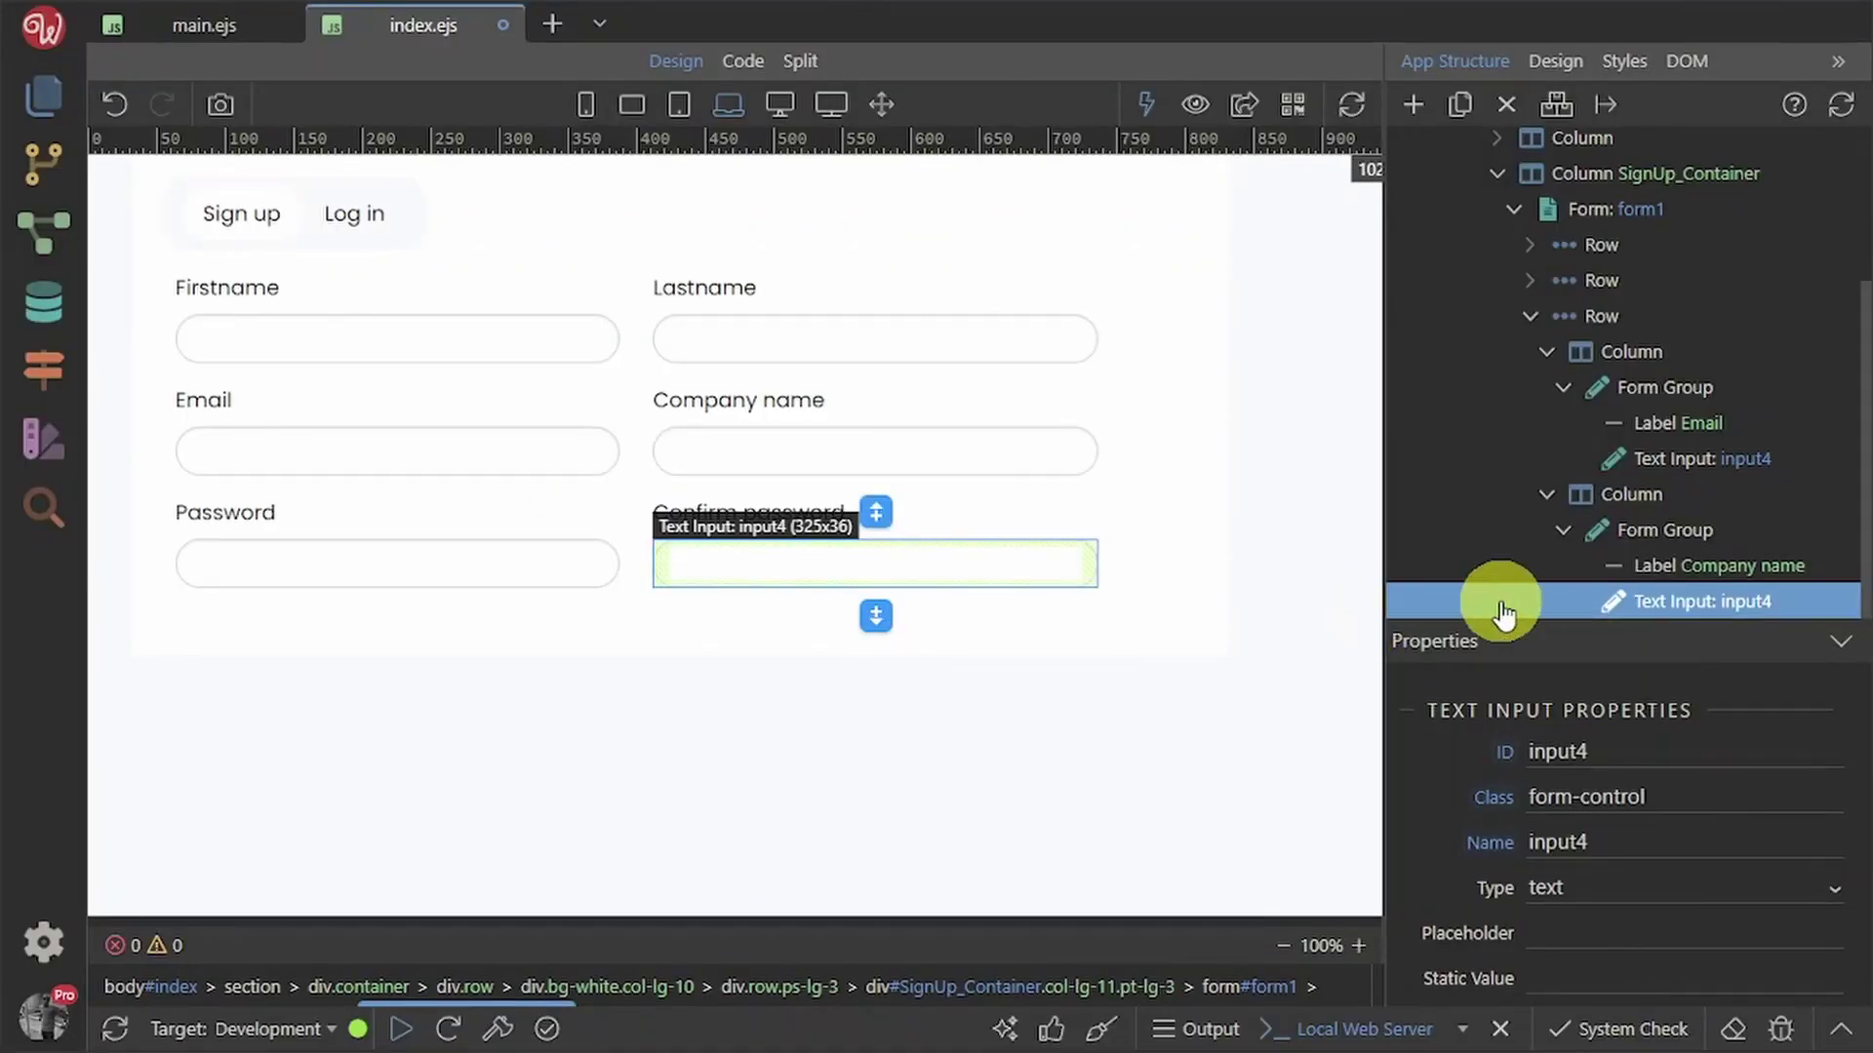
- Insert a Button after the last row of the form in SignUp_Container
{"action": "left_click", "coordinate": [1532, 318]}
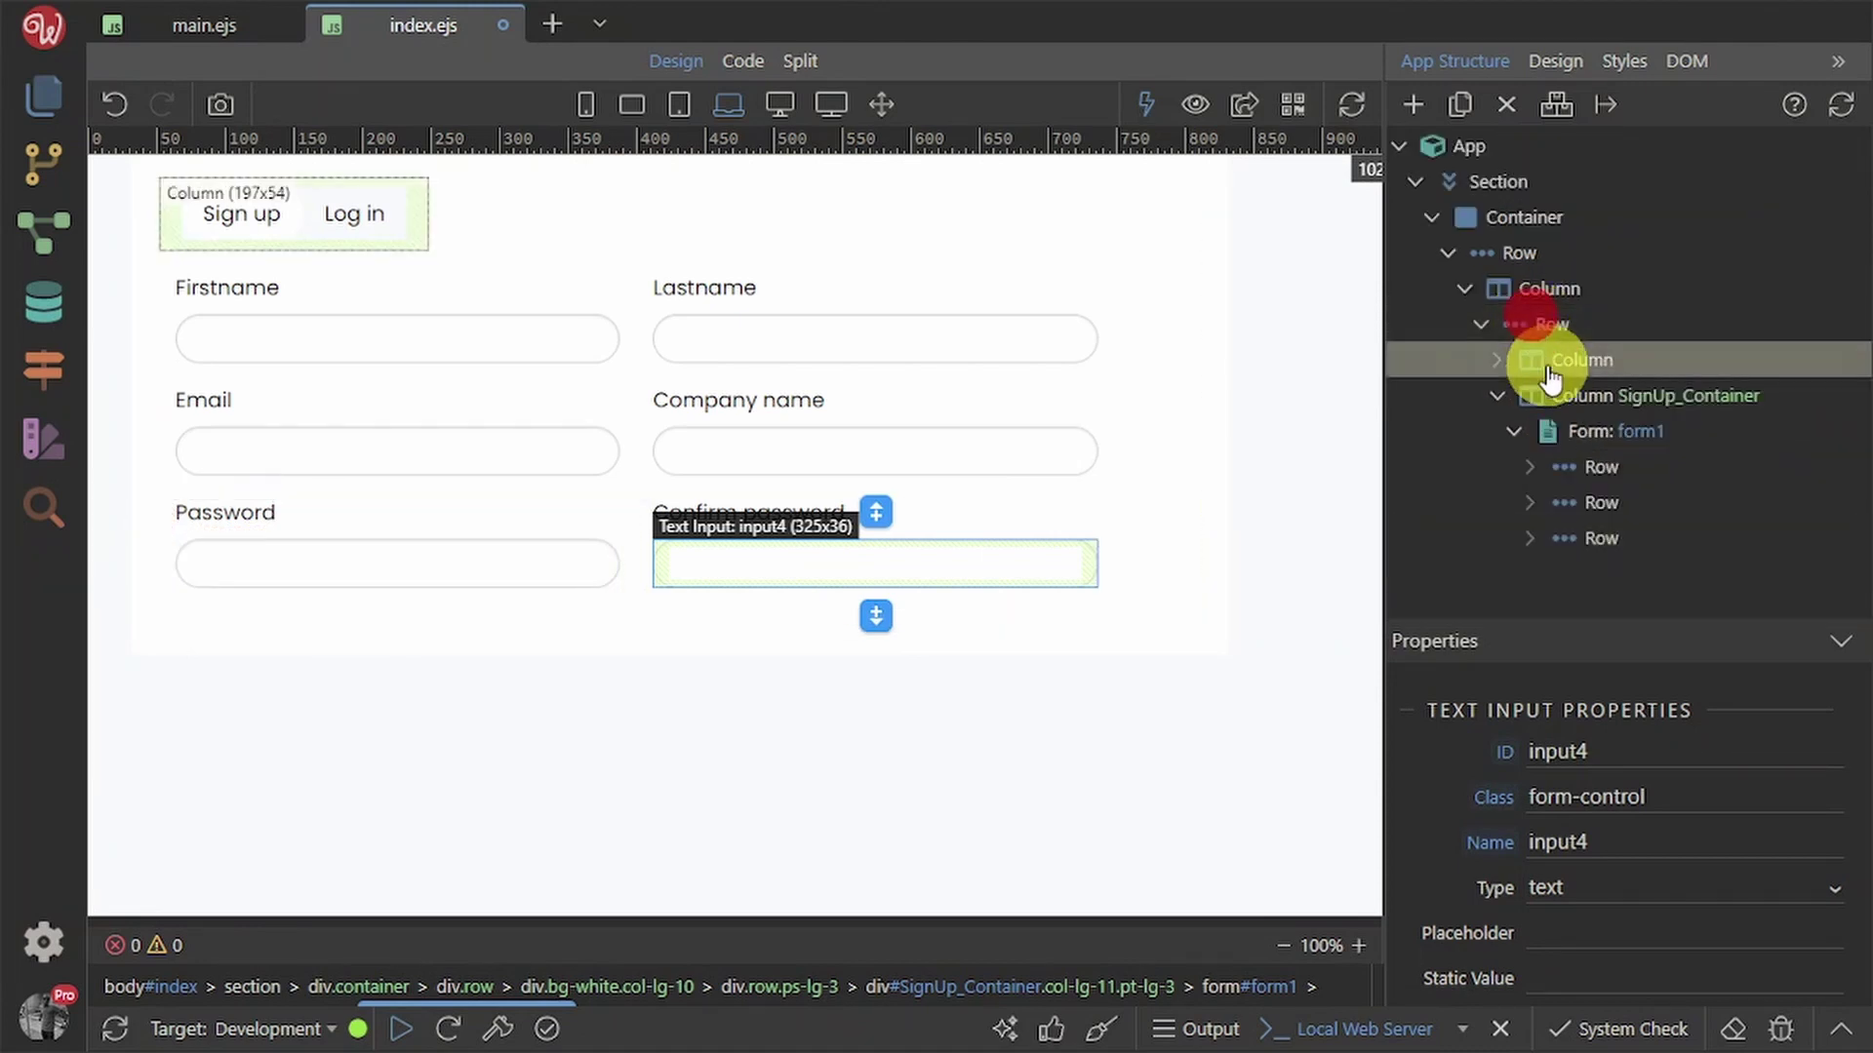
{"action": "left_click", "coordinate": [1500, 400]}
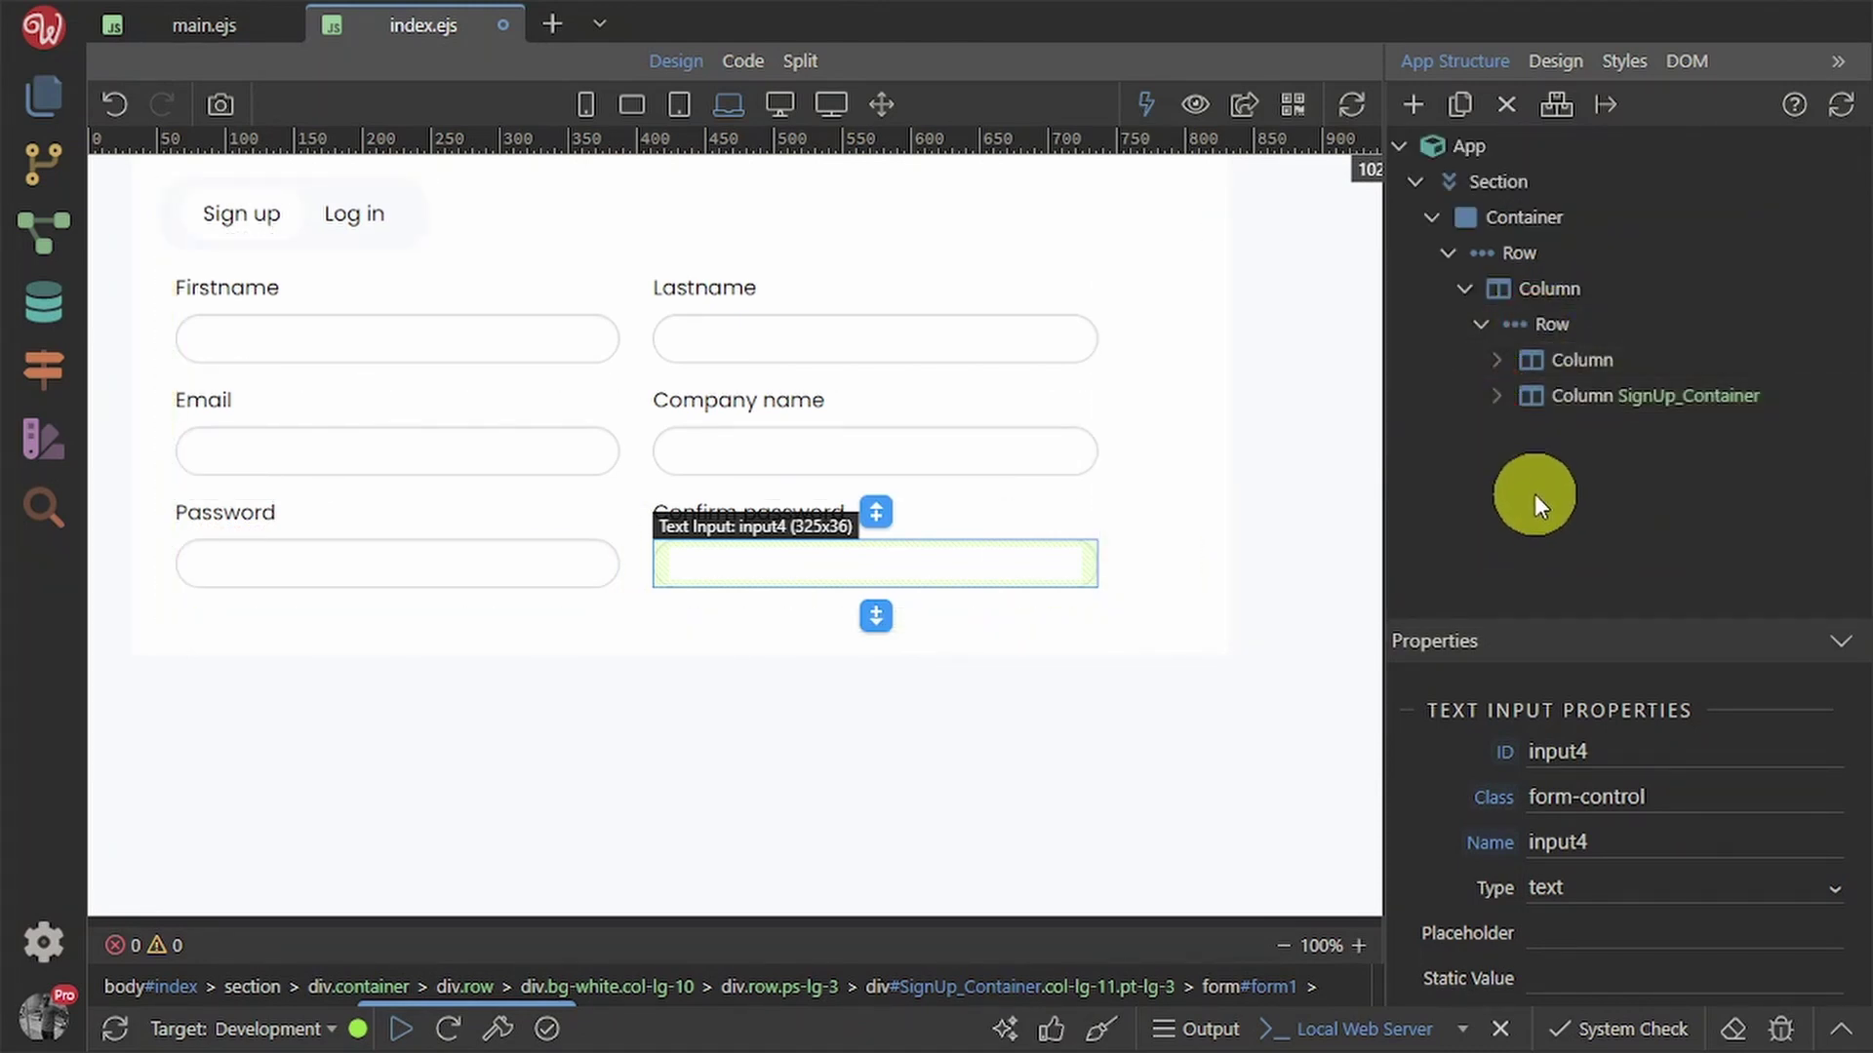
{"action": "left_click", "coordinate": [1507, 405]}
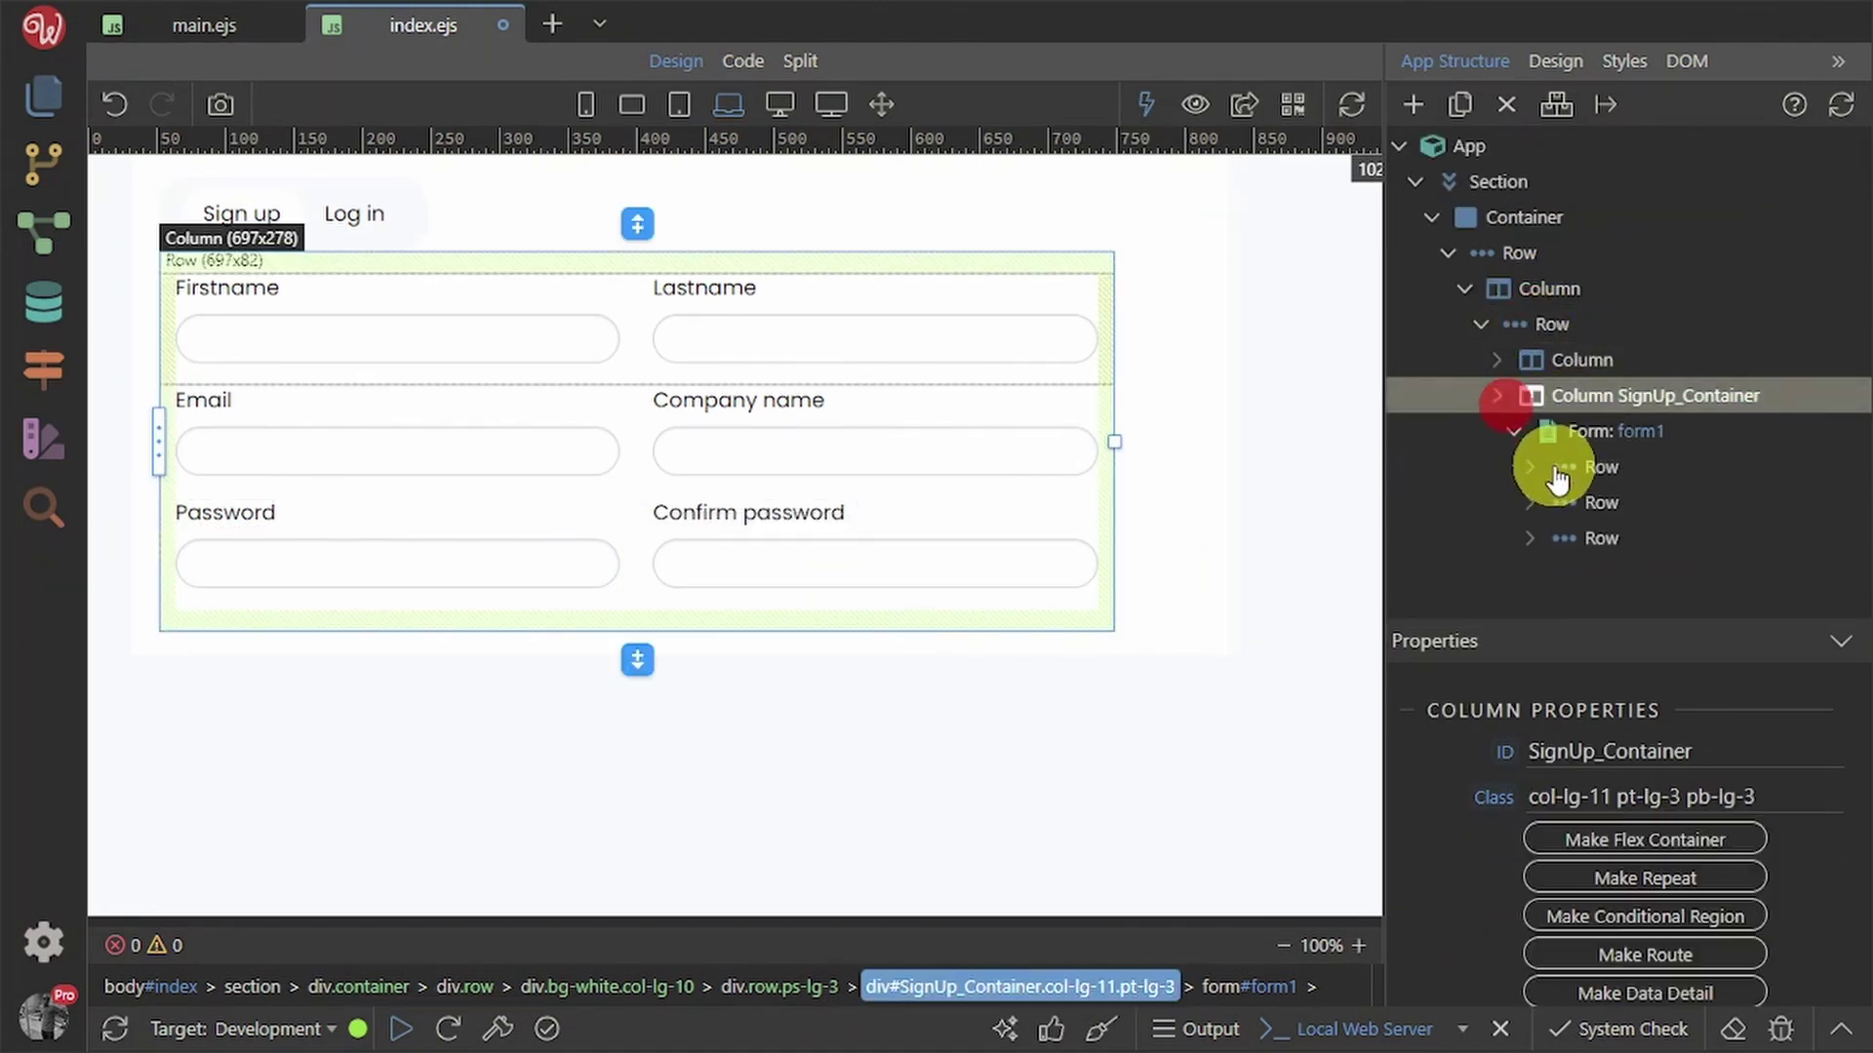
{"action": "left_click", "coordinate": [1559, 551]}
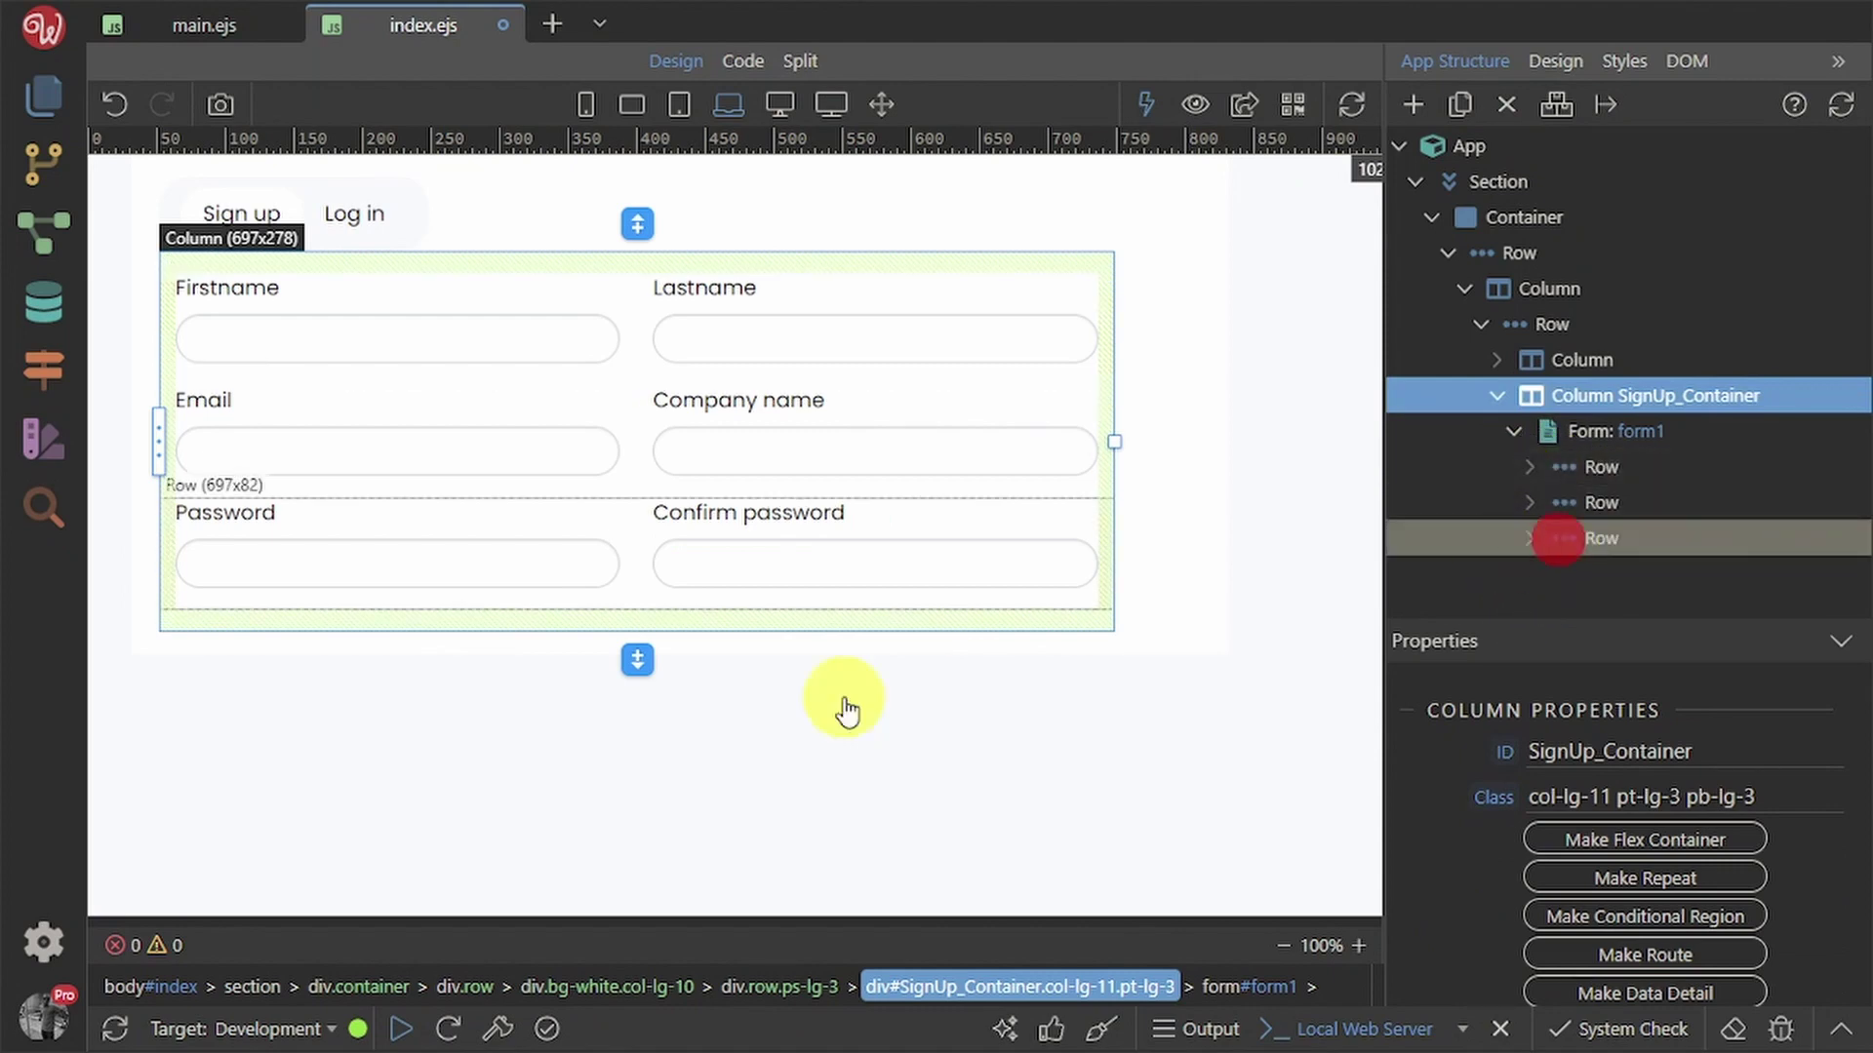
{"action": "left_click", "coordinate": [630, 638]}
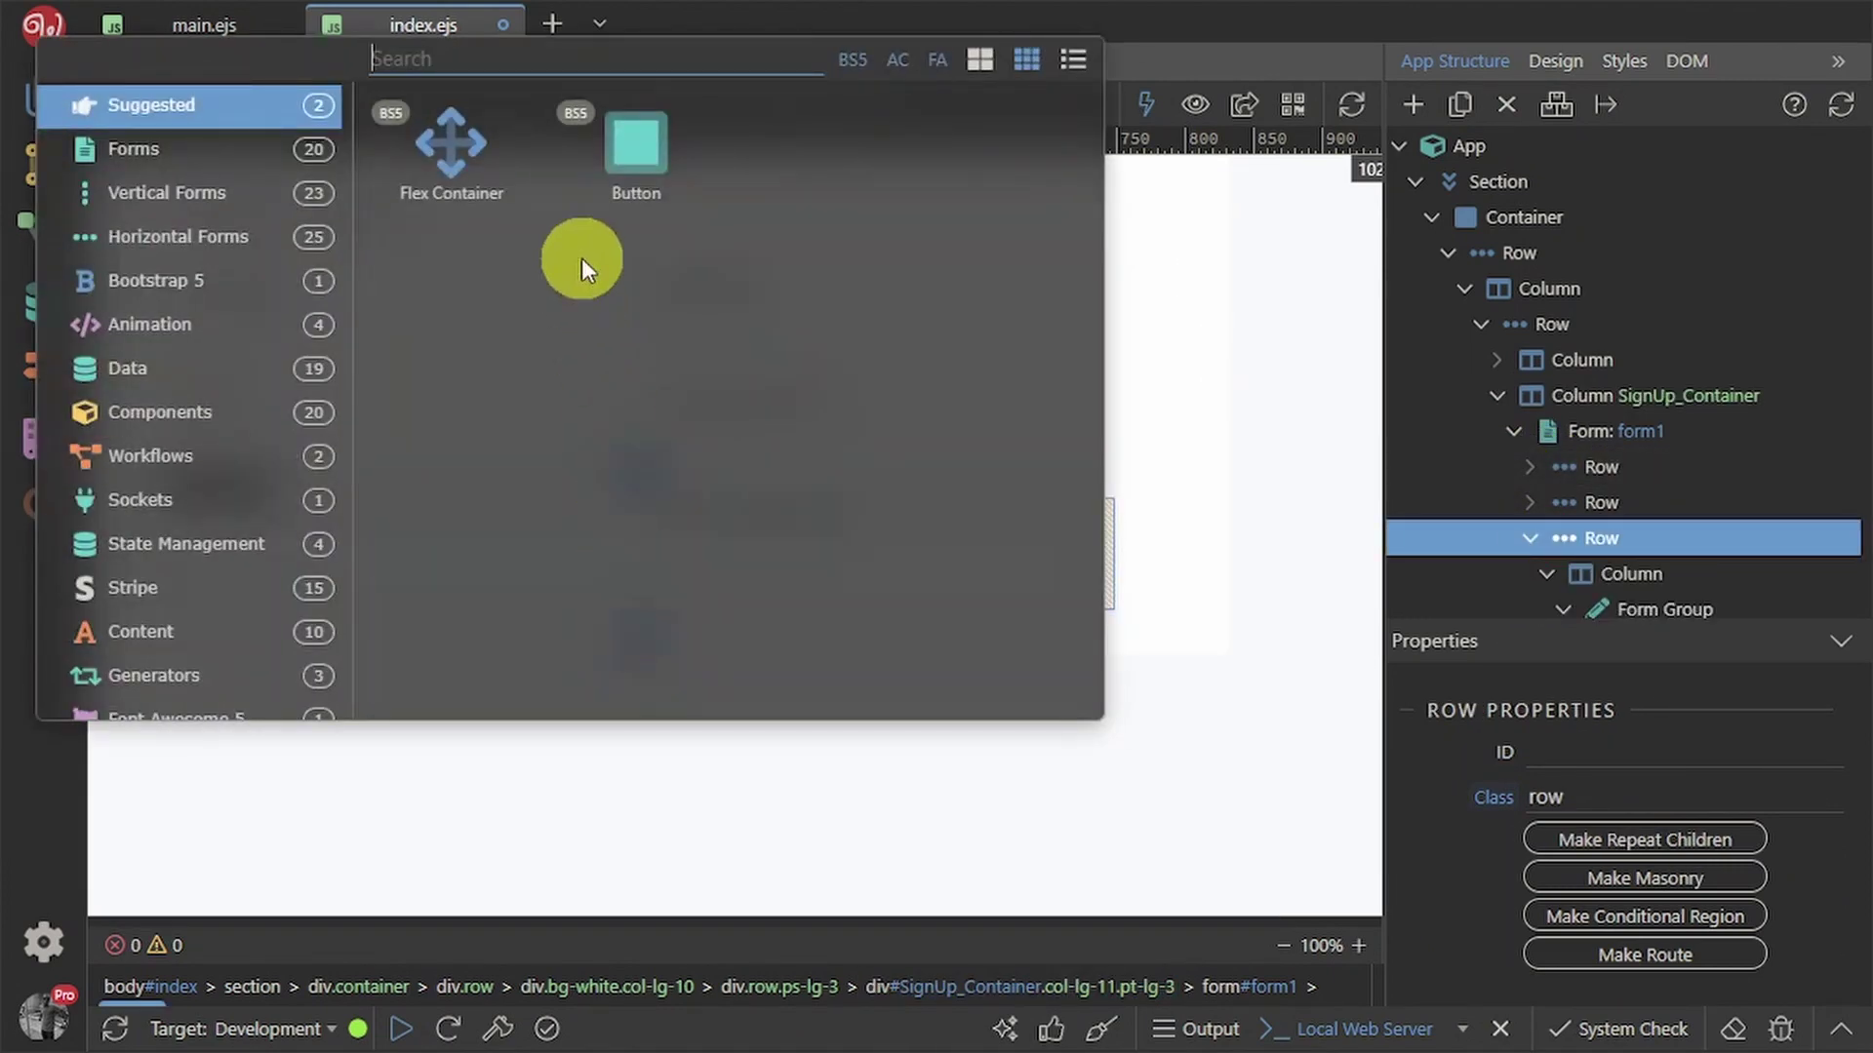
{"action": "left_click", "coordinate": [634, 154]}
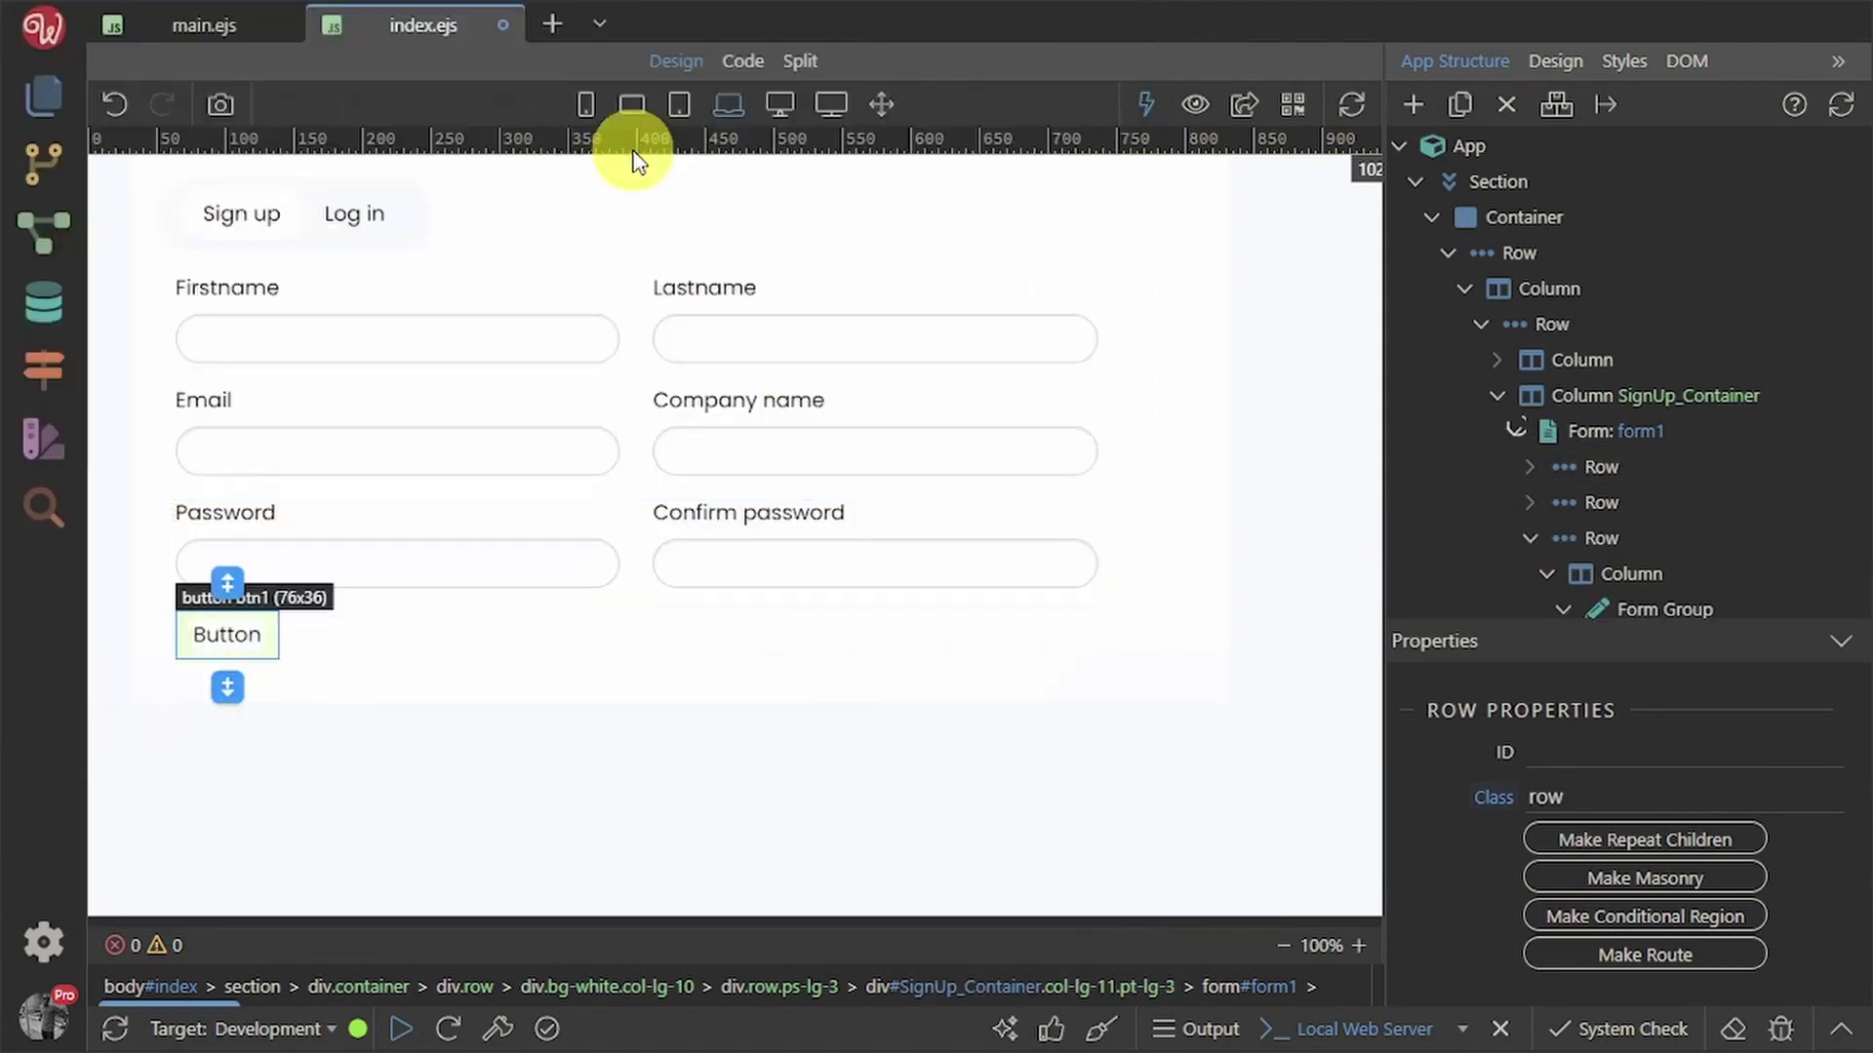
- Change the text of the new button below the signup form's last row to Sign up
{"action": "left_click", "coordinate": [518, 667]}
{"action": "left_click", "coordinate": [249, 641]}
{"action": "double_click", "coordinate": [250, 642]}
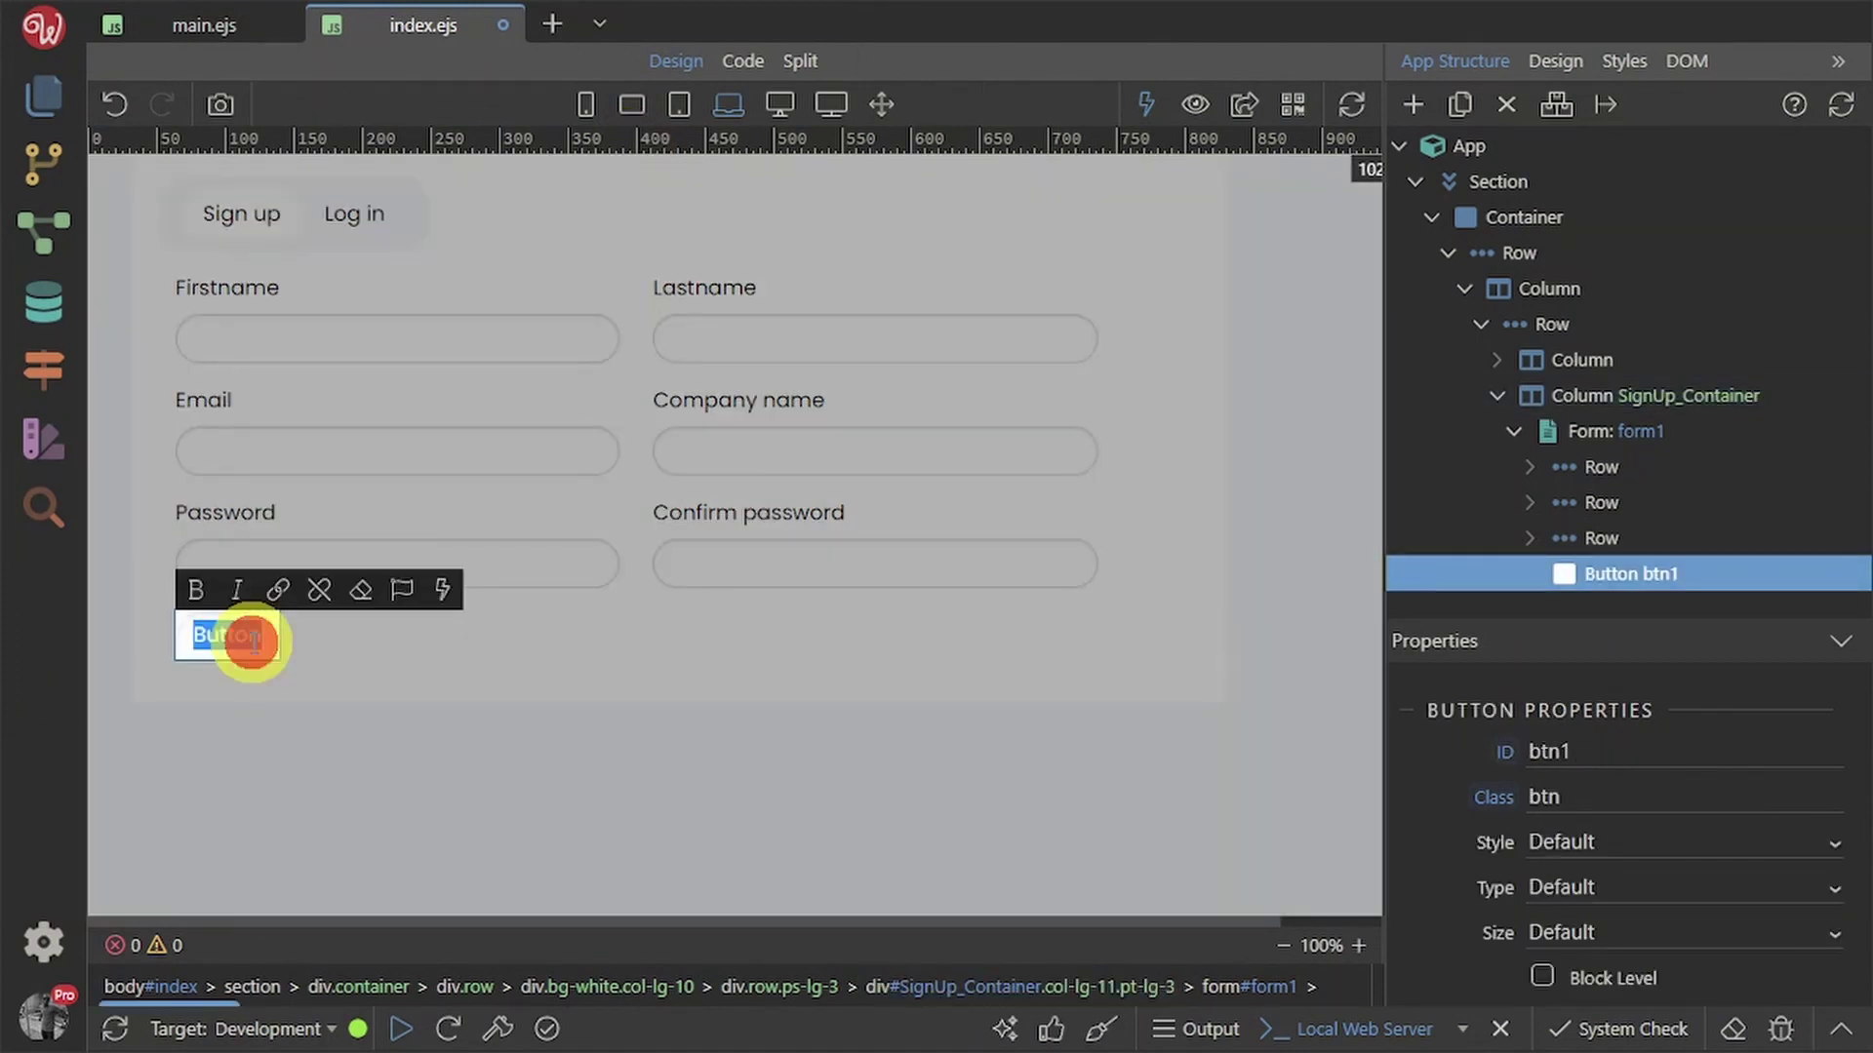
{"action": "type", "text": "Sign up"}
{"action": "left_click", "coordinate": [417, 662]}
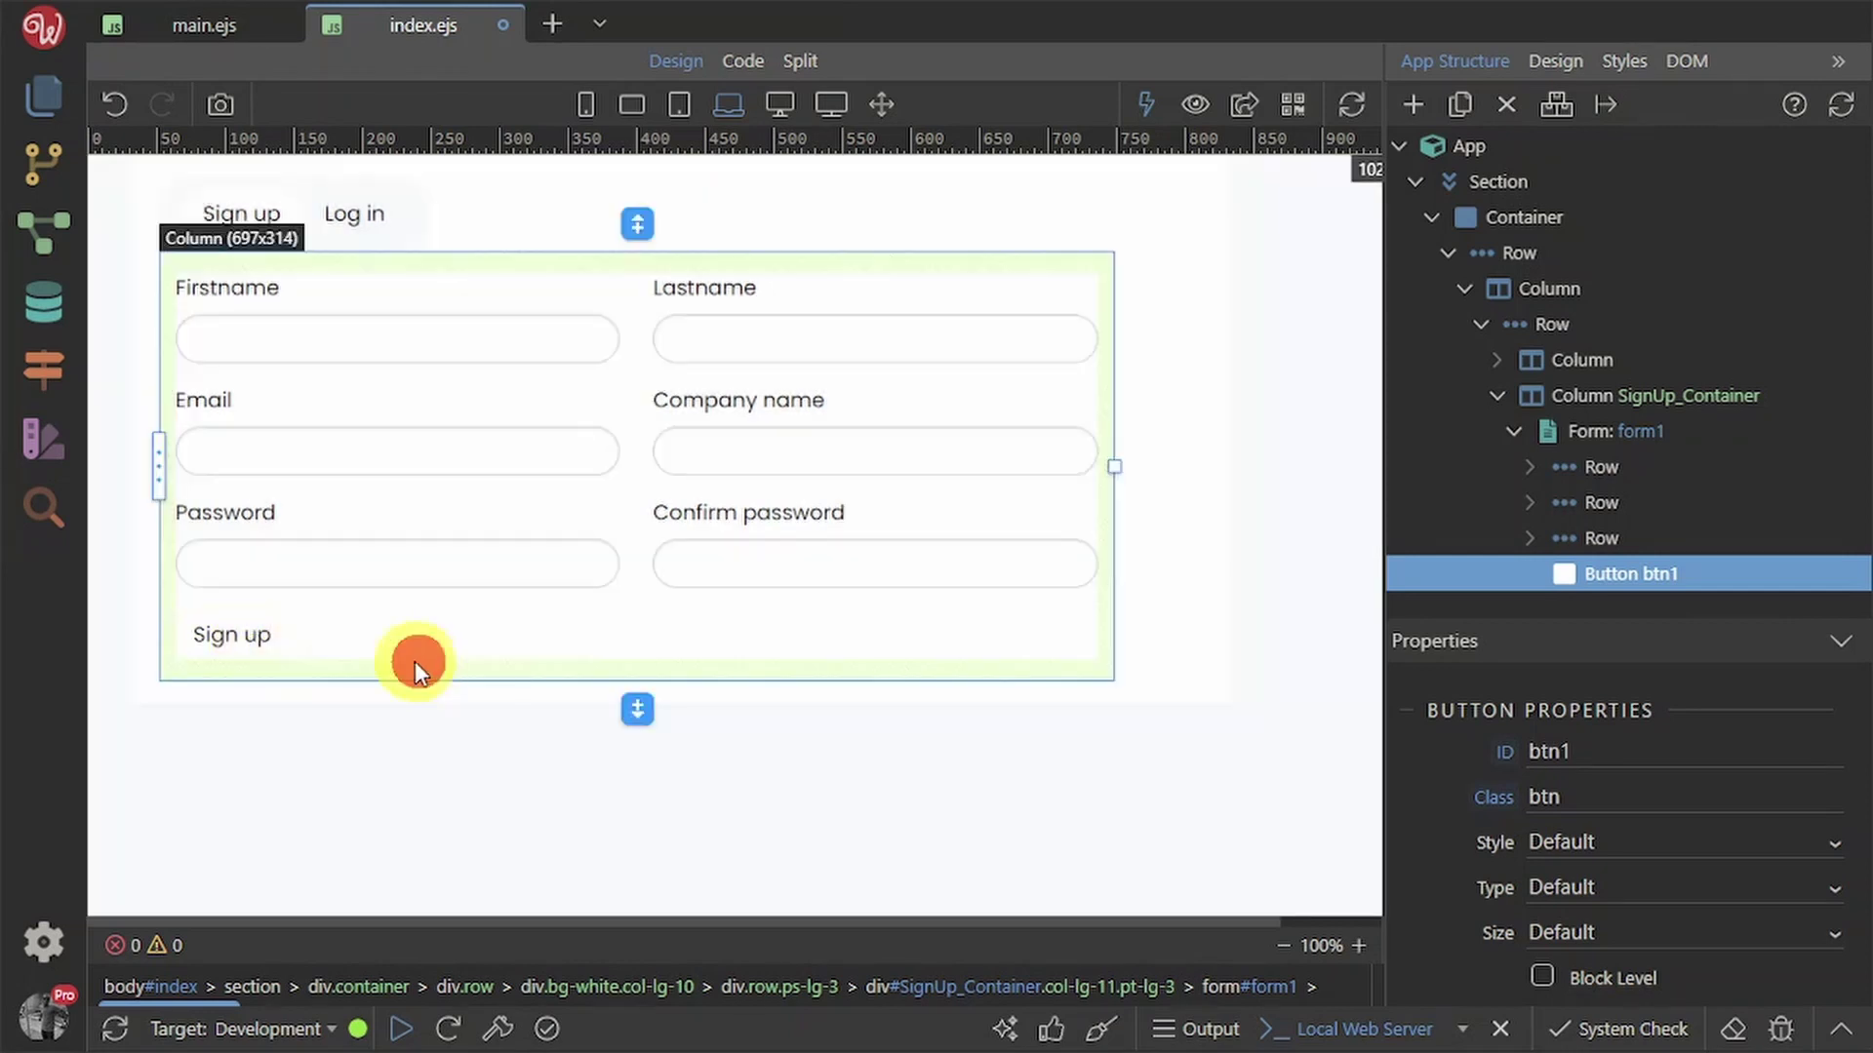
- Set the Sign up button's style to Primary
{"action": "left_click", "coordinate": [232, 640]}
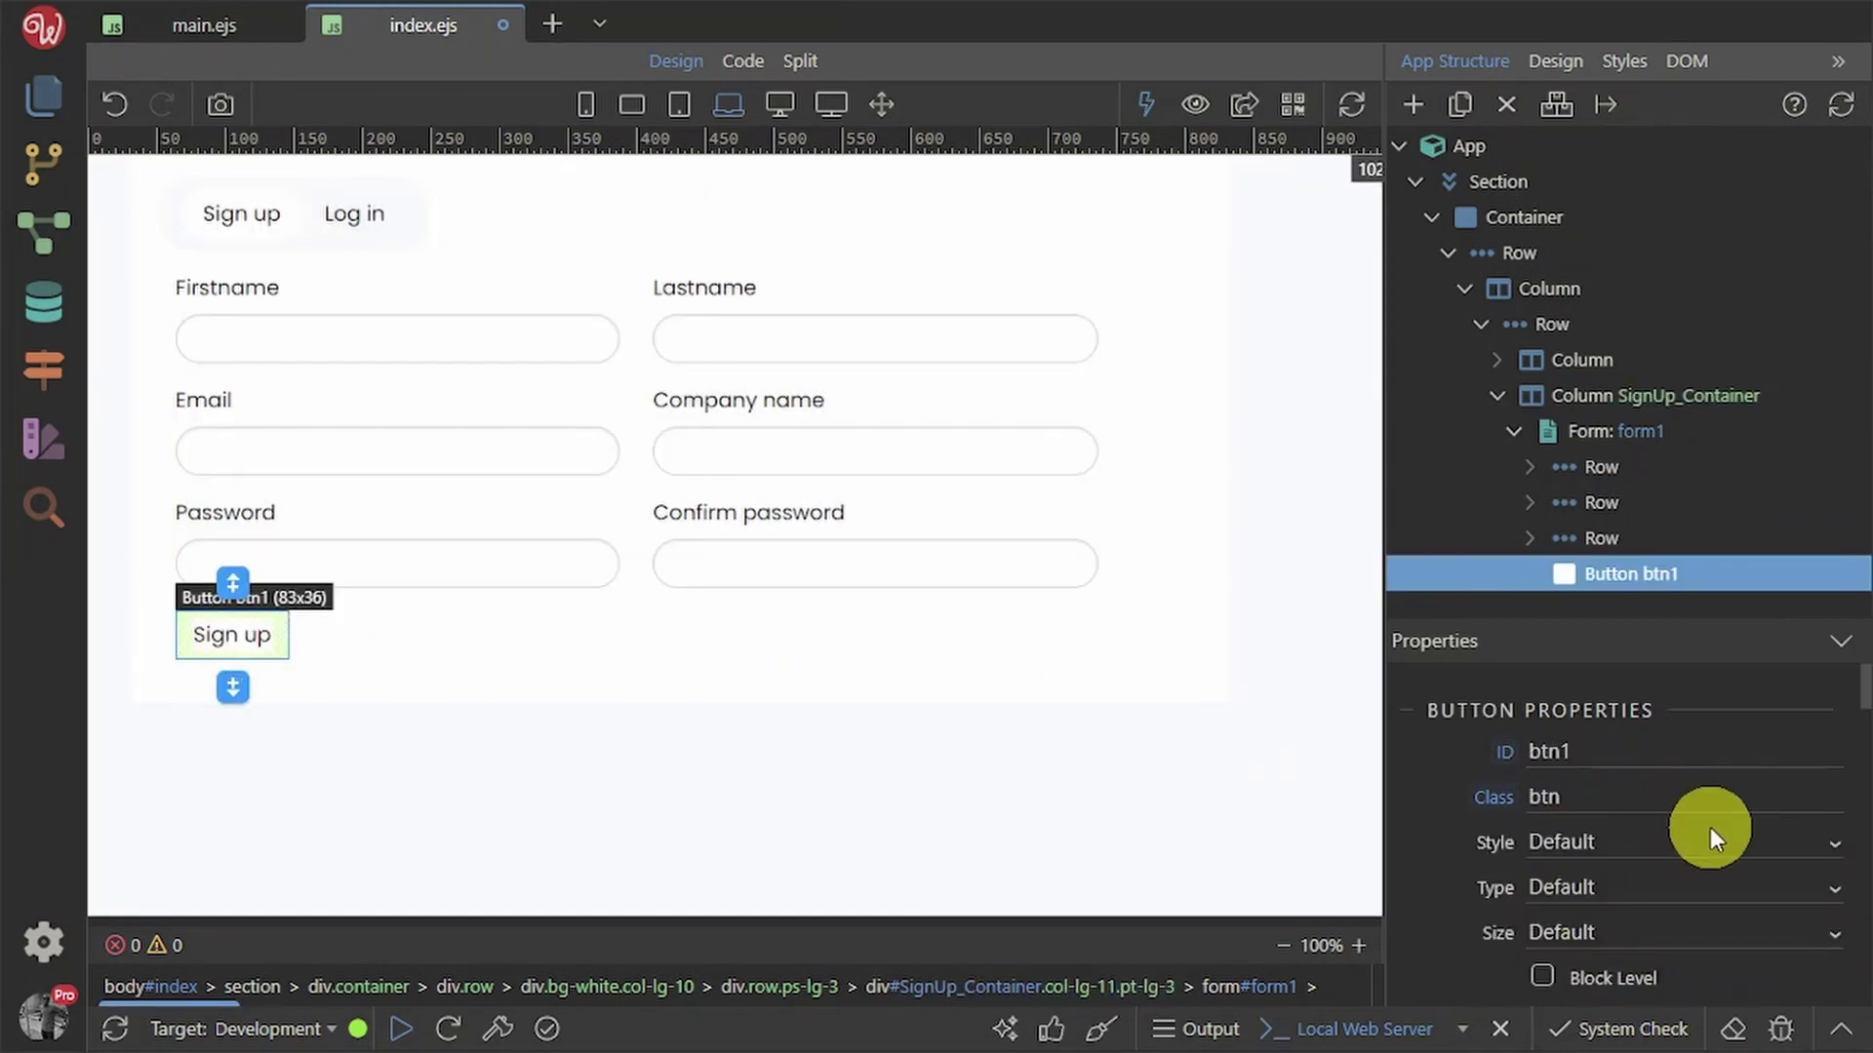
{"action": "left_click", "coordinate": [1643, 841]}
{"action": "left_click", "coordinate": [1592, 404]}
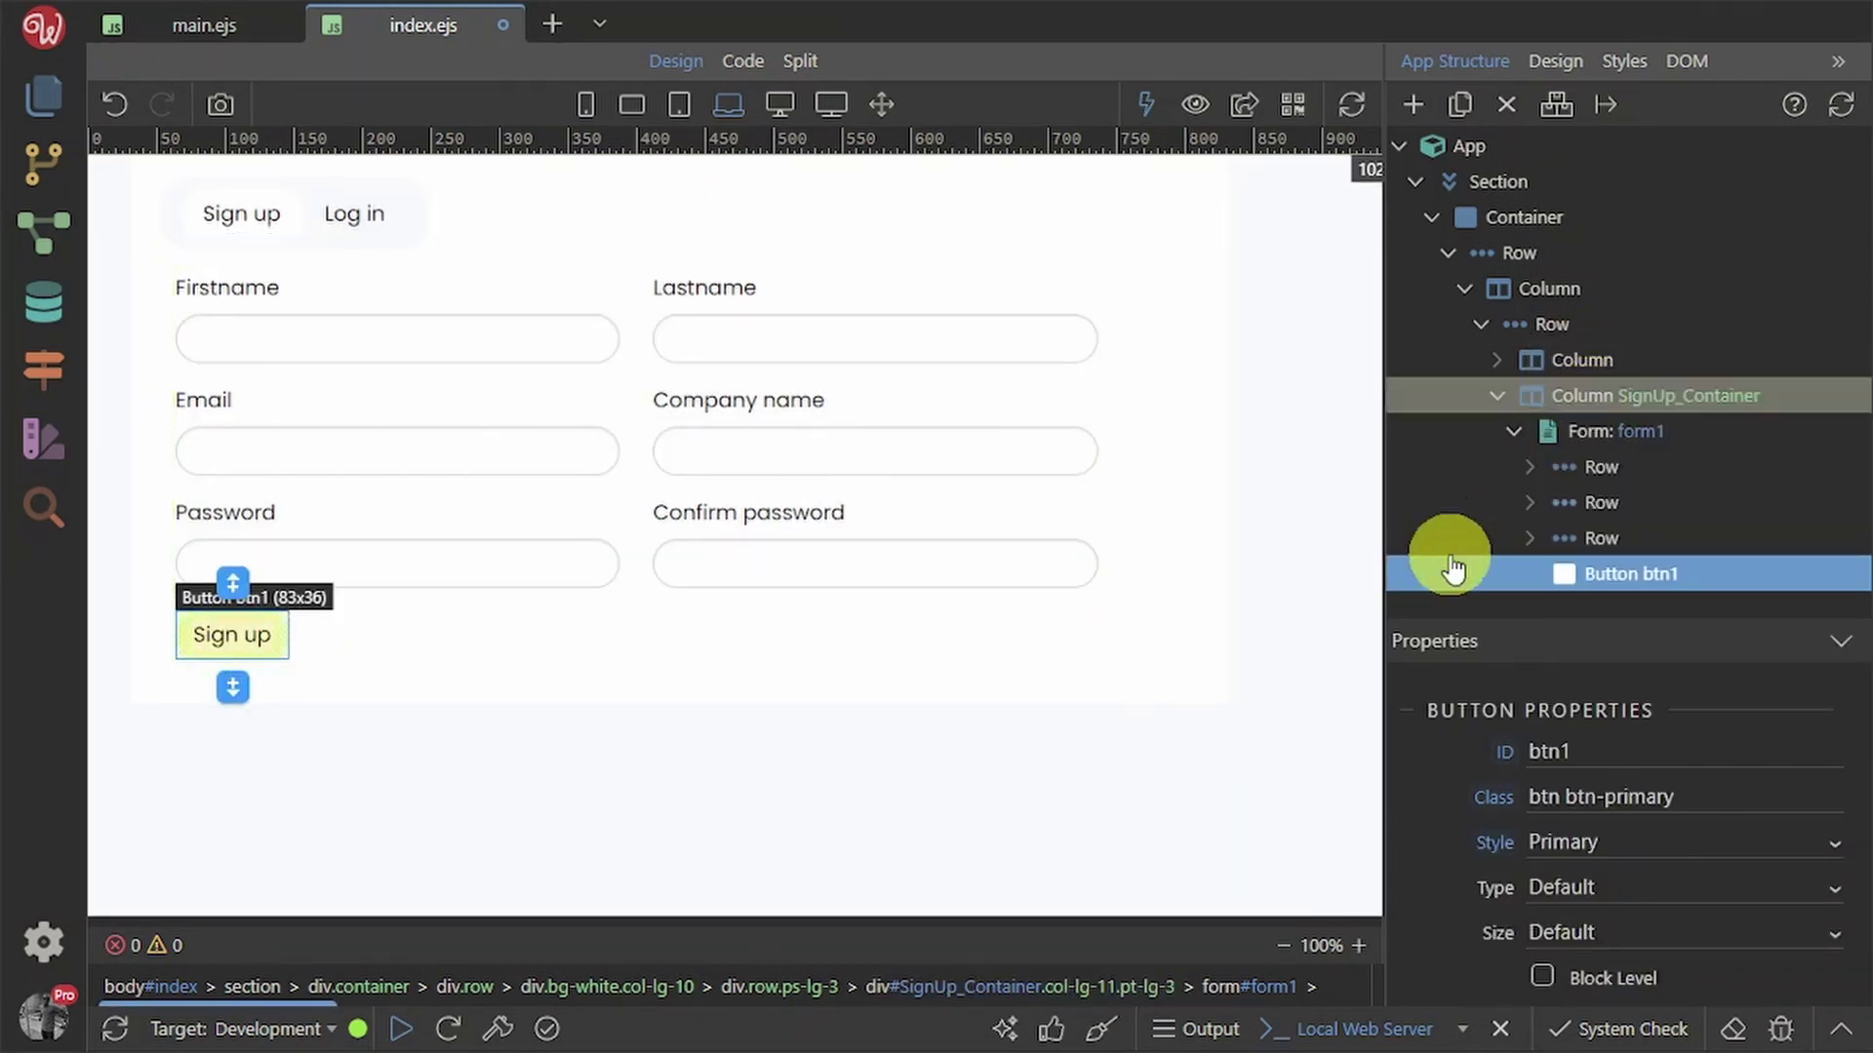
{"action": "left_click", "coordinate": [1149, 615]}
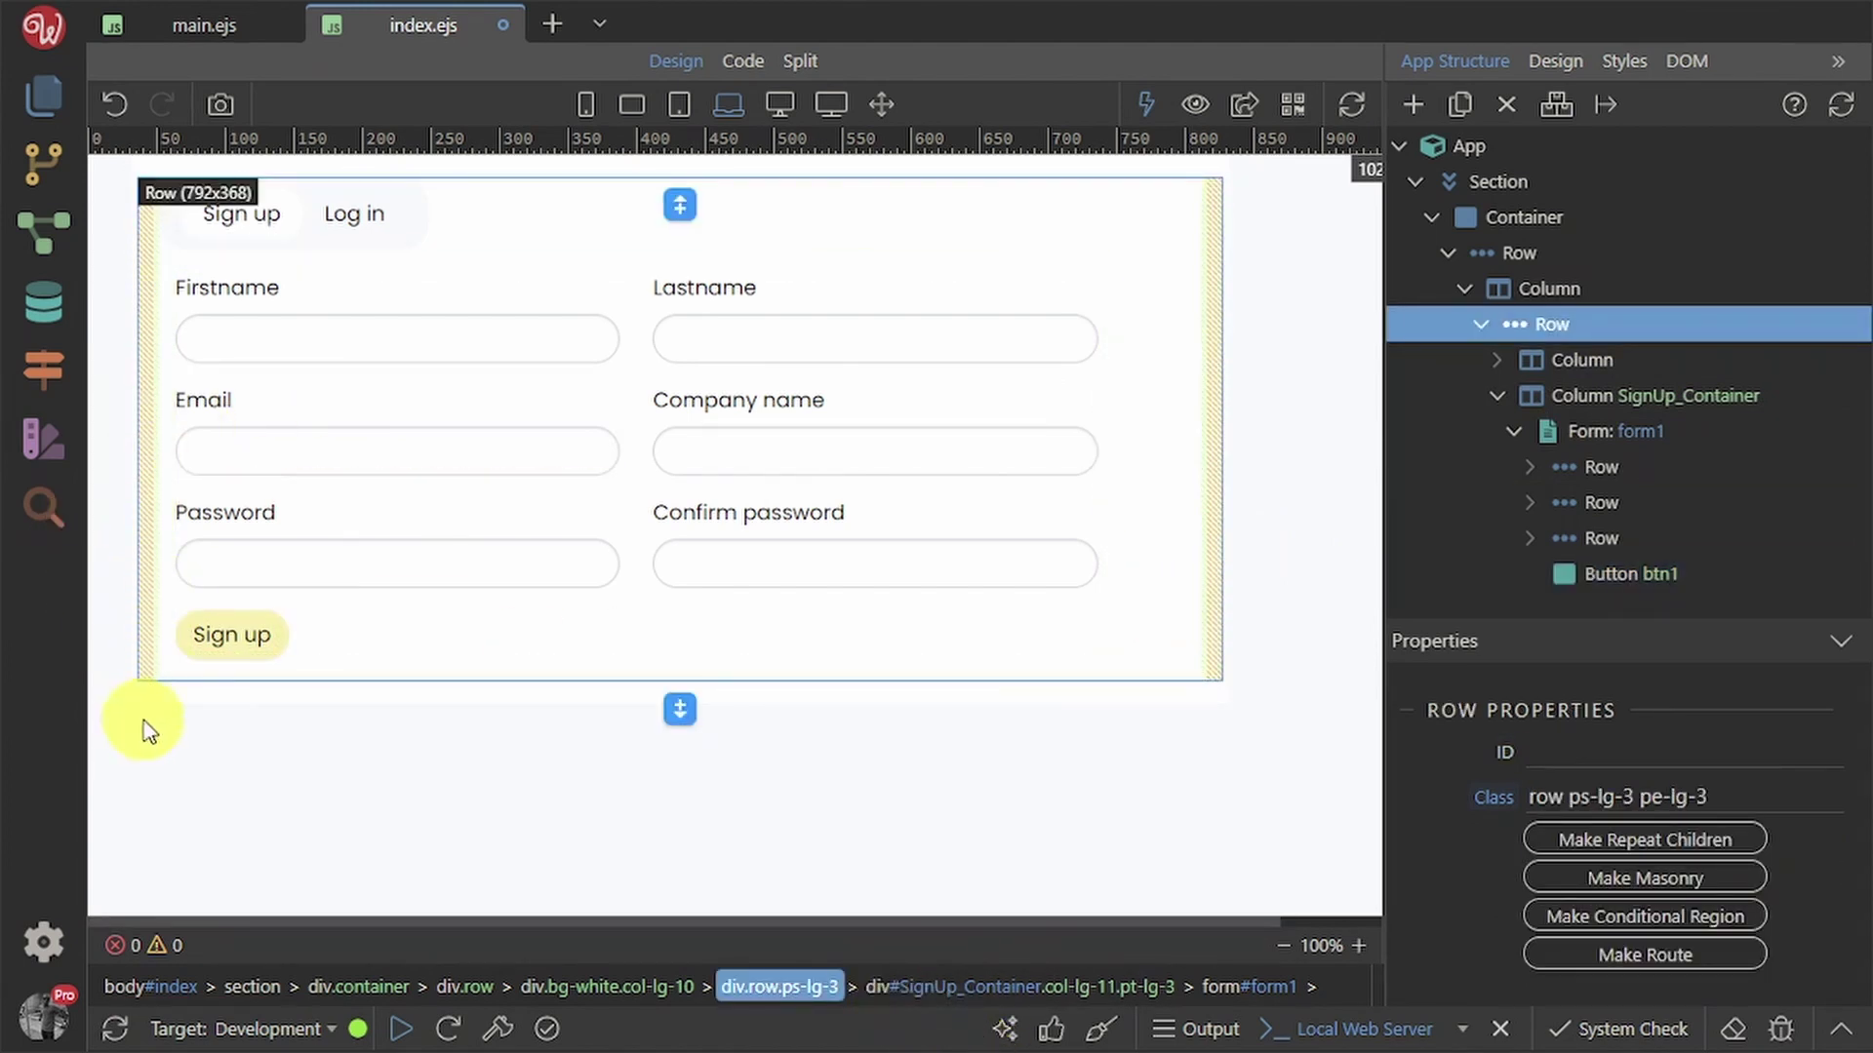
- Collapse the SignUp_Container column in the page structure and duplicate it with its form
{"action": "left_click", "coordinate": [1659, 398]}
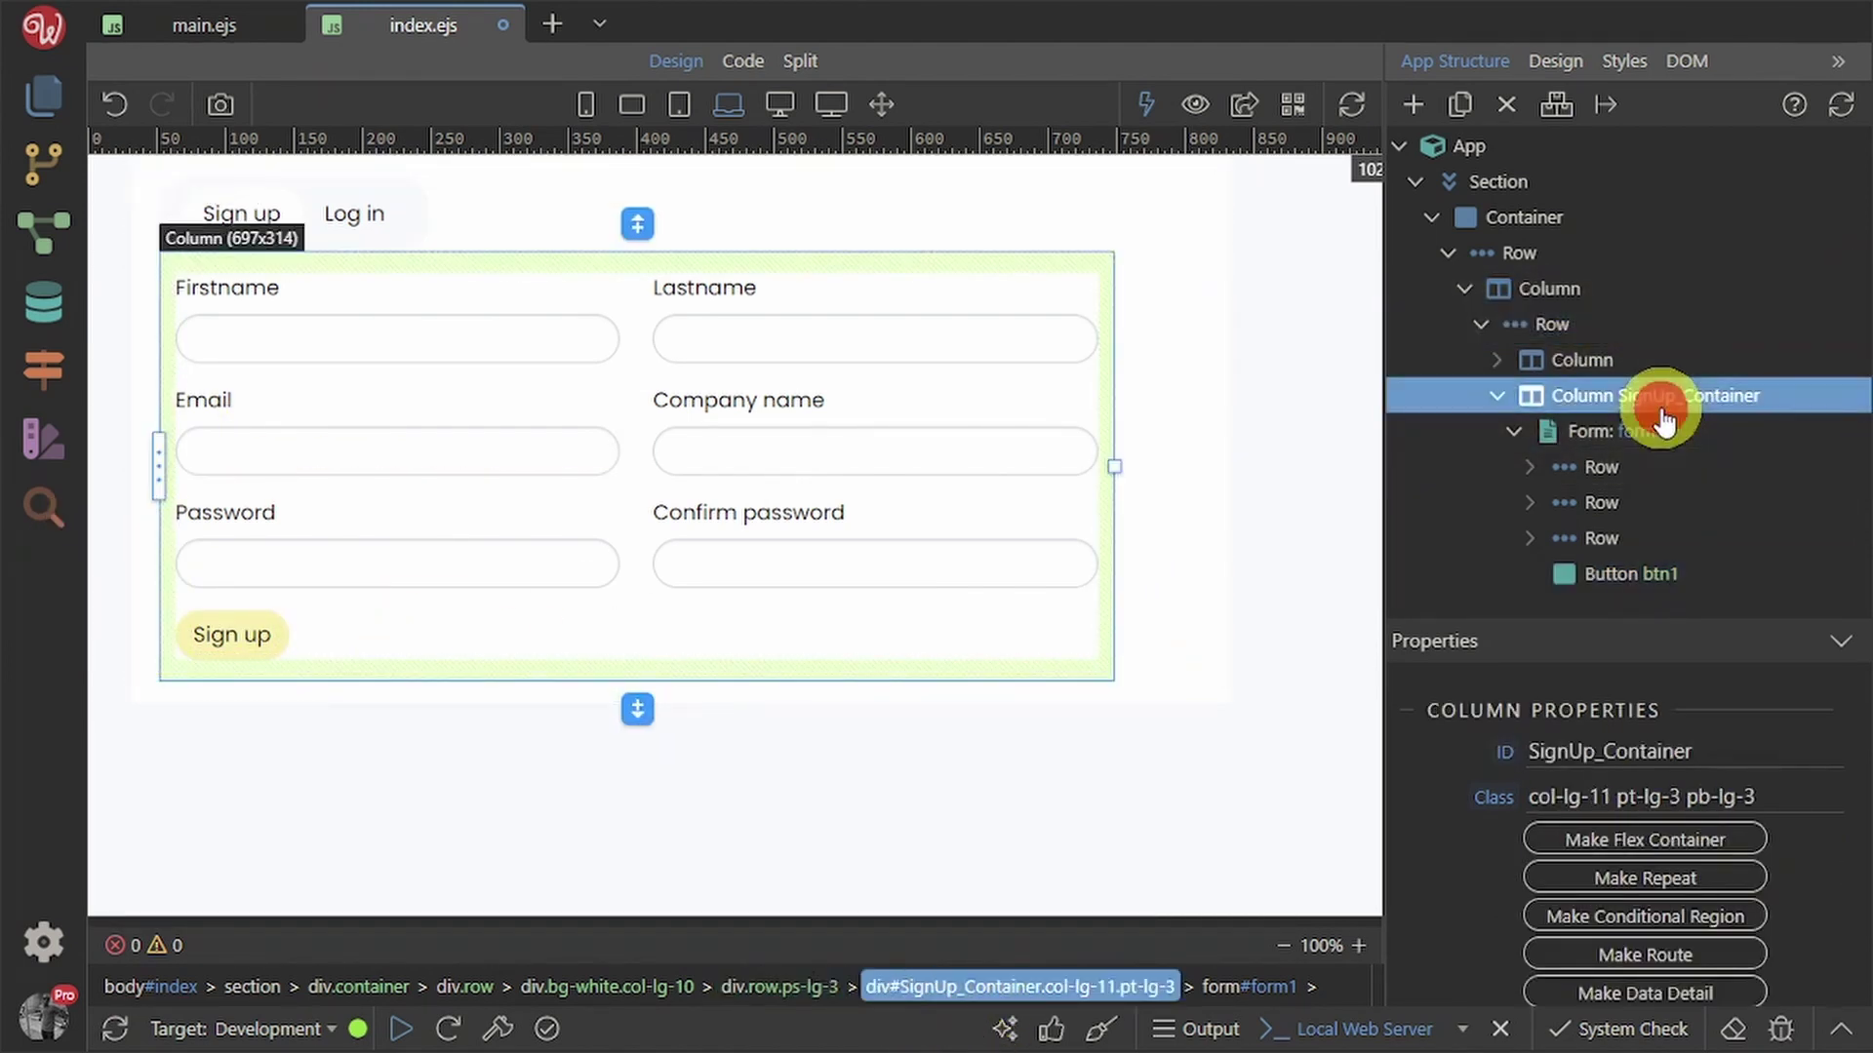
{"action": "left_click", "coordinate": [1510, 391]}
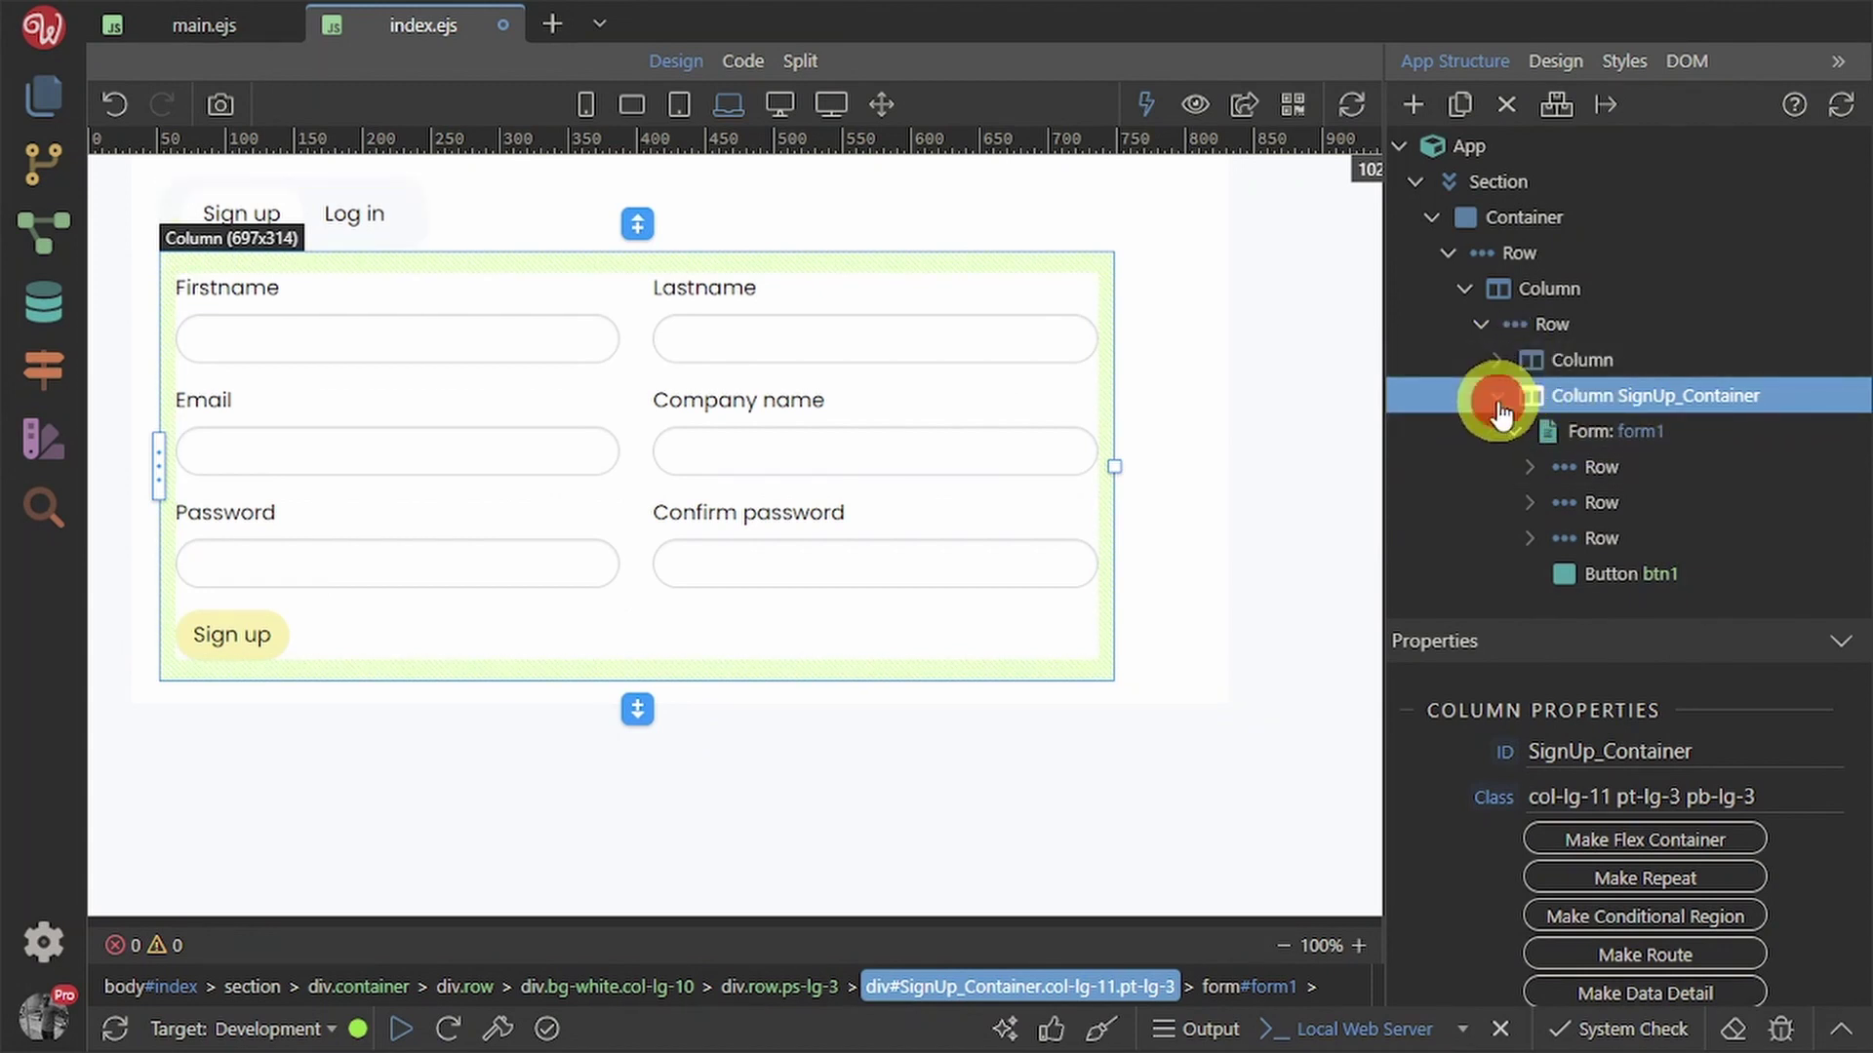
{"action": "left_click", "coordinate": [1508, 395]}
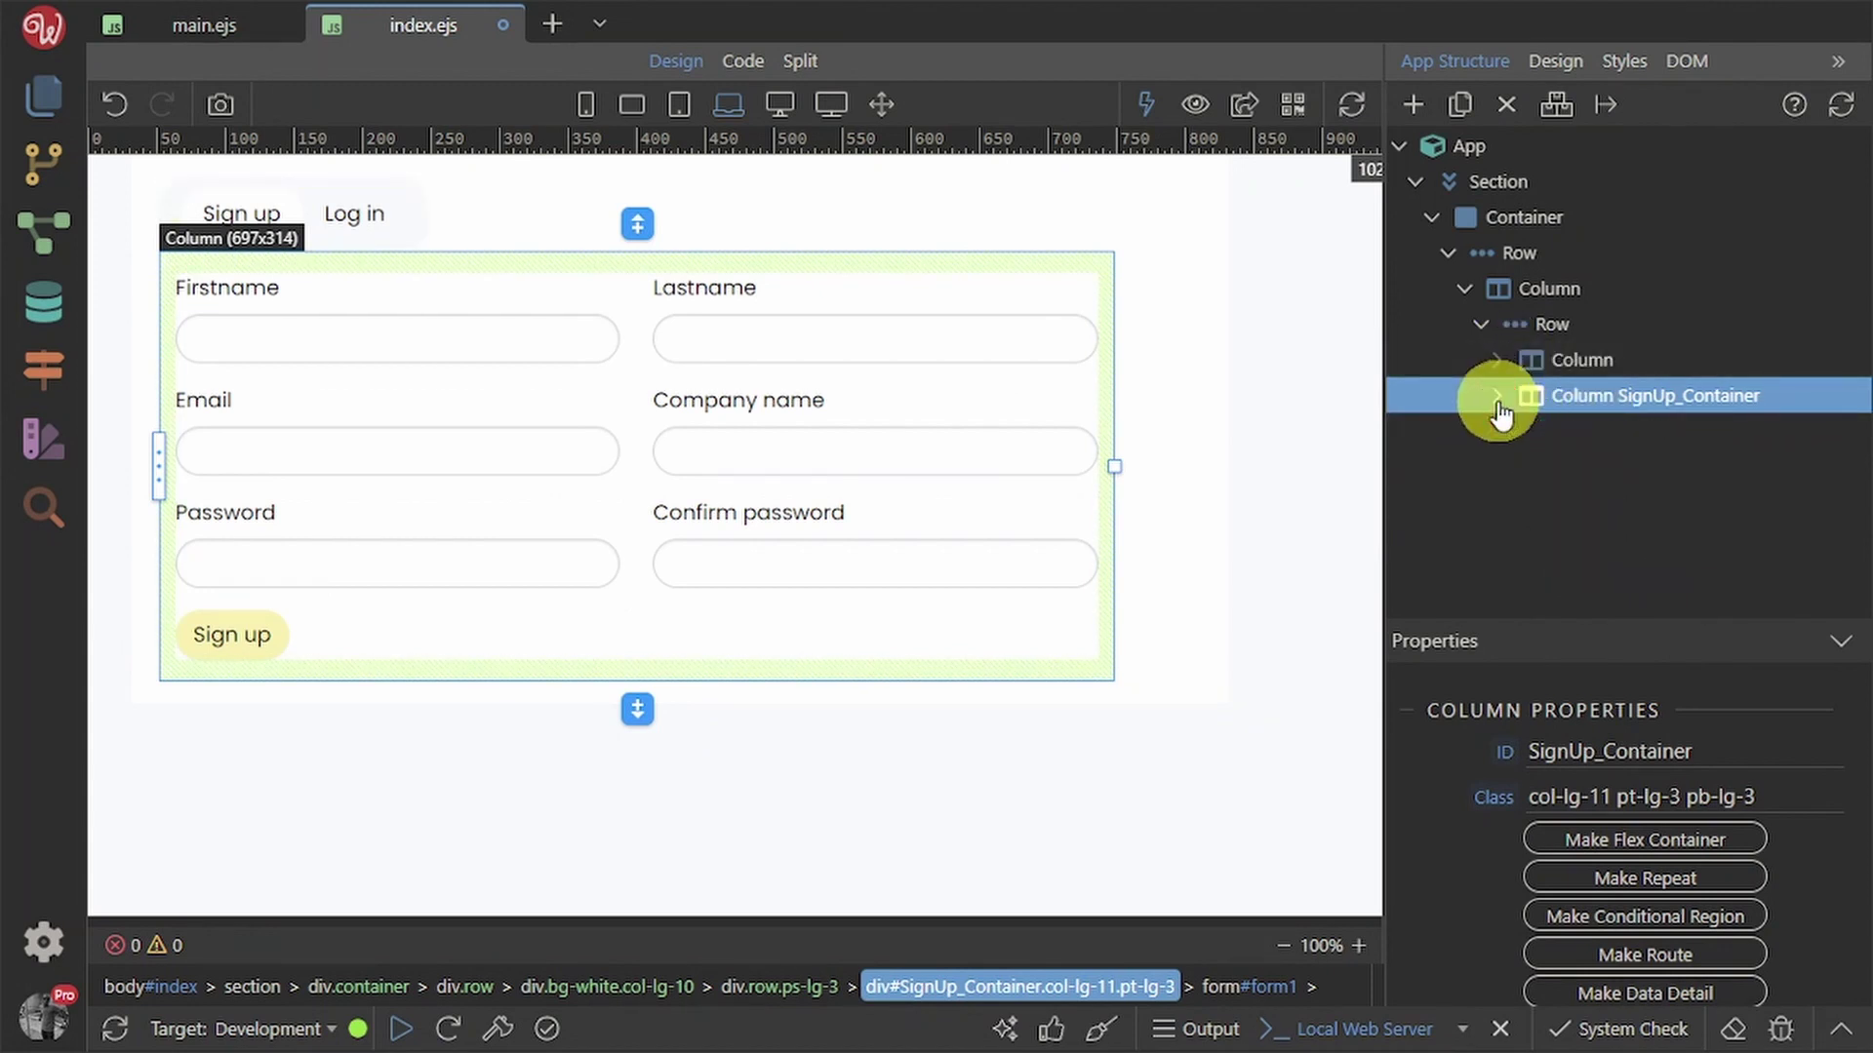
{"action": "left_click", "coordinate": [1460, 103]}
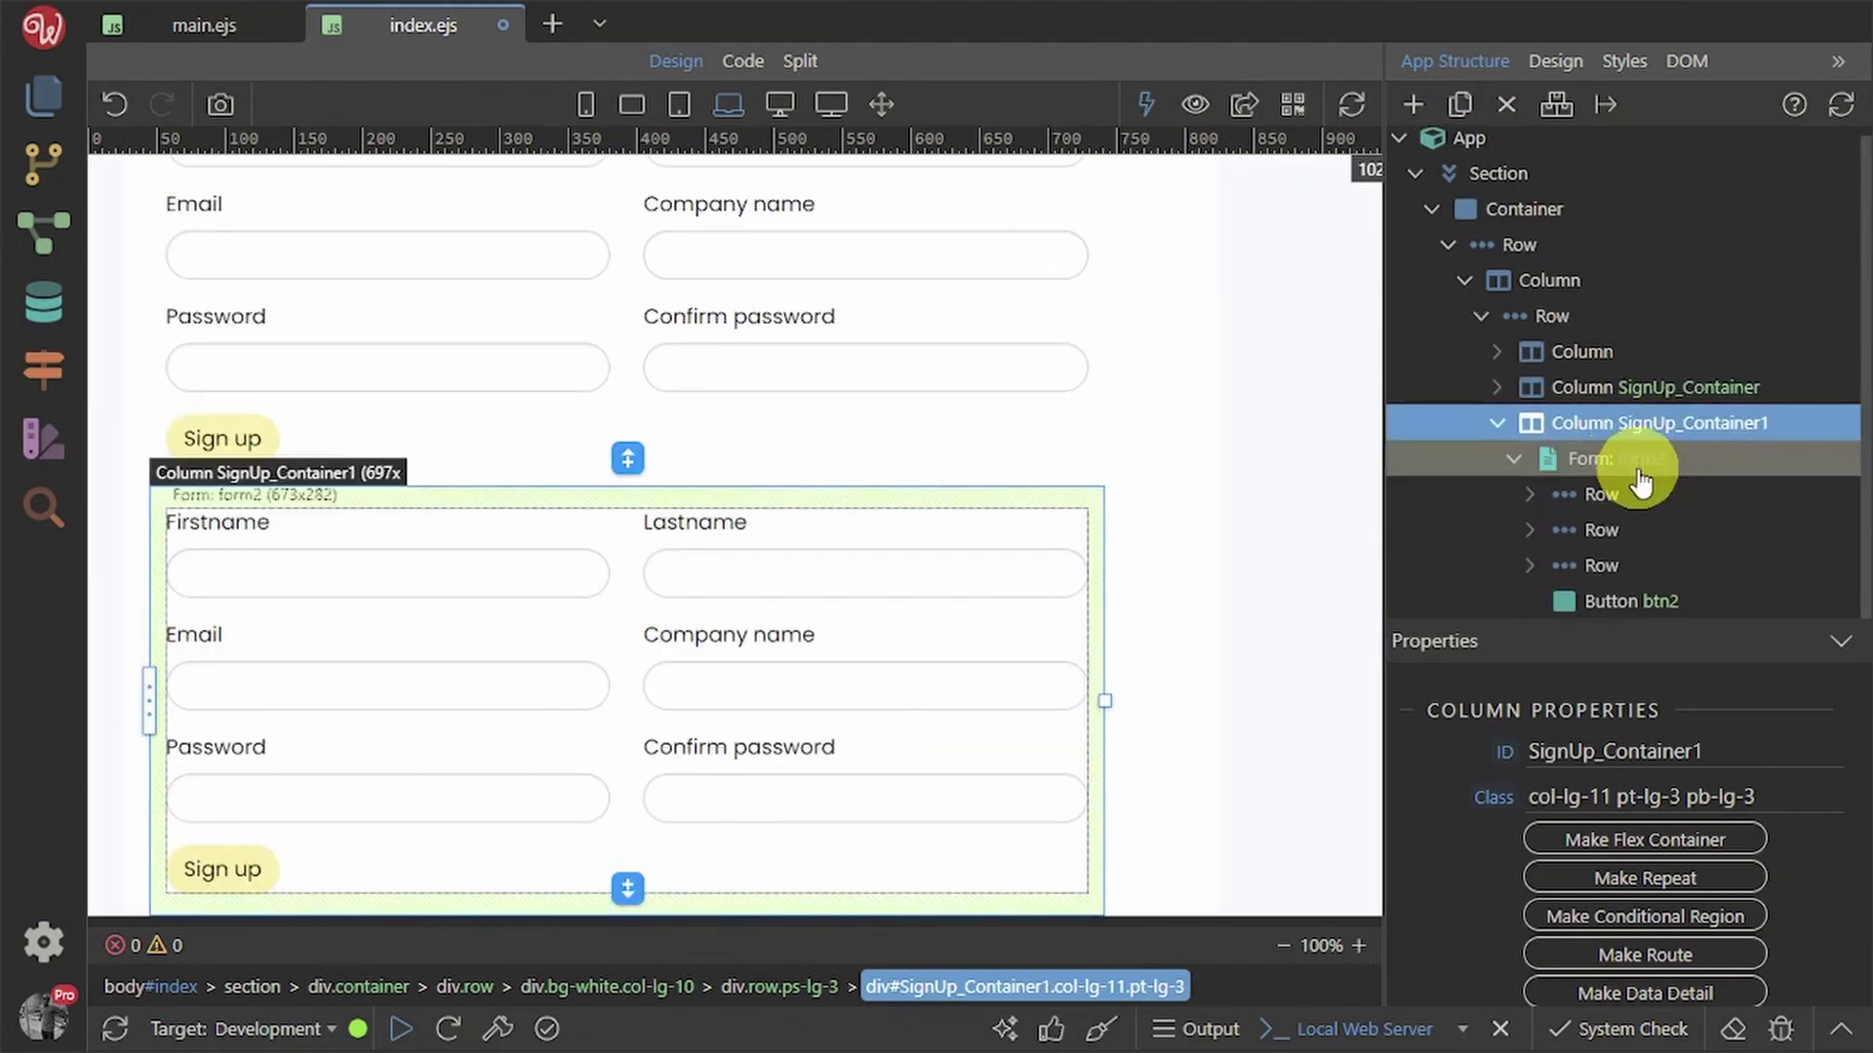
- Change the ID of the duplicated signup column to Login_Container
{"action": "left_click", "coordinate": [1728, 748]}
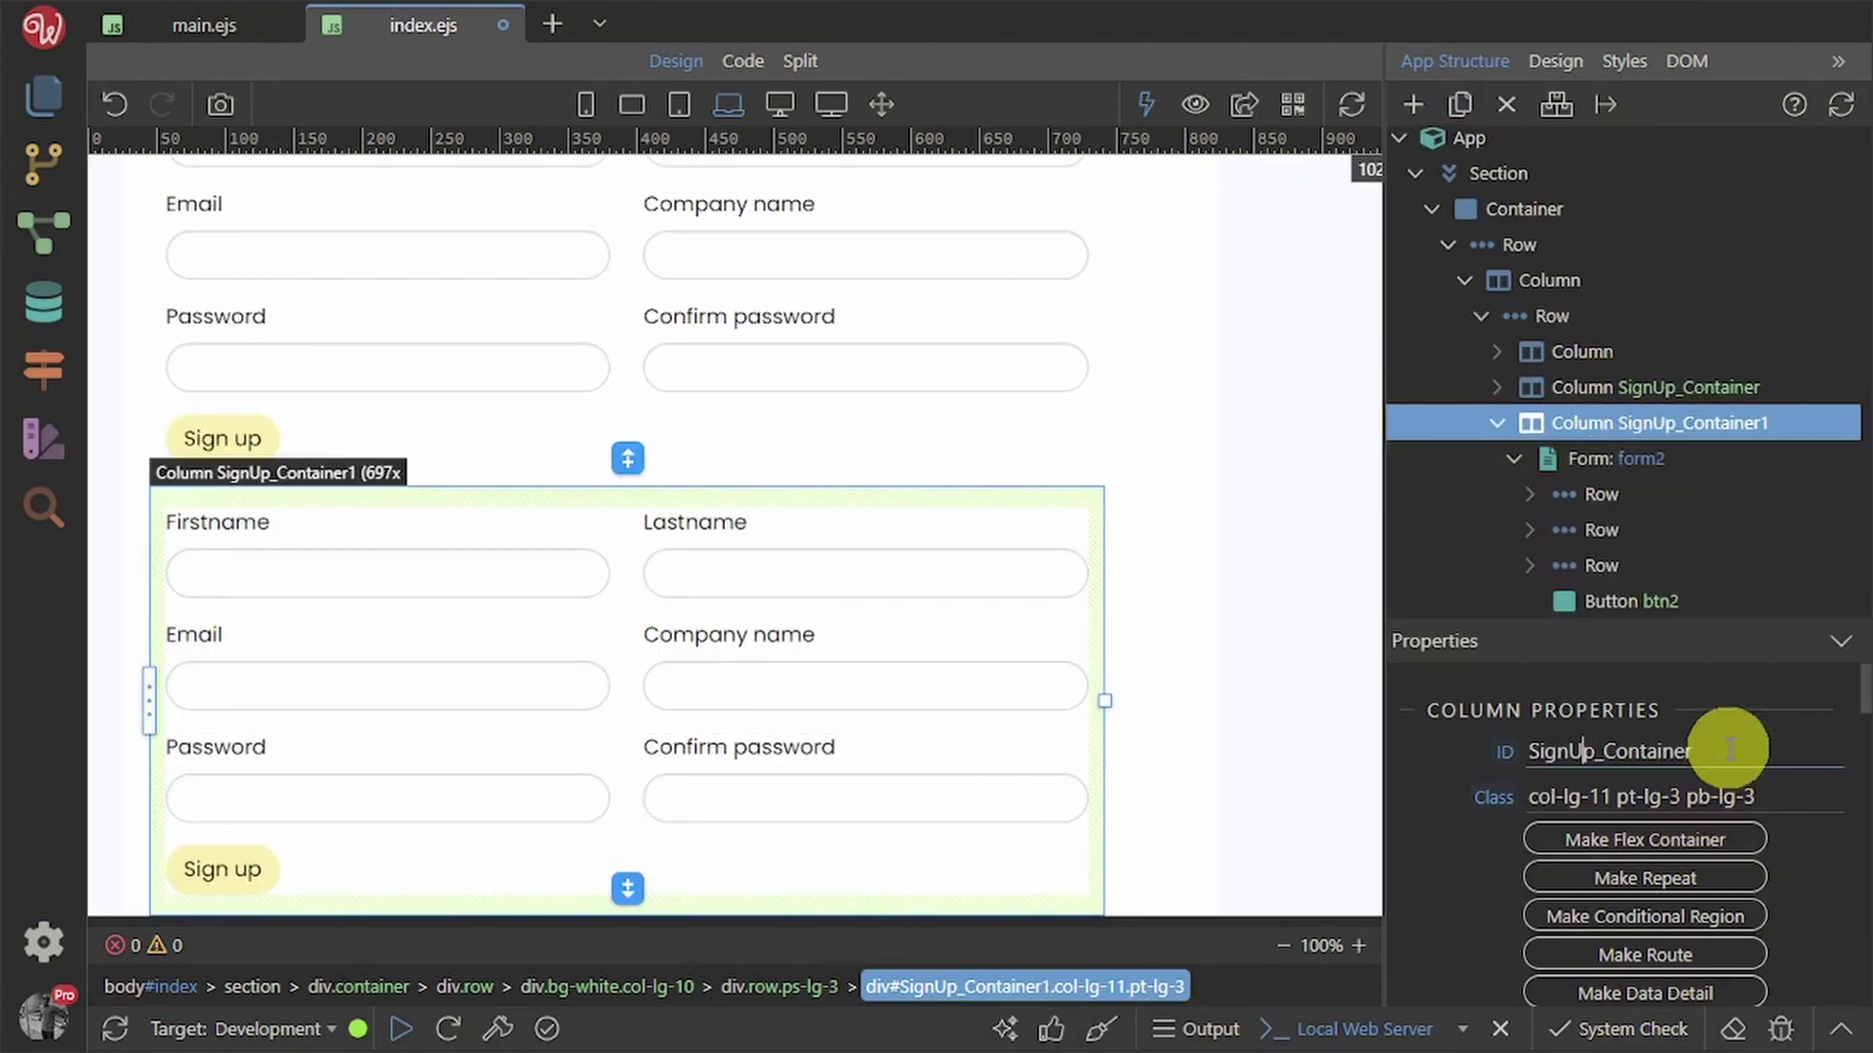
{"action": "key", "text": "BackSpace"}
{"action": "key", "text": "BackSpace"}
{"action": "key", "text": "BackSpace"}
{"action": "key", "text": "BackSpace"}
{"action": "key", "text": "BackSpace"}
{"action": "key", "text": "BackSpace"}
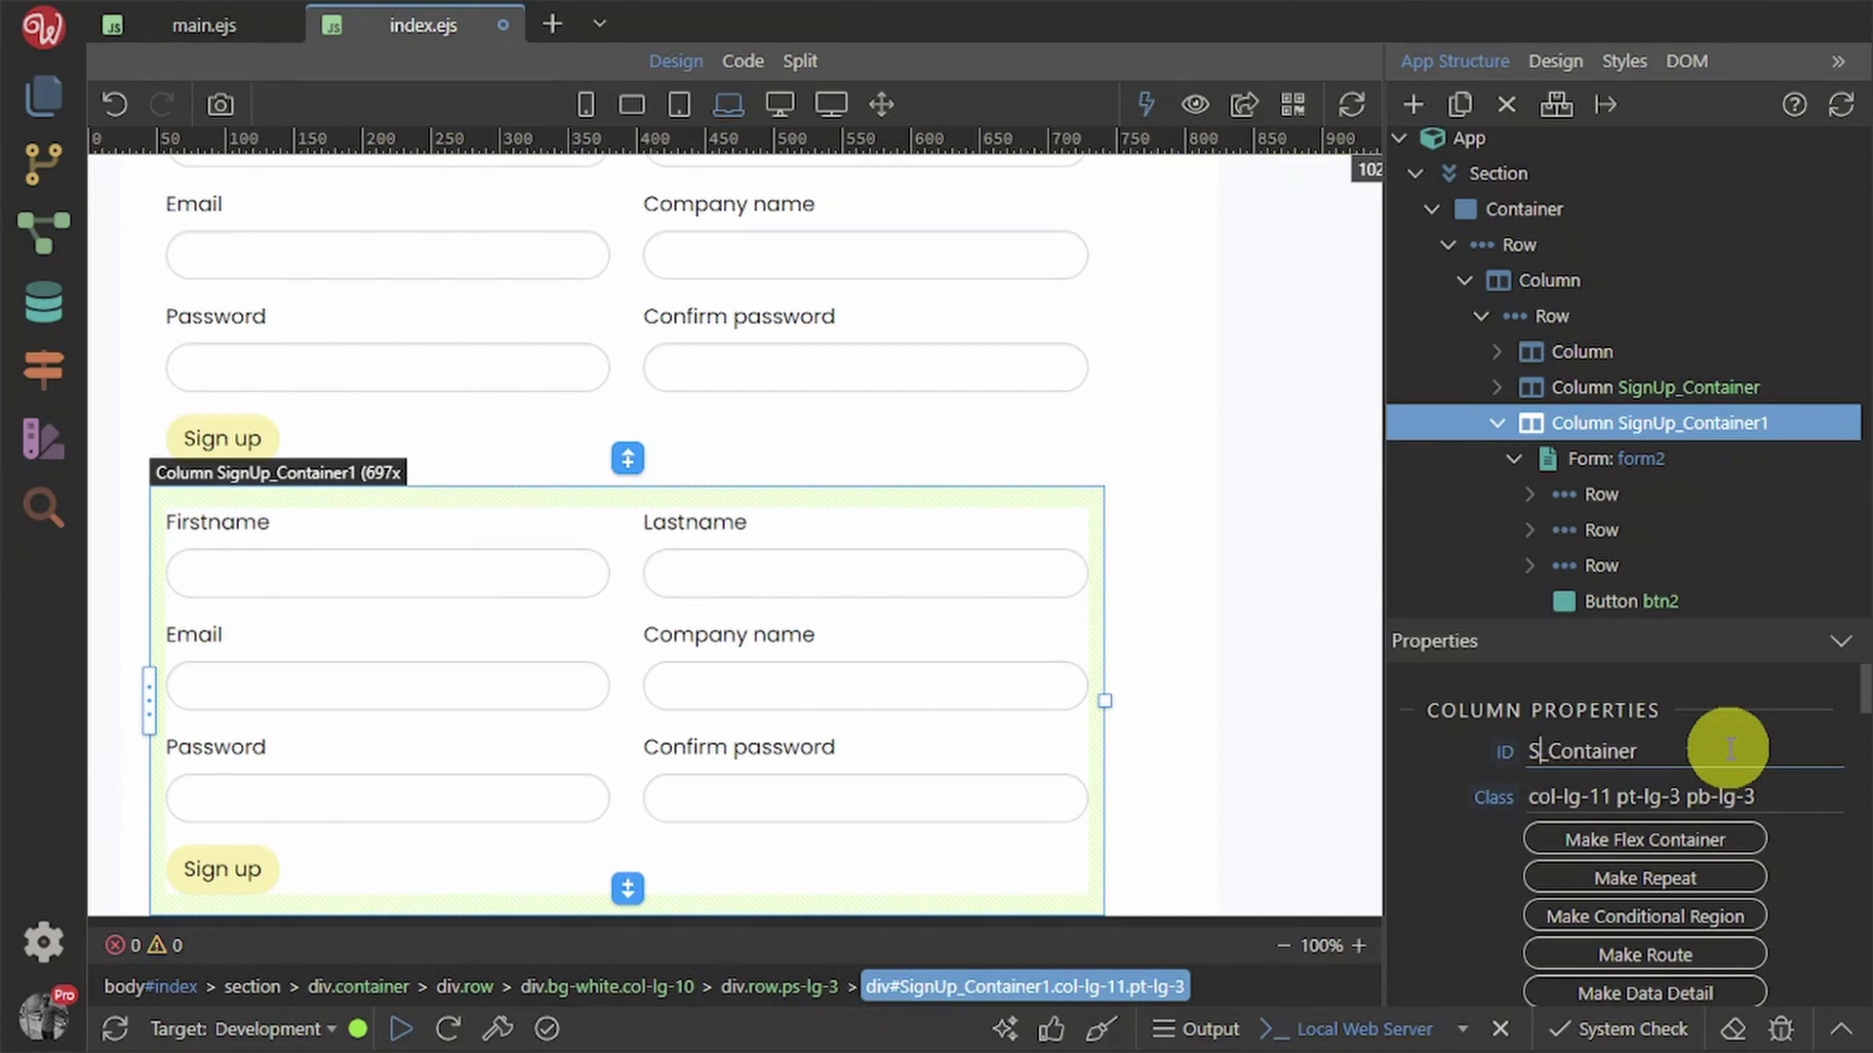
{"action": "type", "text": "Lgin"}
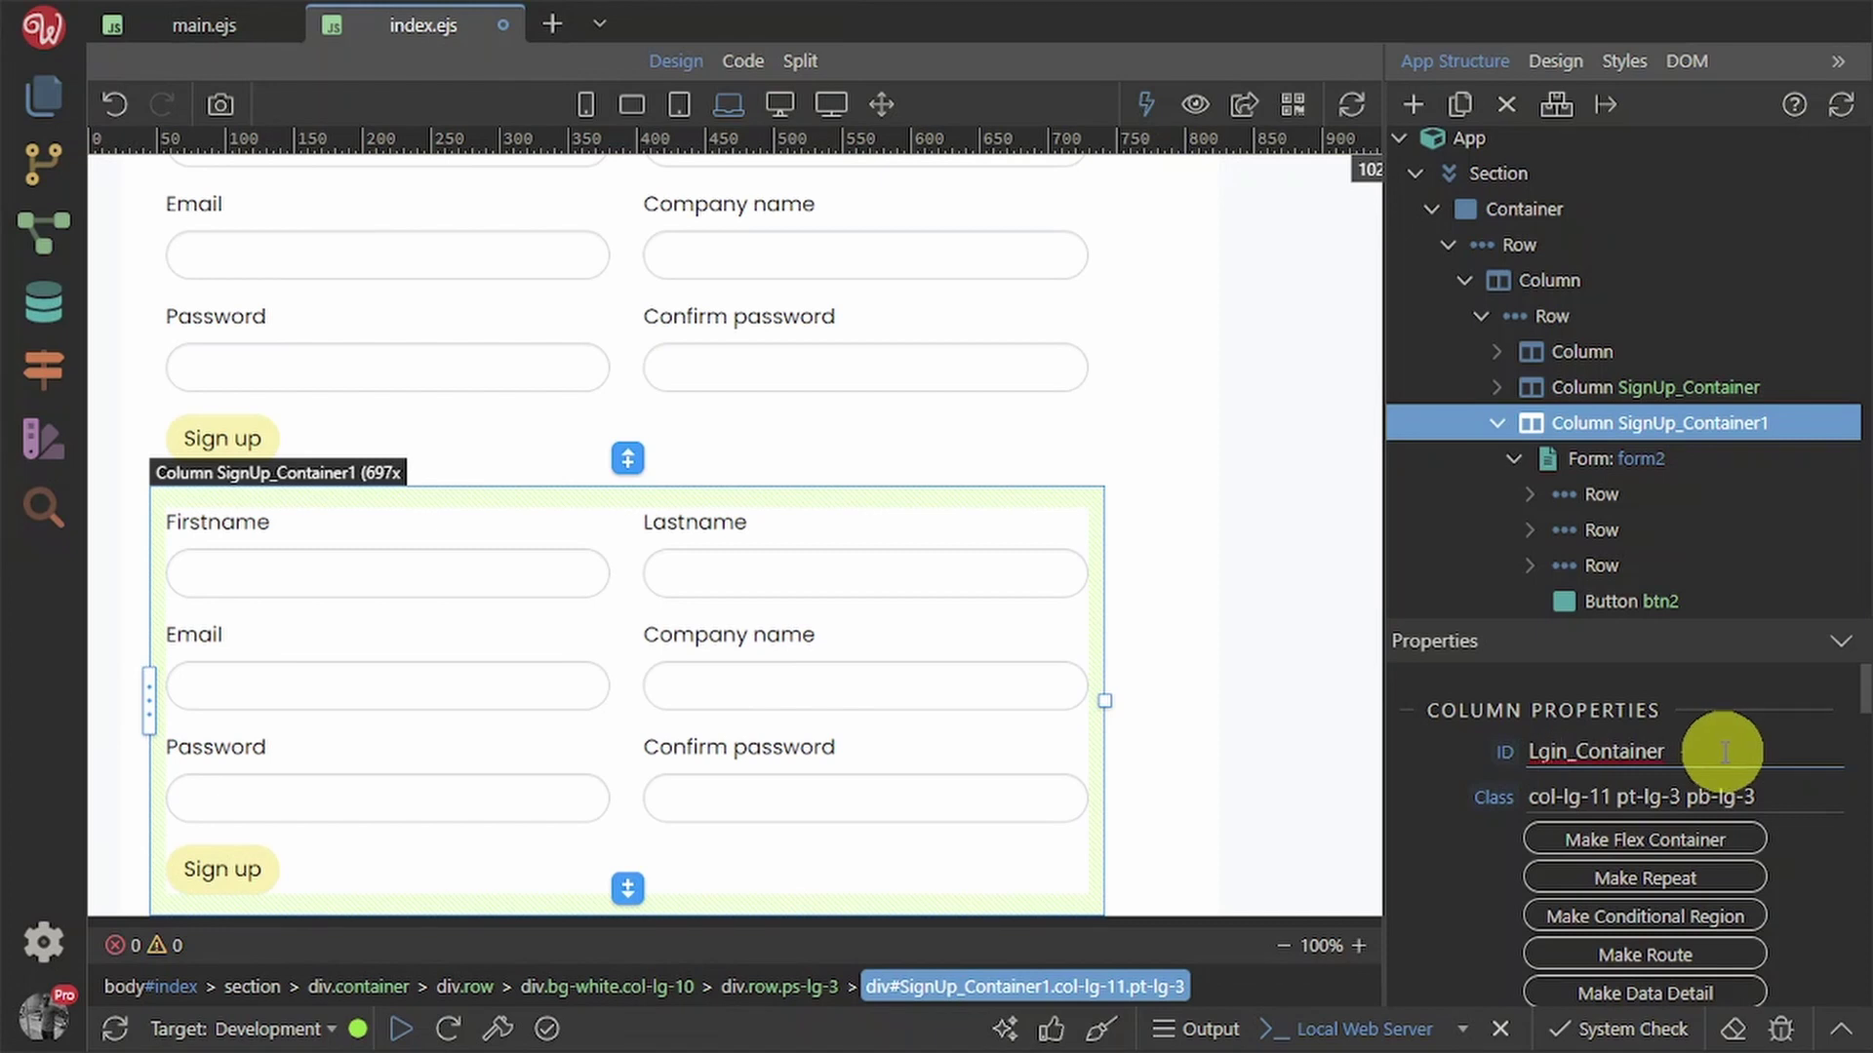
{"action": "type", "text": "0"}
{"action": "key", "text": "BackSpace"}
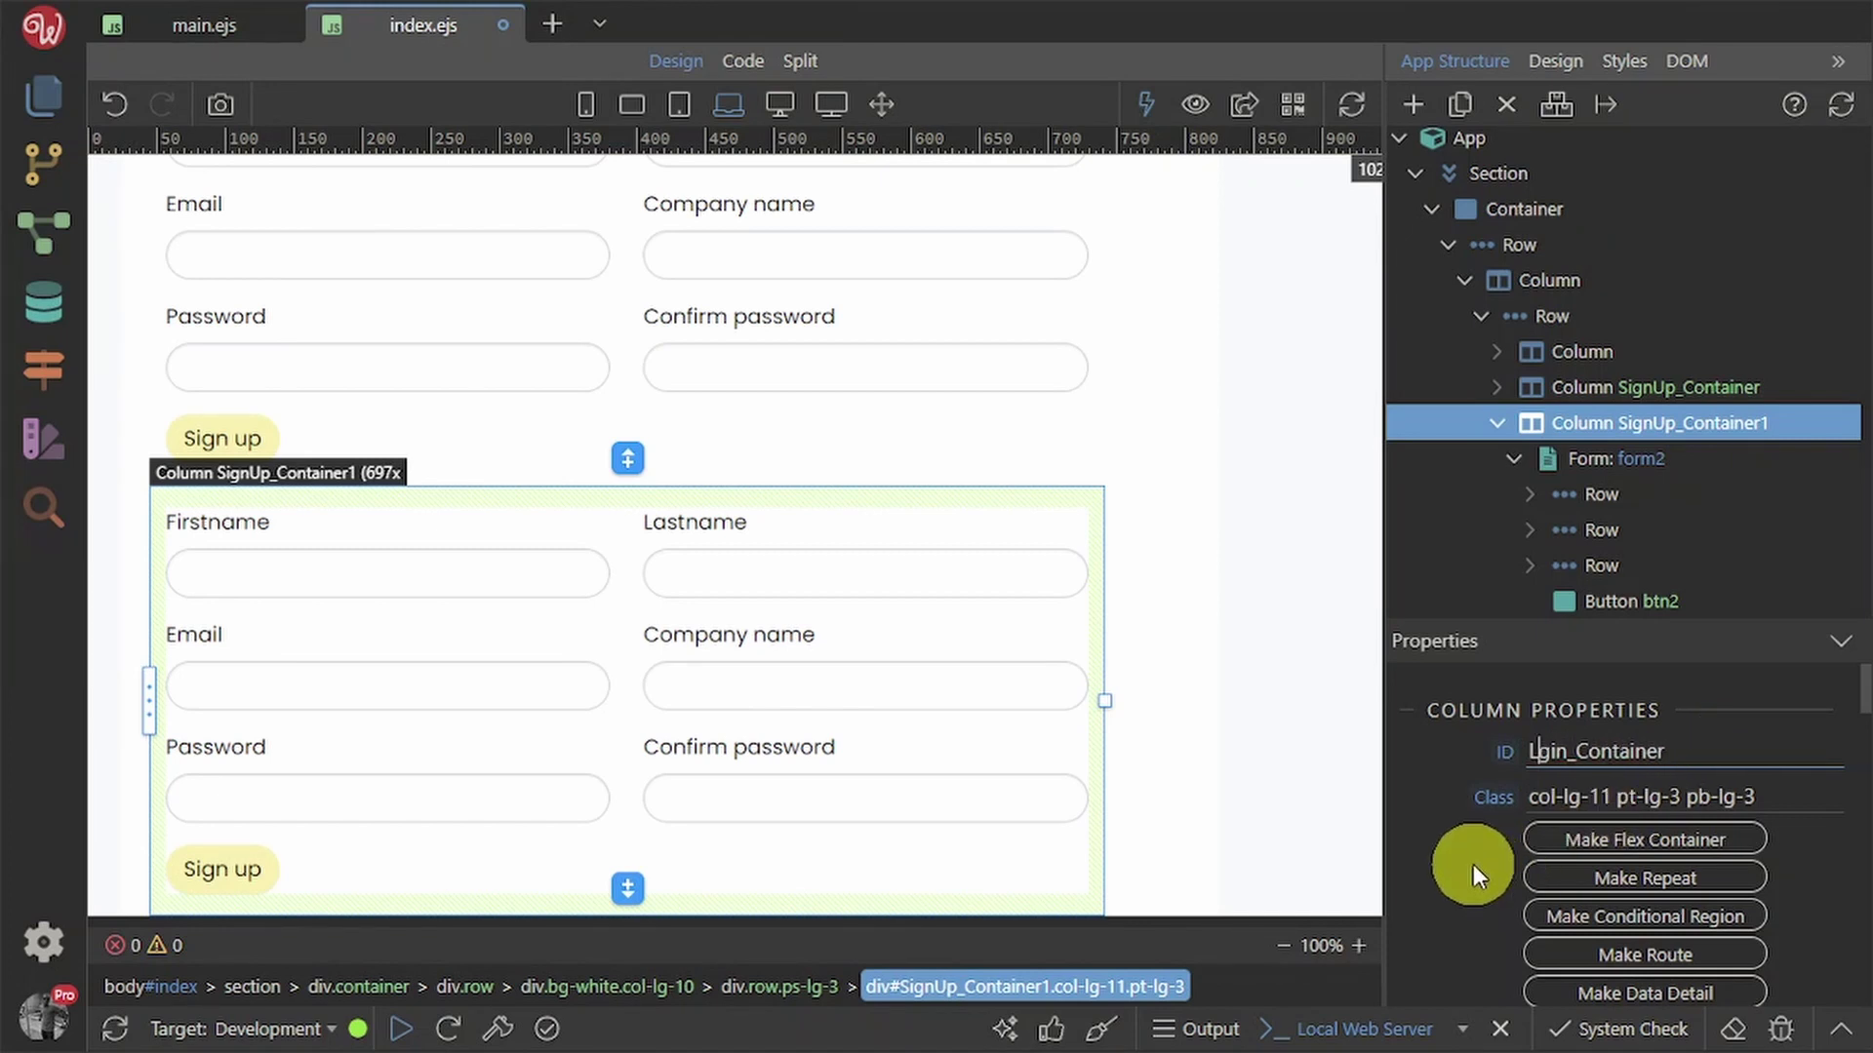
{"action": "type", "text": "o"}
{"action": "left_click", "coordinate": [1463, 891]}
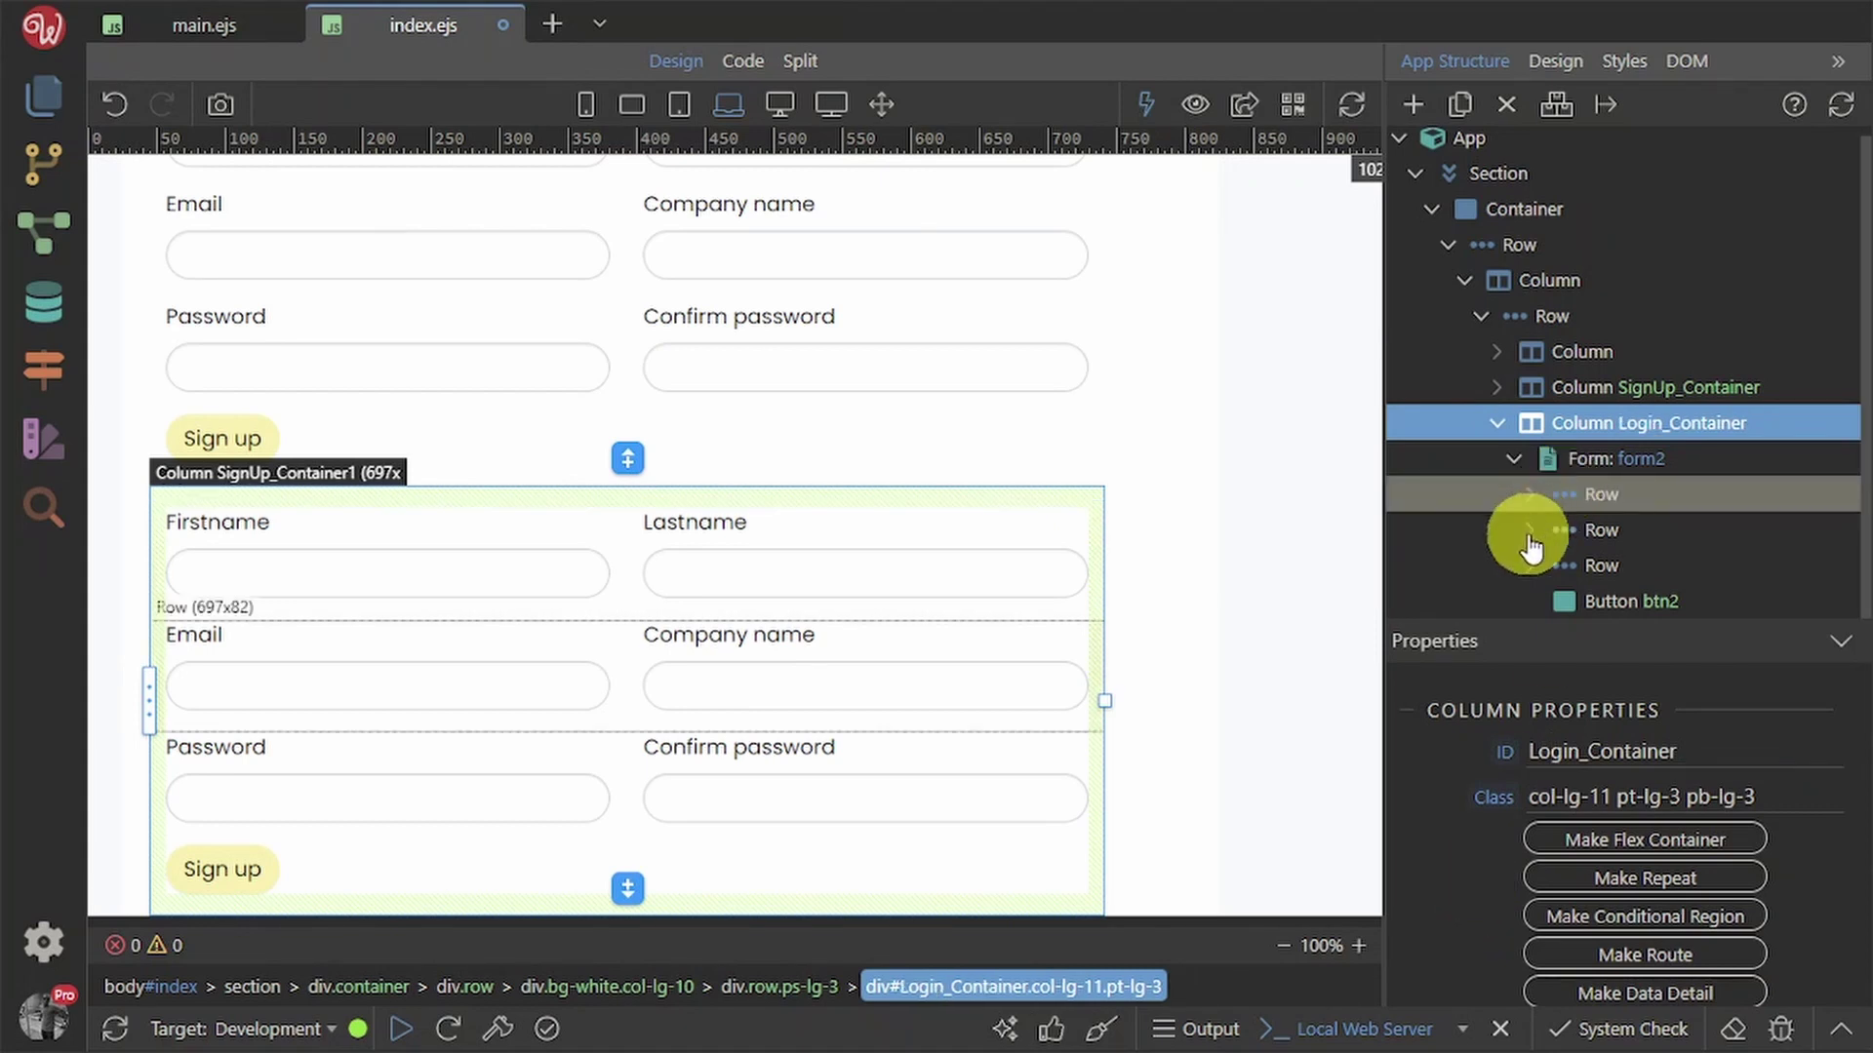
- Delete the Email/Company name row and the Password/Confirm password row from the form in Login_Container
{"action": "left_click", "coordinate": [1602, 535]}
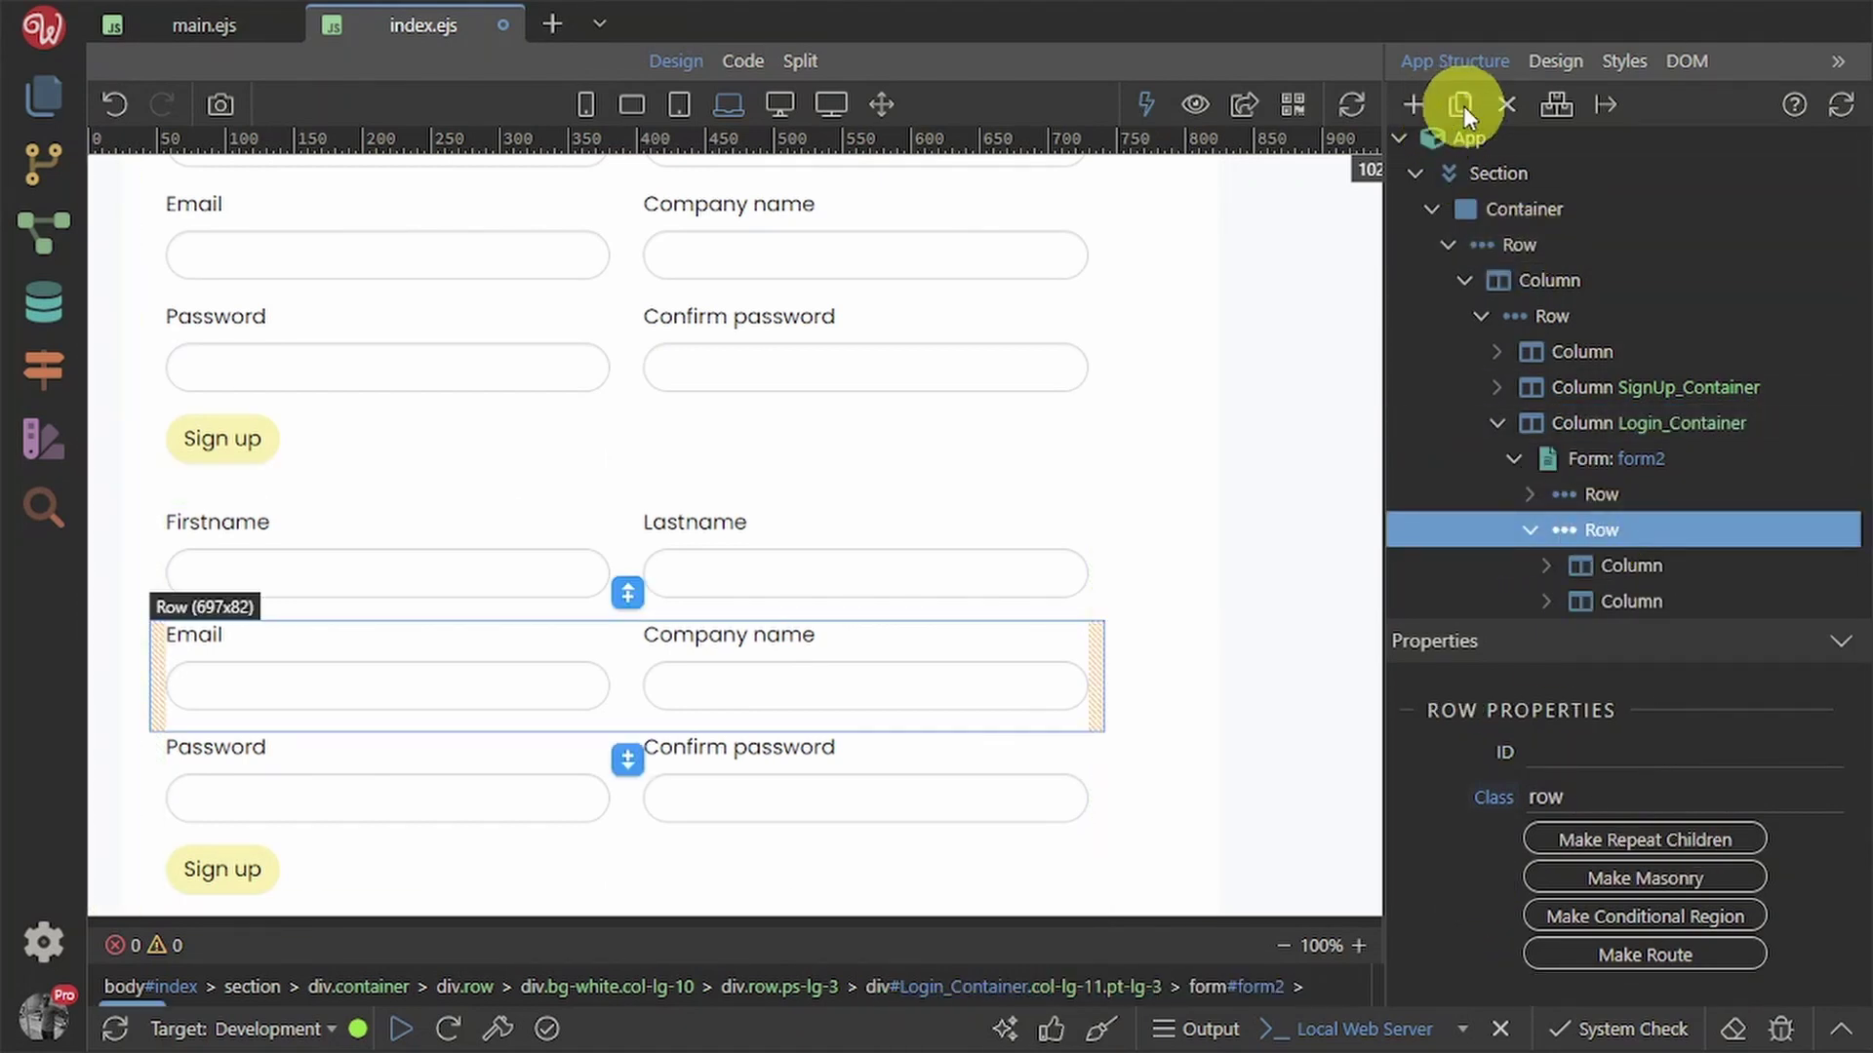
{"action": "left_click", "coordinate": [1506, 101]}
{"action": "left_click", "coordinate": [1611, 468]}
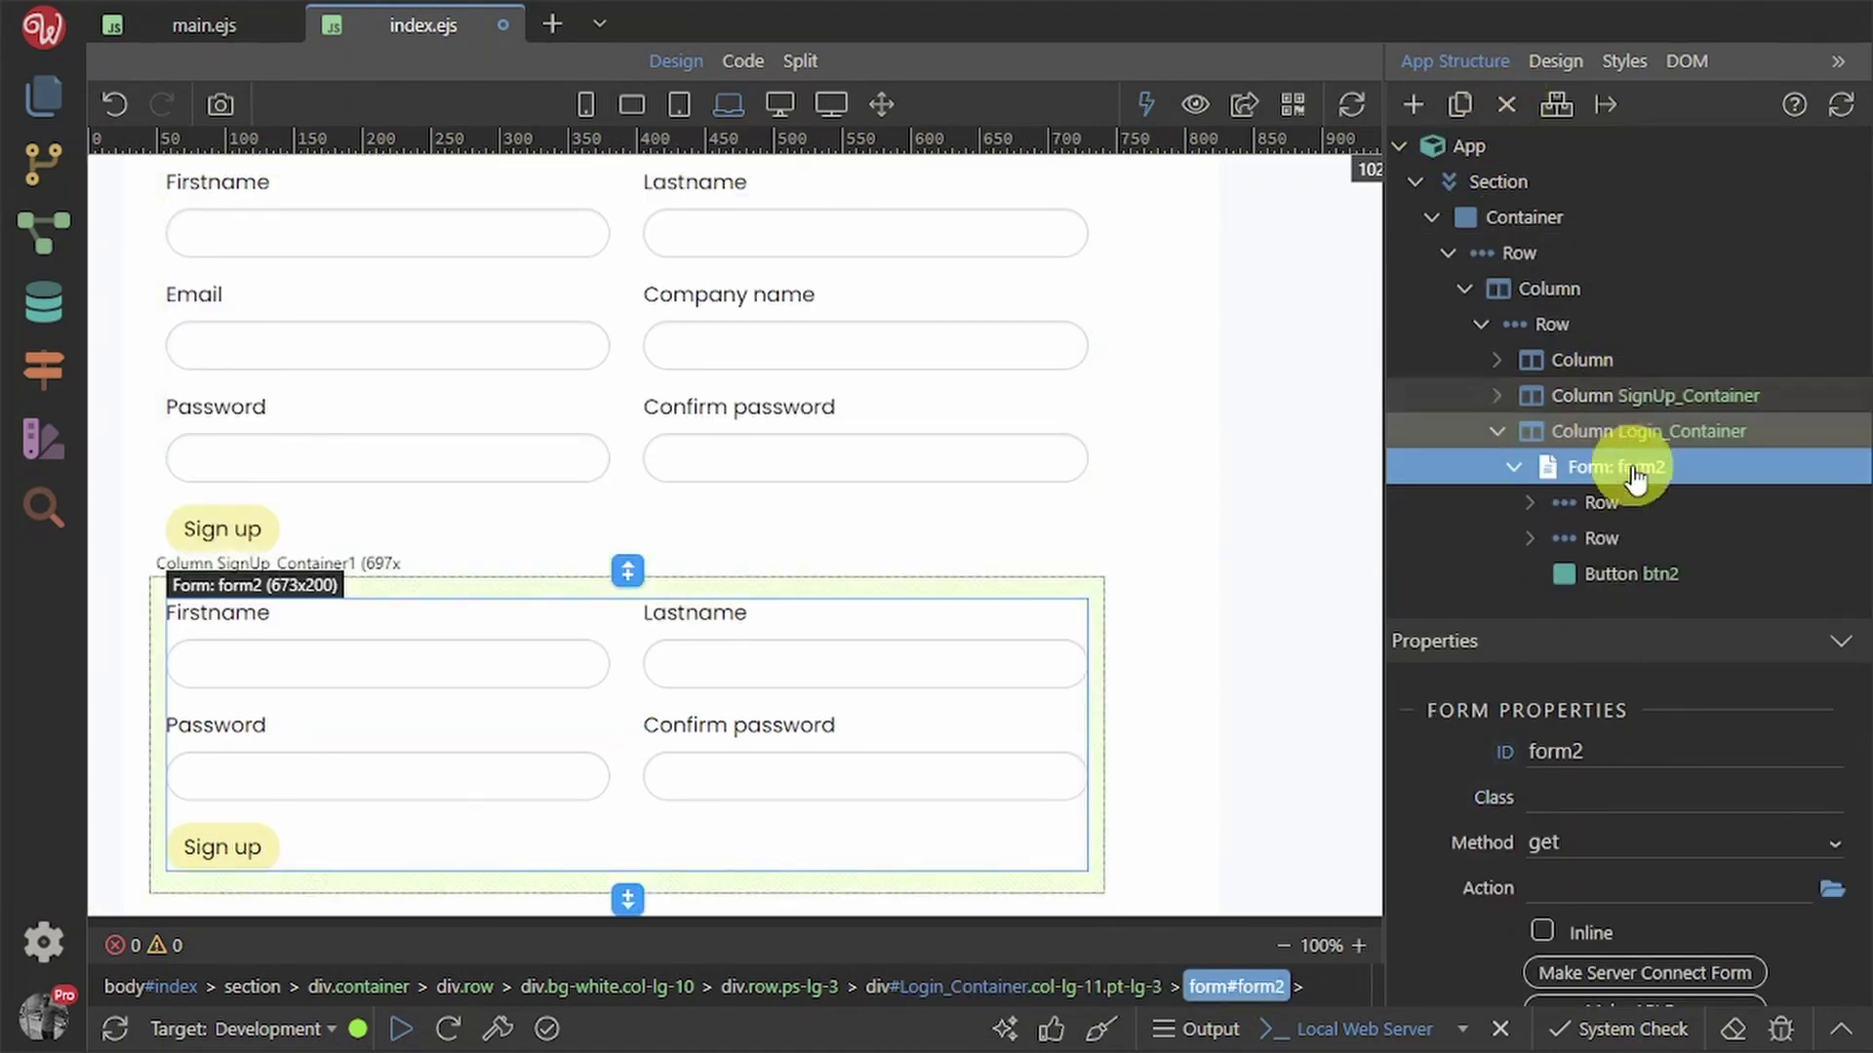
{"action": "left_click", "coordinate": [1610, 536]}
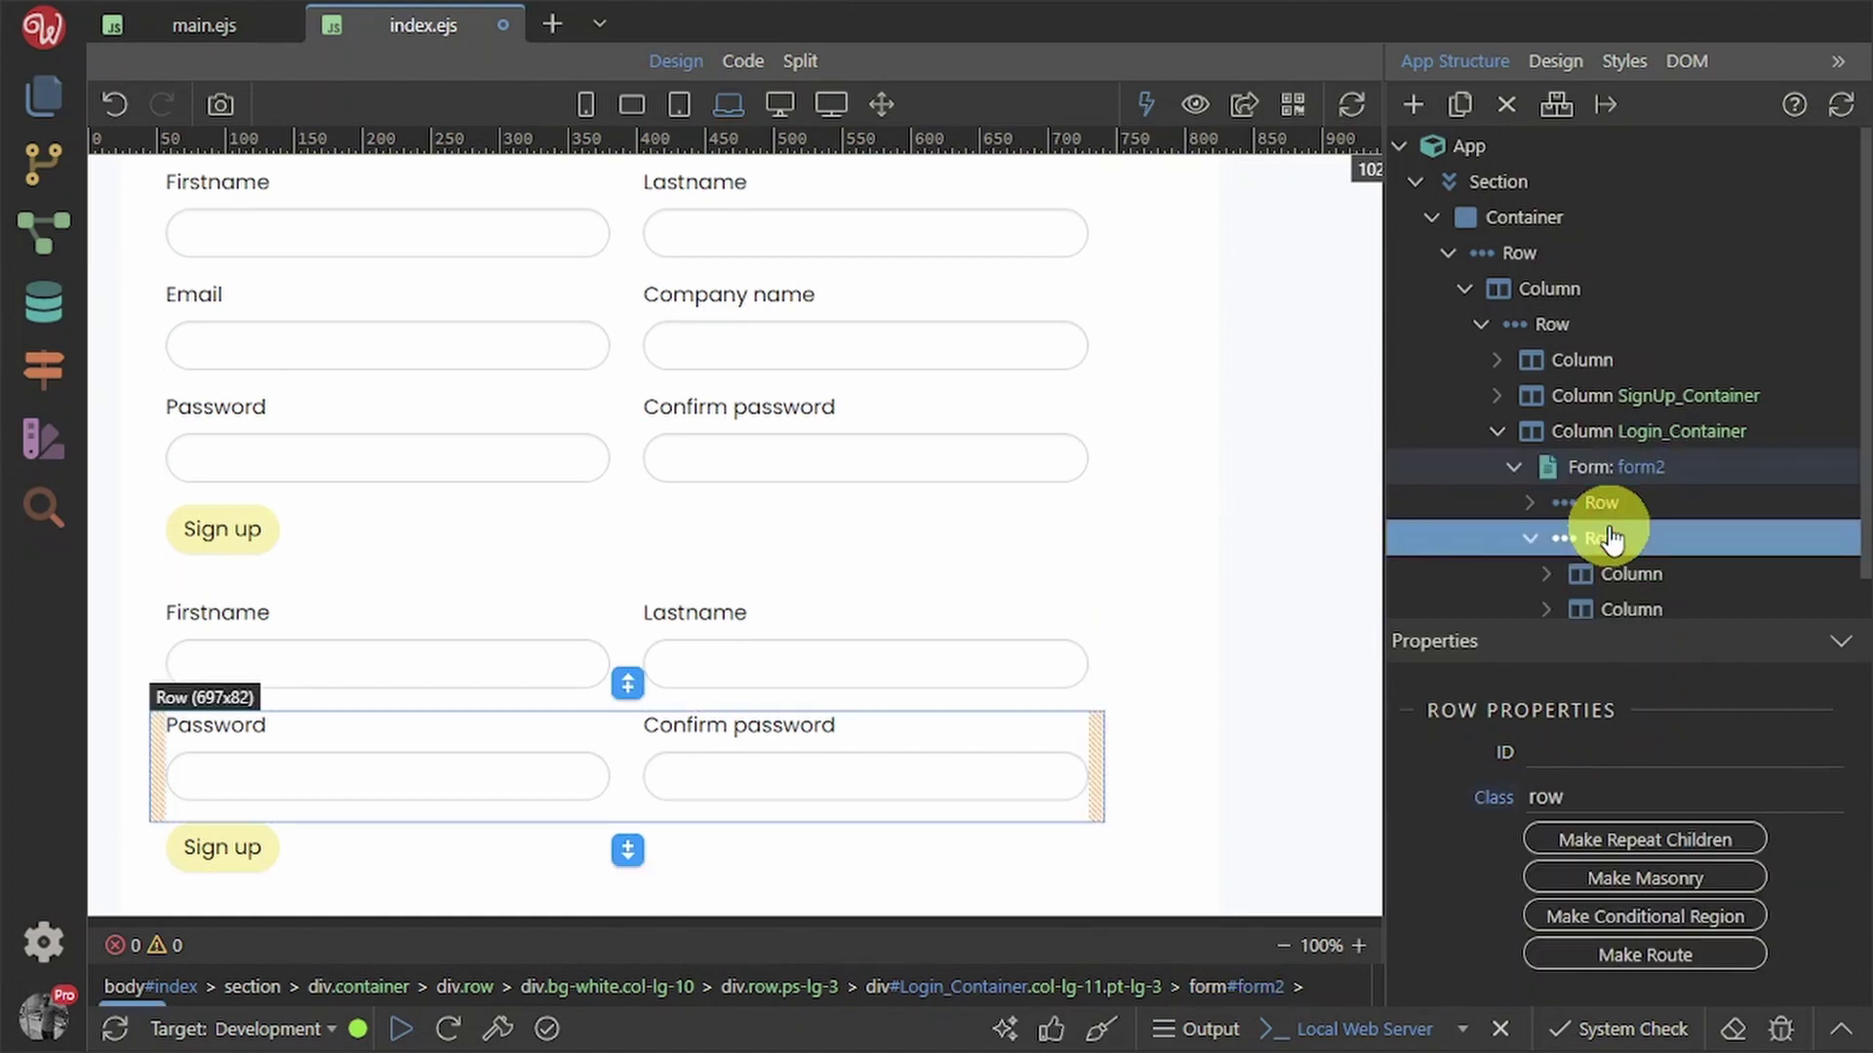
{"action": "left_click", "coordinate": [1506, 104]}
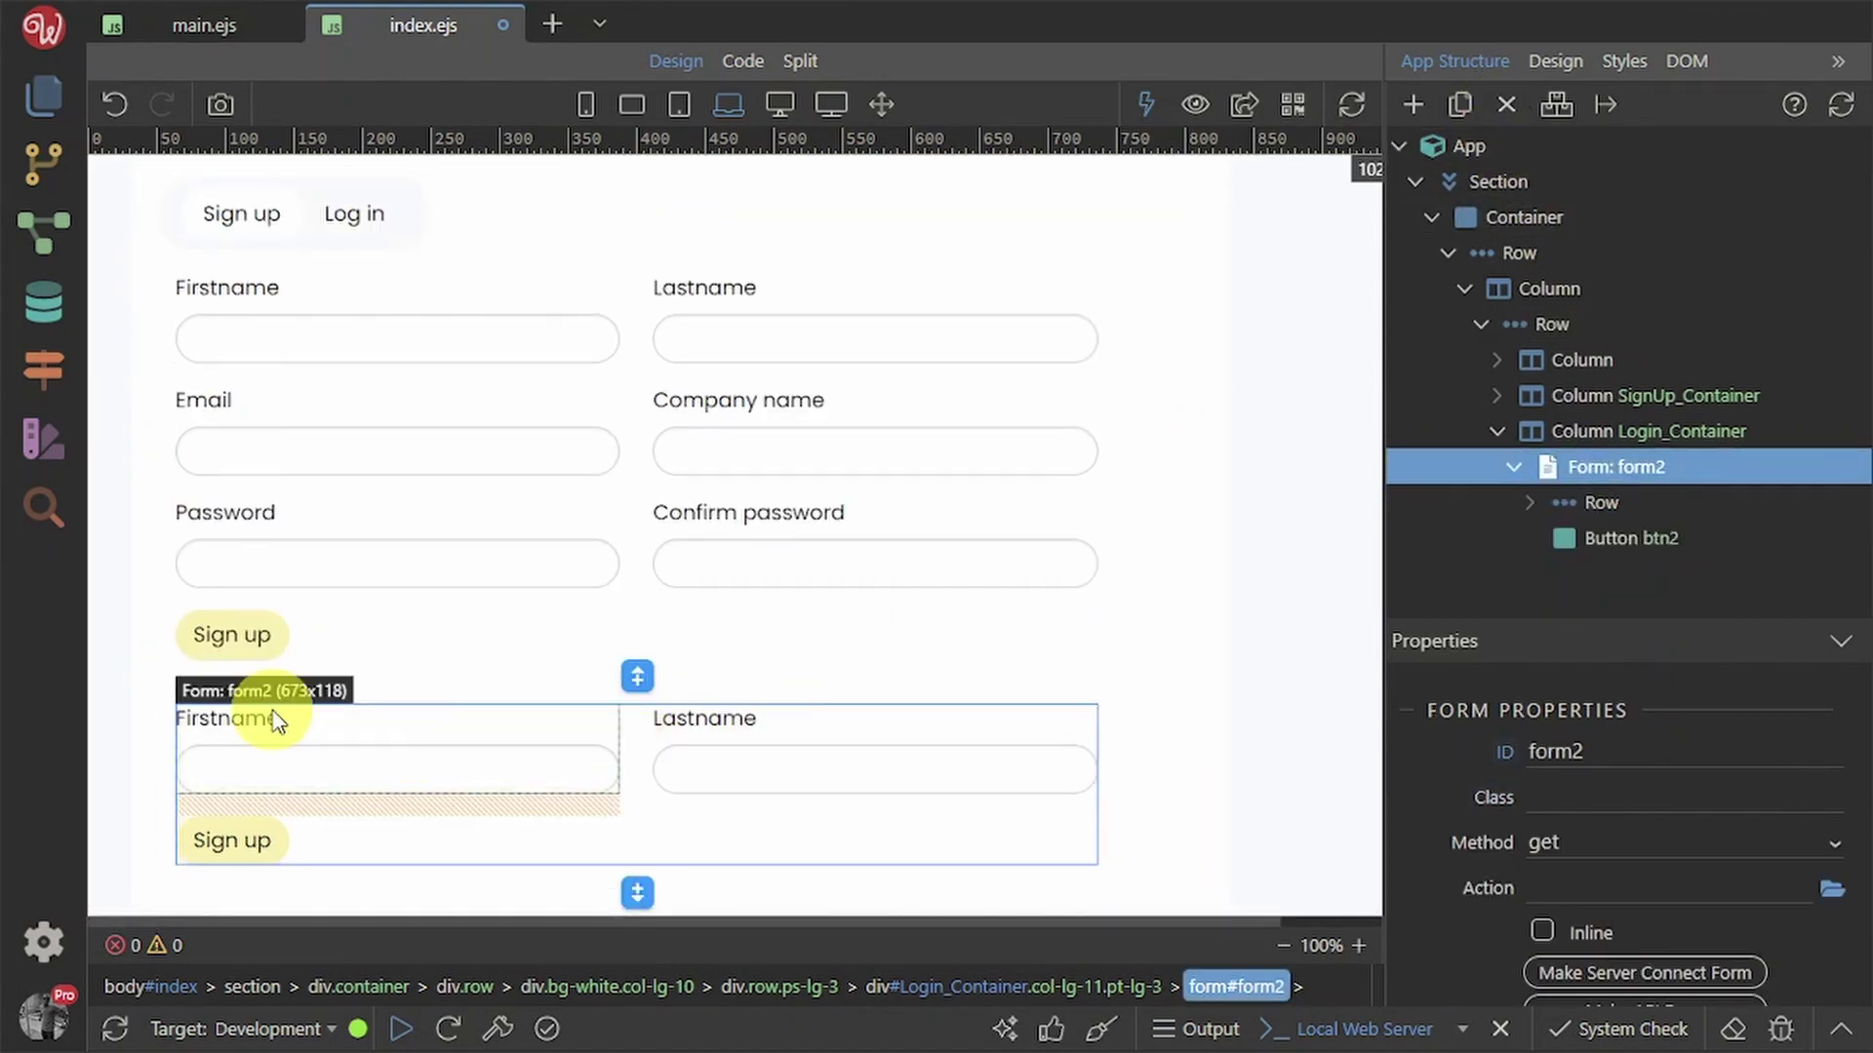
- Change the Firstname label in the Login_Container form to Email and the Lastname label to Passsword
{"action": "double_click", "coordinate": [218, 707]}
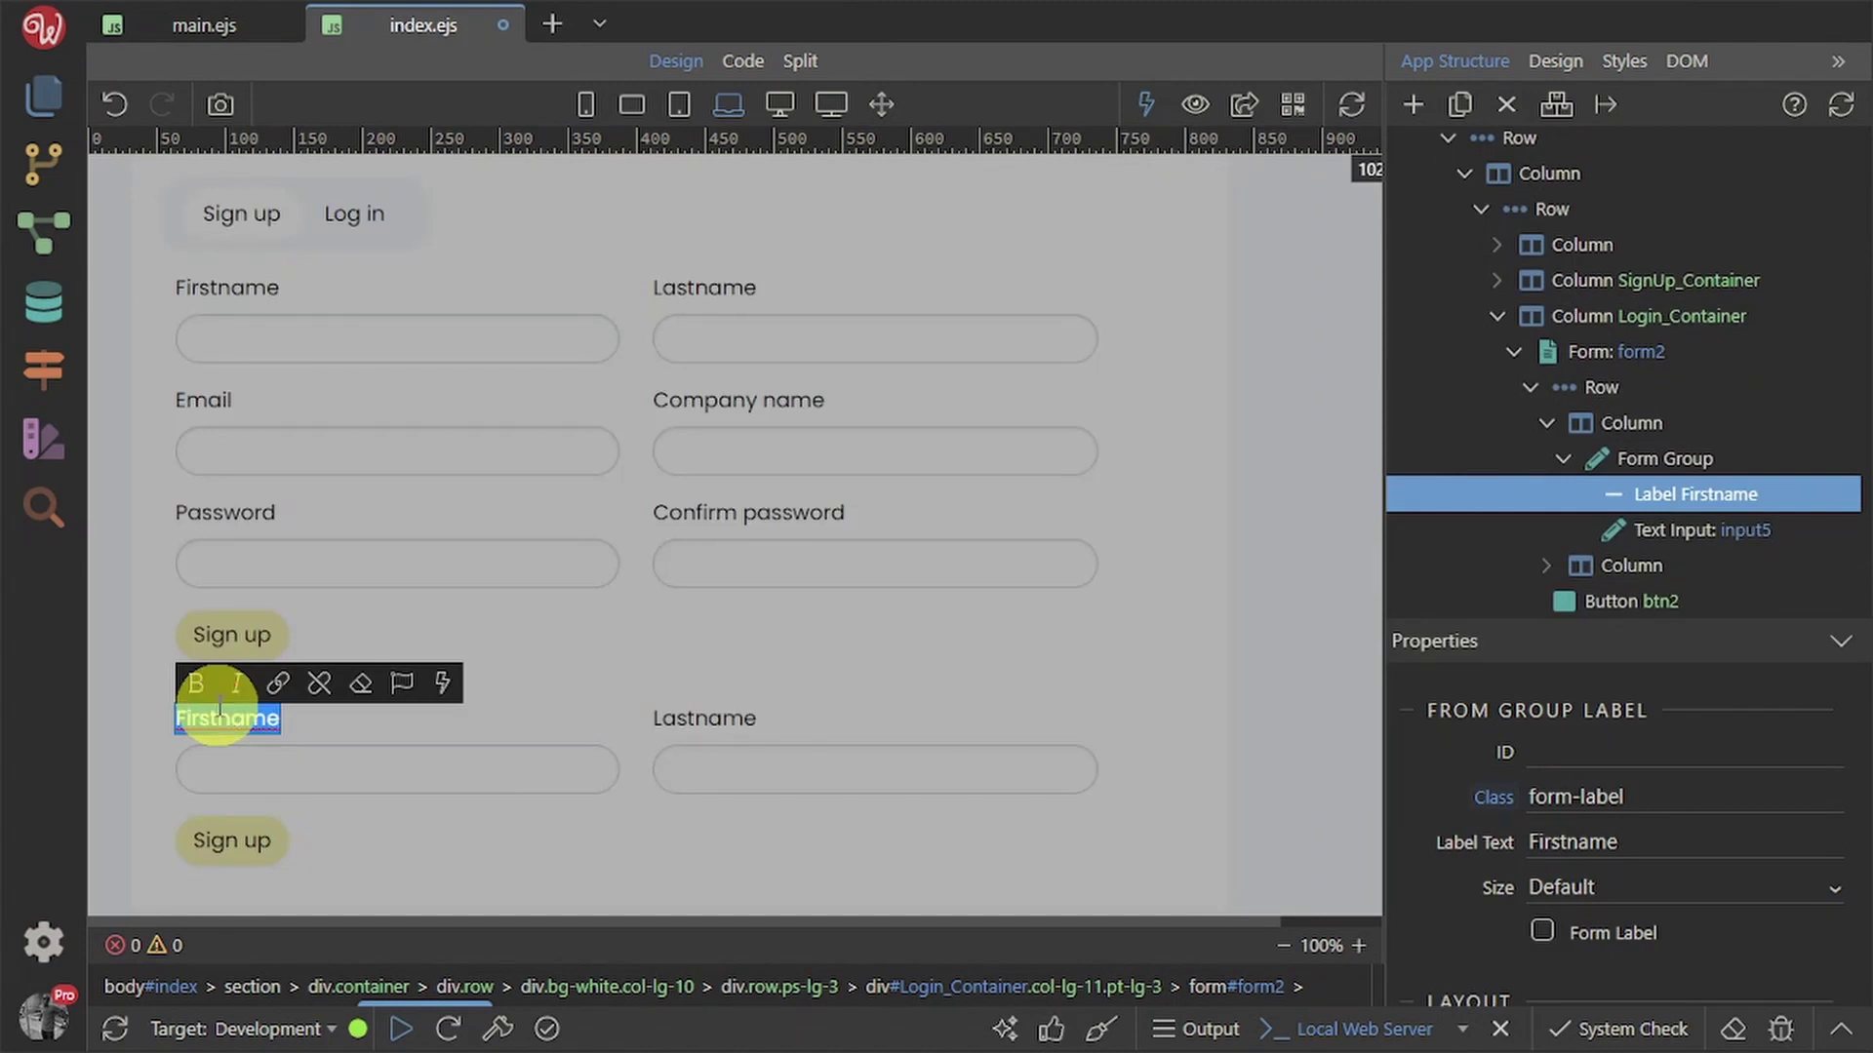
{"action": "type", "text": "Ema"}
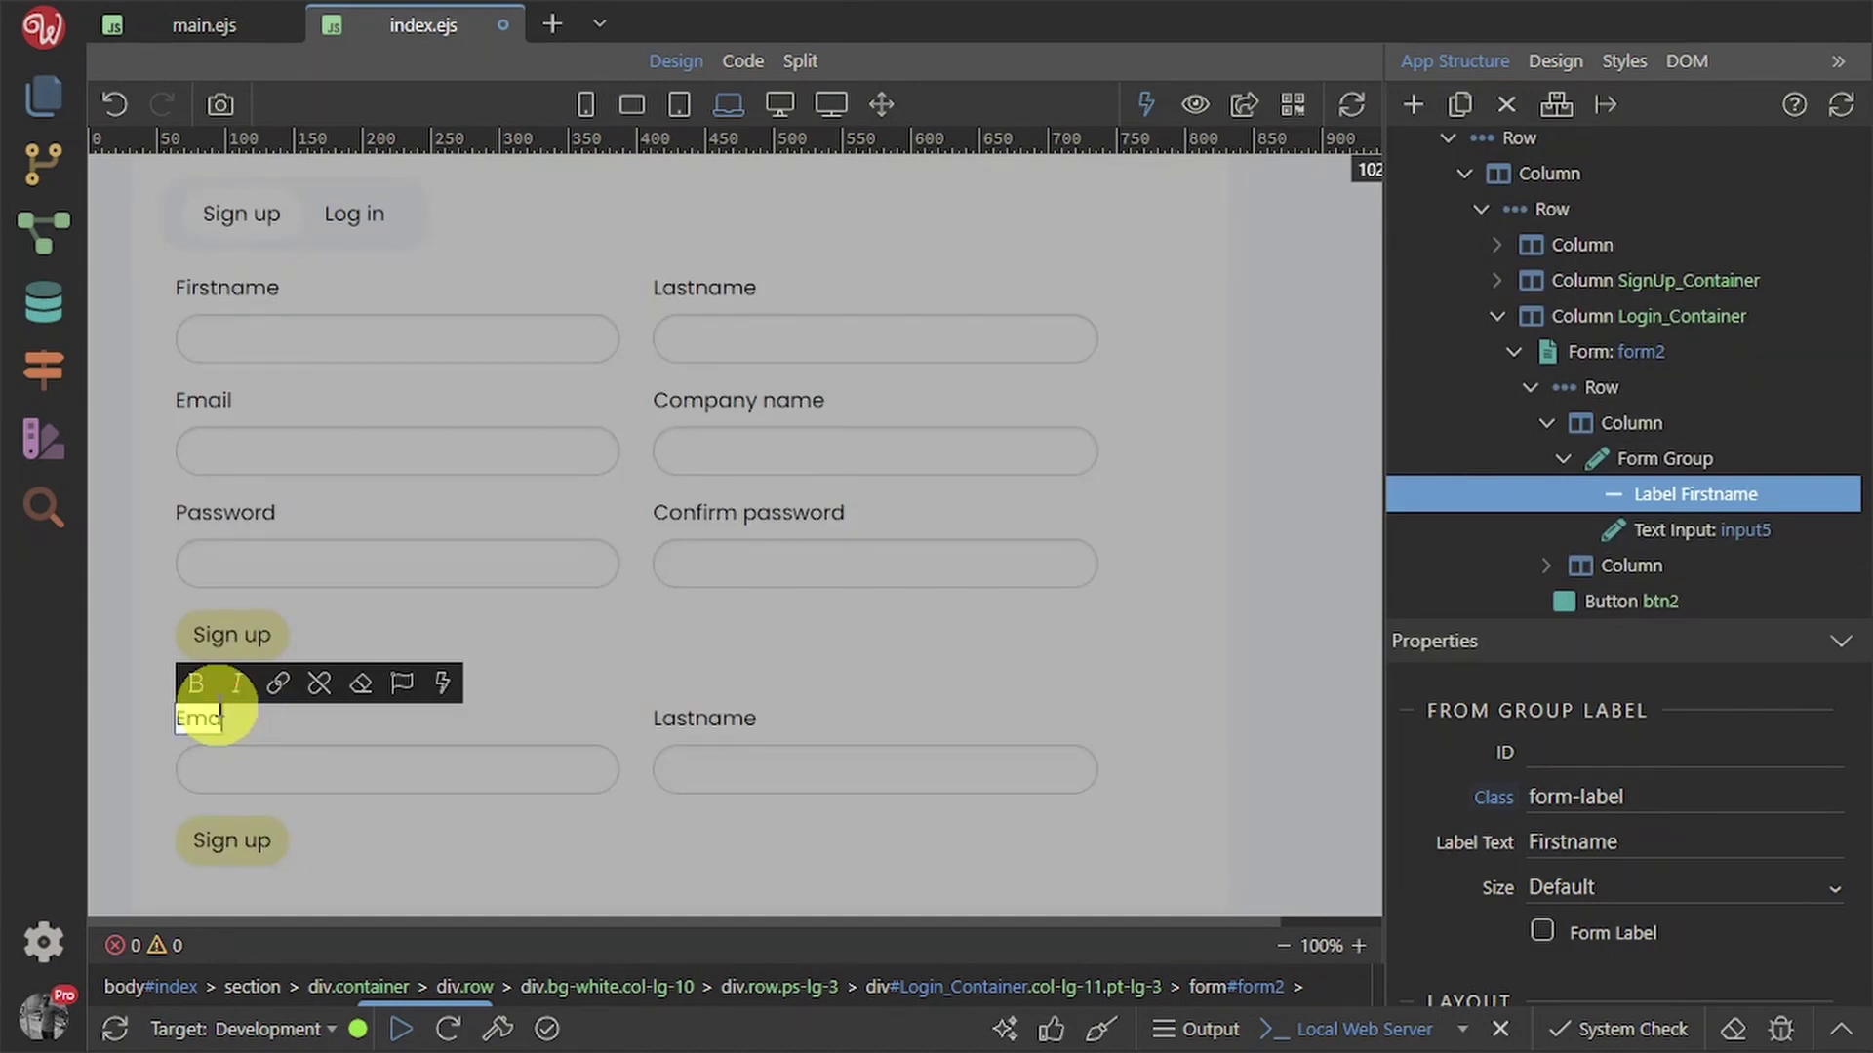
{"action": "type", "text": "il"}
{"action": "left_click", "coordinate": [736, 711]}
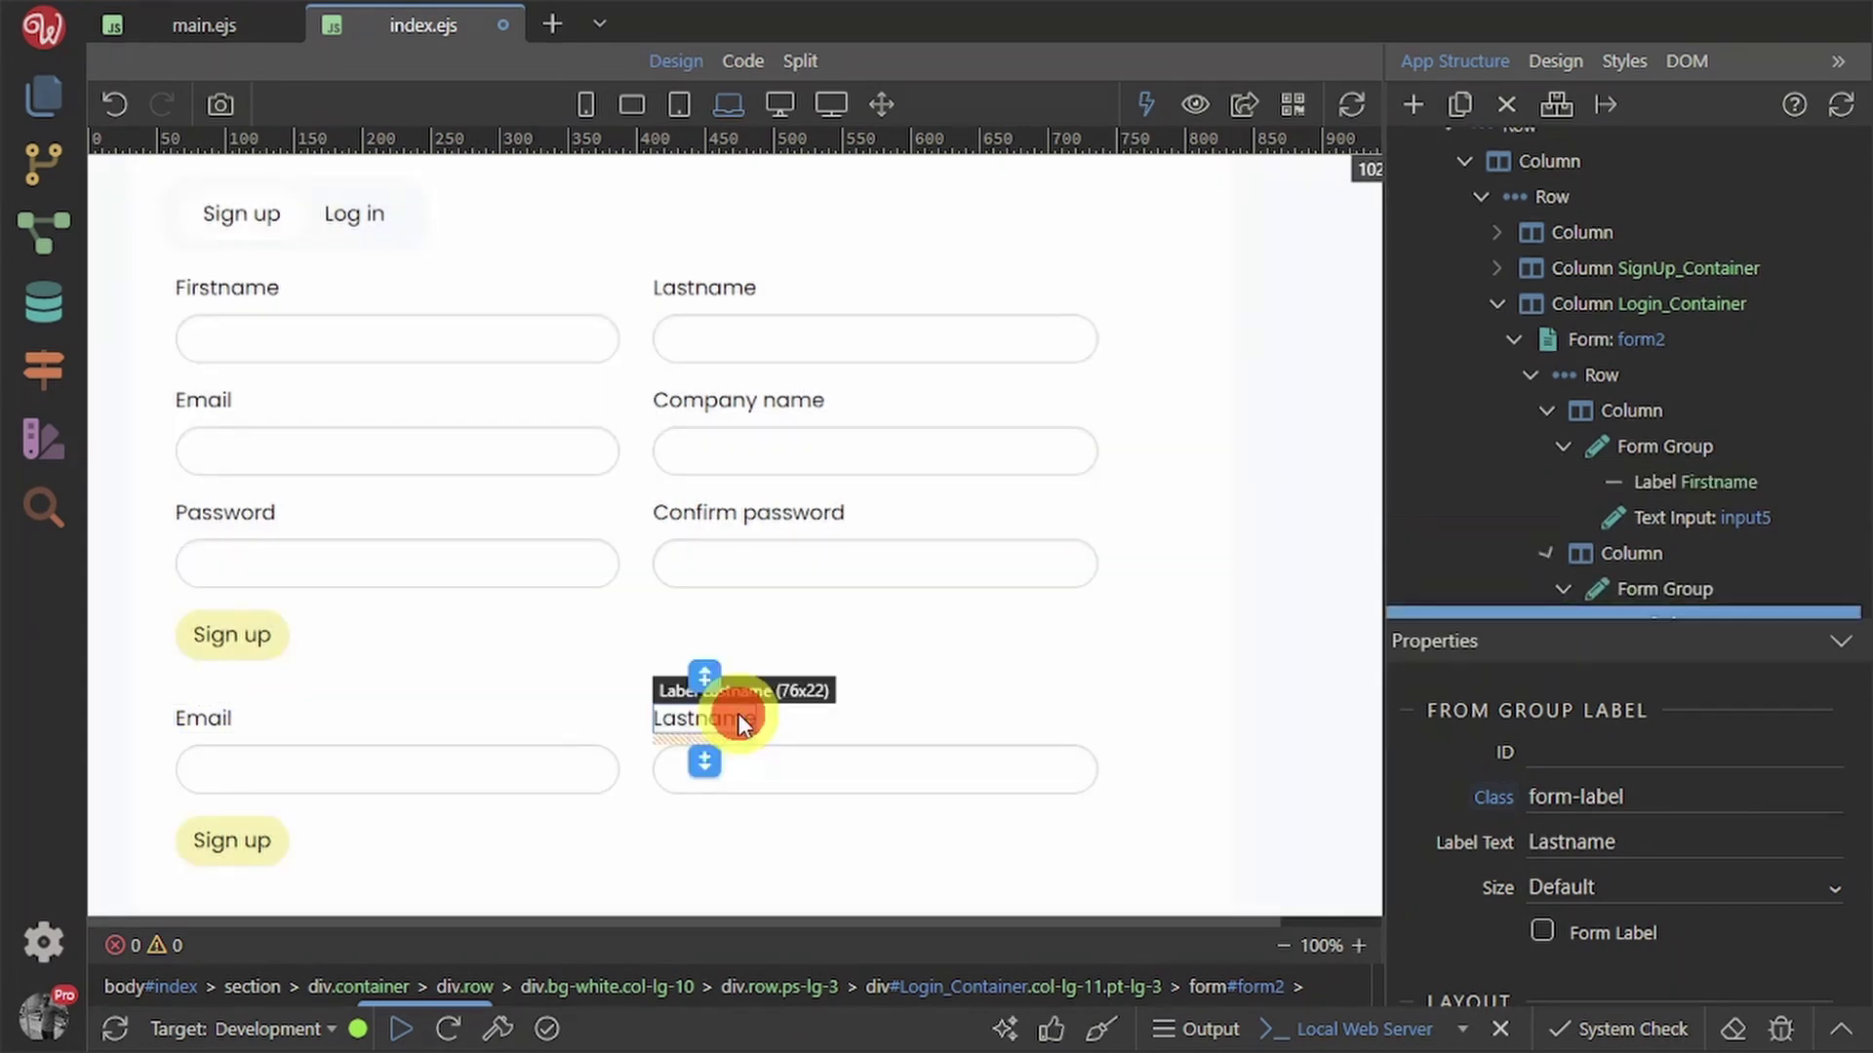
{"action": "double_click", "coordinate": [738, 717]}
{"action": "double_click", "coordinate": [739, 717]}
{"action": "type", "text": "P"}
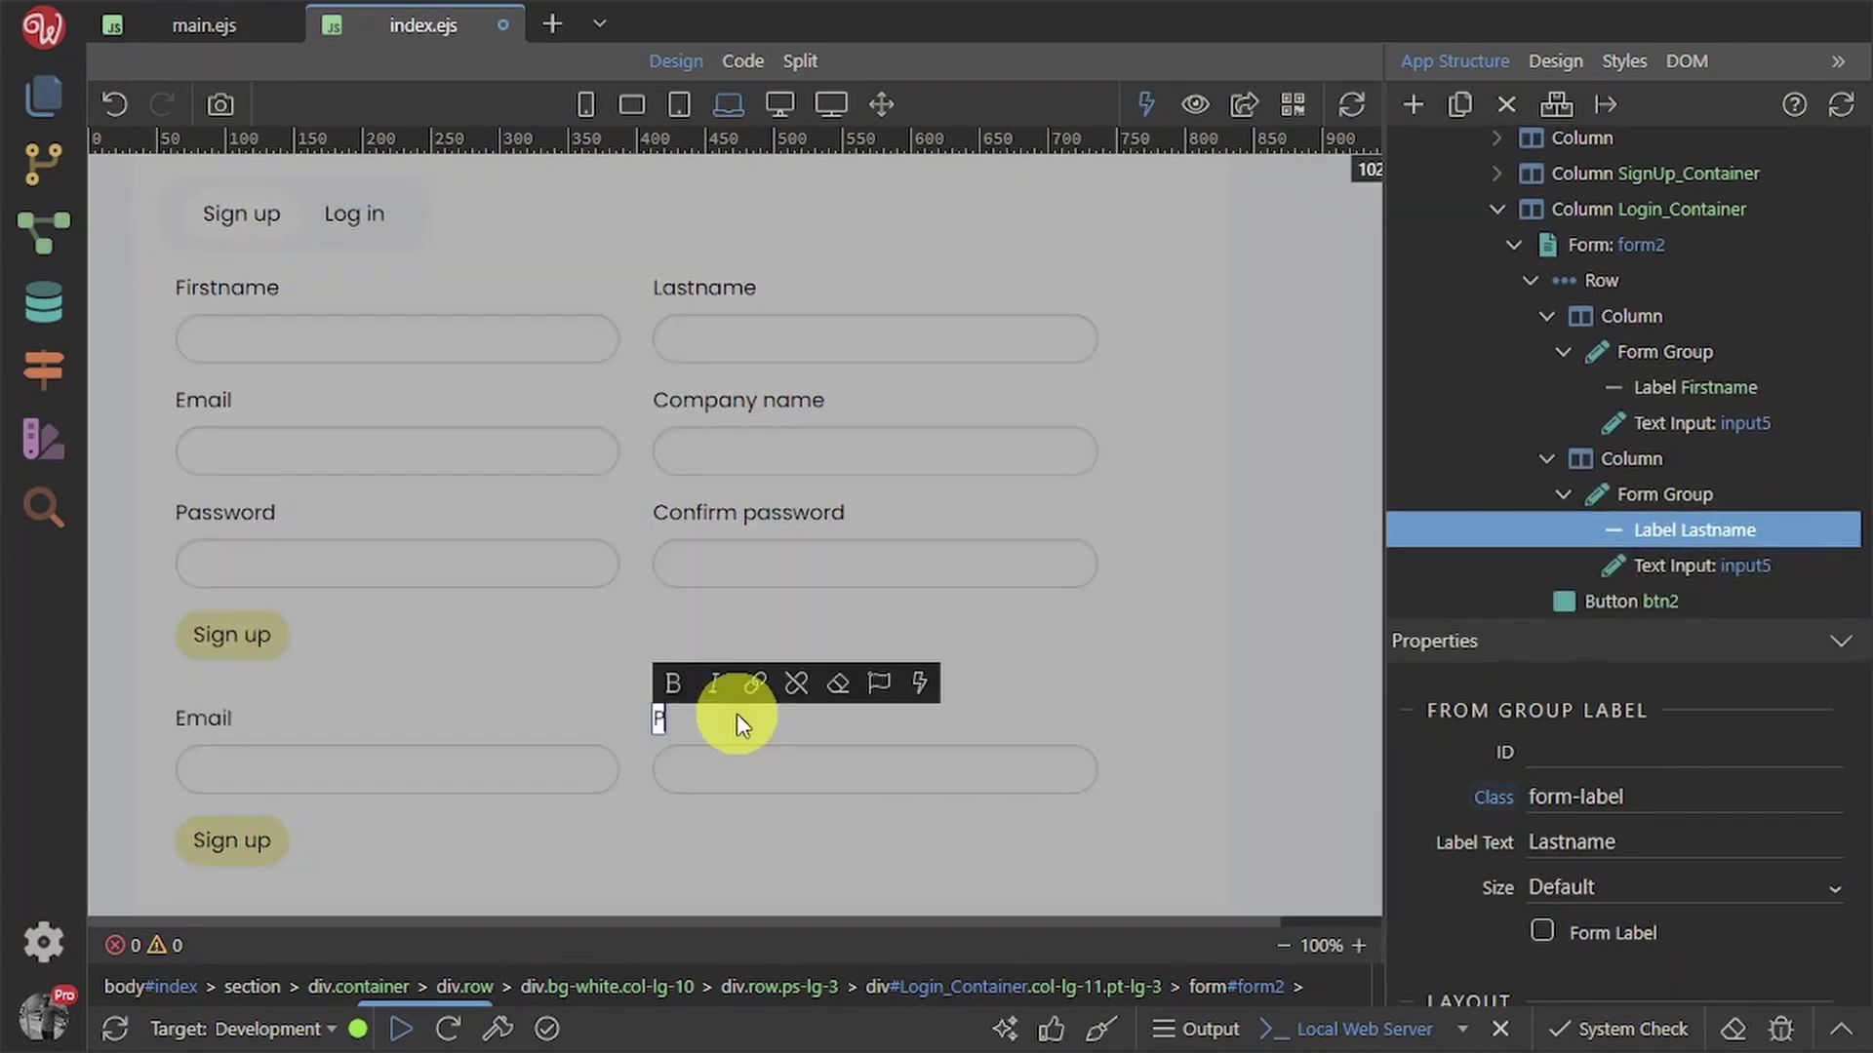
{"action": "type", "text": "ass"}
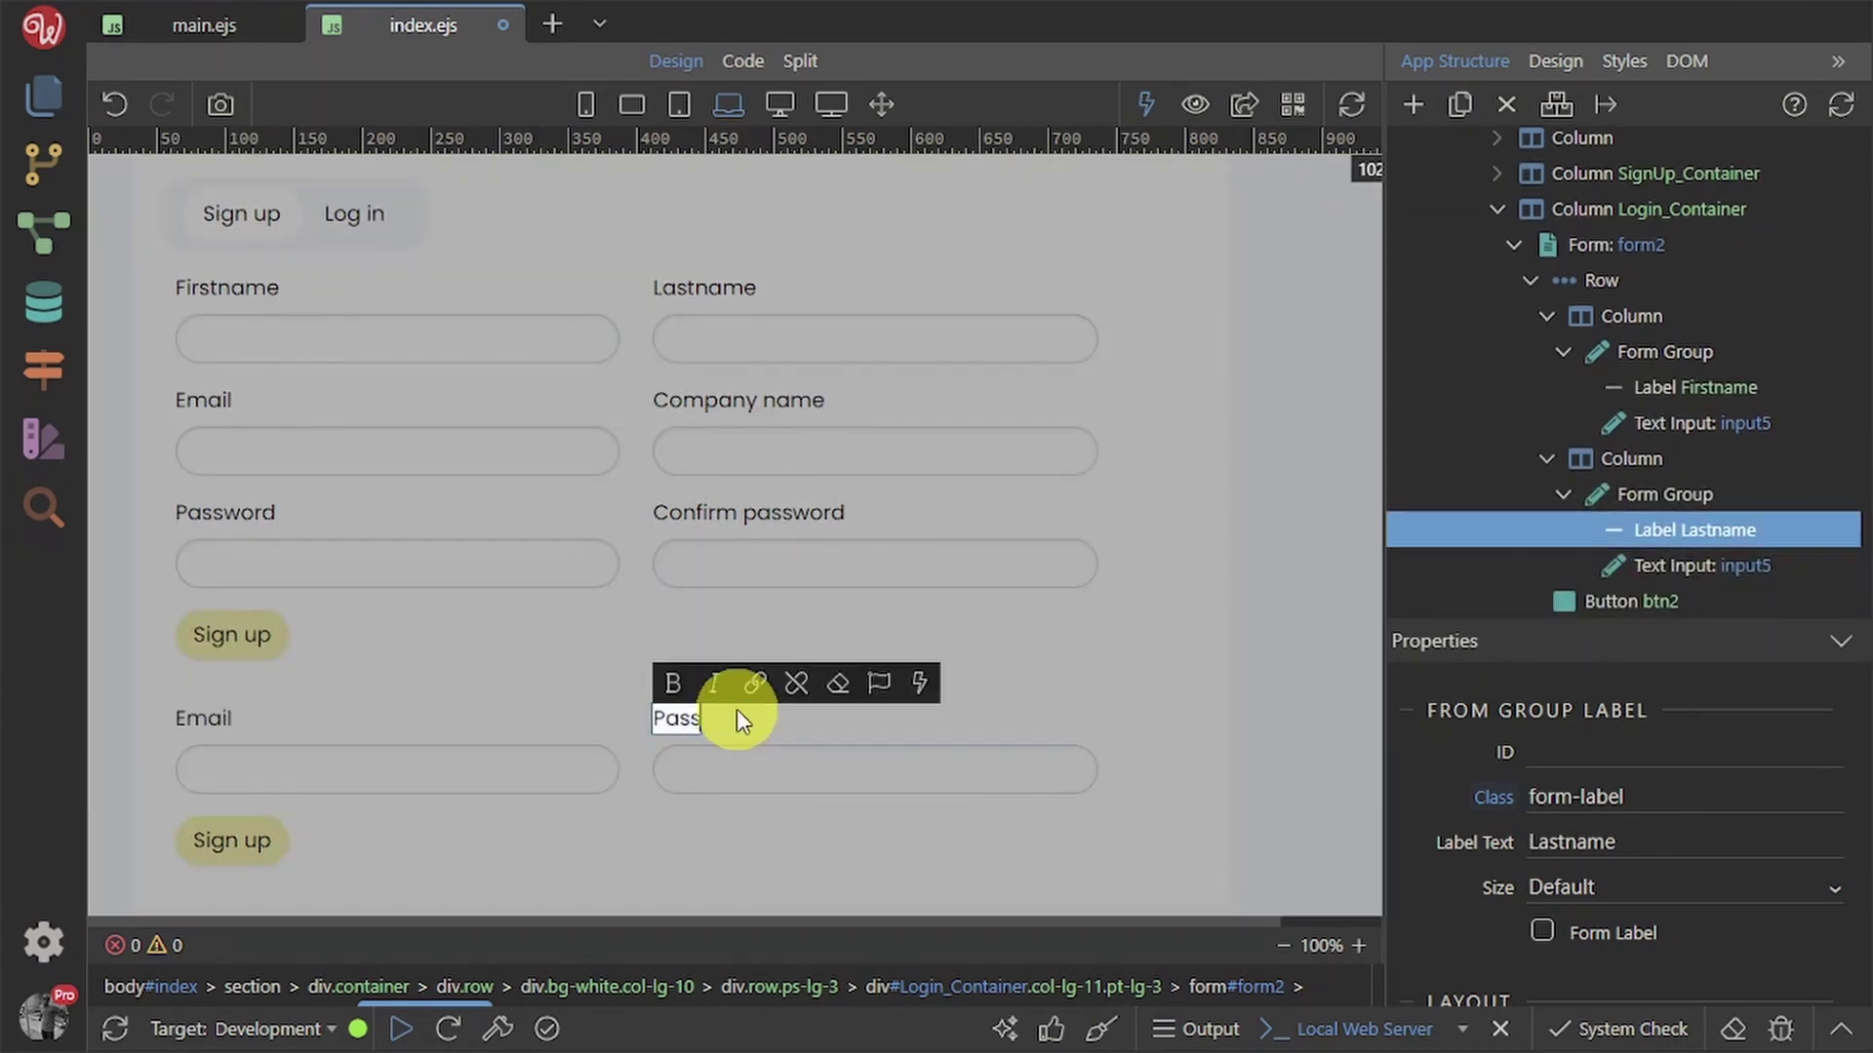
{"action": "type", "text": "word"}
{"action": "left_click", "coordinate": [805, 753]}
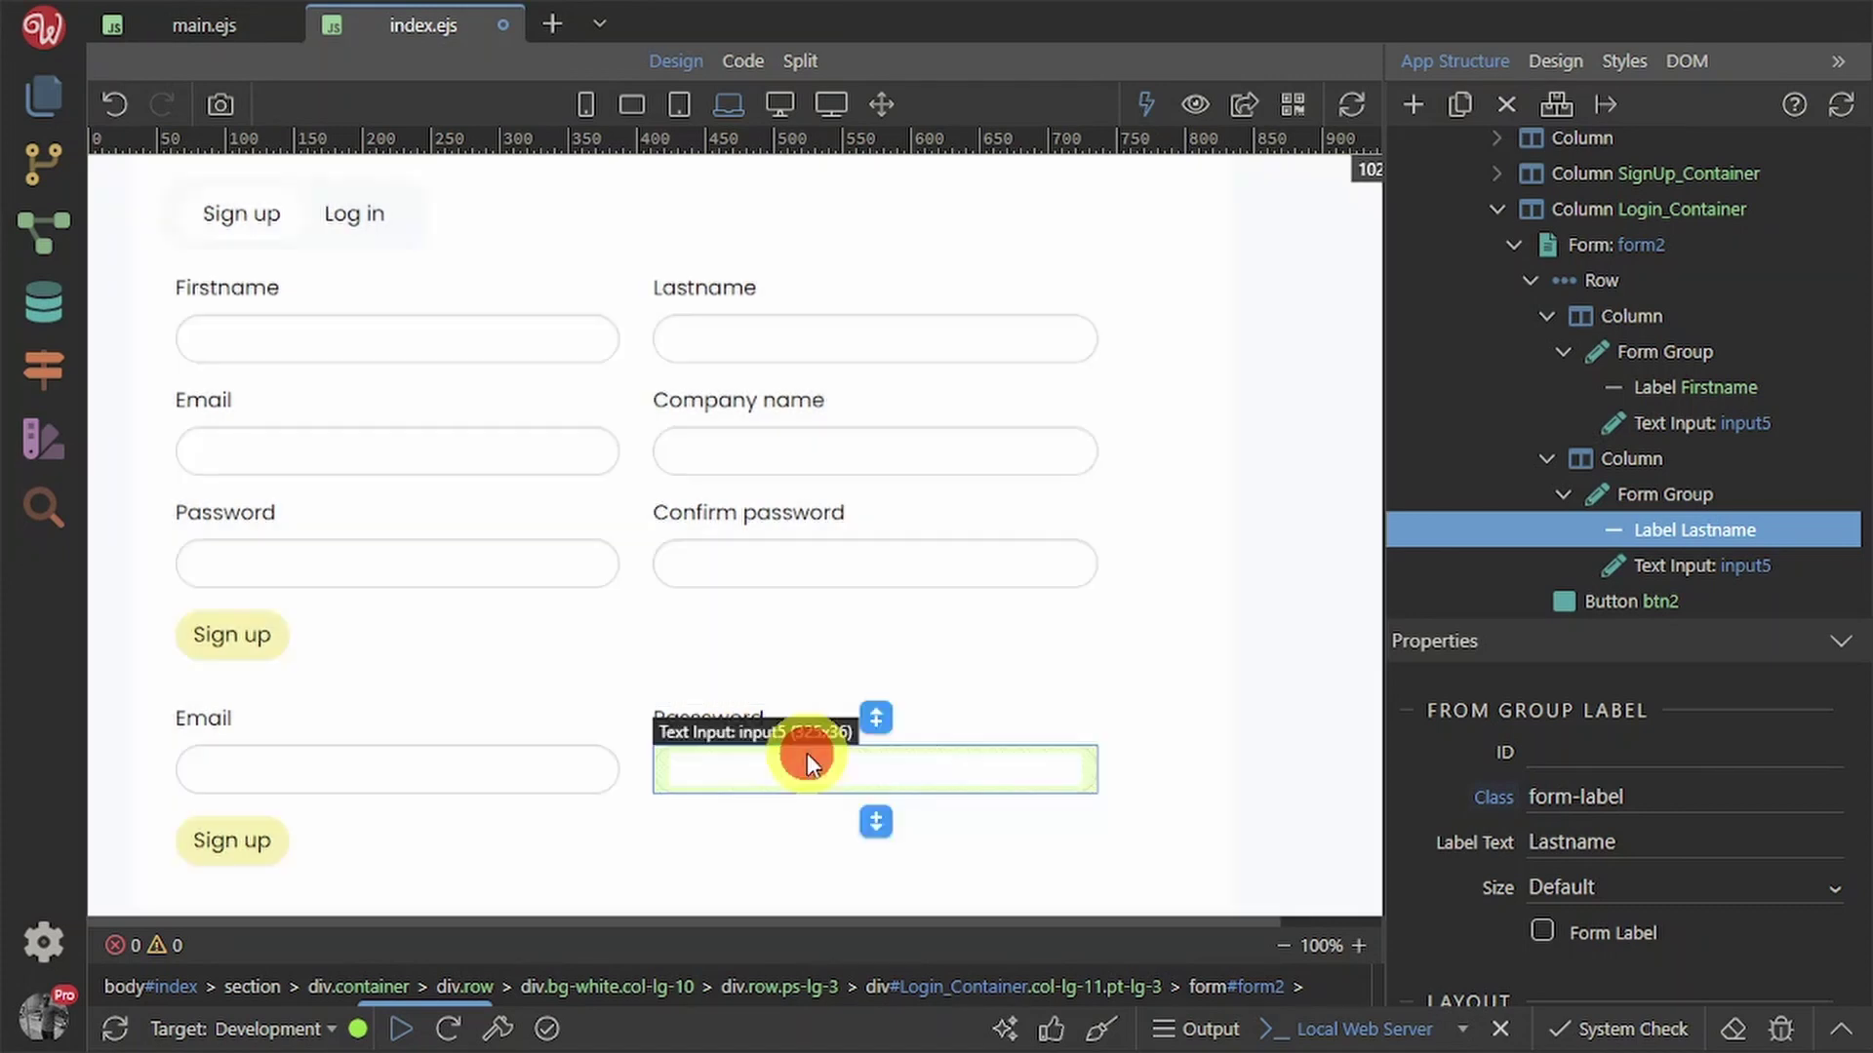
- Change the text of the Login_Container form's button to Login
{"action": "left_click", "coordinate": [269, 834]}
{"action": "left_click", "coordinate": [269, 836]}
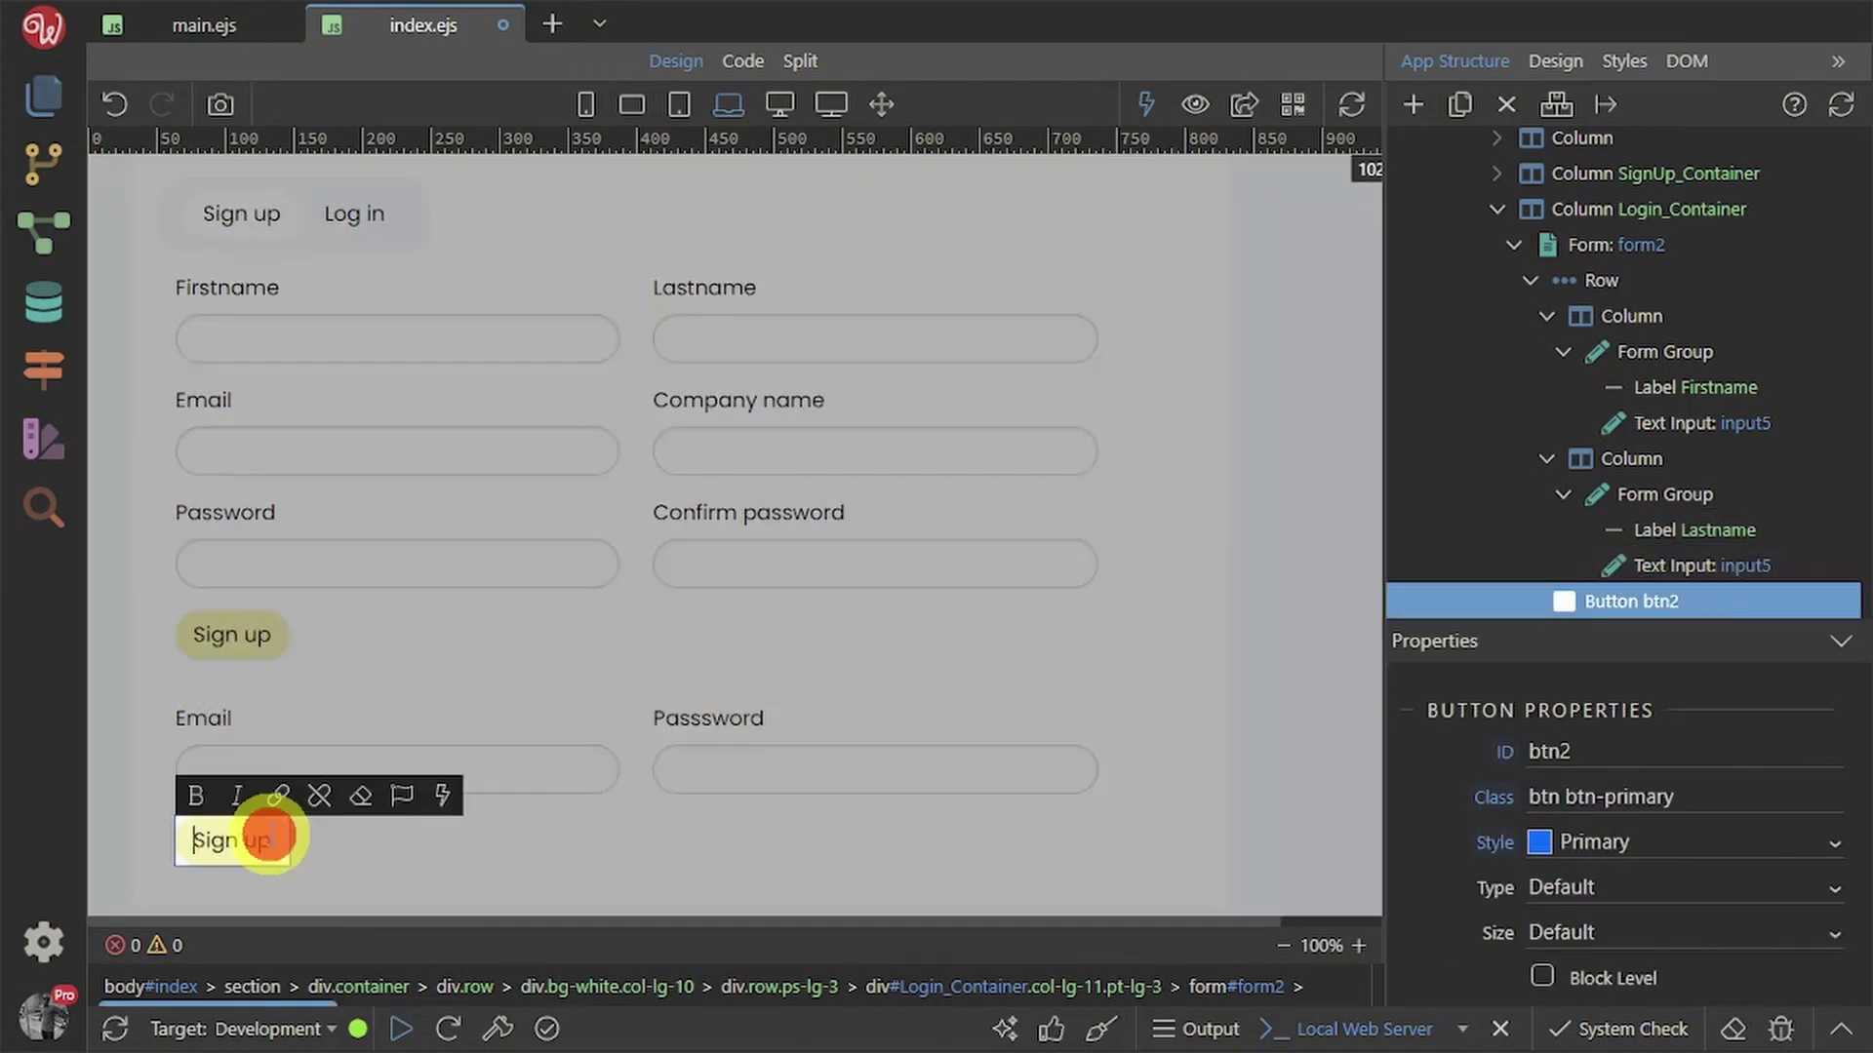
{"action": "key", "text": "ctrl+a"}
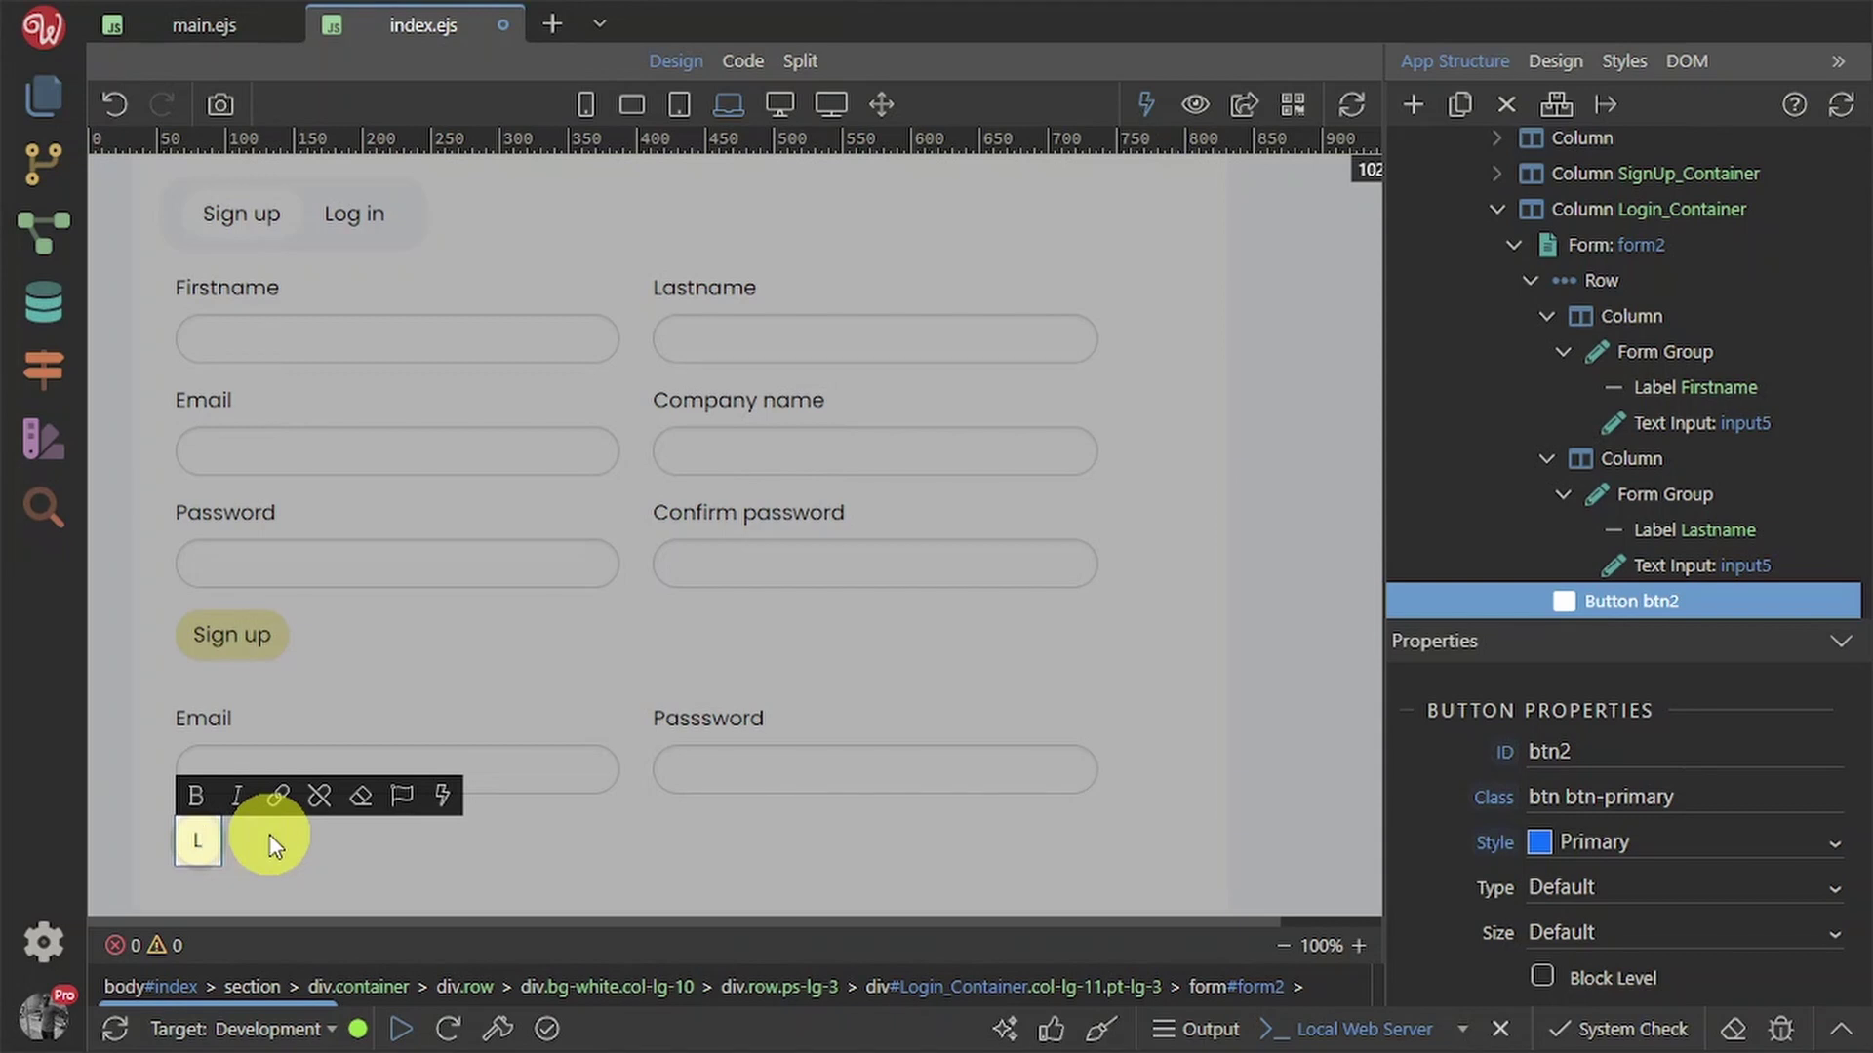
{"action": "type", "text": "ogin"}
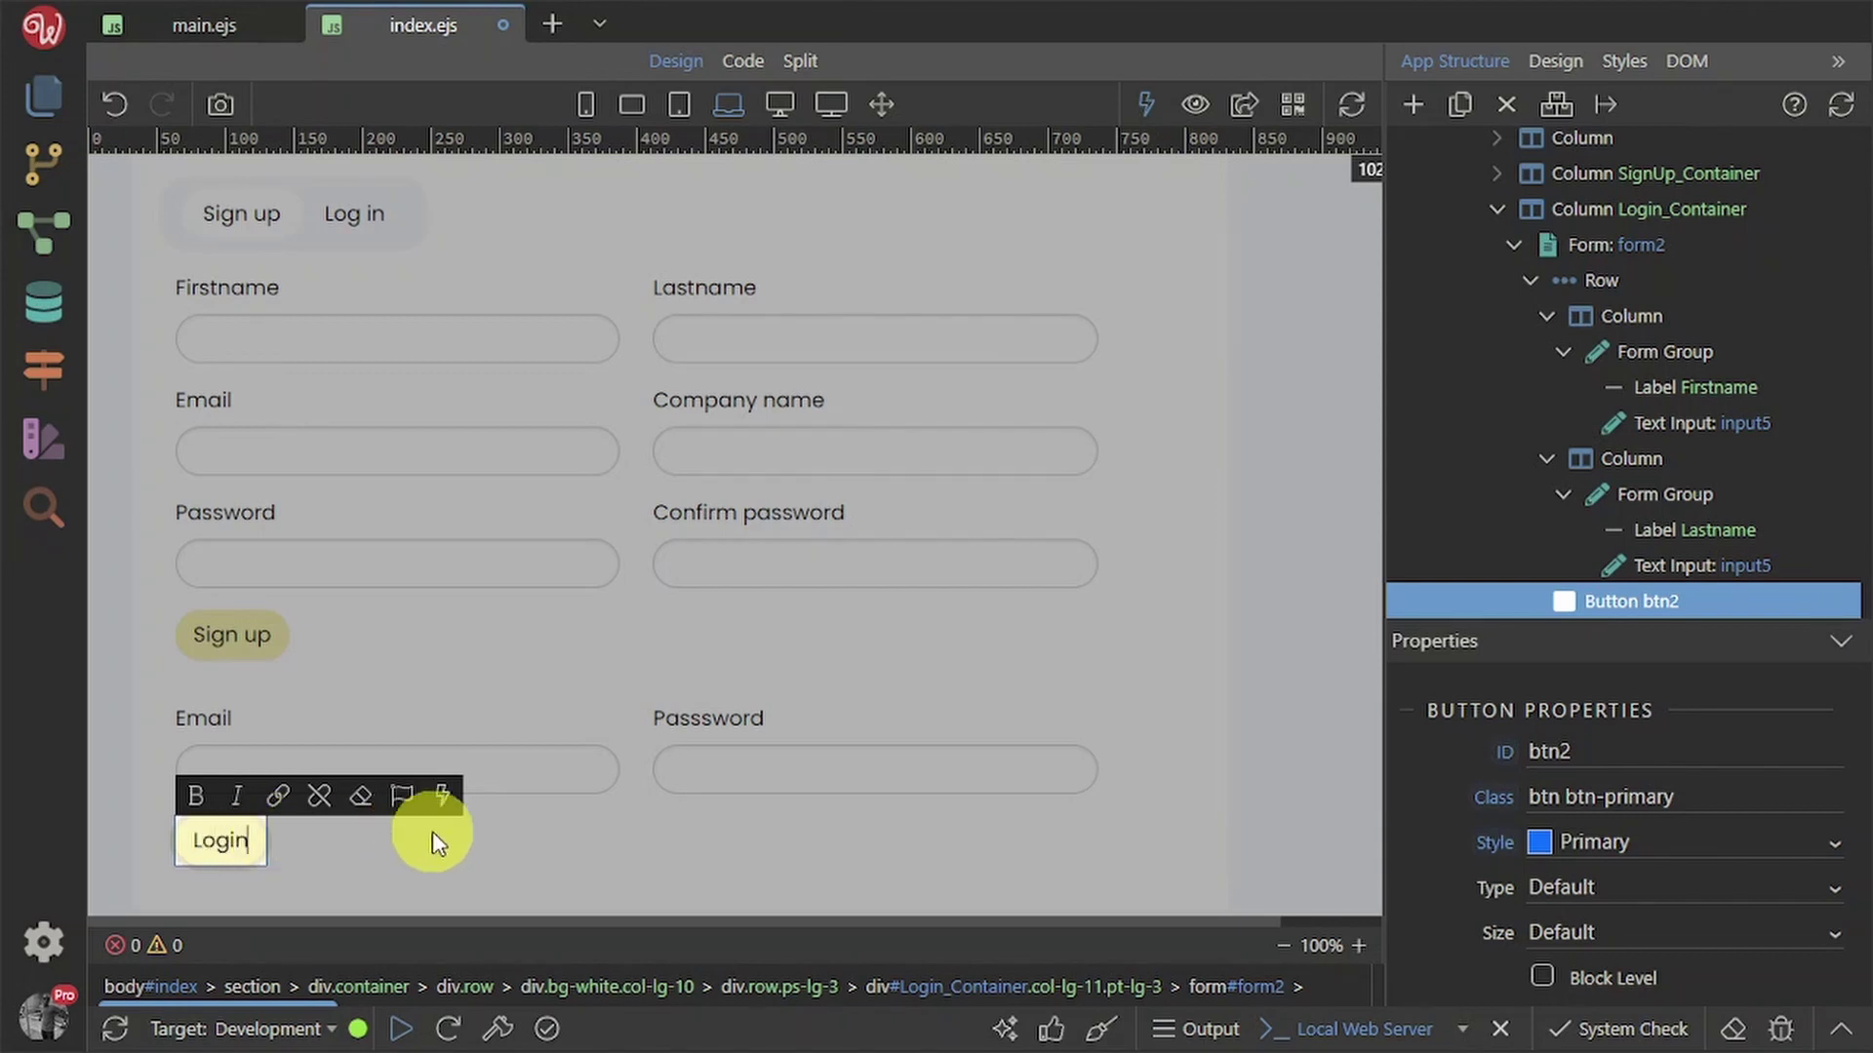
{"action": "left_click", "coordinate": [493, 840]}
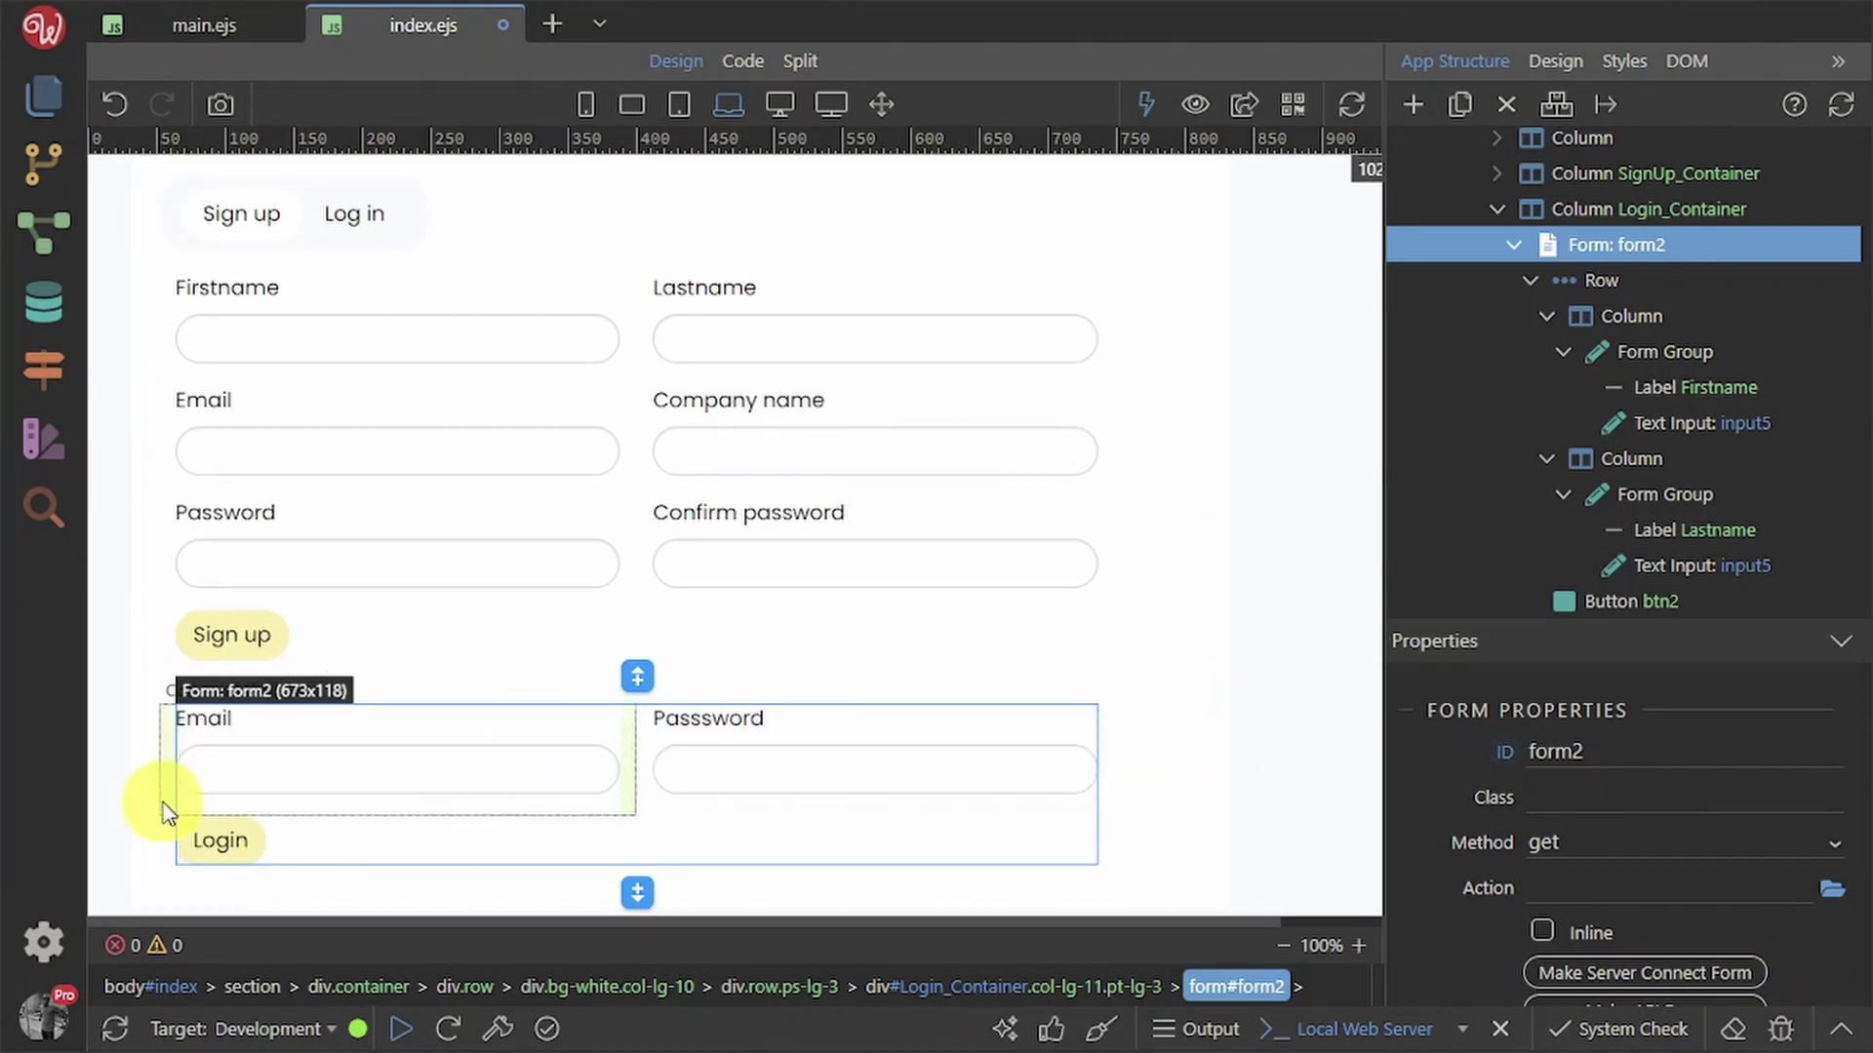
- Set the Login button's style to Default and add the border class to it
{"action": "left_click", "coordinate": [235, 859]}
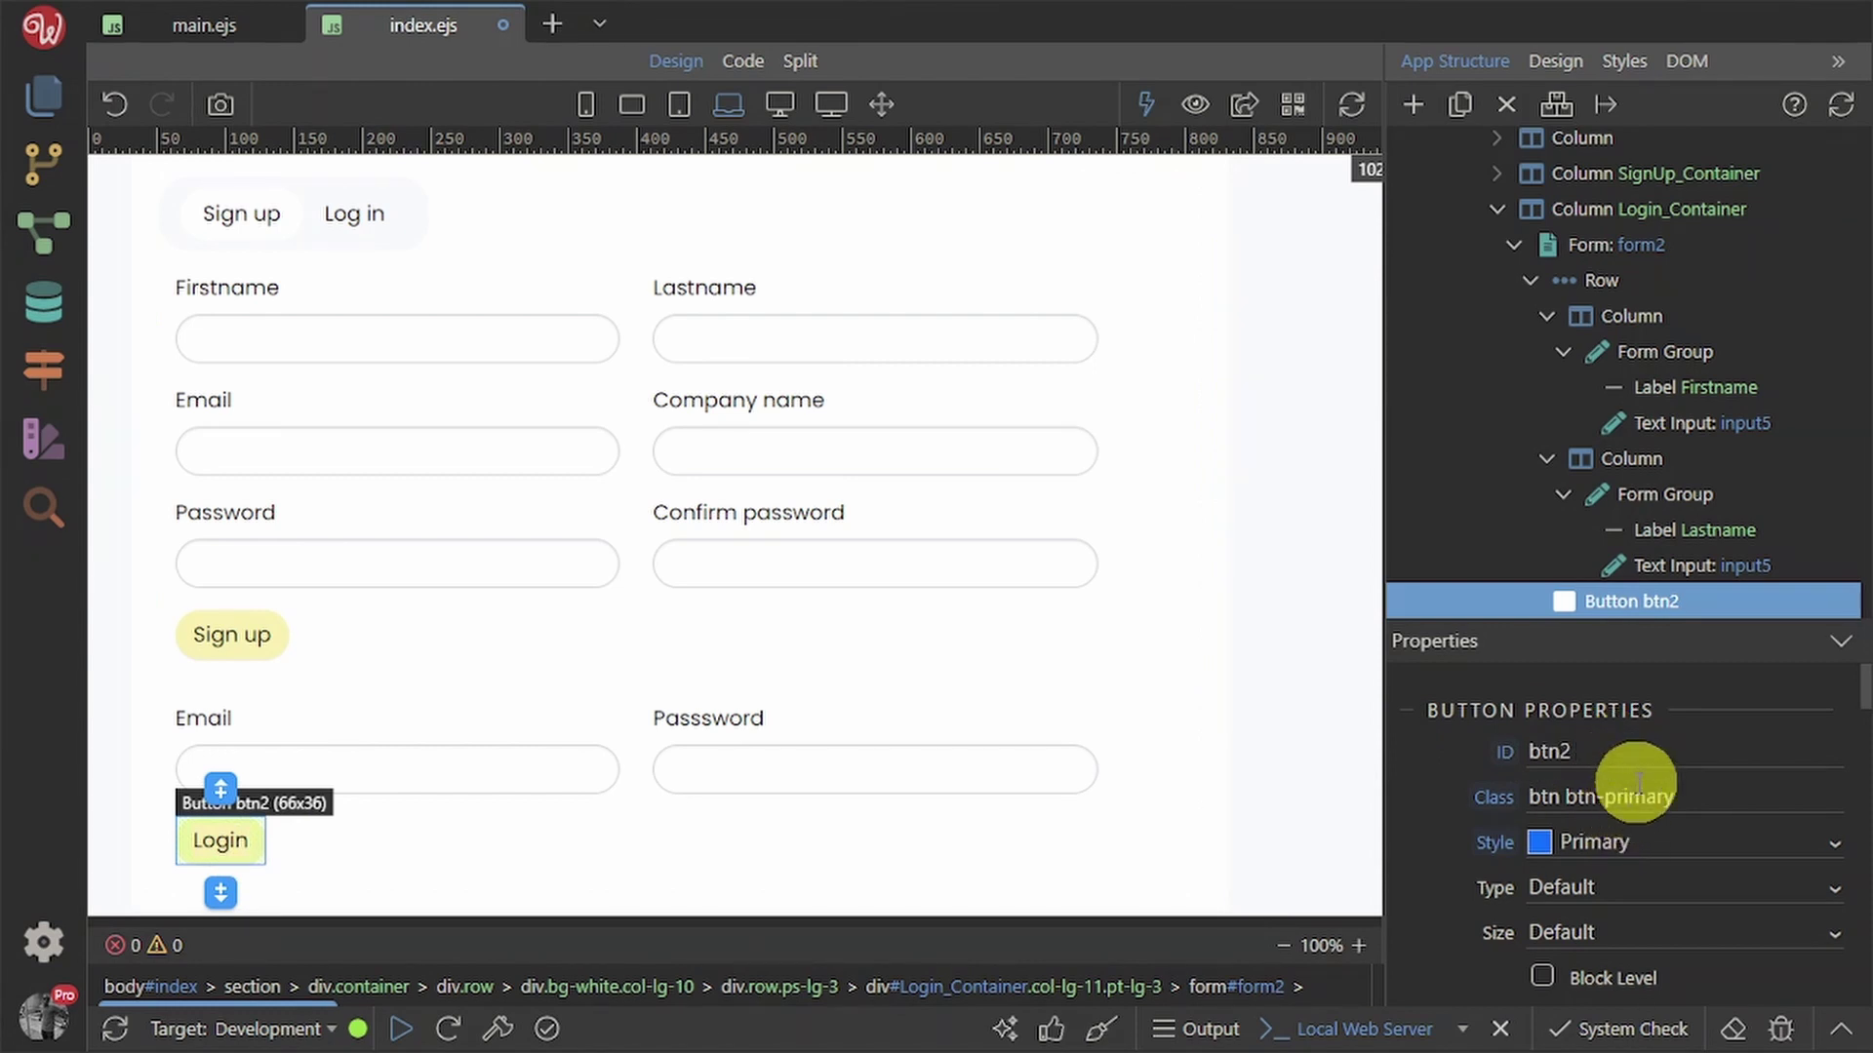
{"action": "left_click", "coordinate": [1648, 839]}
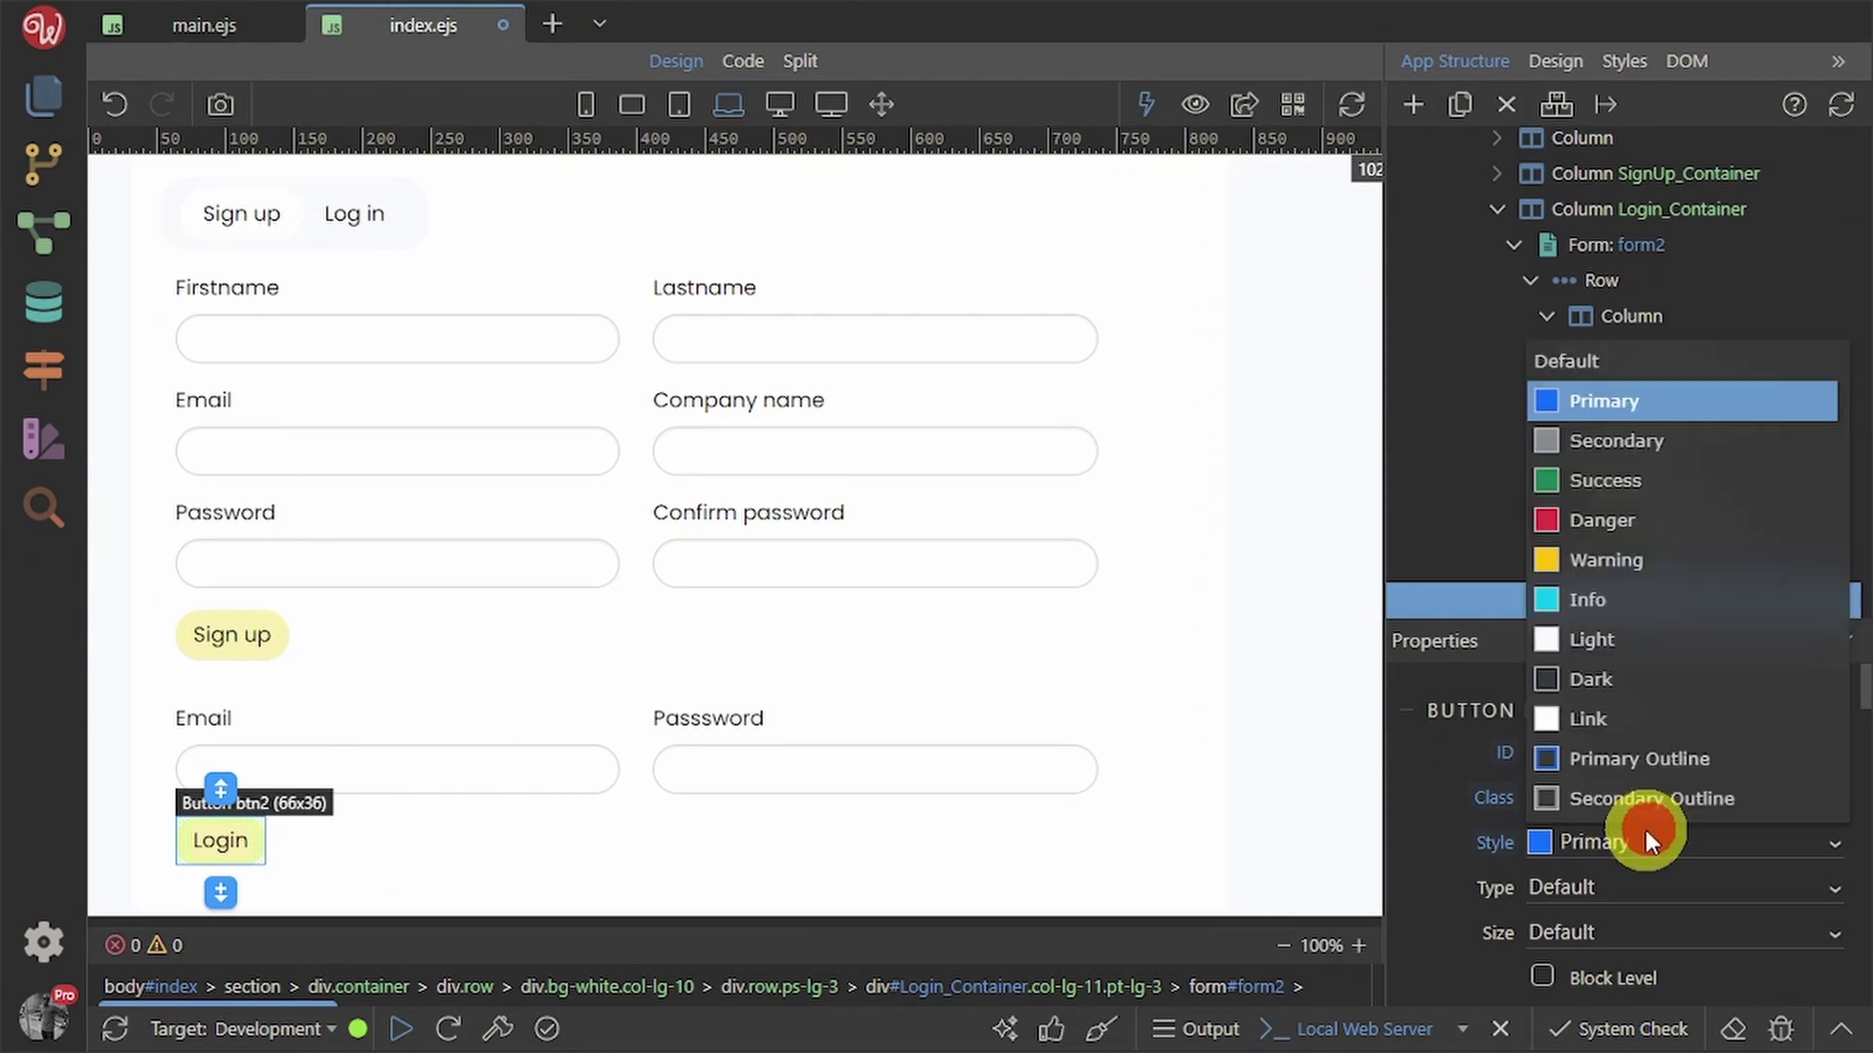
{"action": "left_click", "coordinate": [1625, 364]}
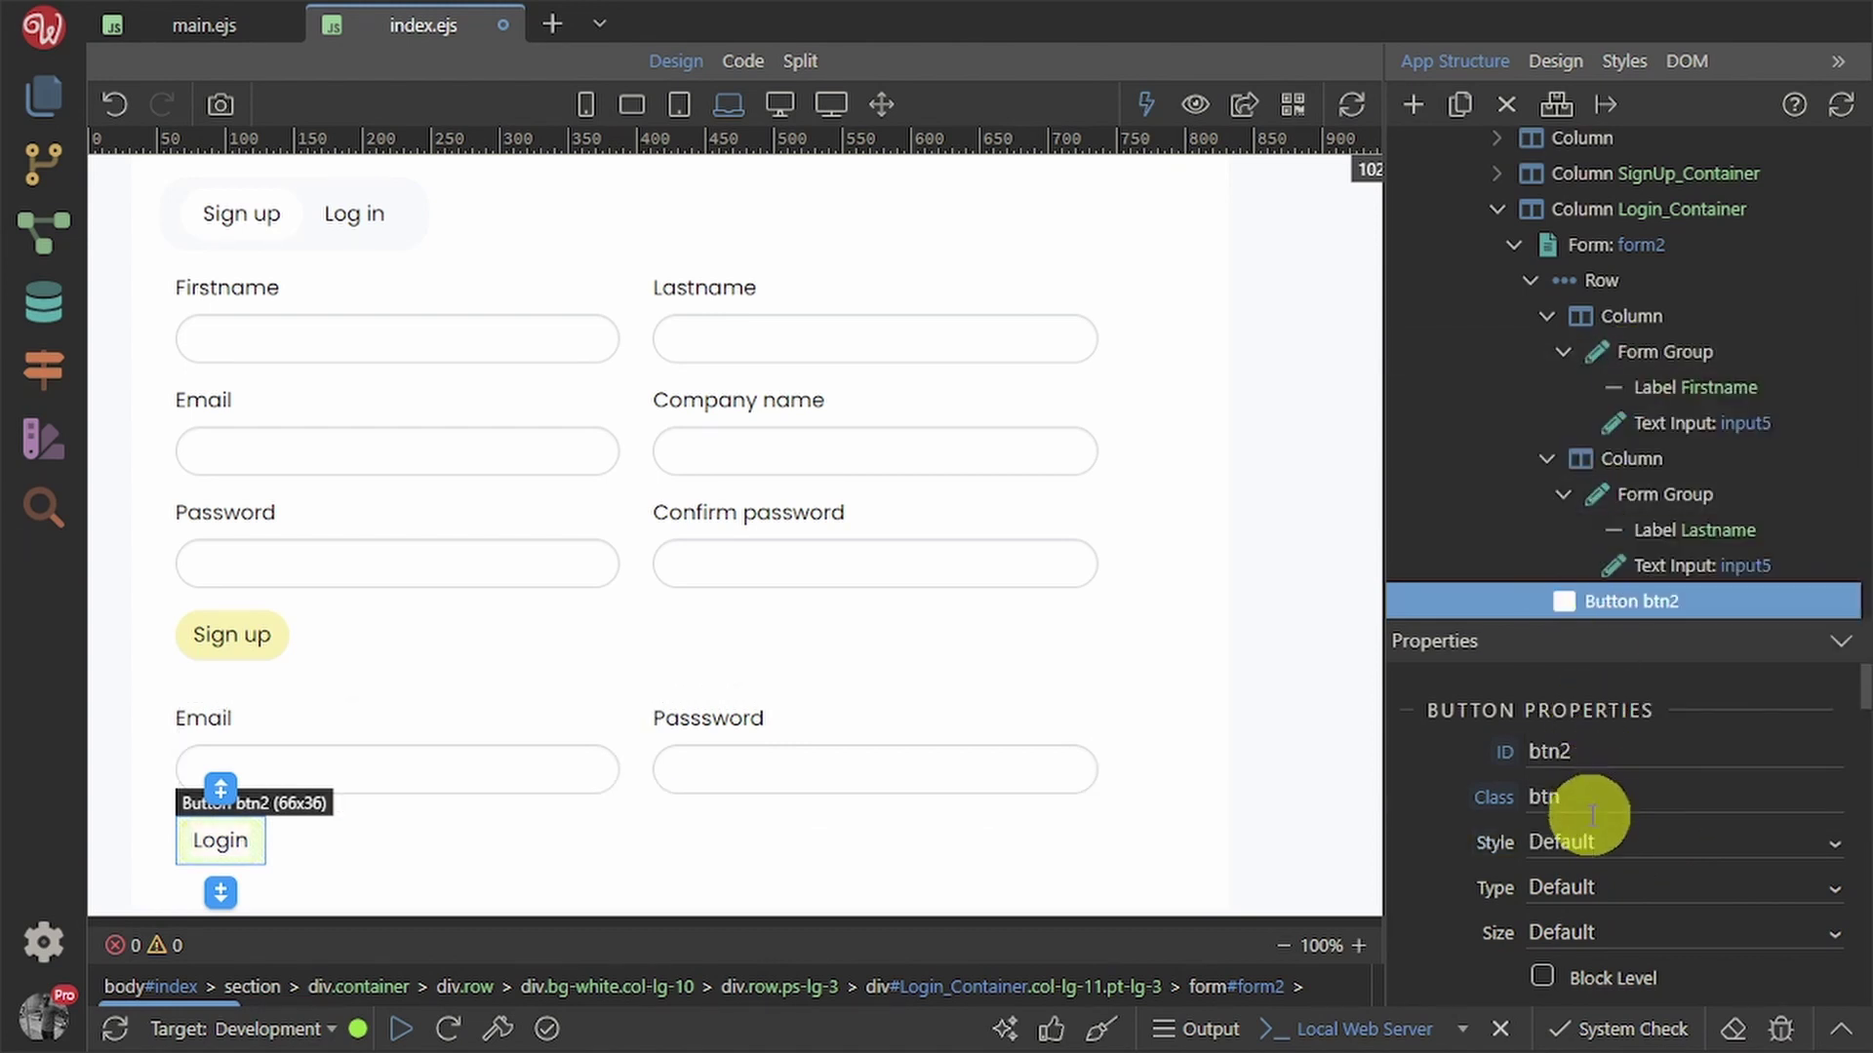
{"action": "left_click", "coordinate": [1631, 792]}
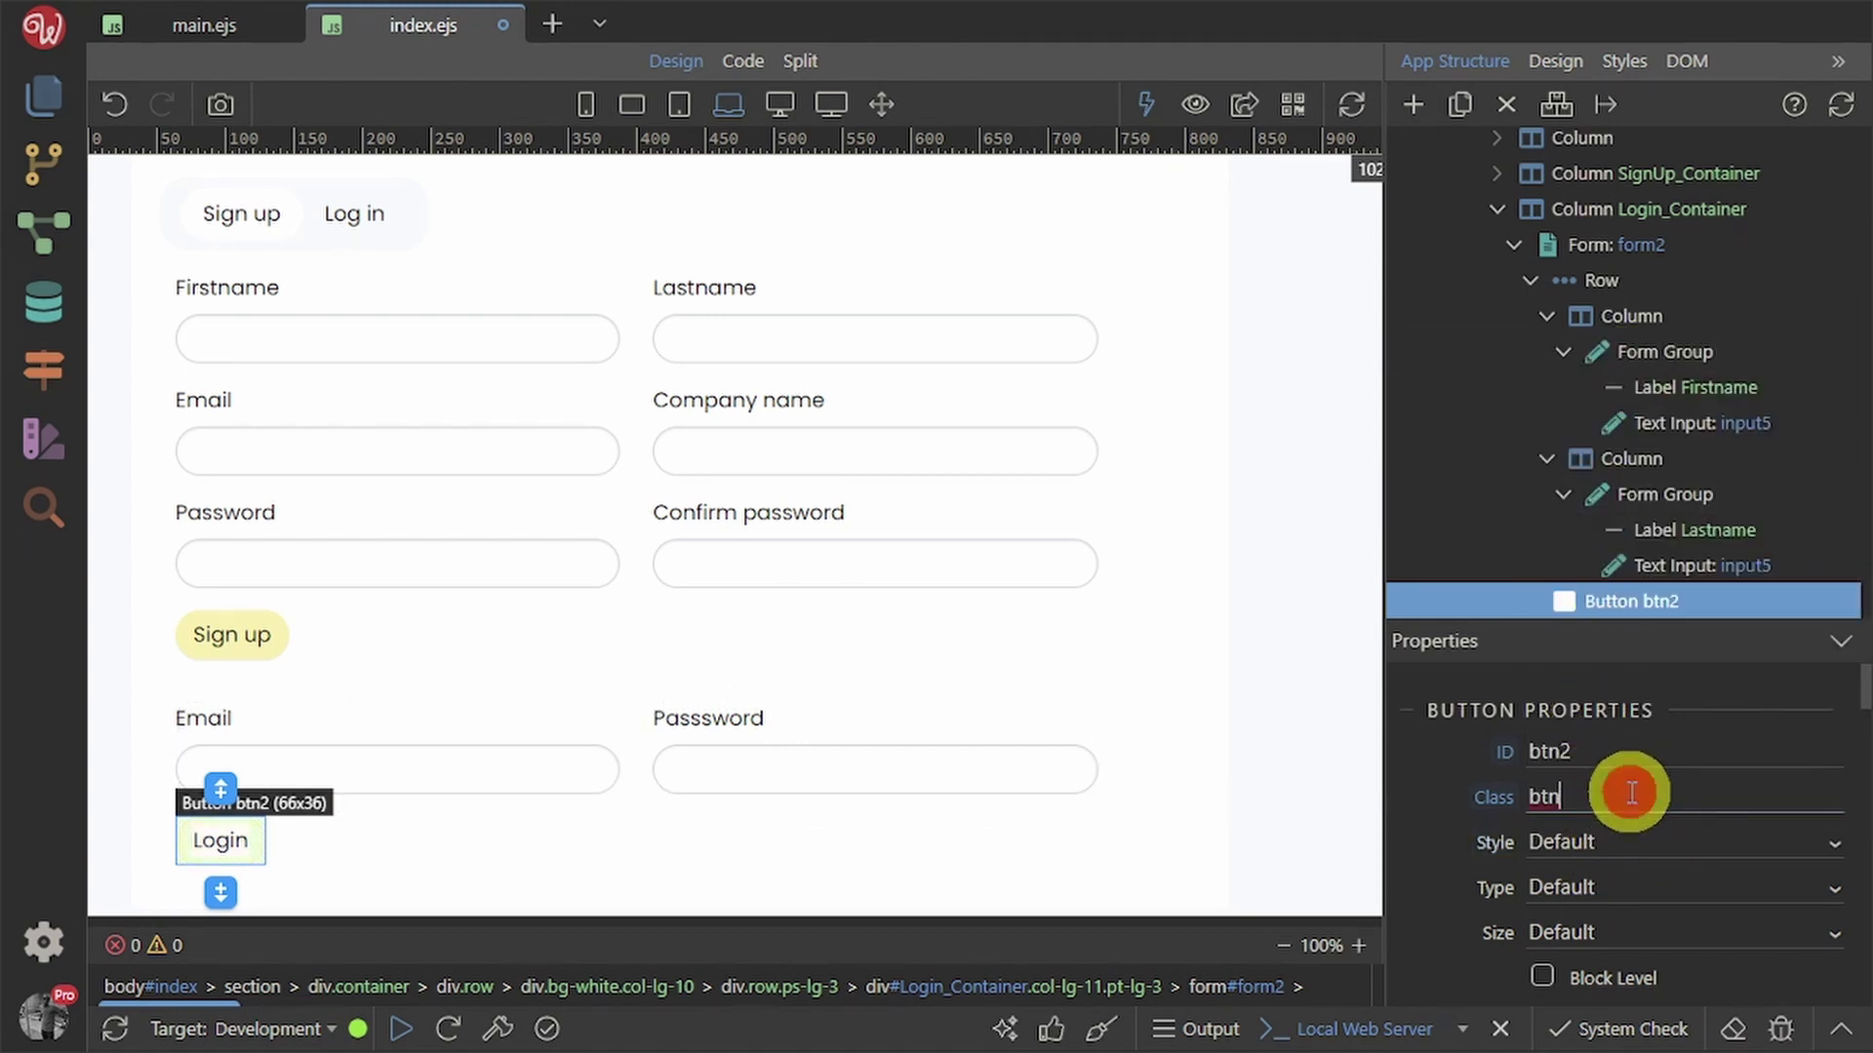
{"action": "type", "text": "border"}
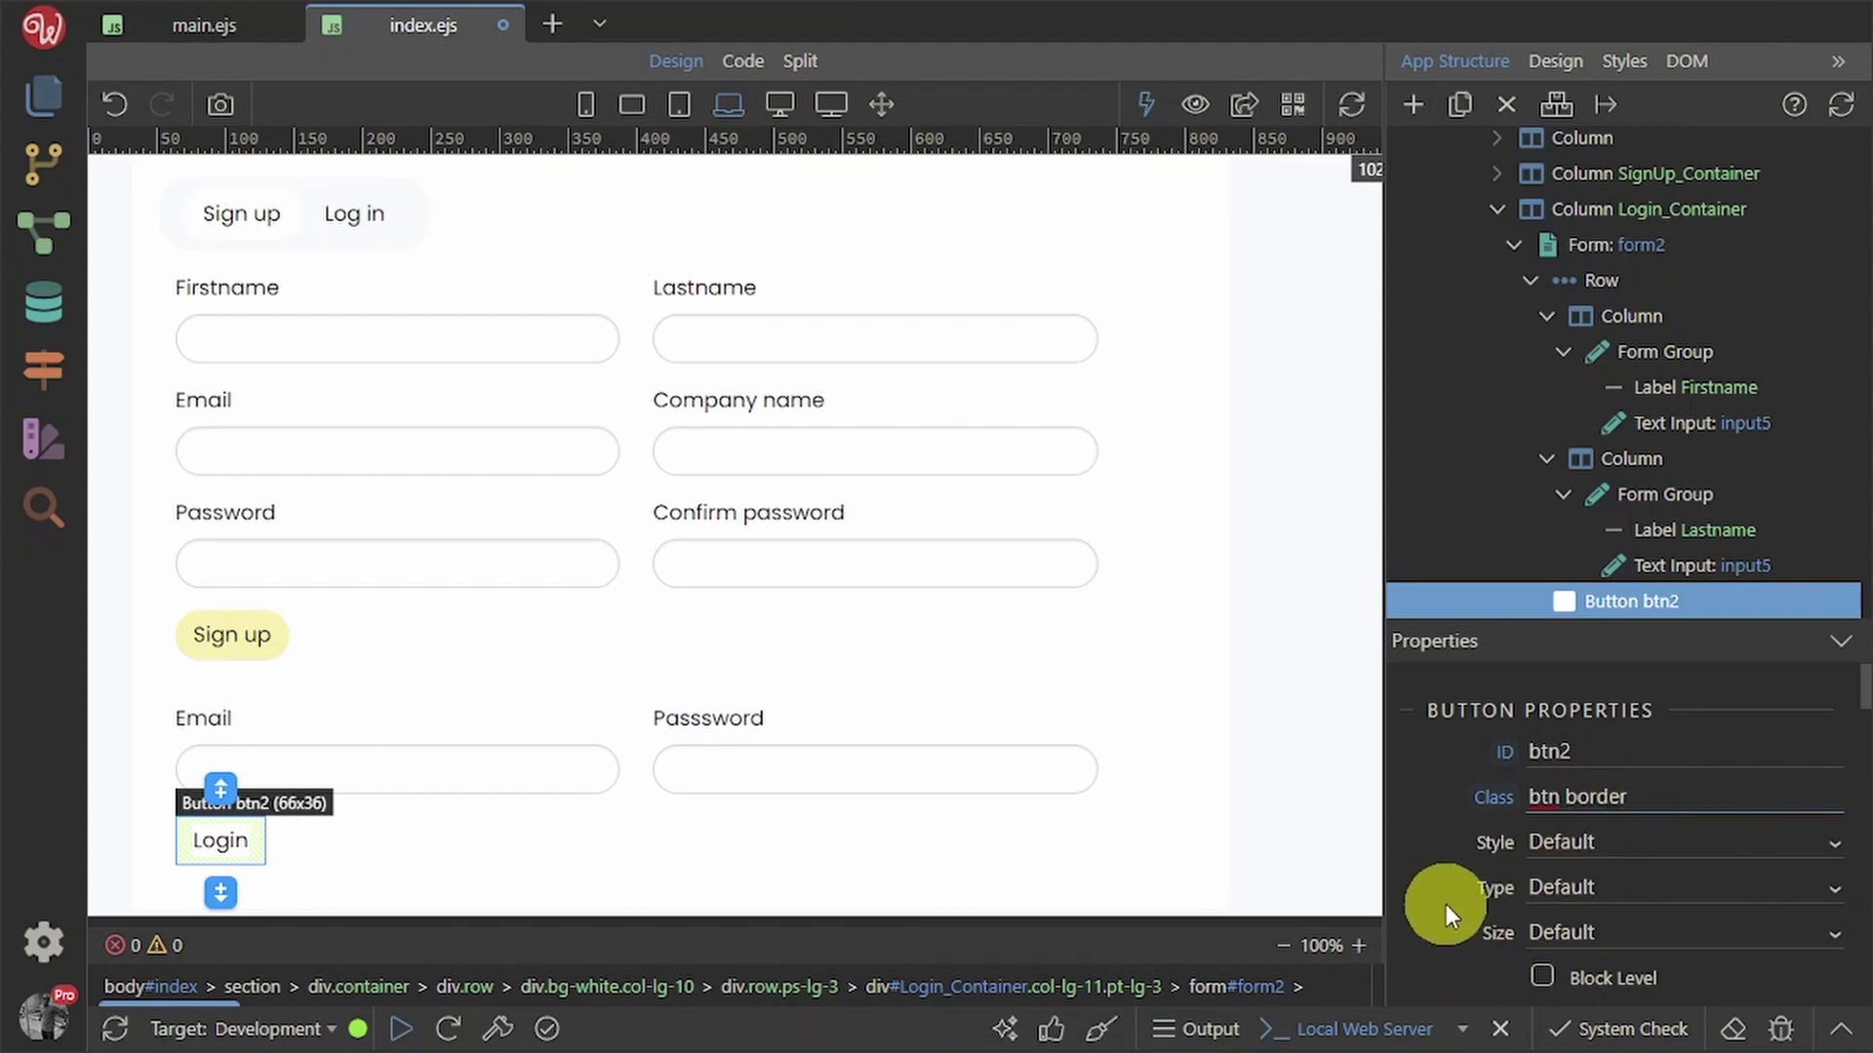
{"action": "left_click", "coordinate": [1001, 771]}
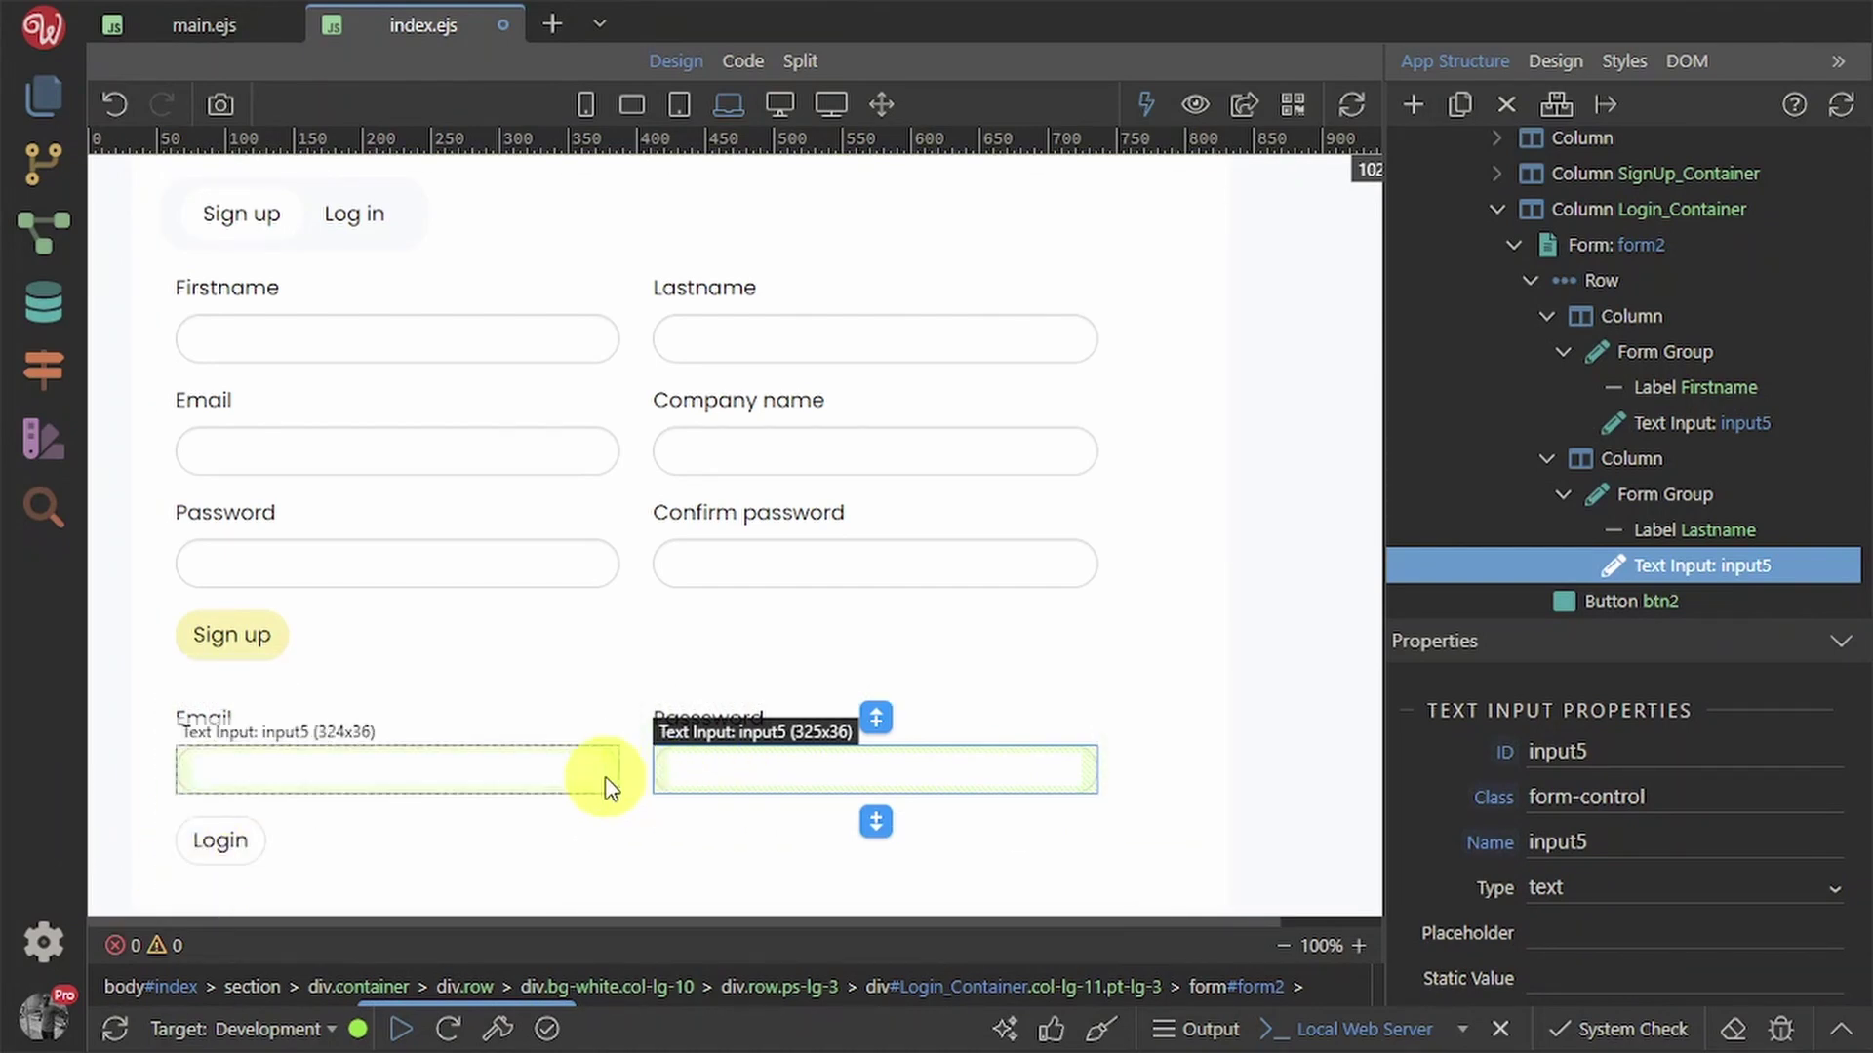
- Switch to the Taskbit signup page design in Figma to compare it with the built page
{"action": "key", "text": "alt+Tab"}
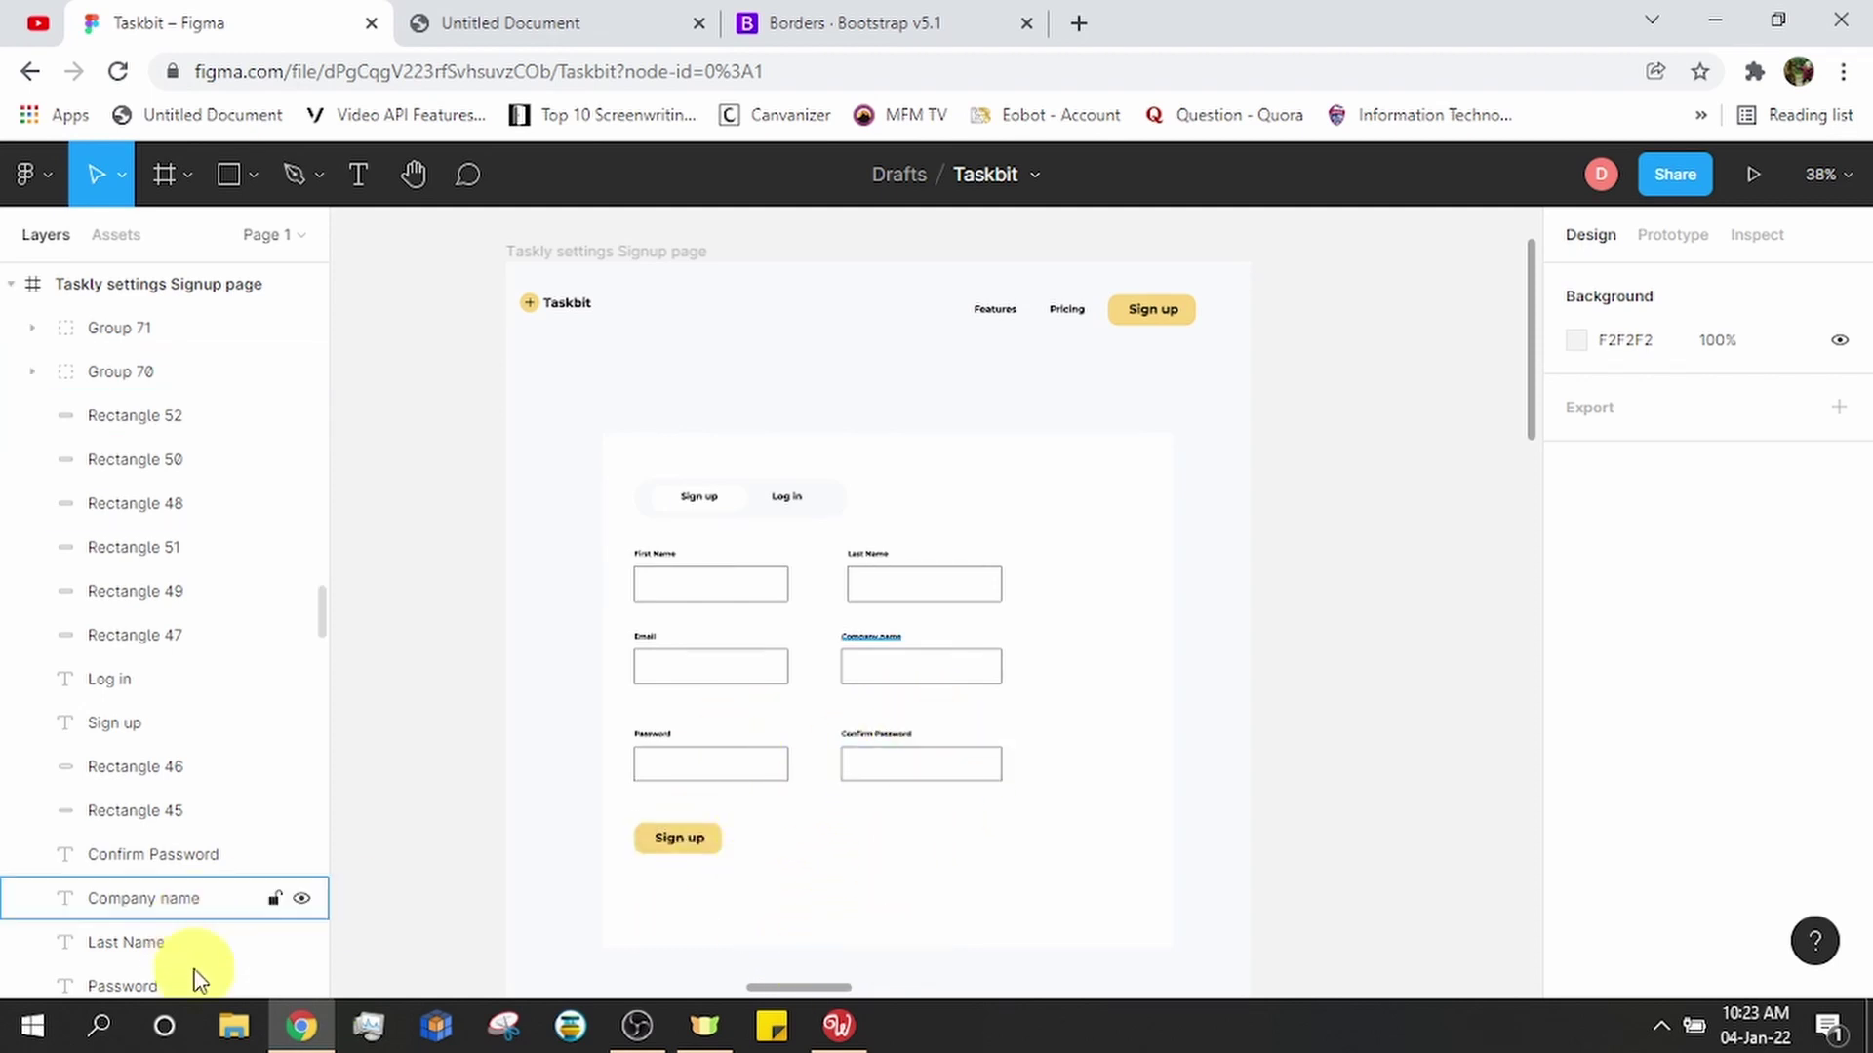
- Look over the form fields in the Figma signup page design and return to Wappler
{"action": "scroll", "coordinate": [1108, 677], "scroll_direction": "down", "scroll_amount": 3, "text": "ctrl"}
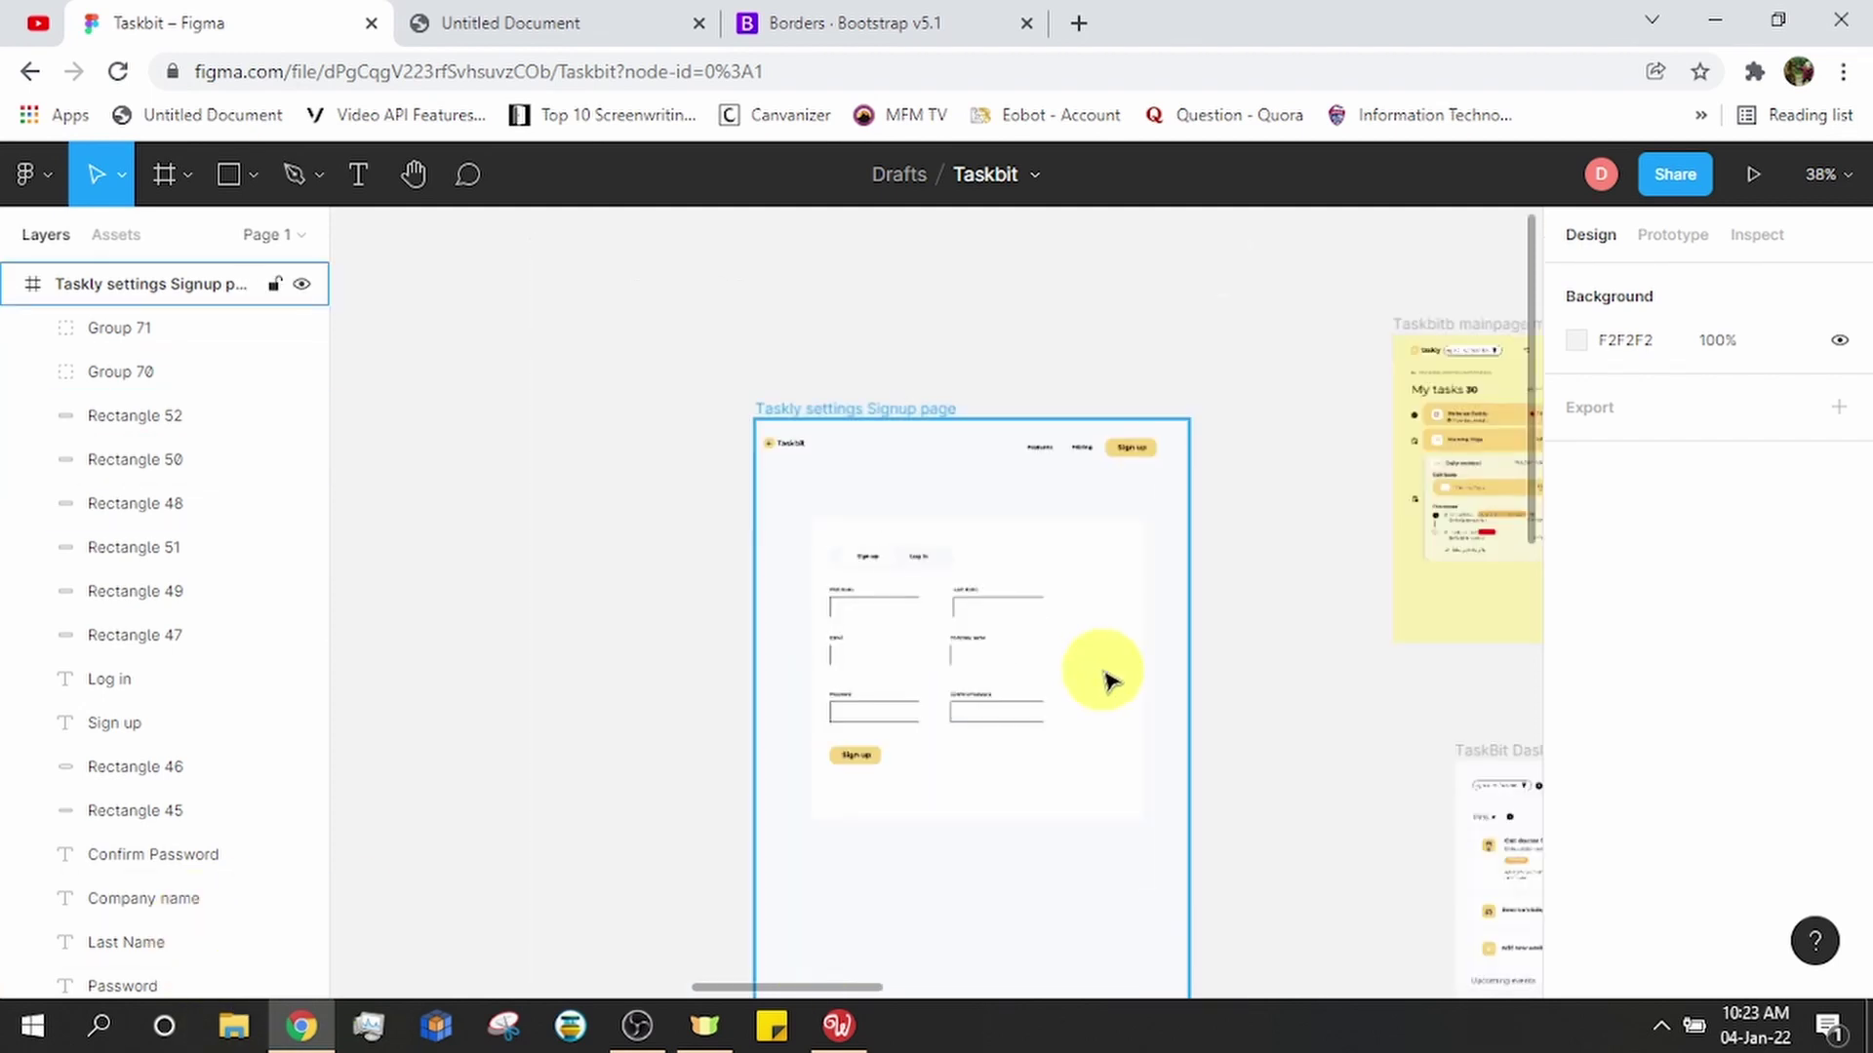
{"action": "left_click_drag", "start_coordinate": [1195, 715], "coordinate": [964, 612]}
{"action": "key", "text": "alt+Tab"}
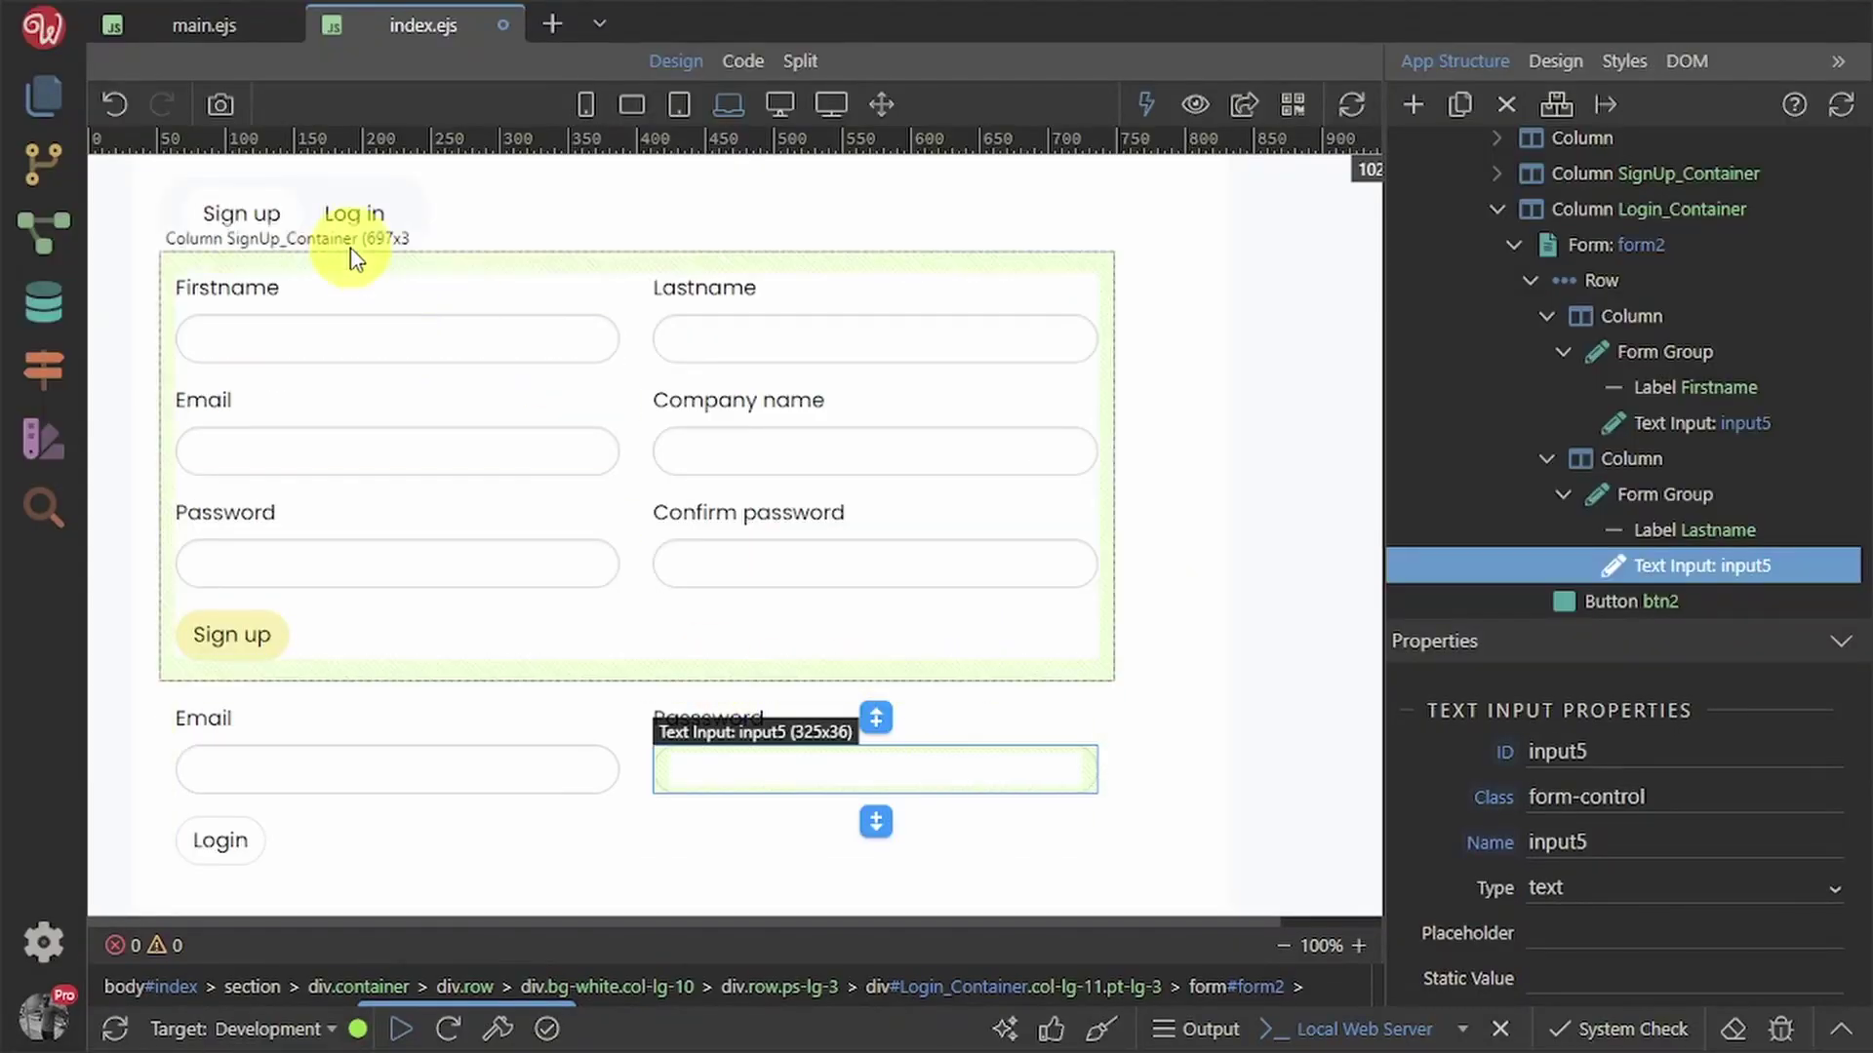
- Add the Input border radius variable to the theme's advanced variables
{"action": "left_click", "coordinate": [45, 435]}
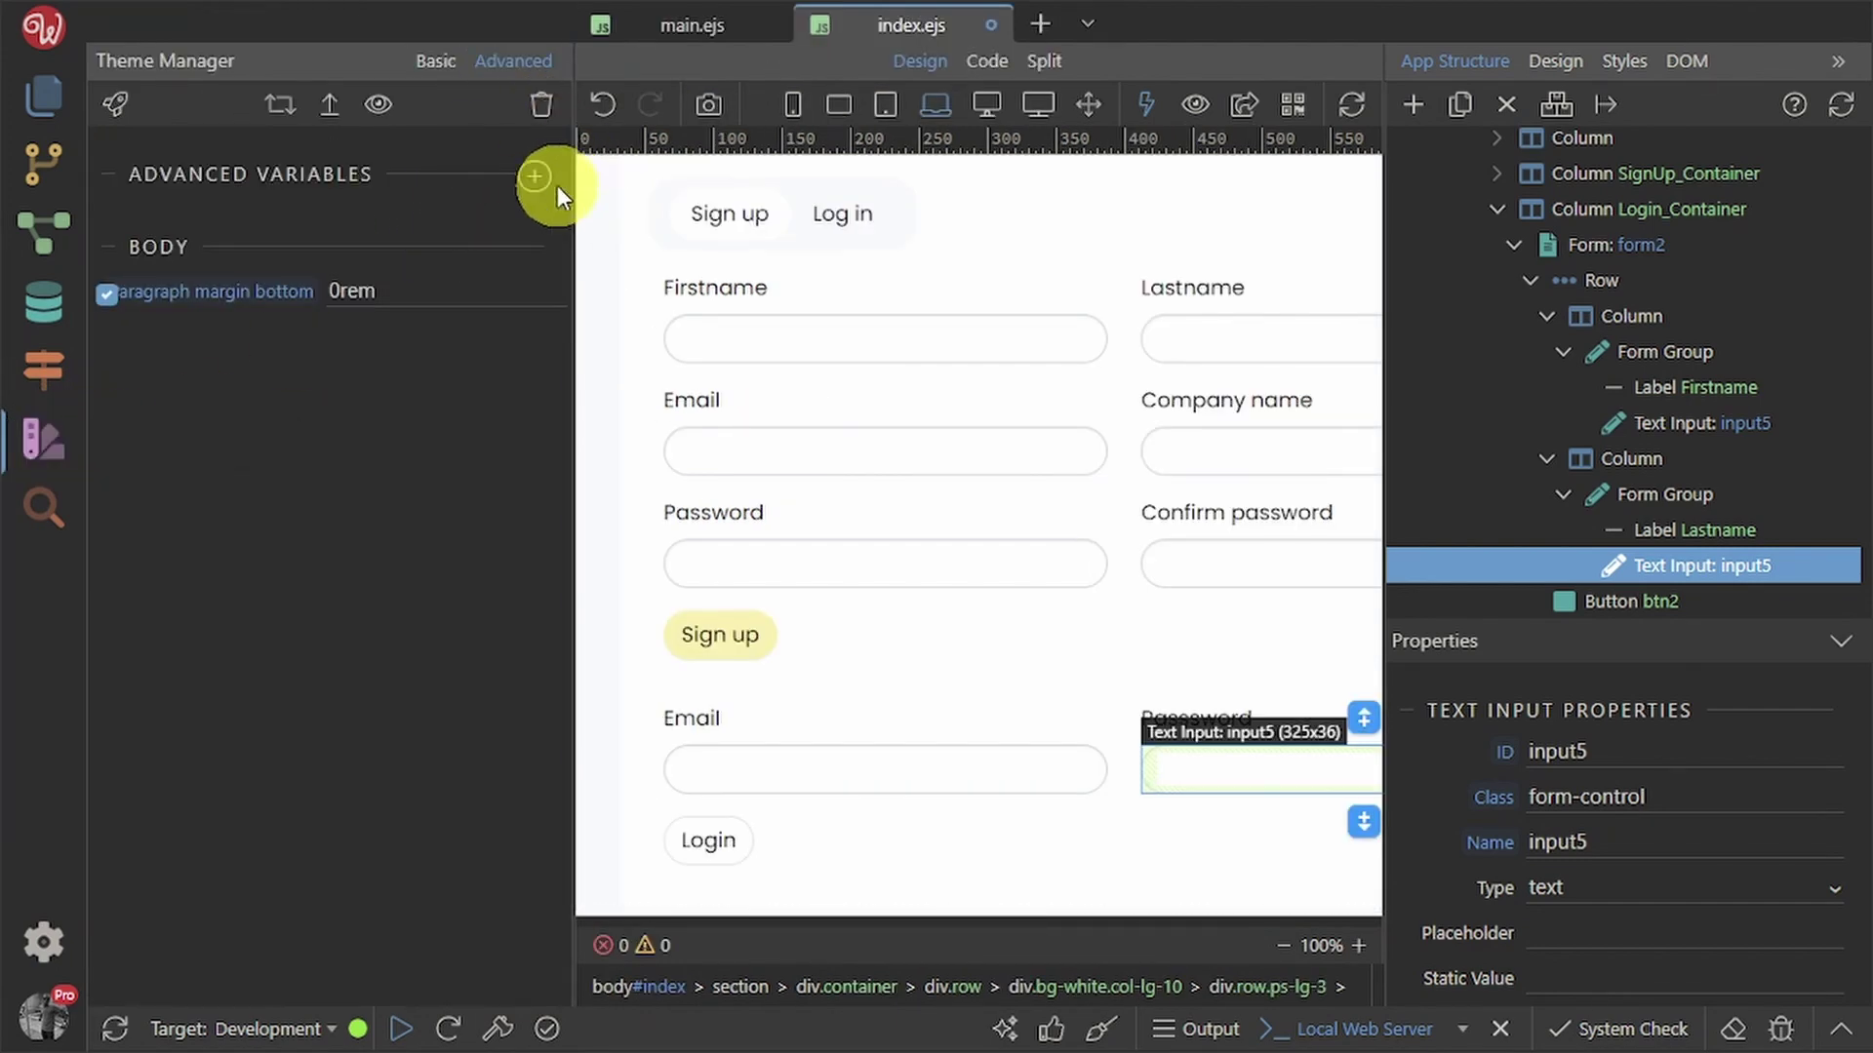
{"action": "left_click", "coordinate": [532, 178]}
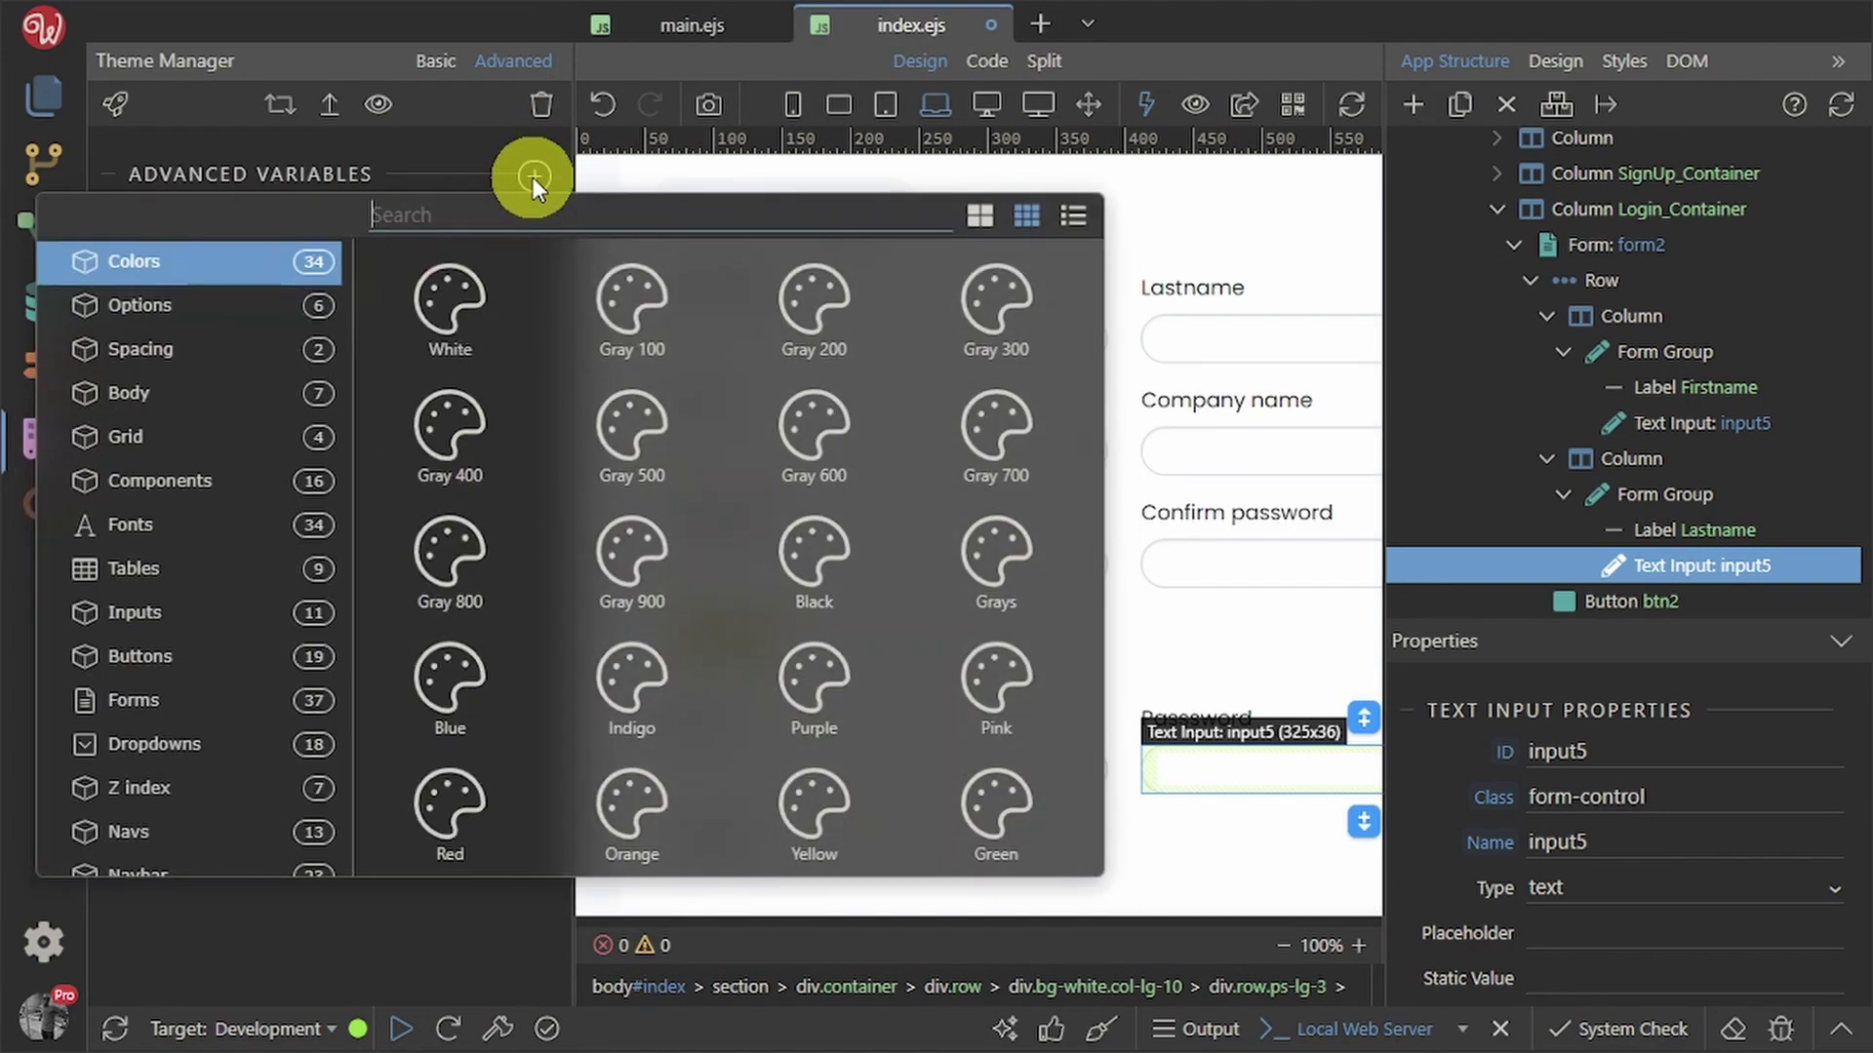
{"action": "type", "text": "inp"}
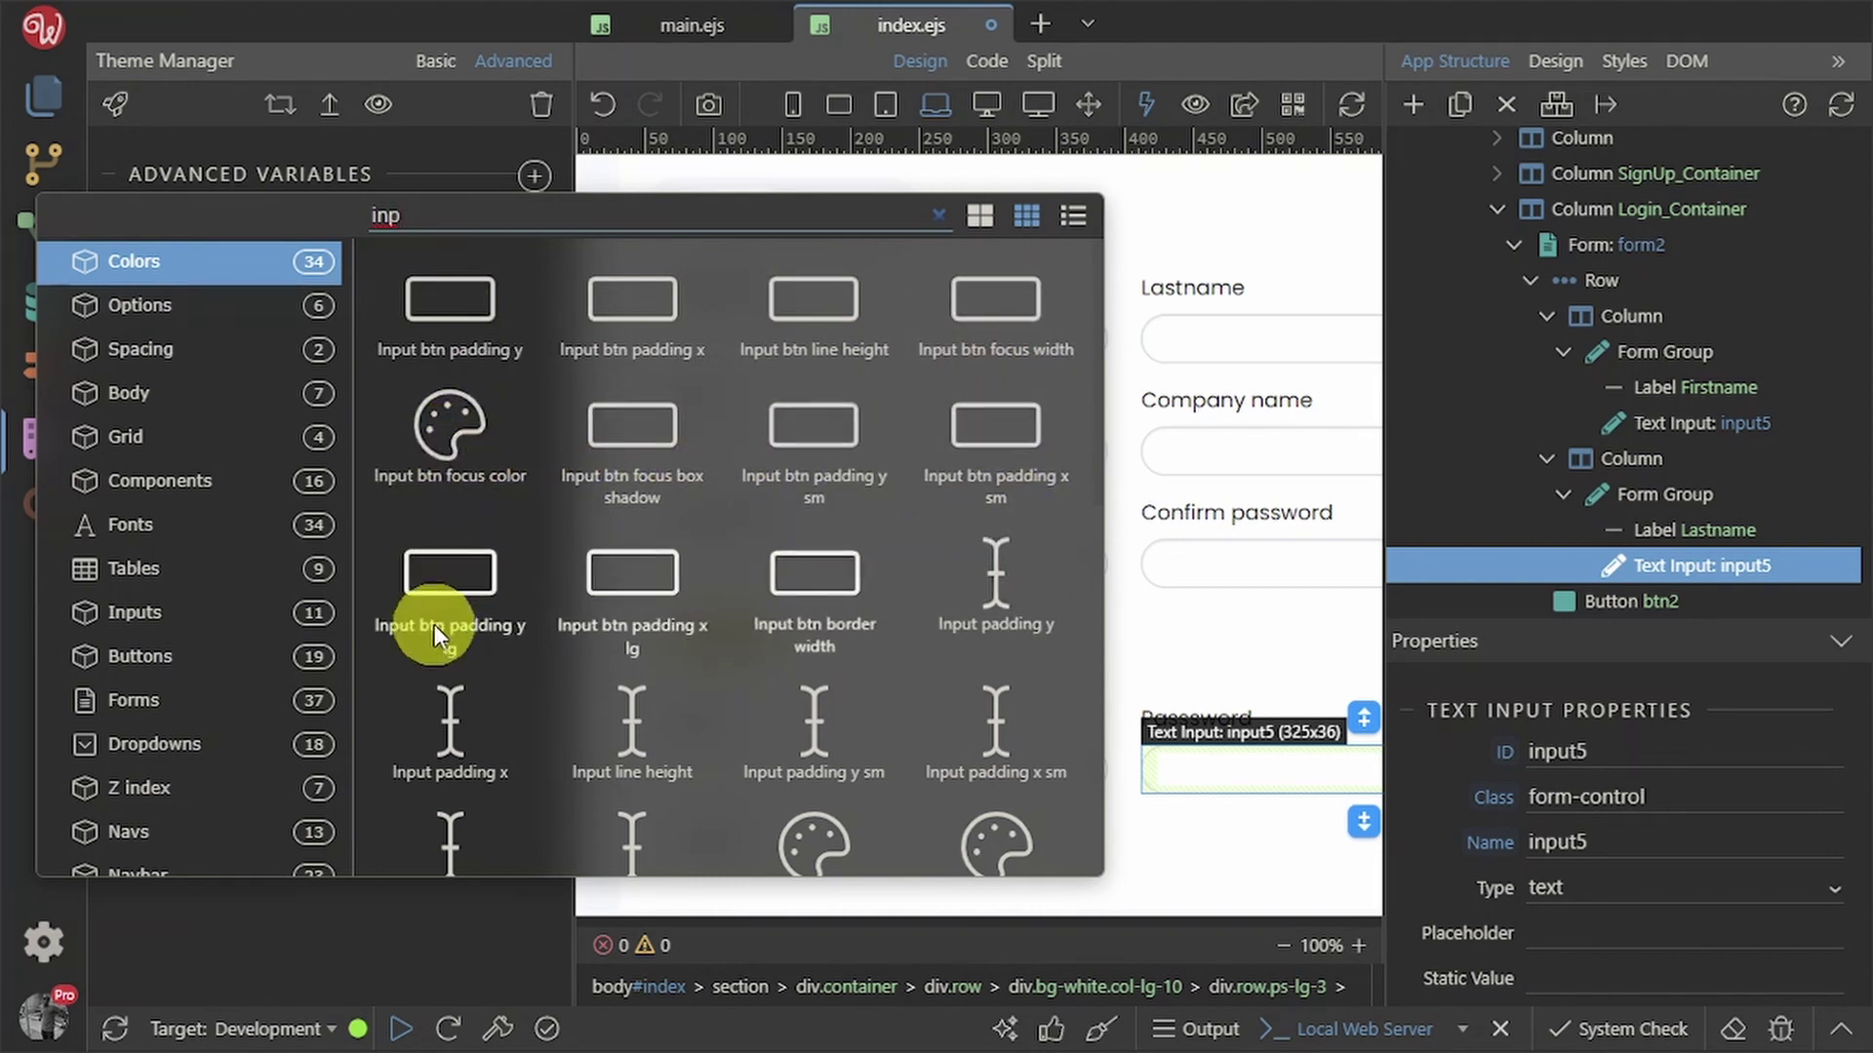
{"action": "scroll", "coordinate": [917, 691], "scroll_direction": "down", "scroll_amount": 8}
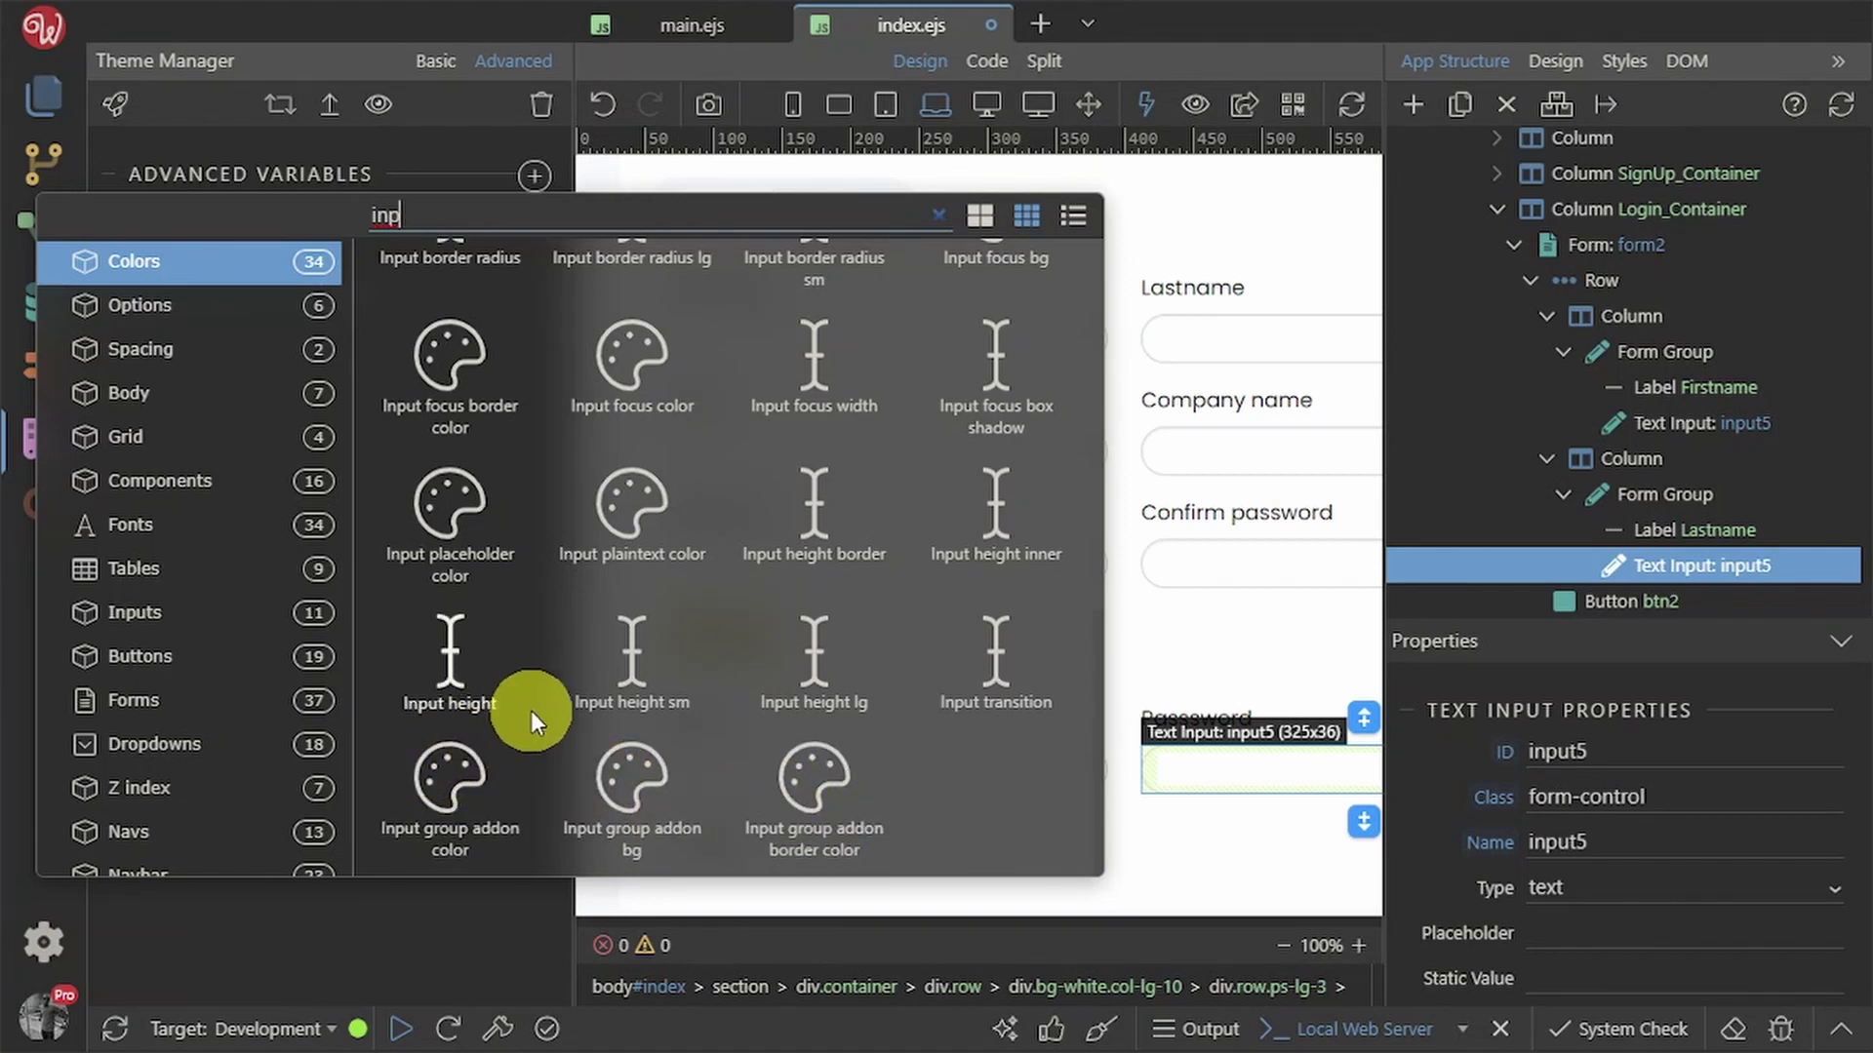
{"action": "scroll", "coordinate": [517, 722], "scroll_direction": "up", "scroll_amount": 4}
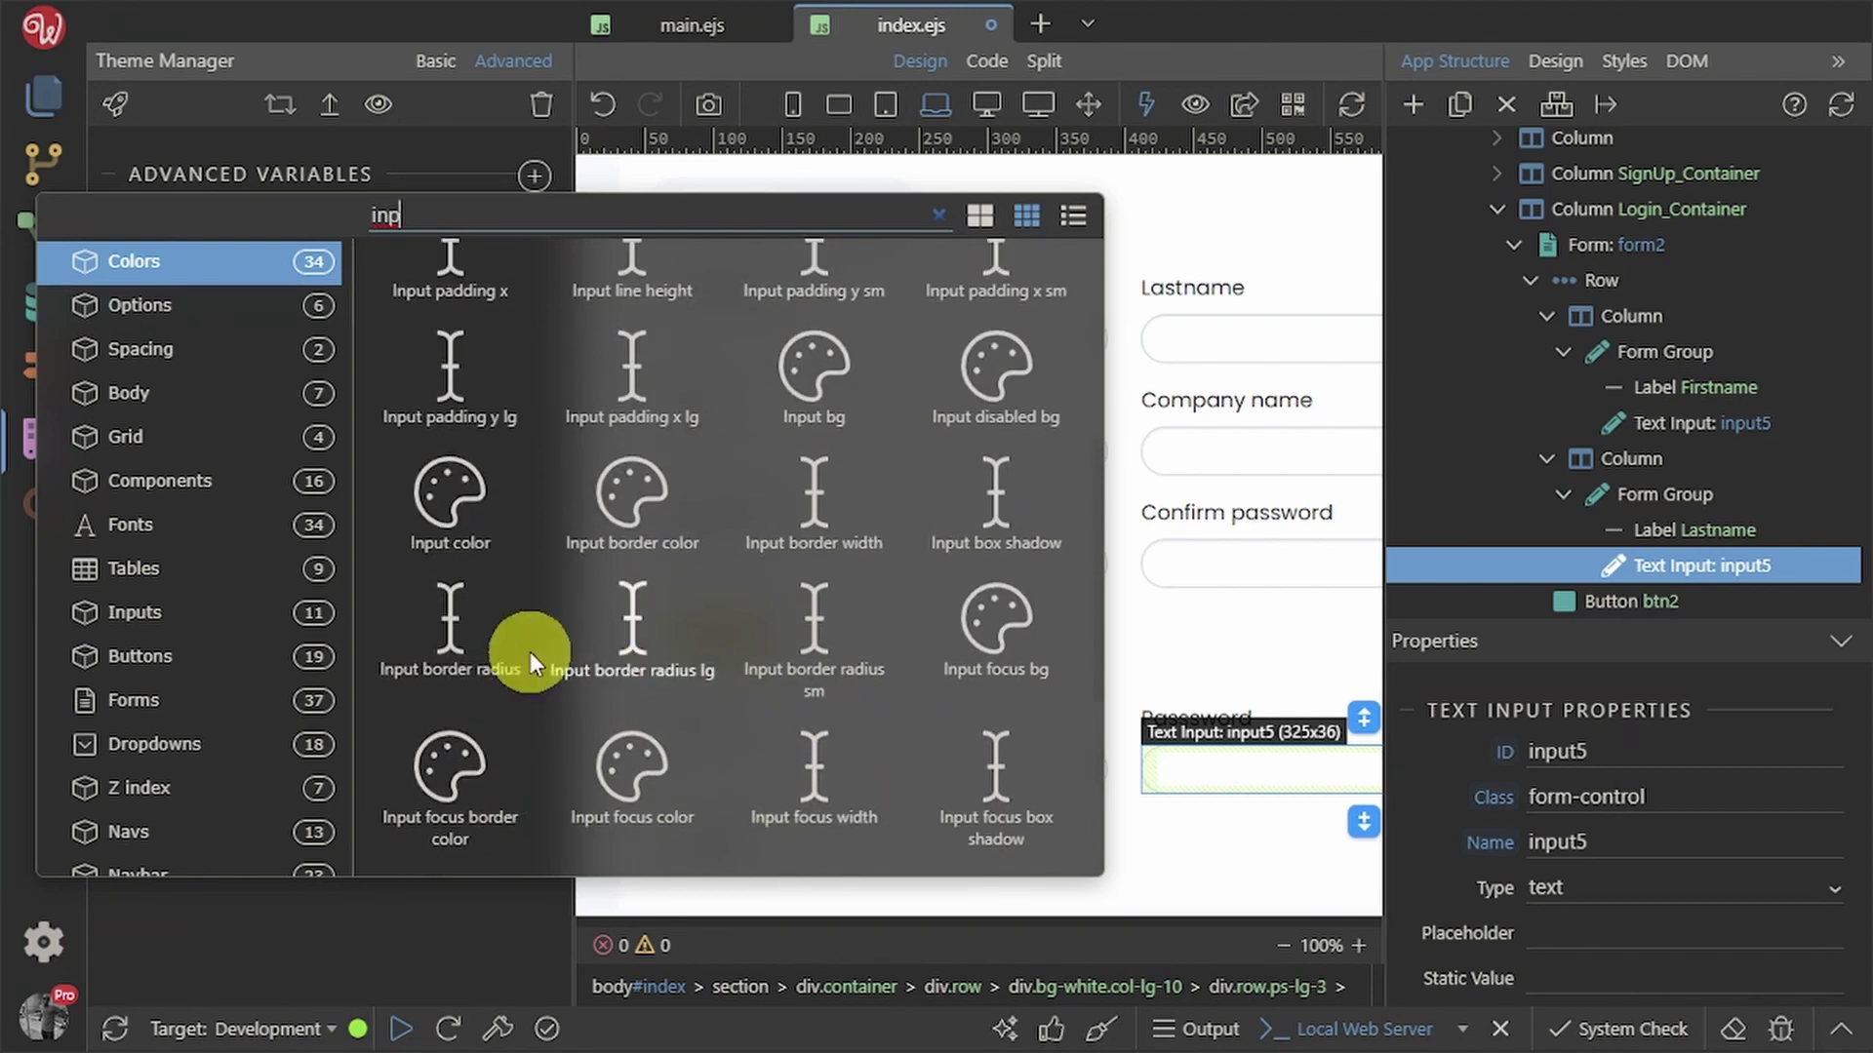
{"action": "left_click", "coordinate": [465, 636]}
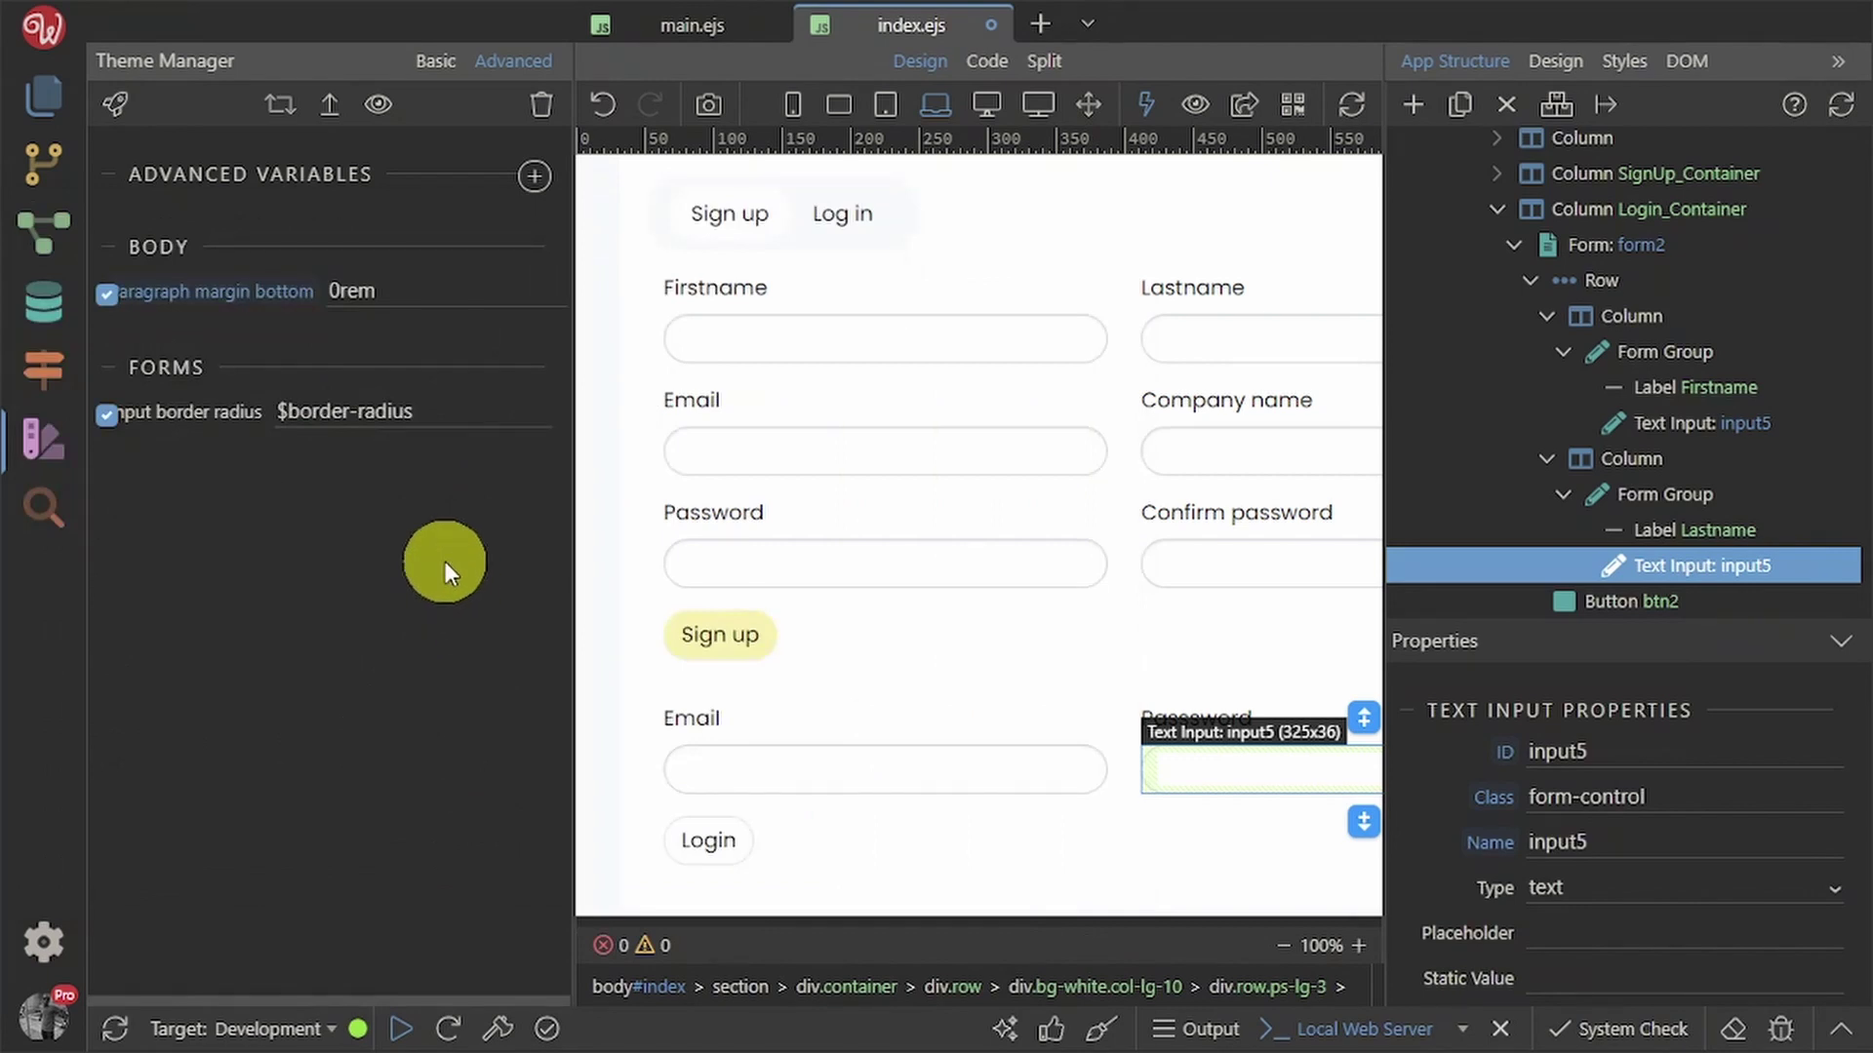
- Set the theme's input border radius to 0
{"action": "left_click", "coordinate": [439, 409]}
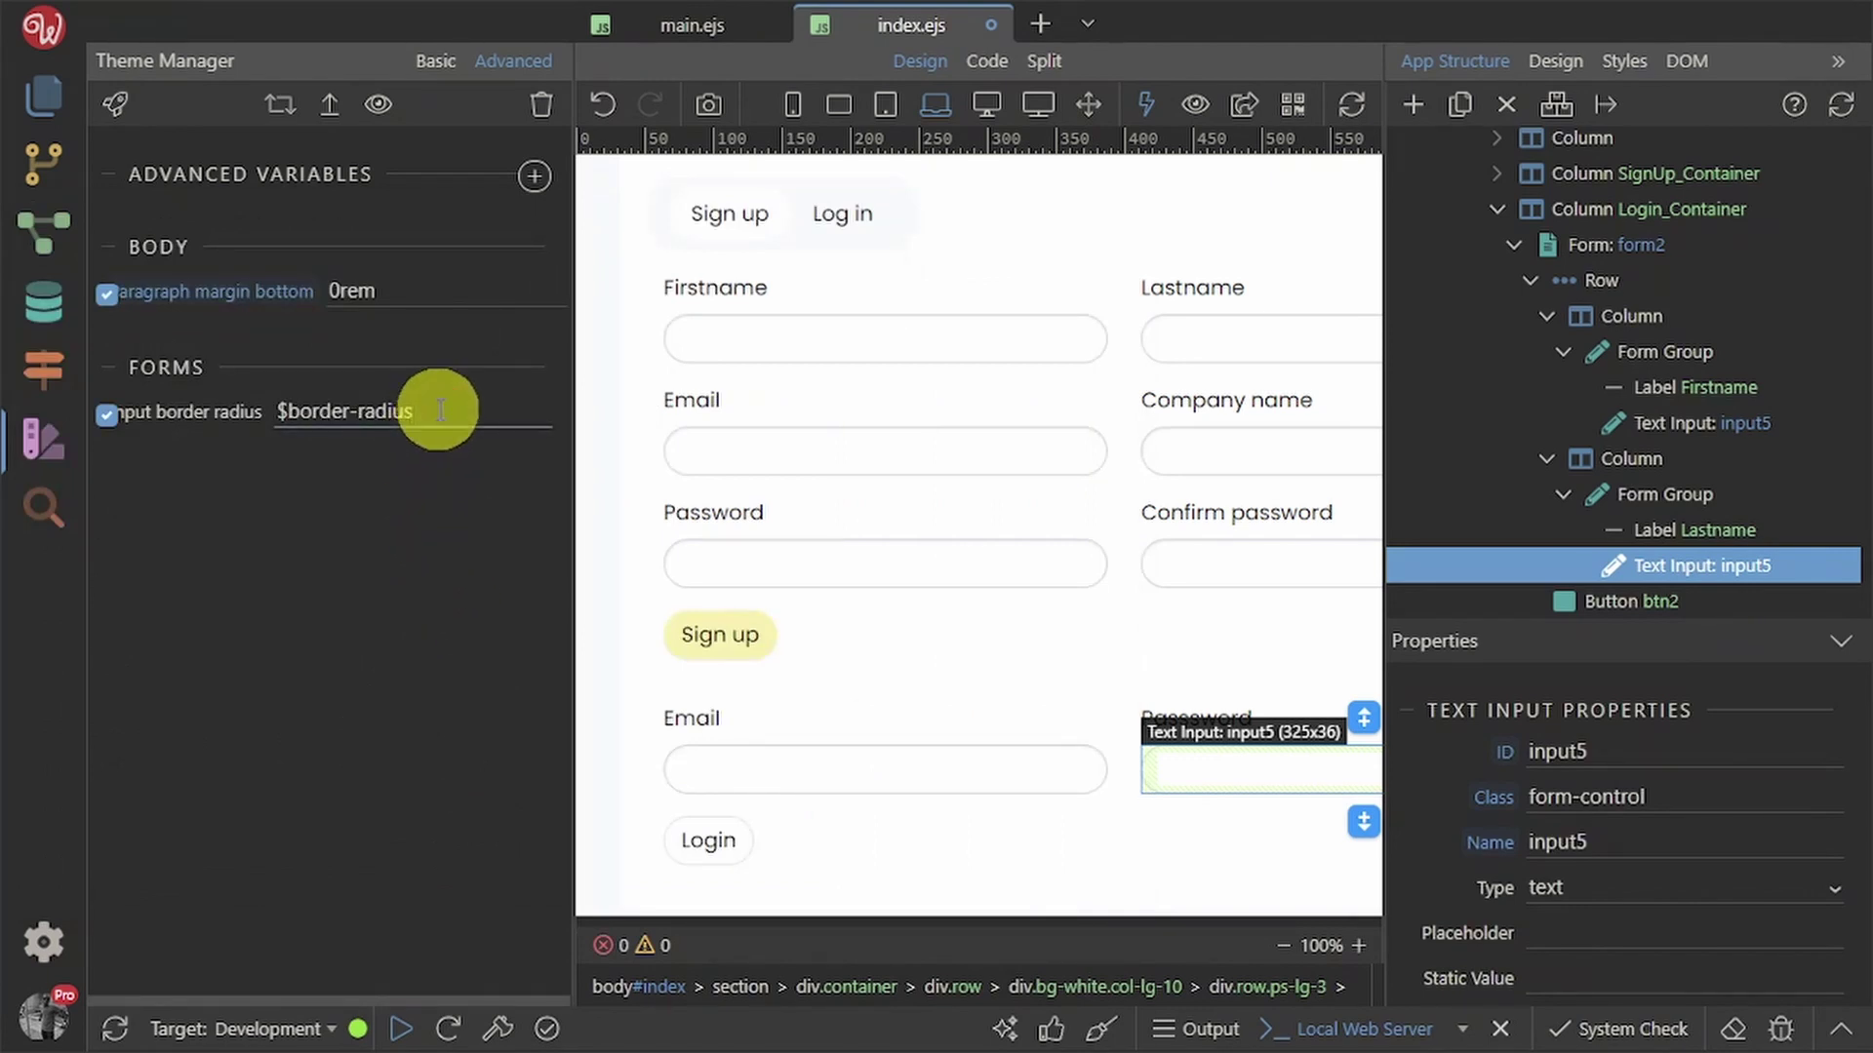
{"action": "left_click_drag", "start_coordinate": [477, 407], "coordinate": [283, 415]}
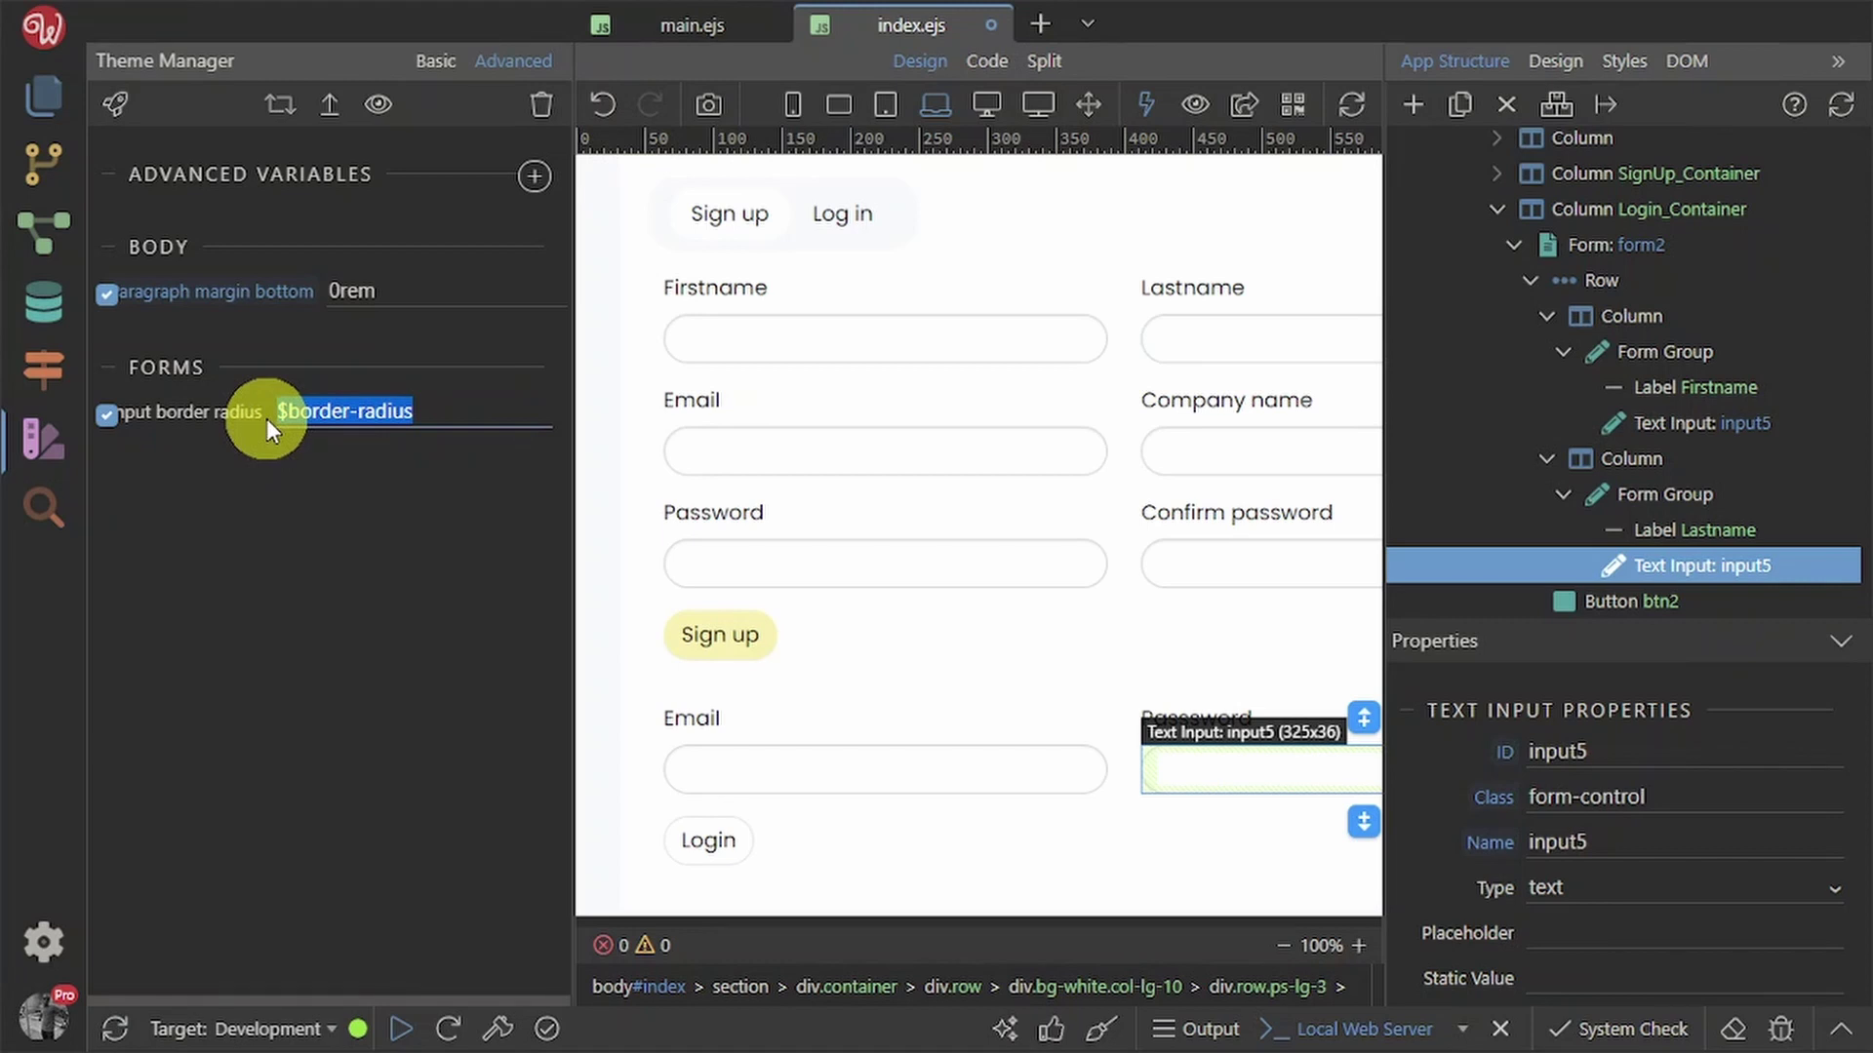
{"action": "type", "text": "0"}
{"action": "left_click", "coordinate": [383, 724]}
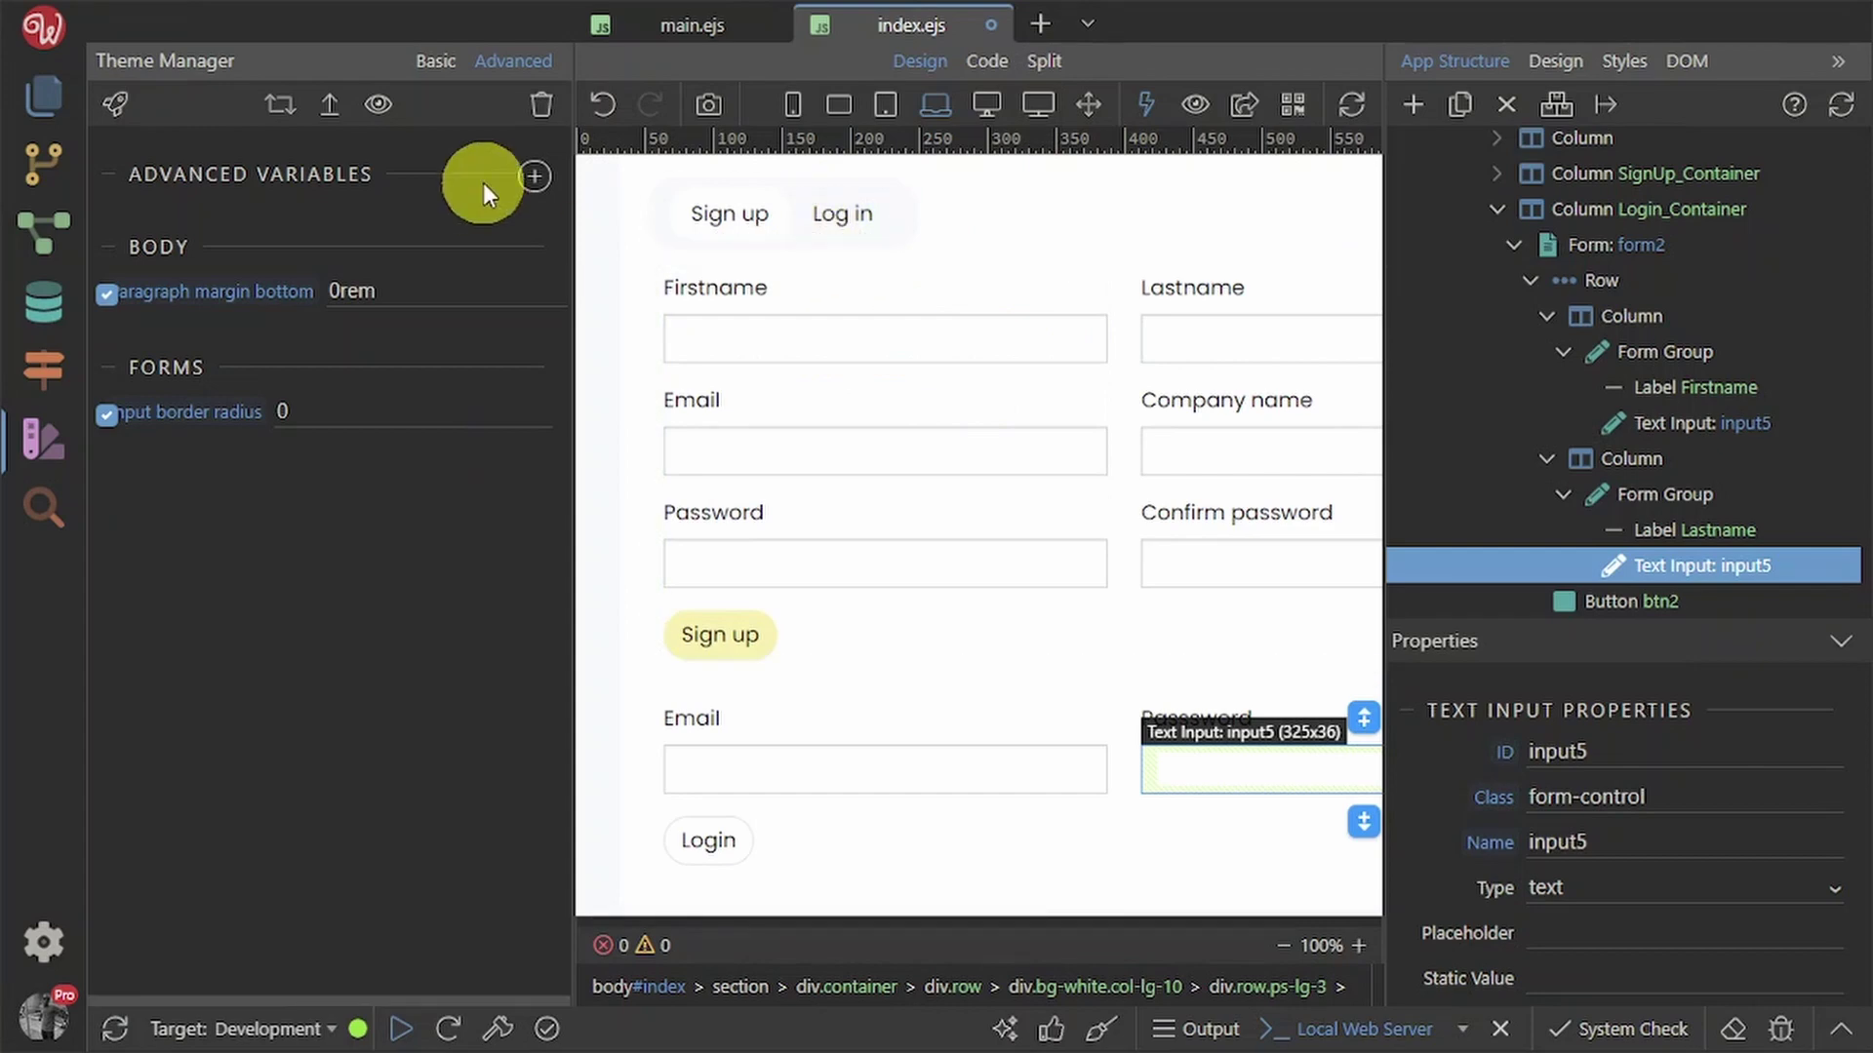
- Add the Border color variable to the theme's advanced variables and set it to #000
{"action": "left_click", "coordinate": [535, 176]}
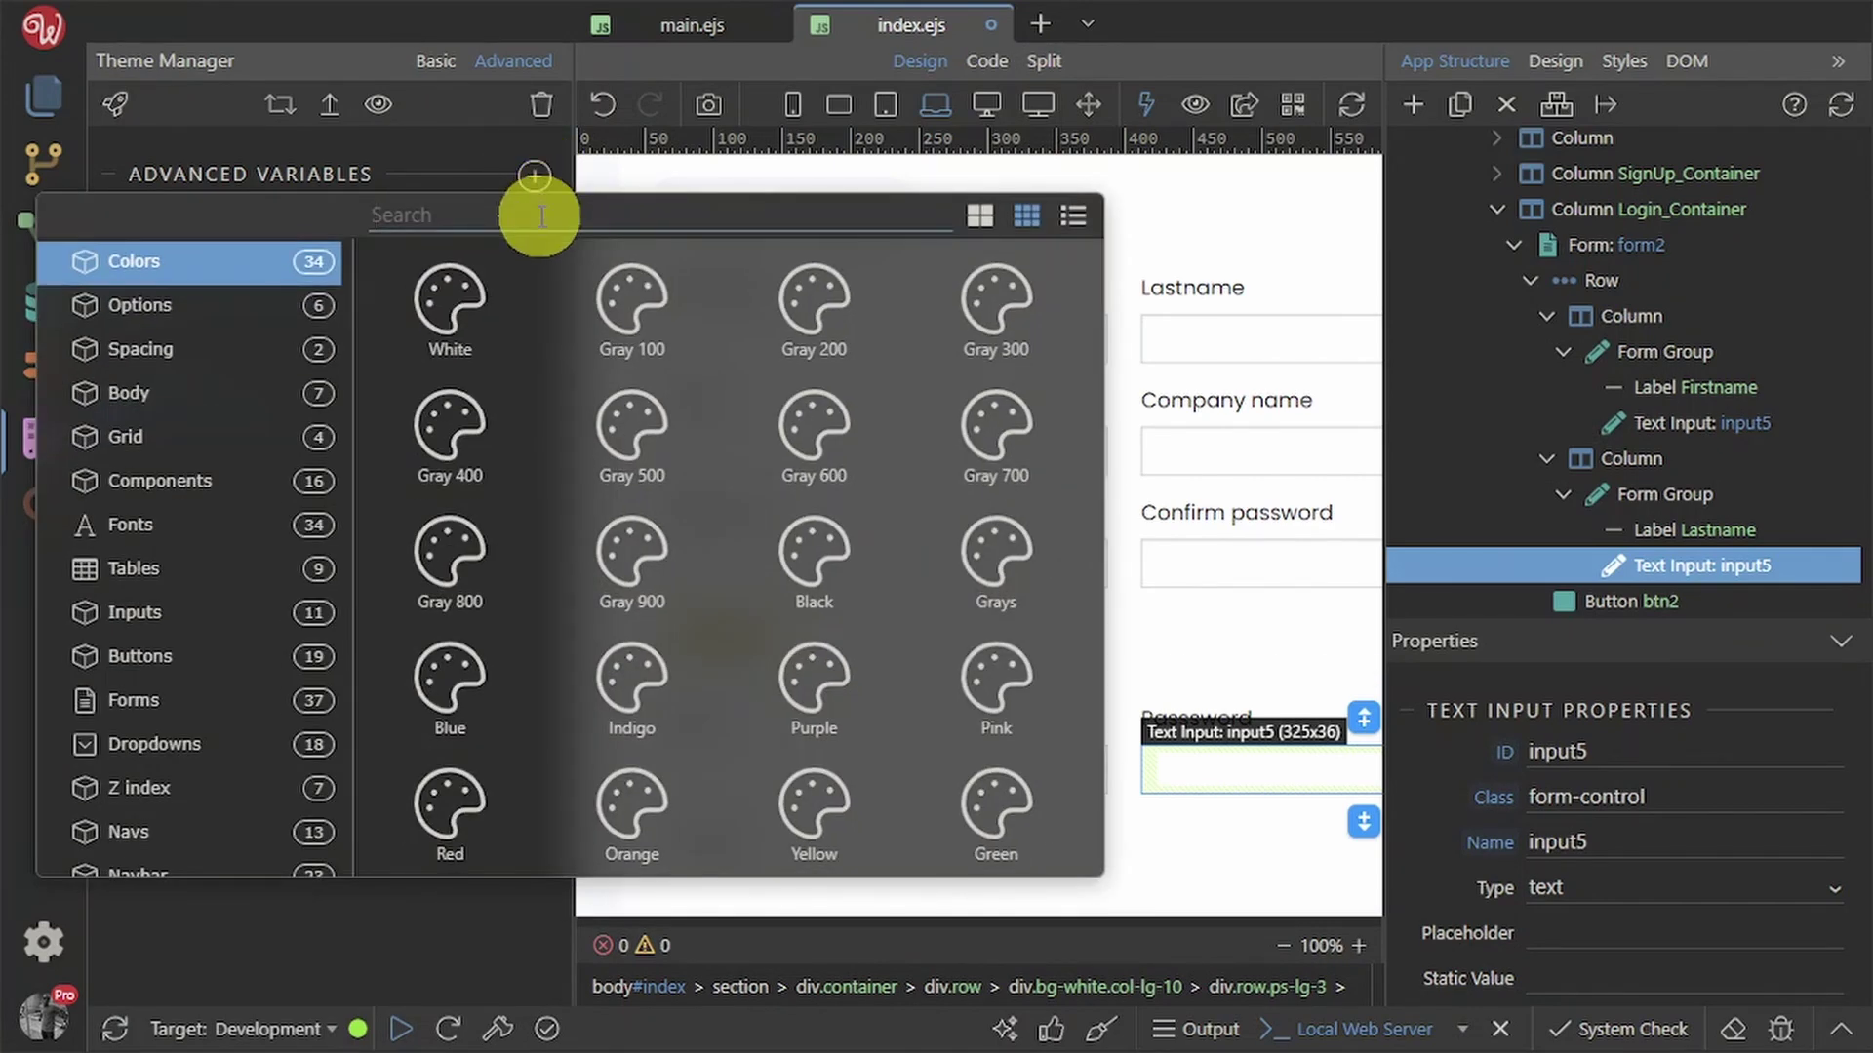
{"action": "type", "text": "border"}
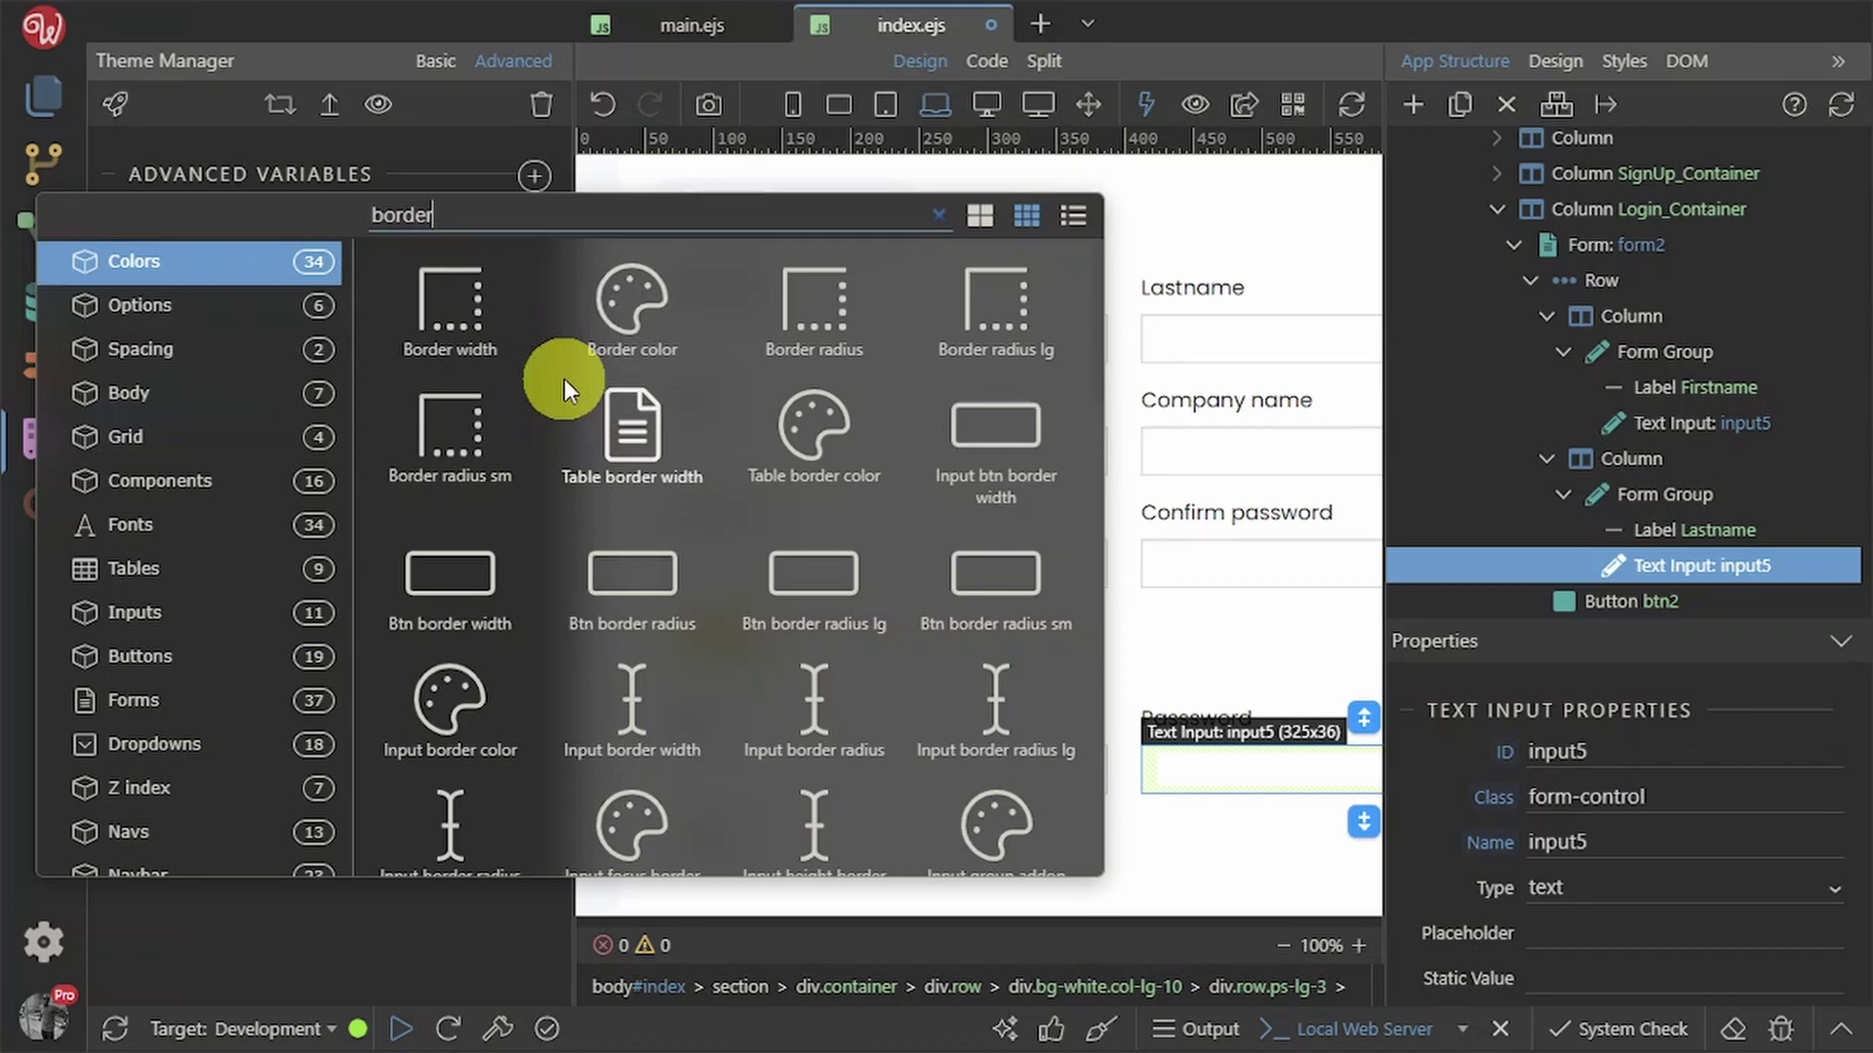
{"action": "left_click", "coordinate": [627, 314]}
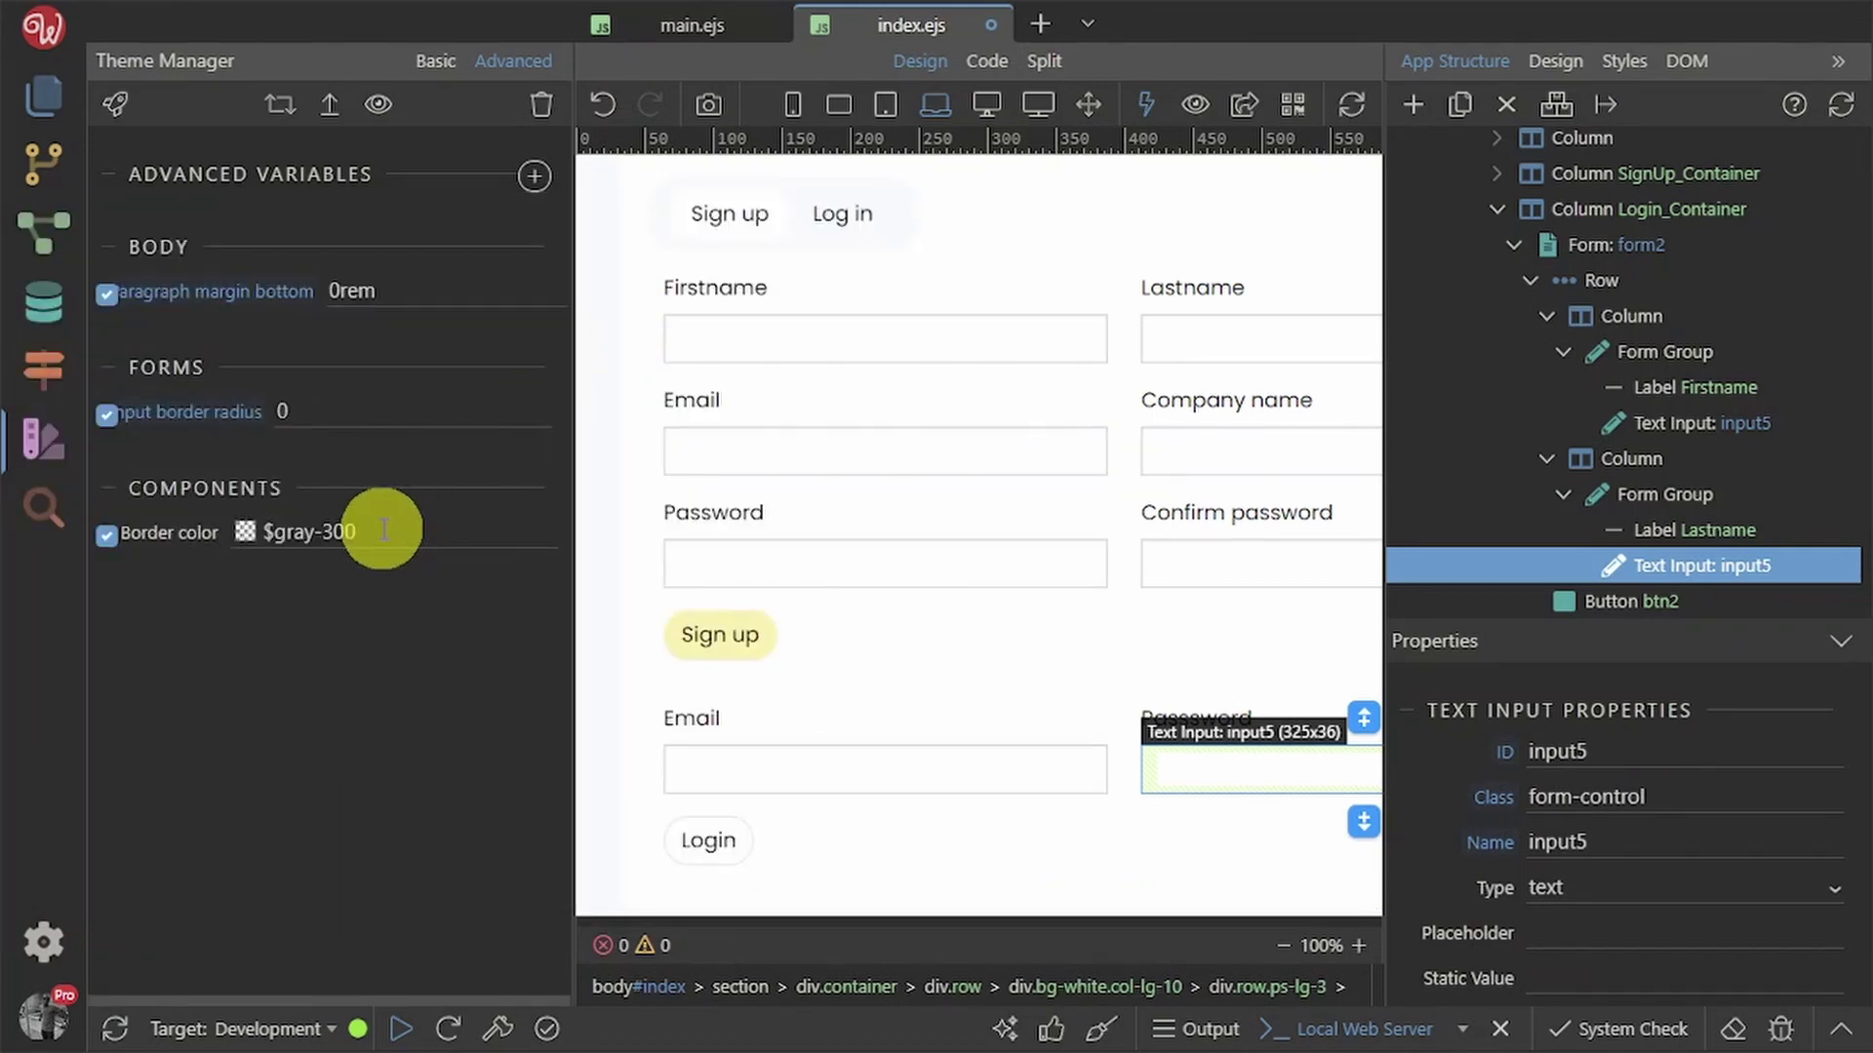
{"action": "left_click_drag", "start_coordinate": [382, 529], "coordinate": [270, 532]}
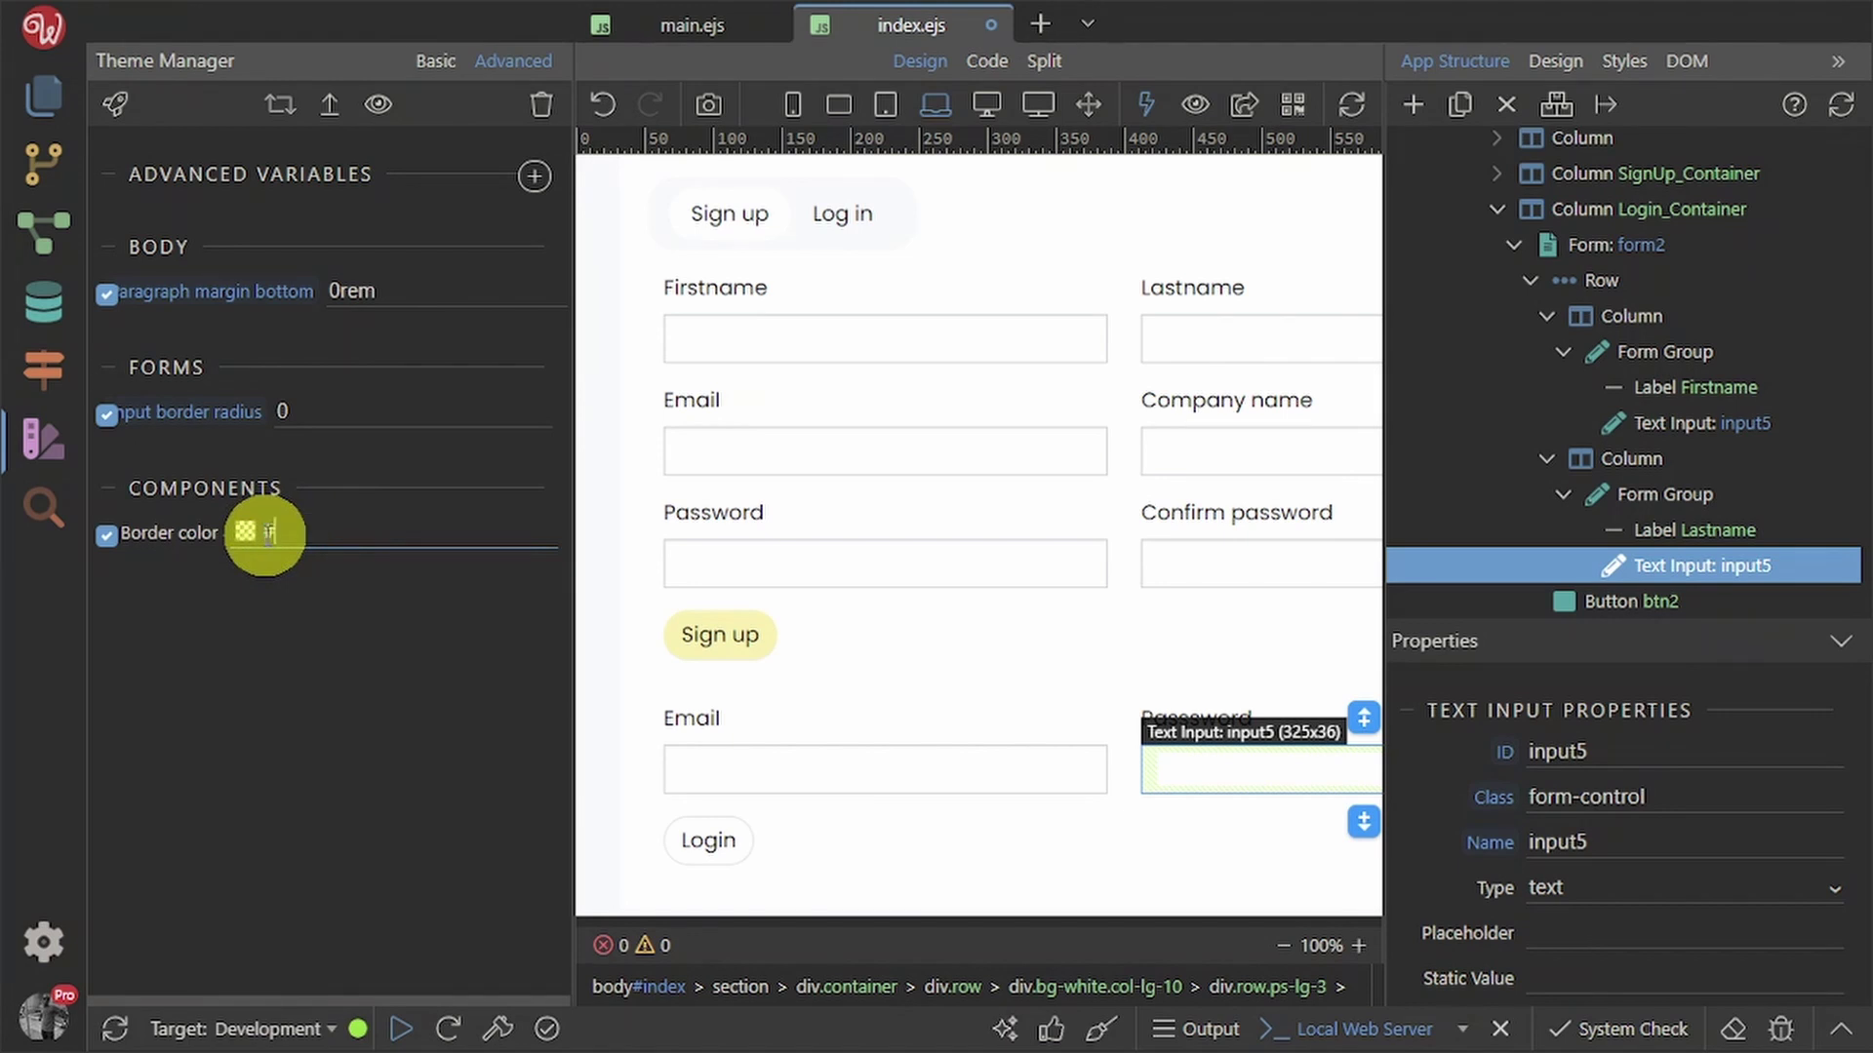
{"action": "type", "text": "#000"}
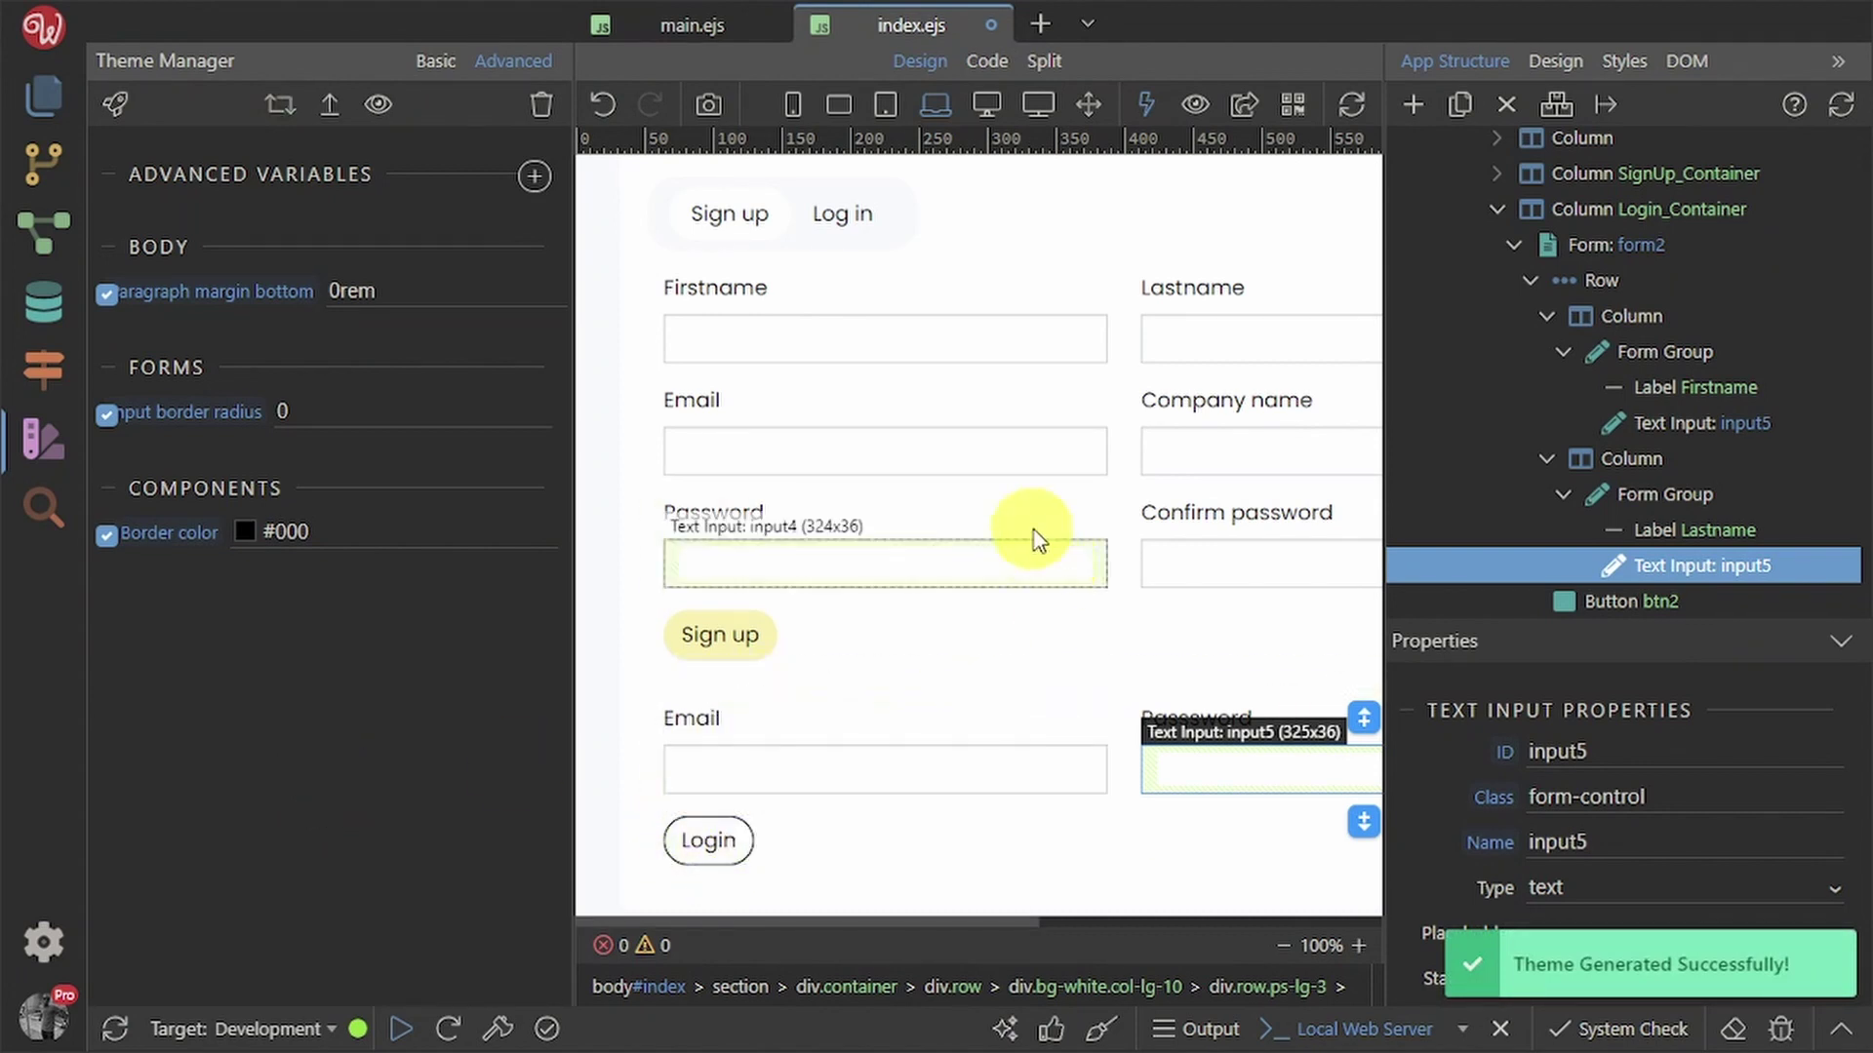
{"action": "left_click", "coordinate": [832, 558]}
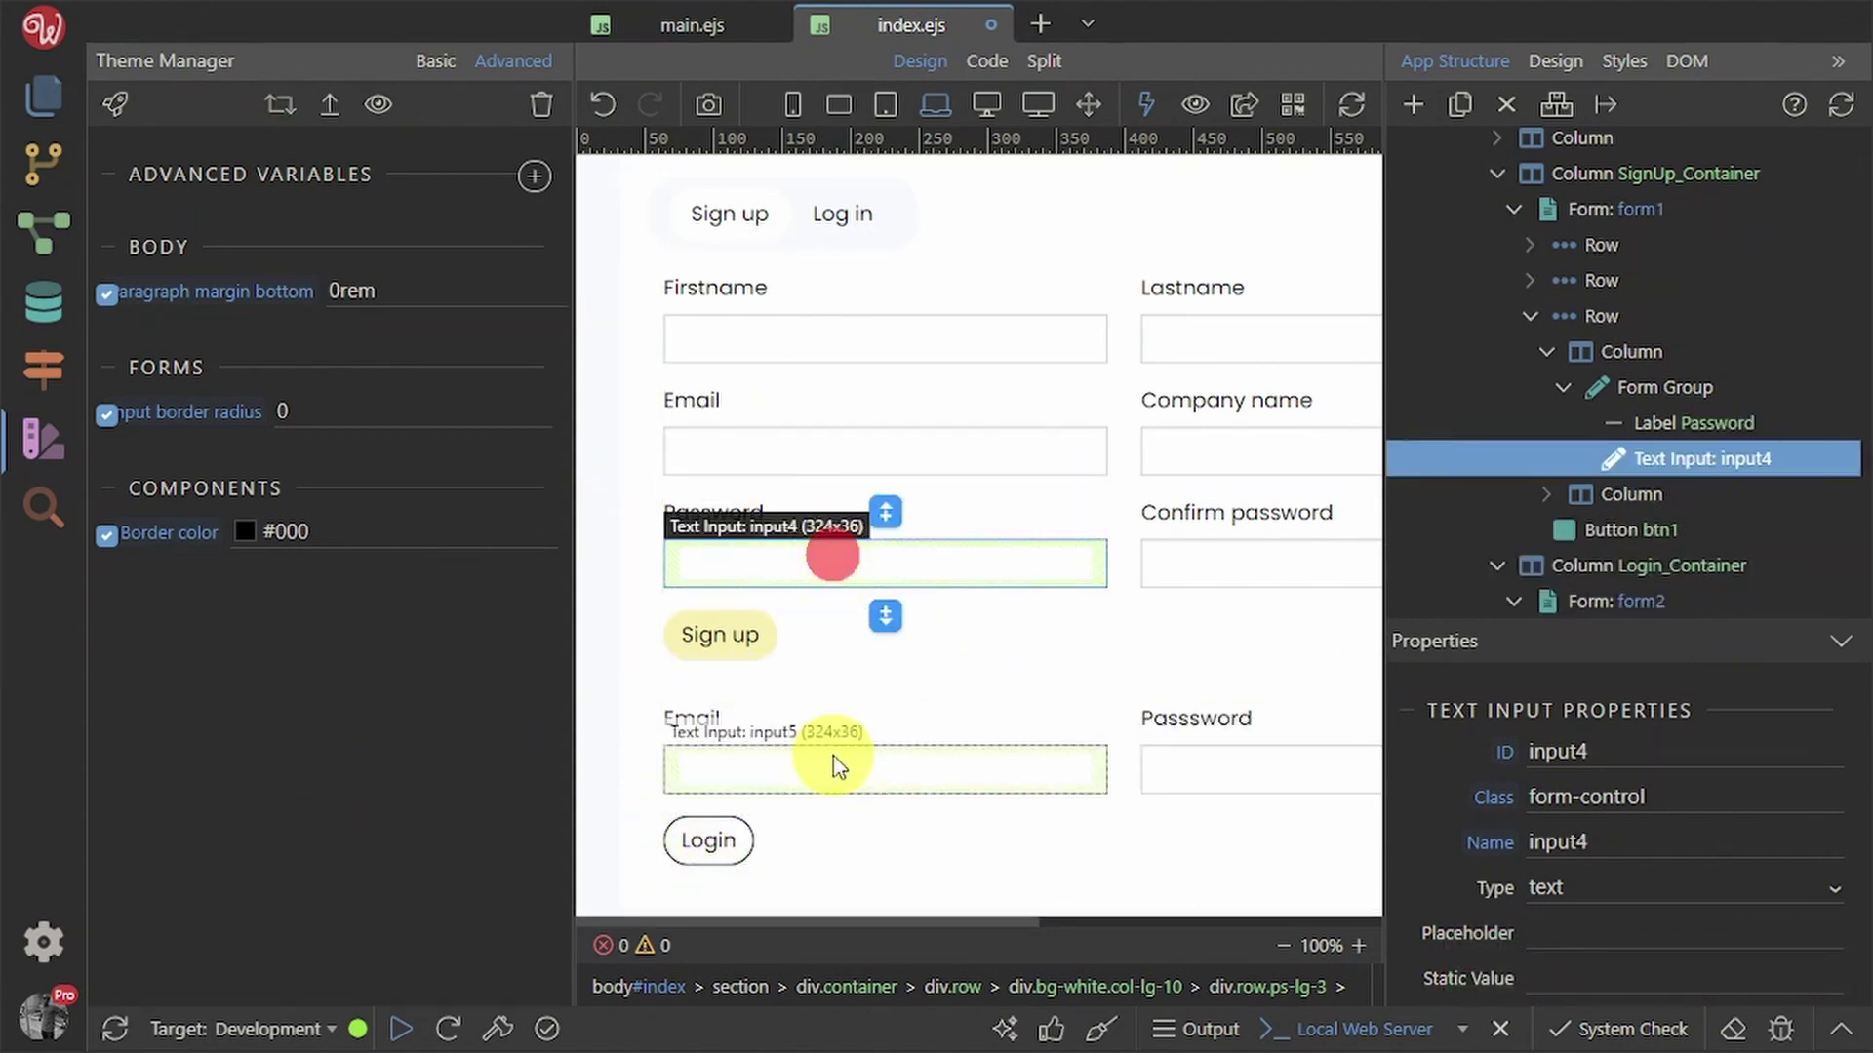
{"action": "left_click", "coordinate": [836, 768]}
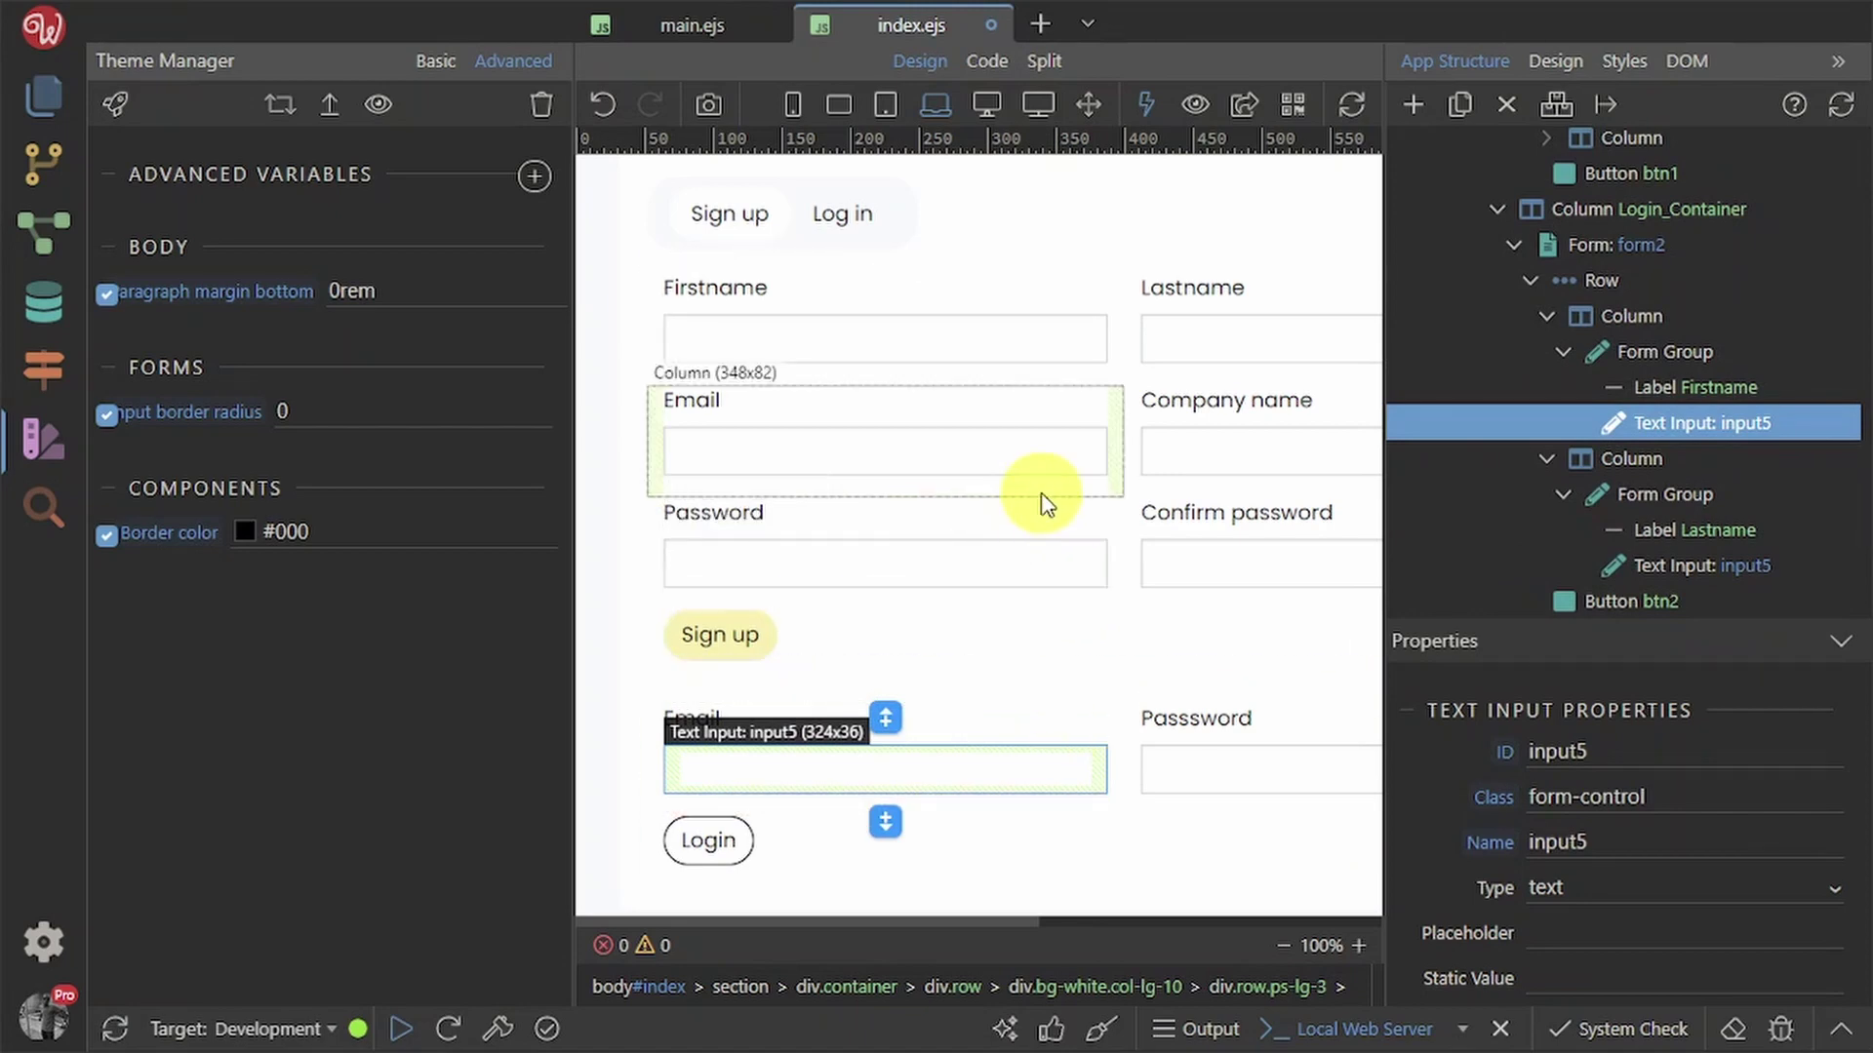
{"action": "left_click", "coordinate": [1089, 454]}
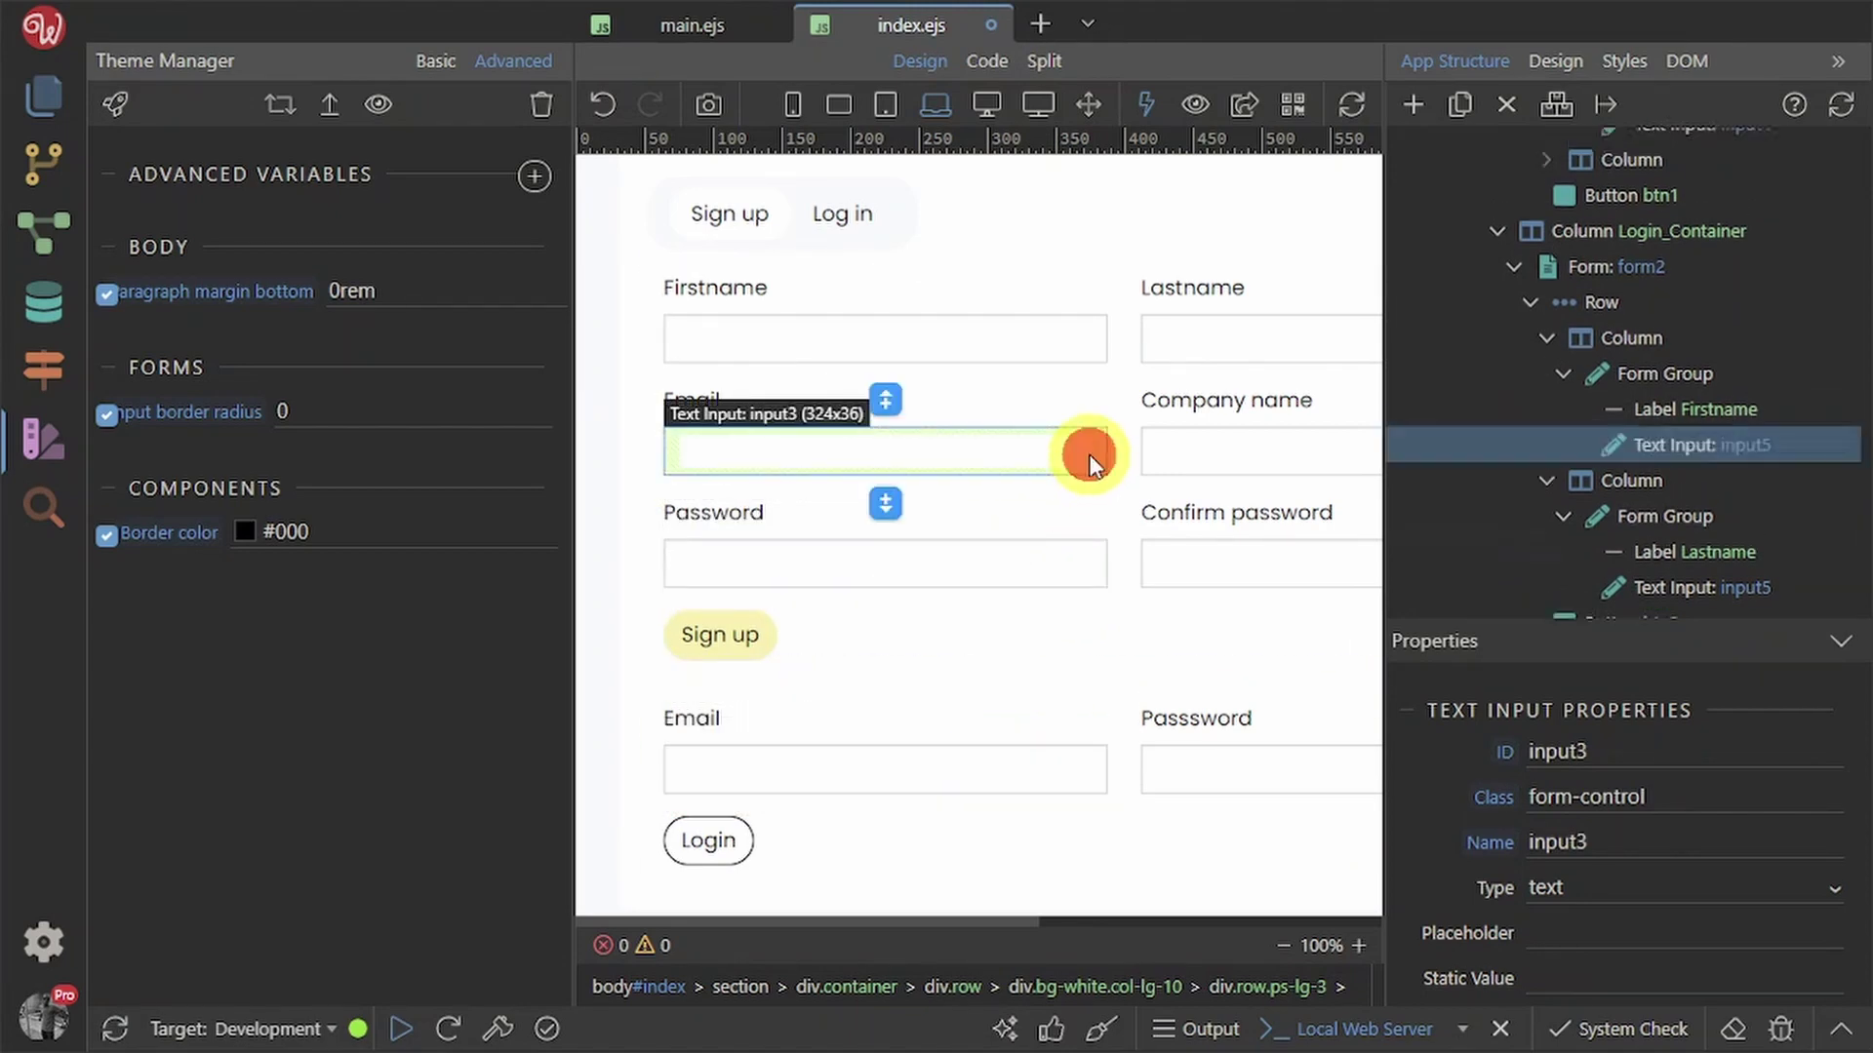
- Add the Input border color variable to the theme's advanced variables
{"action": "left_click", "coordinate": [531, 177]}
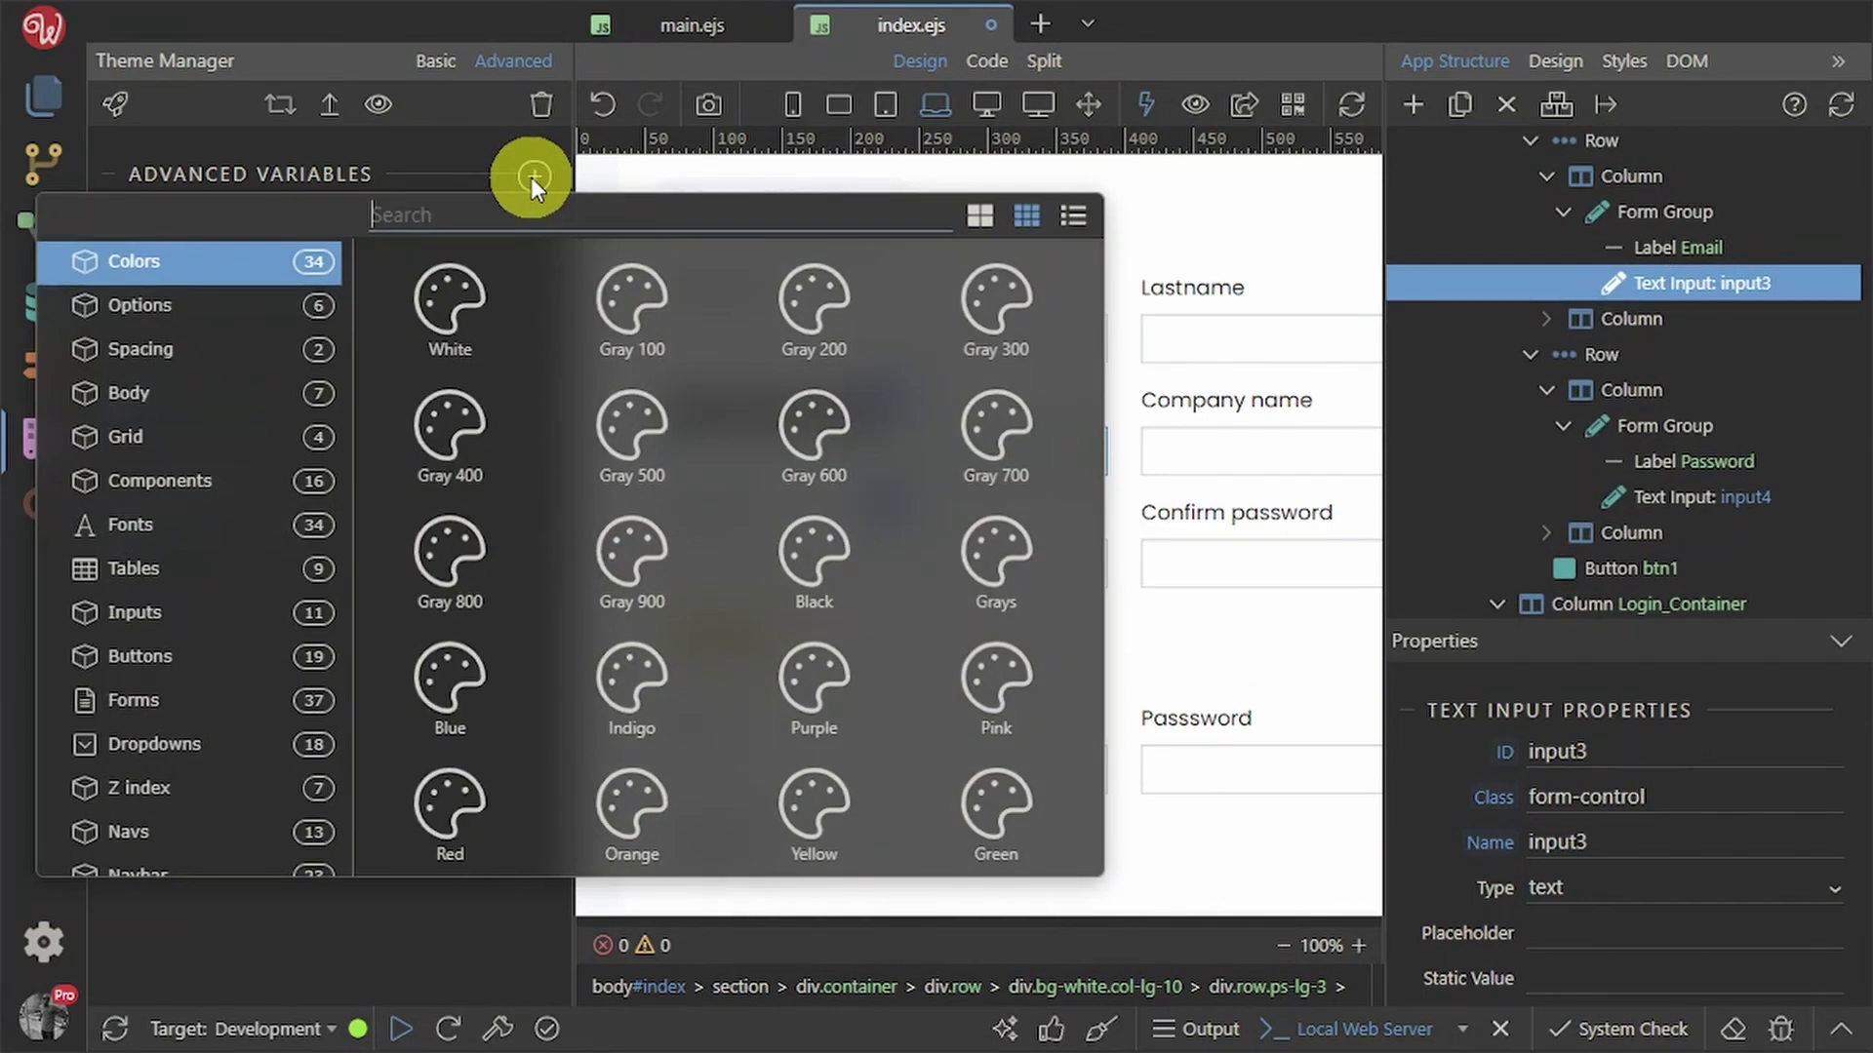
{"action": "type", "text": "inpu"}
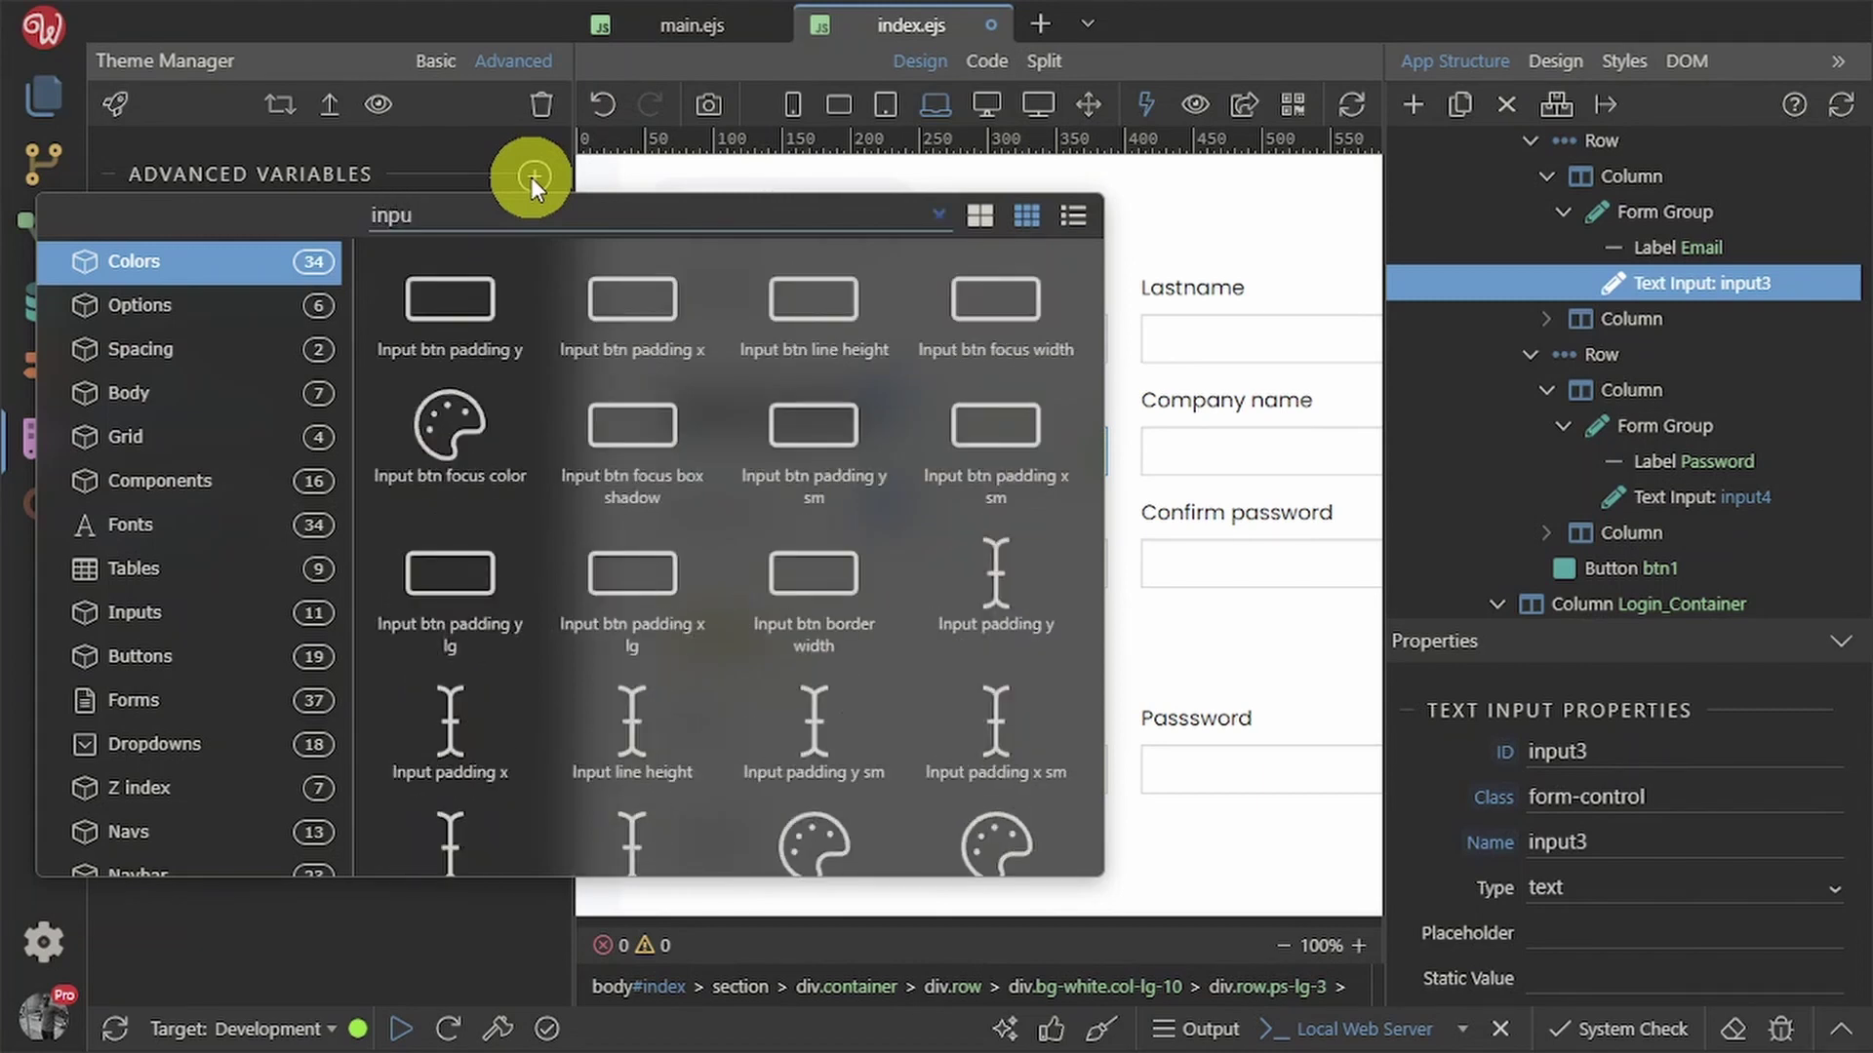
{"action": "type", "text": "t"}
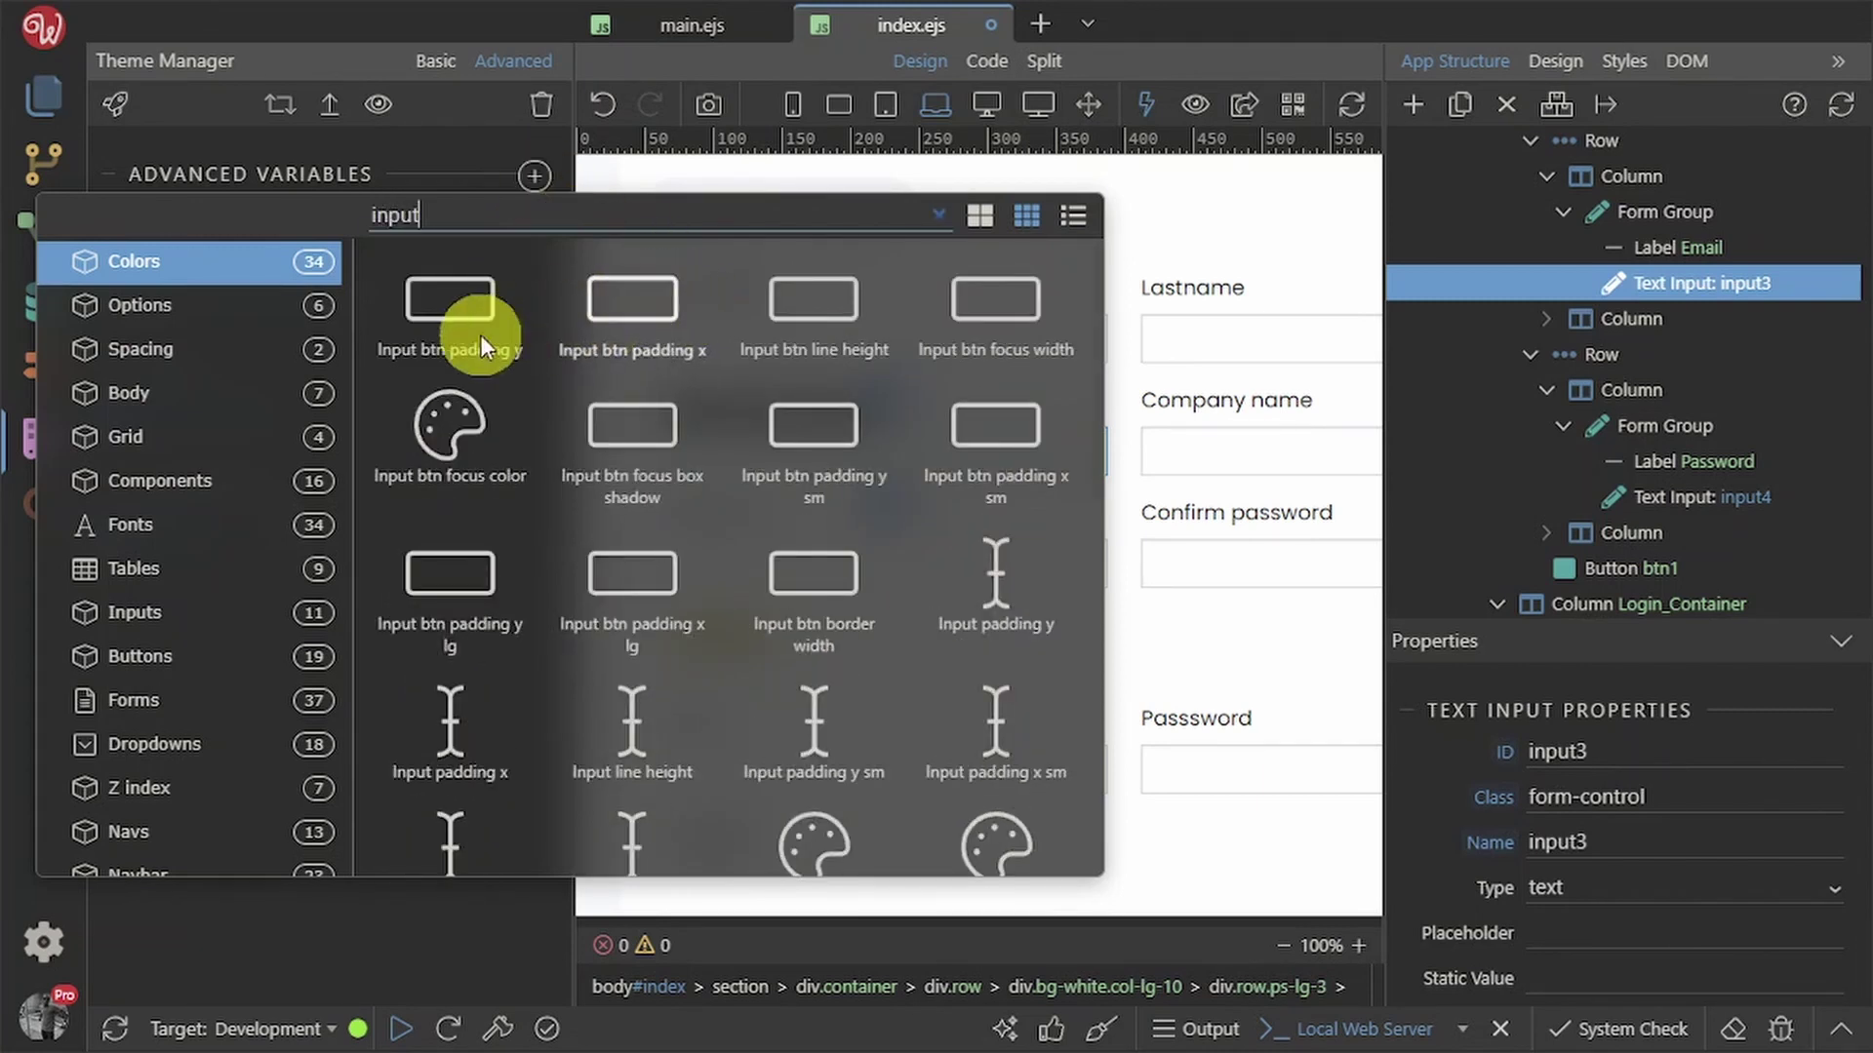
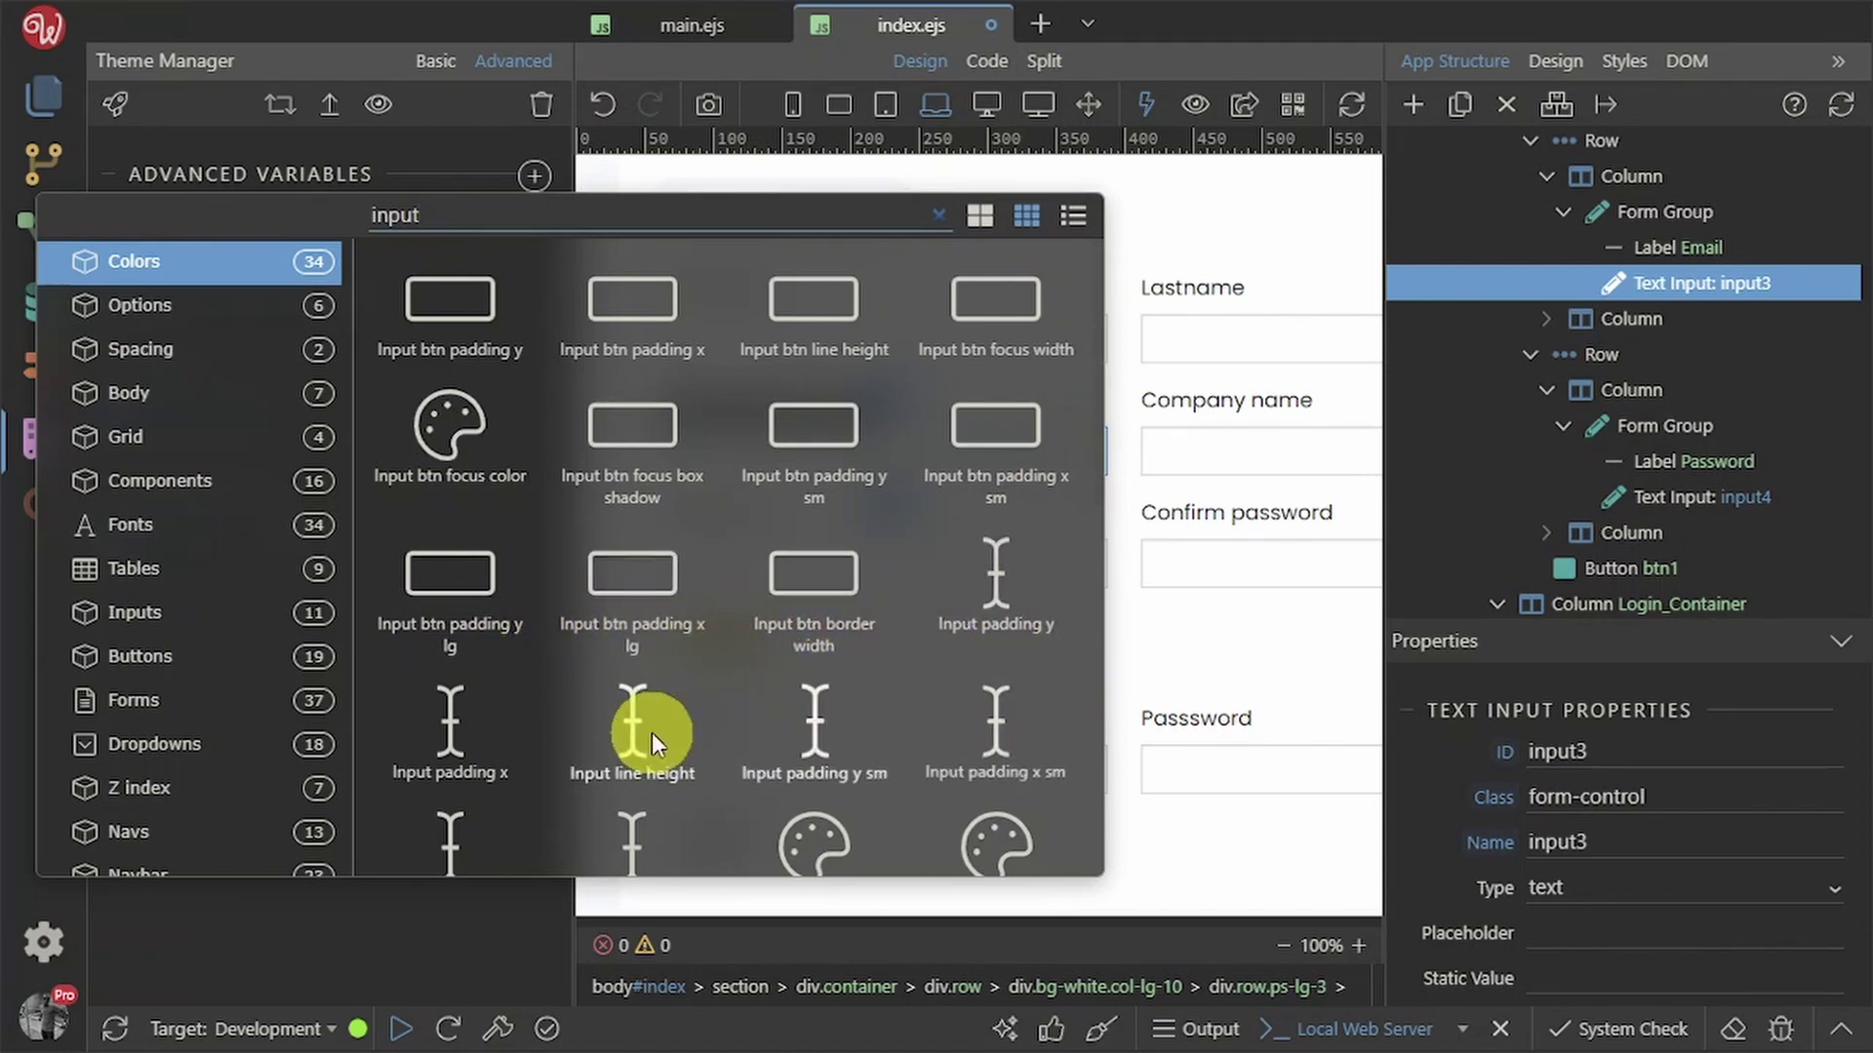
{"action": "scroll", "coordinate": [673, 737], "scroll_direction": "down", "scroll_amount": 2}
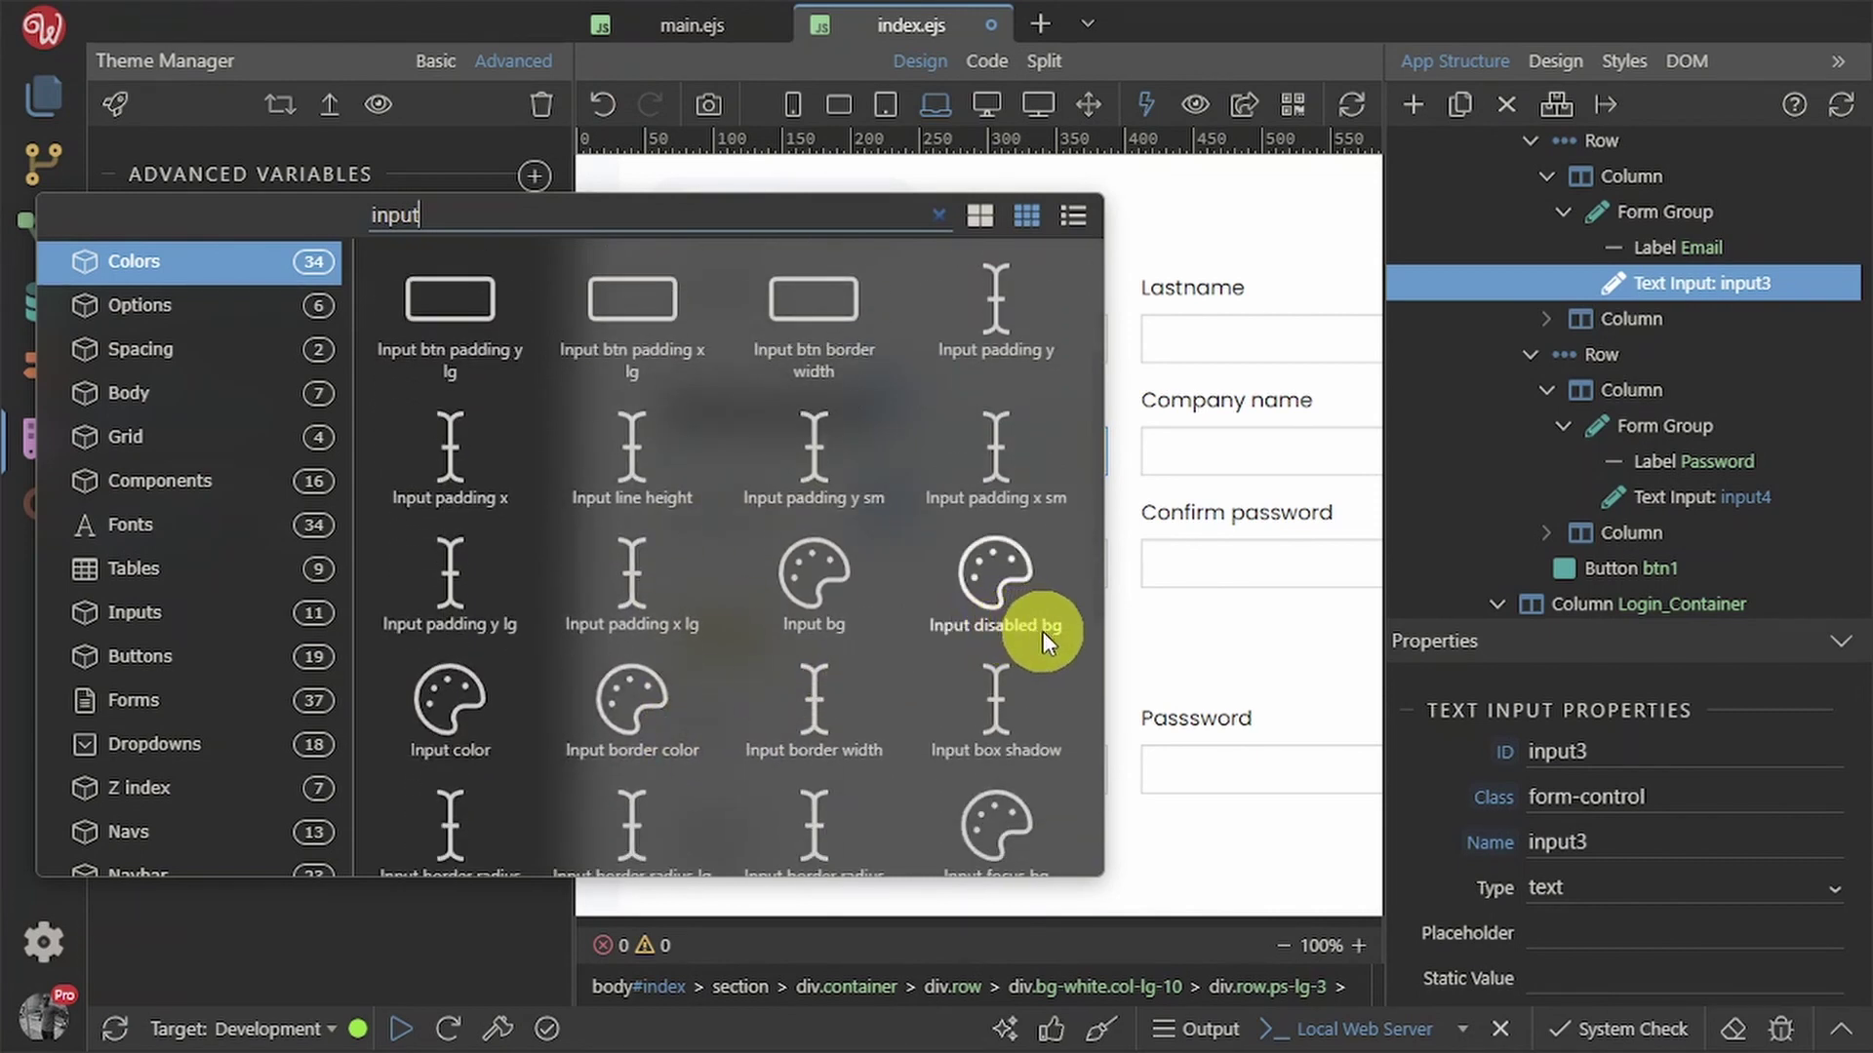
{"action": "left_click", "coordinate": [643, 727]}
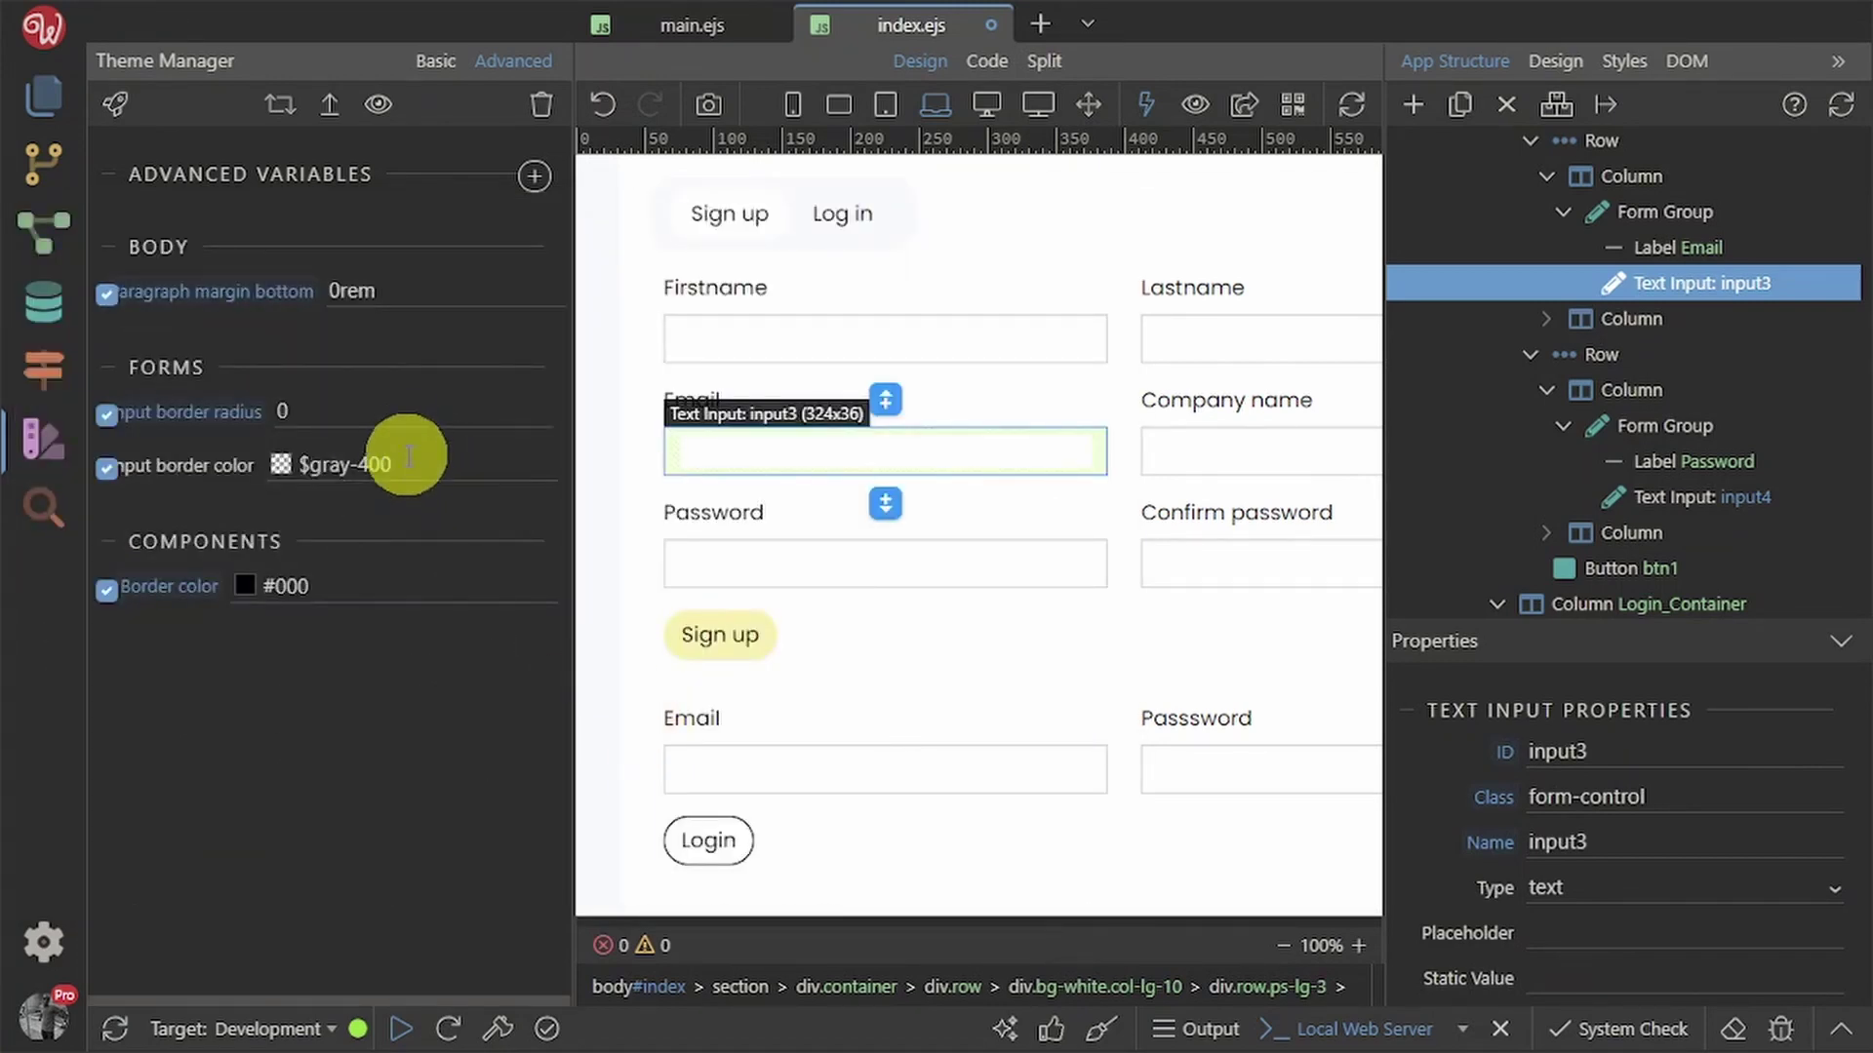
- Set the theme's input border color to #000 and save index.ejs
{"action": "left_click_drag", "start_coordinate": [407, 472], "coordinate": [301, 478]}
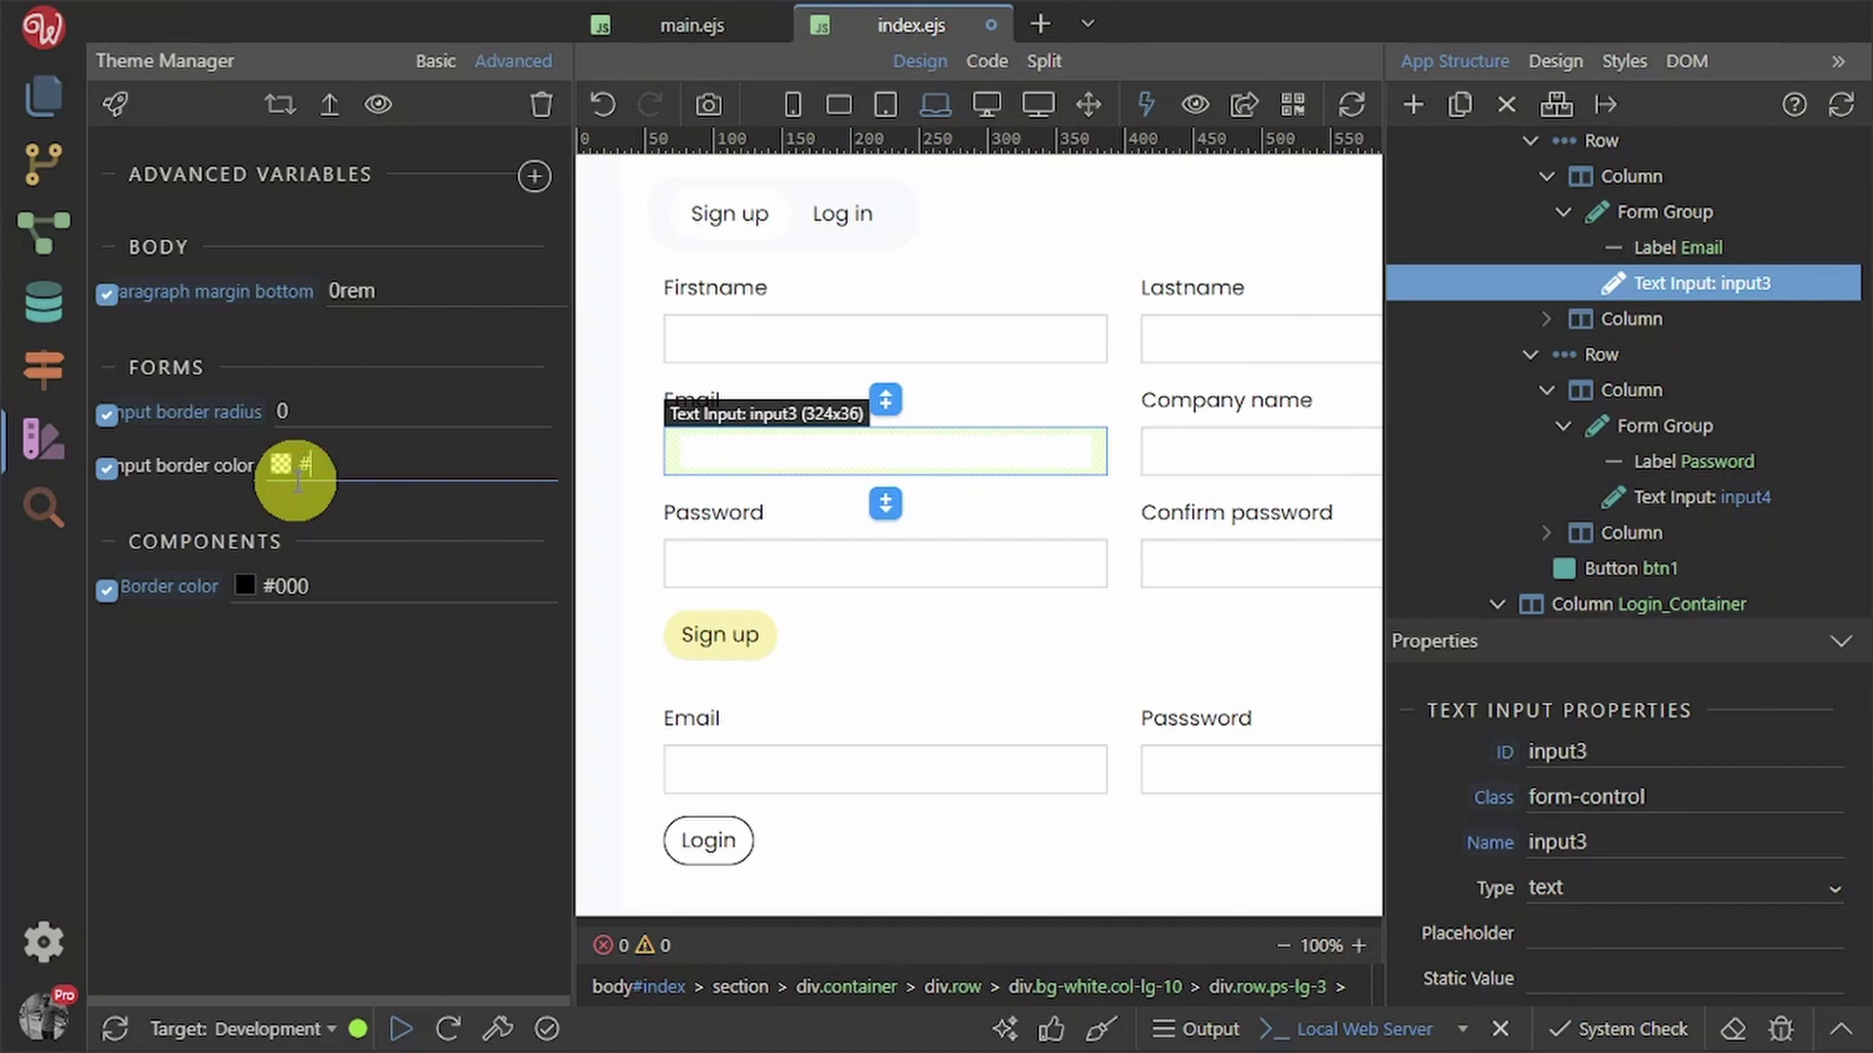
{"action": "type", "text": "#000"}
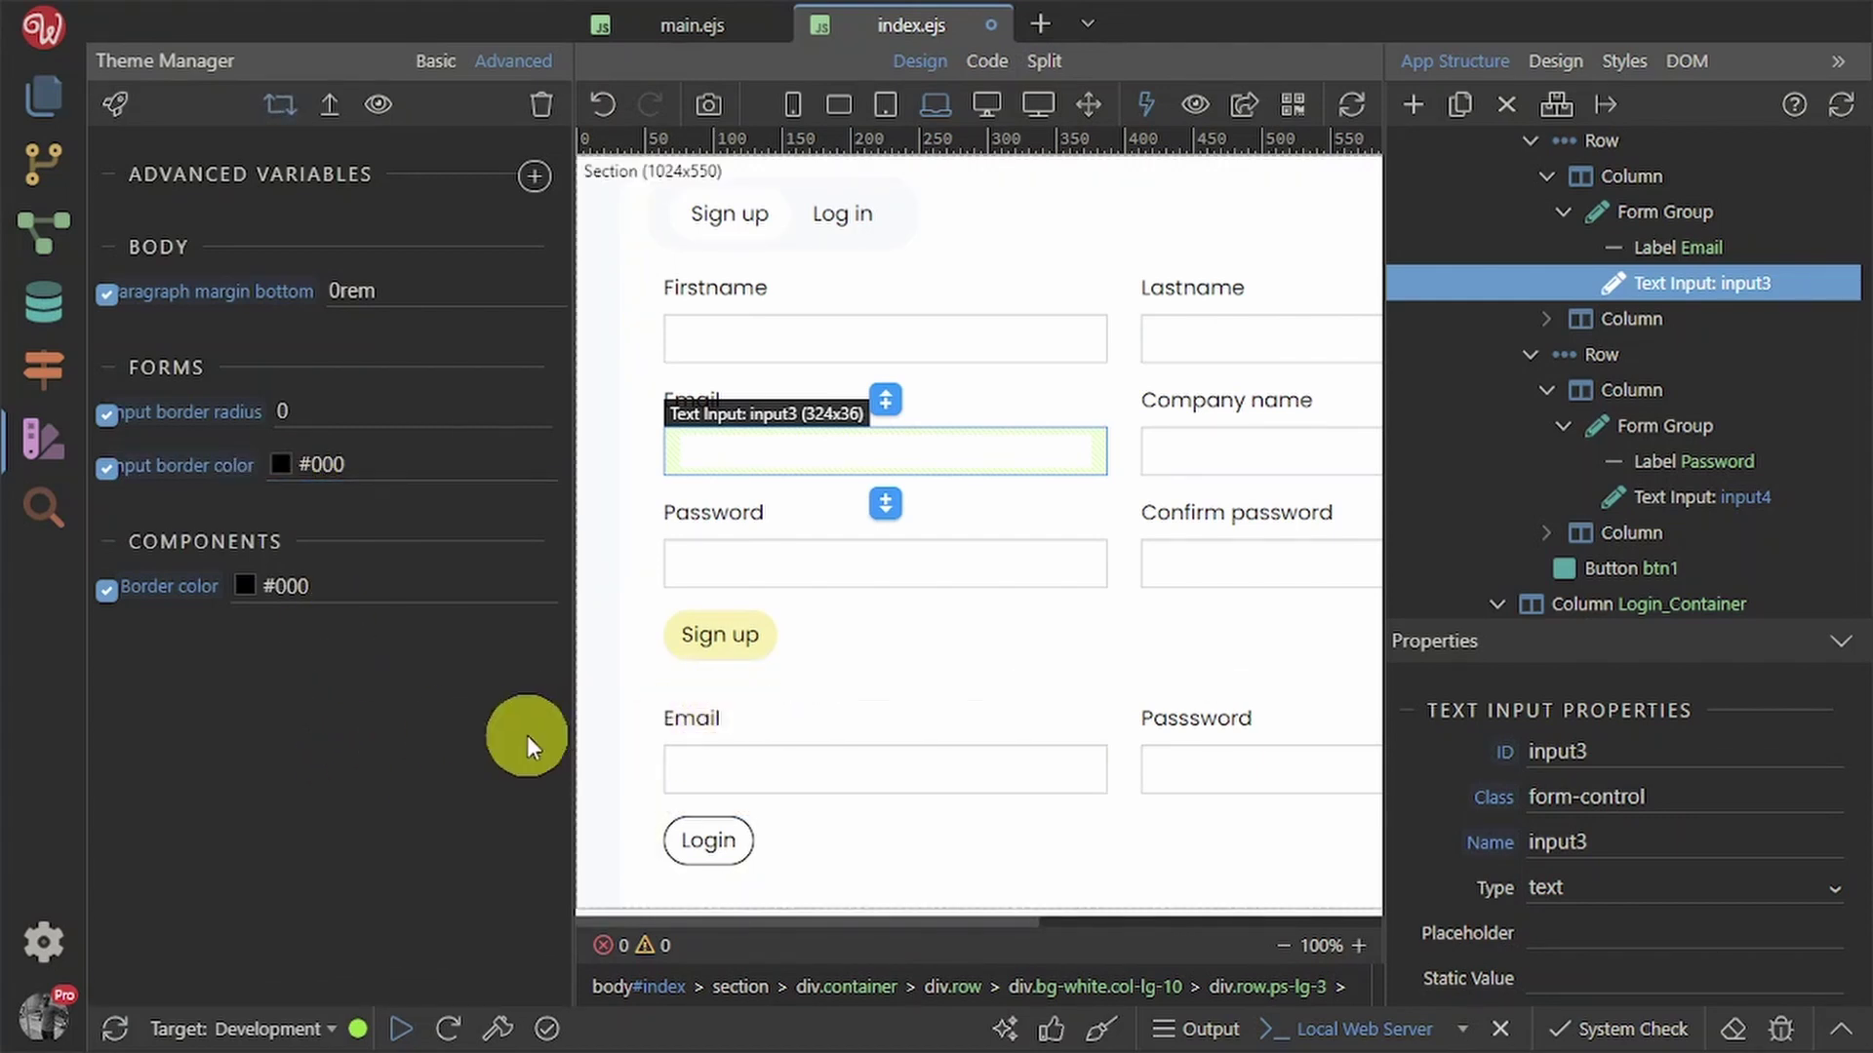
{"action": "left_click", "coordinate": [437, 752]}
{"action": "left_click", "coordinate": [987, 781]}
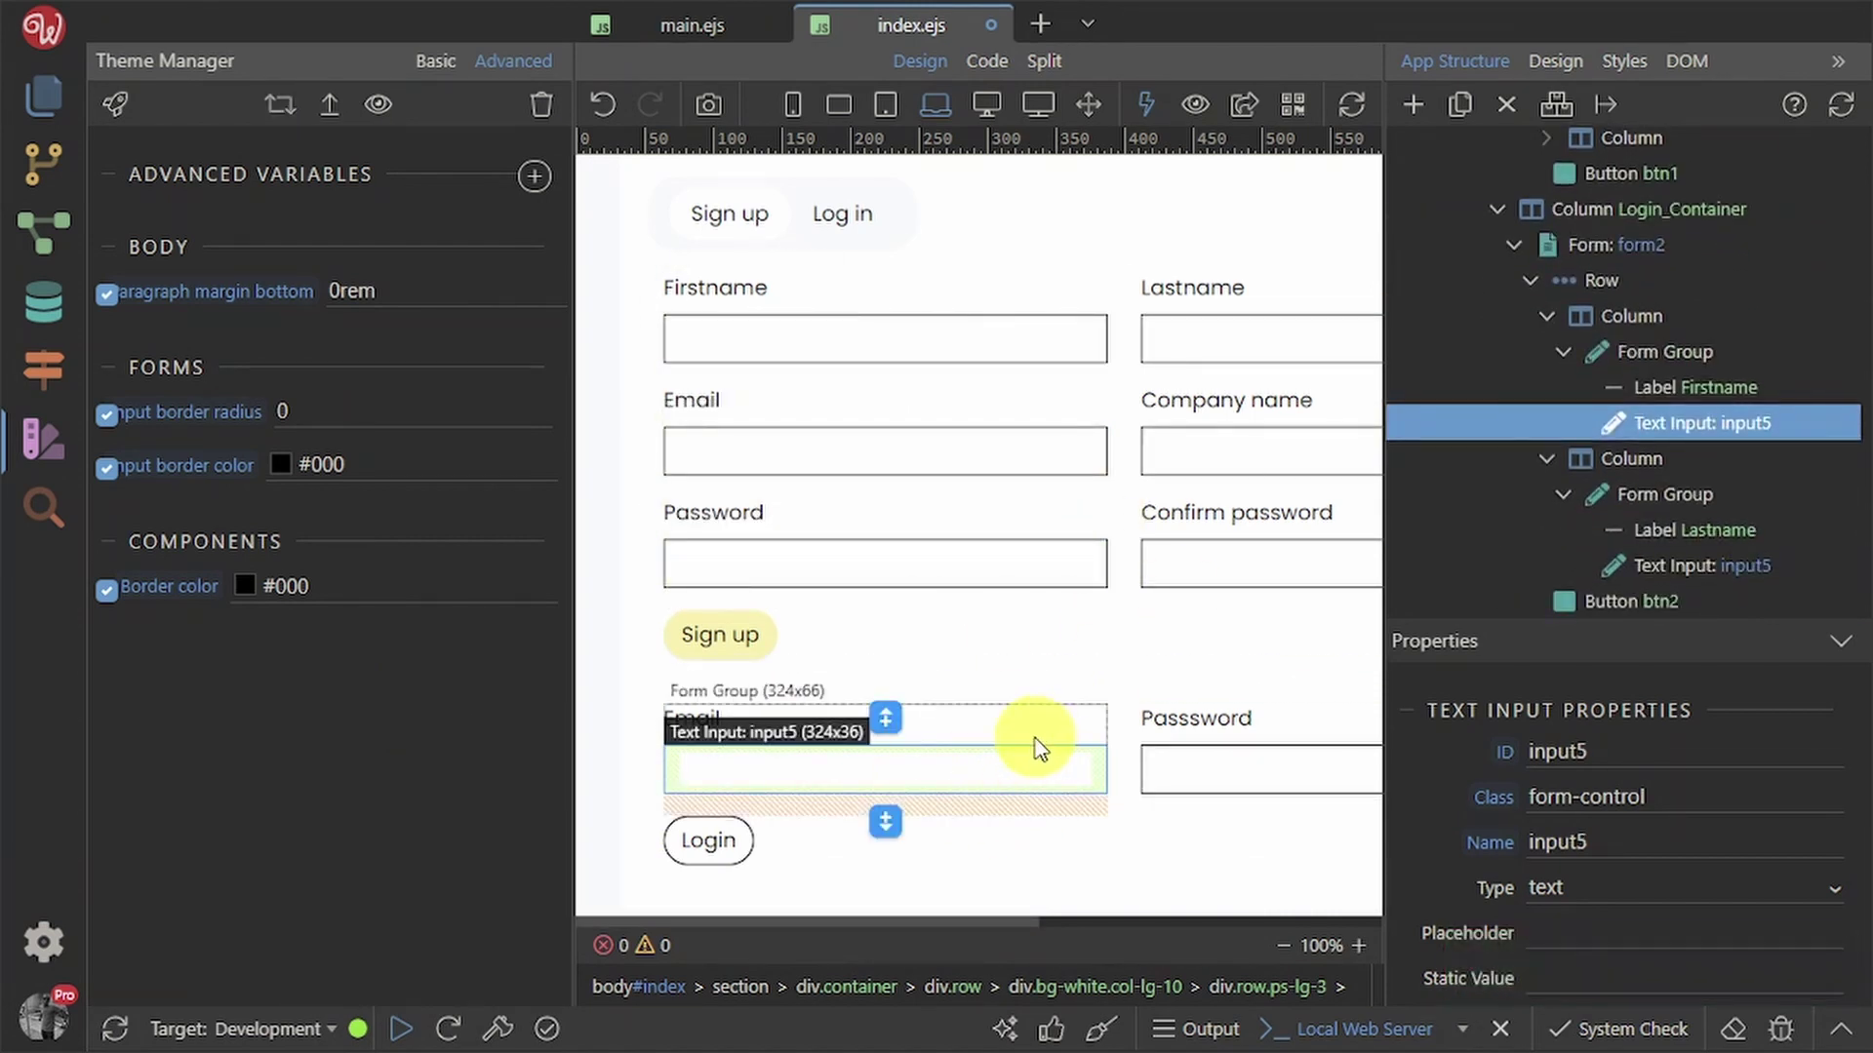
{"action": "key", "text": "ctrl+s"}
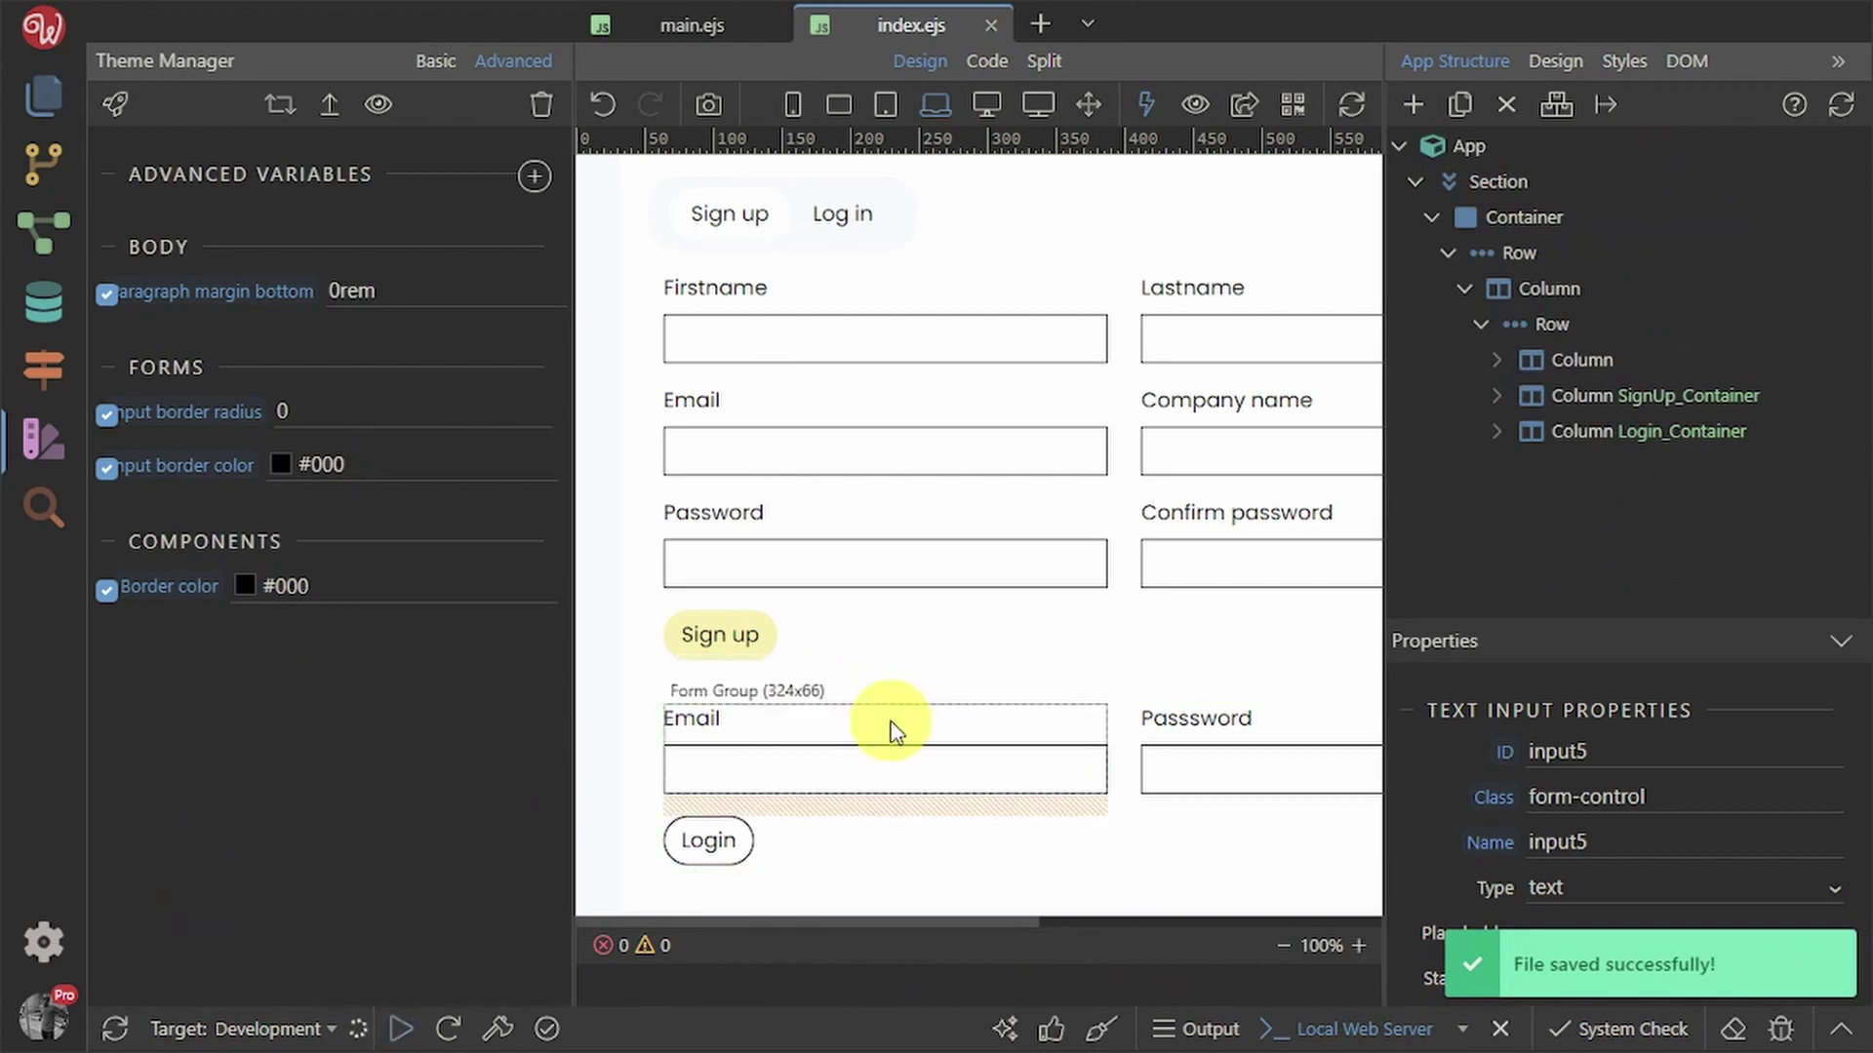
- Switch to the browser and compare the Figma signup design's fields and button with the built page at localhost:3000
{"action": "key", "text": "alt+Tab"}
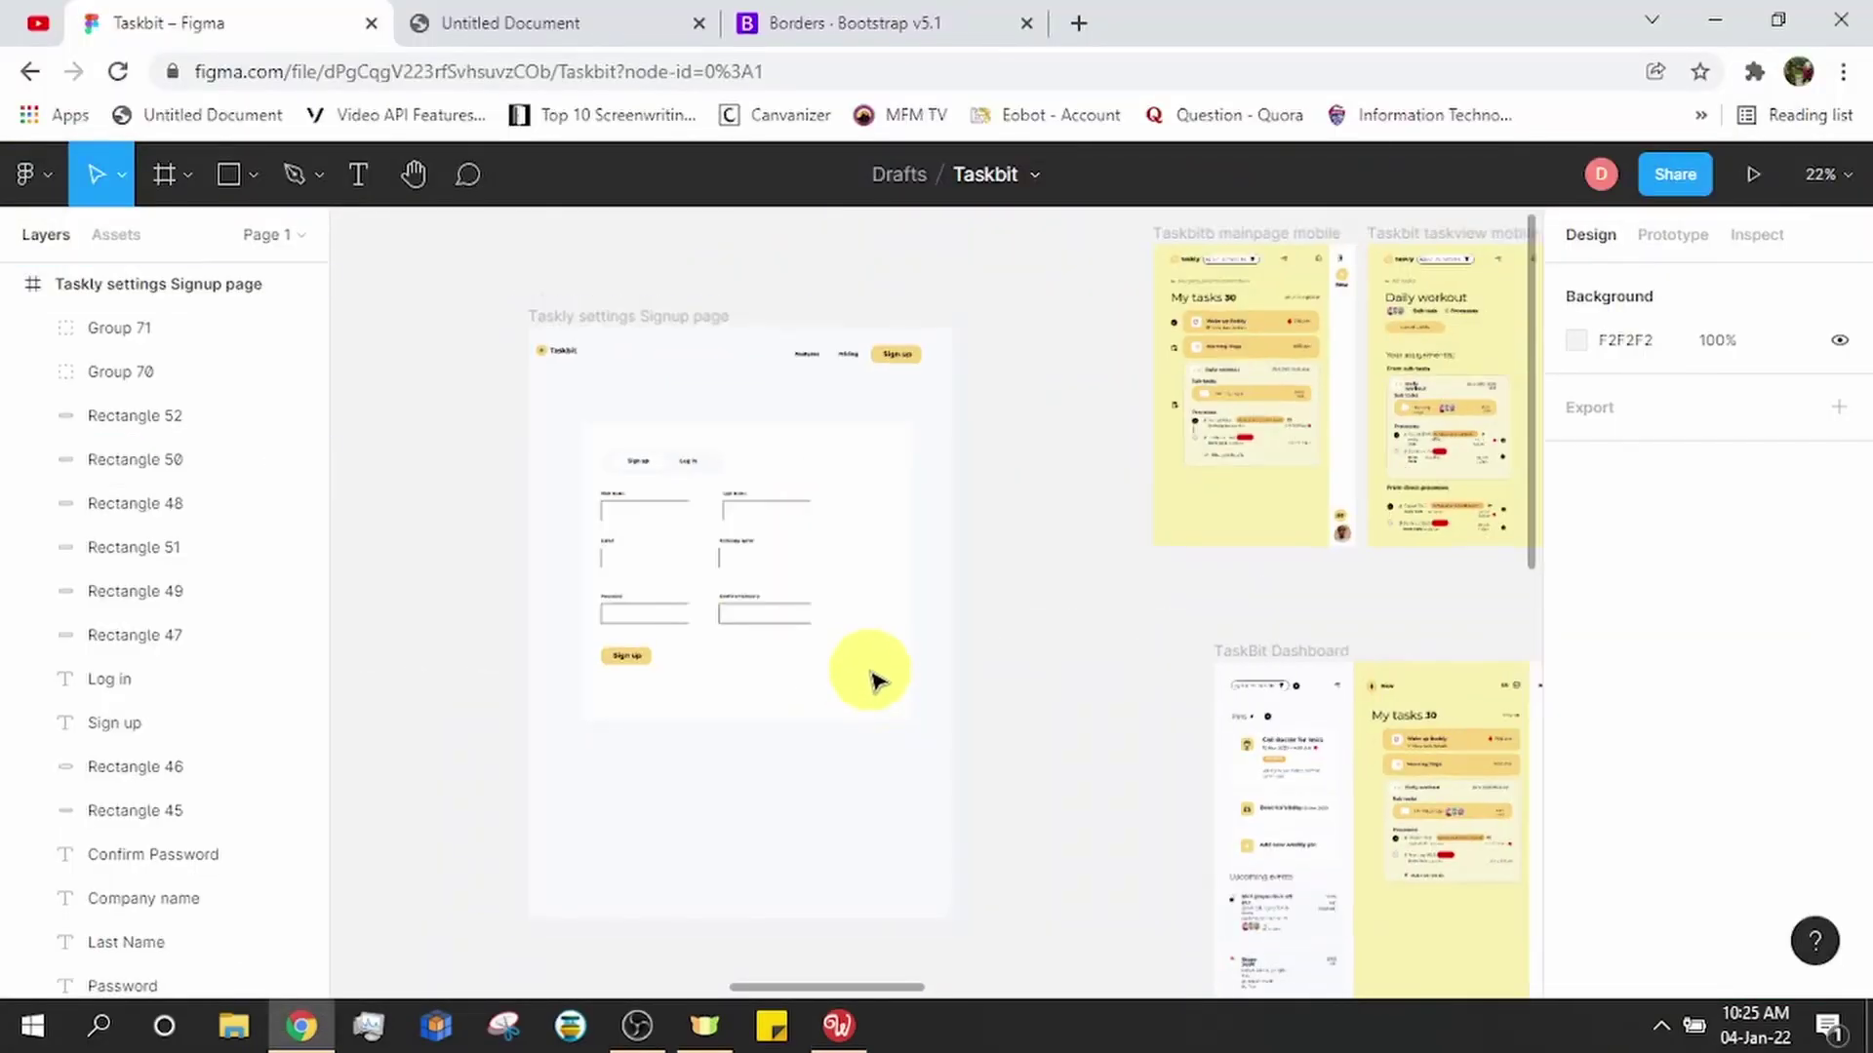
{"action": "scroll", "coordinate": [871, 683], "scroll_direction": "up", "scroll_amount": 3}
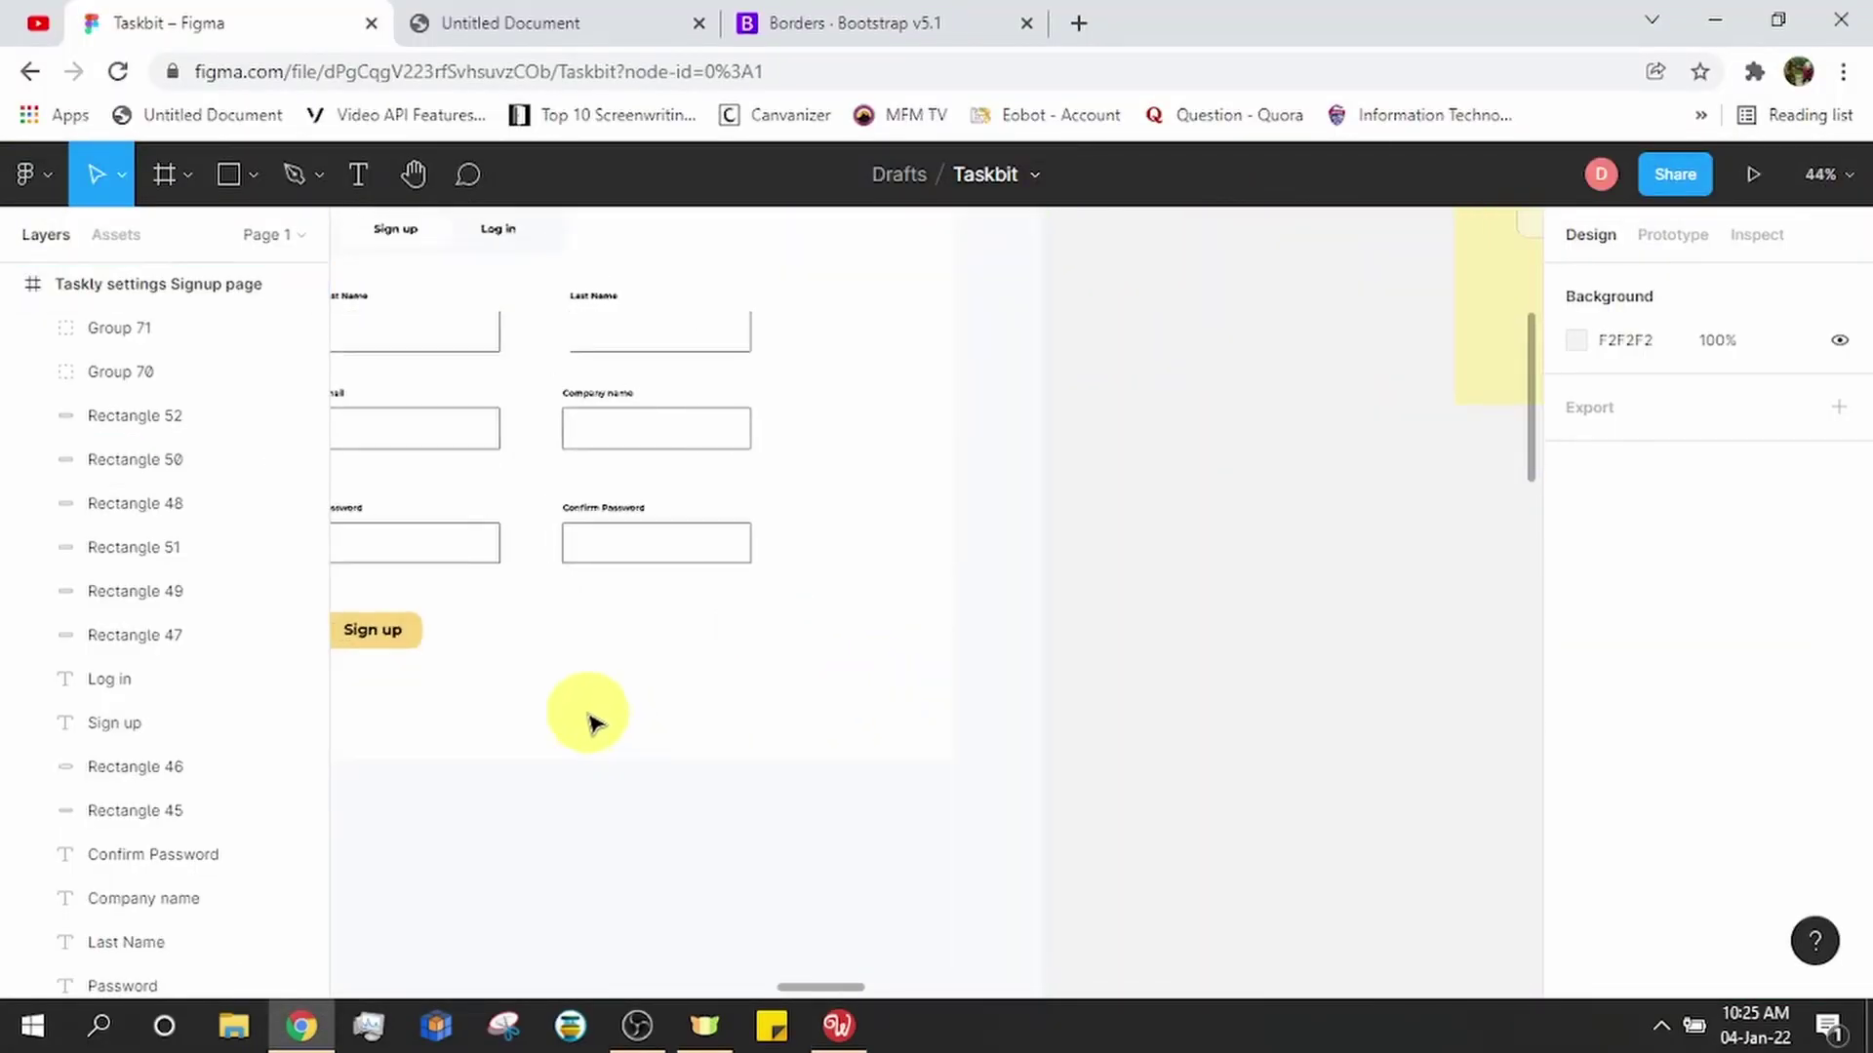
{"action": "left_click_drag", "start_coordinate": [589, 719], "coordinate": [1177, 767]}
{"action": "scroll", "coordinate": [1104, 773], "scroll_direction": "up", "scroll_amount": 5}
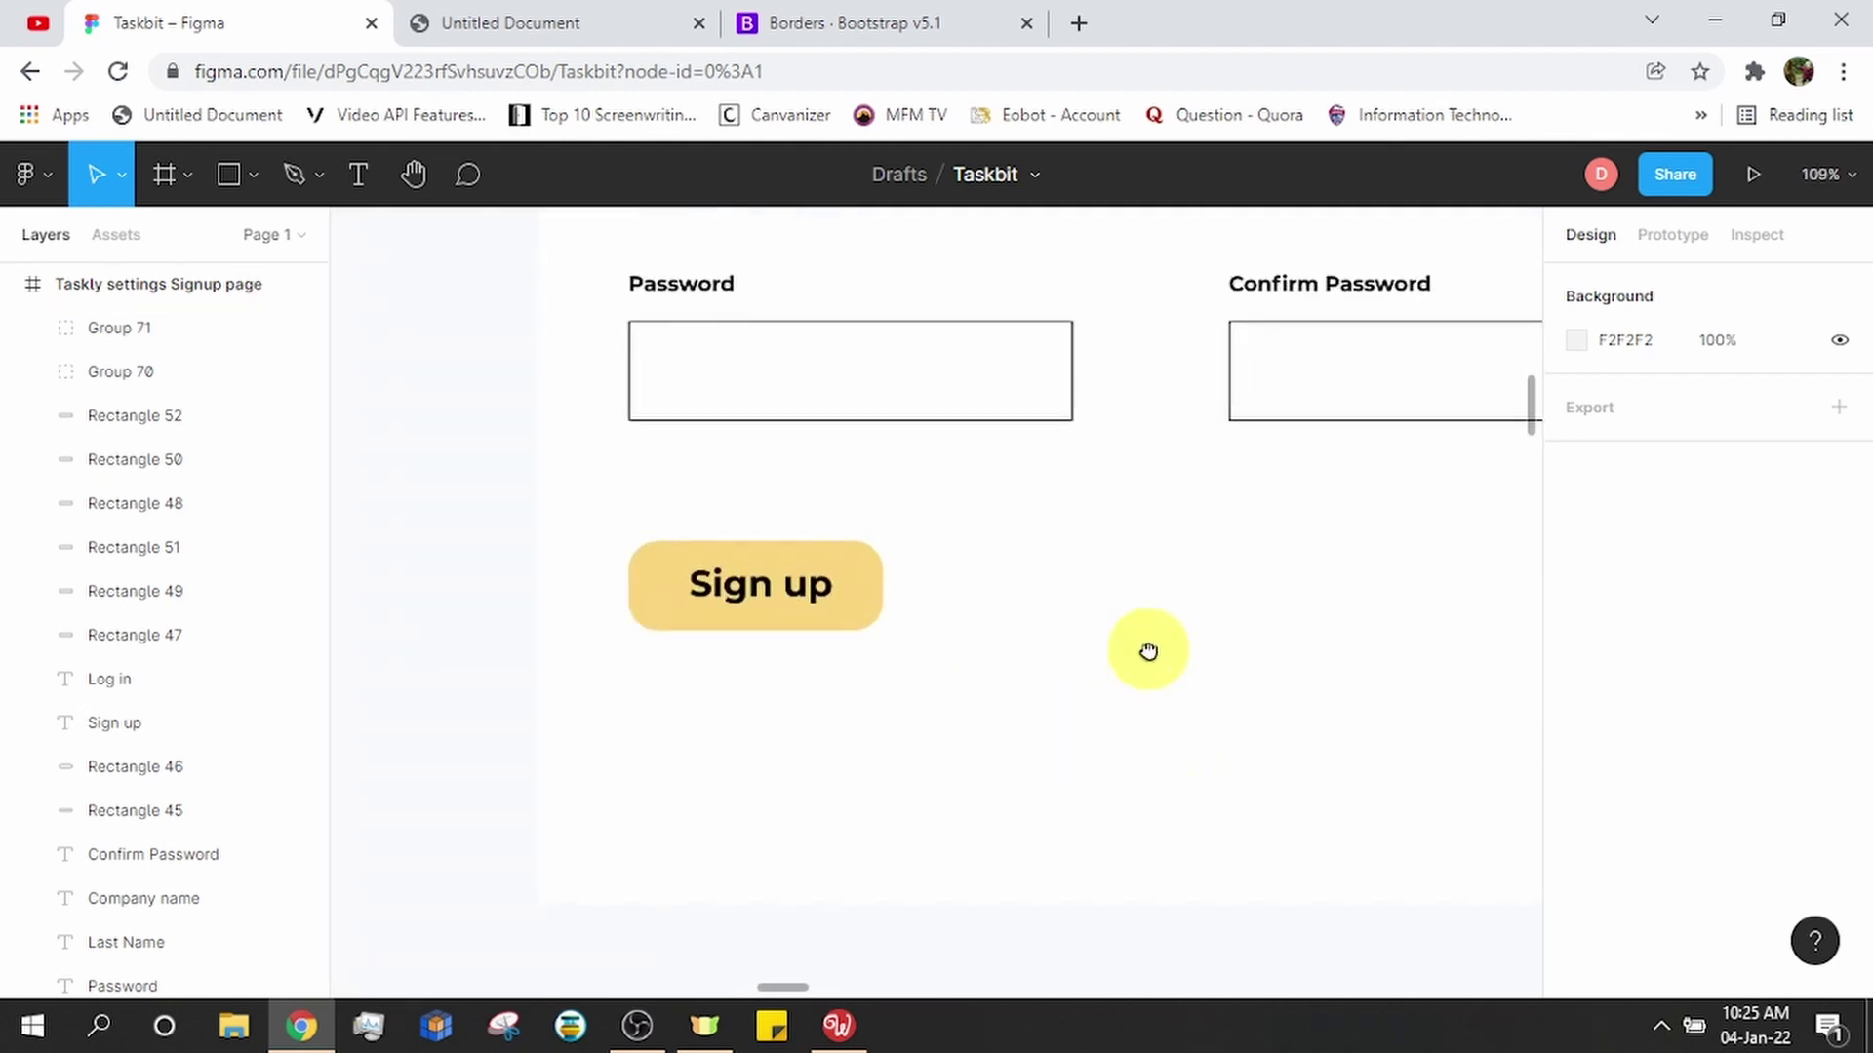
{"action": "scroll", "coordinate": [1073, 565], "scroll_direction": "up", "scroll_amount": 2}
{"action": "left_click", "coordinate": [561, 23]}
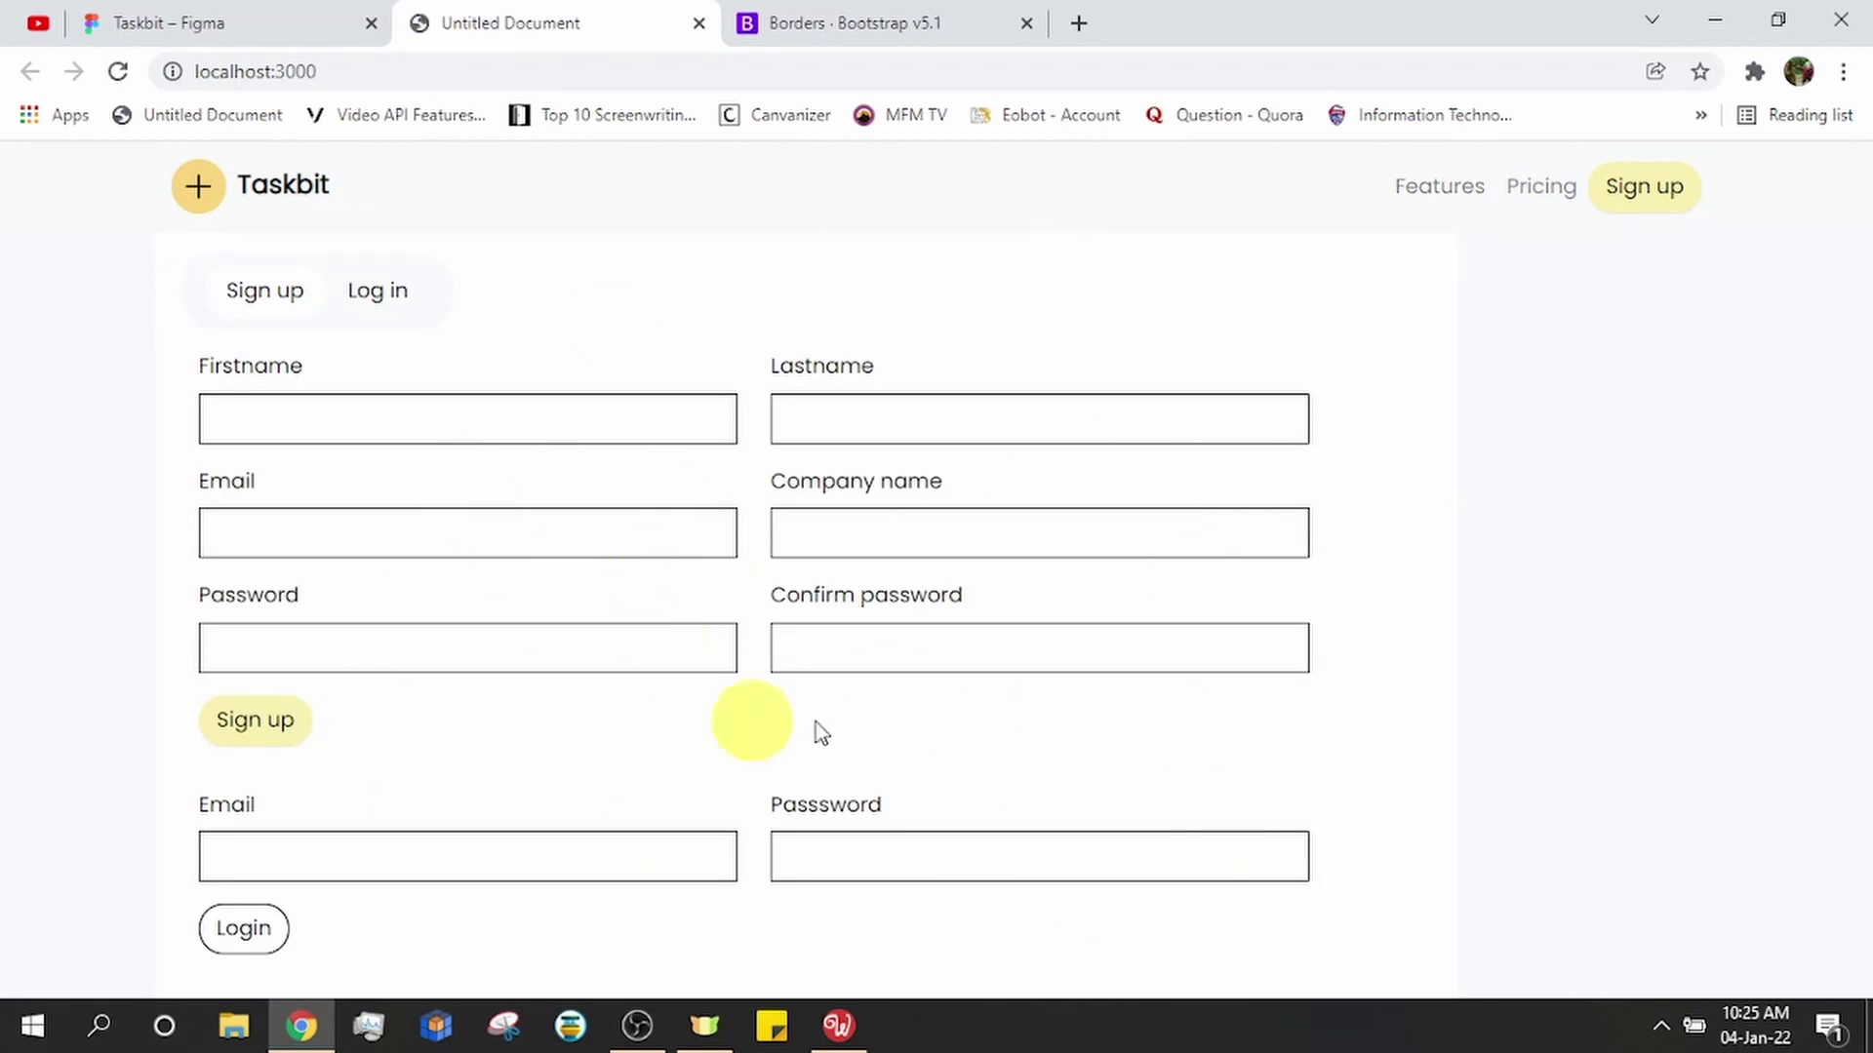
{"action": "left_click", "coordinate": [185, 22]}
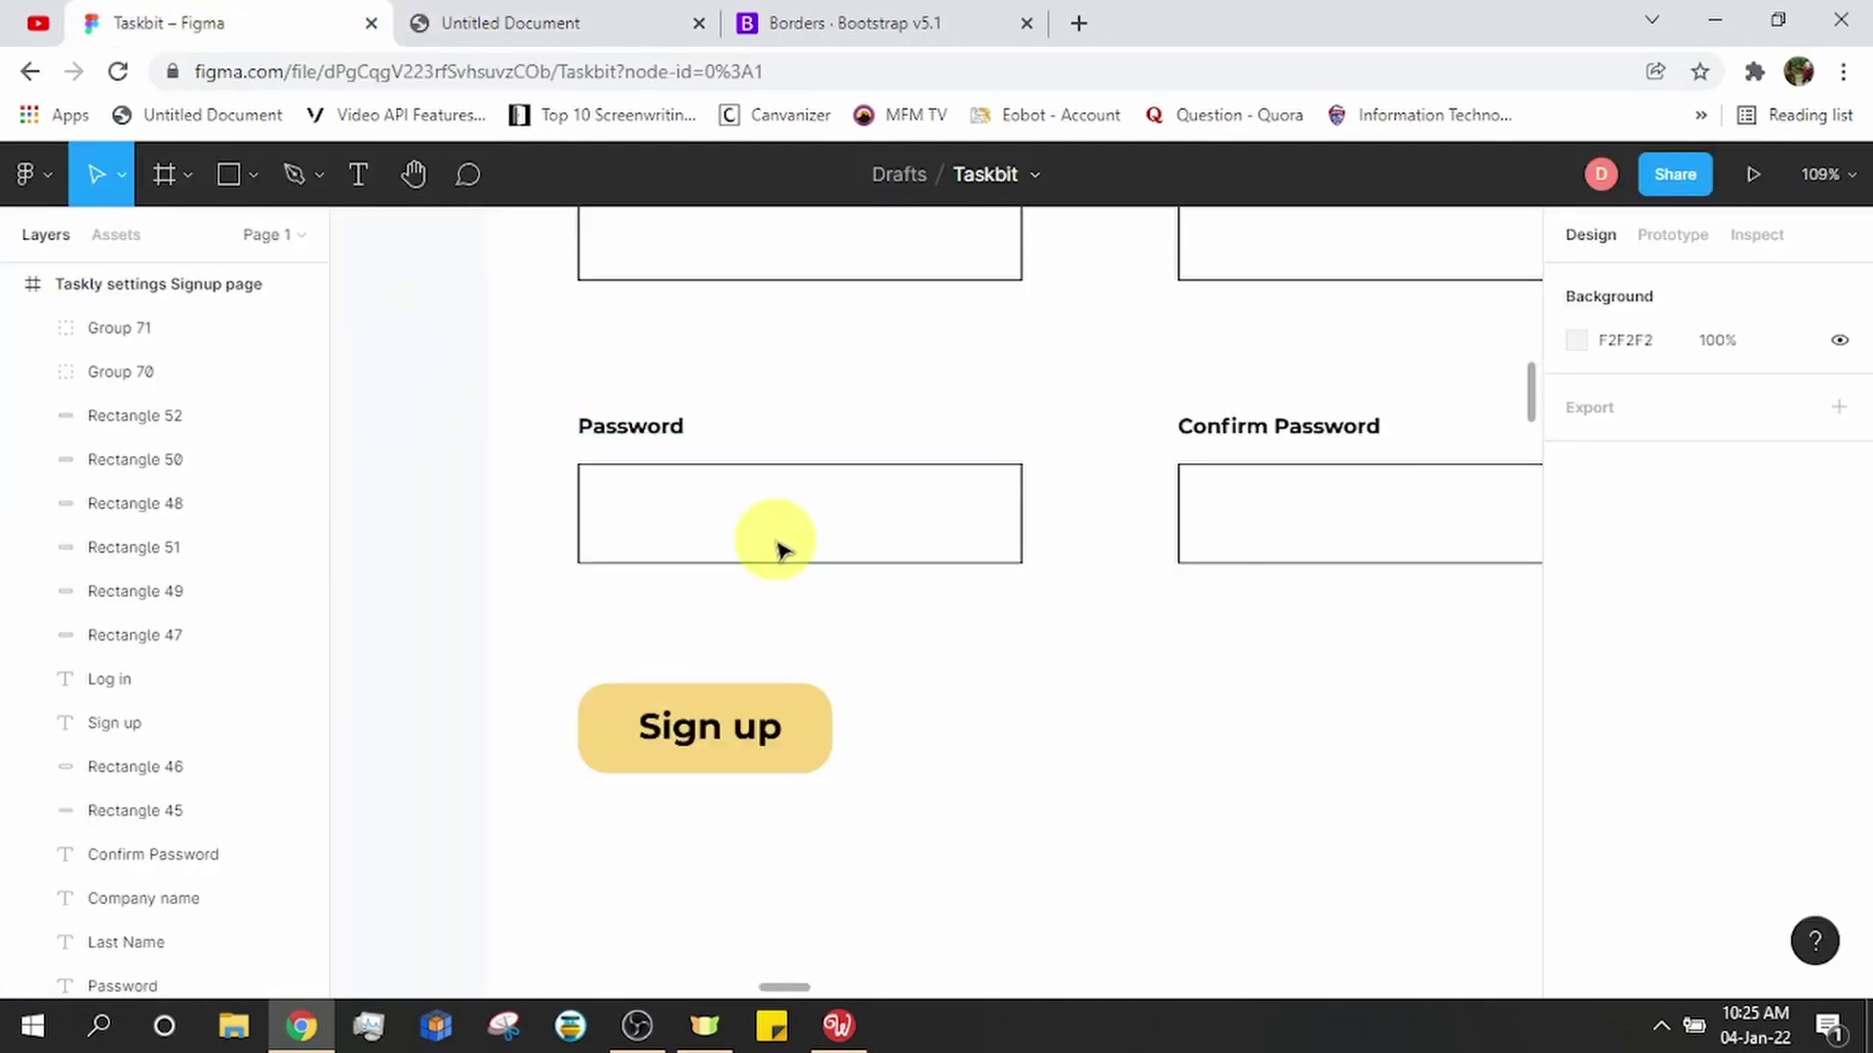
{"action": "left_click", "coordinate": [591, 27]}
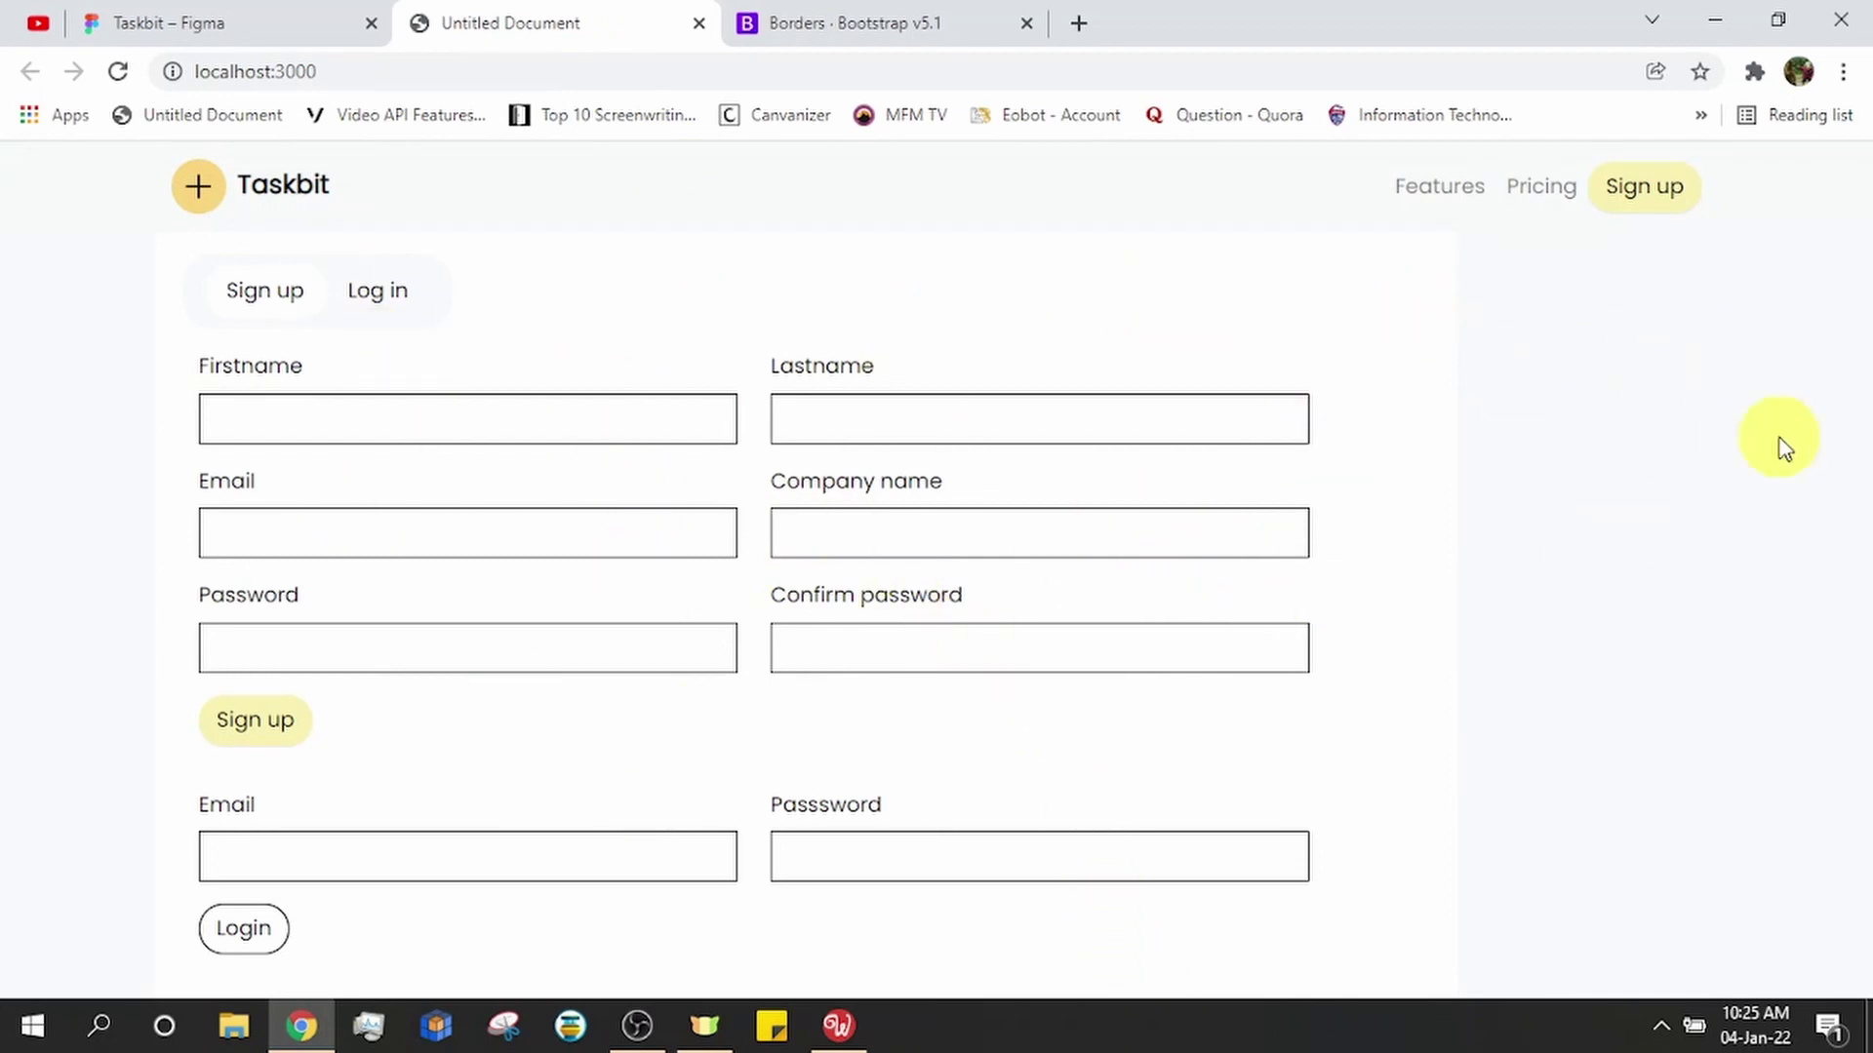
- Switch to Wappler and set the white form column's layout size to 10 in the universal view for all screen sizes
{"action": "left_click", "coordinate": [838, 1026]}
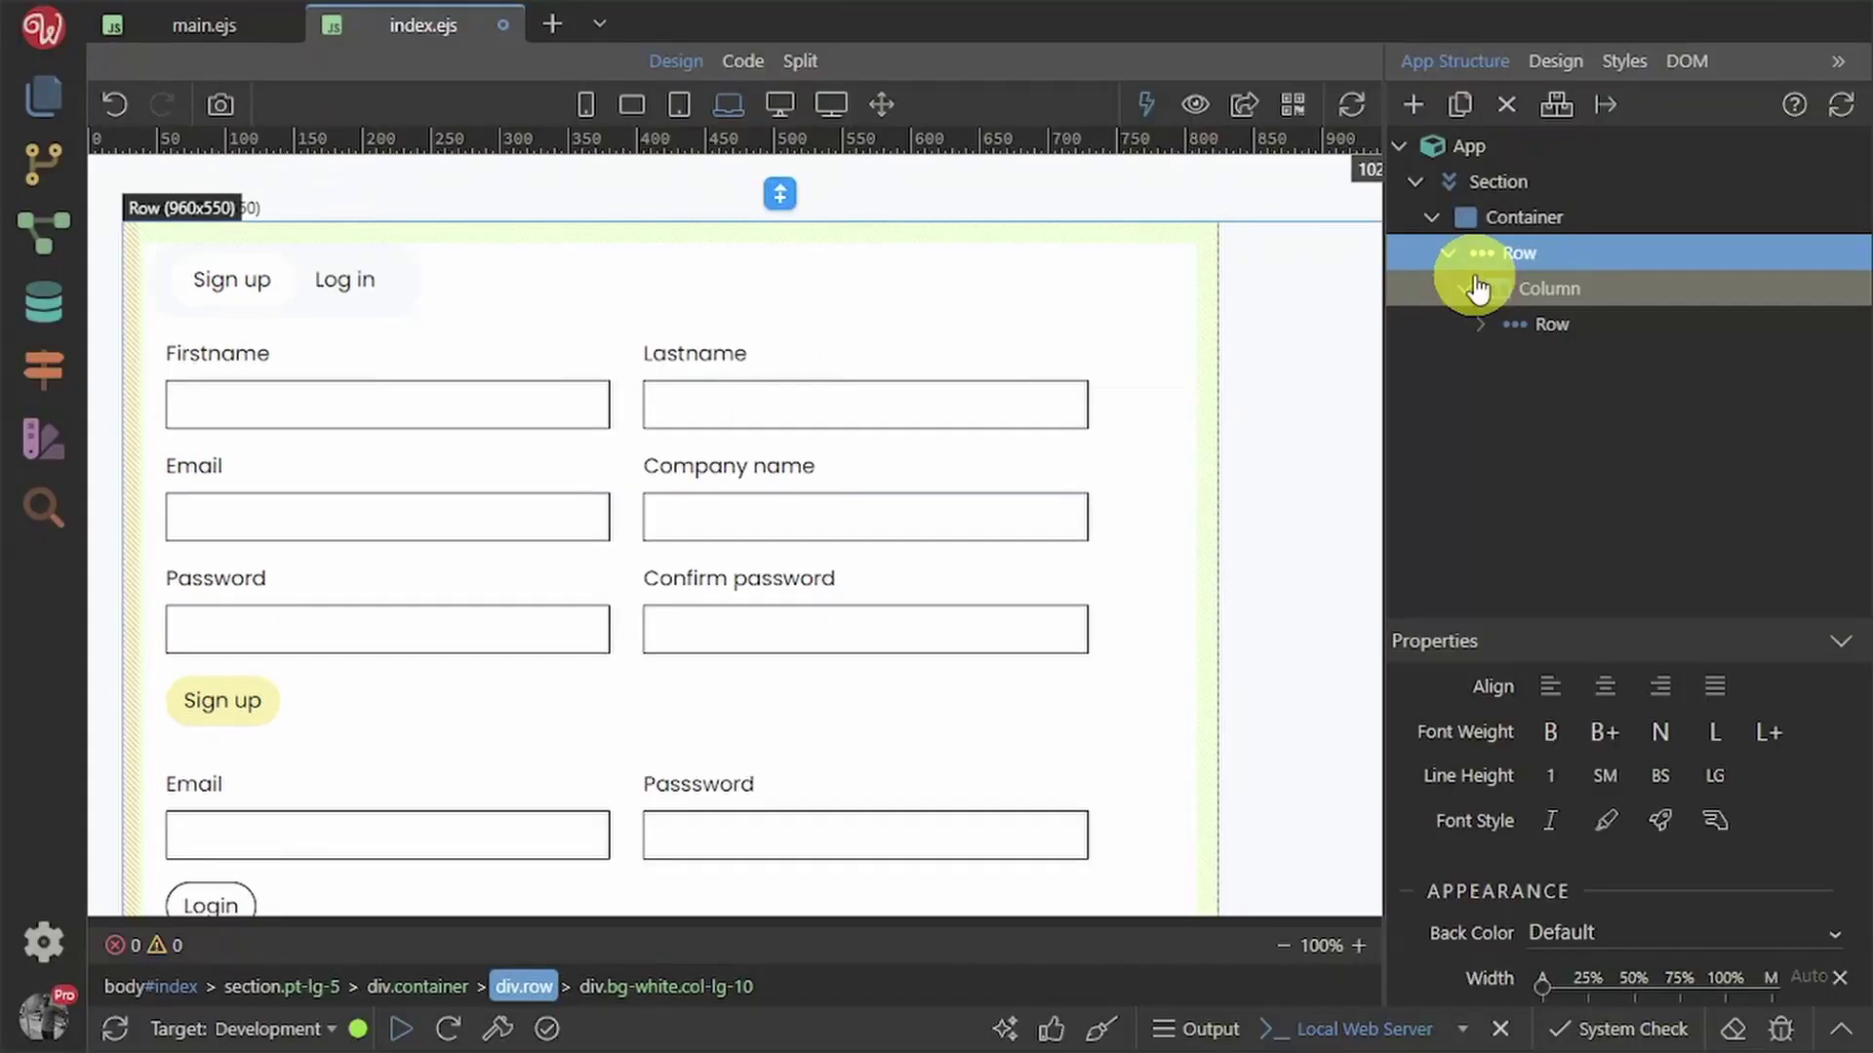
{"action": "left_click", "coordinate": [879, 107]}
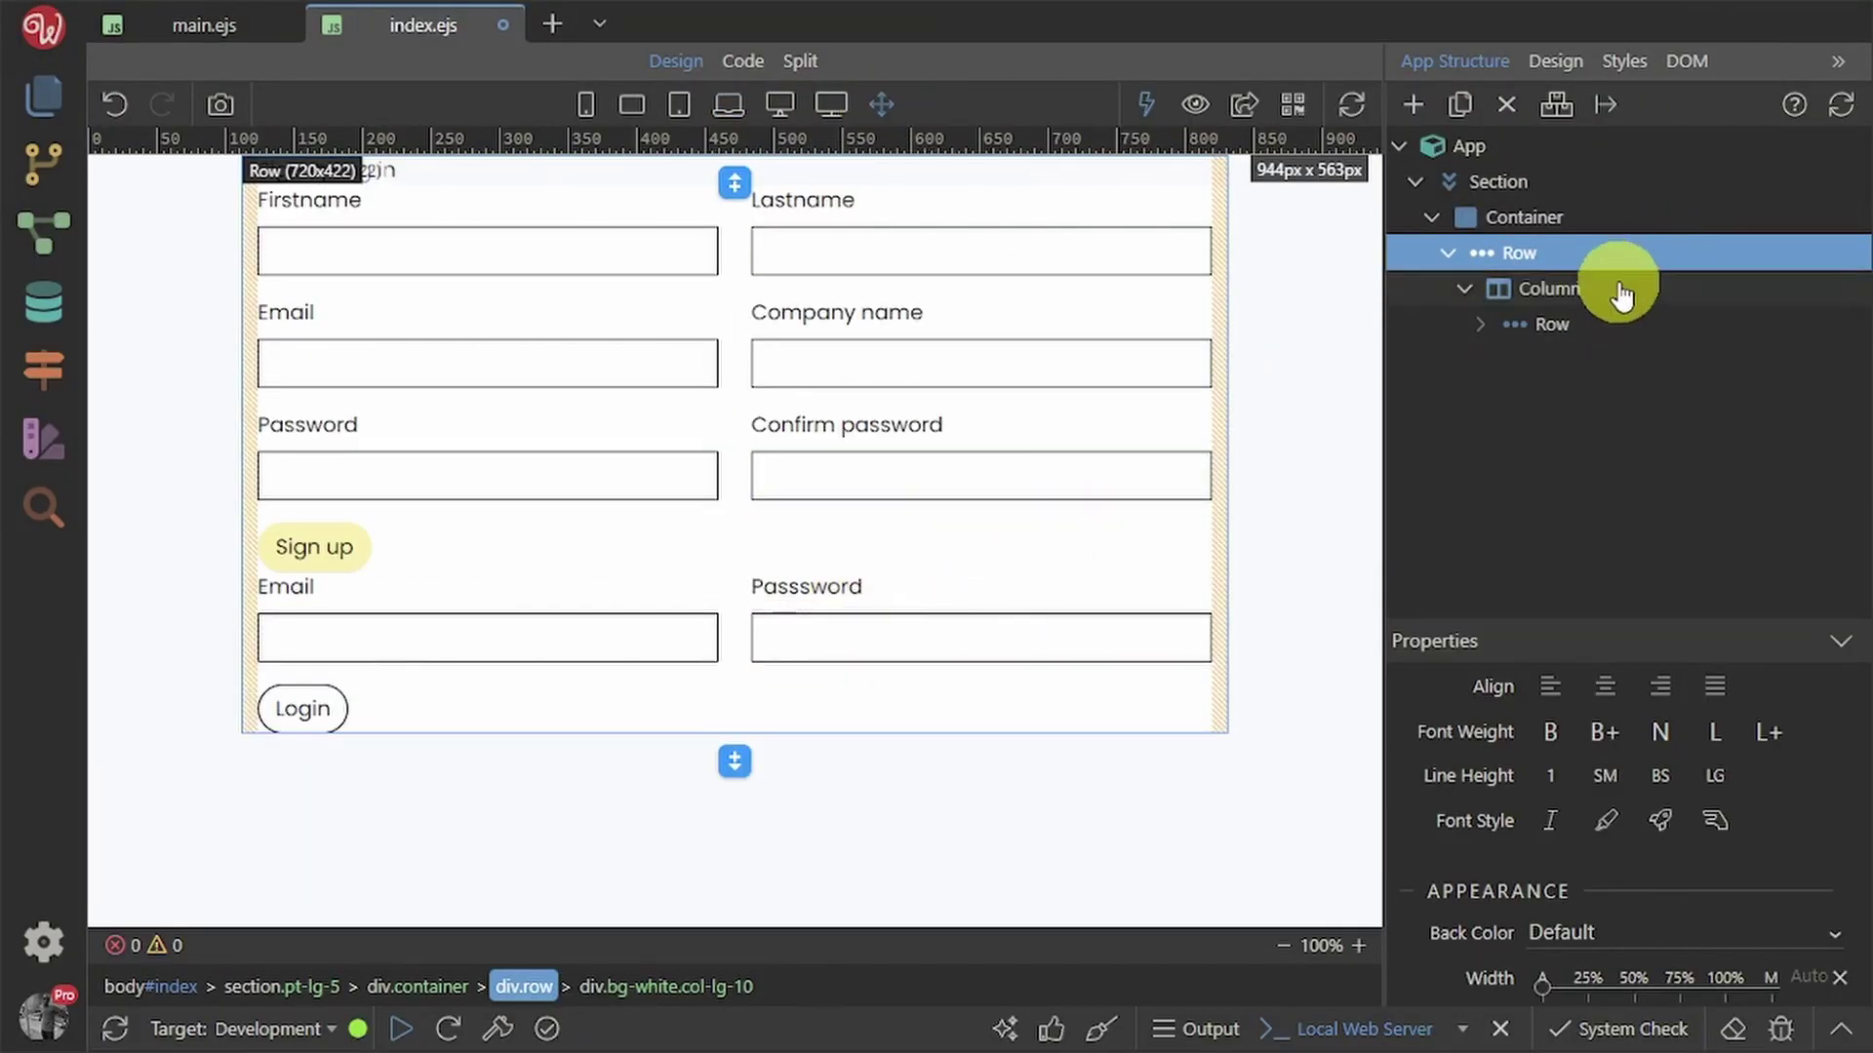
{"action": "left_click", "coordinate": [1563, 324]}
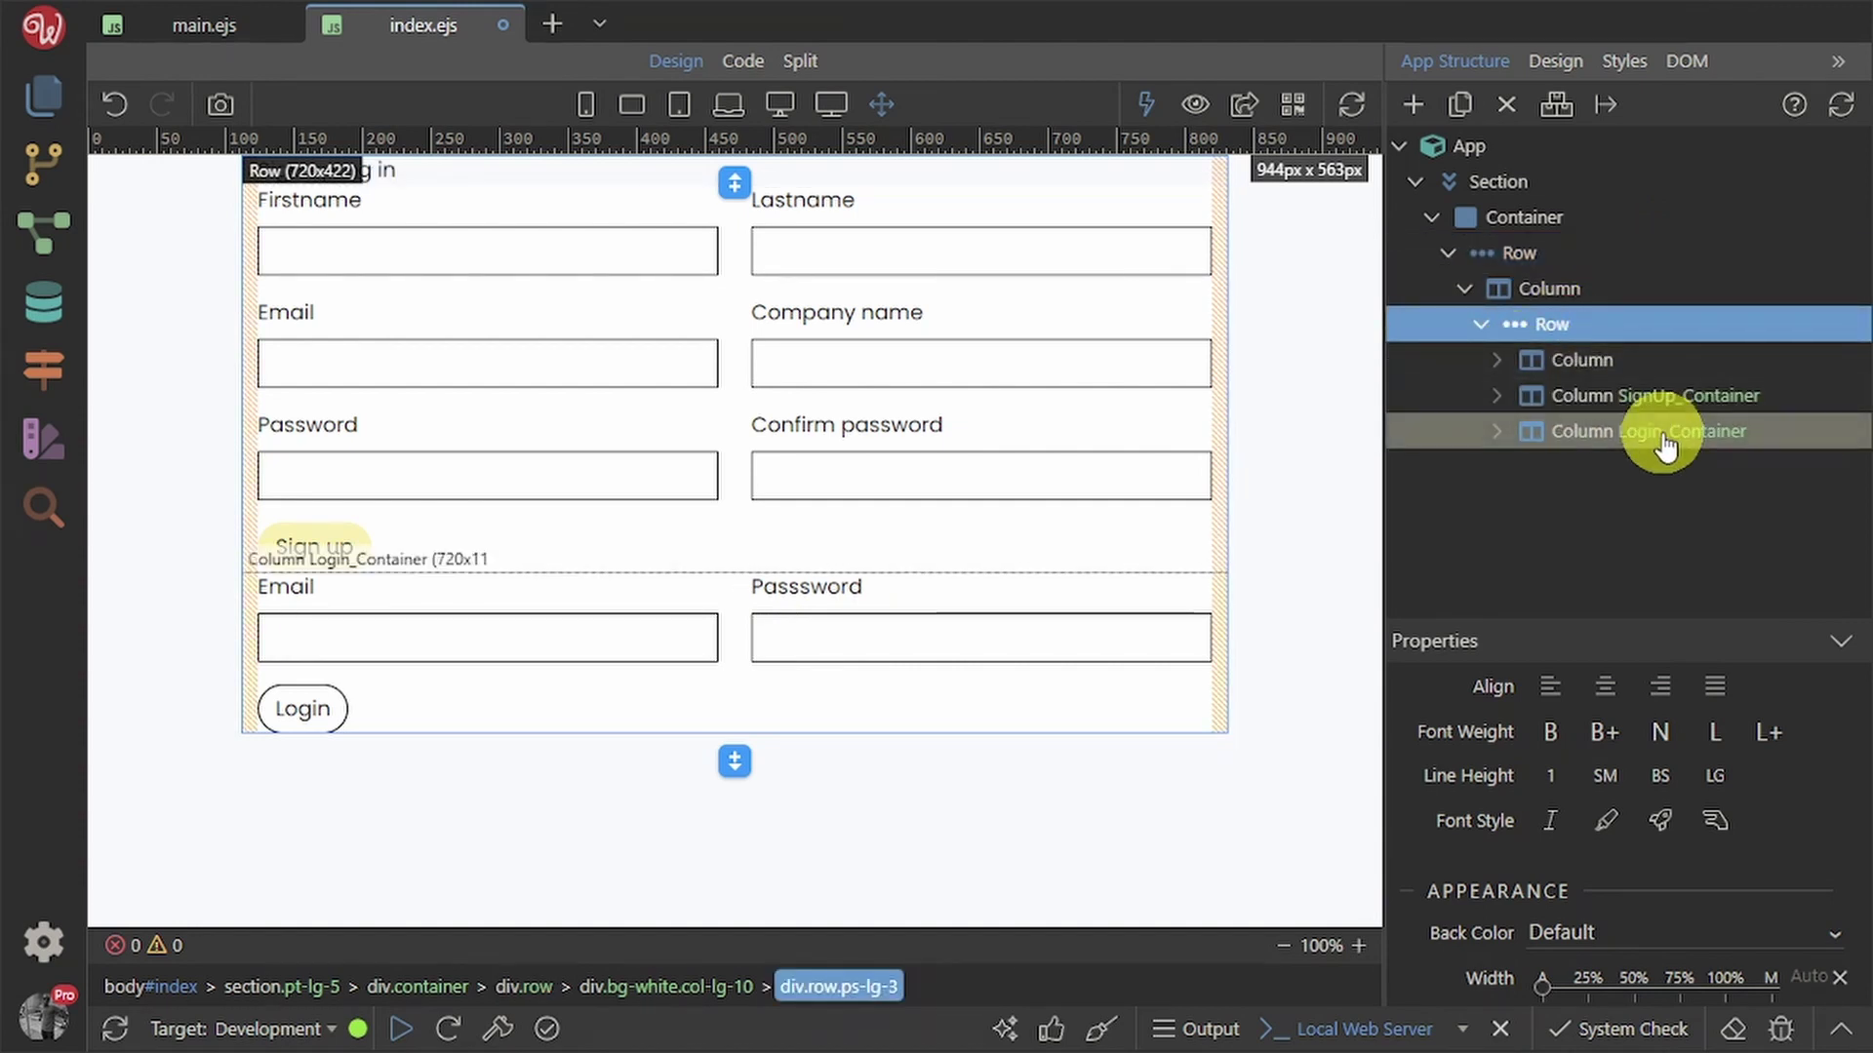
{"action": "left_click", "coordinate": [1575, 287]}
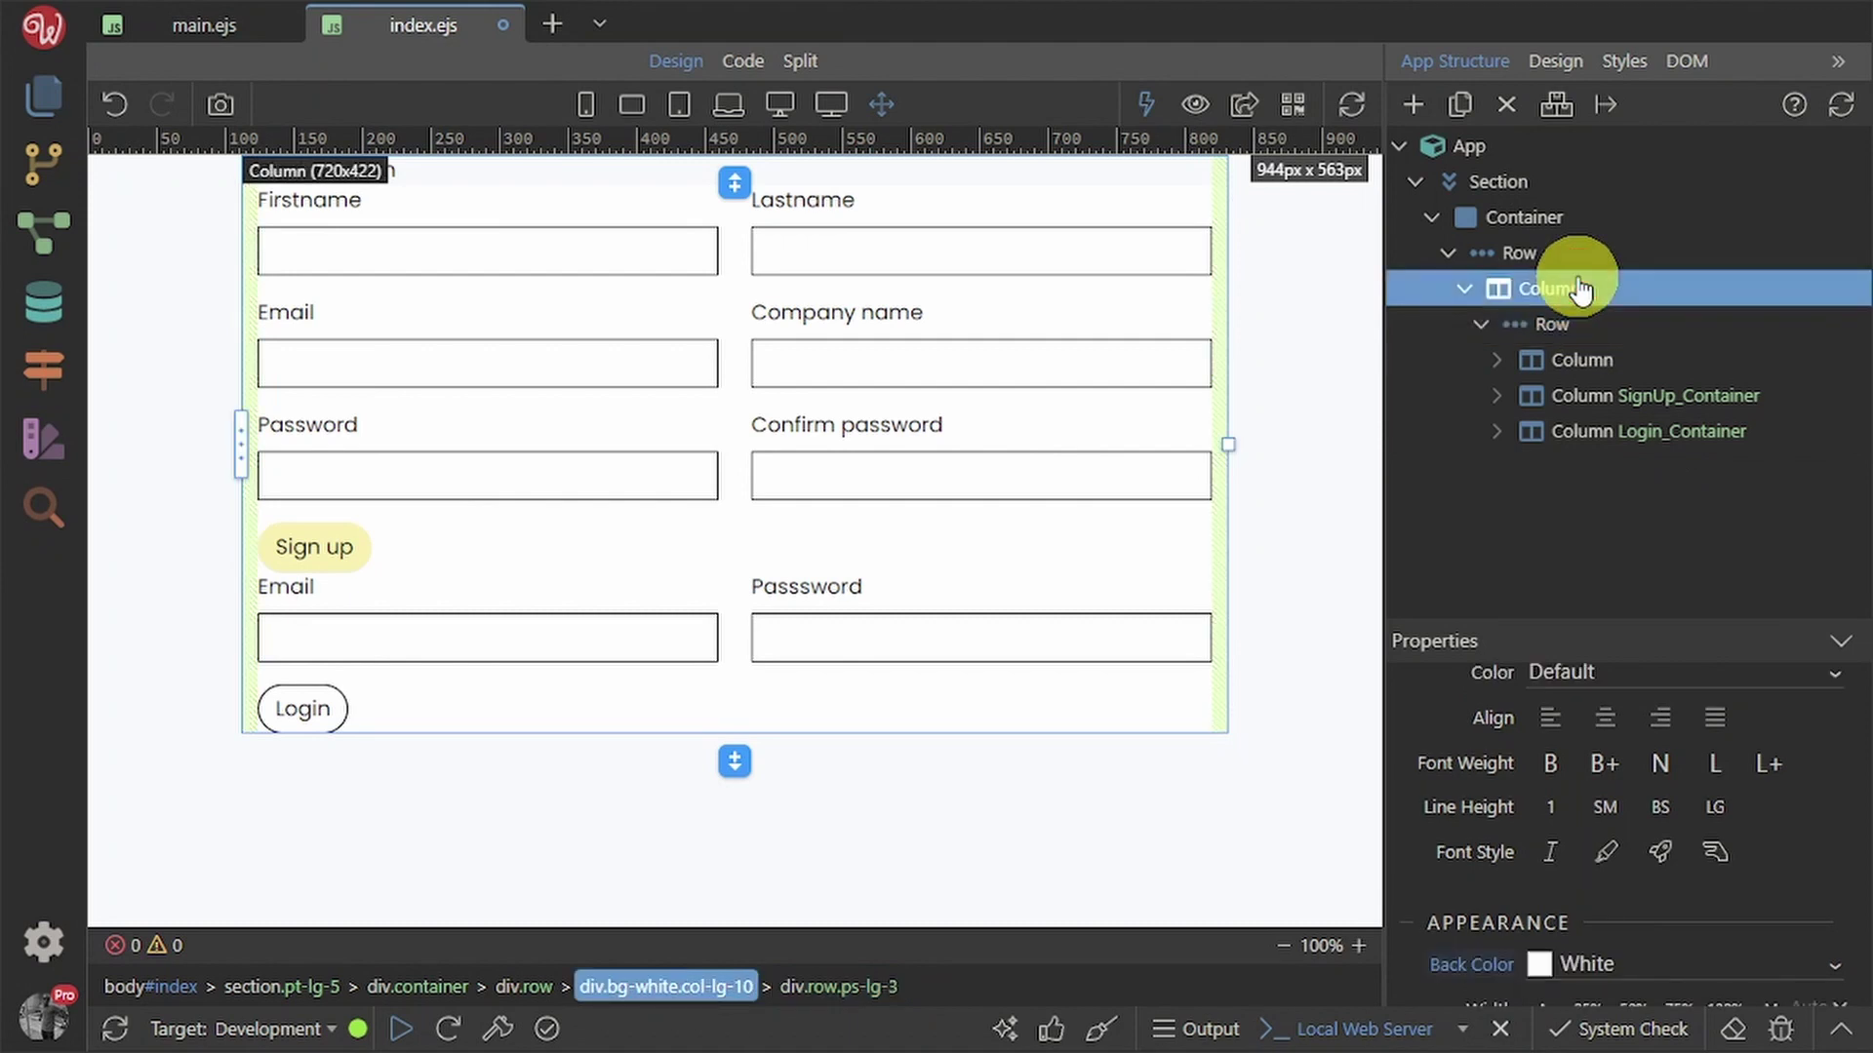
{"action": "scroll", "coordinate": [1495, 698], "scroll_direction": "up", "scroll_amount": 1}
{"action": "scroll", "coordinate": [1714, 886], "scroll_direction": "up", "scroll_amount": 4}
{"action": "scroll", "coordinate": [1717, 897], "scroll_direction": "down", "scroll_amount": 2}
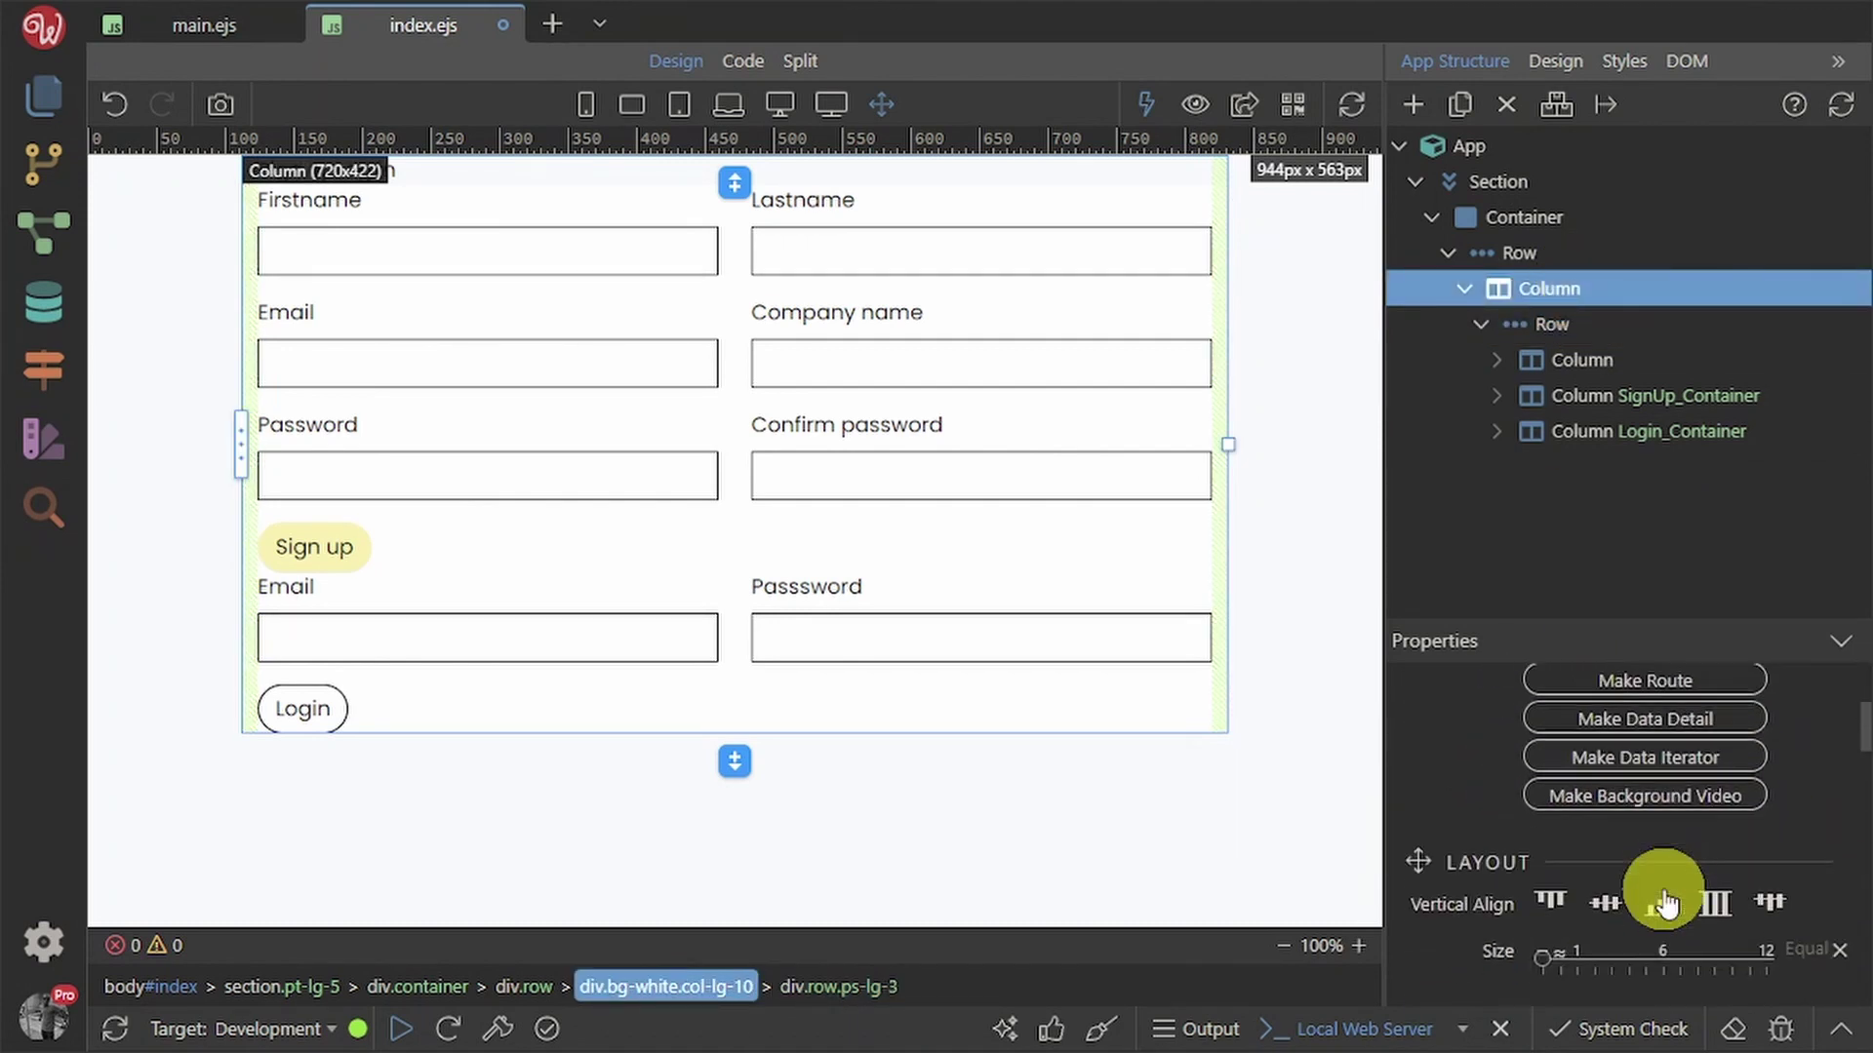
{"action": "left_click", "coordinate": [1711, 966]}
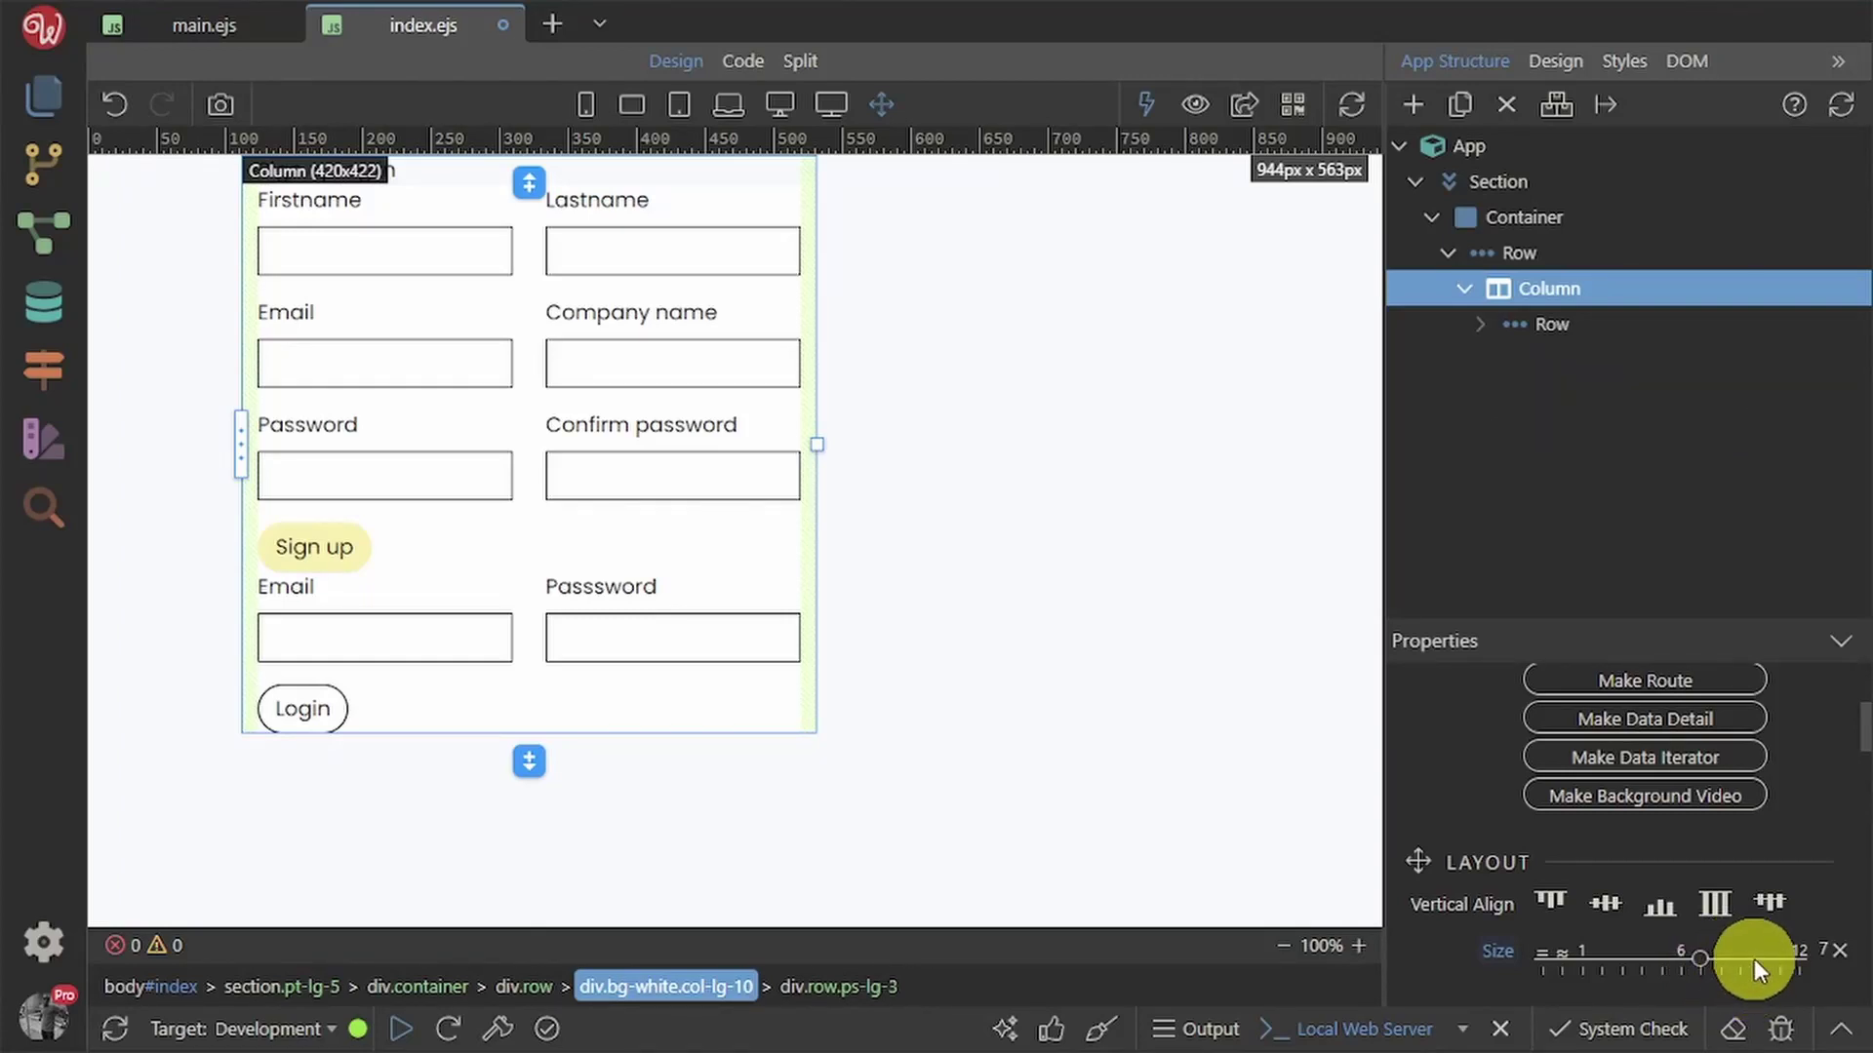
{"action": "left_click", "coordinate": [1754, 958]}
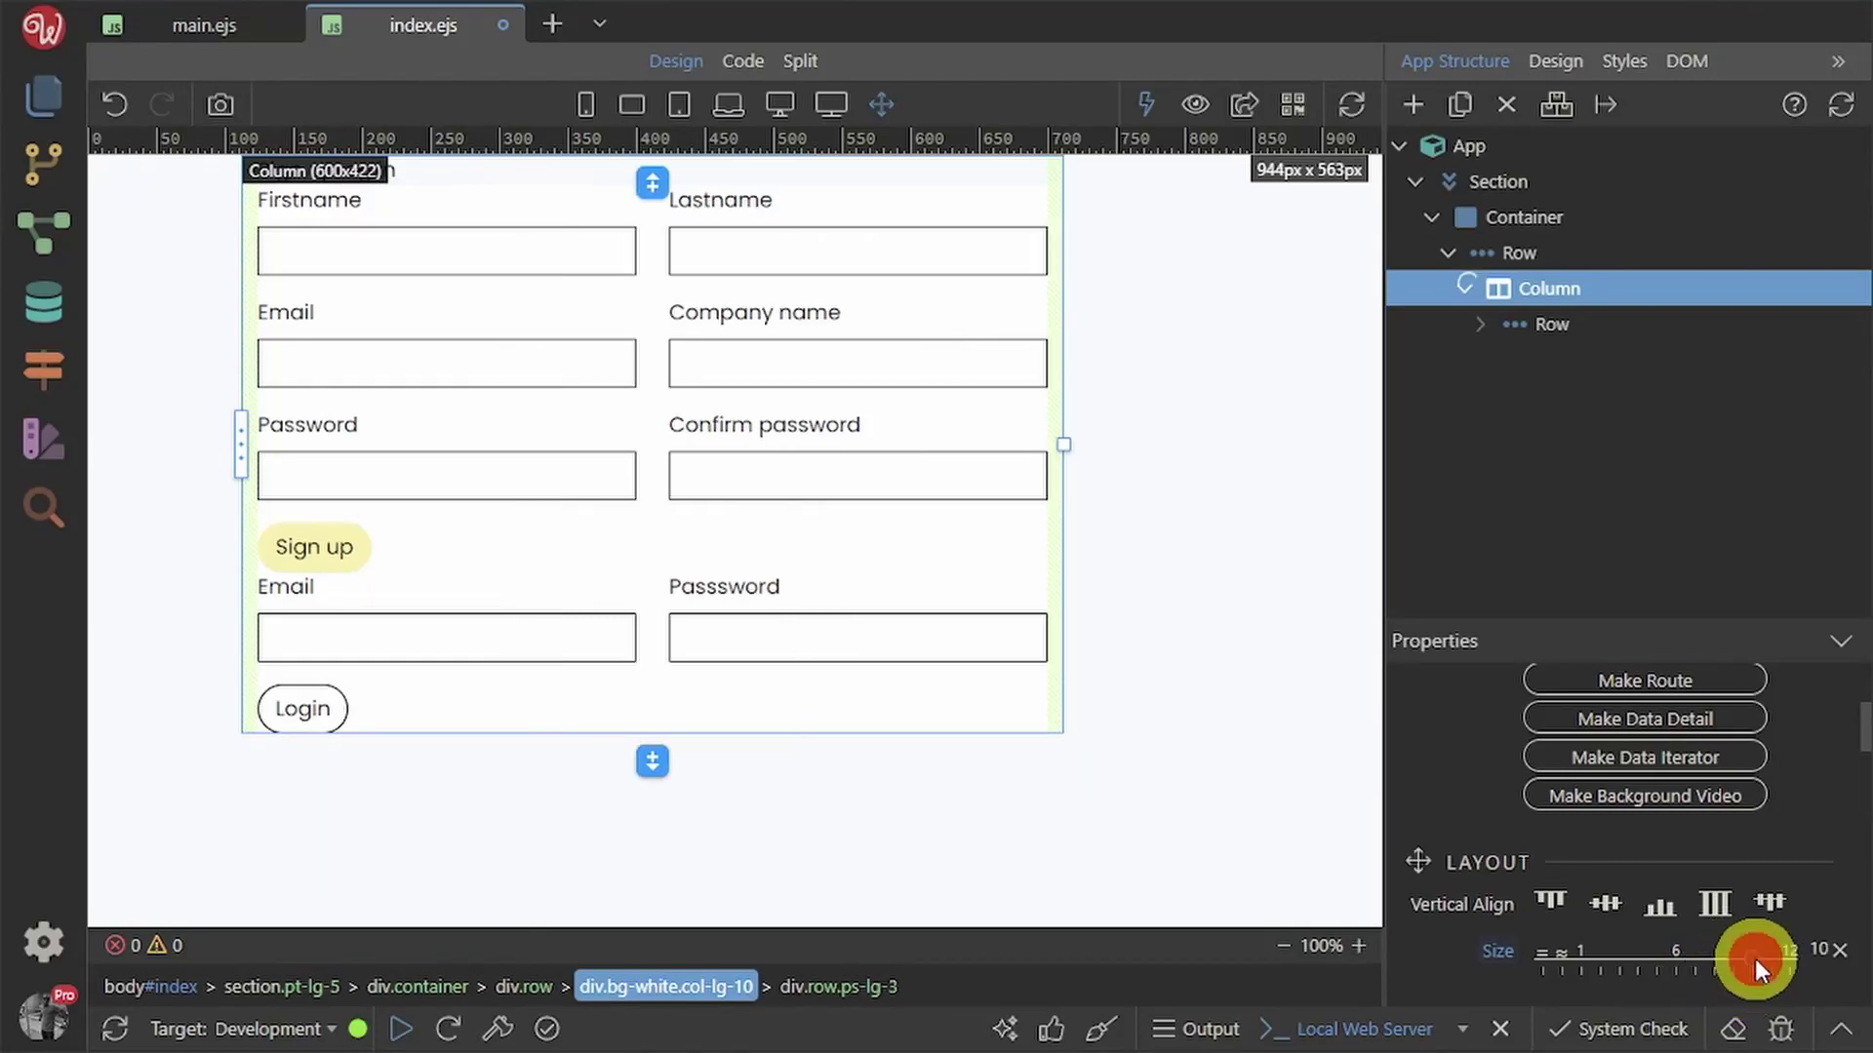
- Select the outer row around the white form column for layout editing
{"action": "left_click", "coordinate": [1564, 252]}
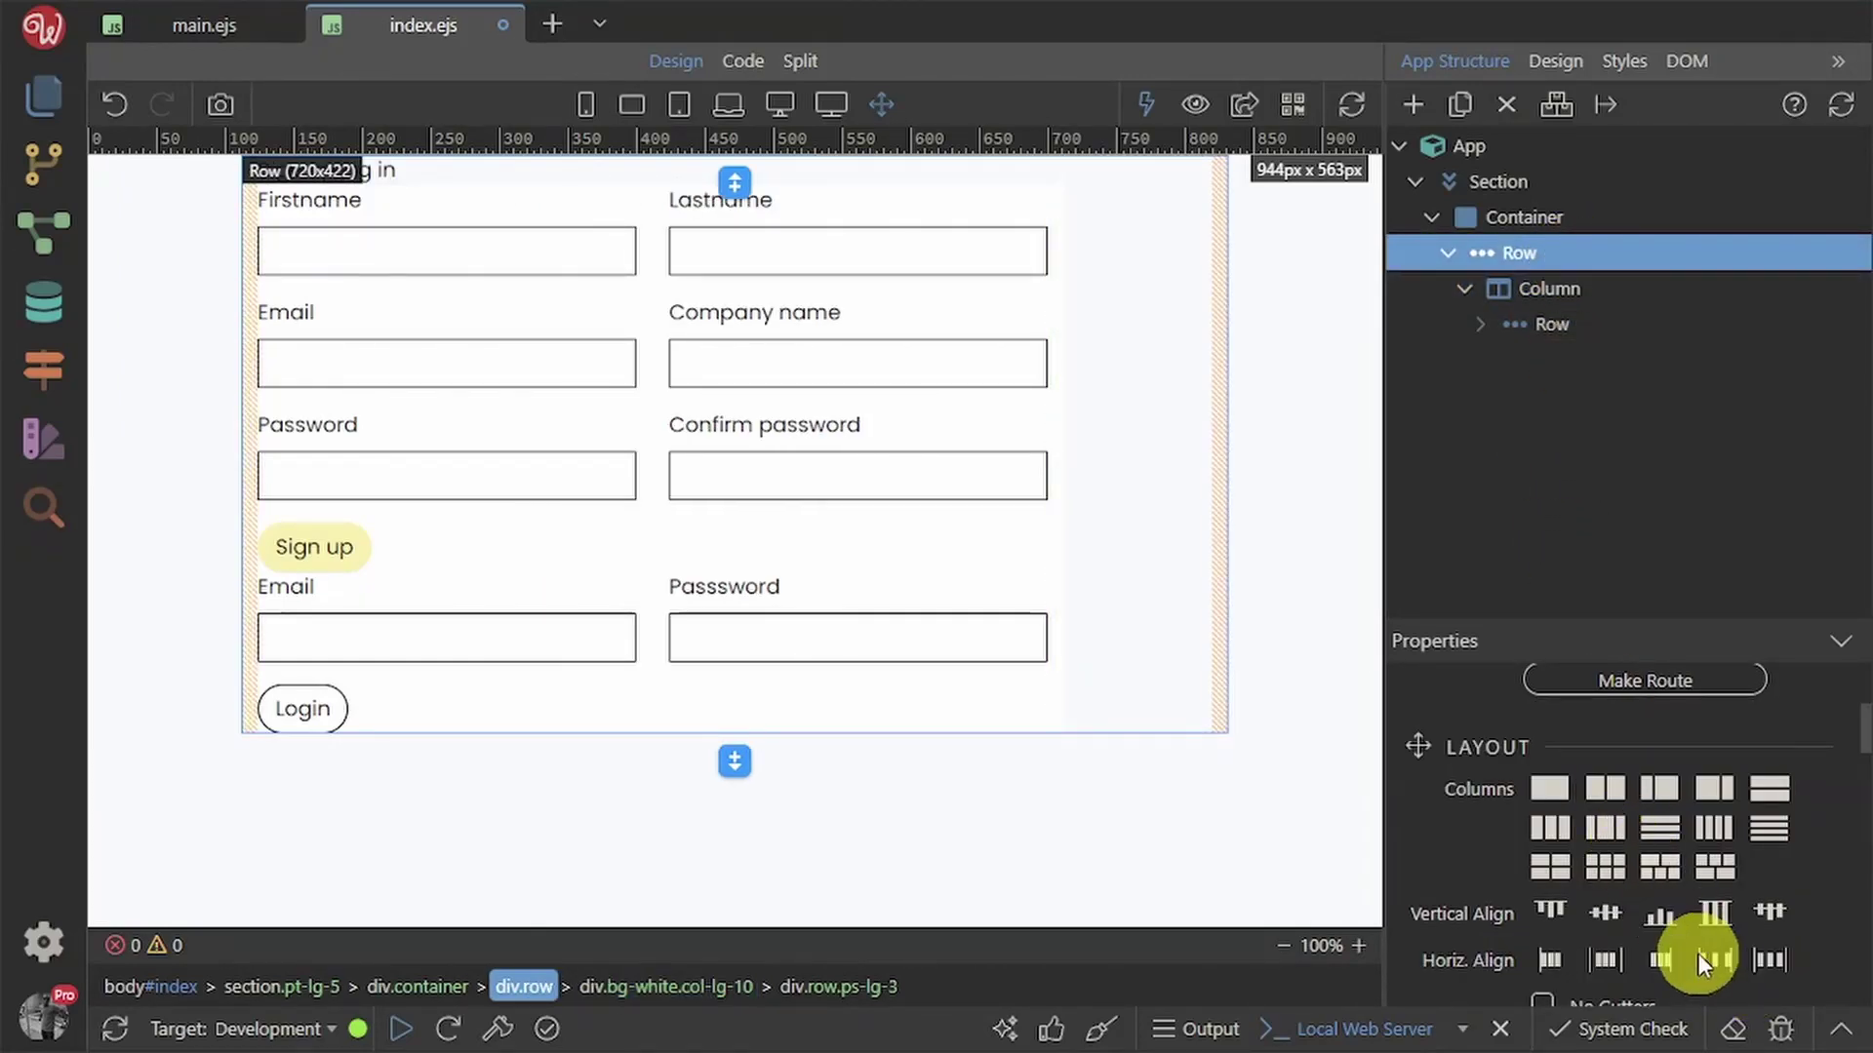
- Center the contents of the outer row inside the container horizontally
{"action": "scroll", "coordinate": [1665, 898], "scroll_direction": "down", "scroll_amount": 2}
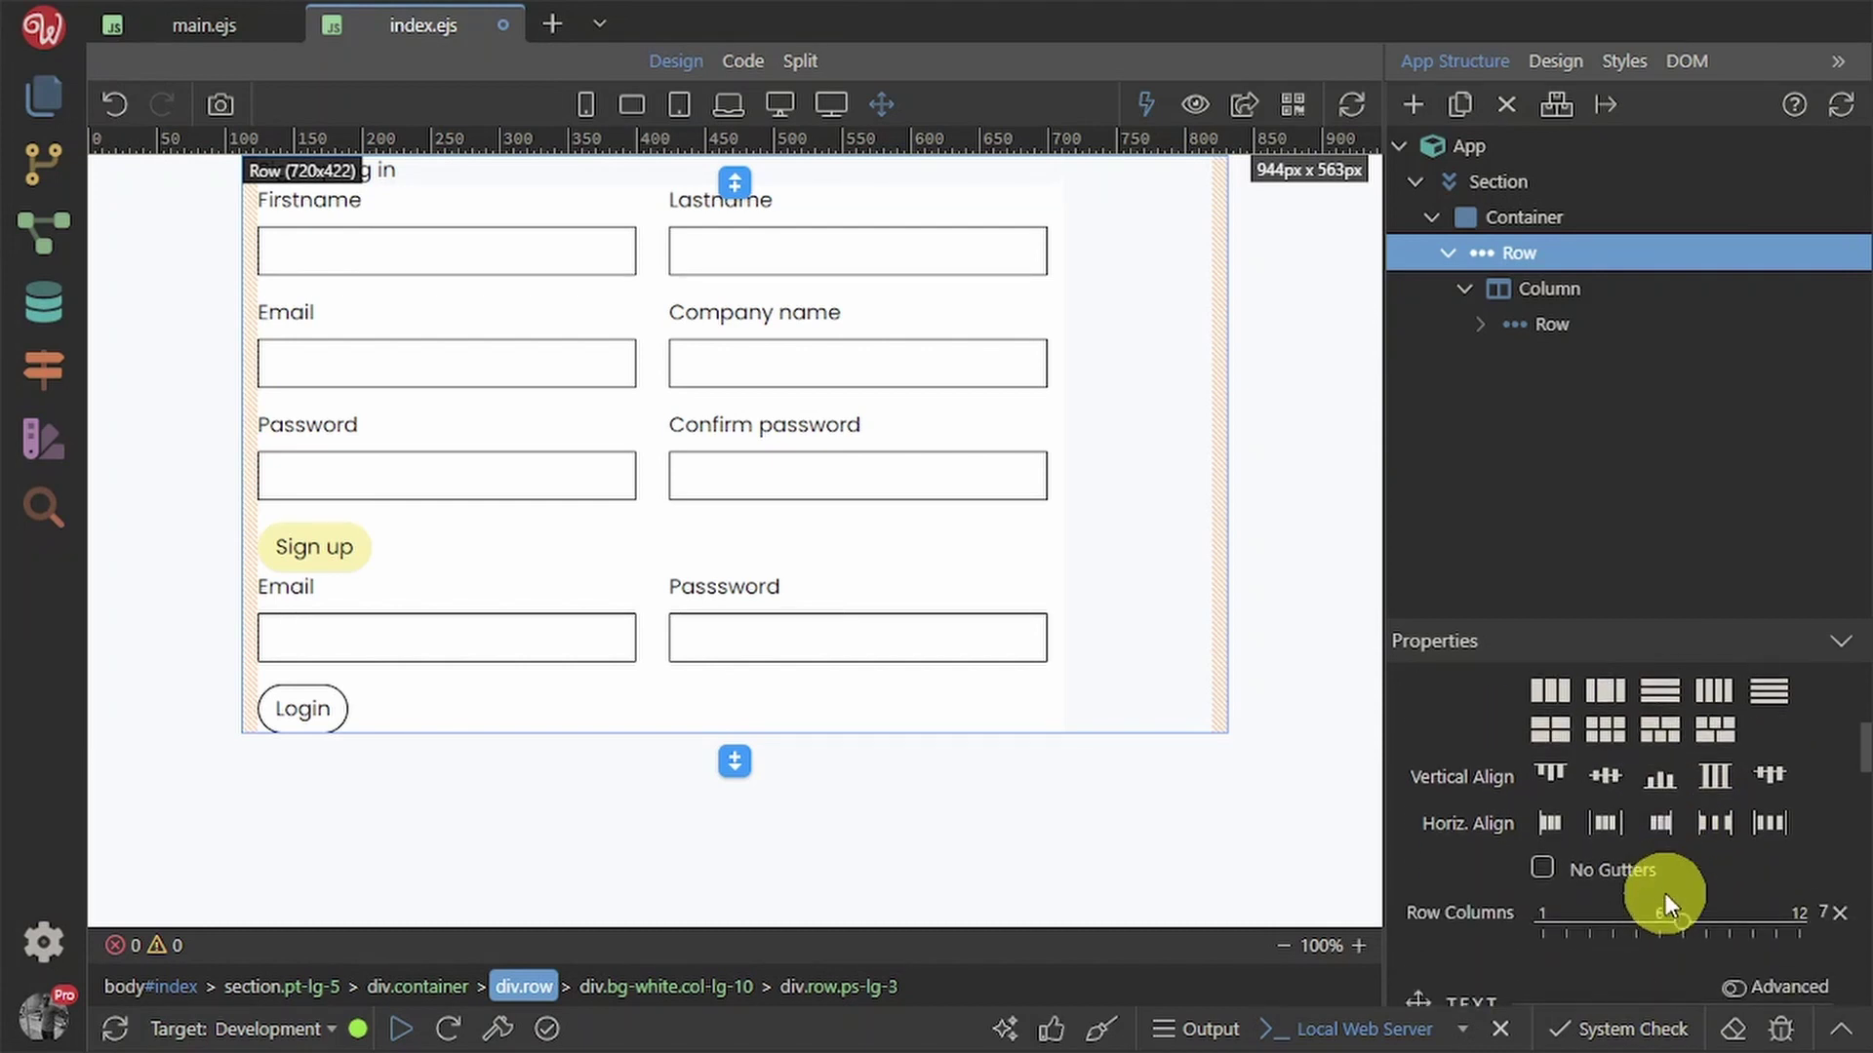
{"action": "scroll", "coordinate": [1665, 894], "scroll_direction": "up", "scroll_amount": 6}
{"action": "scroll", "coordinate": [1665, 894], "scroll_direction": "down", "scroll_amount": 4}
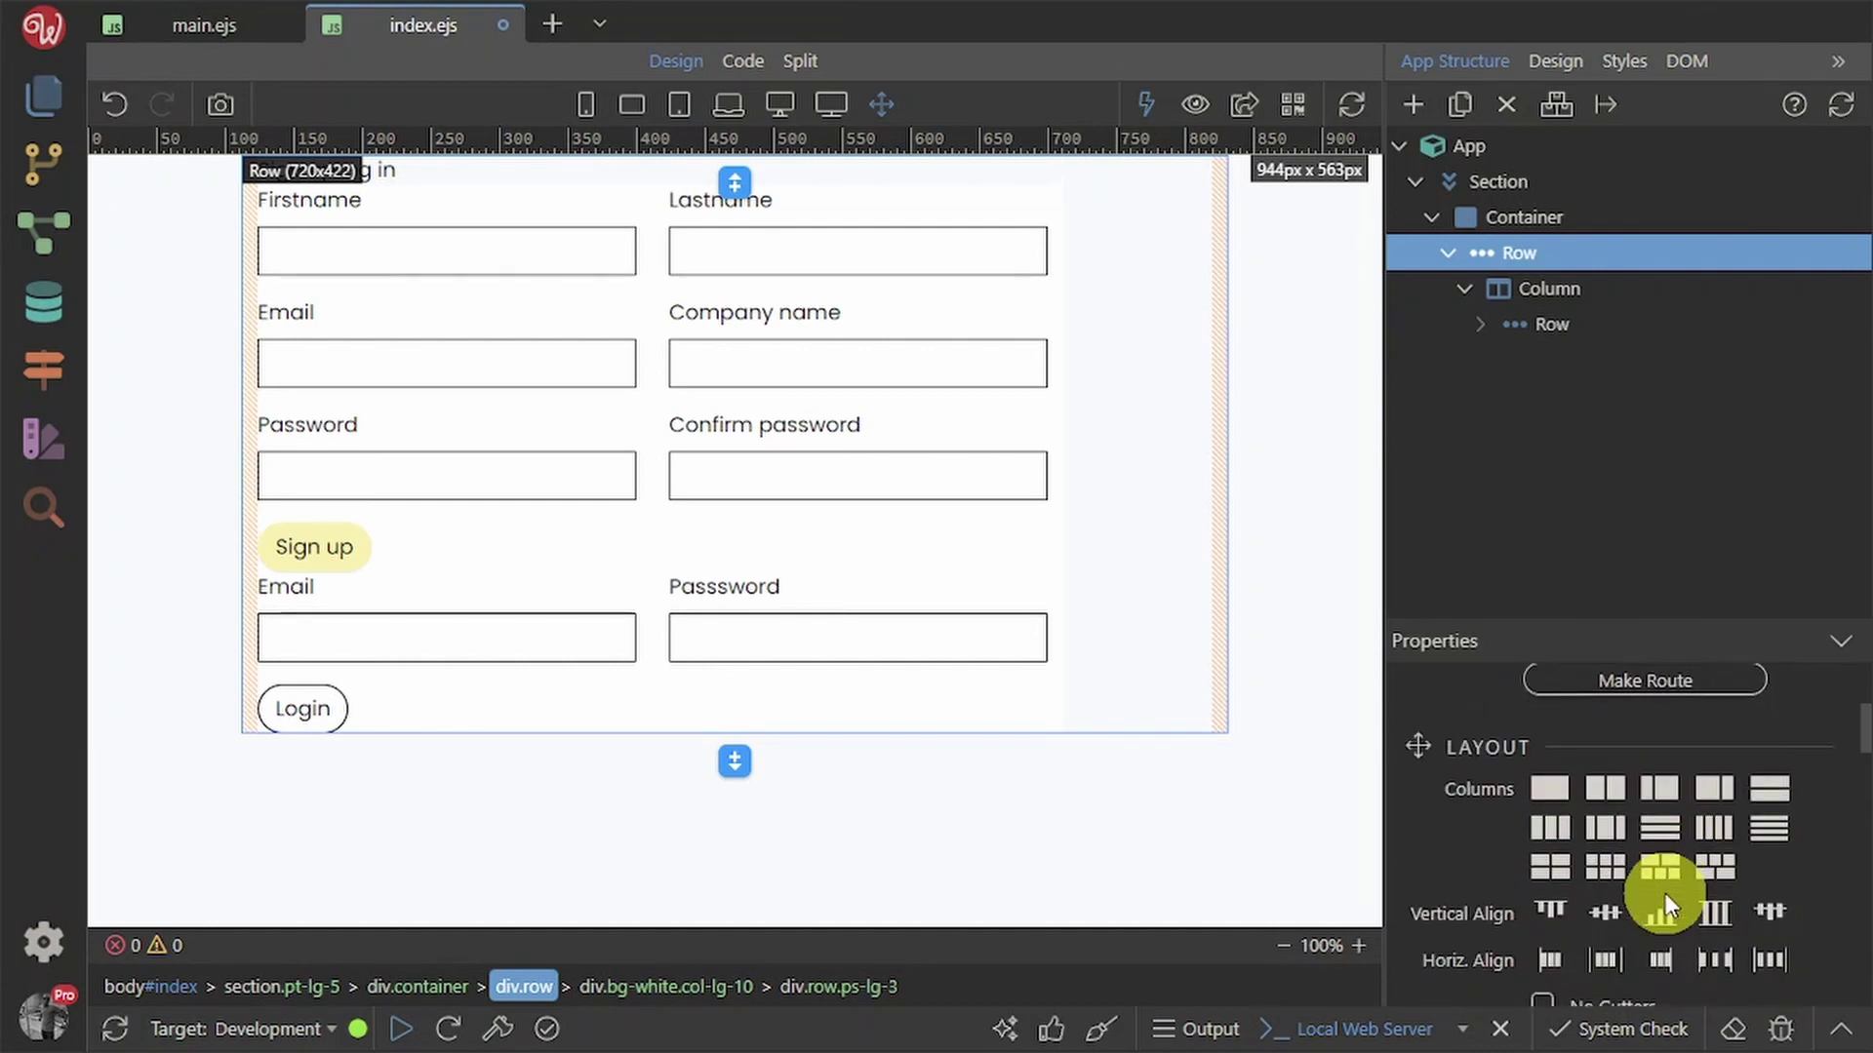
{"action": "left_click", "coordinate": [1613, 961]}
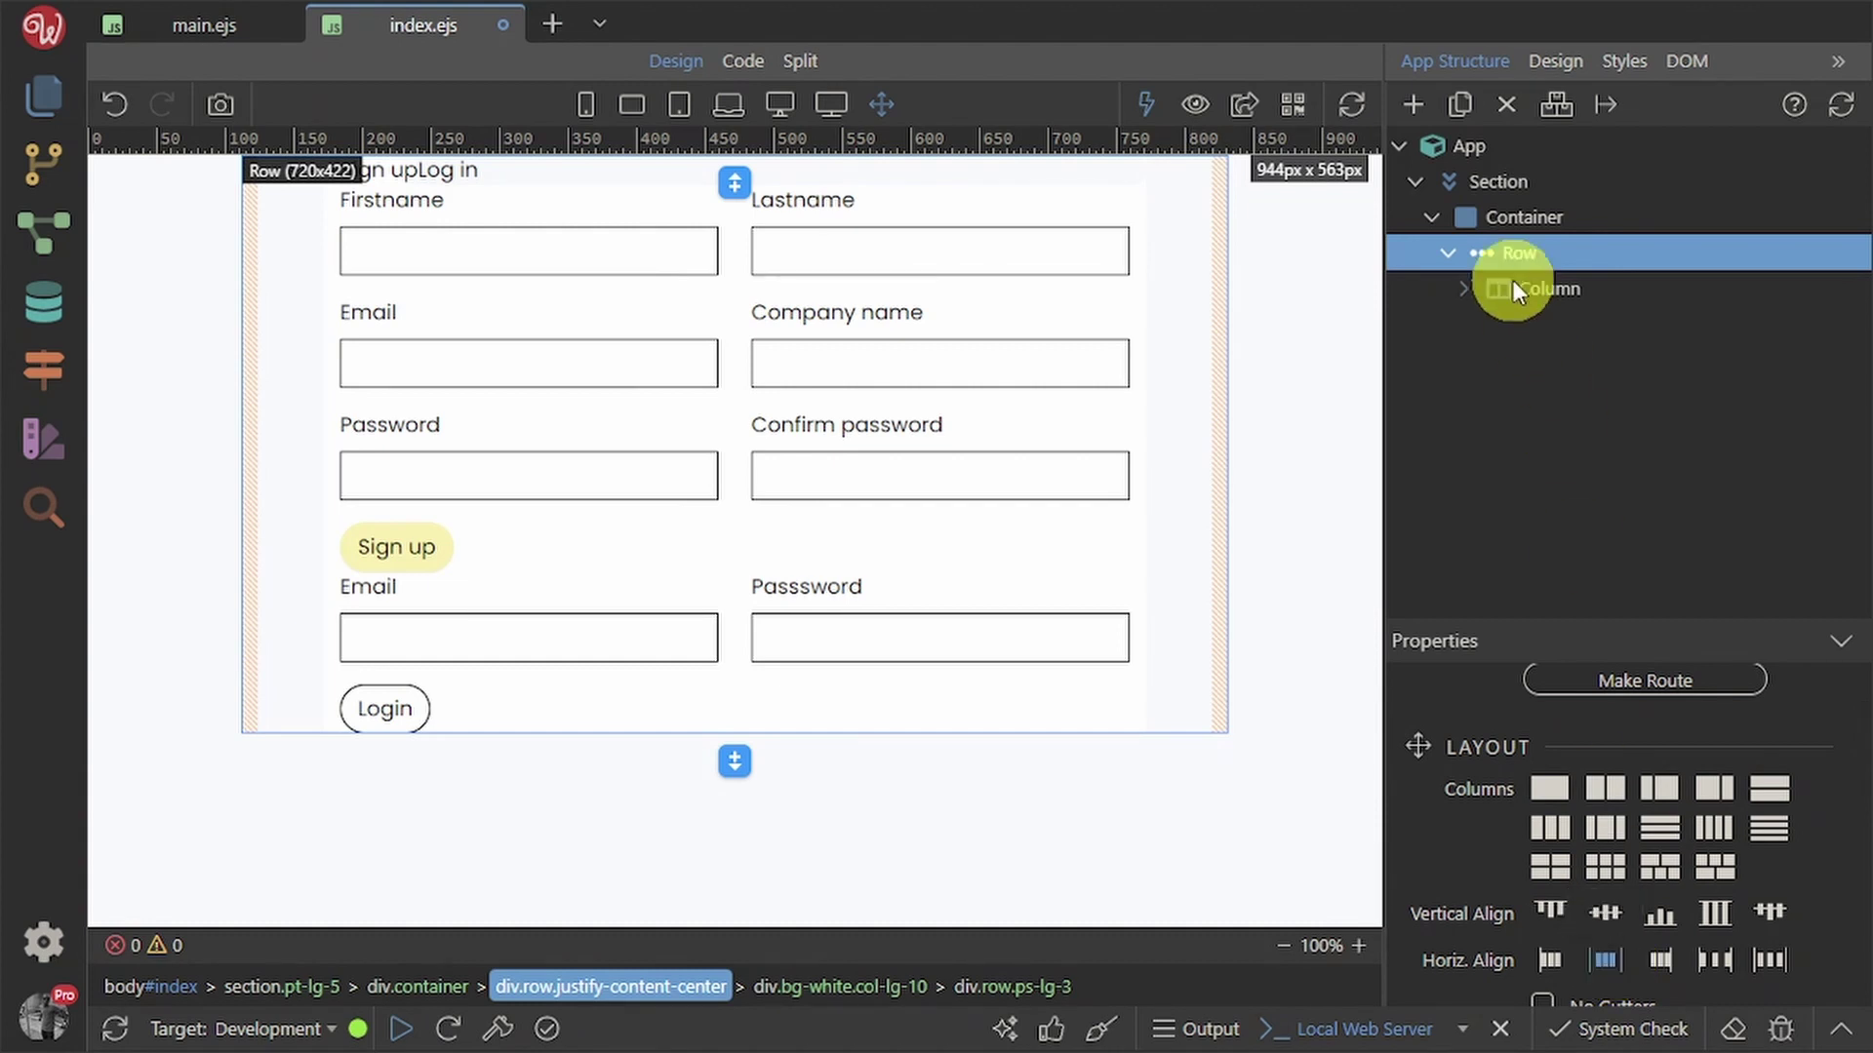
- Set the section's top padding to 5 and save the page
{"action": "left_click", "coordinate": [1519, 192]}
{"action": "scroll", "coordinate": [1670, 948], "scroll_direction": "down", "scroll_amount": 5}
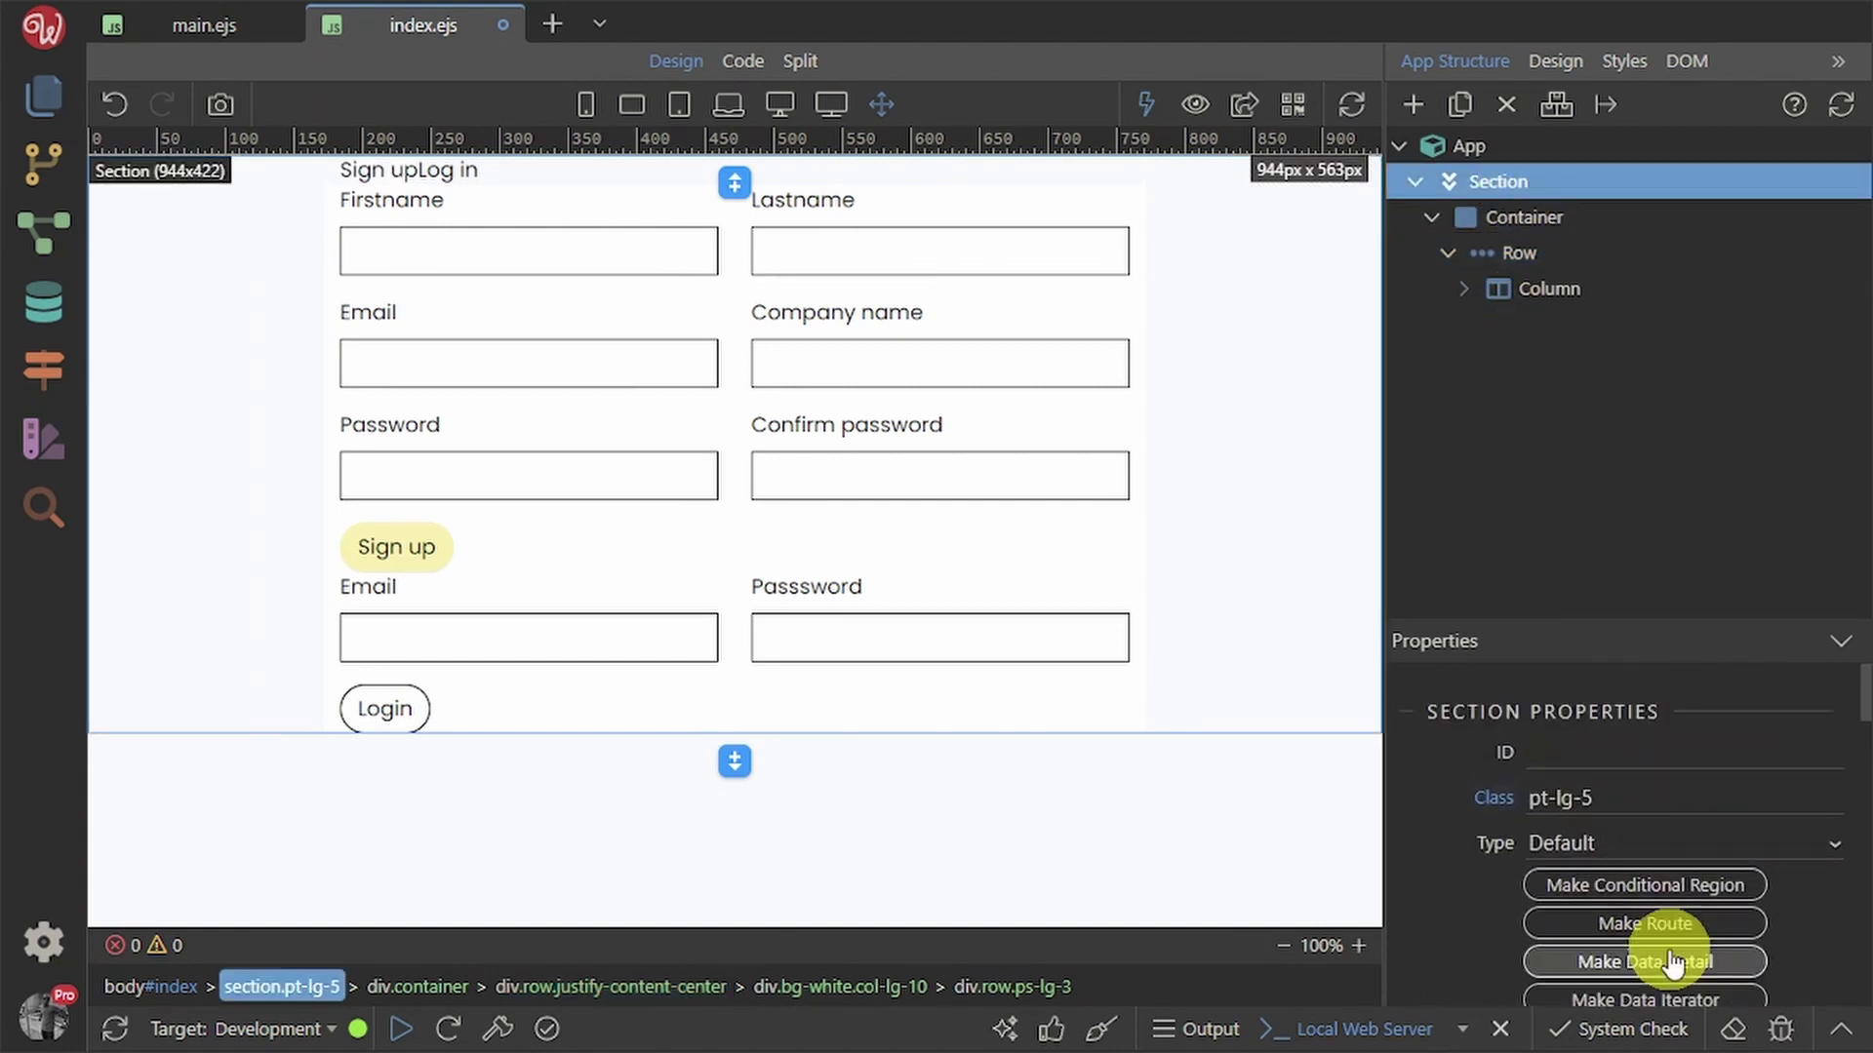
{"action": "scroll", "coordinate": [1670, 936], "scroll_direction": "down", "scroll_amount": 1}
{"action": "scroll", "coordinate": [1672, 921], "scroll_direction": "up", "scroll_amount": 3}
{"action": "scroll", "coordinate": [1683, 912], "scroll_direction": "down", "scroll_amount": 3}
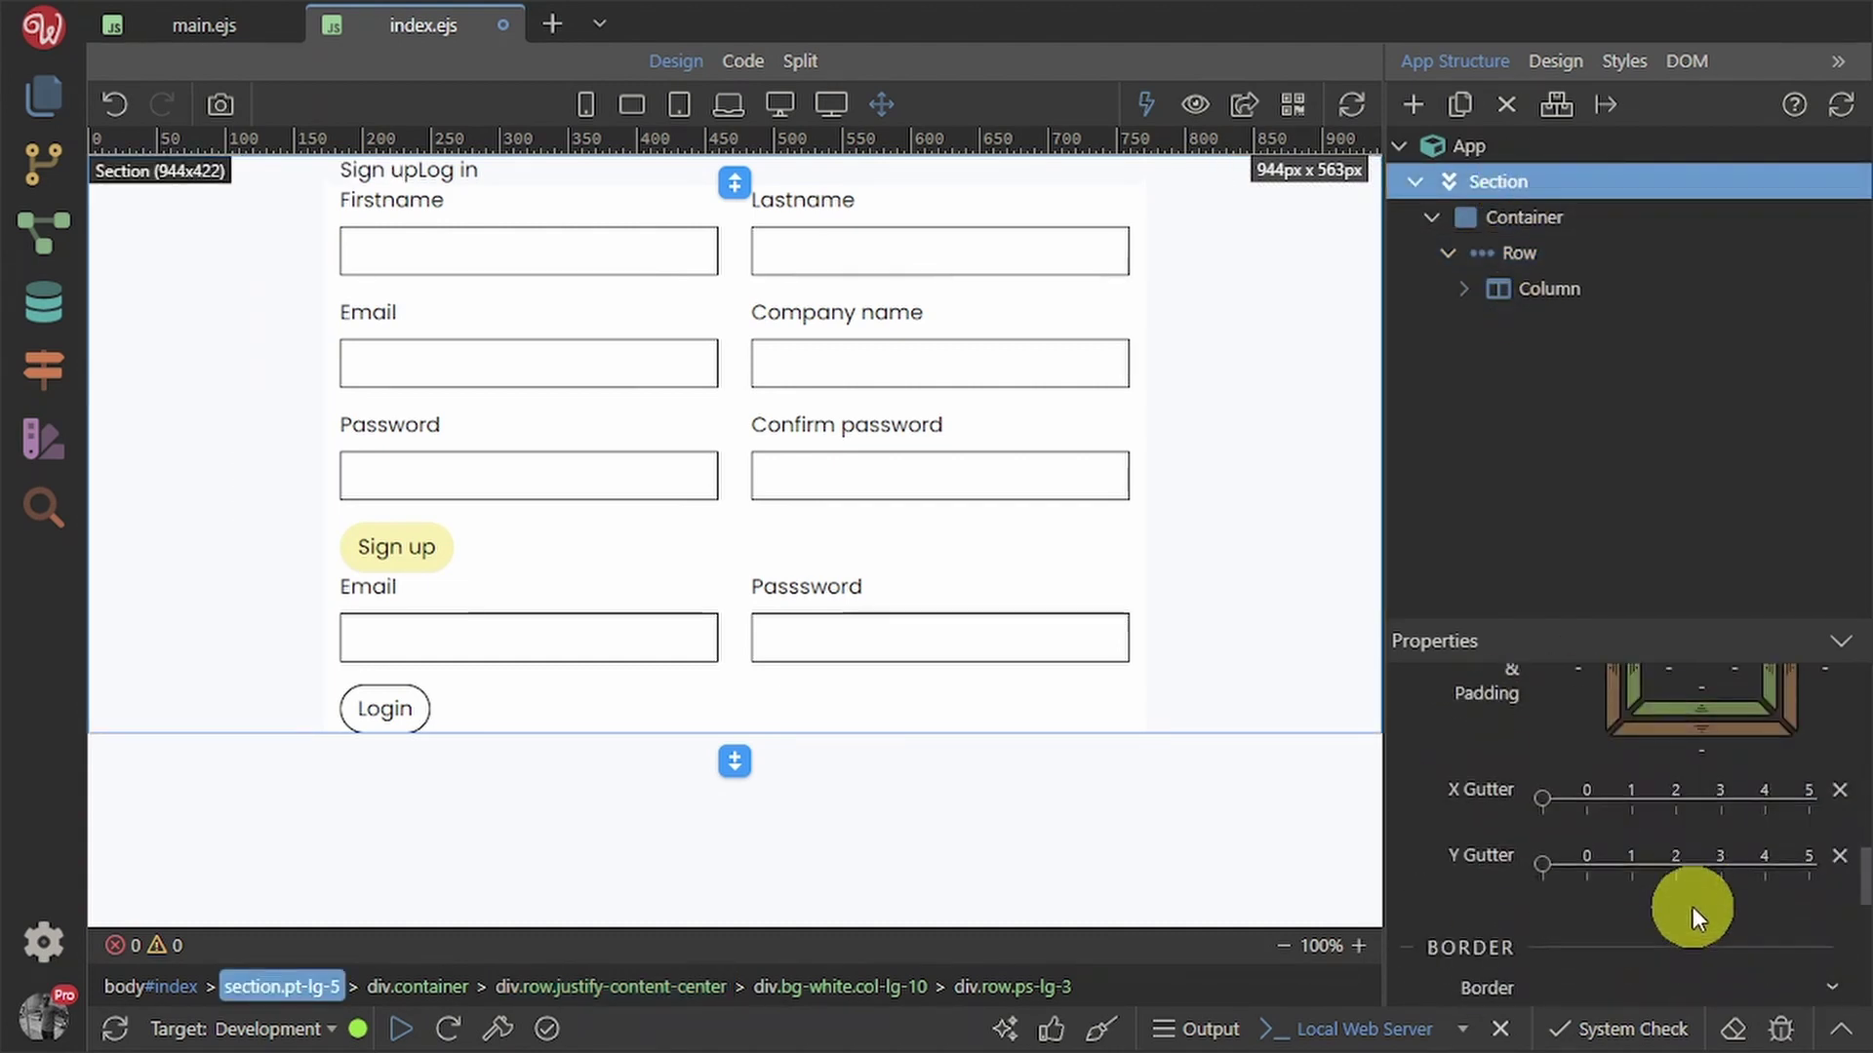
{"action": "scroll", "coordinate": [1702, 888], "scroll_direction": "up", "scroll_amount": 1}
{"action": "left_click", "coordinate": [1696, 765]}
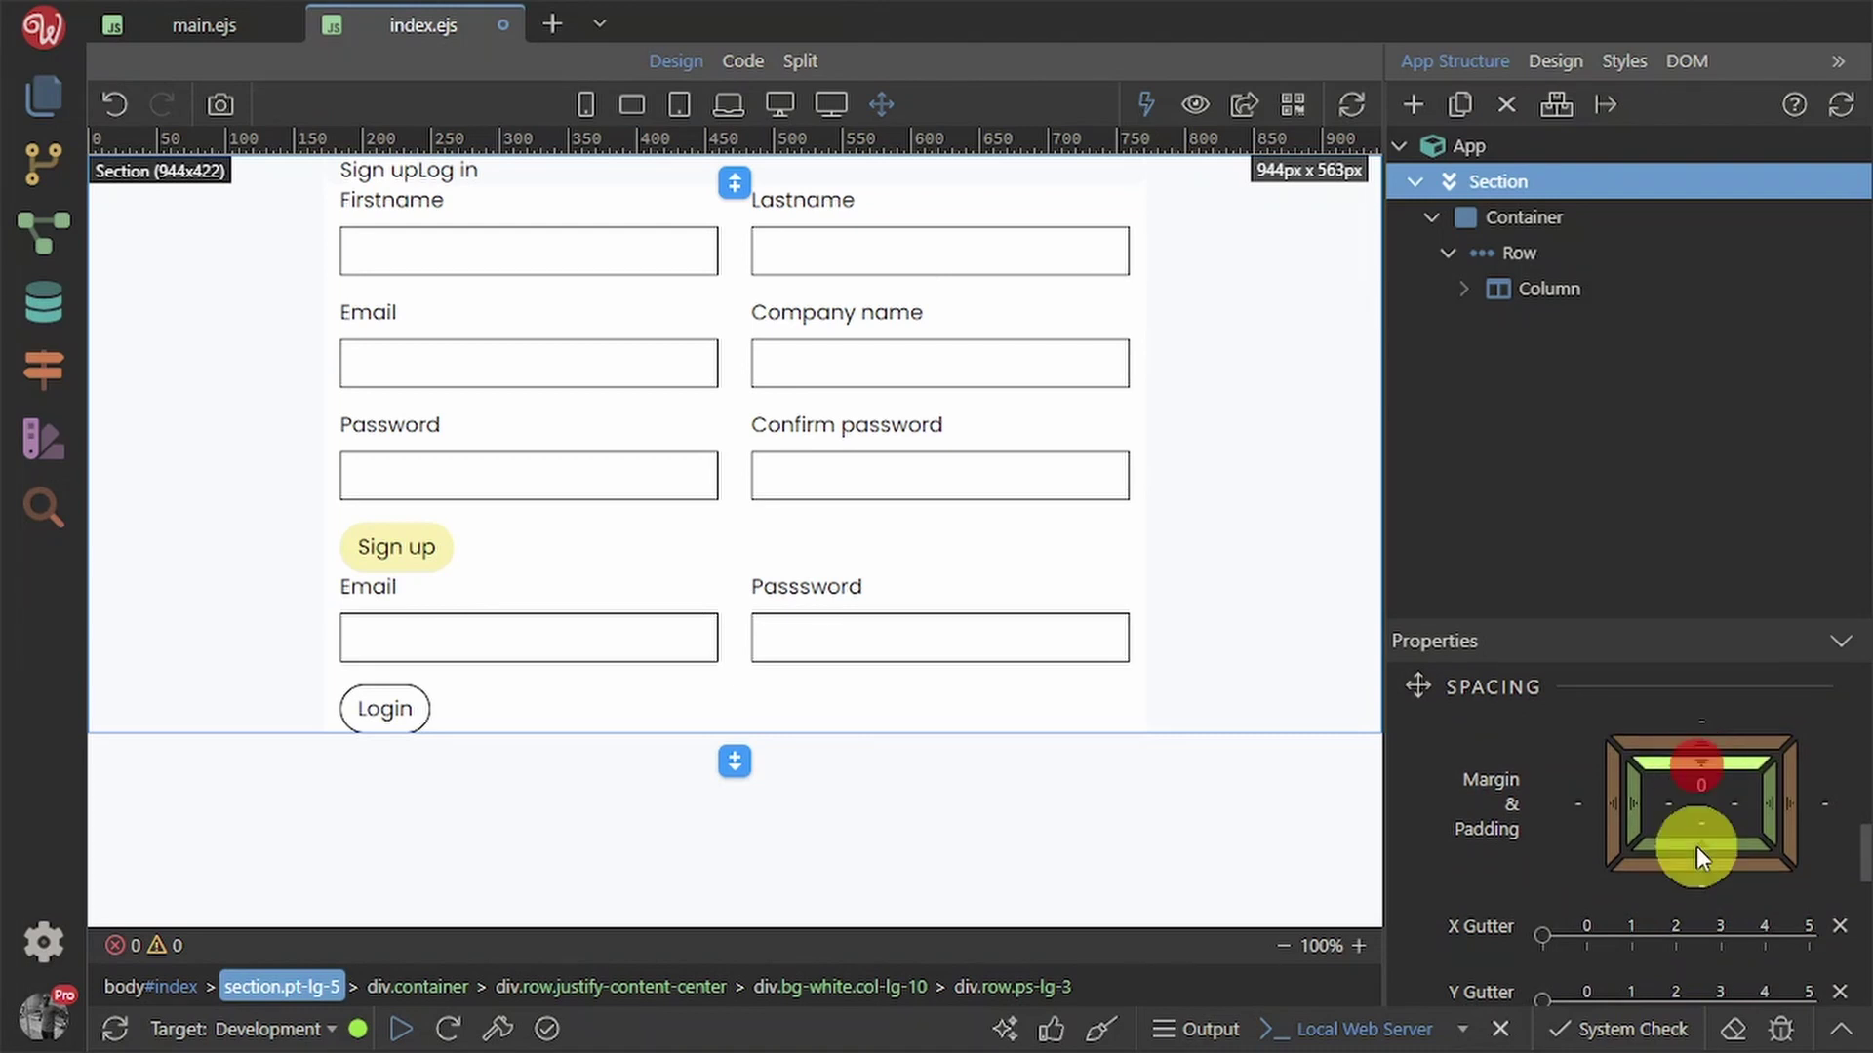
{"action": "left_click", "coordinate": [1695, 952]}
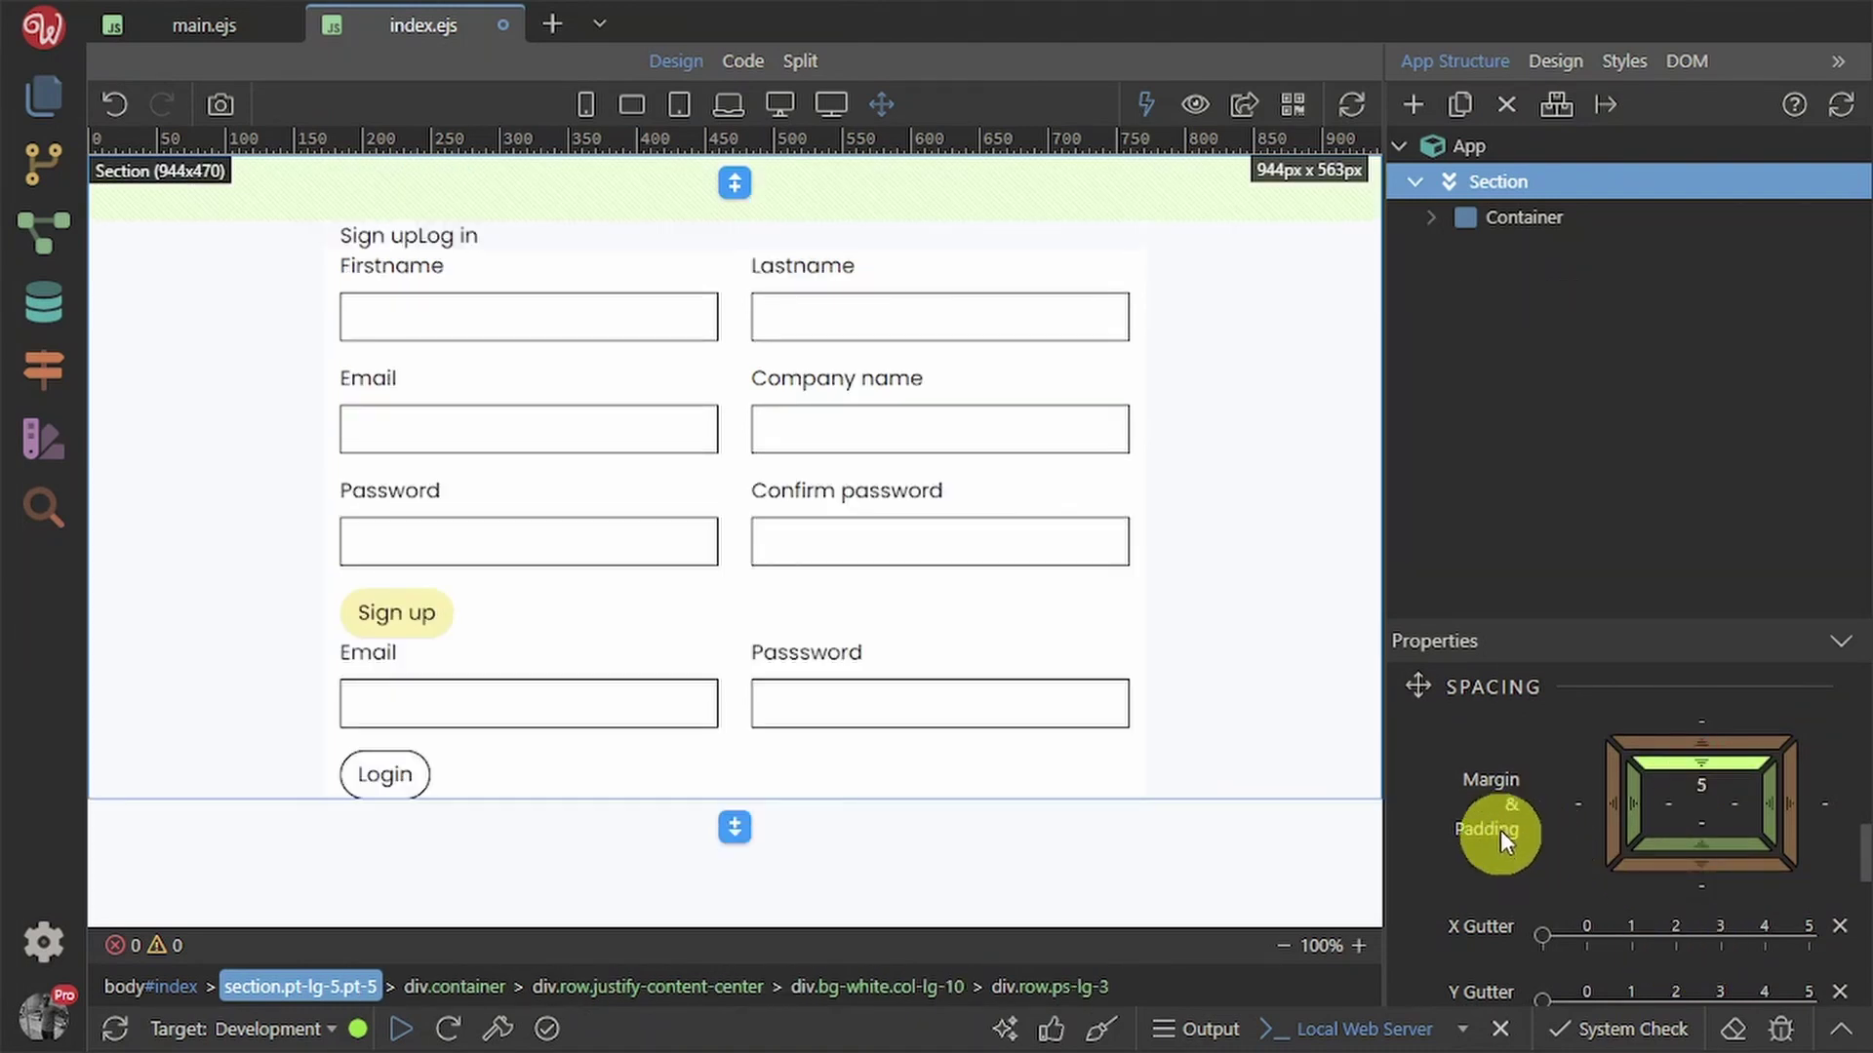
{"action": "key", "text": "ctrl+s"}
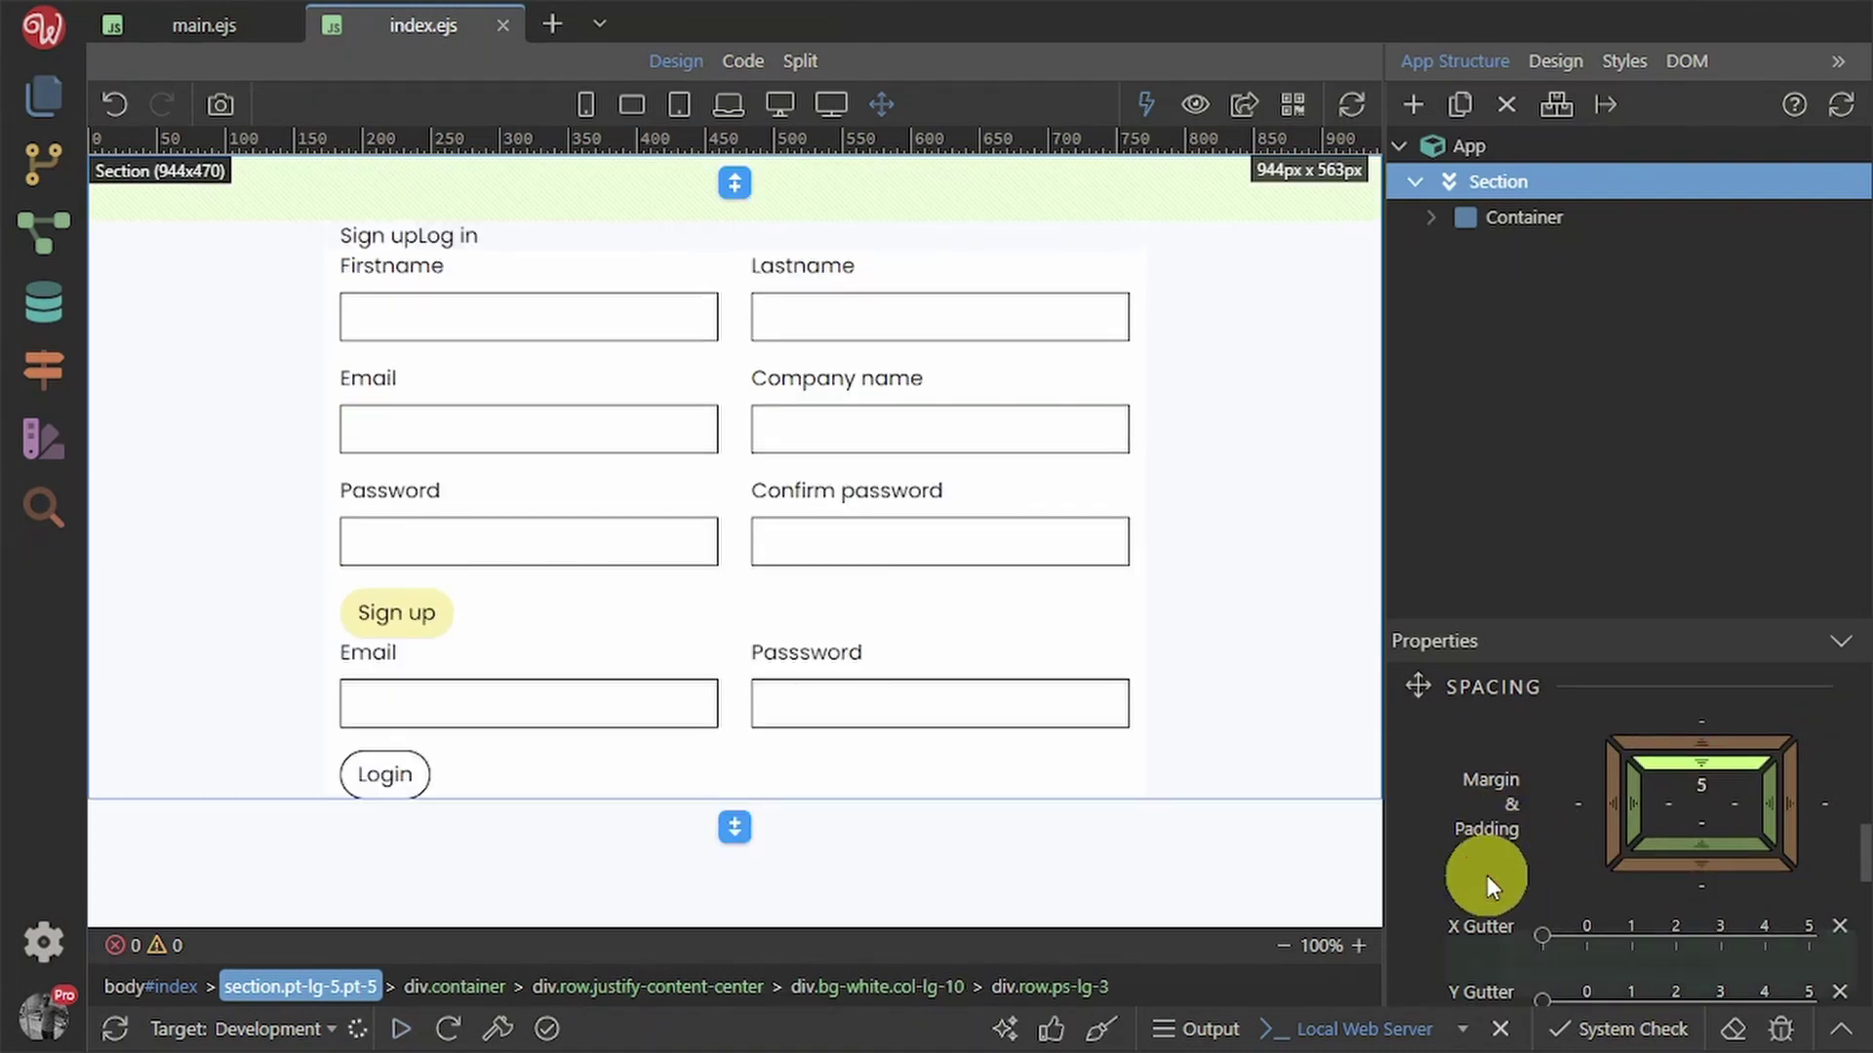
- Switch to Chrome, reload the localhost:3000 page, and compare its sign-up form layout with the Taskbit design in Figma
{"action": "key", "text": "alt+Tab"}
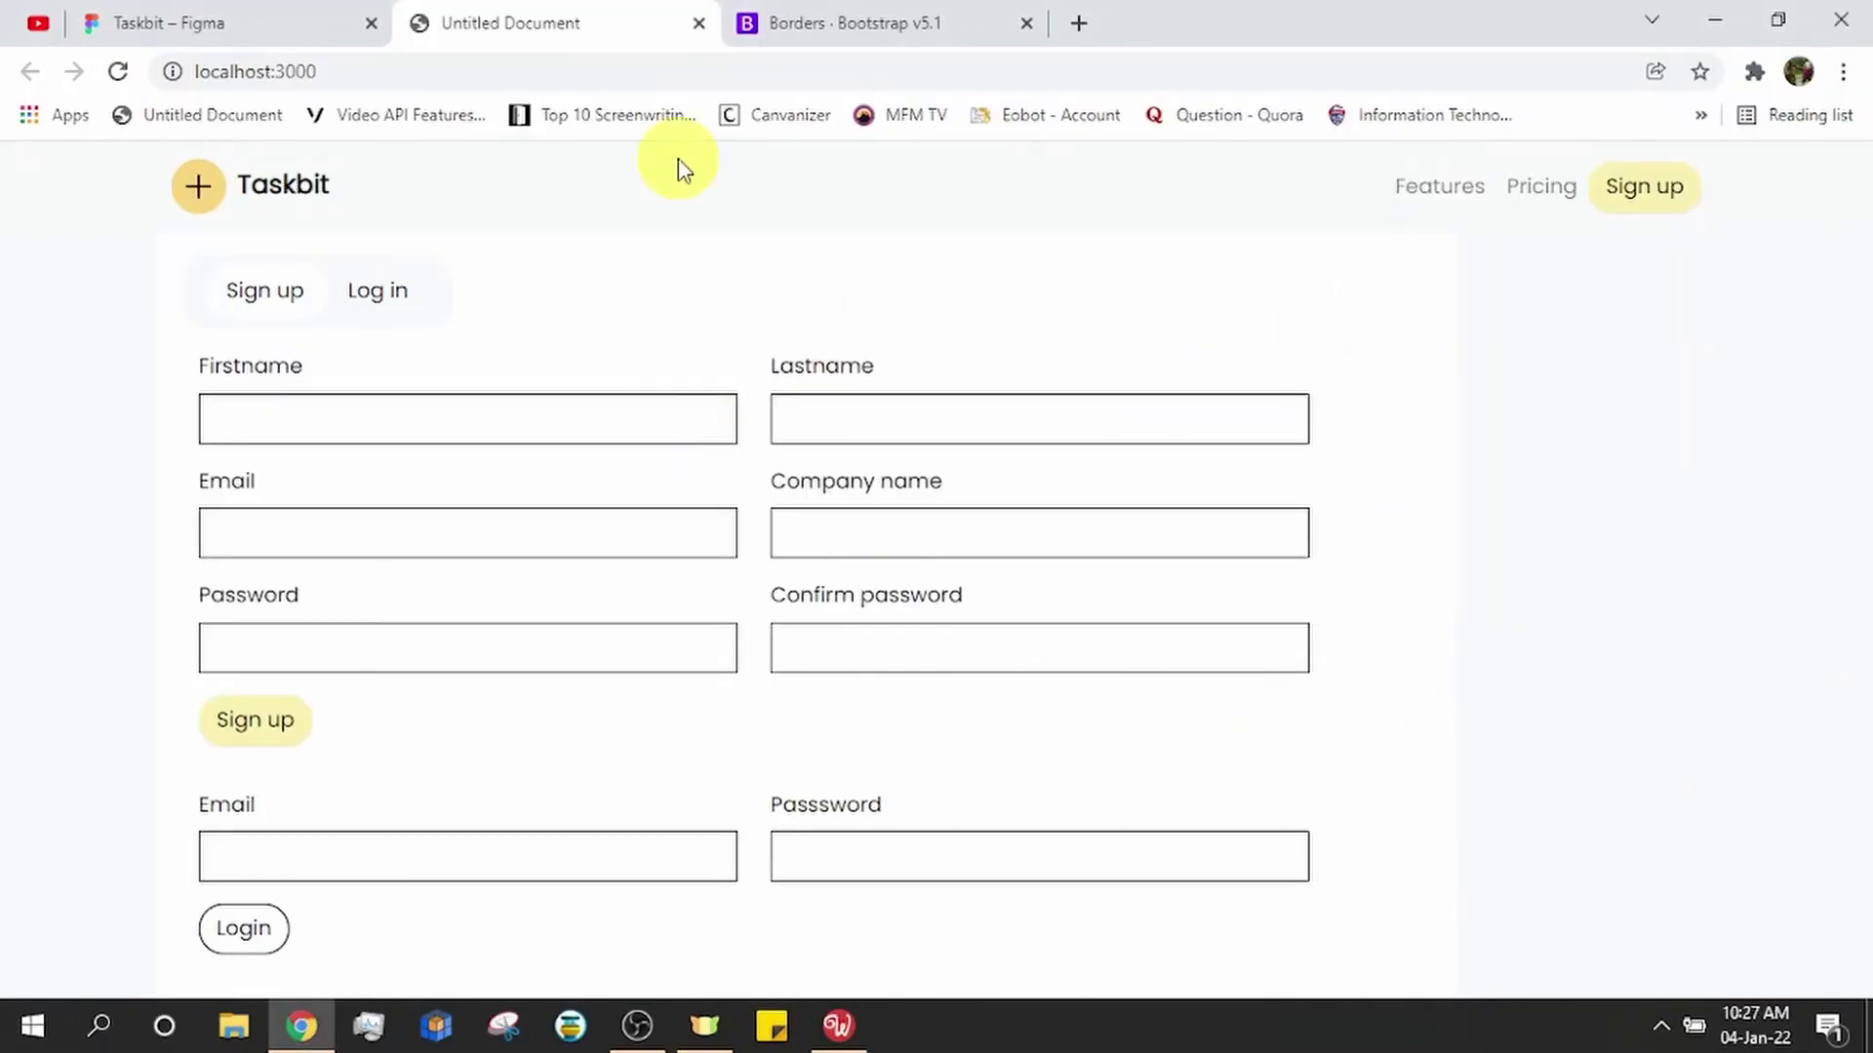
{"action": "left_click", "coordinate": [112, 73]}
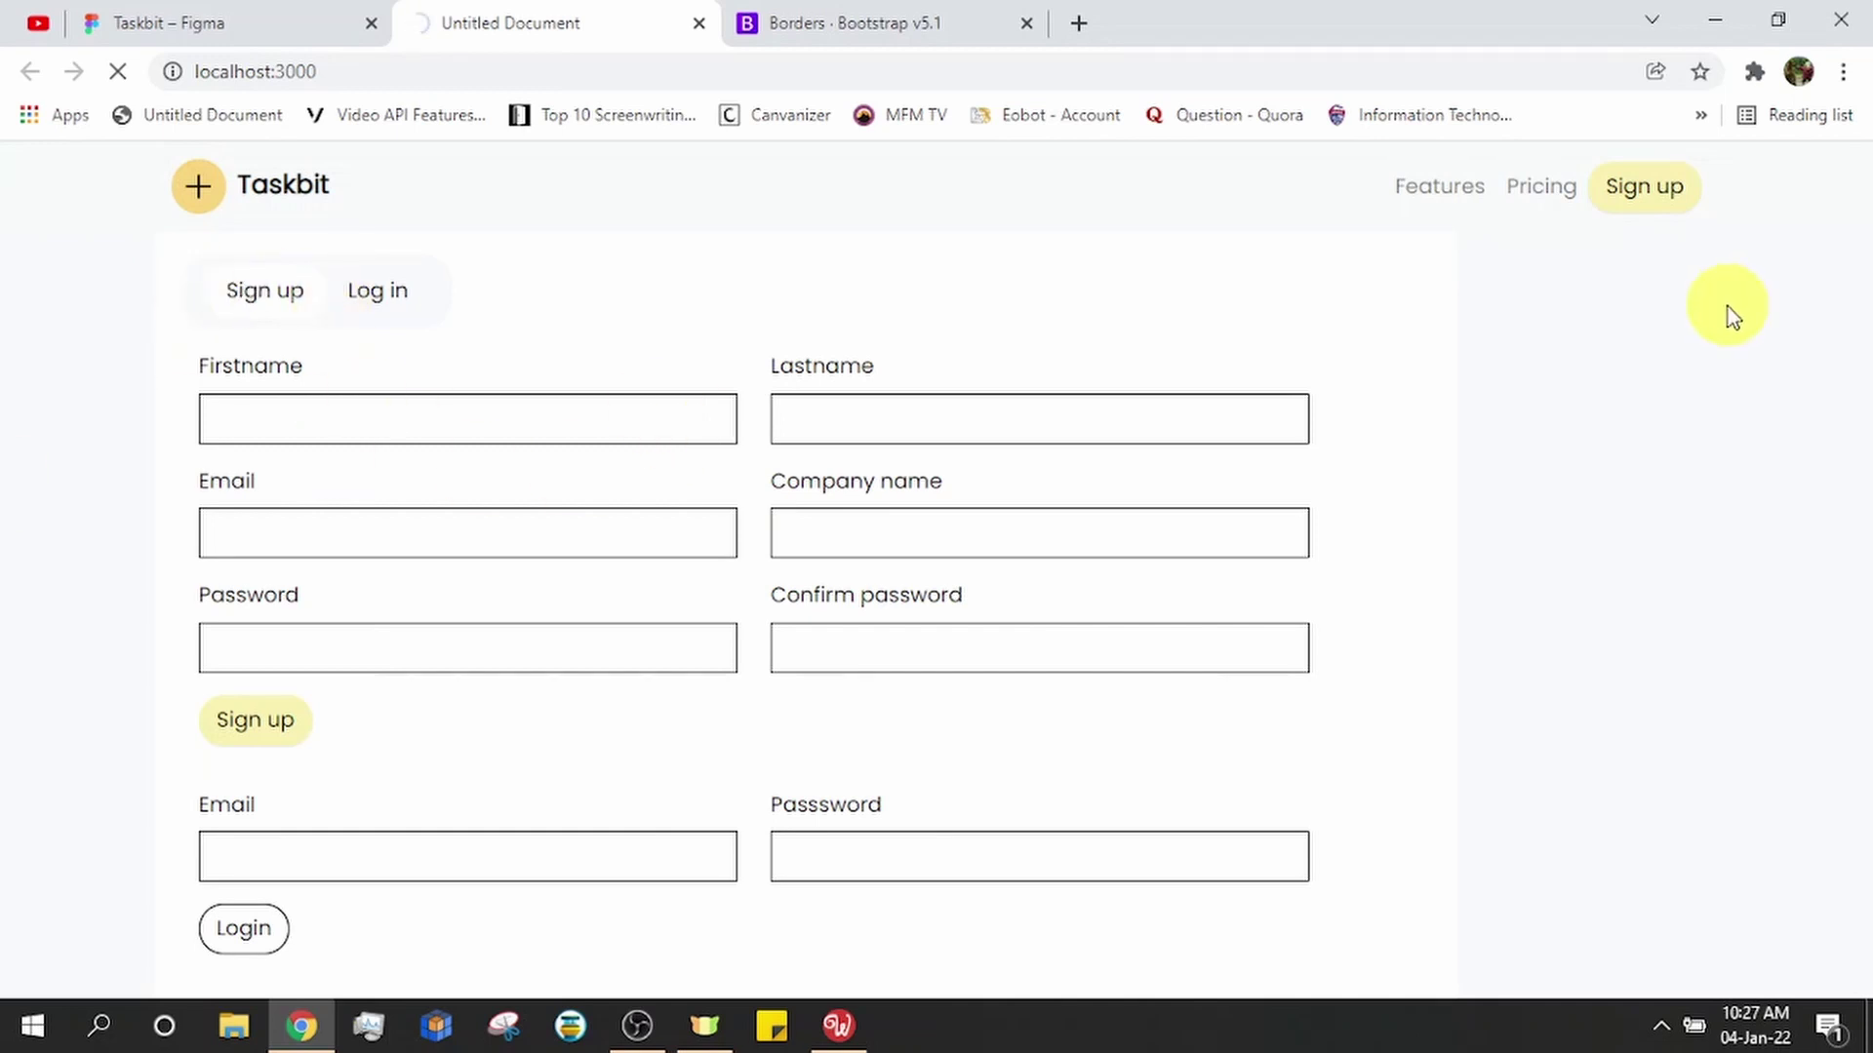
{"action": "left_click", "coordinate": [571, 786]}
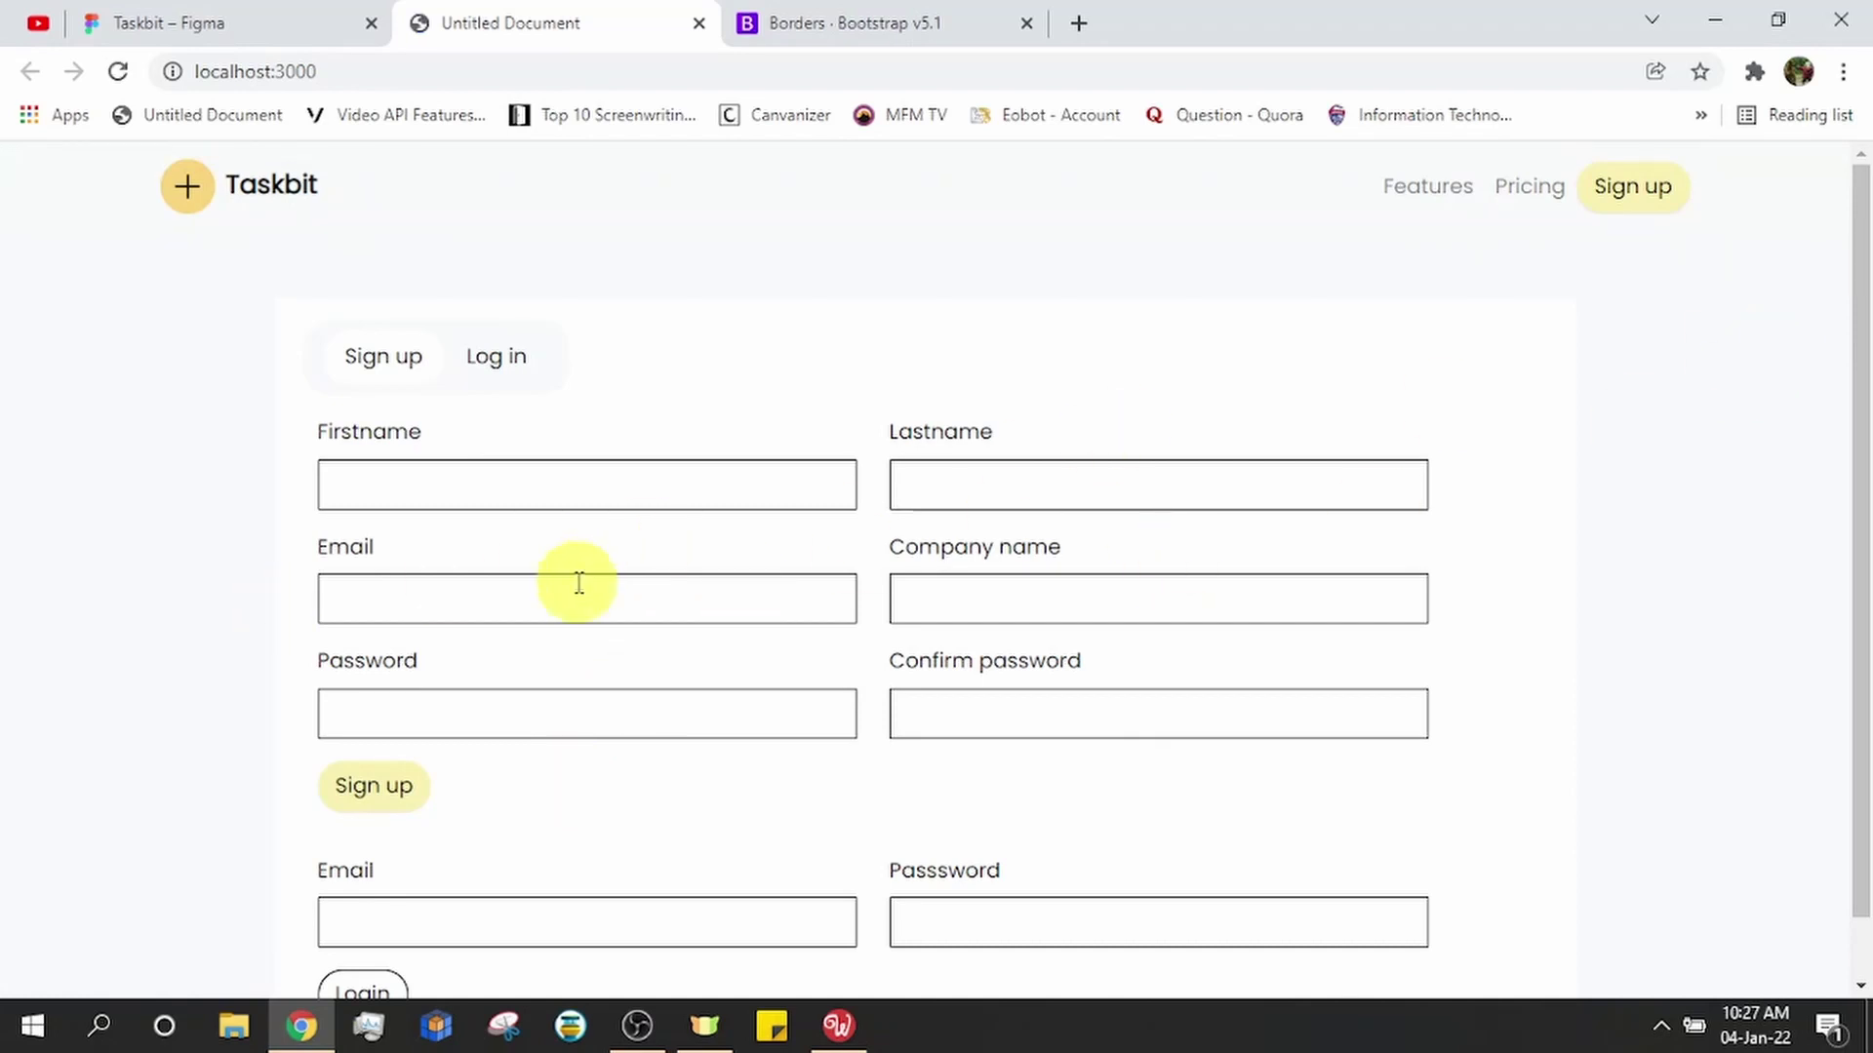
{"action": "left_click", "coordinate": [243, 23]}
{"action": "scroll", "coordinate": [962, 670], "scroll_direction": "up", "scroll_amount": 2}
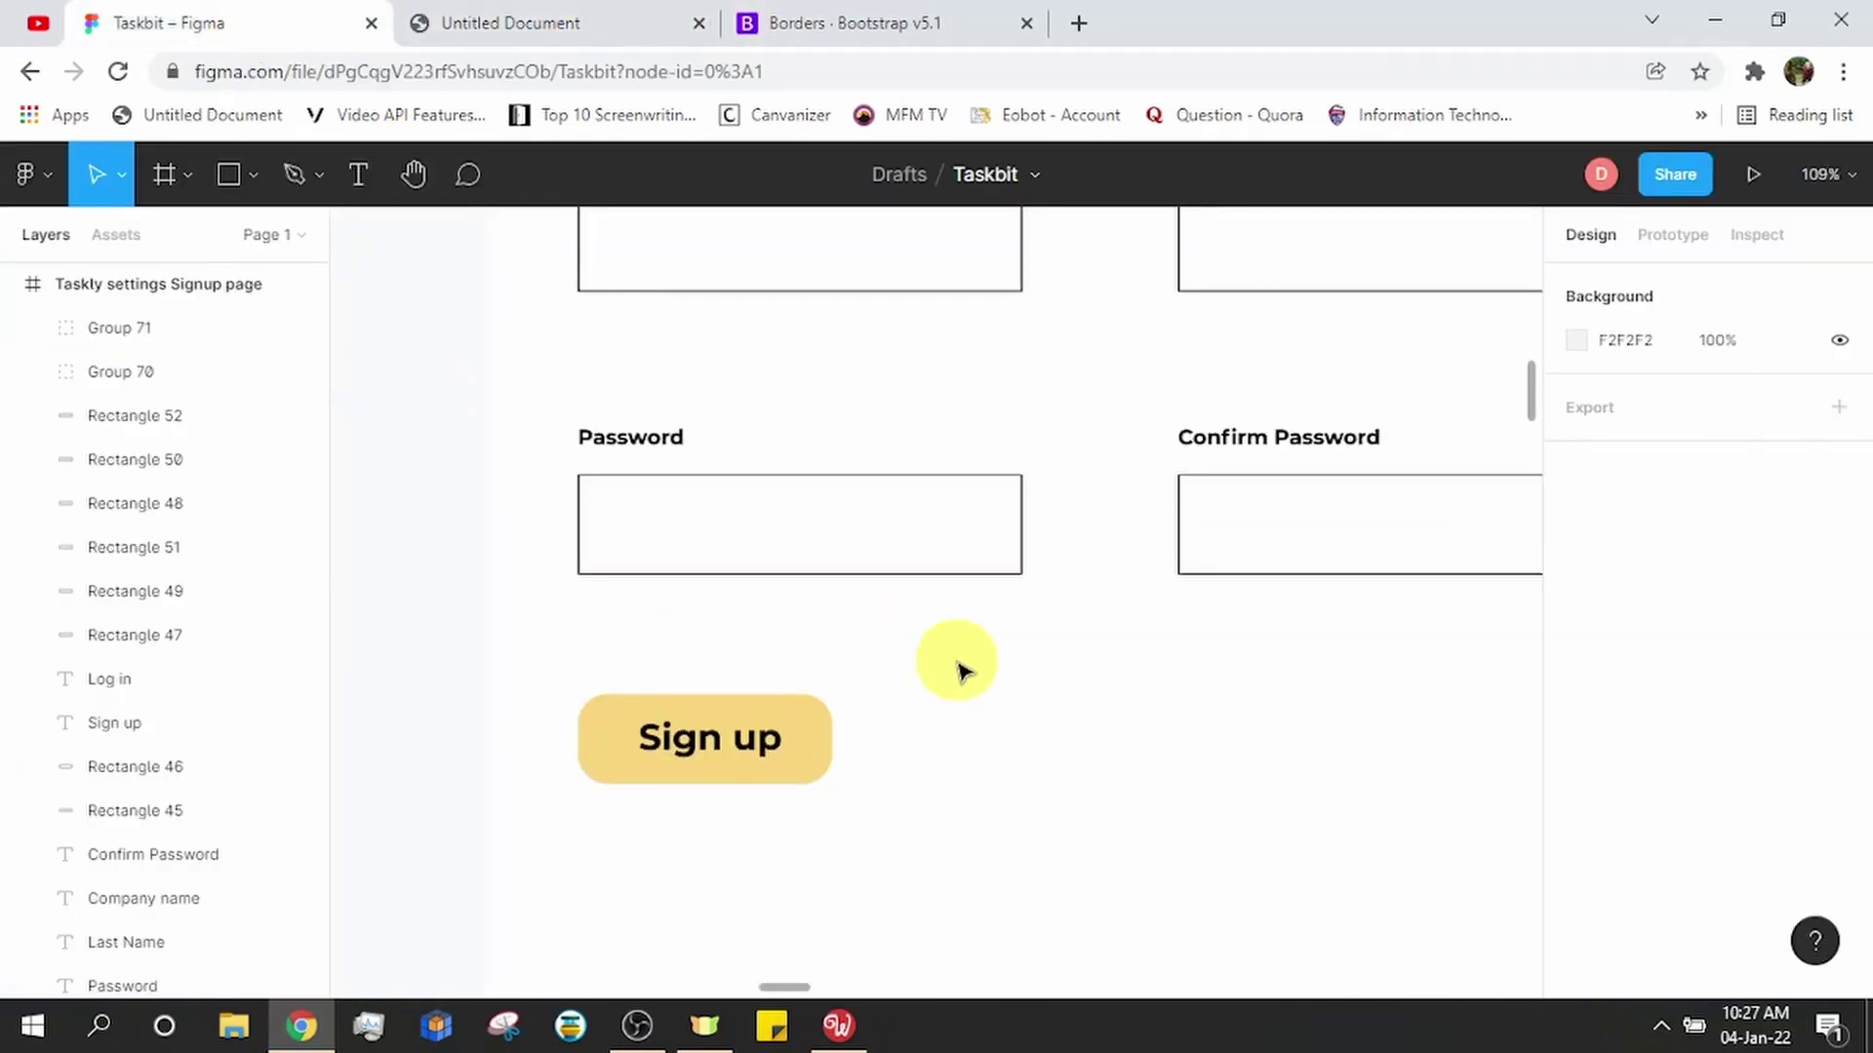
{"action": "scroll", "coordinate": [962, 670], "scroll_direction": "down", "scroll_amount": 10}
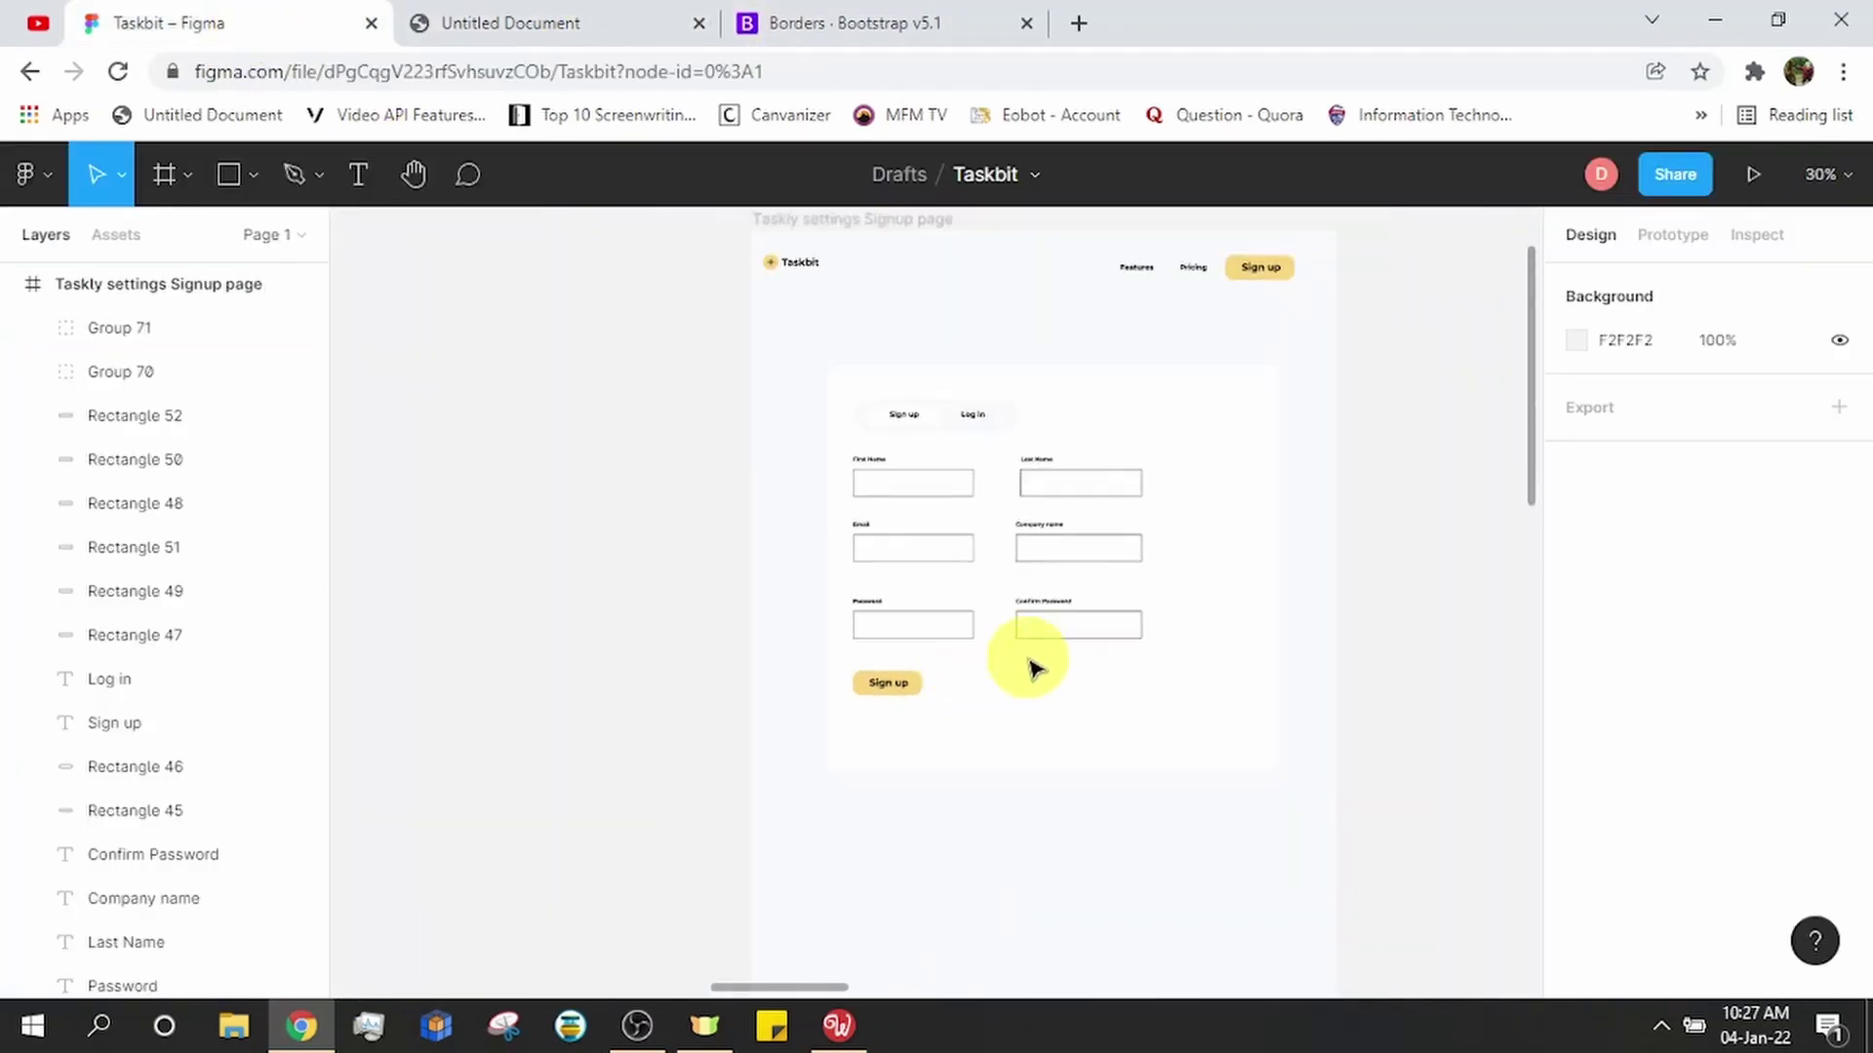
{"action": "left_click", "coordinate": [601, 27]}
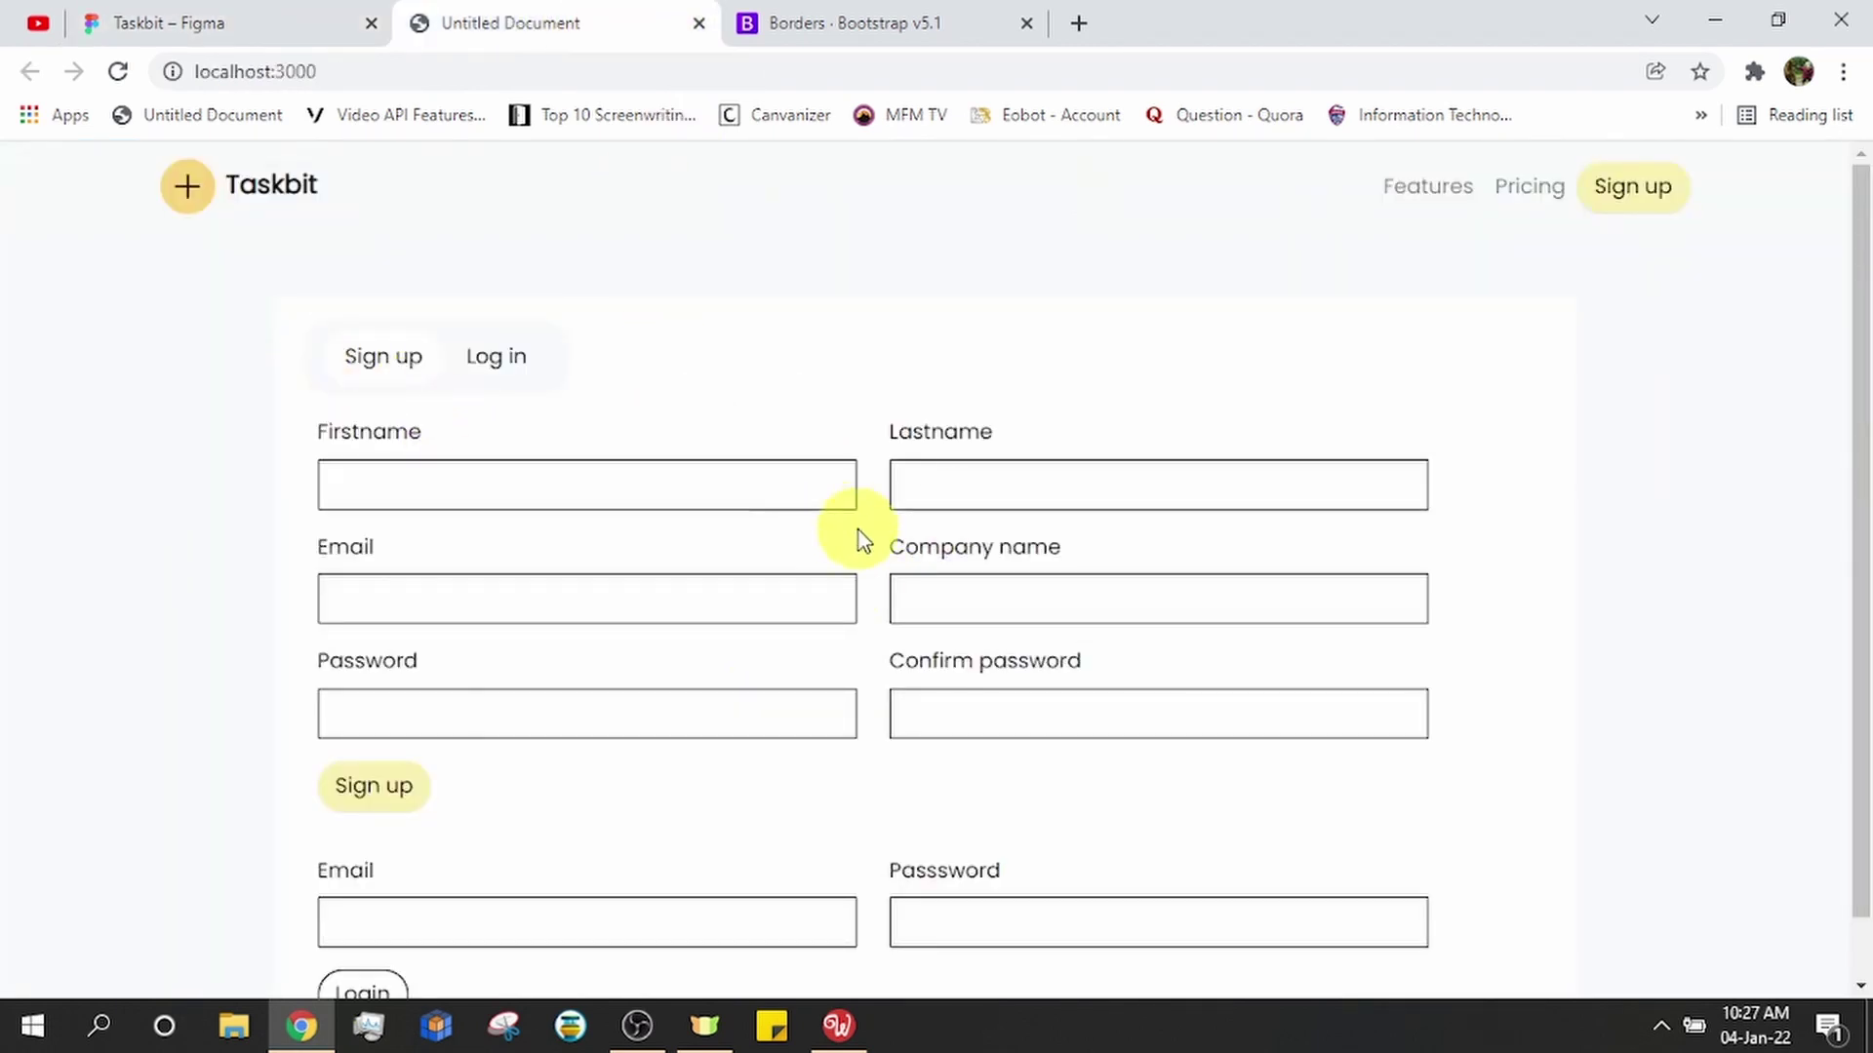
{"action": "scroll", "coordinate": [1061, 515], "scroll_direction": "down", "scroll_amount": 1}
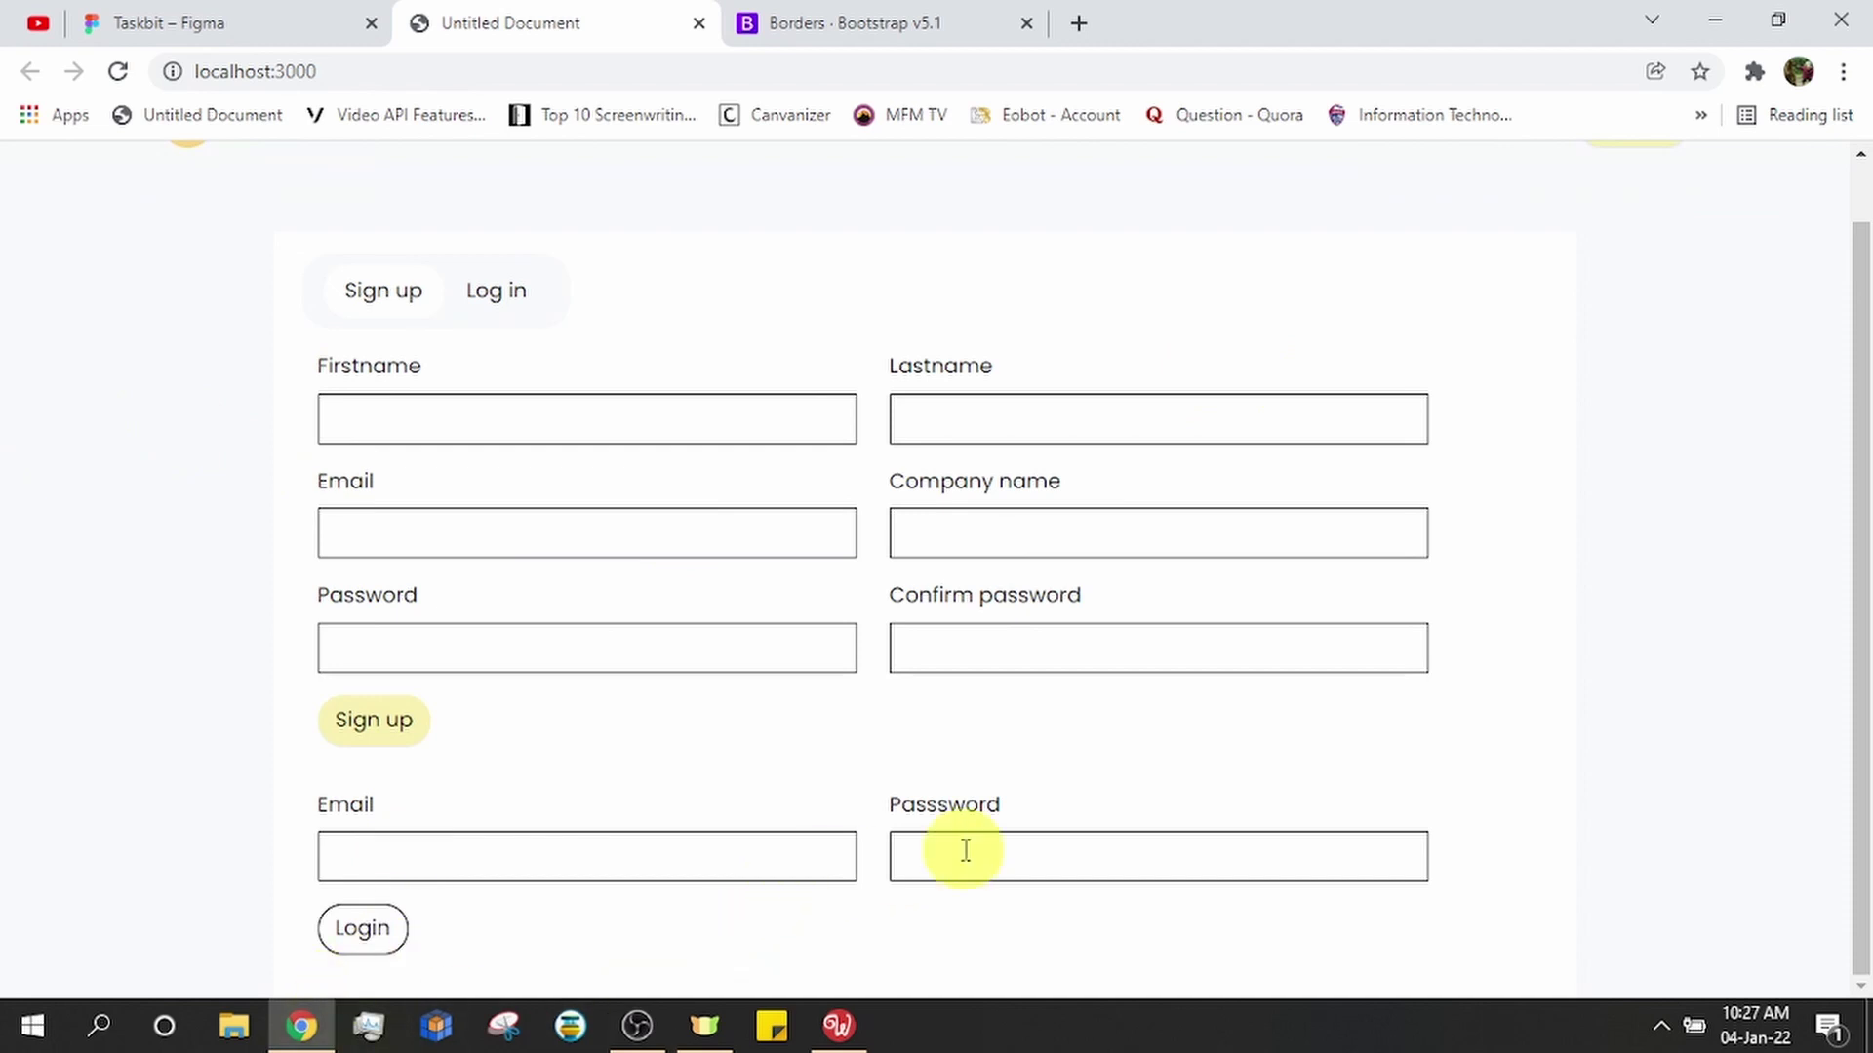
- Switch back to Wappler and add a Variable component to the App with the ID Sign_login_toggle
{"action": "left_click", "coordinate": [846, 1036]}
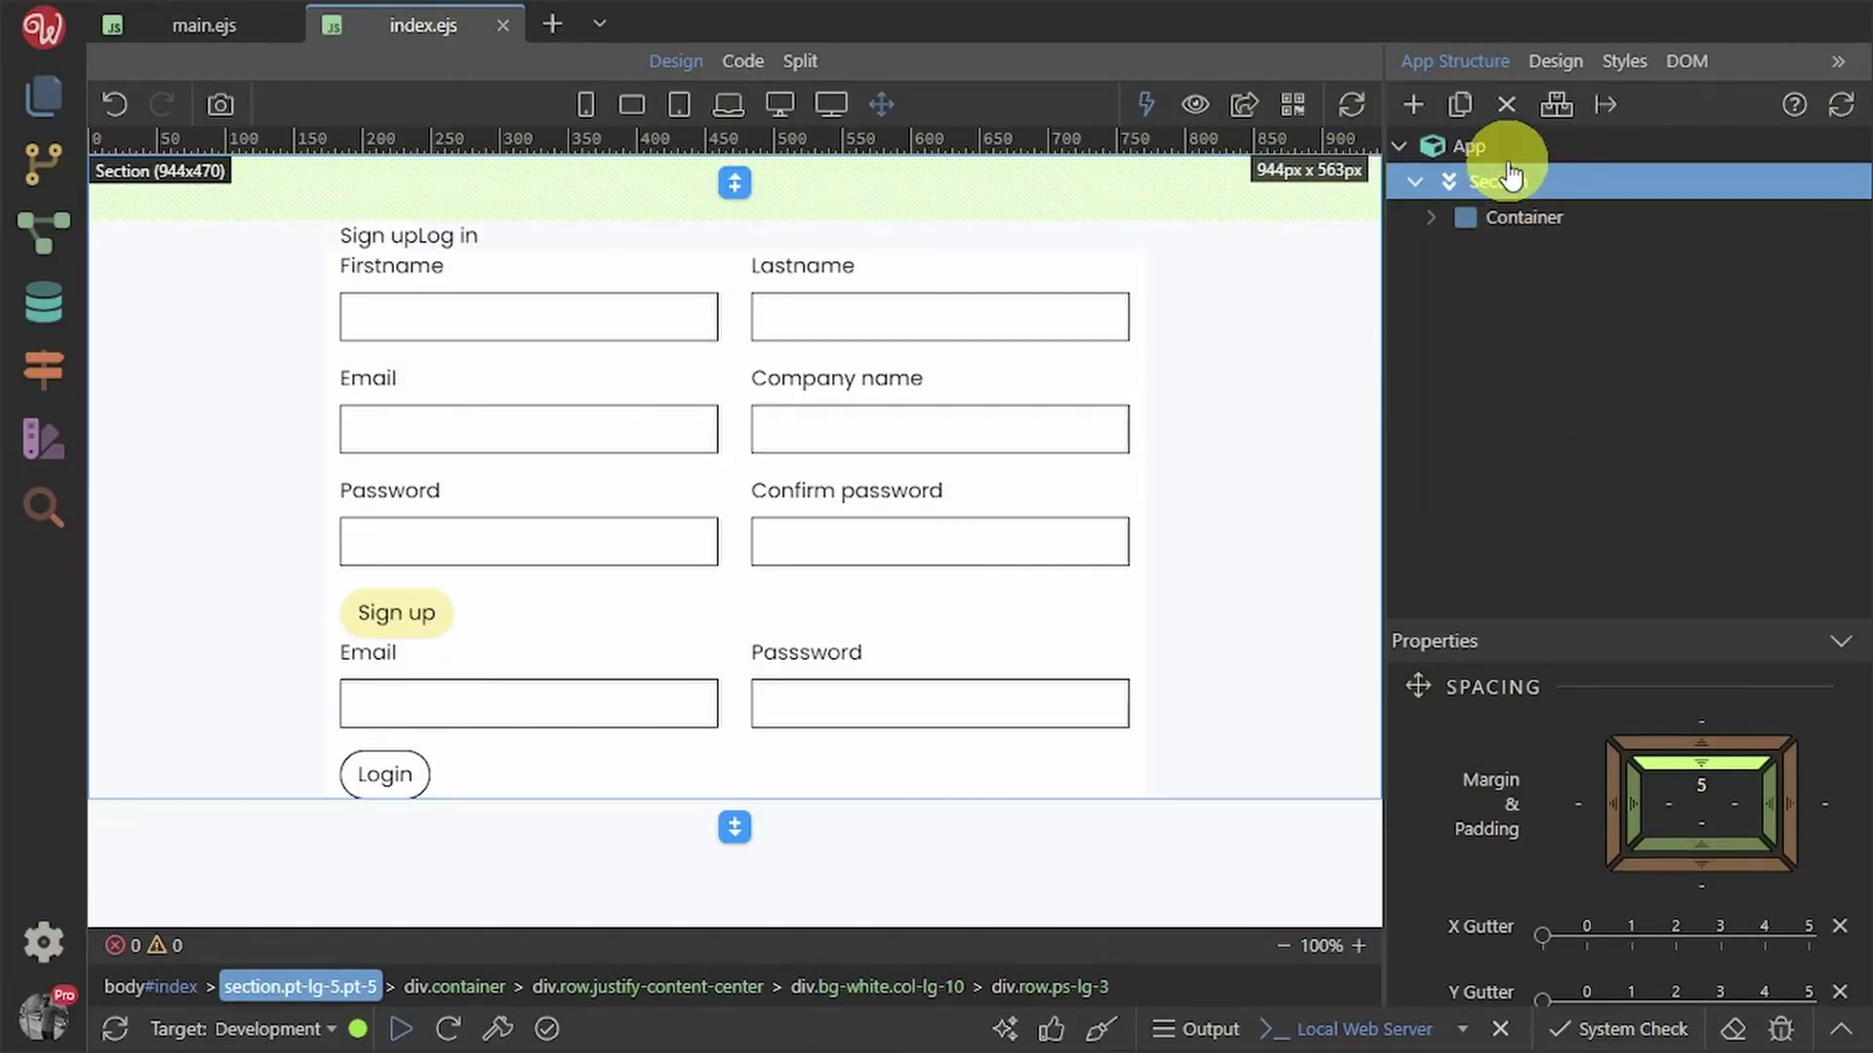
{"action": "left_click", "coordinate": [1507, 156]}
{"action": "left_click", "coordinate": [1413, 101]}
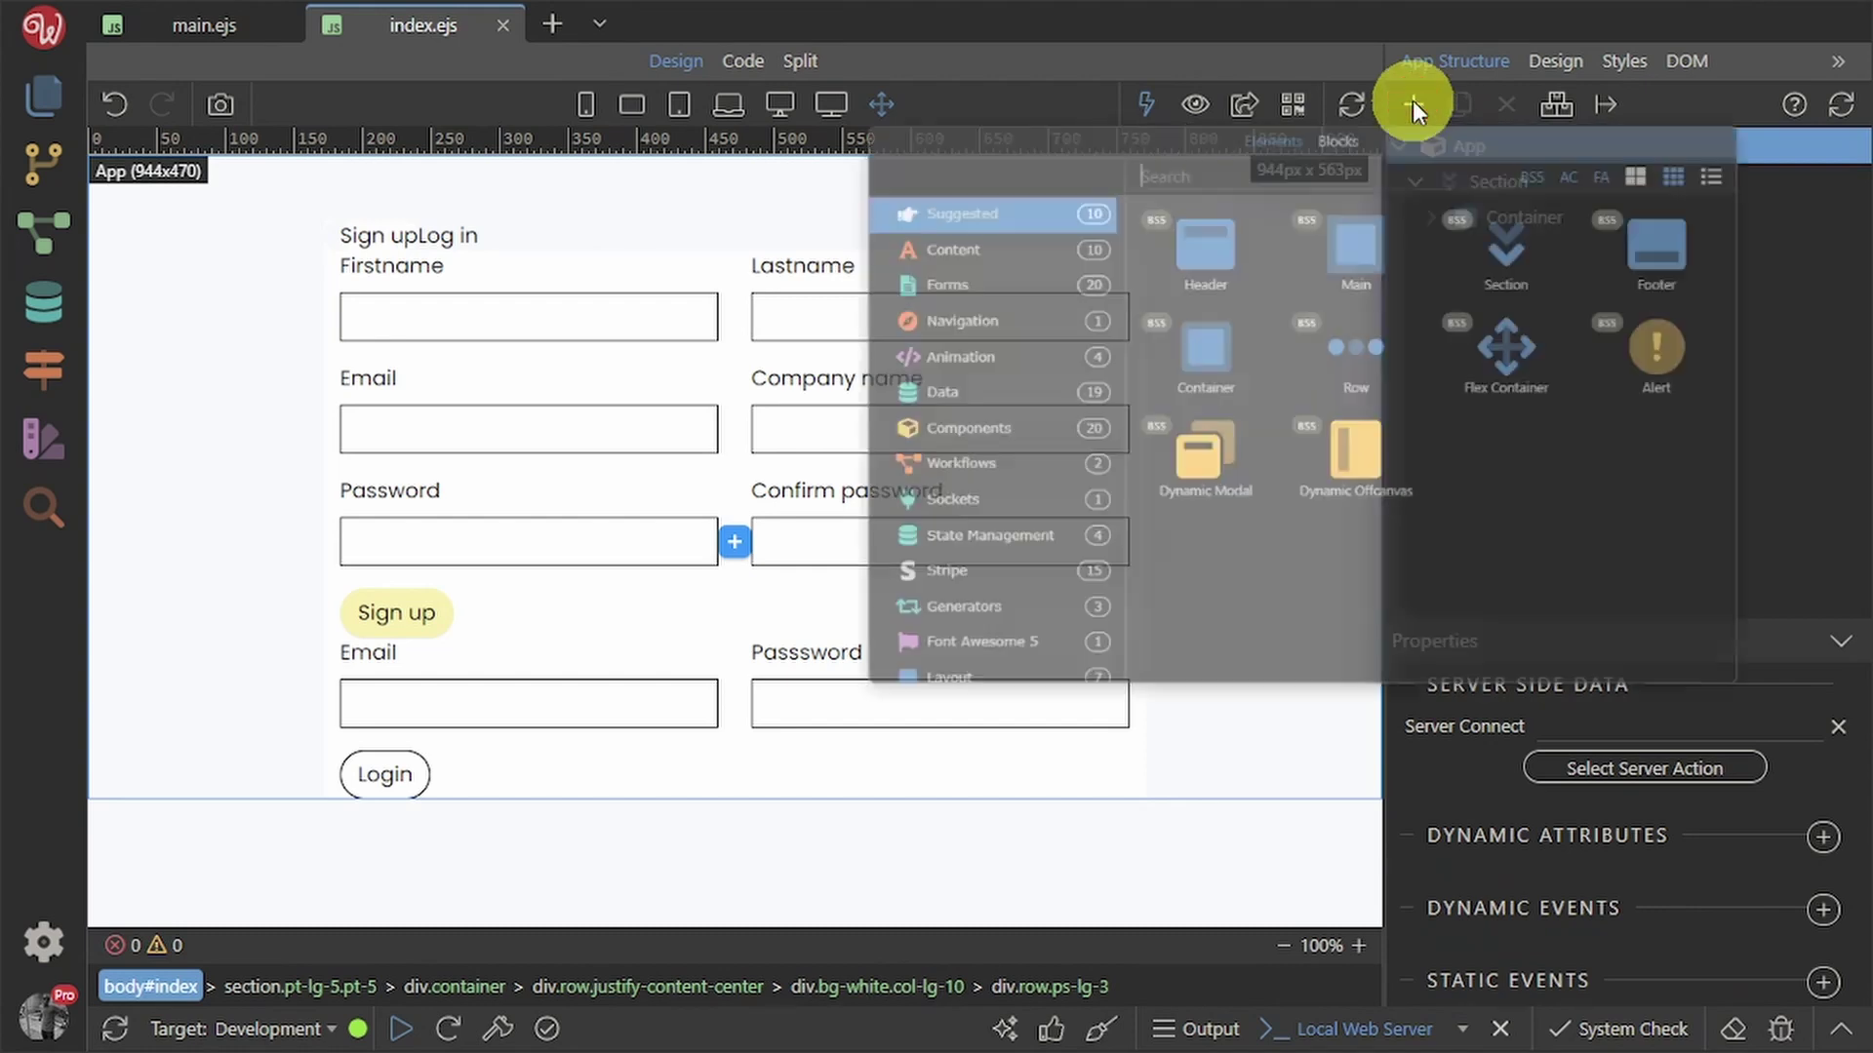
{"action": "type", "text": "vari"}
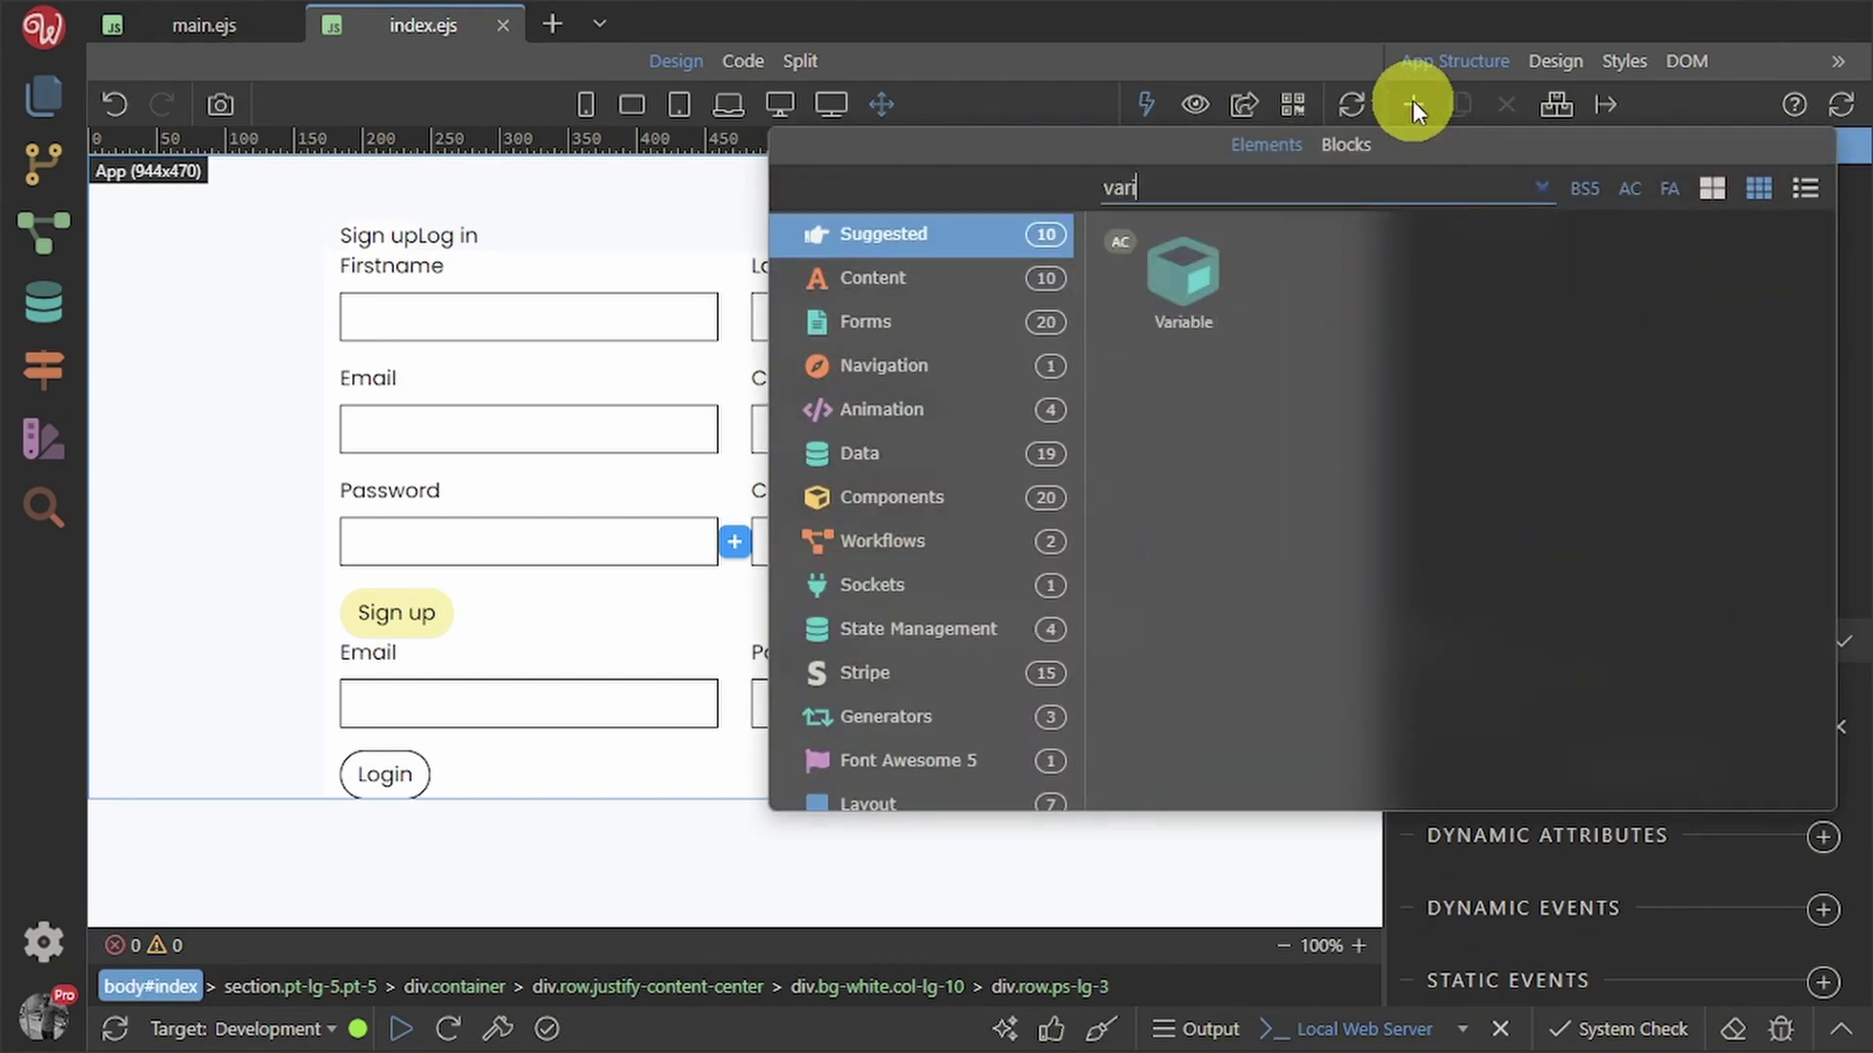
{"action": "left_click", "coordinate": [1209, 288]}
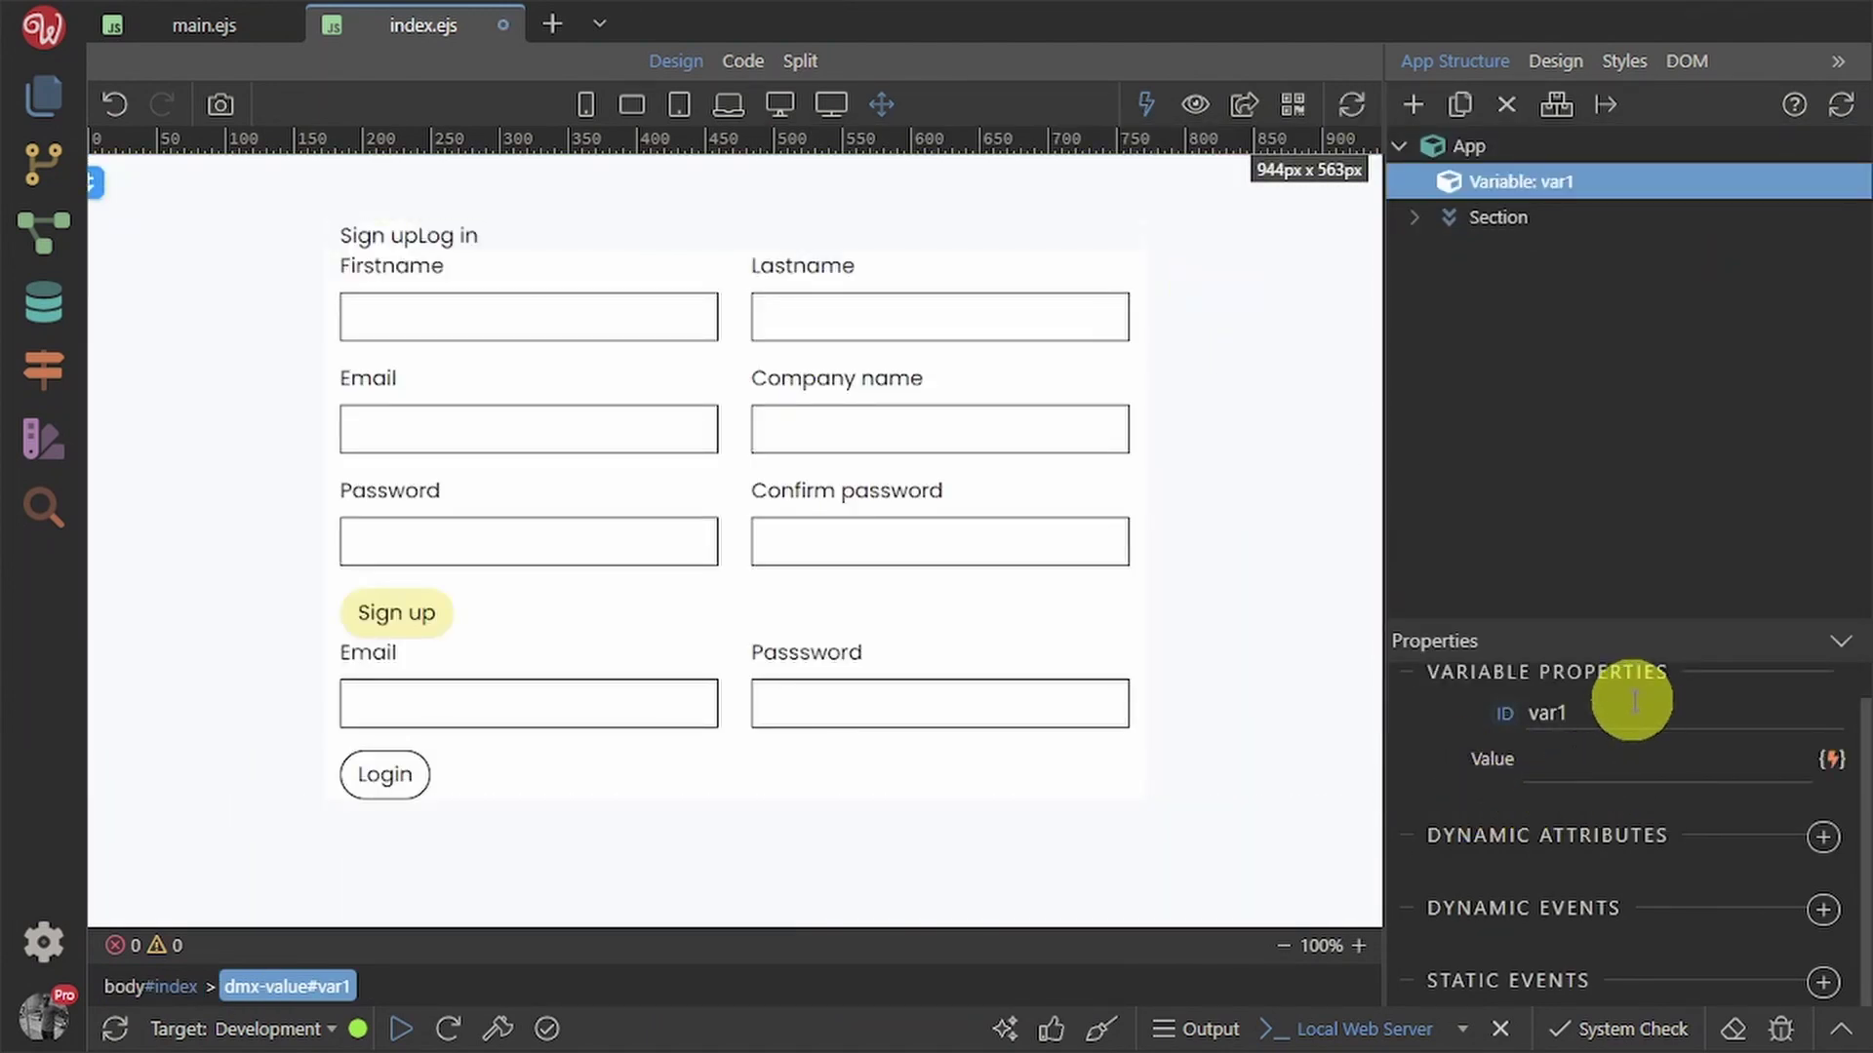
{"action": "double_click", "coordinate": [1581, 713]}
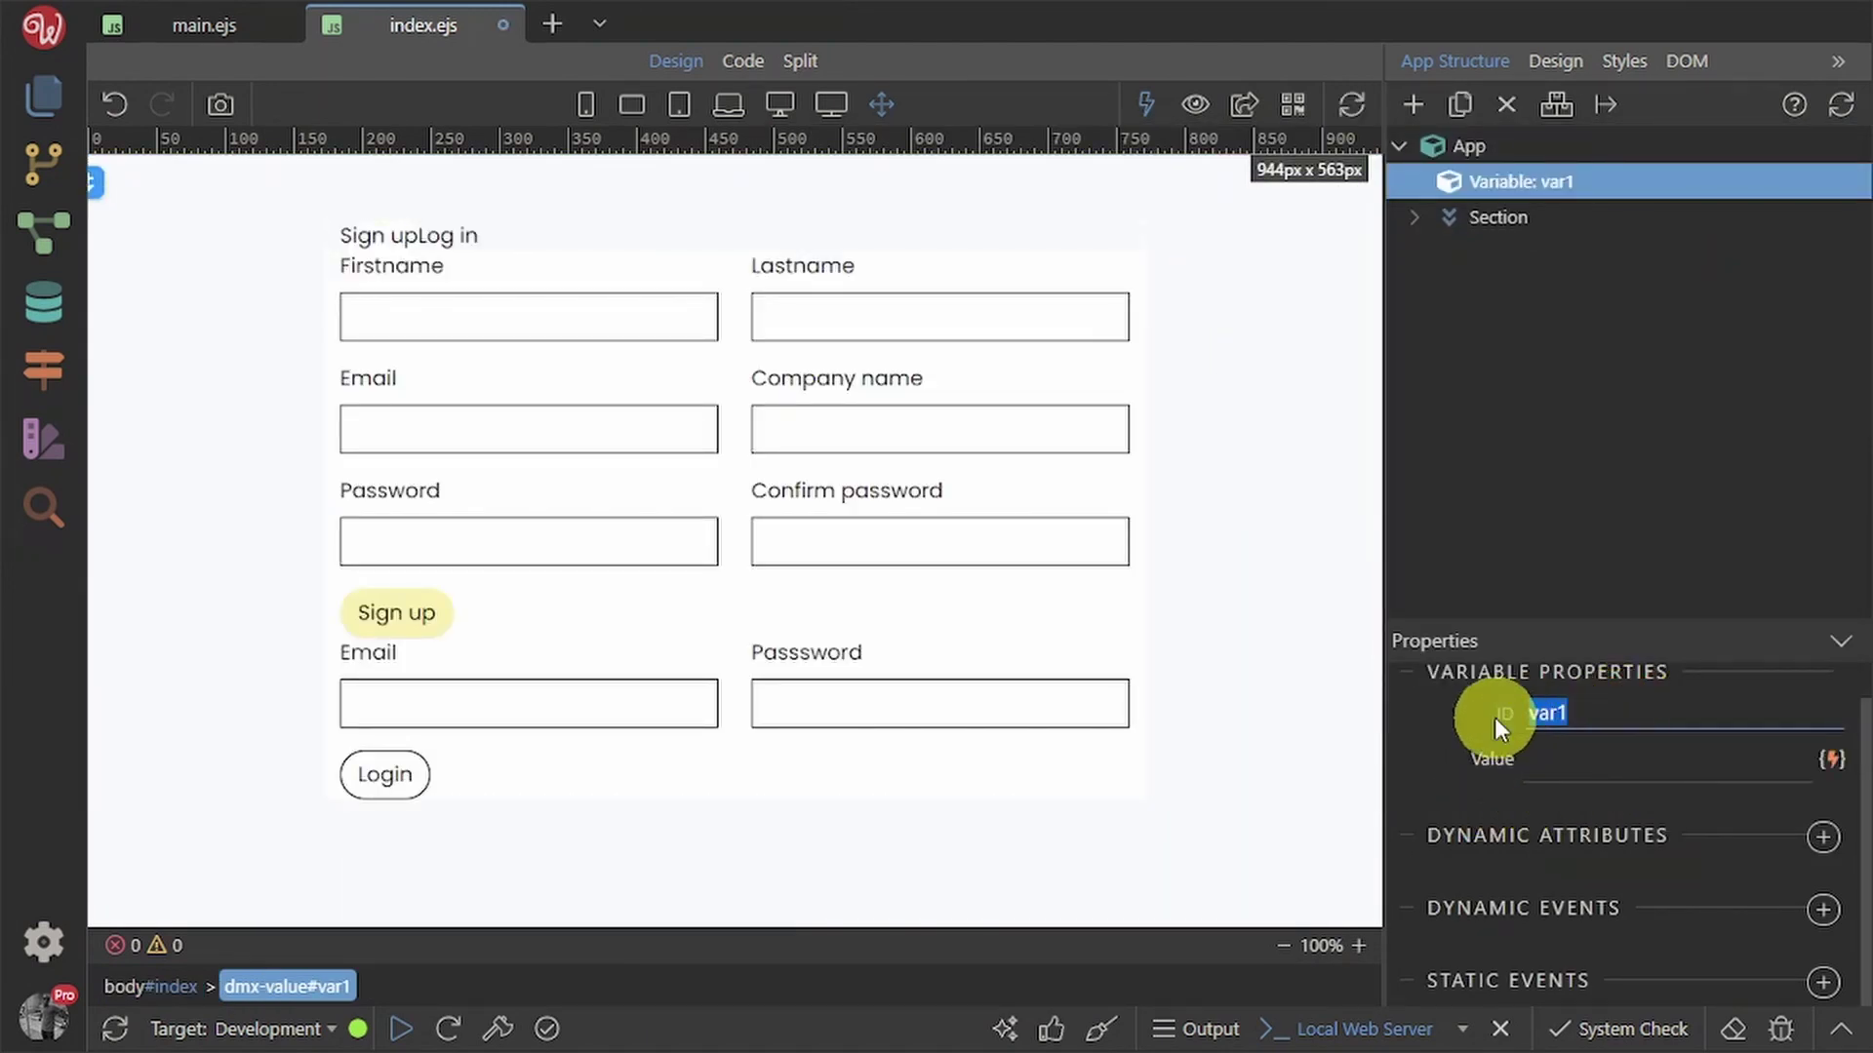
{"action": "type", "text": "Sign"}
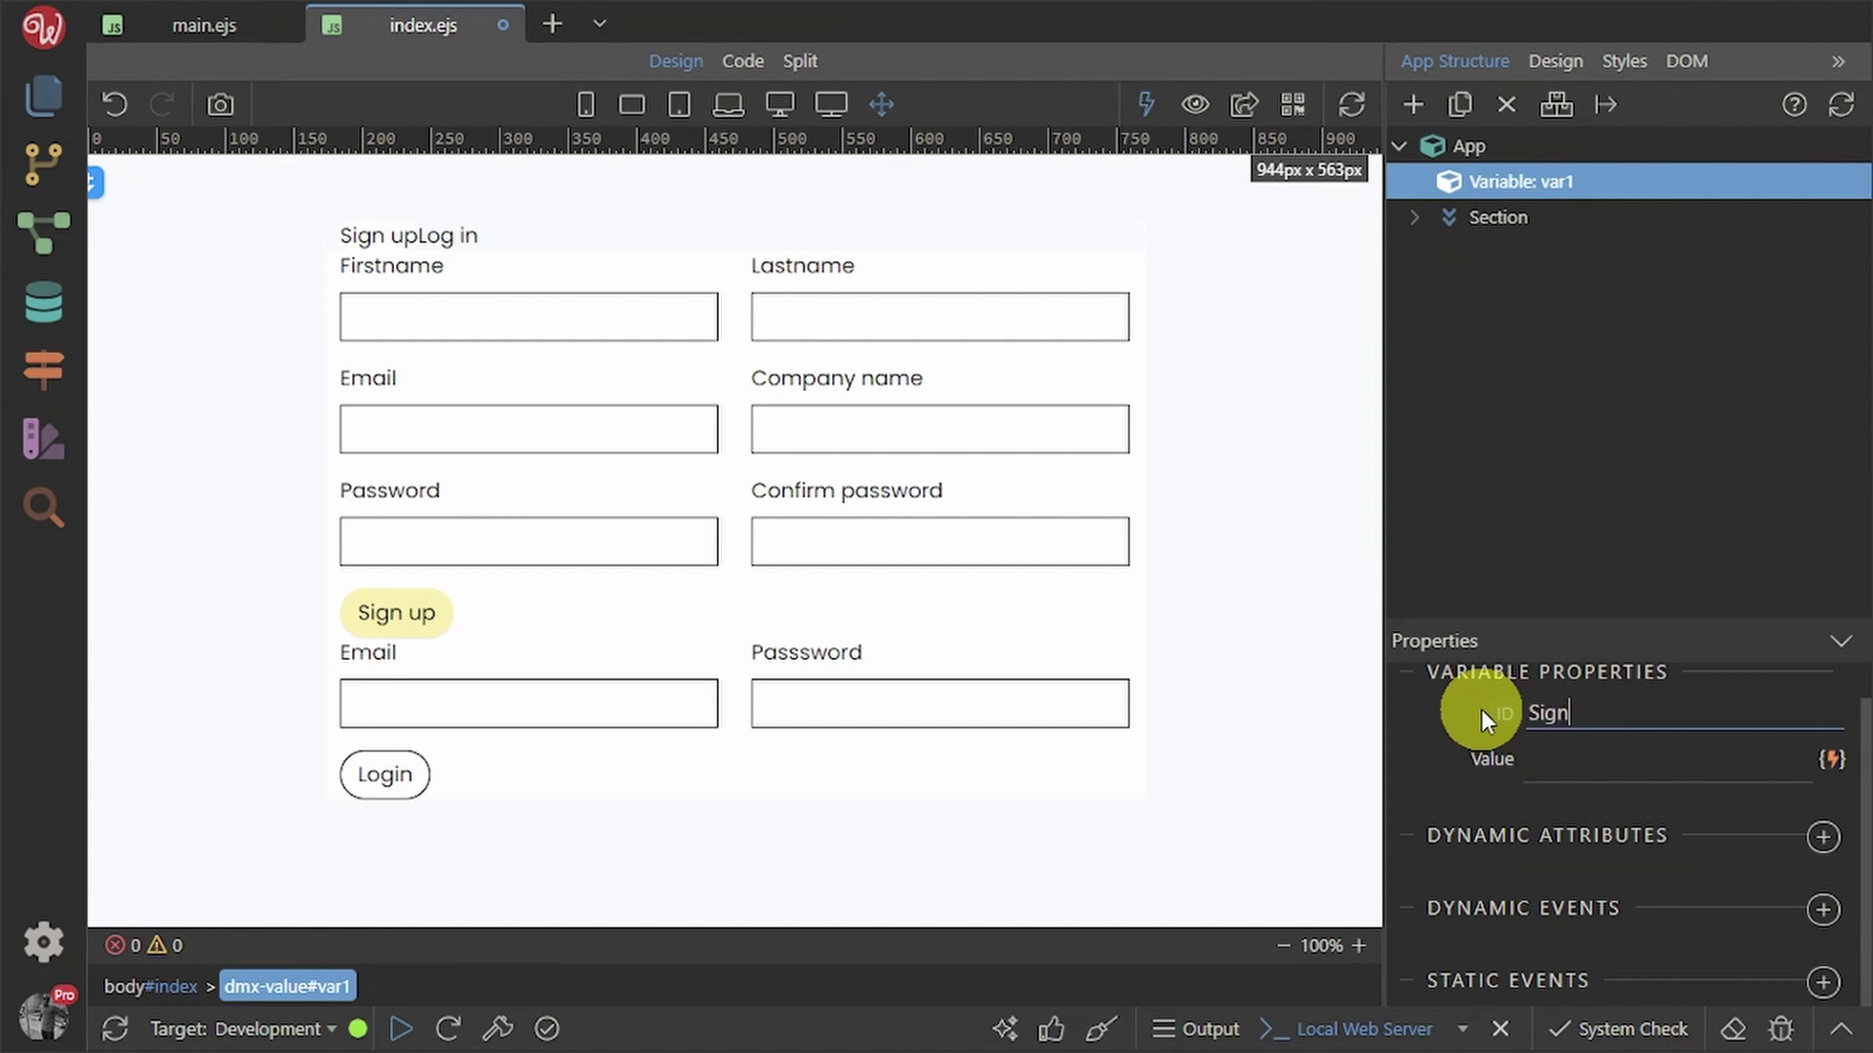
{"action": "type", "text": "_login_toggle"}
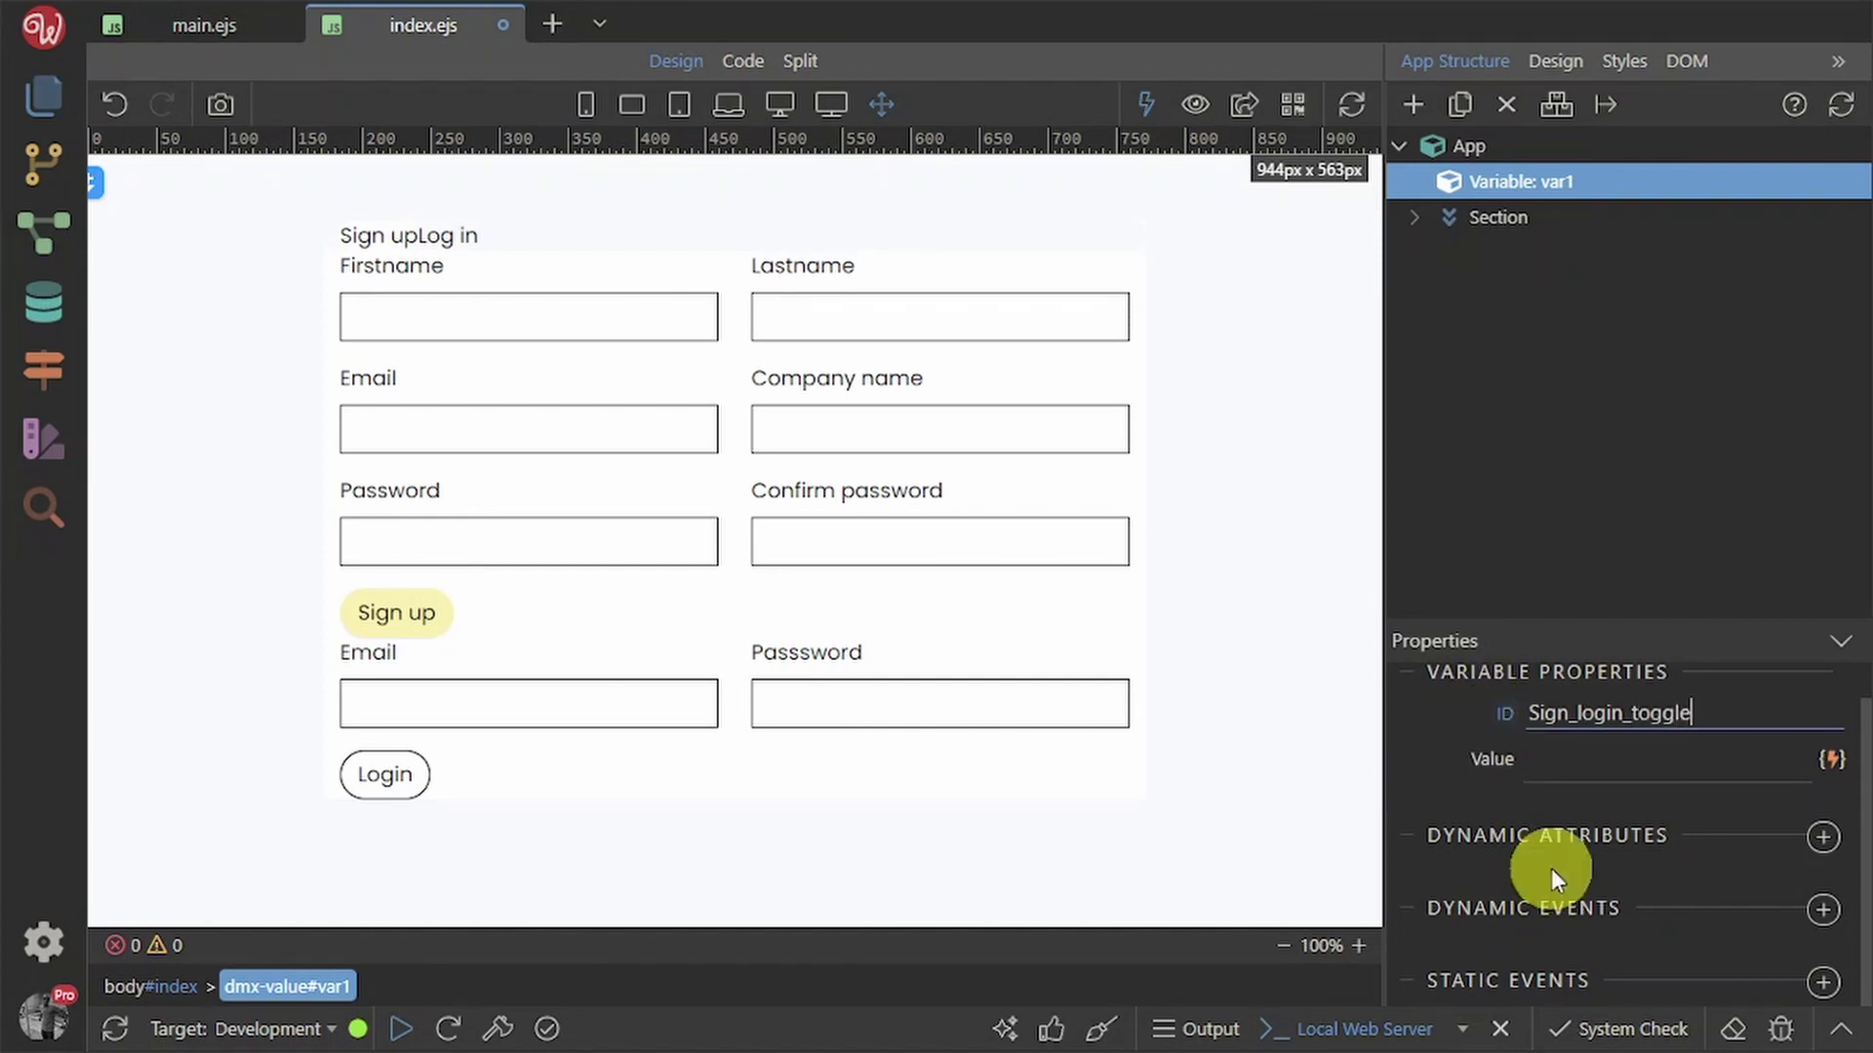
{"action": "left_click", "coordinate": [1776, 536]}
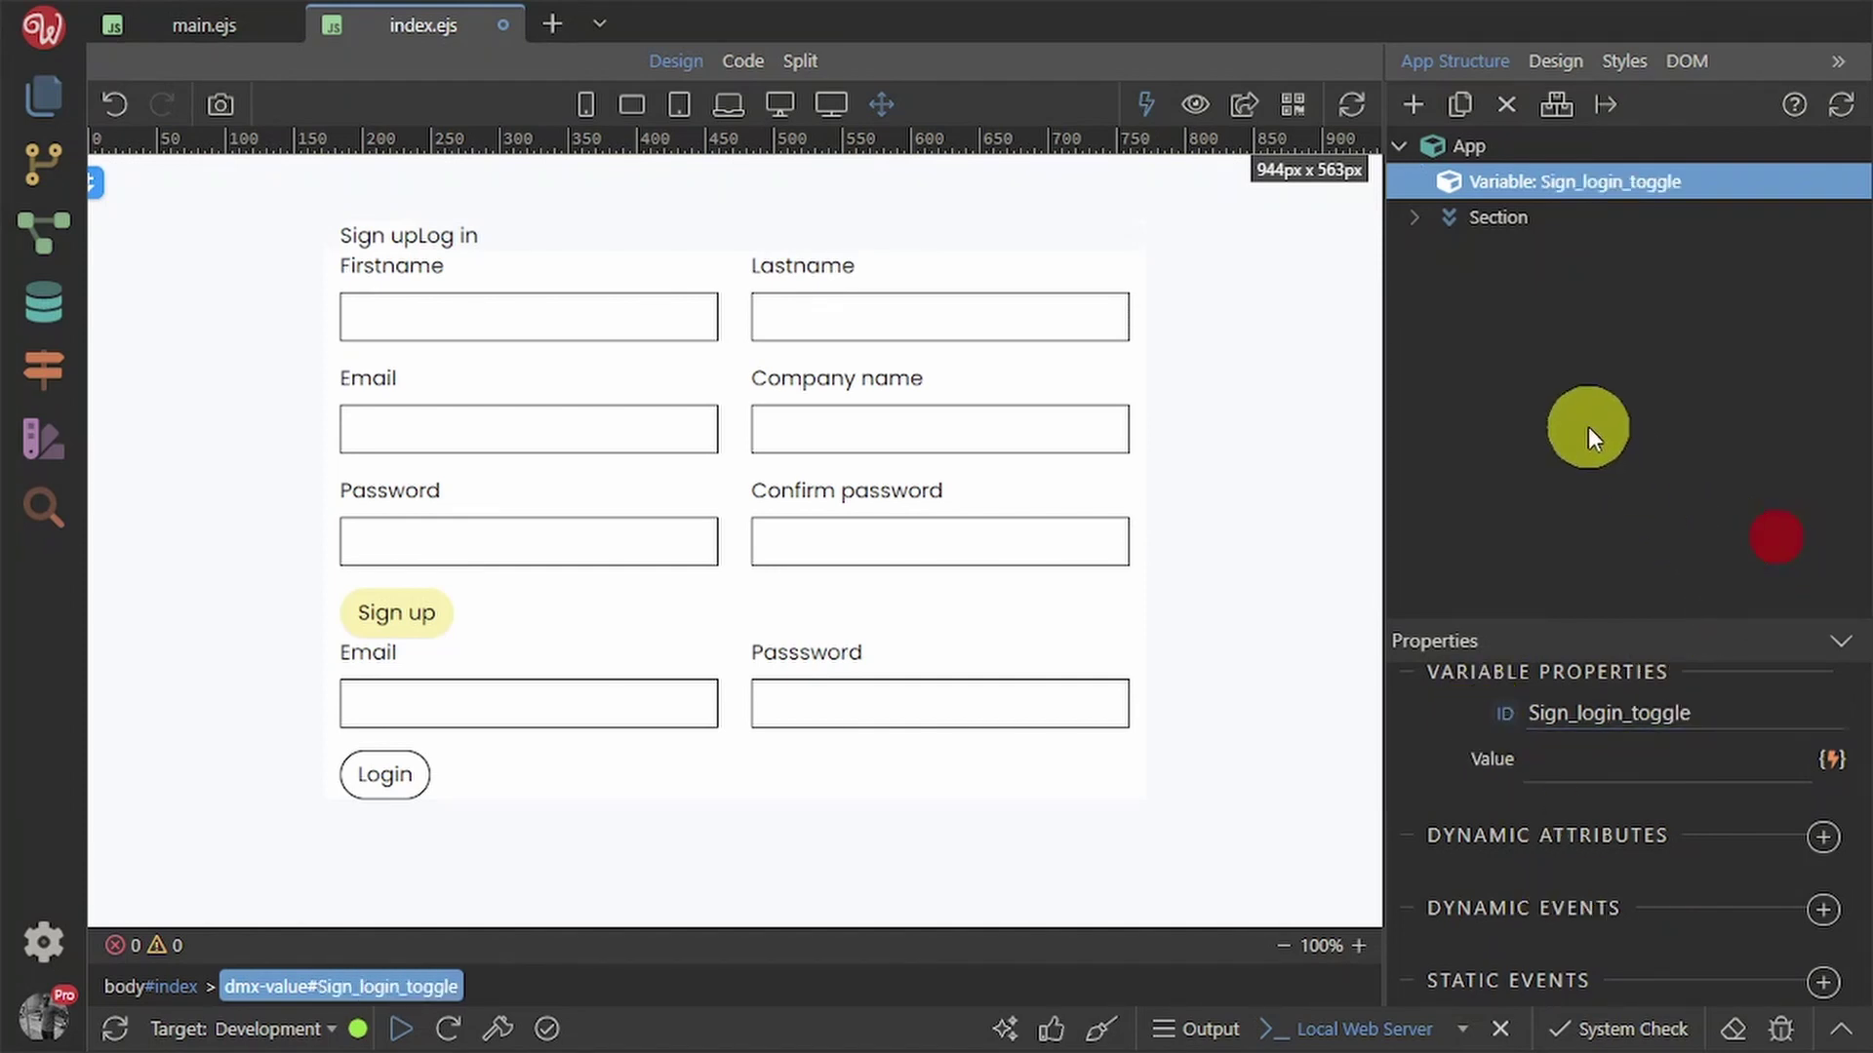
- Set the Sign_login_toggle variable's value to "Sign up" and select that text
{"action": "left_click", "coordinate": [1599, 173]}
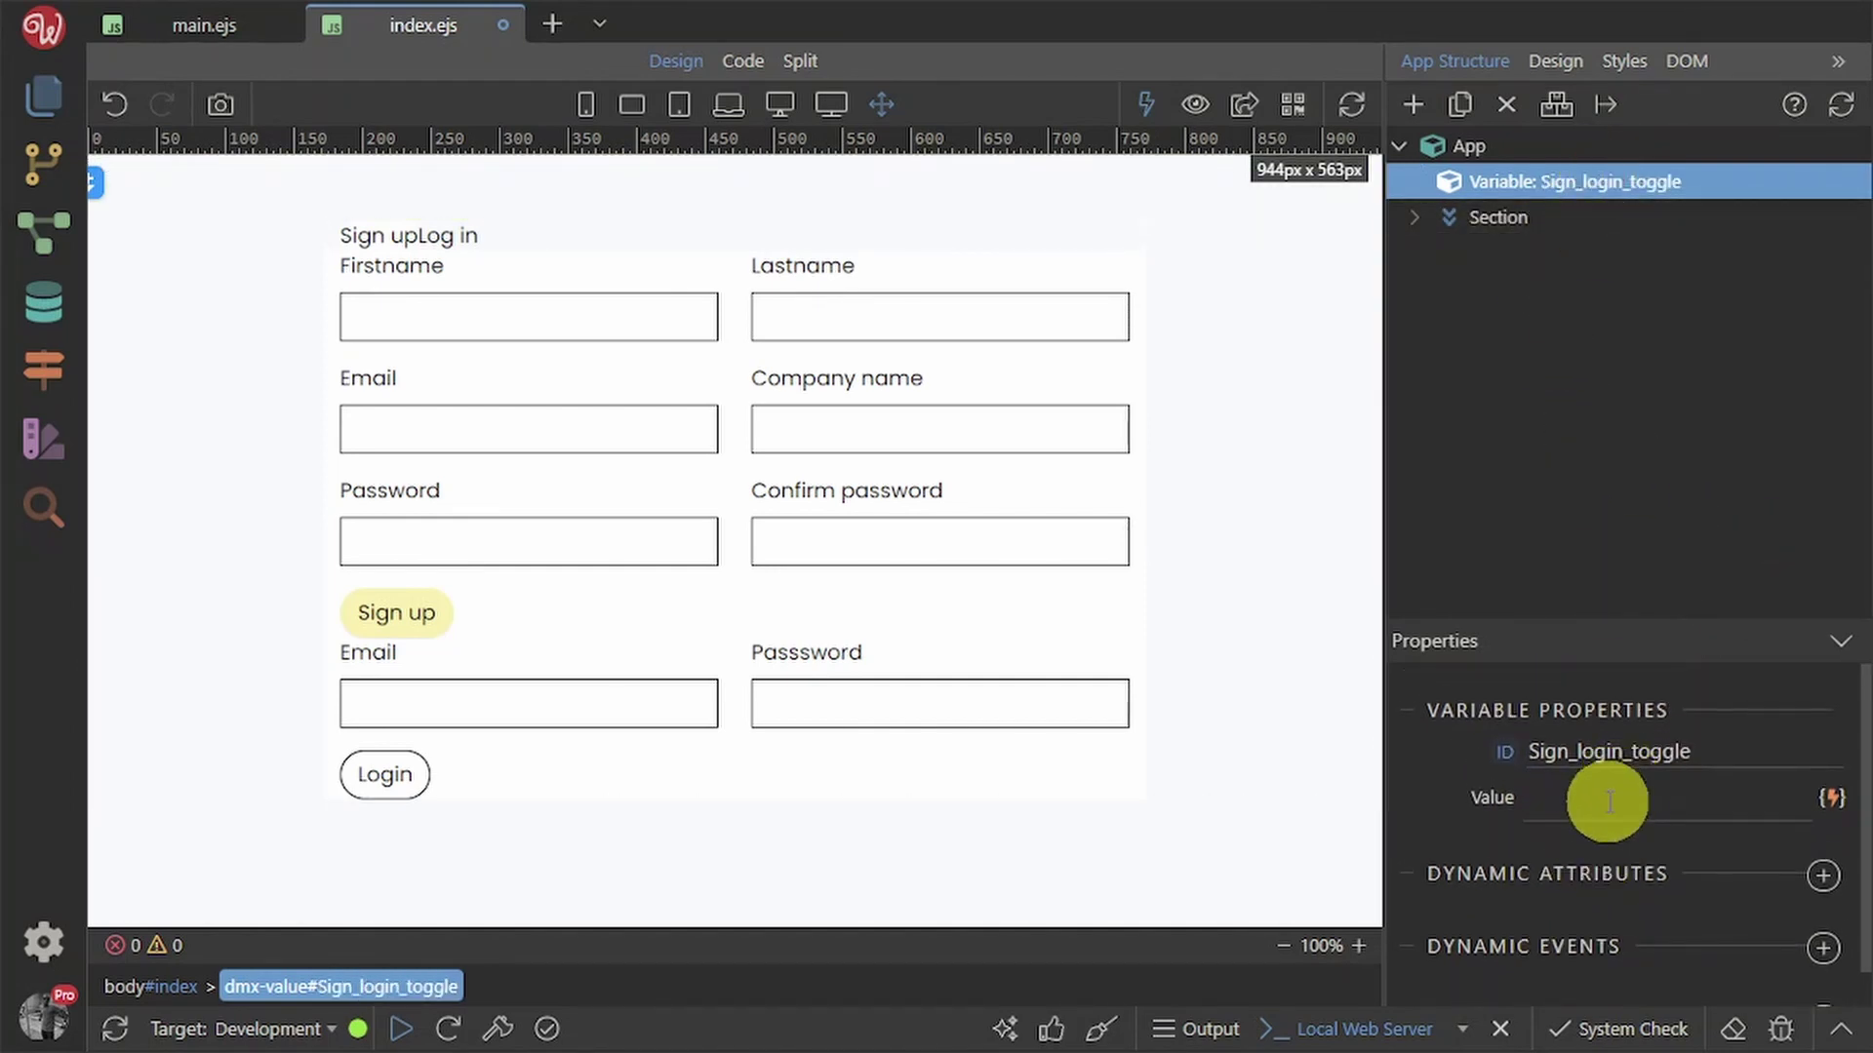
{"action": "left_click", "coordinate": [1606, 795]}
{"action": "type", "text": "Sig"}
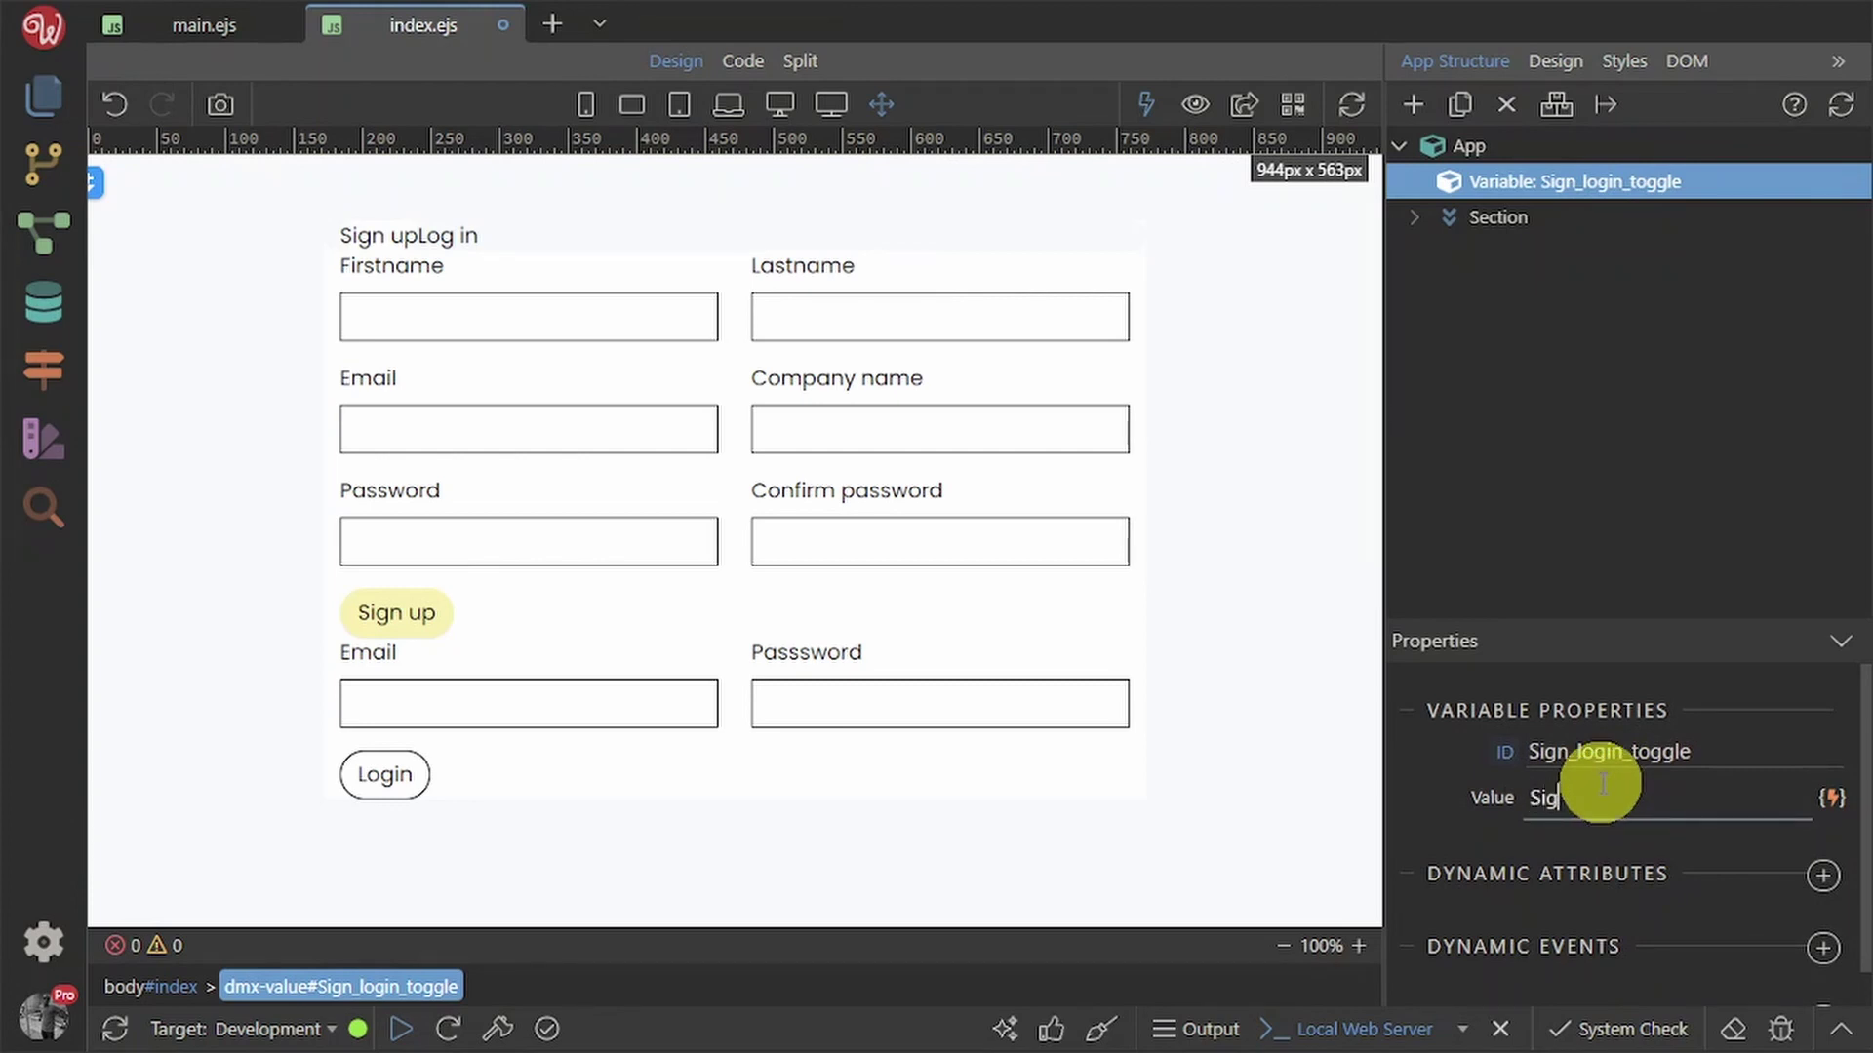
{"action": "type", "text": "n u"}
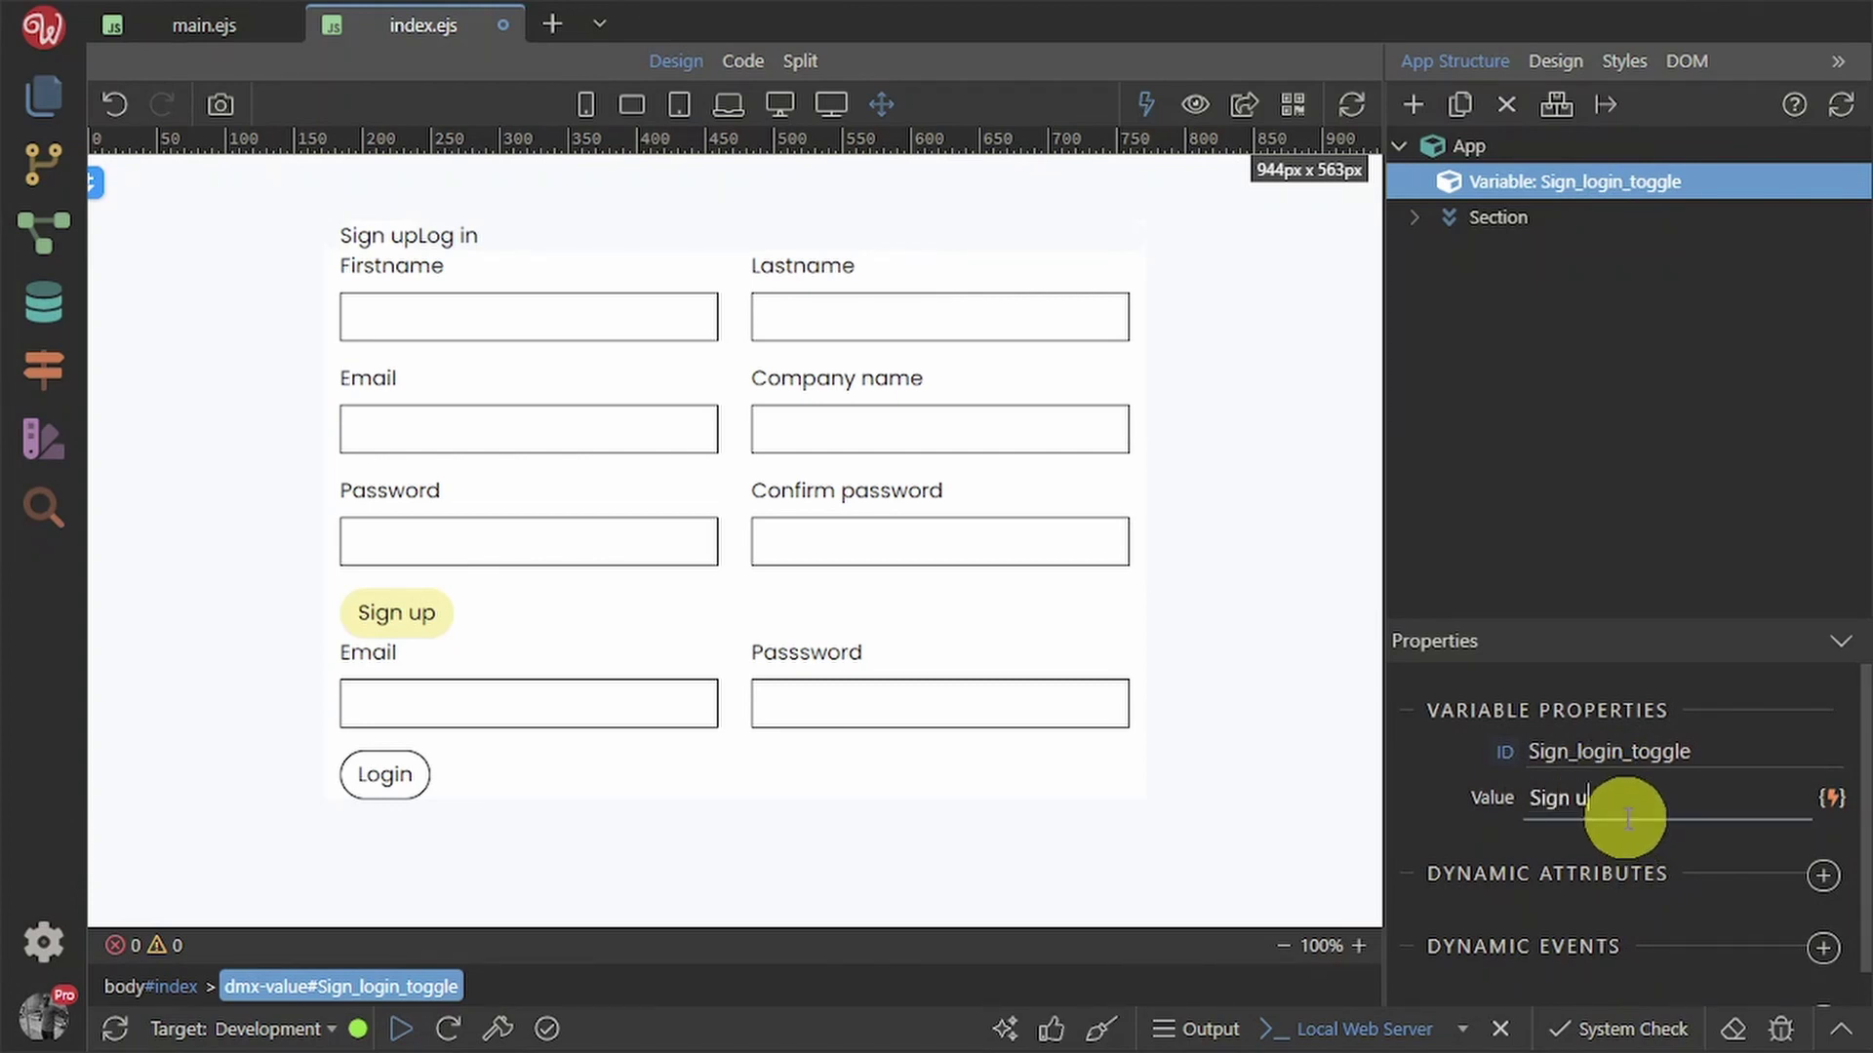
{"action": "type", "text": "p"}
{"action": "left_click_drag", "start_coordinate": [1662, 798], "coordinate": [1527, 821]}
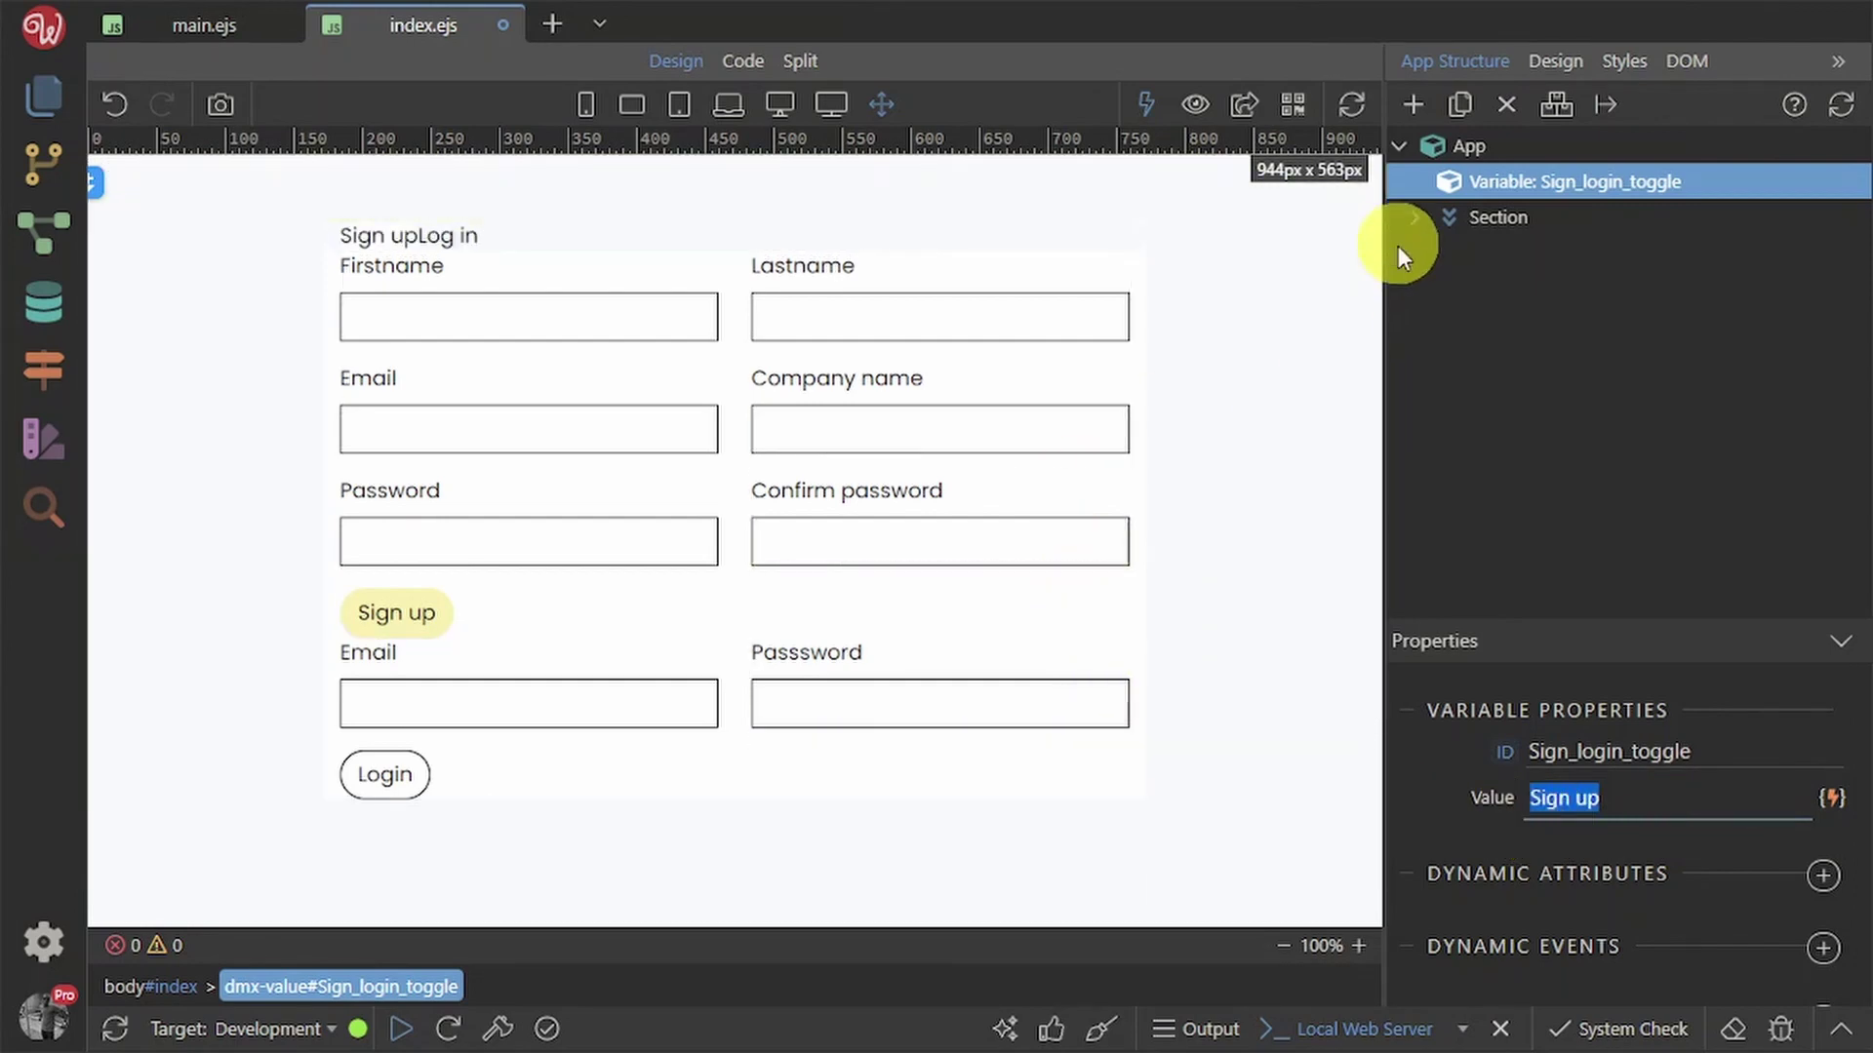
- Select the SignUp_Container column inside the section's nested rows and add a Show dynamic attribute to it
{"action": "left_click", "coordinate": [1413, 219]}
{"action": "left_click", "coordinate": [1432, 255]}
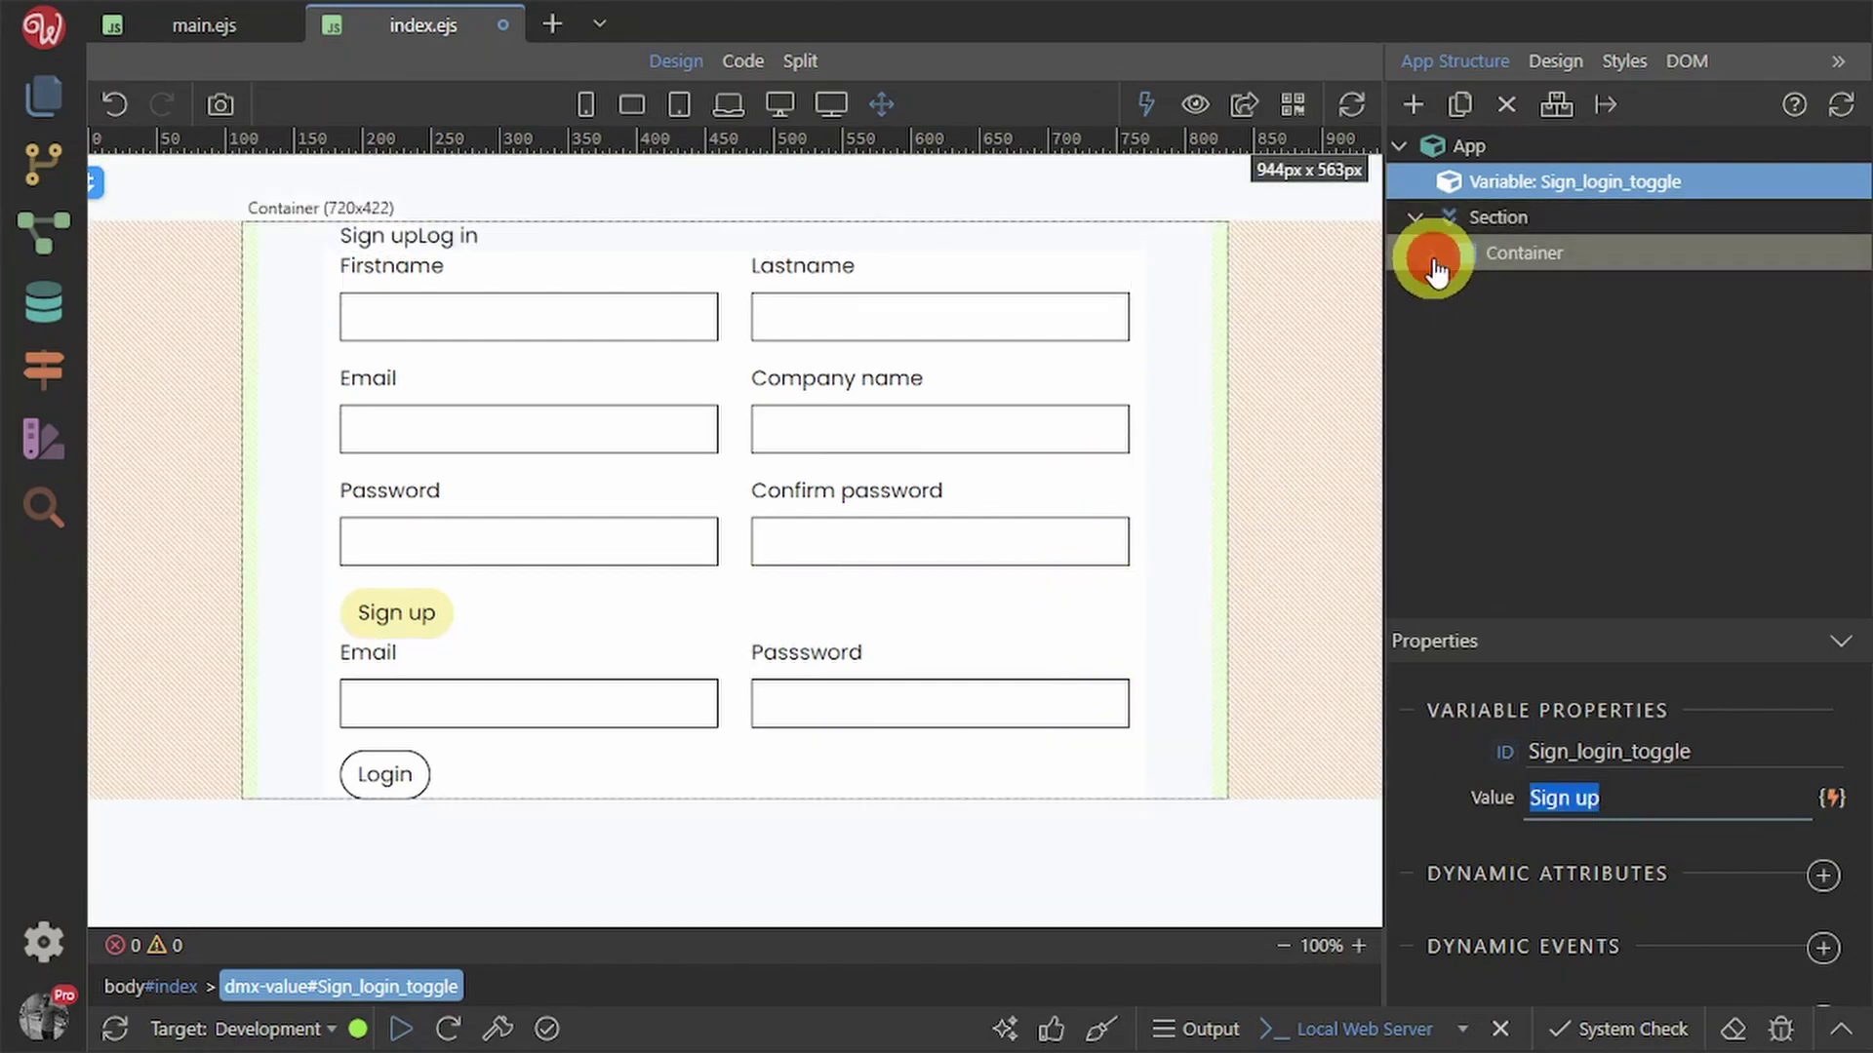
{"action": "left_click", "coordinate": [1453, 295]}
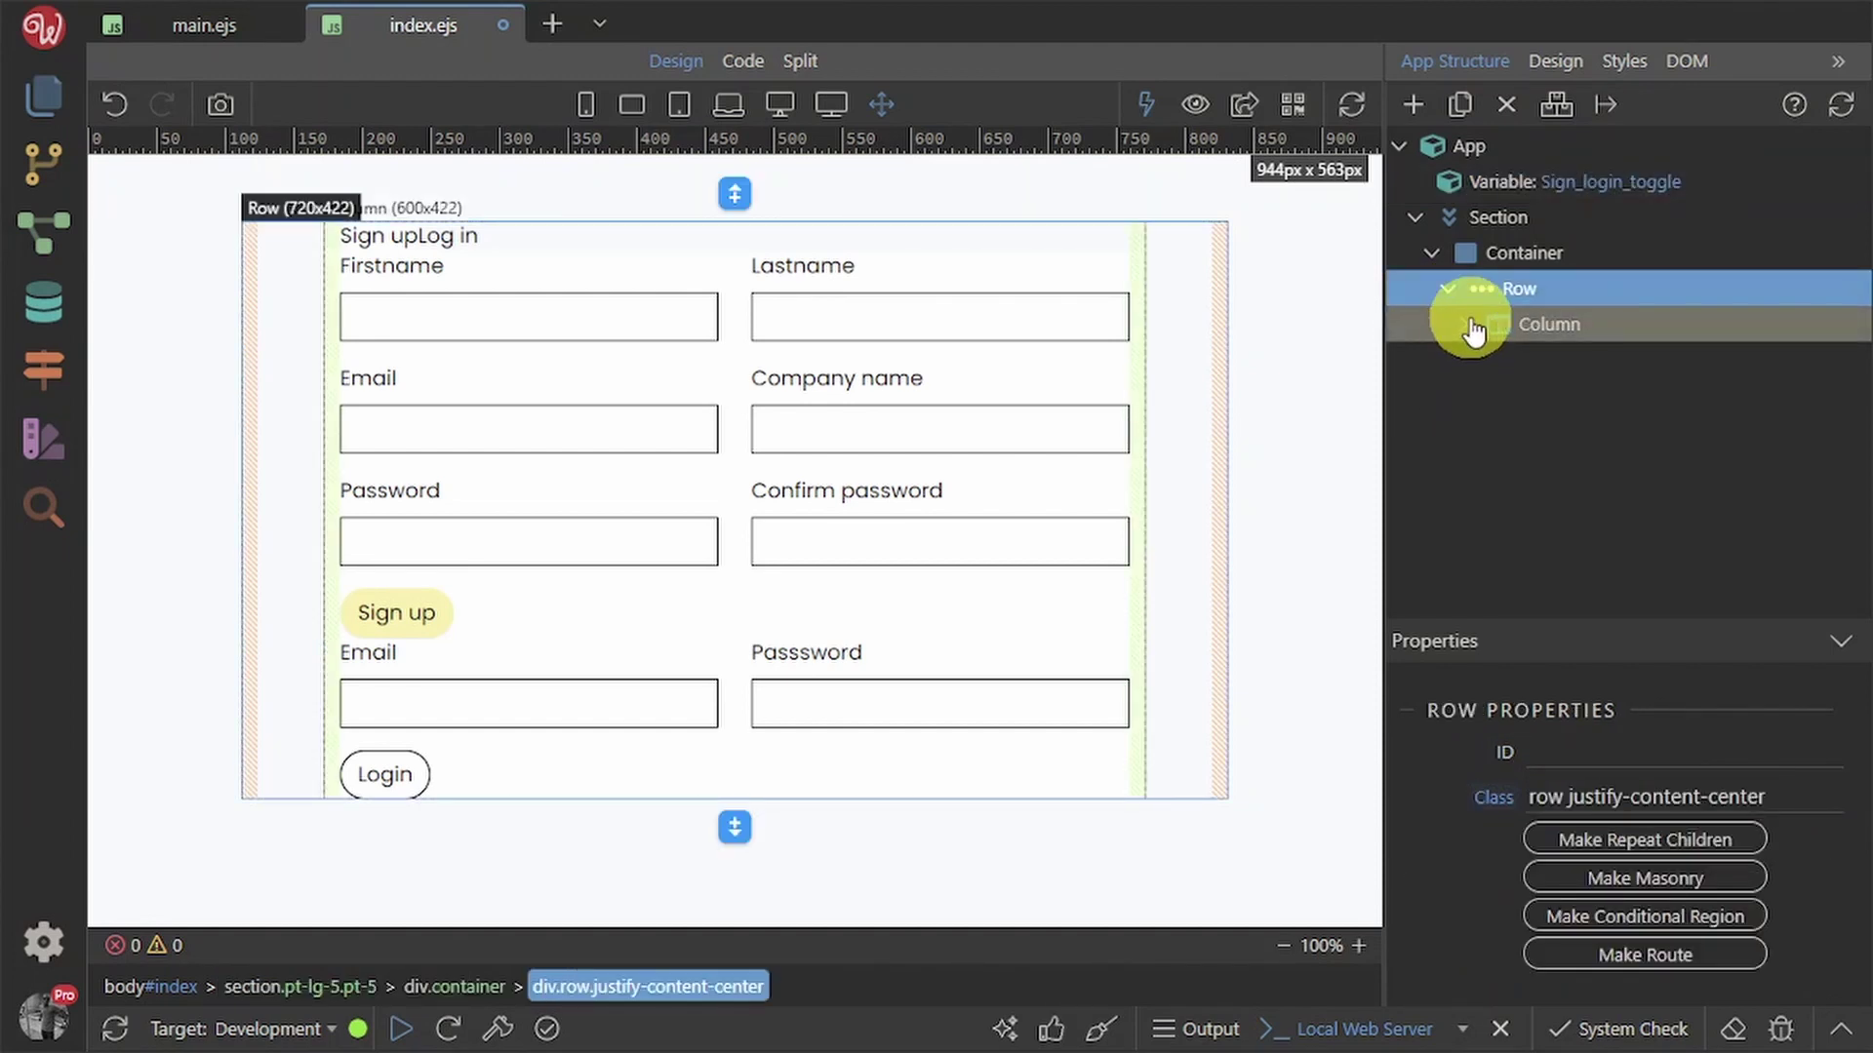
{"action": "left_click", "coordinate": [1465, 325]}
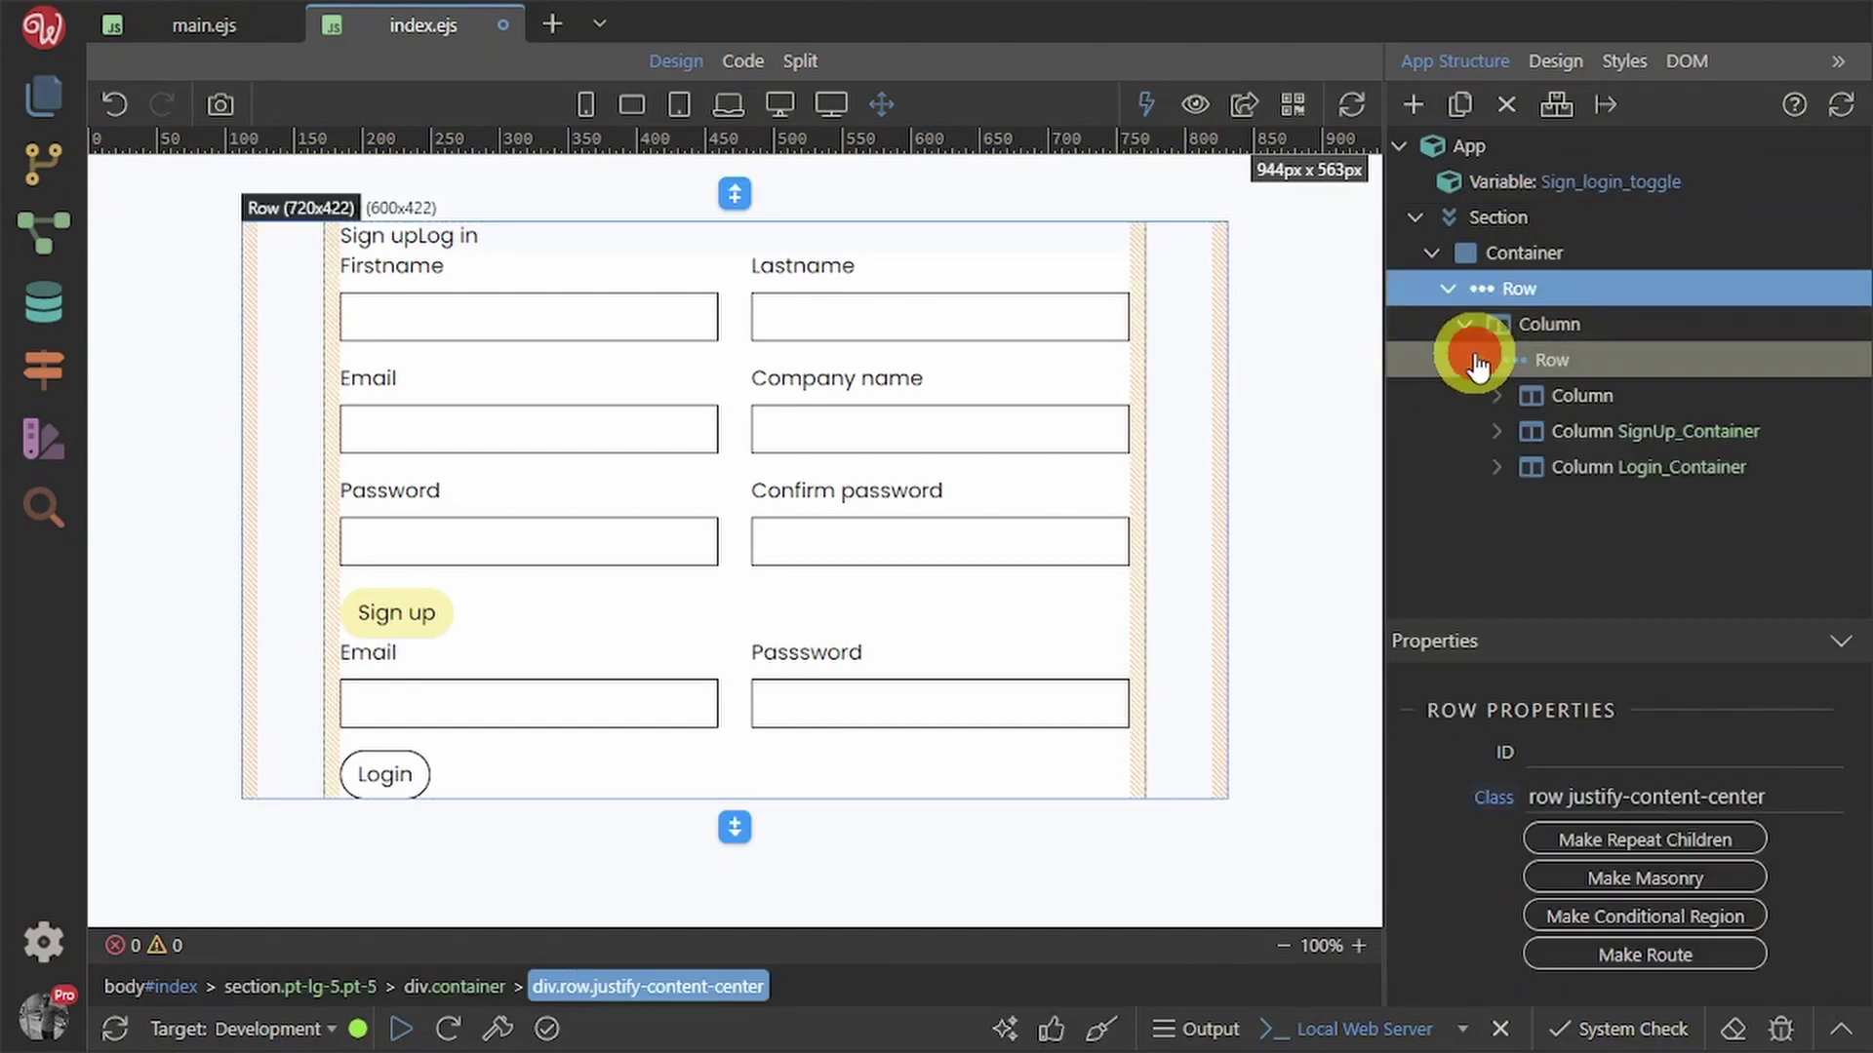
{"action": "left_click", "coordinate": [1605, 432]}
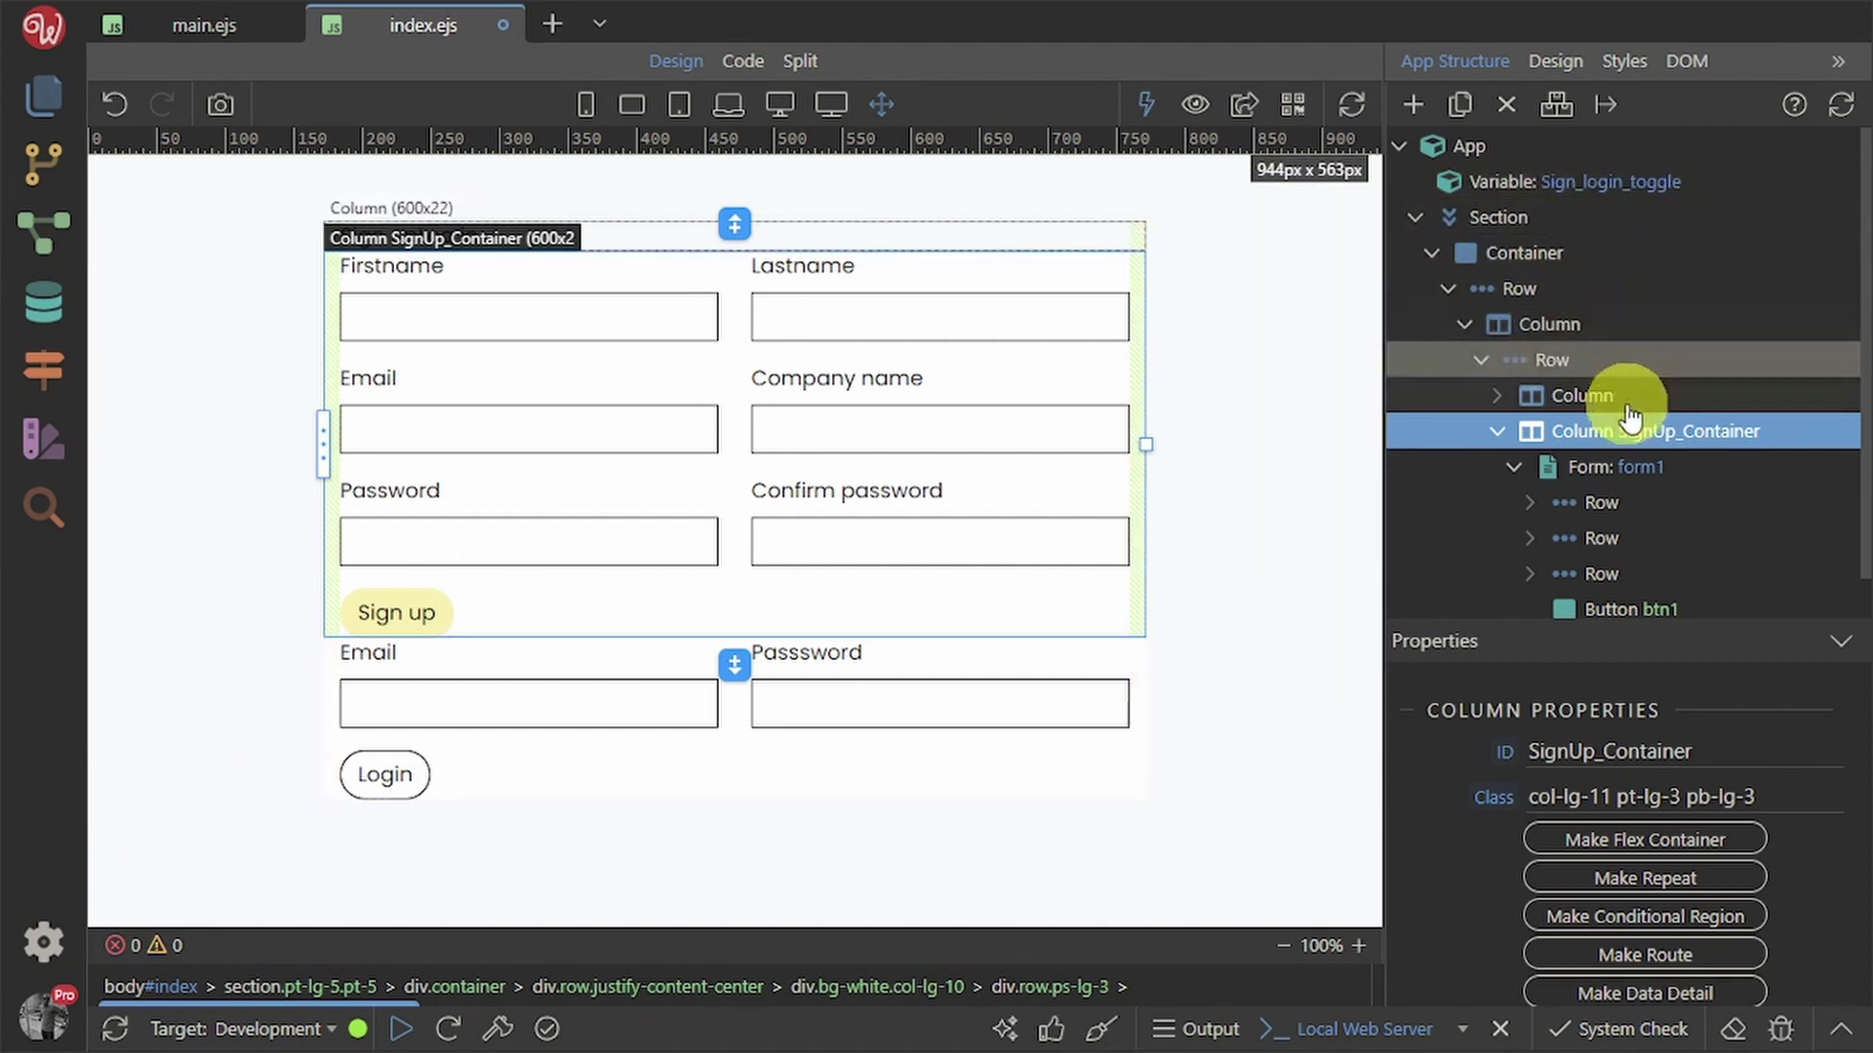
{"action": "scroll", "coordinate": [1714, 898], "scroll_direction": "down", "scroll_amount": 5}
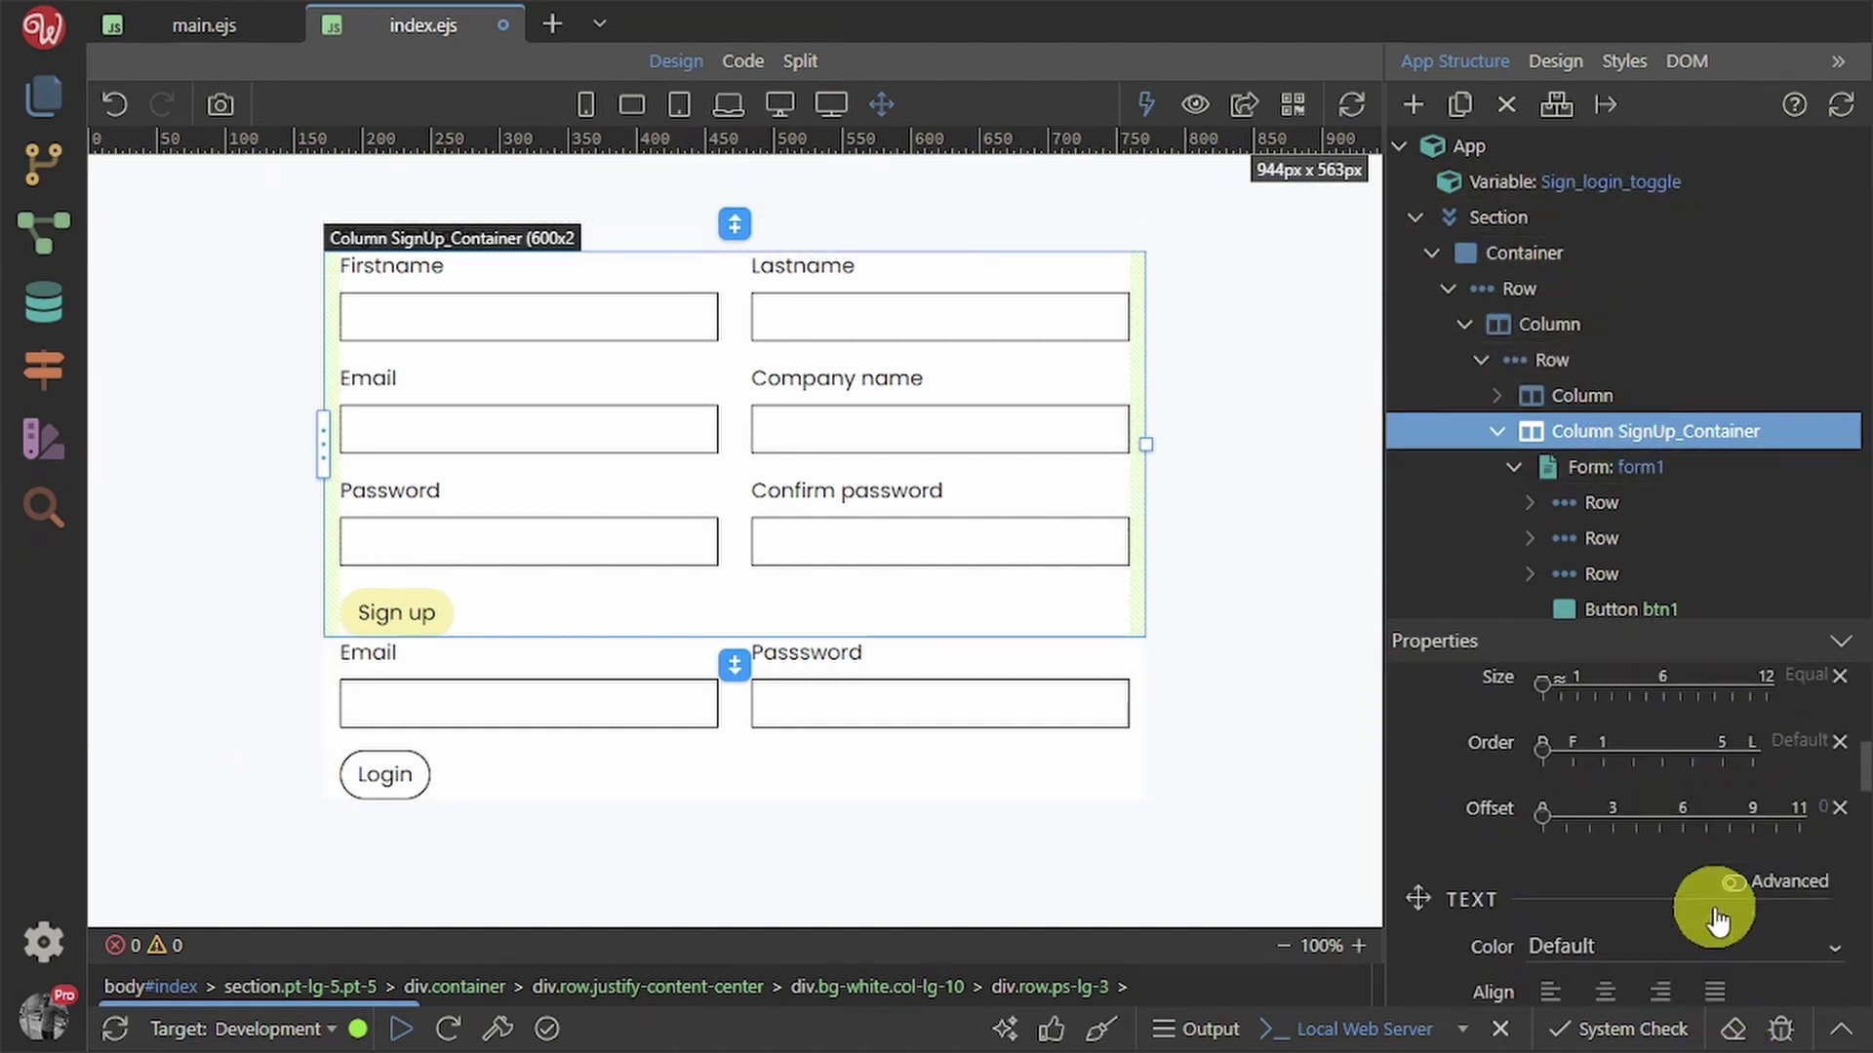
{"action": "scroll", "coordinate": [1716, 917], "scroll_direction": "down", "scroll_amount": 8}
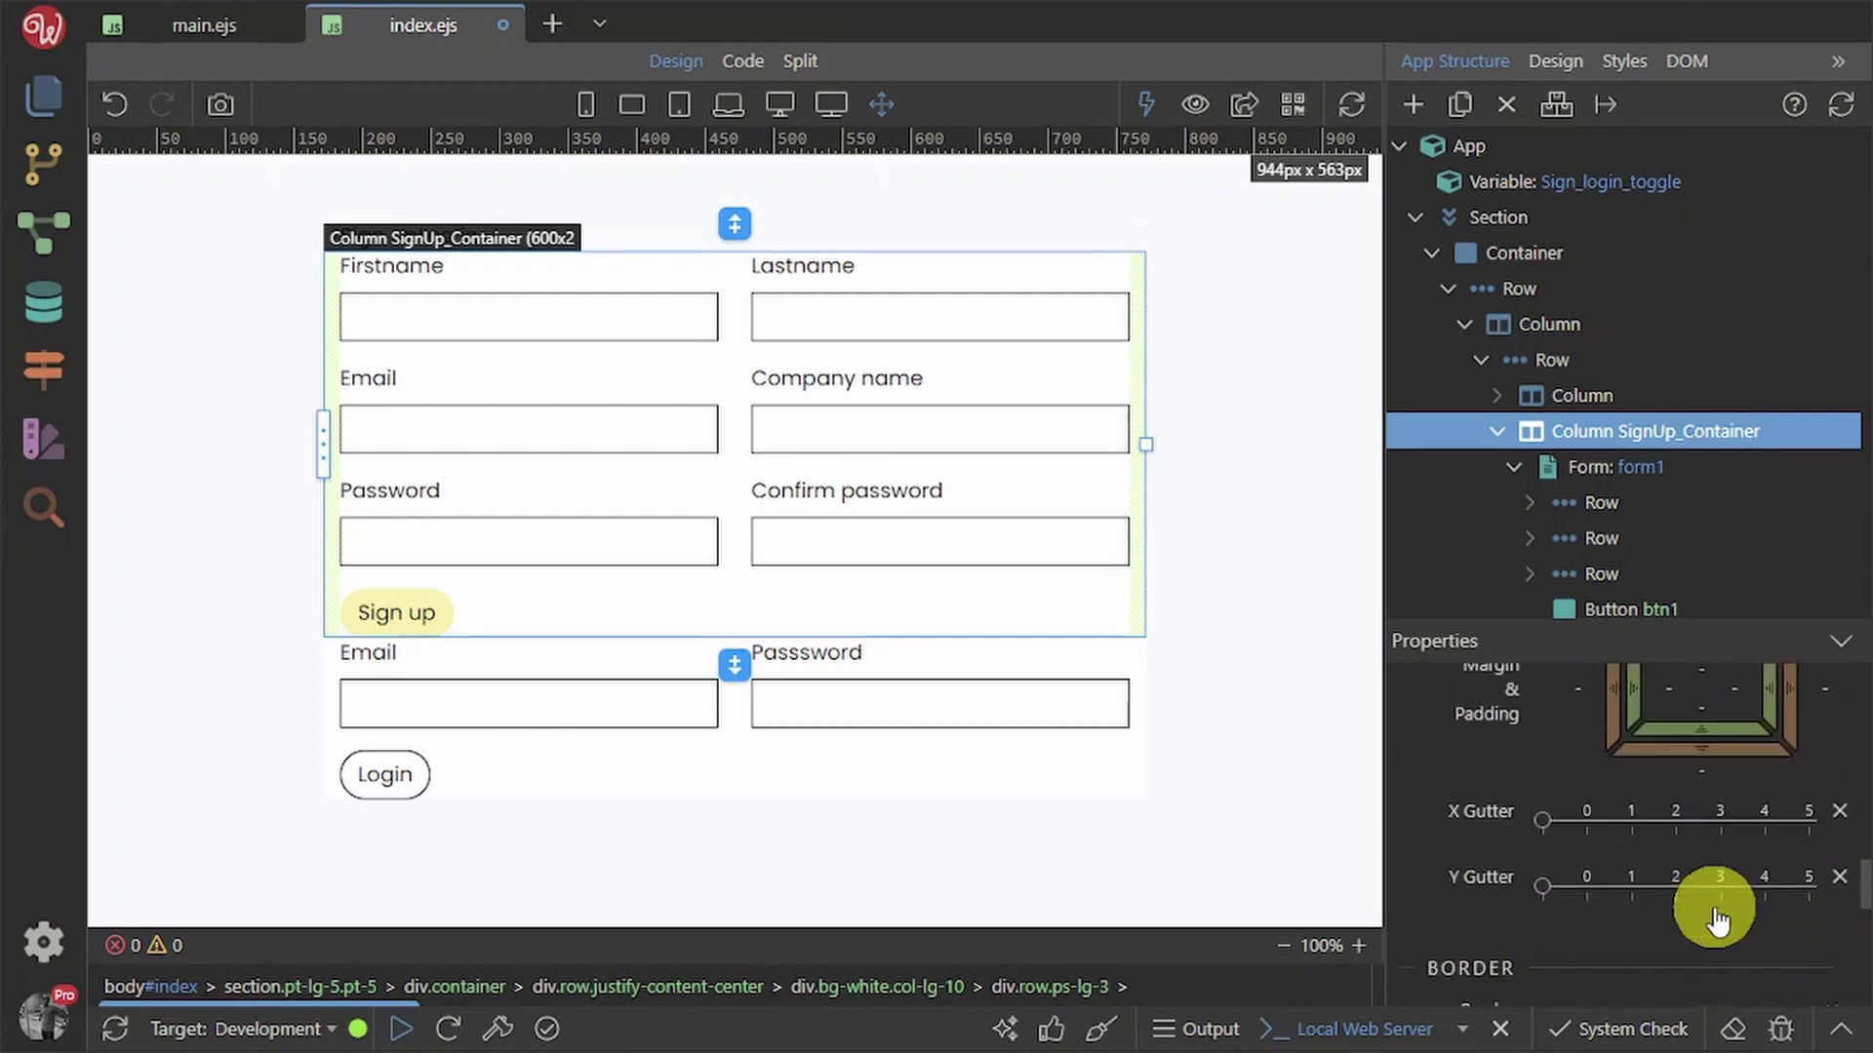
{"action": "scroll", "coordinate": [1717, 878], "scroll_direction": "down", "scroll_amount": 3}
{"action": "scroll", "coordinate": [1728, 860], "scroll_direction": "down", "scroll_amount": 2}
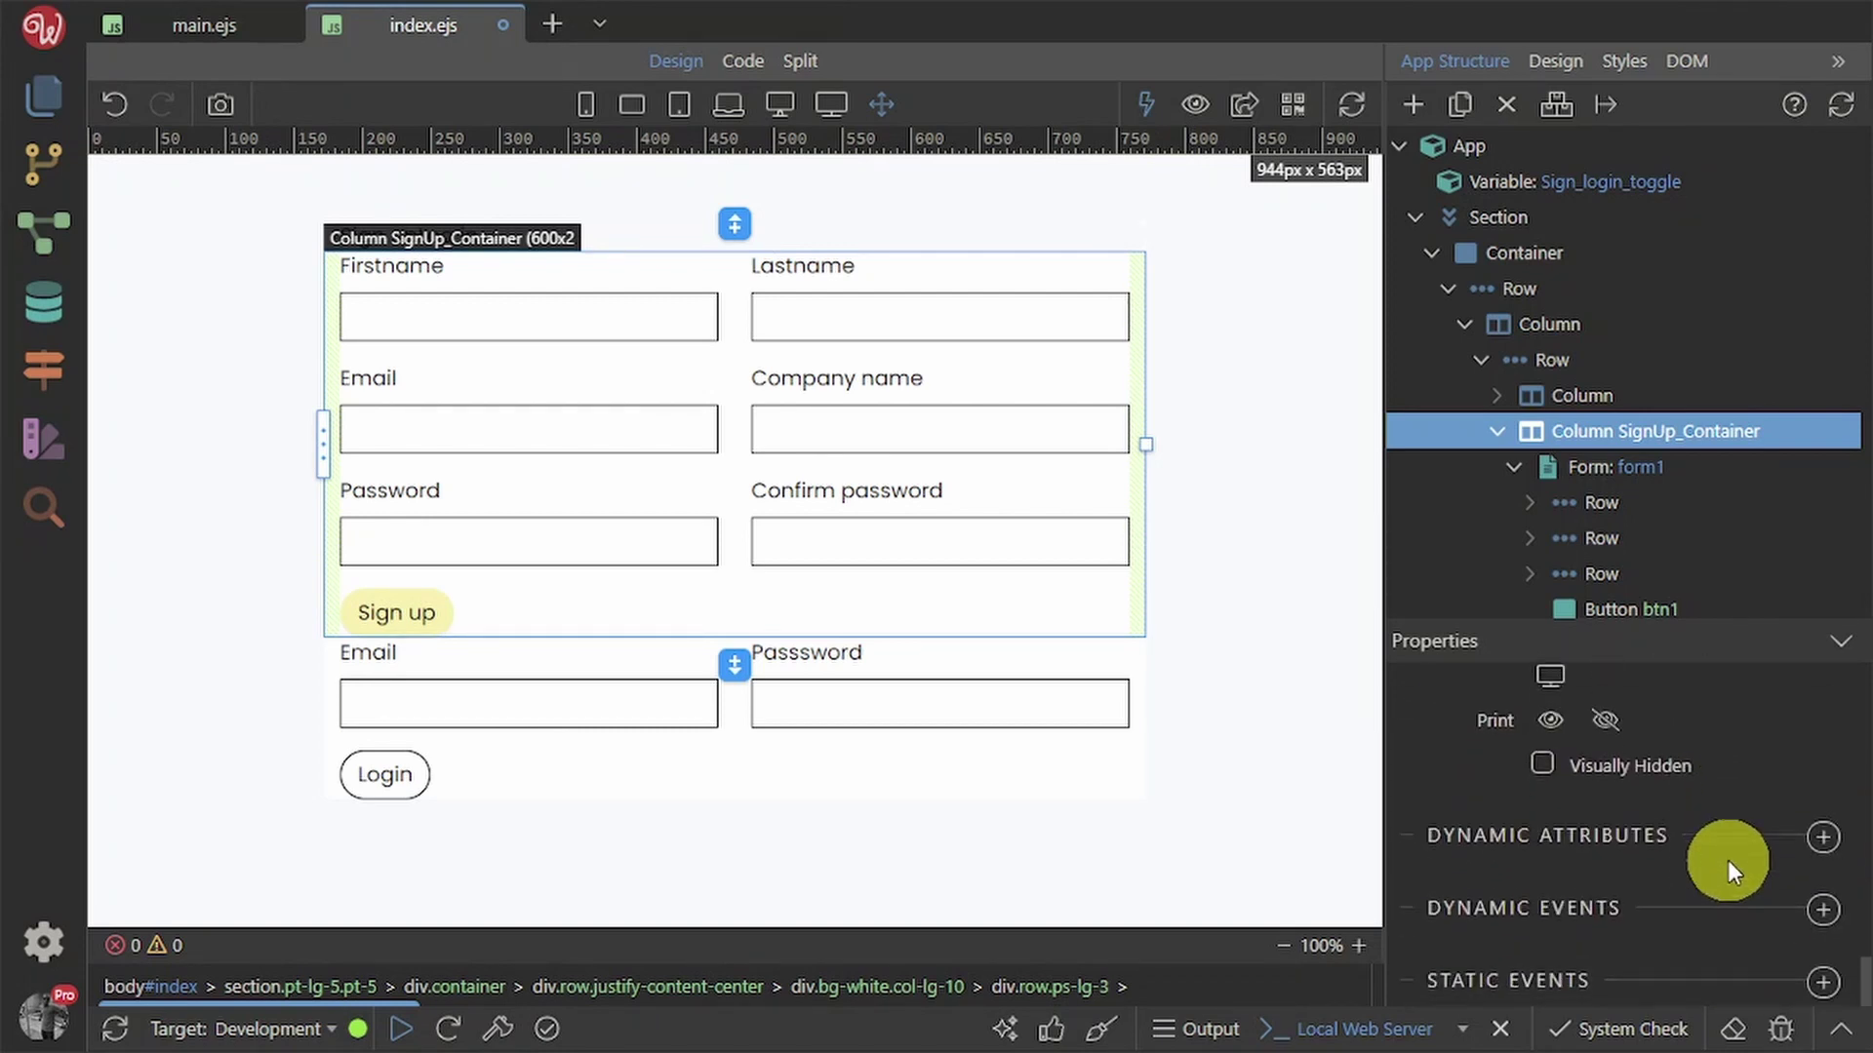
{"action": "left_click", "coordinate": [1824, 839]}
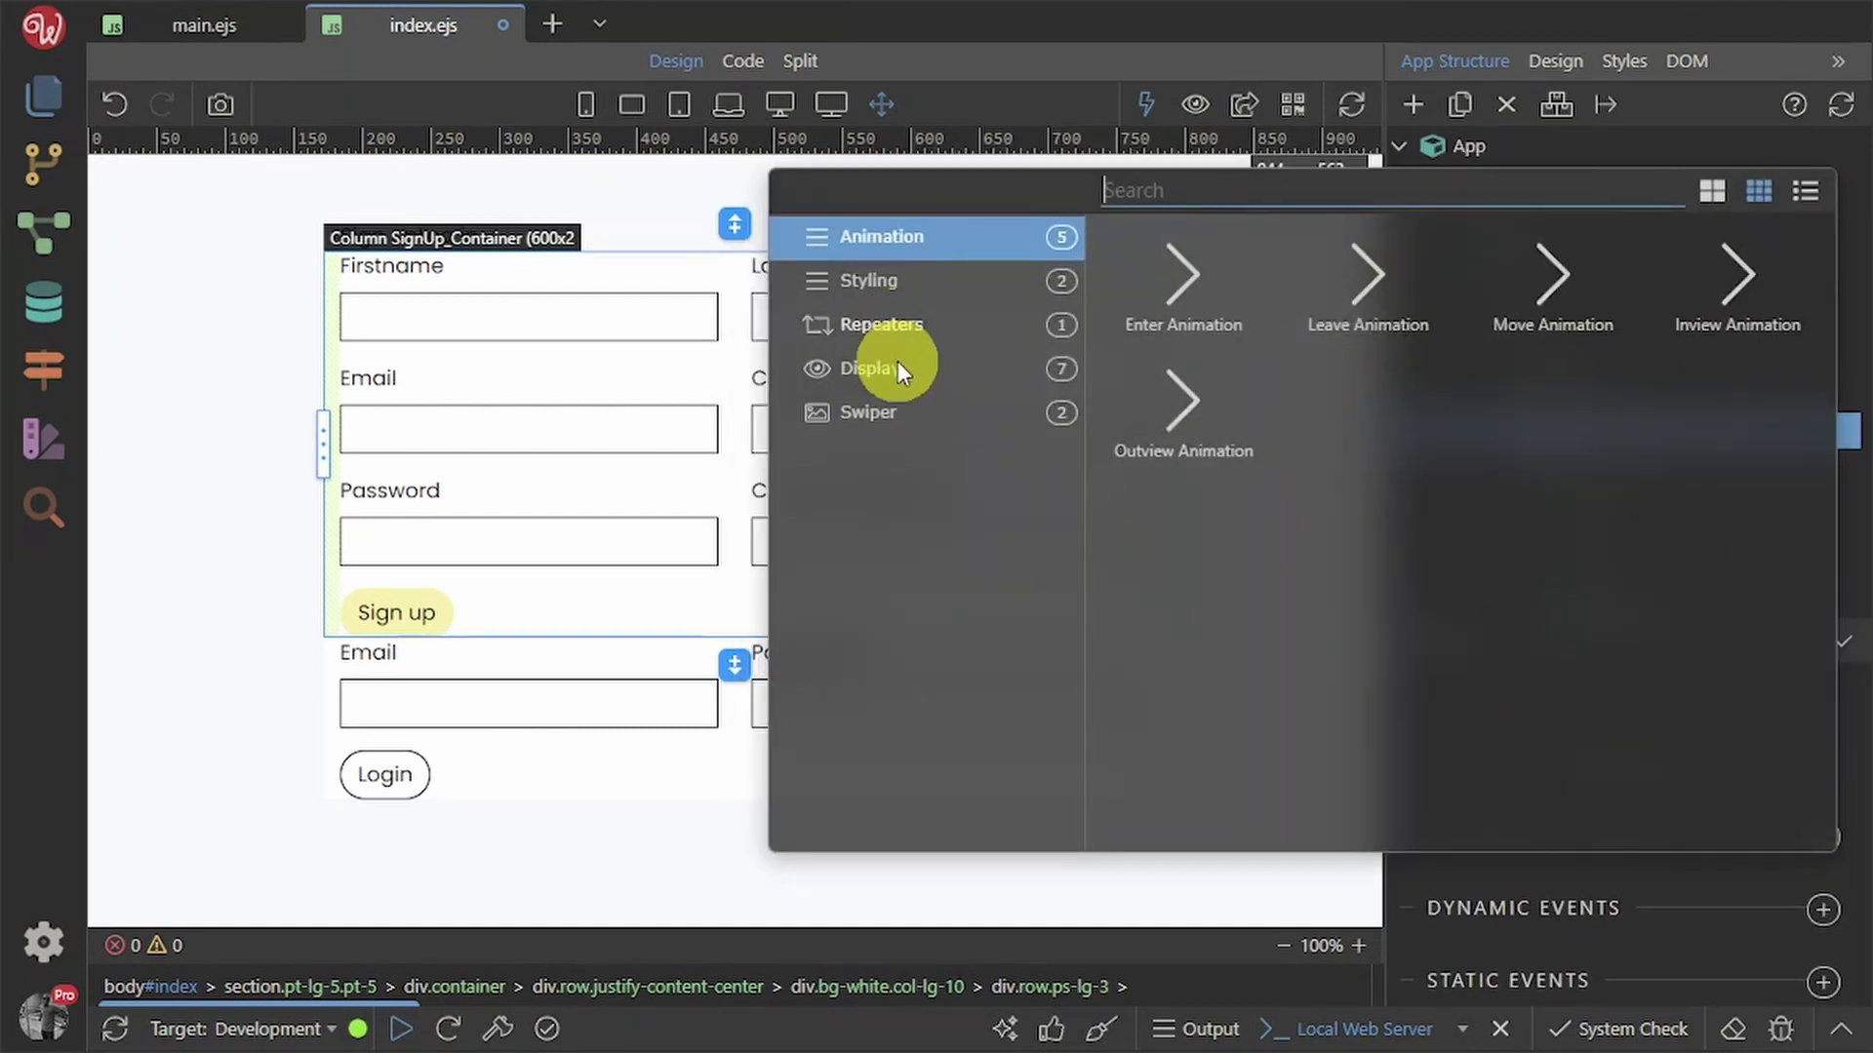
{"action": "left_click", "coordinate": [897, 369]}
{"action": "left_click", "coordinate": [1378, 275]}
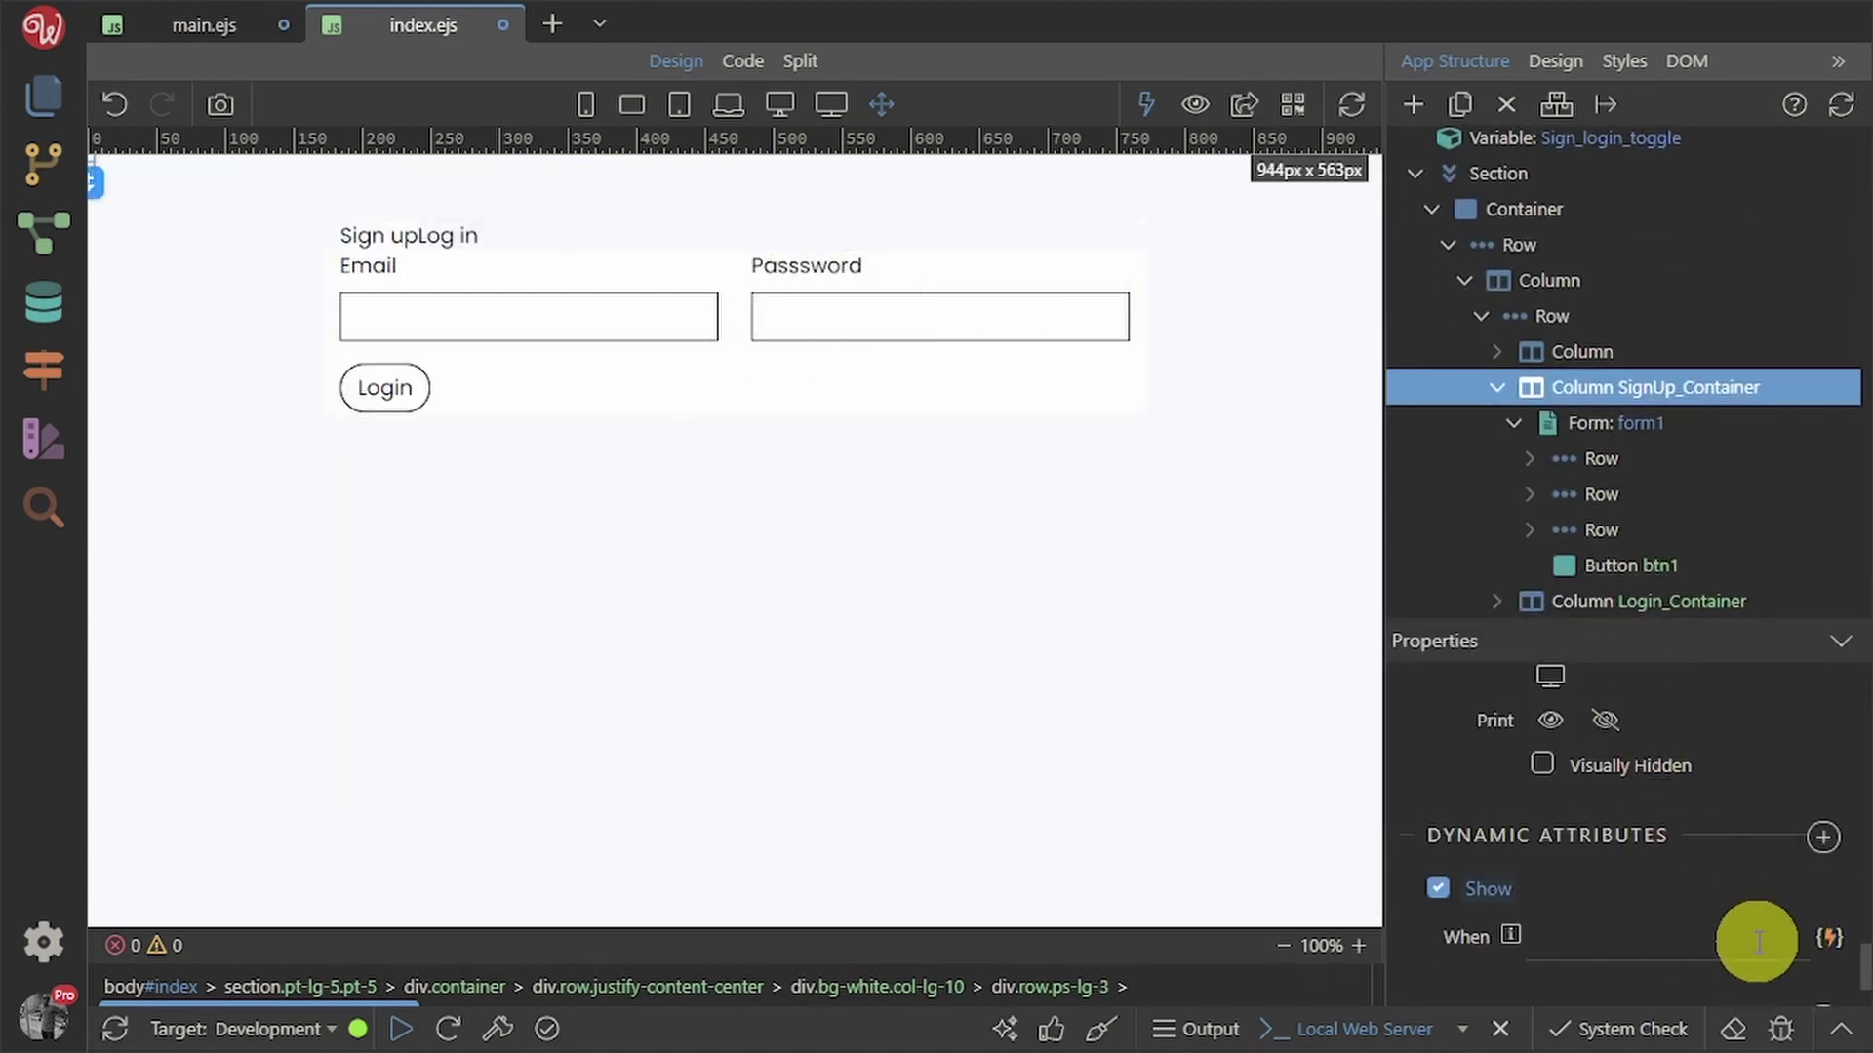
- Bind the Show attribute's condition to the value of the Sign_login_toggle variable
{"action": "left_click", "coordinate": [1830, 938]}
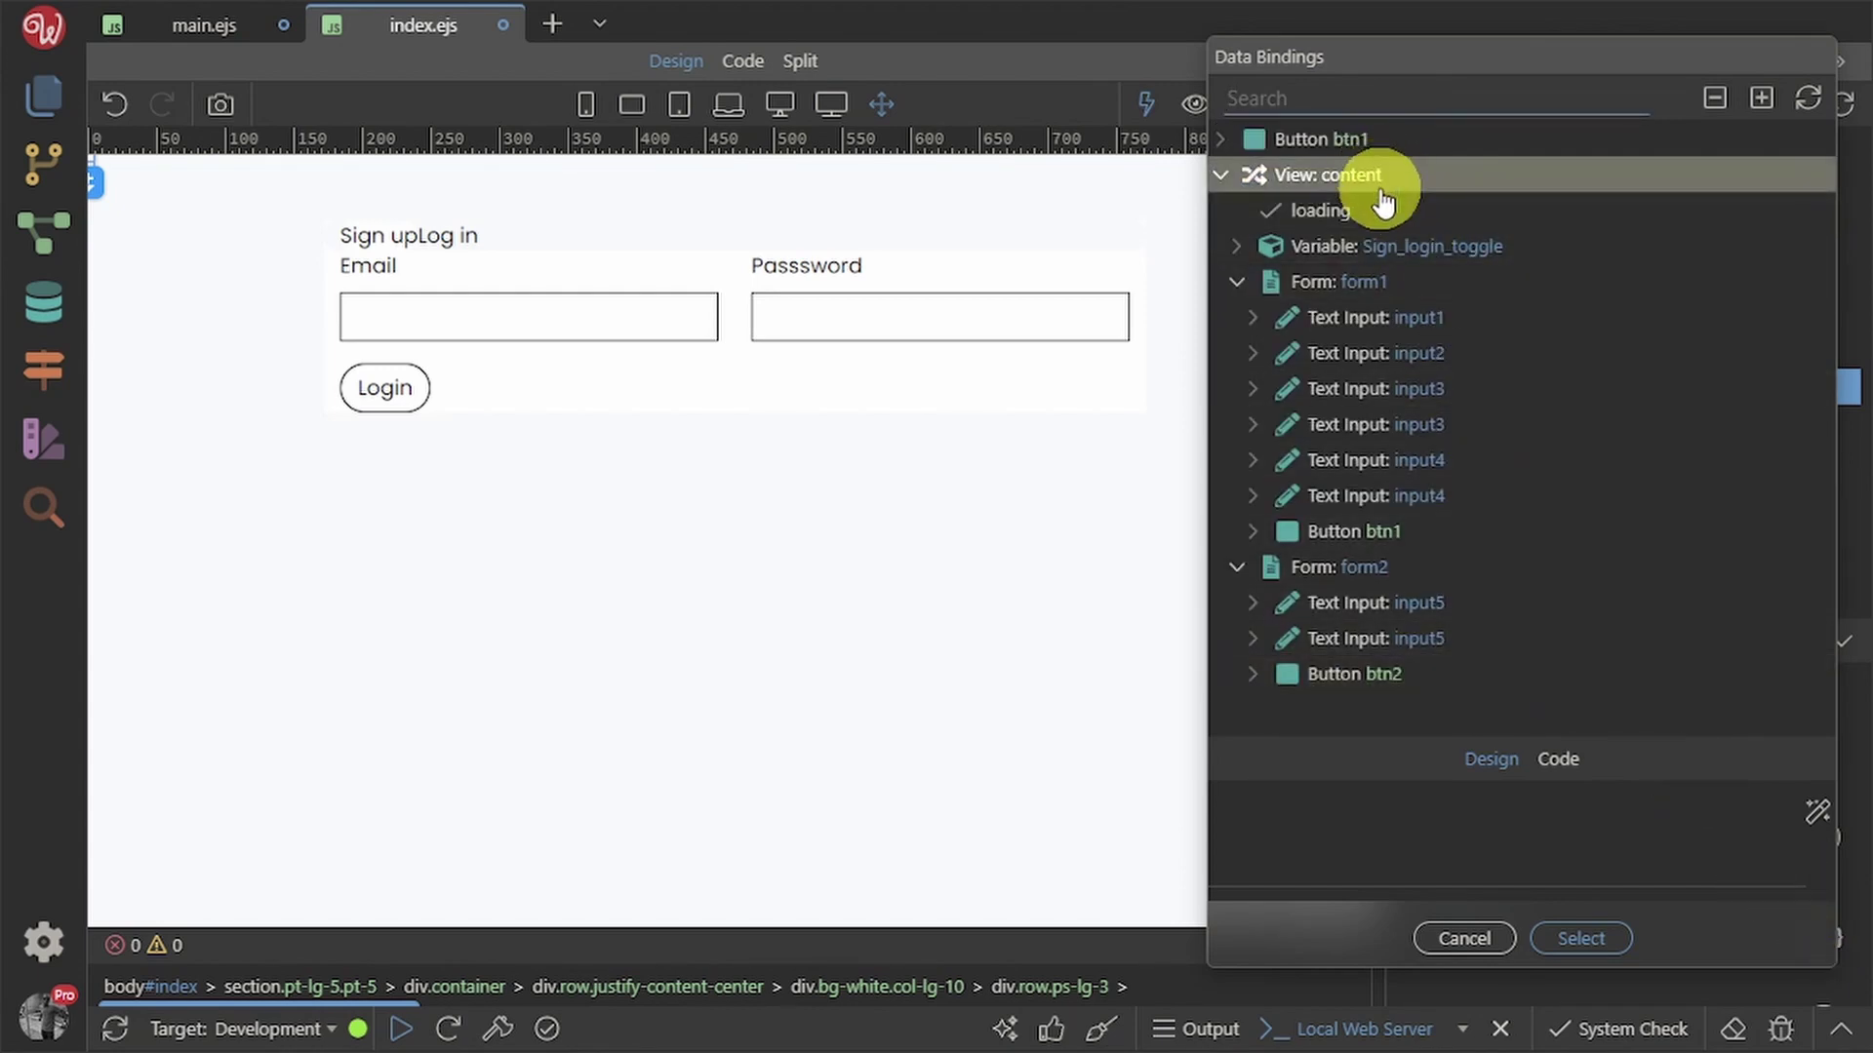
{"action": "double_click", "coordinate": [1432, 249]}
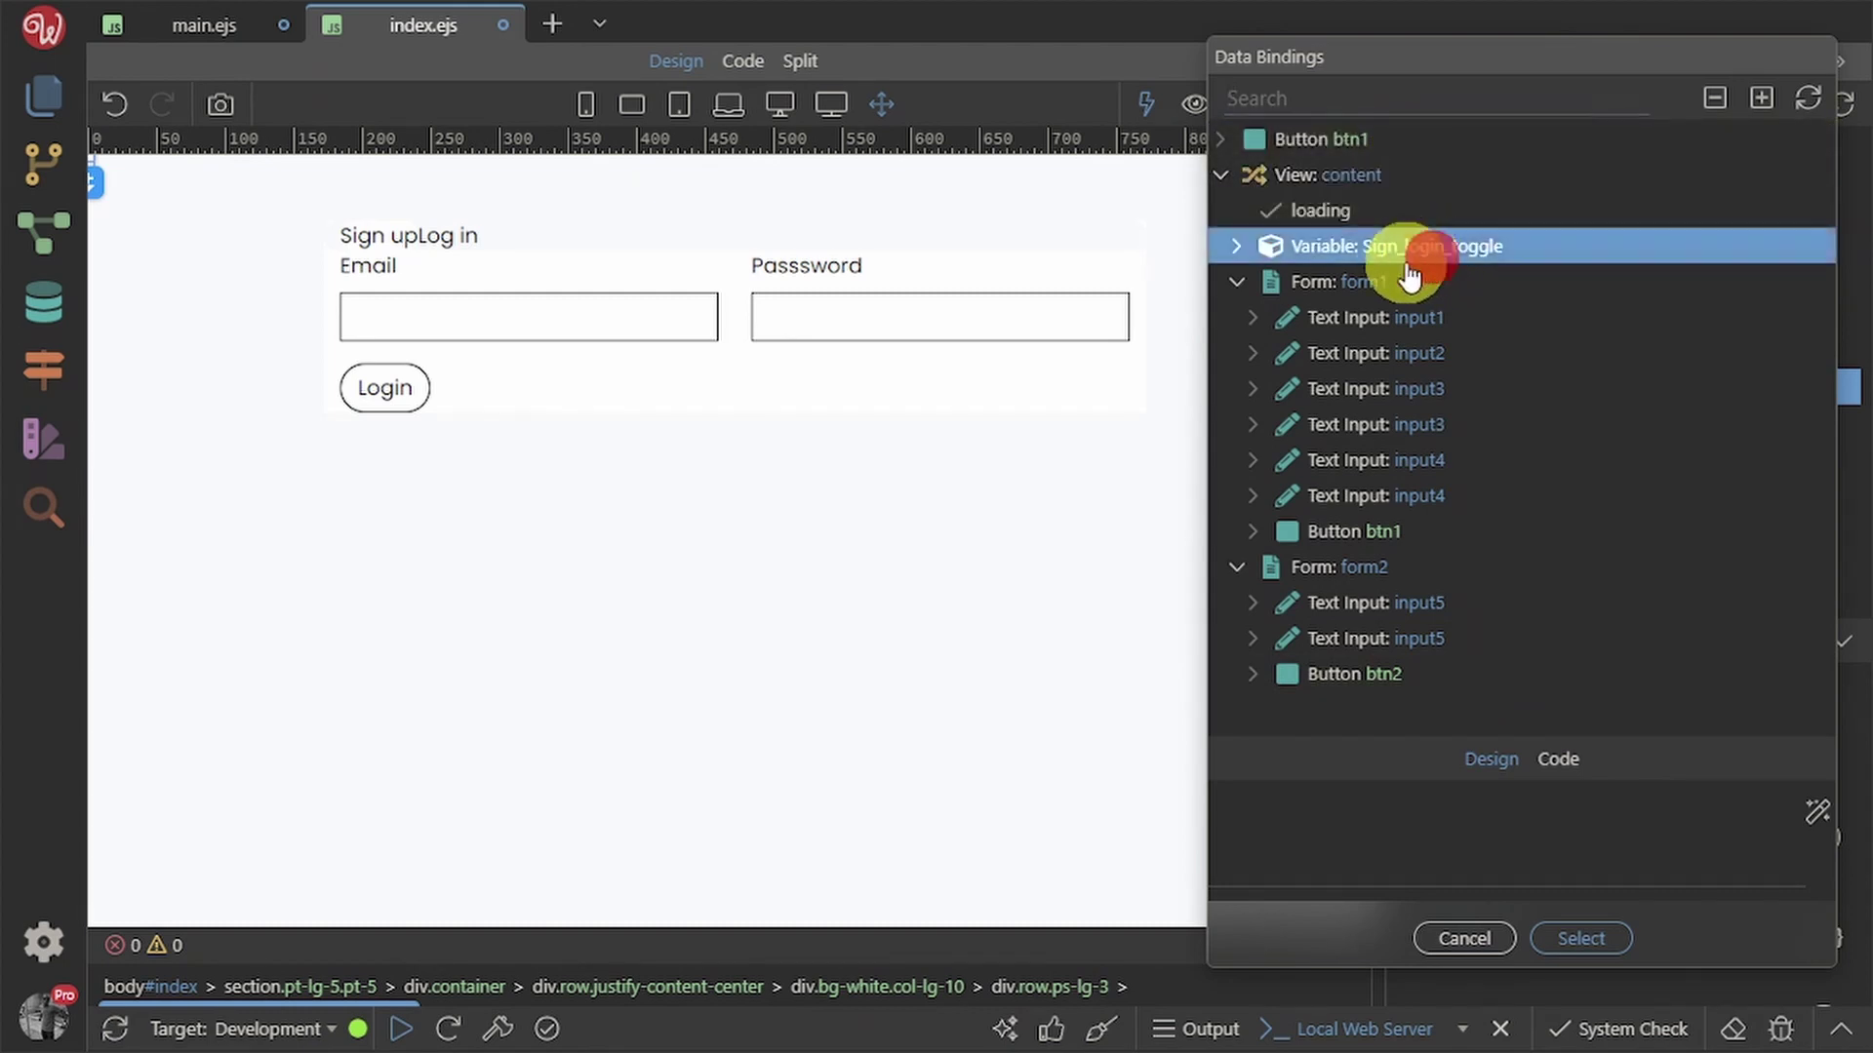
{"action": "left_click", "coordinate": [1383, 282]}
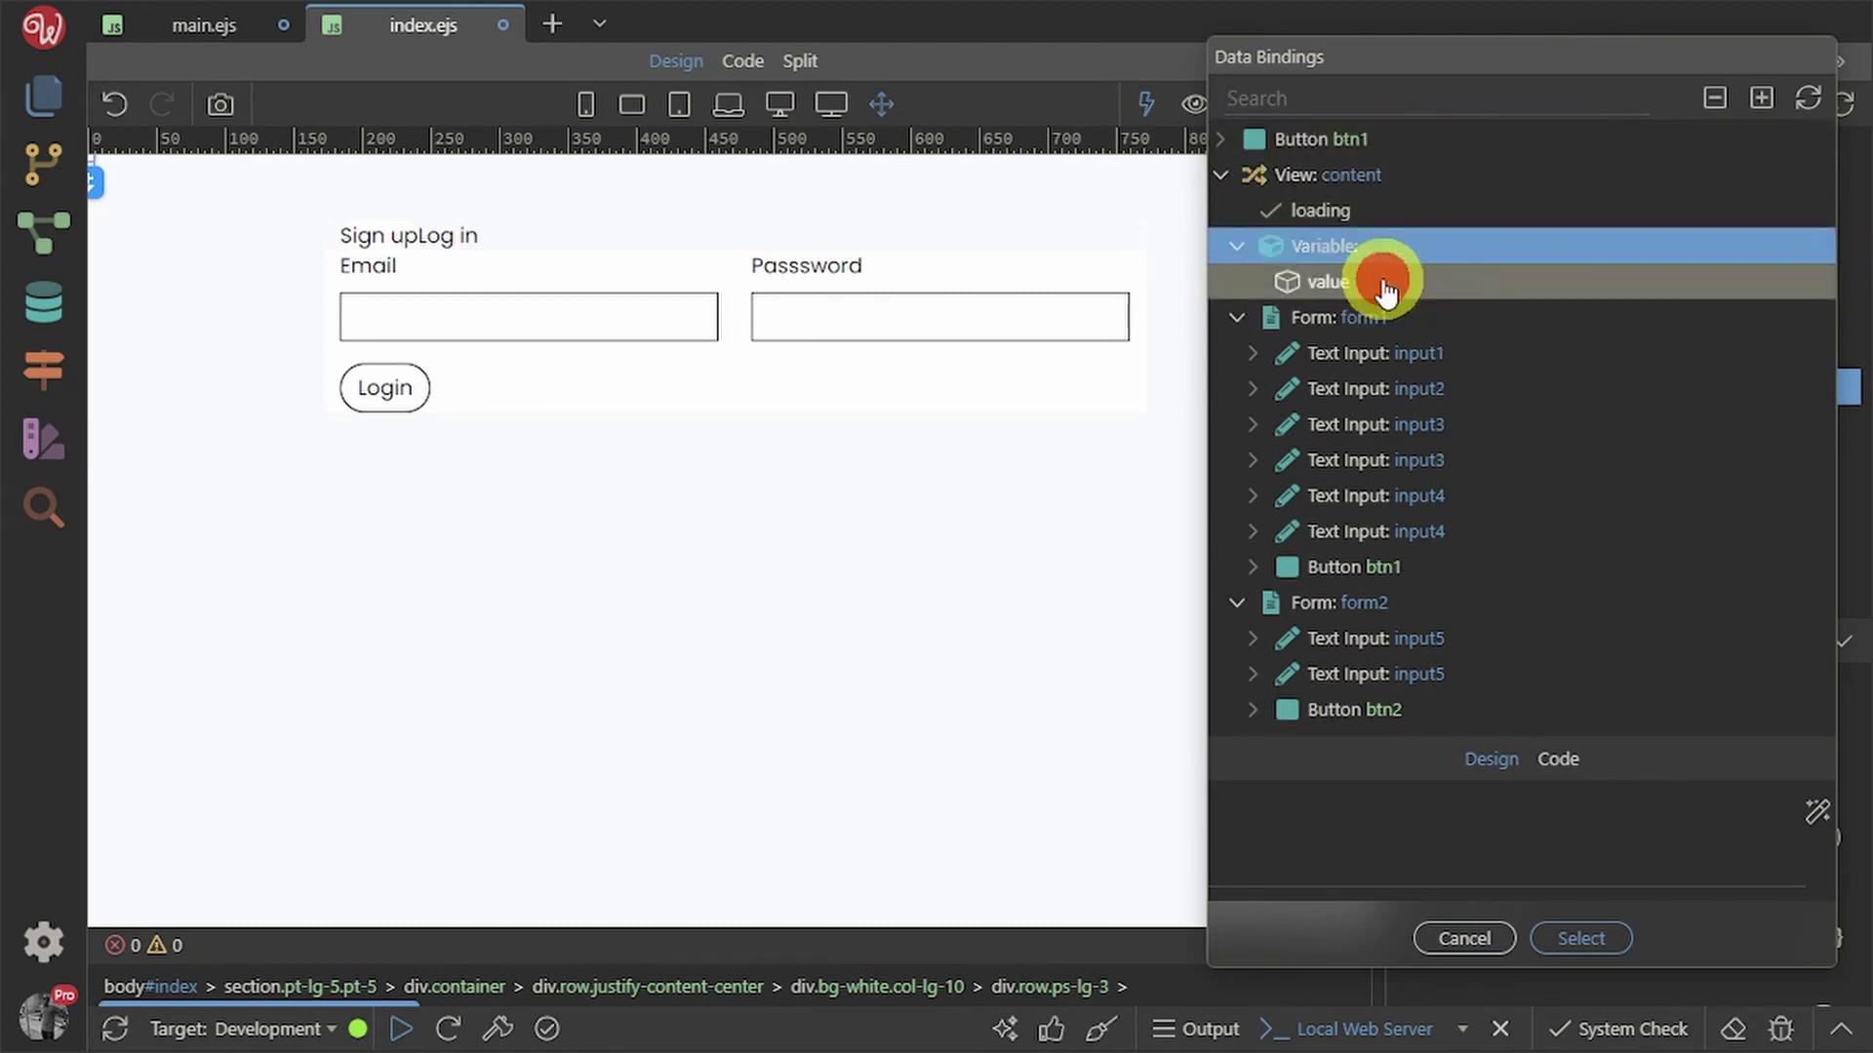
- Format the Sign_login_toggle.value binding by adding an operation and setting its operator to ==
{"action": "left_click", "coordinate": [1818, 813]}
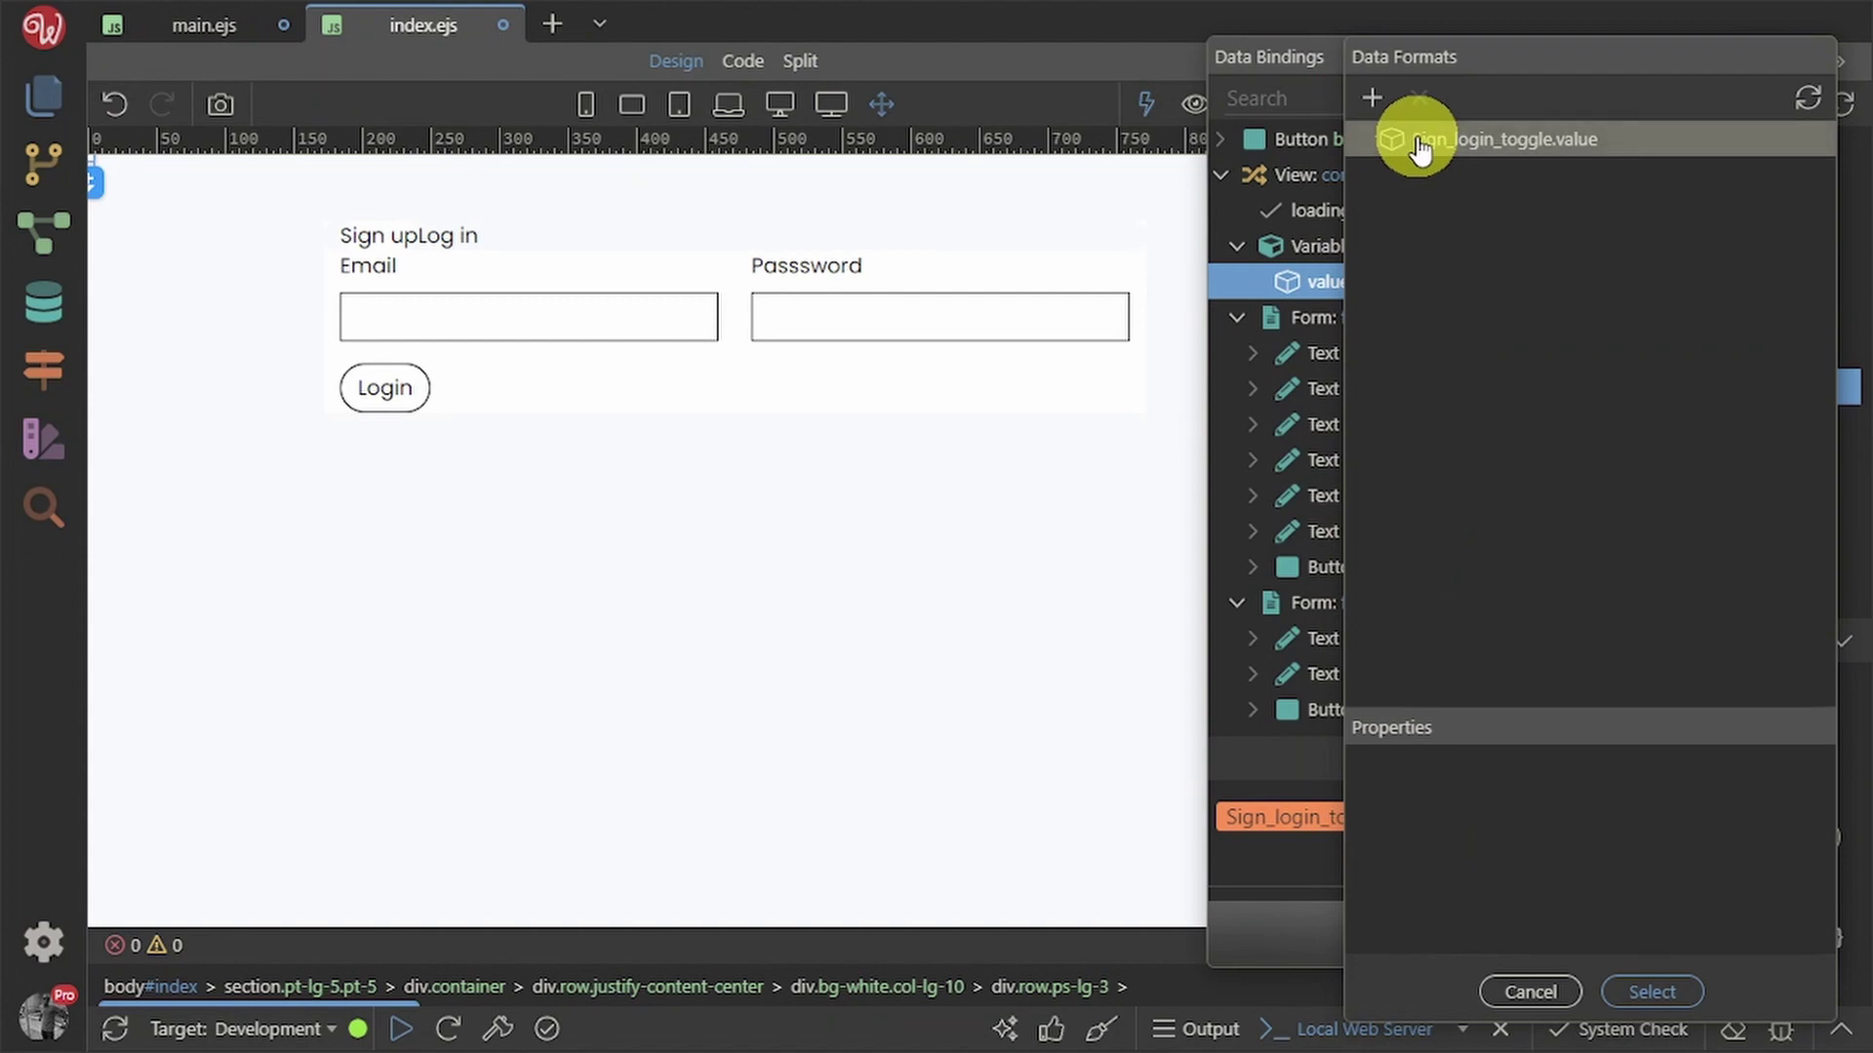
{"action": "left_click", "coordinate": [1411, 139]}
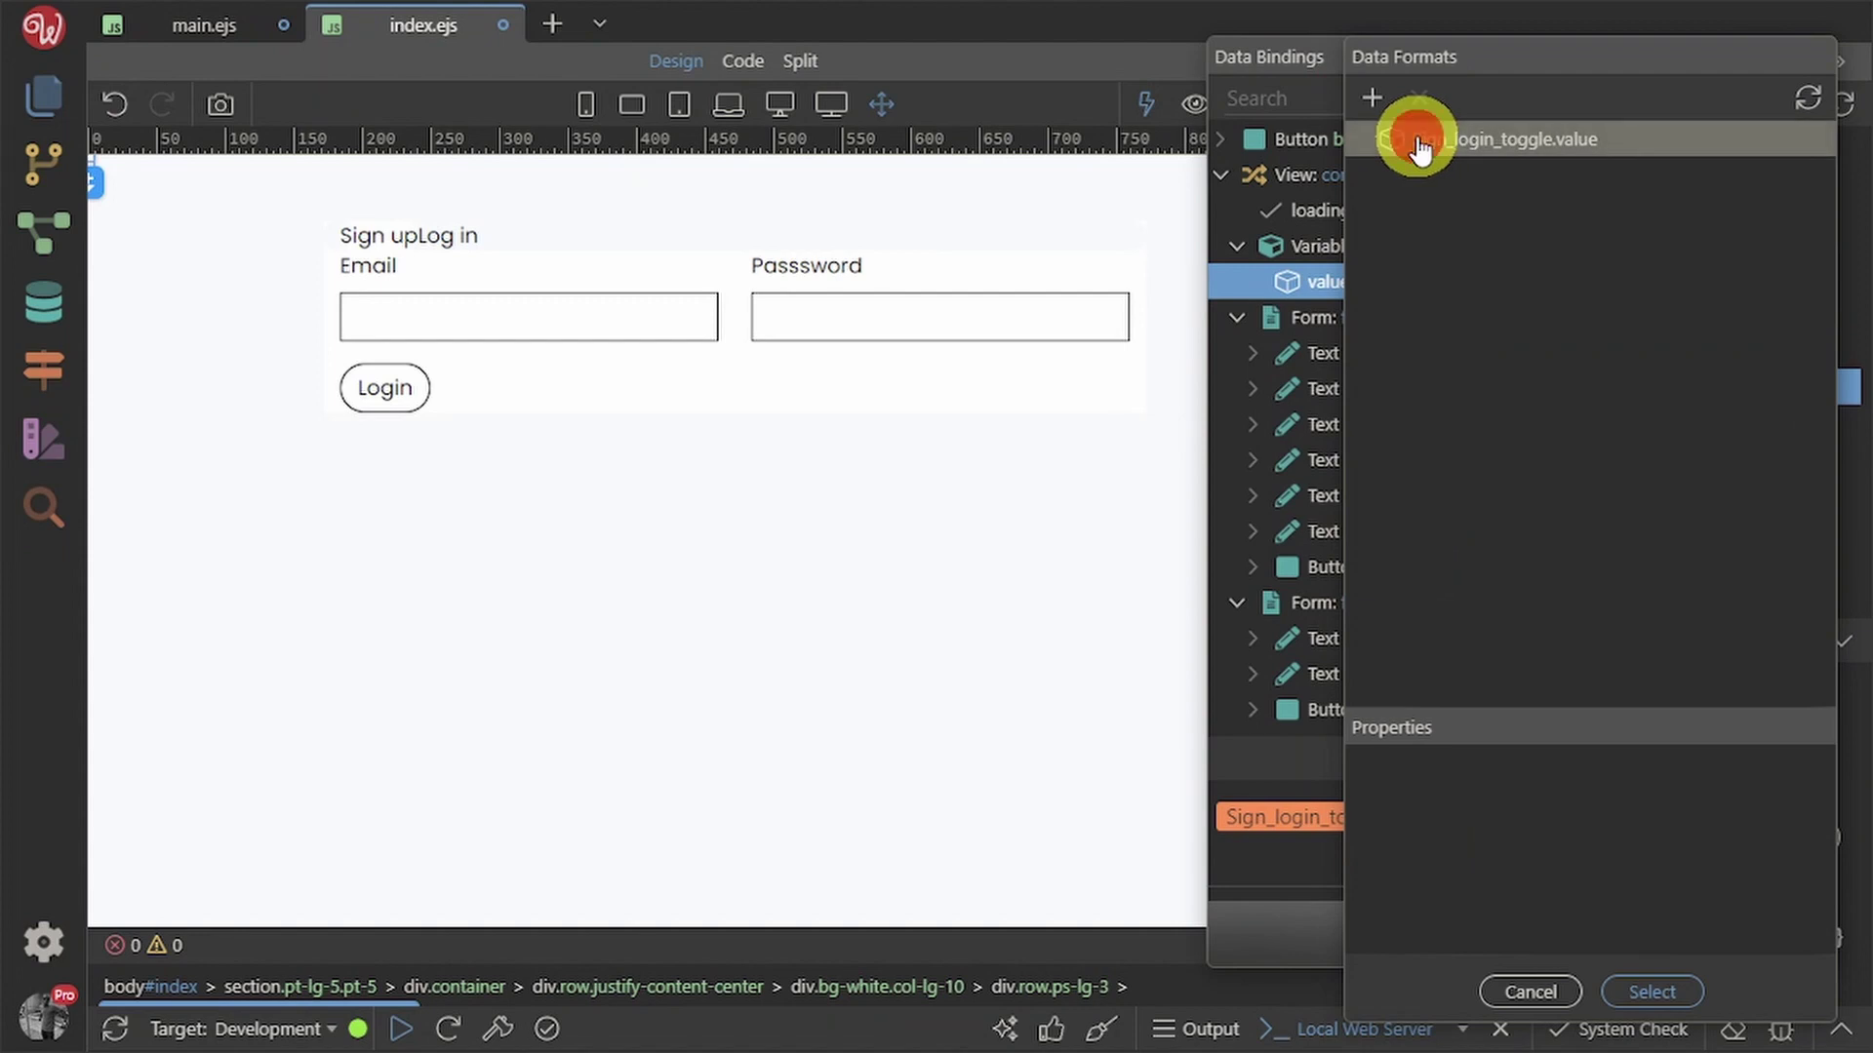
{"action": "left_click", "coordinate": [1372, 97]}
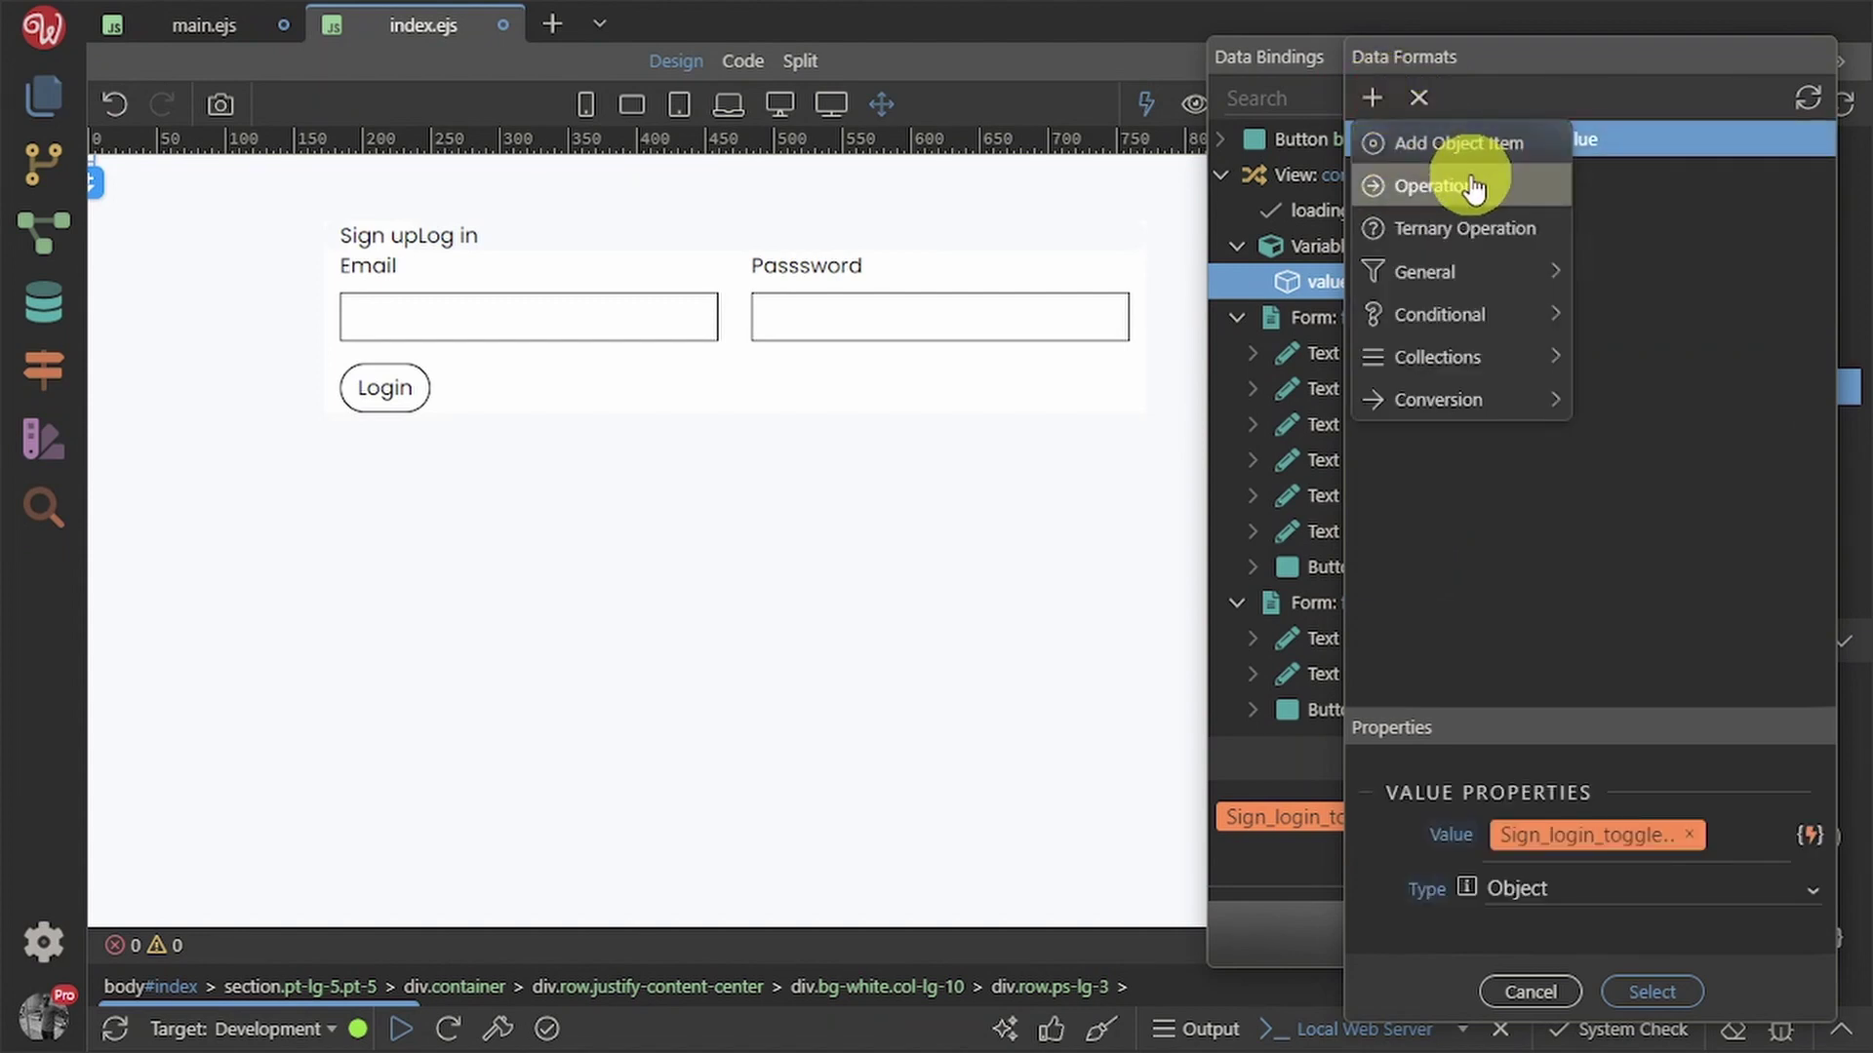
{"action": "left_click", "coordinate": [1473, 188]}
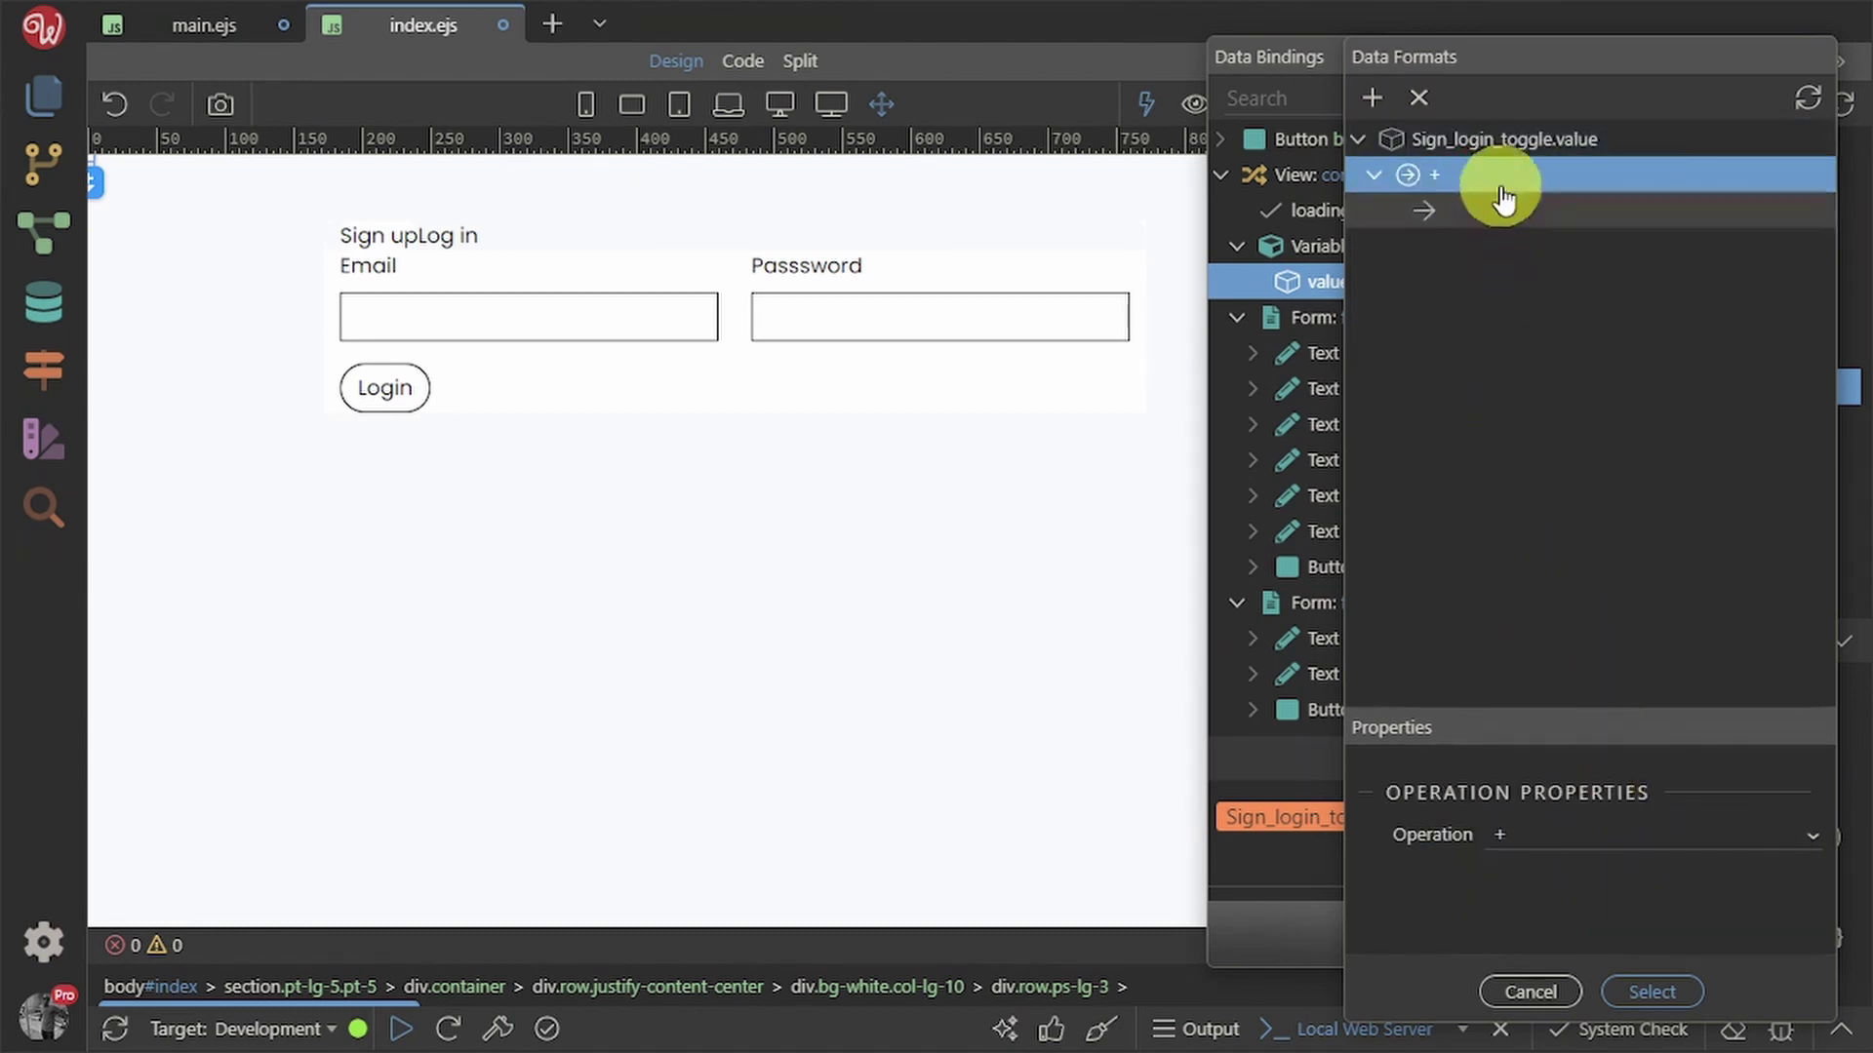
{"action": "left_click", "coordinate": [1576, 827]}
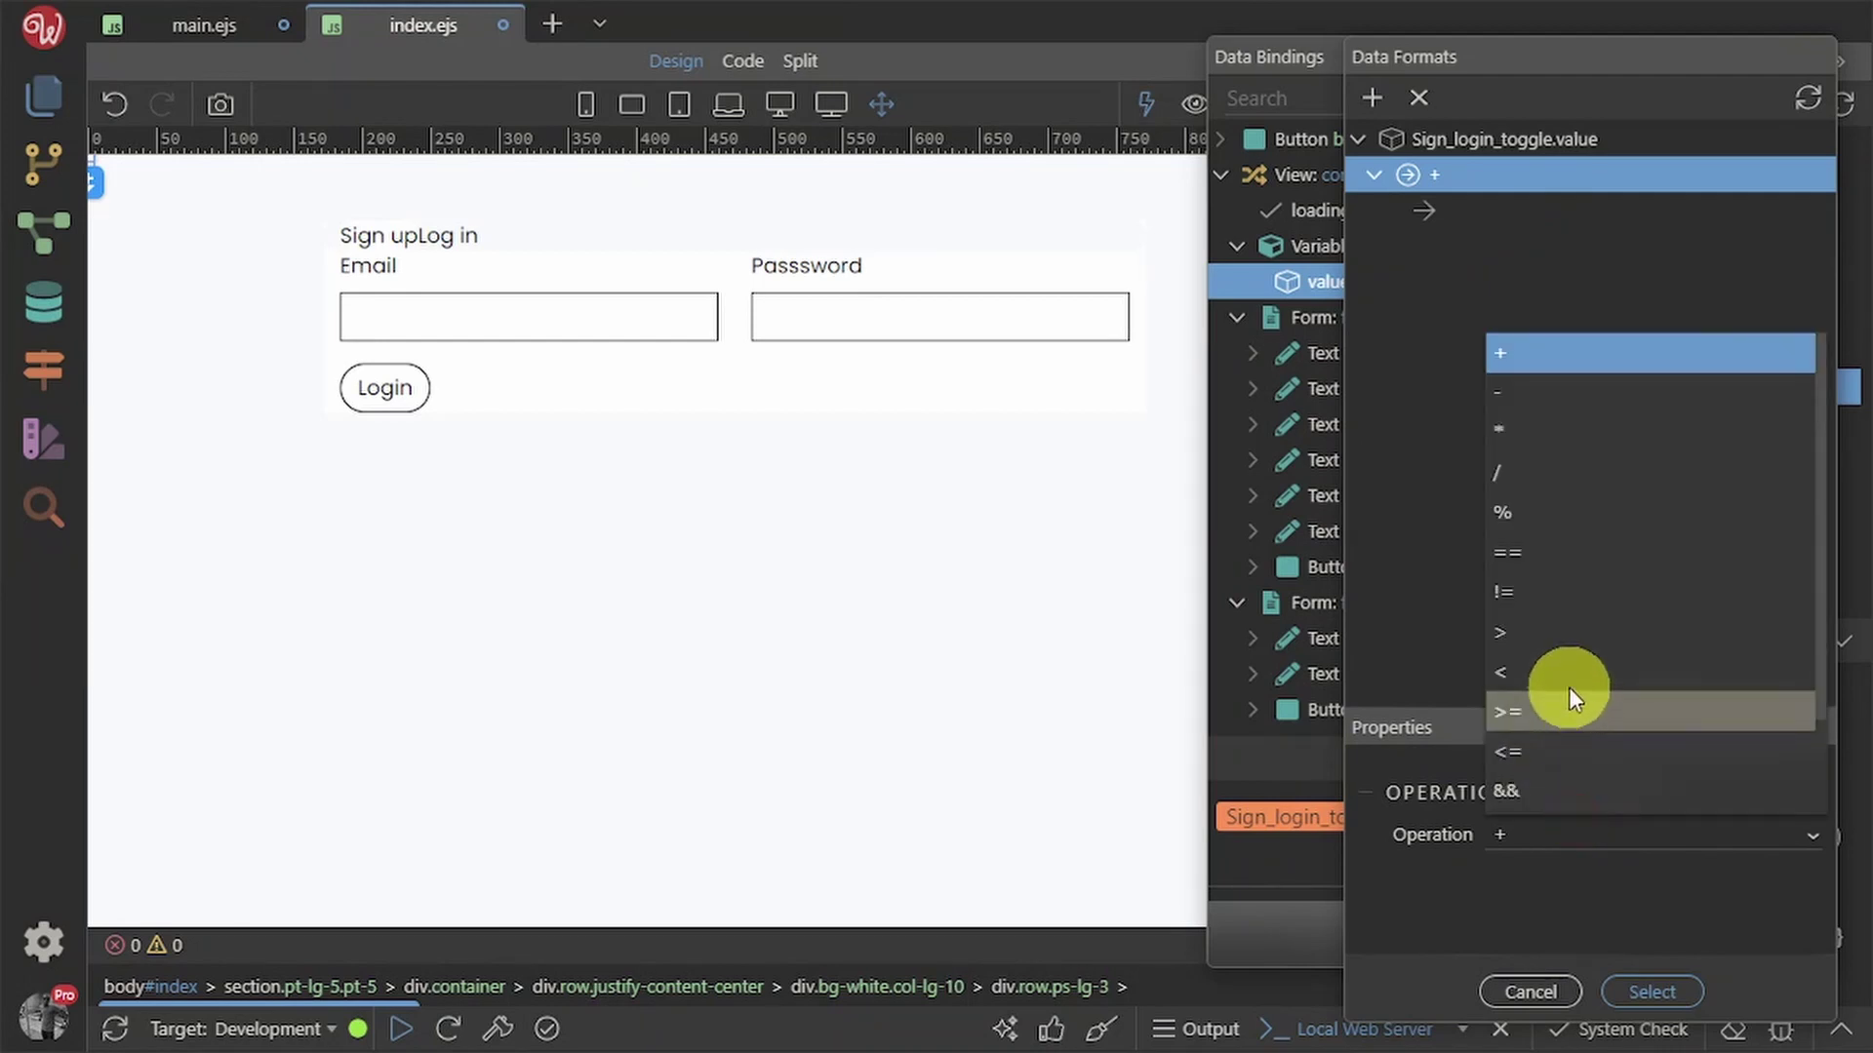
{"action": "left_click", "coordinate": [1541, 549]}
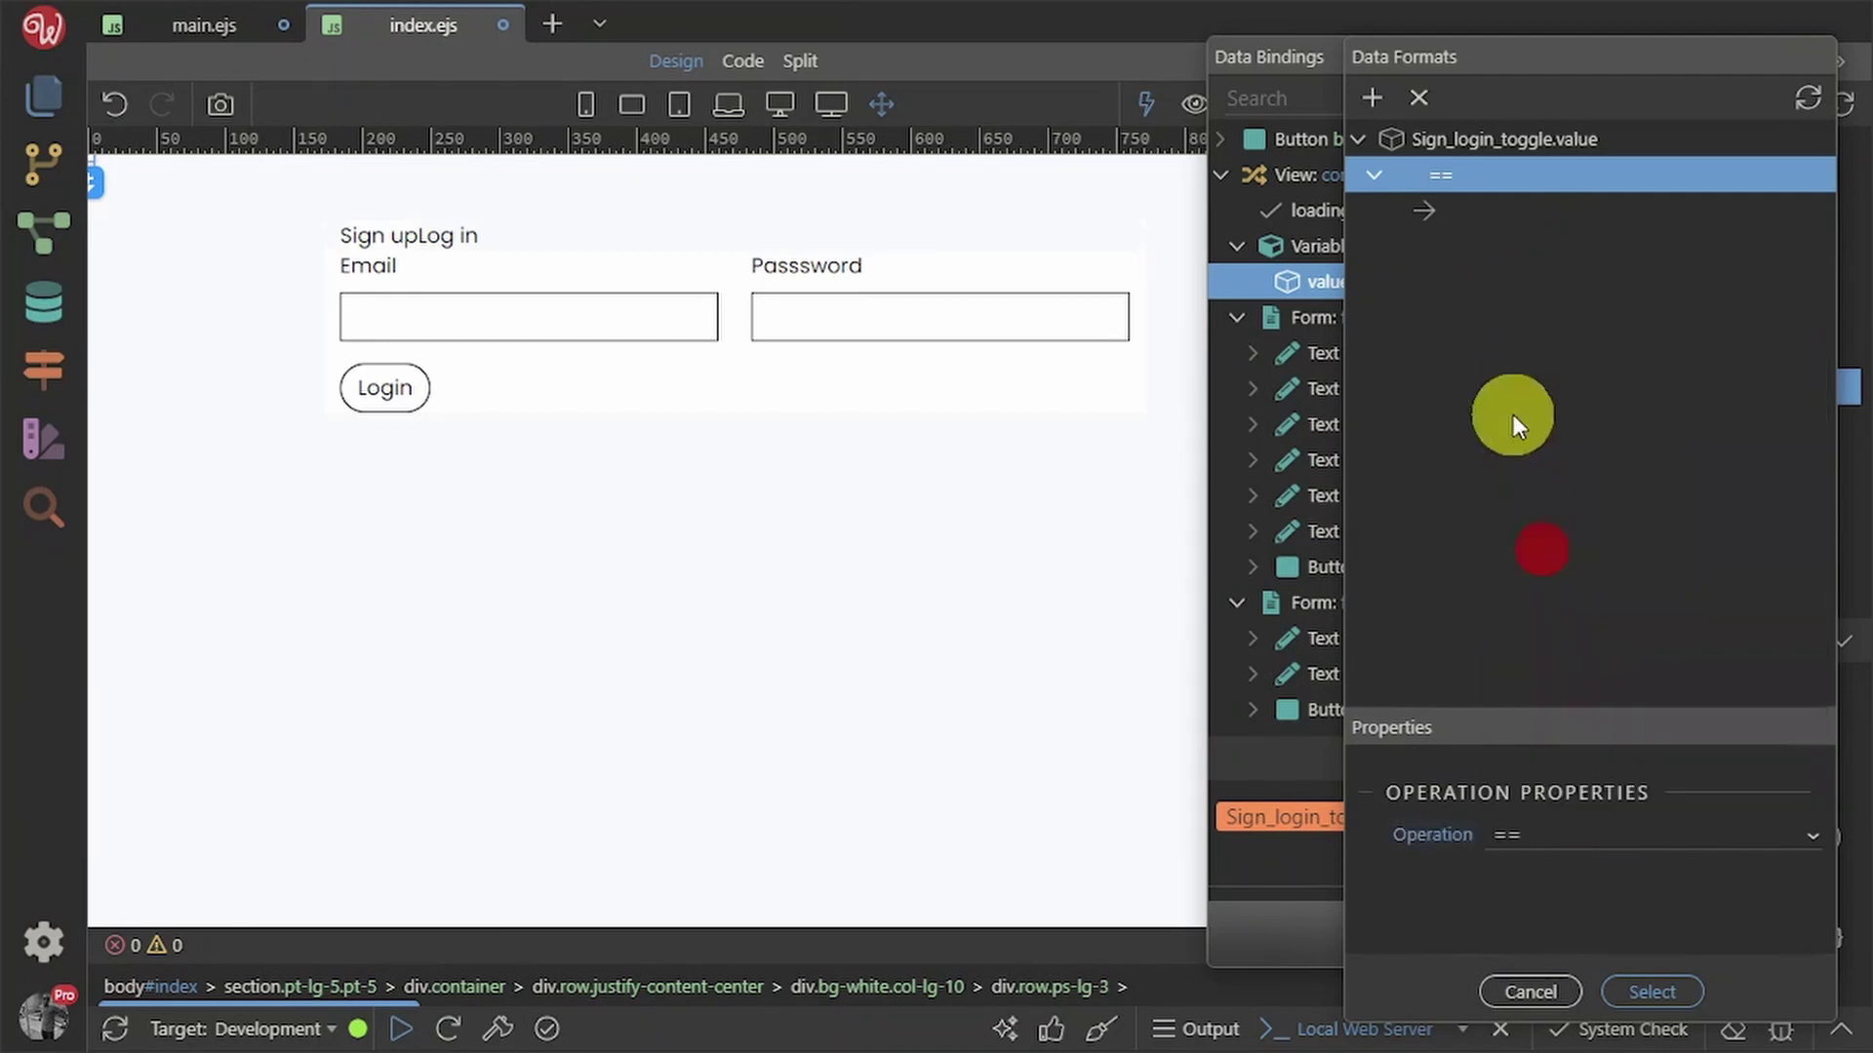
- Set the comparison value to the text "Sign up" and apply the formatted expression to the binding
{"action": "left_click", "coordinate": [1498, 213]}
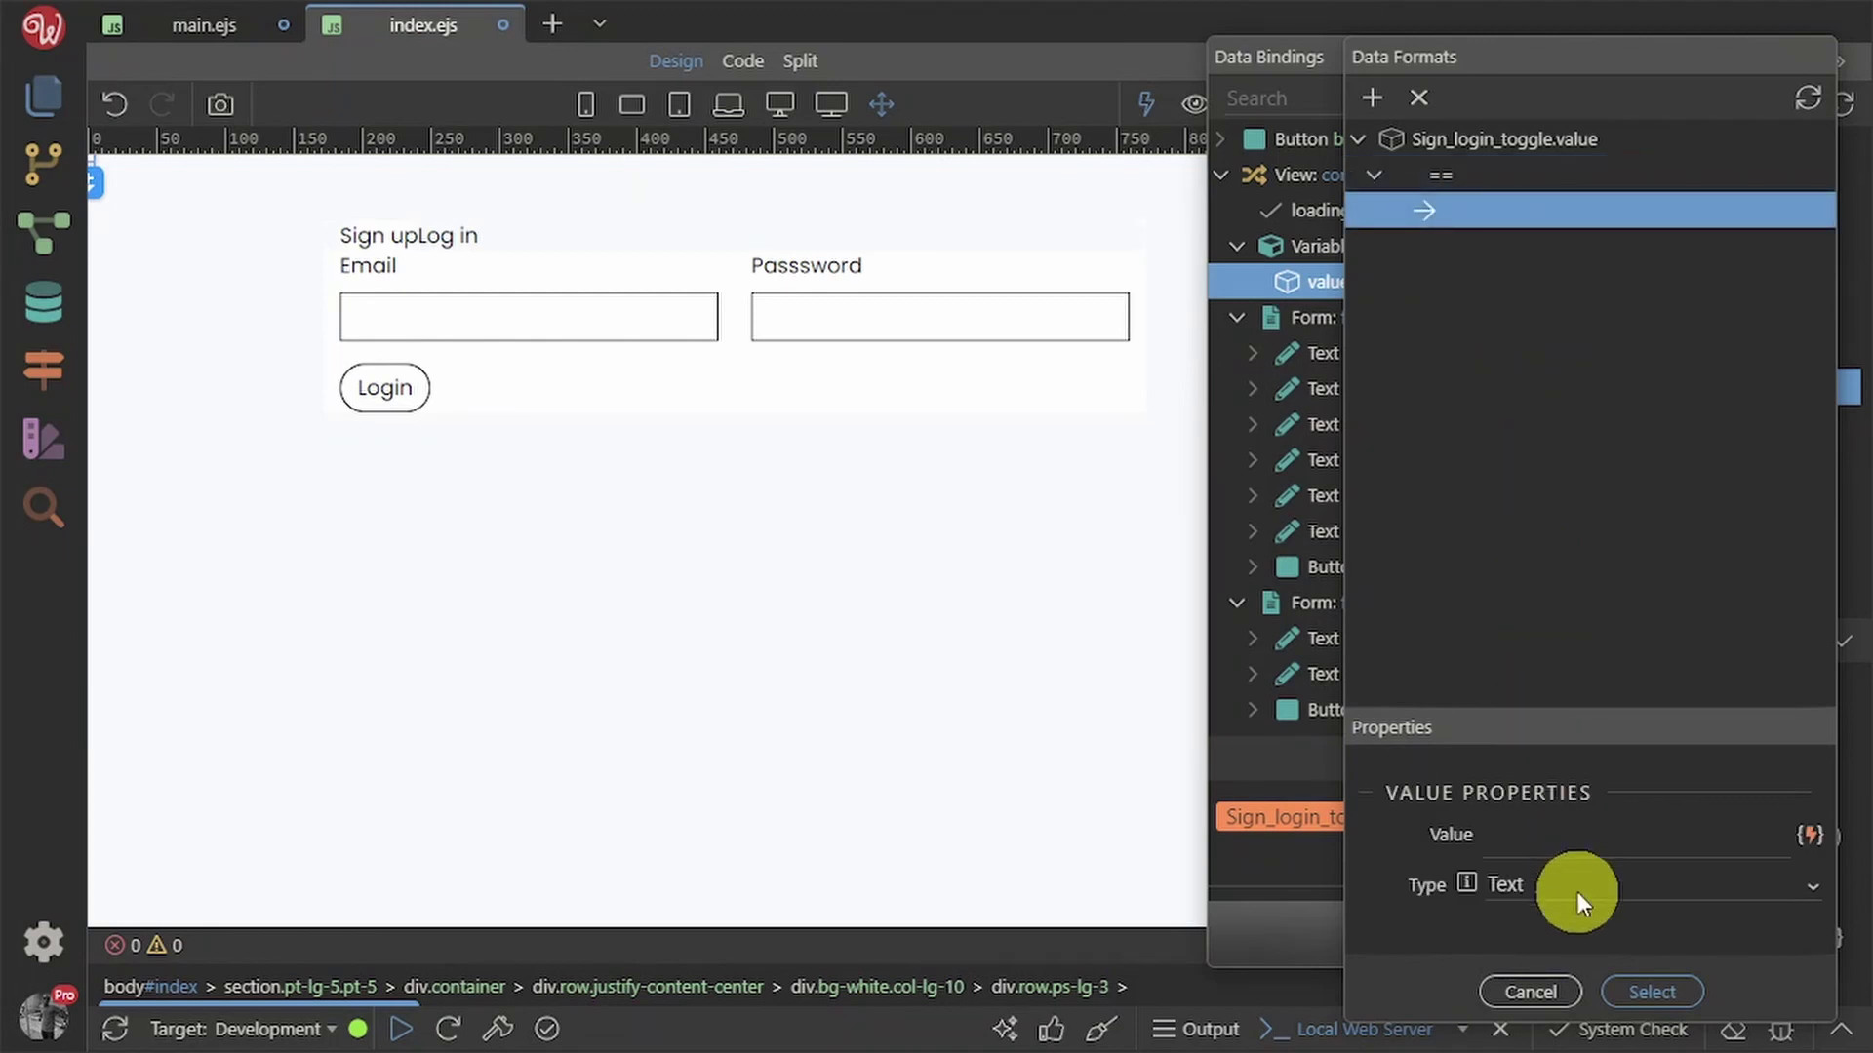
{"action": "left_click", "coordinate": [1579, 853]}
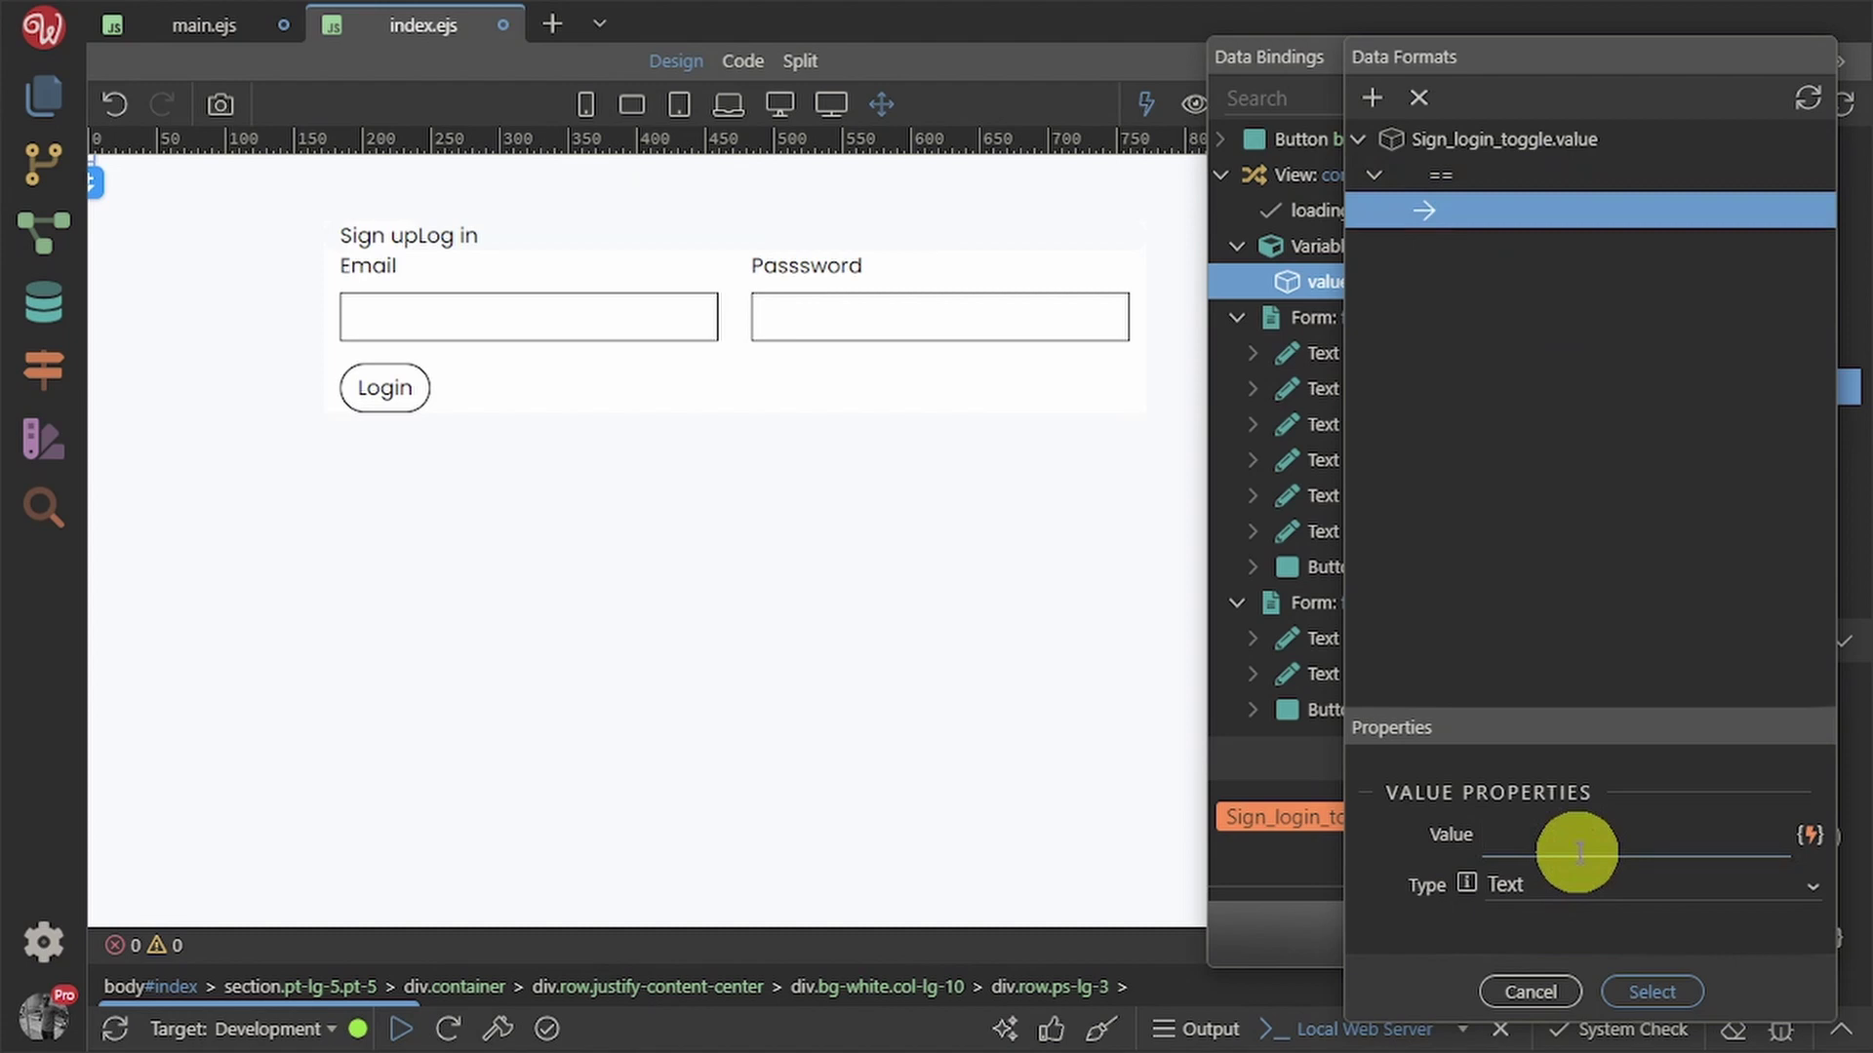
{"action": "type", "text": "Sign up"}
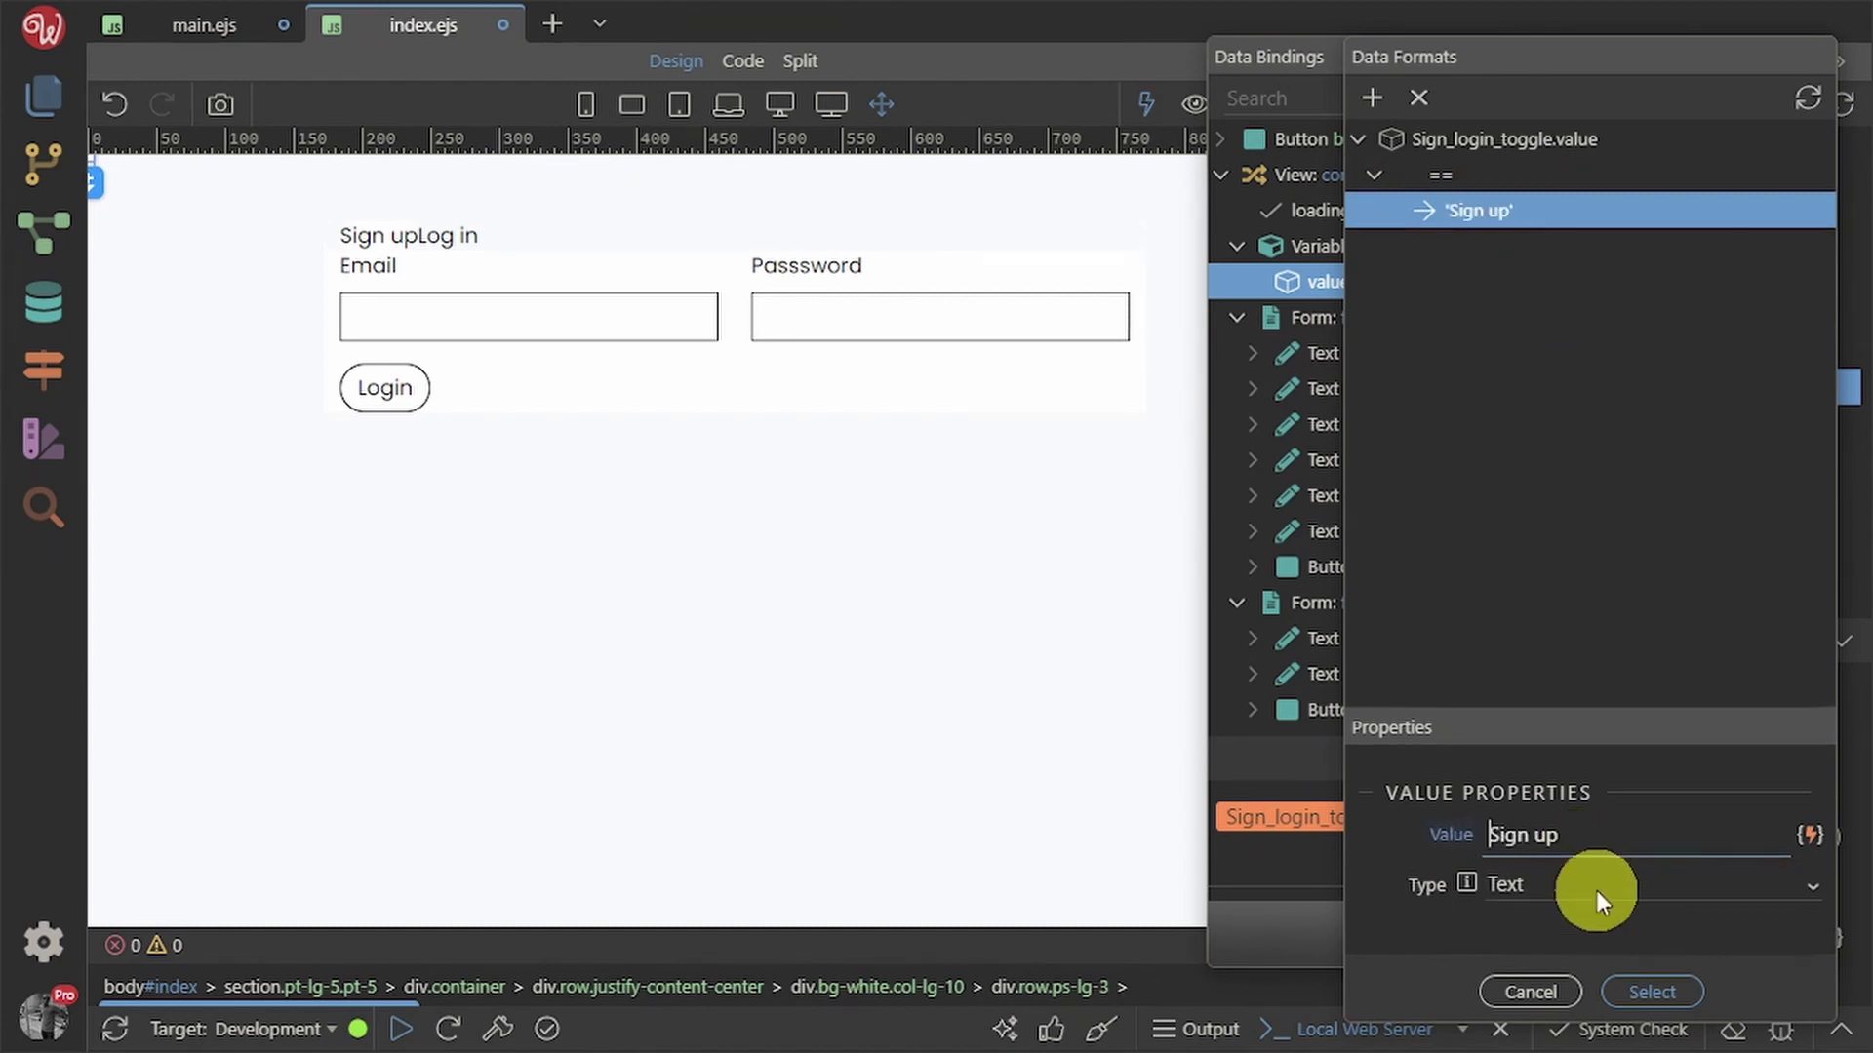
{"action": "left_click", "coordinate": [1632, 986]}
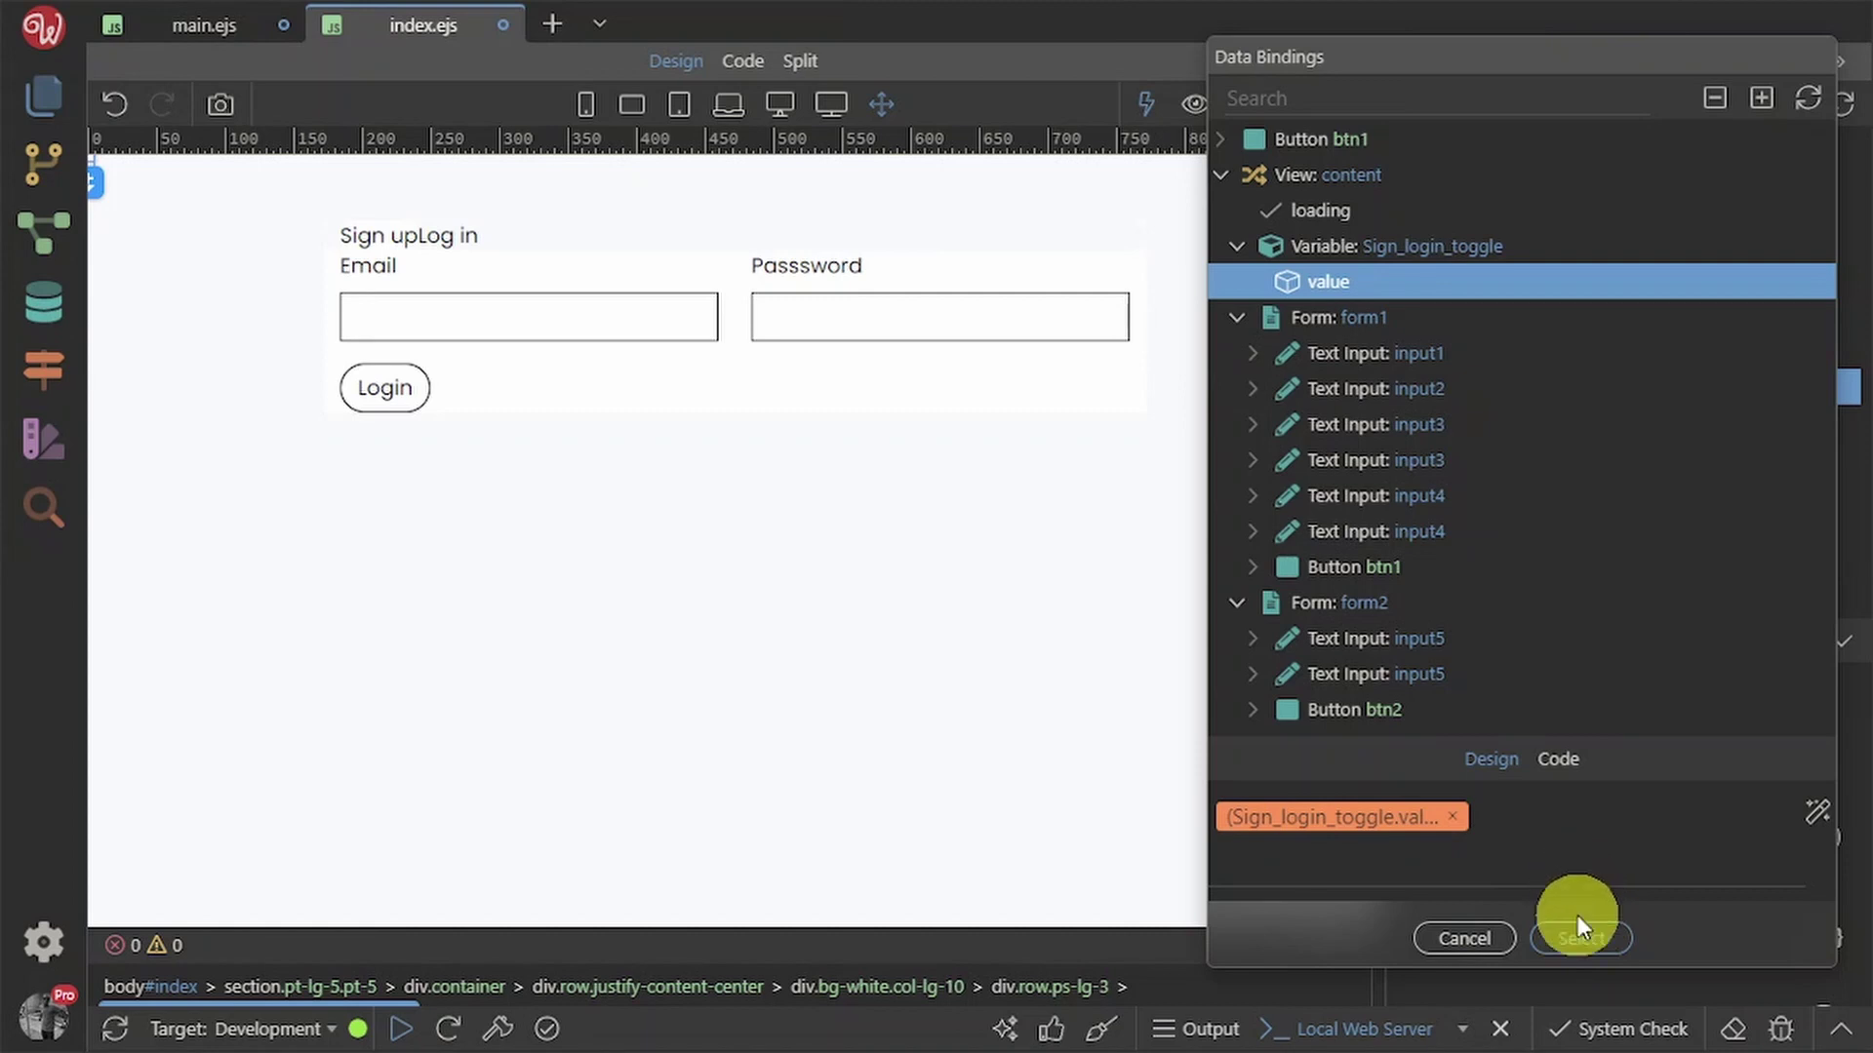
{"action": "left_click", "coordinate": [1570, 756]}
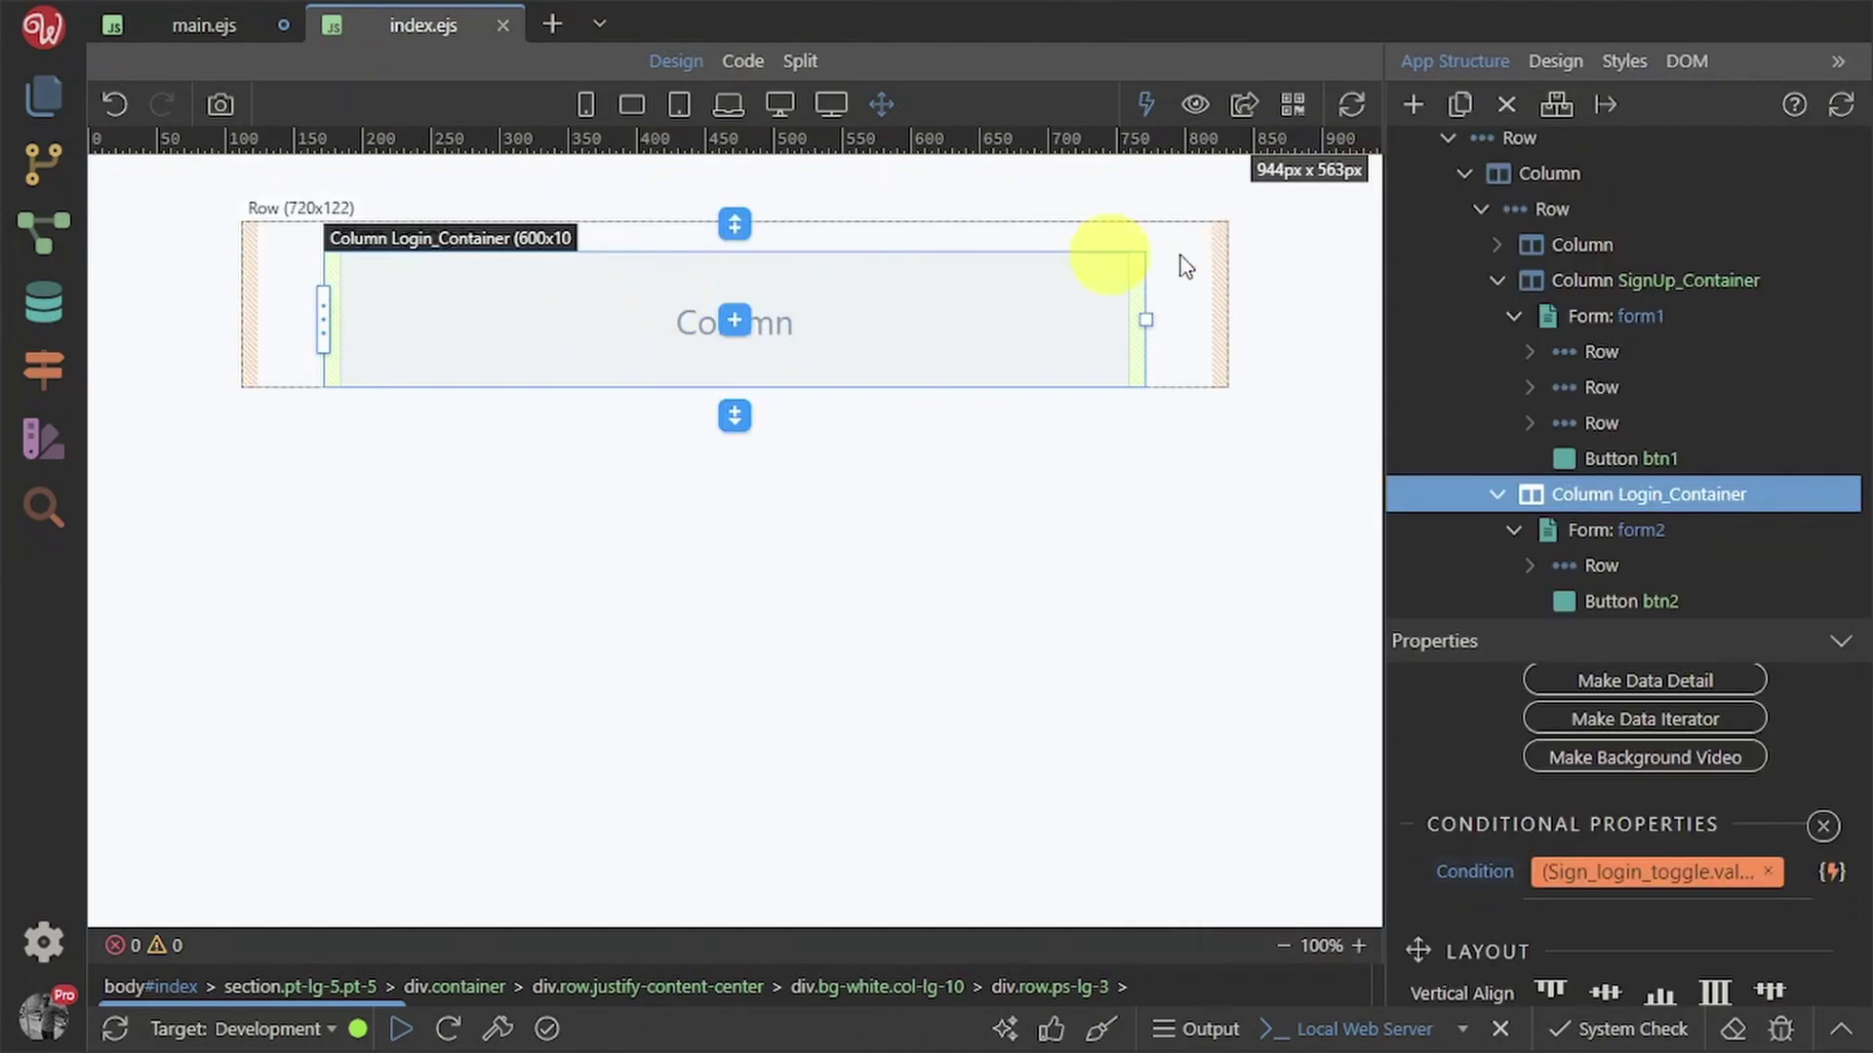
- Turn off the dynamic data preview and set the white form column's top and bottom padding to 3
{"action": "left_click", "coordinate": [1148, 104]}
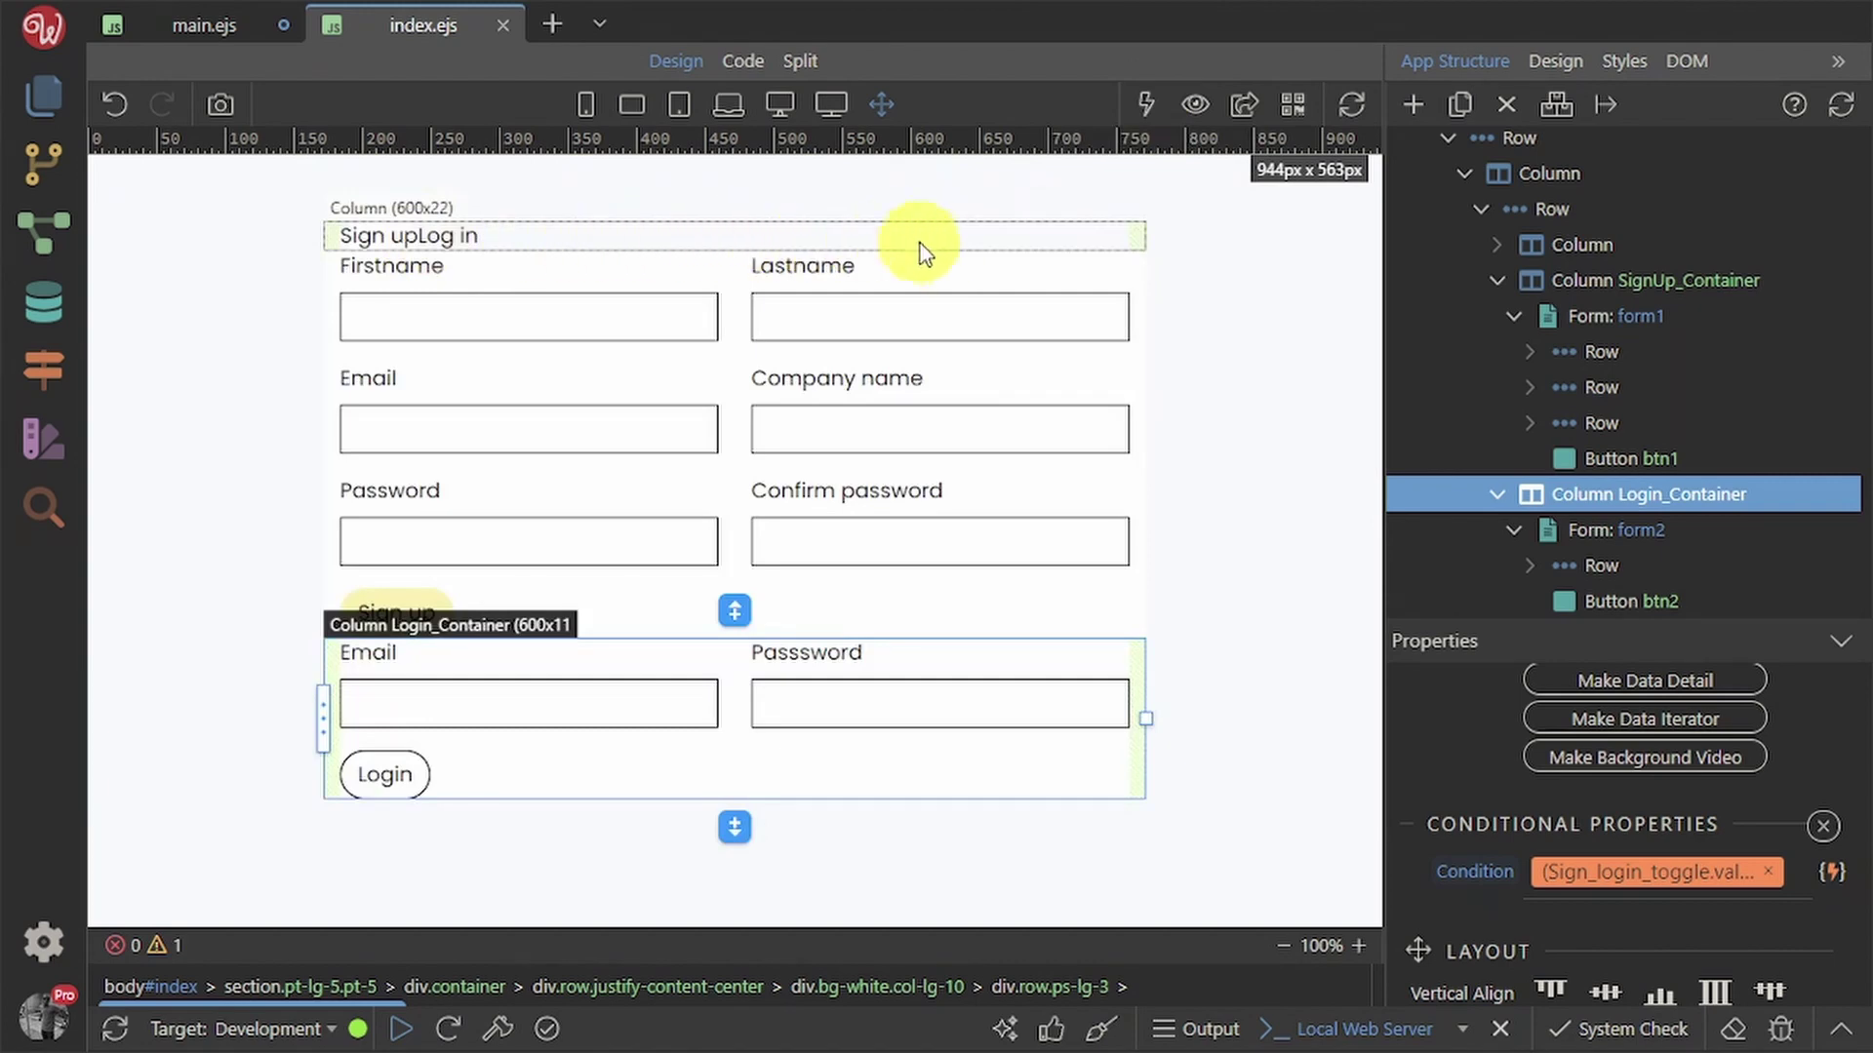
{"action": "left_click", "coordinate": [1195, 564]}
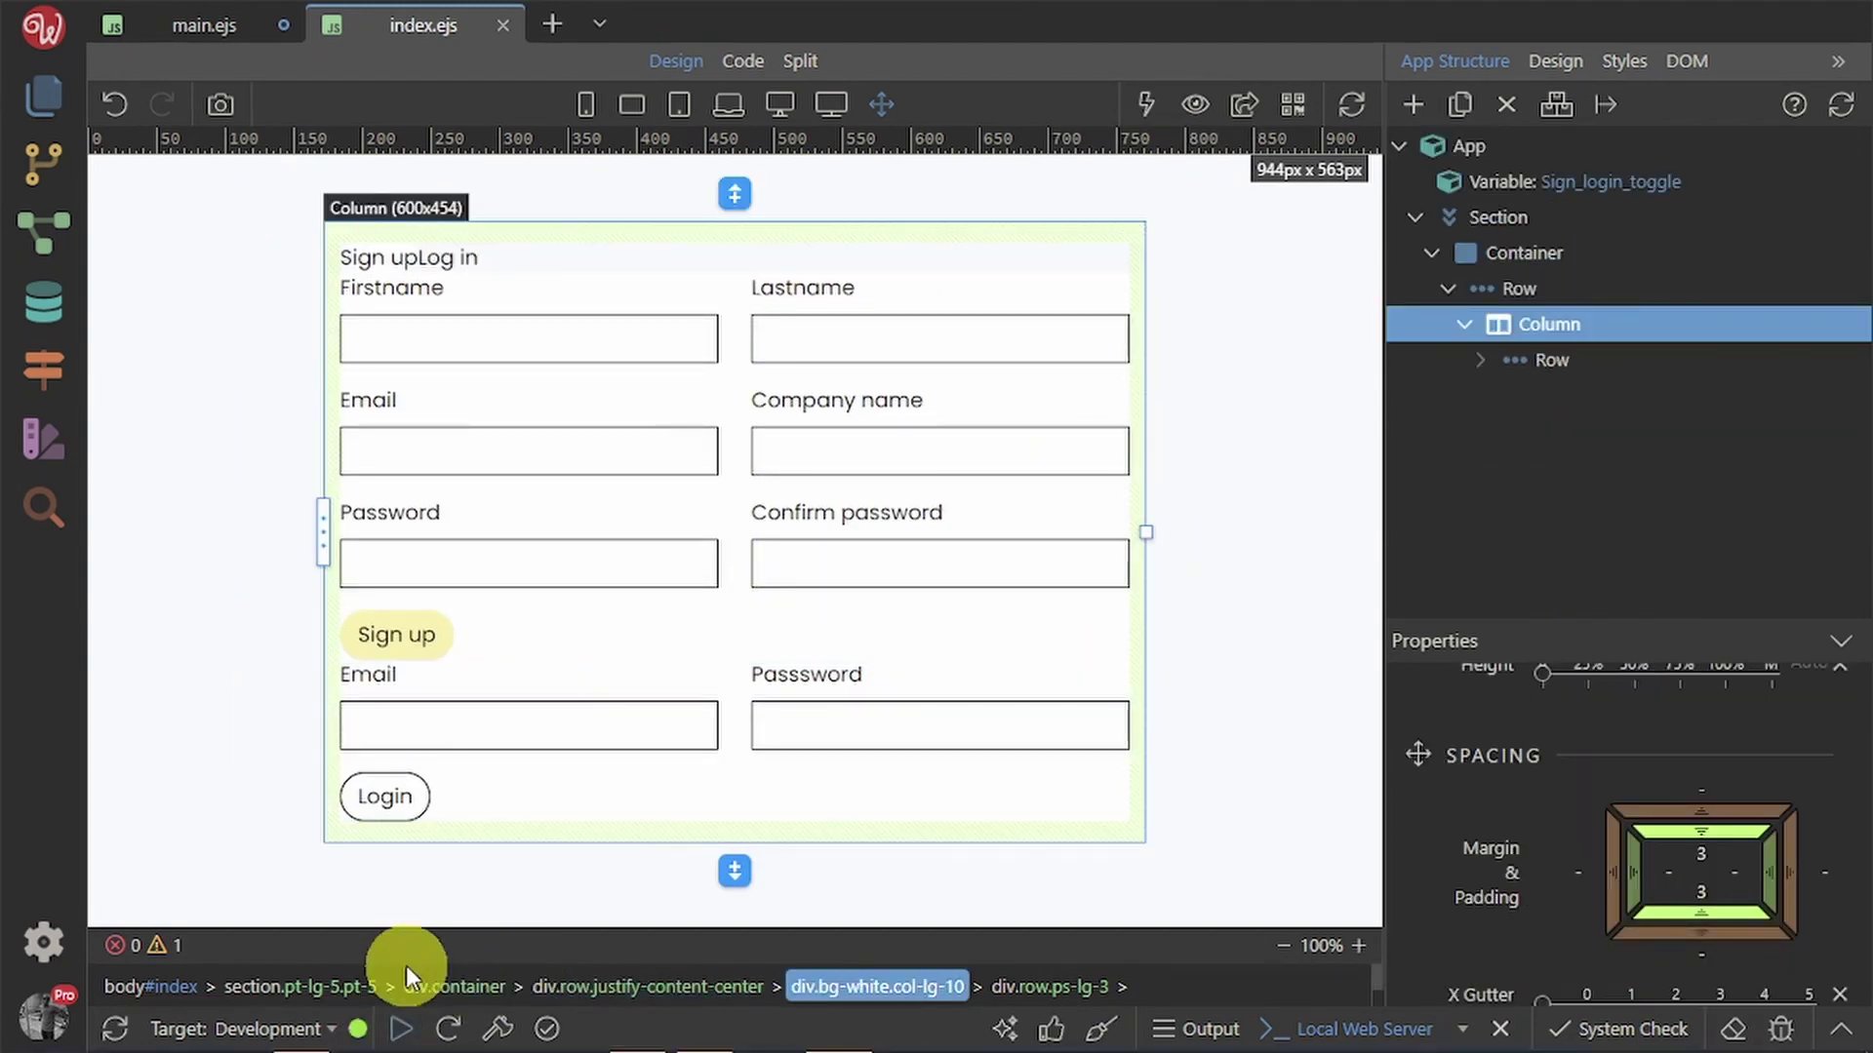
- Switch to Chrome, reload the localhost:3000 page to check which form container is displayed, and return to Wappler
{"action": "key", "text": "alt+Tab"}
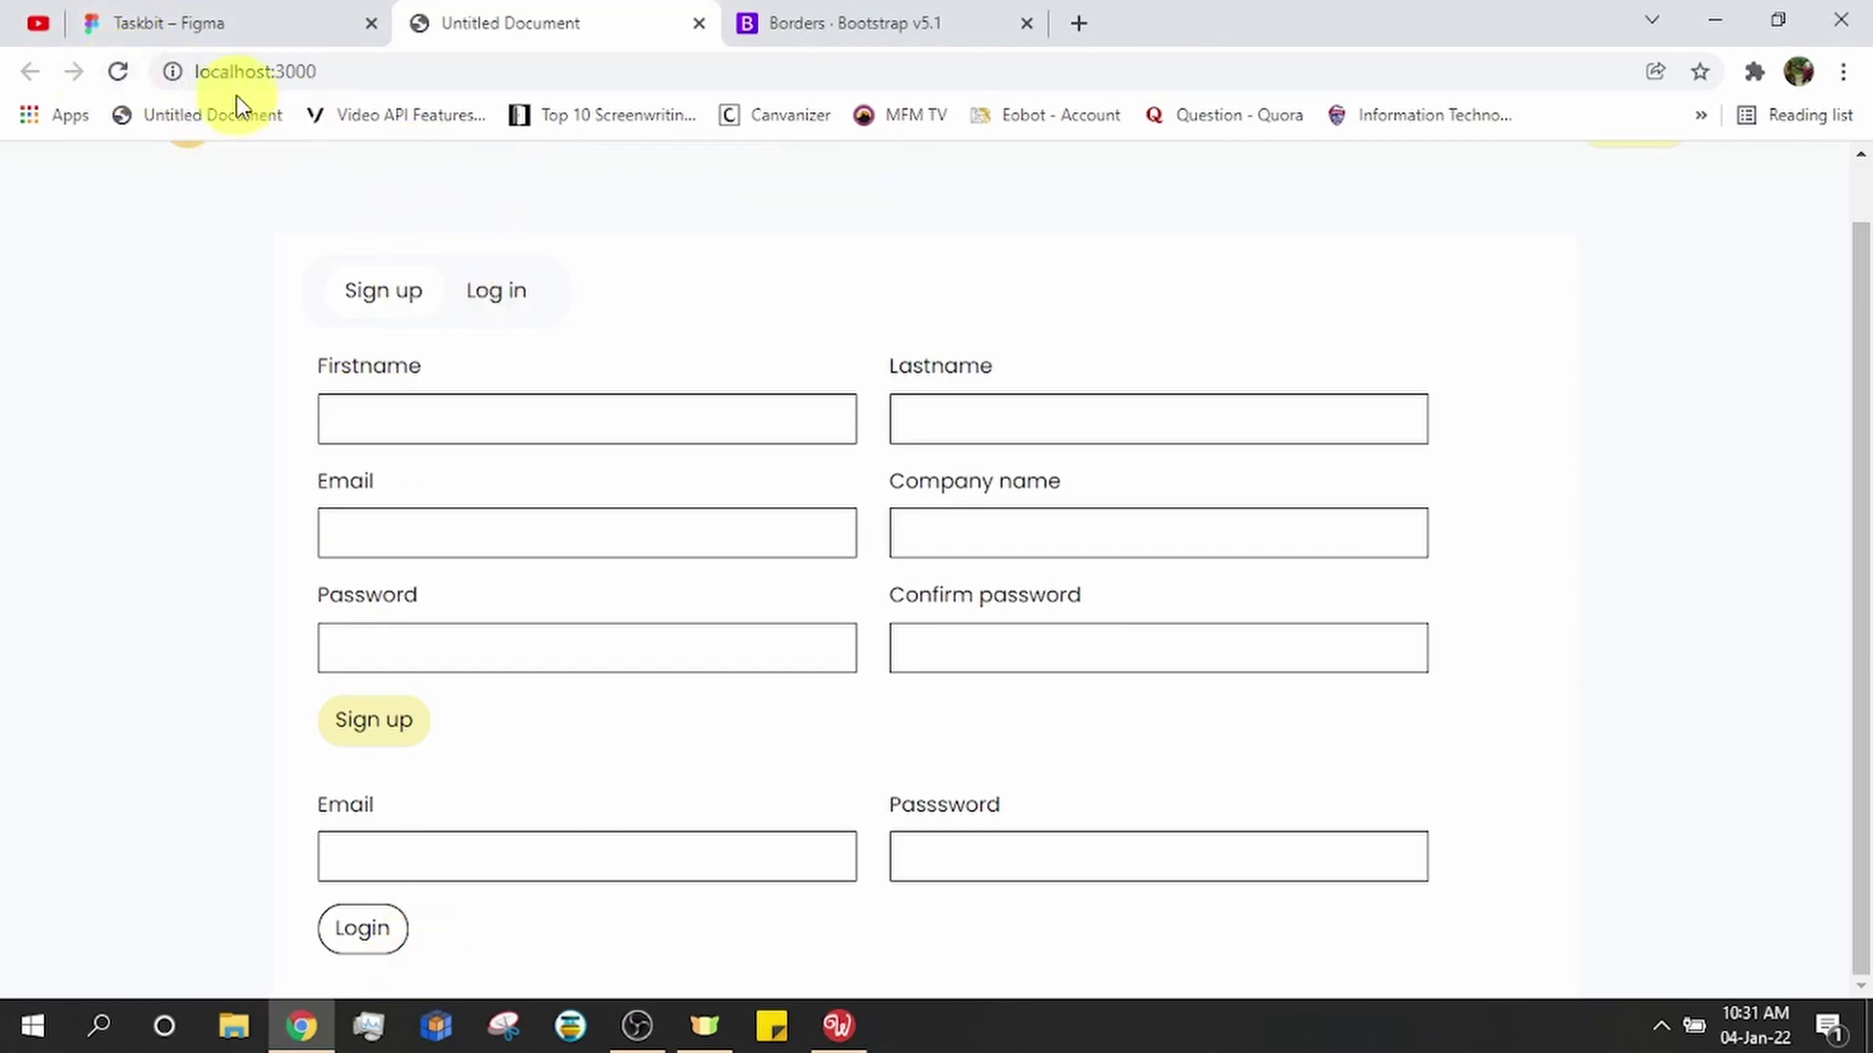
{"action": "left_click", "coordinate": [121, 70]}
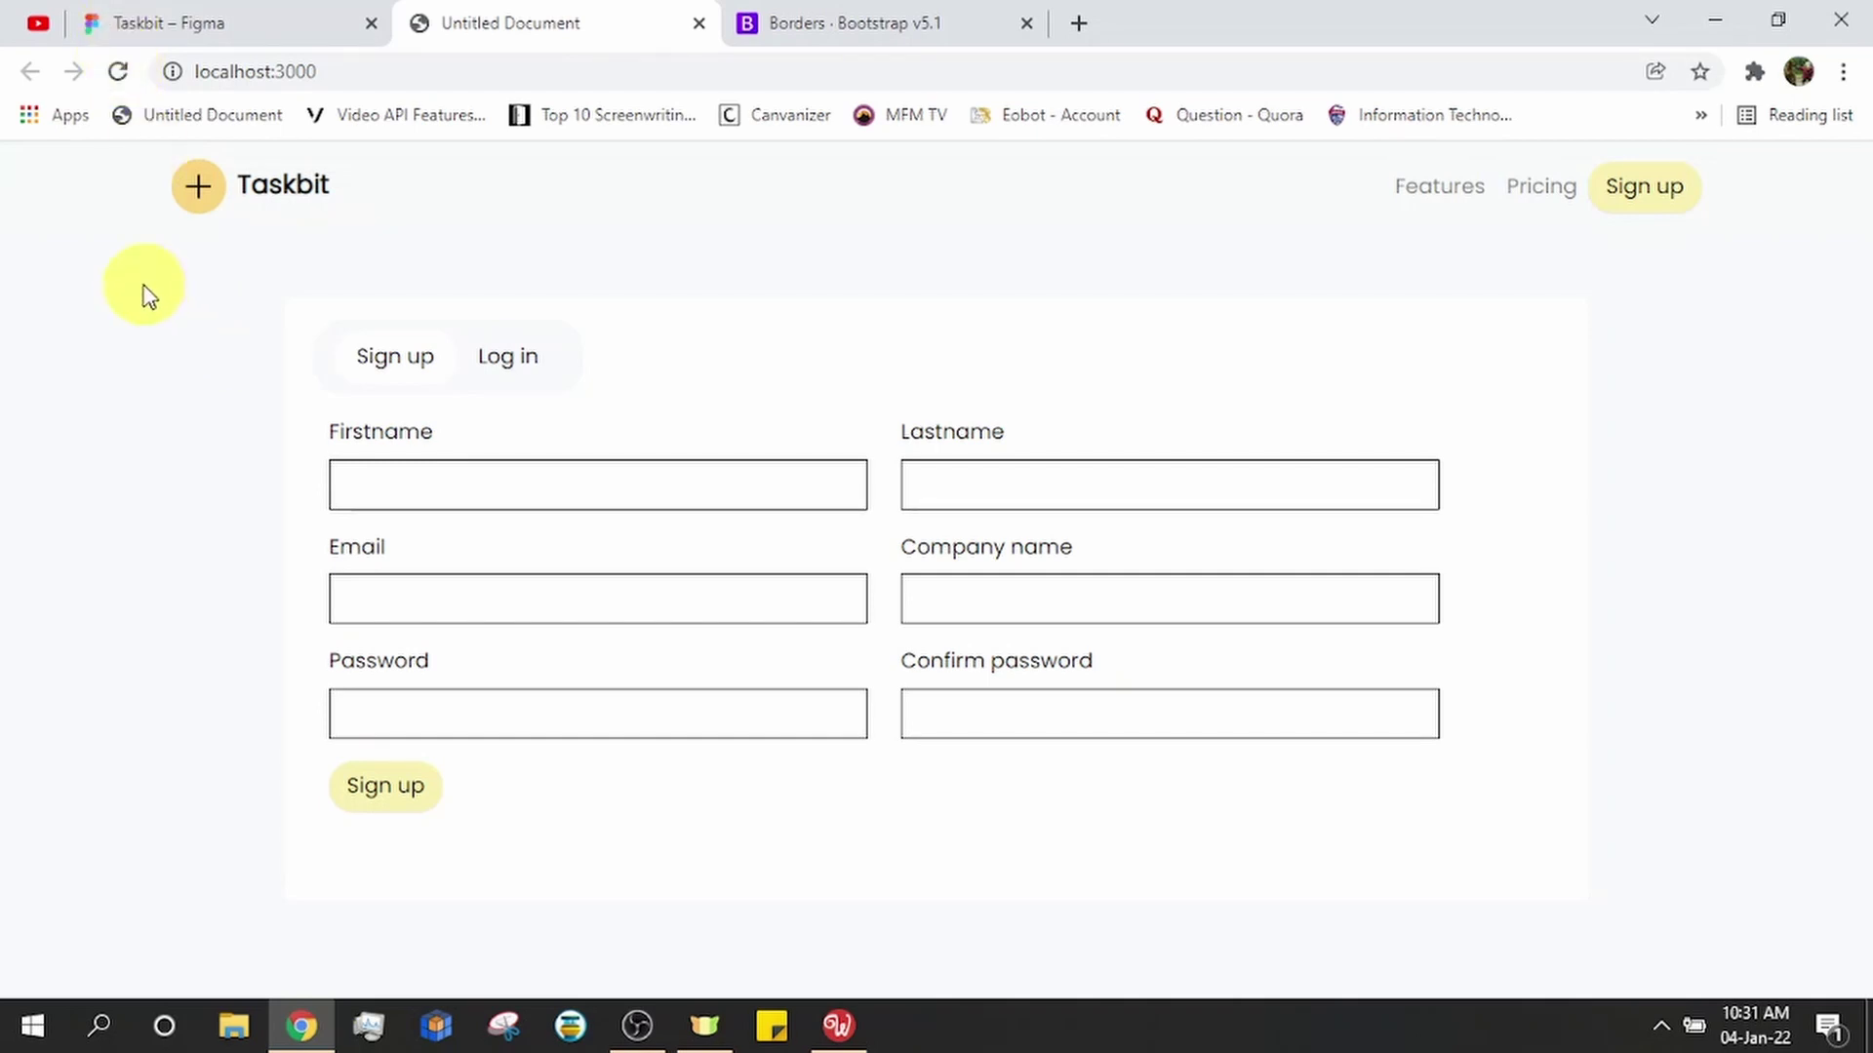
{"action": "key", "text": "alt+Tab"}
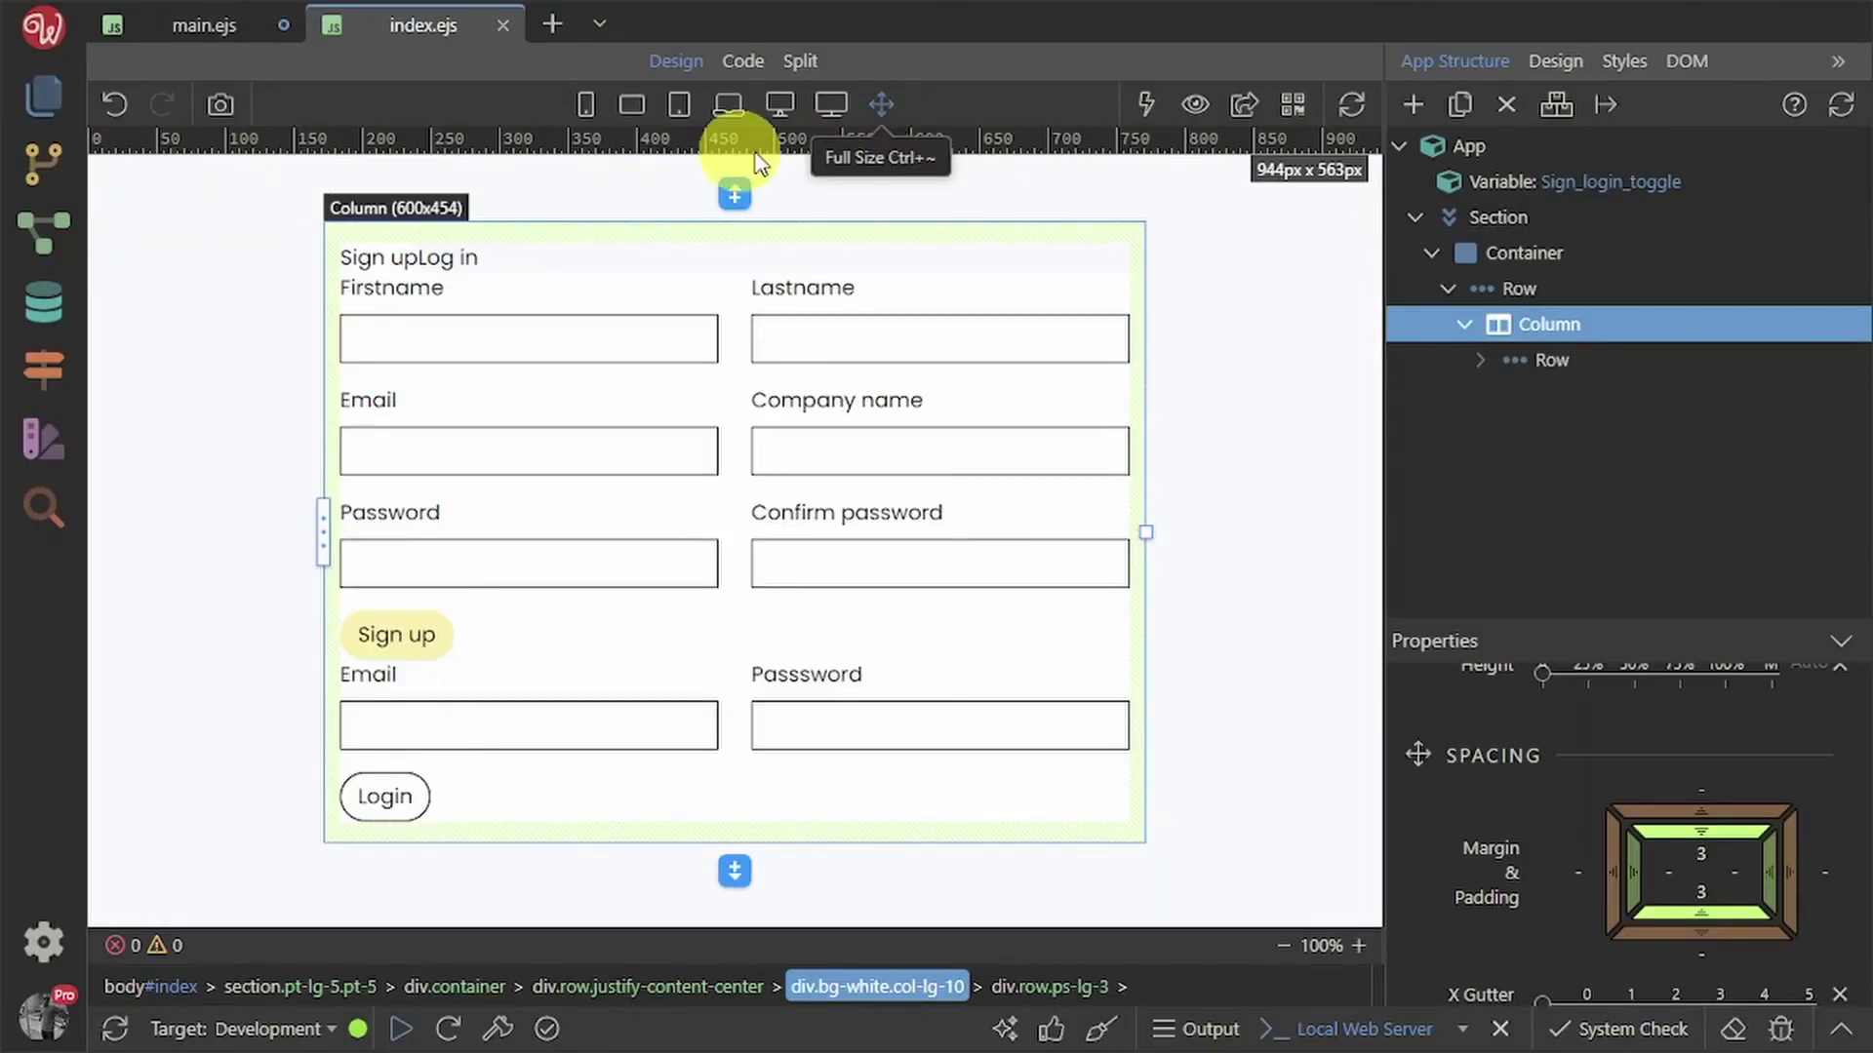
- Preview the form layout at phone, landscape phone, laptop, desktop, large desktop and full-size widths
{"action": "left_click", "coordinate": [580, 105]}
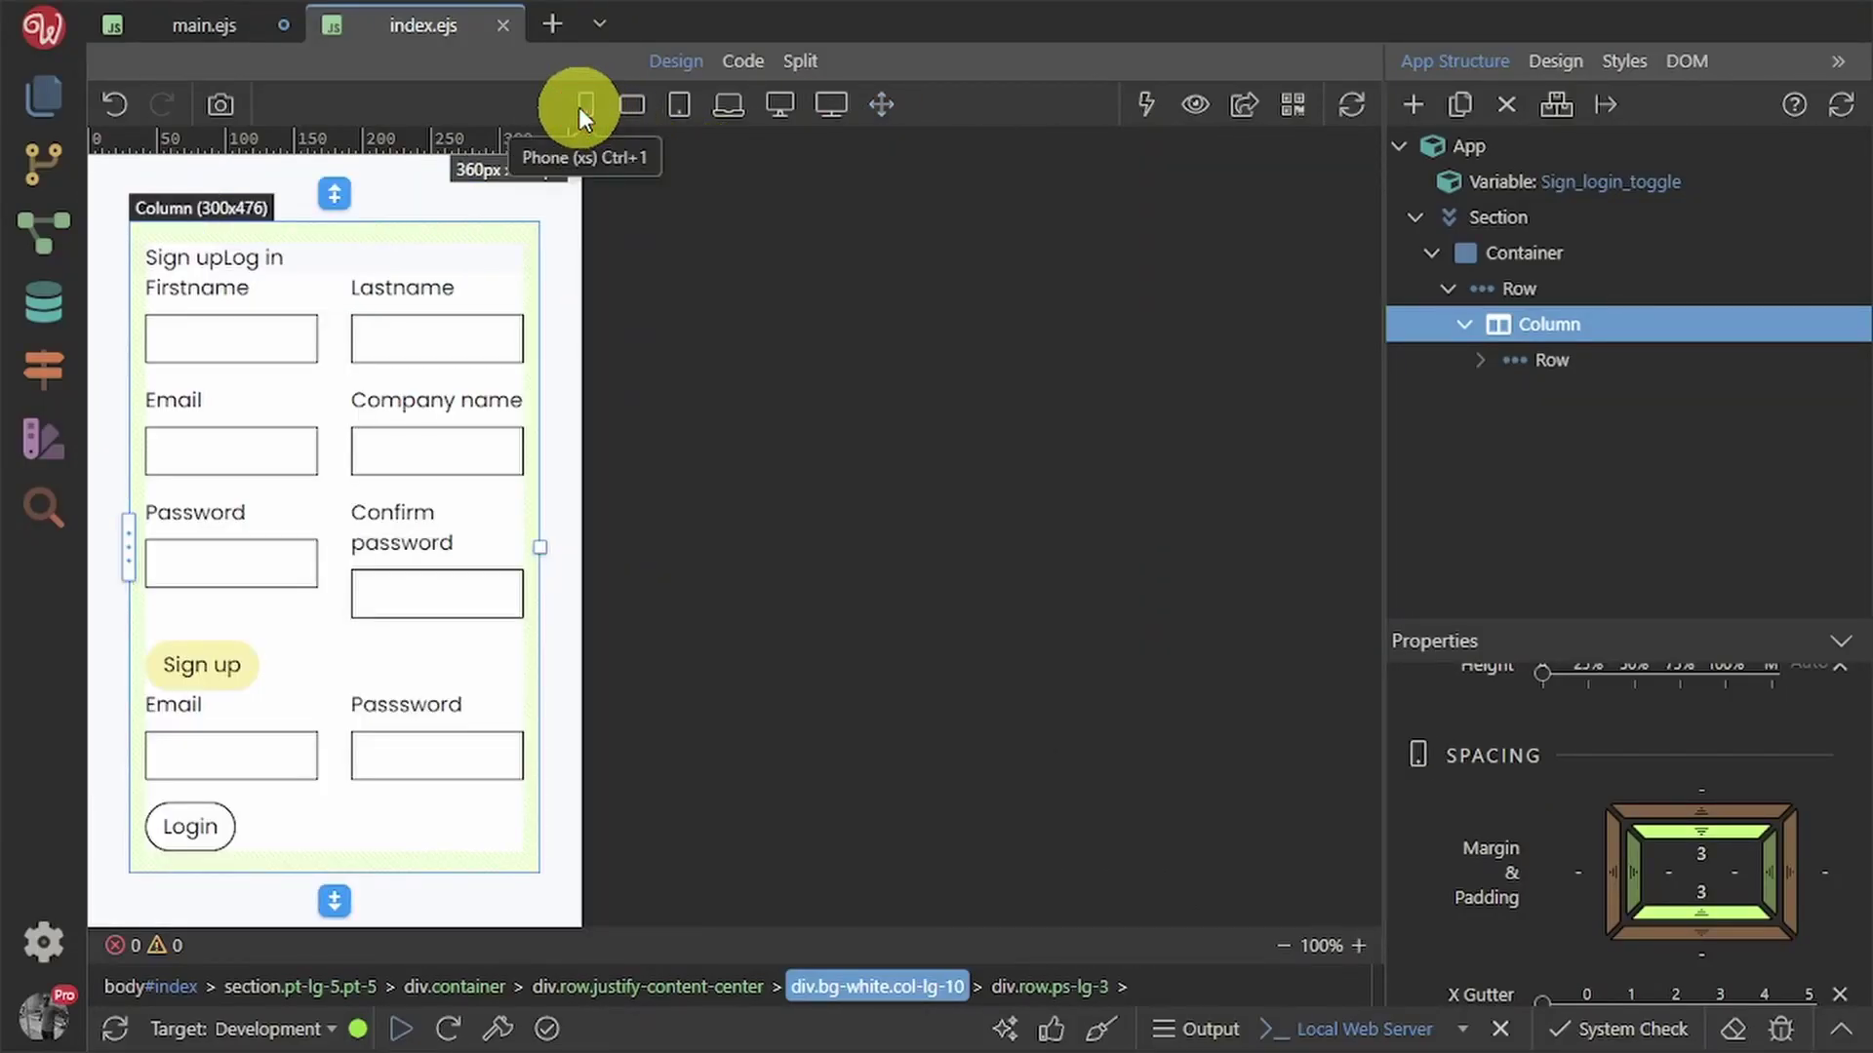
{"action": "left_click", "coordinate": [618, 105]}
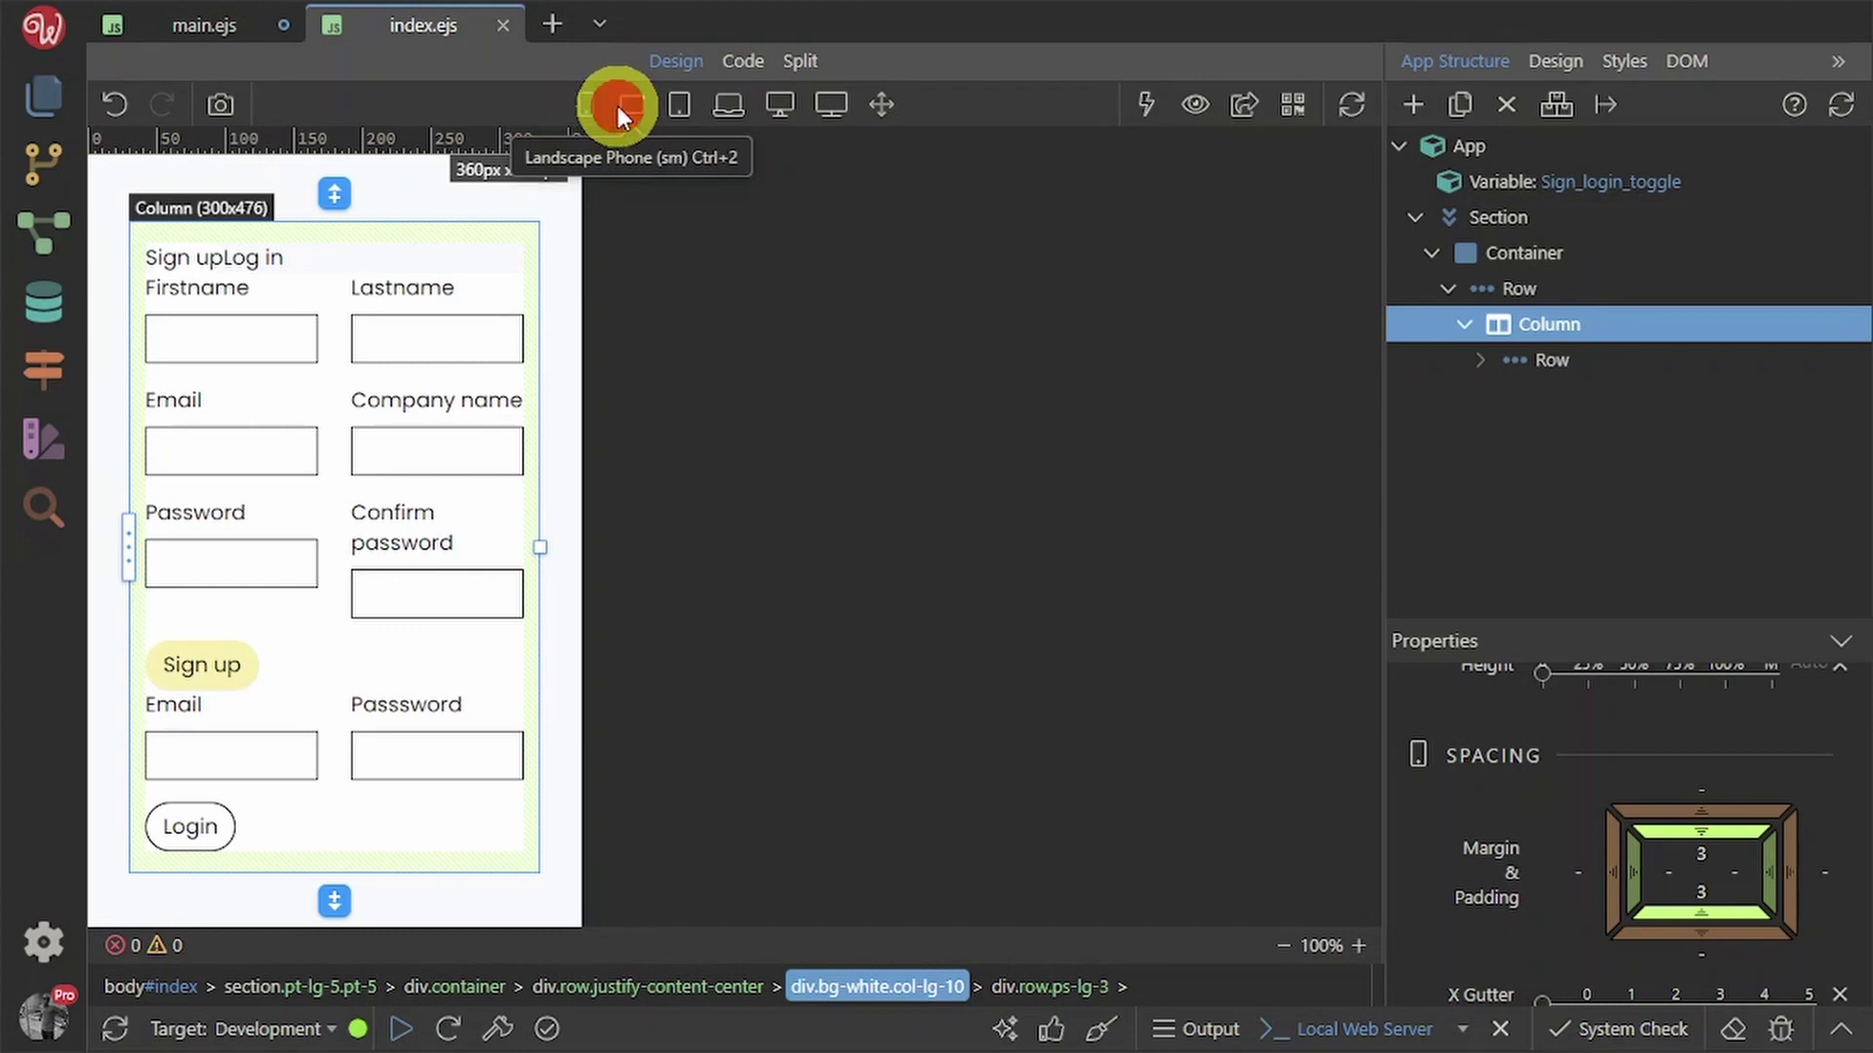
{"action": "left_click", "coordinate": [715, 102]}
{"action": "left_click", "coordinate": [802, 97]}
{"action": "left_click", "coordinate": [832, 102]}
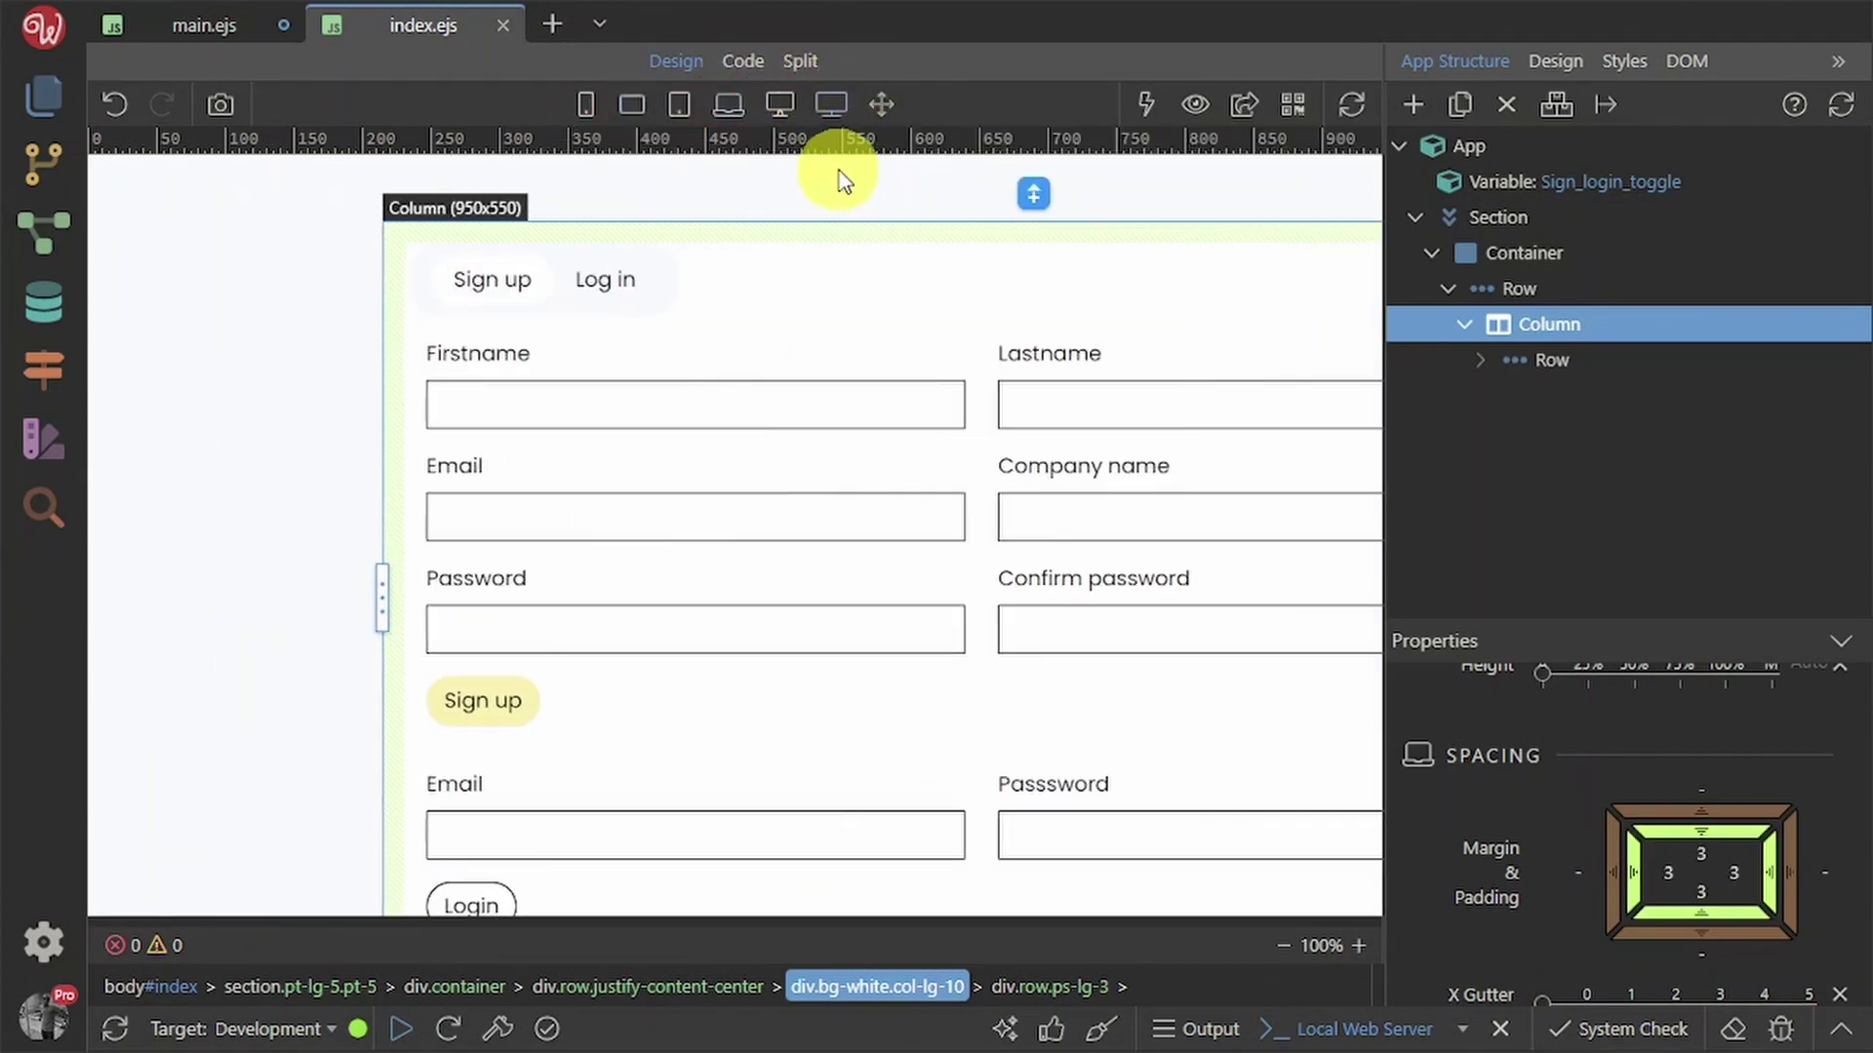
{"action": "left_click", "coordinate": [883, 97]}
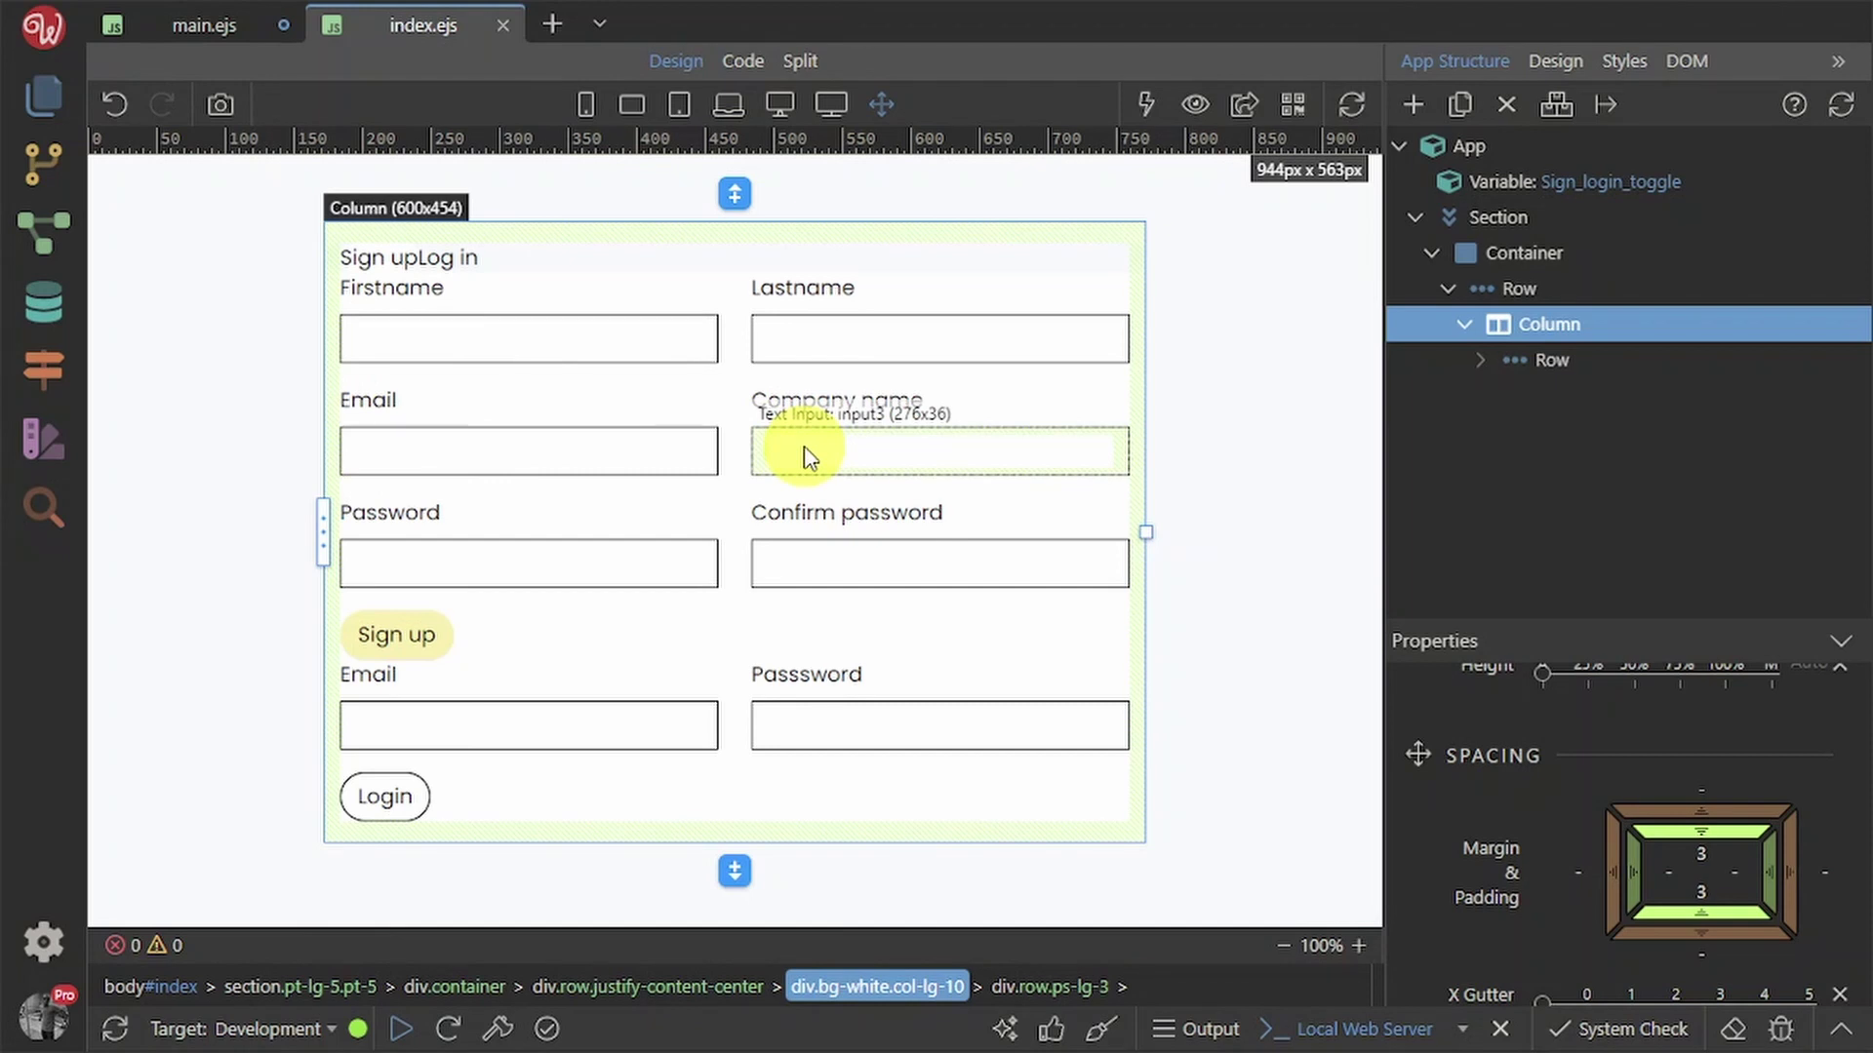
- At phone width, set the padding of the column holding Sign up and Log in to 2 above and below and 3 on both sides
{"action": "left_click", "coordinate": [587, 102]}
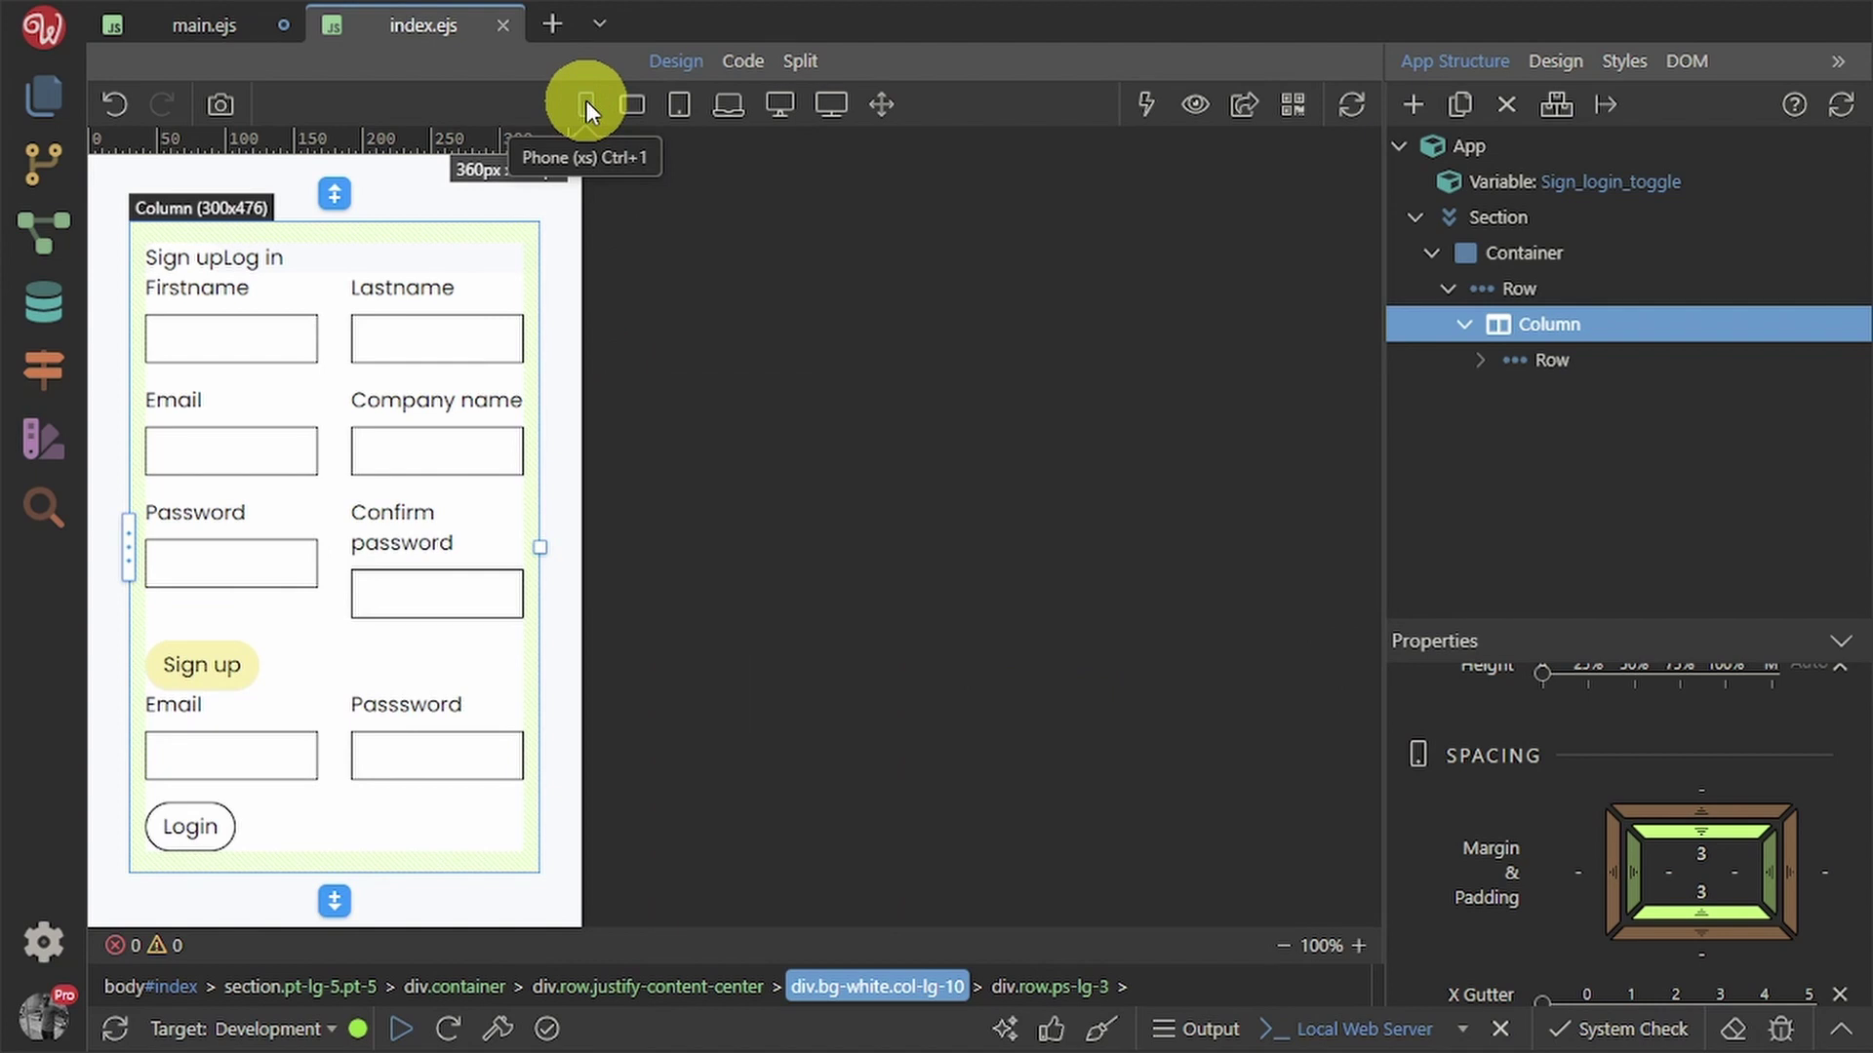
{"action": "left_click", "coordinate": [324, 256]}
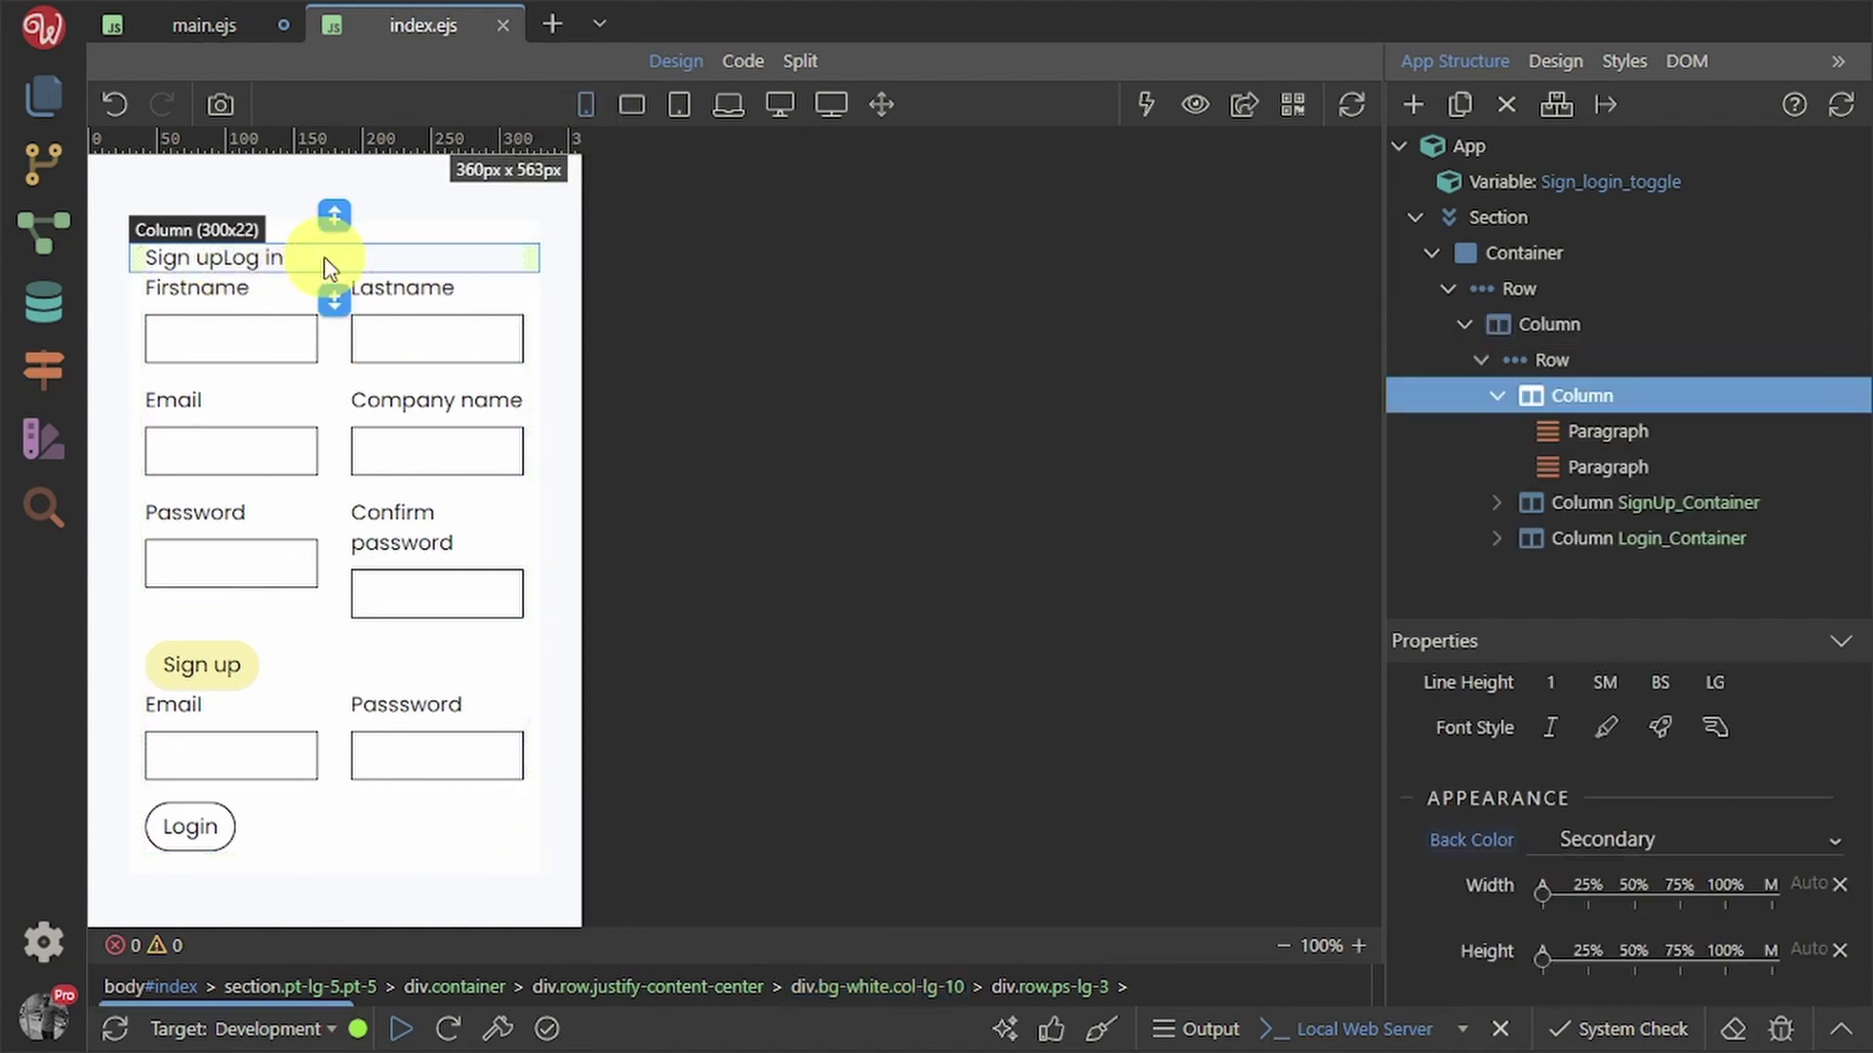
{"action": "scroll", "coordinate": [1661, 782], "scroll_direction": "down", "scroll_amount": 5}
{"action": "scroll", "coordinate": [1660, 783], "scroll_direction": "up", "scroll_amount": 6}
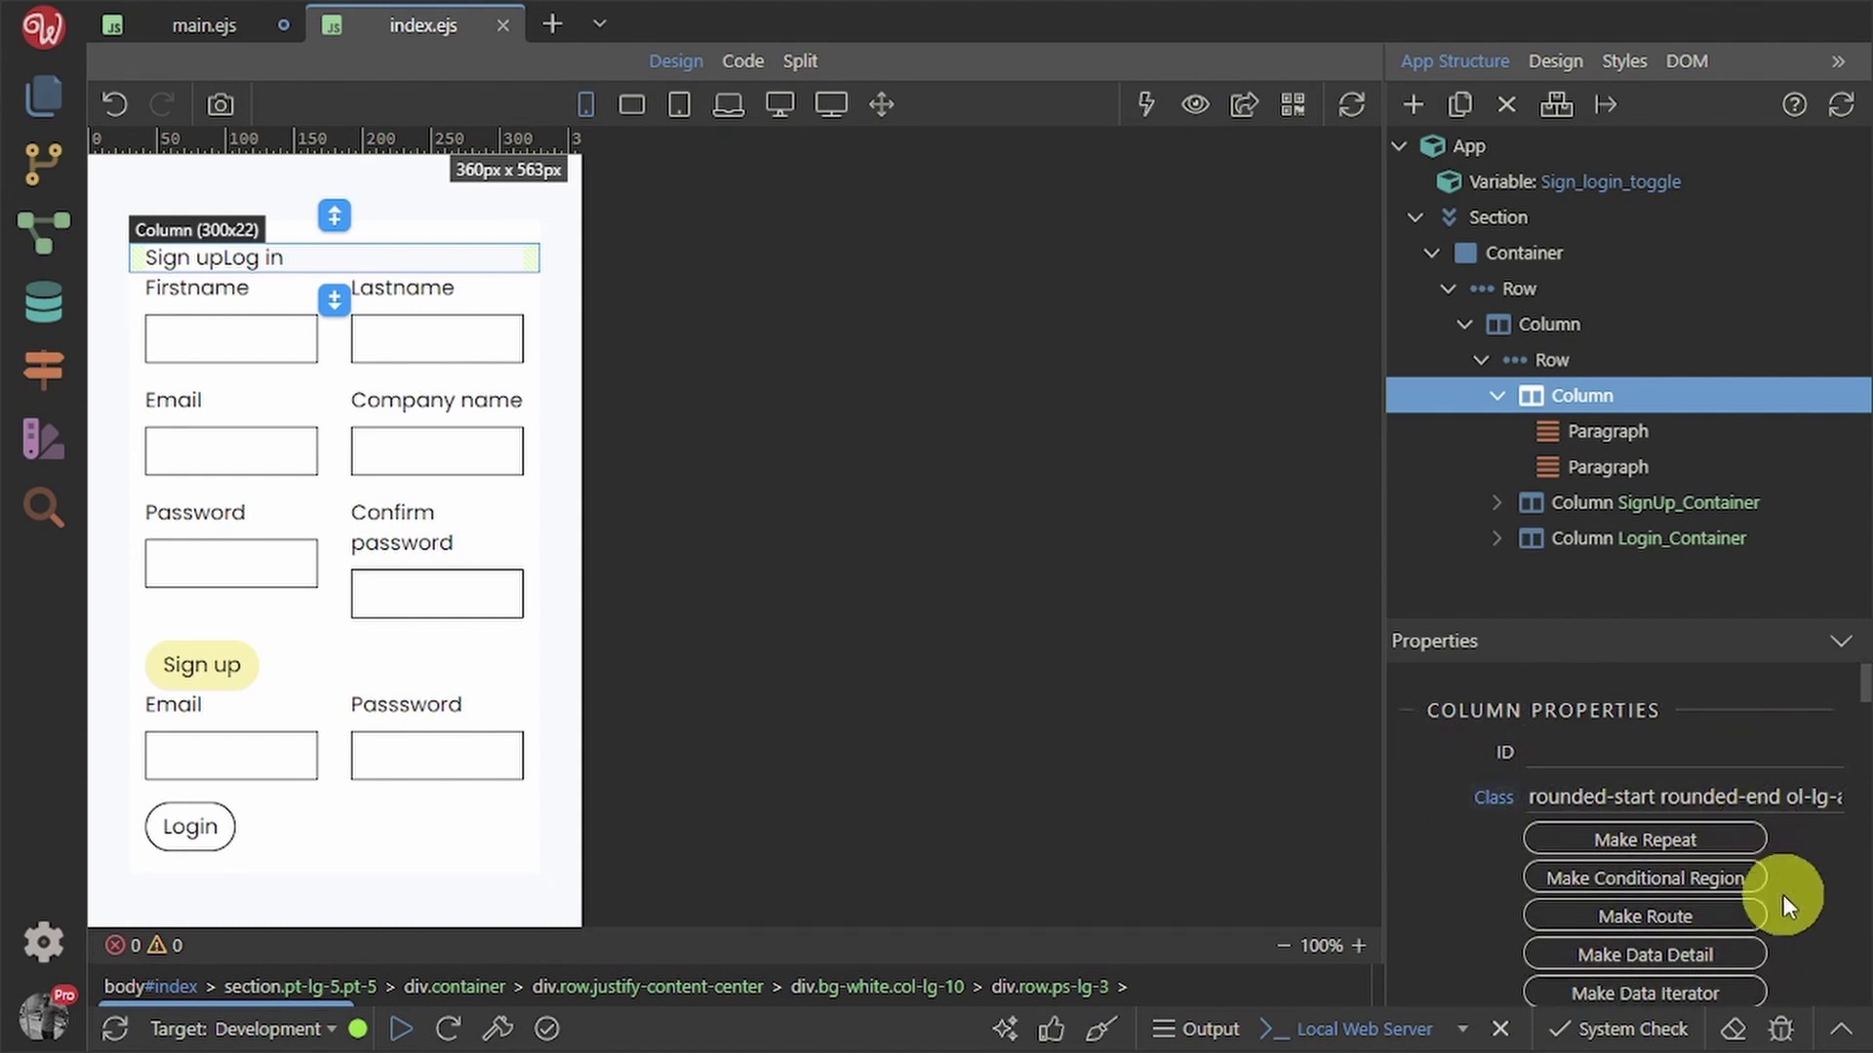
{"action": "scroll", "coordinate": [1717, 888], "scroll_direction": "down", "scroll_amount": 6}
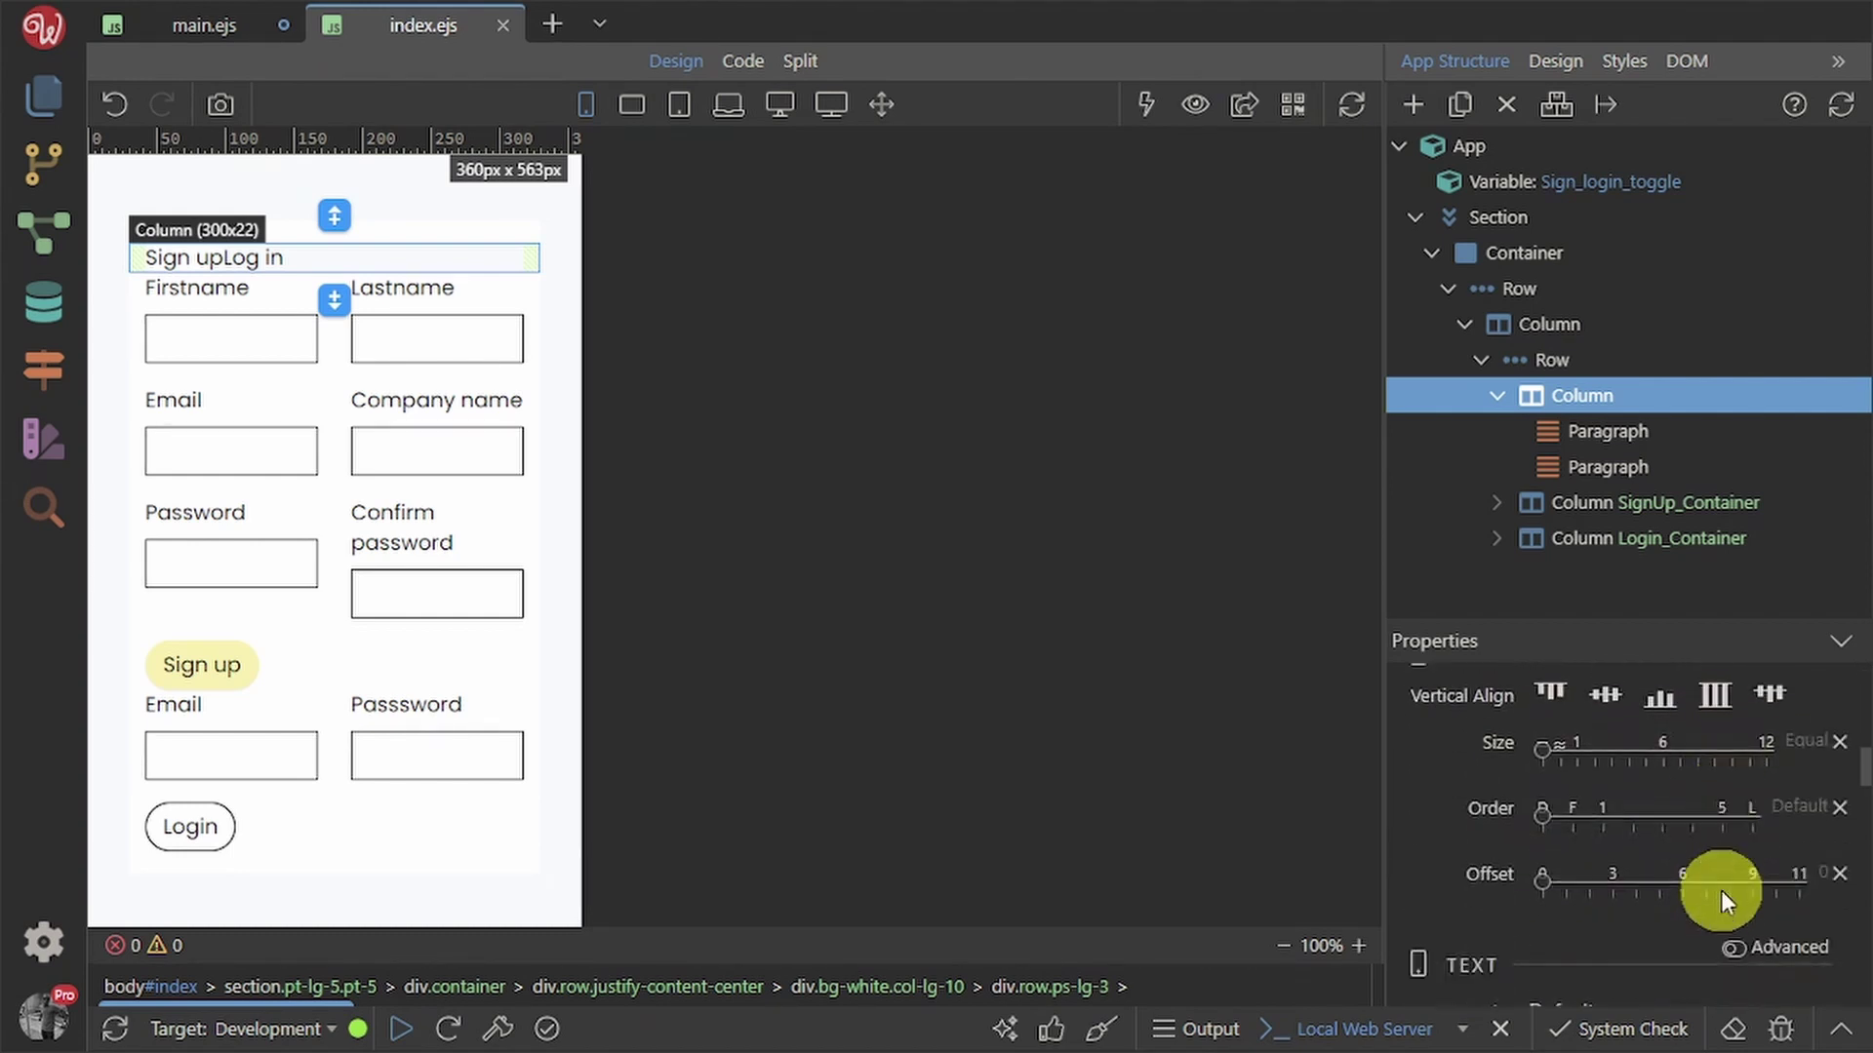
{"action": "scroll", "coordinate": [1721, 890], "scroll_direction": "up", "scroll_amount": 2}
{"action": "scroll", "coordinate": [1736, 894], "scroll_direction": "down", "scroll_amount": 4}
{"action": "scroll", "coordinate": [1749, 902], "scroll_direction": "up", "scroll_amount": 1}
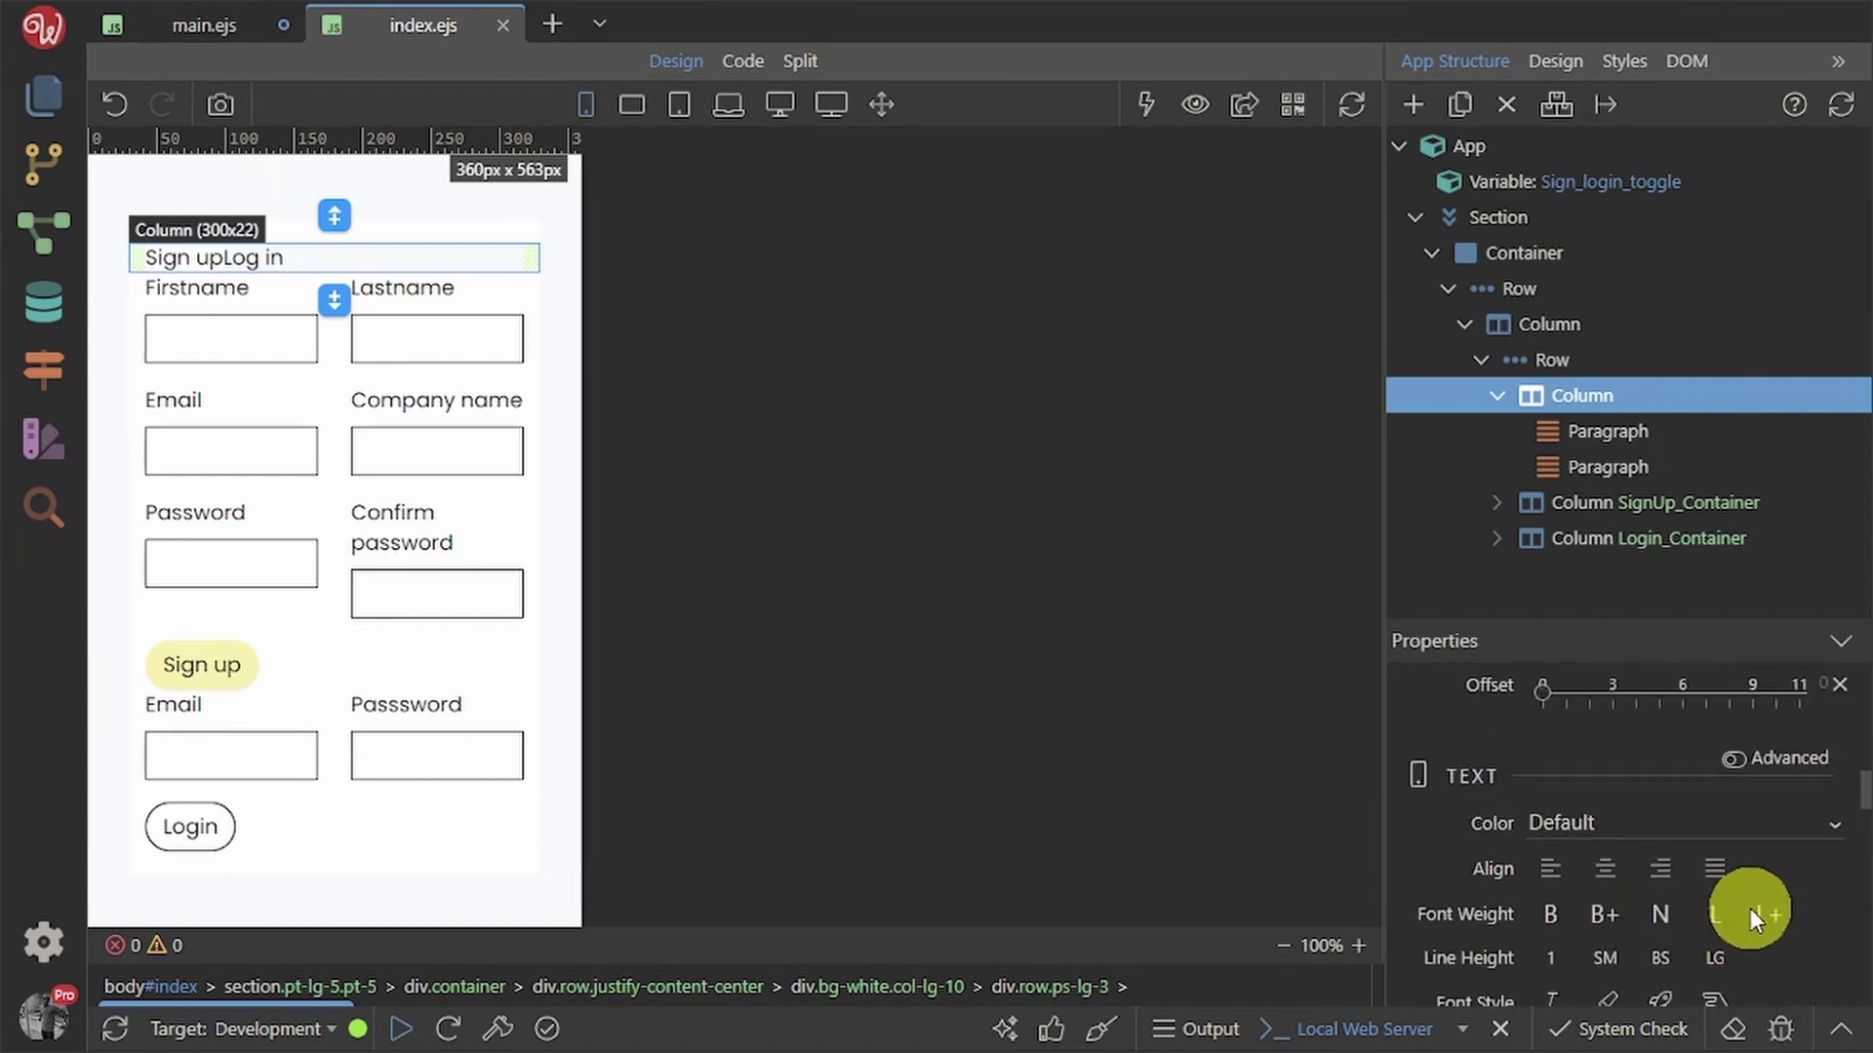
{"action": "scroll", "coordinate": [1752, 910], "scroll_direction": "down", "scroll_amount": 3}
{"action": "scroll", "coordinate": [1755, 912], "scroll_direction": "down", "scroll_amount": 3}
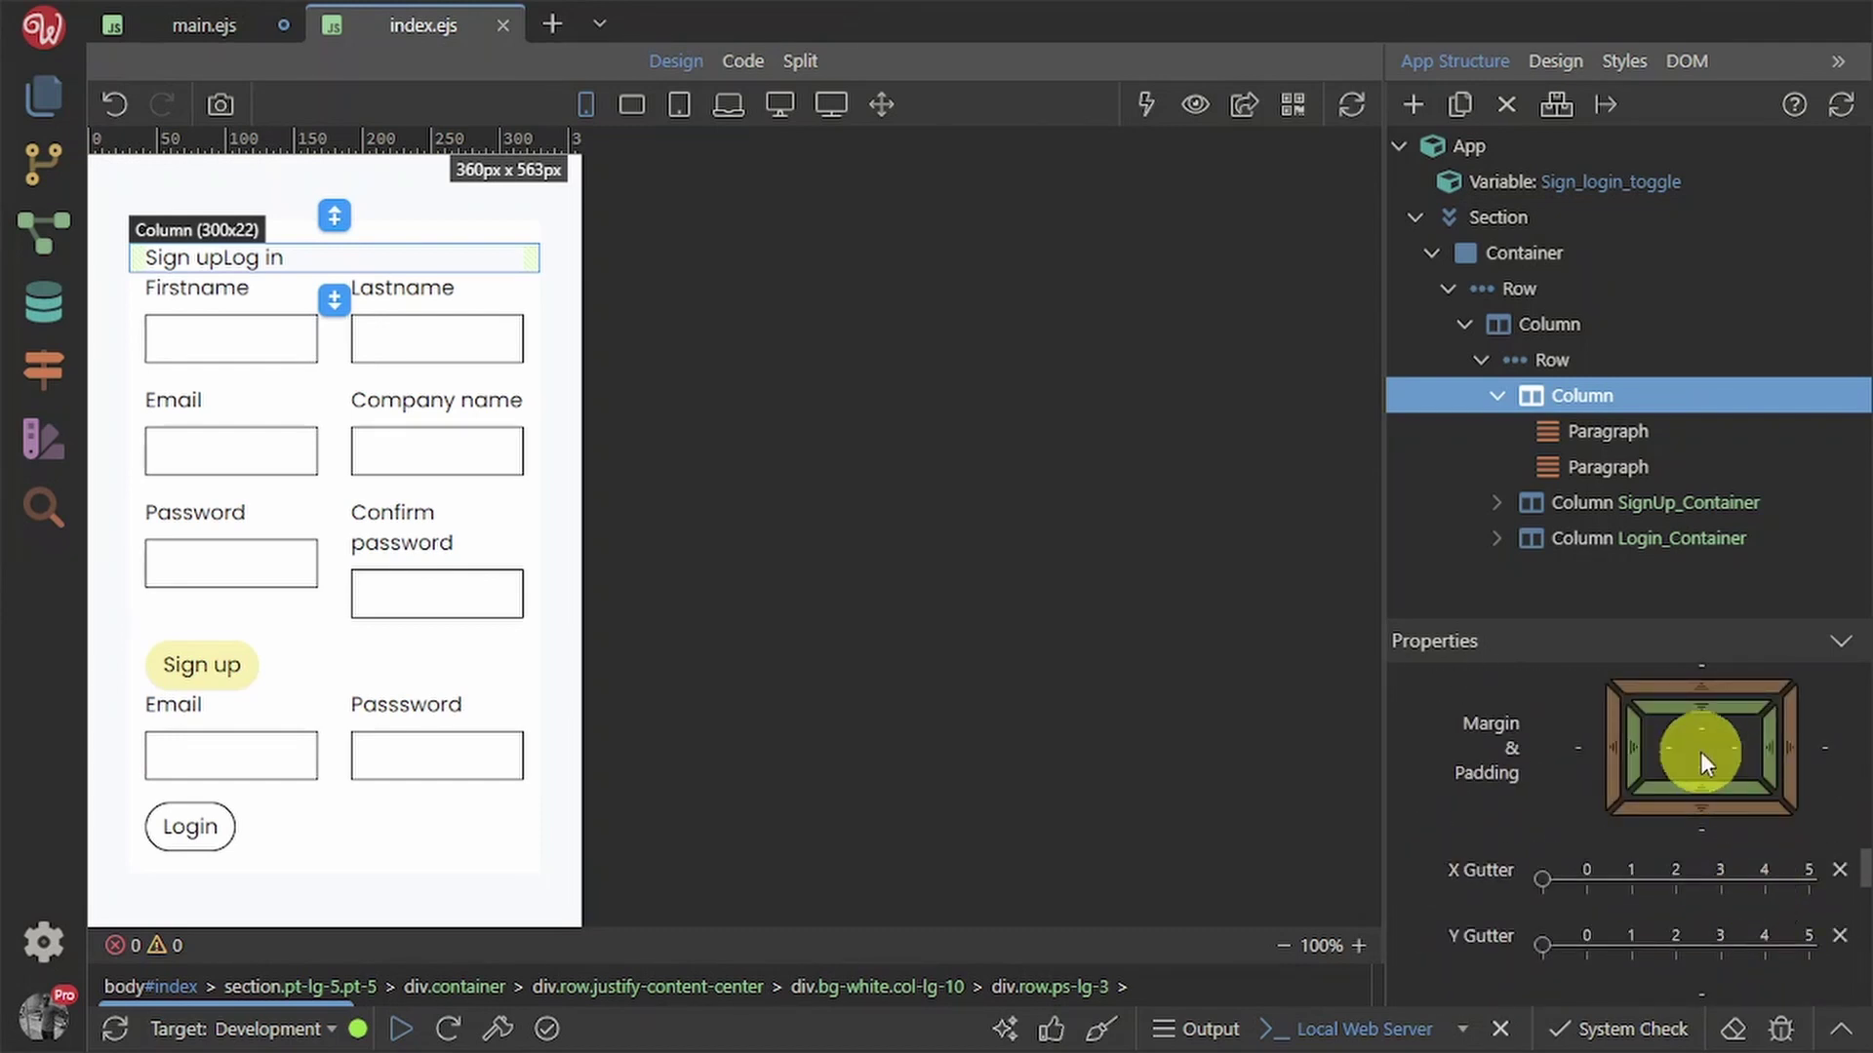
{"action": "left_click_drag", "start_coordinate": [1693, 711], "coordinate": [1696, 741]}
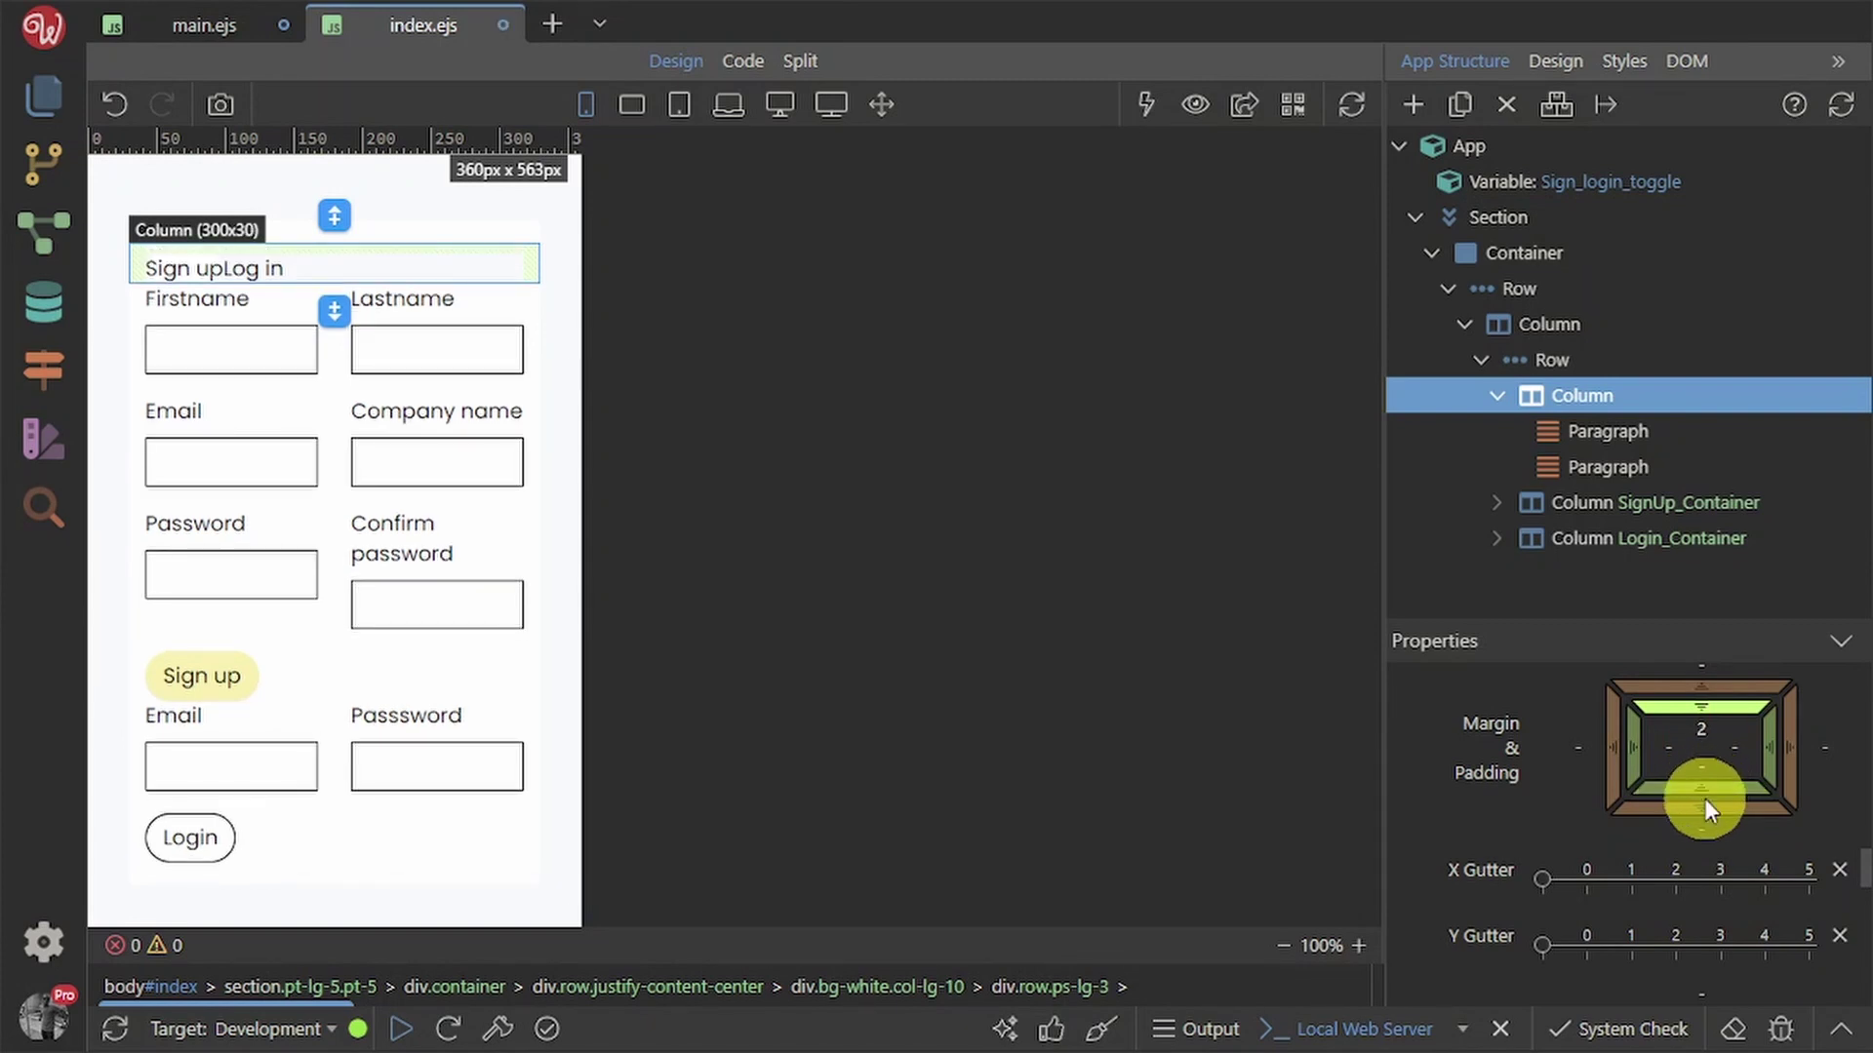
{"action": "left_click_drag", "start_coordinate": [1702, 790], "coordinate": [1714, 748]}
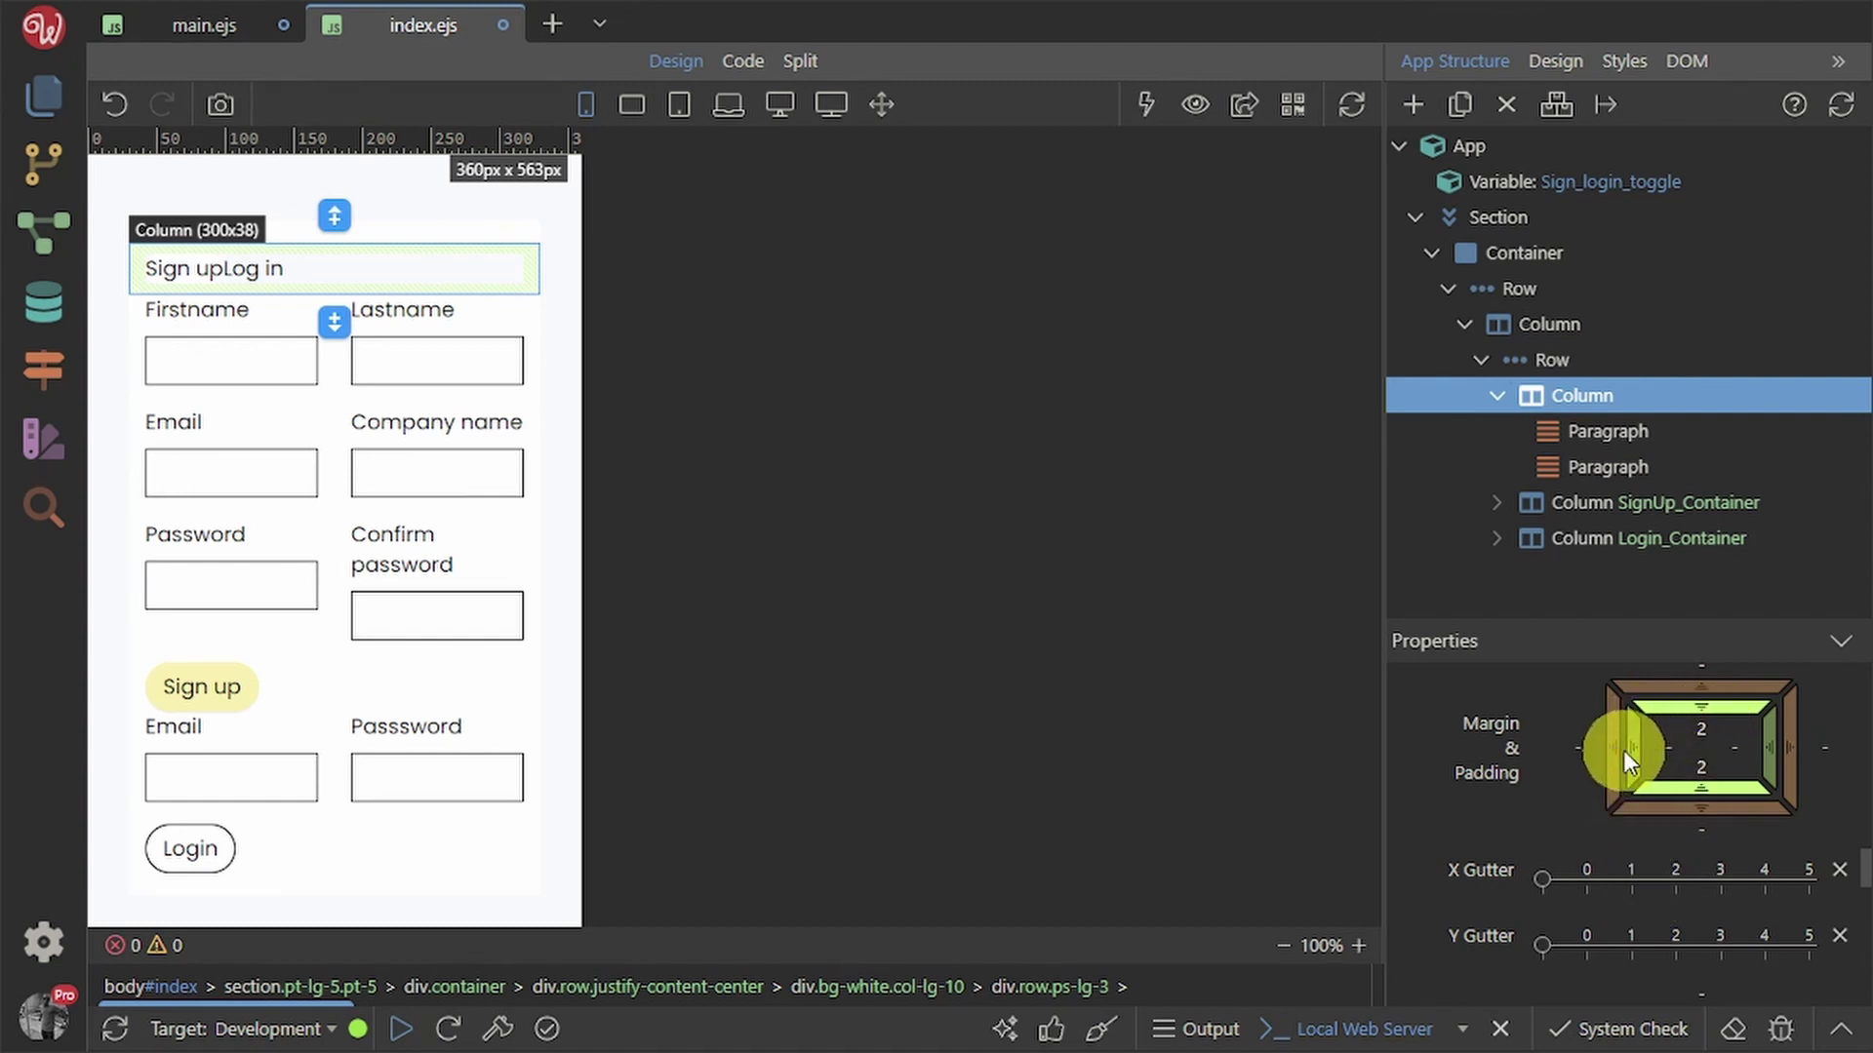
{"action": "mouse_move", "coordinate": [1625, 749]}
{"action": "left_mouse_down"}
{"action": "mouse_move", "coordinate": [1672, 741]}
{"action": "mouse_move", "coordinate": [1683, 763]}
{"action": "left_mouse_up"}
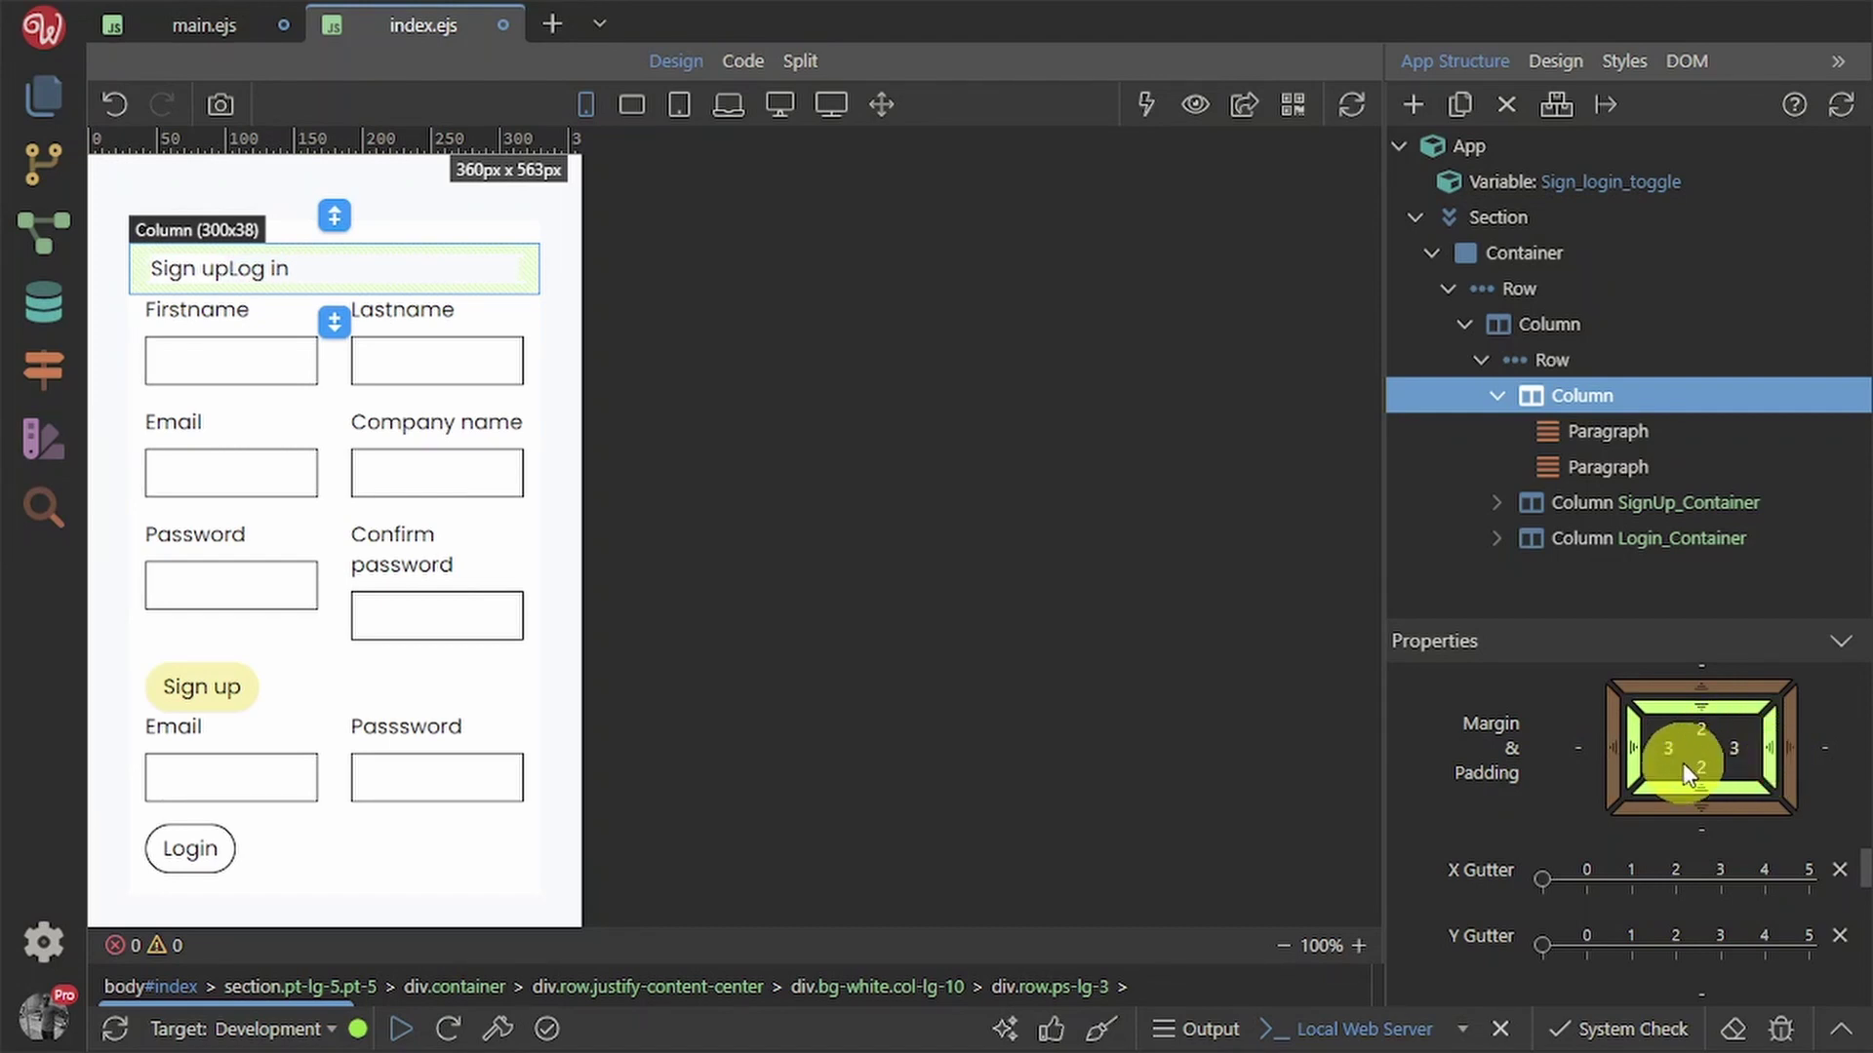
- Give the Sign up paragraph a phone-width padding of 2 above and below and 3 on both sides
{"action": "left_click", "coordinate": [1609, 436]}
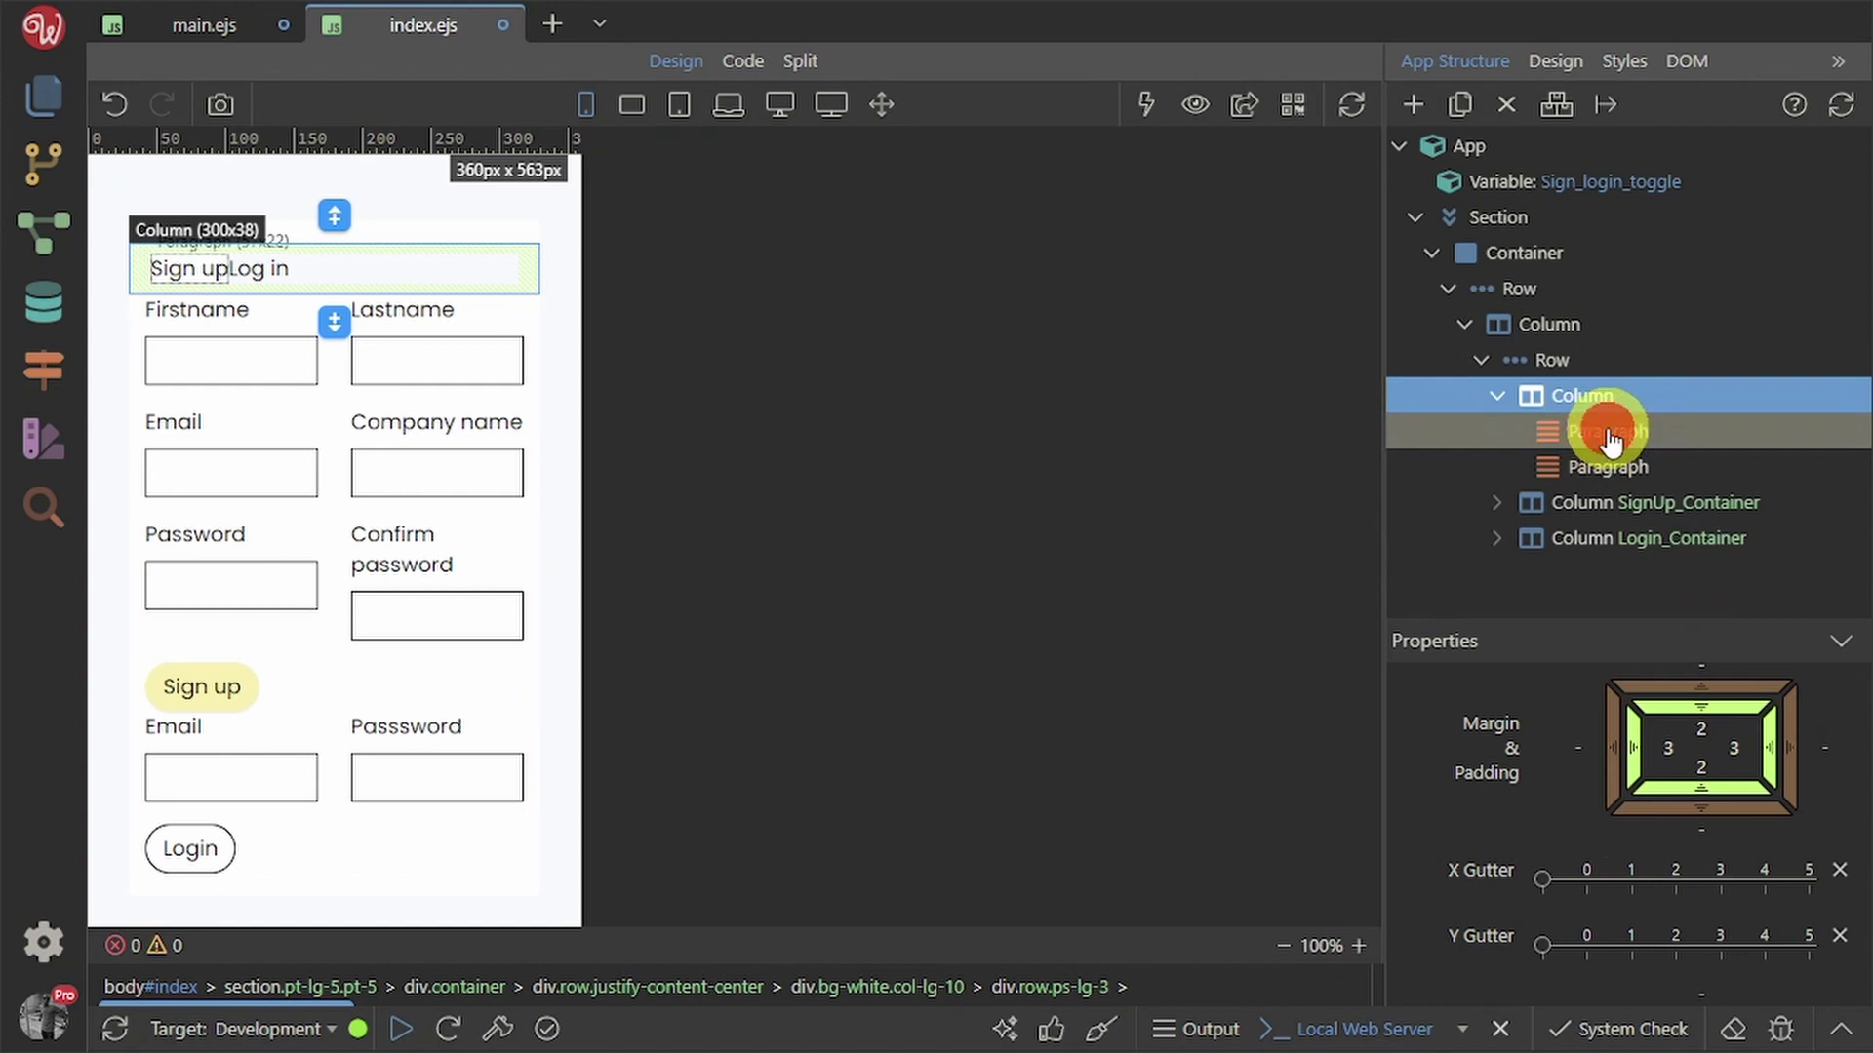
{"action": "scroll", "coordinate": [1700, 856], "scroll_direction": "down", "scroll_amount": 5}
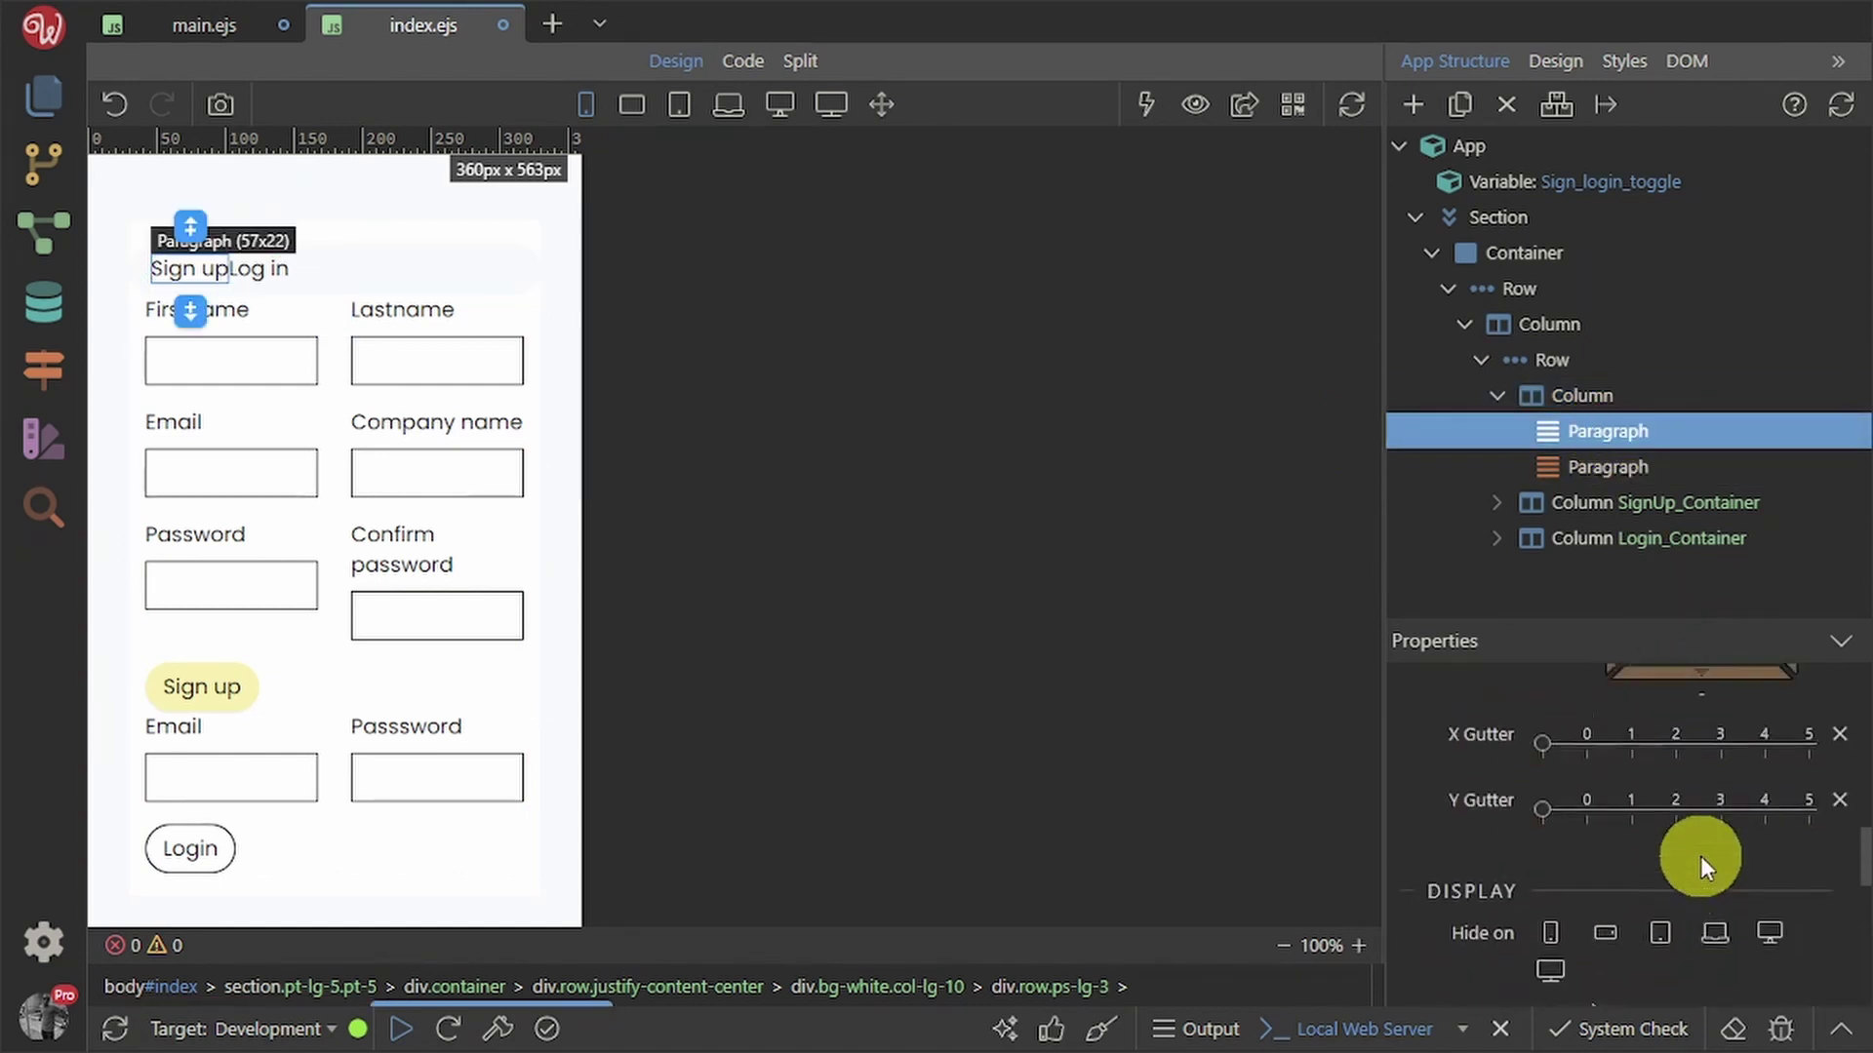
{"action": "scroll", "coordinate": [1700, 857], "scroll_direction": "down", "scroll_amount": 6}
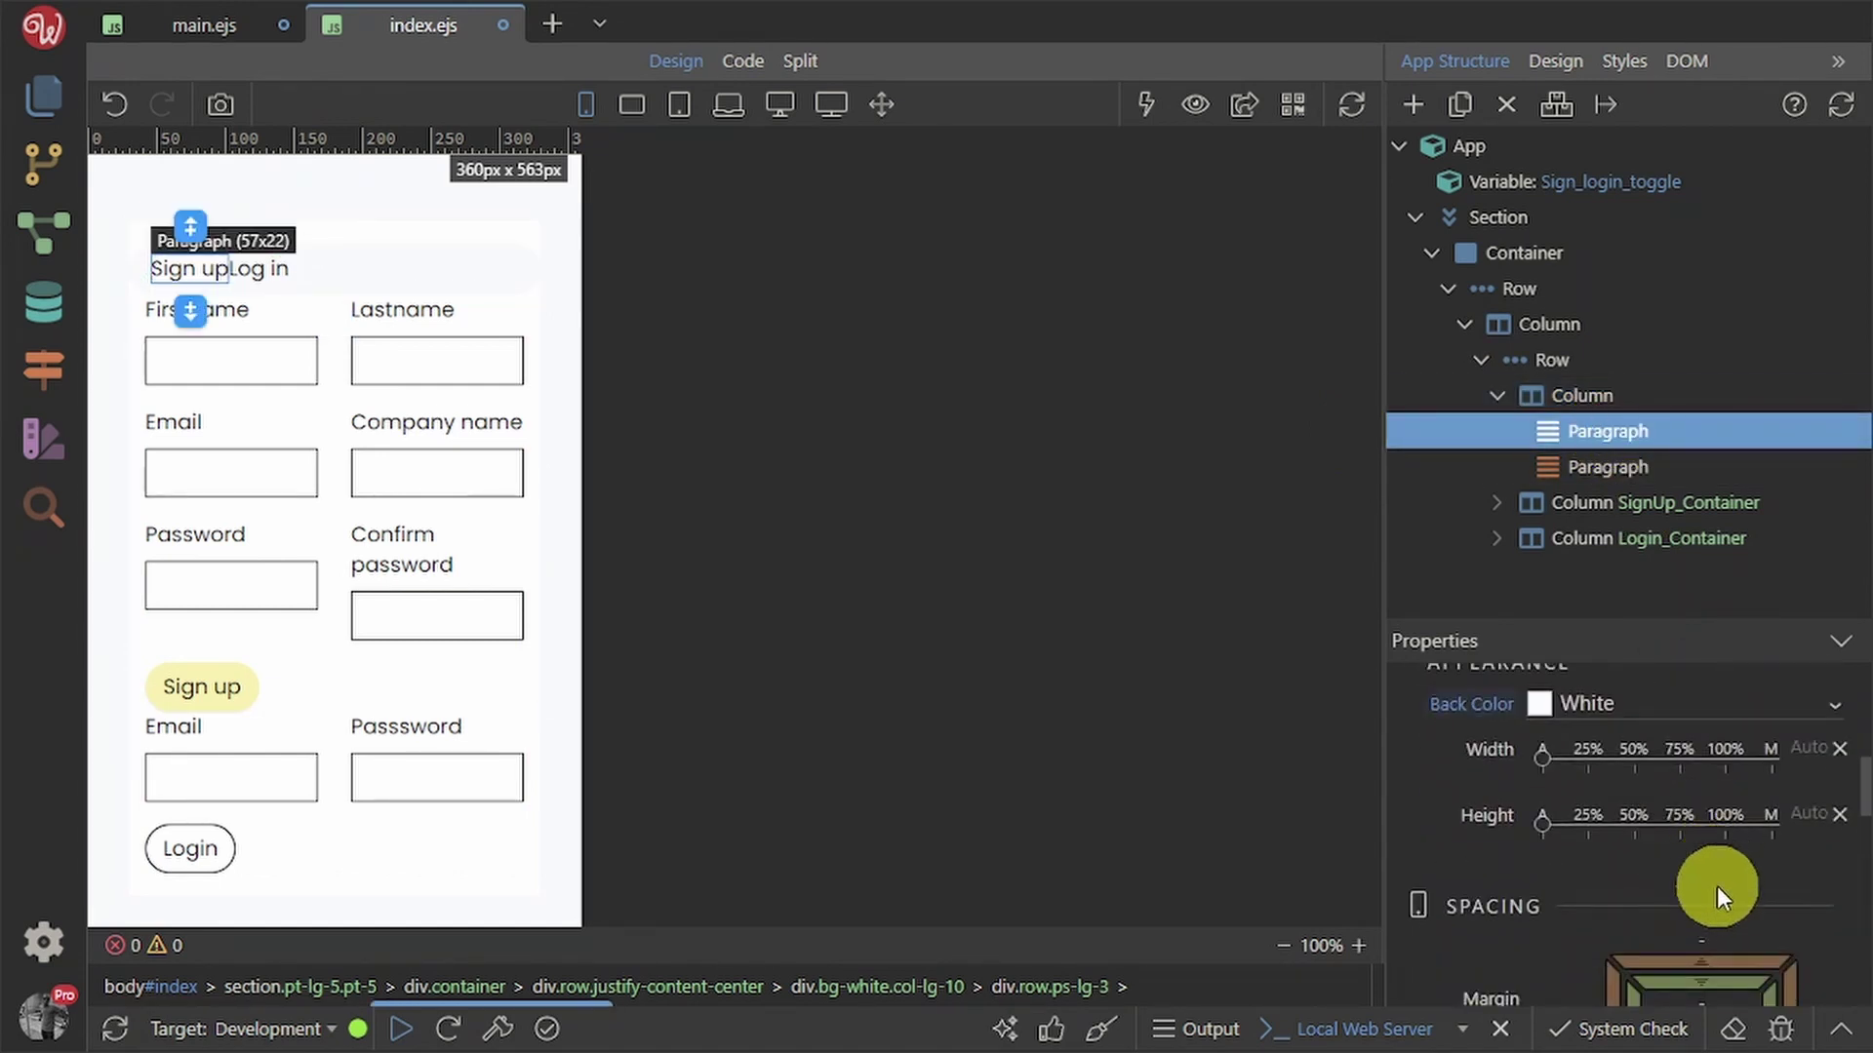
{"action": "scroll", "coordinate": [1716, 885], "scroll_direction": "down", "scroll_amount": 2}
{"action": "left_click", "coordinate": [1705, 849]}
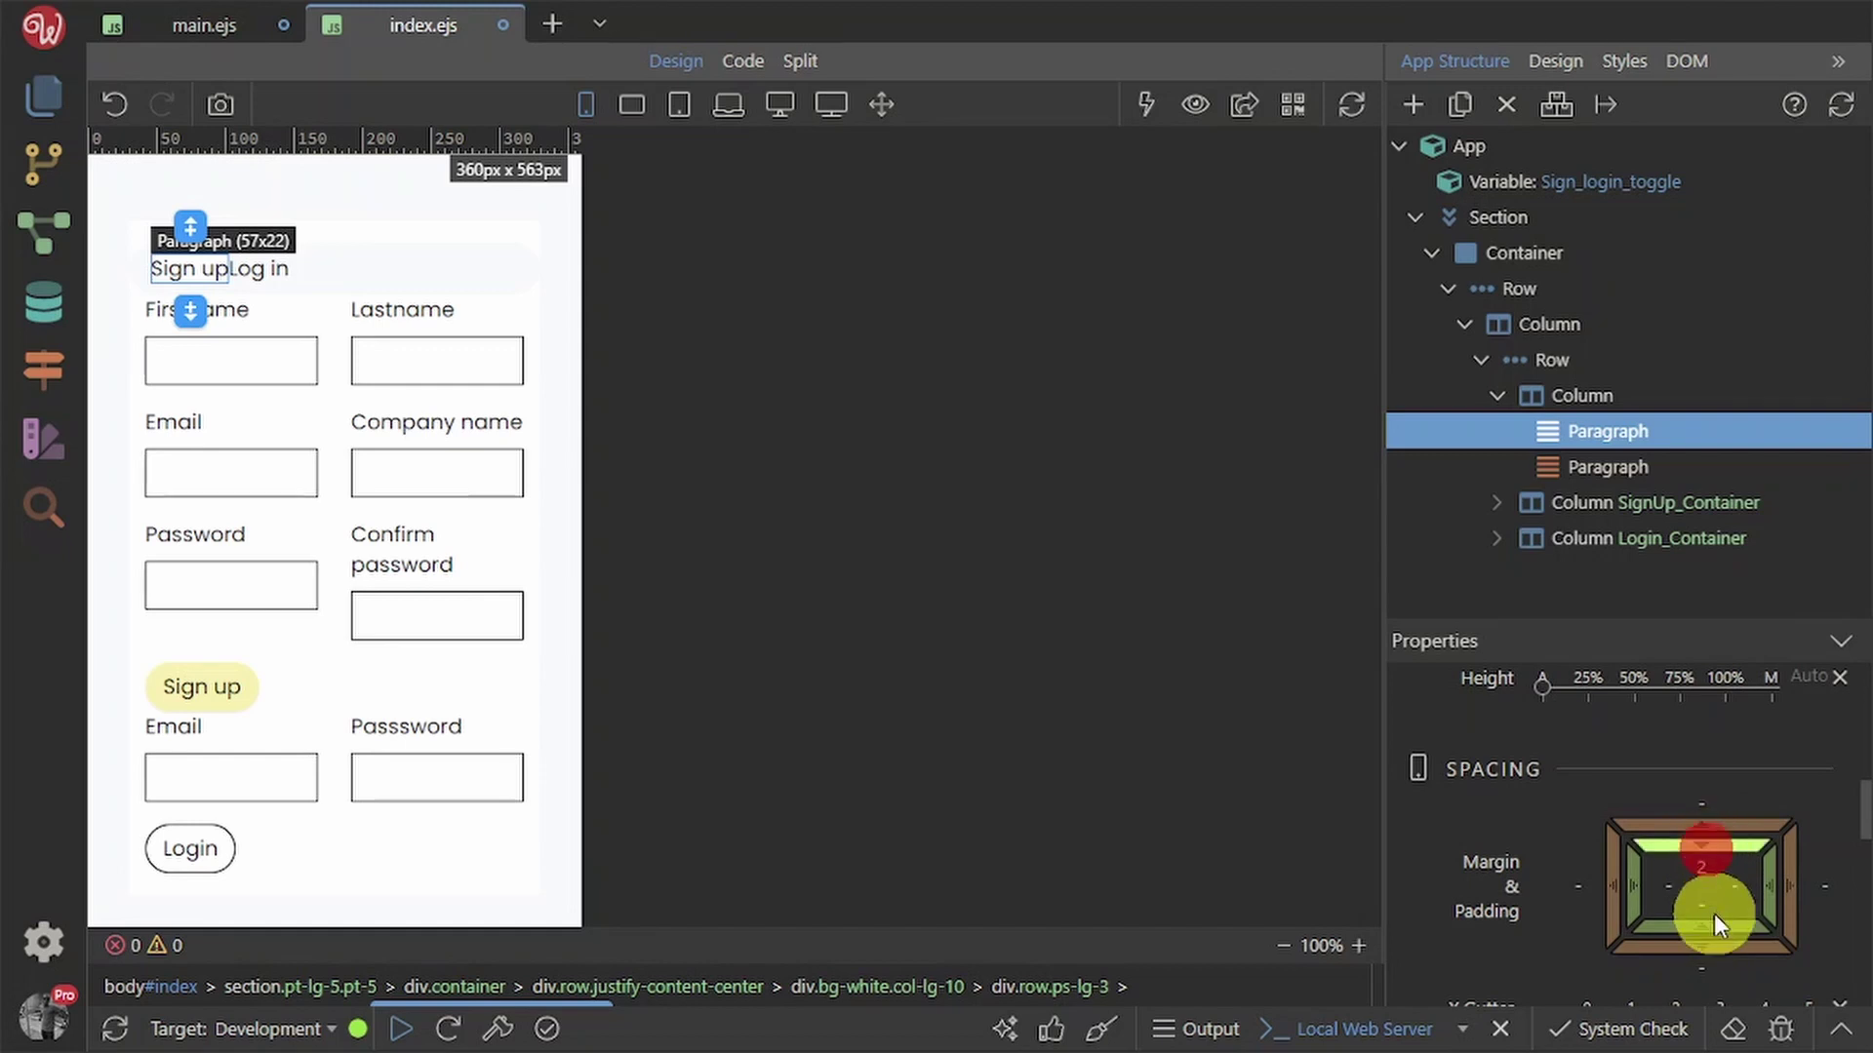
{"action": "left_click", "coordinate": [1714, 925]}
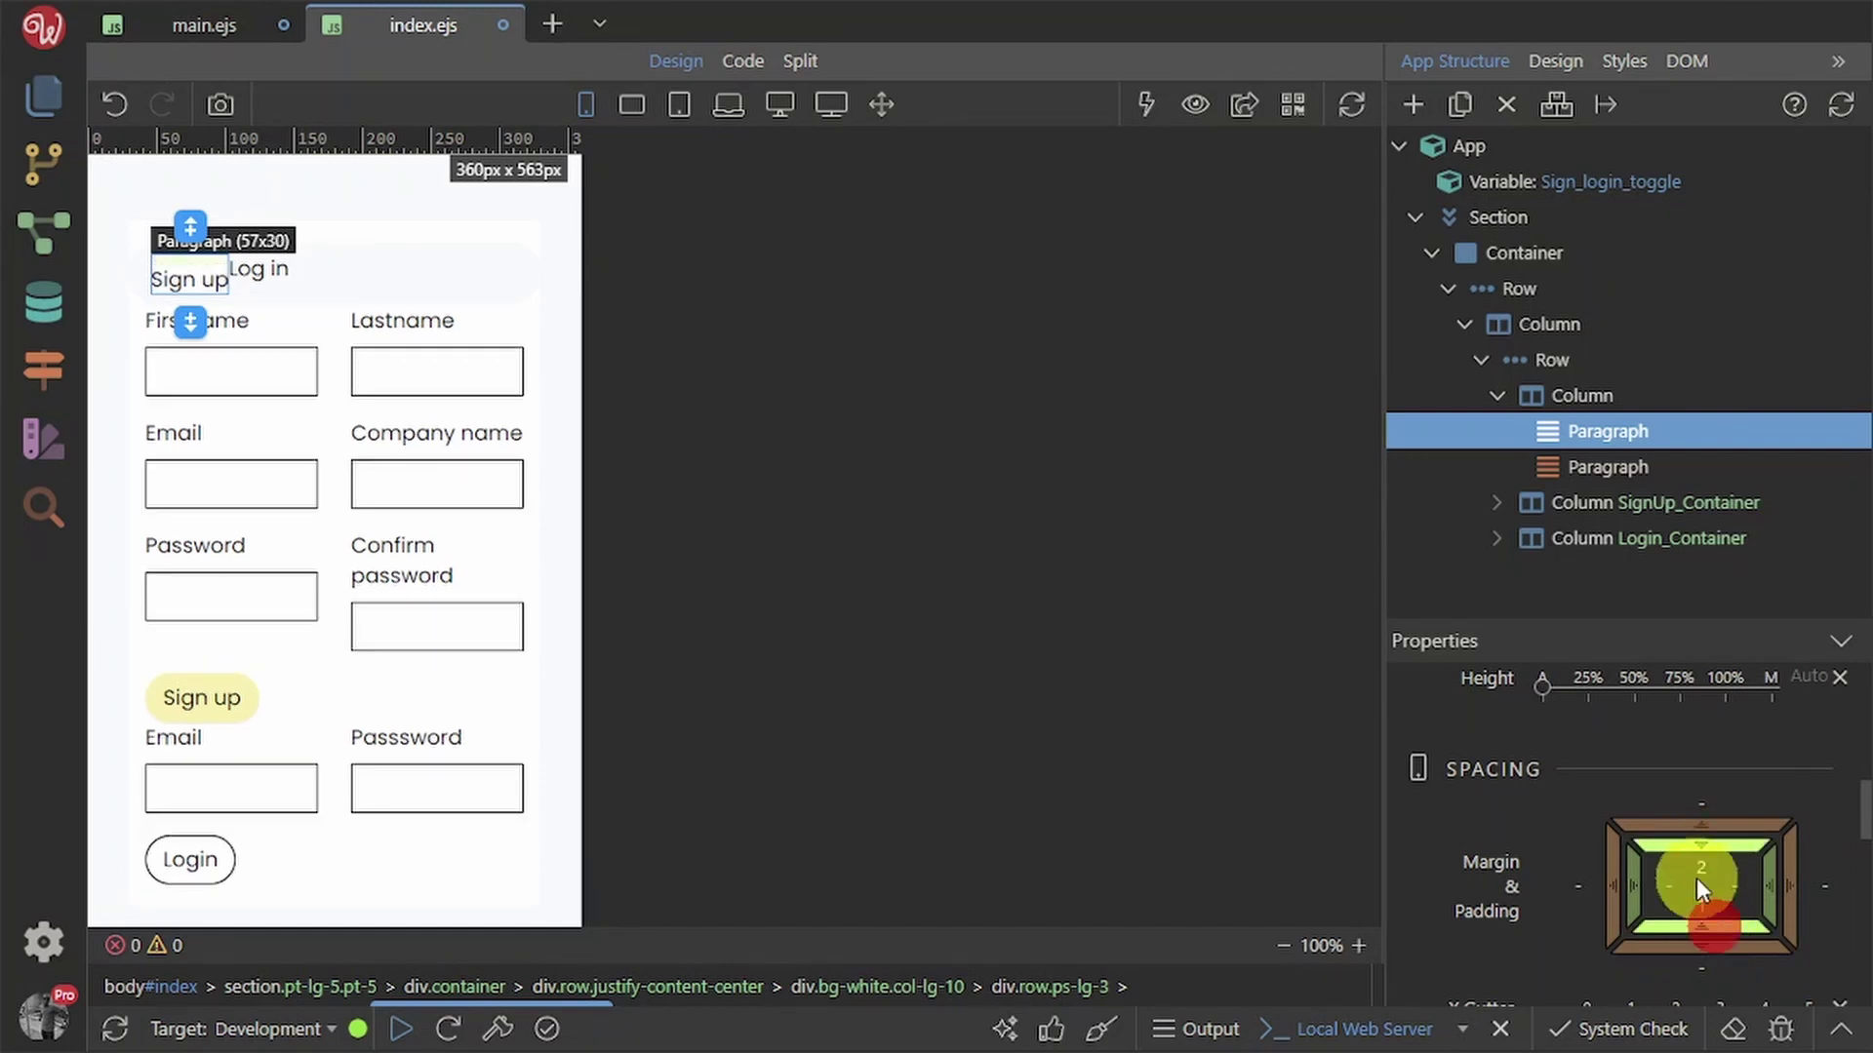
{"action": "left_click", "coordinate": [1768, 878]}
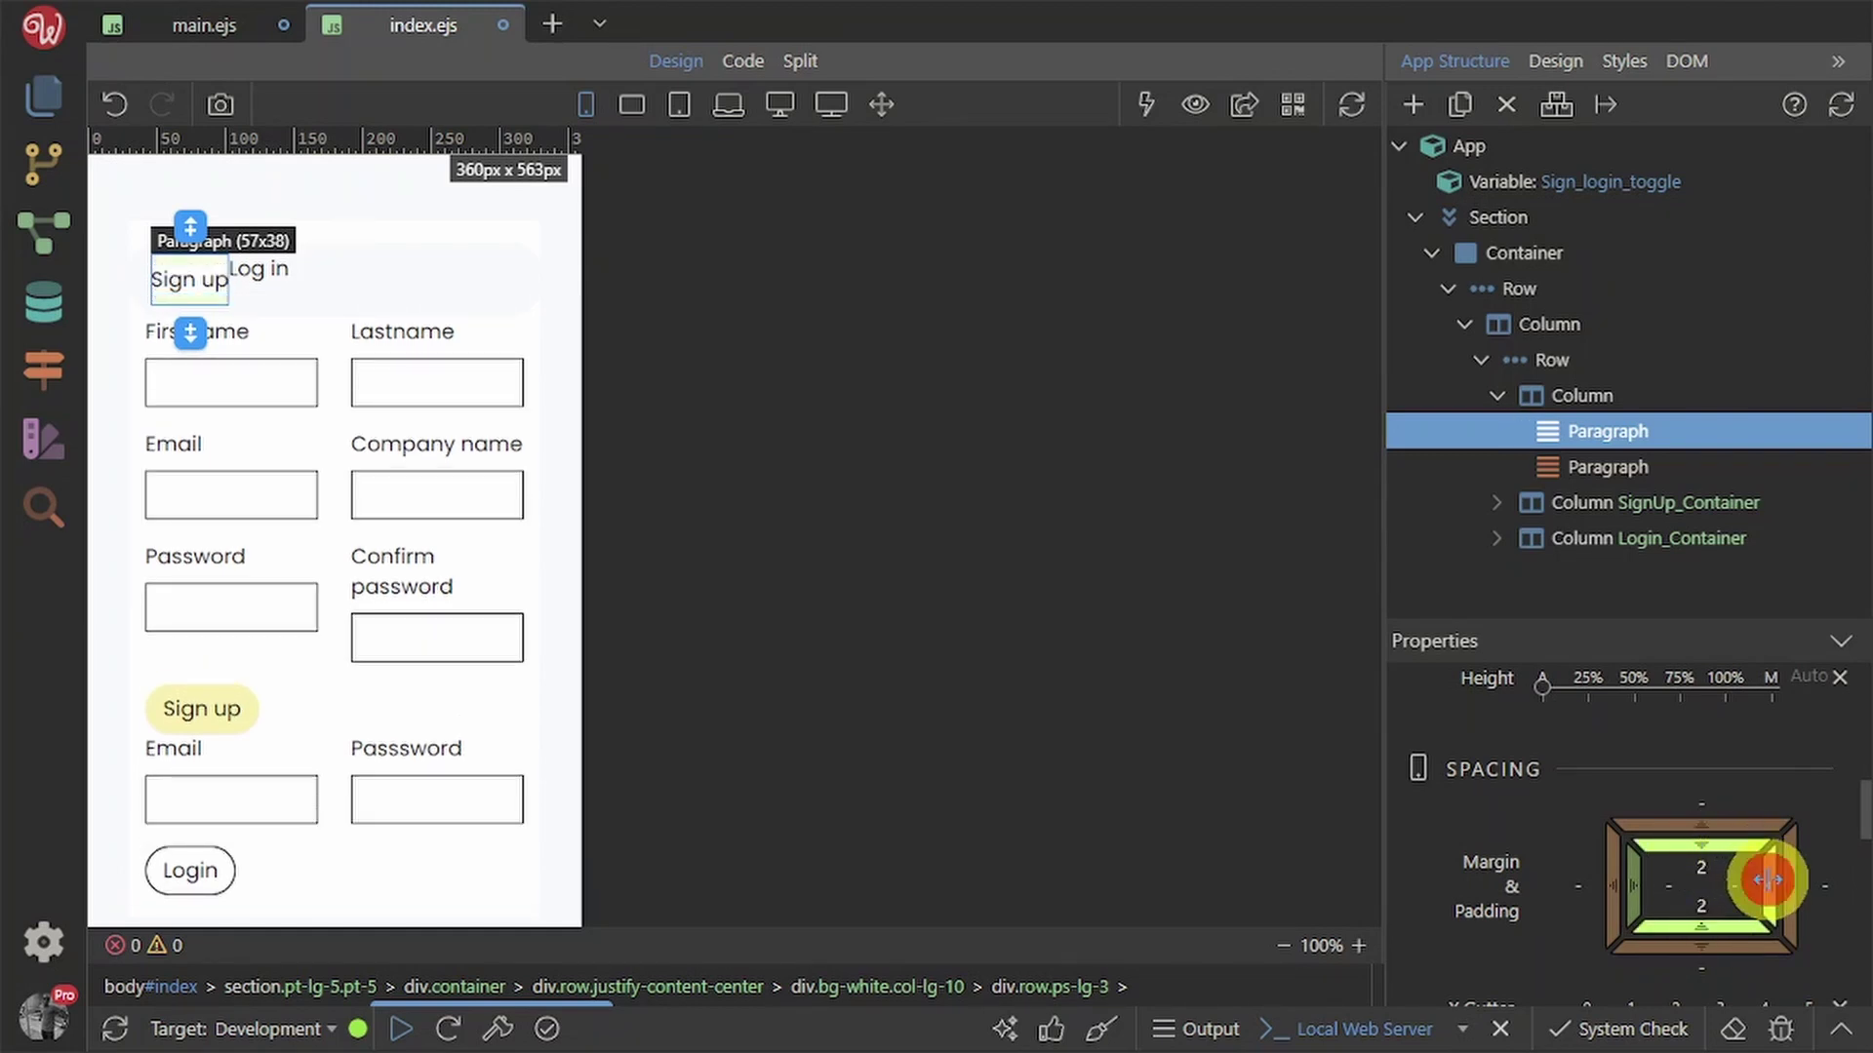
{"action": "left_click", "coordinate": [1637, 889]}
{"action": "left_click_drag", "start_coordinate": [1713, 866], "coordinate": [1726, 886]}
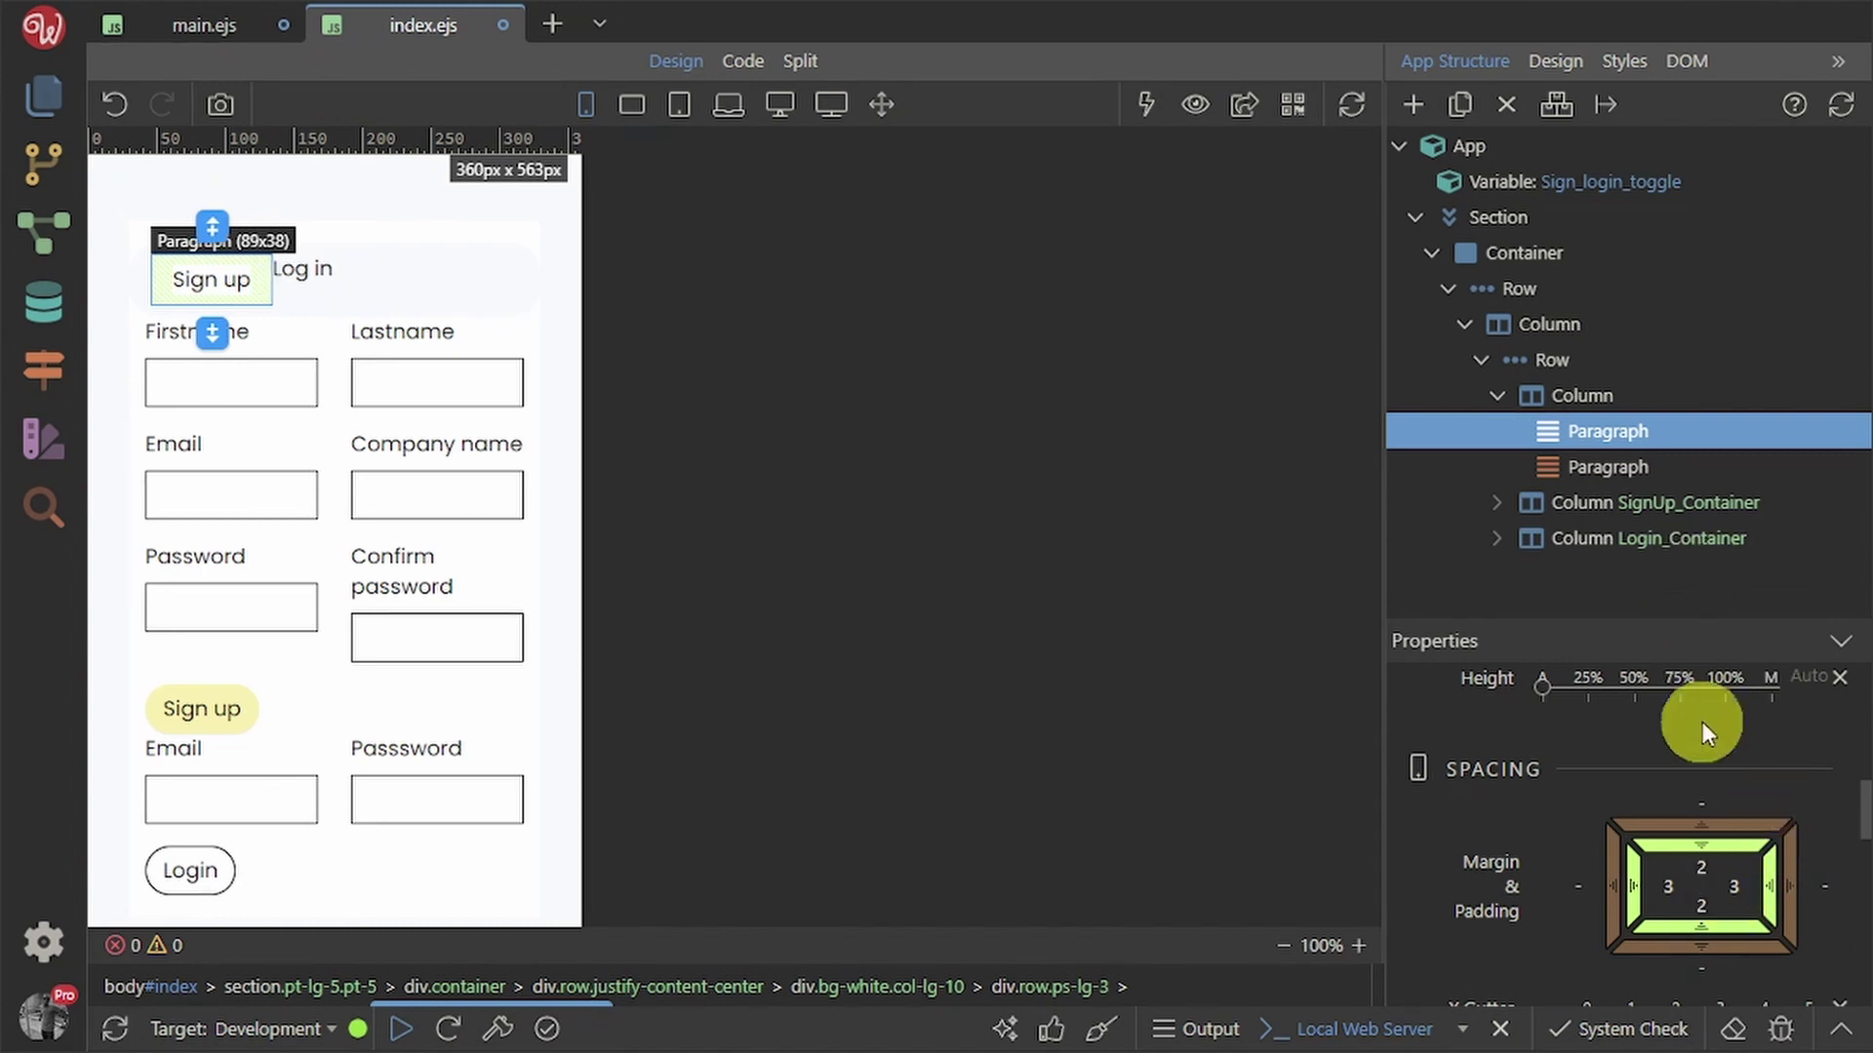
- Set the phone-width size of the column holding the Sign up and Log in paragraphs to Auto
{"action": "left_click", "coordinate": [1622, 400]}
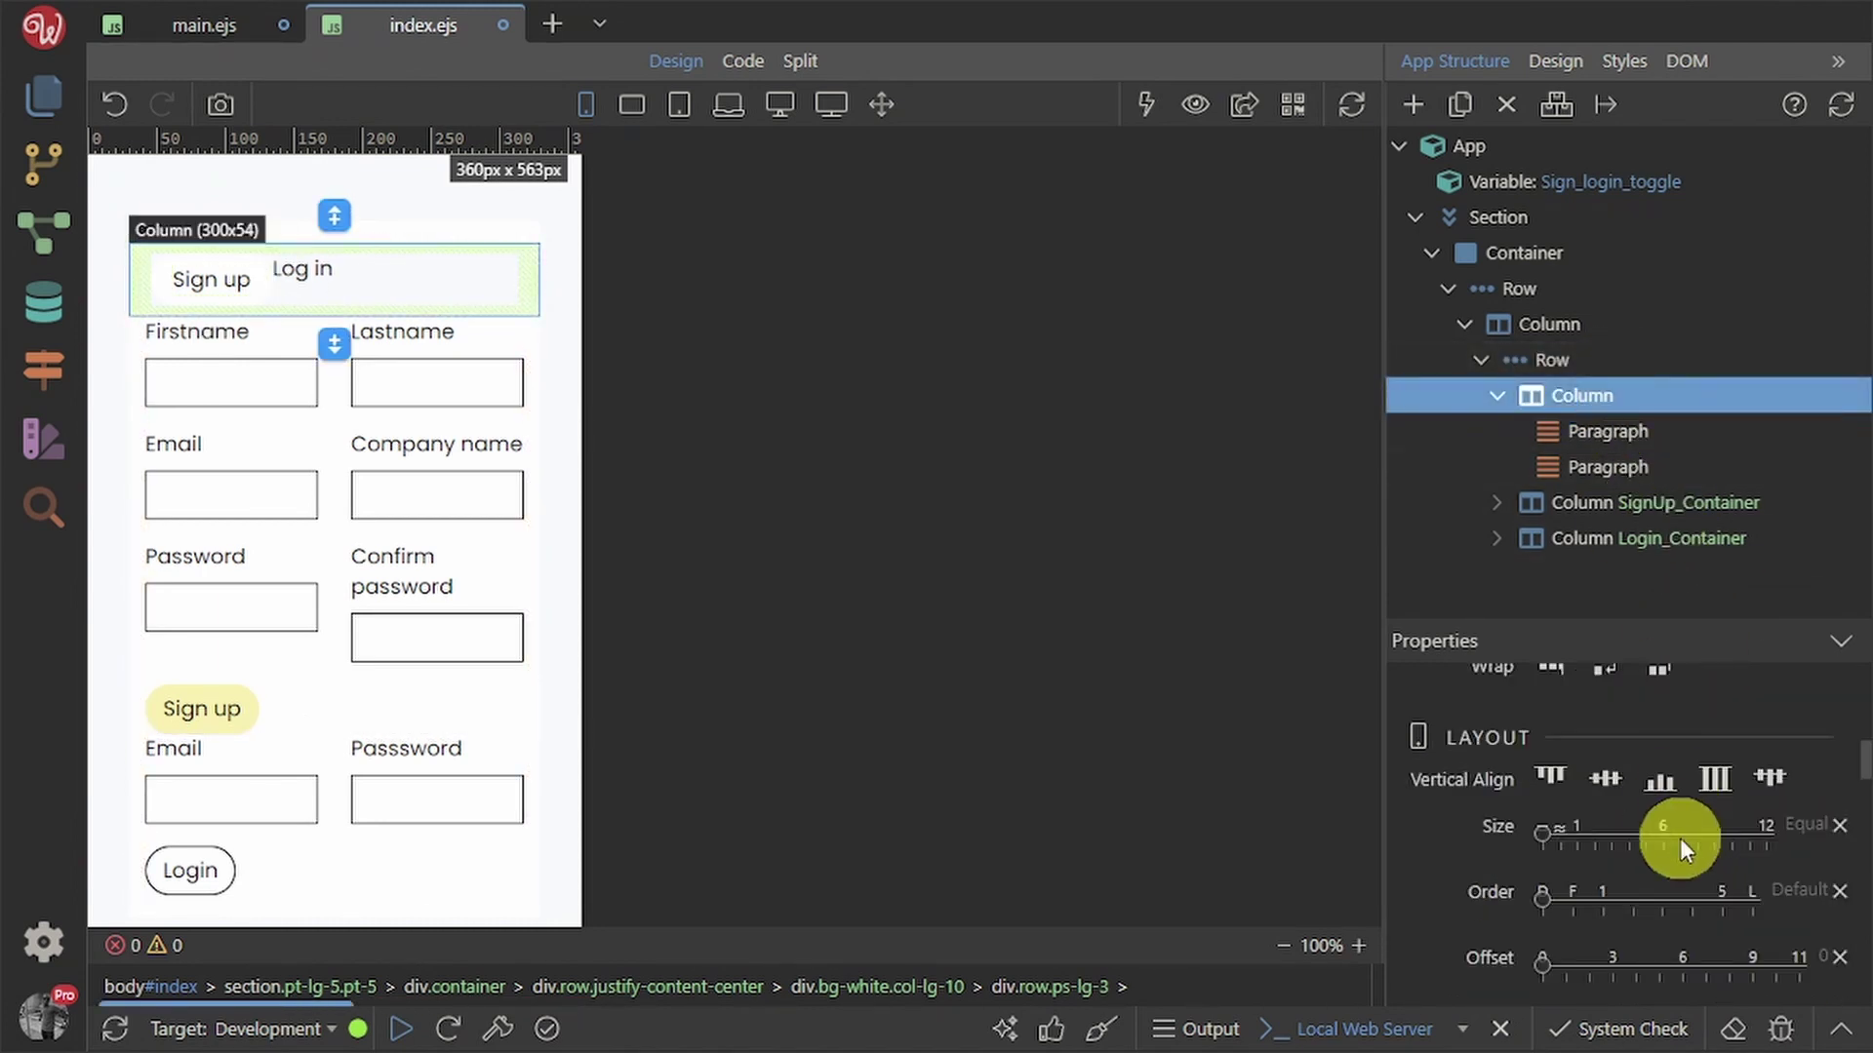
{"action": "left_click", "coordinate": [1561, 829]}
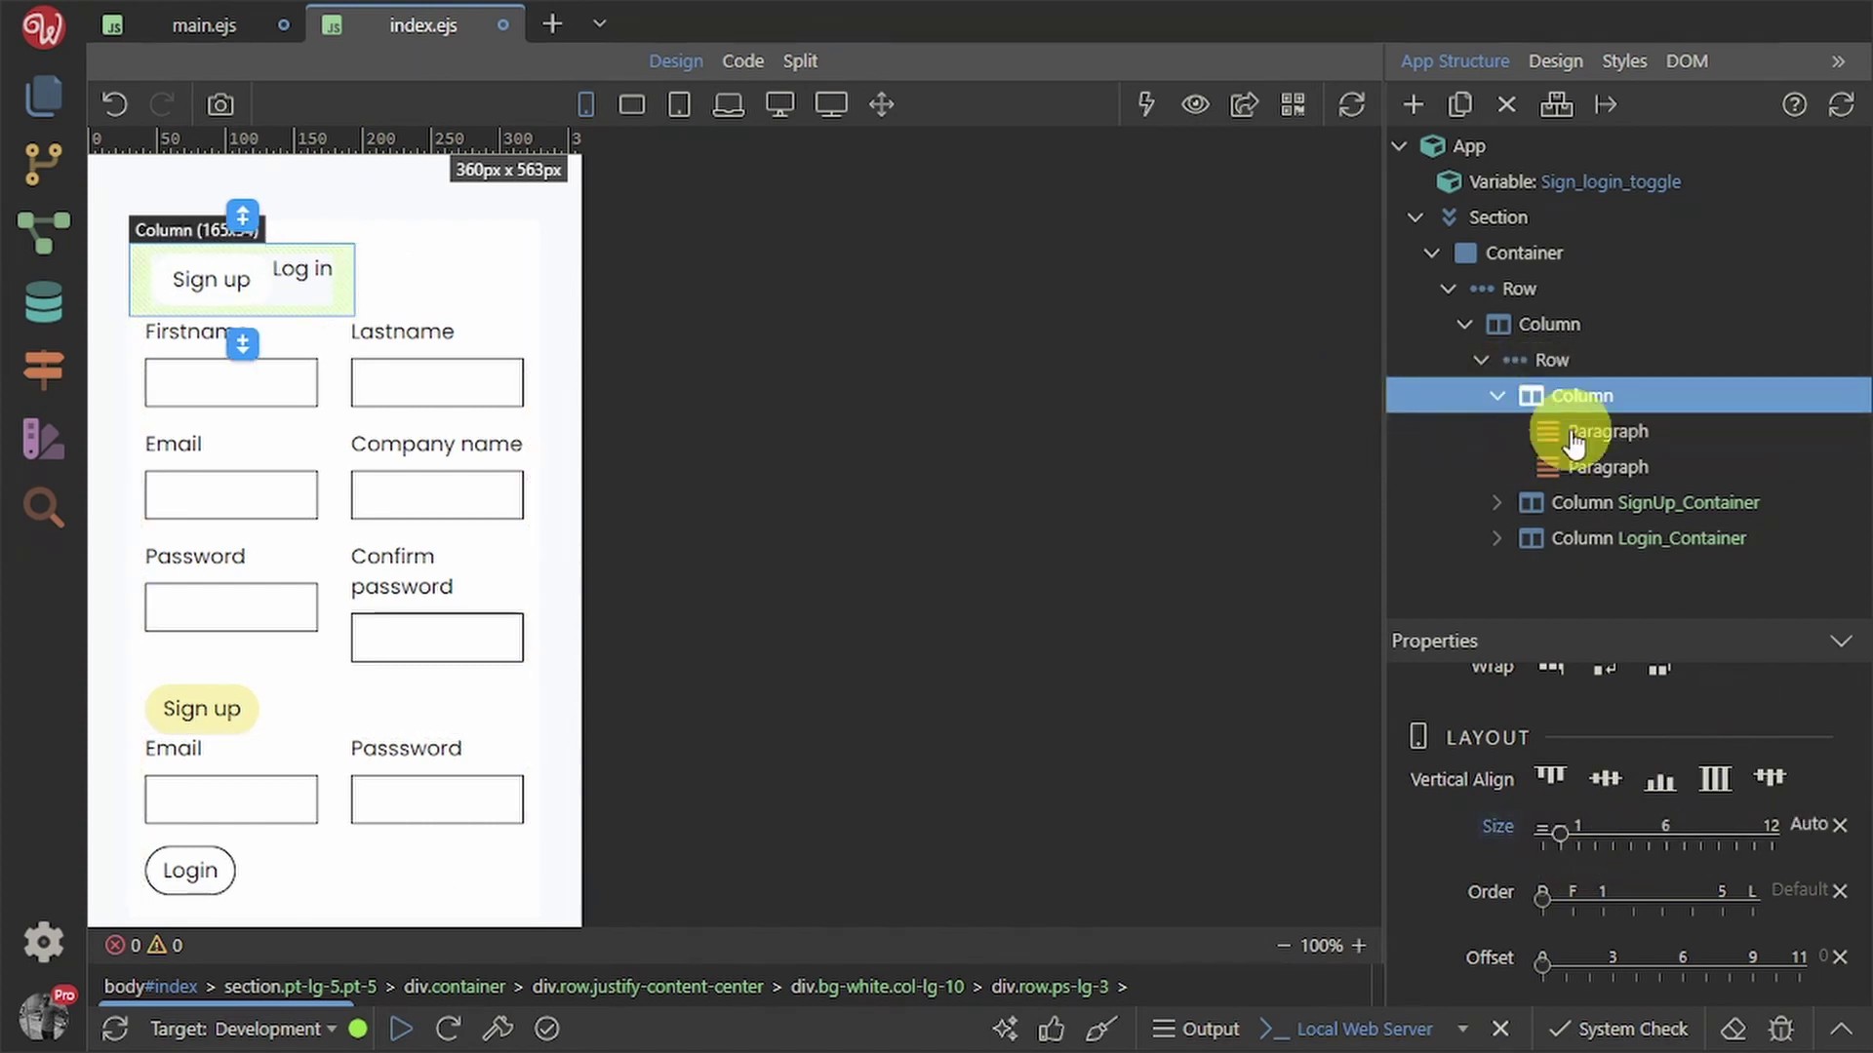
- Copy the Sign up paragraph's full class list, including bg-white pt-2 pb-2 ps-3 pe-3, and replace the Log in paragraph's classes with it
{"action": "left_click", "coordinate": [1604, 433]}
{"action": "scroll", "coordinate": [1666, 849], "scroll_direction": "up", "scroll_amount": 10}
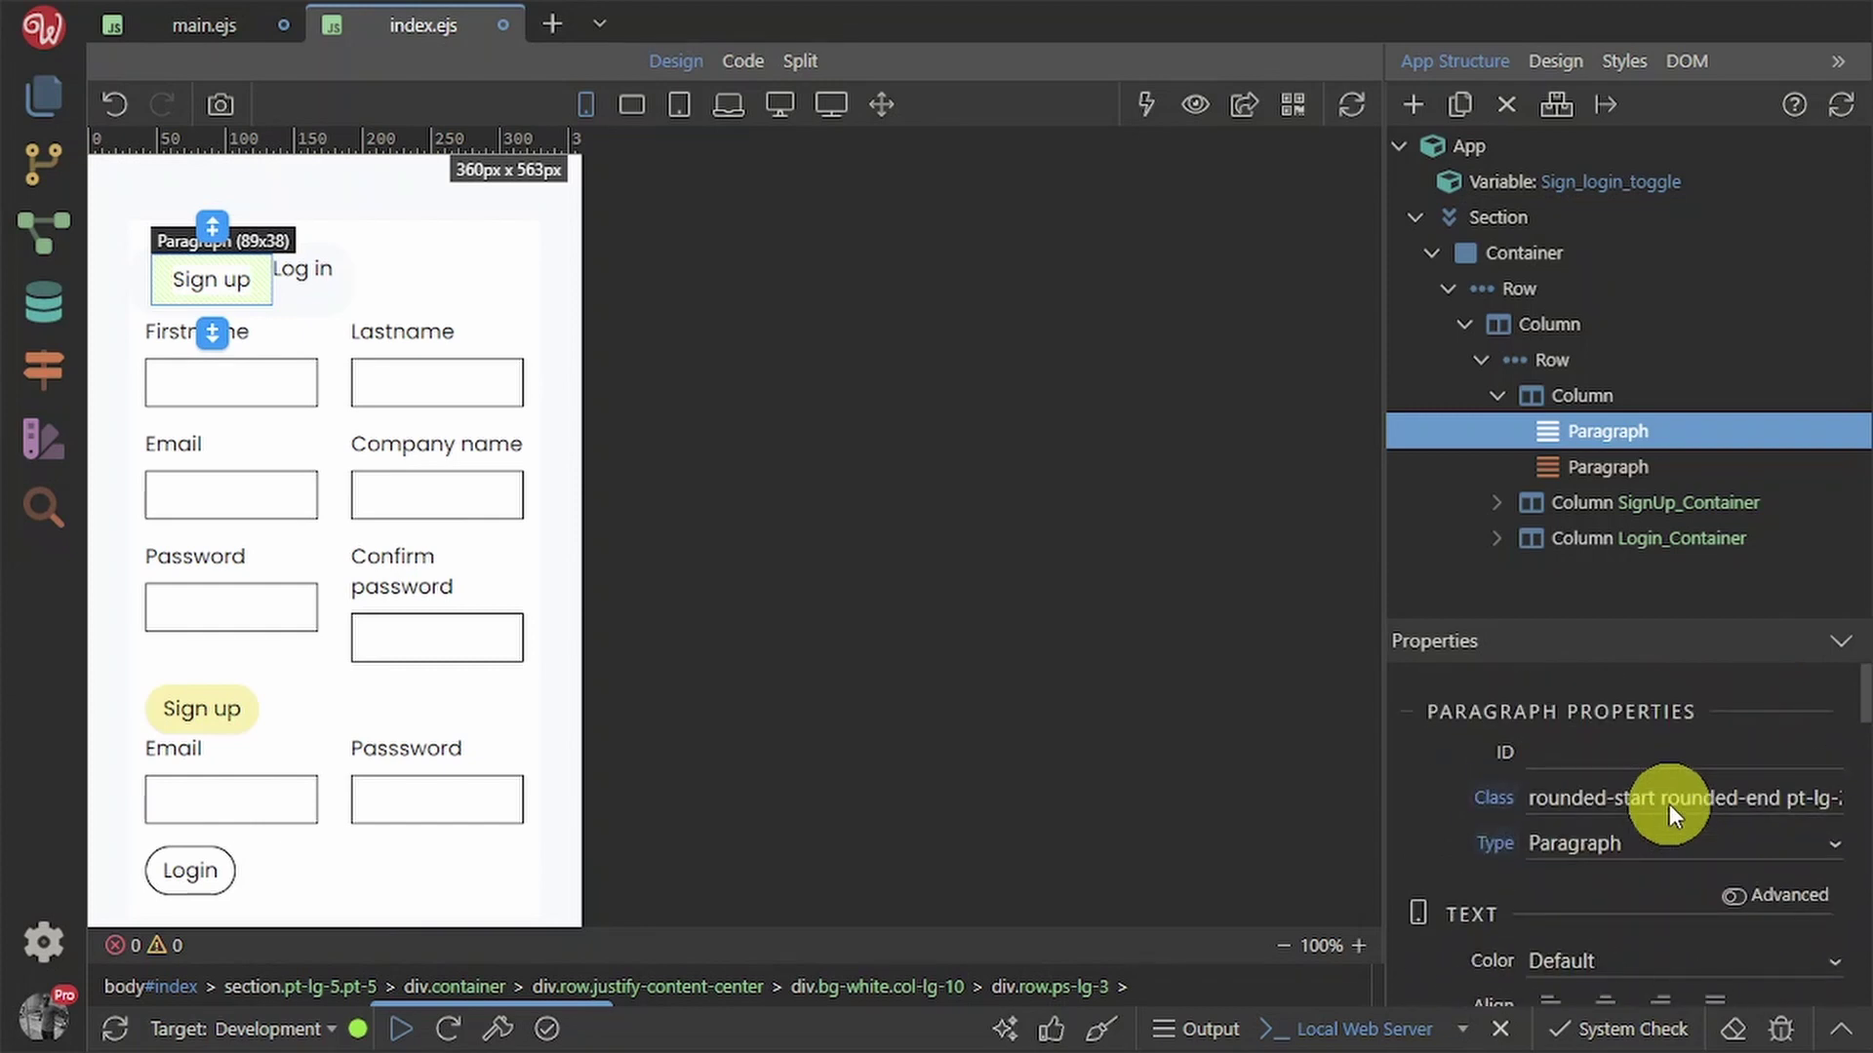
{"action": "left_click", "coordinate": [1528, 800]}
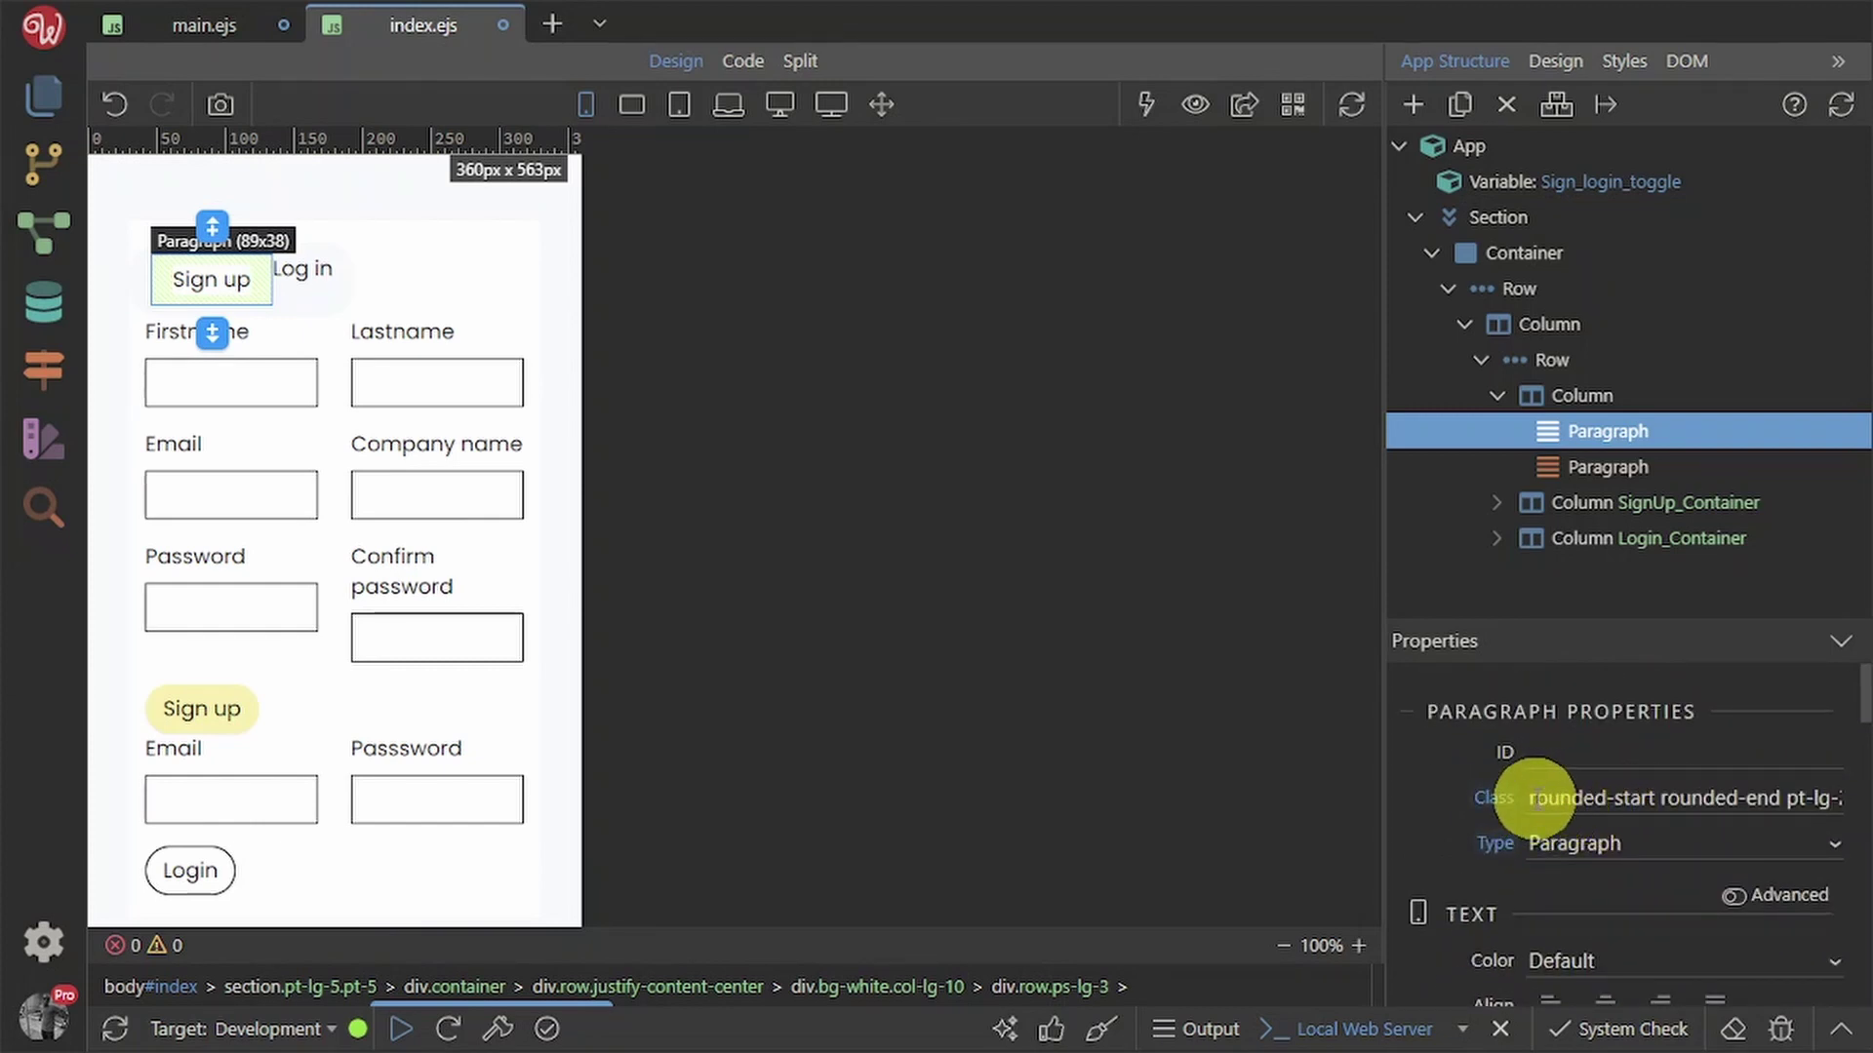
{"action": "left_click_drag", "start_coordinate": [1521, 798], "coordinate": [1865, 776]}
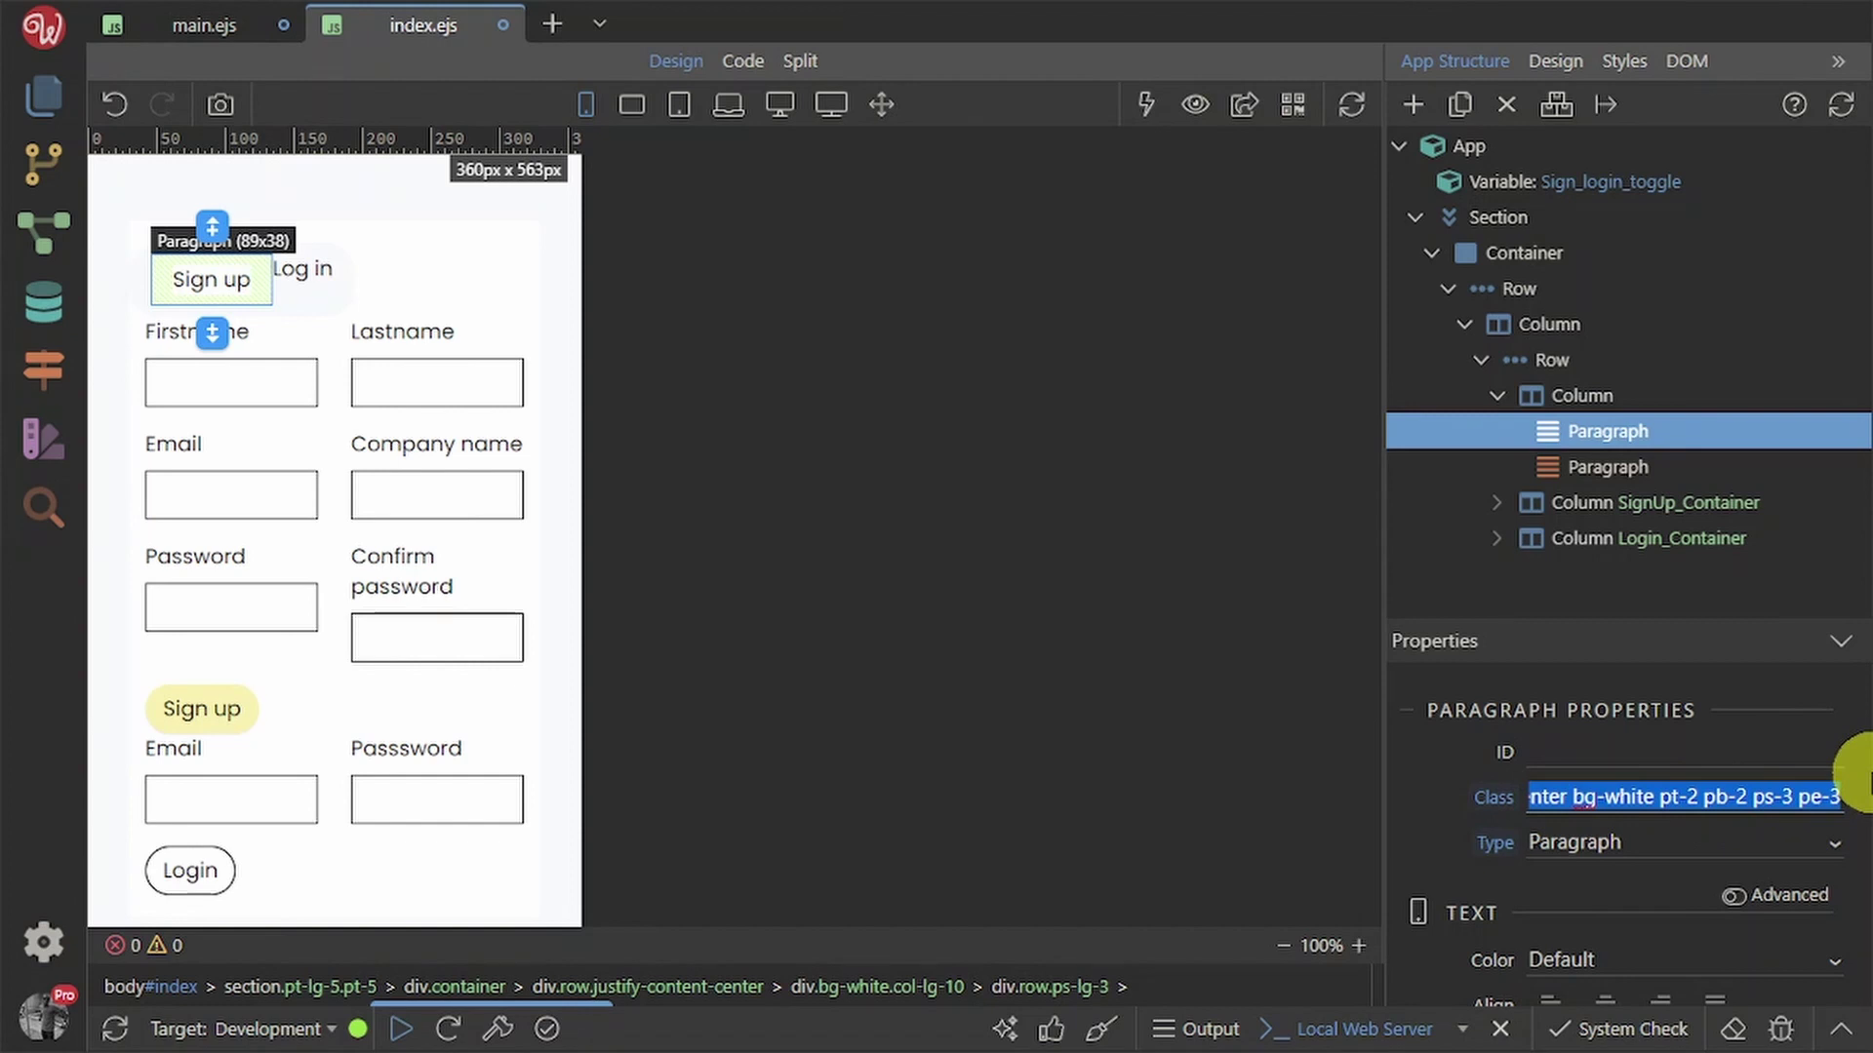
{"action": "left_click", "coordinate": [302, 265]}
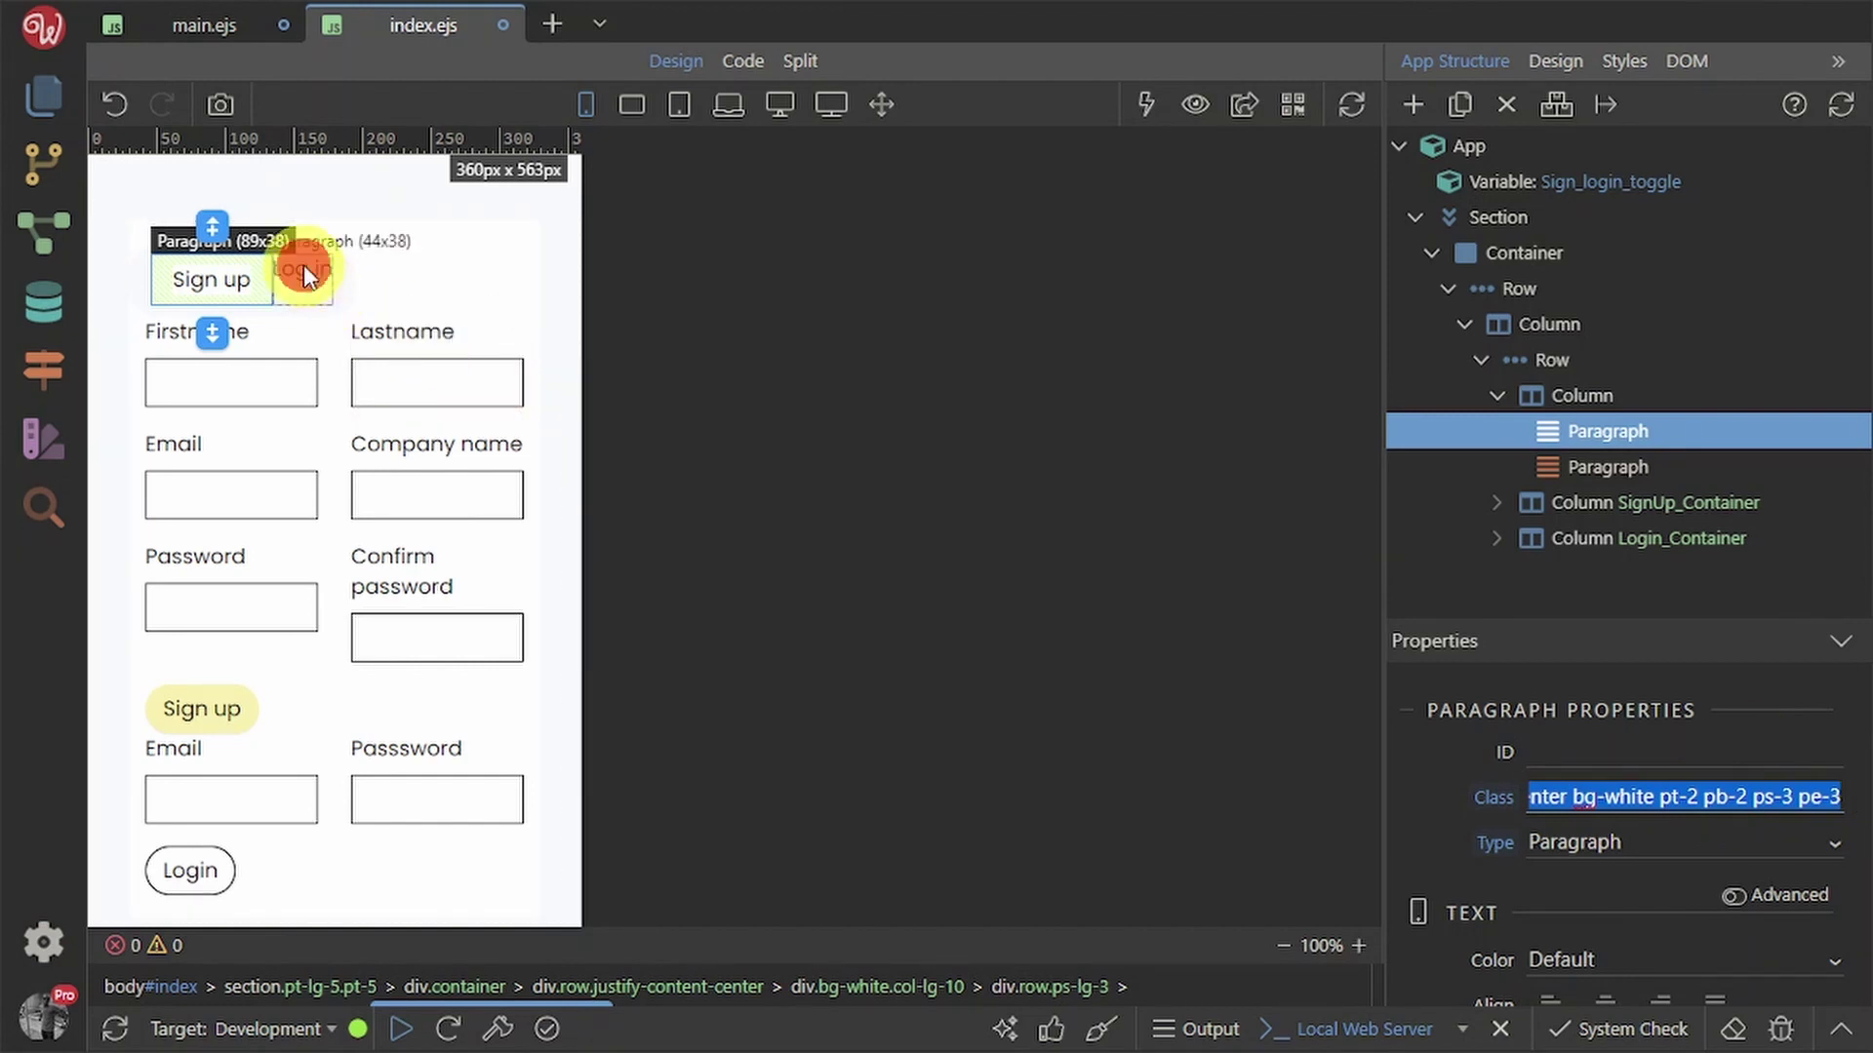
{"action": "left_click_drag", "start_coordinate": [1532, 798], "coordinate": [1865, 785]}
{"action": "type", "text": "rounded-start rounded-end pt-lg-2 pb-lg-2 ps-lg-3 pe-lg-3 text-lg-center bg-white pr-2 pb-2 ps-3 pe-3"}
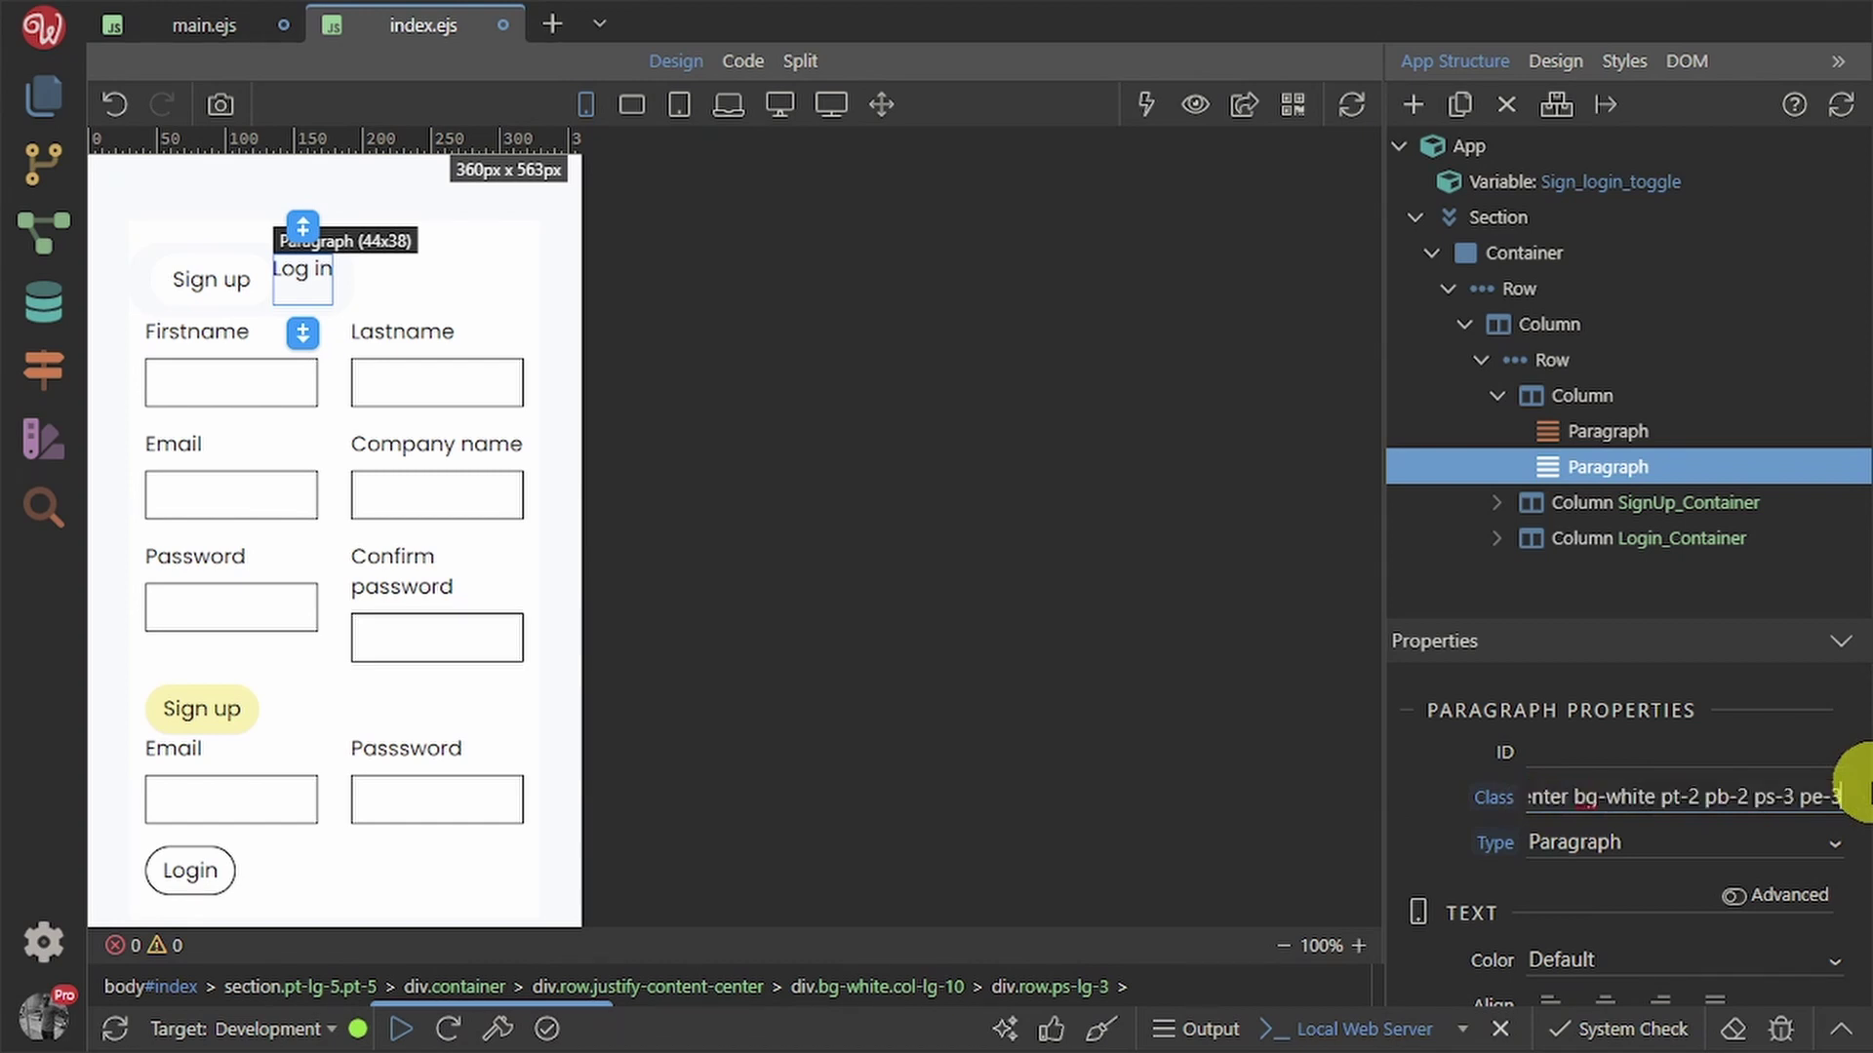
{"action": "left_click", "coordinate": [1463, 868]}
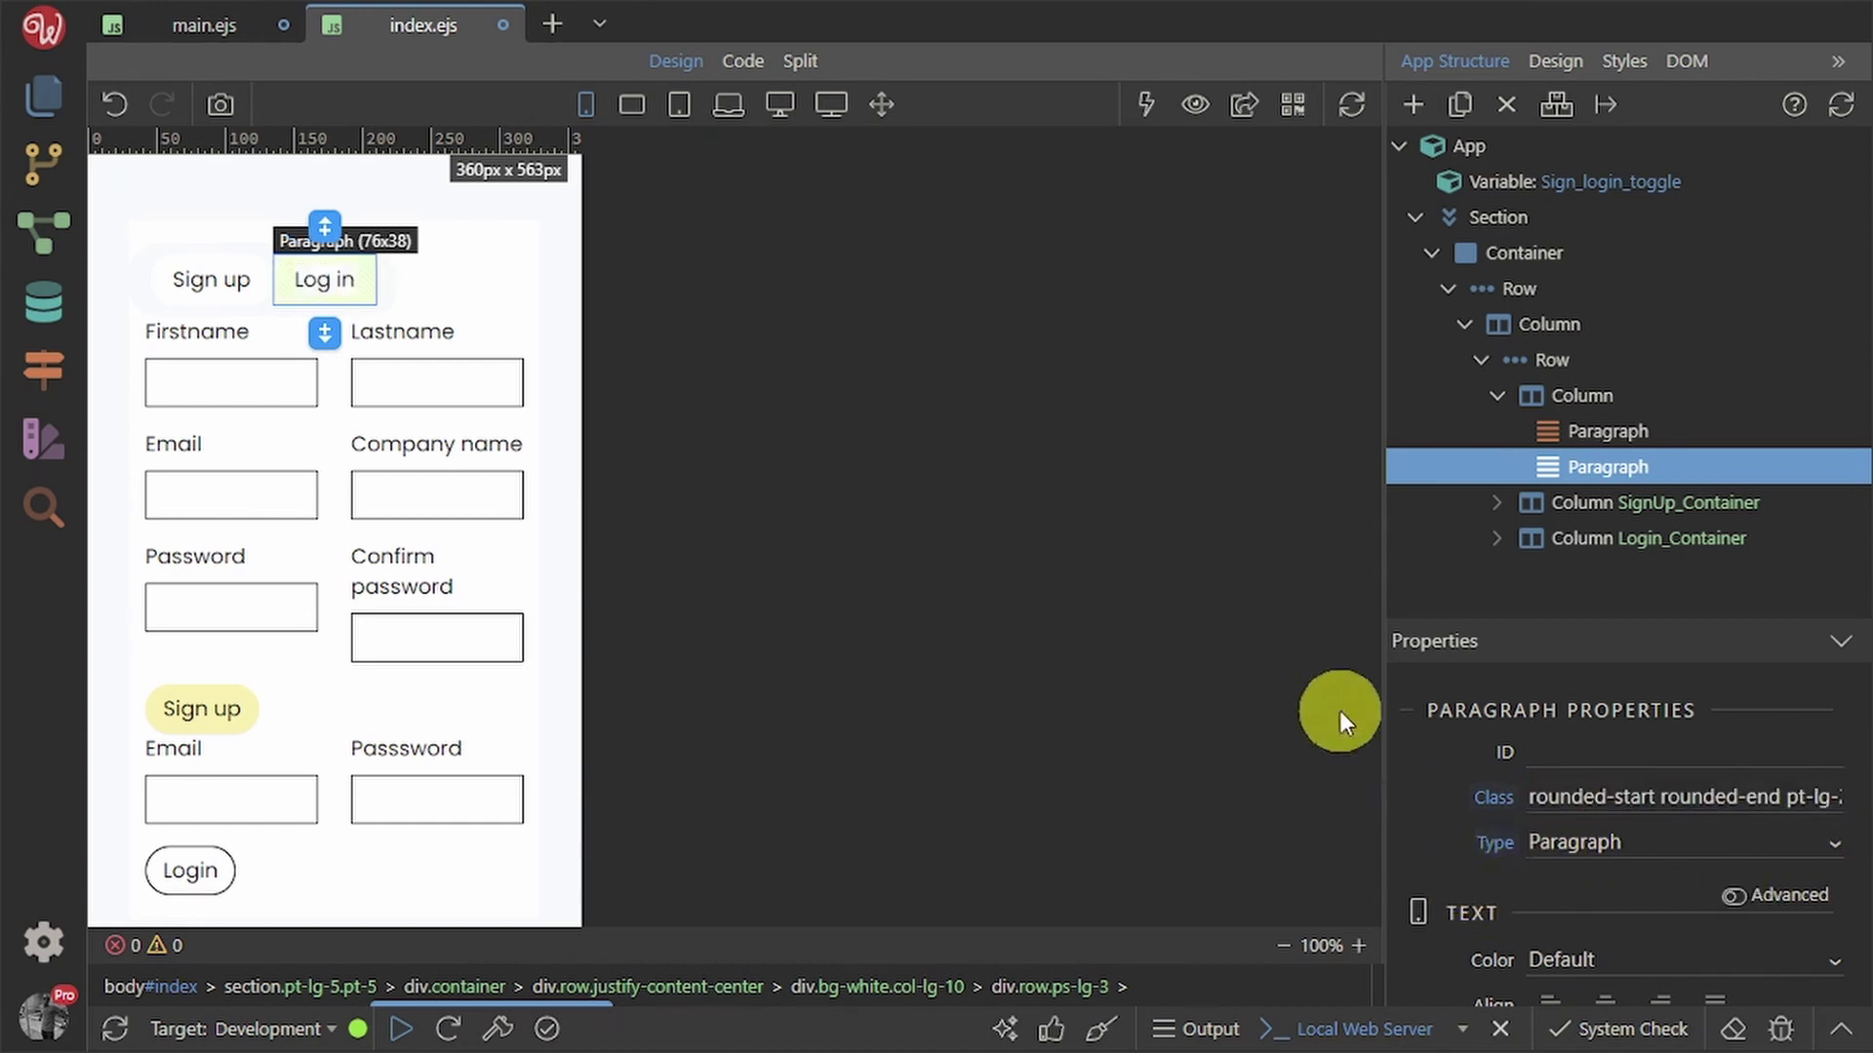
- Change the Log in paragraph's background color to Default
{"action": "left_click", "coordinate": [248, 283]}
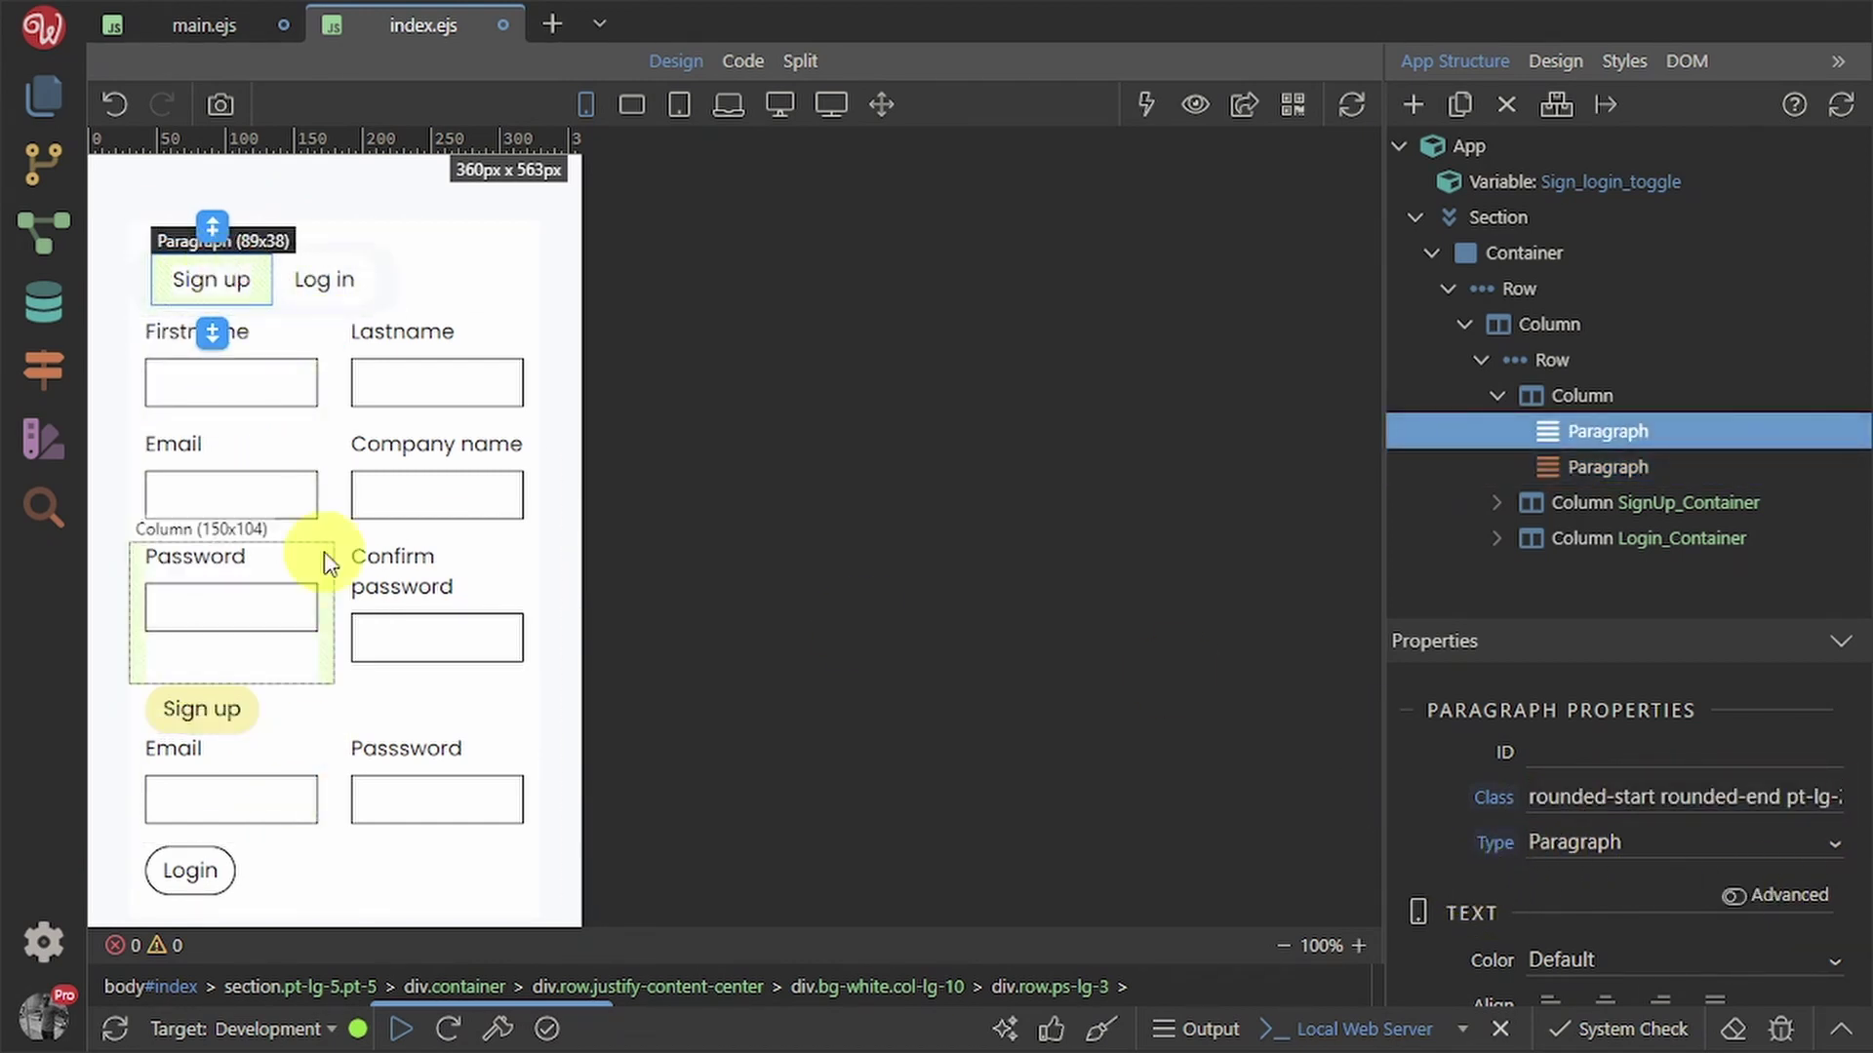
{"action": "left_click", "coordinate": [326, 285]}
{"action": "scroll", "coordinate": [1648, 897], "scroll_direction": "down", "scroll_amount": 5}
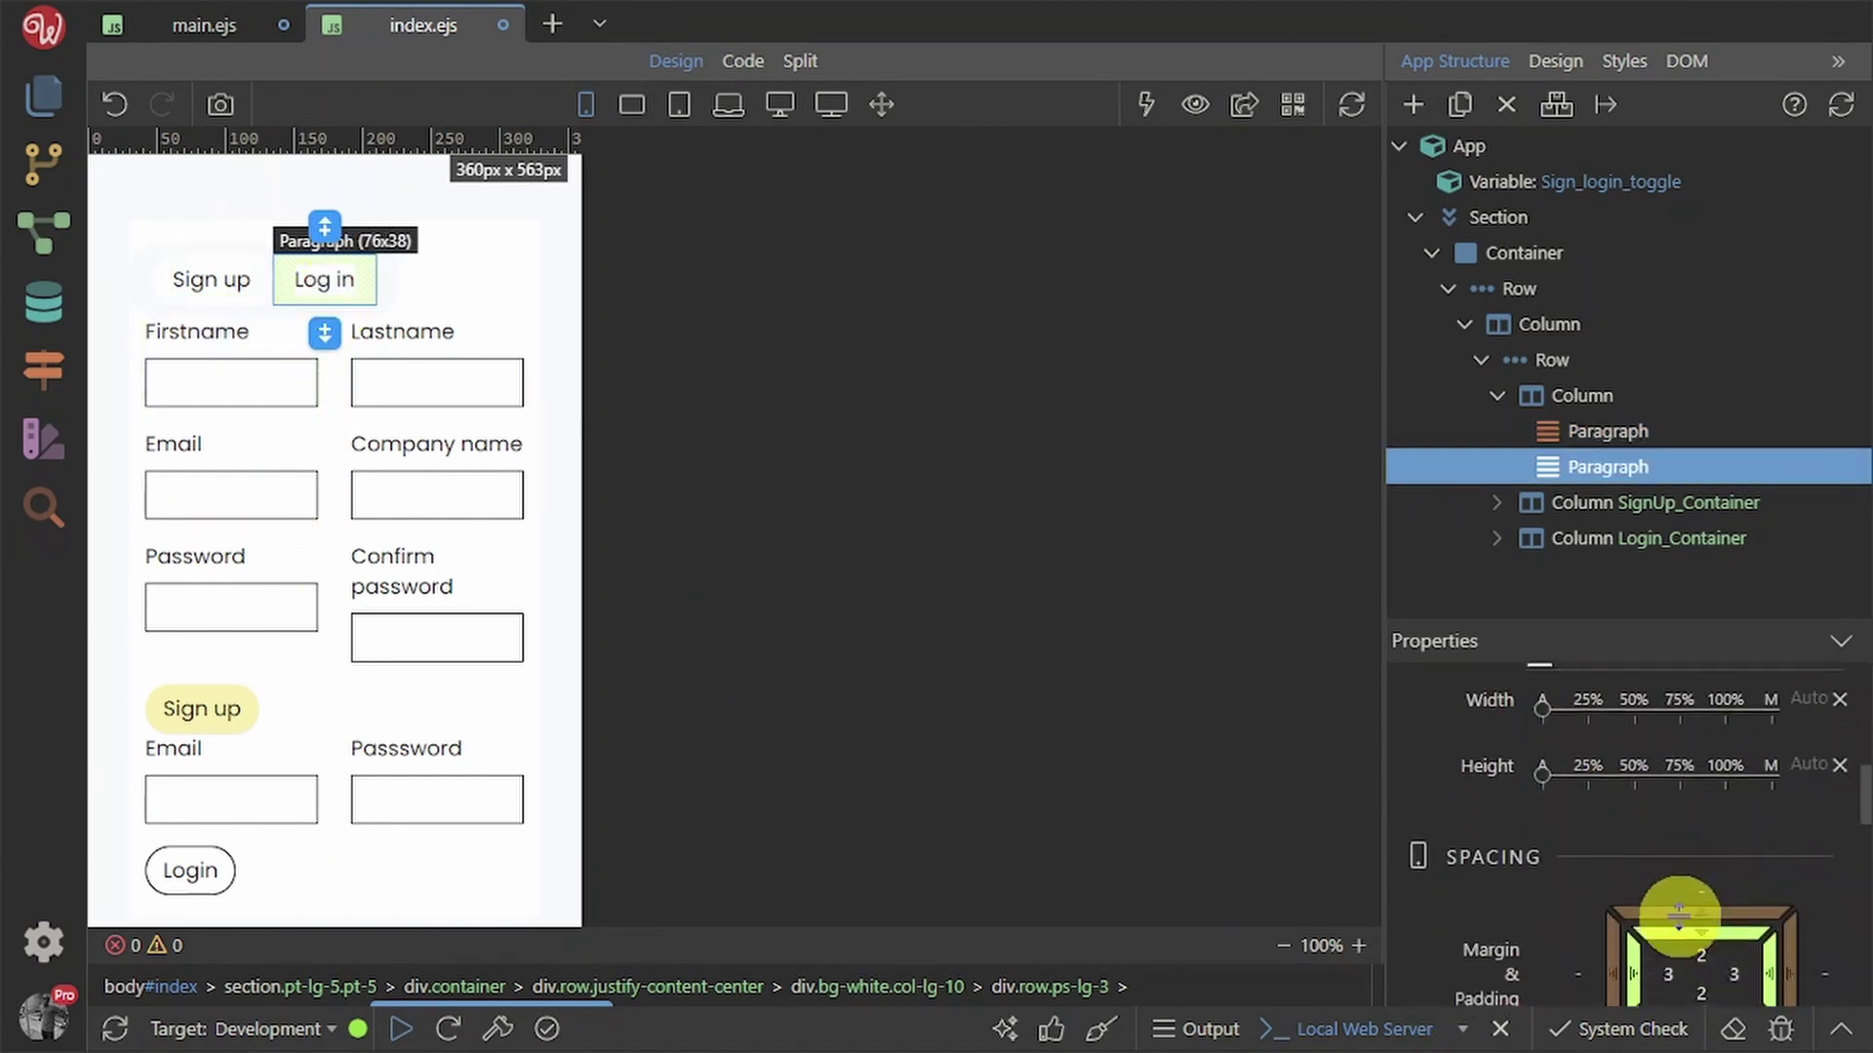
{"action": "scroll", "coordinate": [1680, 919], "scroll_direction": "down", "scroll_amount": 8}
{"action": "scroll", "coordinate": [1679, 923], "scroll_direction": "up", "scroll_amount": 3}
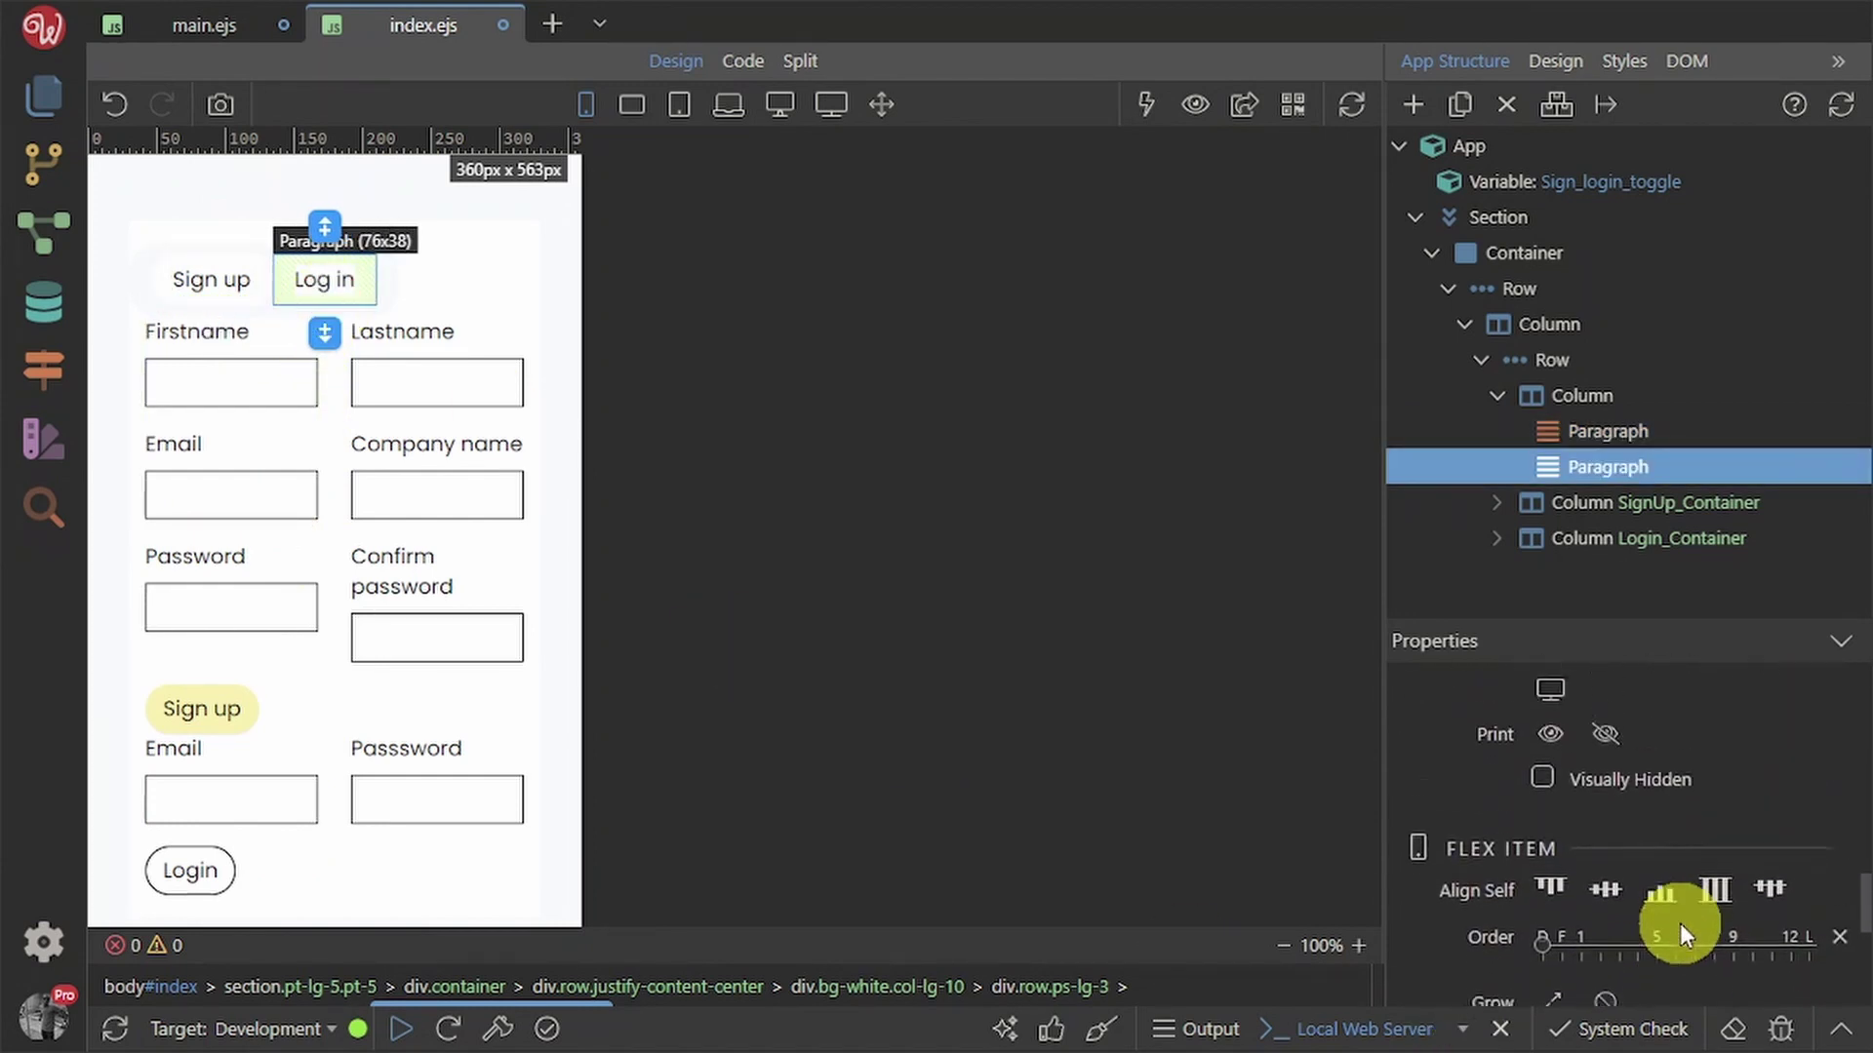
{"action": "scroll", "coordinate": [1680, 922], "scroll_direction": "down", "scroll_amount": 5}
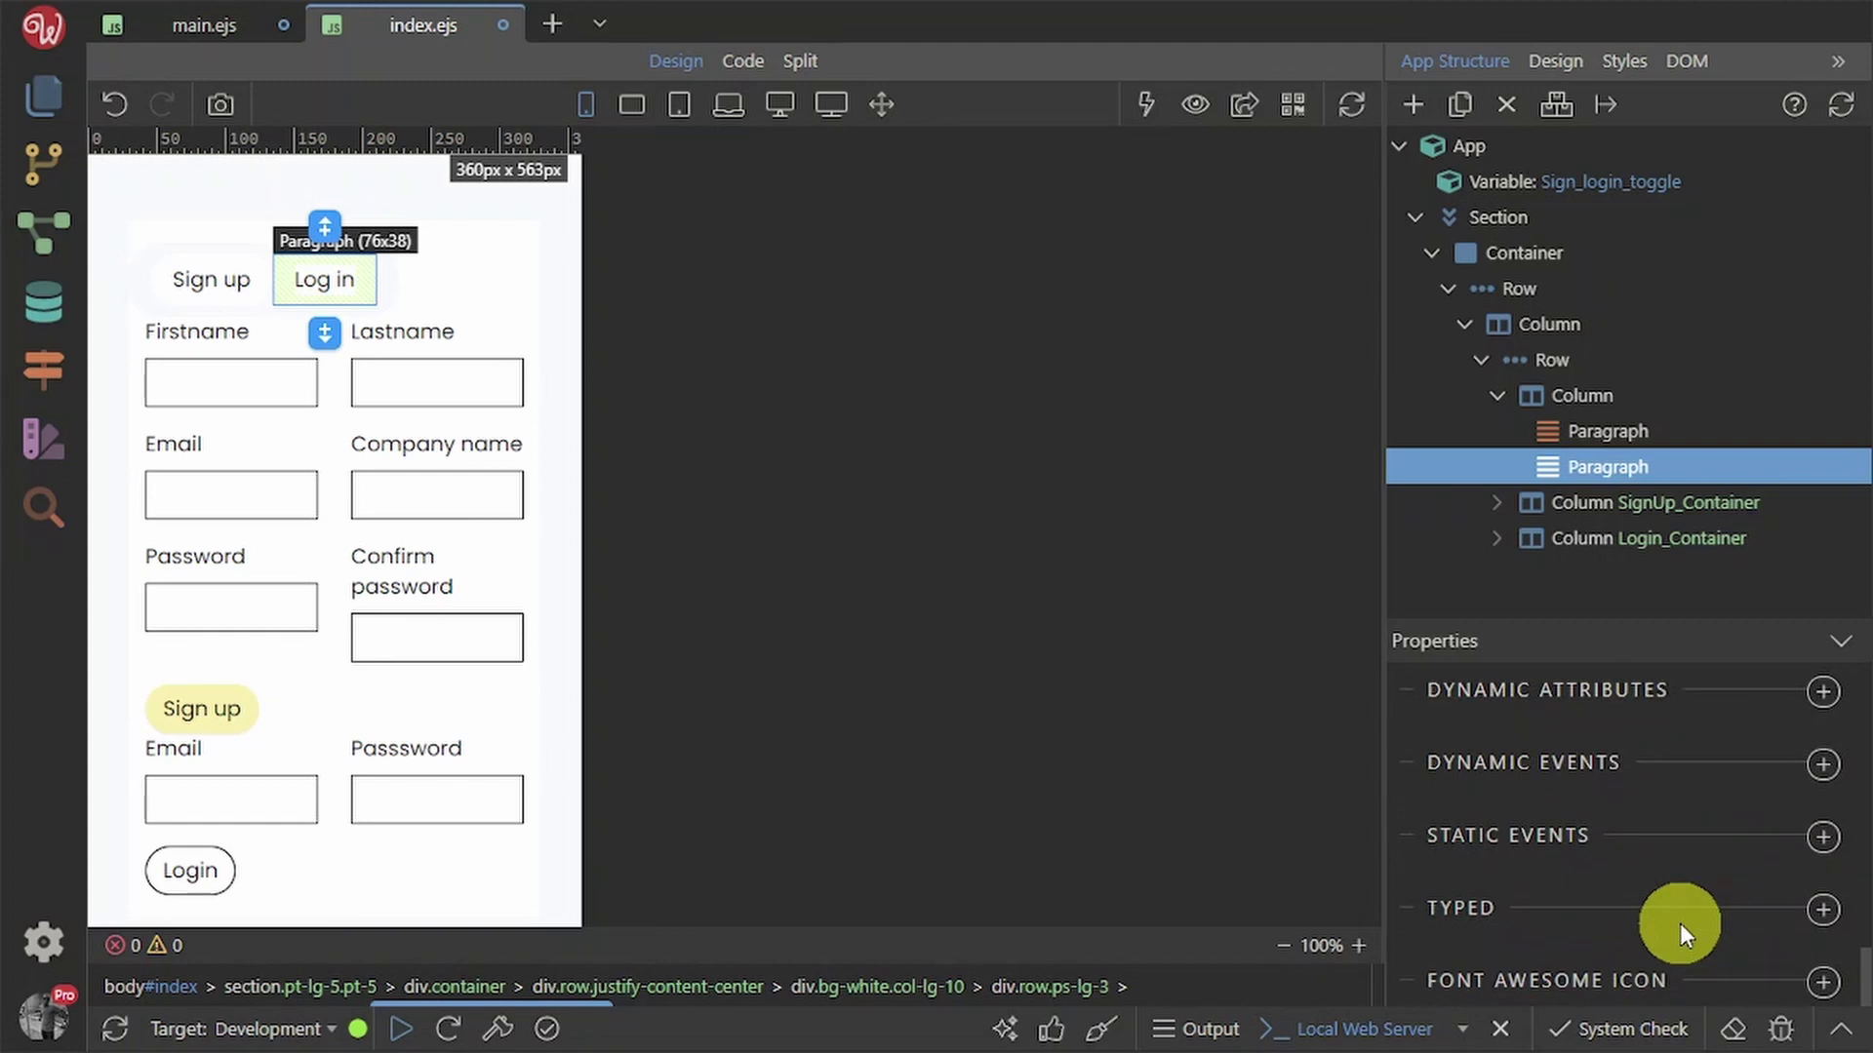
{"action": "scroll", "coordinate": [1679, 922], "scroll_direction": "up", "scroll_amount": 10}
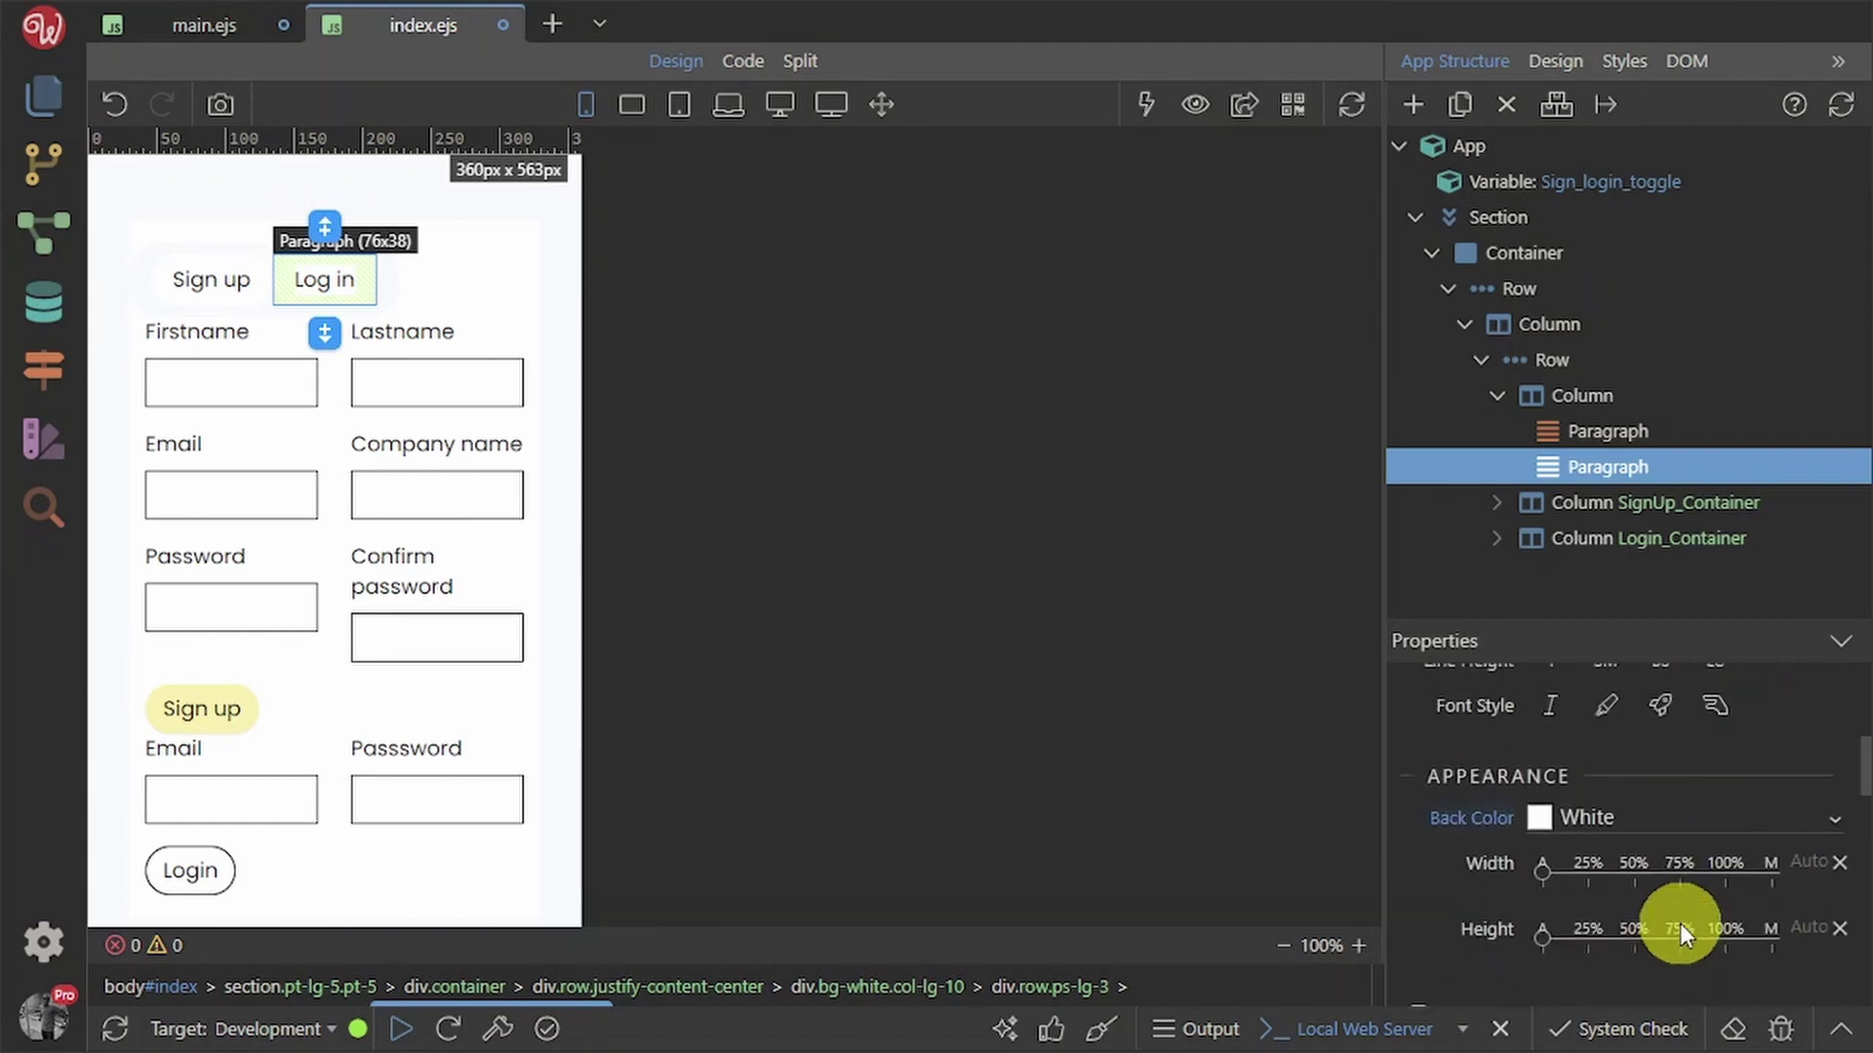
{"action": "left_click", "coordinate": [1624, 821]}
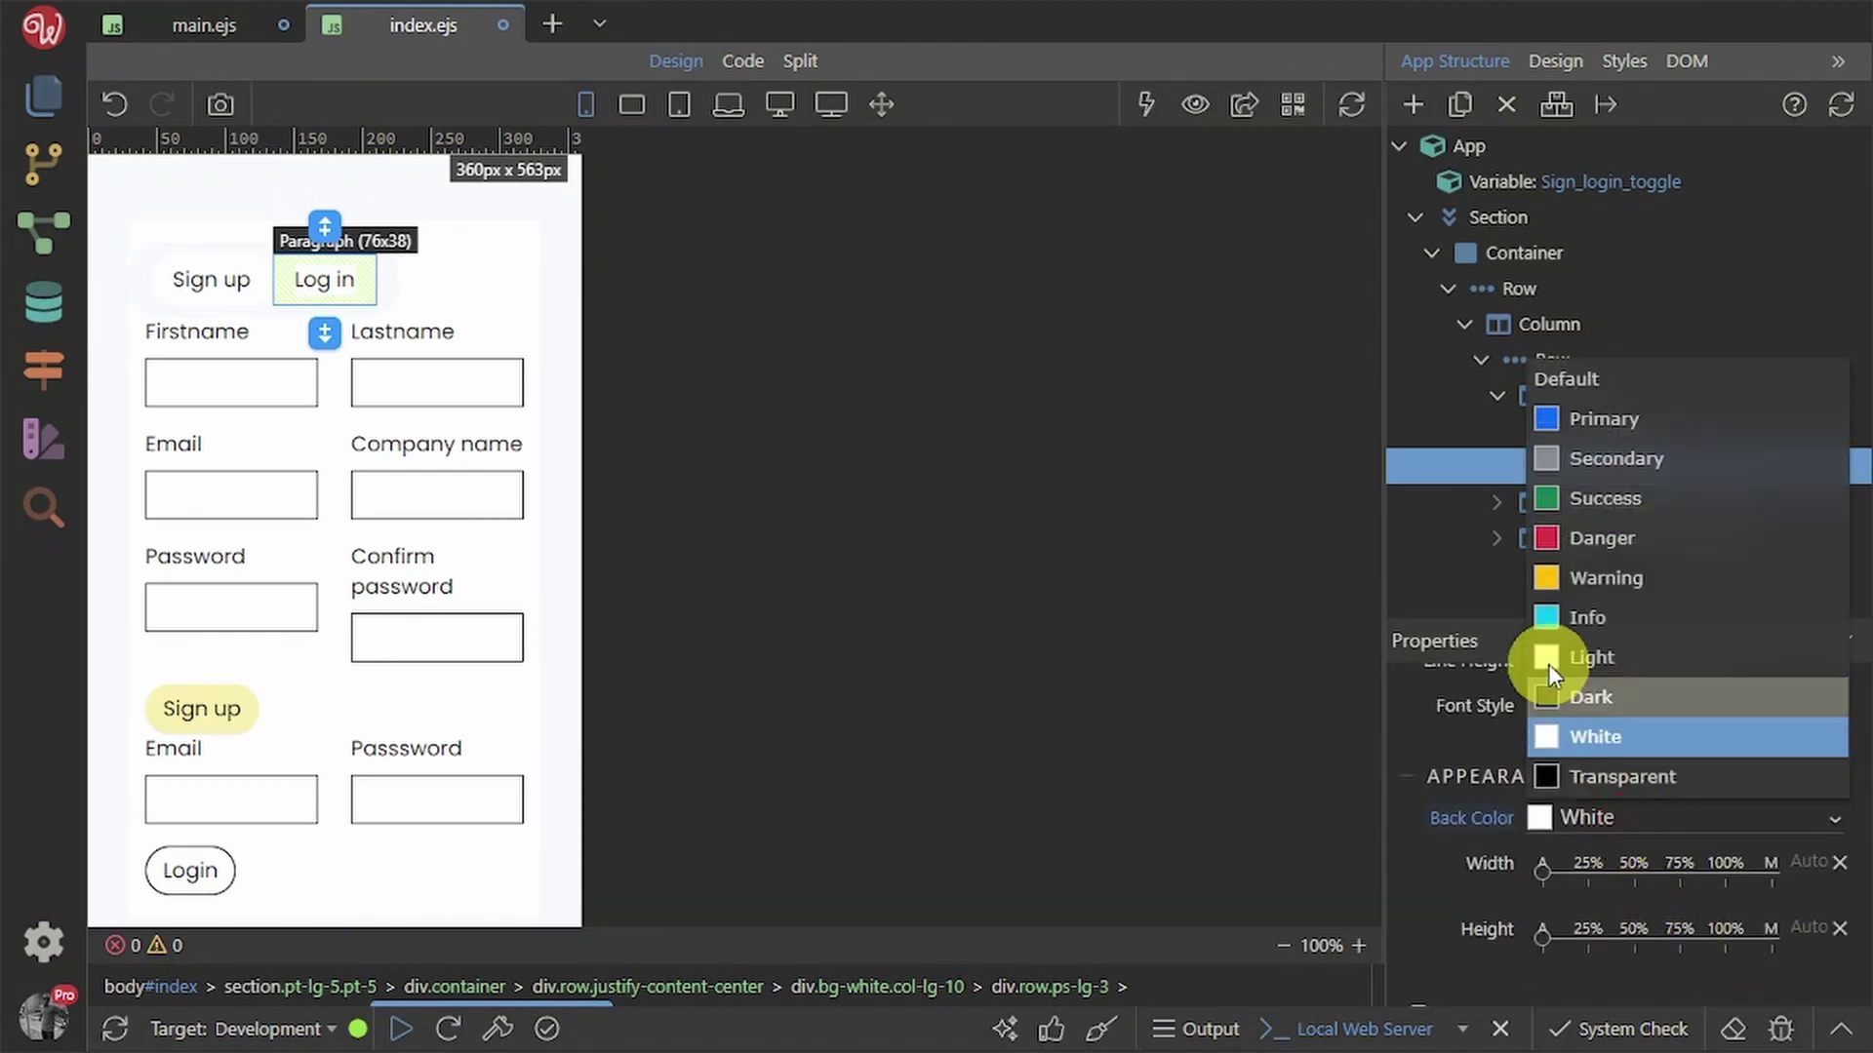
{"action": "left_click", "coordinate": [1584, 390]}
- Give the inner row holding the toggle column and both containers a phone-width padding of 3 on both sides
{"action": "left_click", "coordinate": [311, 548]}
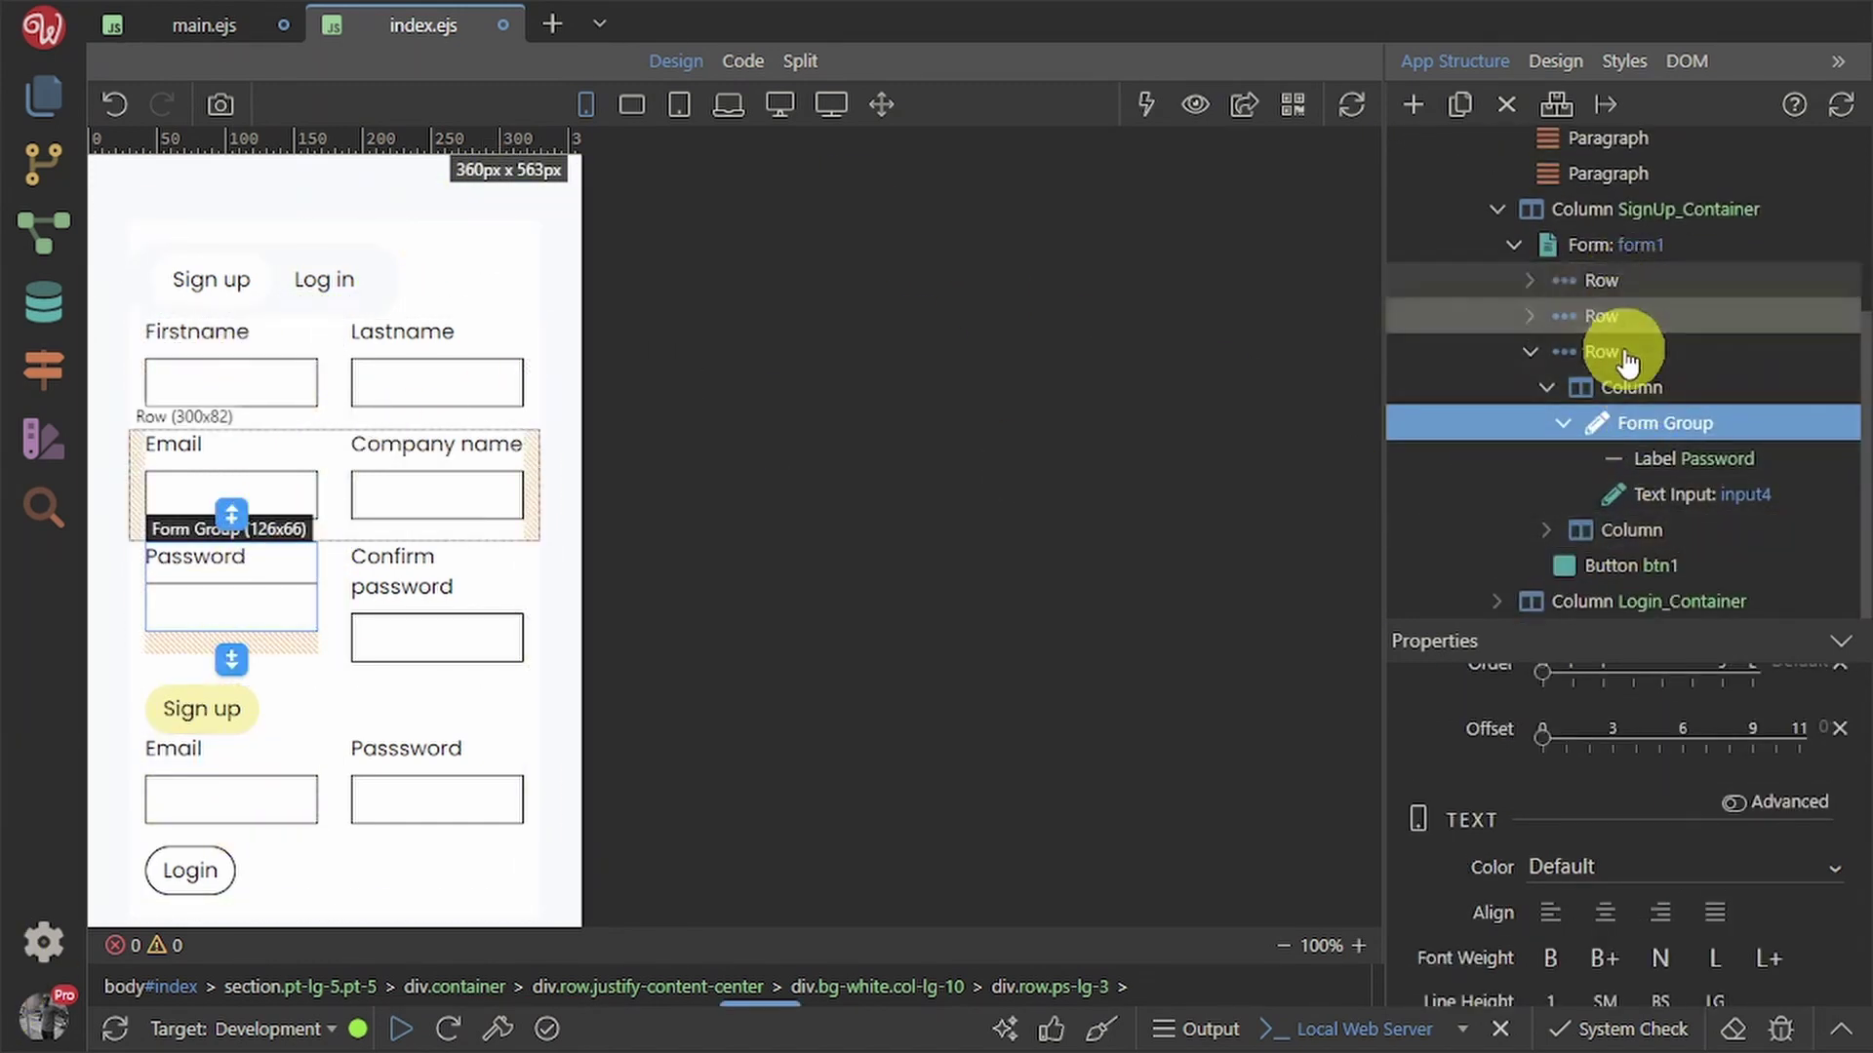
{"action": "scroll", "coordinate": [1599, 343], "scroll_direction": "up", "scroll_amount": 2}
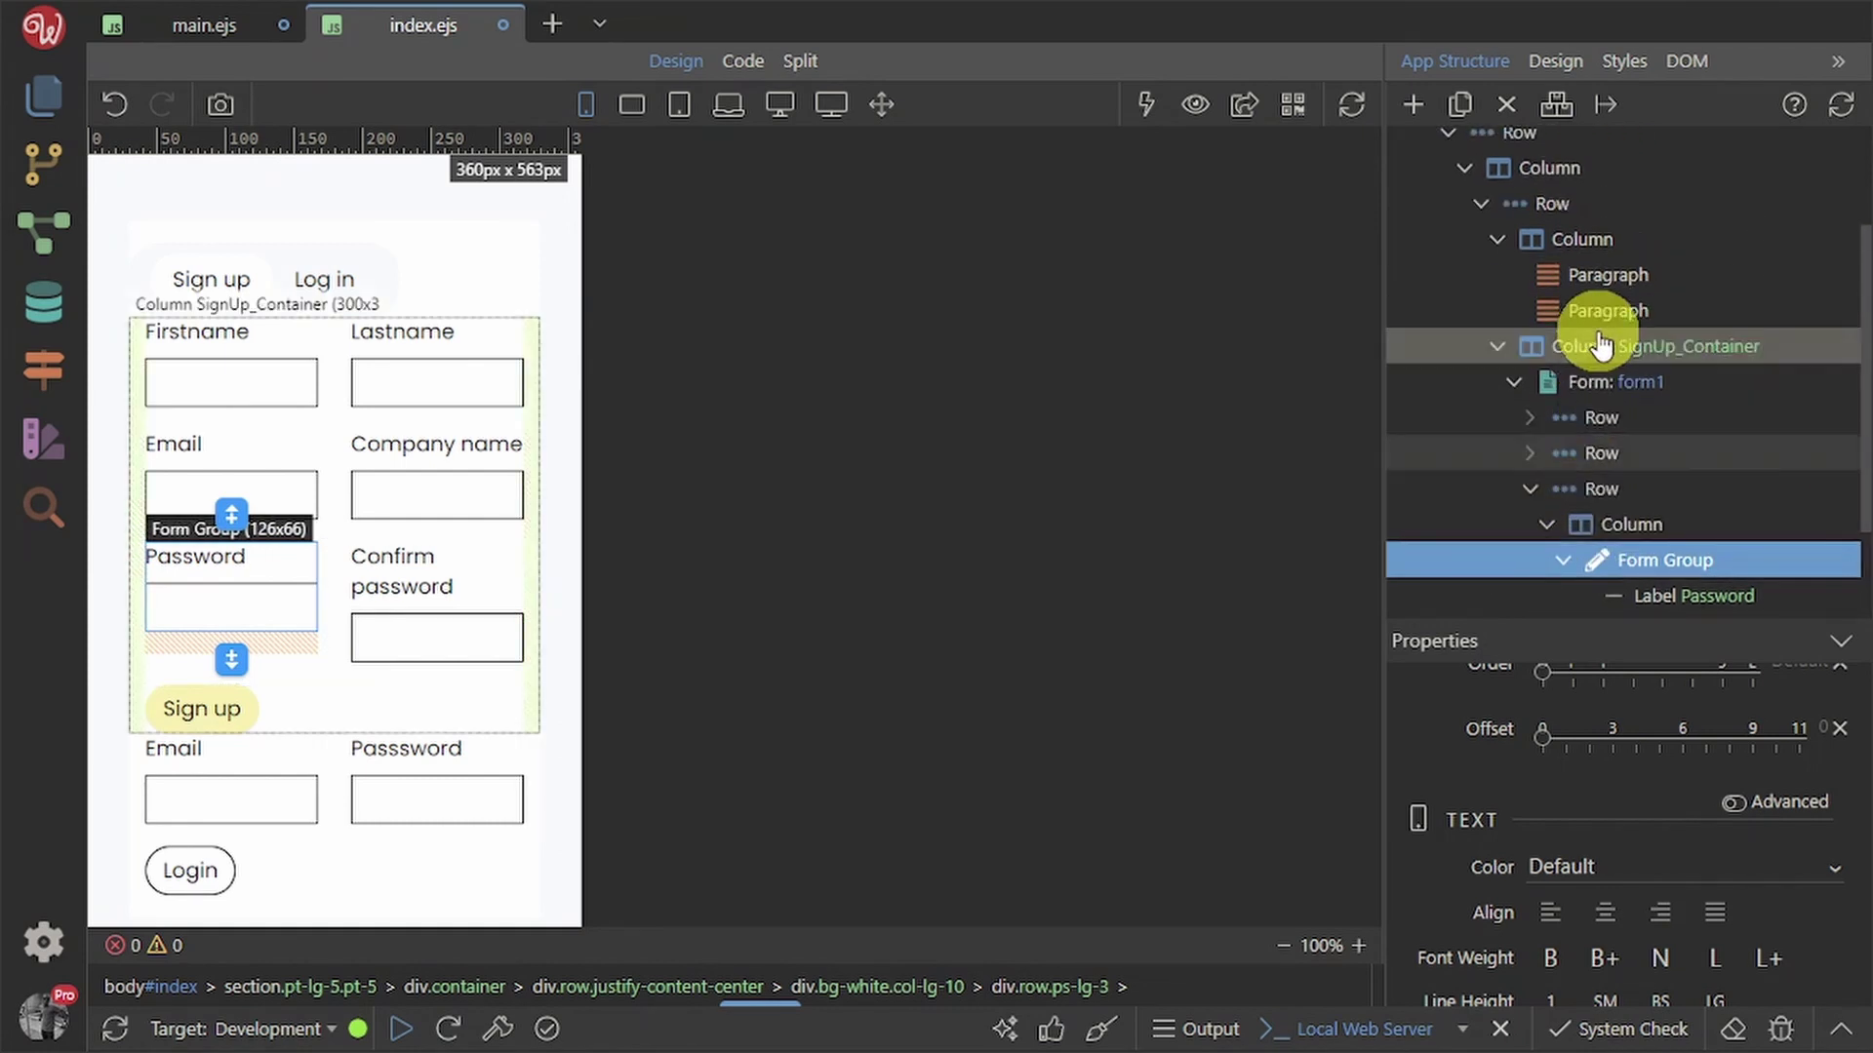
{"action": "scroll", "coordinate": [1602, 352], "scroll_direction": "up", "scroll_amount": 2}
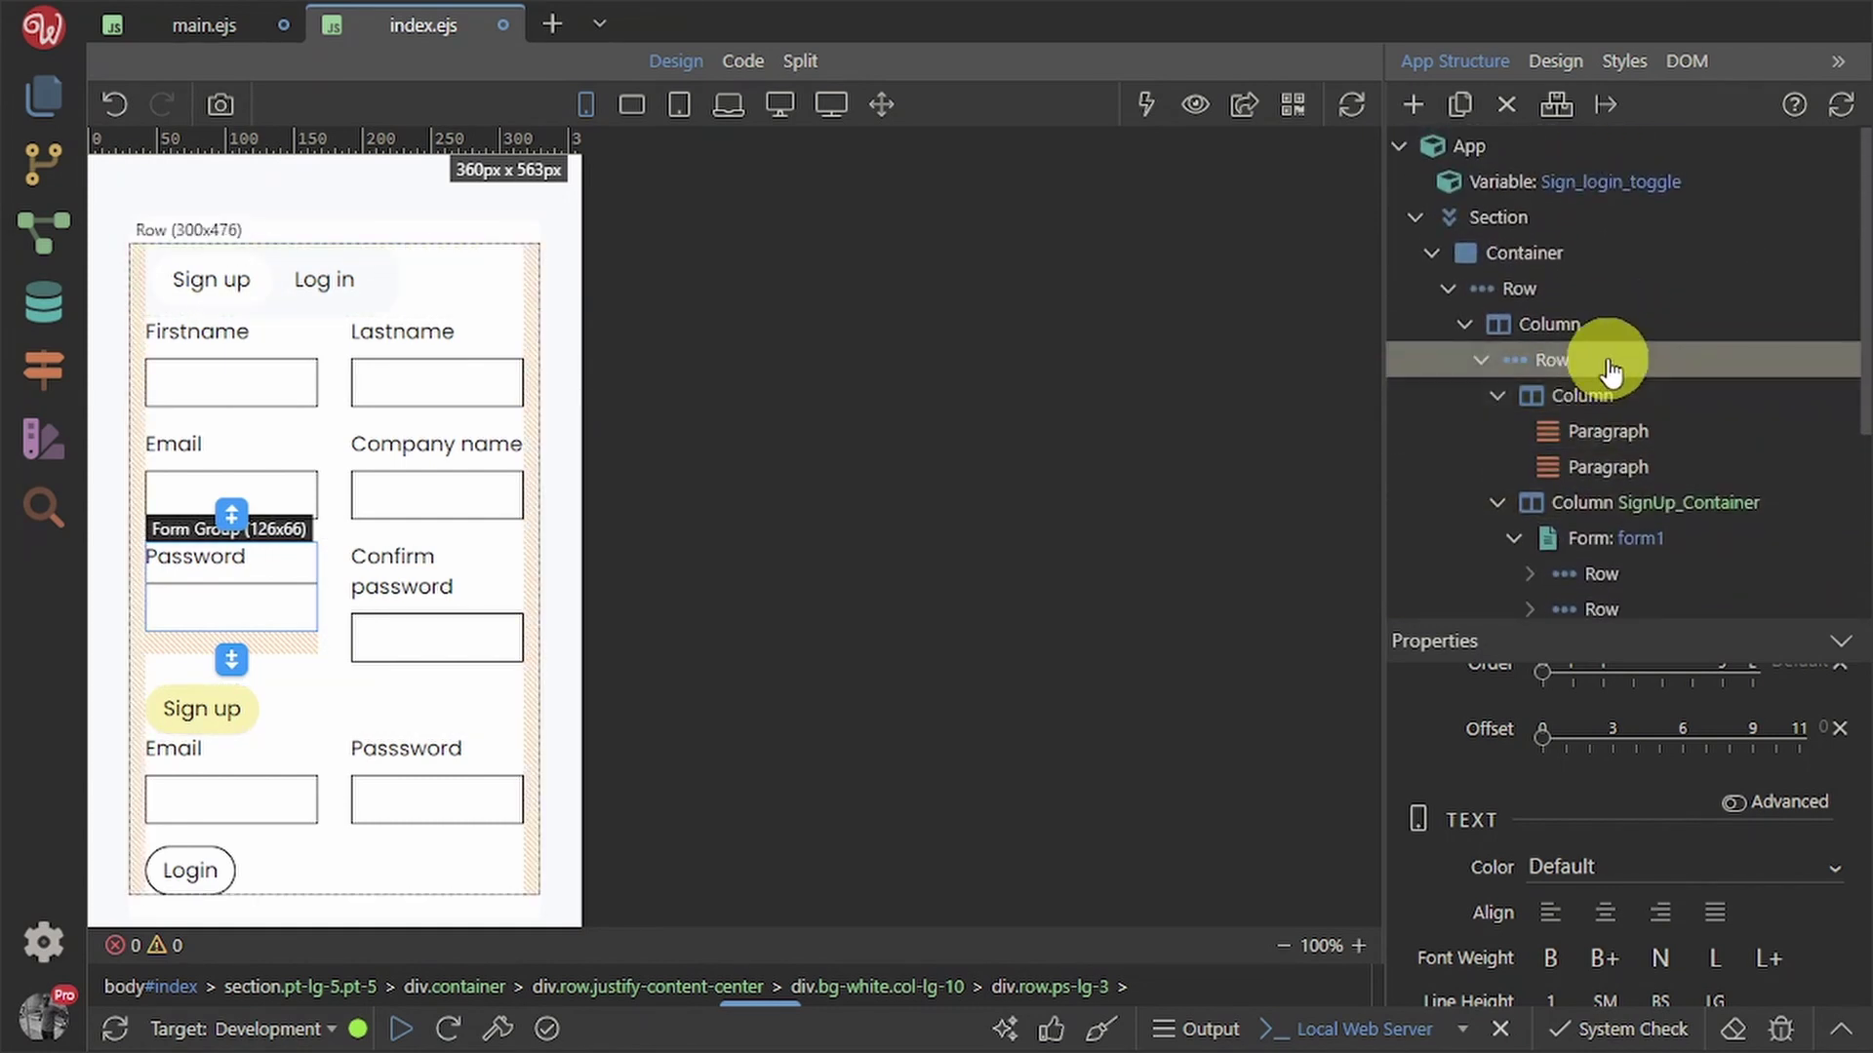
{"action": "left_click", "coordinate": [1609, 363]}
{"action": "left_click", "coordinate": [1559, 300]}
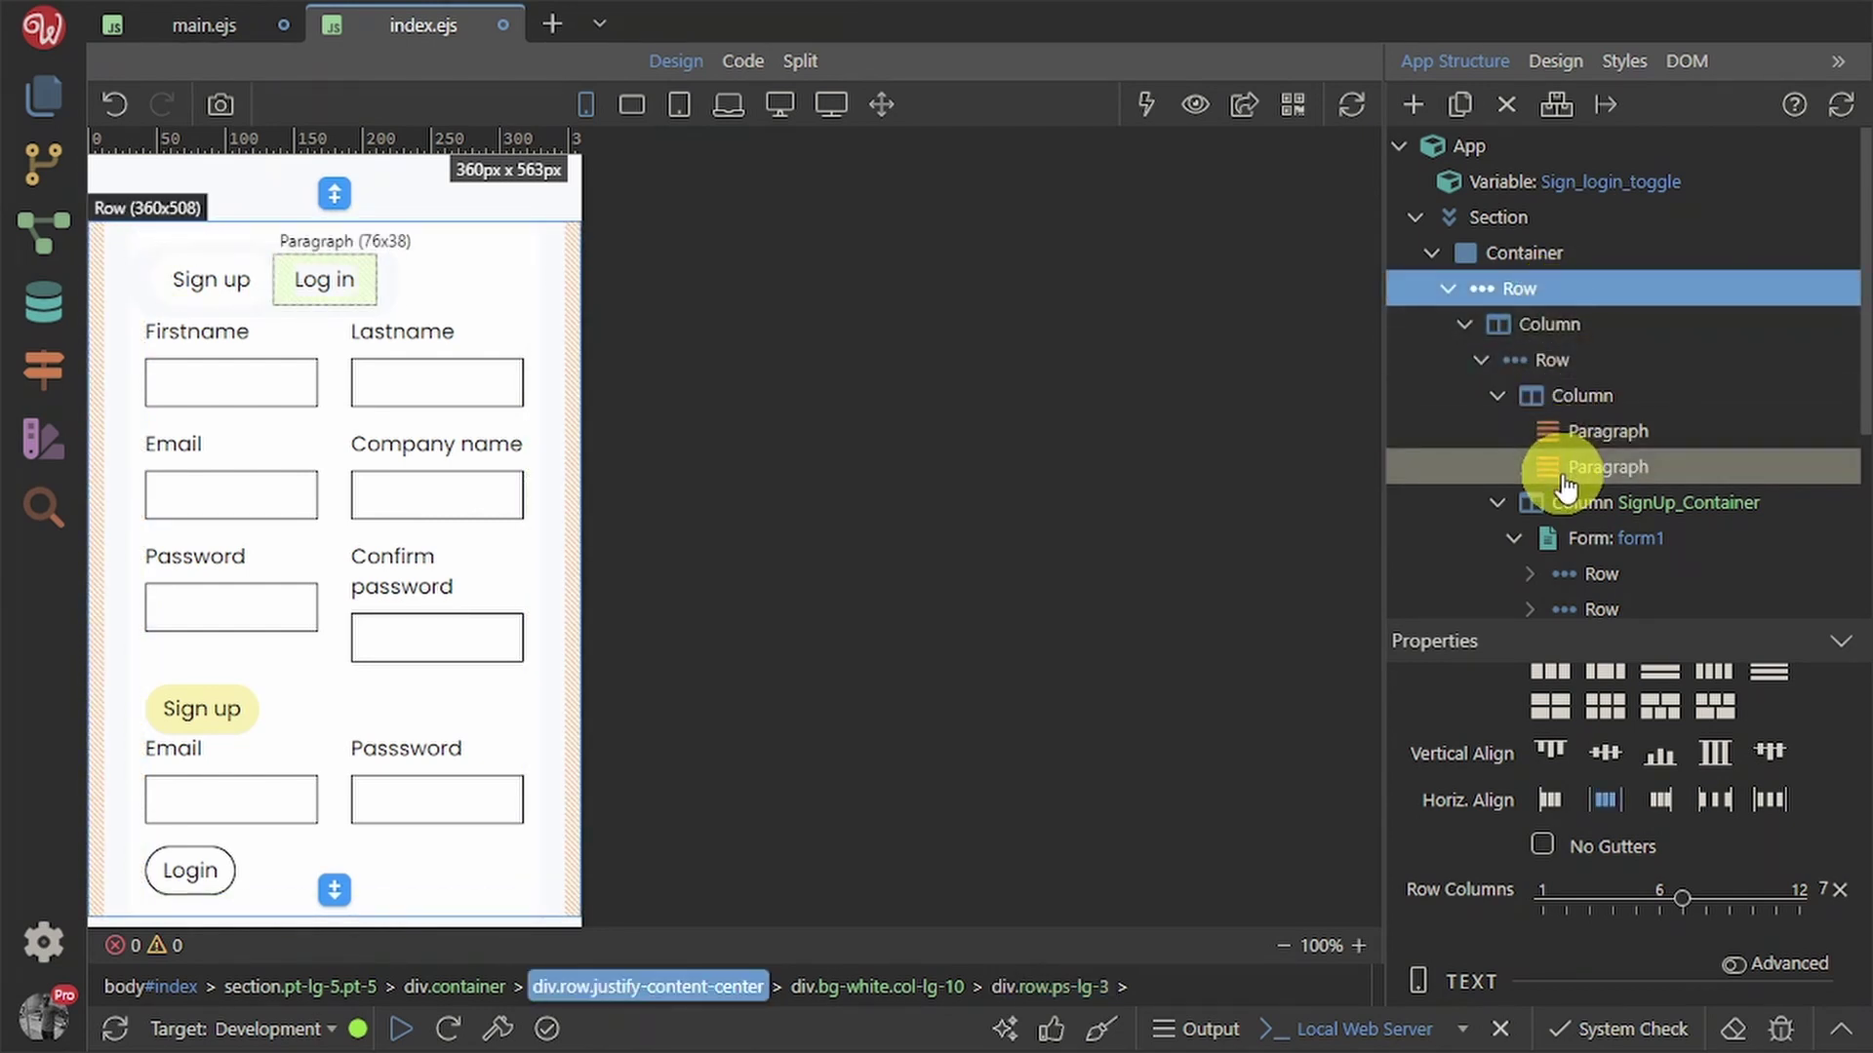
{"action": "scroll", "coordinate": [1670, 932], "scroll_direction": "up", "scroll_amount": 4}
{"action": "scroll", "coordinate": [1672, 933], "scroll_direction": "down", "scroll_amount": 4}
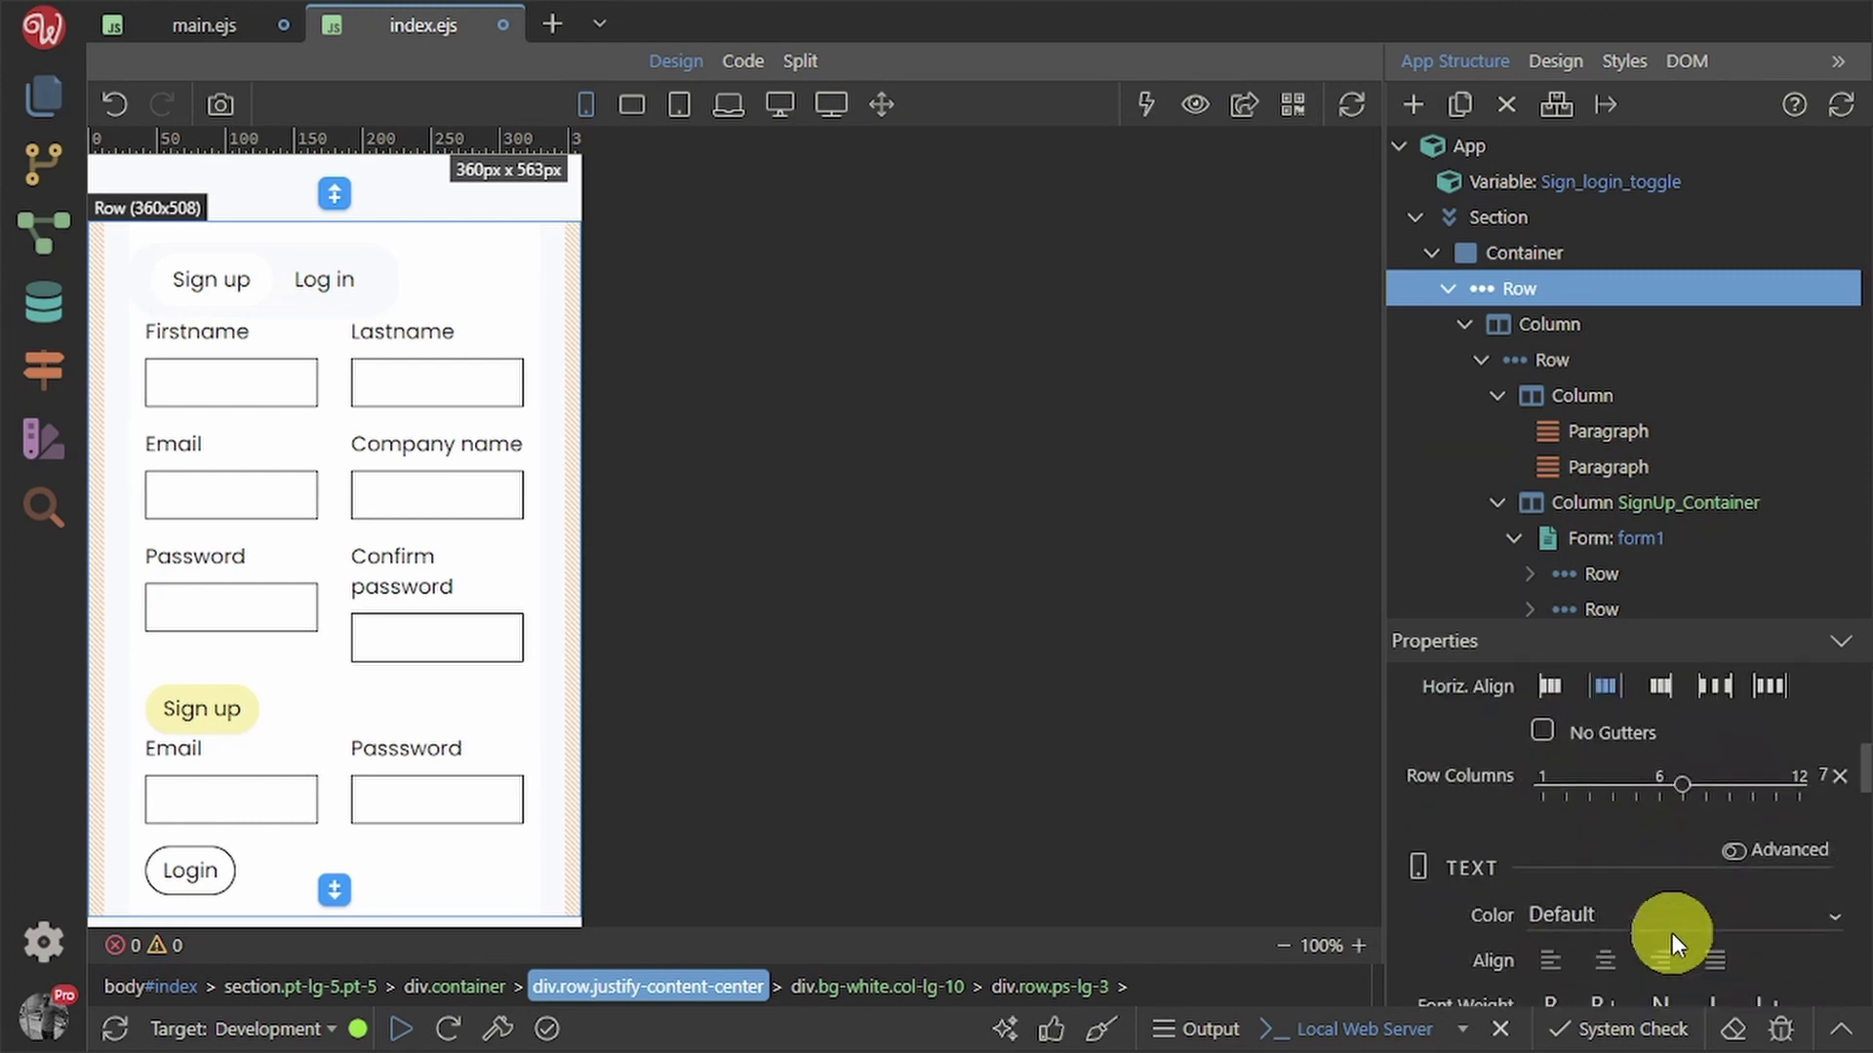
{"action": "left_click", "coordinate": [1580, 361]}
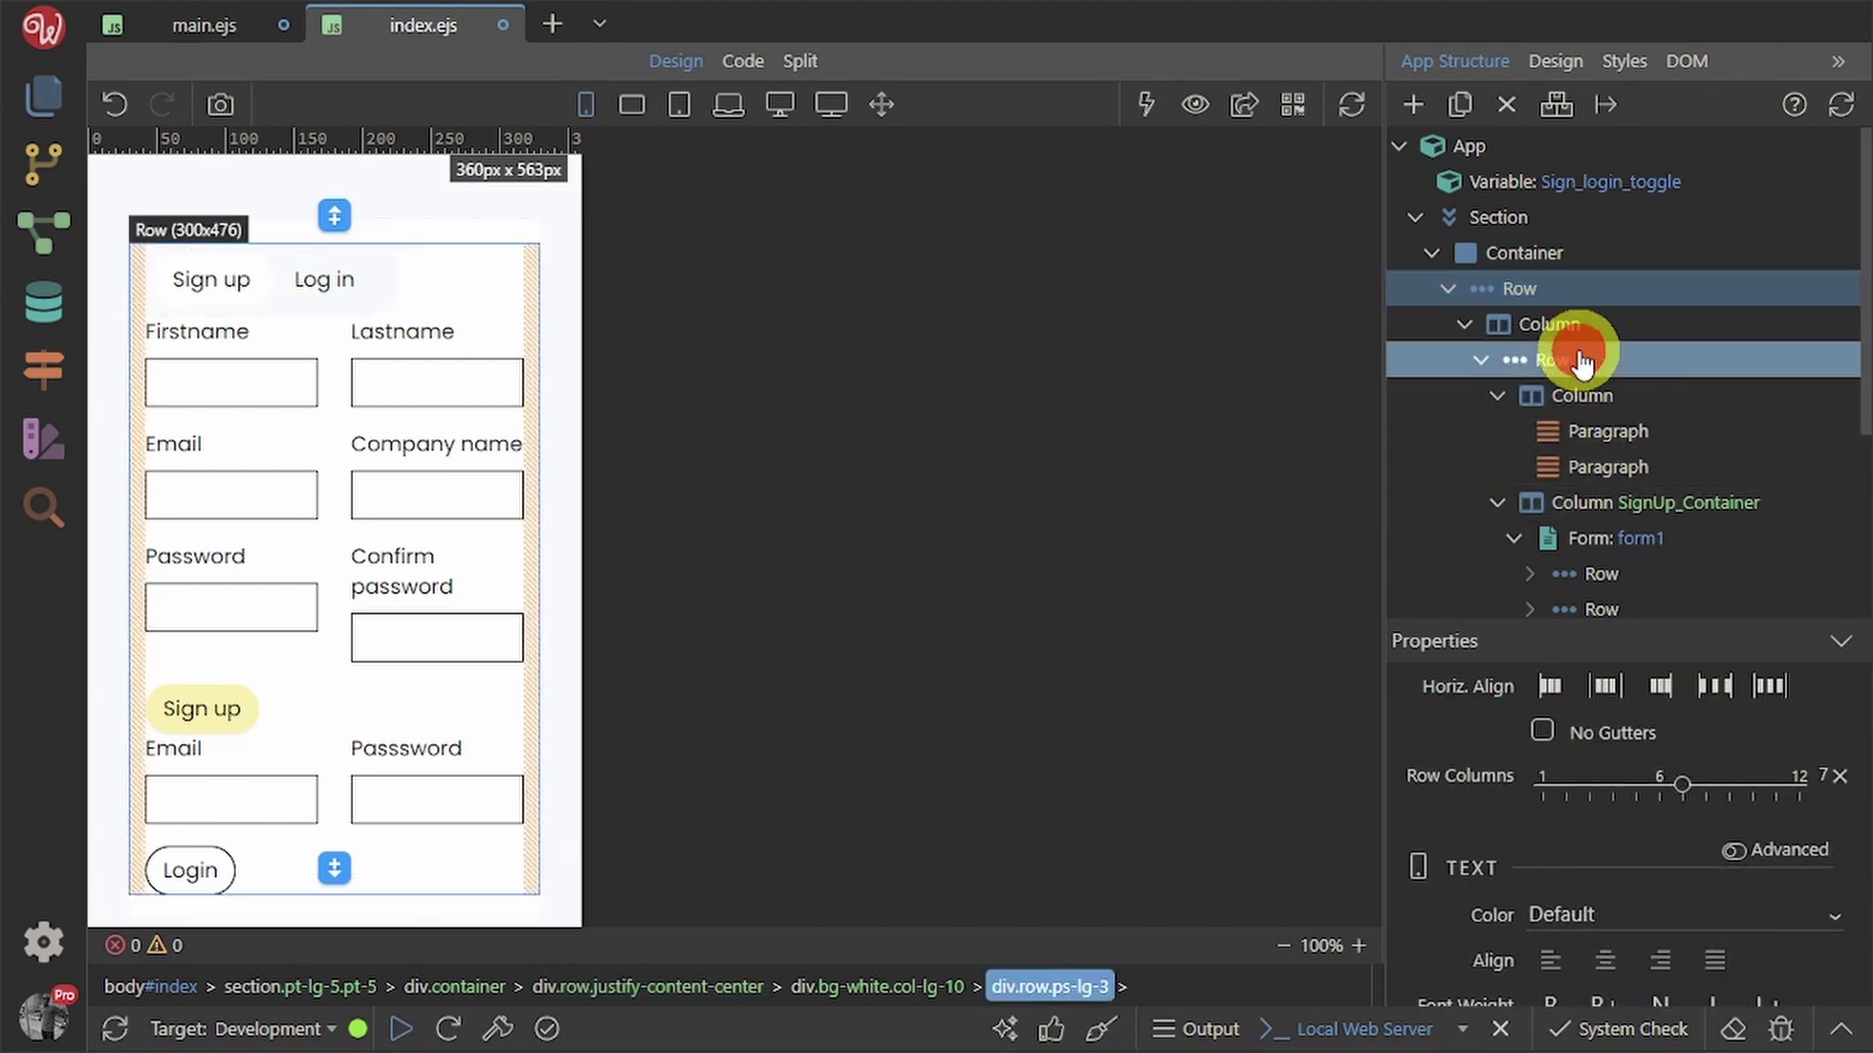
{"action": "scroll", "coordinate": [1678, 878], "scroll_direction": "down", "scroll_amount": 10}
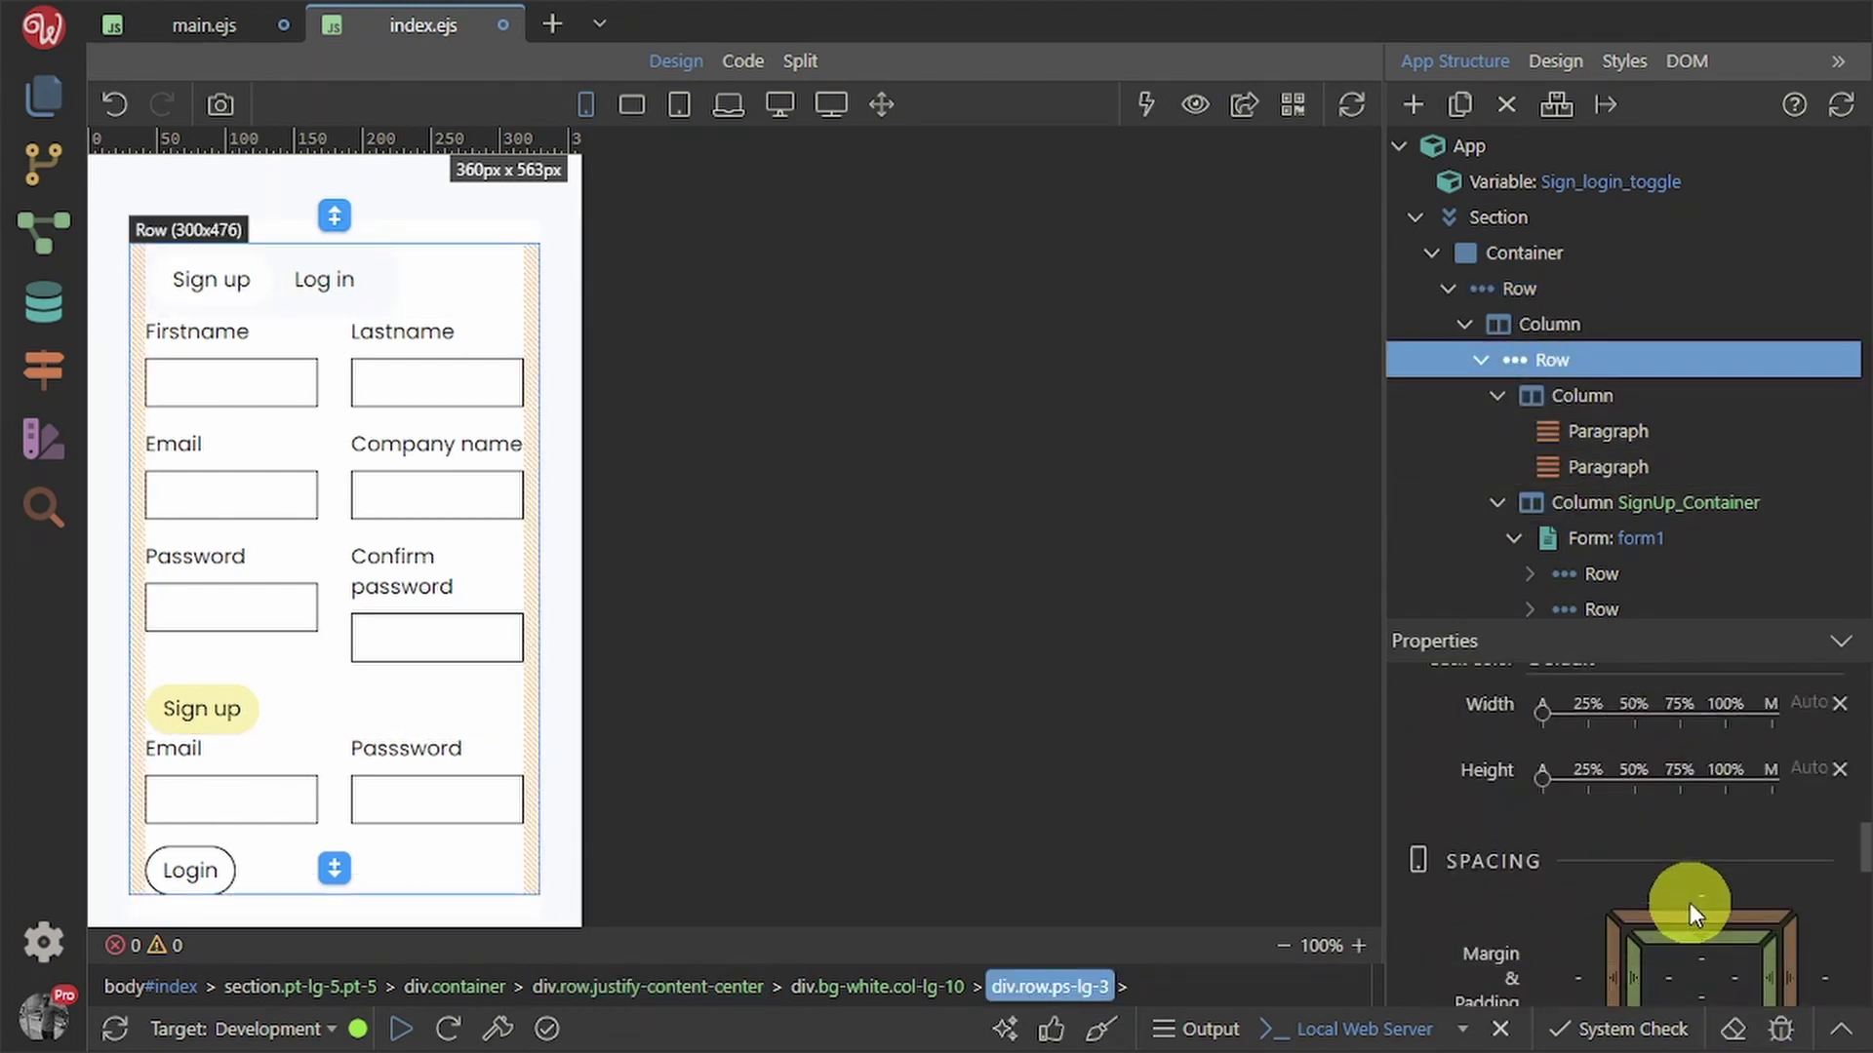
{"action": "left_click_drag", "start_coordinate": [1625, 715], "coordinate": [1710, 706]}
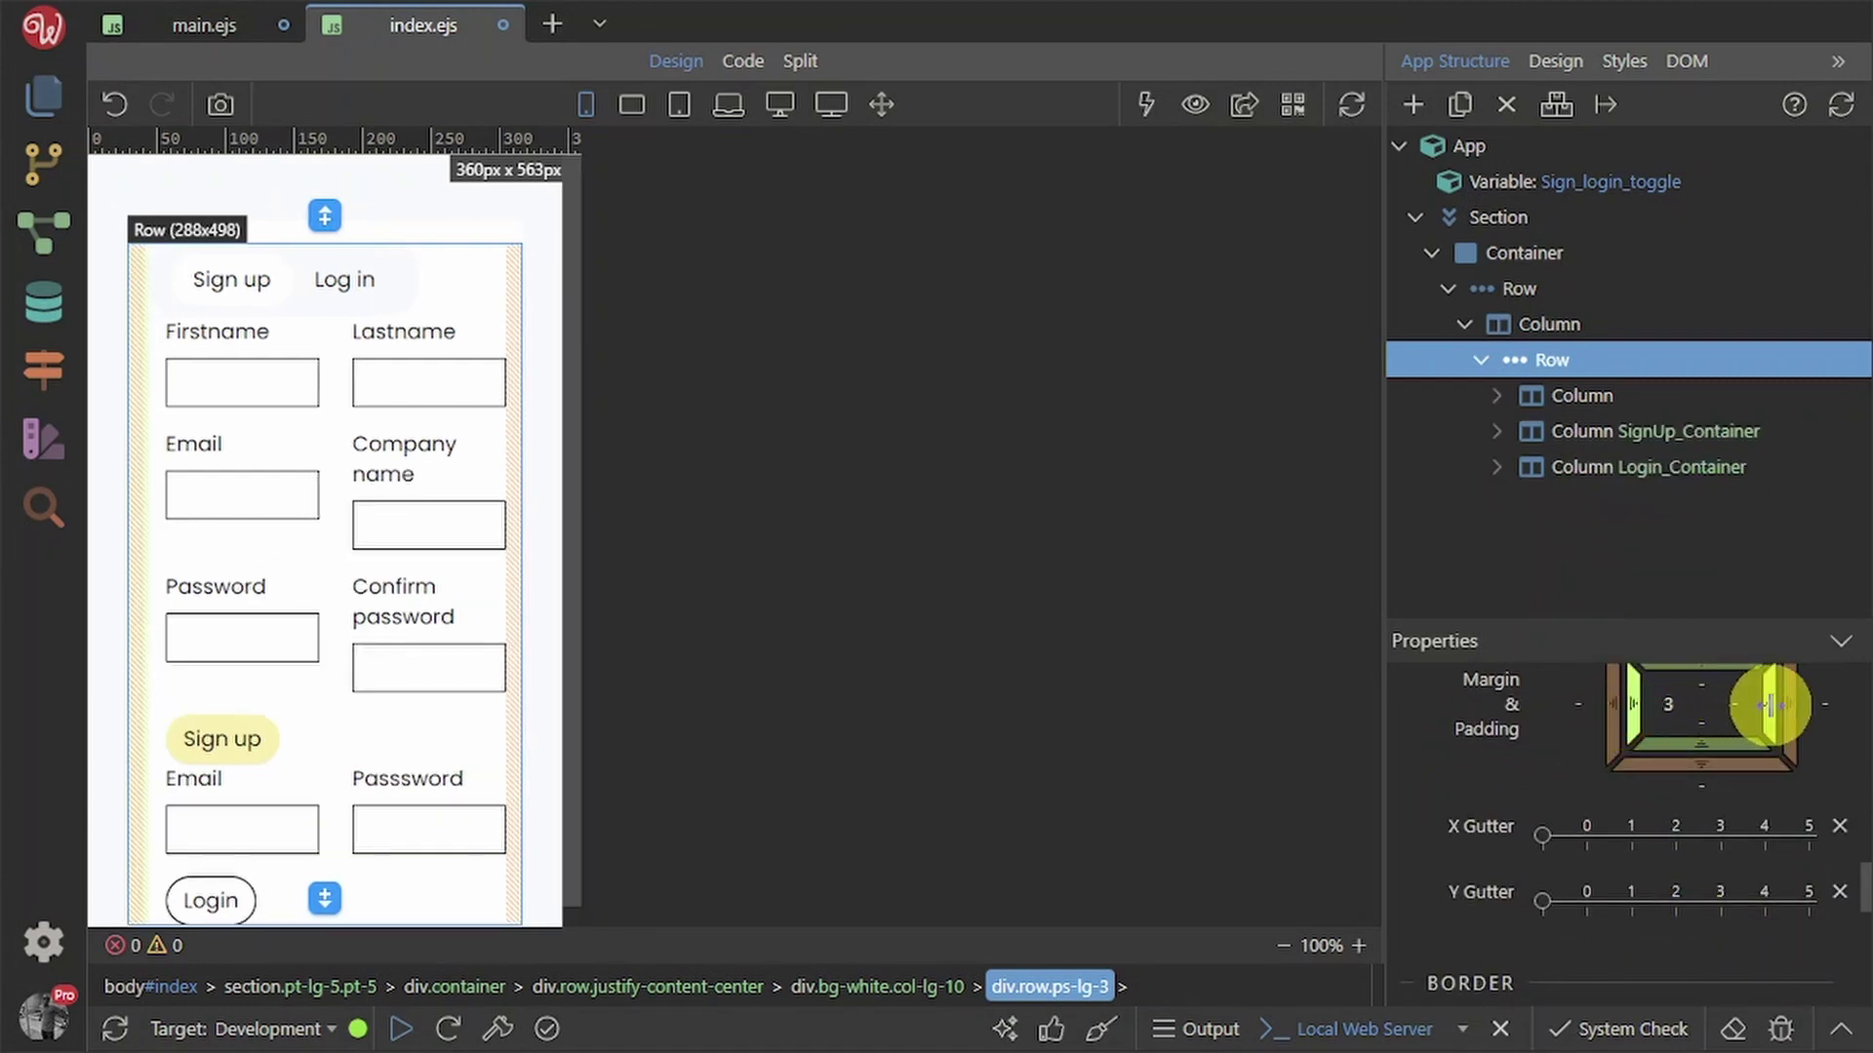
{"action": "left_click_drag", "start_coordinate": [1767, 704], "coordinate": [1763, 703]}
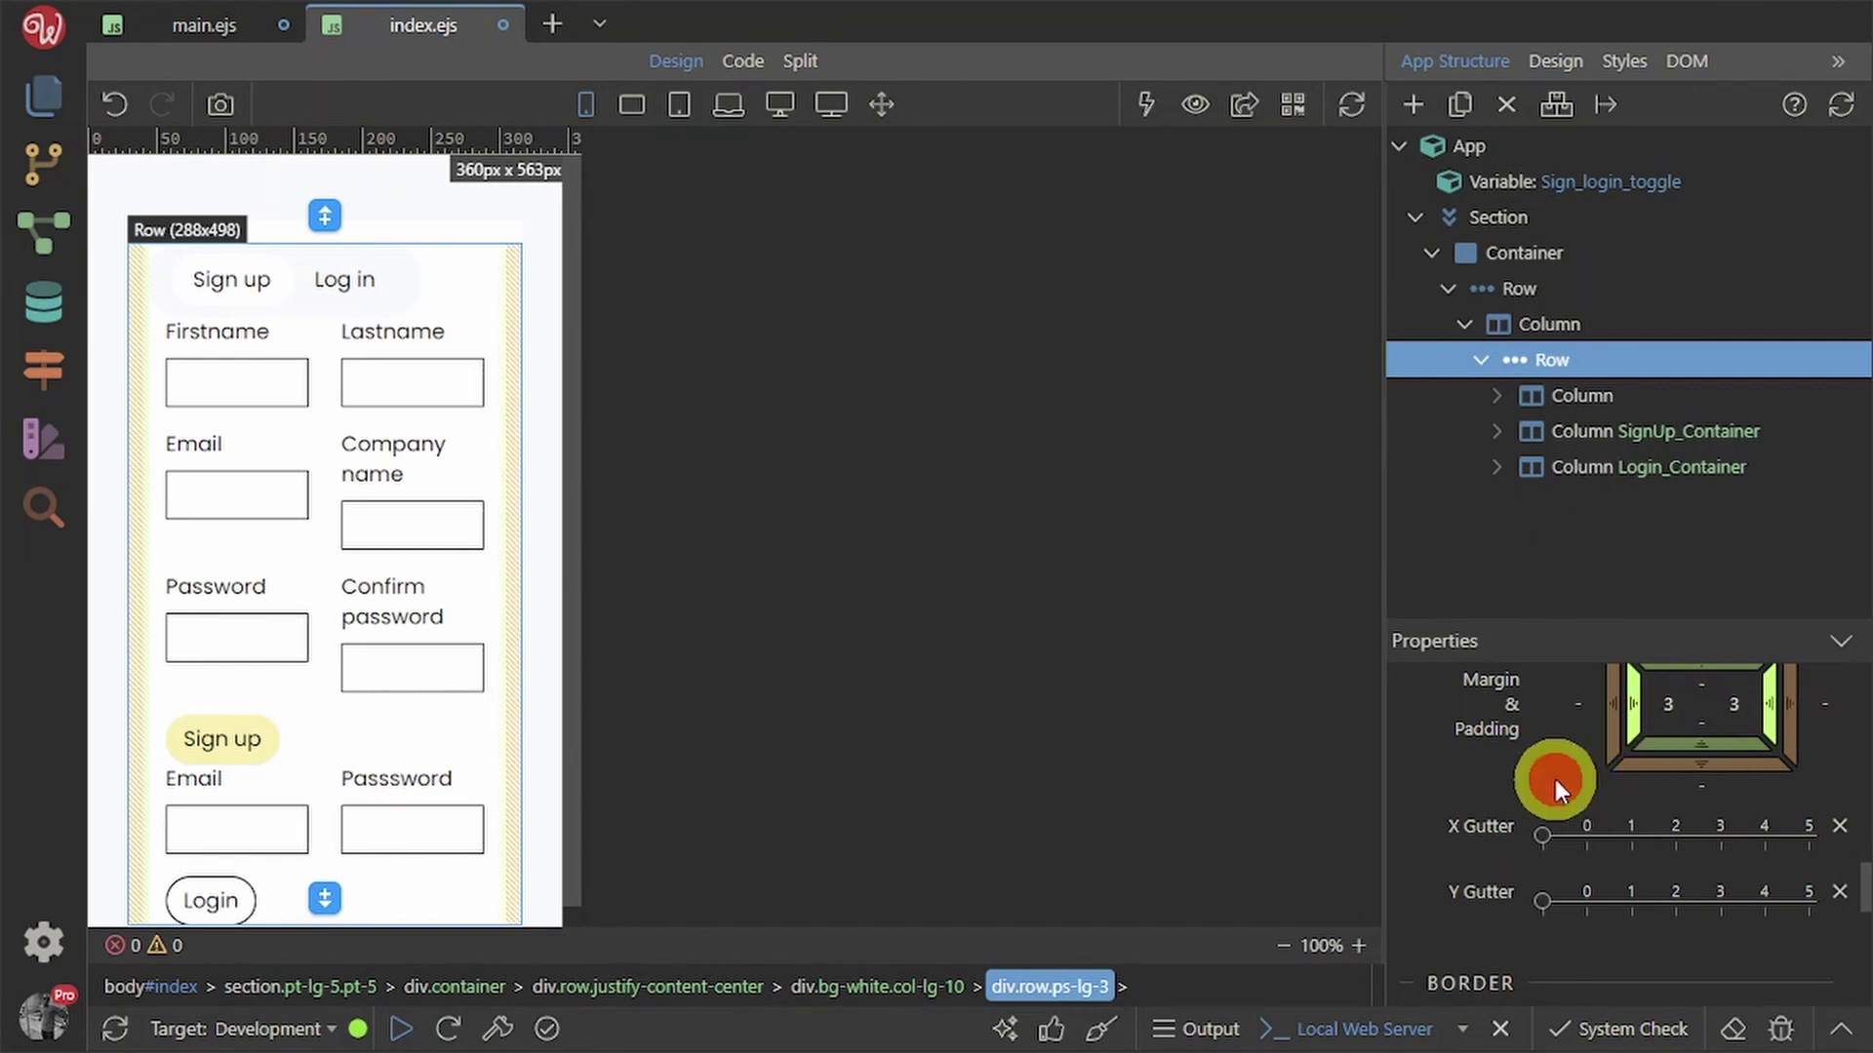
- Set the SignUp_Container column's phone-width padding to 3 above and below
{"action": "left_click", "coordinate": [383, 717]}
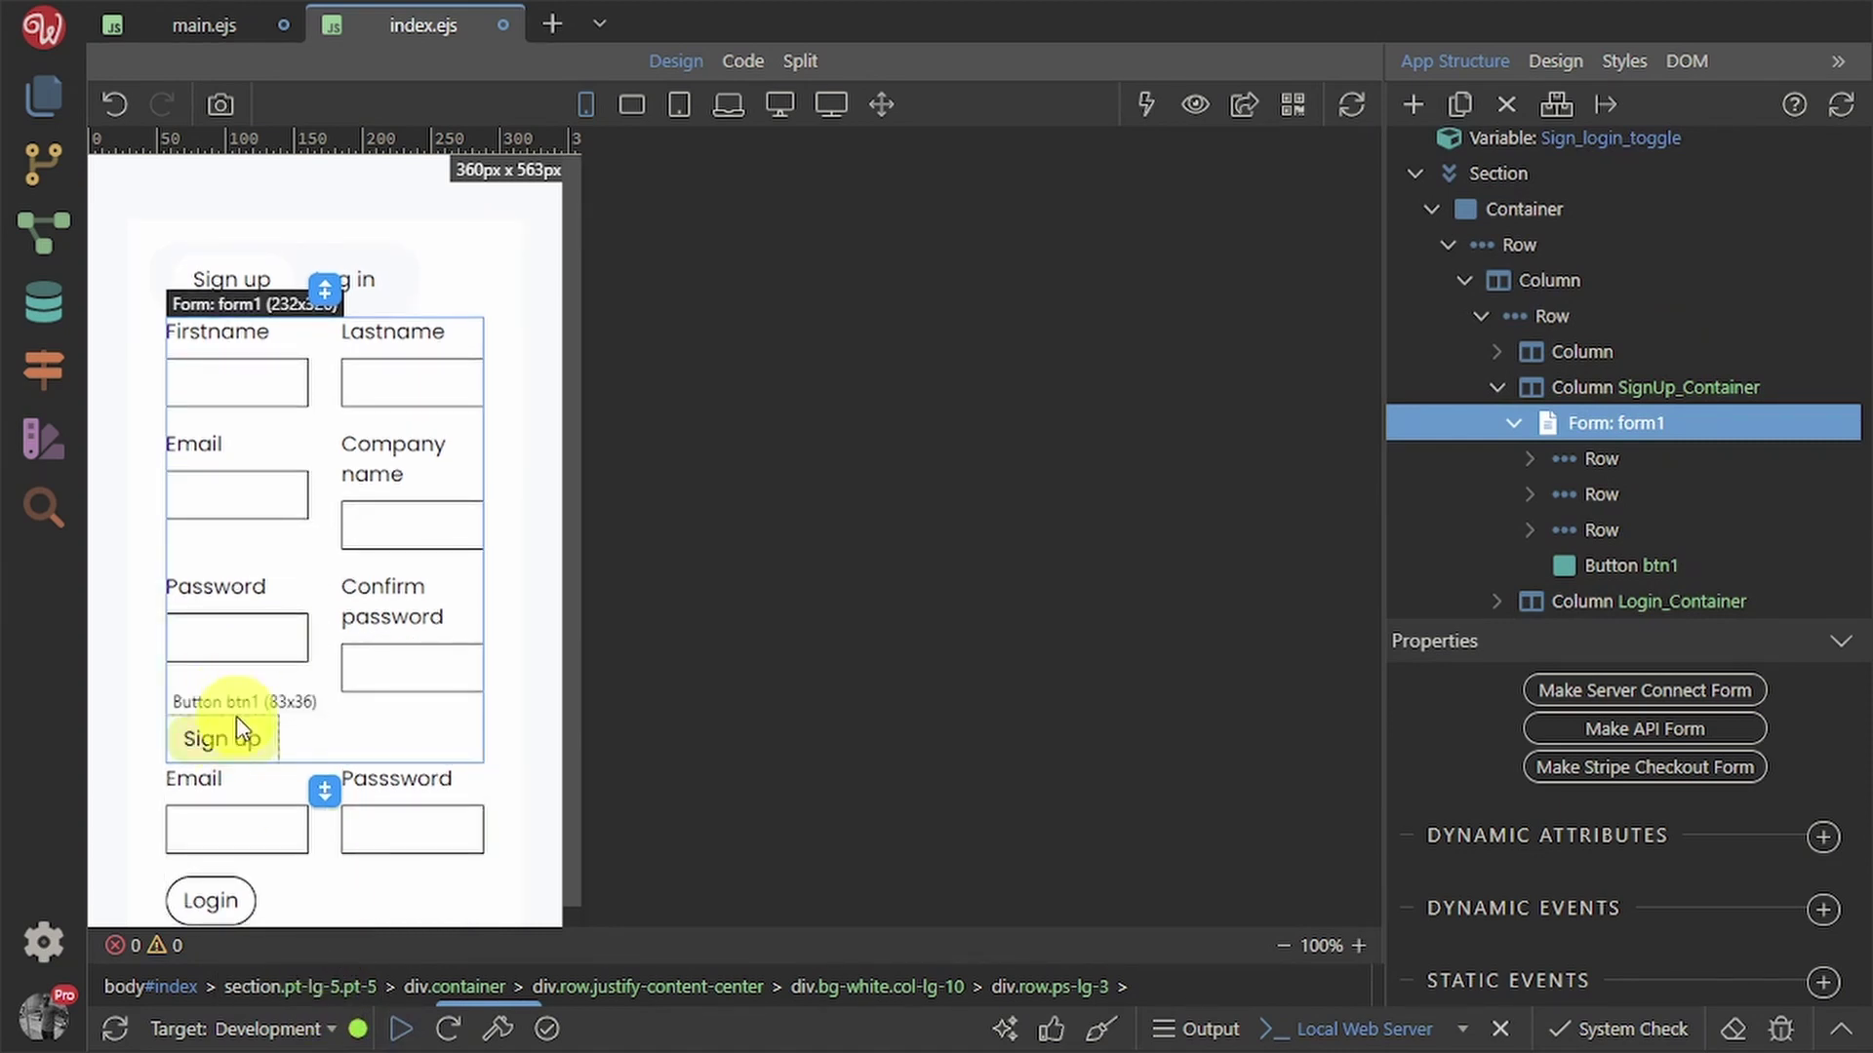
{"action": "left_click", "coordinate": [1591, 322]}
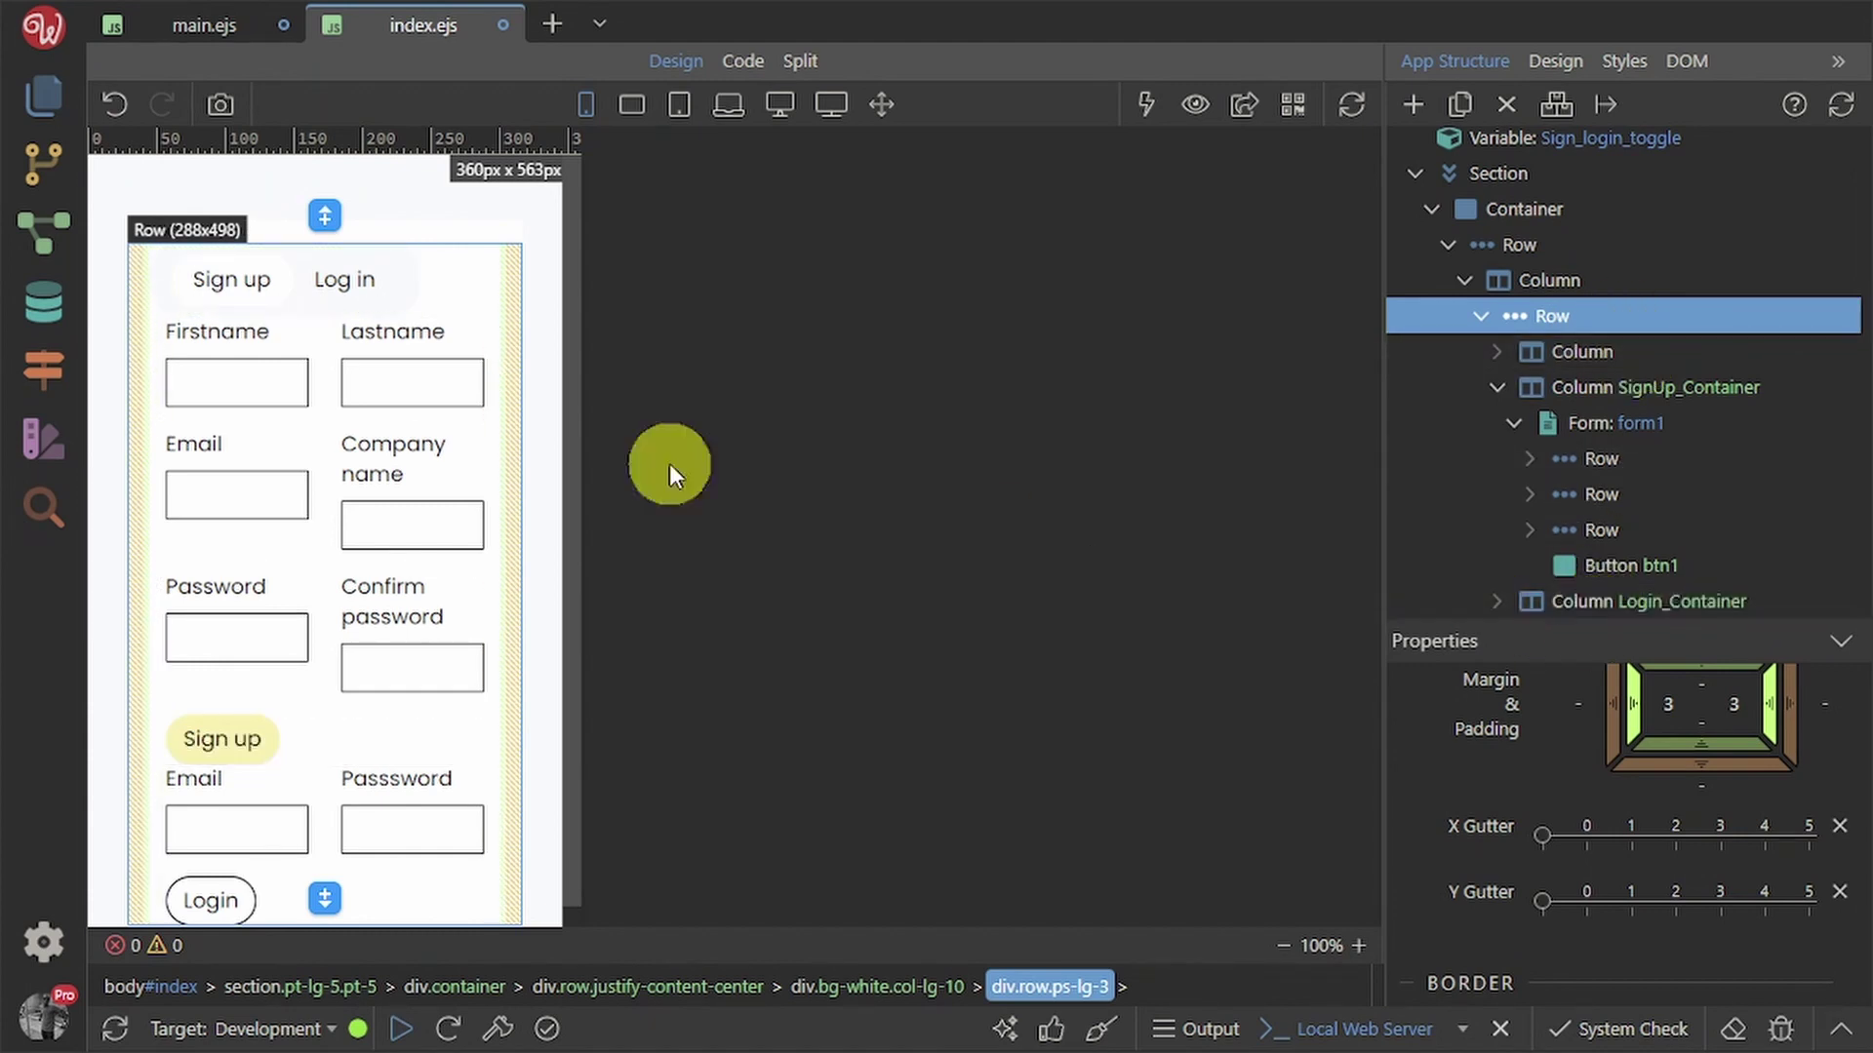
{"action": "left_click", "coordinate": [1614, 395]}
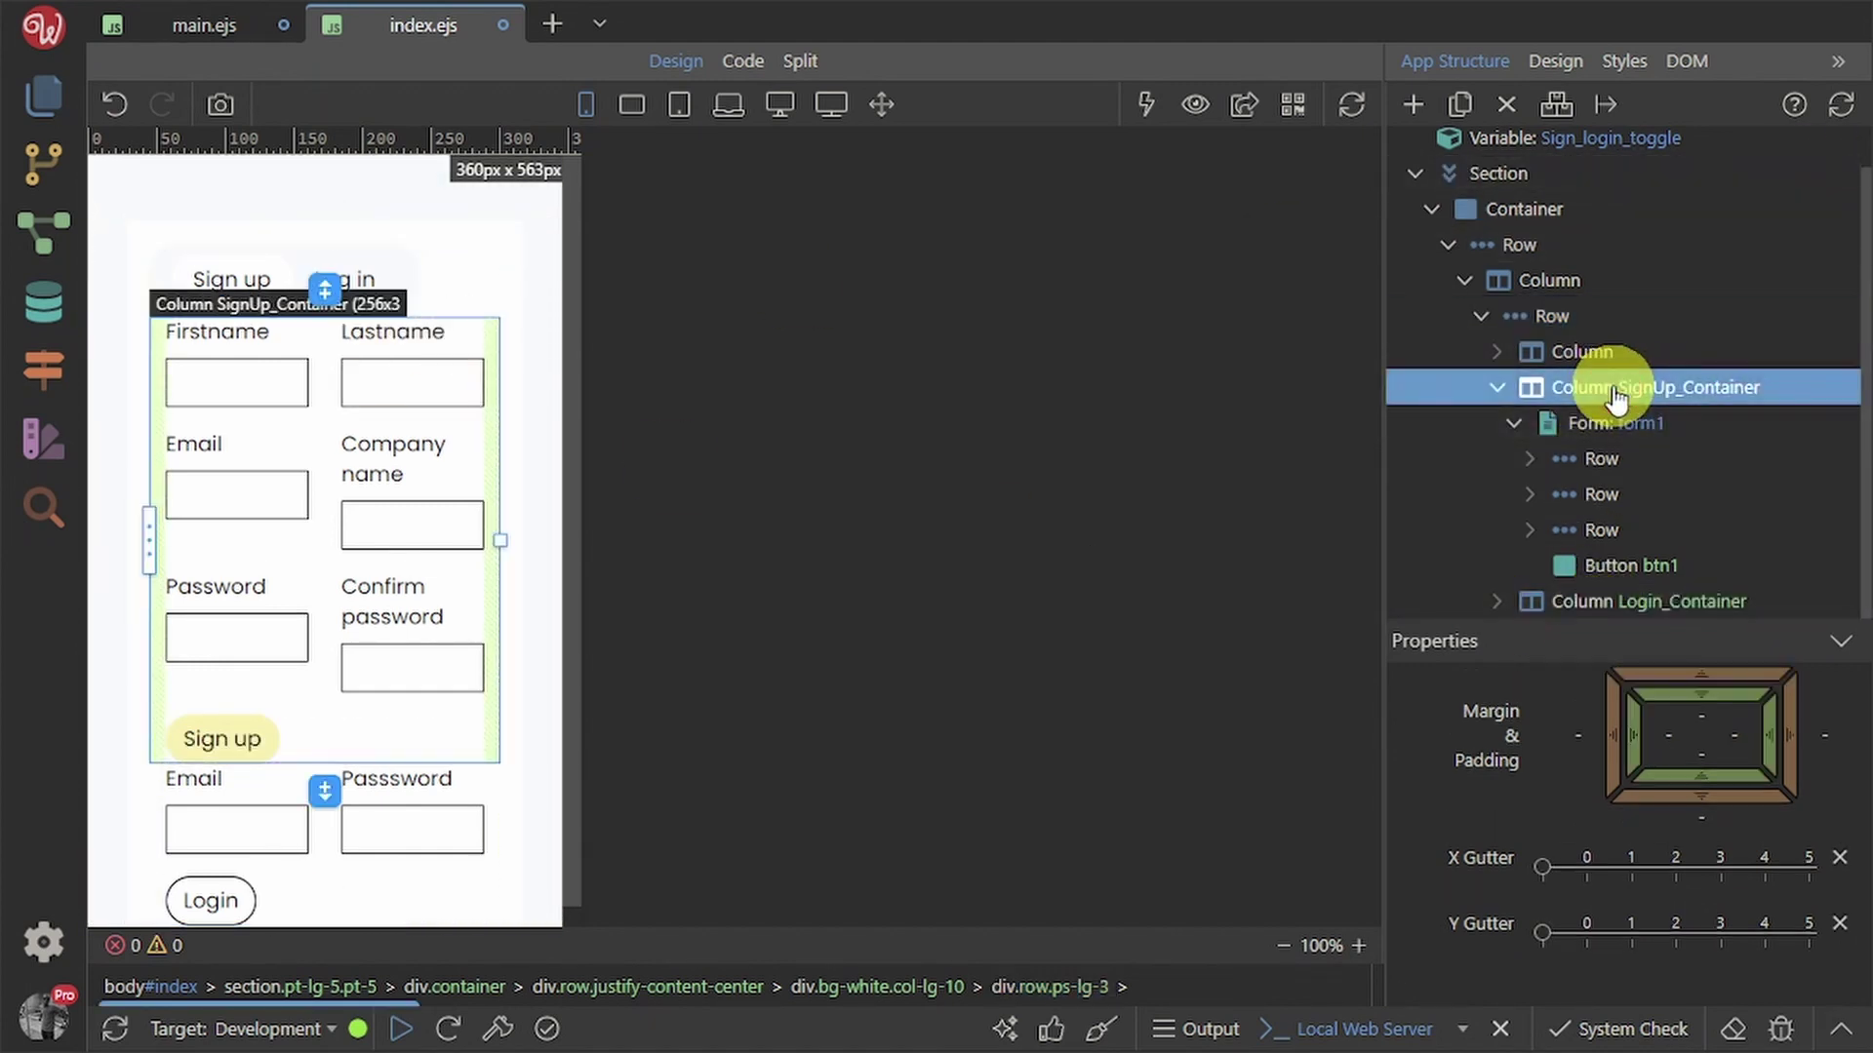
{"action": "mouse_move", "coordinate": [1702, 694]}
{"action": "left_mouse_down"}
{"action": "mouse_move", "coordinate": [1711, 811]}
{"action": "mouse_move", "coordinate": [1722, 686]}
{"action": "left_mouse_up"}
- Replace Login_Container's classes with SignUp_Container's full class list, col-lg-11 pt-lg-3 pb-lg-3 pt-3 pb-3, and save the page
{"action": "scroll", "coordinate": [1664, 847], "scroll_direction": "up", "scroll_amount": 5}
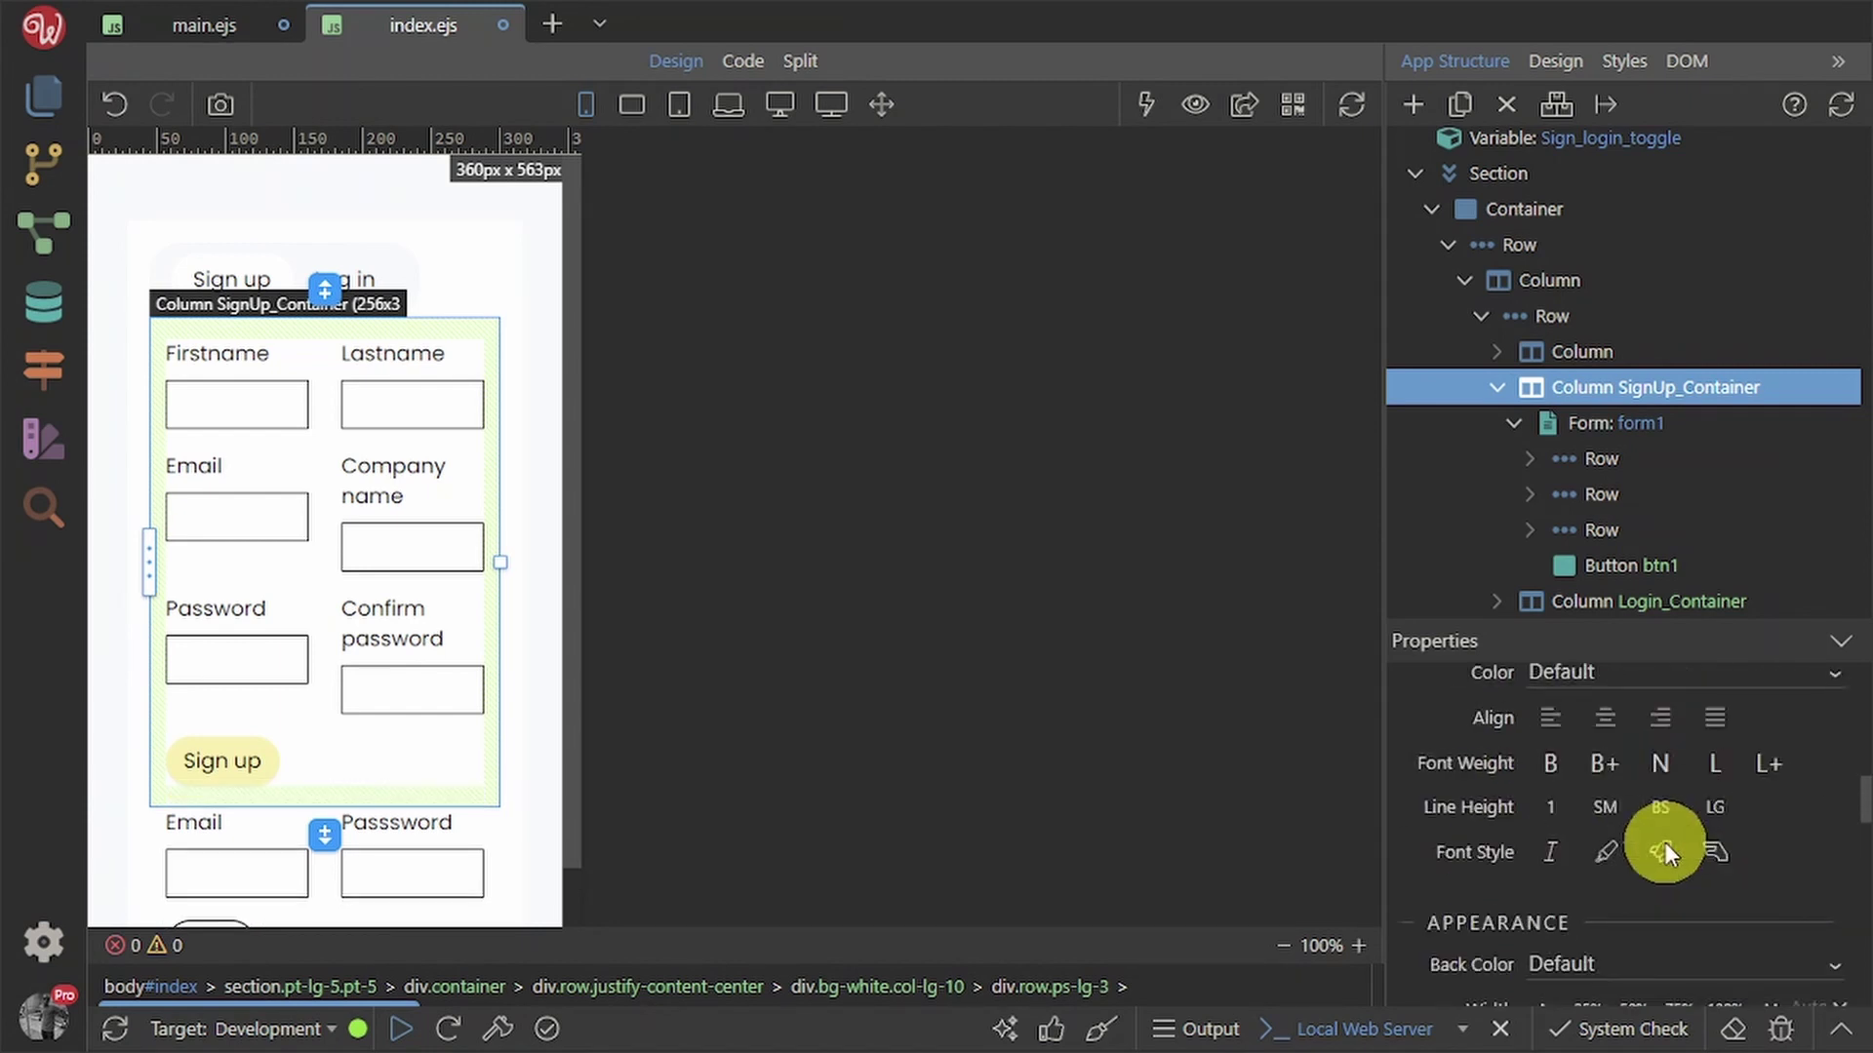
{"action": "scroll", "coordinate": [1668, 843], "scroll_direction": "up", "scroll_amount": 5}
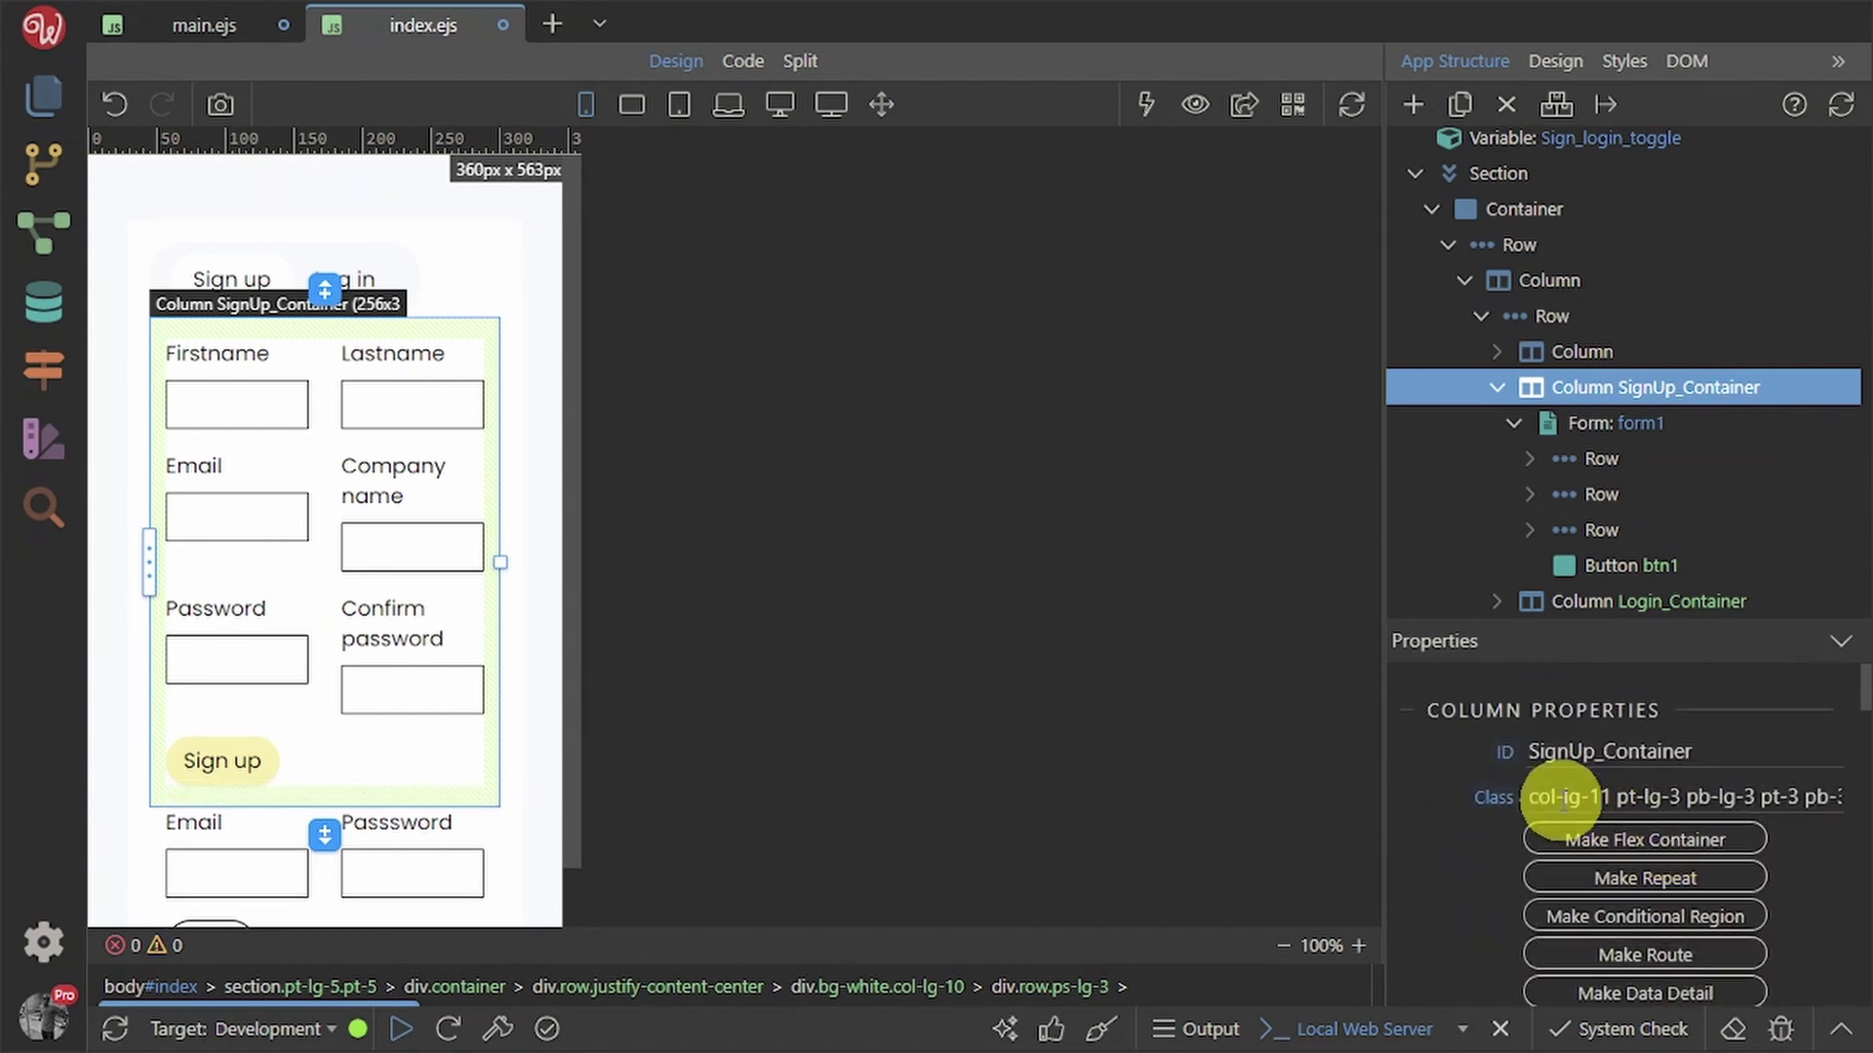
{"action": "left_click_drag", "start_coordinate": [1529, 805], "coordinate": [1869, 806]}
{"action": "key", "text": "ctrl+c"}
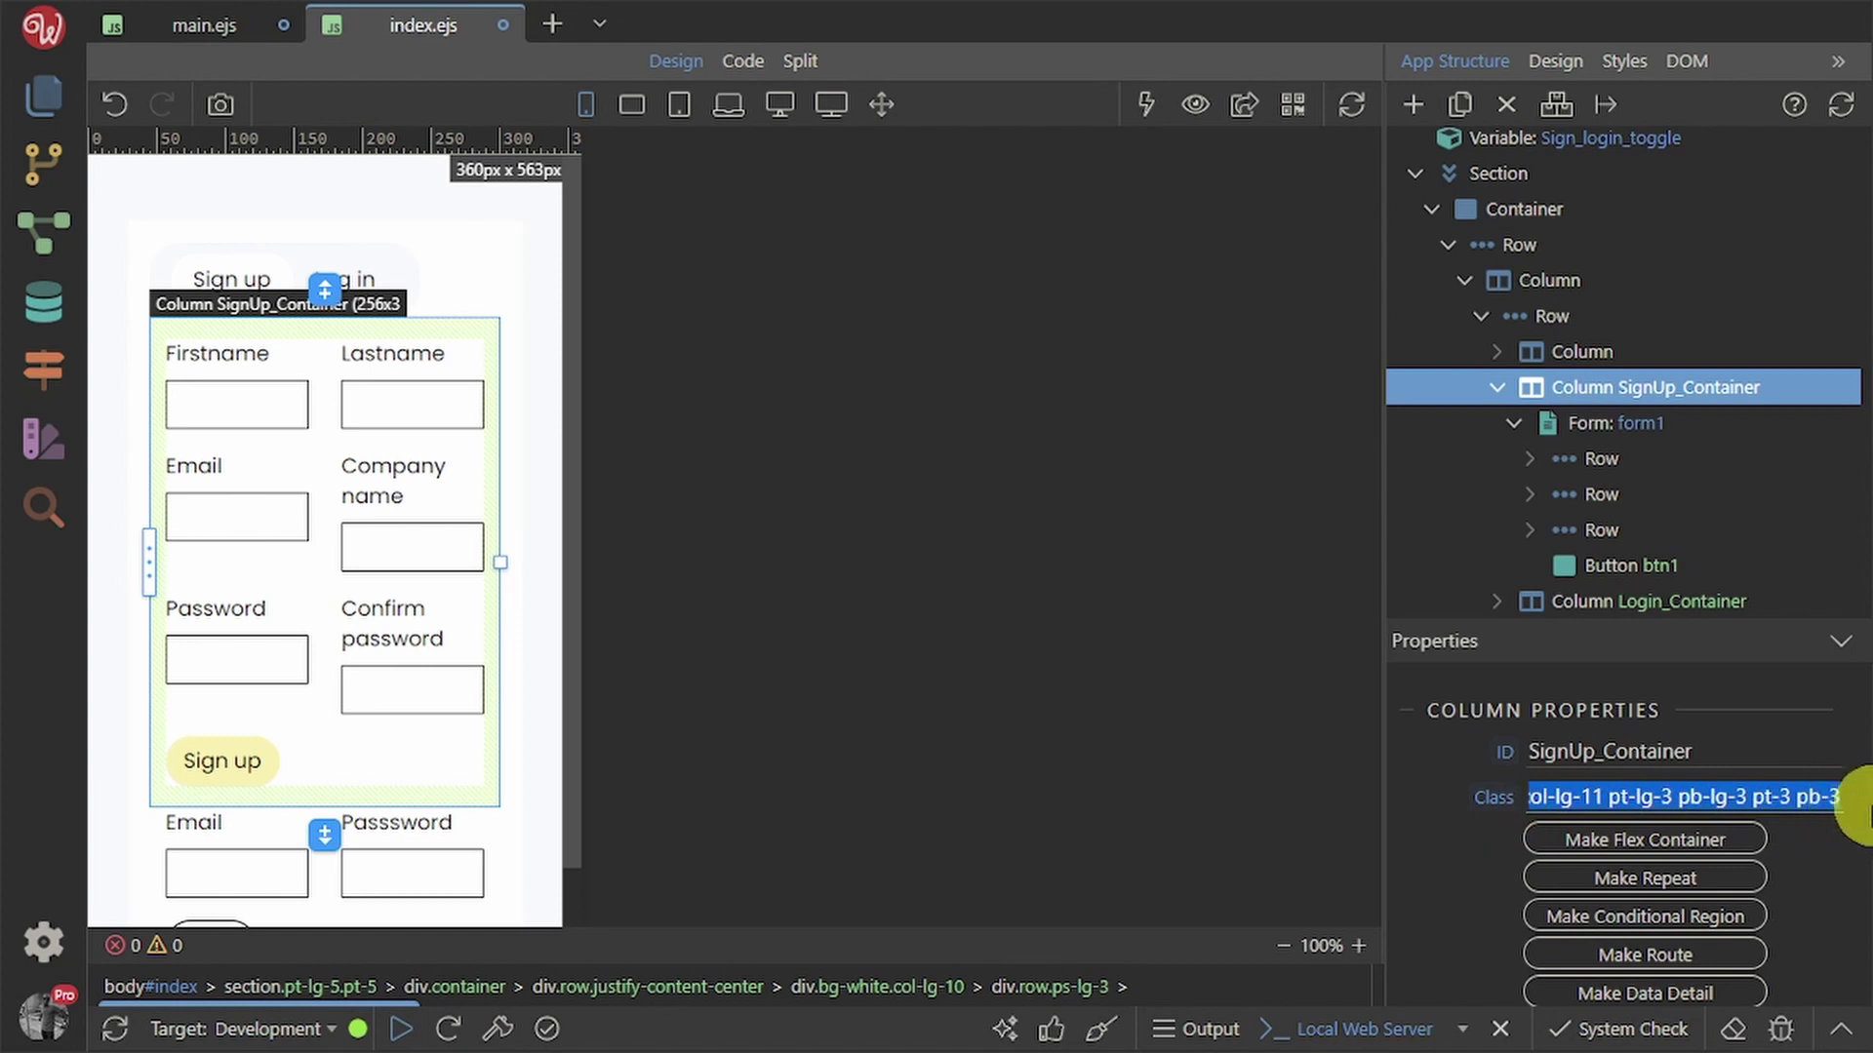
{"action": "left_click", "coordinate": [1679, 613]}
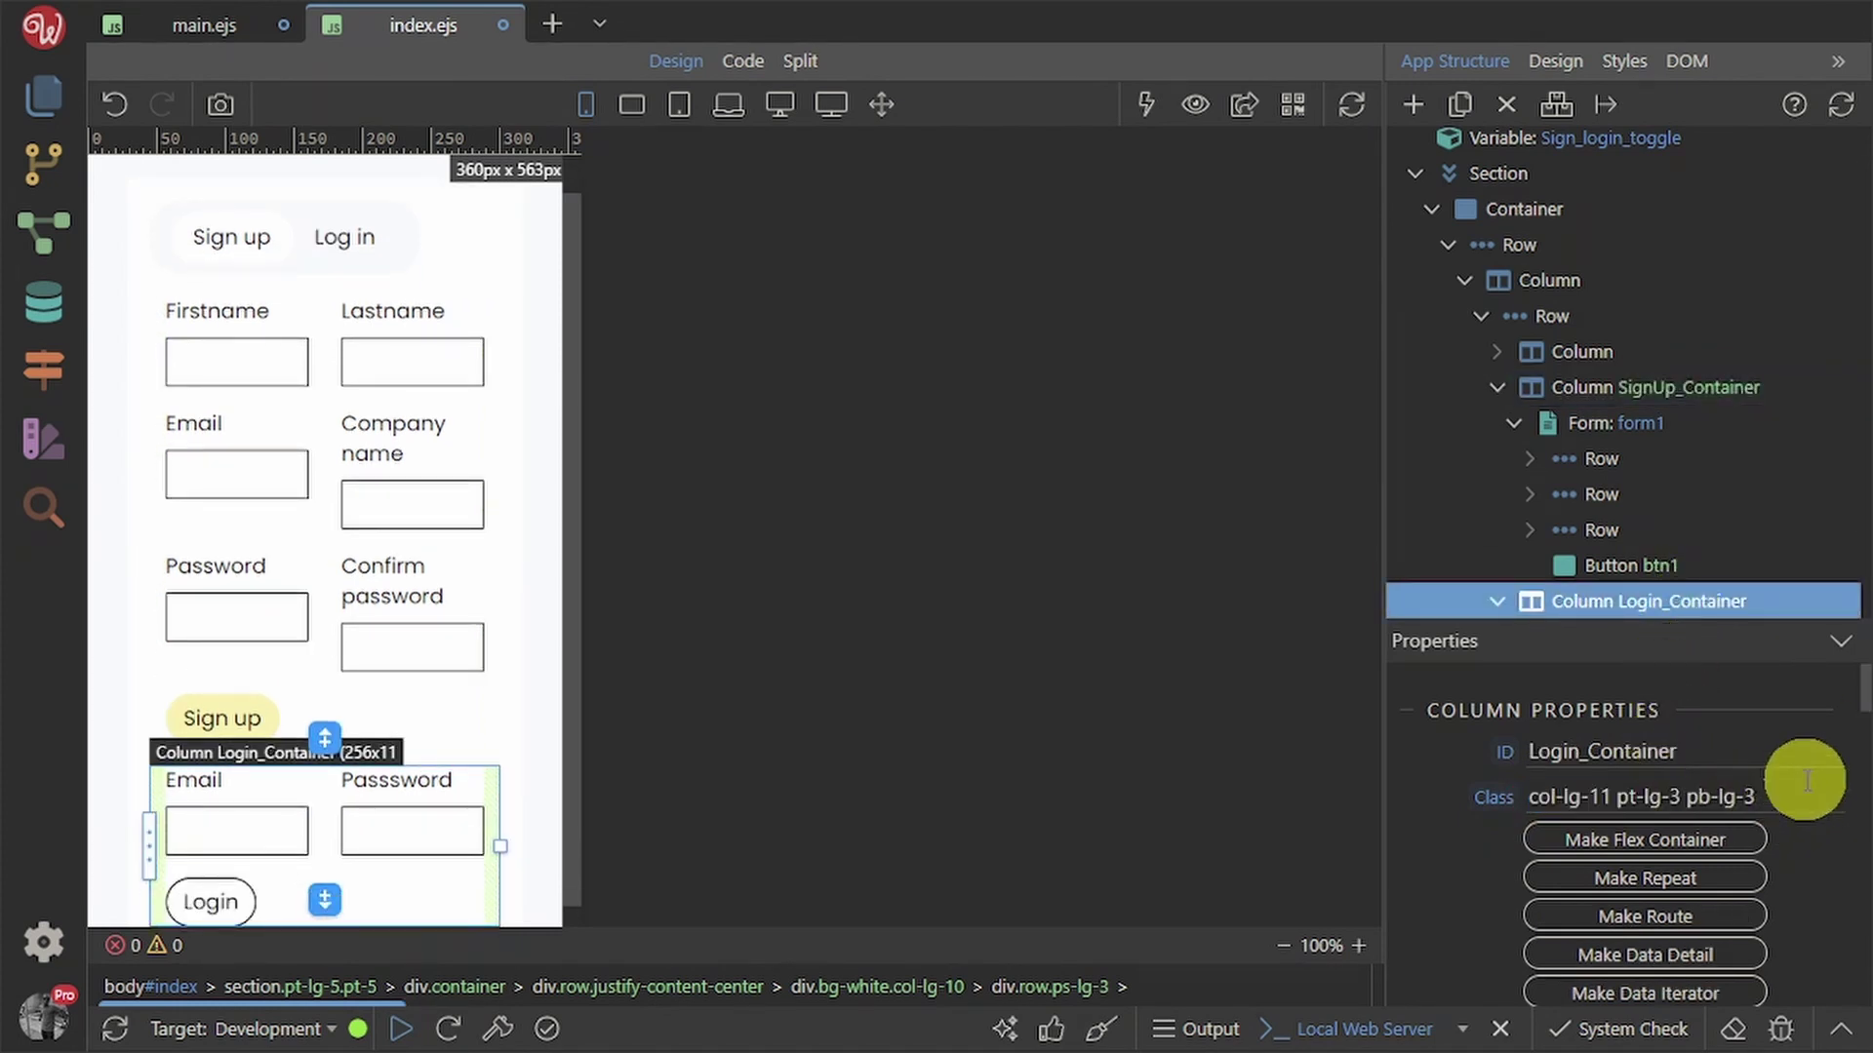
{"action": "left_click_drag", "start_coordinate": [1798, 795], "coordinate": [1504, 809]}
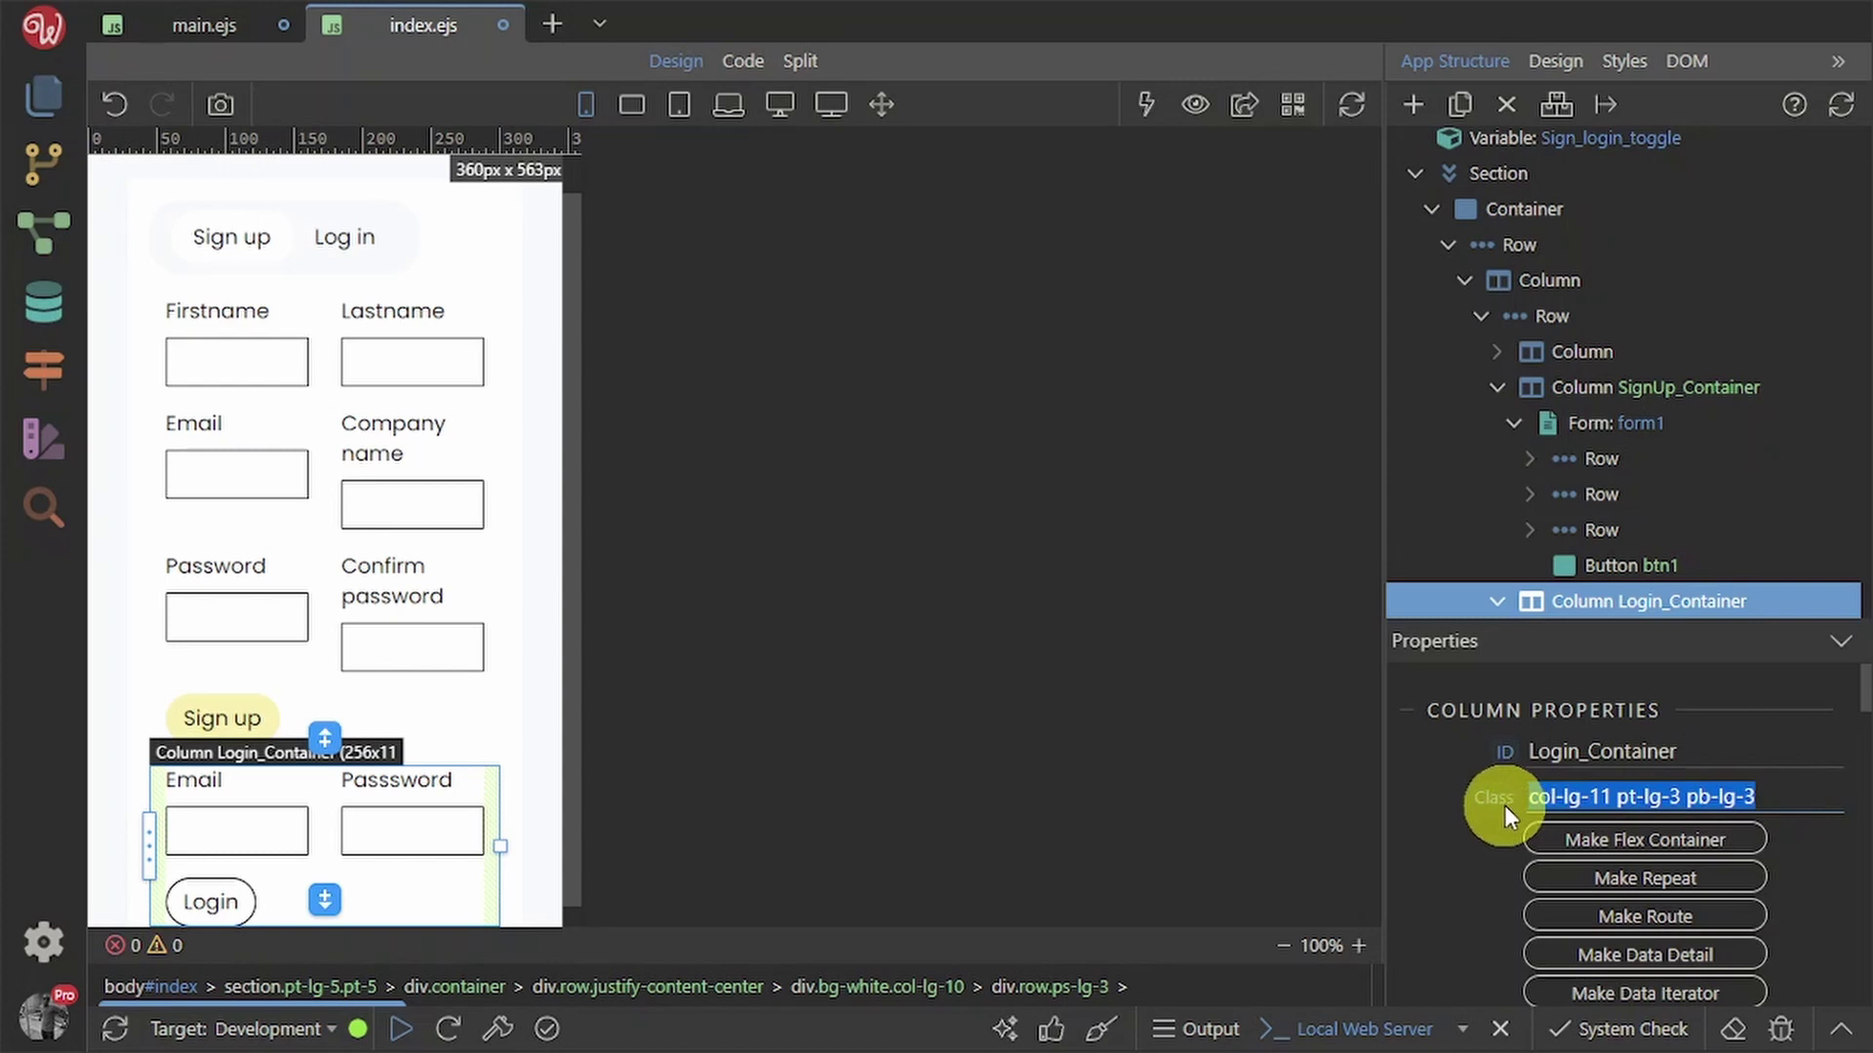
{"action": "key", "text": "ctrl+v"}
{"action": "left_click", "coordinate": [1491, 891]}
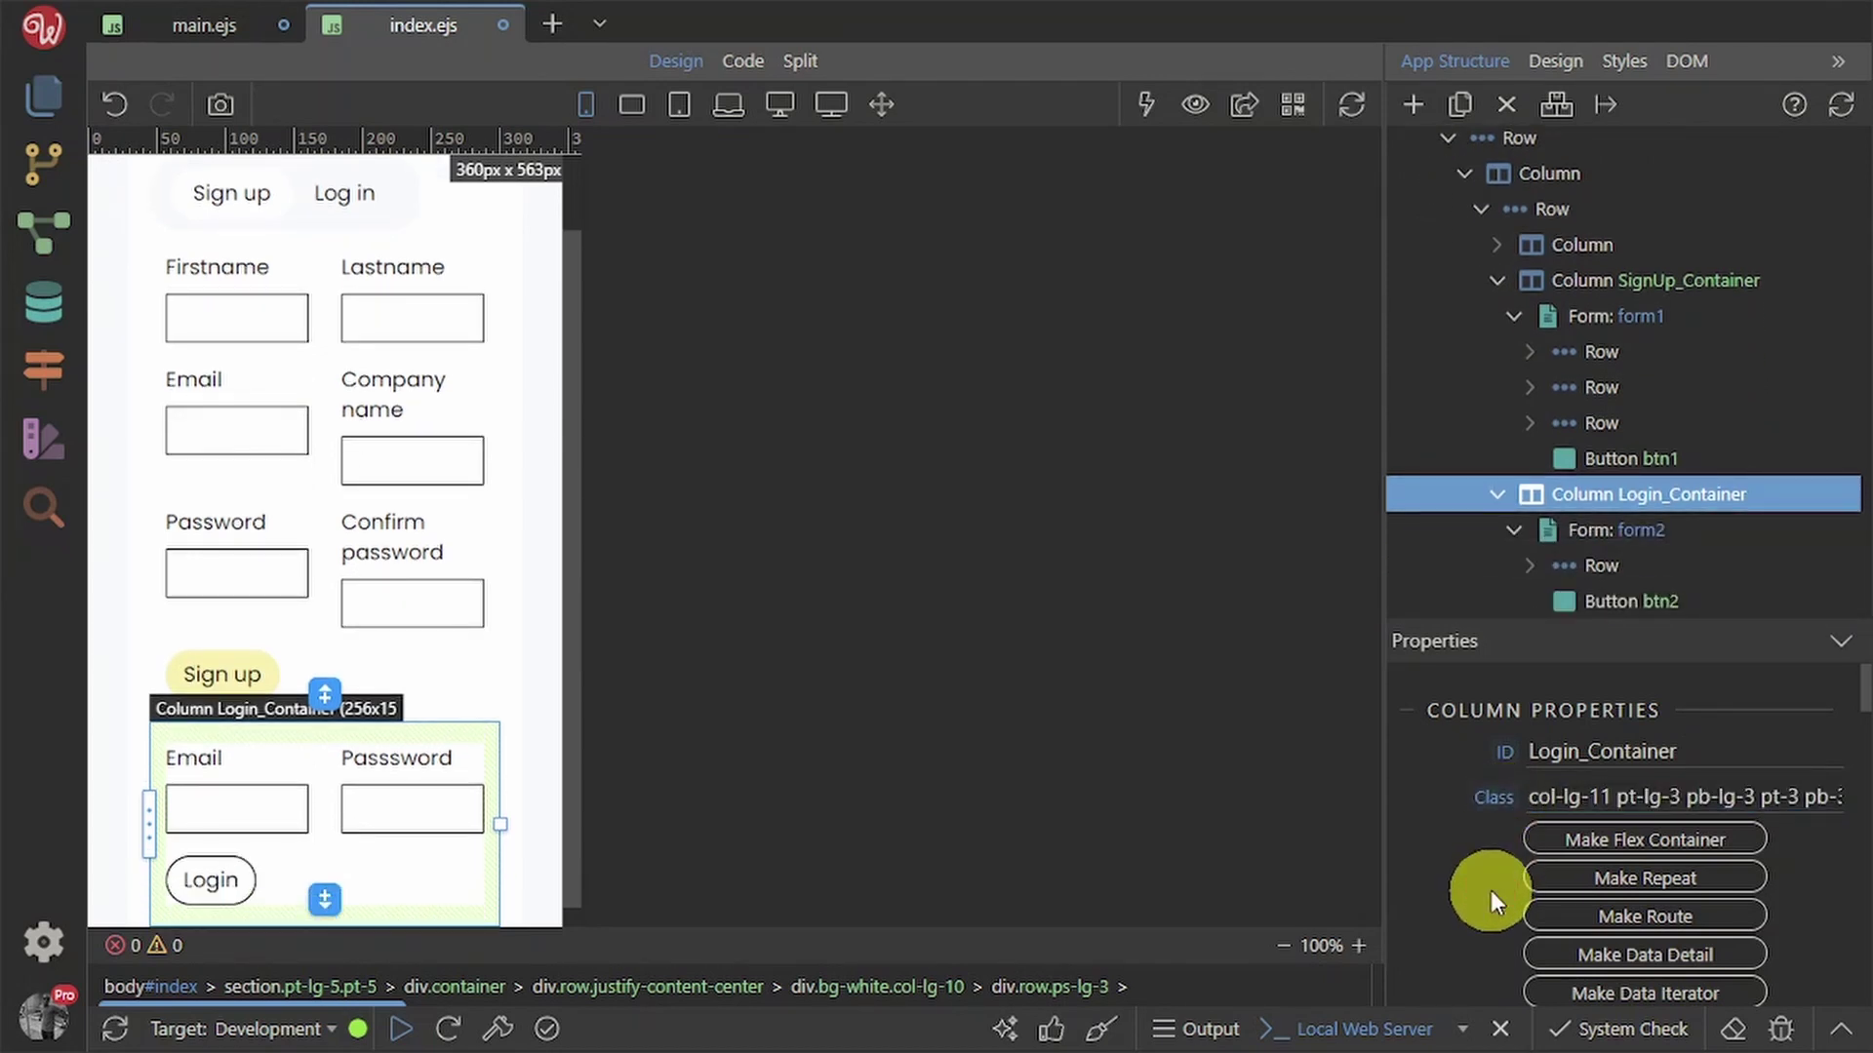
{"action": "key", "text": "ctrl+s"}
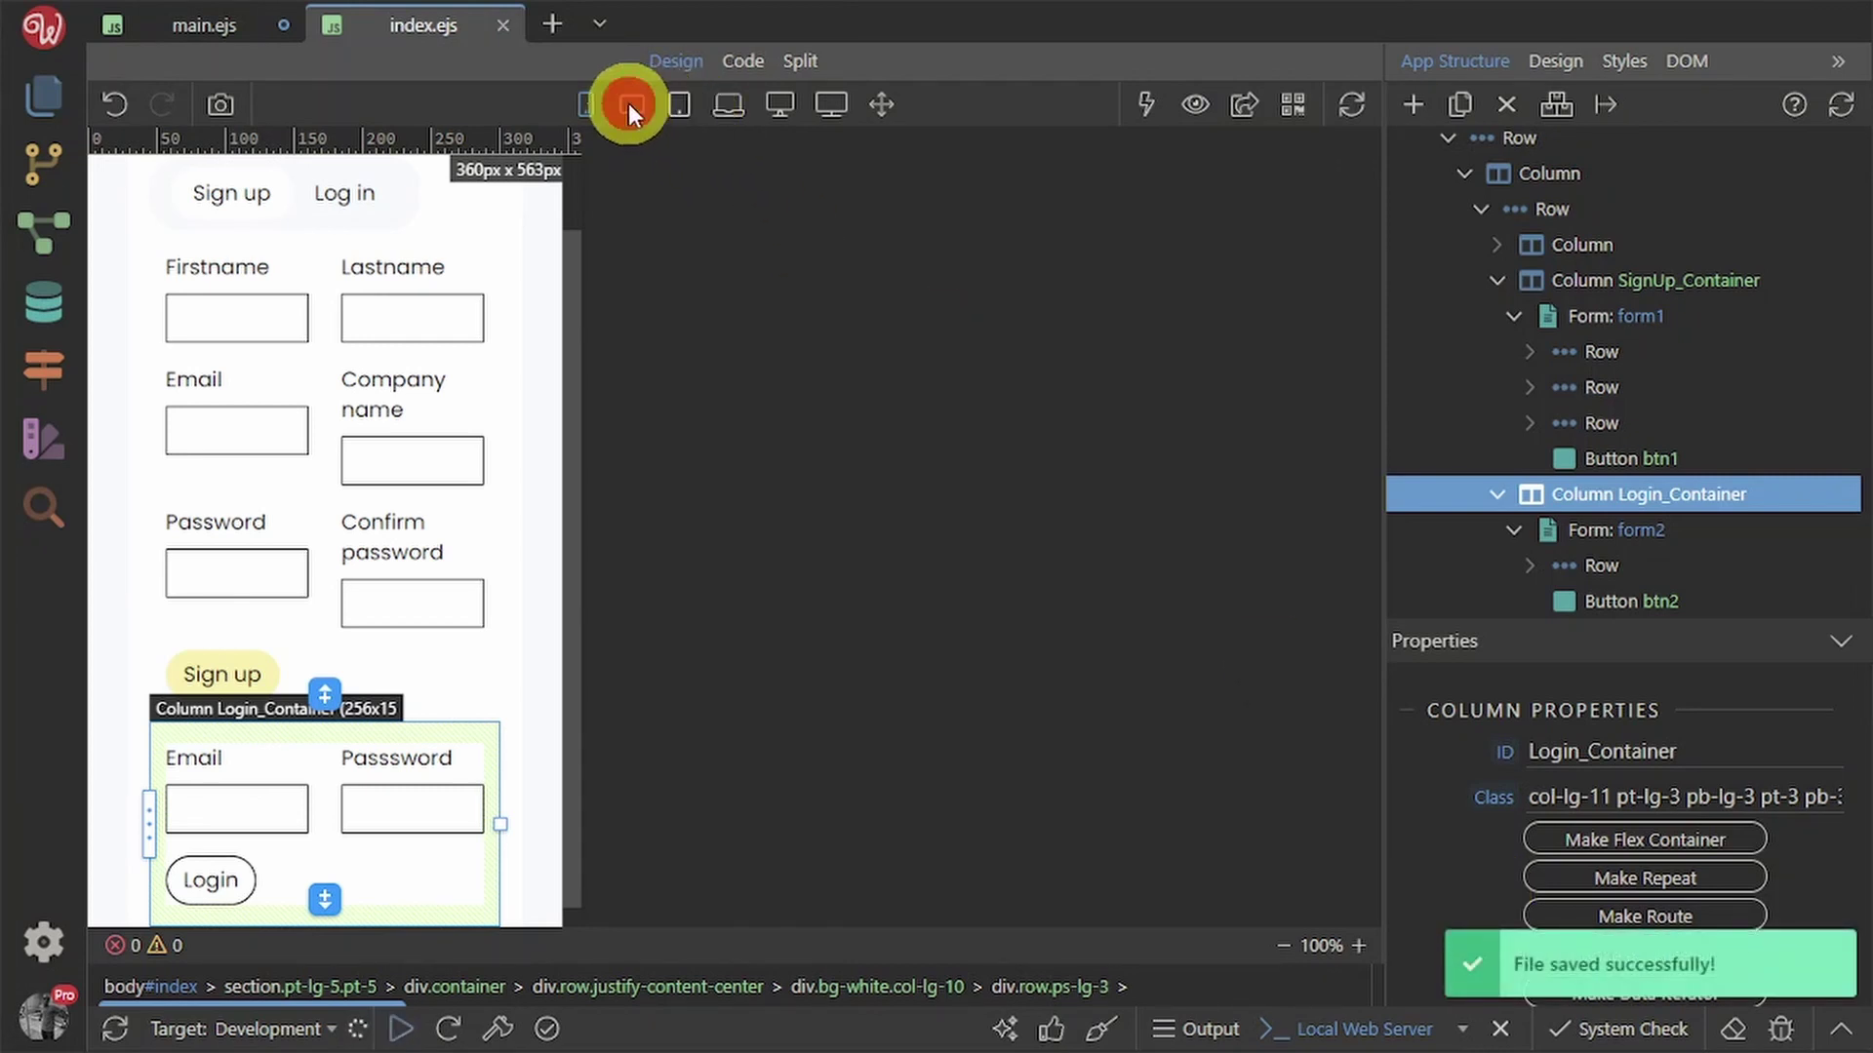
- Check the form's layout at the larger device widths, ending with the full-width view
{"action": "left_click", "coordinate": [628, 104]}
{"action": "left_click", "coordinate": [677, 105]}
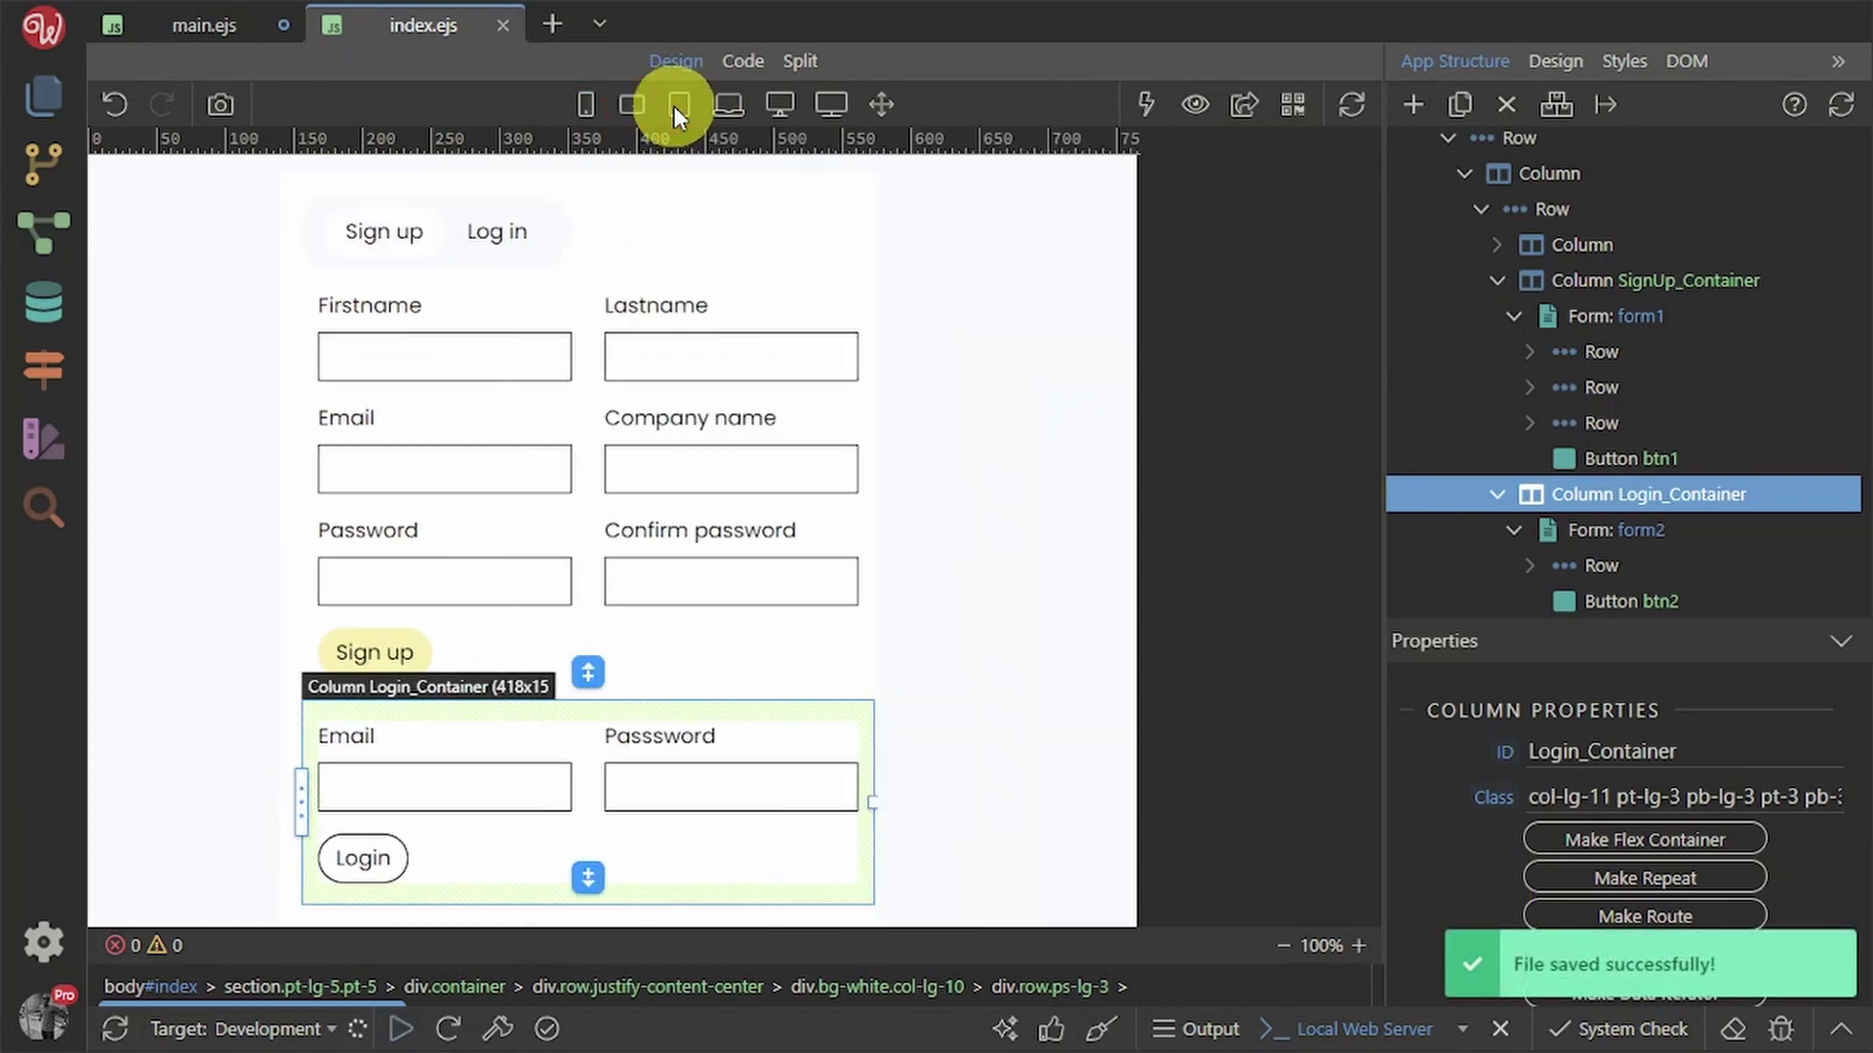
{"action": "left_click", "coordinate": [733, 110]}
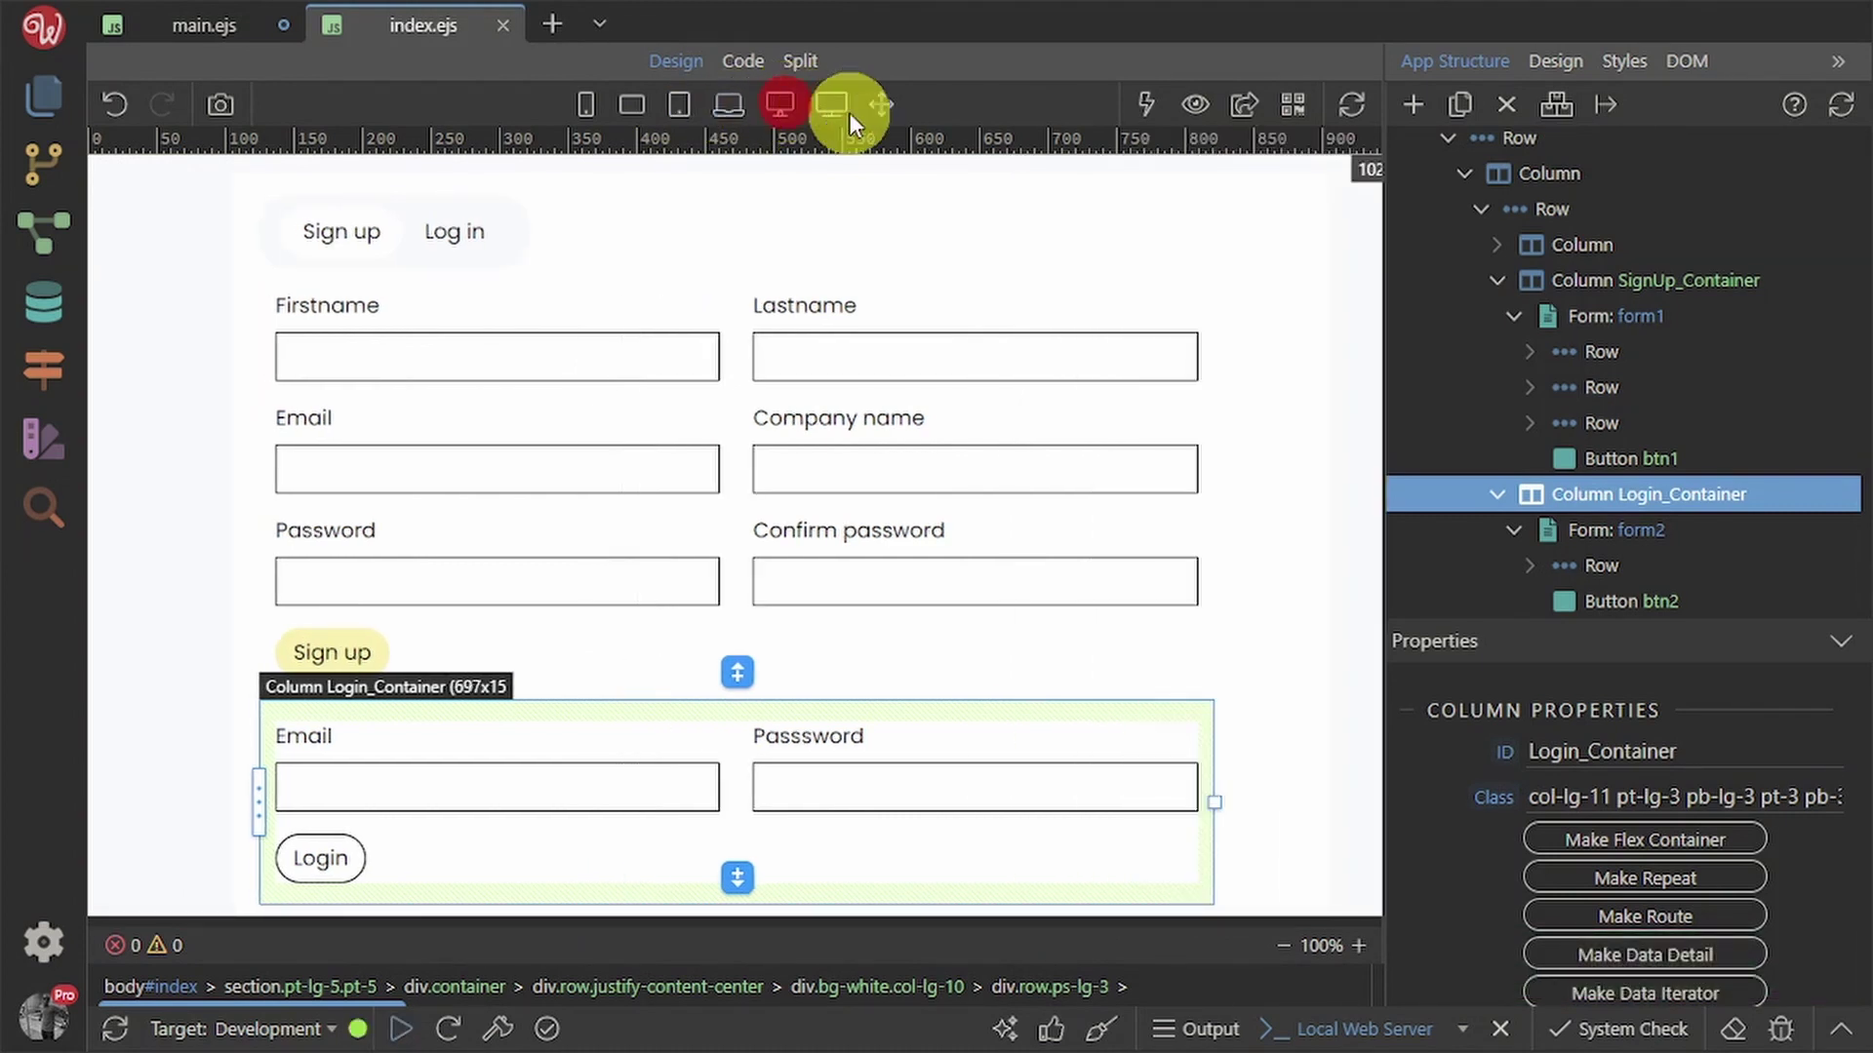
{"action": "left_click", "coordinate": [876, 111]}
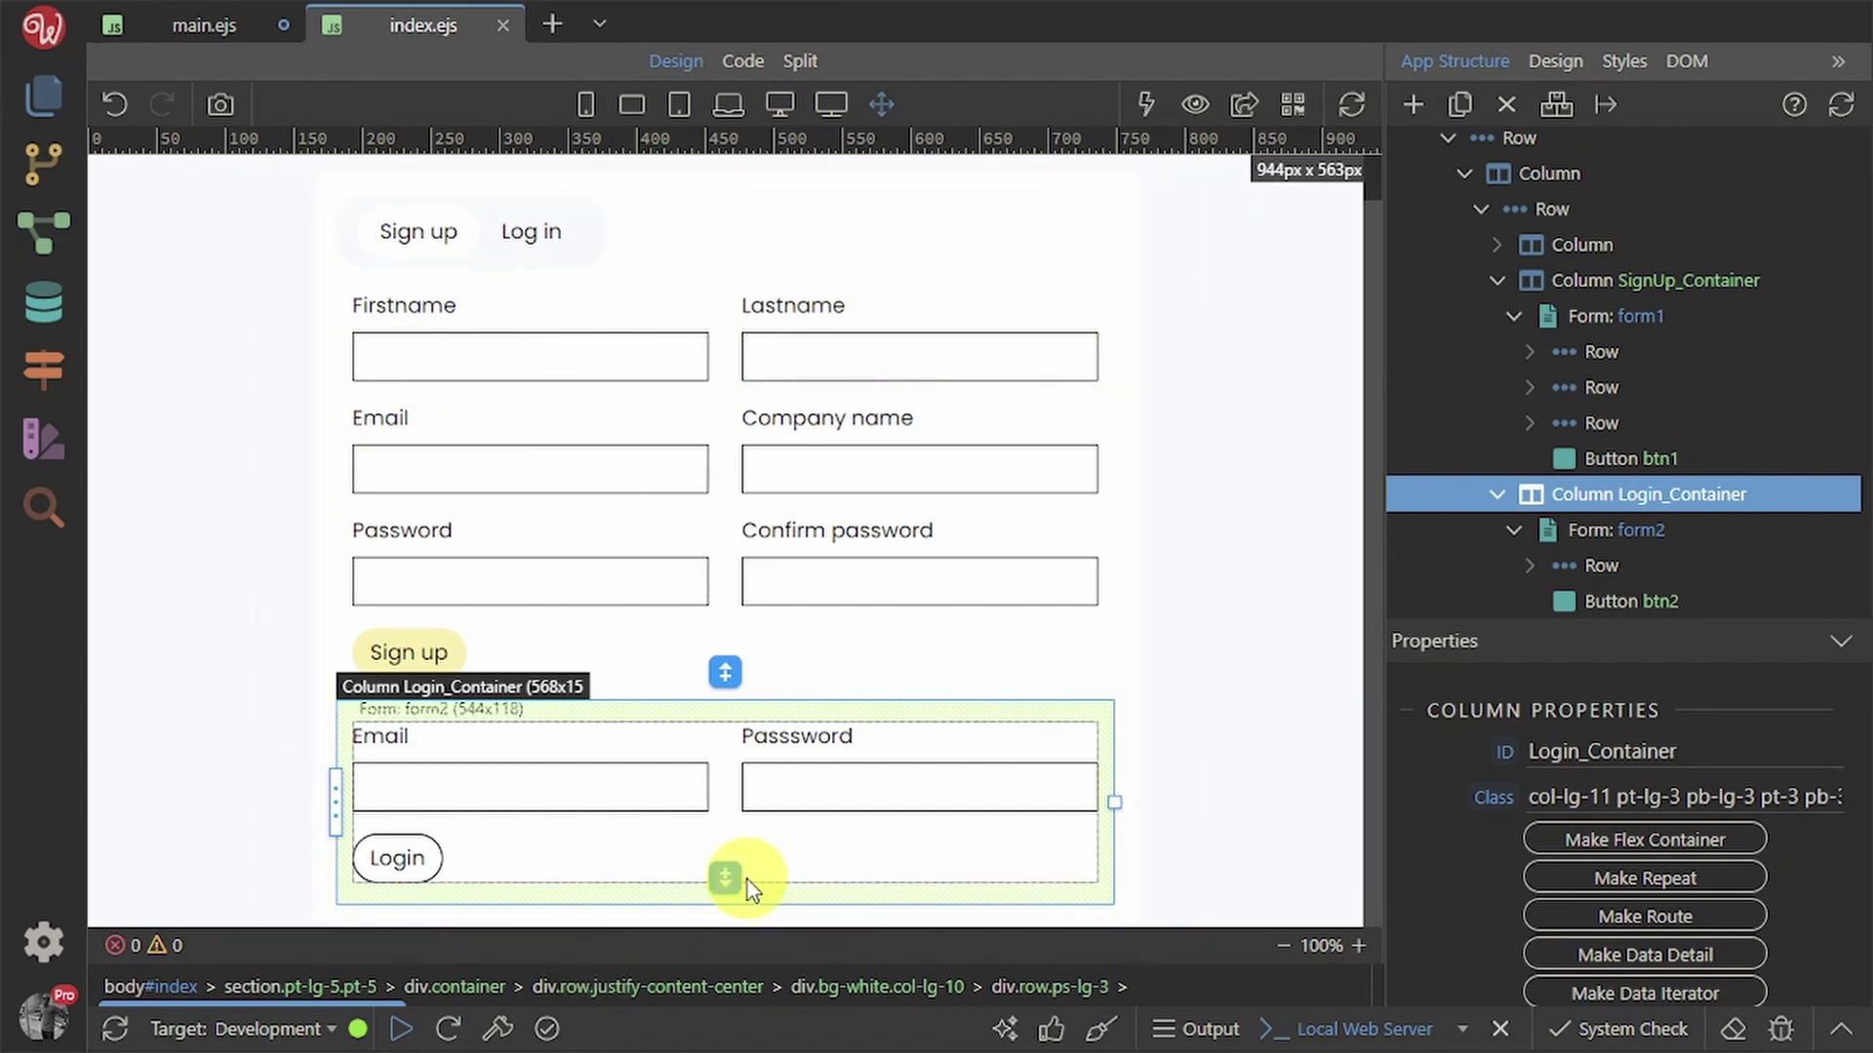
- Save the page, switch to Chrome and reload localhost:3000 to check the sign-up form
{"action": "key", "text": "ctrl+s"}
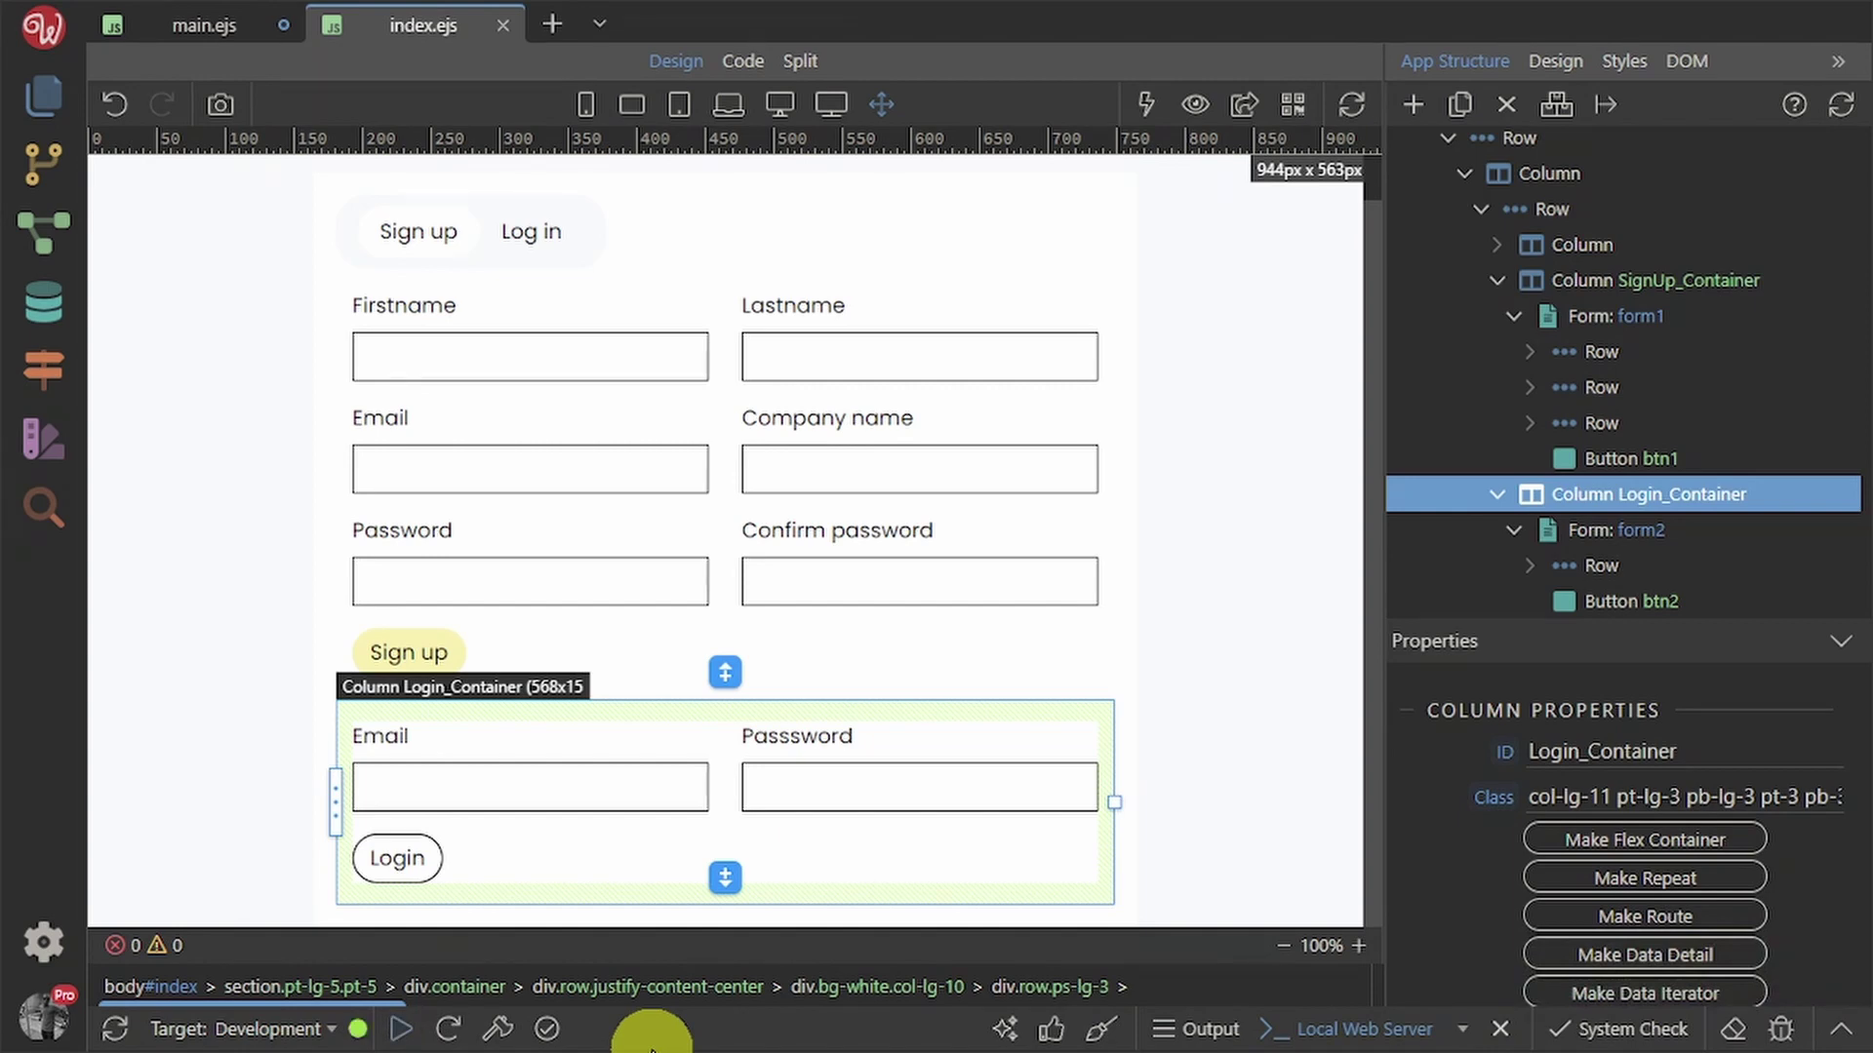
{"action": "left_click", "coordinate": [300, 1026]}
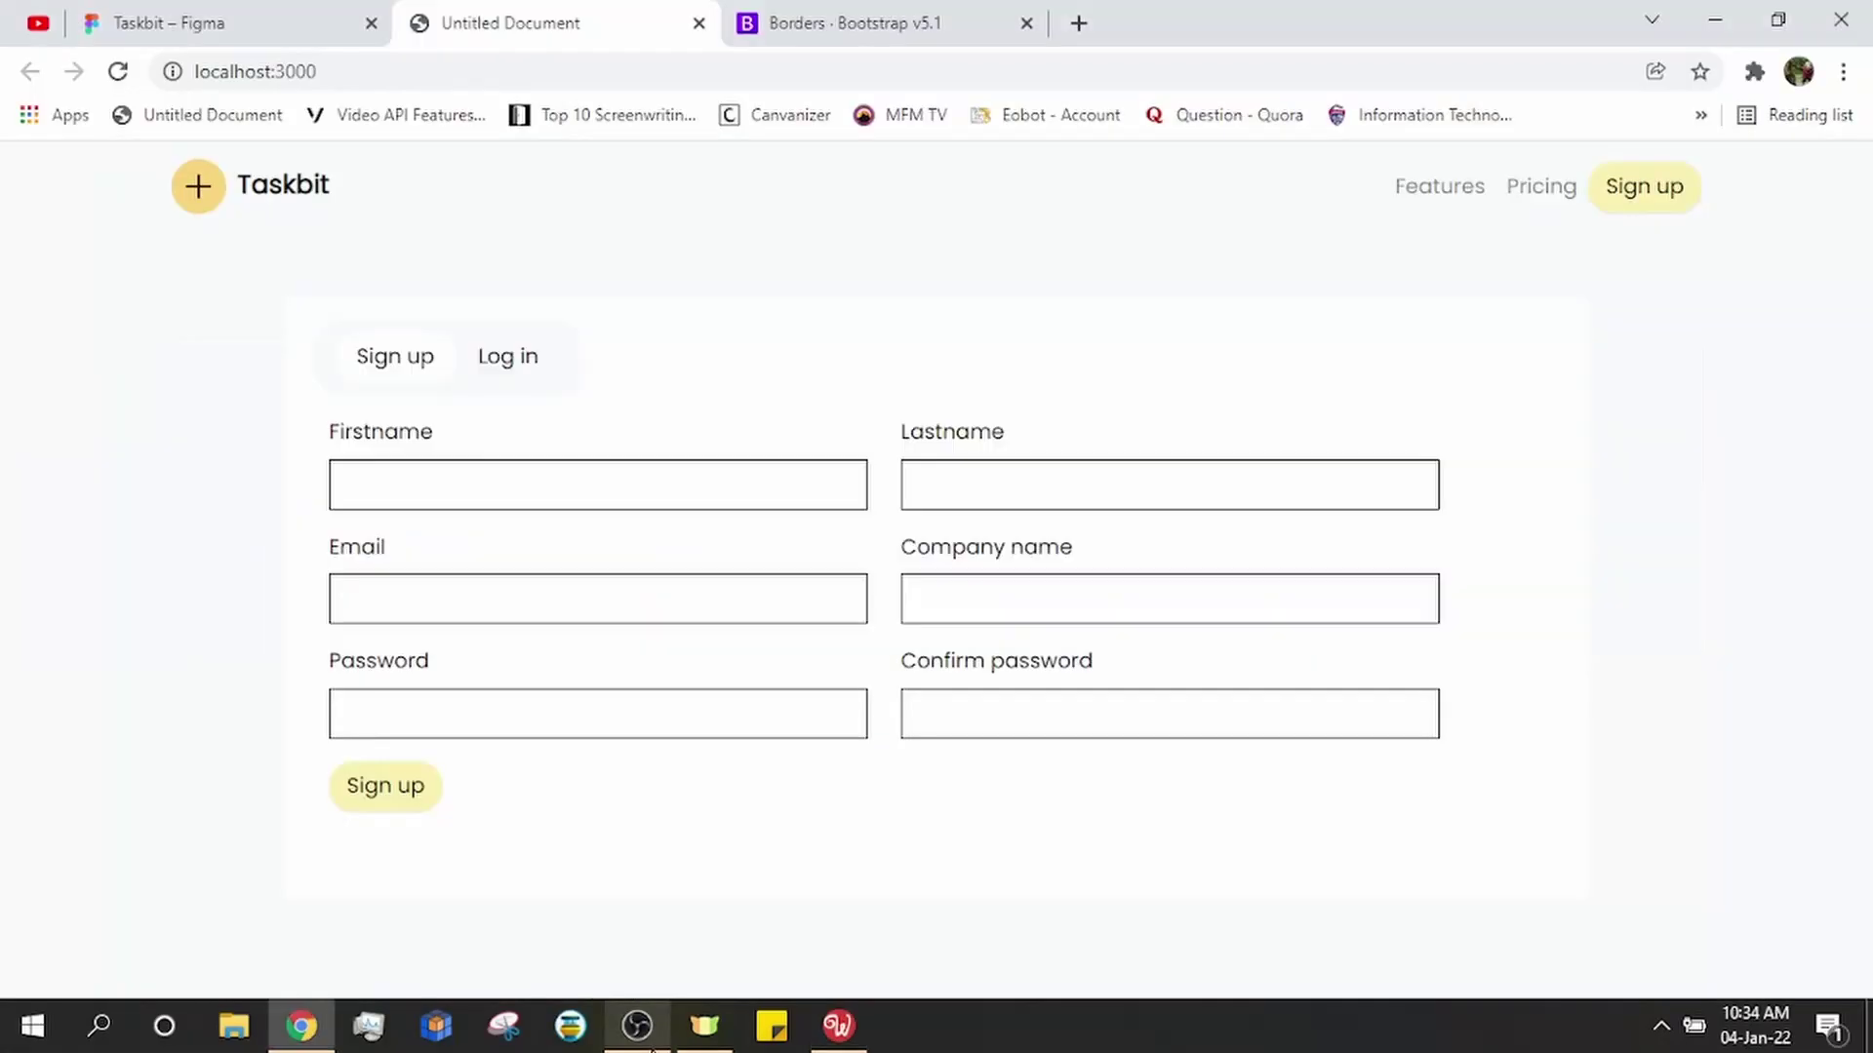
{"action": "left_click", "coordinate": [117, 72]}
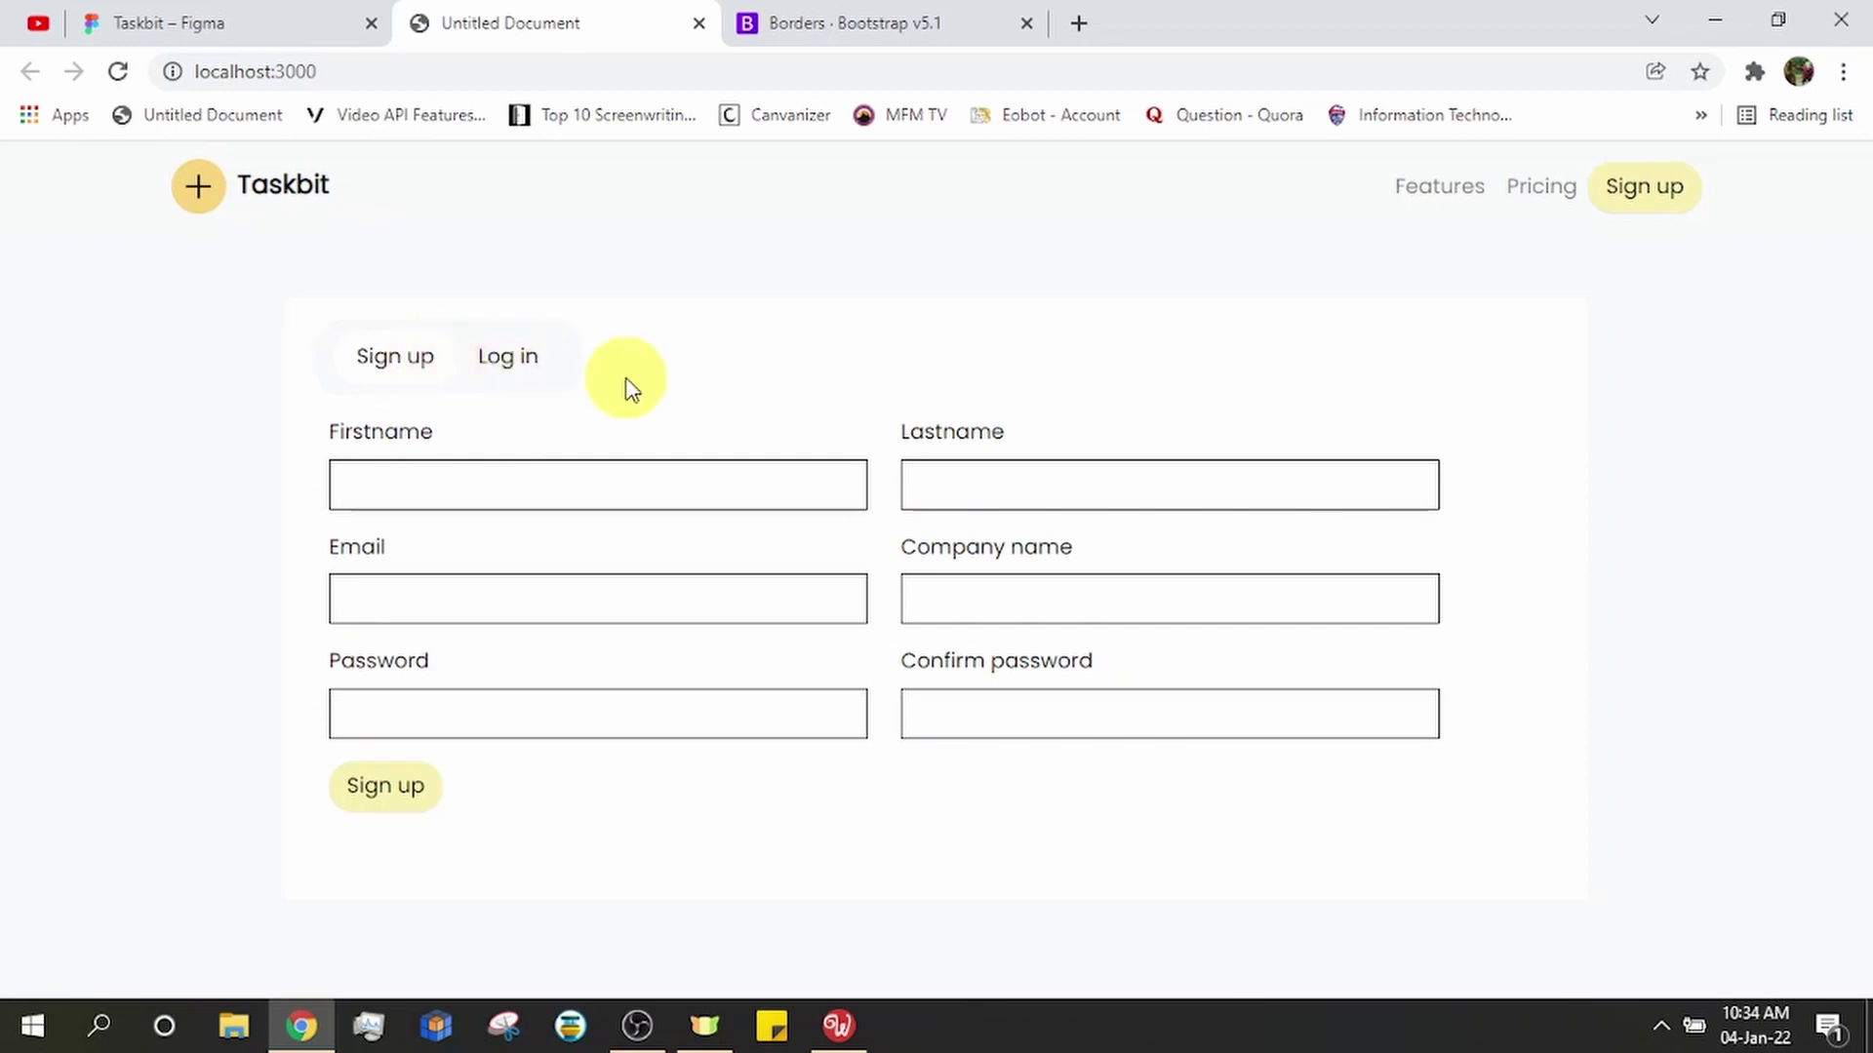
- Return to Wappler and change the Sign up paragraph's background color to Default
{"action": "left_click", "coordinate": [845, 1022]}
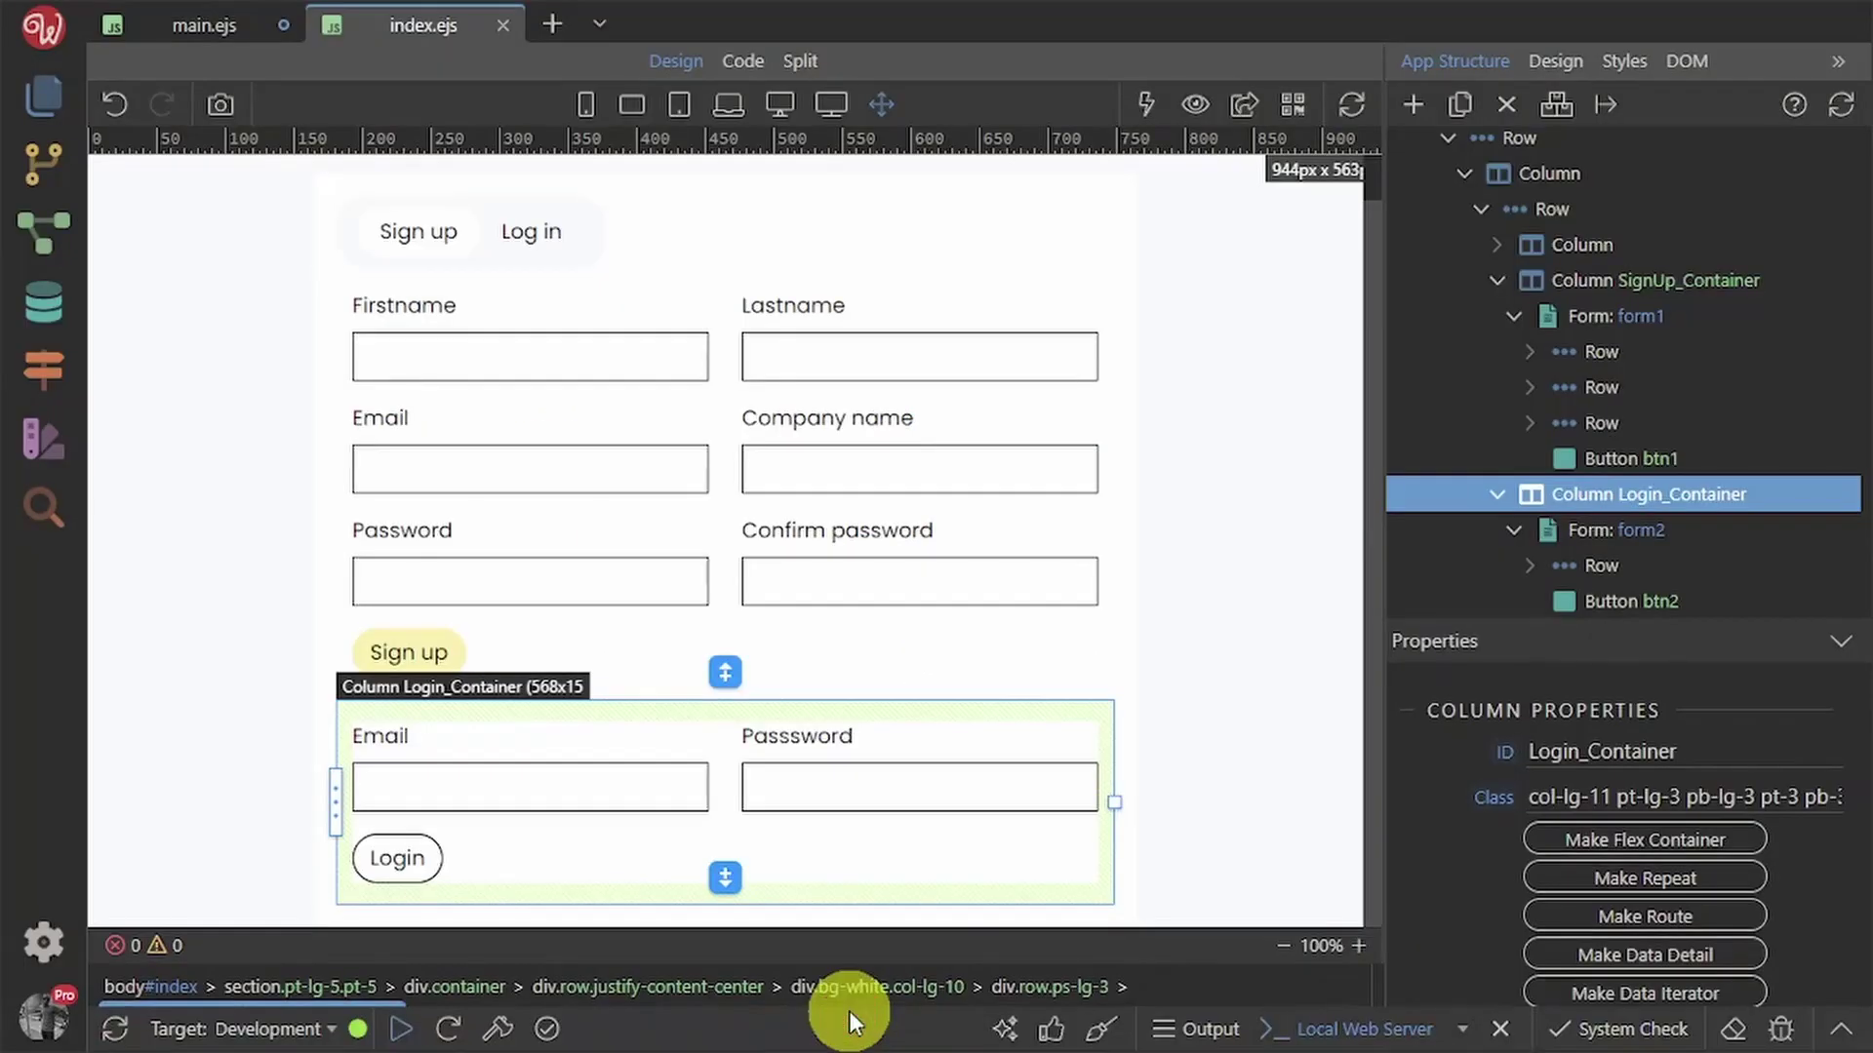
{"action": "left_click", "coordinate": [416, 230]}
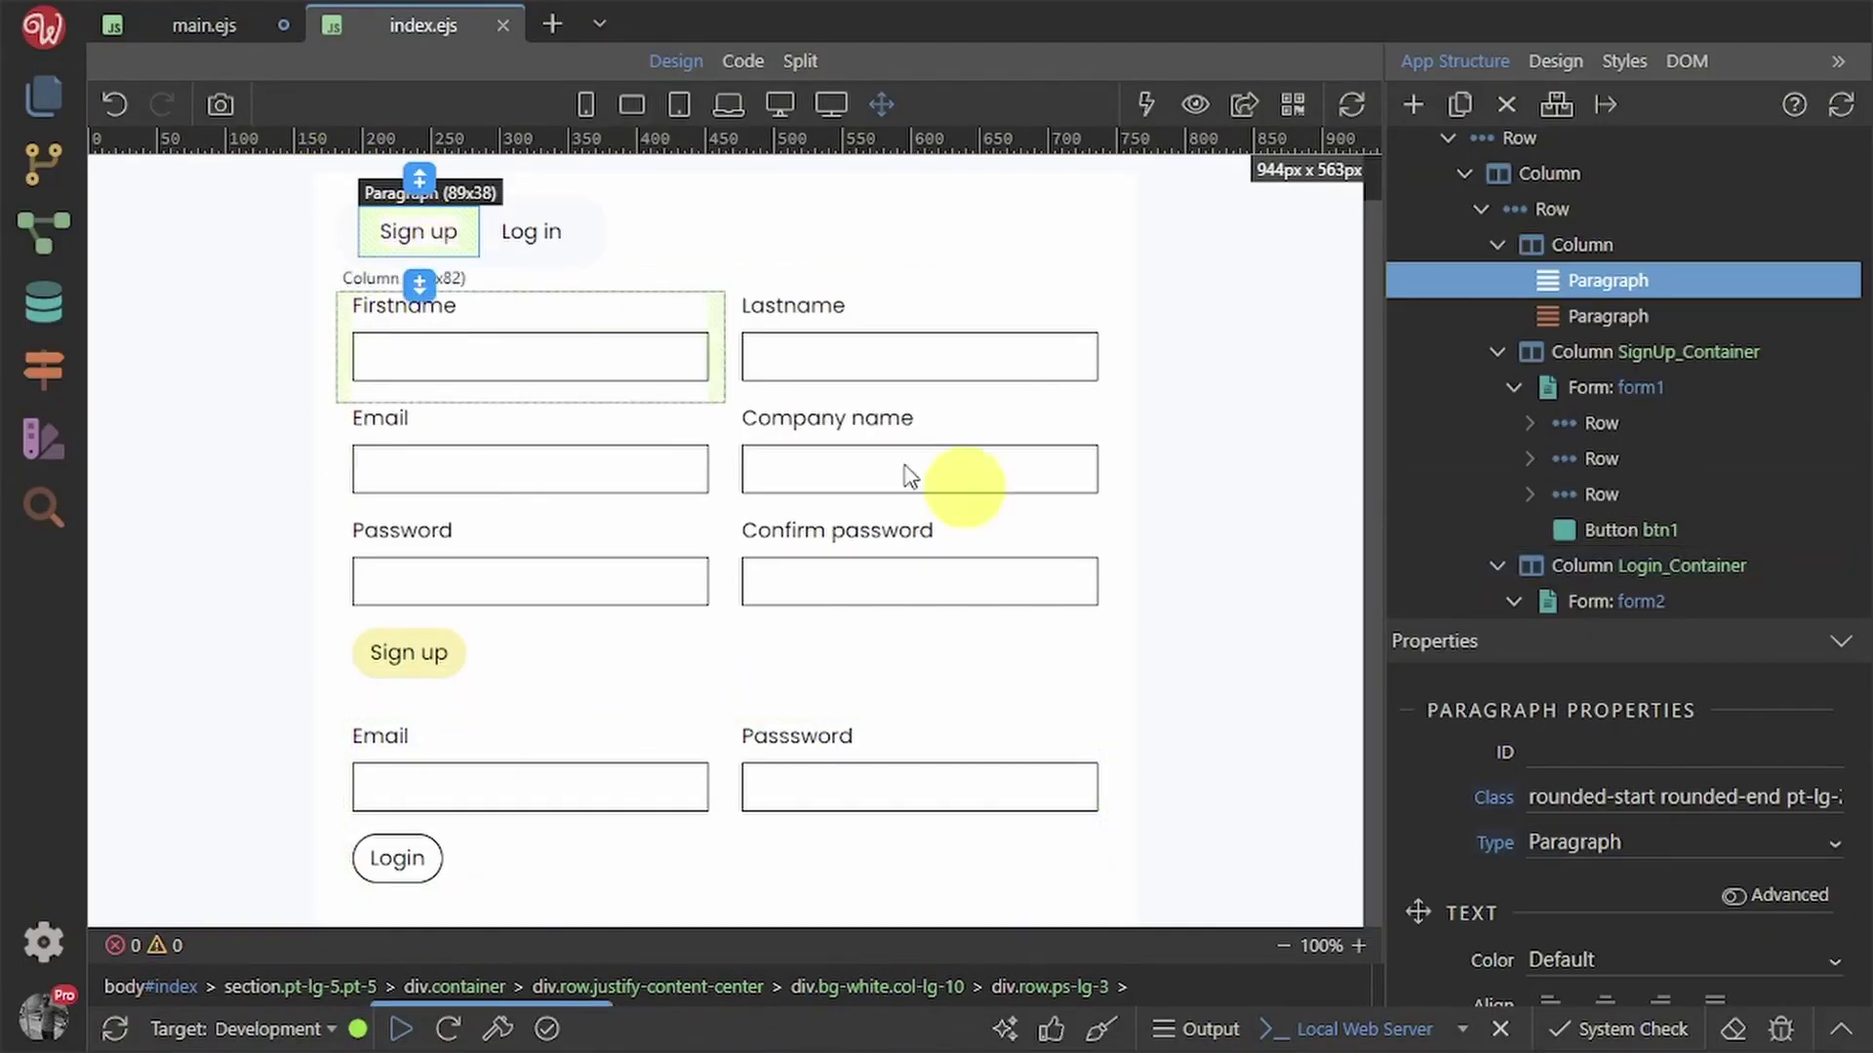
{"action": "scroll", "coordinate": [1724, 858], "scroll_direction": "down", "scroll_amount": 3}
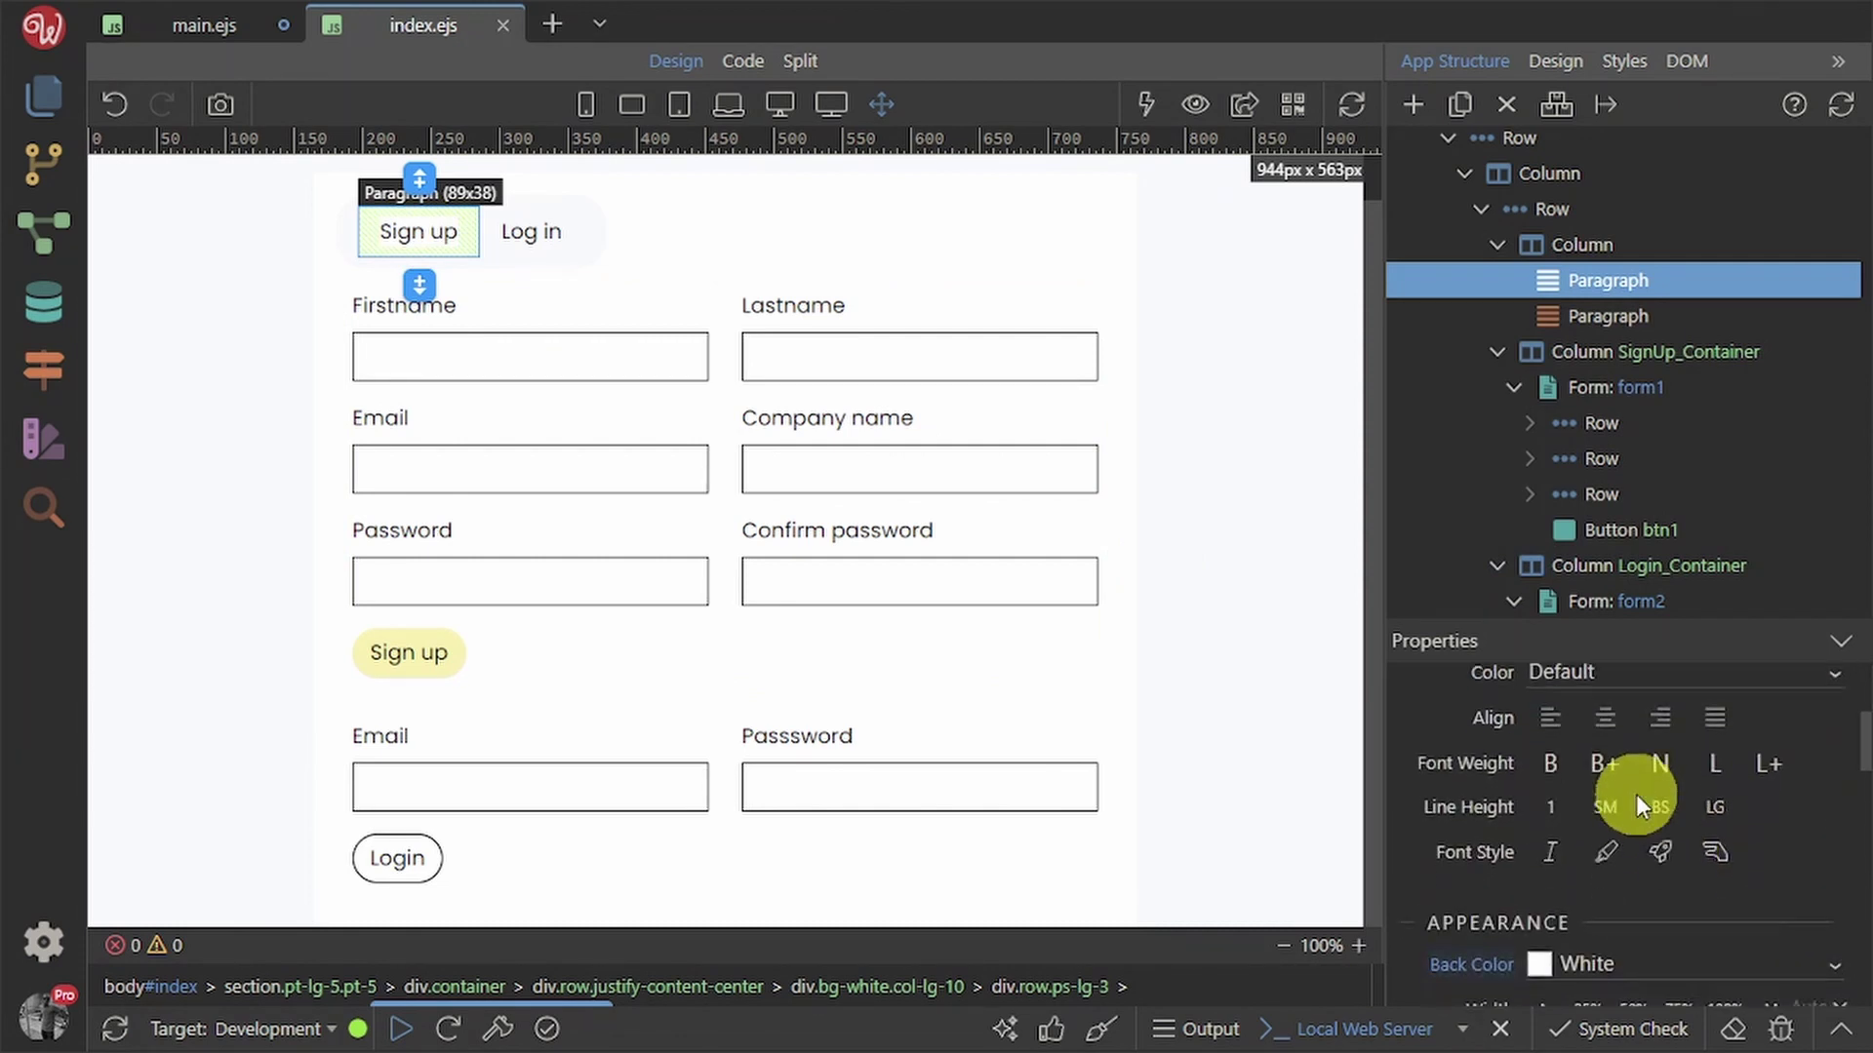
{"action": "left_click", "coordinate": [1654, 980]}
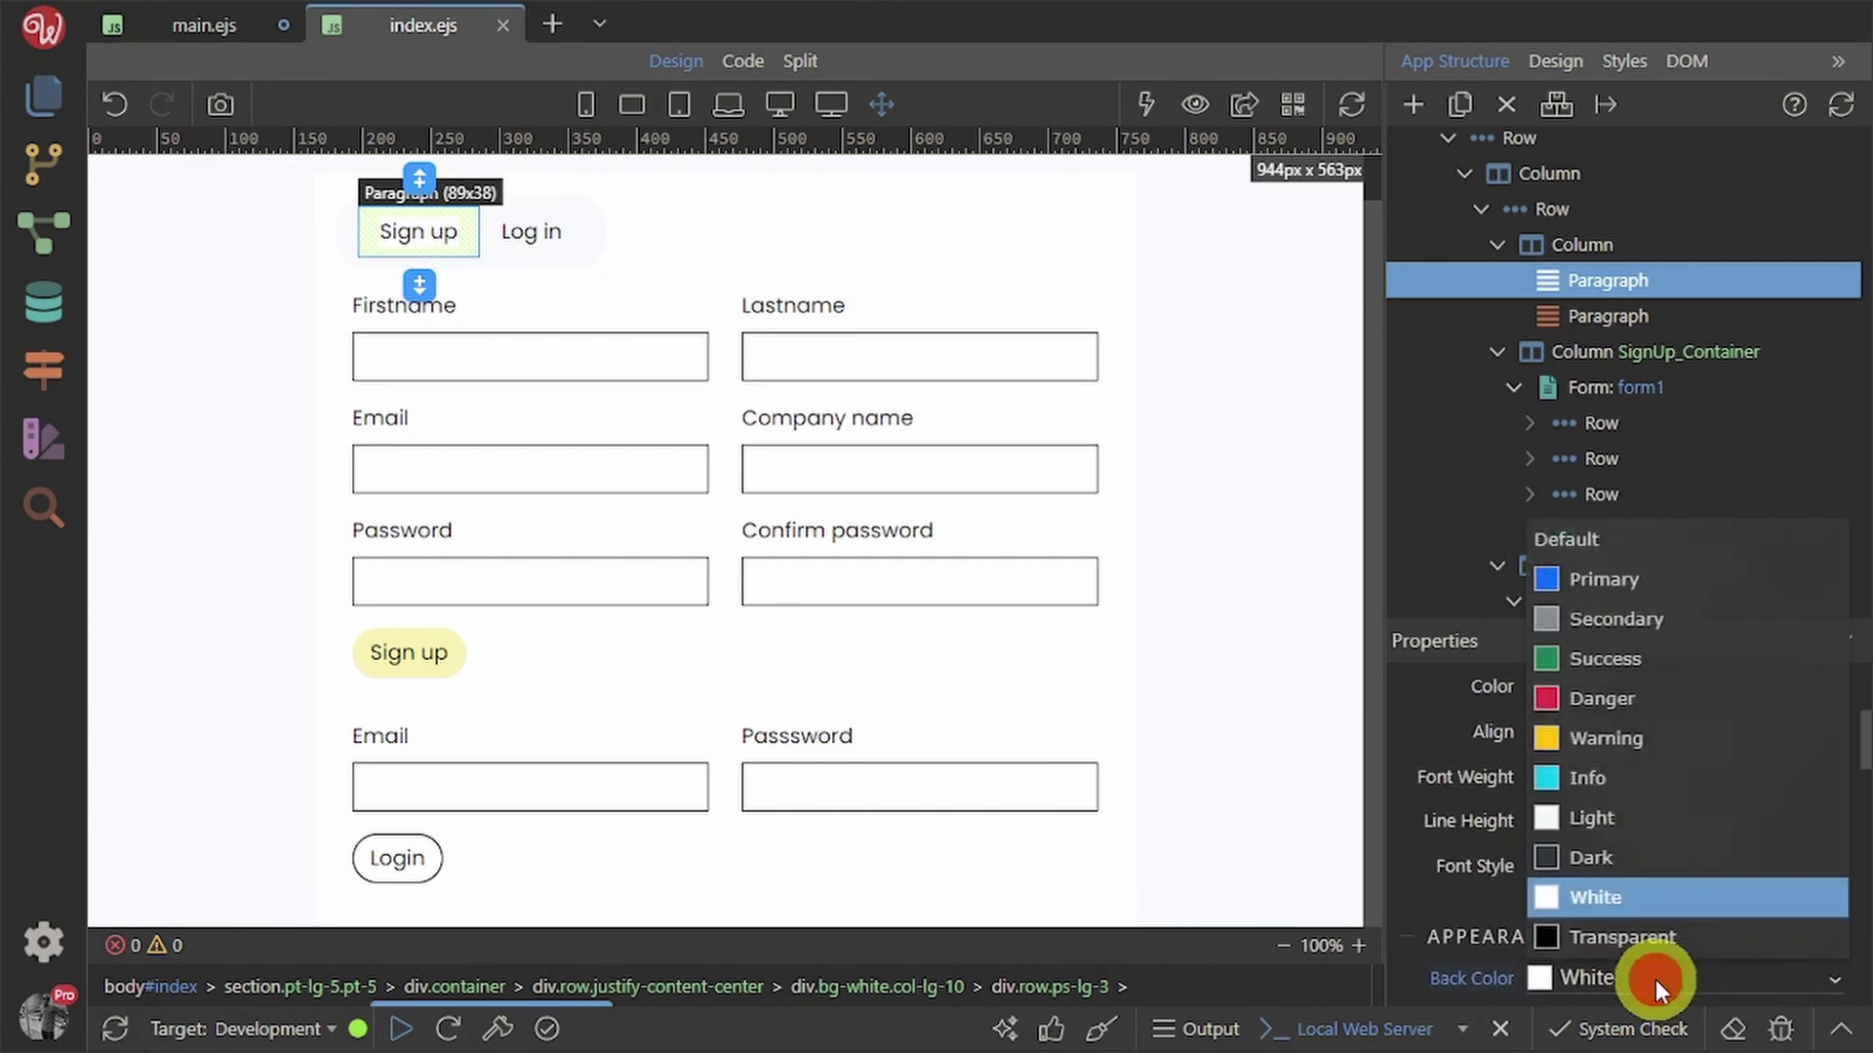
{"action": "left_click", "coordinate": [1612, 547]}
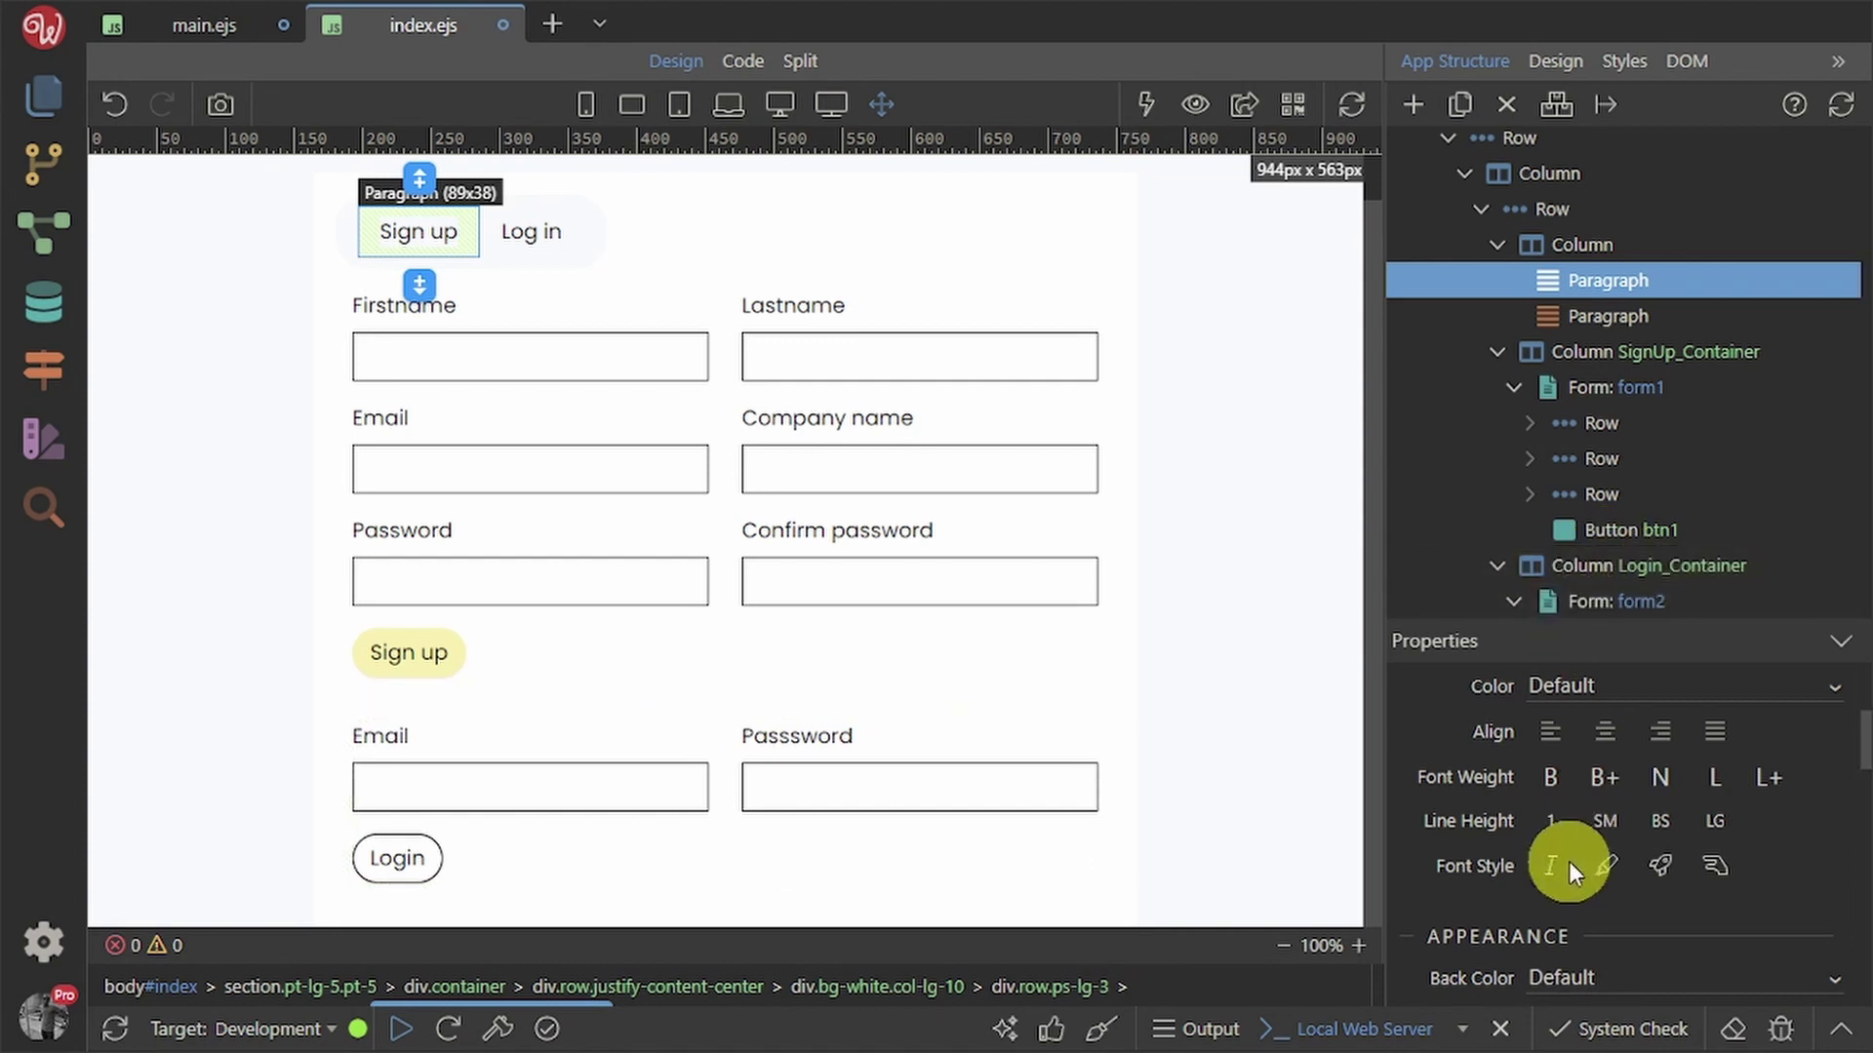
- Add a mouse Click dynamic event to the Sign up paragraph
{"action": "scroll", "coordinate": [1578, 899], "scroll_direction": "down", "scroll_amount": 10}
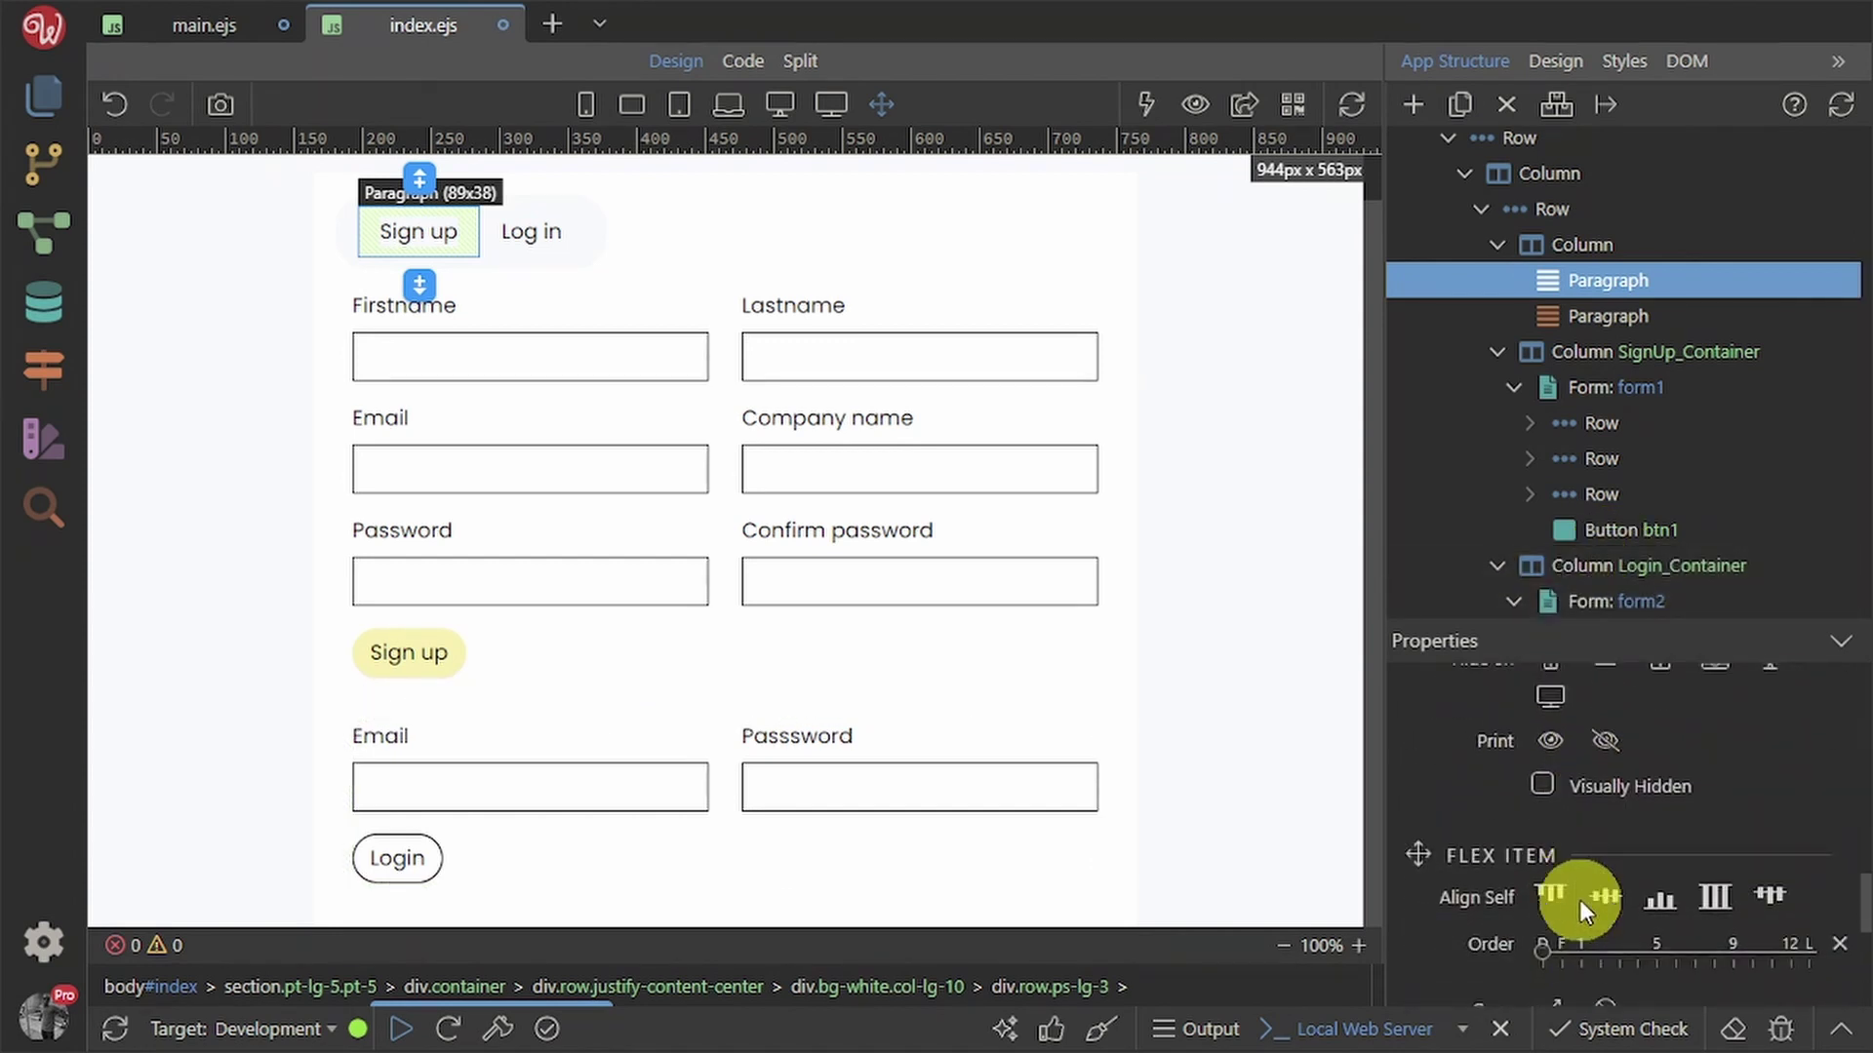
{"action": "scroll", "coordinate": [1578, 900], "scroll_direction": "down", "scroll_amount": 3}
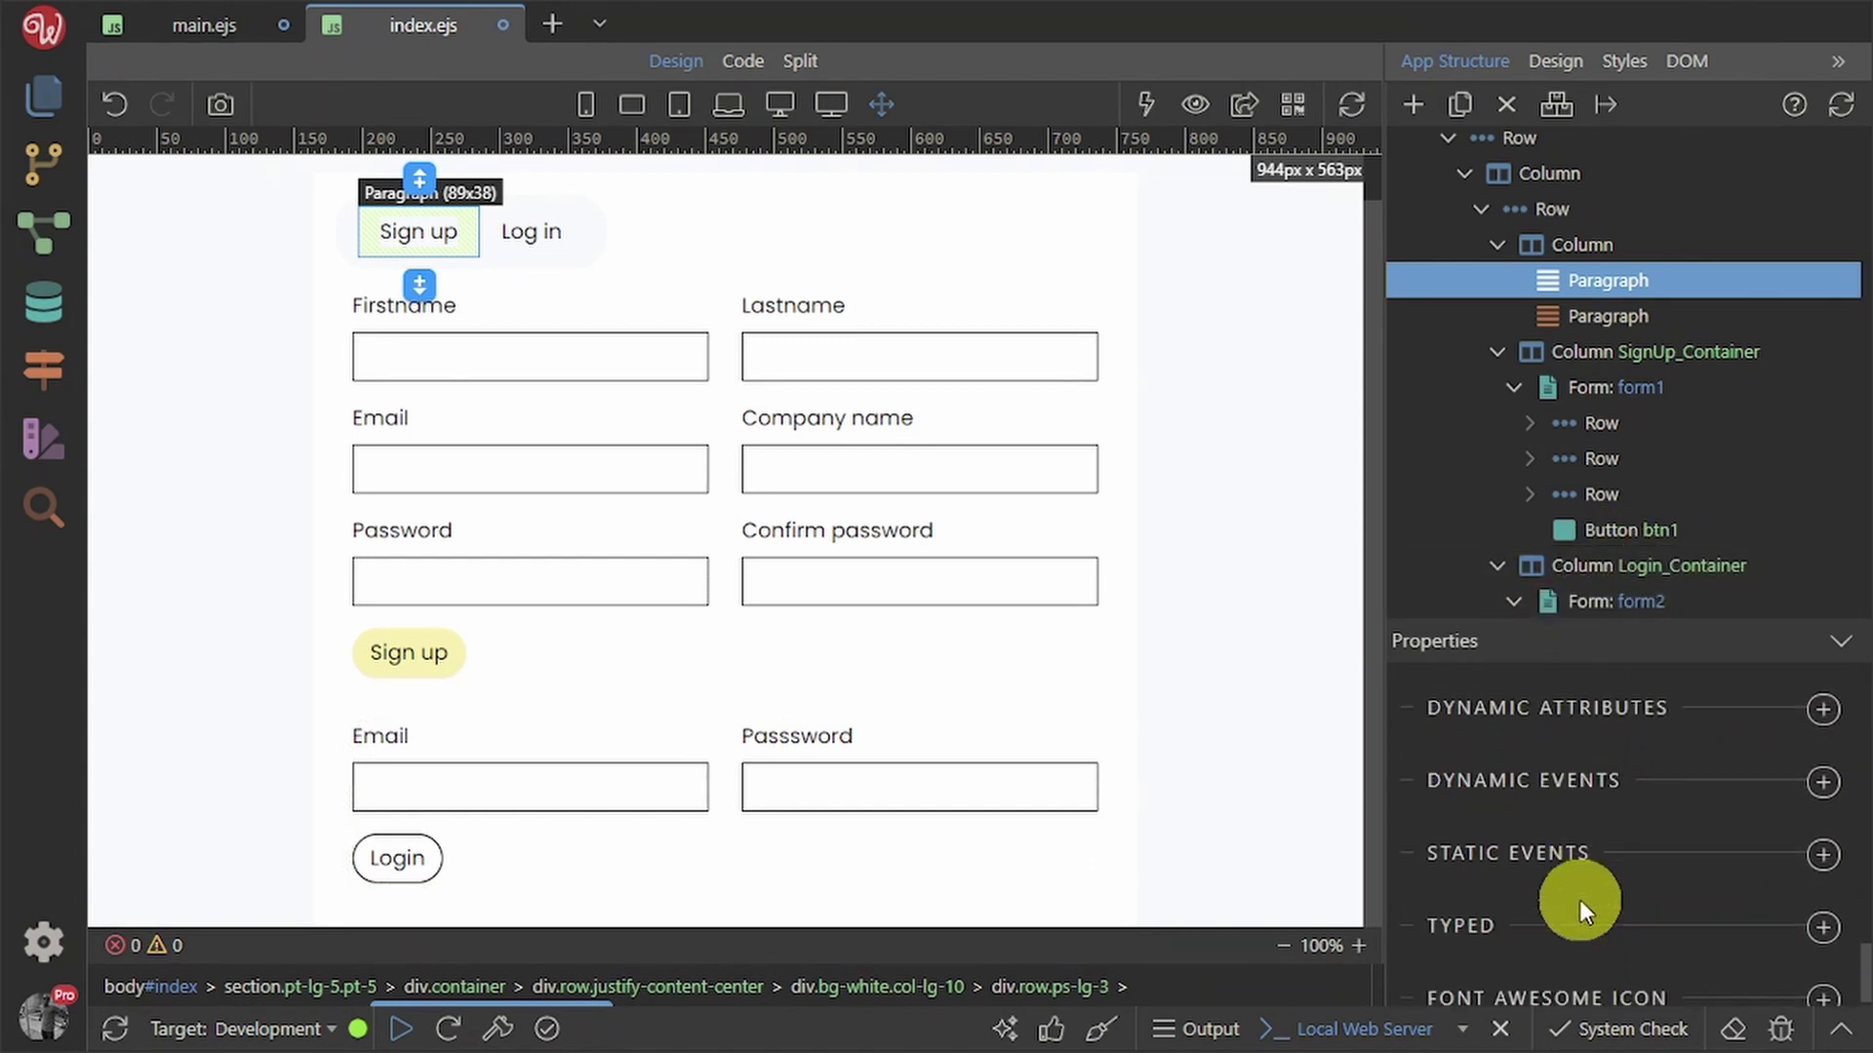
{"action": "scroll", "coordinate": [1701, 944], "scroll_direction": "up", "scroll_amount": 1}
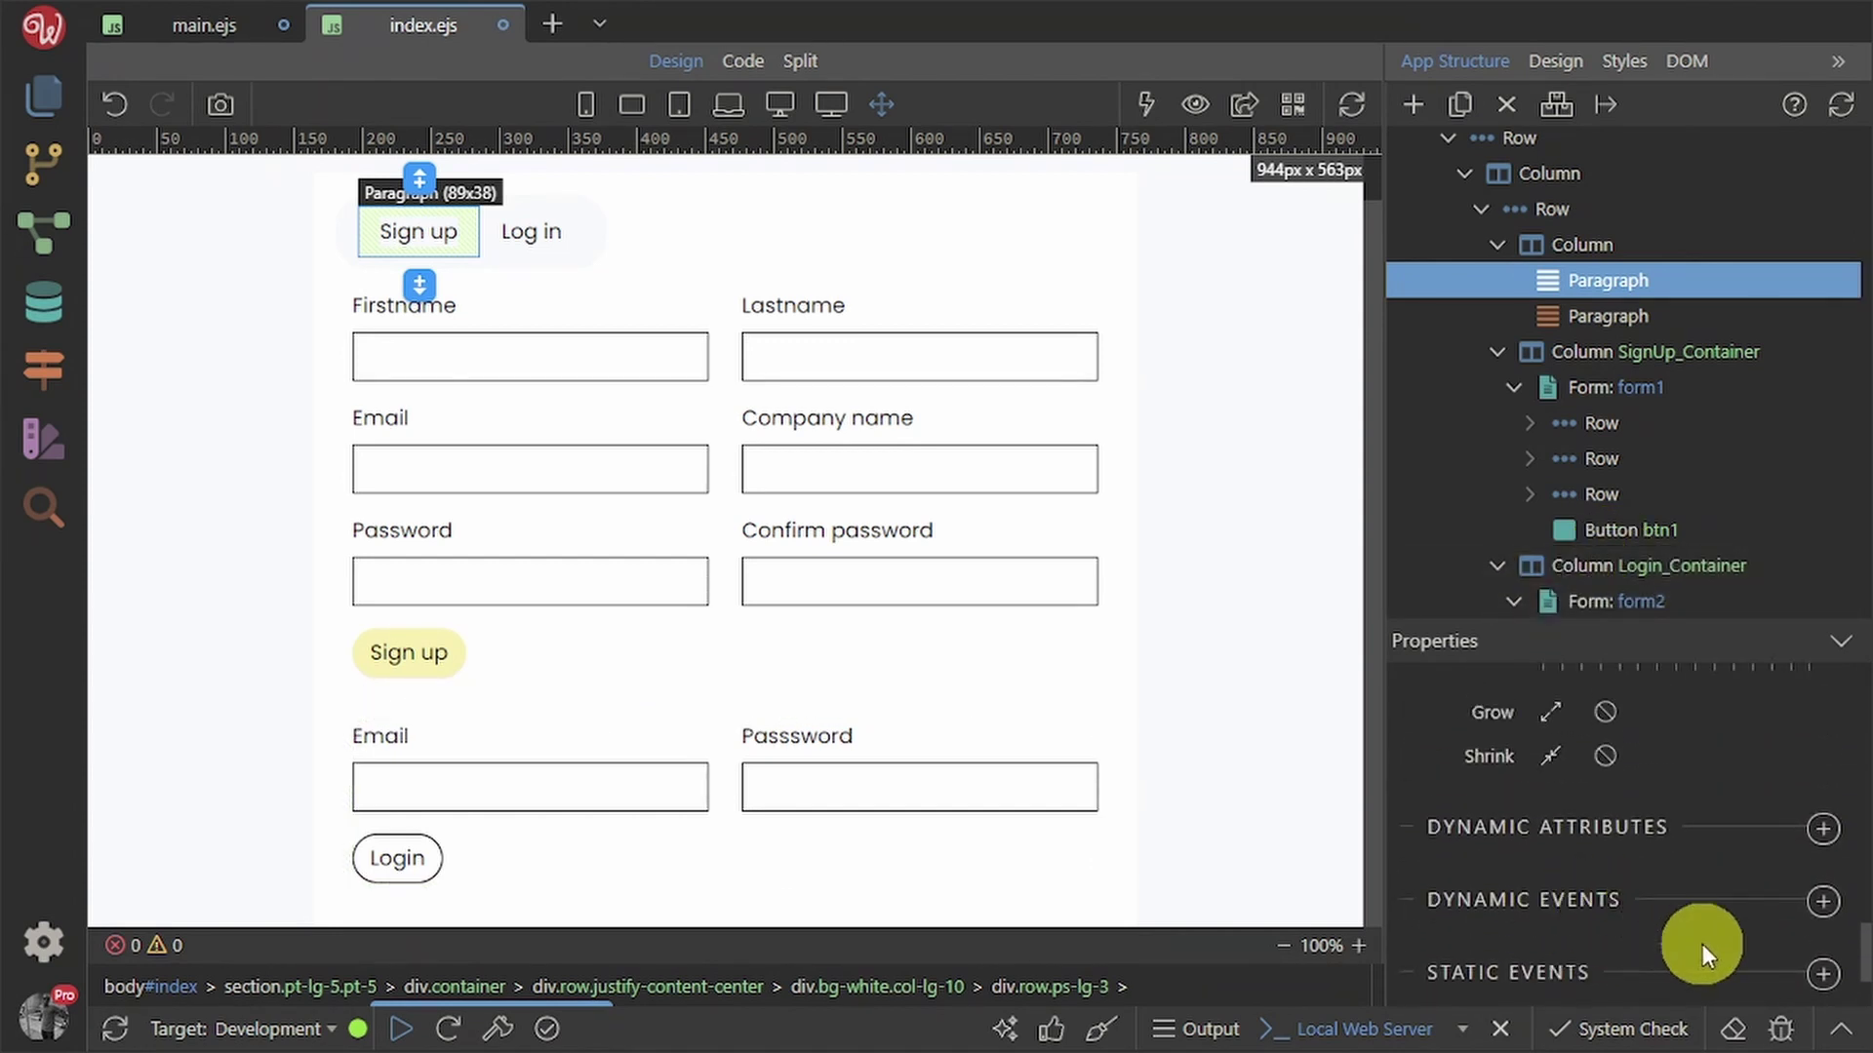
{"action": "left_click", "coordinate": [1822, 899]}
{"action": "left_click", "coordinate": [868, 392]}
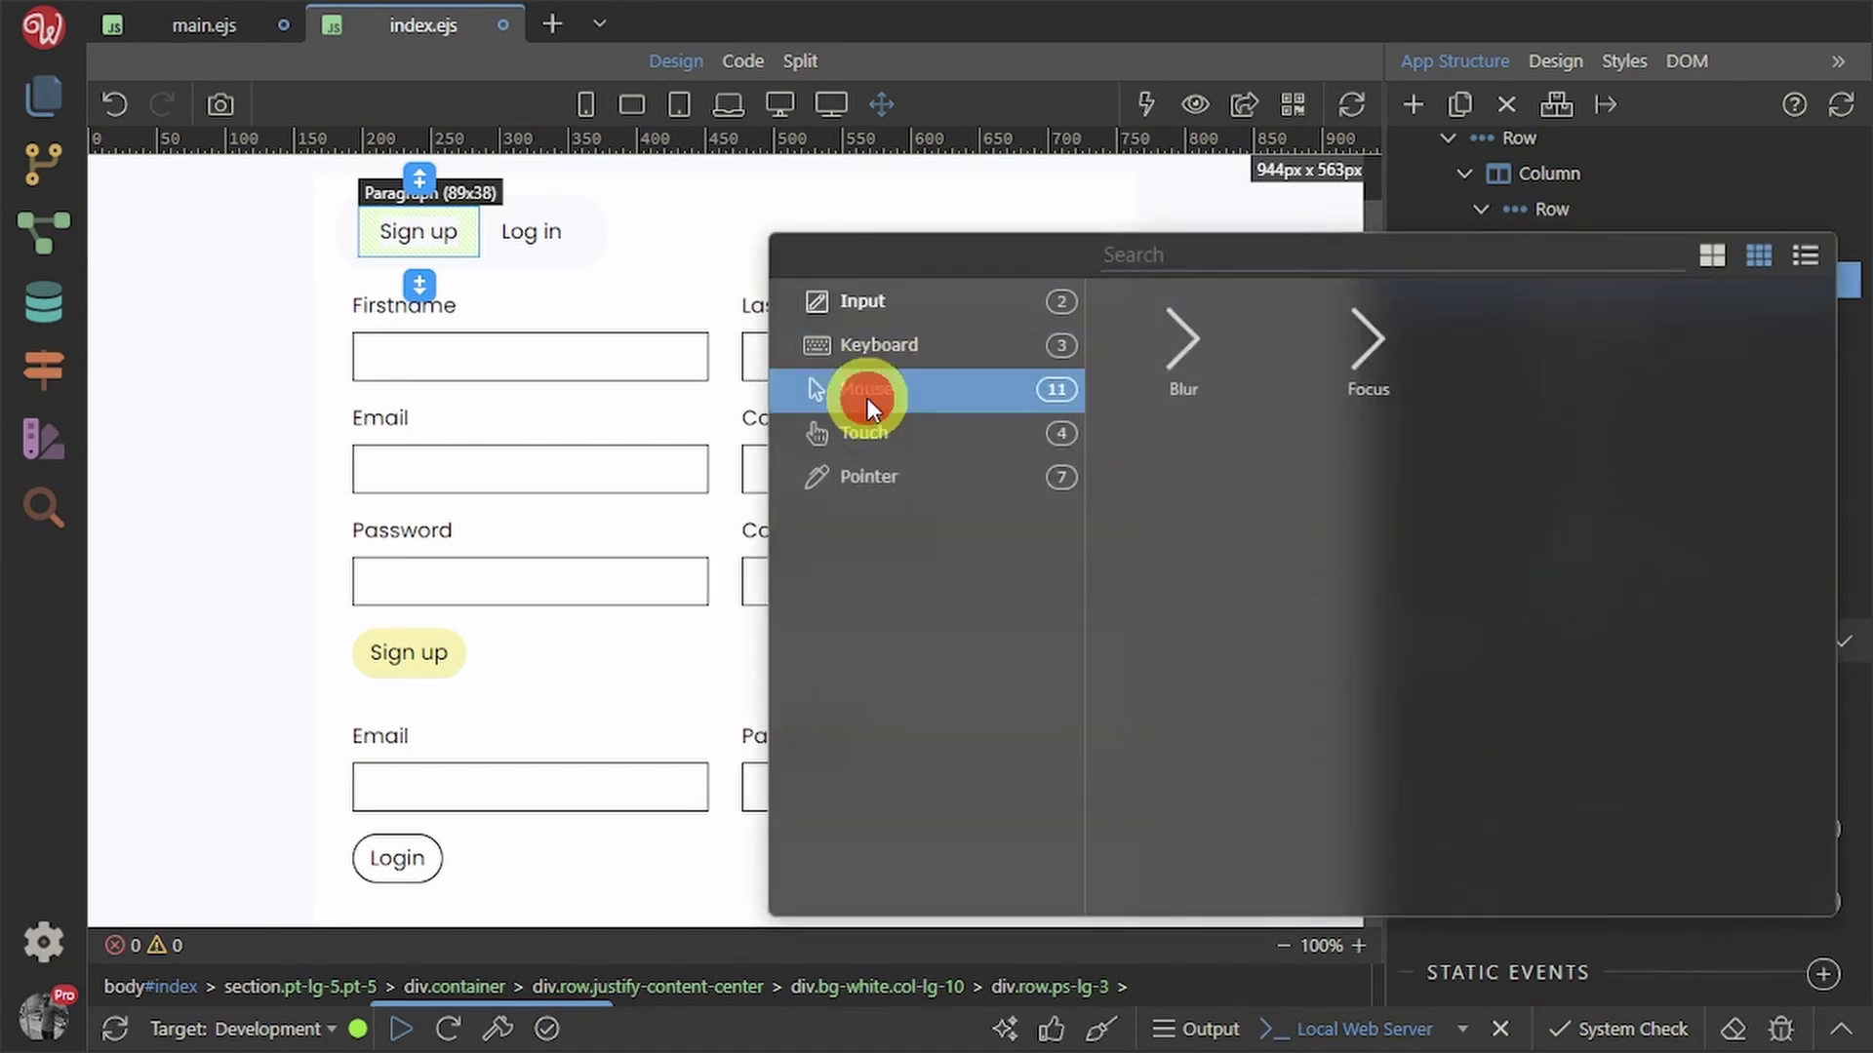
{"action": "left_click", "coordinate": [1174, 349]}
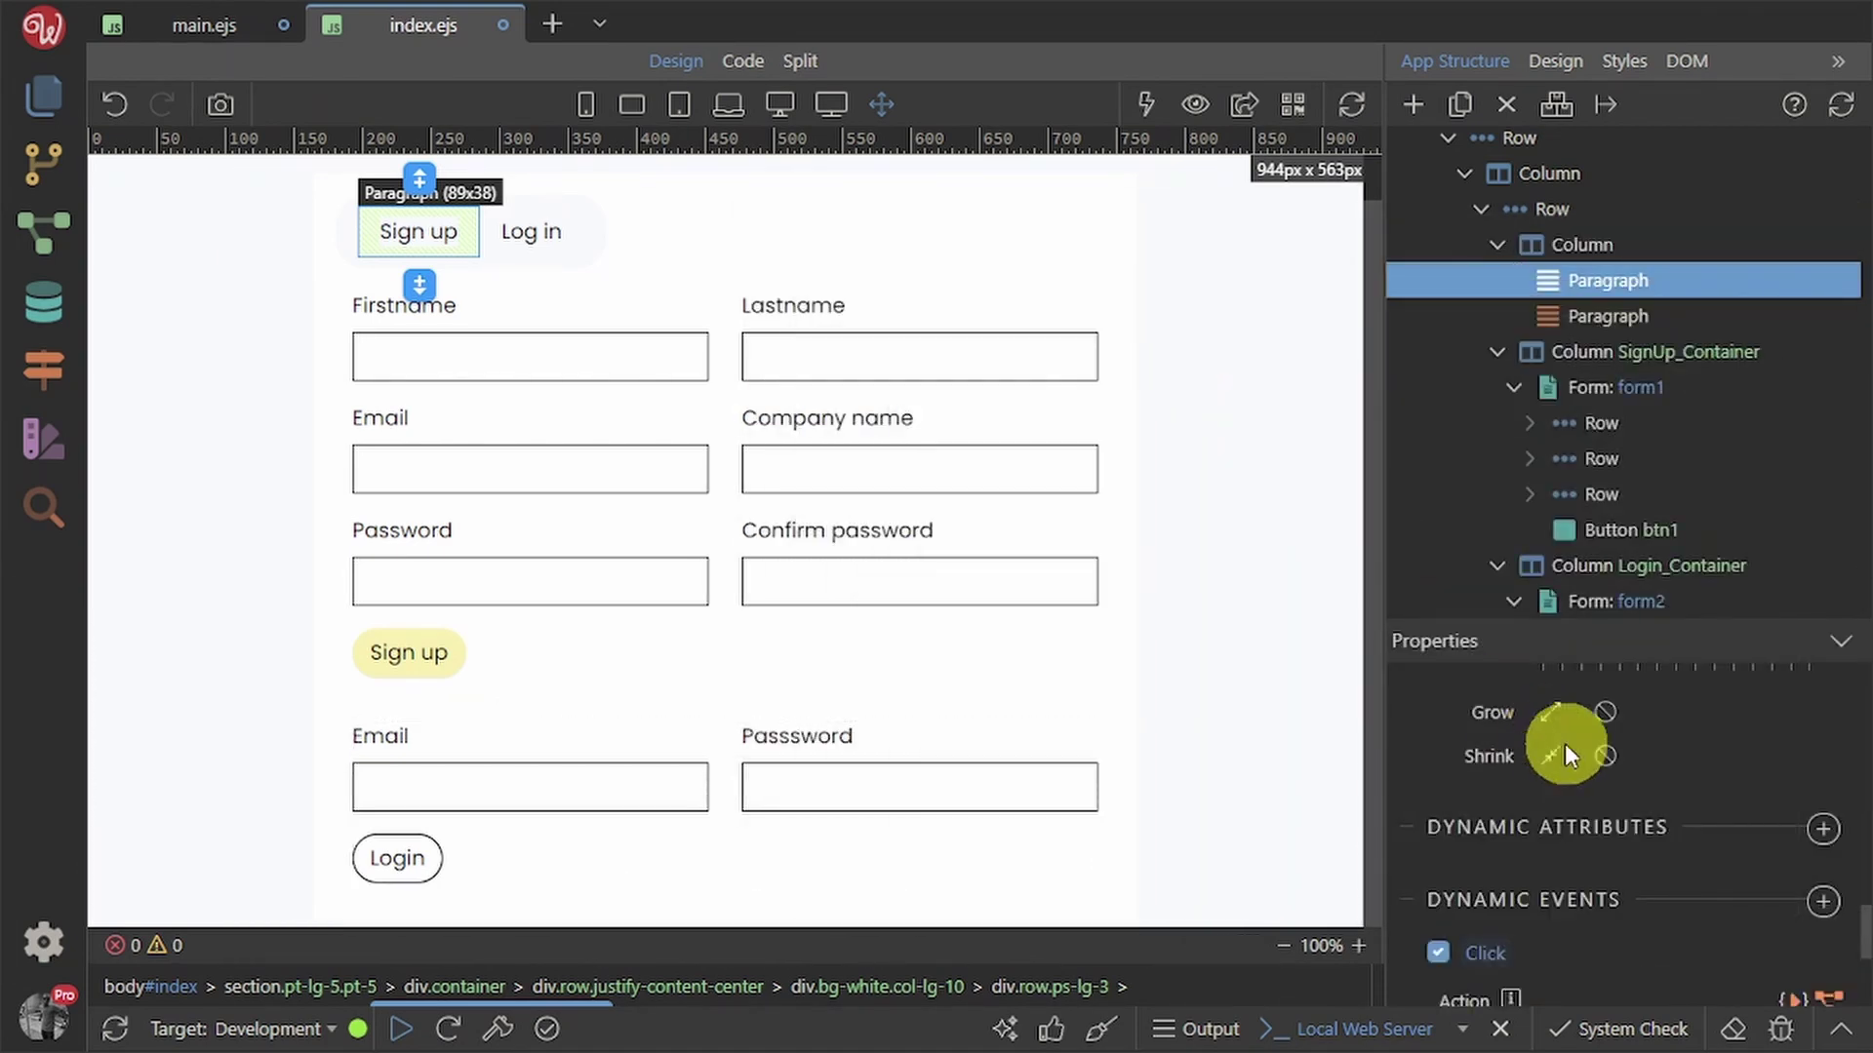
- Set the Sign up paragraph's Click action to Set Value on the Sign_login_toggle variable with the value Sign up
{"action": "scroll", "coordinate": [1706, 837], "scroll_direction": "down", "scroll_amount": 3}
{"action": "left_click", "coordinate": [1788, 727]}
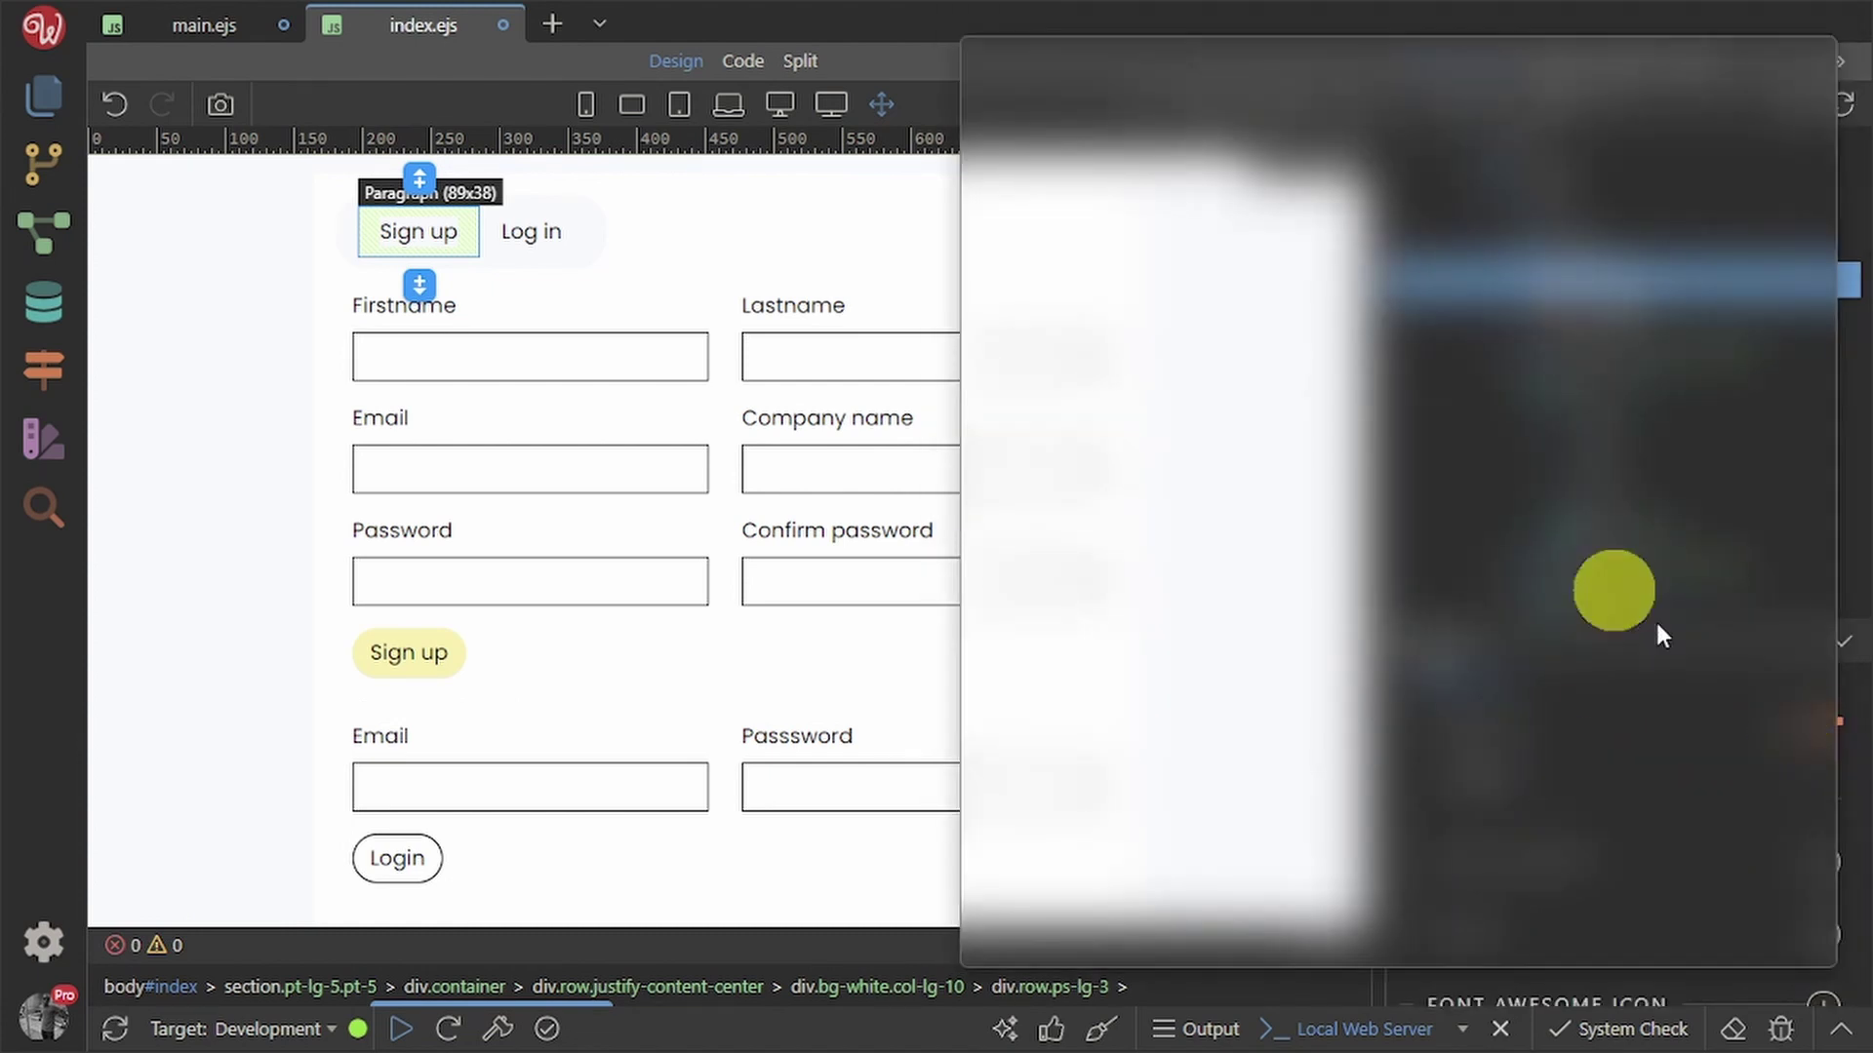
{"action": "left_click", "coordinate": [1034, 202]}
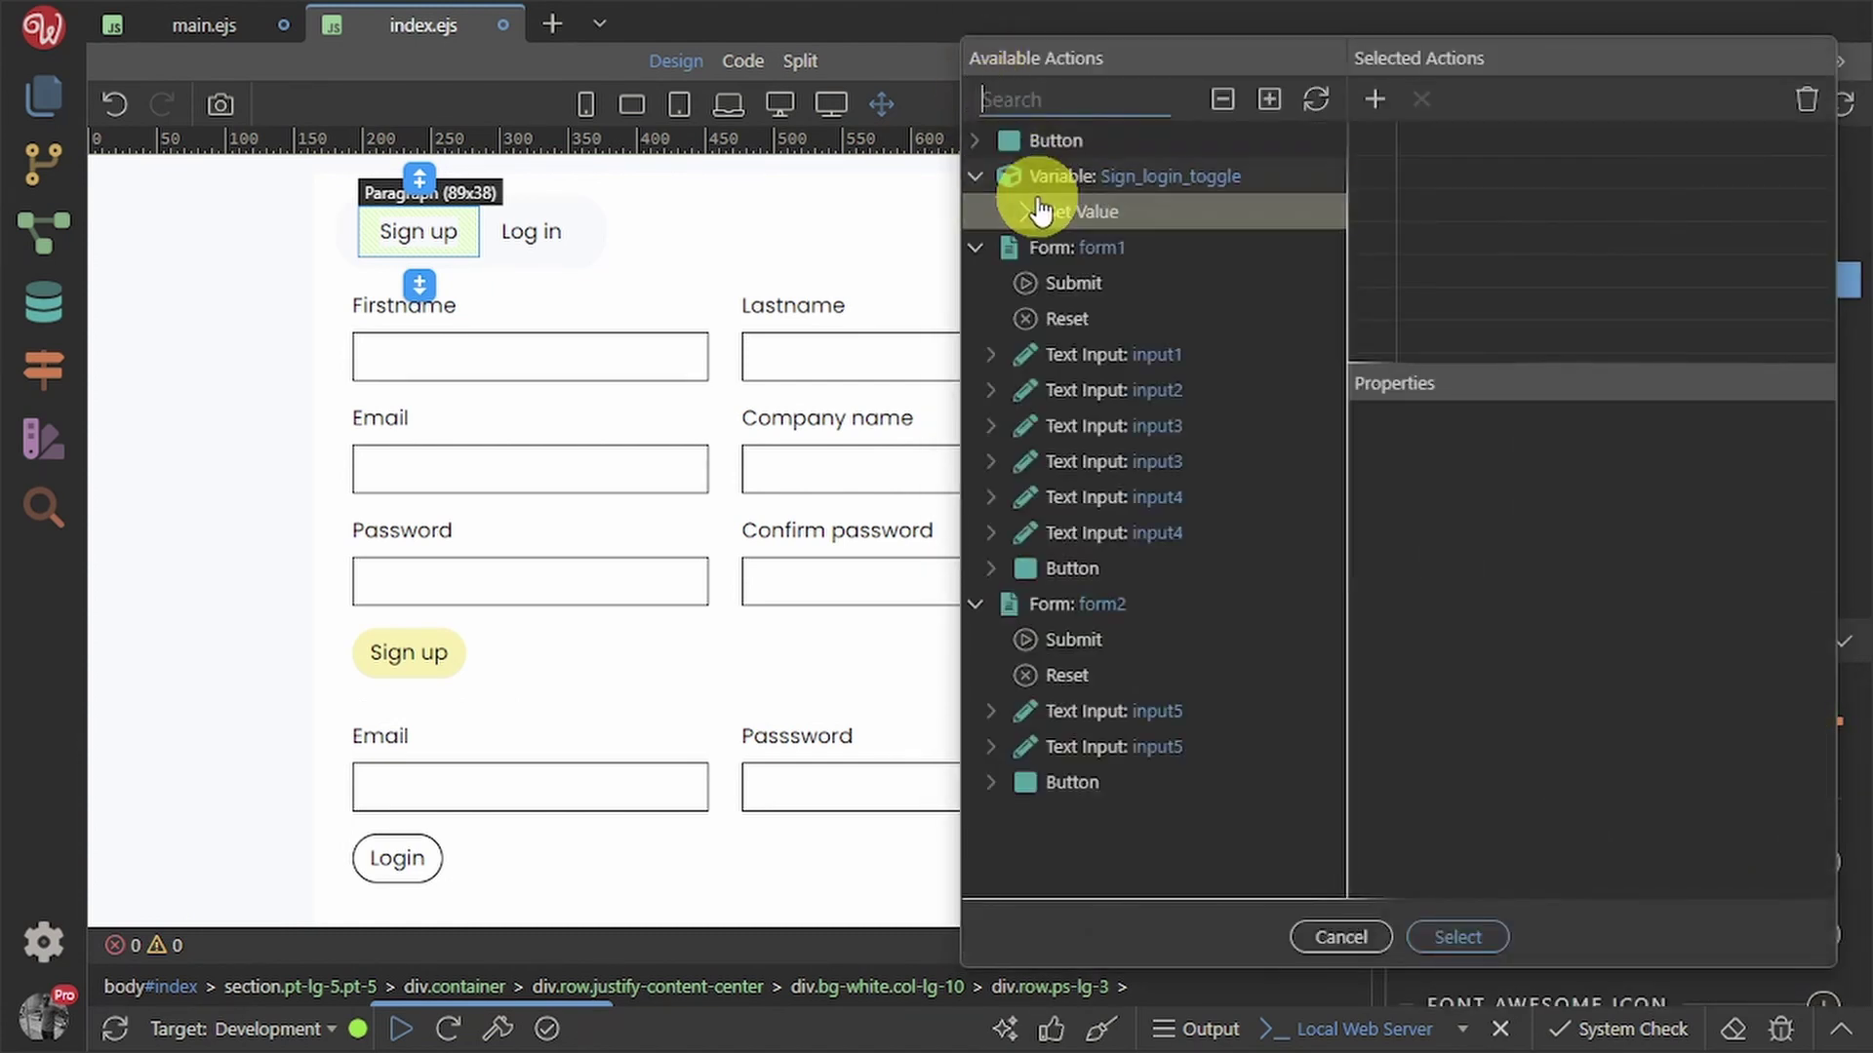
{"action": "left_click", "coordinate": [1376, 97]}
{"action": "left_click", "coordinate": [1451, 139]}
{"action": "left_click", "coordinate": [1527, 597]}
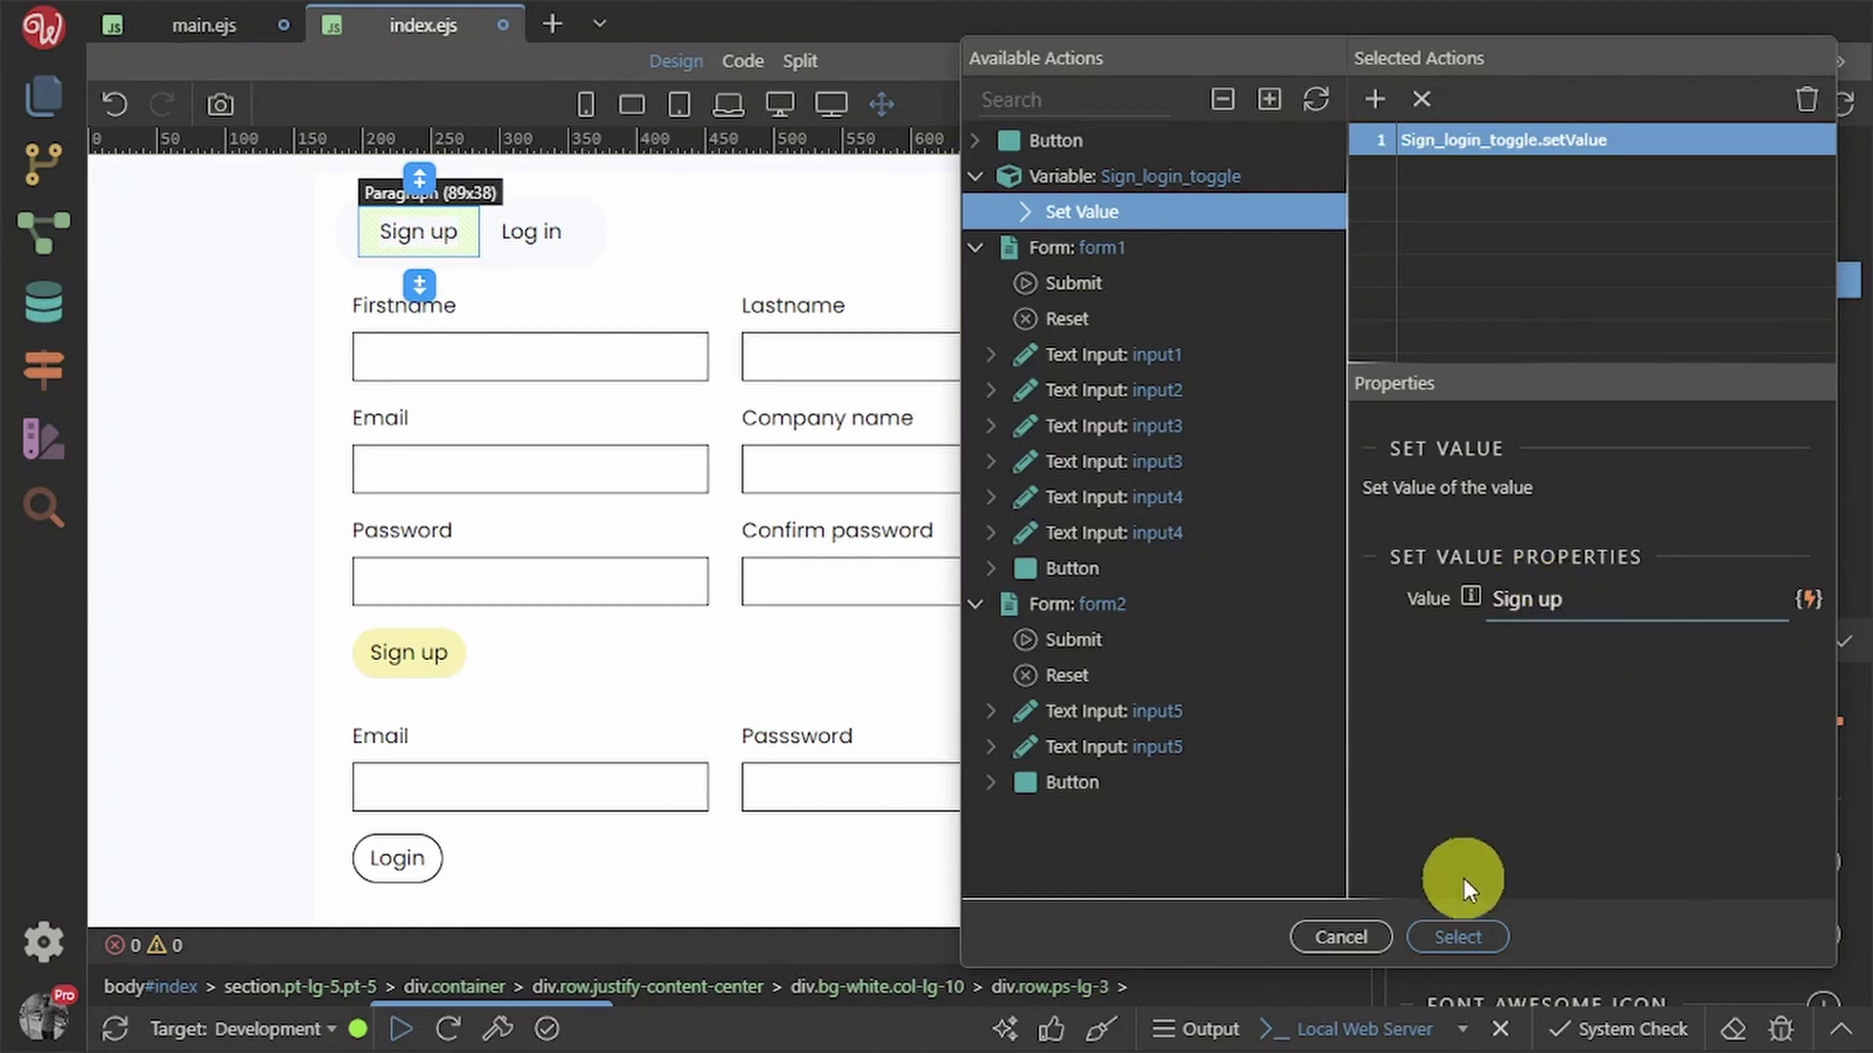
{"action": "left_click", "coordinate": [1442, 935]}
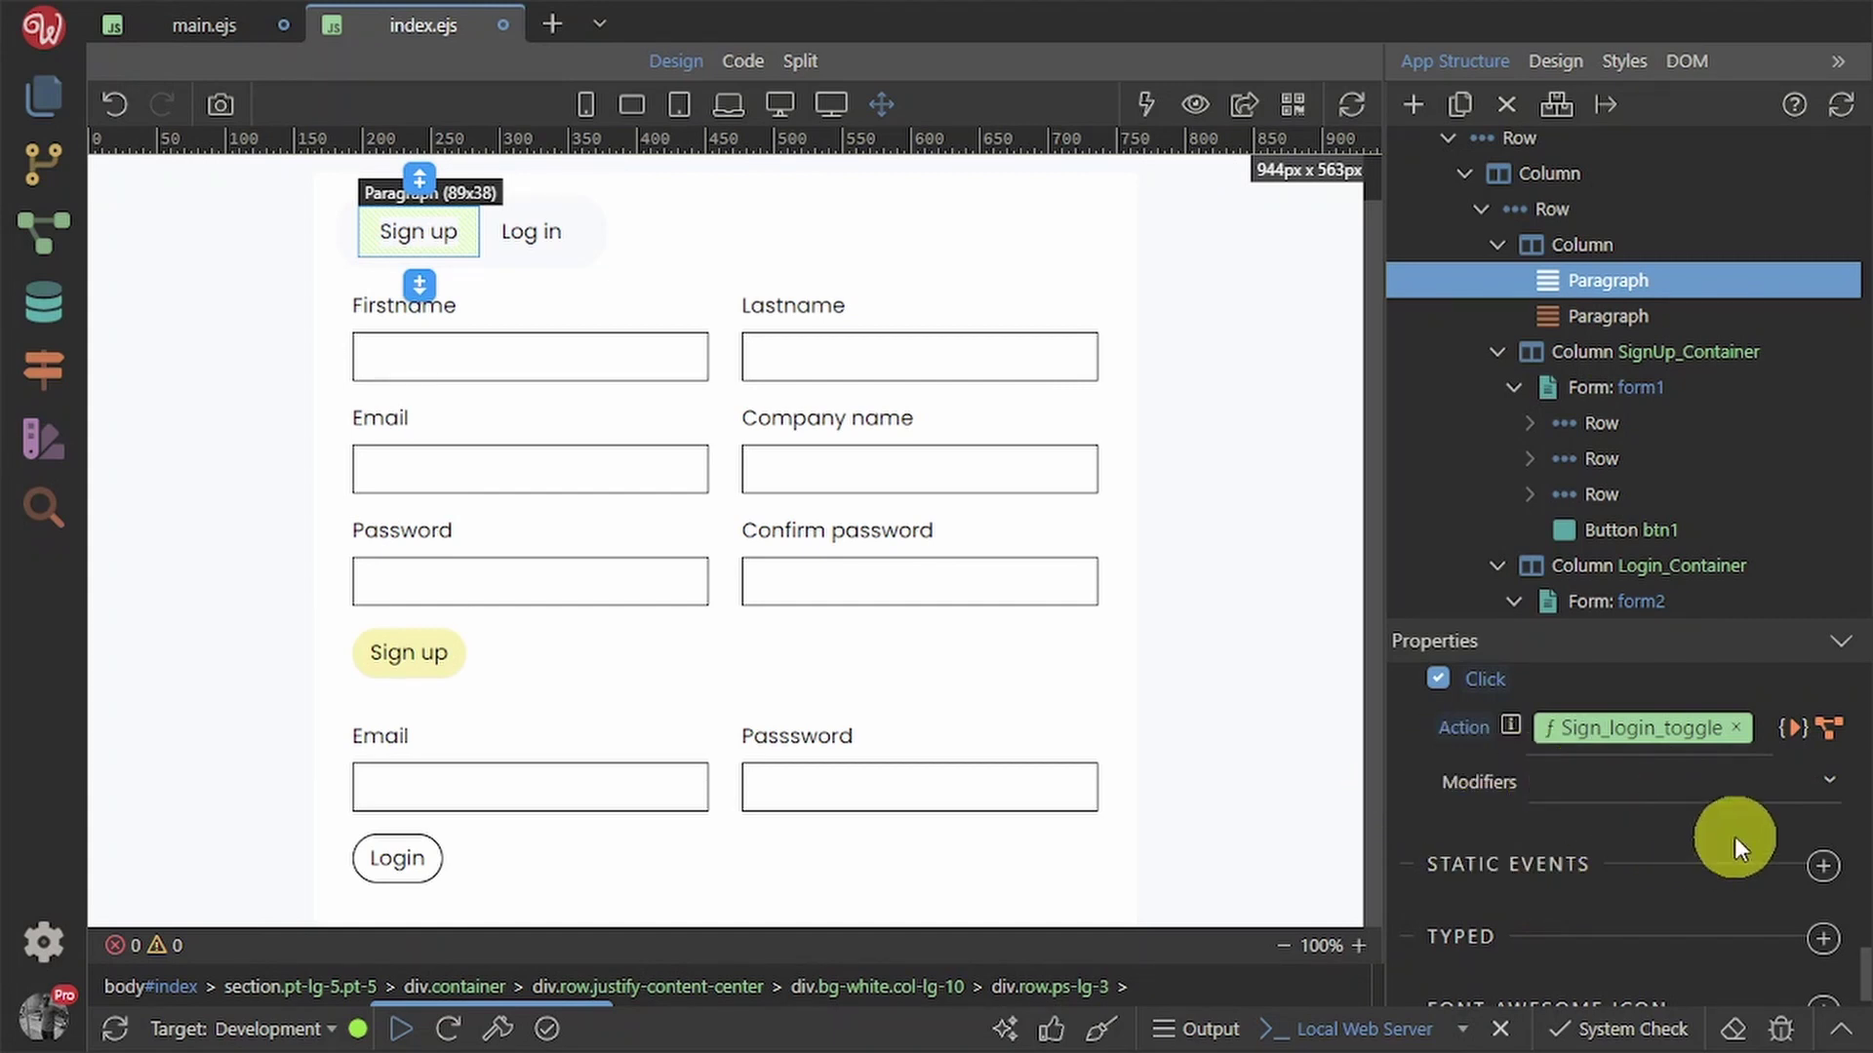
- Add a mouse dynamic event to the Log in paragraph
{"action": "scroll", "coordinate": [1734, 837], "scroll_direction": "up", "scroll_amount": 3}
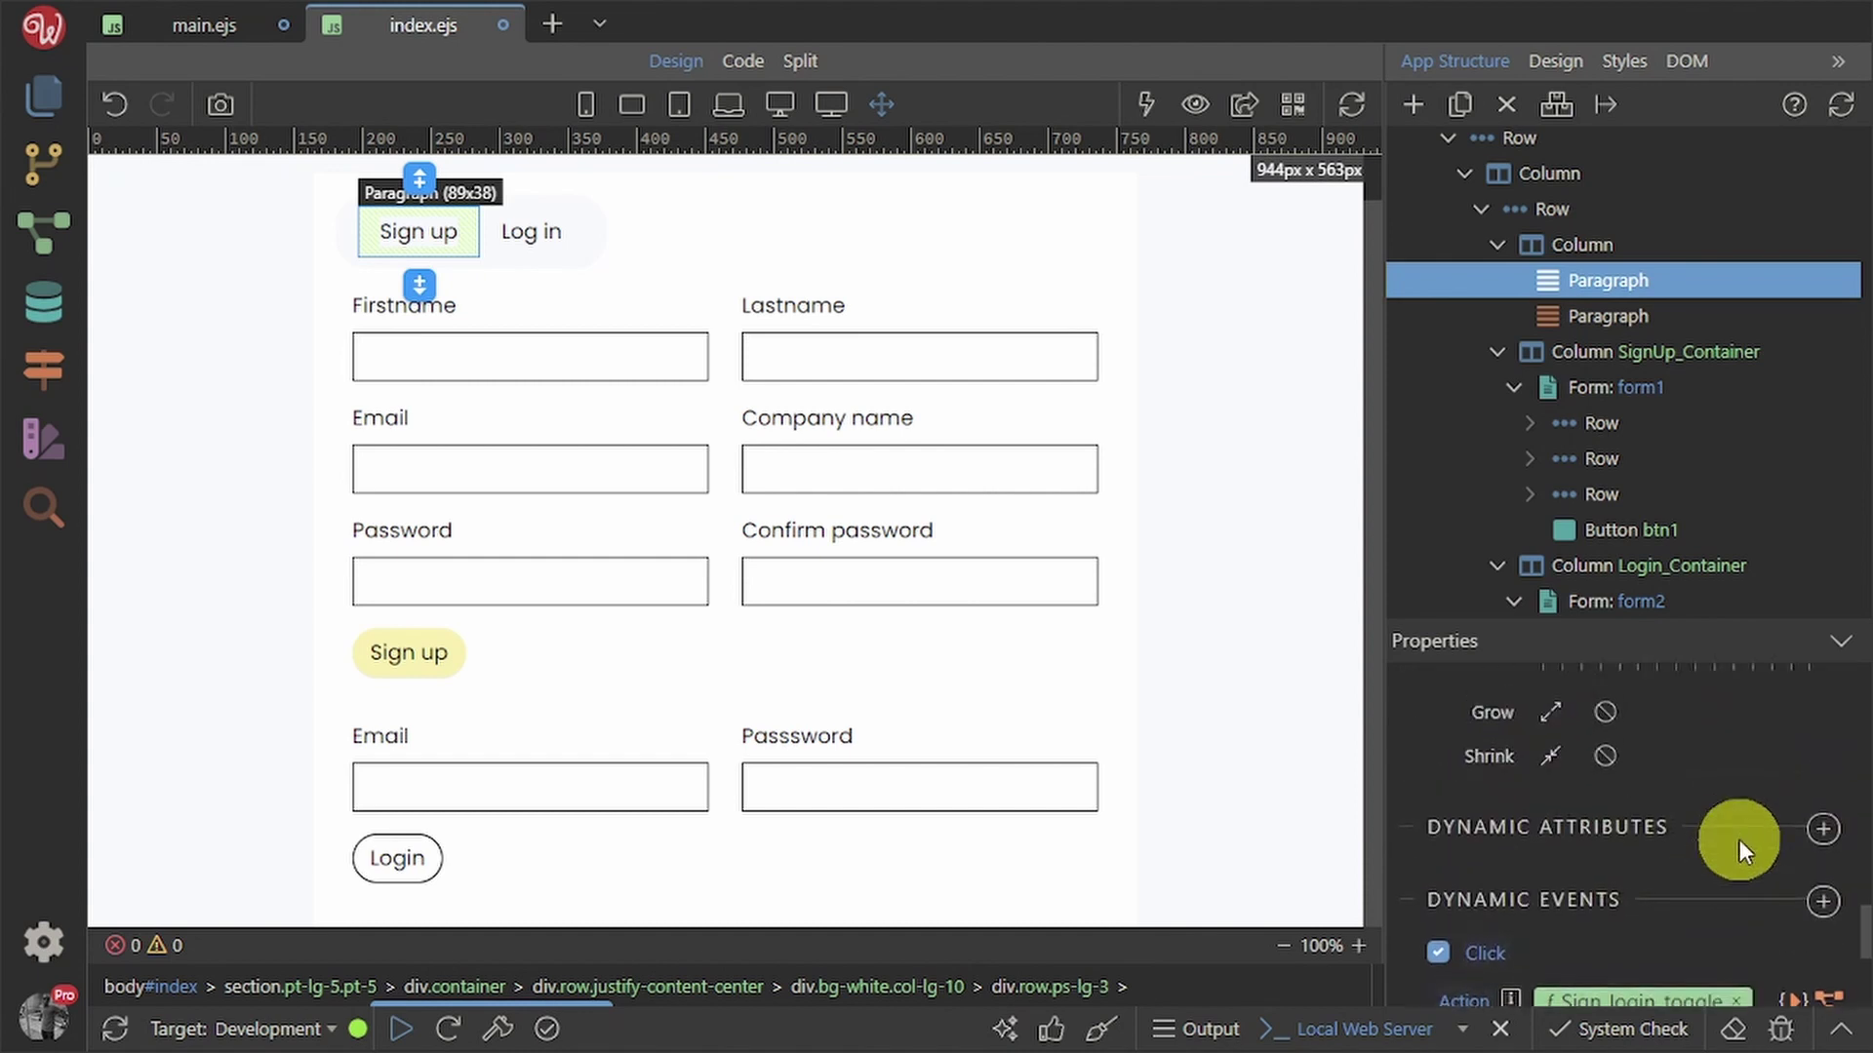
{"action": "scroll", "coordinate": [1752, 871], "scroll_direction": "down", "scroll_amount": 2}
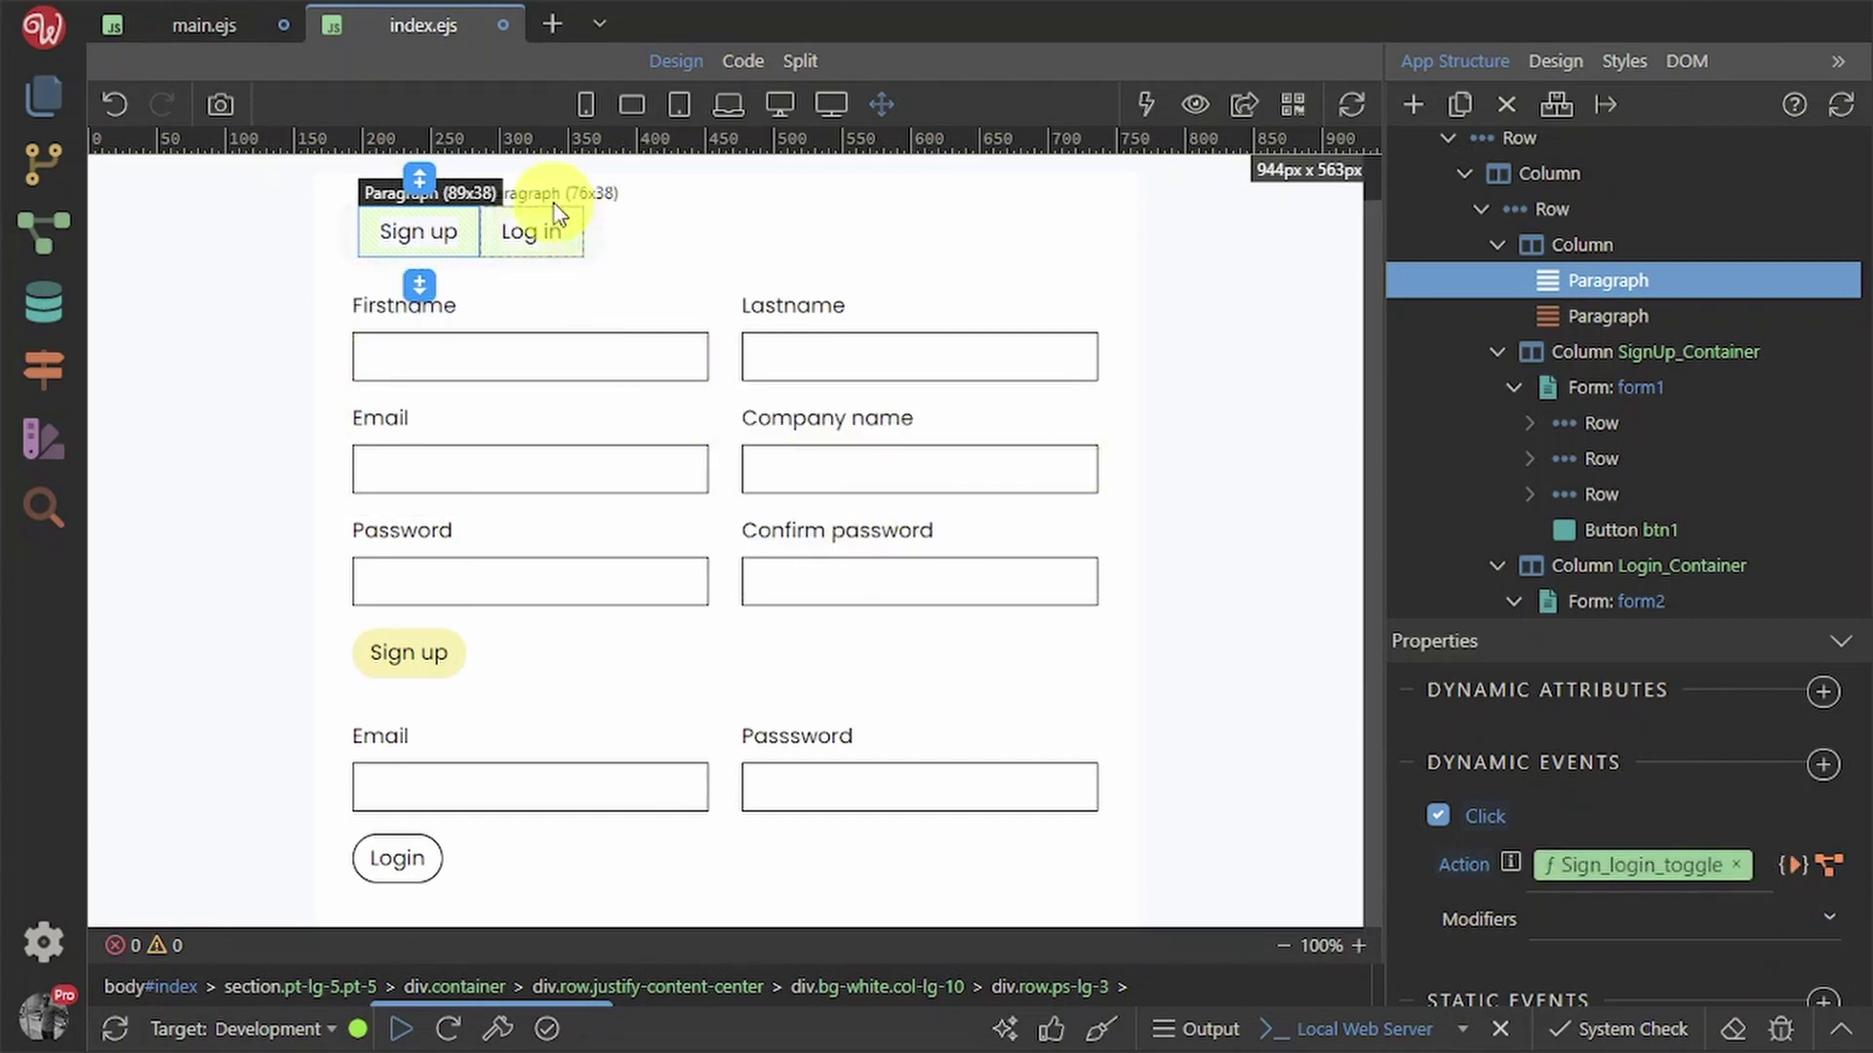
{"action": "left_click", "coordinate": [500, 249]}
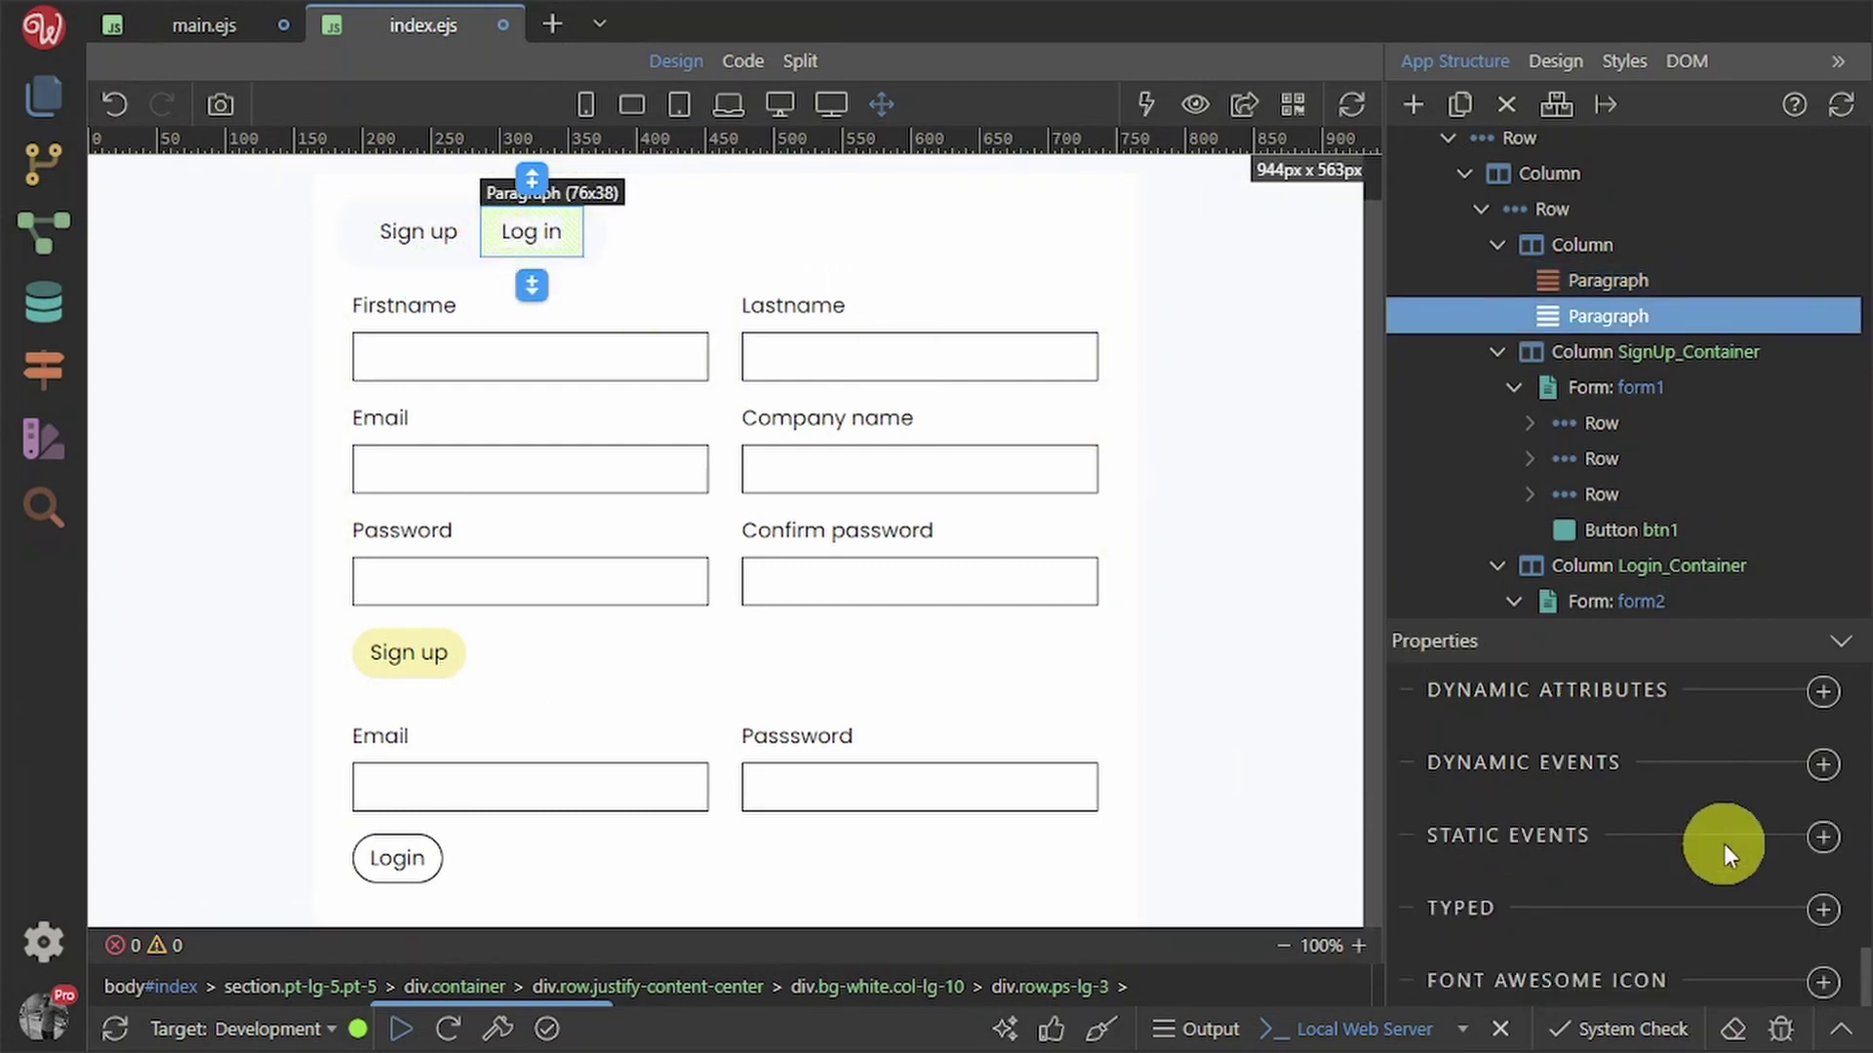
{"action": "left_click", "coordinate": [1822, 760]}
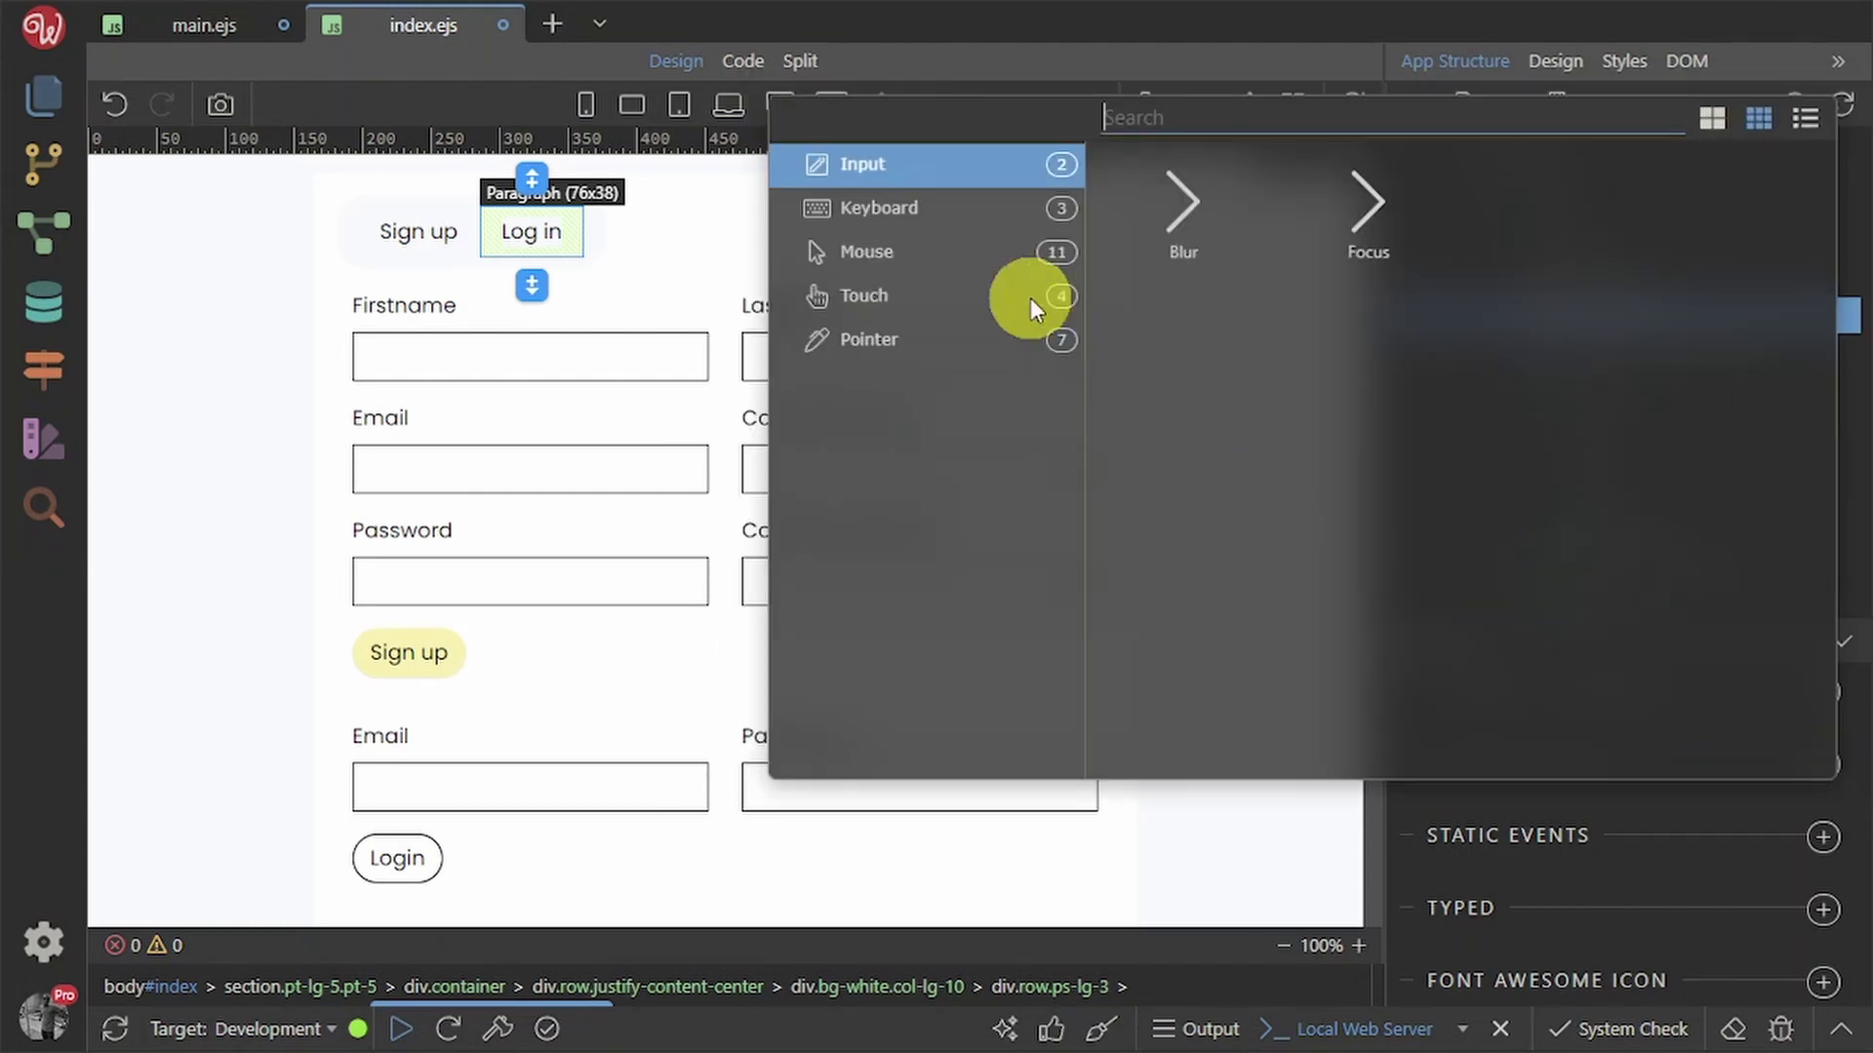
{"action": "left_click", "coordinate": [841, 243]}
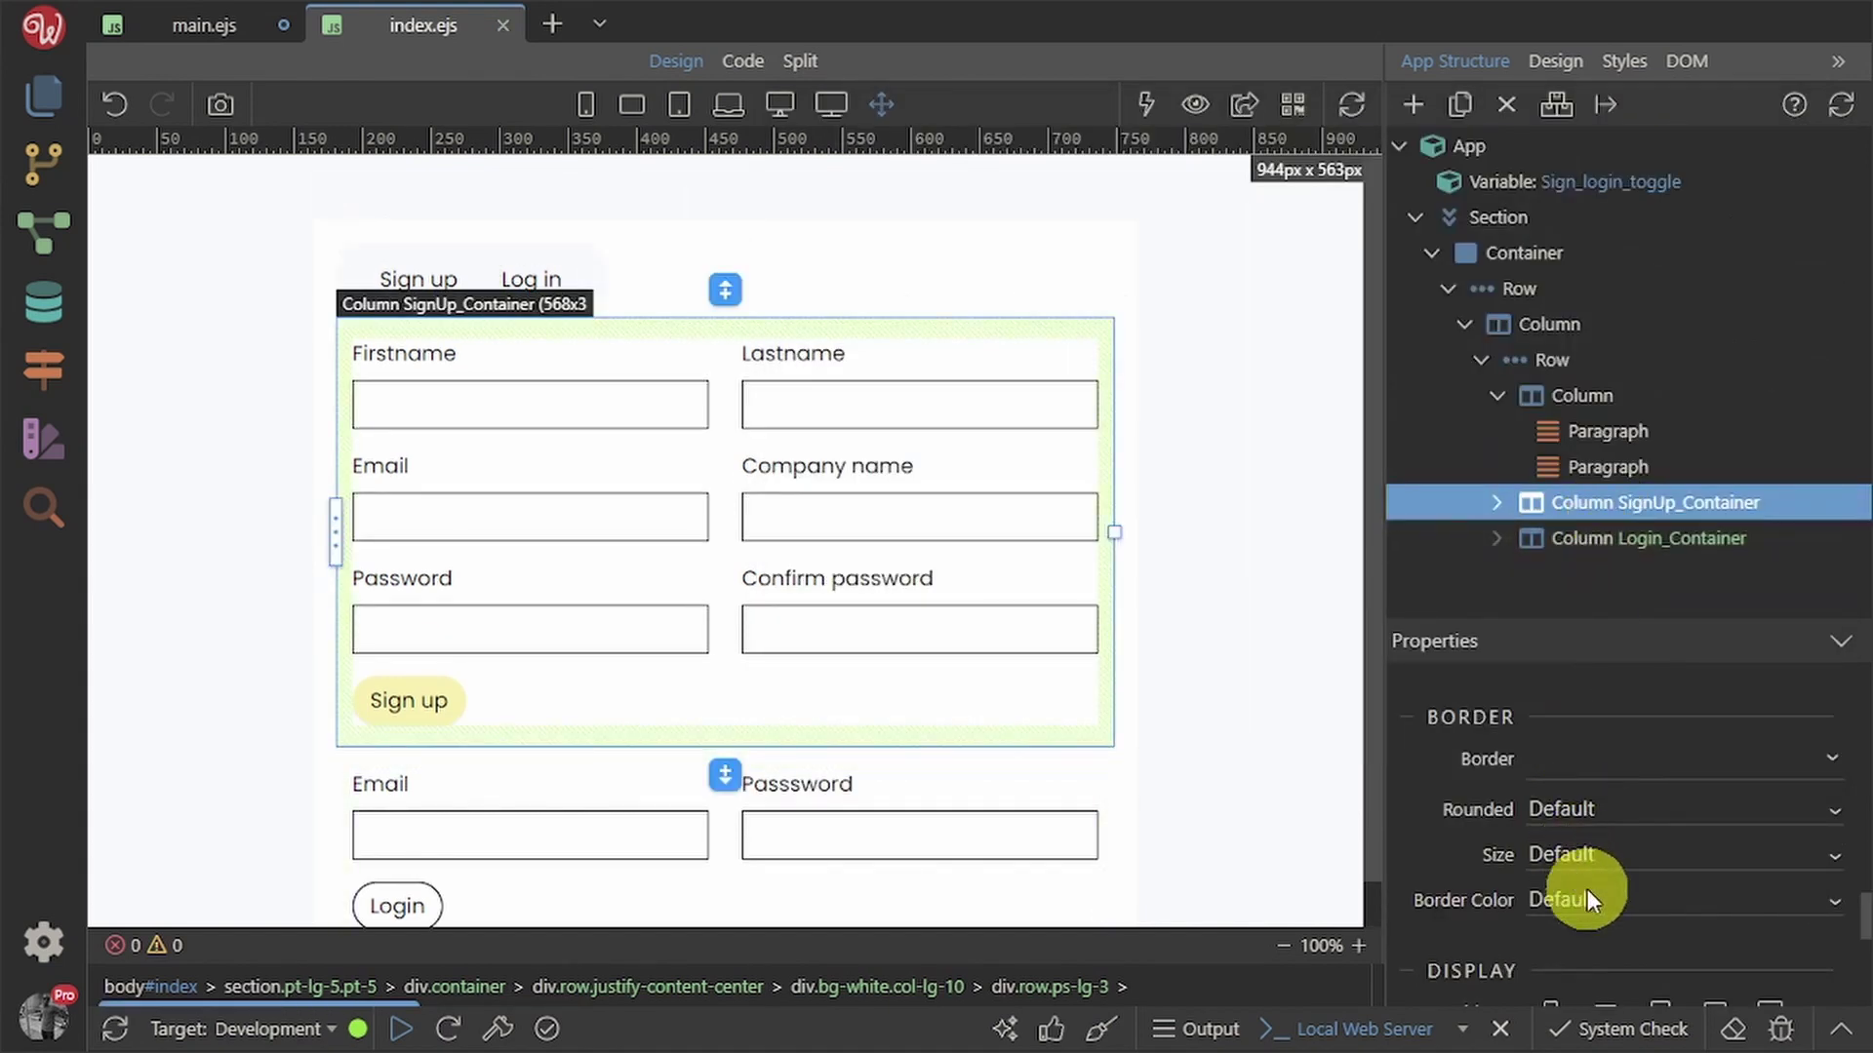
- Review the SignUp_Container column's Show condition and the display options available as dynamic attributes
{"action": "scroll", "coordinate": [1589, 892], "scroll_direction": "up", "scroll_amount": 3}
{"action": "scroll", "coordinate": [1590, 893], "scroll_direction": "up", "scroll_amount": 10}
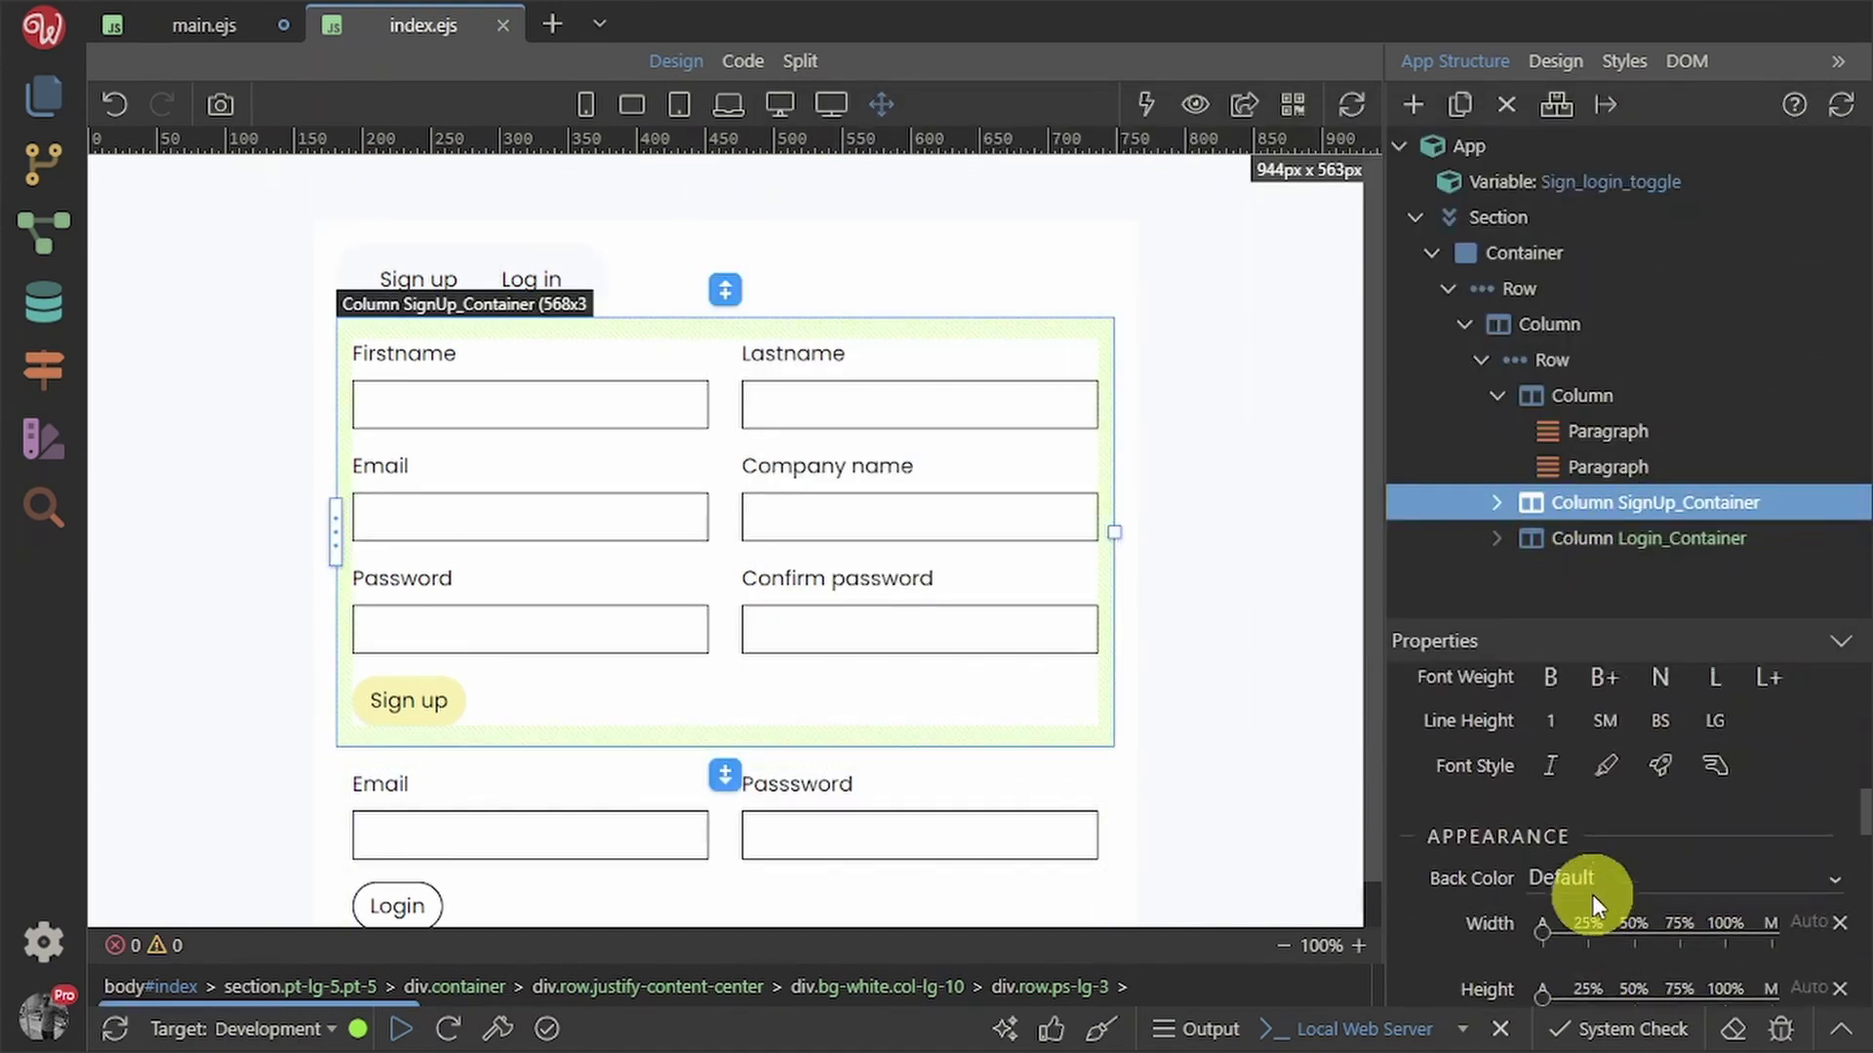
{"action": "scroll", "coordinate": [1590, 892], "scroll_direction": "down", "scroll_amount": 12}
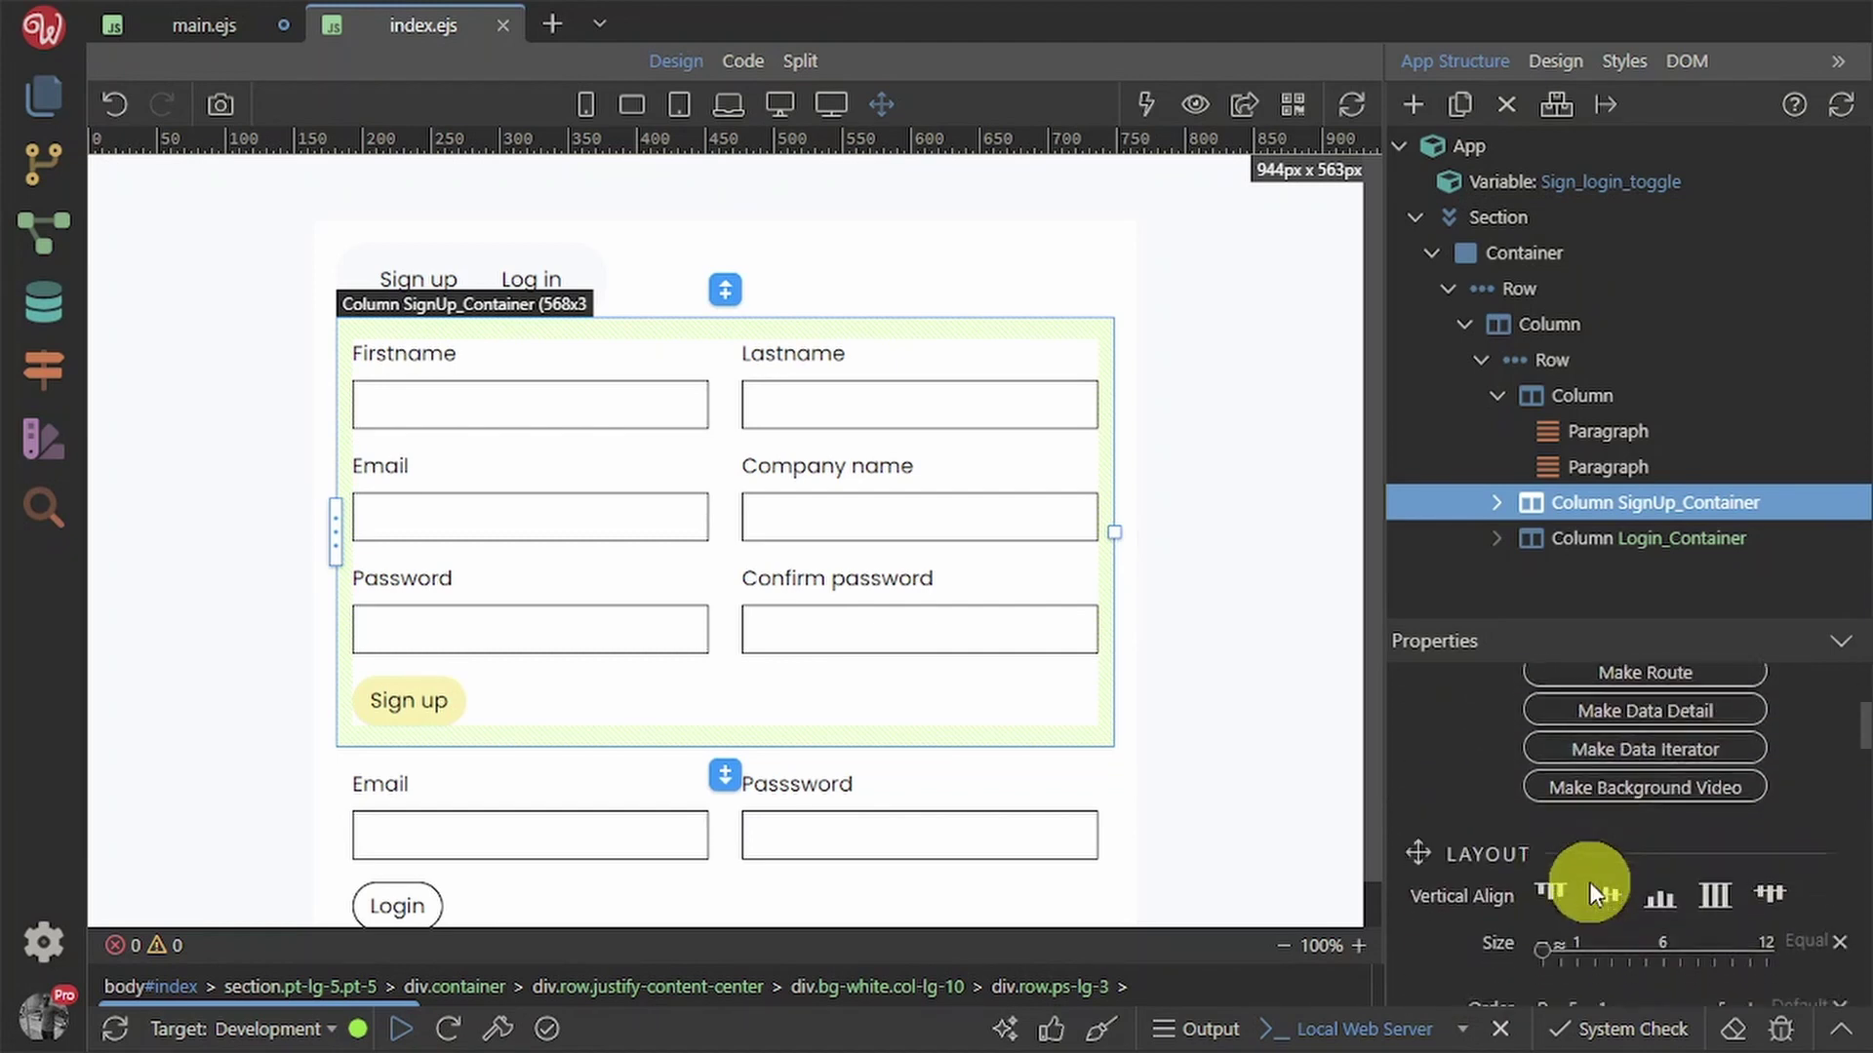
{"action": "scroll", "coordinate": [1586, 858], "scroll_direction": "up", "scroll_amount": 1}
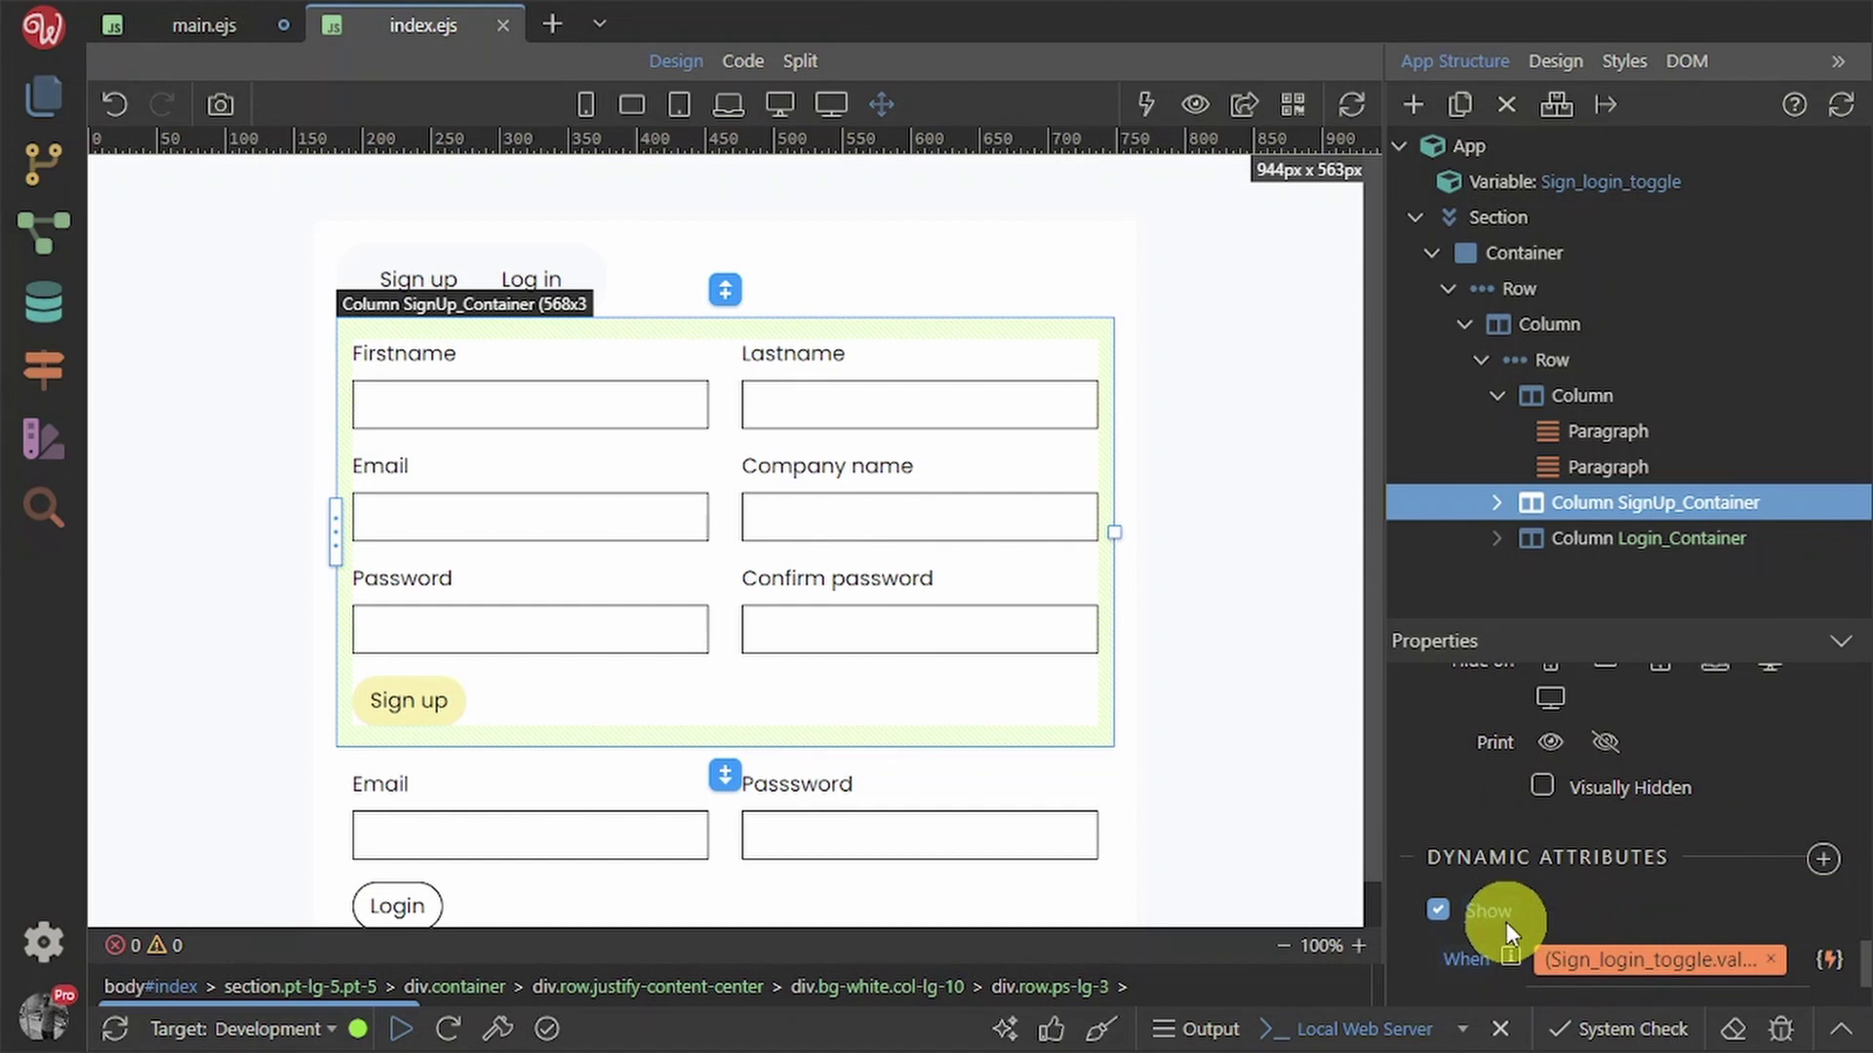
{"action": "left_click", "coordinate": [1816, 860]}
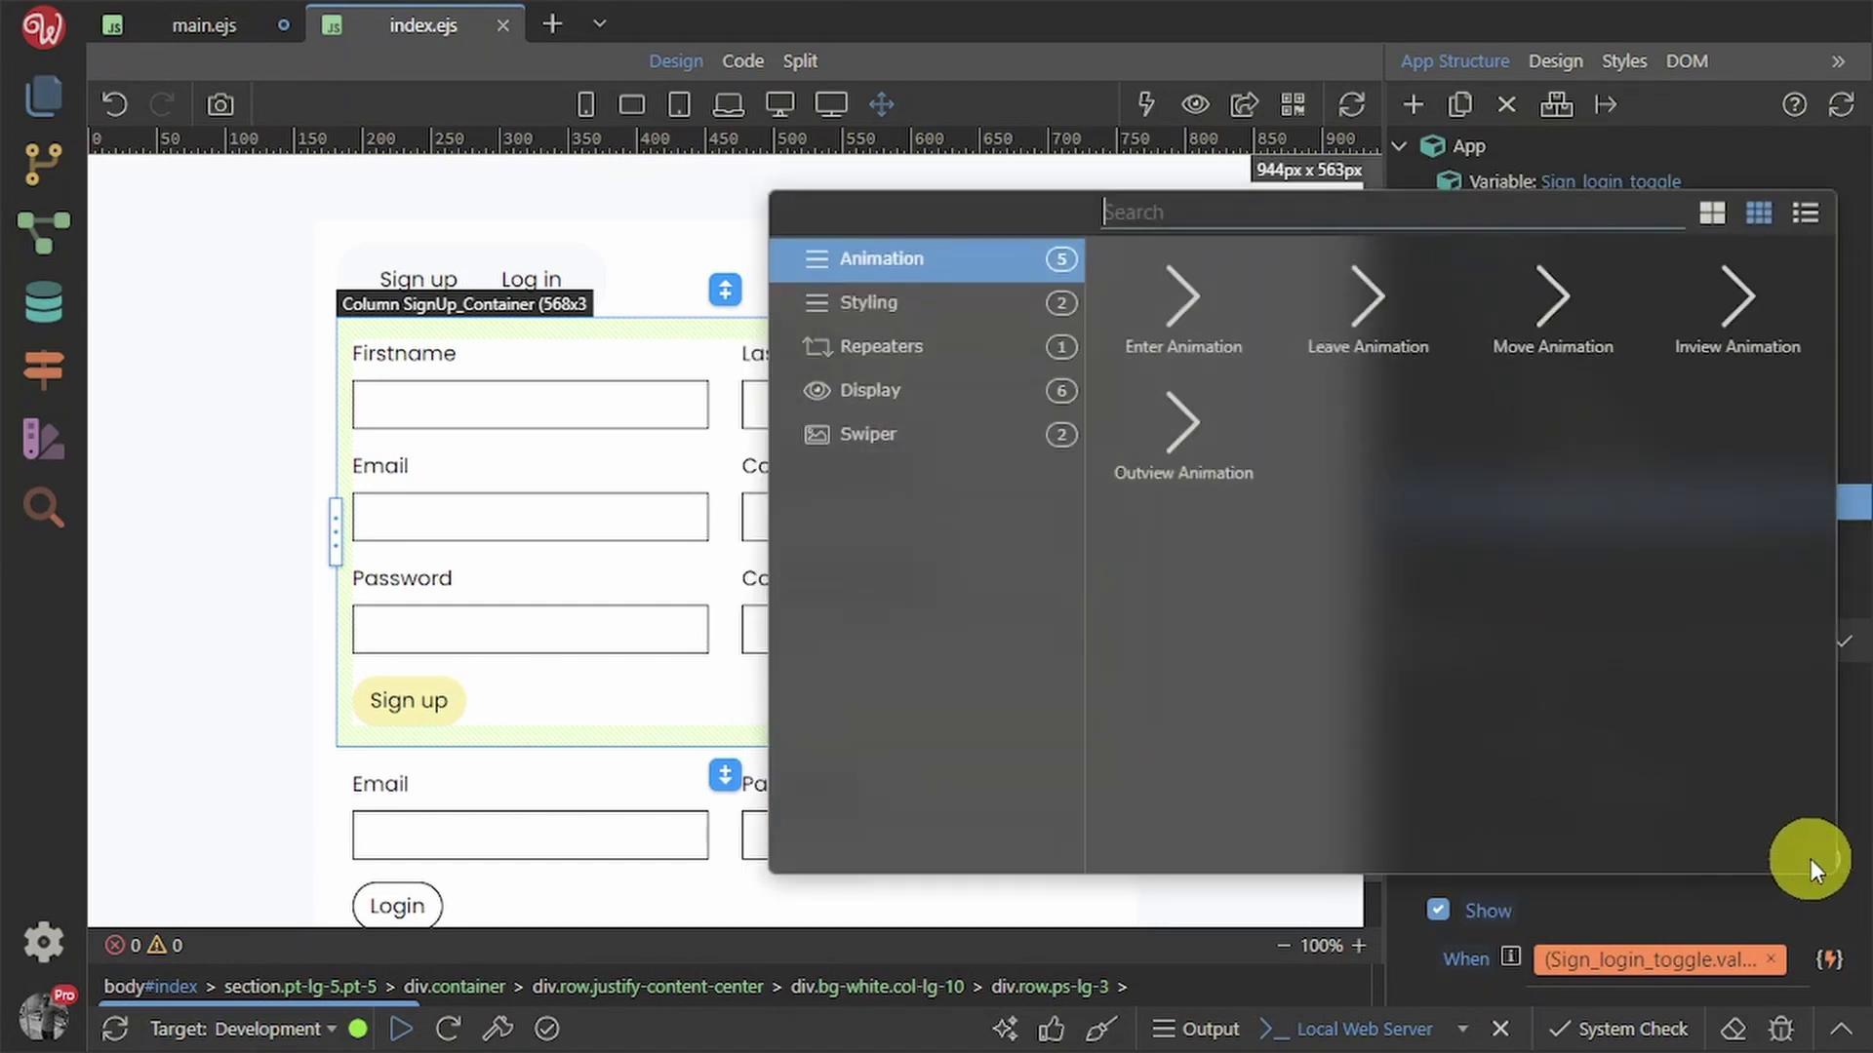
{"action": "left_click", "coordinate": [851, 388]}
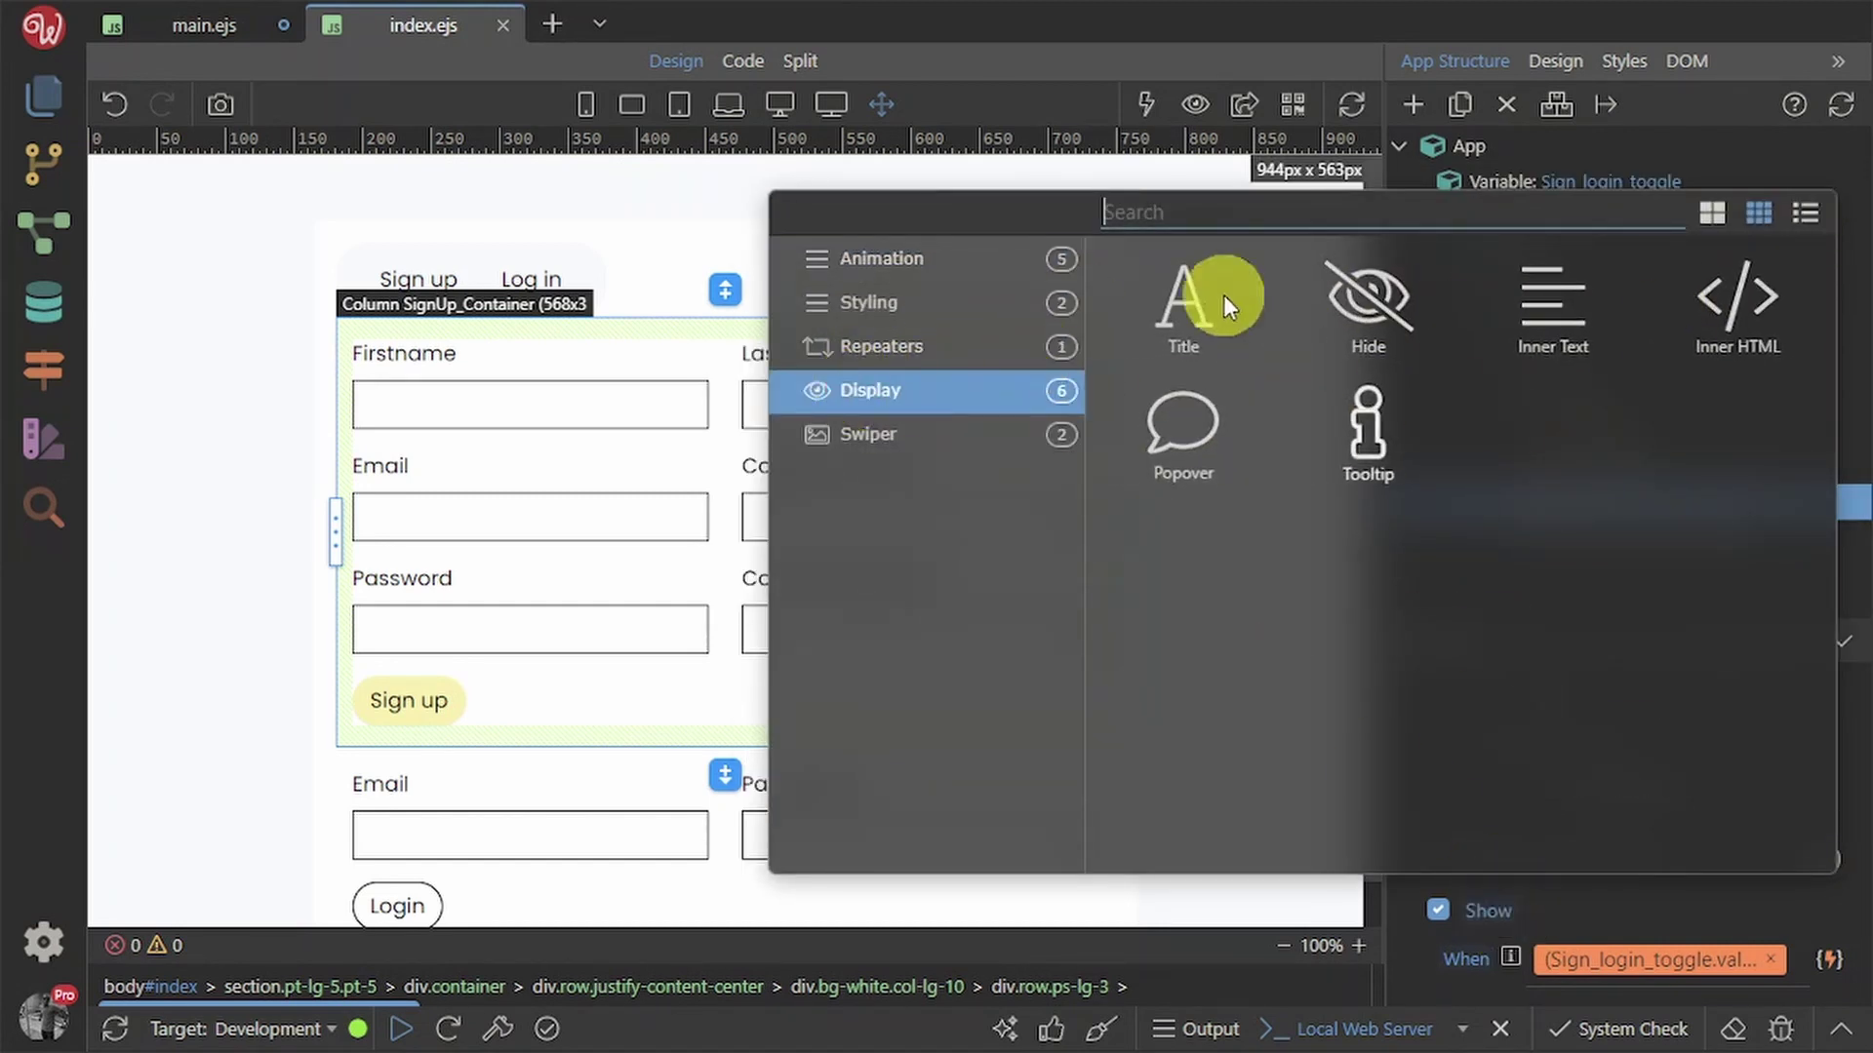
{"action": "left_click", "coordinate": [1431, 966]}
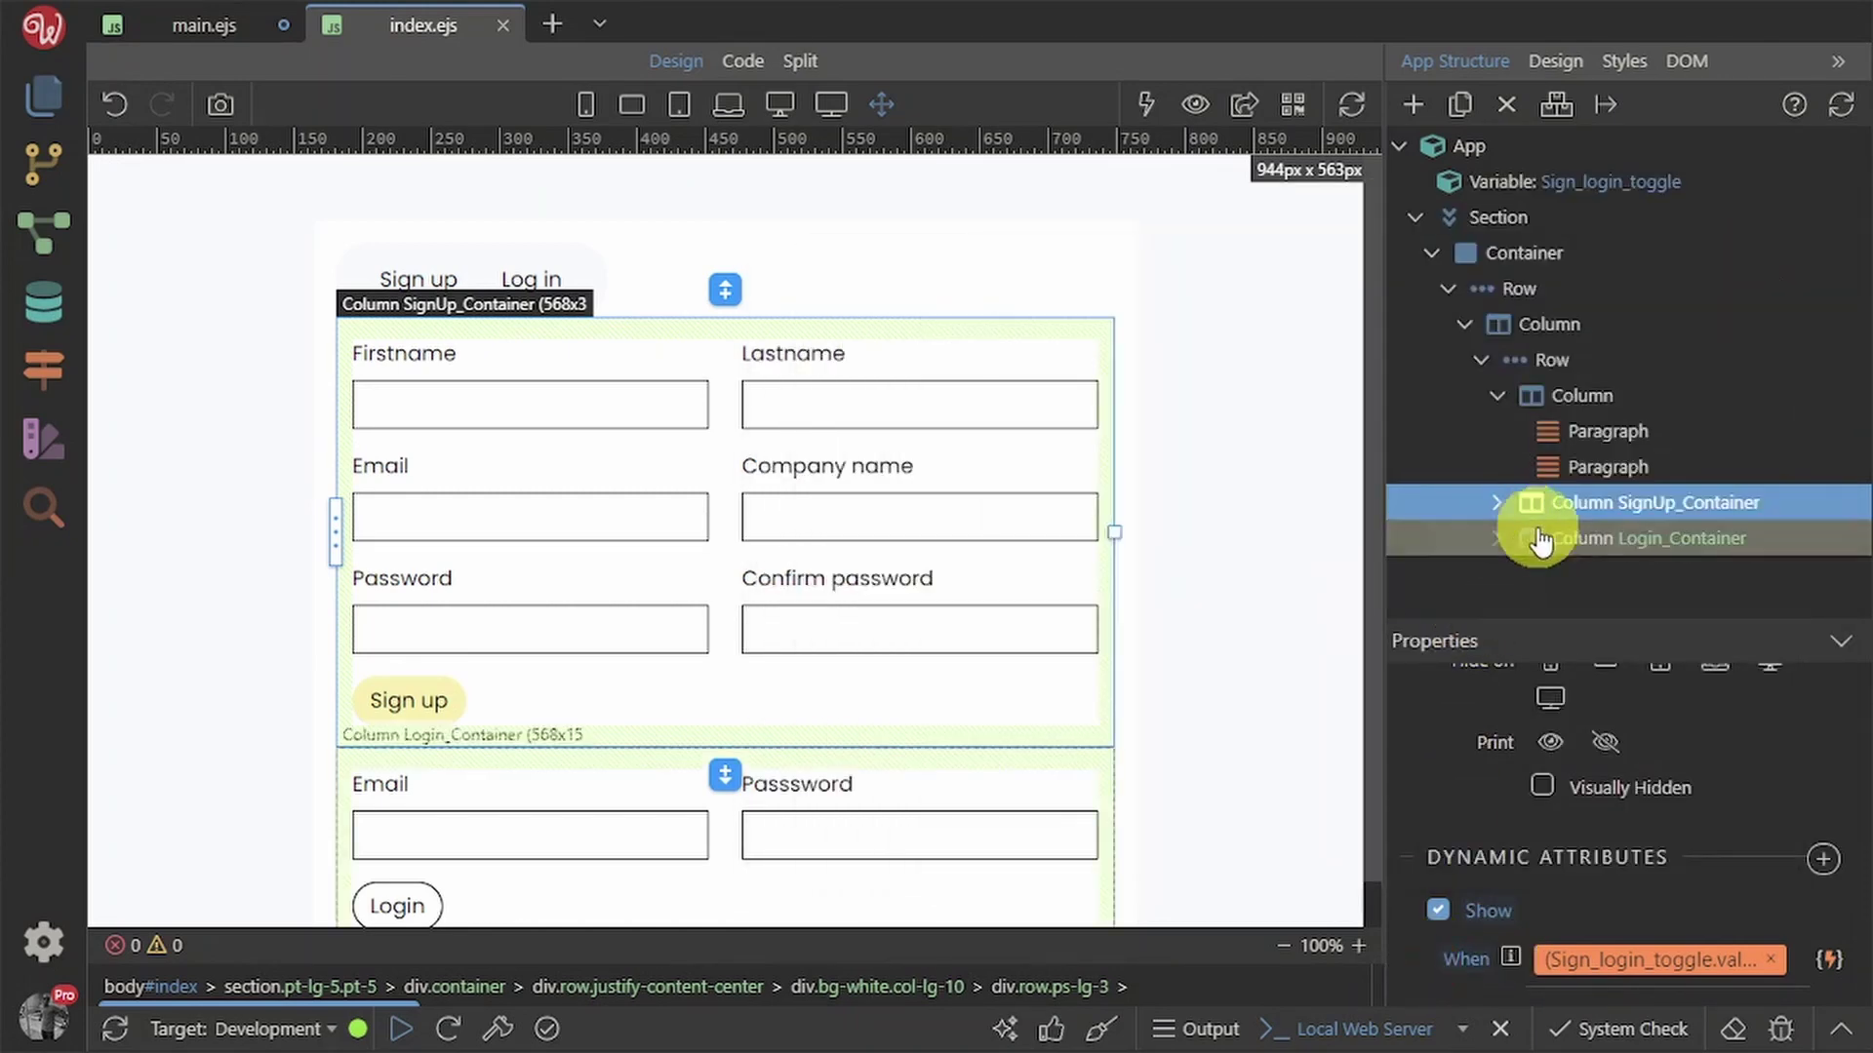
- Review the Login_Container column's properties, including its conditional properties
{"action": "left_click", "coordinate": [1564, 547]}
{"action": "scroll", "coordinate": [1547, 813], "scroll_direction": "up", "scroll_amount": 10}
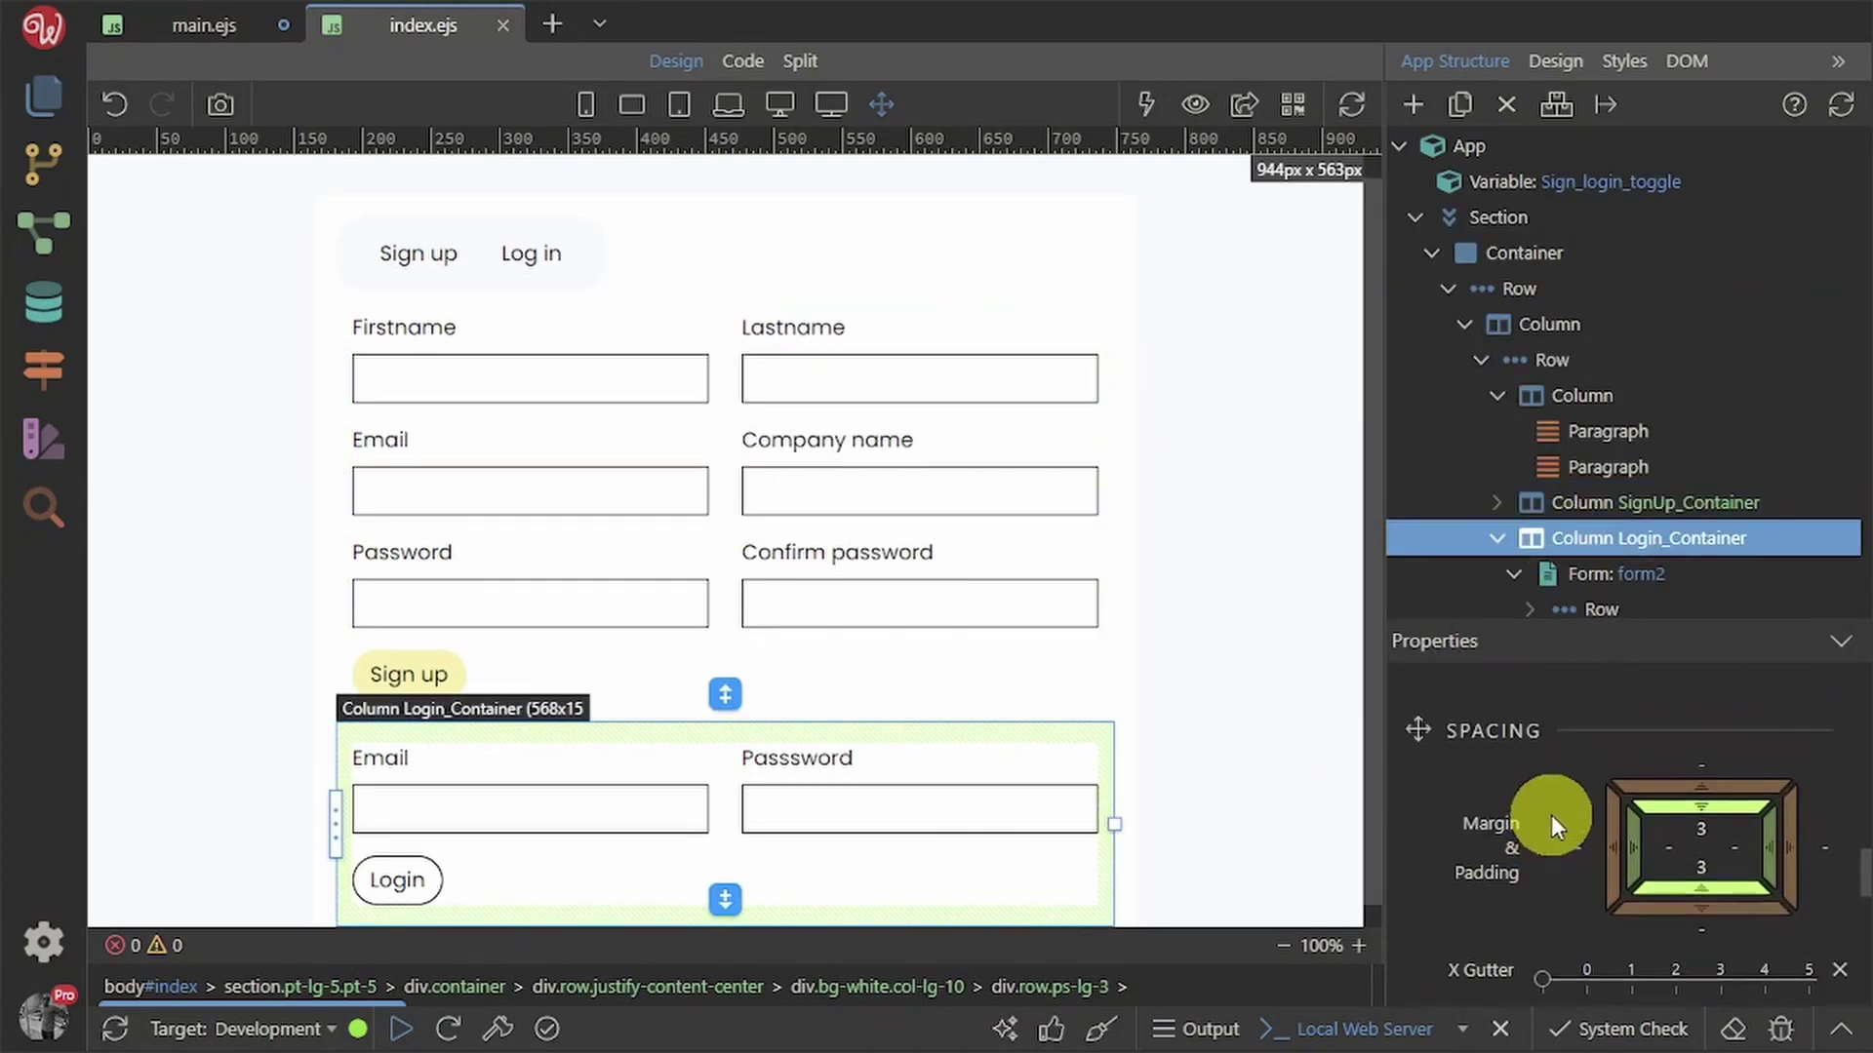
{"action": "scroll", "coordinate": [1551, 815], "scroll_direction": "down", "scroll_amount": 5}
{"action": "scroll", "coordinate": [1560, 829], "scroll_direction": "up", "scroll_amount": 3}
{"action": "scroll", "coordinate": [1588, 845], "scroll_direction": "down", "scroll_amount": 3}
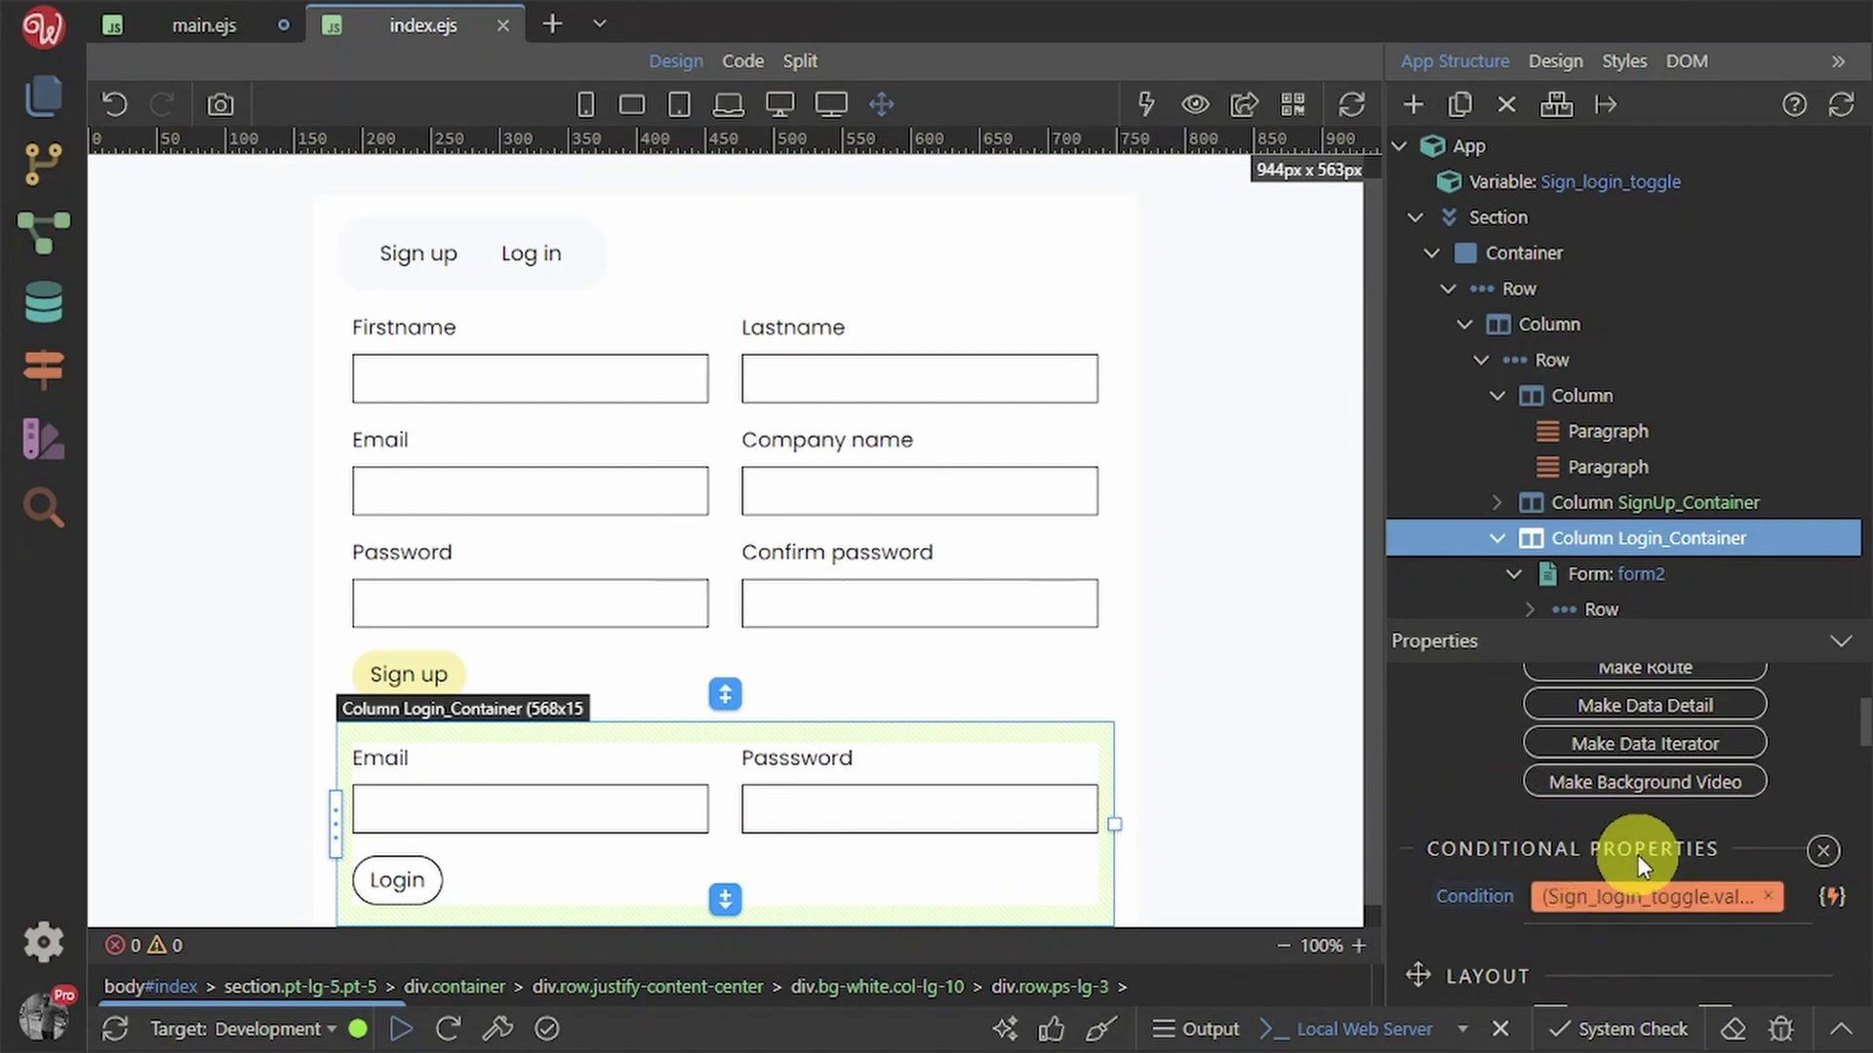
{"action": "scroll", "coordinate": [1637, 854], "scroll_direction": "up", "scroll_amount": 3}
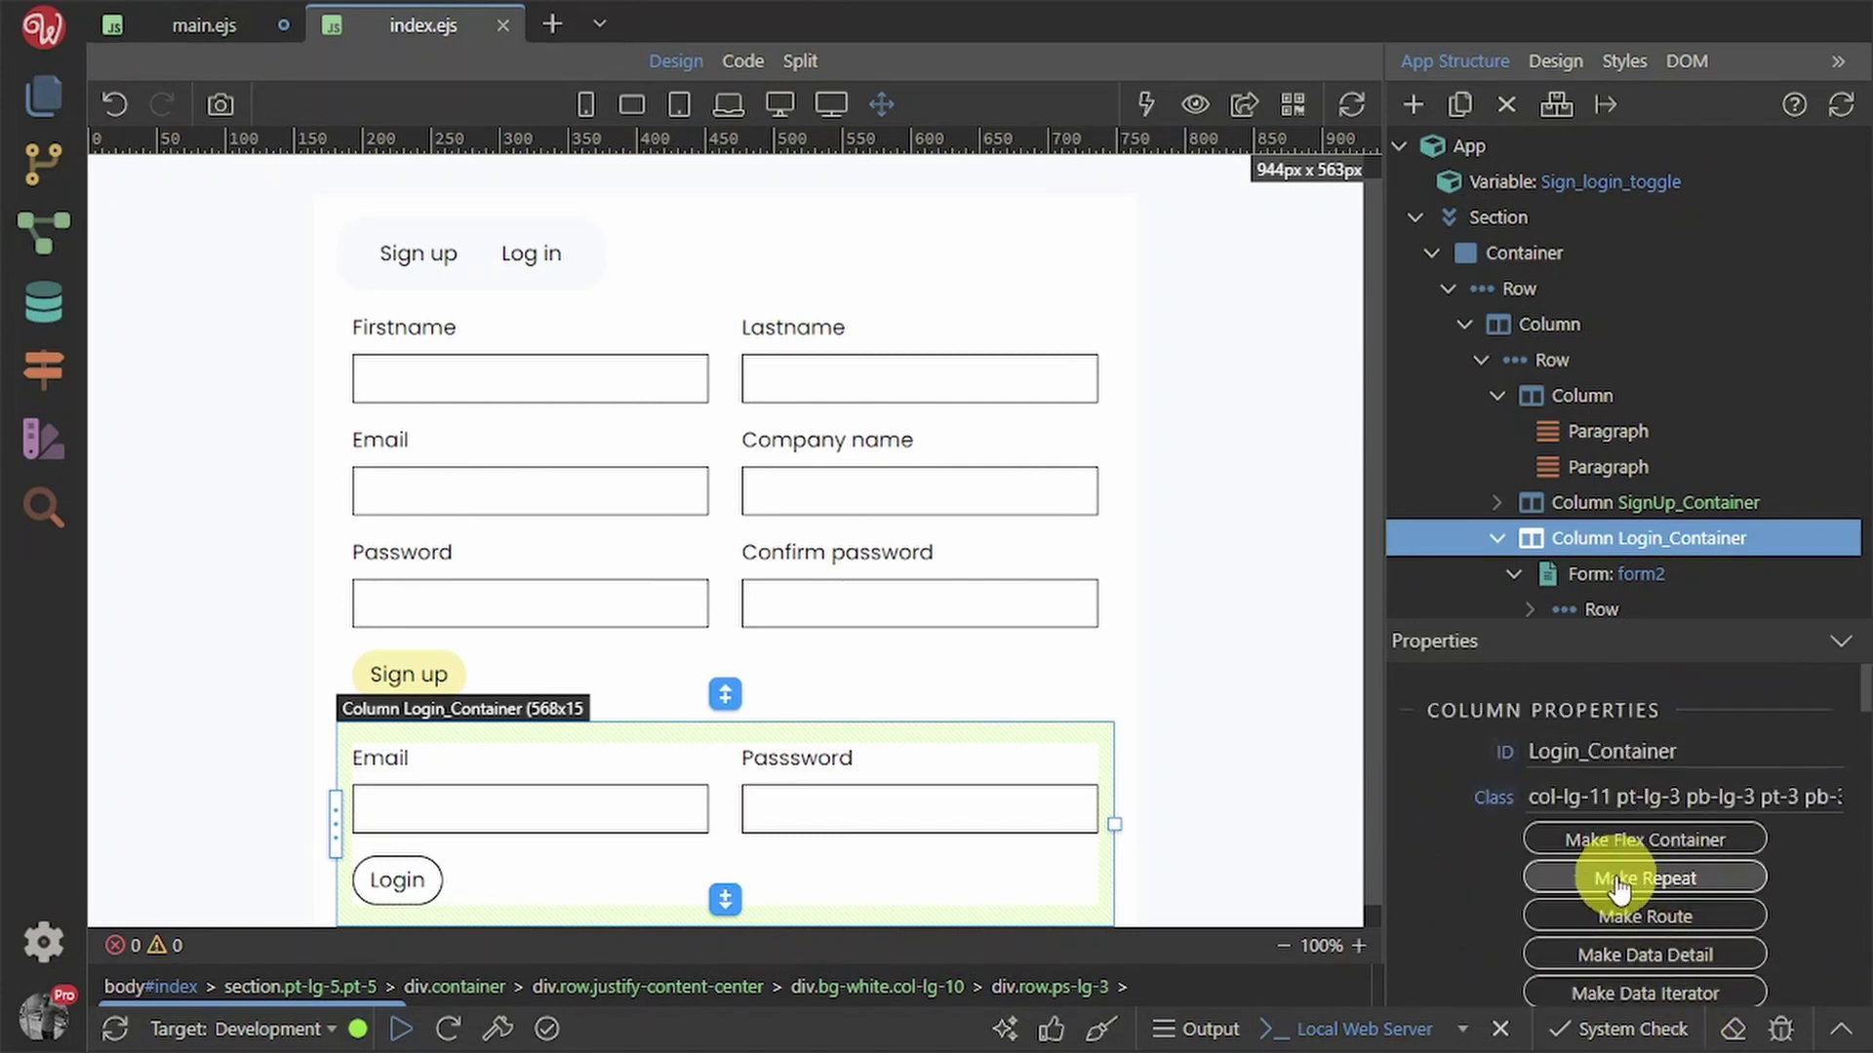
{"action": "scroll", "coordinate": [1590, 868], "scroll_direction": "down", "scroll_amount": 2}
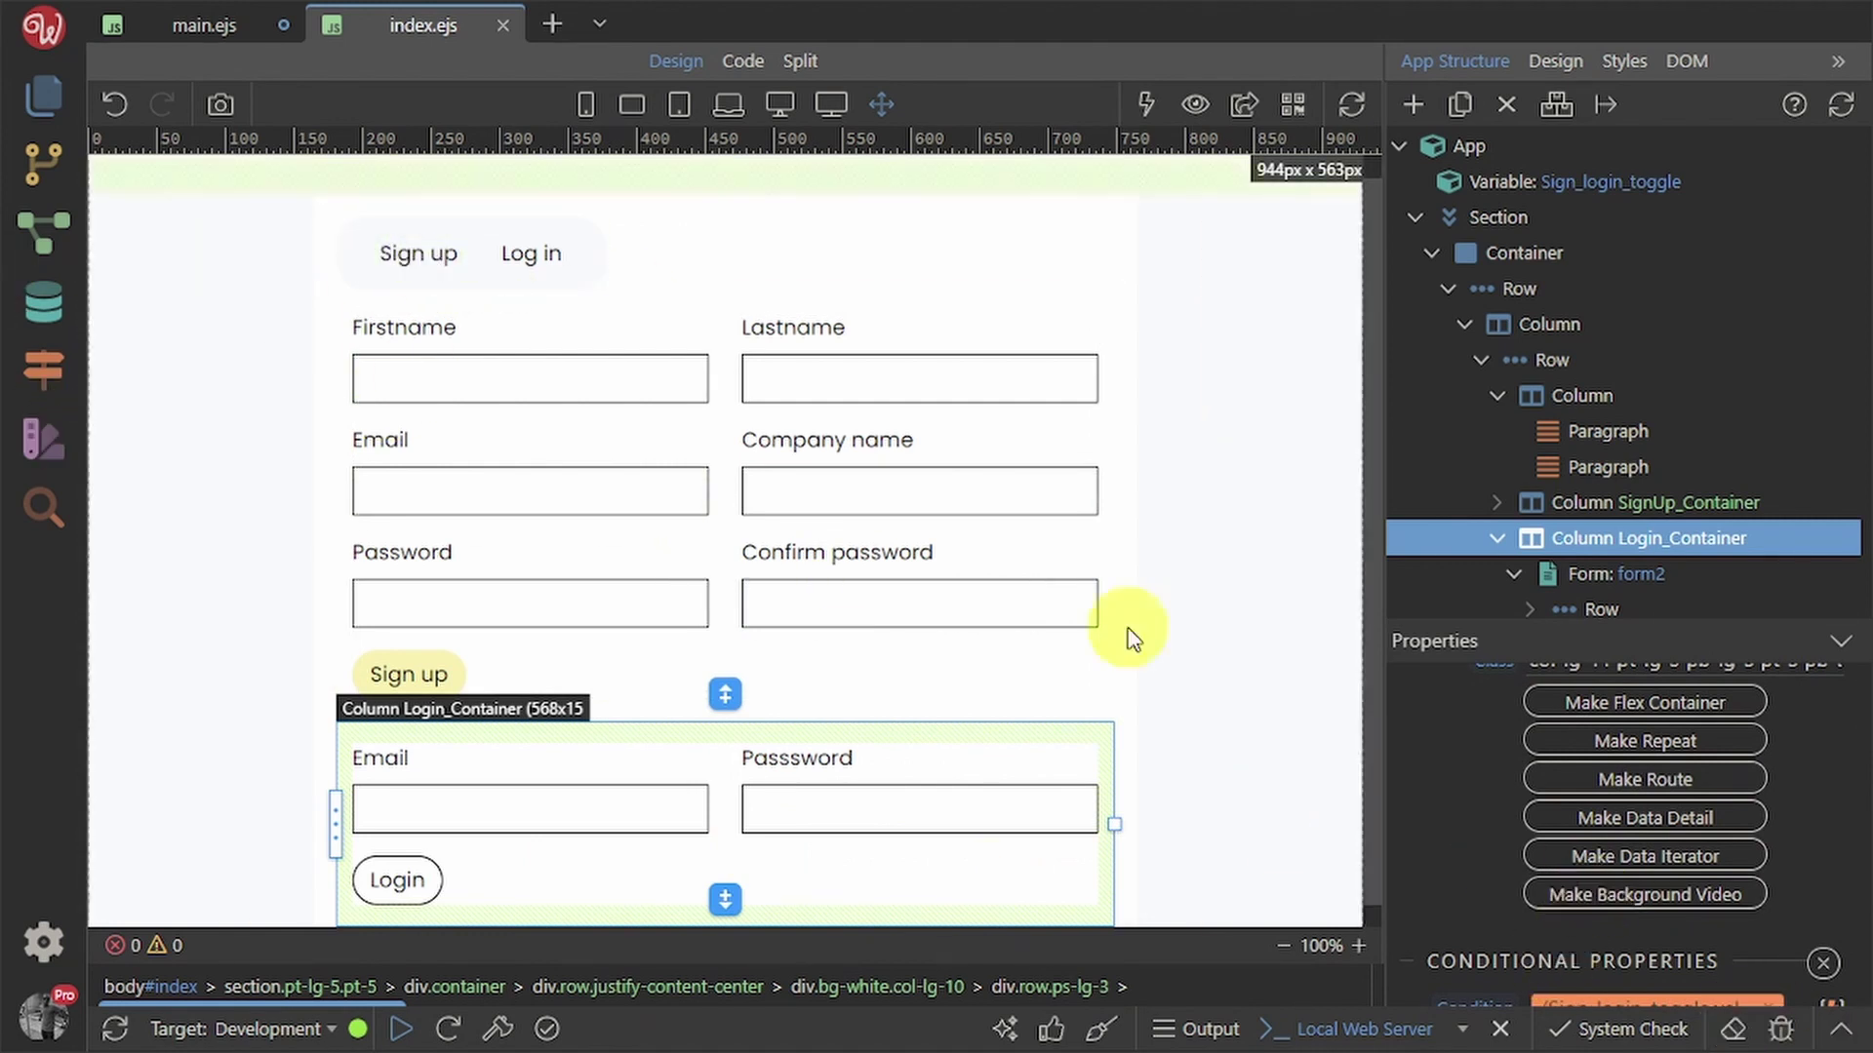
- Add a Class Toggle dynamic attribute to the Sign up paragraph with the class name bg-white
{"action": "left_click", "coordinate": [407, 257]}
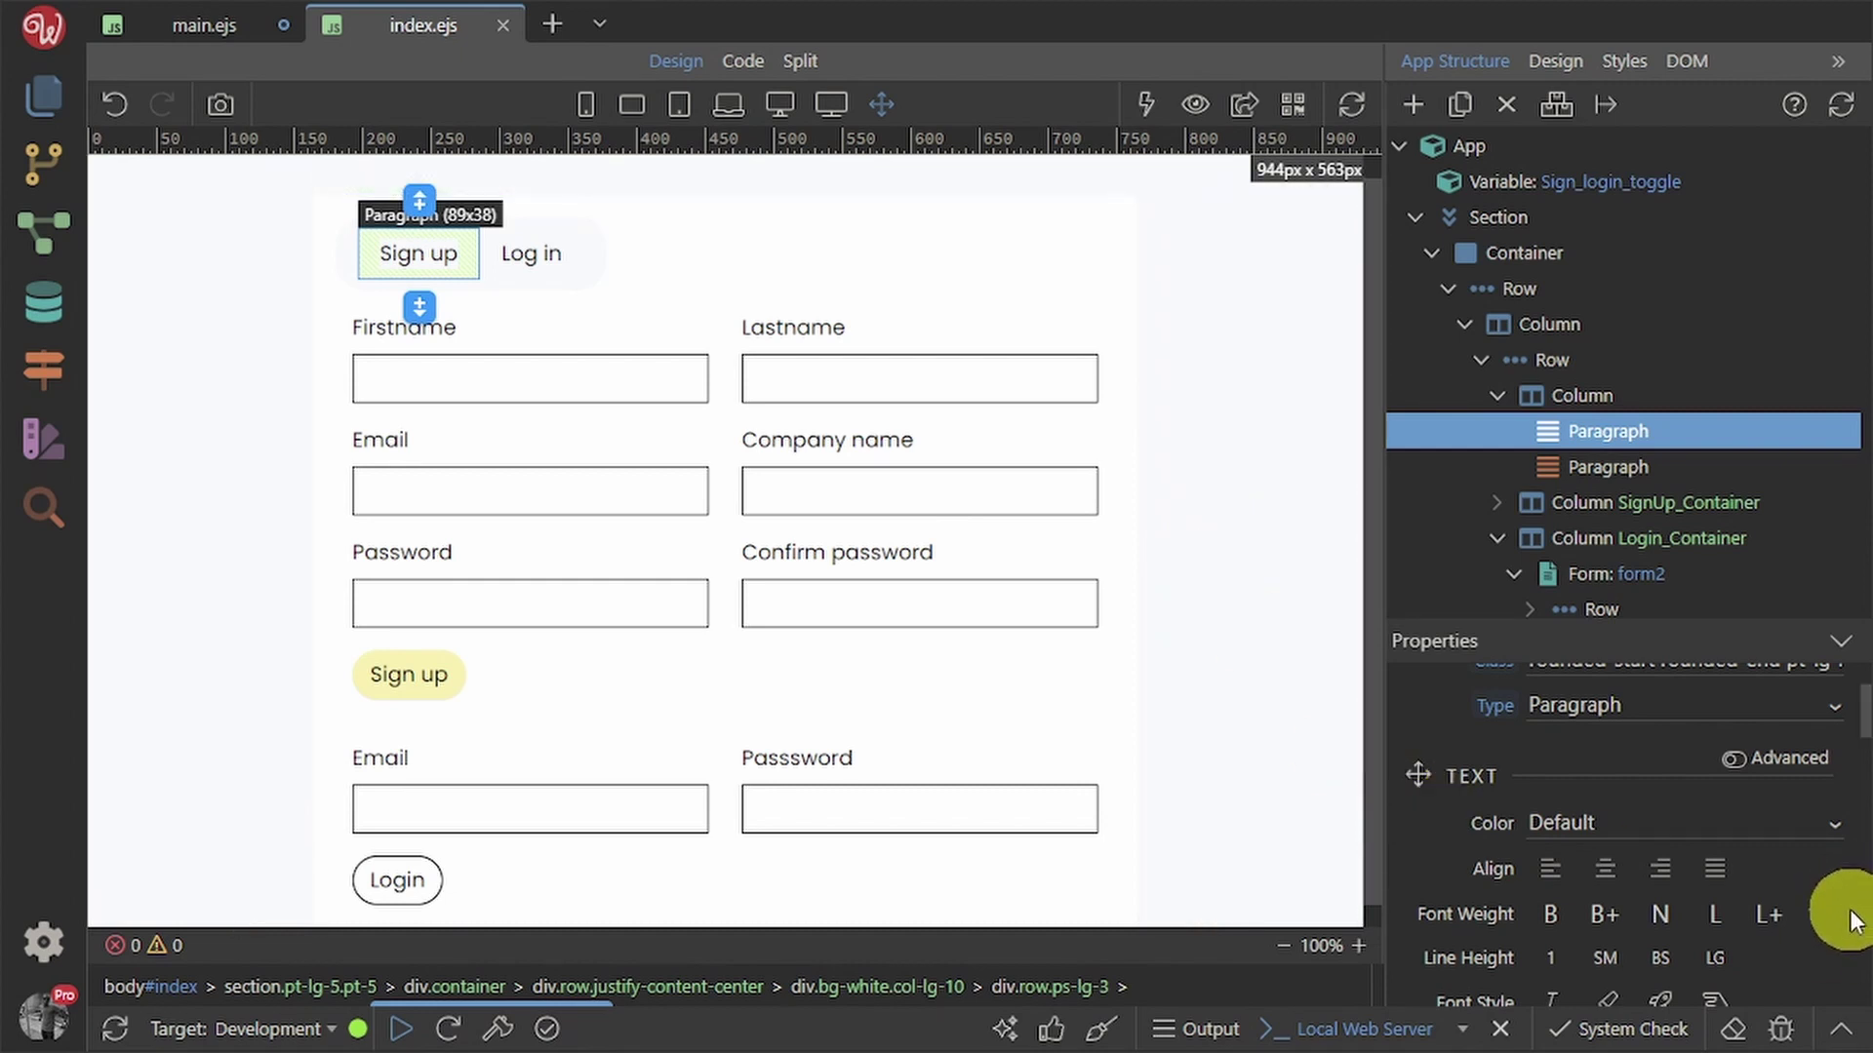
{"action": "scroll", "coordinate": [1834, 907], "scroll_direction": "down", "scroll_amount": 3}
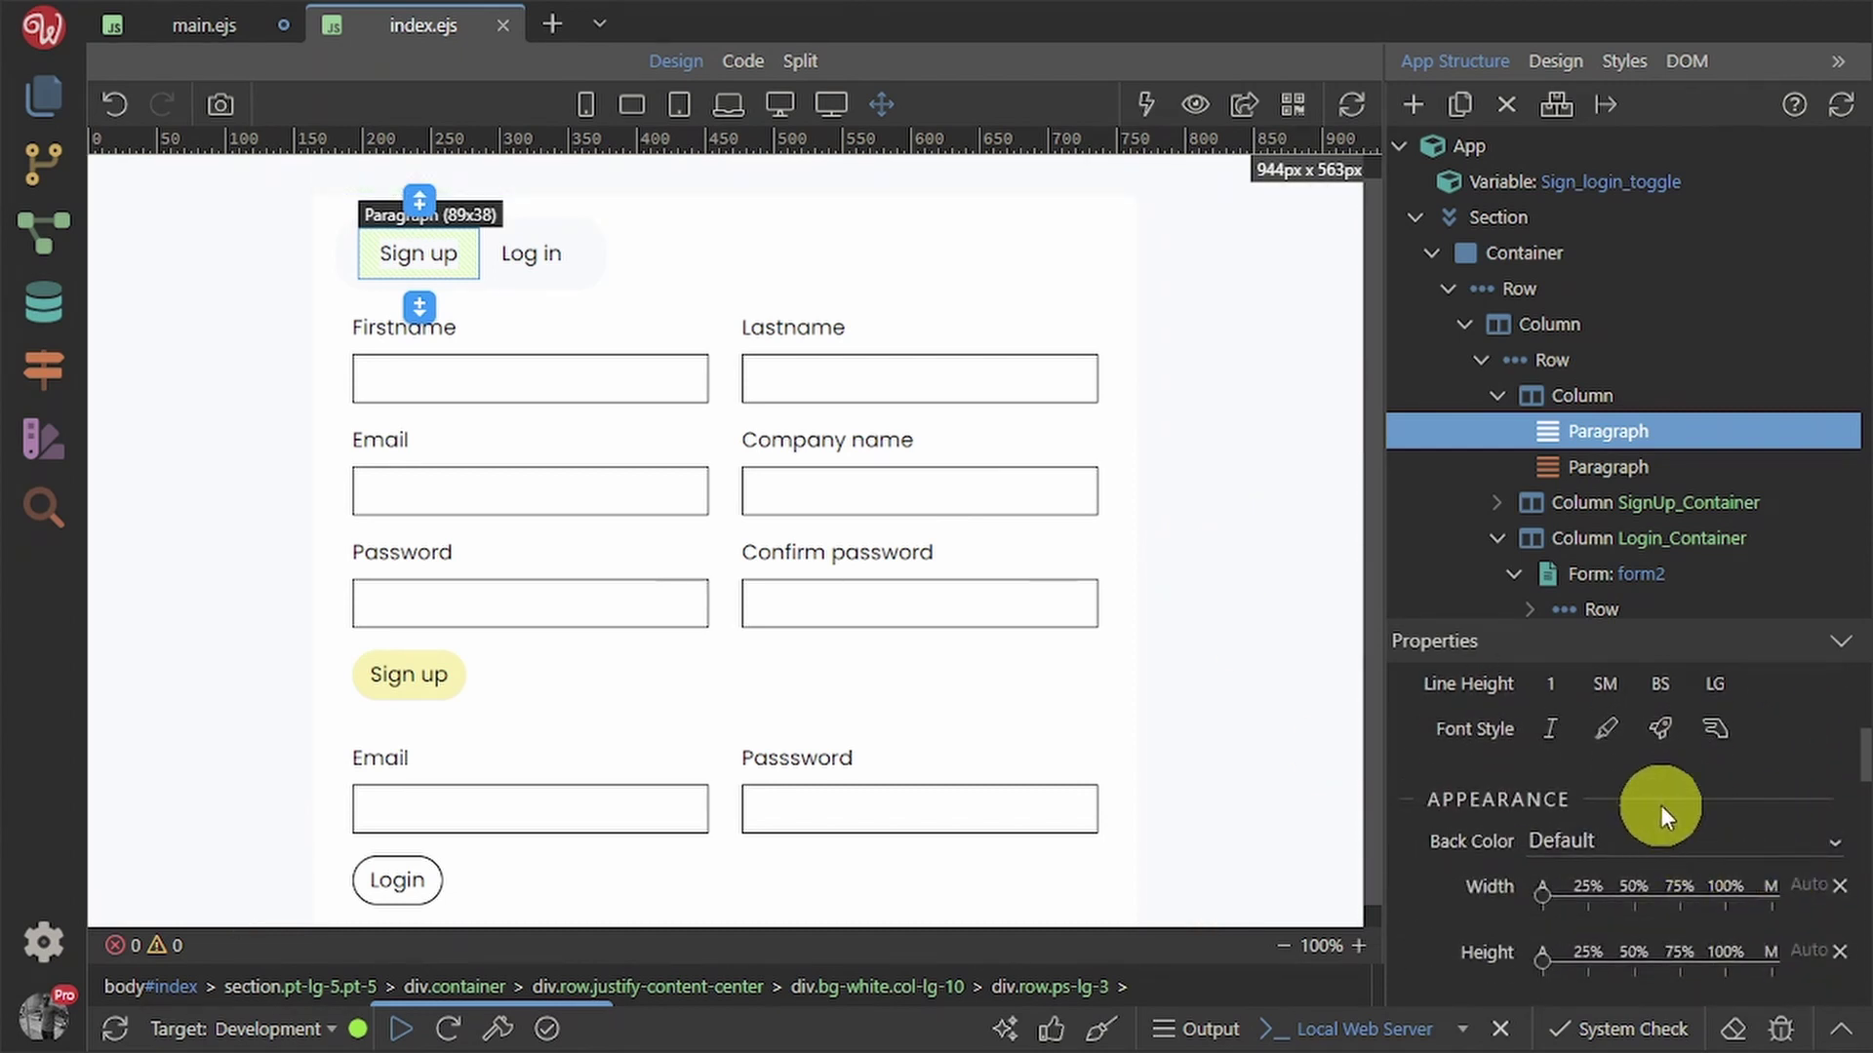
{"action": "scroll", "coordinate": [1690, 816], "scroll_direction": "down", "scroll_amount": 5}
{"action": "scroll", "coordinate": [1689, 817], "scroll_direction": "down", "scroll_amount": 5}
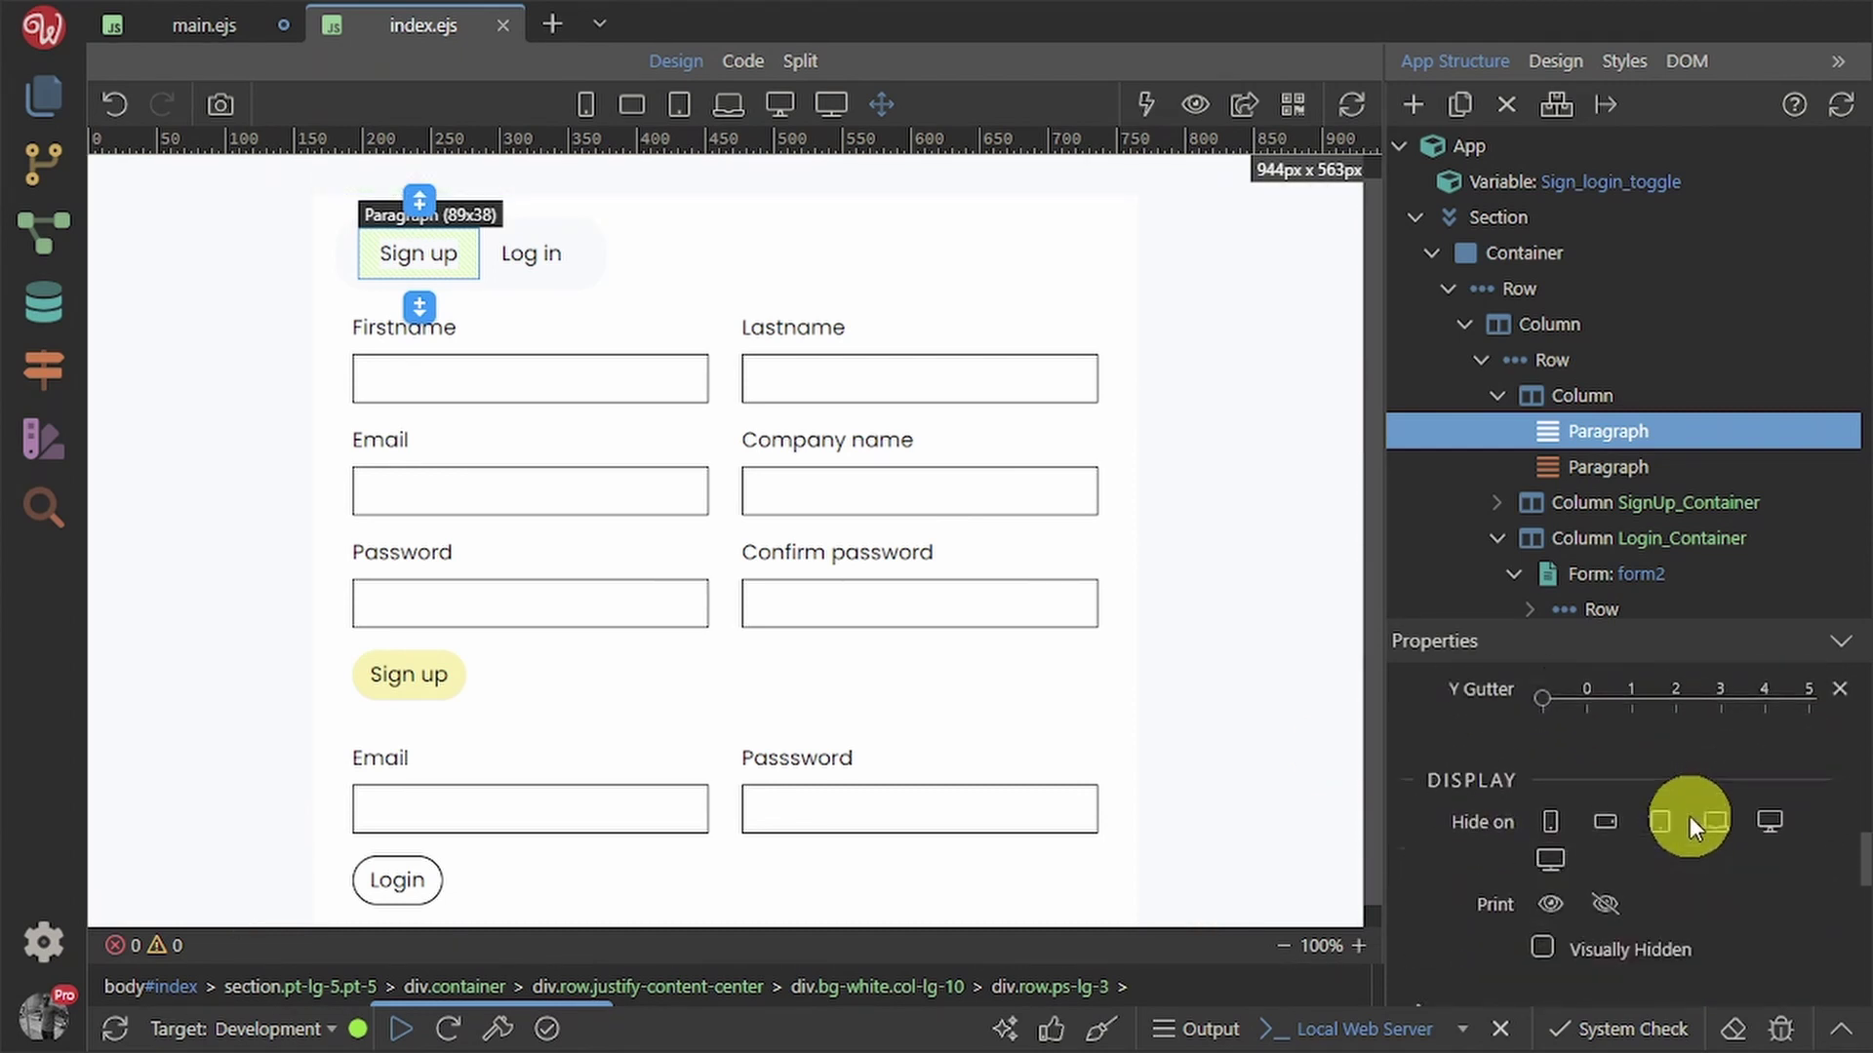
{"action": "scroll", "coordinate": [1687, 818], "scroll_direction": "down", "scroll_amount": 2}
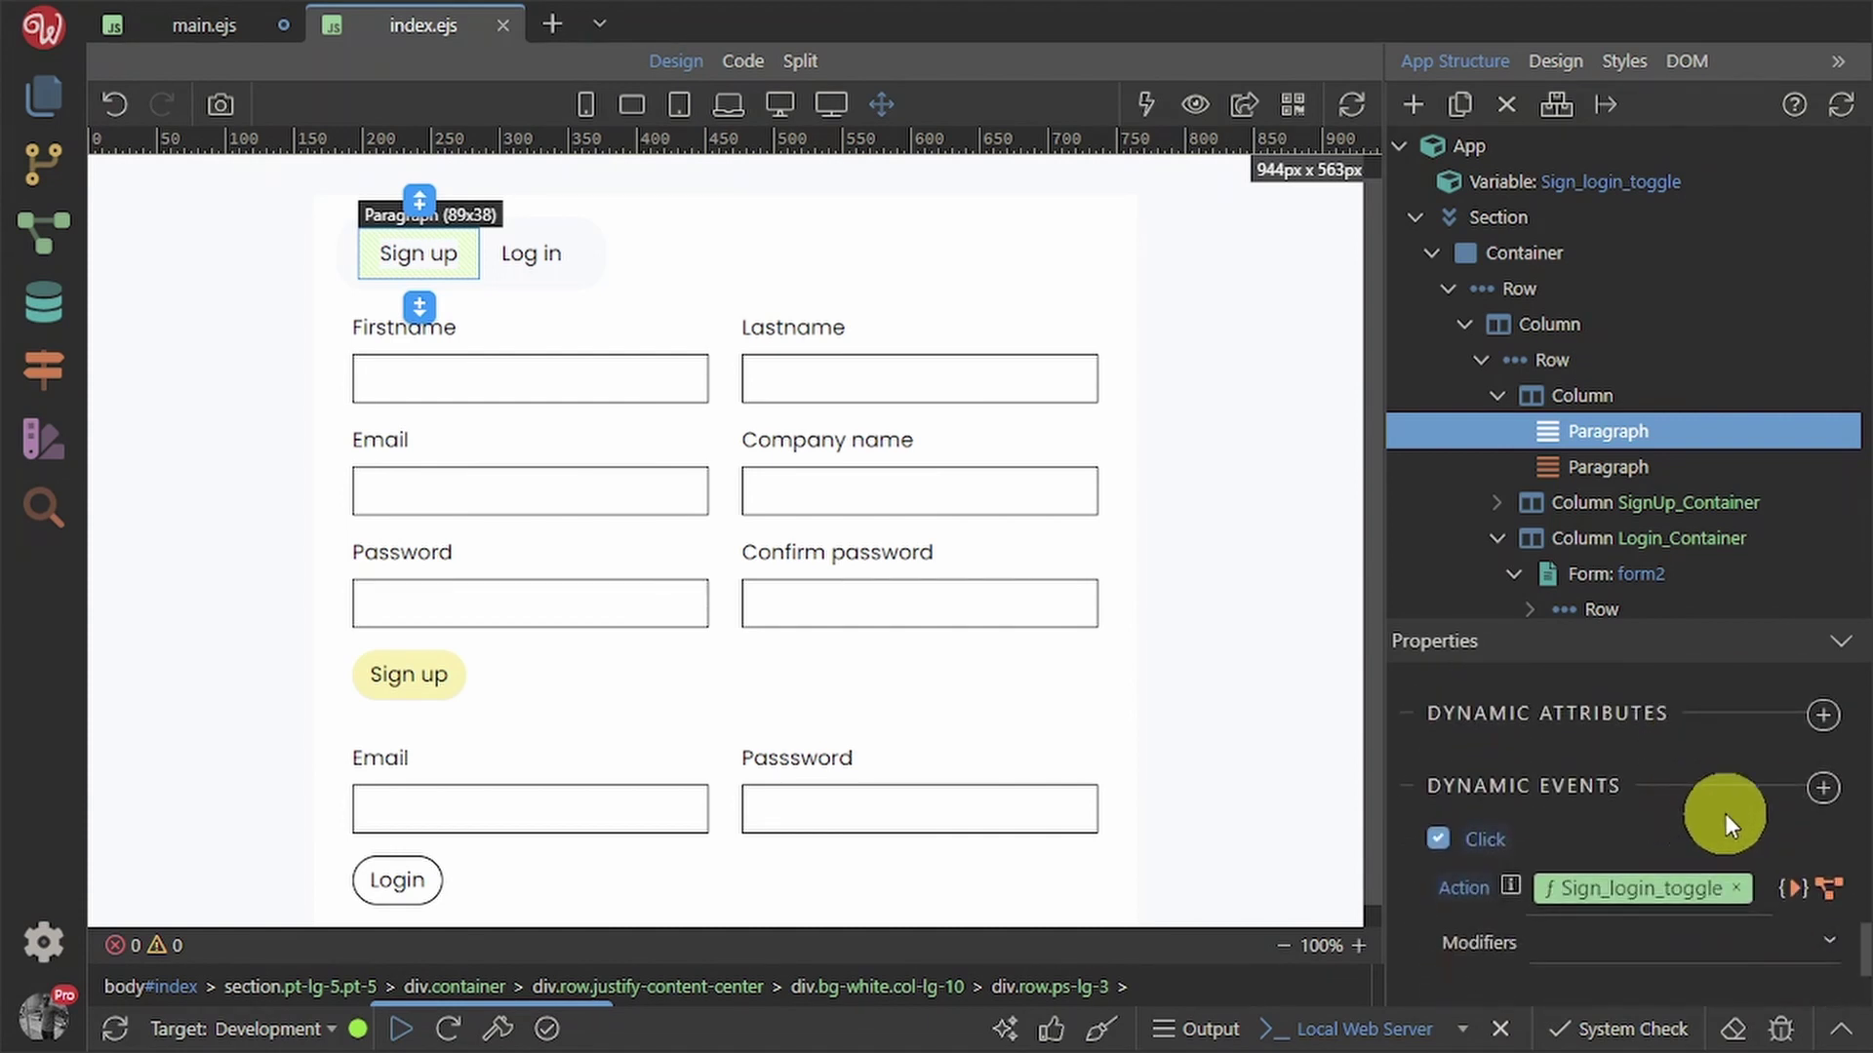
{"action": "left_click", "coordinate": [1822, 708]}
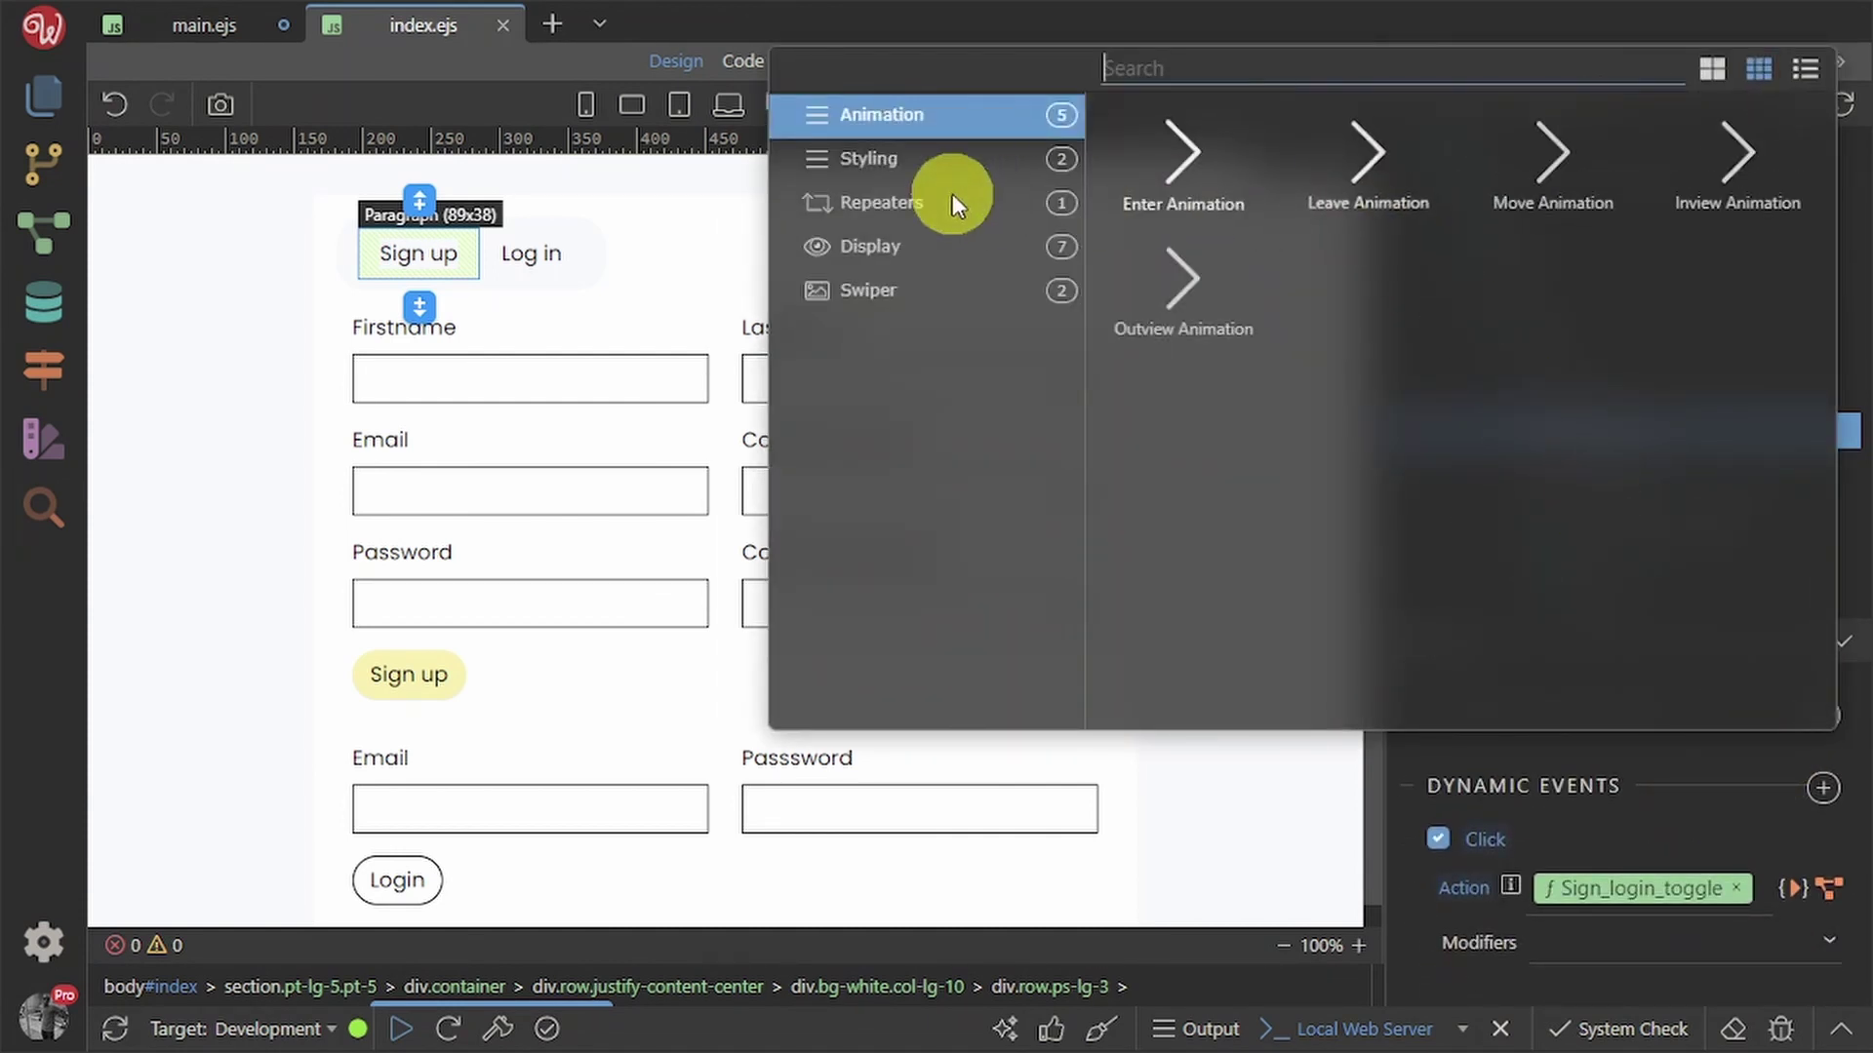
{"action": "left_click", "coordinate": [859, 168]}
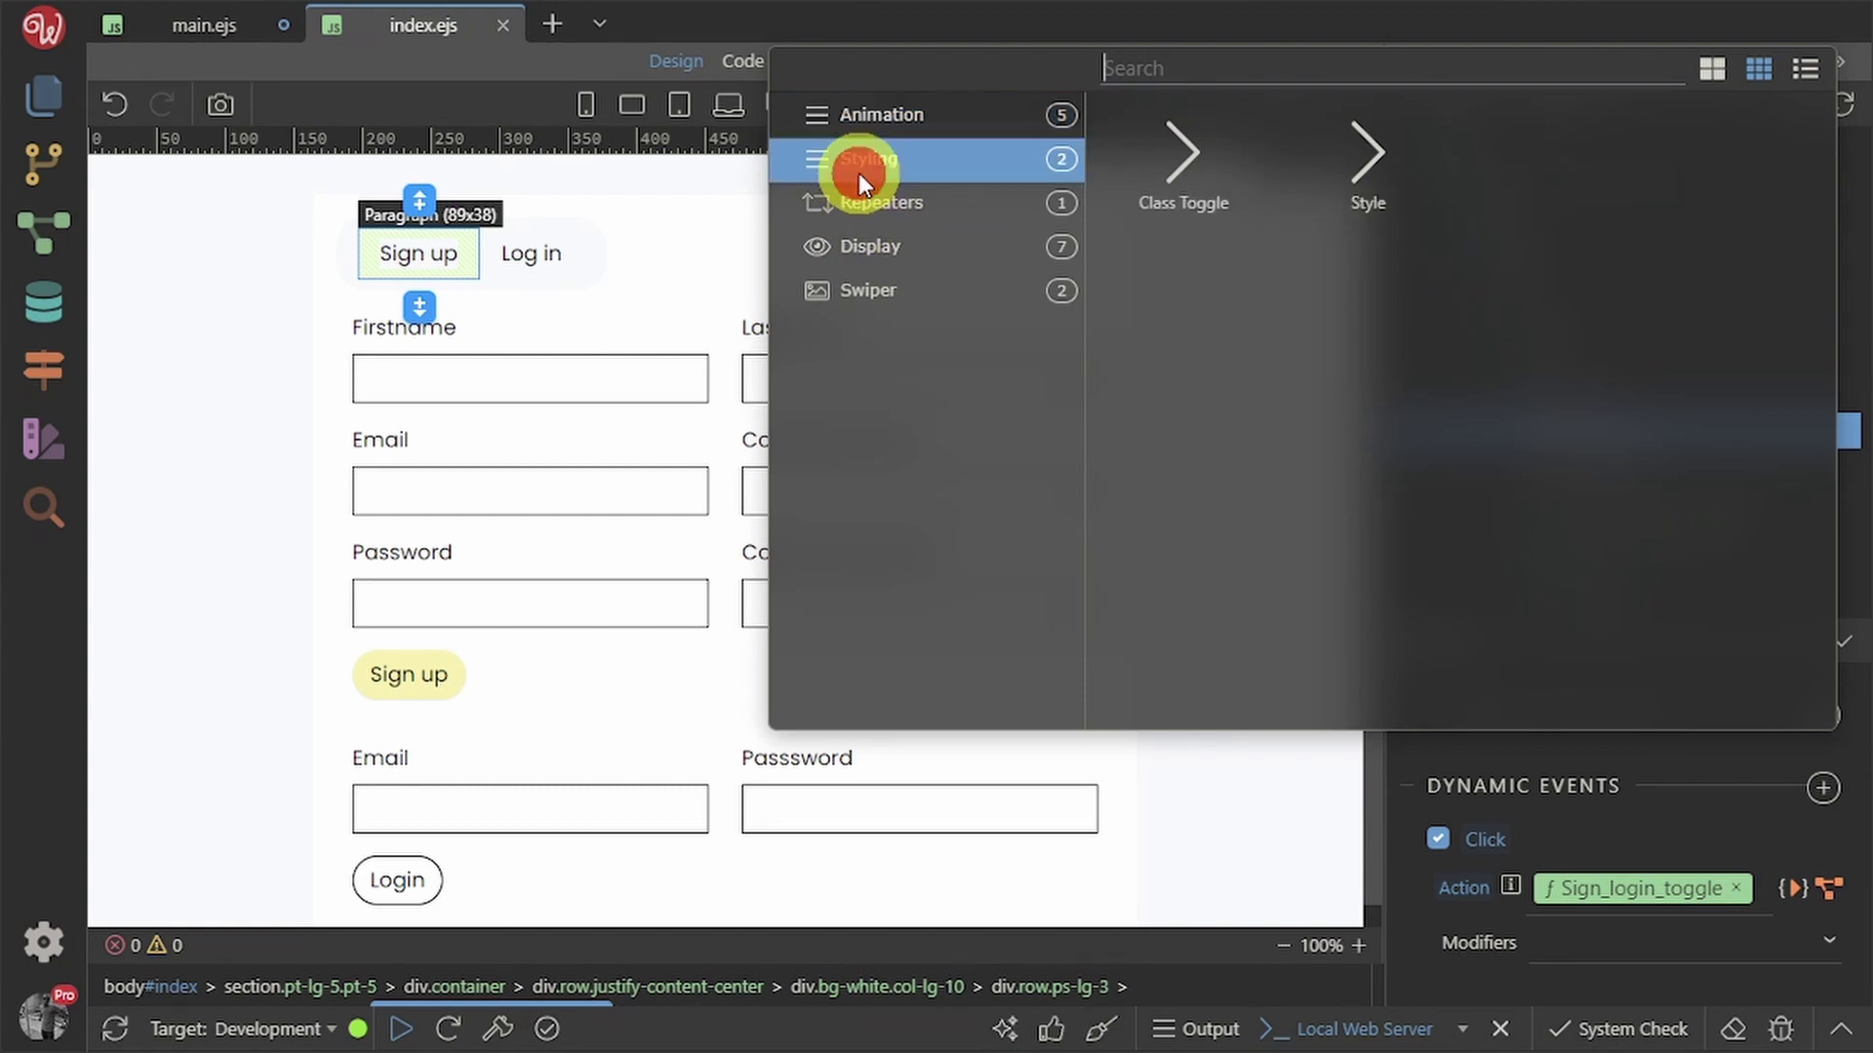
{"action": "left_click", "coordinate": [1186, 166]}
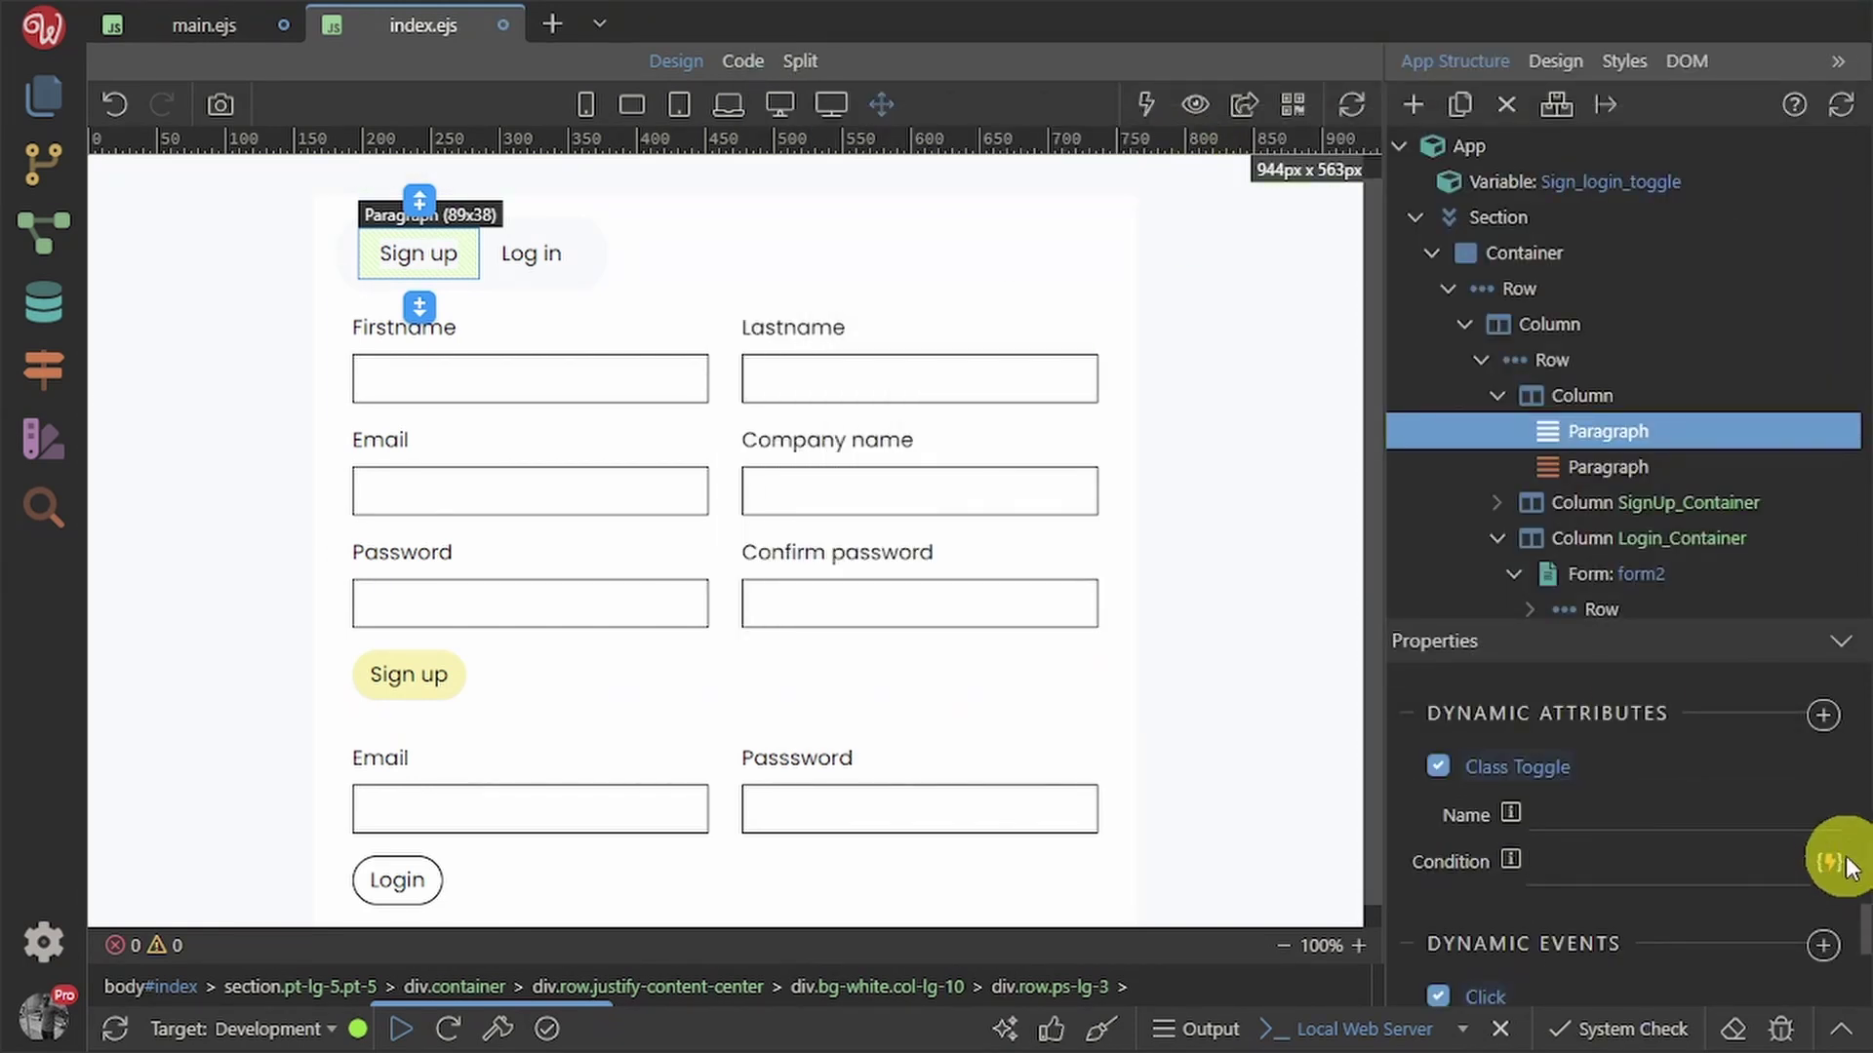
{"action": "left_click", "coordinate": [1767, 816]}
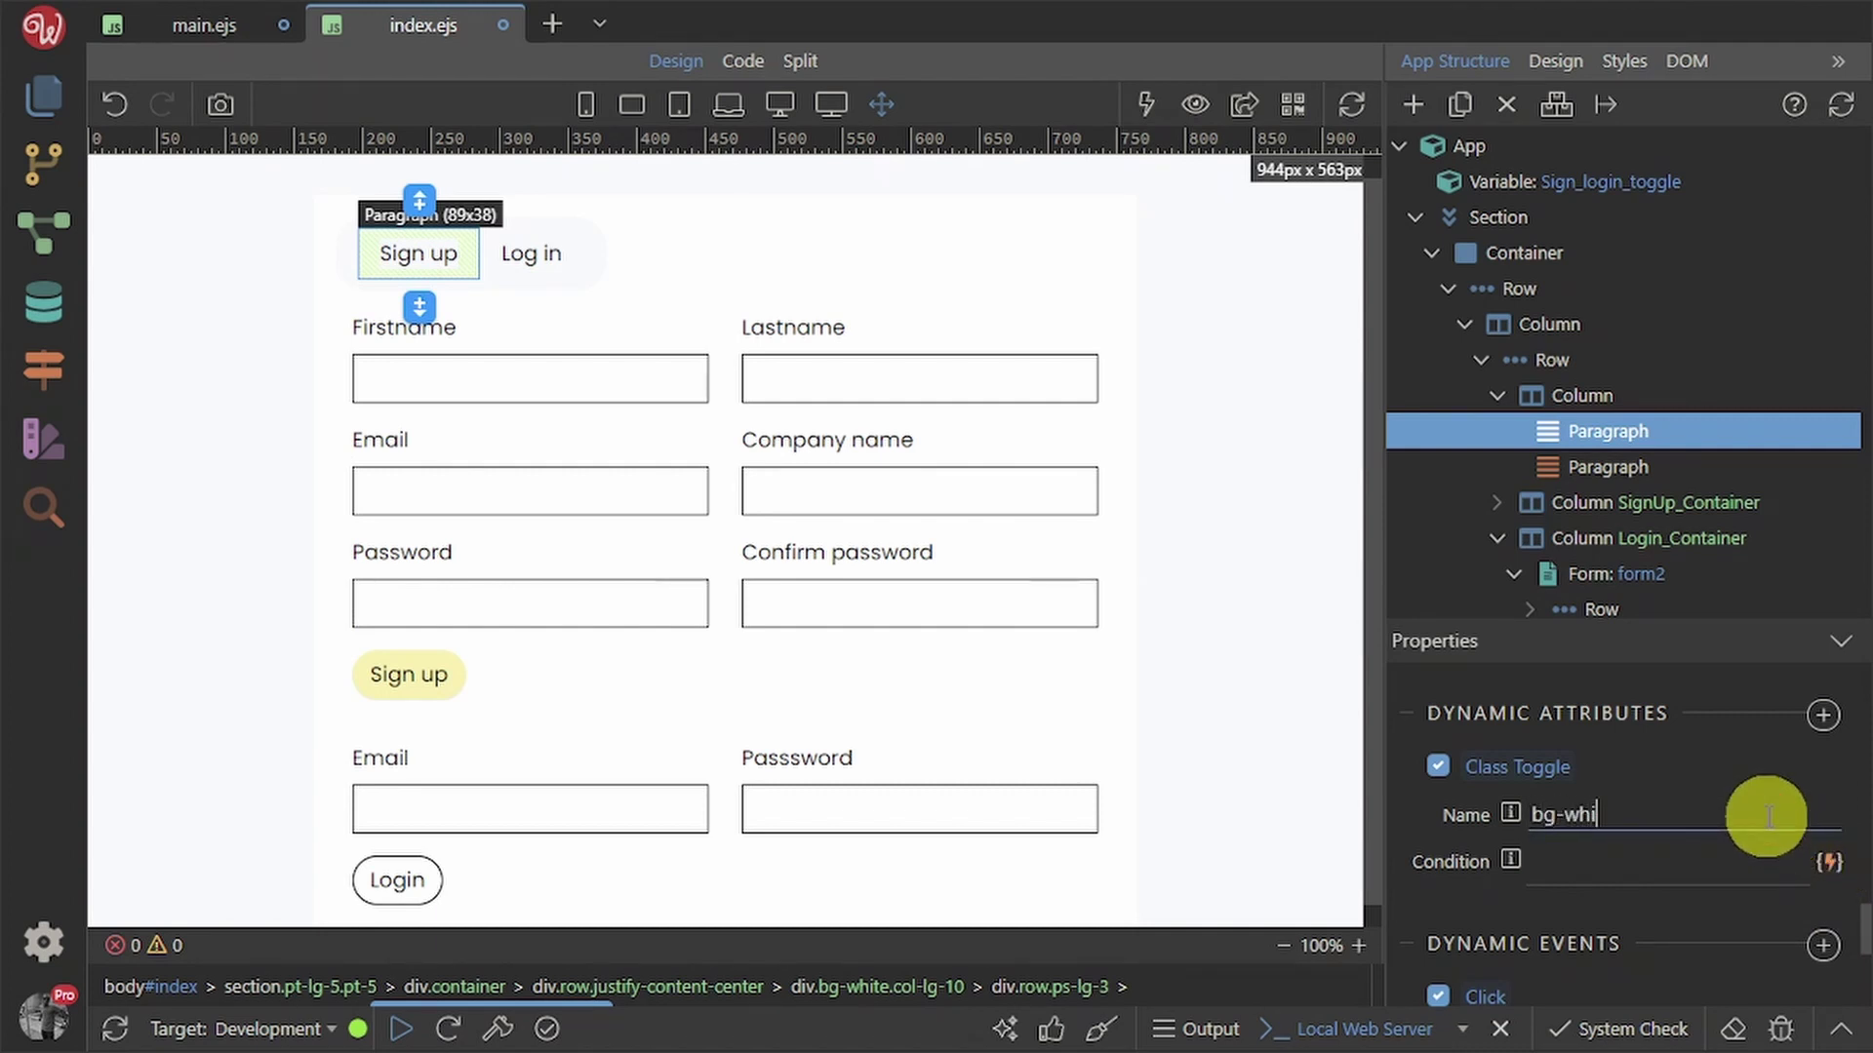
{"action": "type", "text": "bg-white"}
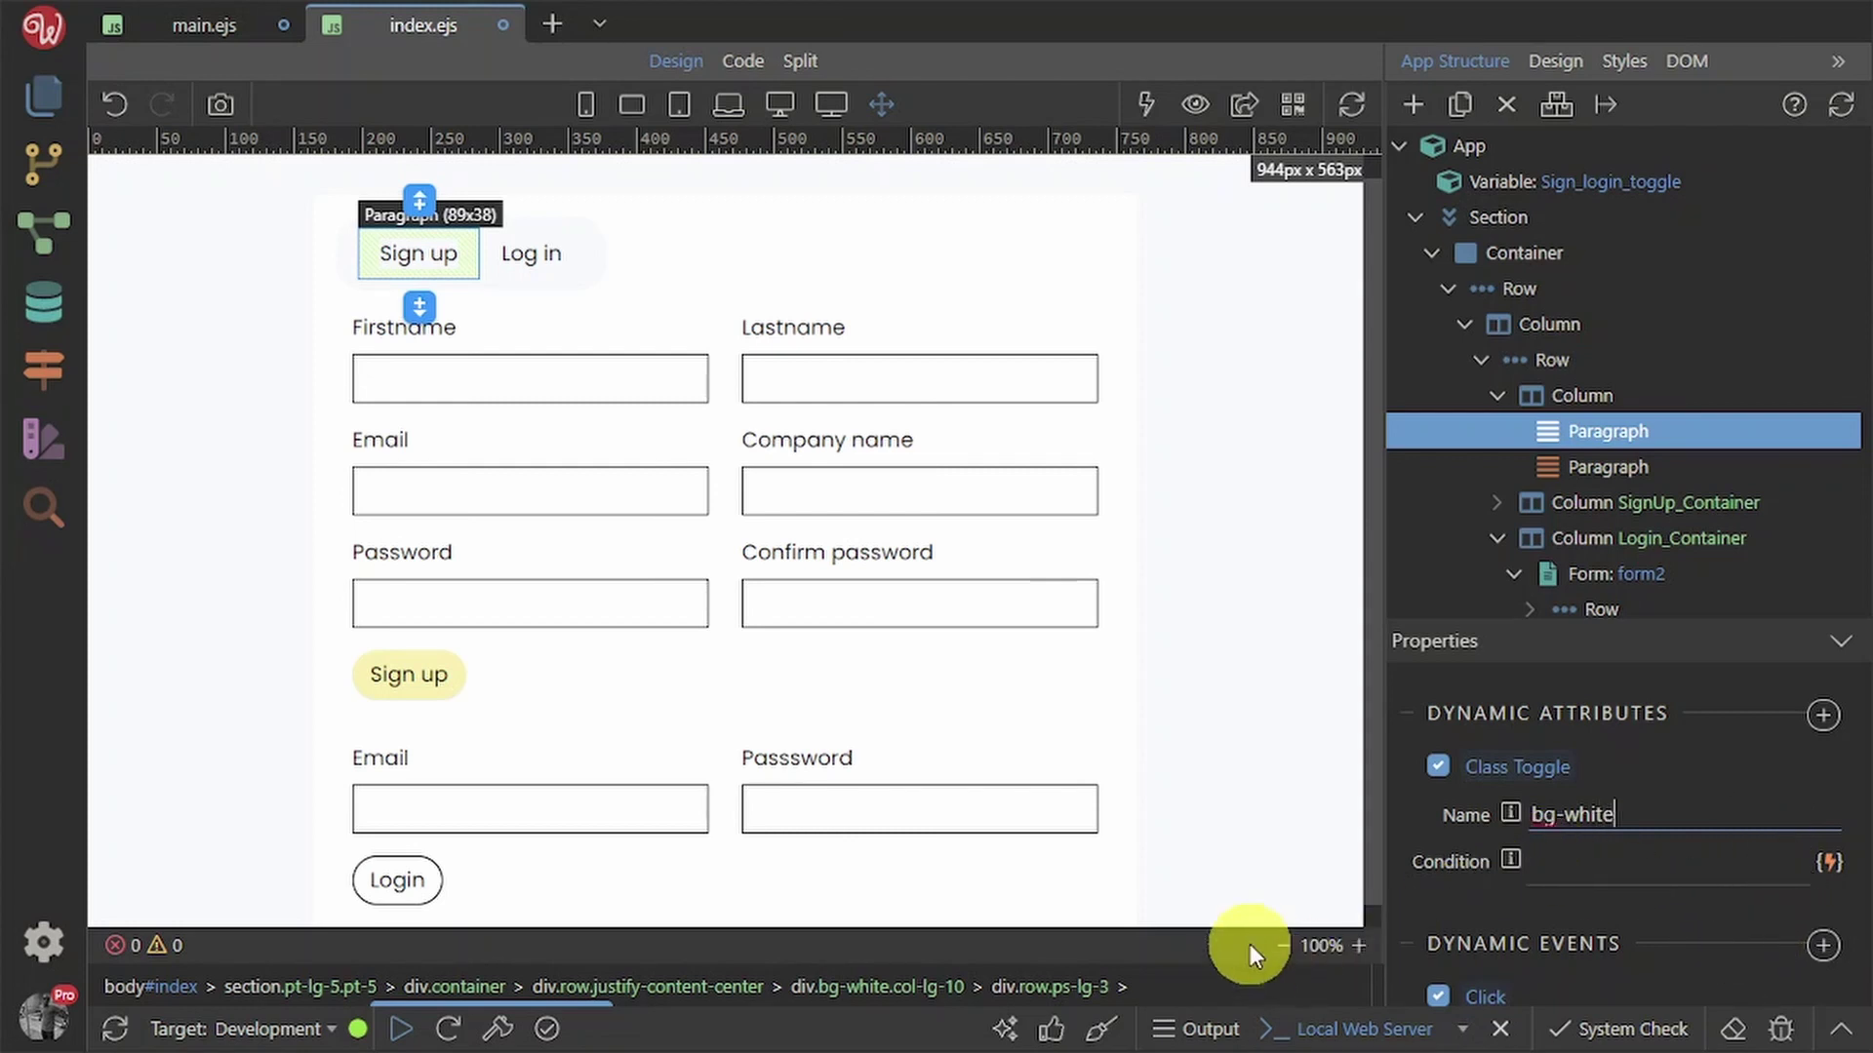
- Bind the bg-white class toggle's condition to the value of the Sign_login_toggle variable
{"action": "left_click", "coordinate": [1829, 863]}
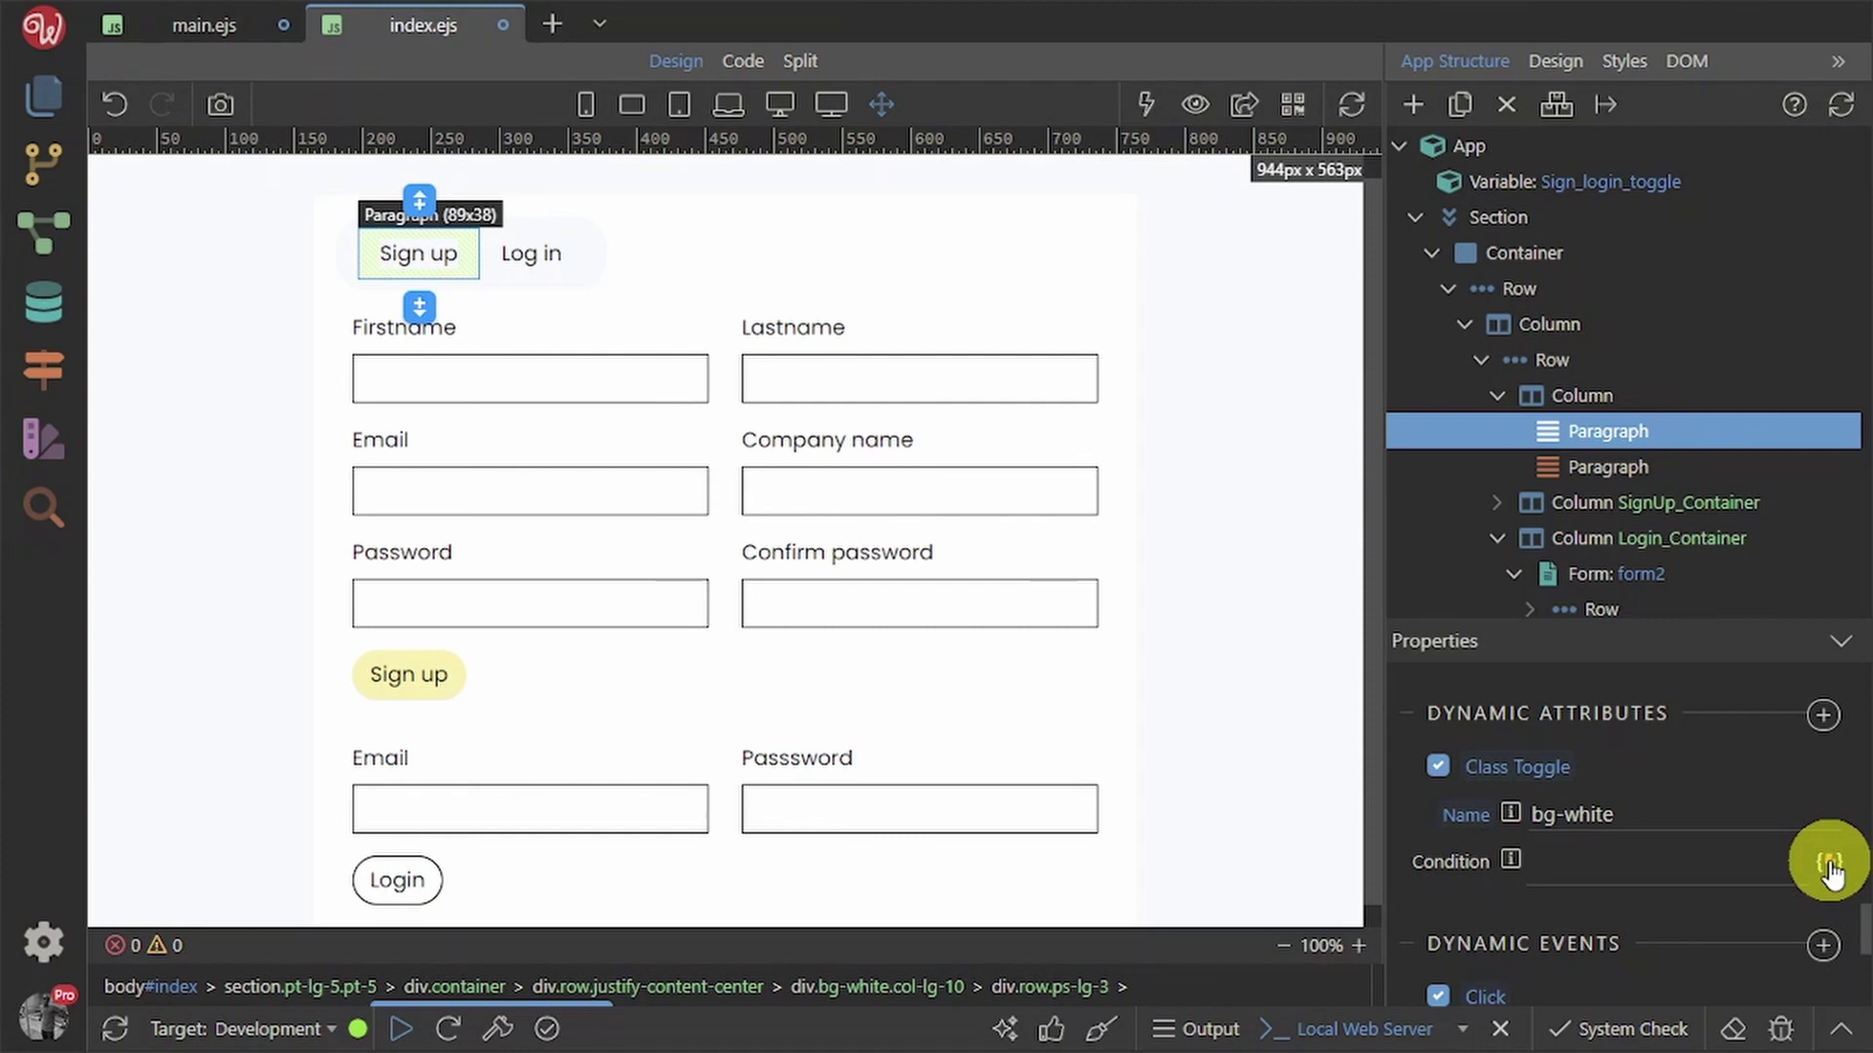
{"action": "left_click", "coordinate": [1828, 863]}
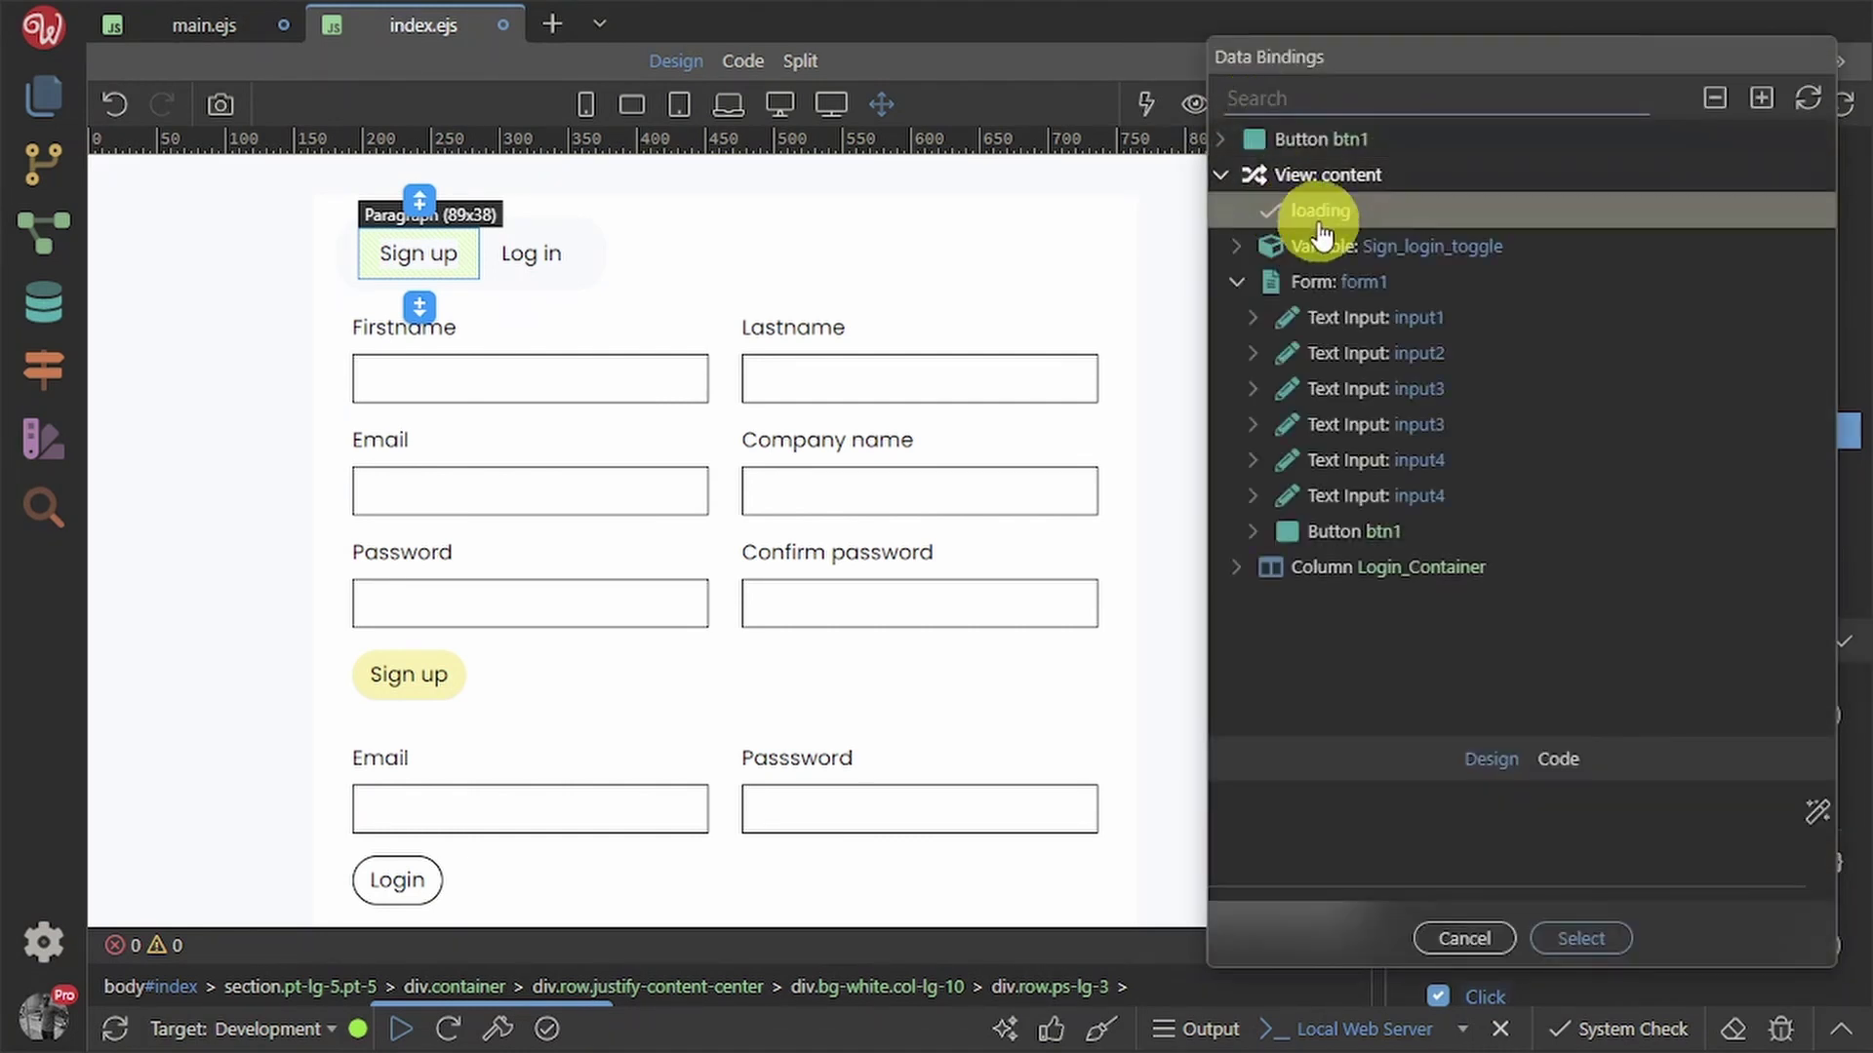
{"action": "left_click", "coordinate": [1236, 246]}
{"action": "left_click", "coordinate": [1341, 282]}
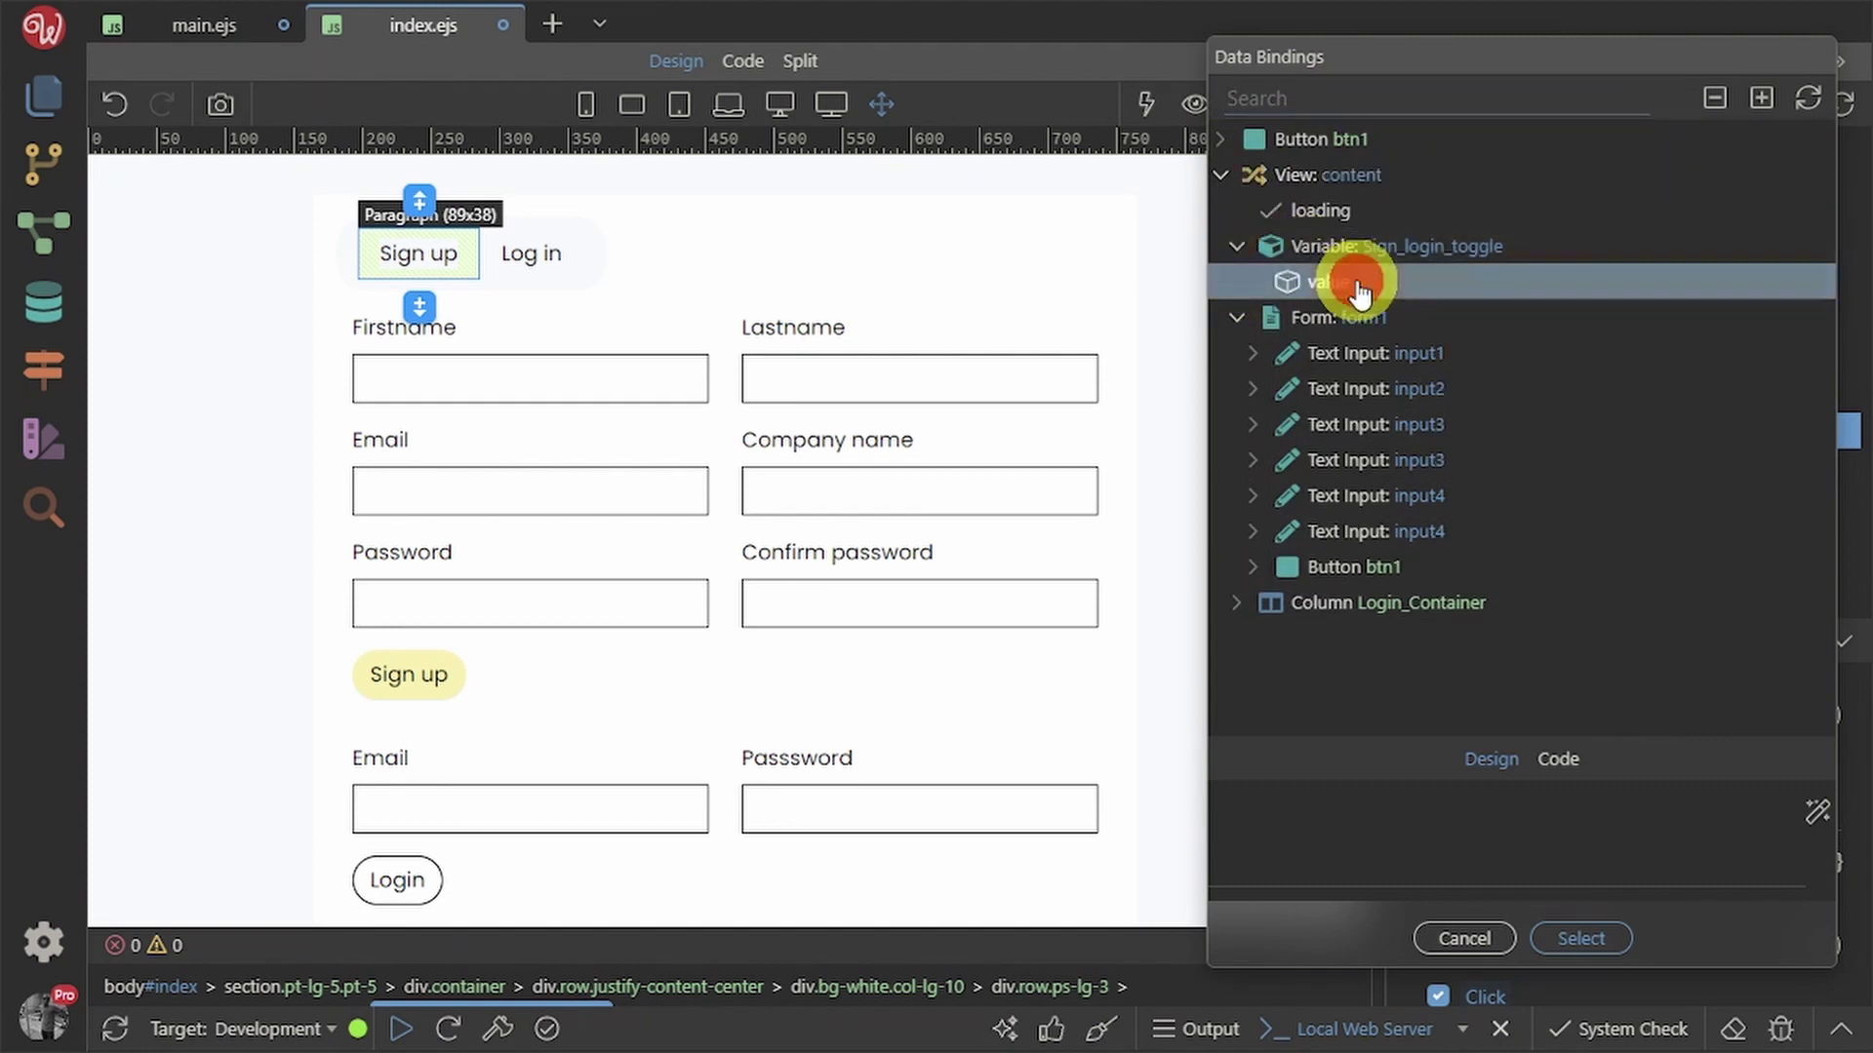
- Make the Sign up paragraph's bg-white condition test whether the Sign_login_toggle value == the text "Sign up", and apply the binding
{"action": "left_click", "coordinate": [1816, 814]}
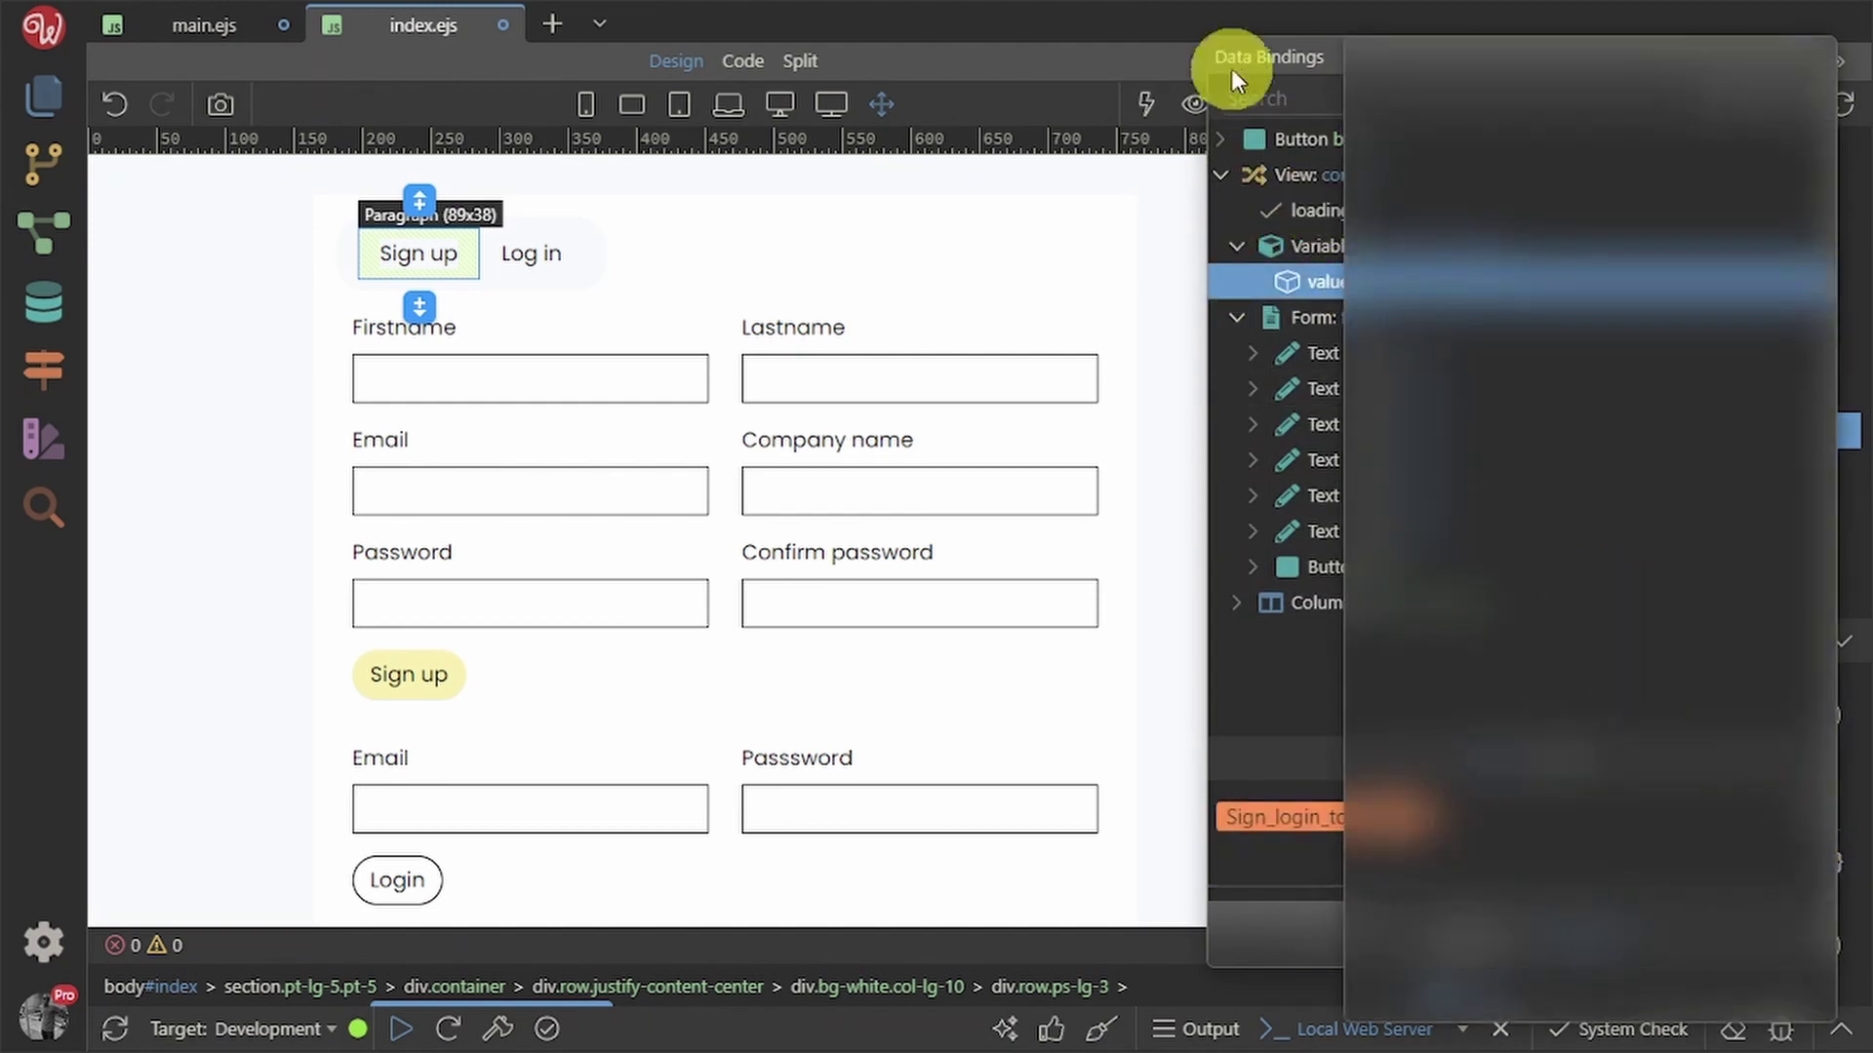
{"action": "left_click", "coordinate": [1410, 143]}
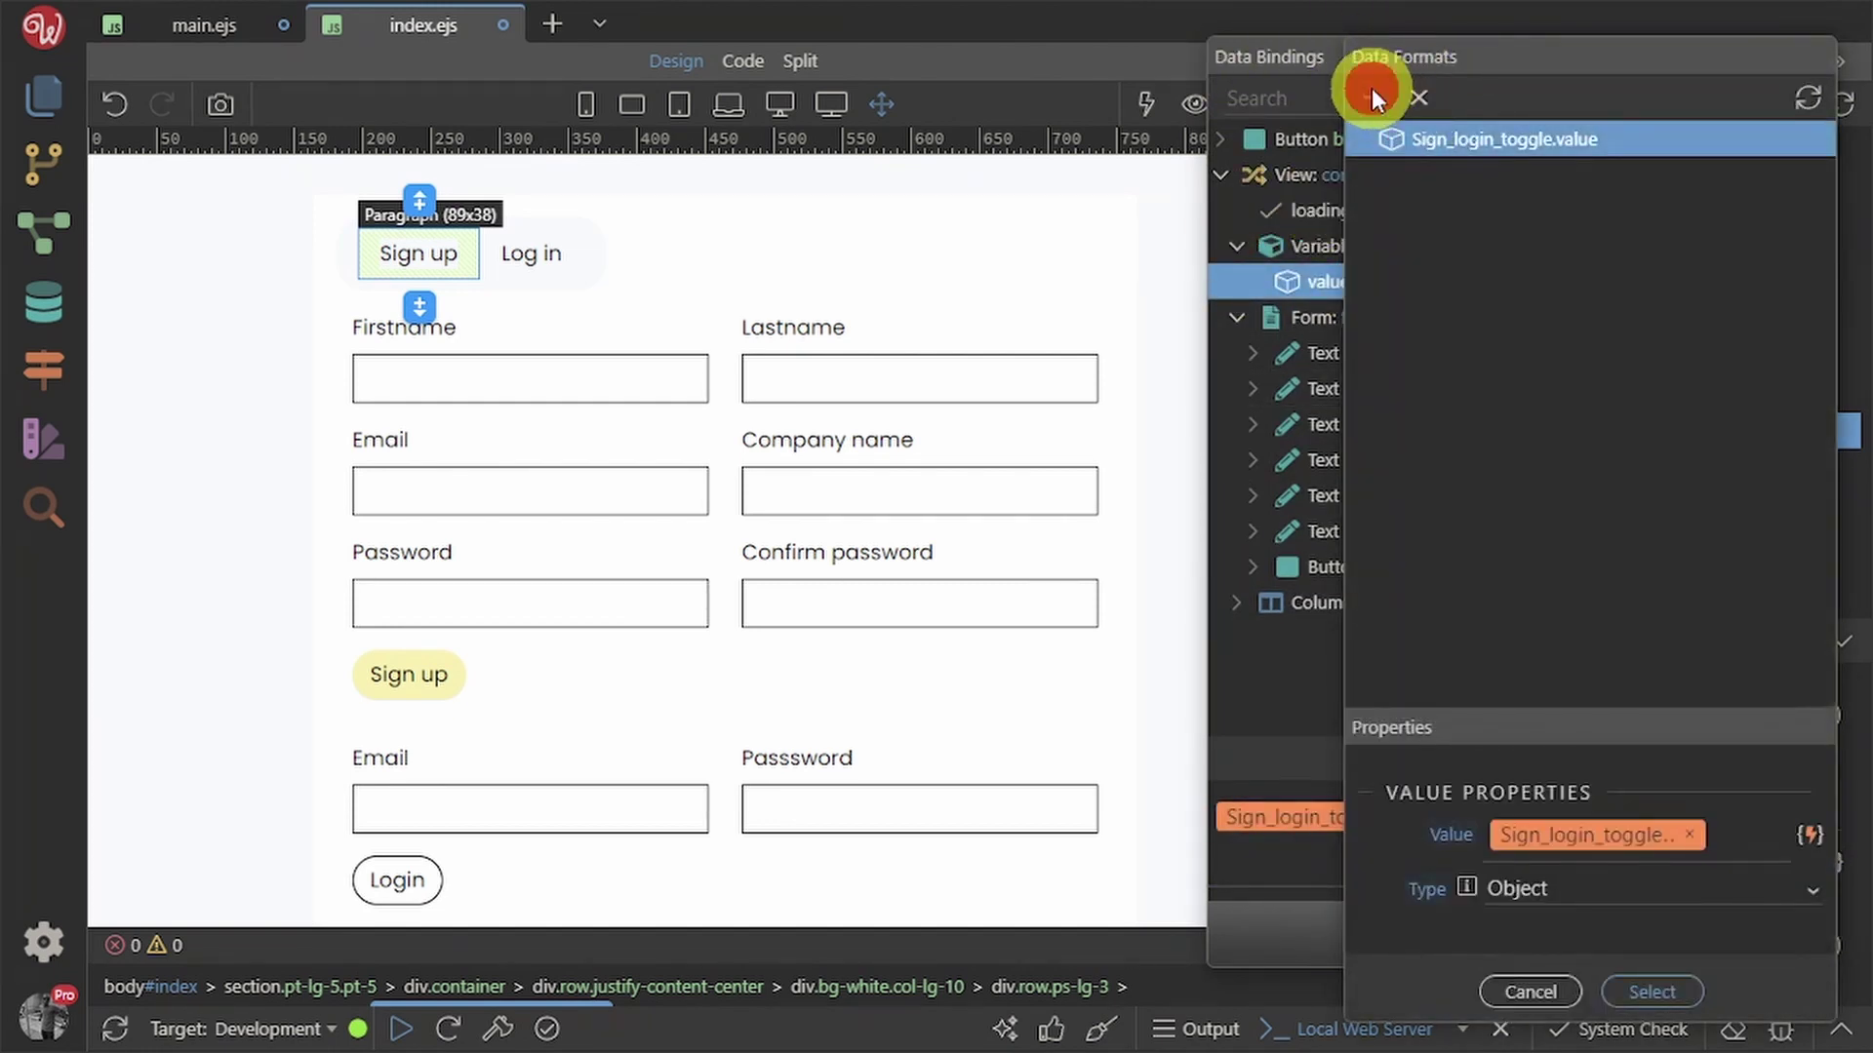
{"action": "left_click", "coordinate": [1371, 98]}
{"action": "left_click", "coordinate": [1415, 186]}
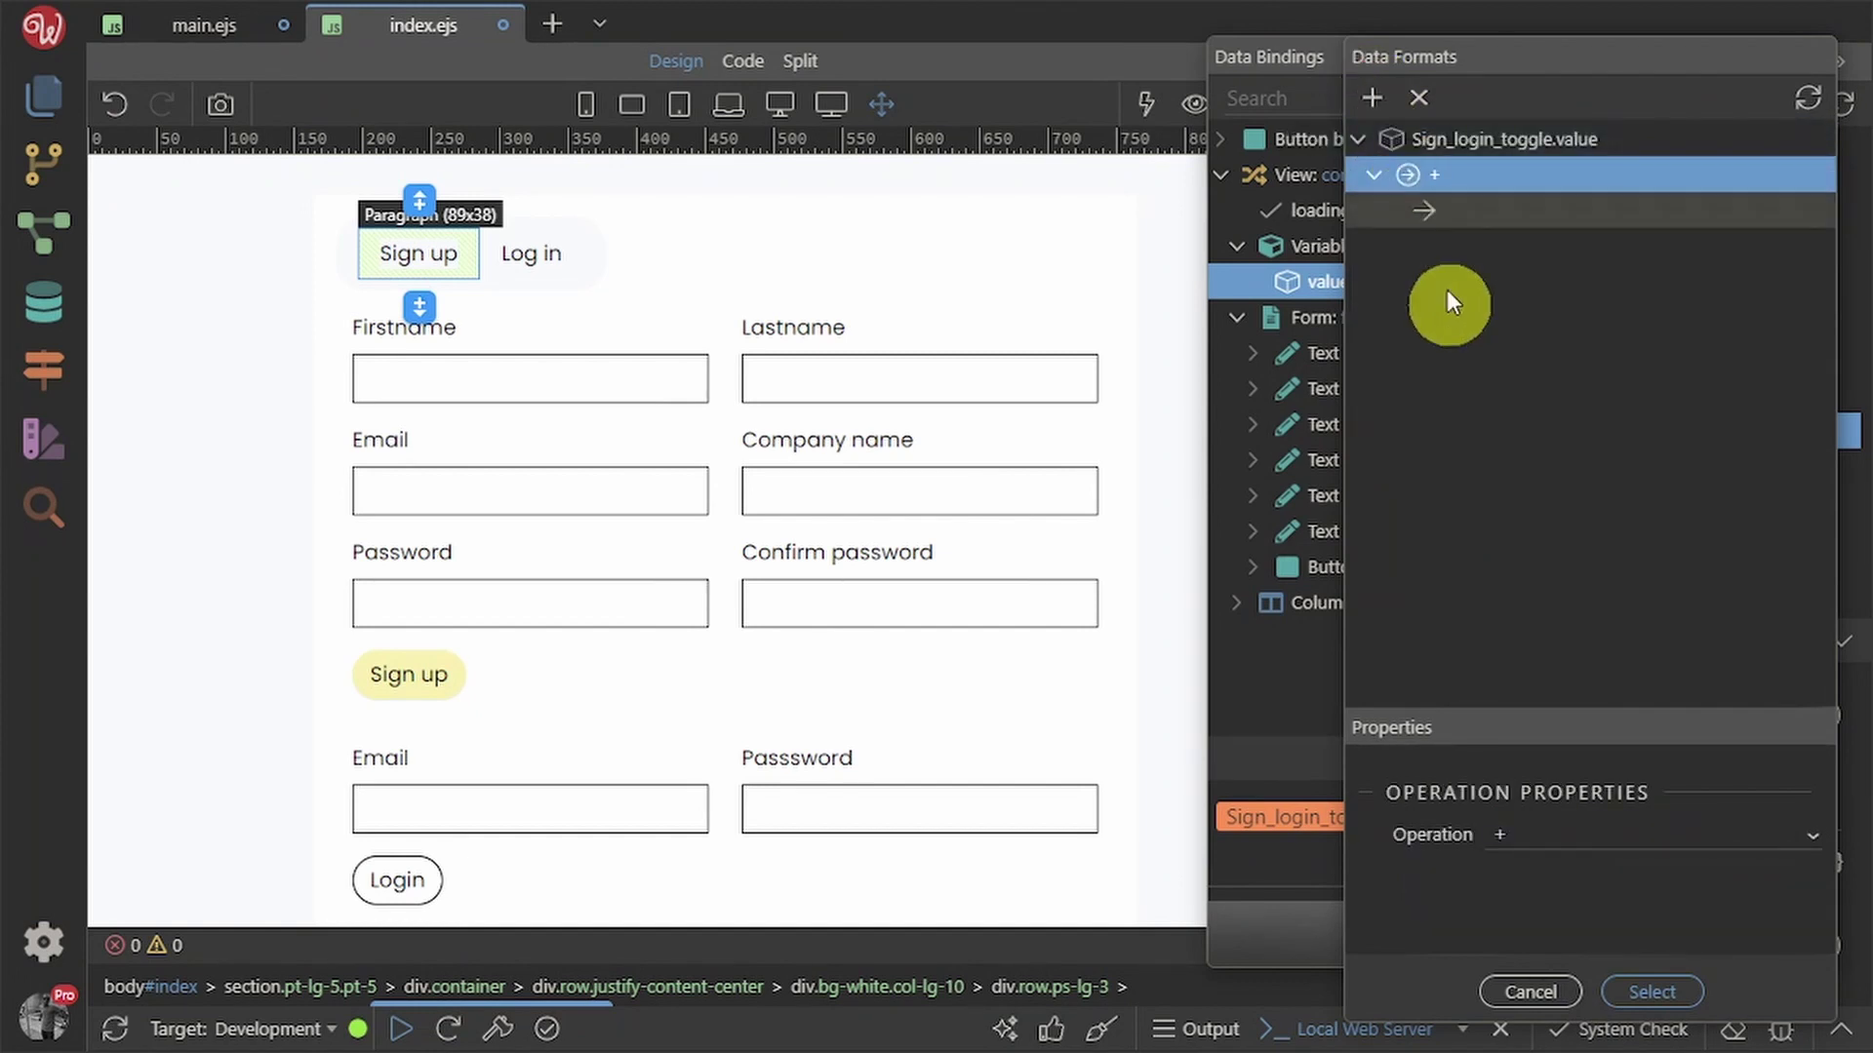
{"action": "left_click", "coordinate": [1584, 844]}
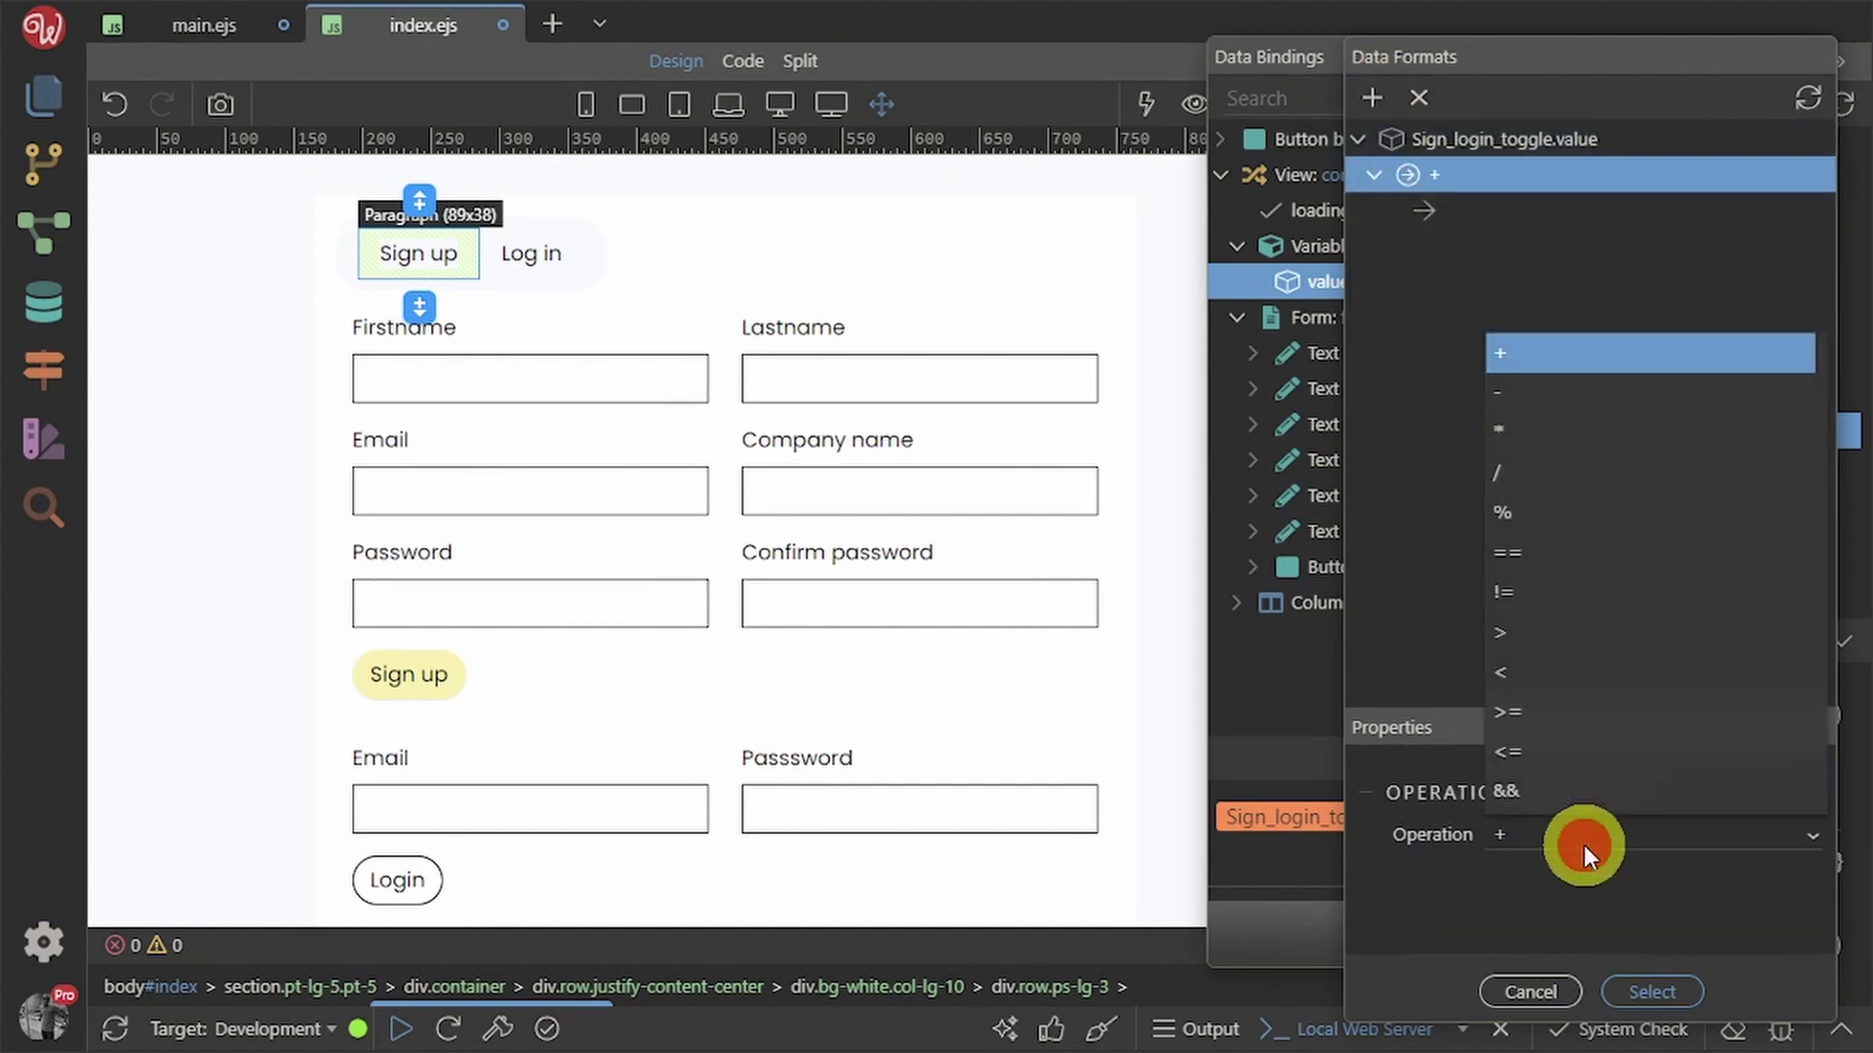
{"action": "left_click", "coordinate": [1547, 553]}
{"action": "left_click", "coordinate": [1486, 202]}
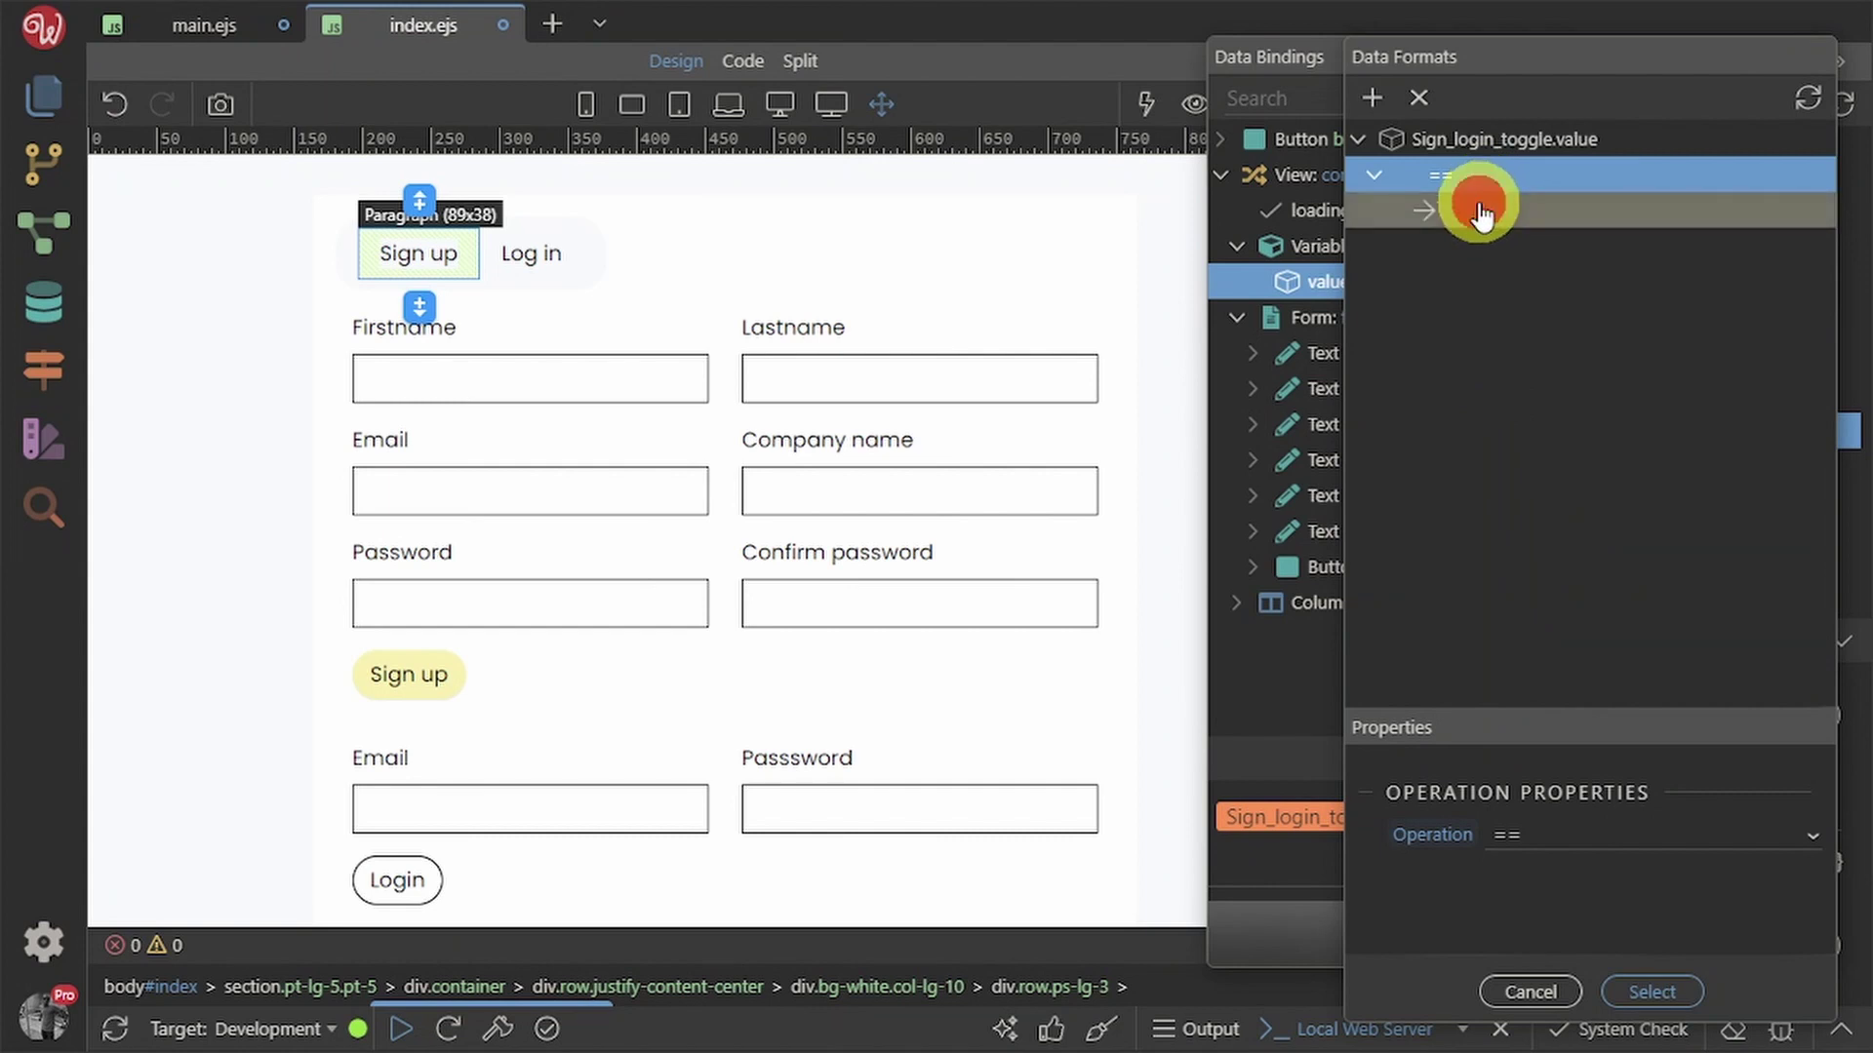
{"action": "left_click", "coordinate": [1544, 836]}
{"action": "type", "text": "Sign up"}
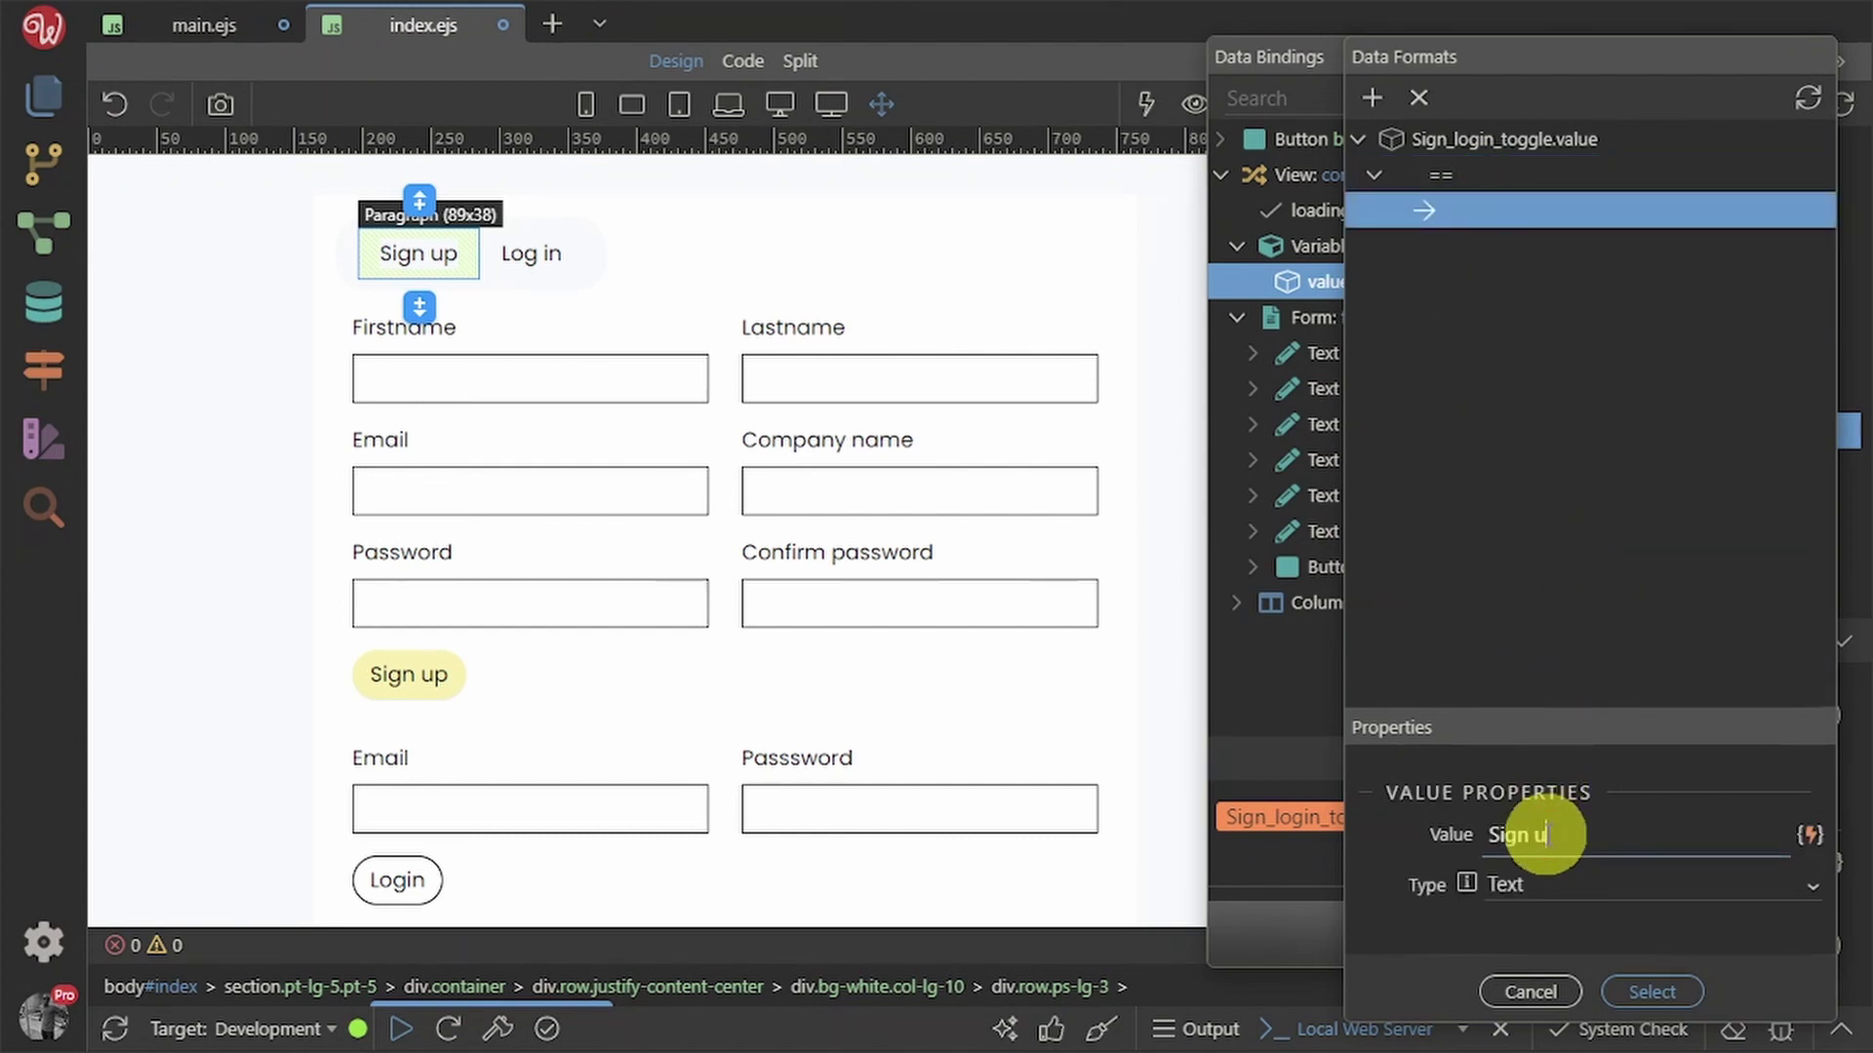
{"action": "left_click", "coordinate": [1642, 986]}
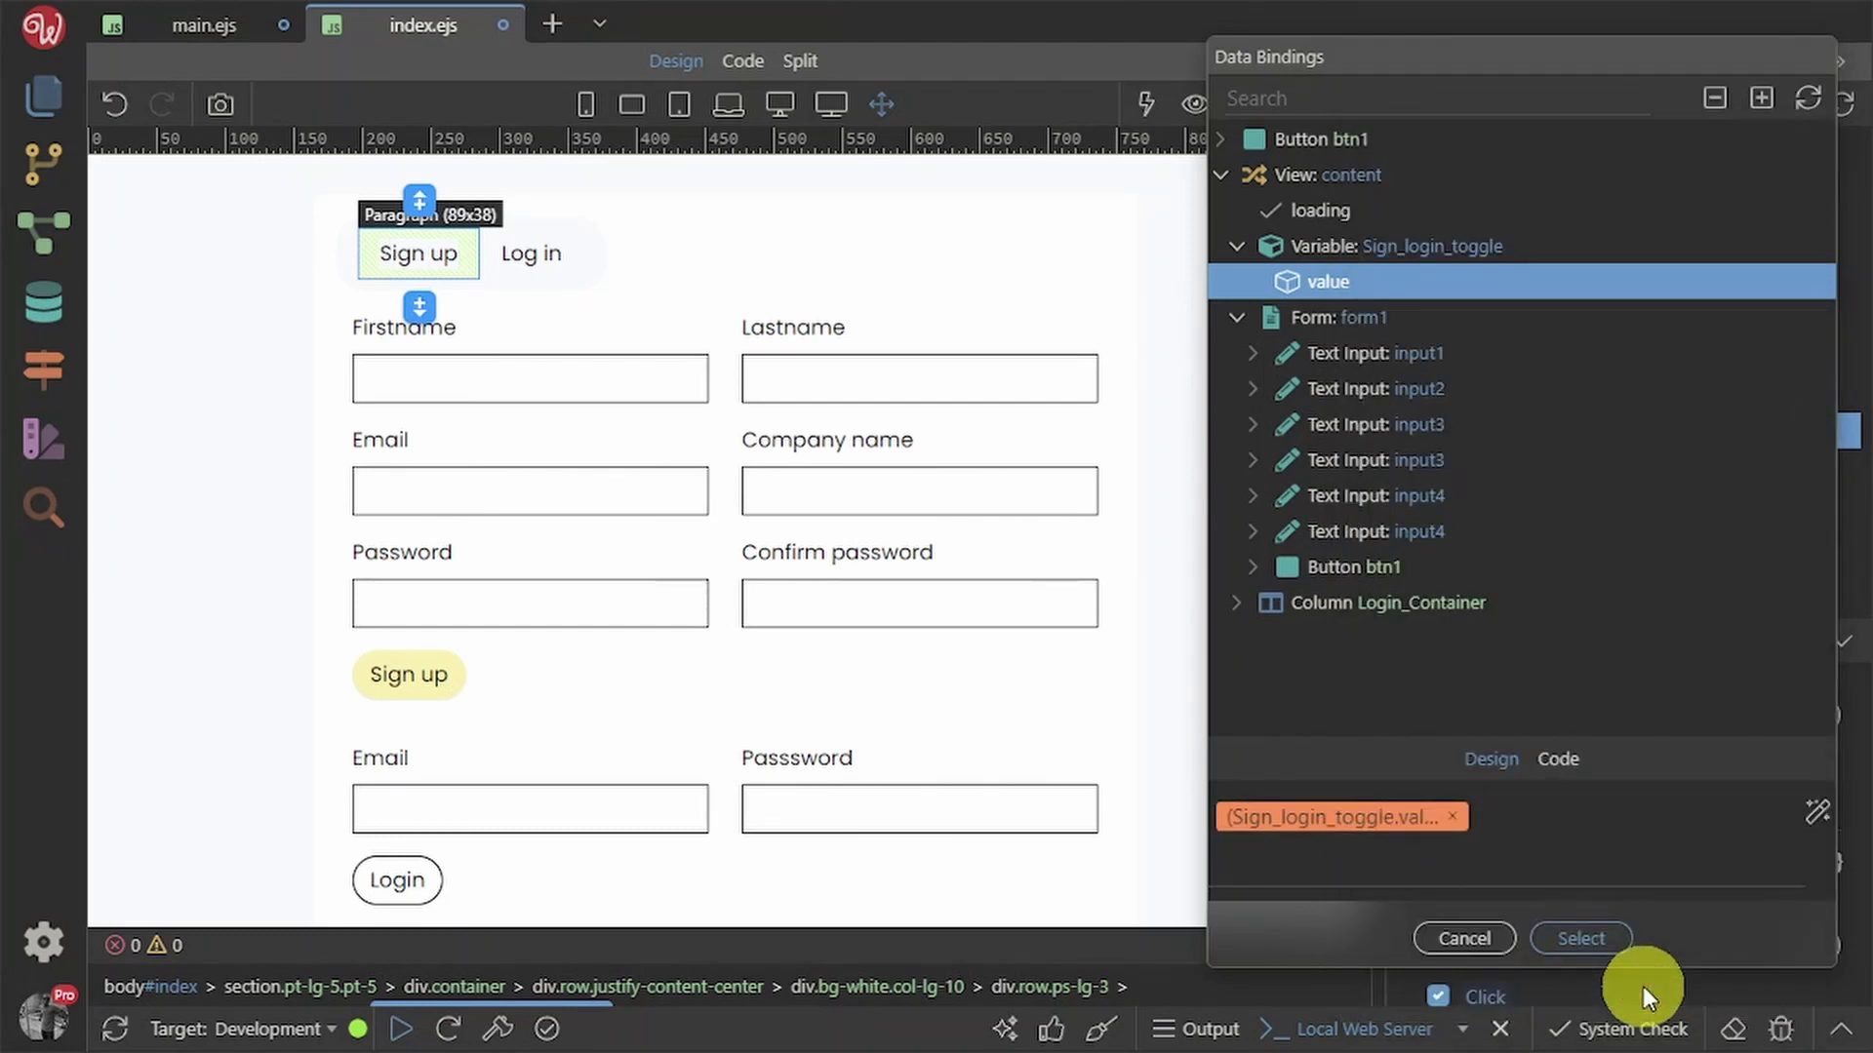
{"action": "left_click", "coordinate": [1602, 938]}
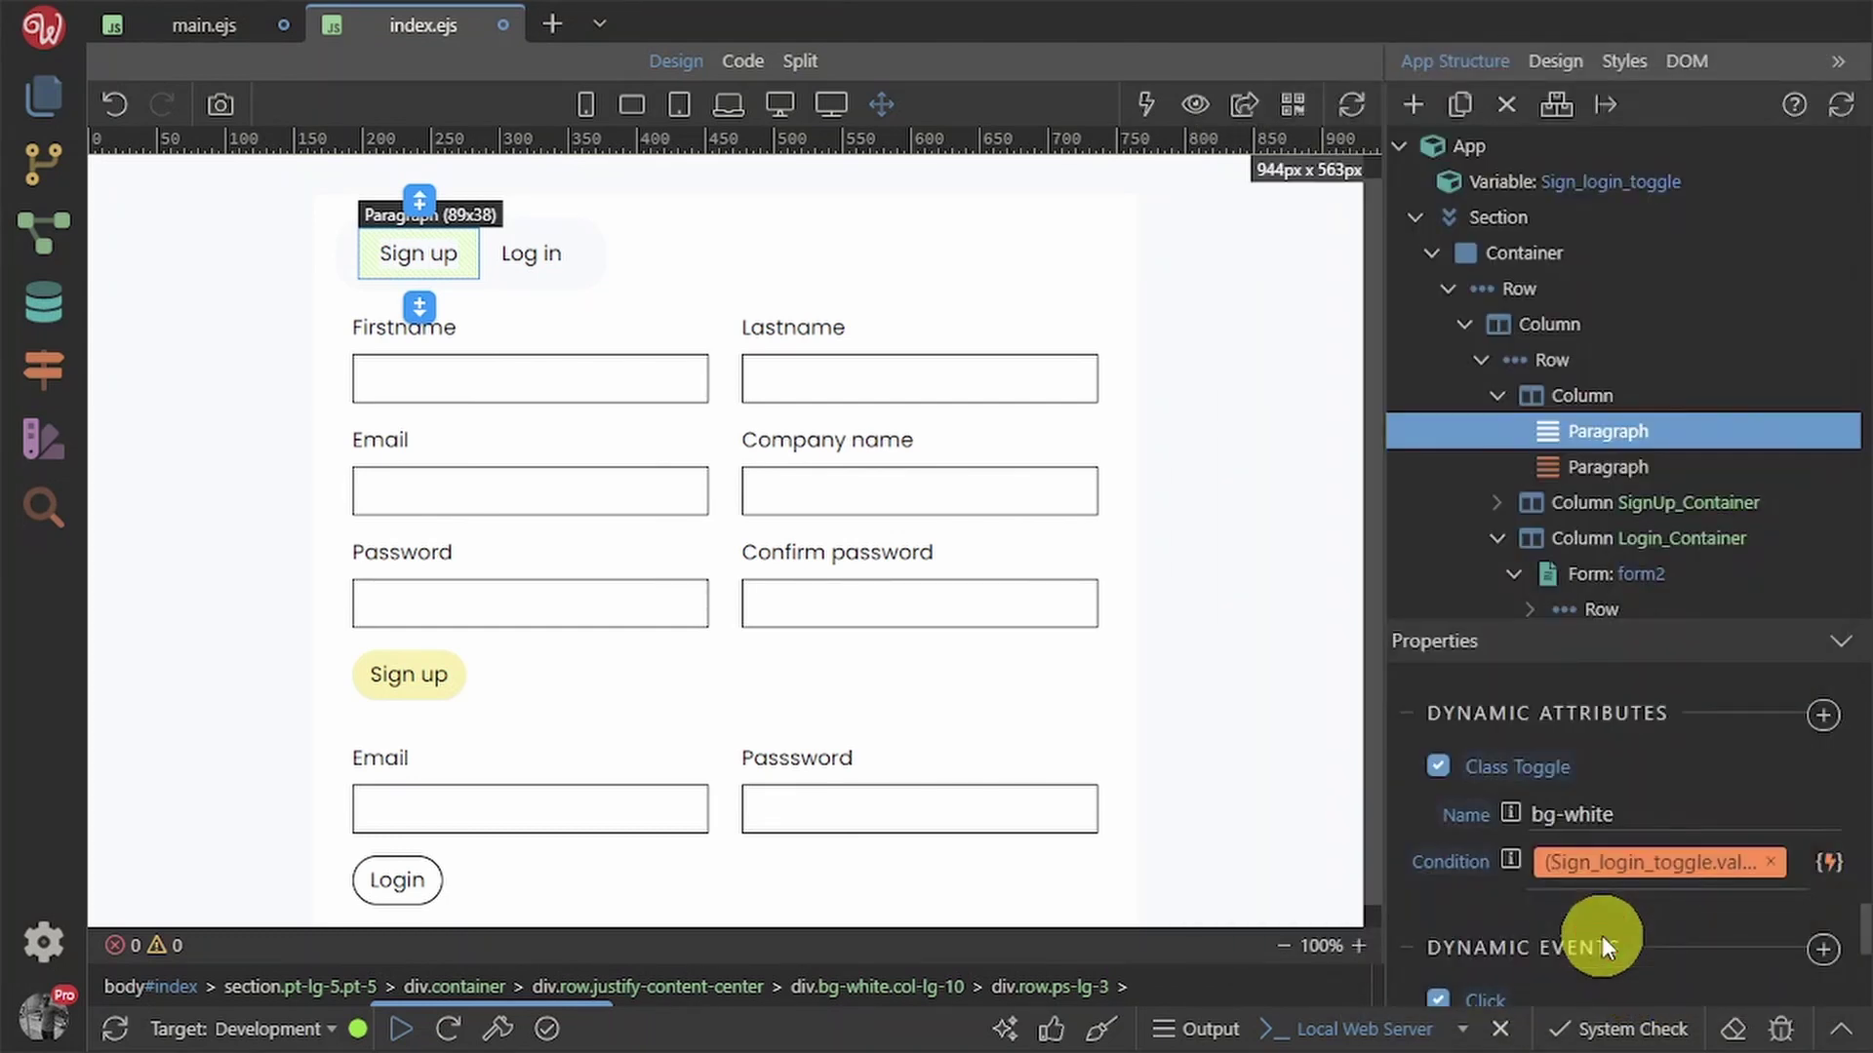
- Add a Class Toggle dynamic attribute to the Log in paragraph with the class name bg-white
{"action": "left_click", "coordinate": [543, 252]}
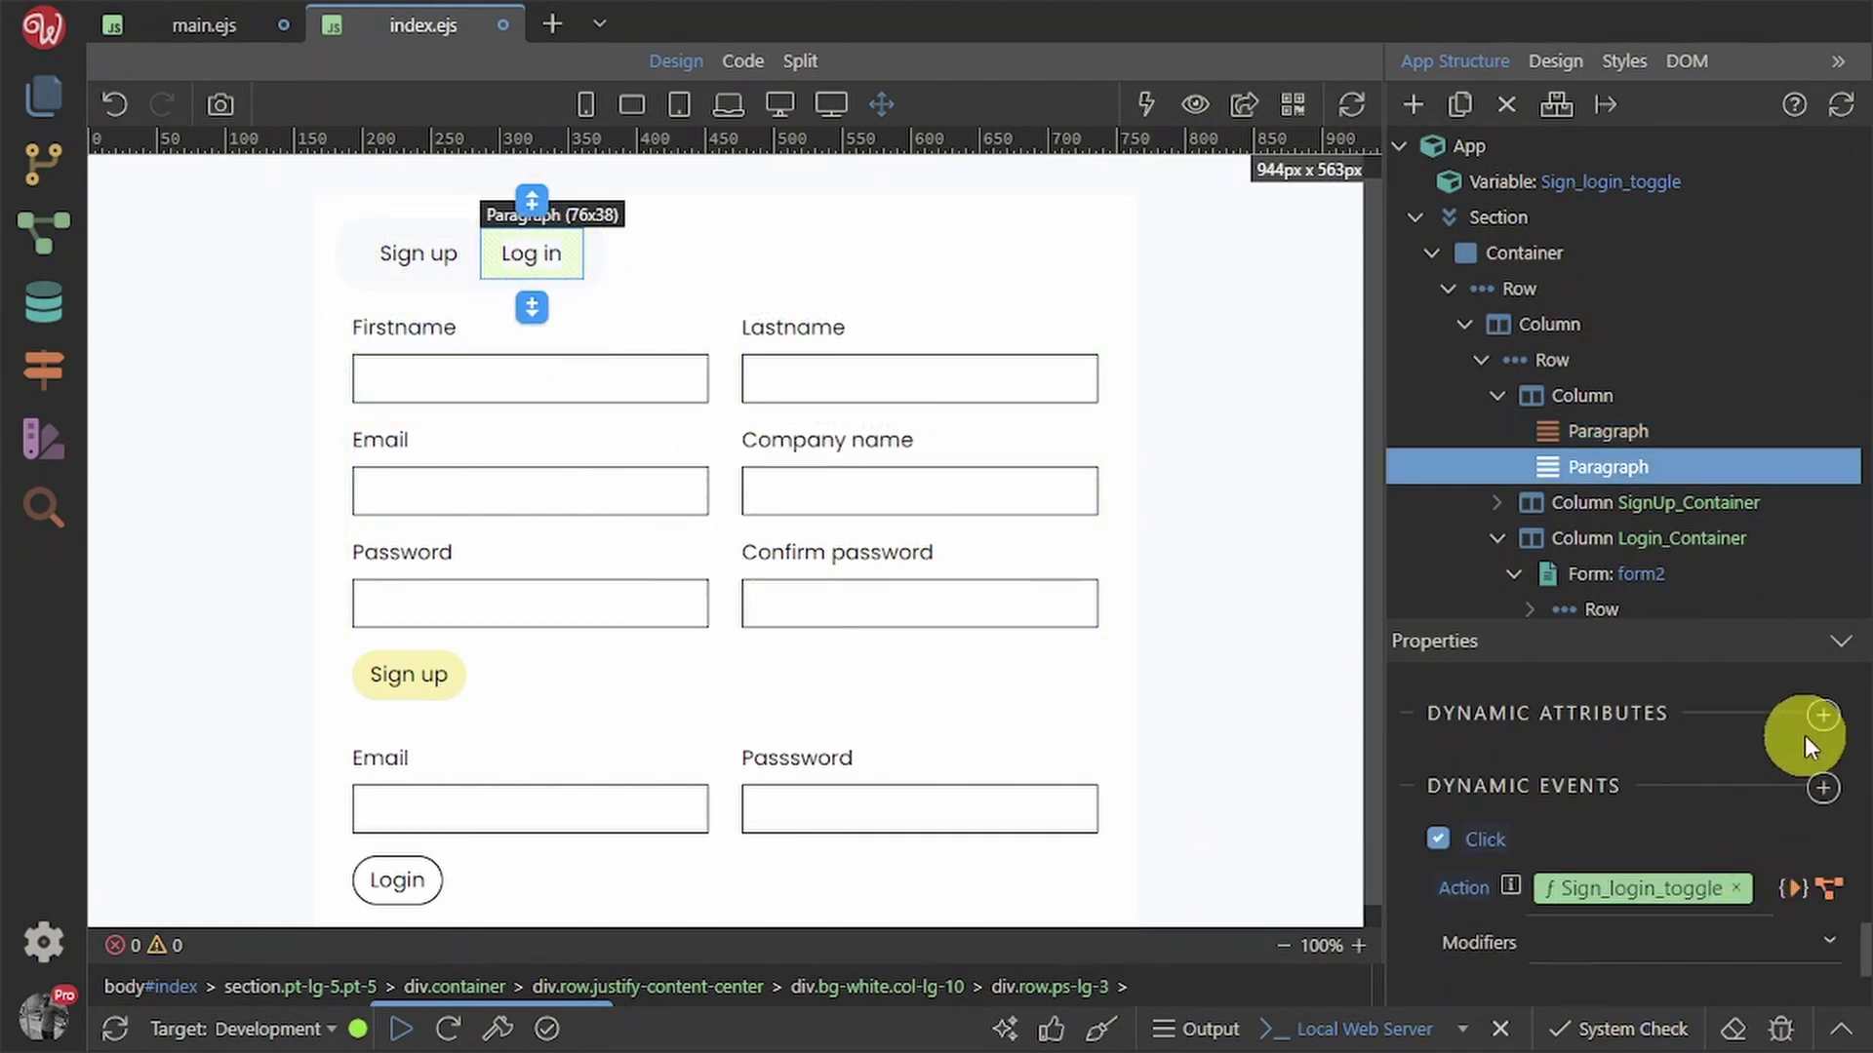
{"action": "left_click", "coordinate": [1820, 716]}
{"action": "left_click", "coordinate": [870, 254]}
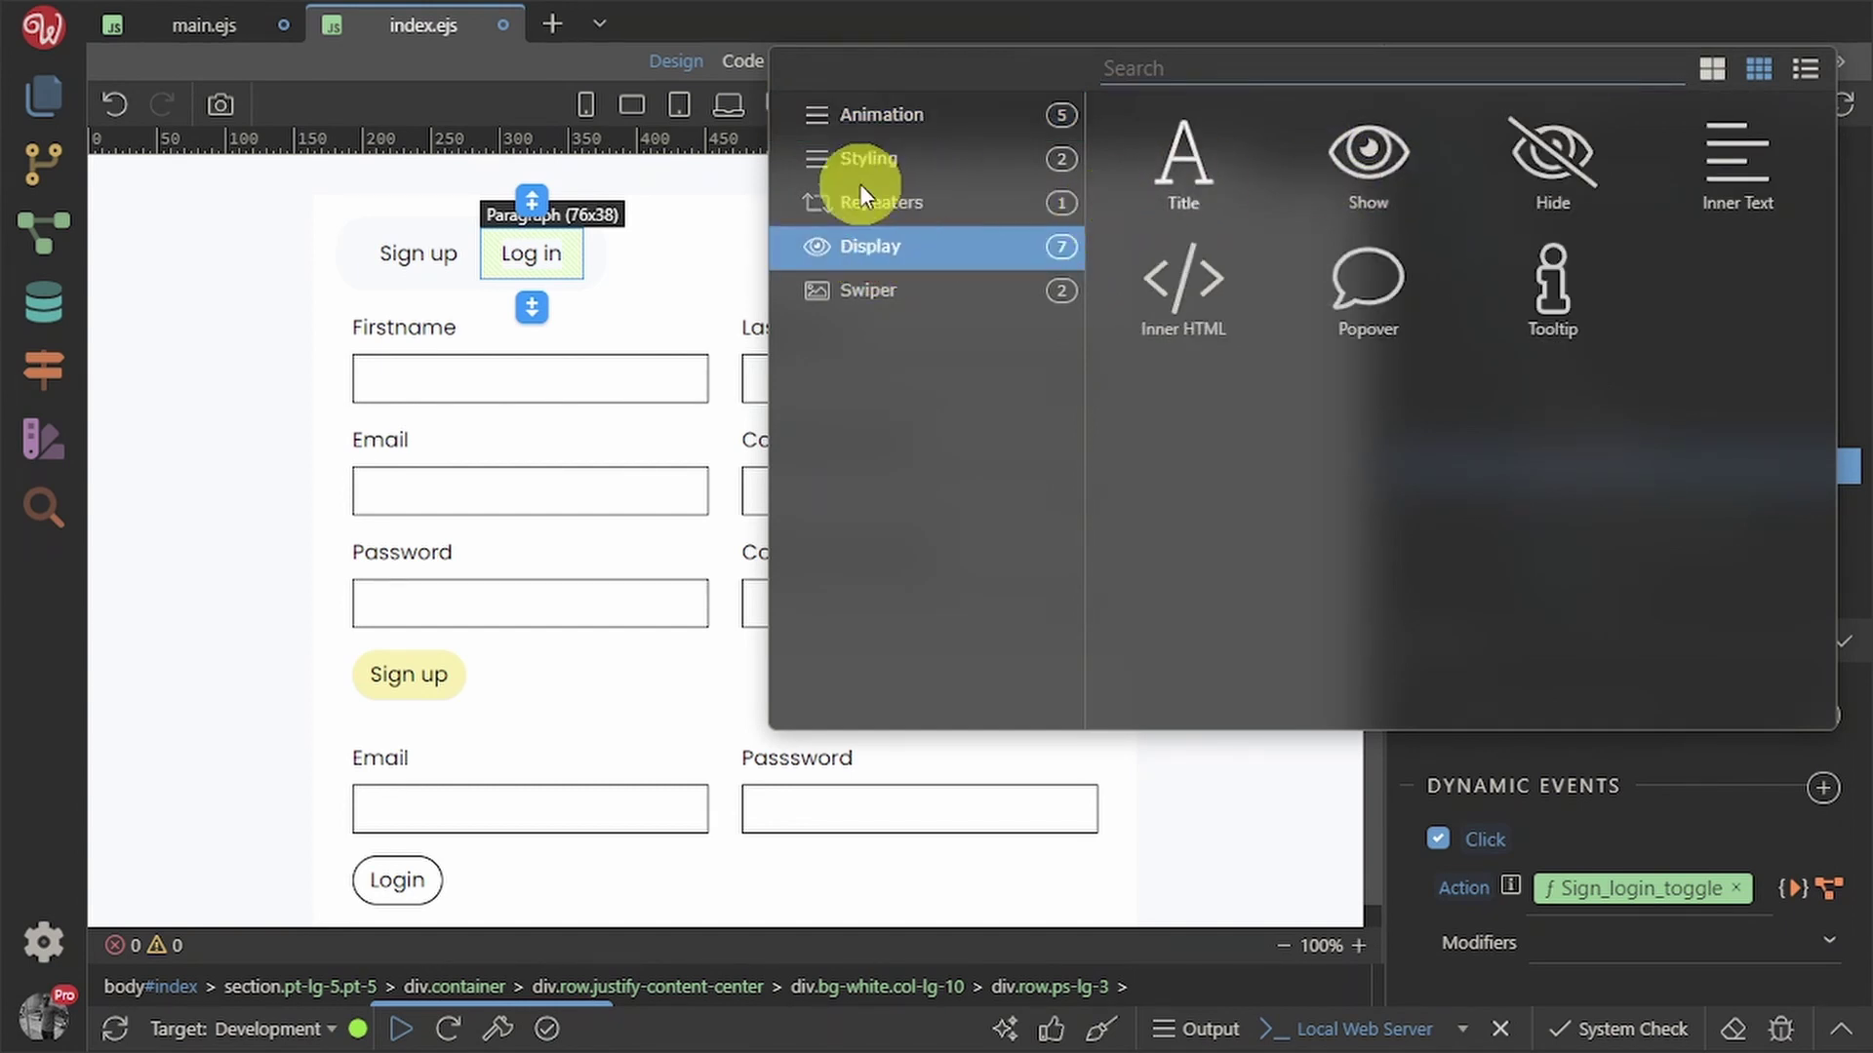
{"action": "left_click", "coordinate": [873, 161]}
{"action": "left_click", "coordinate": [1186, 179]}
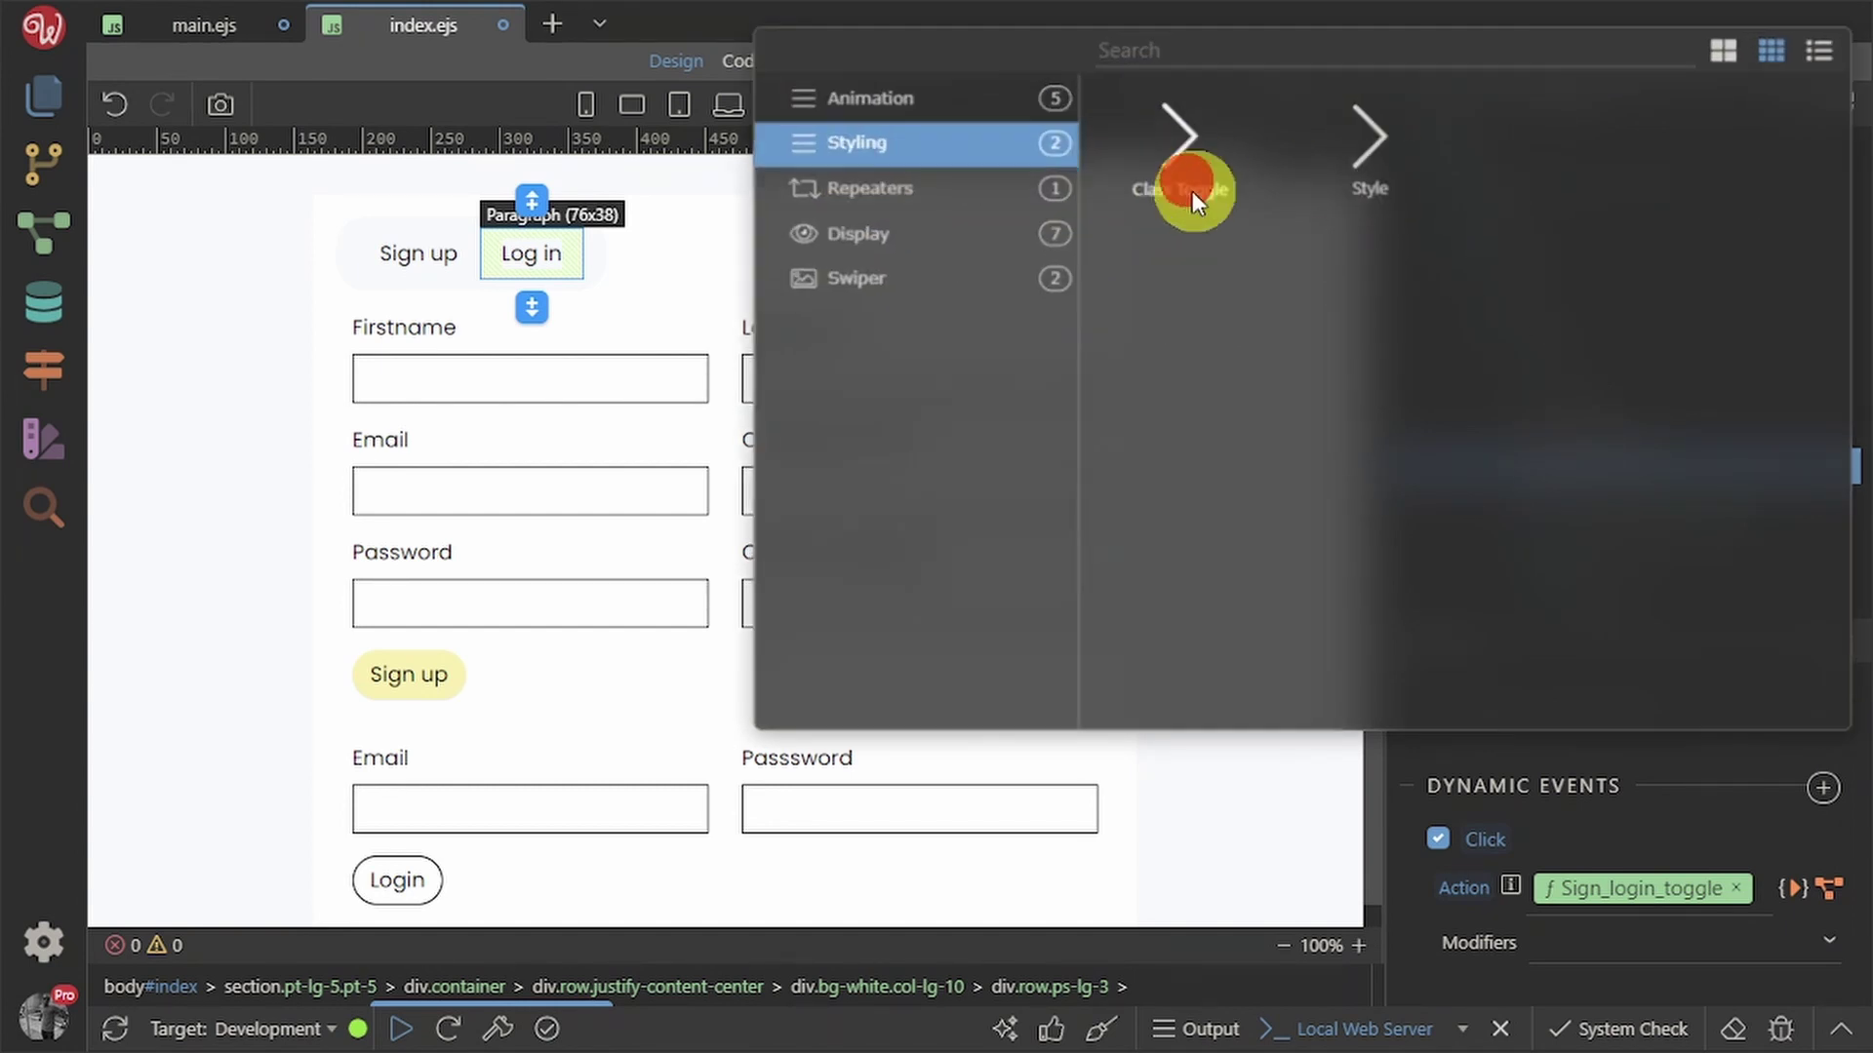
{"action": "left_click", "coordinate": [1635, 938]}
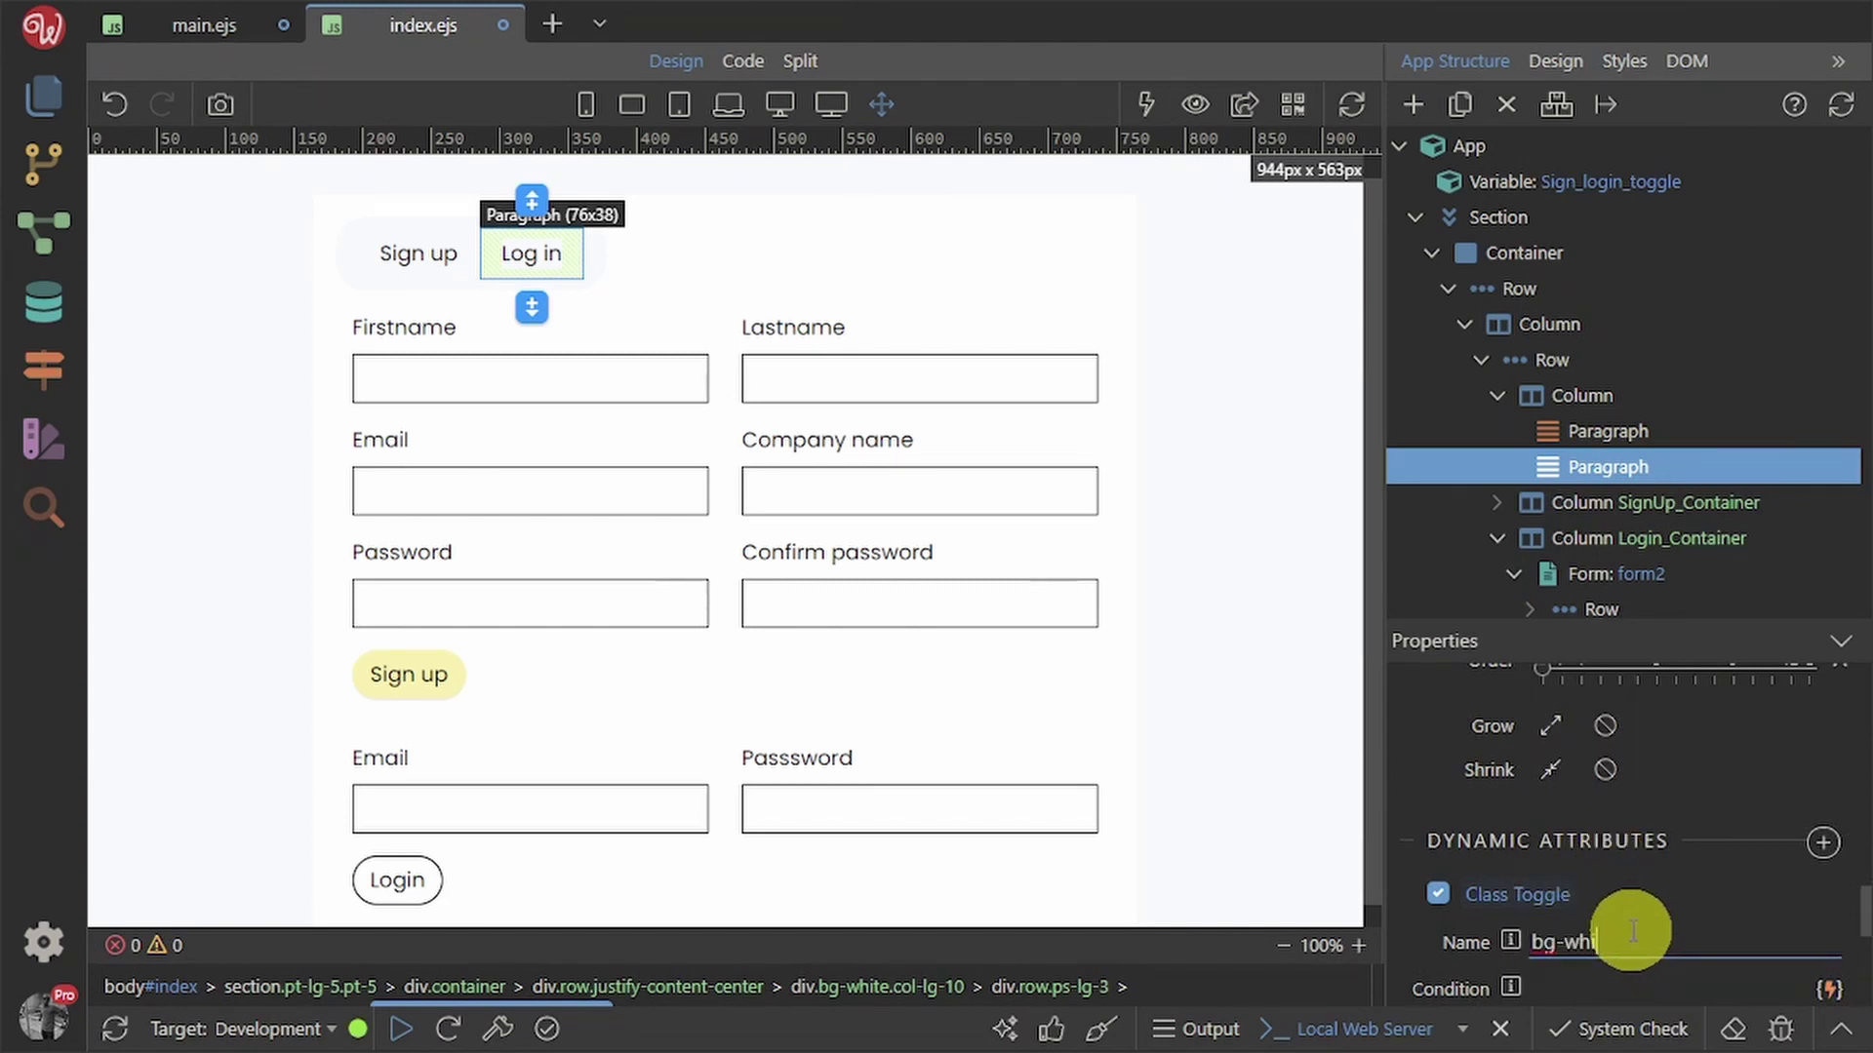
{"action": "scroll", "coordinate": [1680, 947], "scroll_direction": "up", "scroll_amount": 1}
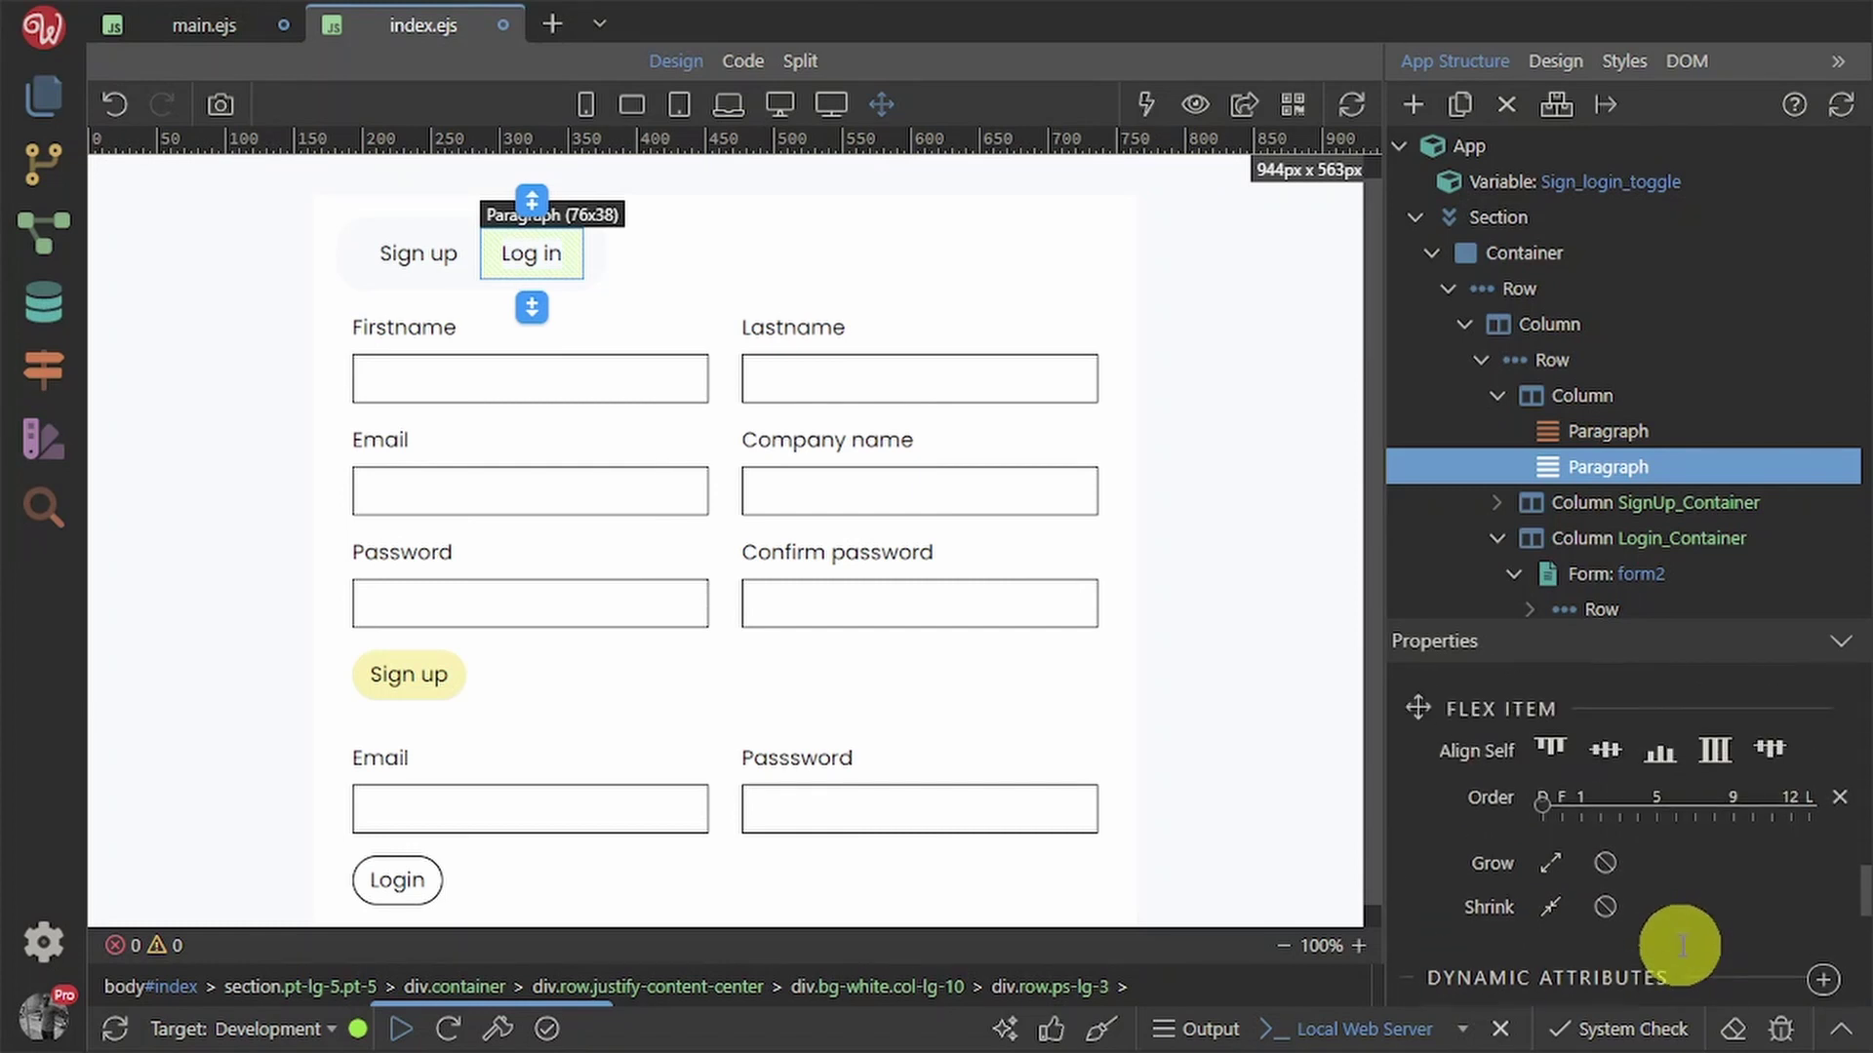
{"action": "scroll", "coordinate": [1679, 946], "scroll_direction": "down", "scroll_amount": 1}
{"action": "scroll", "coordinate": [1799, 971], "scroll_direction": "down", "scroll_amount": 1}
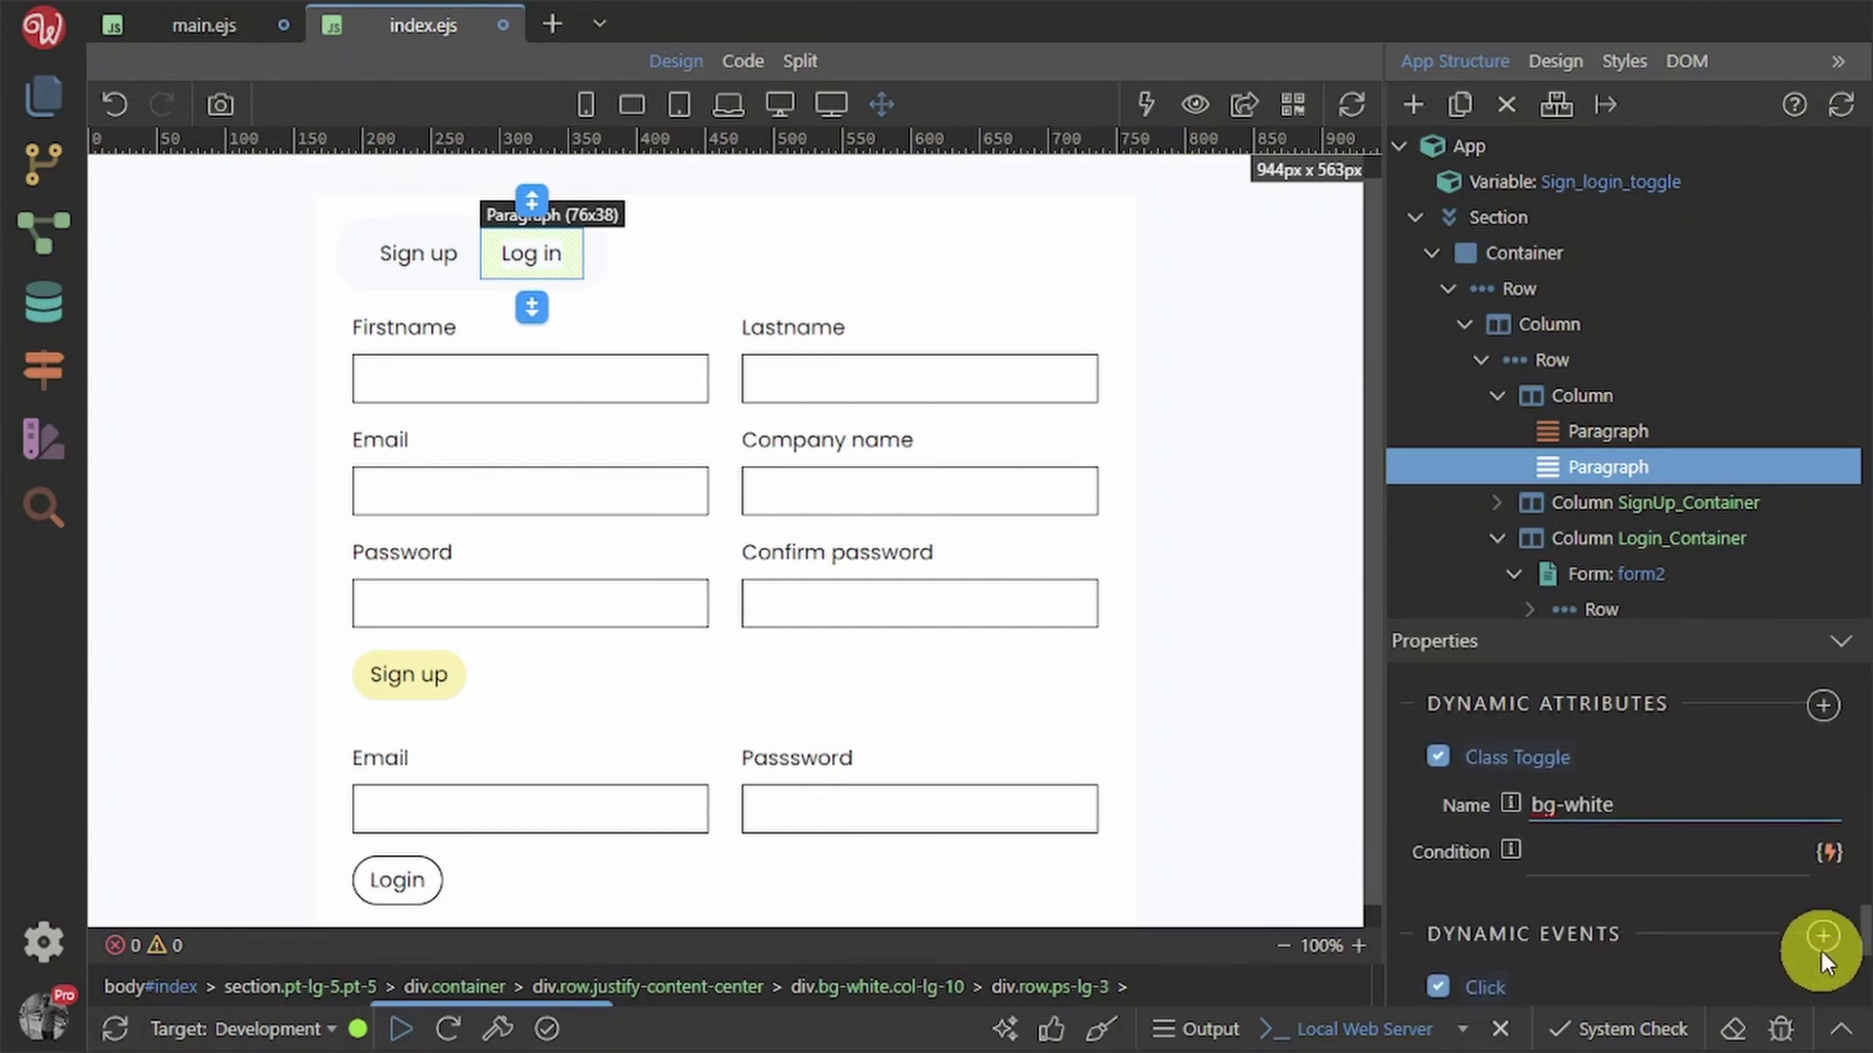
- Choose the Sign_login_toggle variable's value as the data binding for the Log in paragraph's class toggle condition
{"action": "left_click", "coordinate": [1828, 858]}
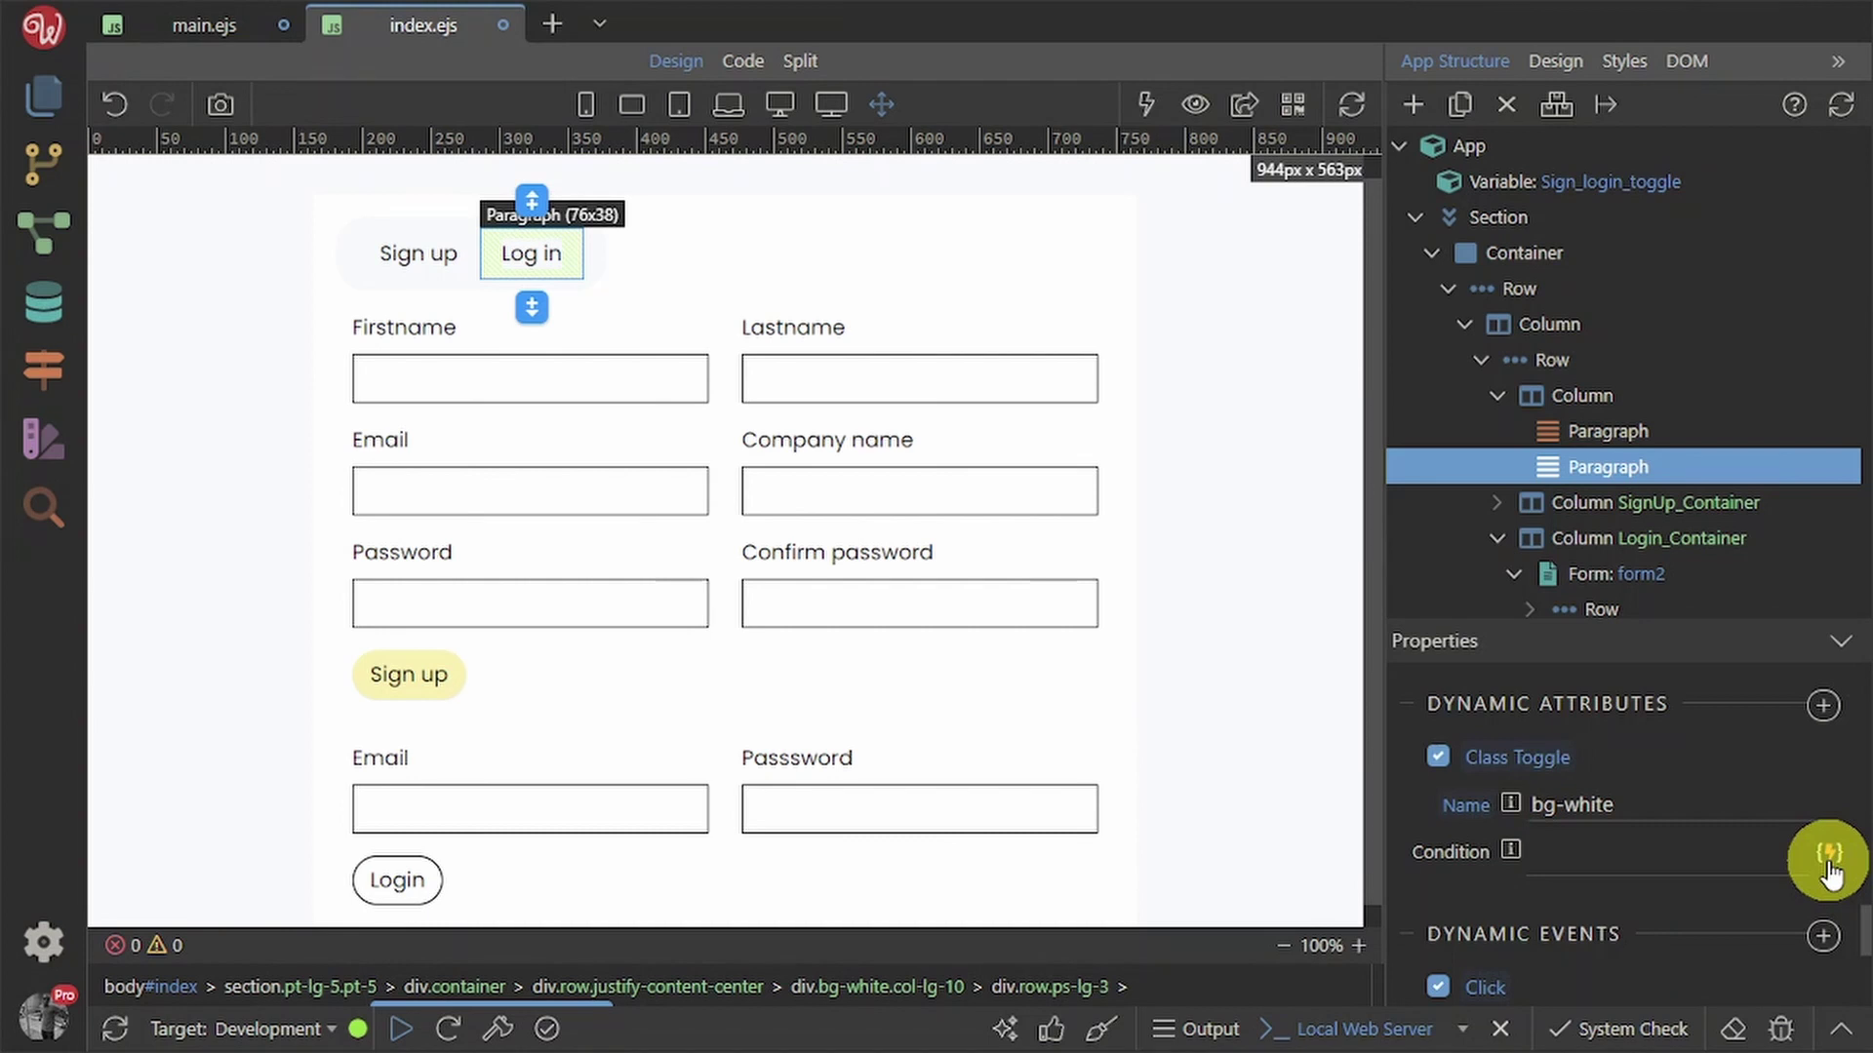
{"action": "left_click", "coordinate": [1828, 859]}
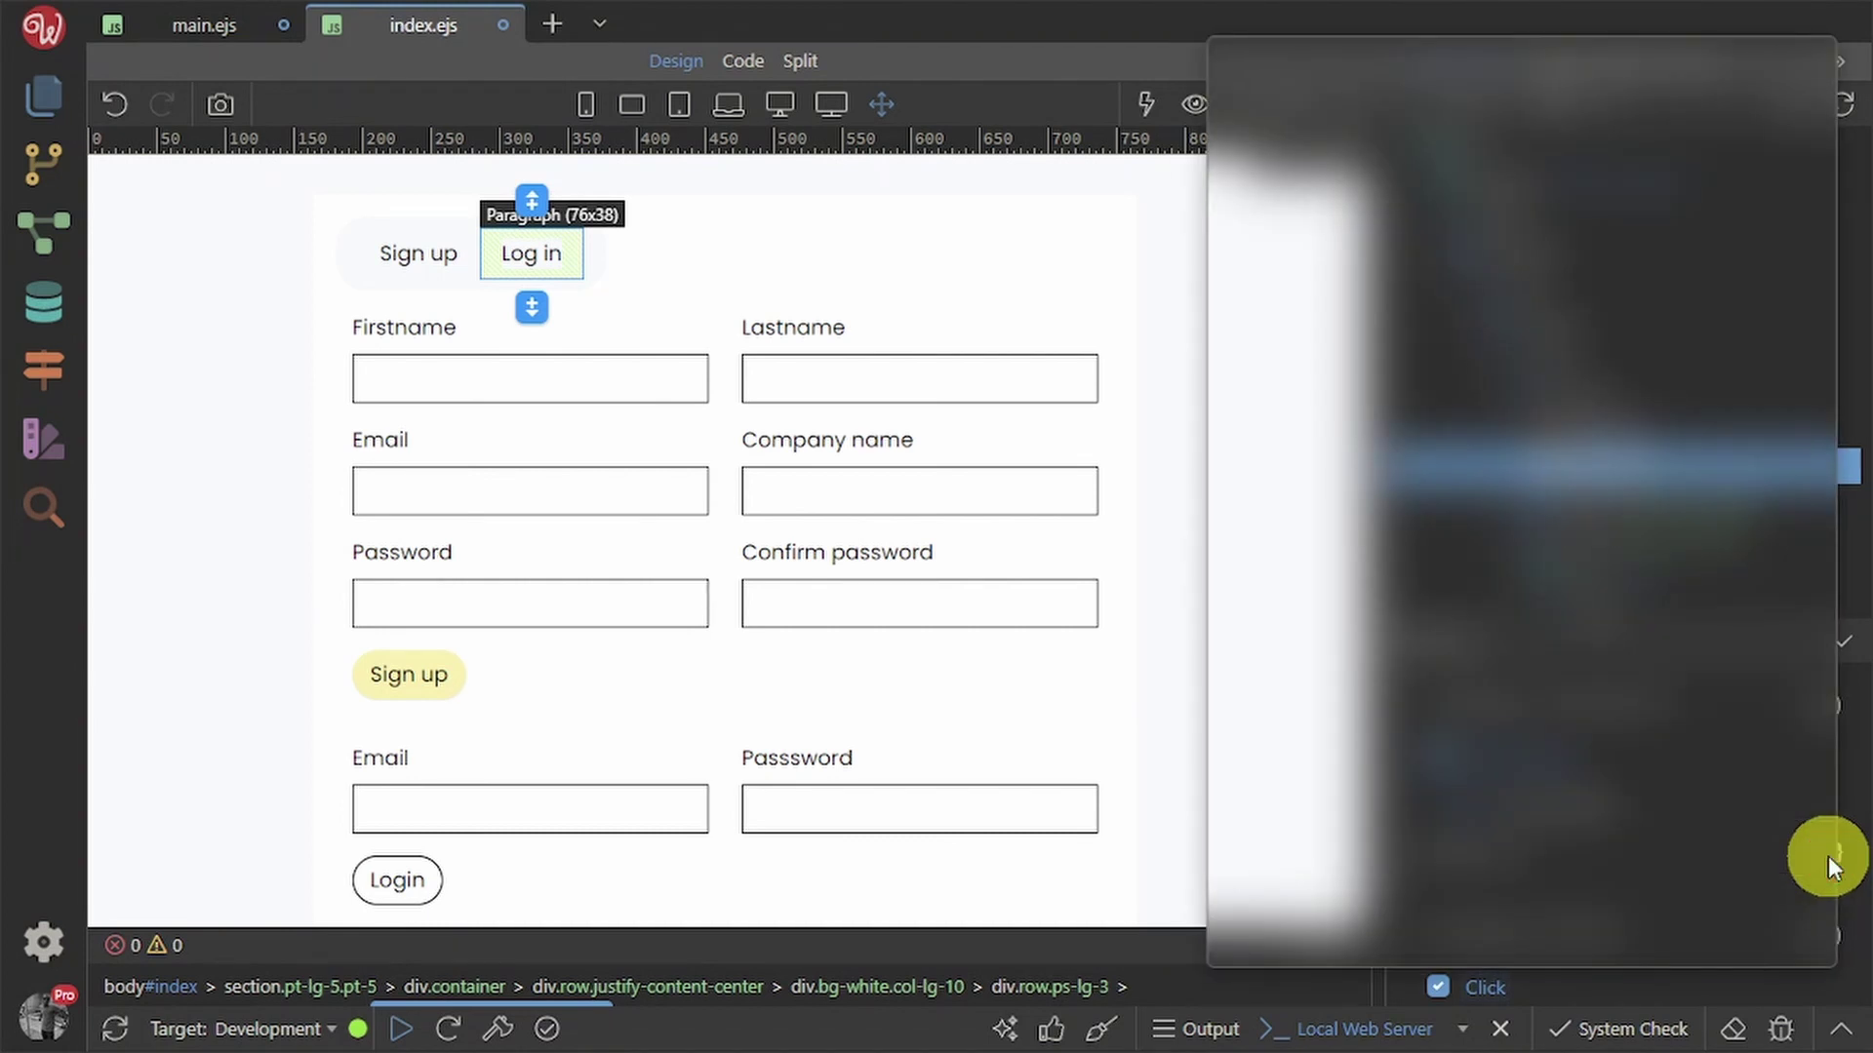
{"action": "left_click", "coordinate": [1246, 256]}
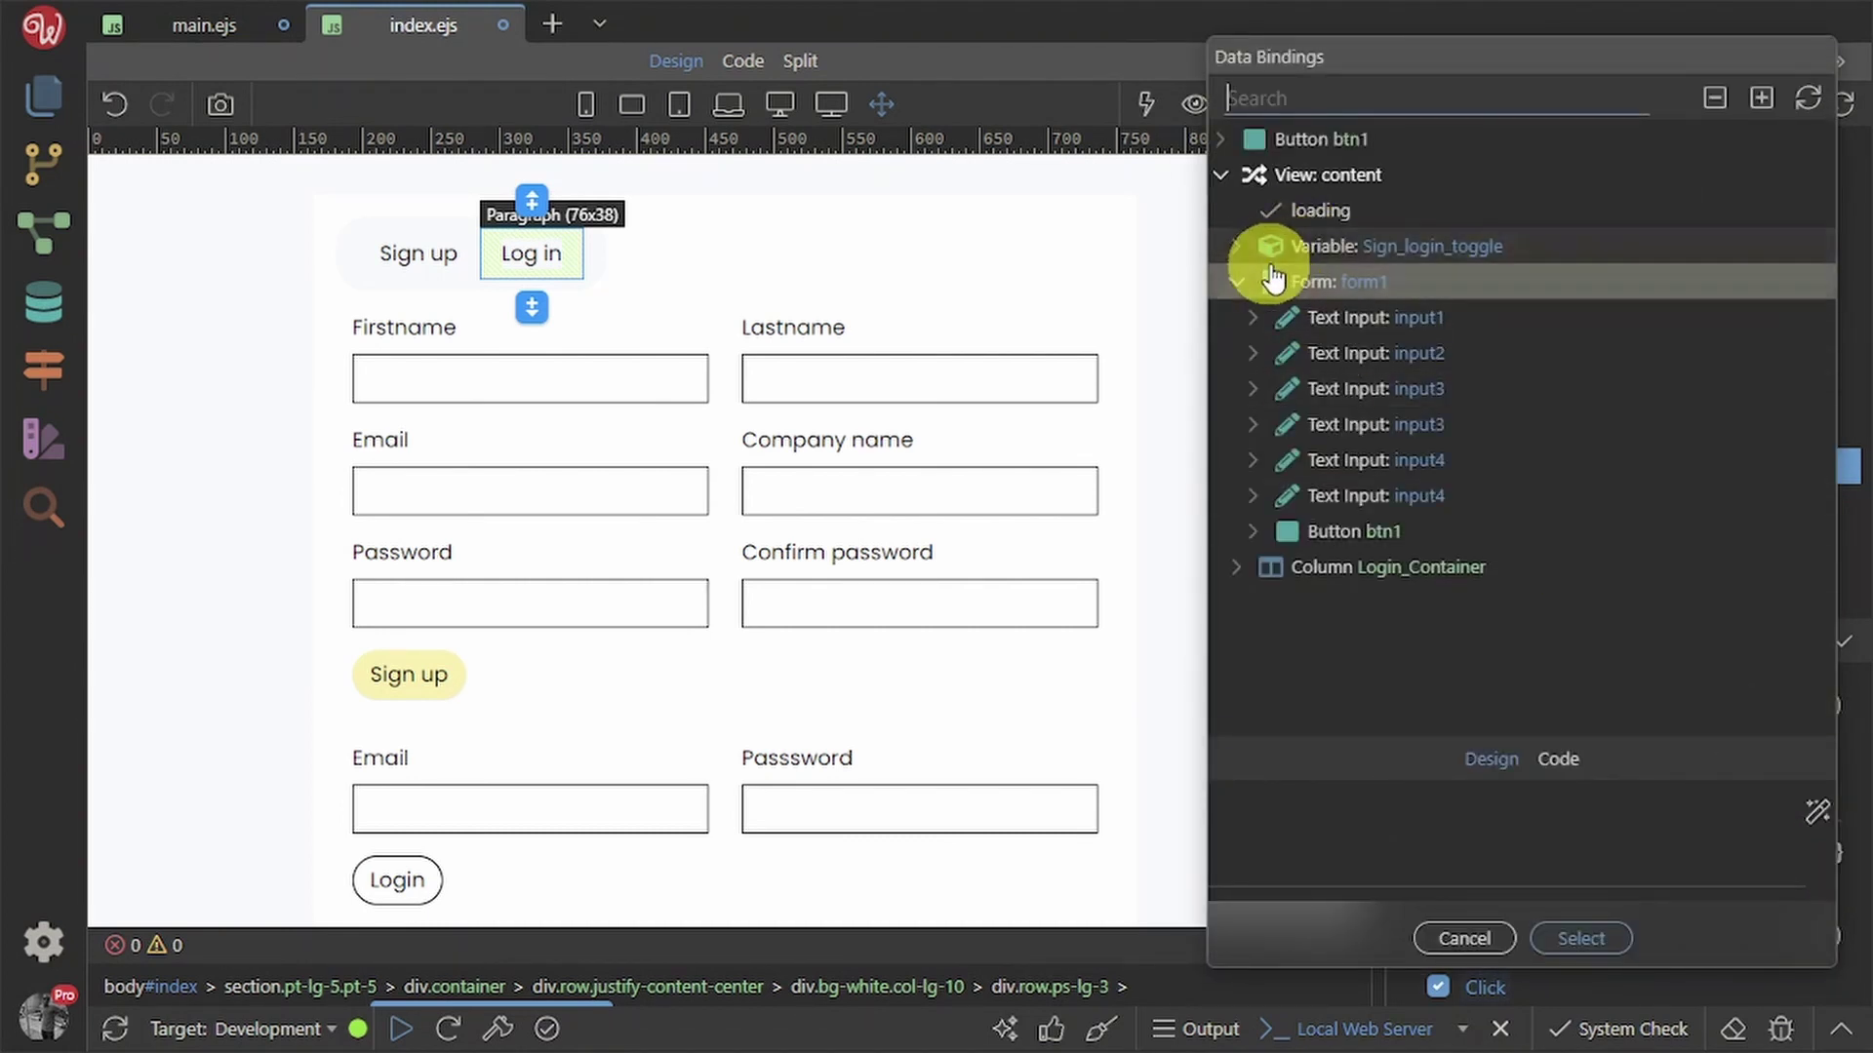
{"action": "left_click", "coordinate": [1355, 283]}
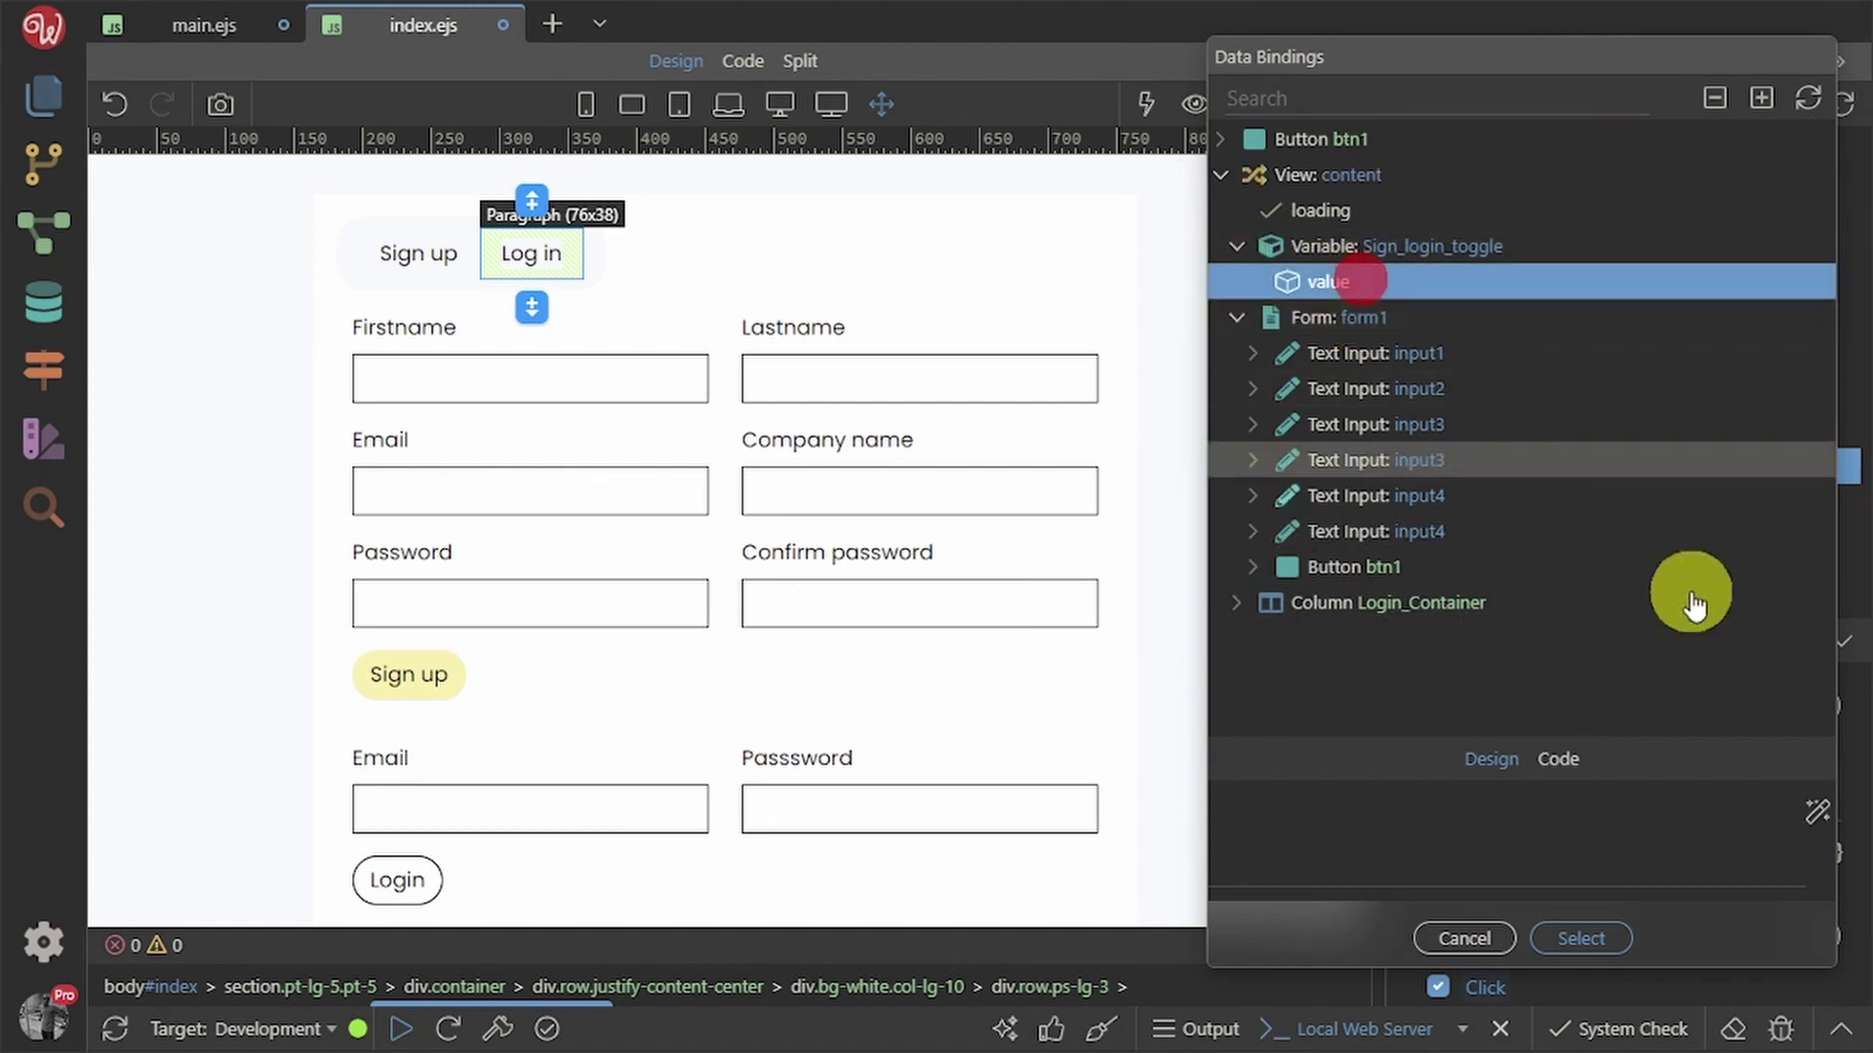
- Format the Log in paragraph's condition as Sign_login_toggle.value == the text "Log in", and apply the binding
{"action": "left_click", "coordinate": [1810, 805]}
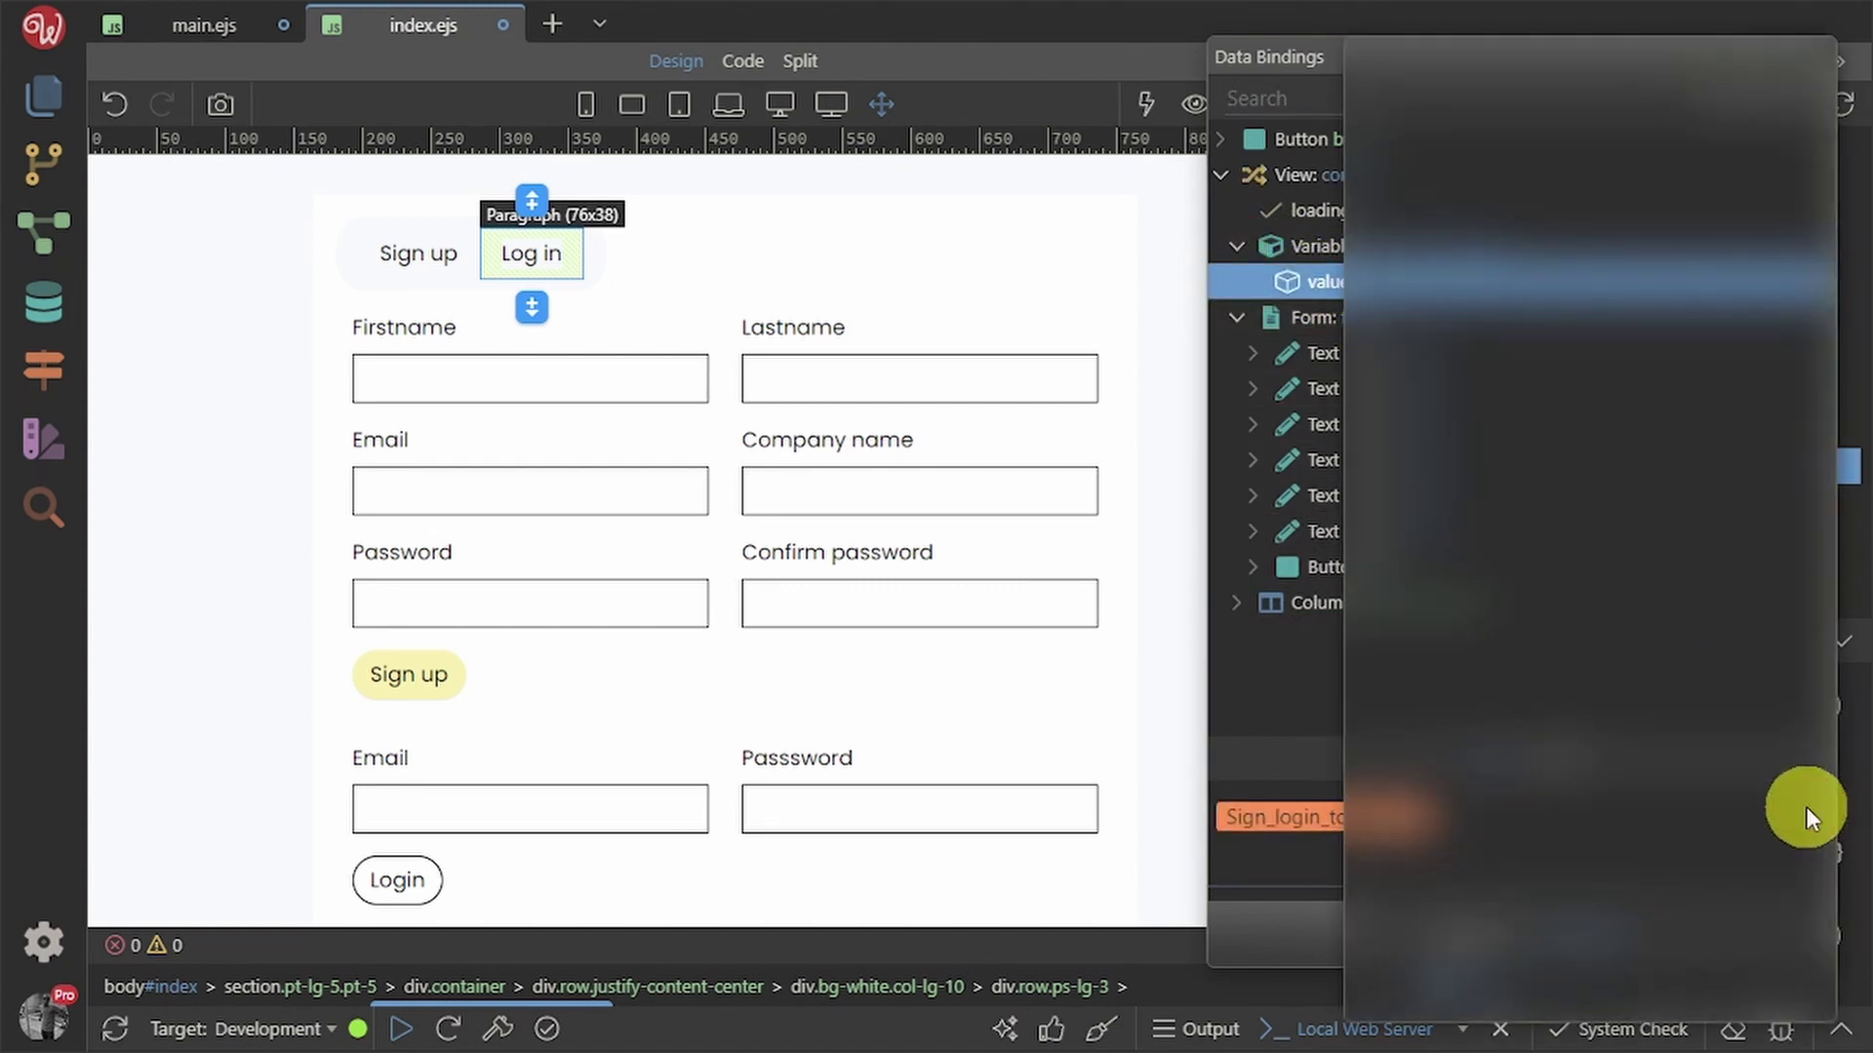
{"action": "left_click", "coordinate": [1442, 142]}
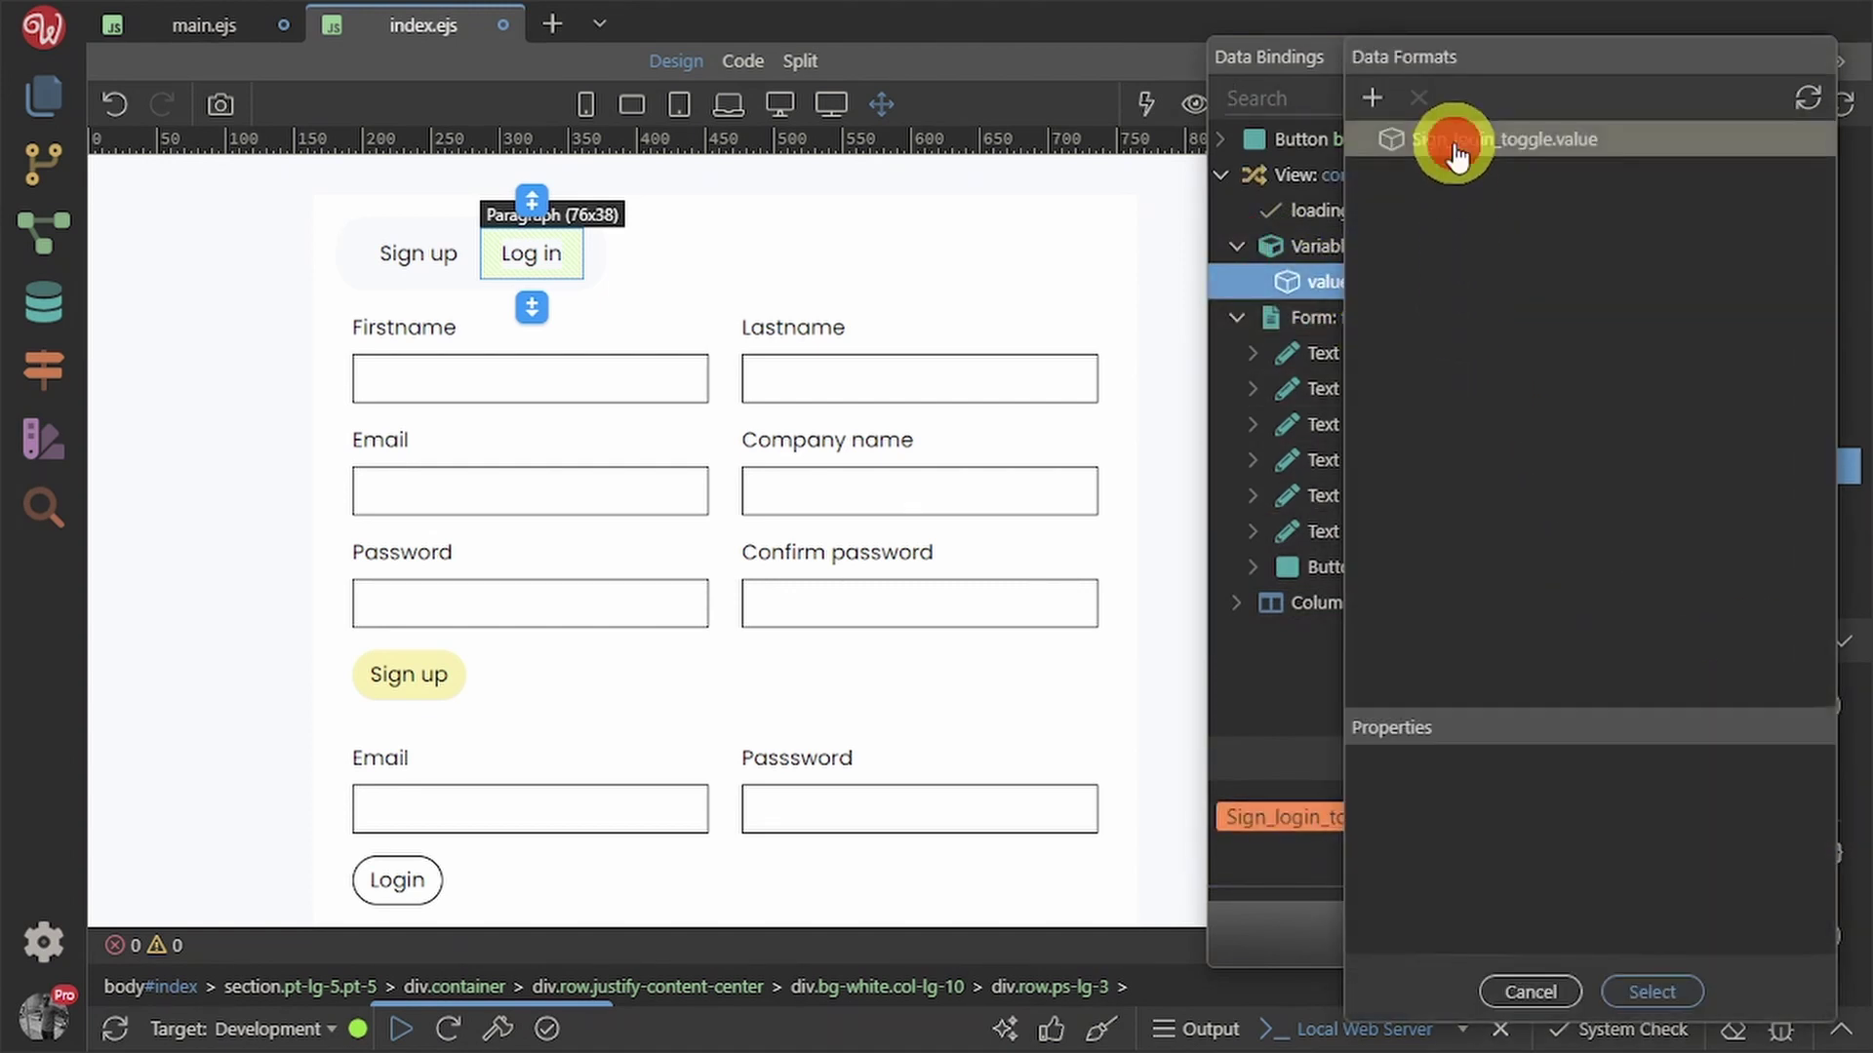
{"action": "left_click", "coordinate": [1373, 90]}
{"action": "left_click", "coordinate": [1483, 226]}
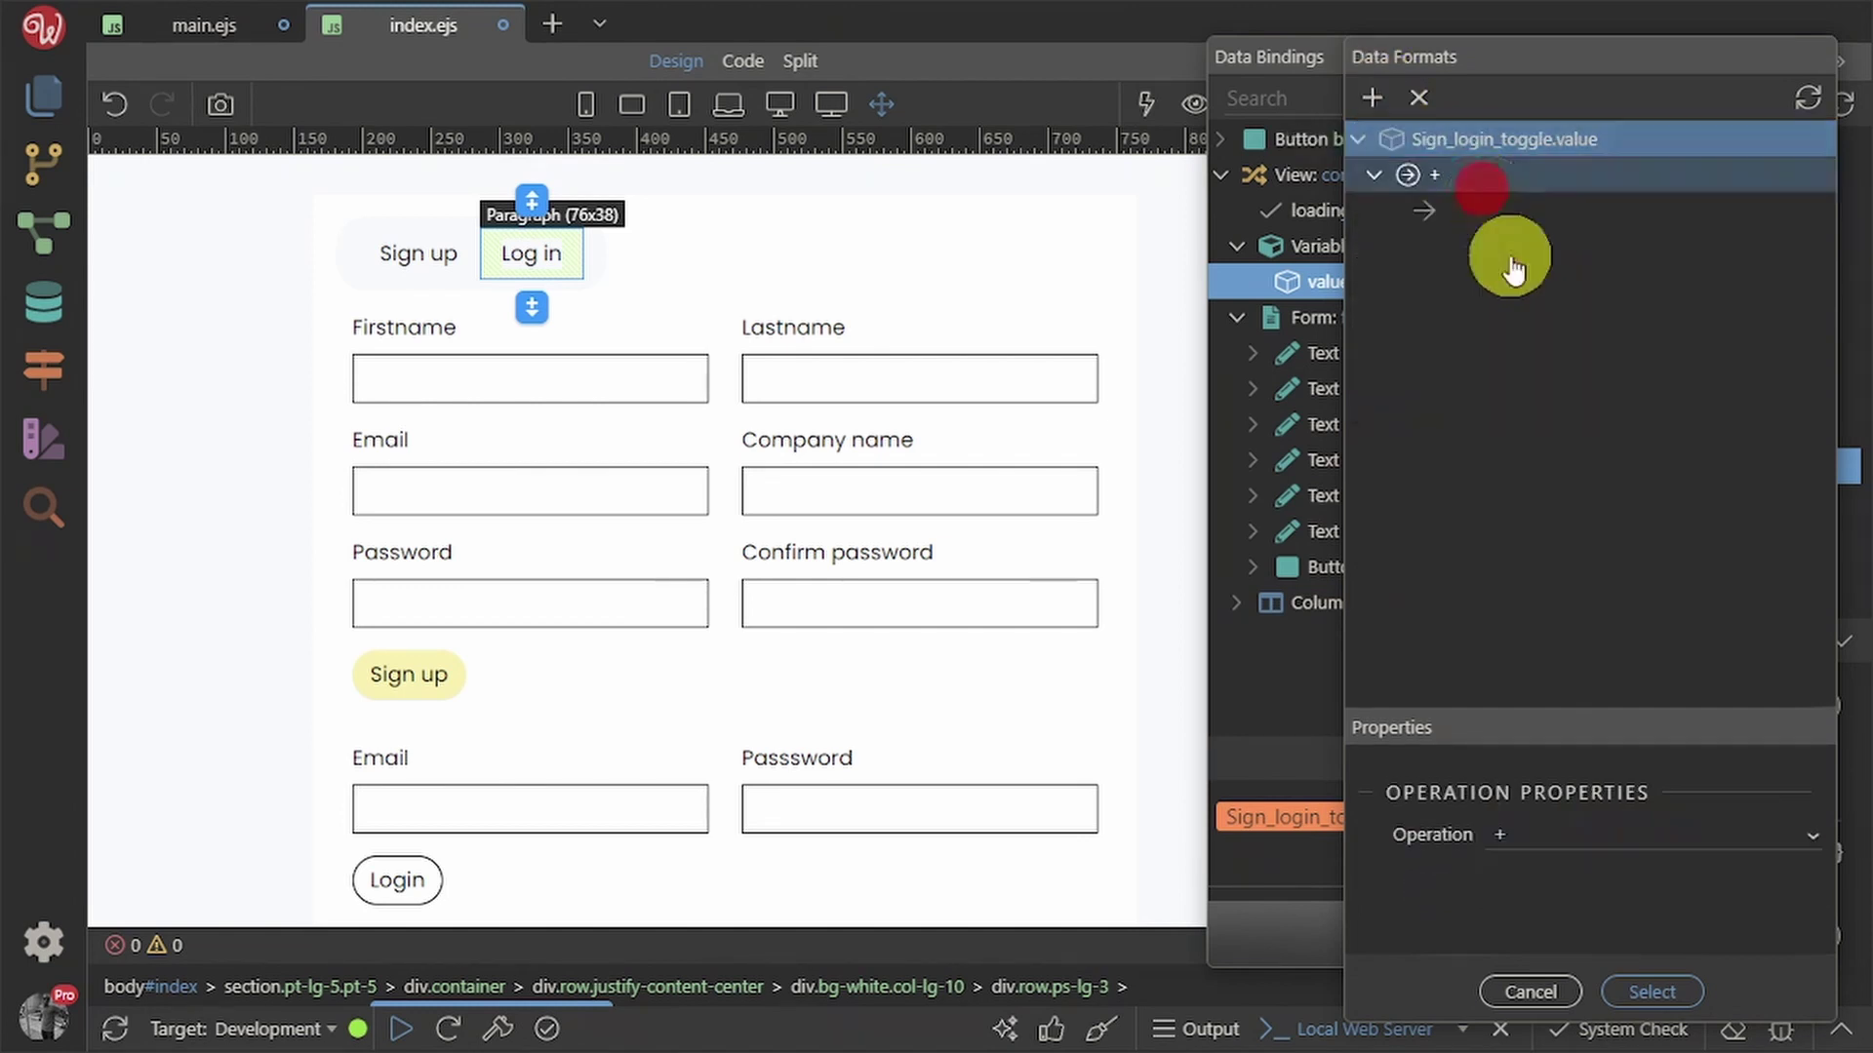
{"action": "left_click", "coordinate": [1645, 834]}
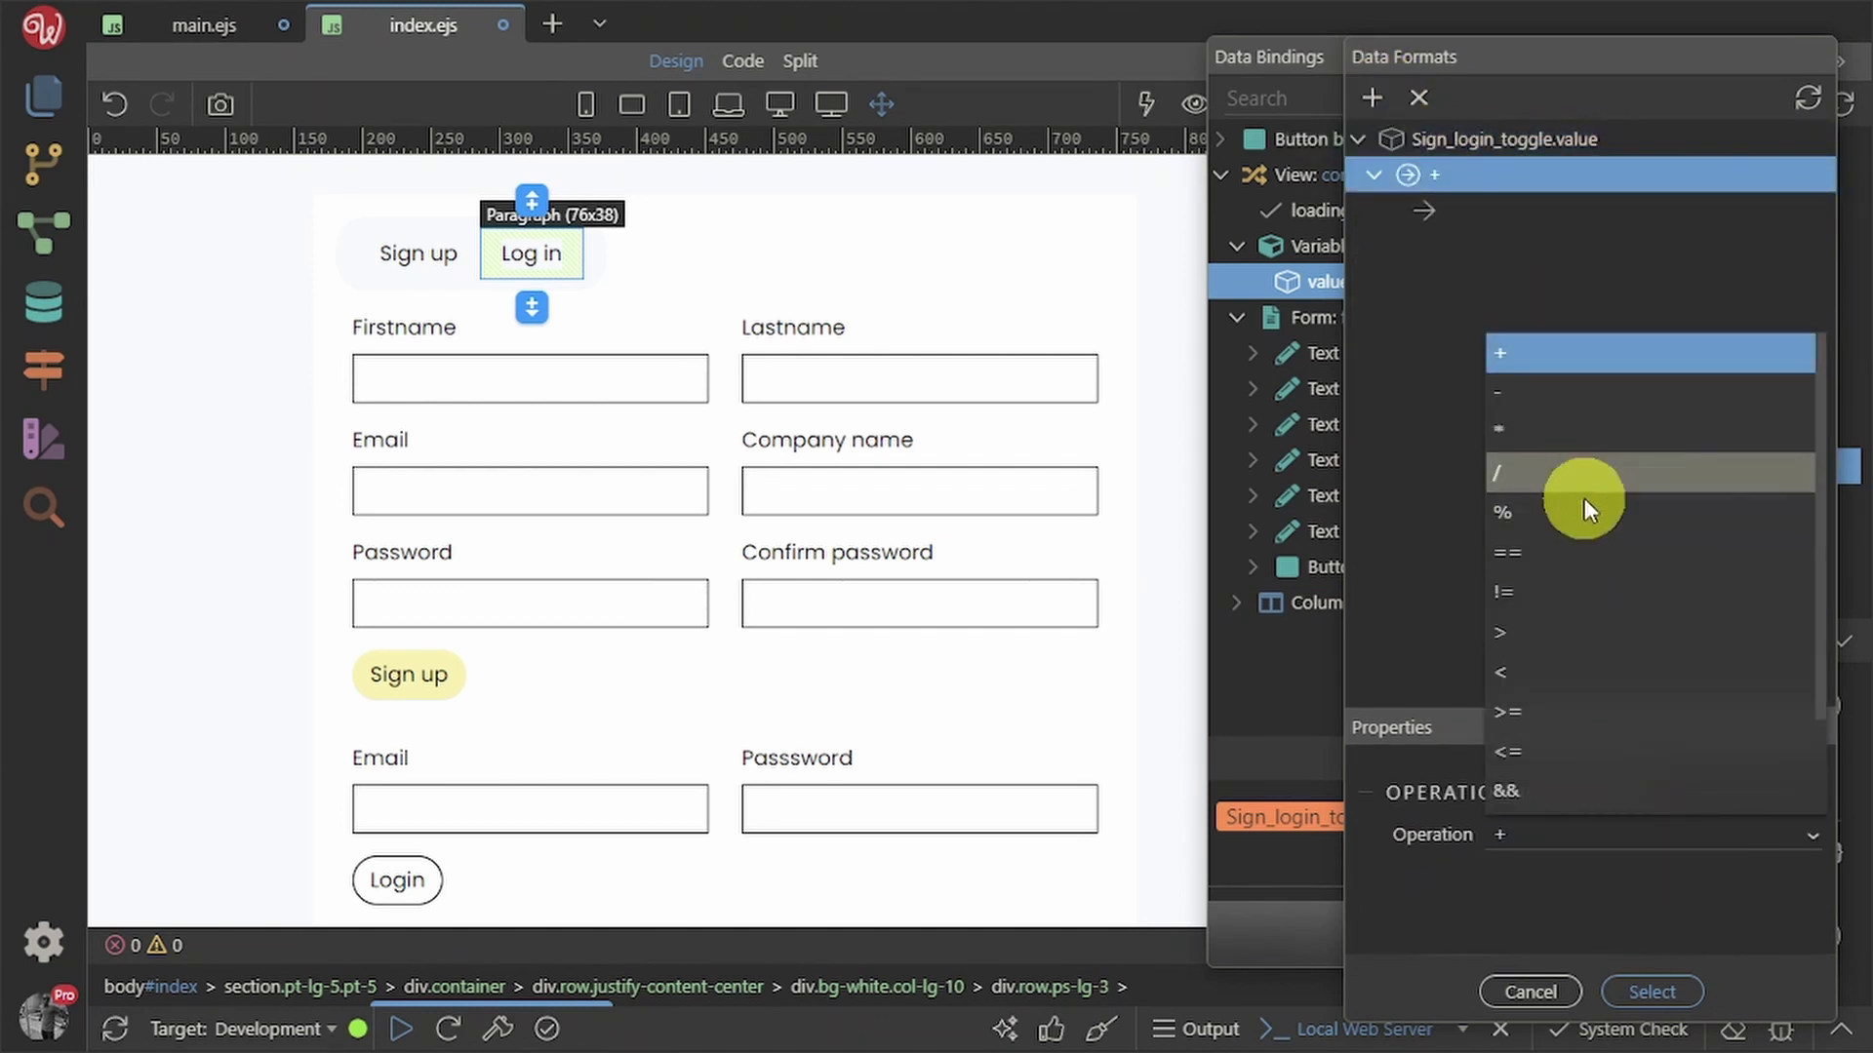
{"action": "left_click", "coordinate": [1590, 560]}
{"action": "left_click", "coordinate": [1492, 205]}
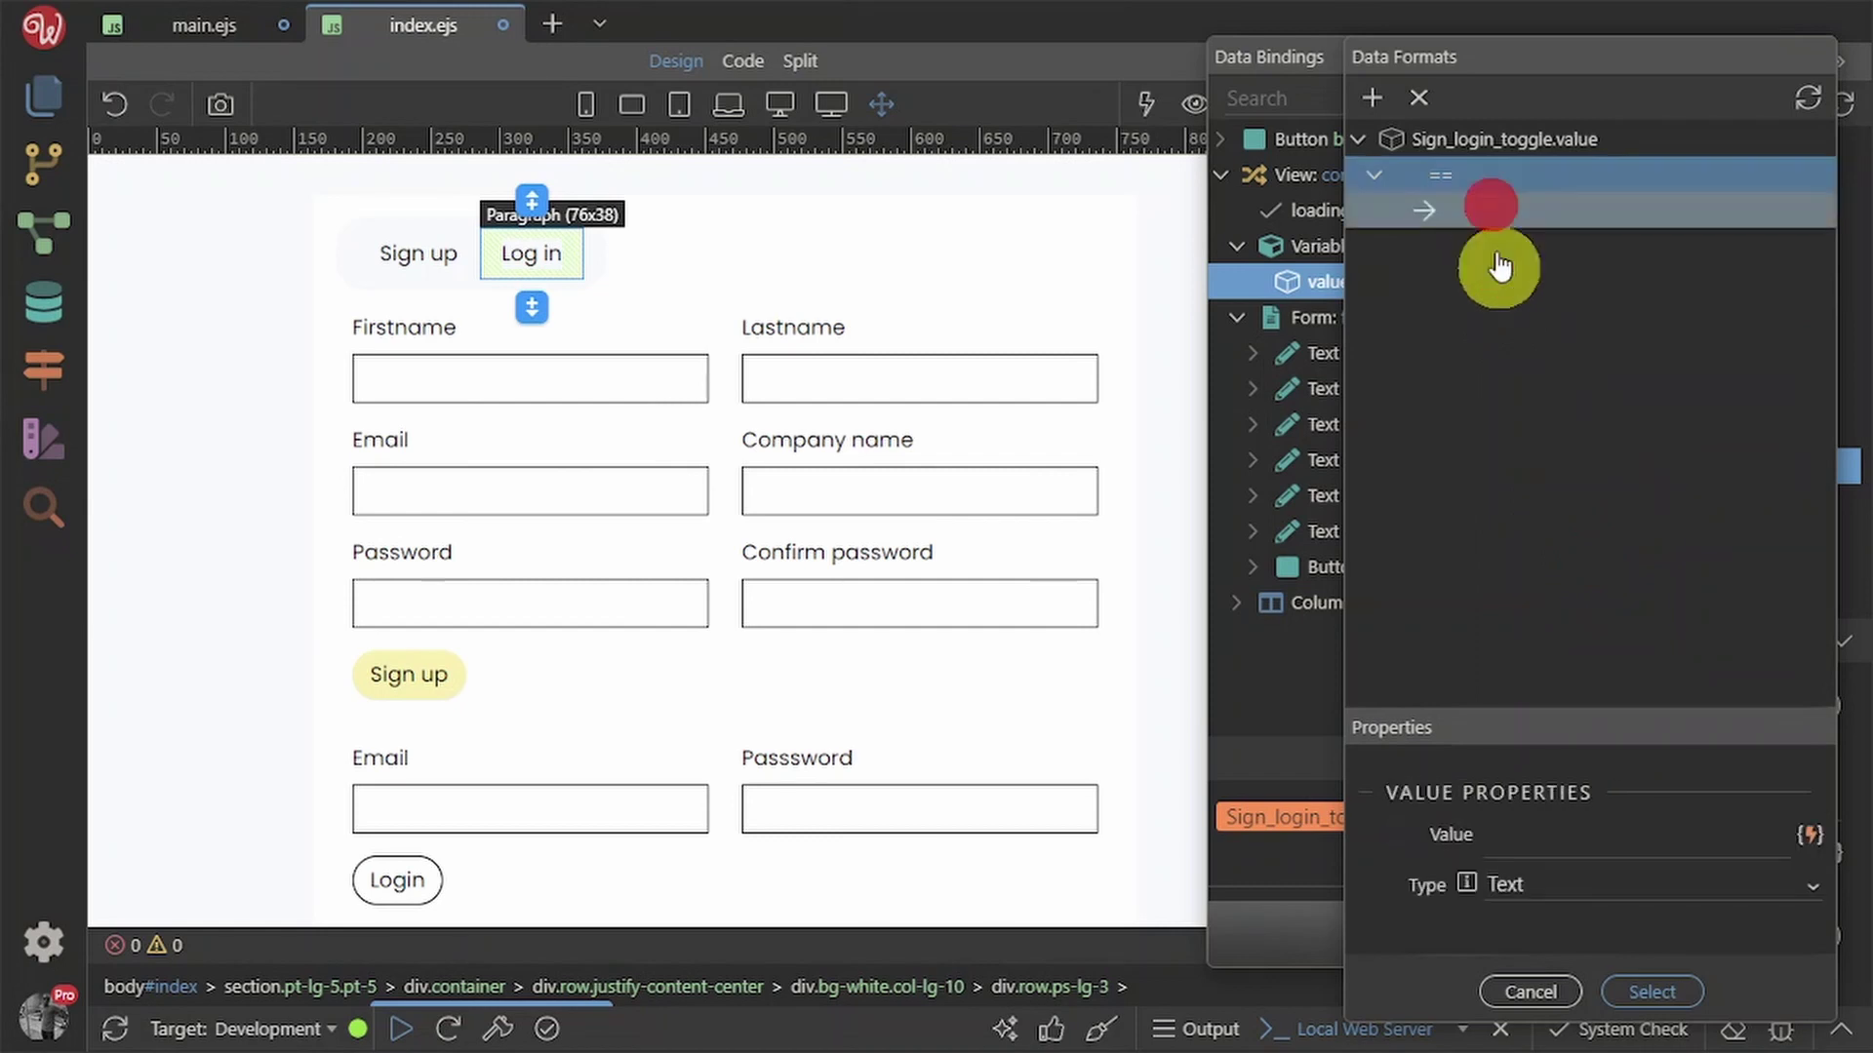
{"action": "left_click", "coordinate": [1582, 848]}
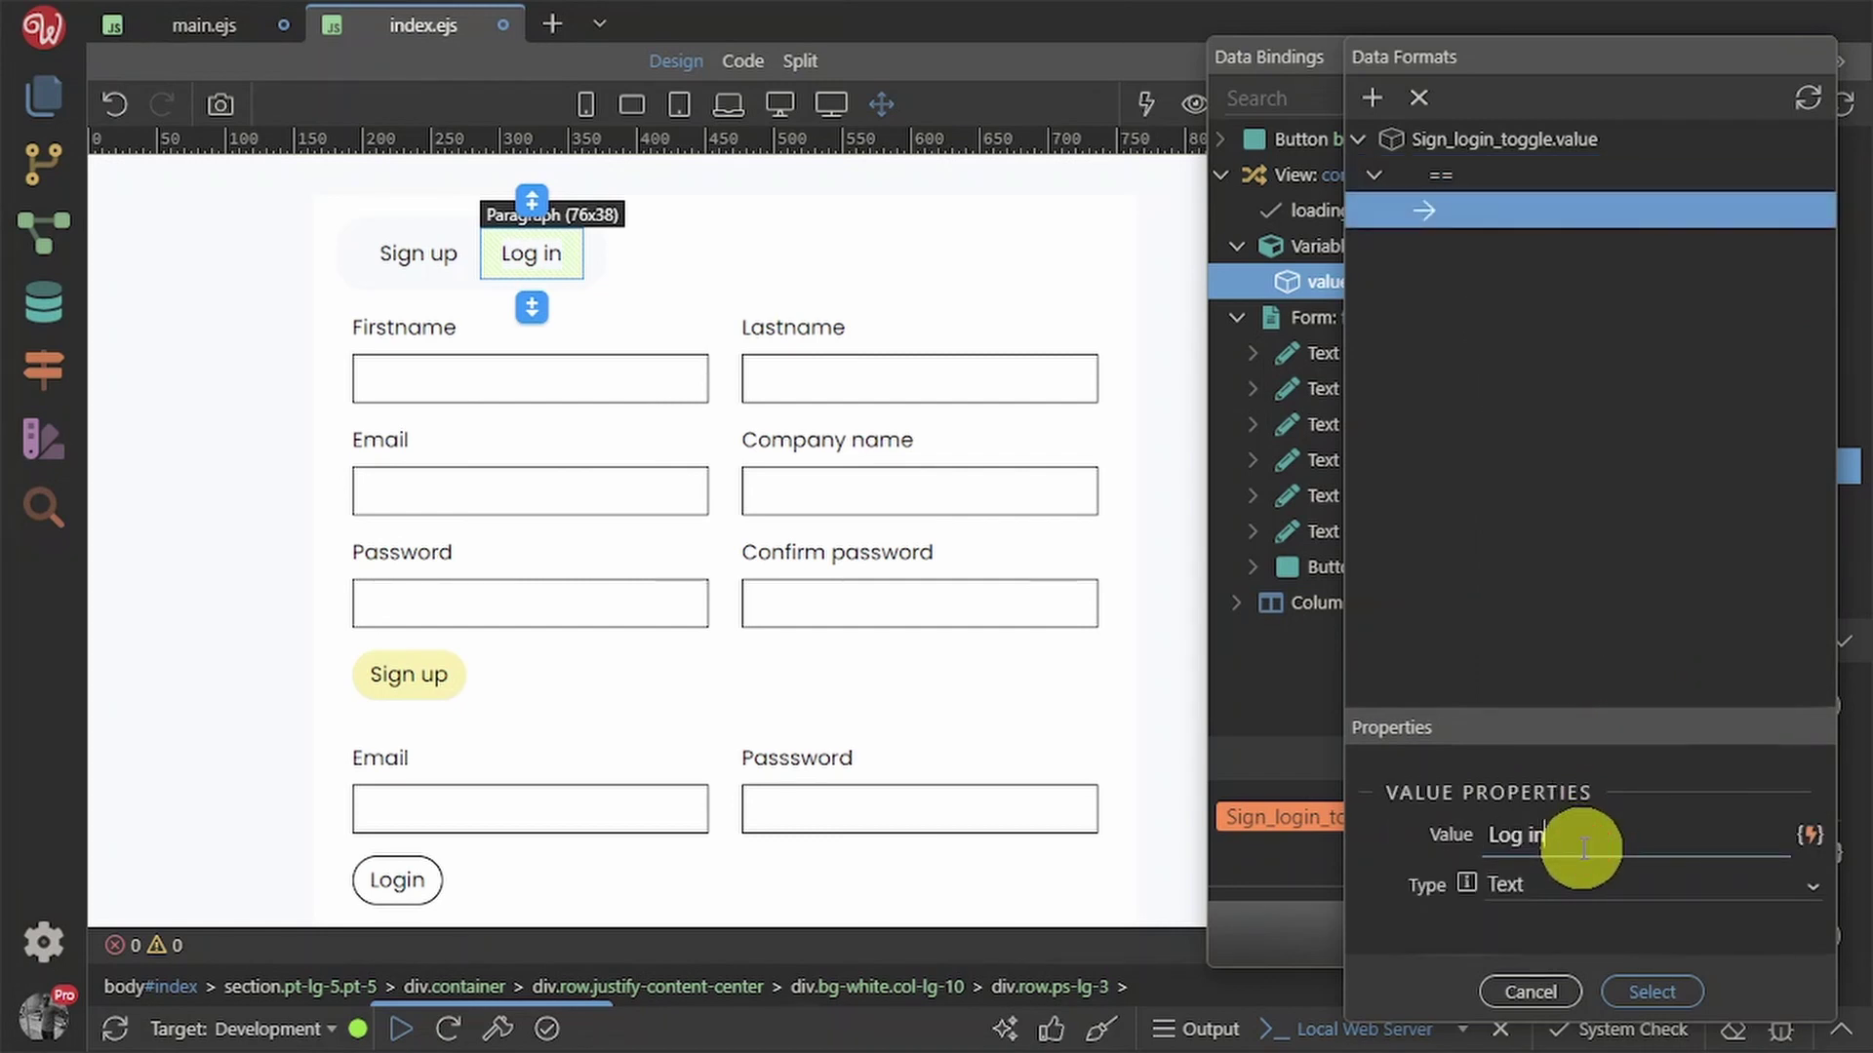
{"action": "type", "text": "Log in"}
{"action": "left_click", "coordinate": [1635, 1004]}
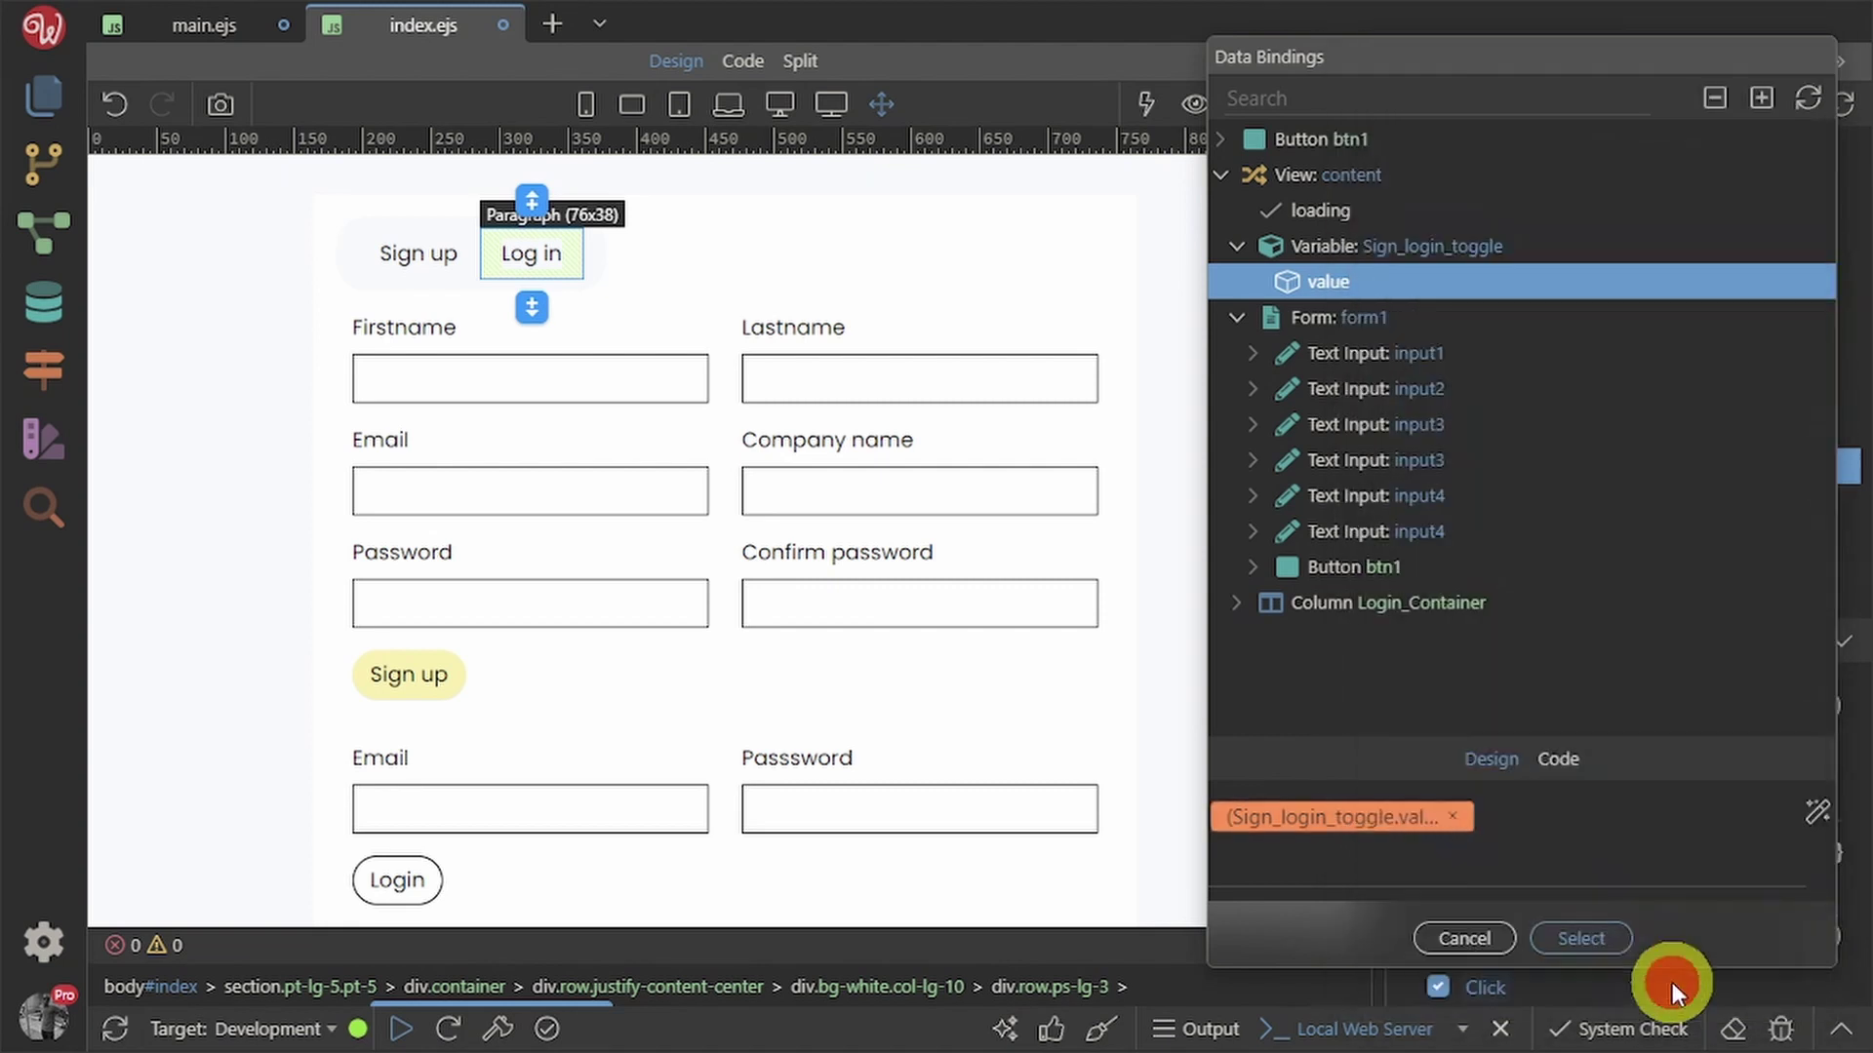
{"action": "left_click", "coordinate": [1584, 940]}
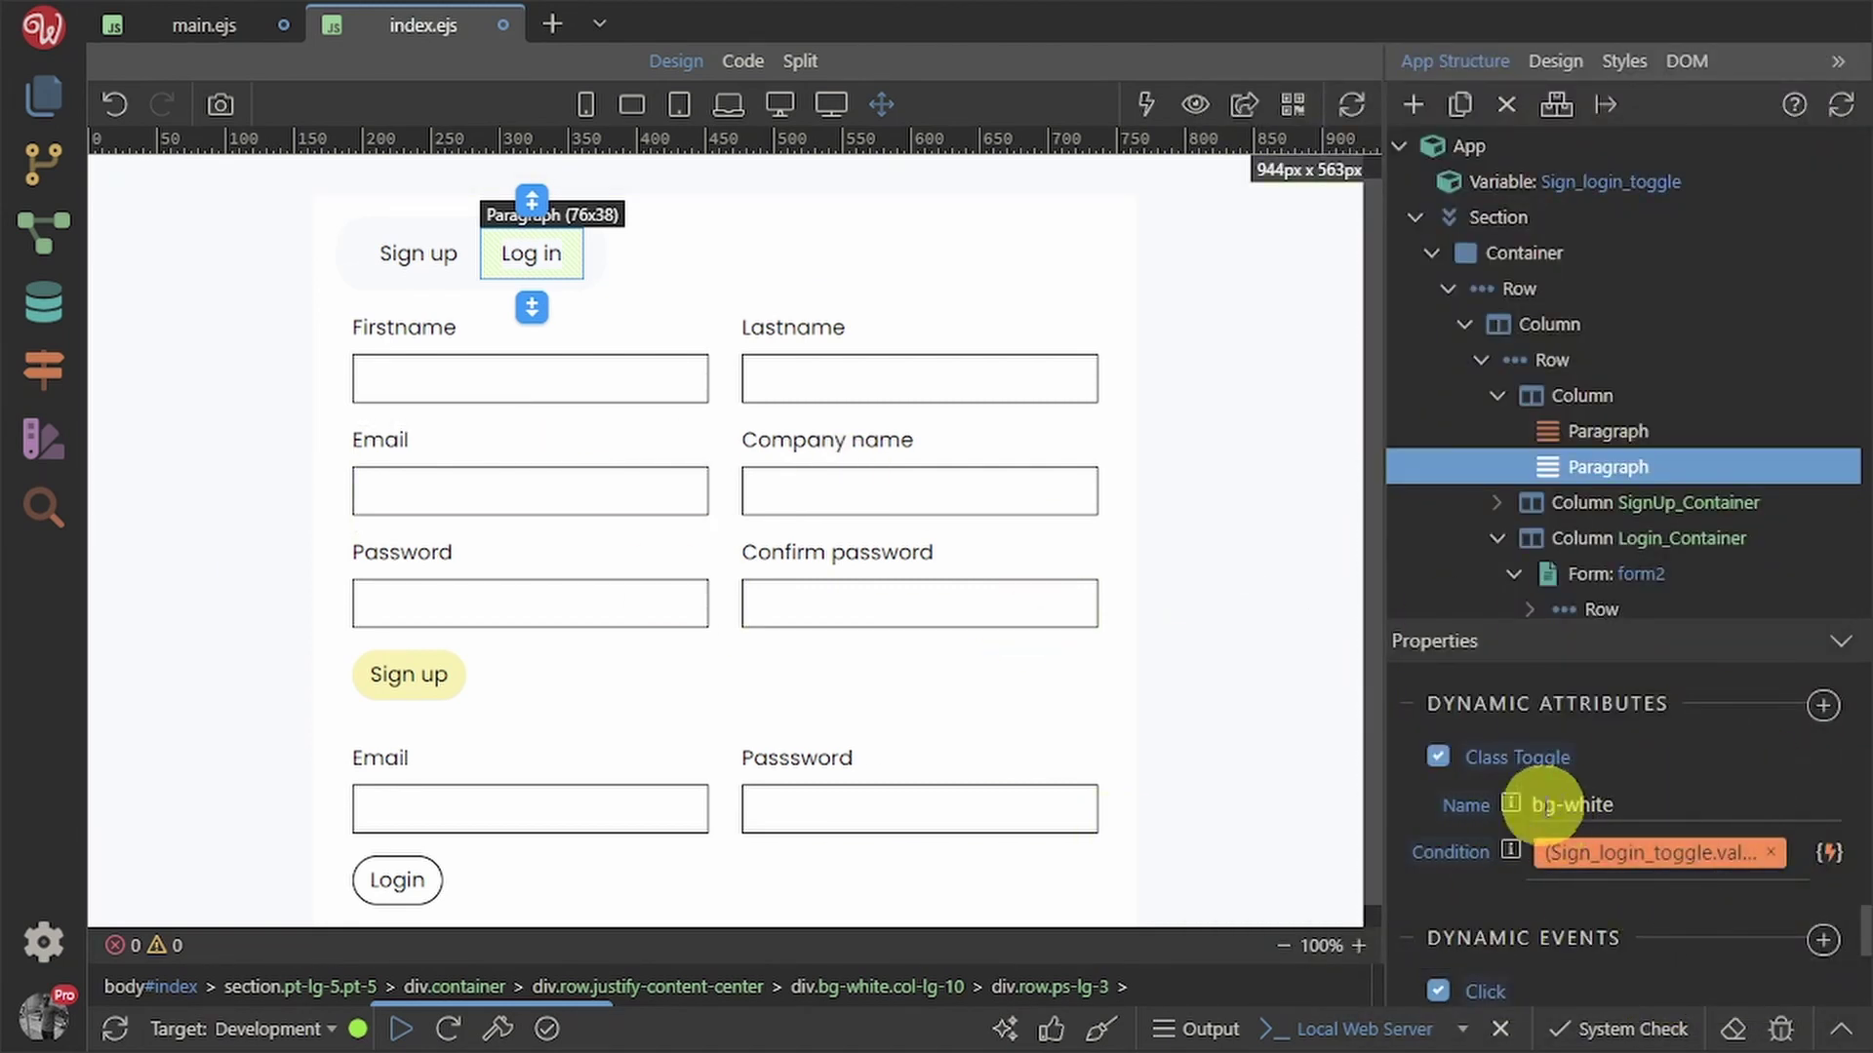
- Set the Log in paragraph's background colour to White in its appearance properties
{"action": "scroll", "coordinate": [1690, 788], "scroll_direction": "up", "scroll_amount": 3}
{"action": "scroll", "coordinate": [1711, 788], "scroll_direction": "up", "scroll_amount": 10}
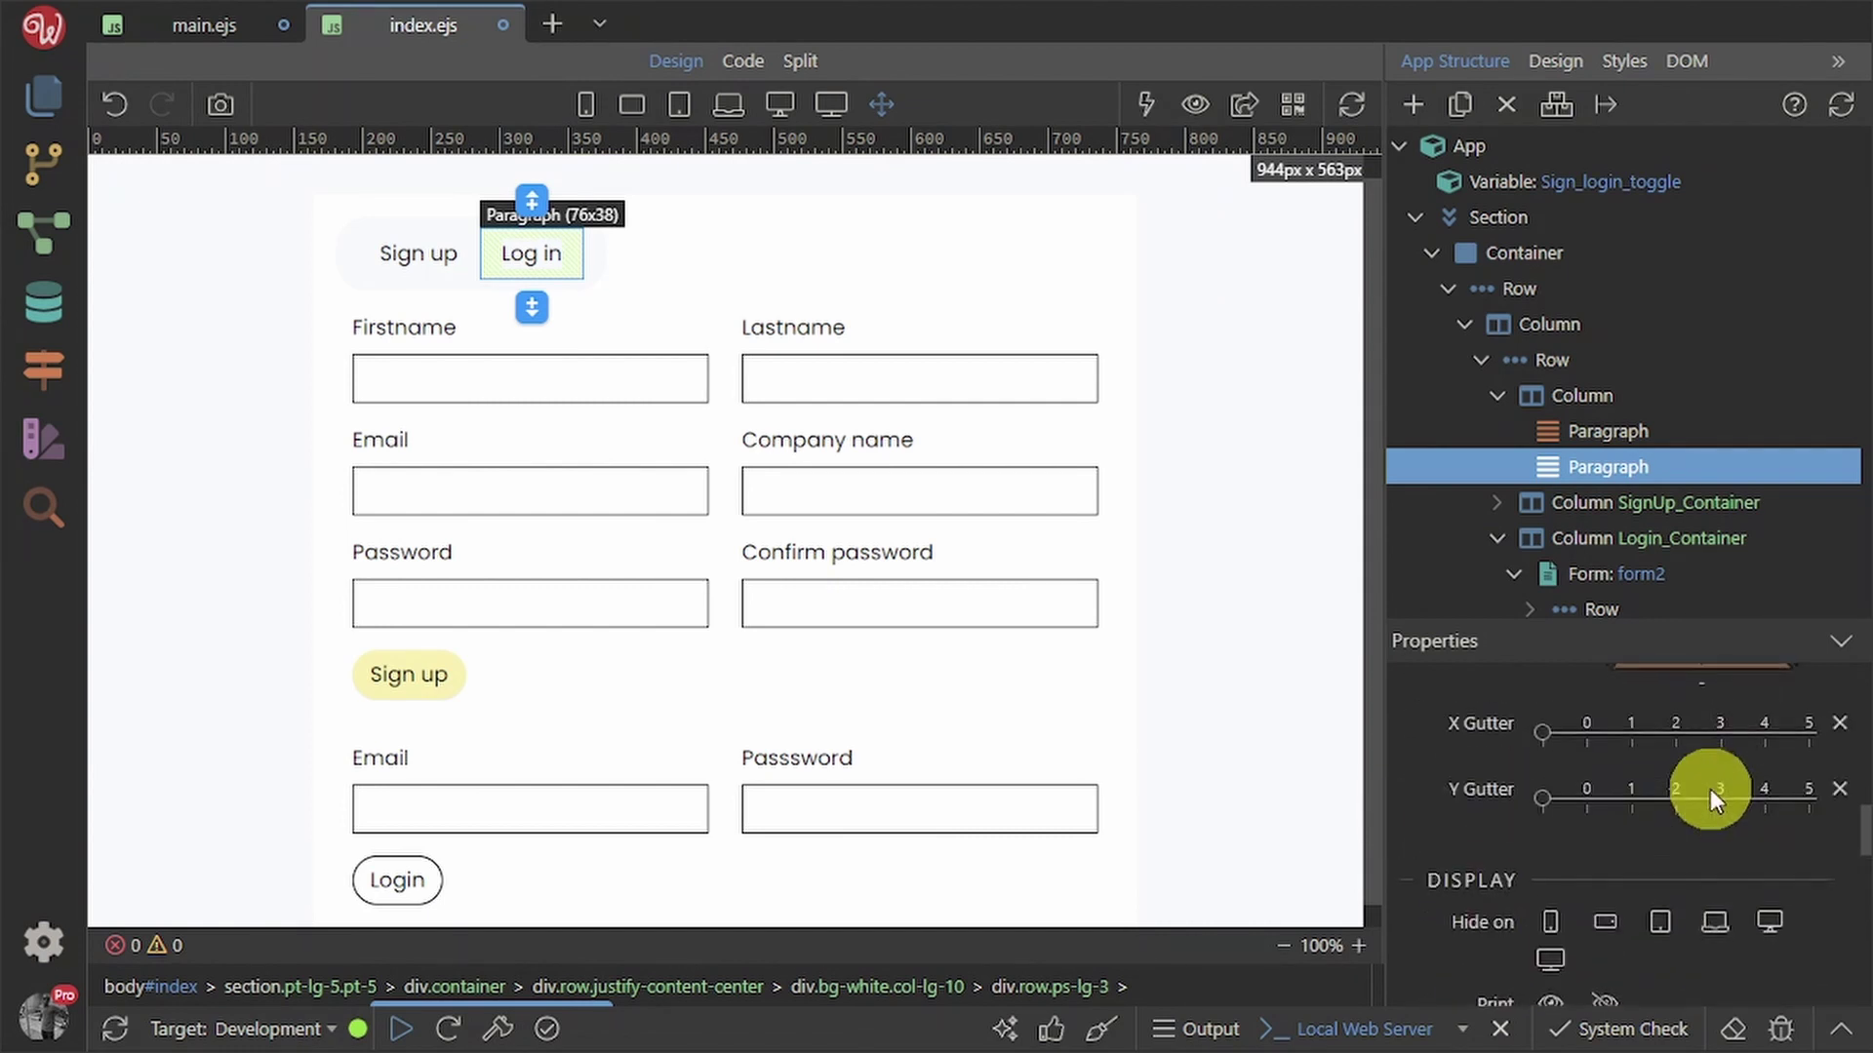
{"action": "scroll", "coordinate": [1711, 788], "scroll_direction": "up", "scroll_amount": 2}
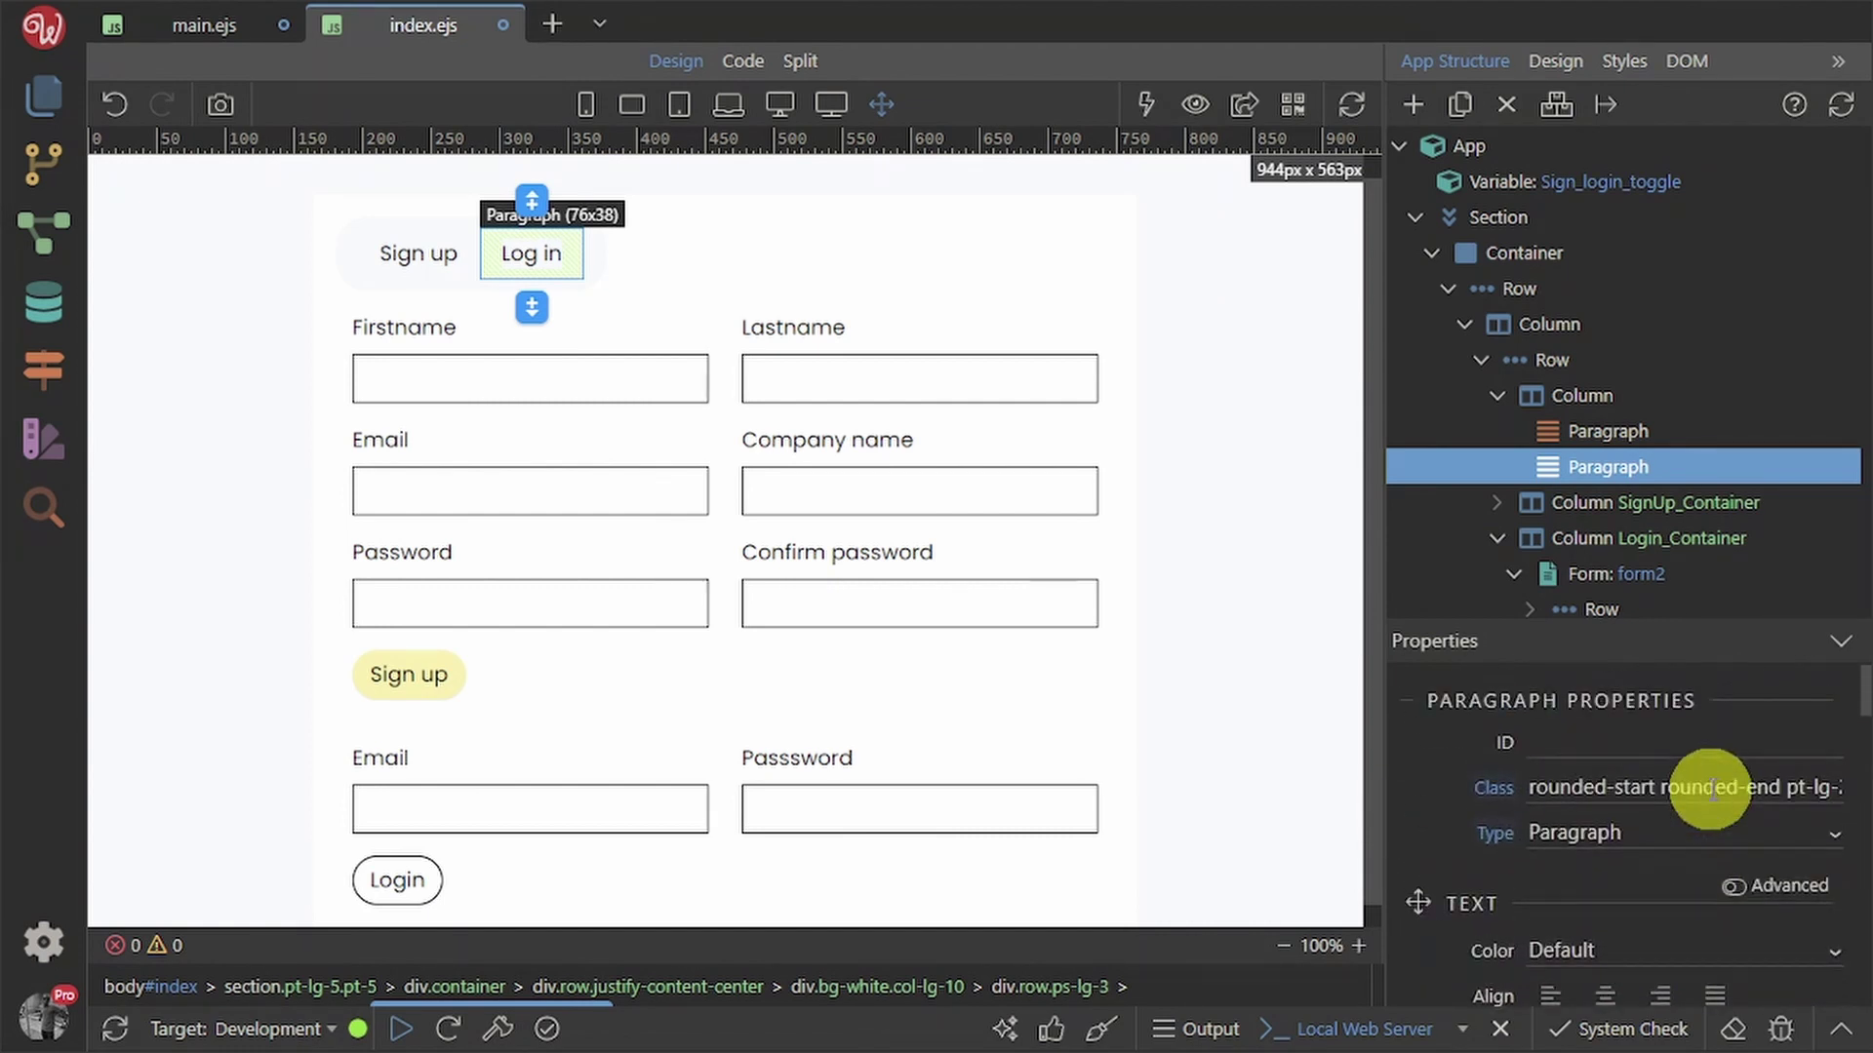
{"action": "scroll", "coordinate": [1711, 788], "scroll_direction": "down", "scroll_amount": 1}
{"action": "scroll", "coordinate": [1713, 786], "scroll_direction": "up", "scroll_amount": 2}
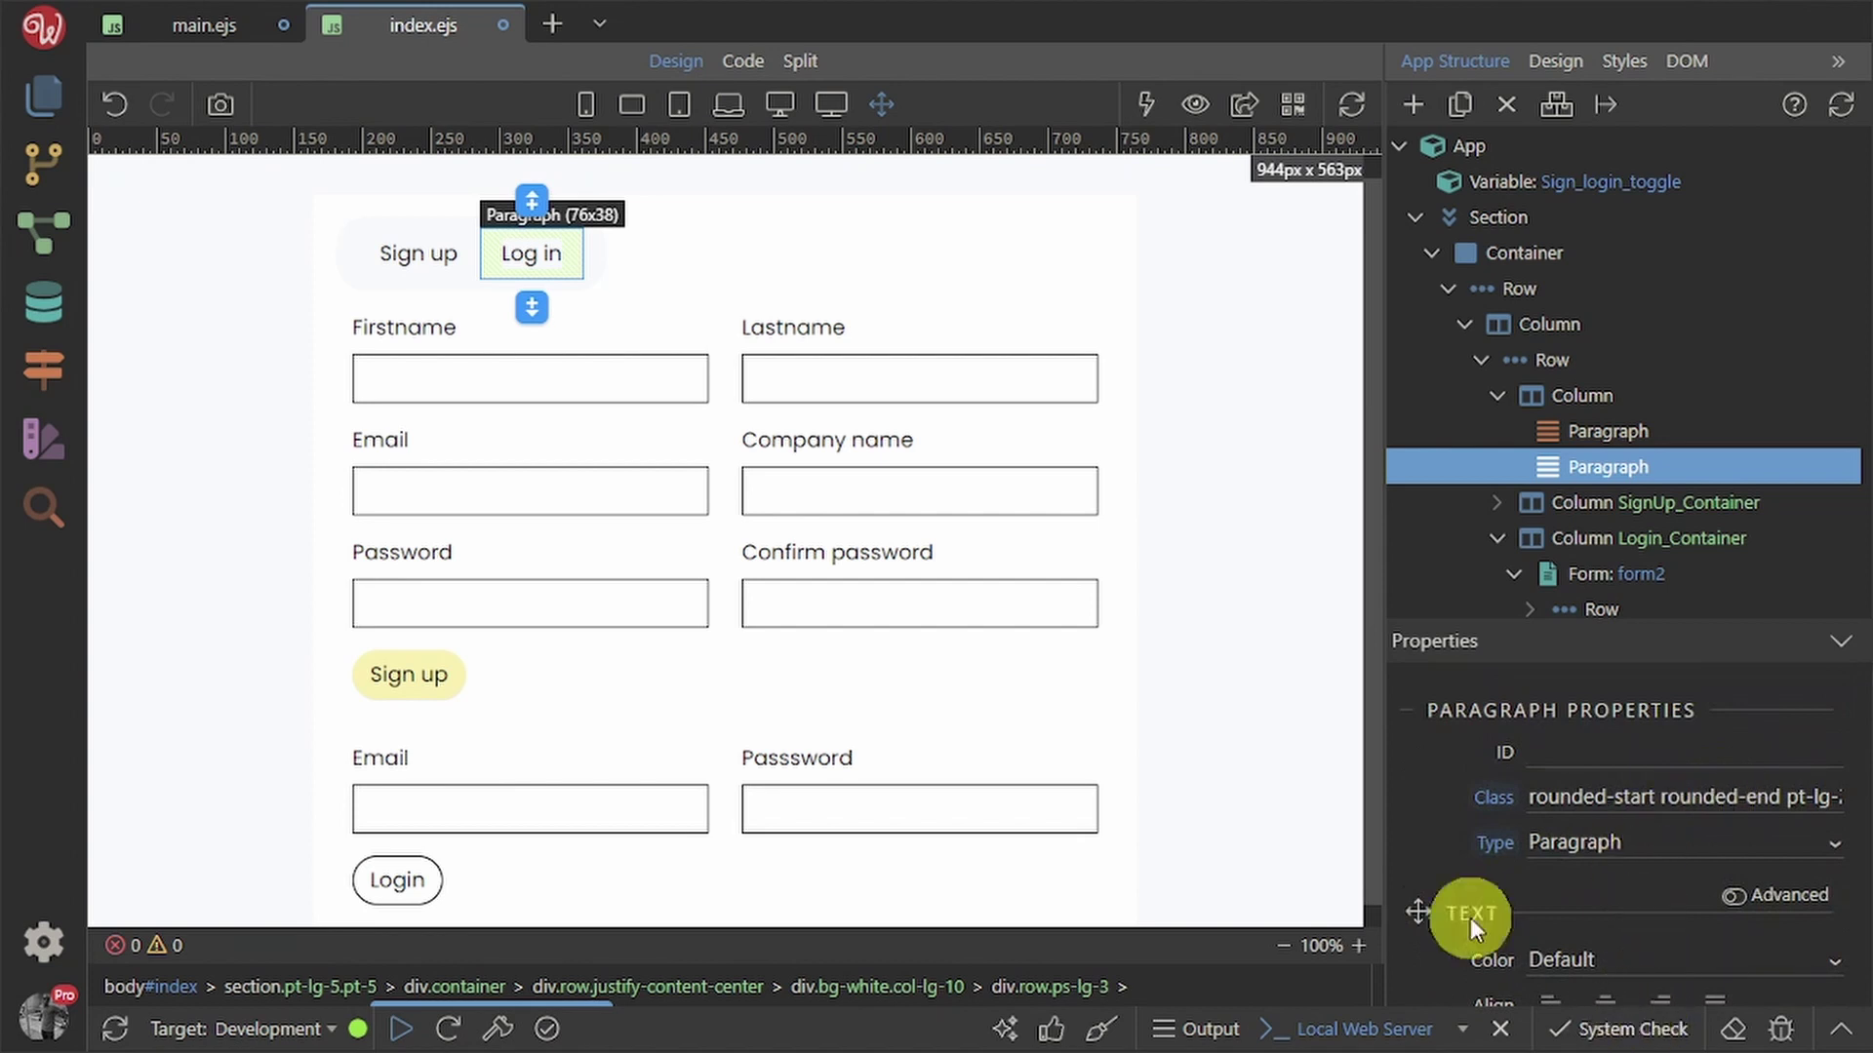
{"action": "scroll", "coordinate": [1595, 853], "scroll_direction": "down", "scroll_amount": 3}
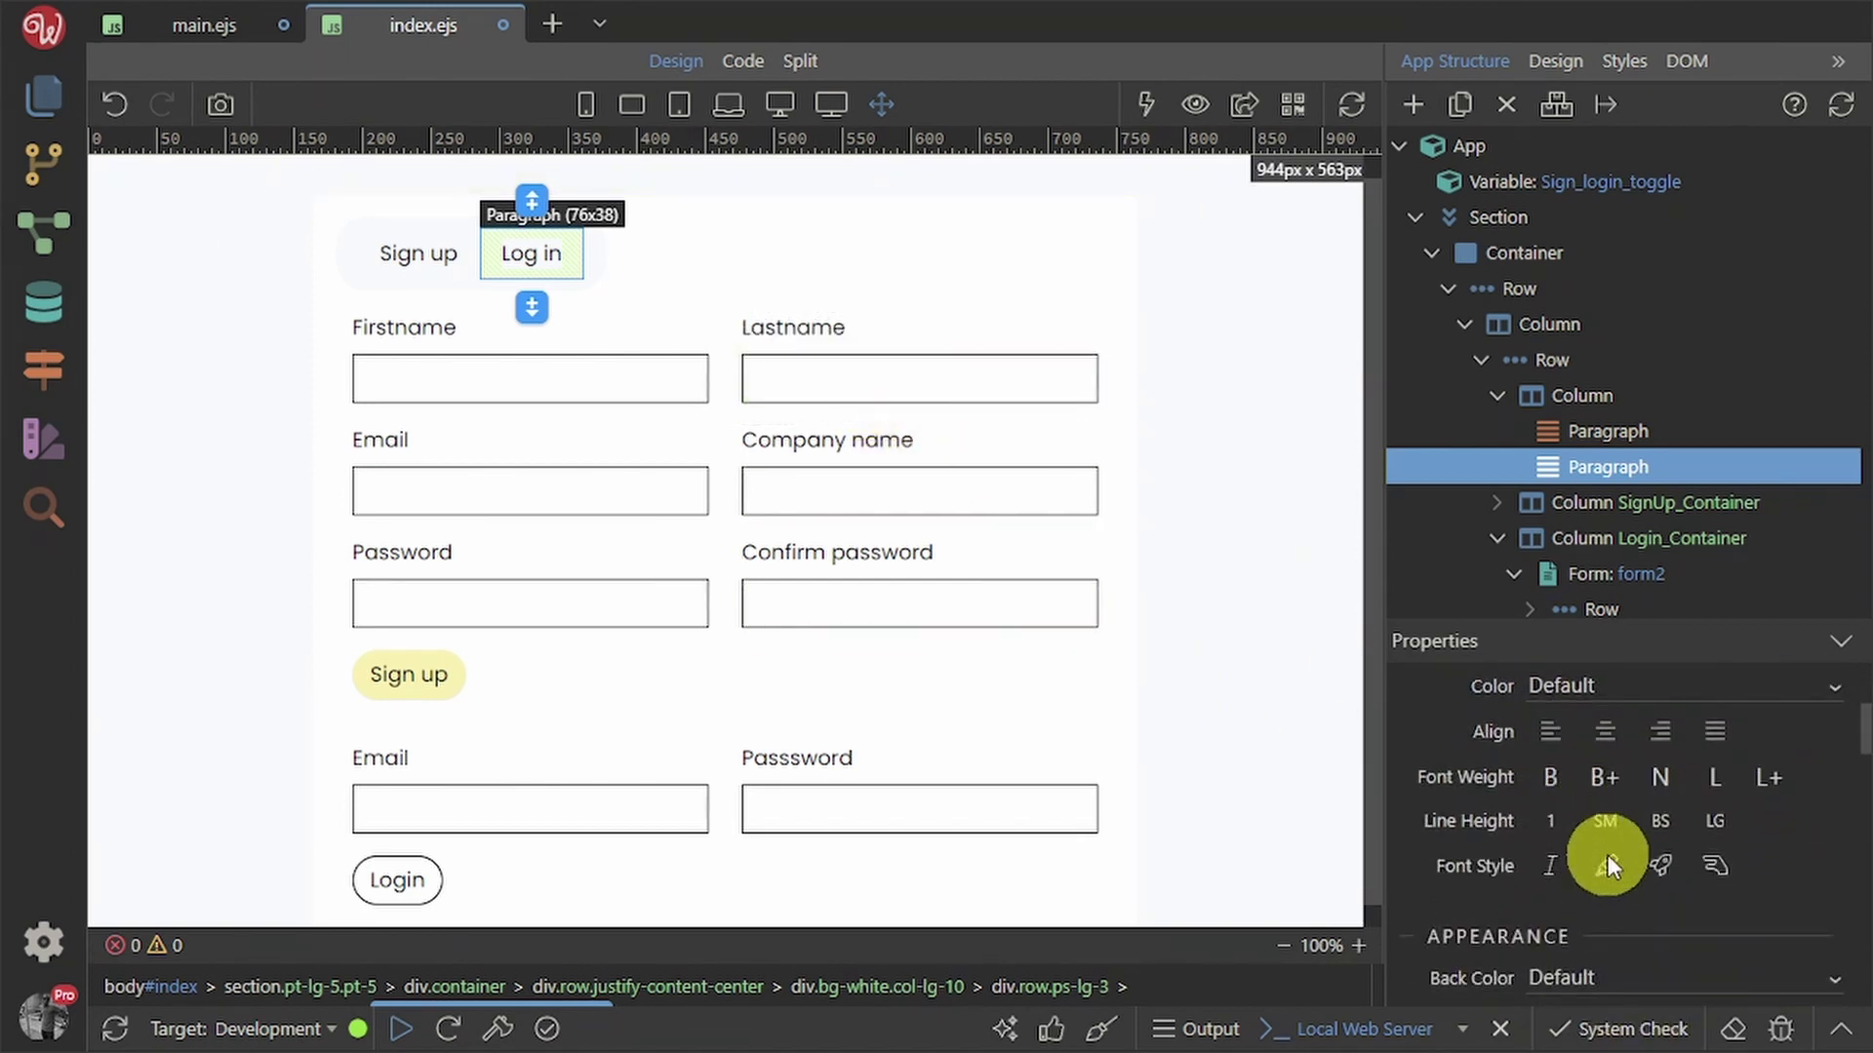
{"action": "scroll", "coordinate": [1629, 956], "scroll_direction": "down", "scroll_amount": 2}
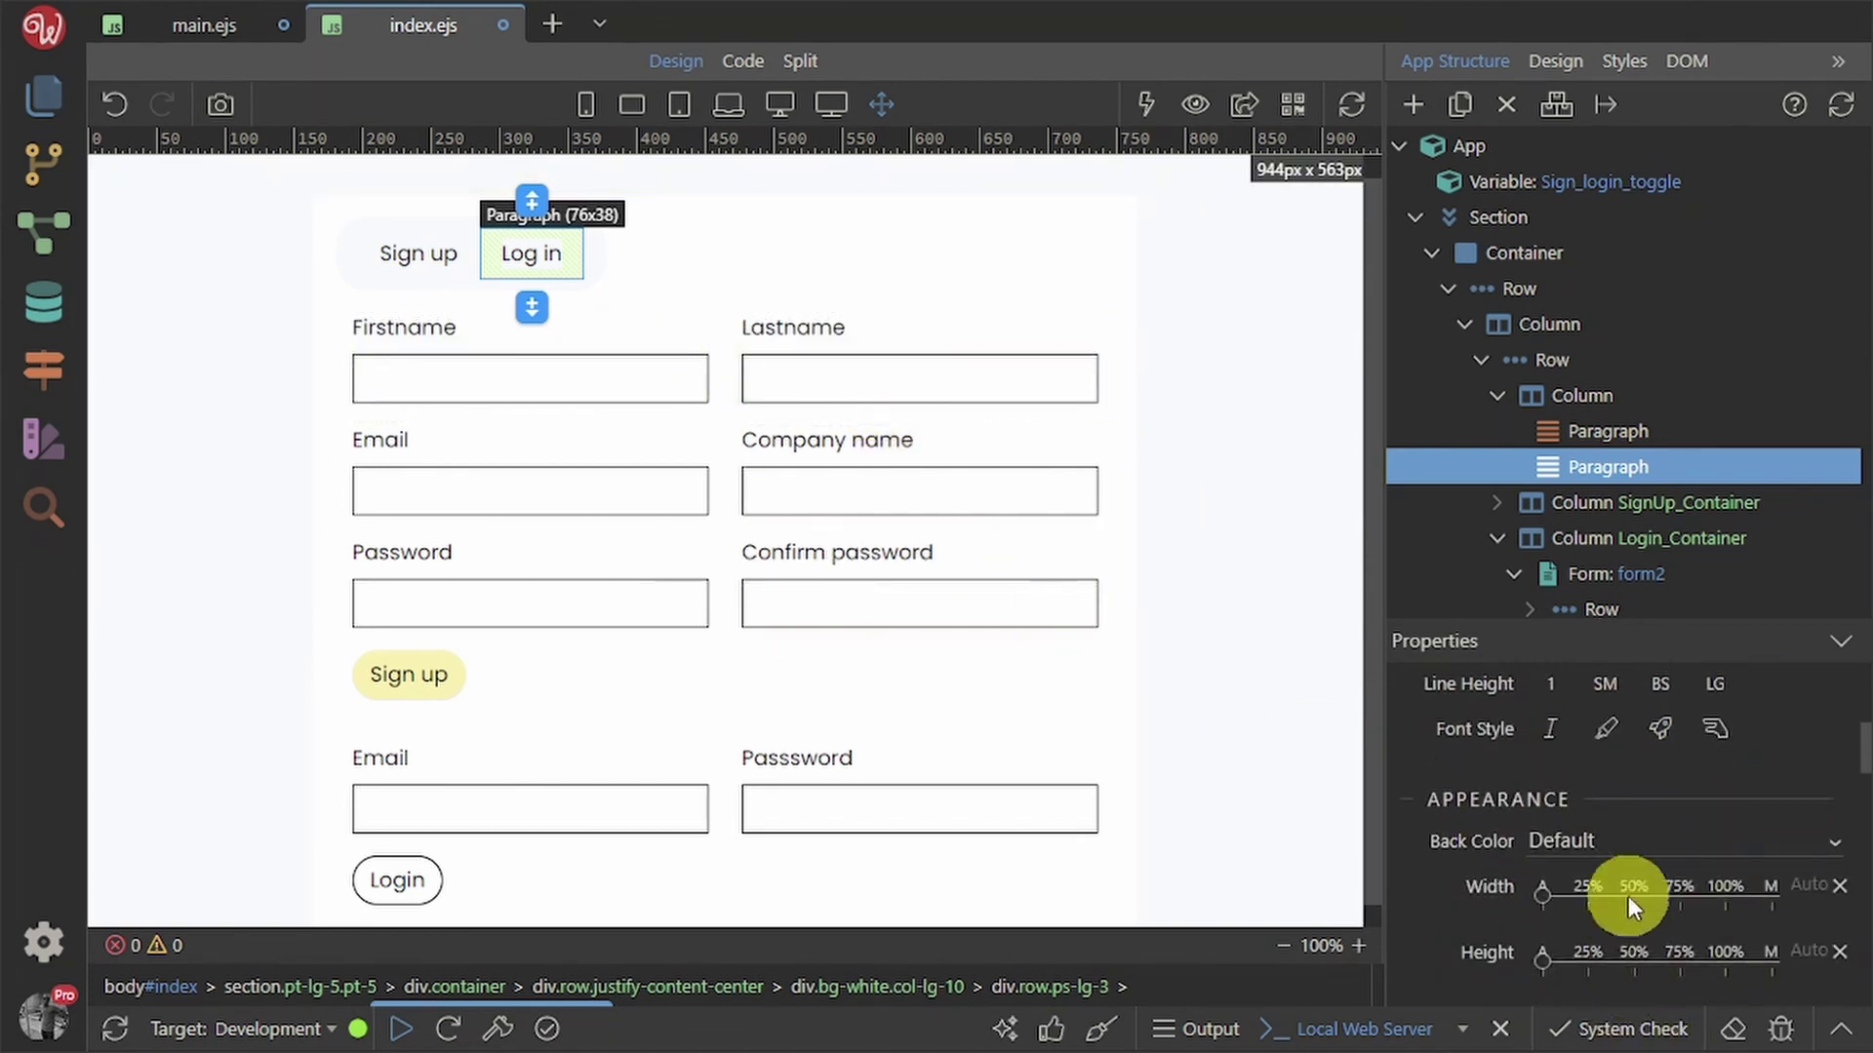
{"action": "left_click", "coordinate": [1616, 841]}
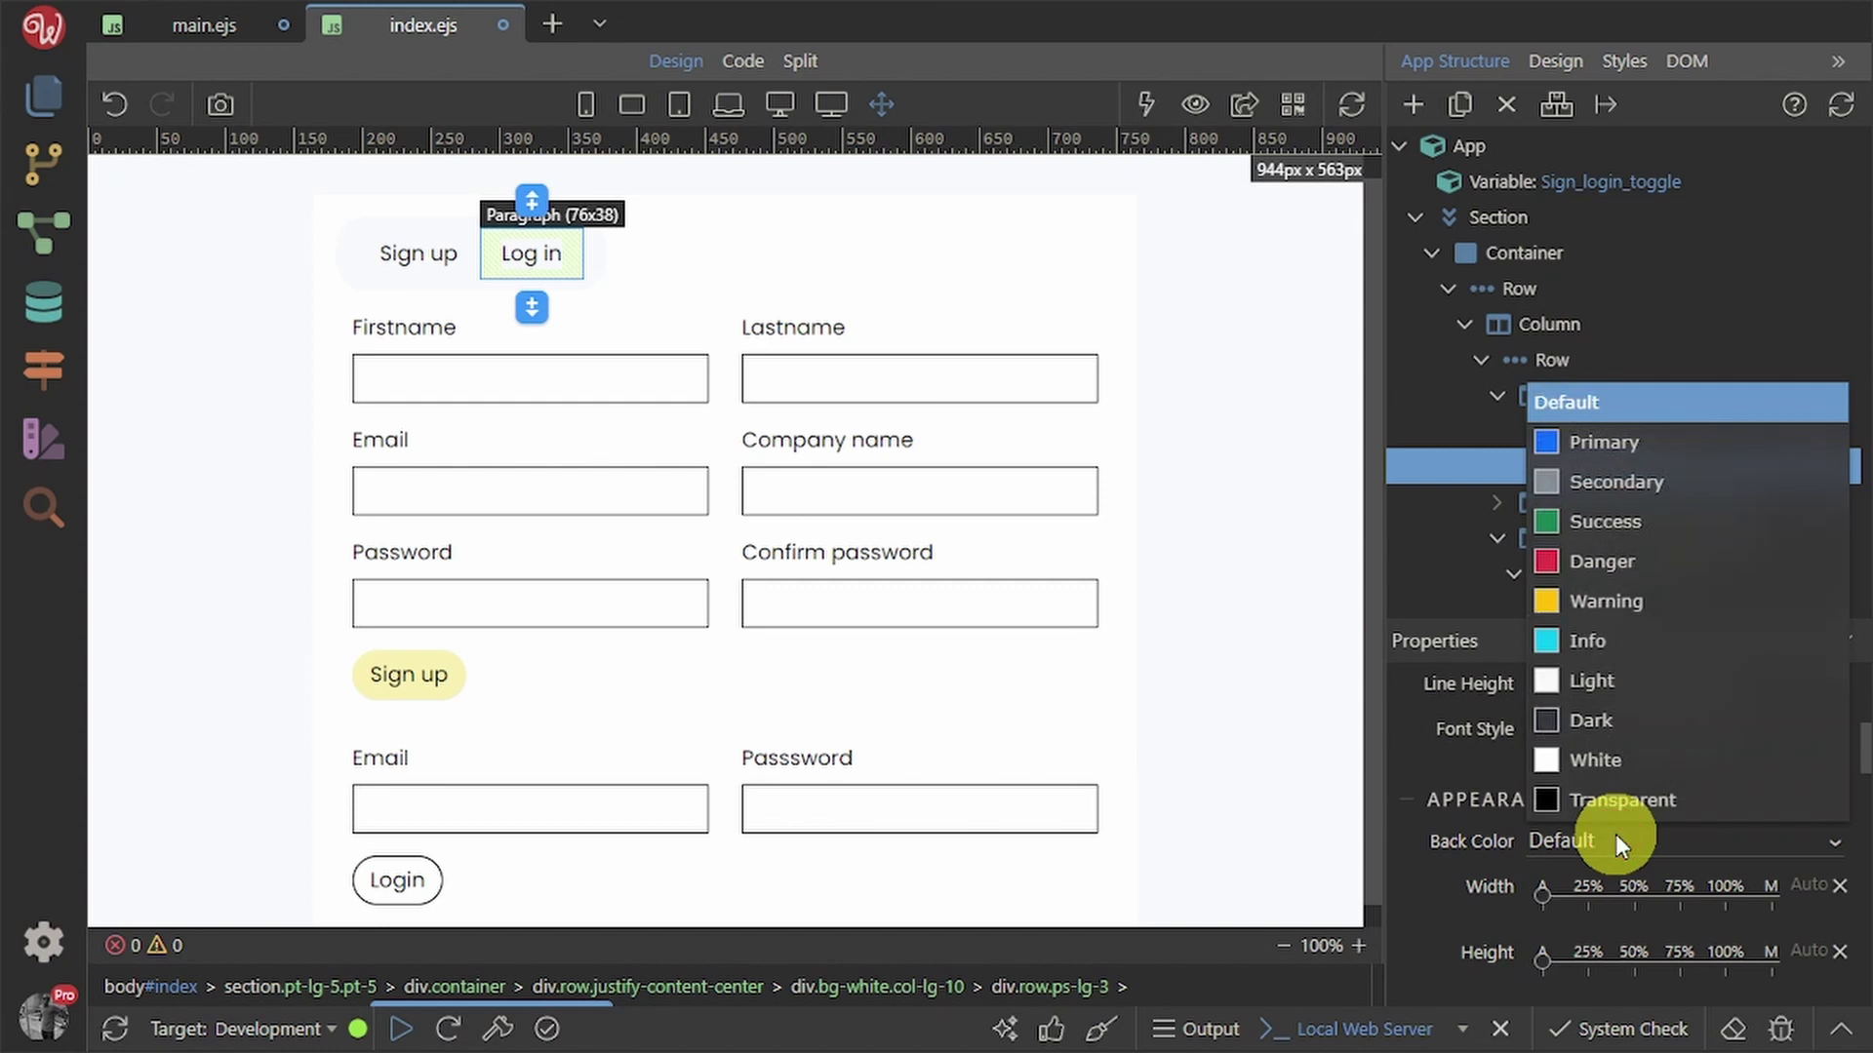
{"action": "left_click", "coordinate": [1617, 757]}
- Examine the end of the Log in paragraph's class list for the background colour class
{"action": "scroll", "coordinate": [1624, 839], "scroll_direction": "up", "scroll_amount": 5}
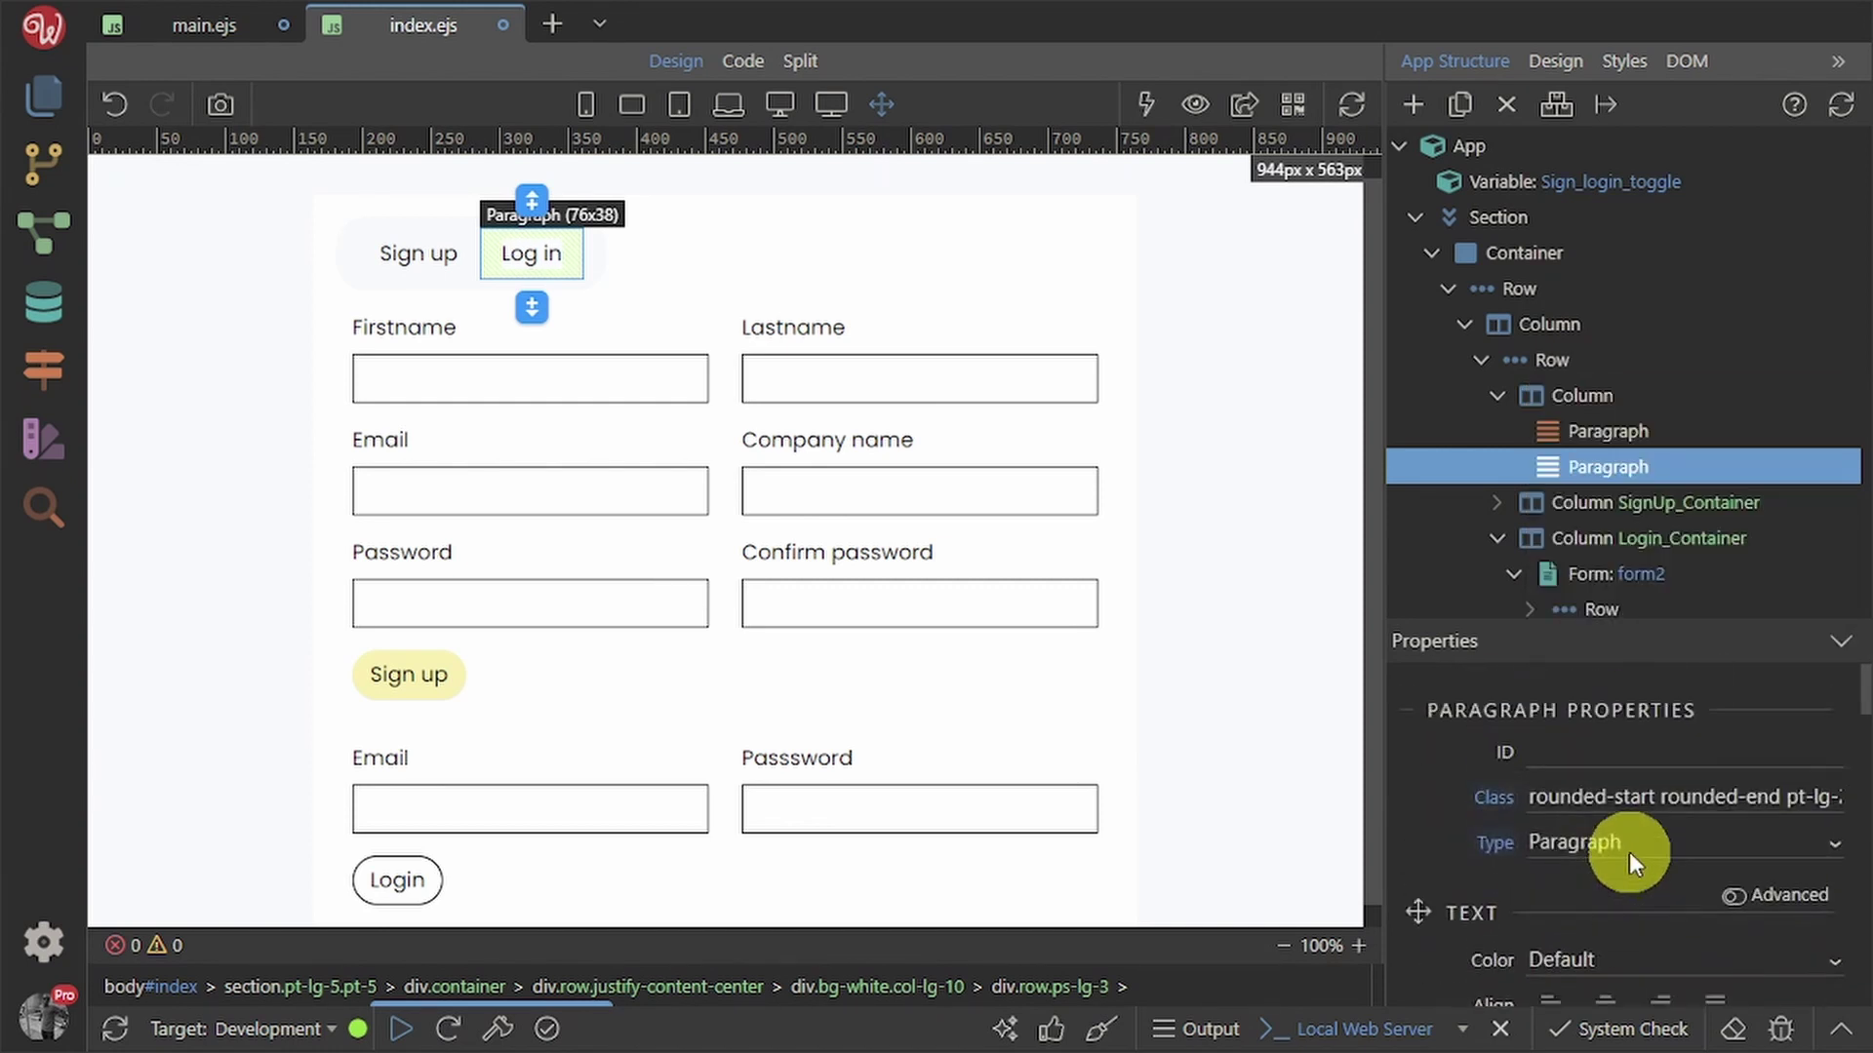
{"action": "left_click_drag", "start_coordinate": [1669, 806], "coordinate": [1858, 800]}
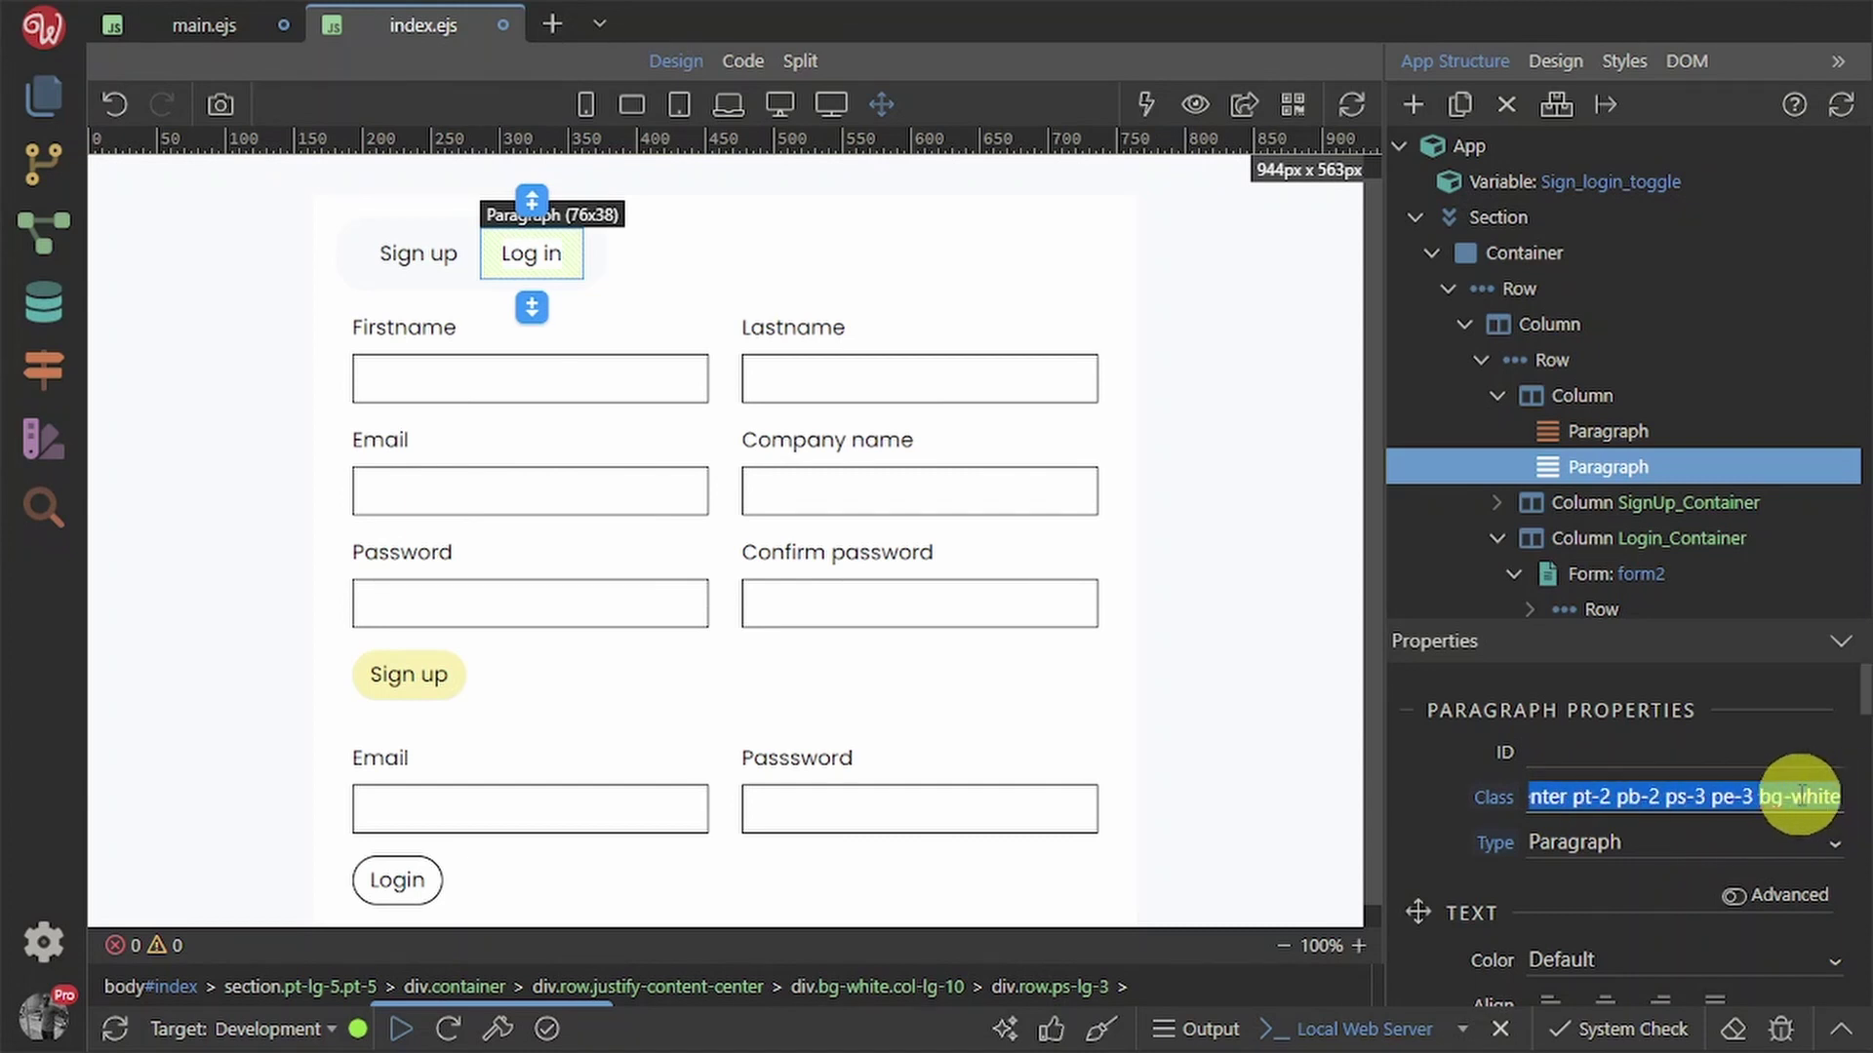
{"action": "scroll", "coordinate": [1676, 870], "scroll_direction": "down", "scroll_amount": 4}
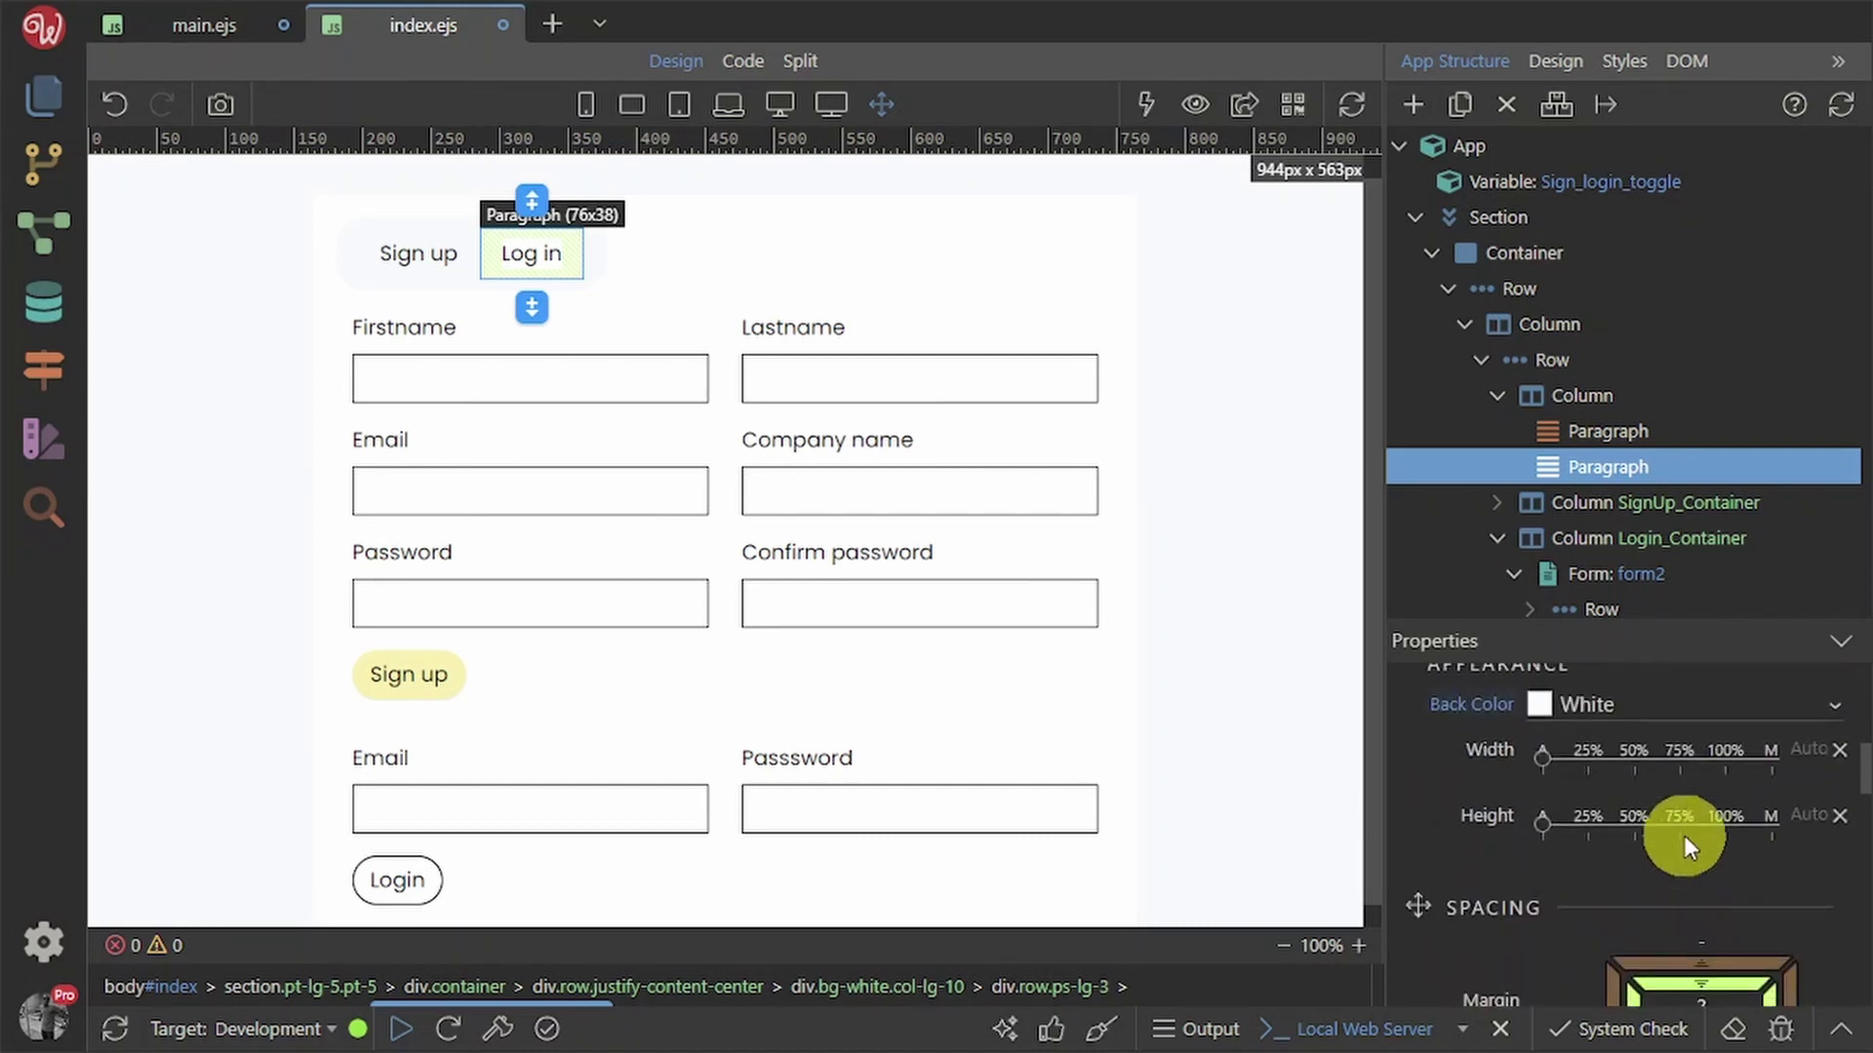
- Set the Log in paragraph's background colour to Dark and check the background class at the end of its class list
{"action": "left_click", "coordinate": [1685, 709]}
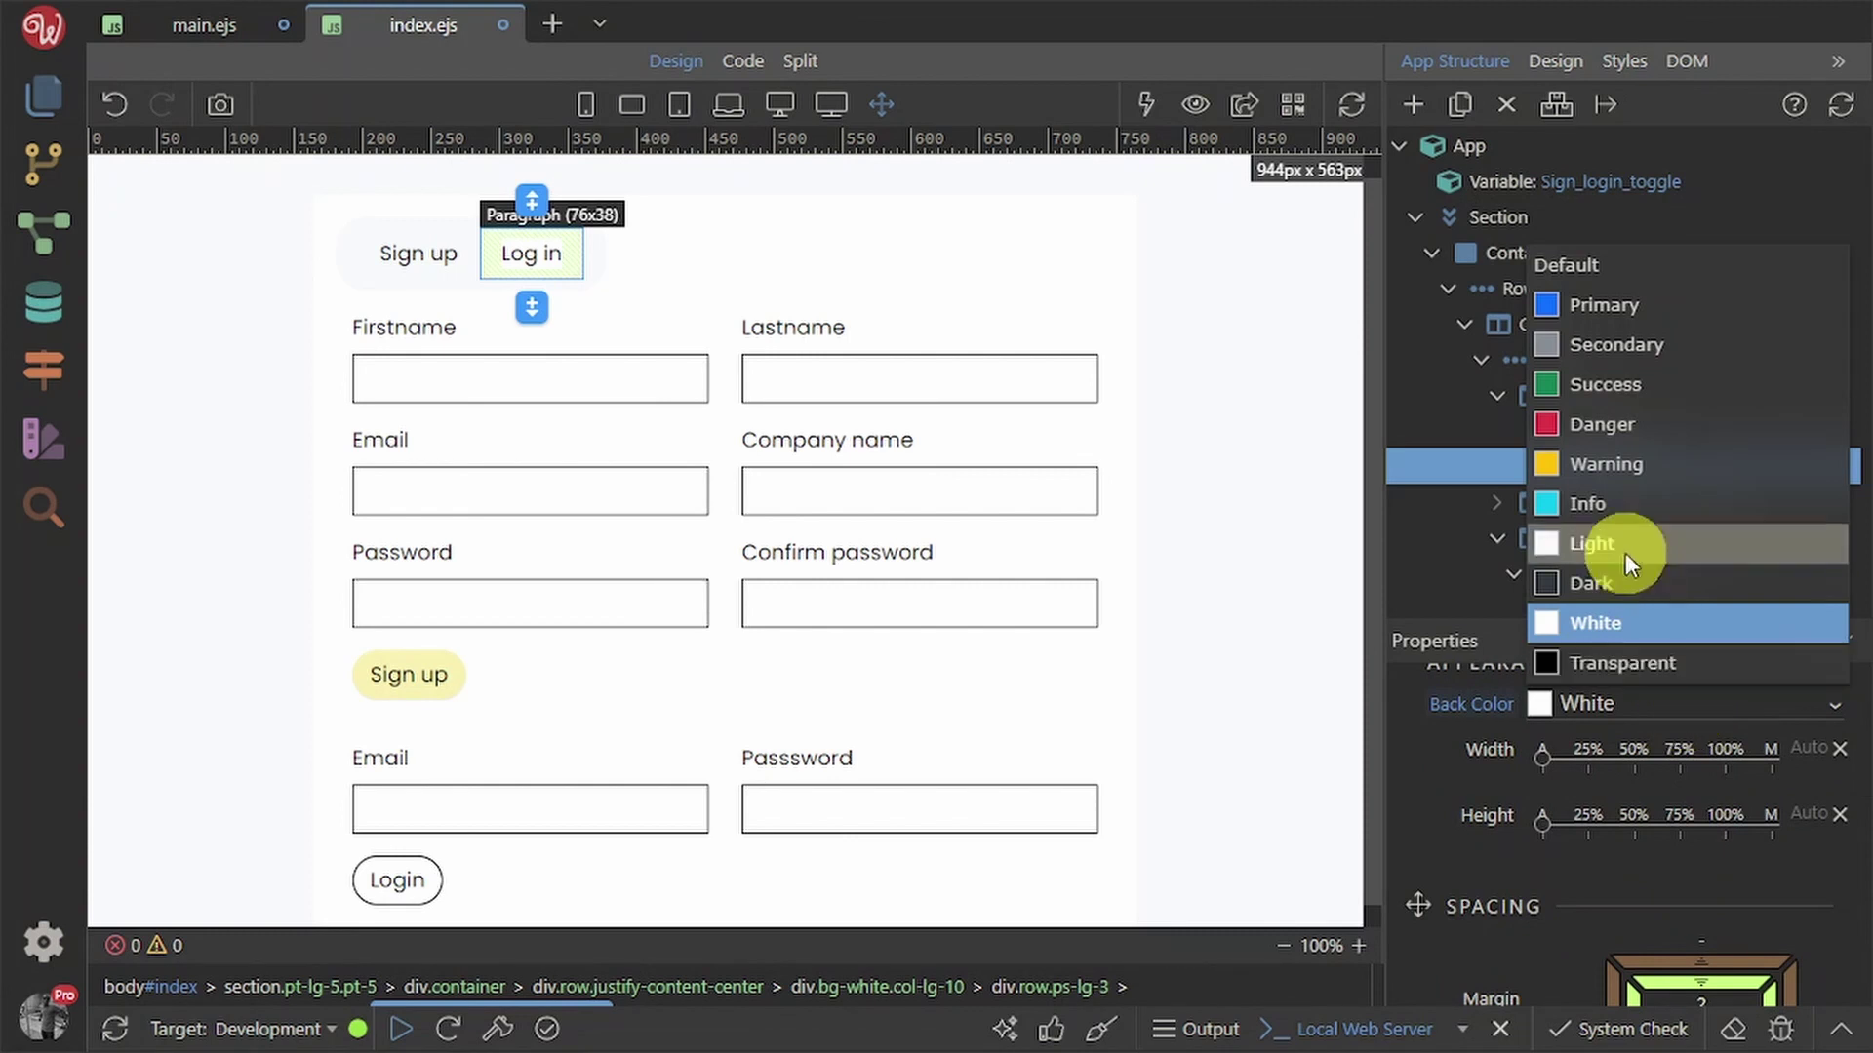
{"action": "left_click", "coordinate": [1621, 588]}
{"action": "scroll", "coordinate": [1658, 839], "scroll_direction": "up", "scroll_amount": 4}
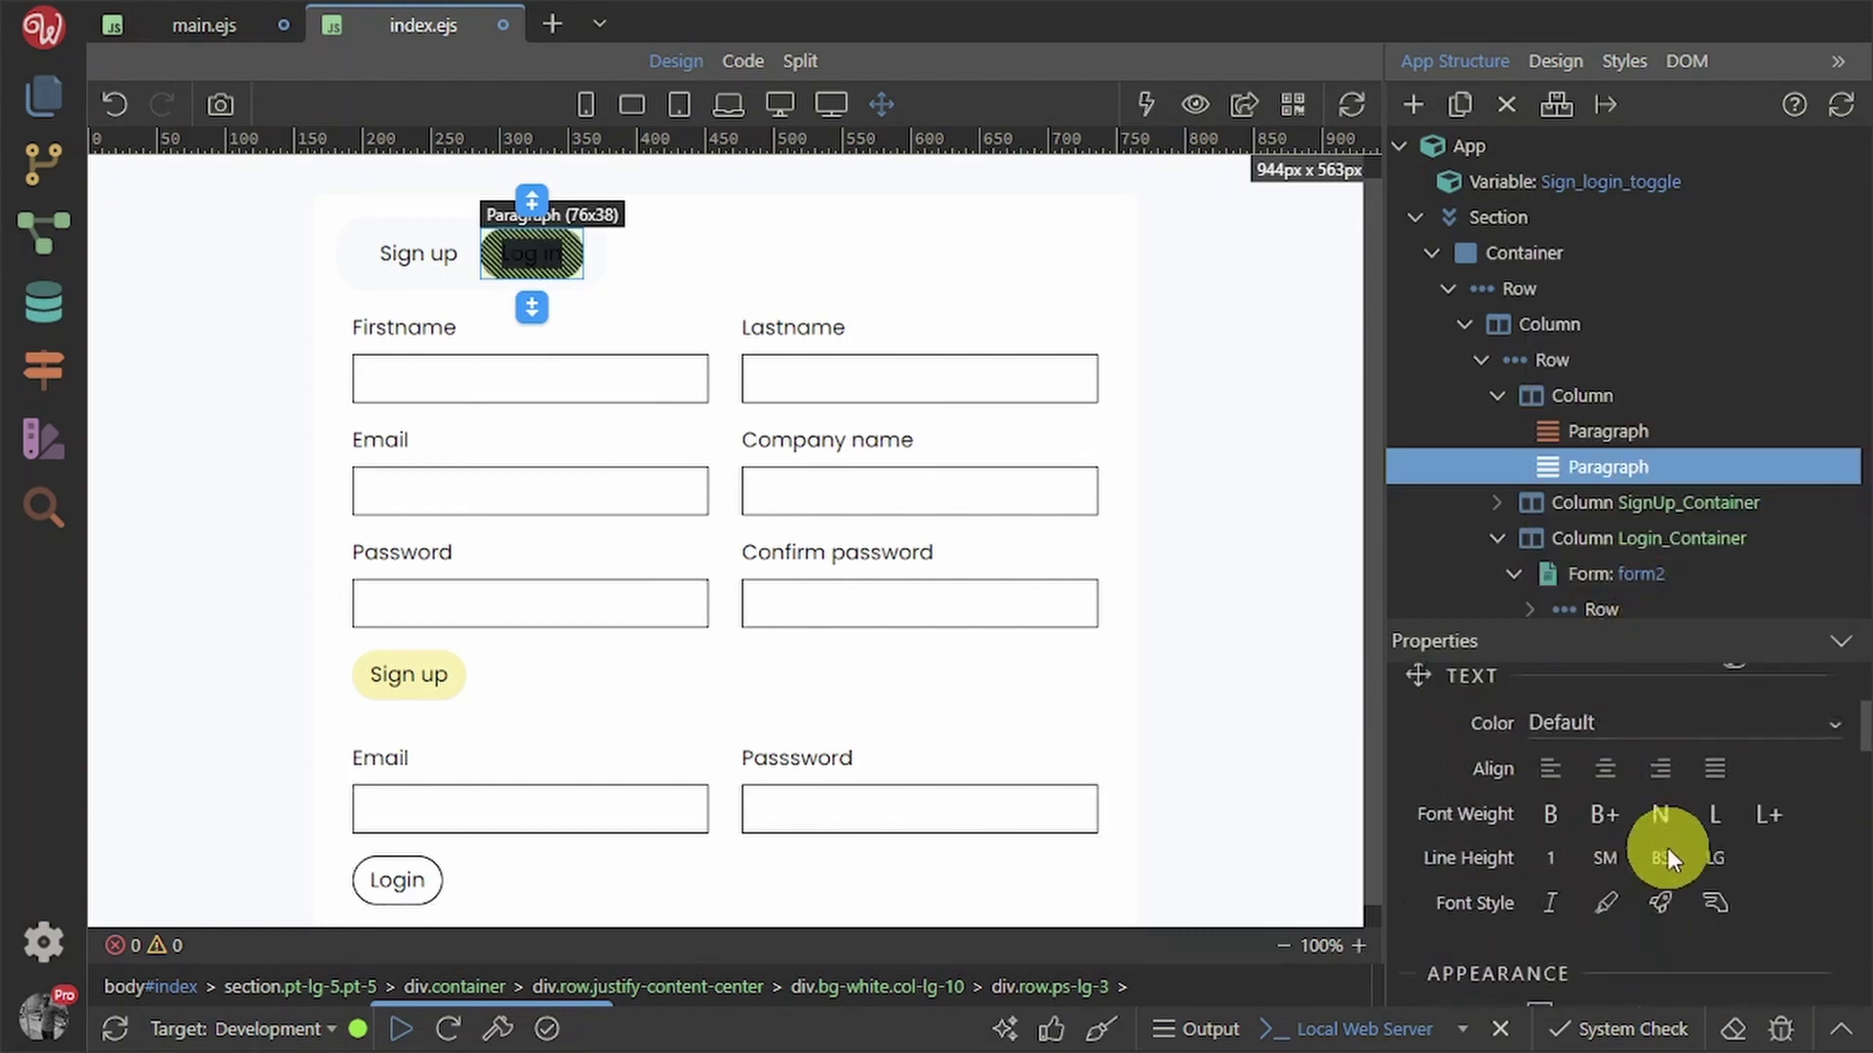
{"action": "left_click_drag", "start_coordinate": [1592, 798], "coordinate": [1839, 790]}
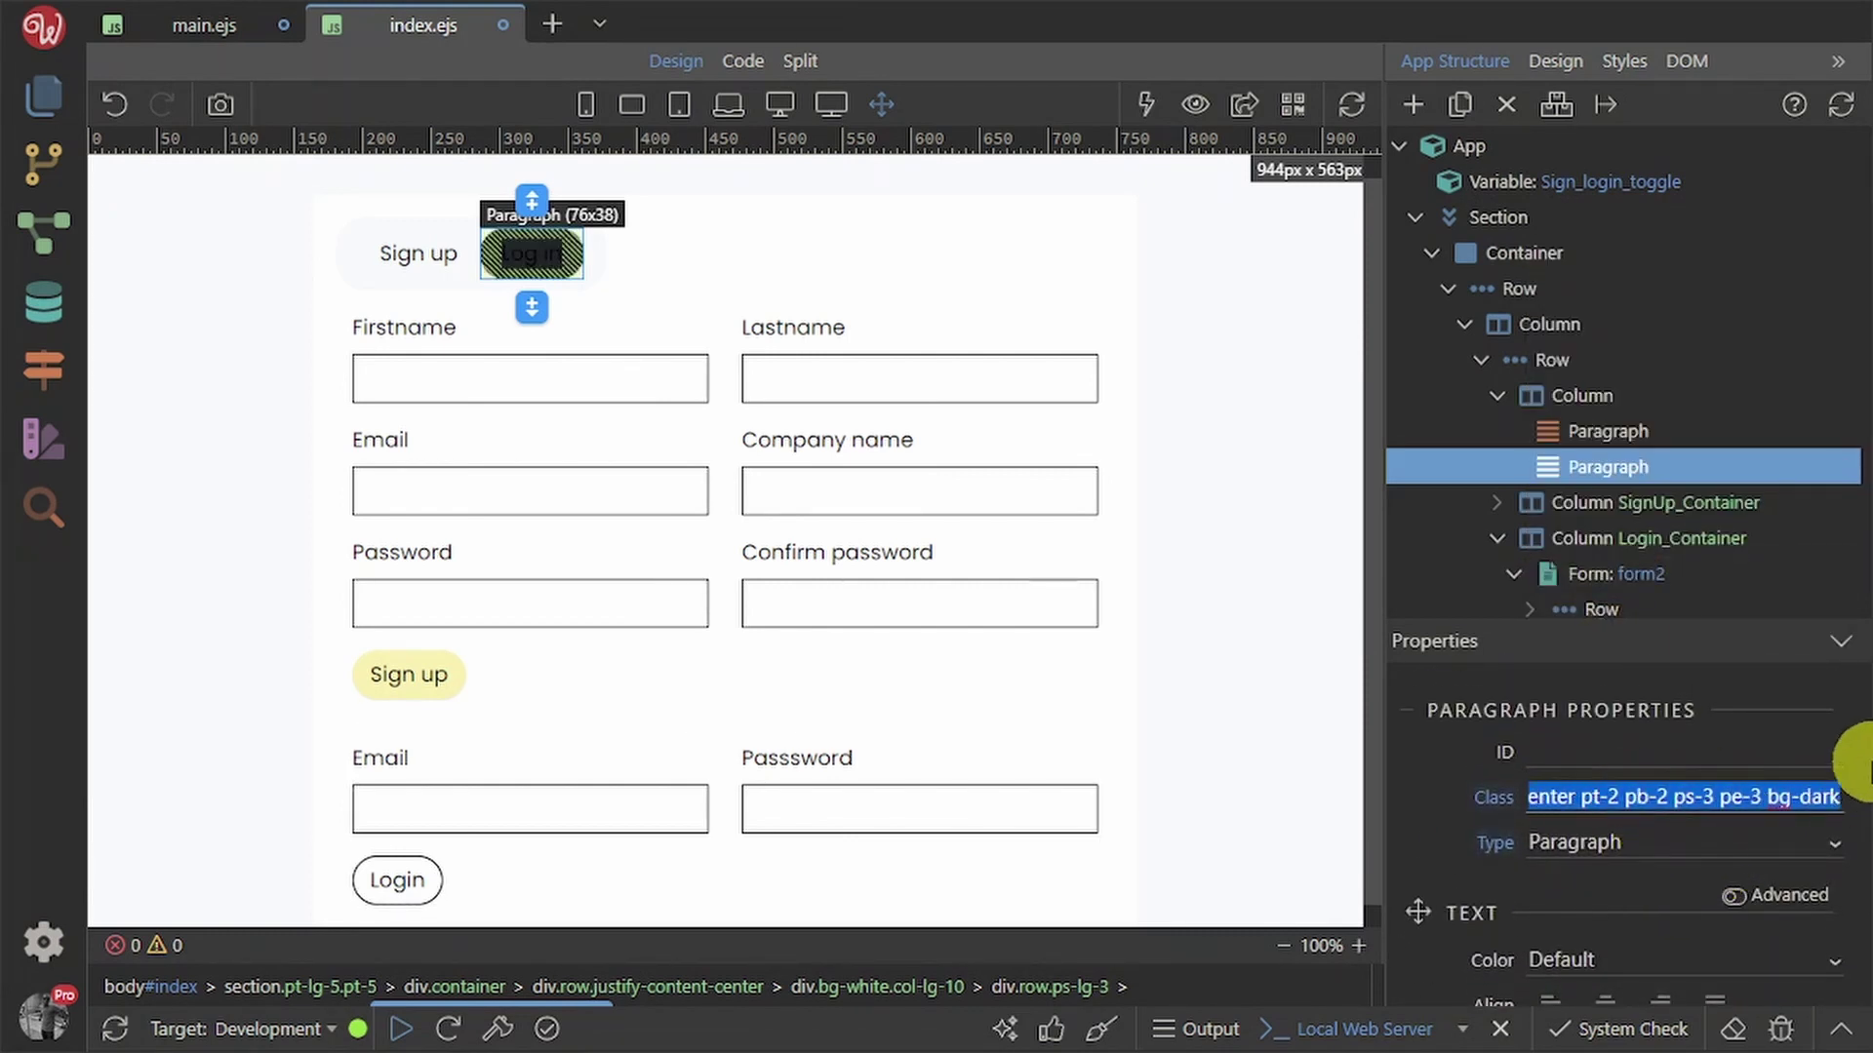
- Change the Log in paragraph's background colour to Primary and inspect the matching class in its class list
{"action": "scroll", "coordinate": [1670, 878], "scroll_direction": "down", "scroll_amount": 10}
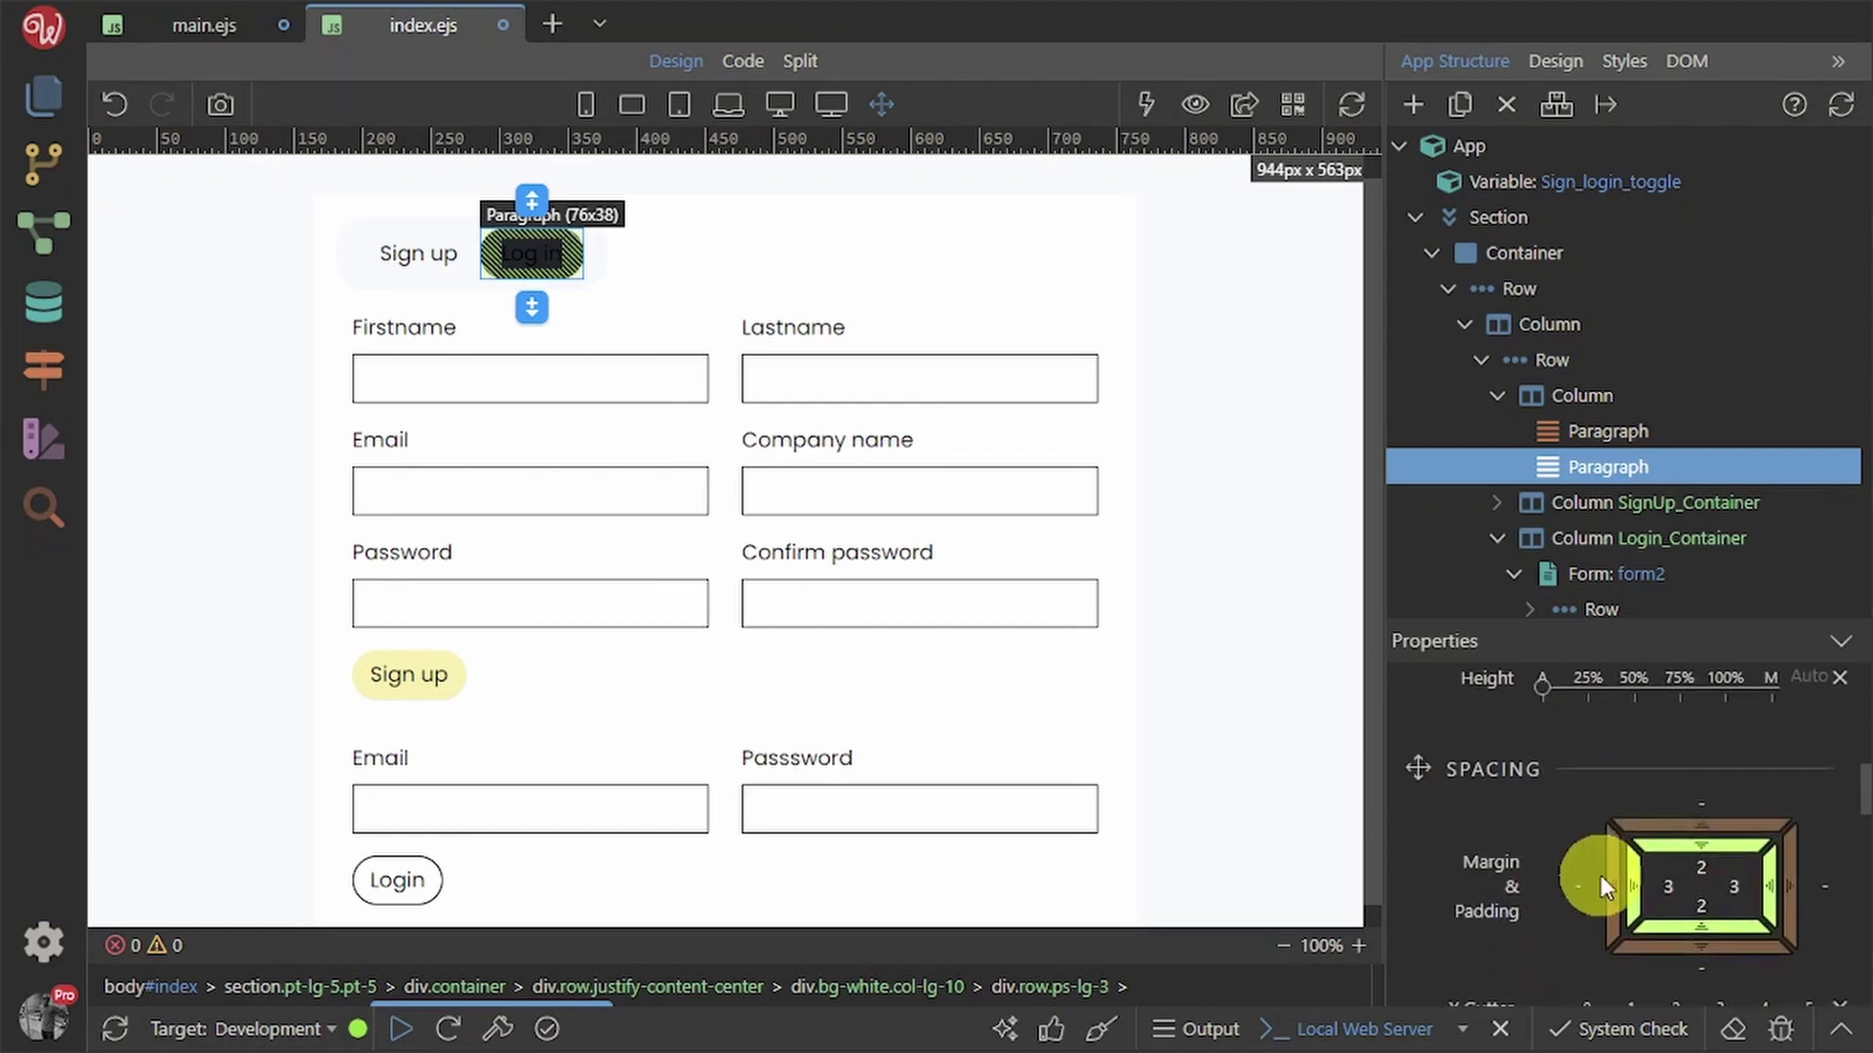
{"action": "scroll", "coordinate": [1642, 876], "scroll_direction": "down", "scroll_amount": 6}
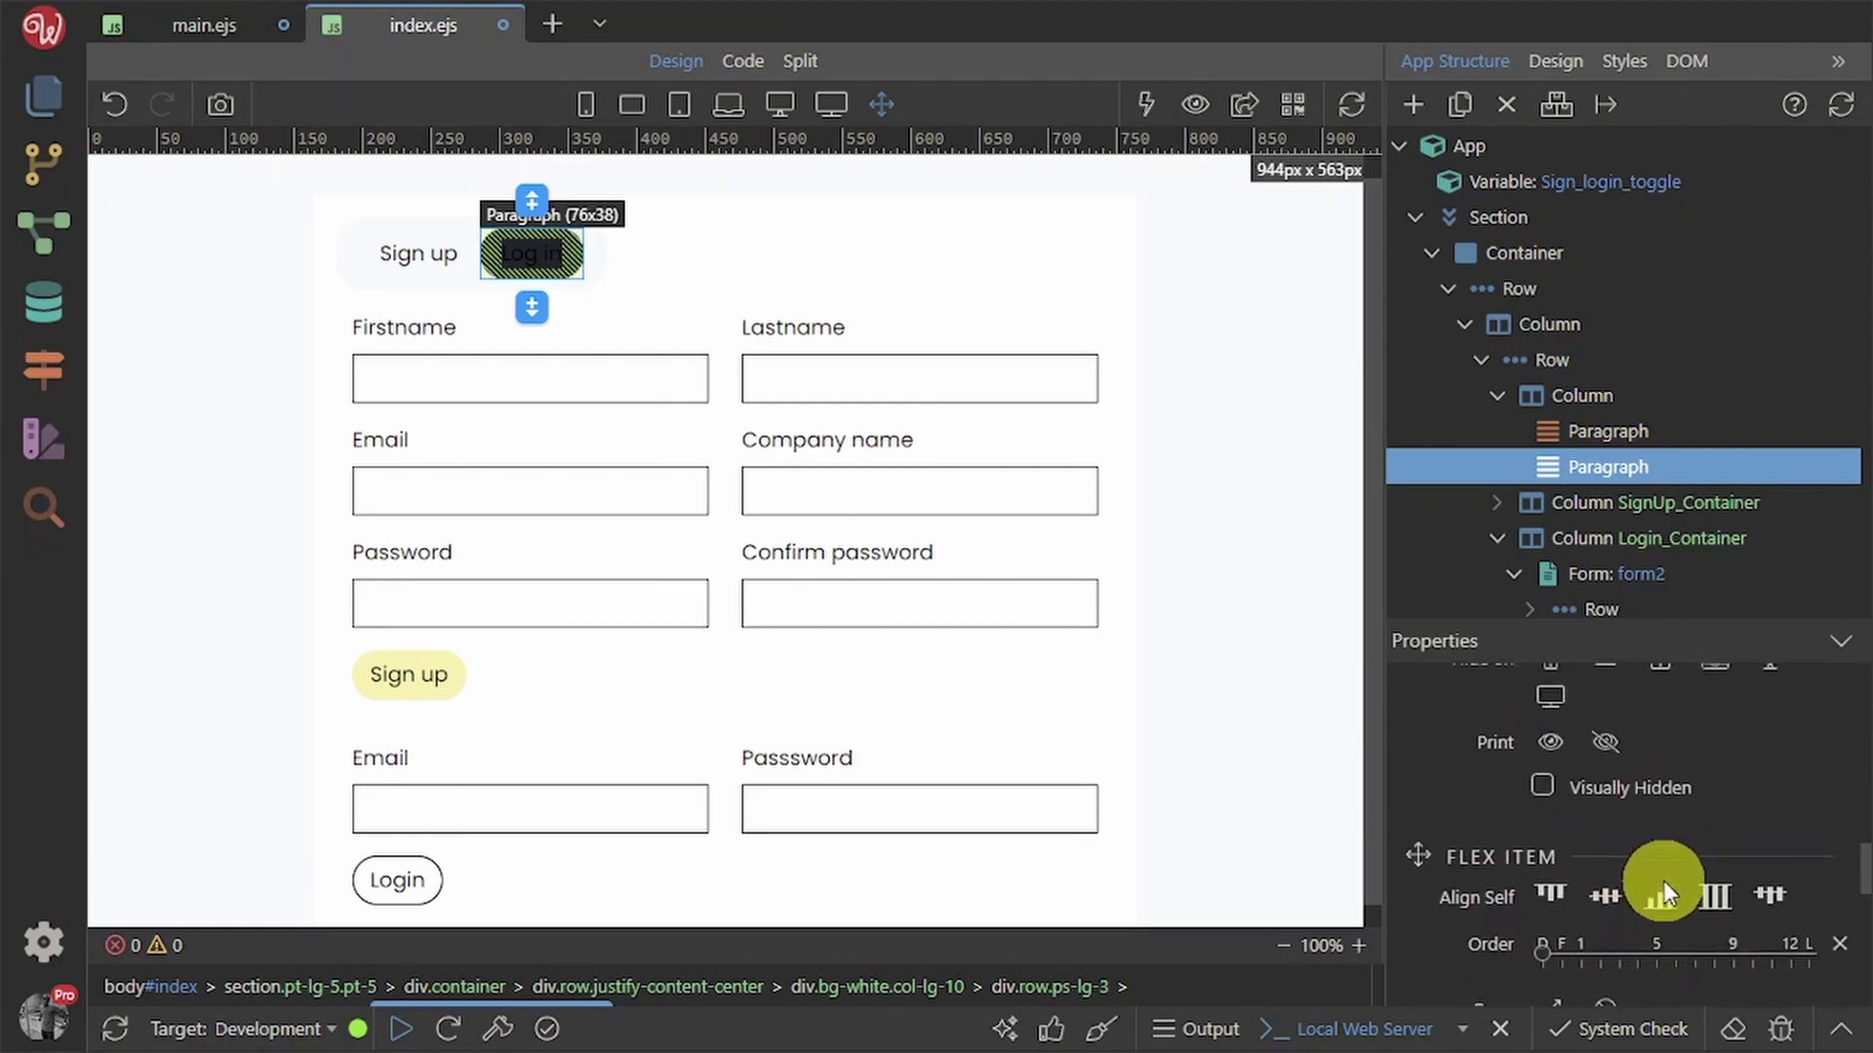
{"action": "scroll", "coordinate": [1635, 783], "scroll_direction": "up", "scroll_amount": 12}
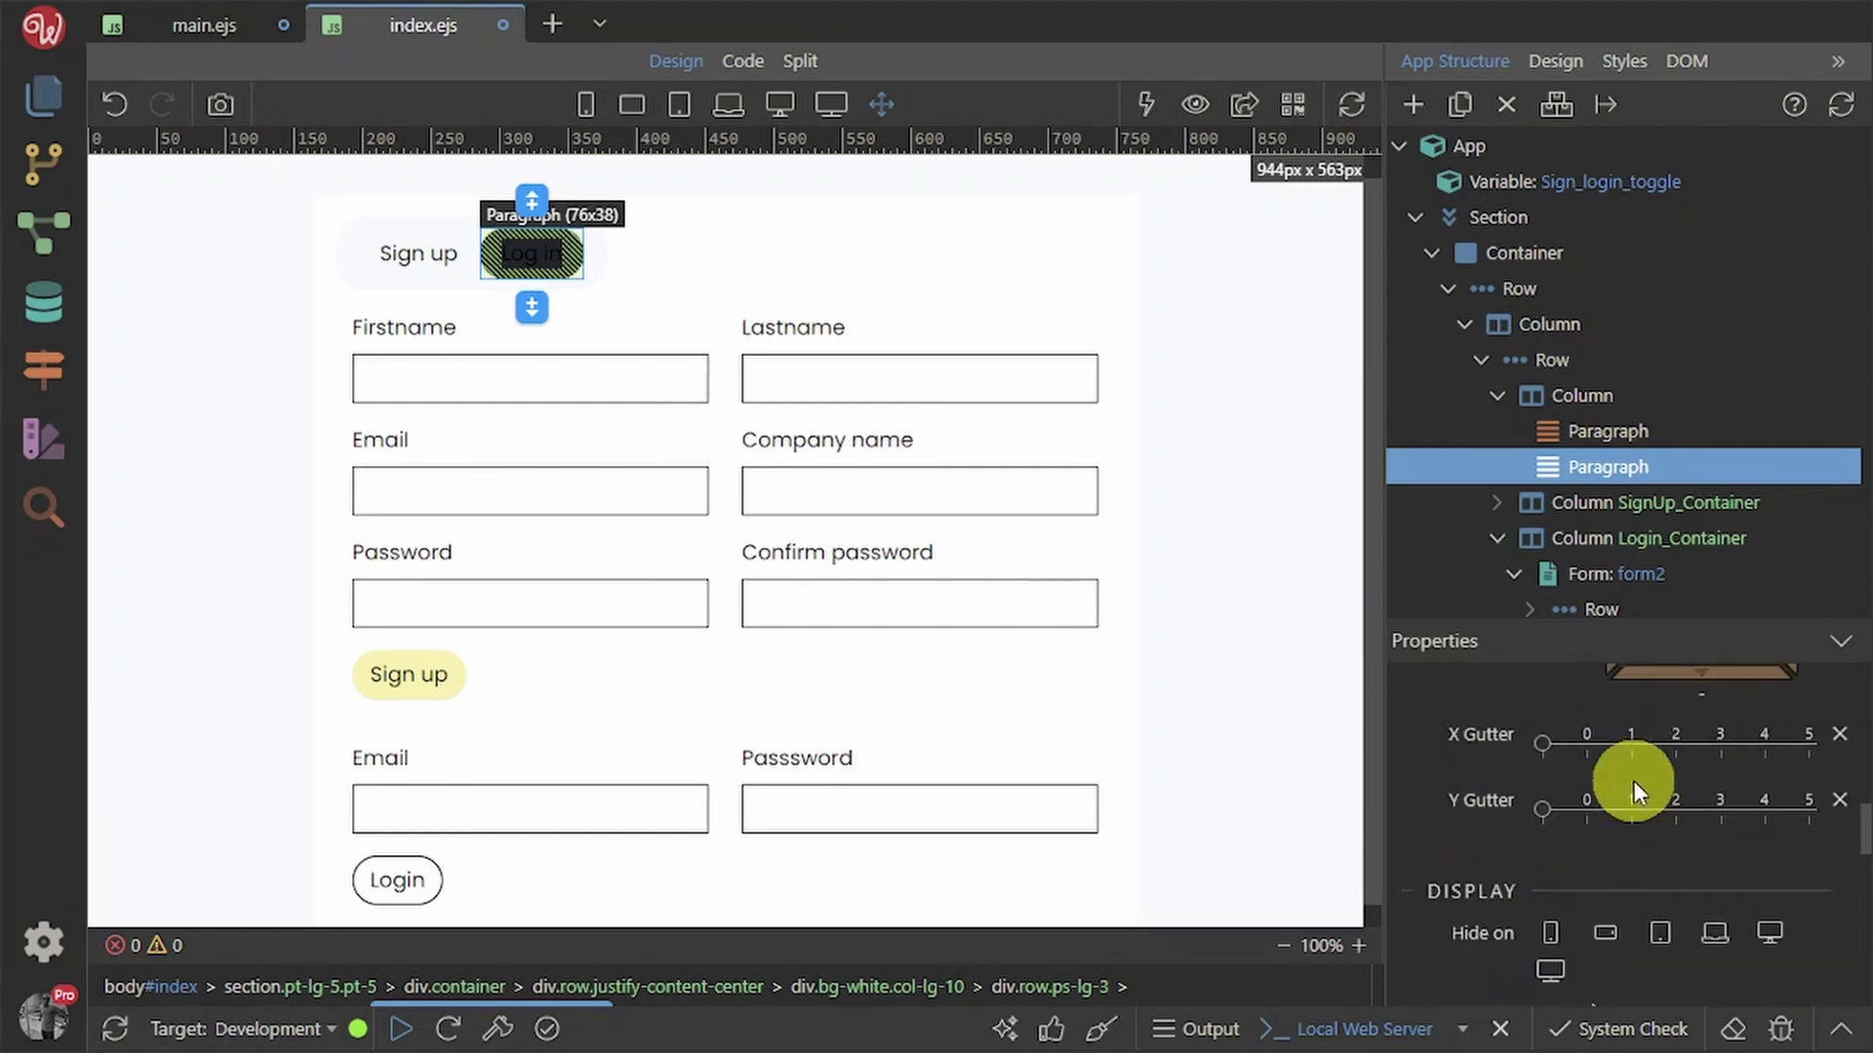
{"action": "left_click", "coordinate": [1636, 829]}
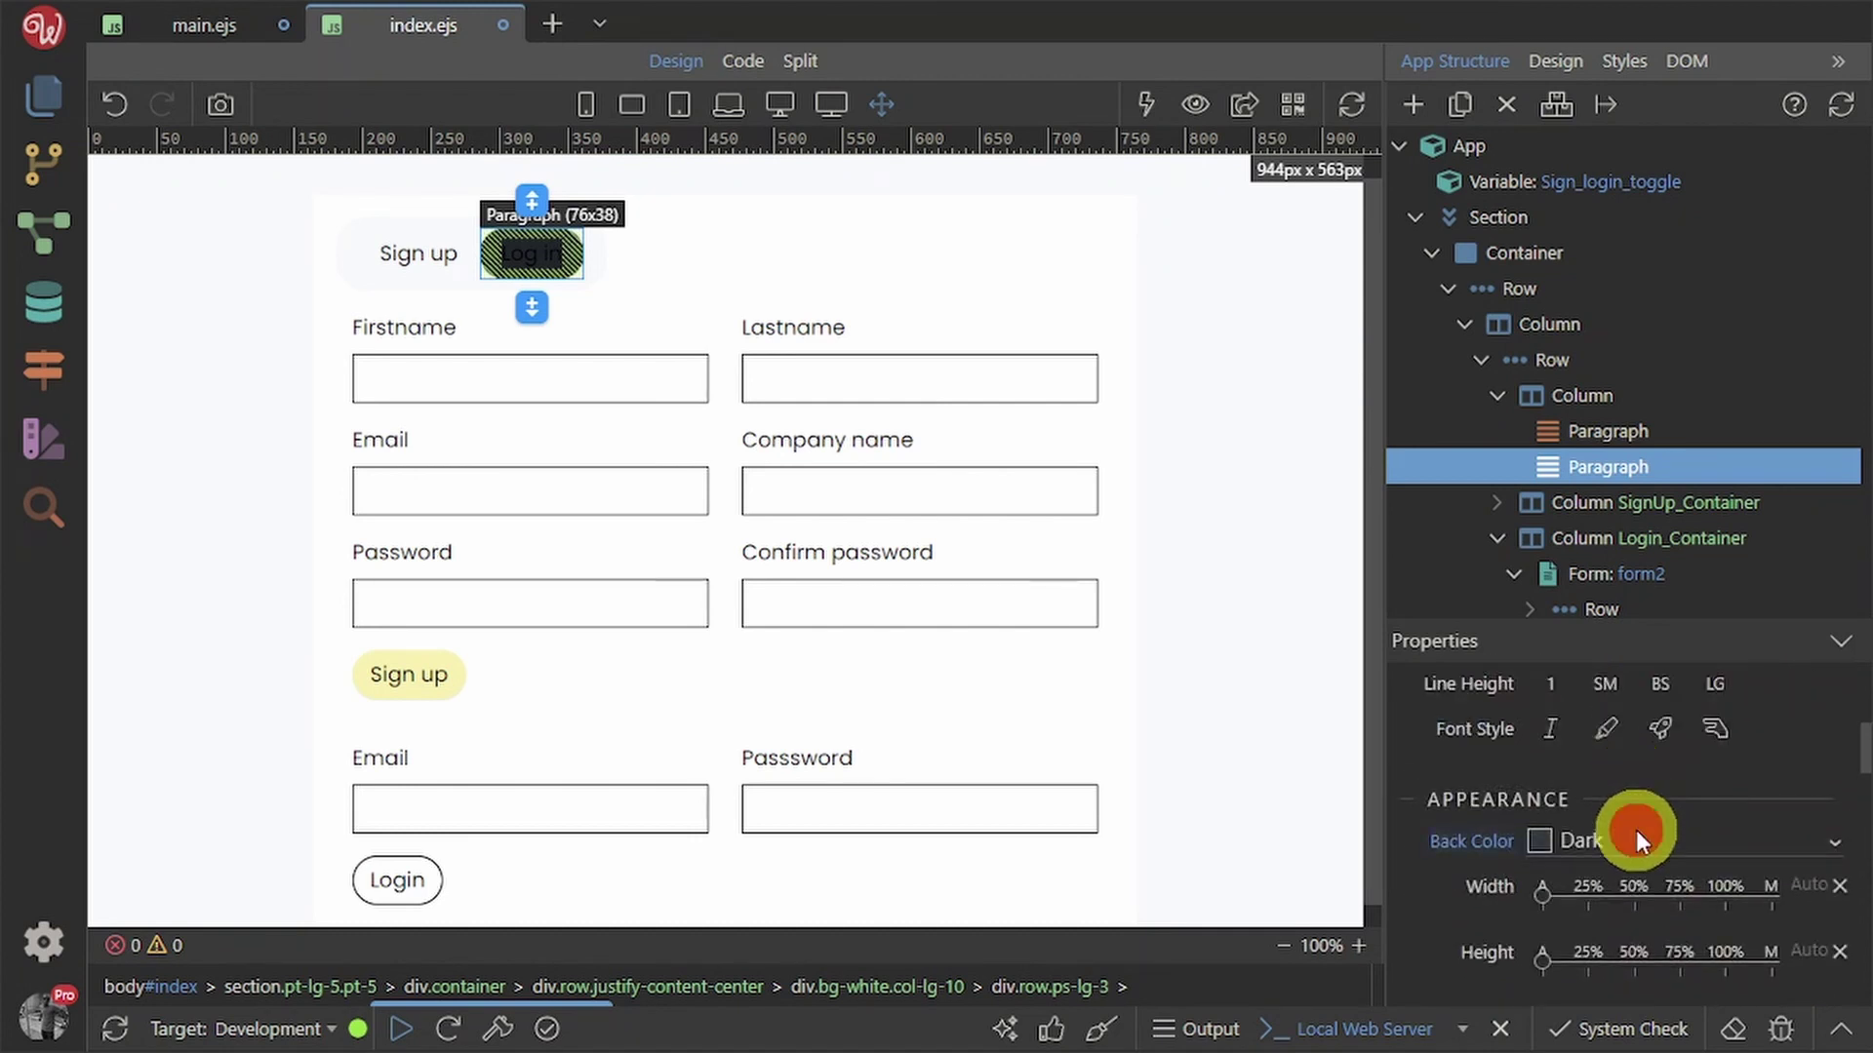
{"action": "left_click", "coordinate": [1598, 442]}
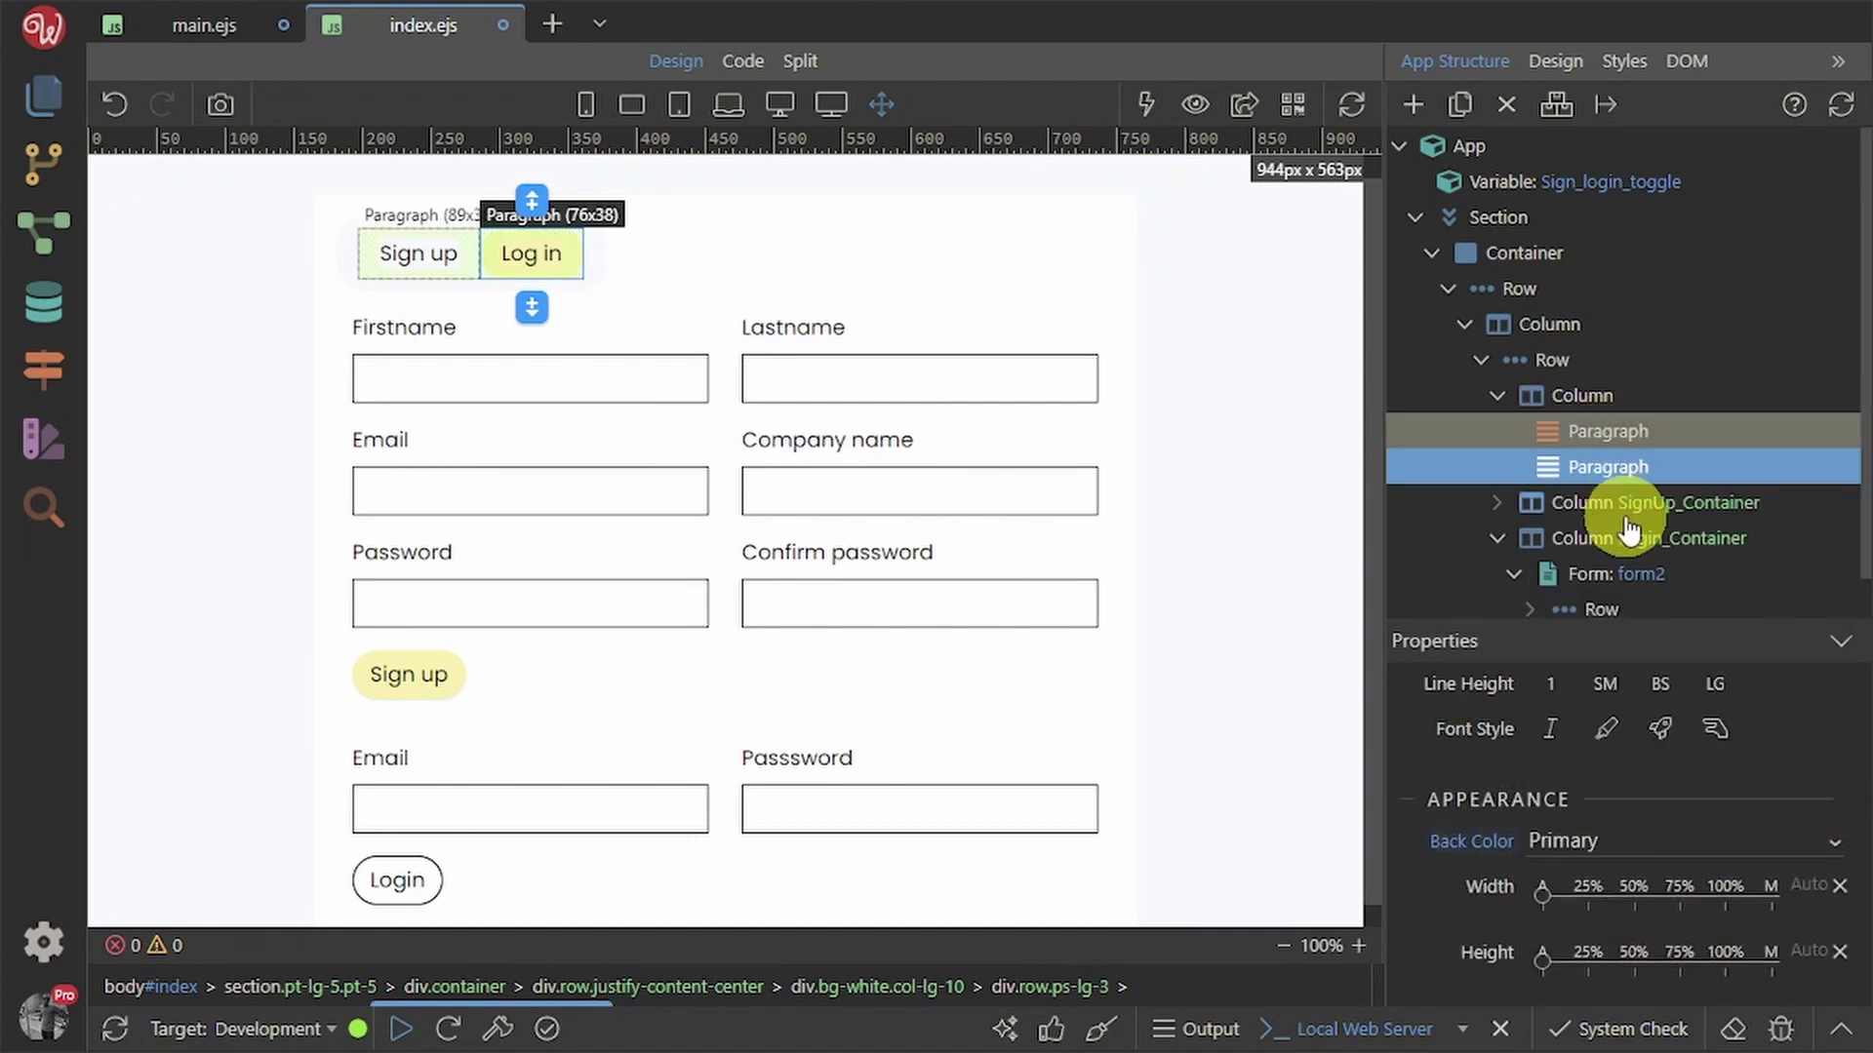
{"action": "scroll", "coordinate": [1687, 760], "scroll_direction": "up", "scroll_amount": 3}
{"action": "scroll", "coordinate": [1702, 819], "scroll_direction": "down", "scroll_amount": 1}
{"action": "scroll", "coordinate": [1683, 781], "scroll_direction": "up", "scroll_amount": 2}
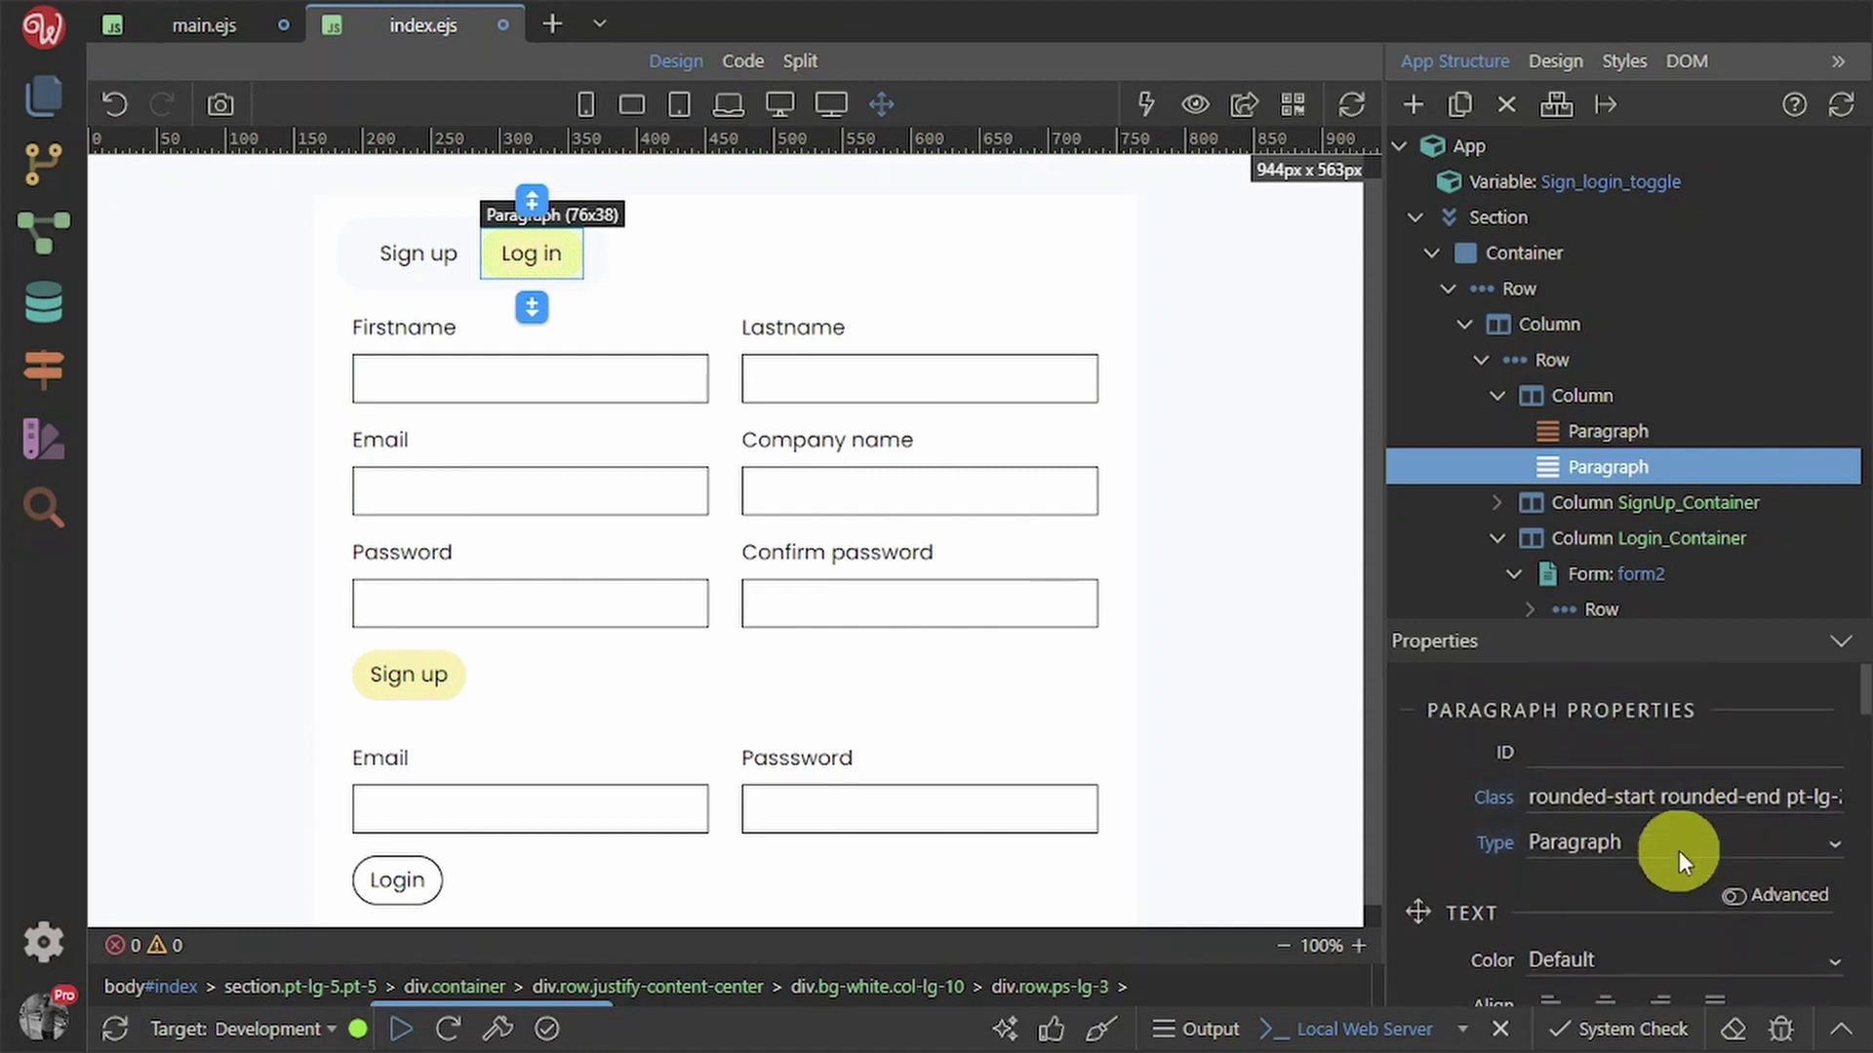
{"action": "left_click_drag", "start_coordinate": [1648, 802], "coordinate": [1840, 796]}
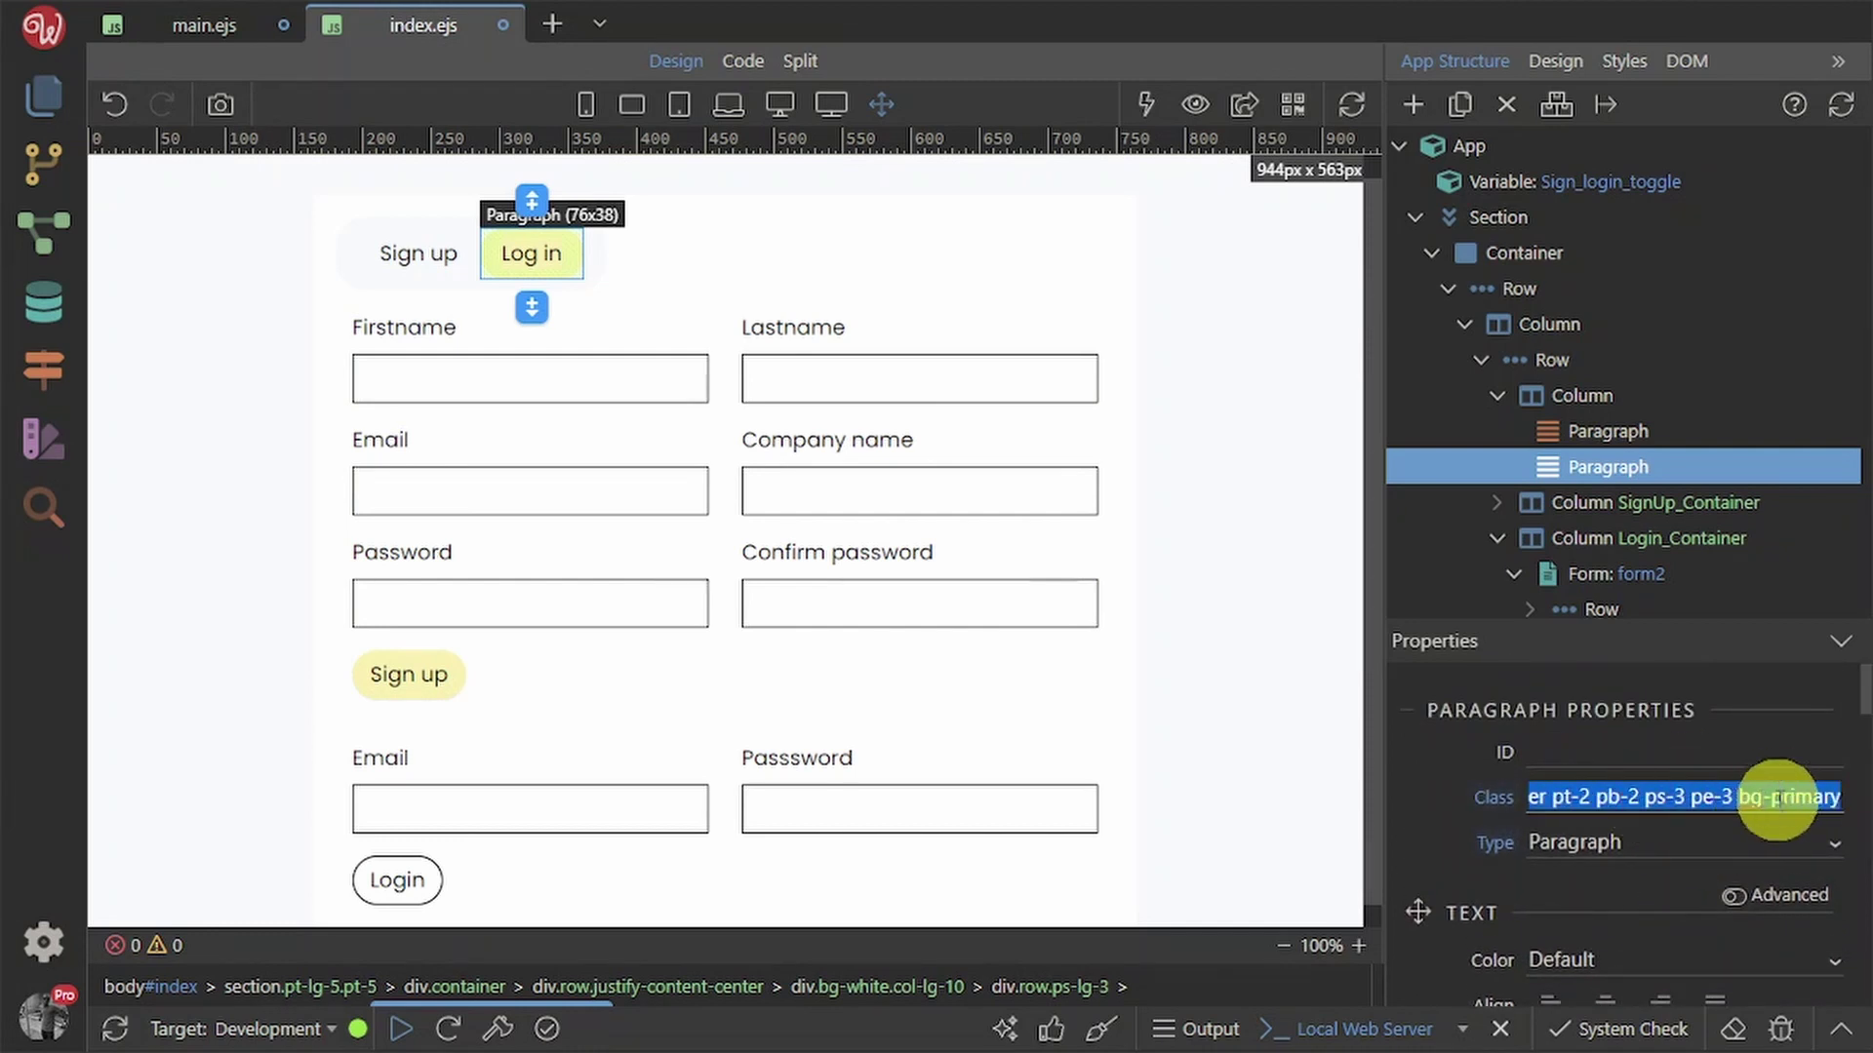
- Reset the Log in paragraph's background colour to Default and save the page
{"action": "scroll", "coordinate": [1778, 798], "scroll_direction": "down", "scroll_amount": 15}
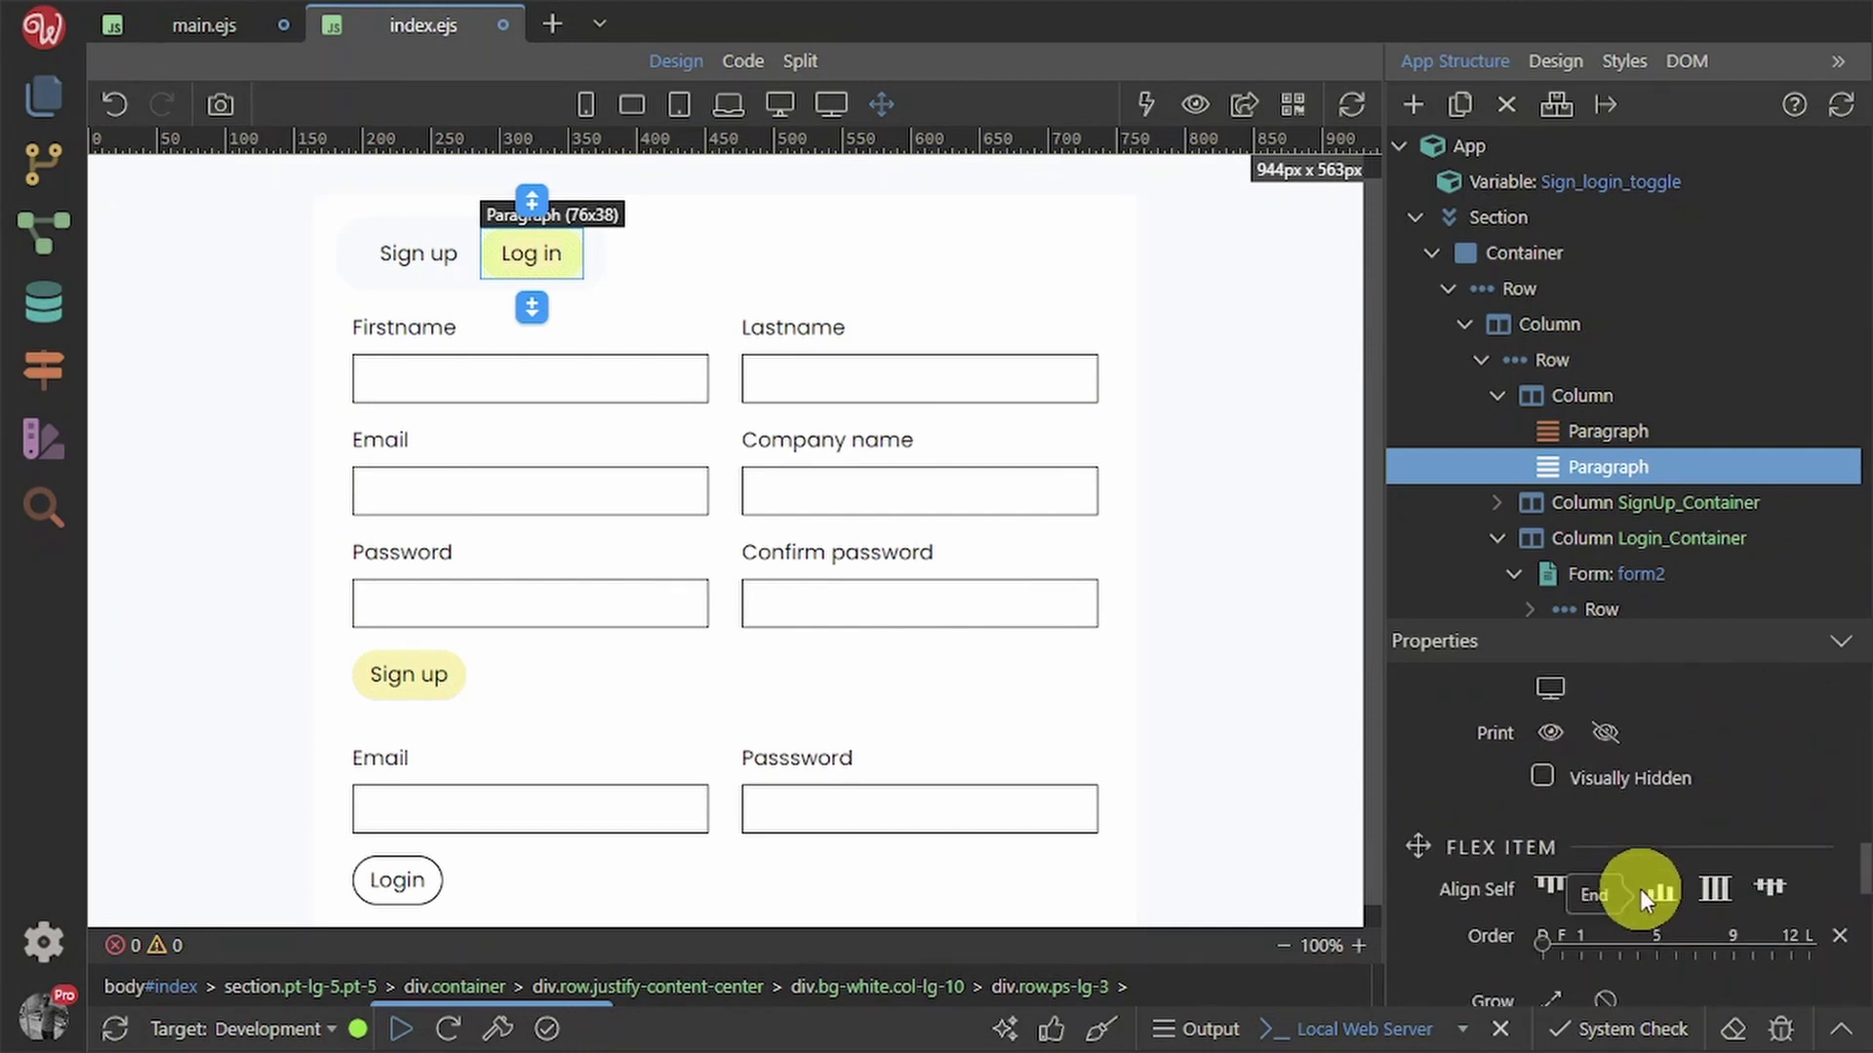
{"action": "scroll", "coordinate": [1640, 887], "scroll_direction": "down", "scroll_amount": 5}
{"action": "scroll", "coordinate": [1647, 828], "scroll_direction": "up", "scroll_amount": 5}
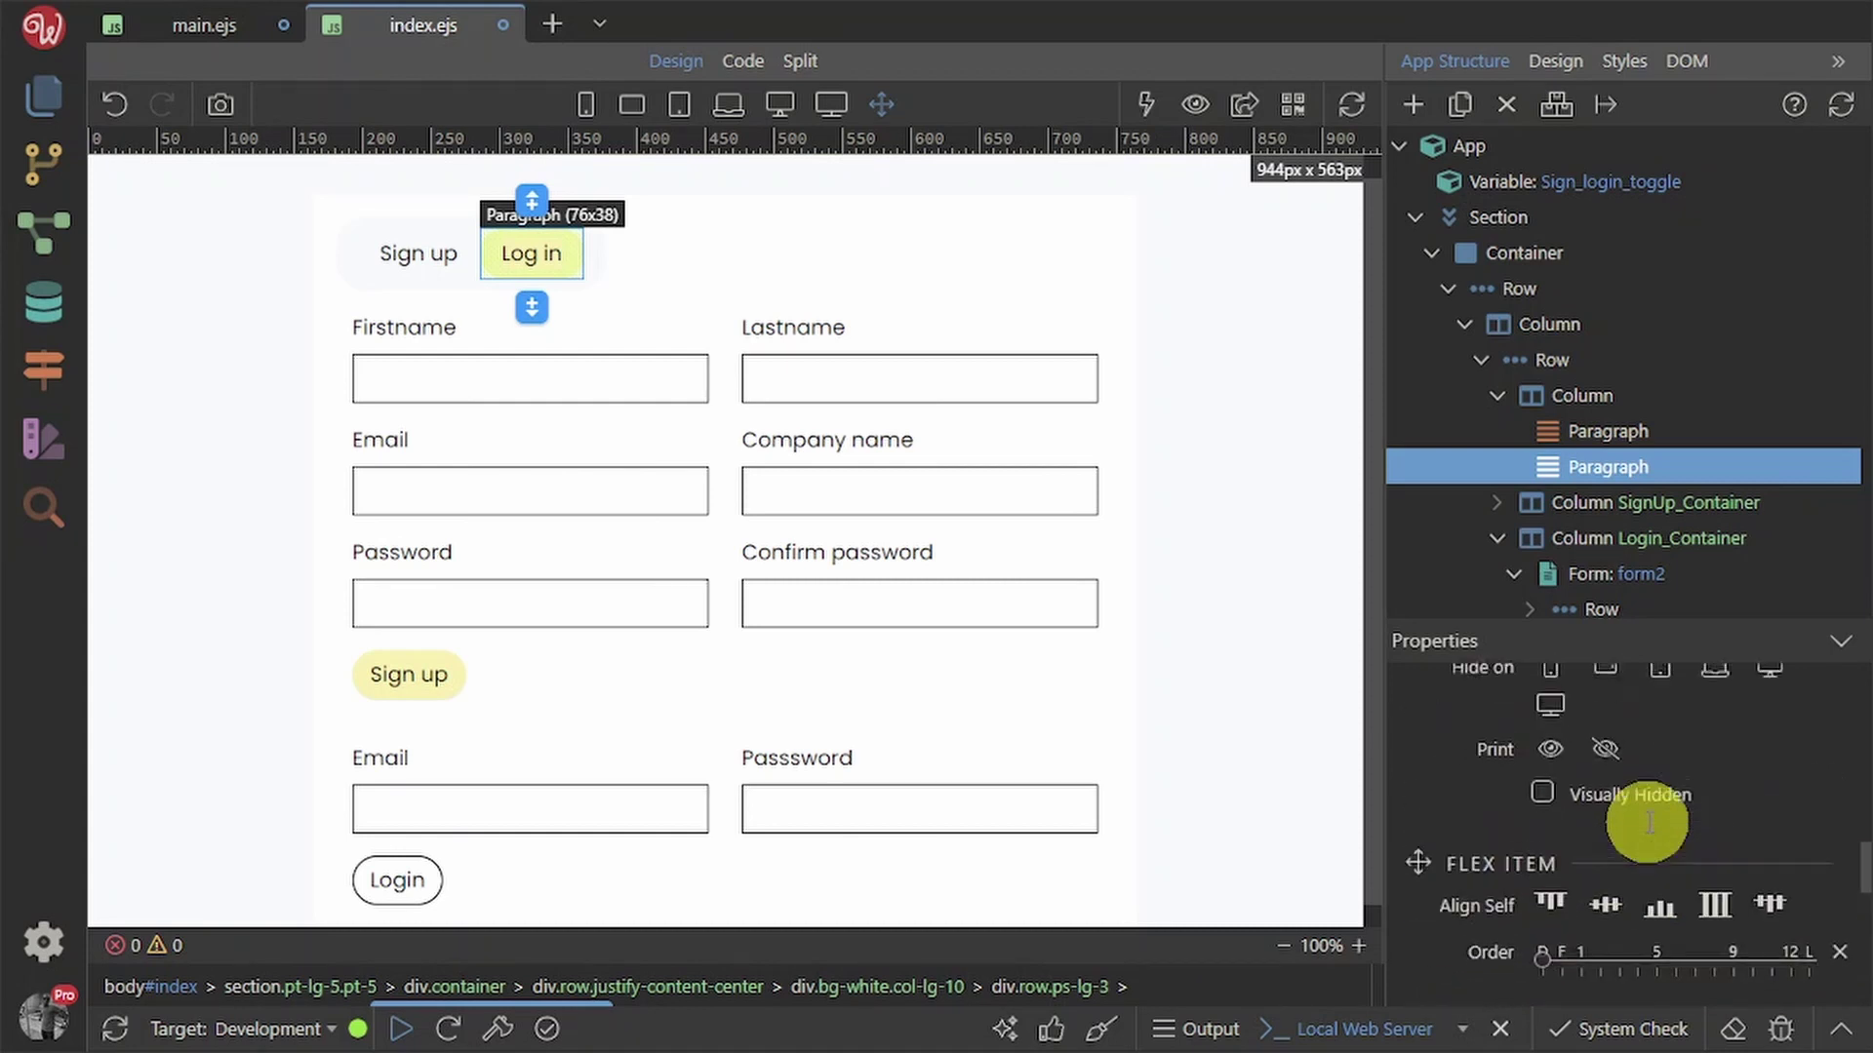
{"action": "scroll", "coordinate": [1646, 823], "scroll_direction": "up", "scroll_amount": 8}
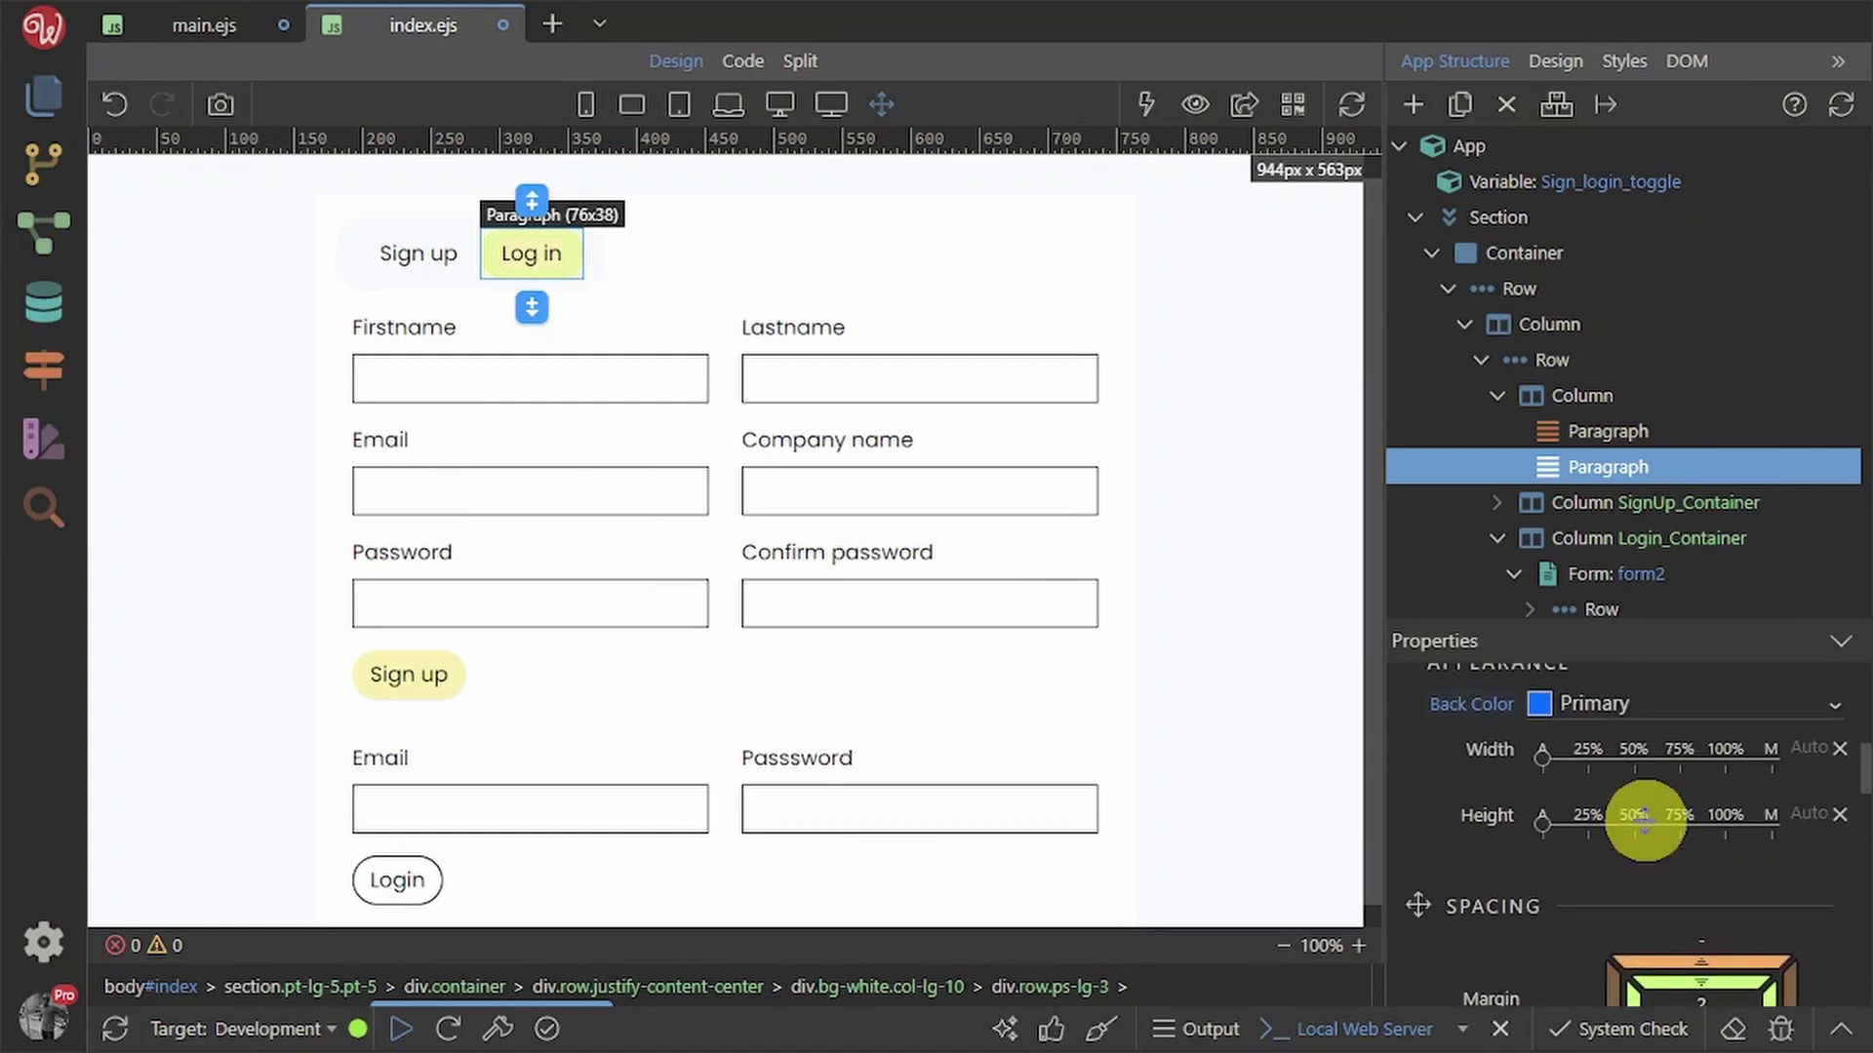
{"action": "left_click", "coordinate": [1635, 717]}
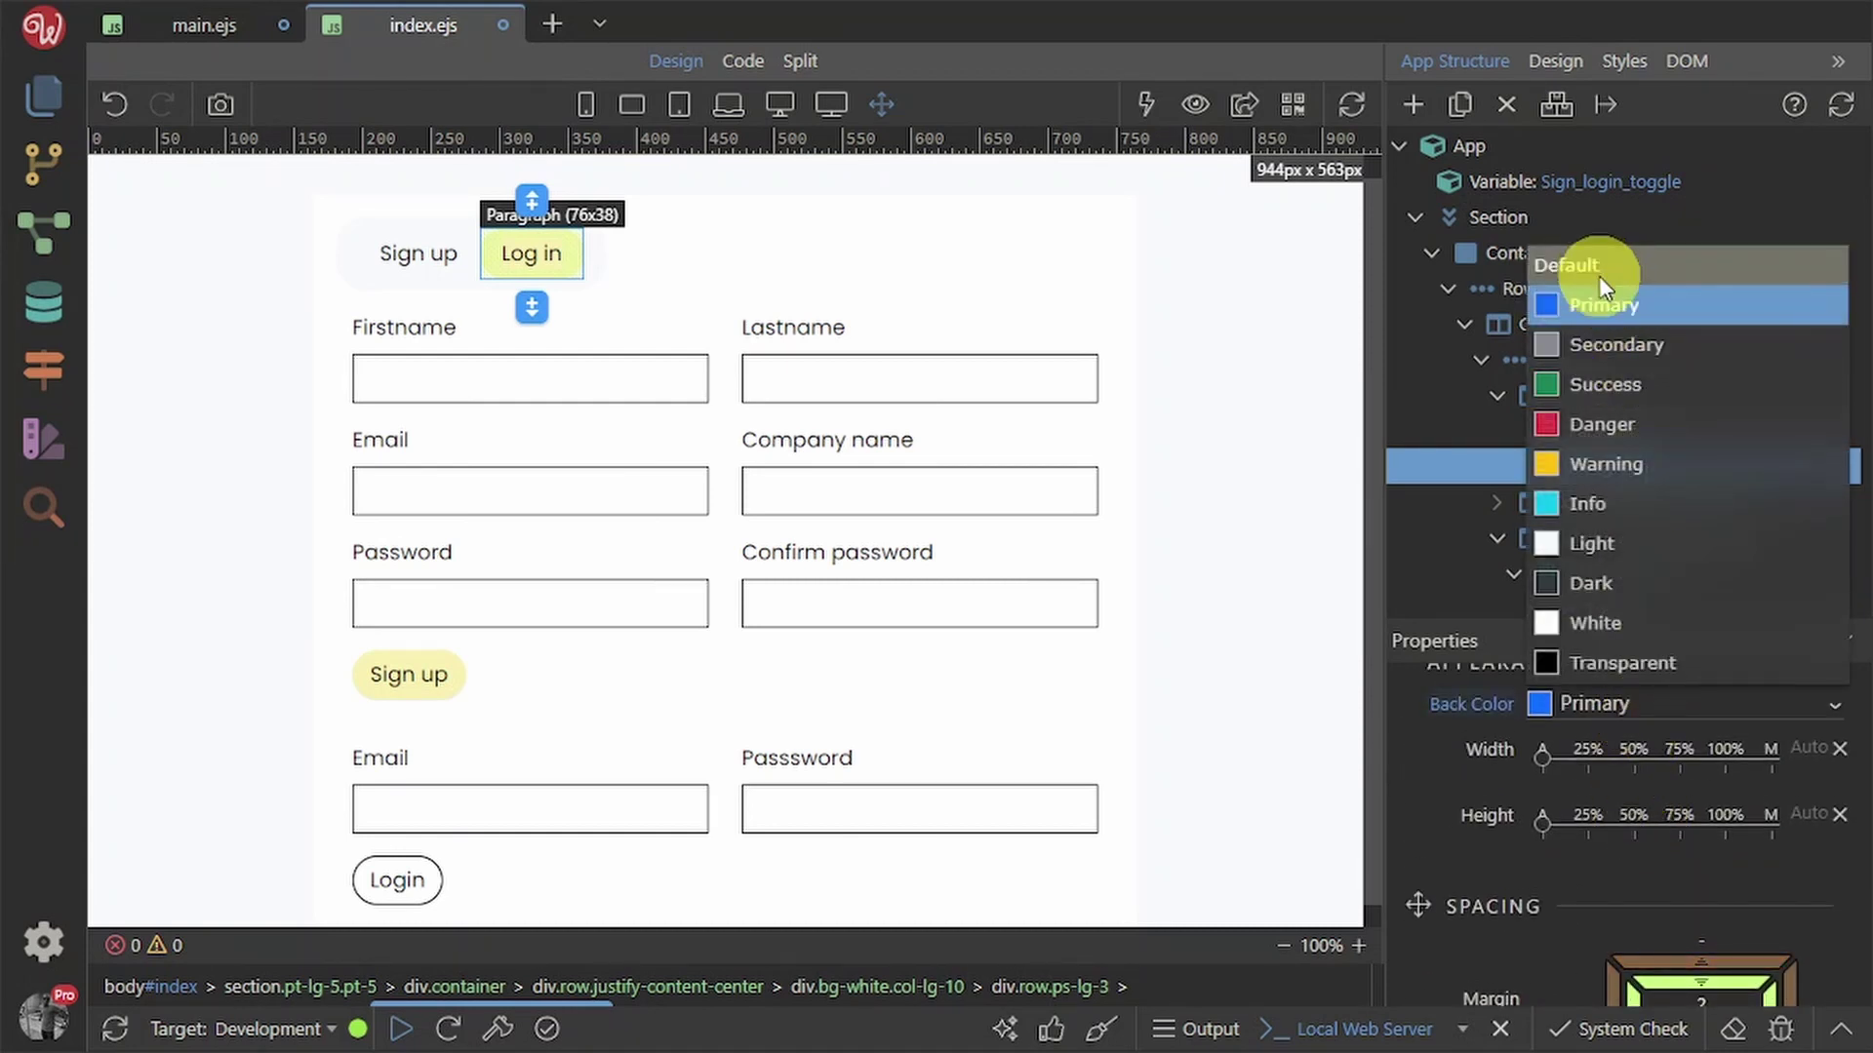
{"action": "left_click", "coordinate": [1600, 277]}
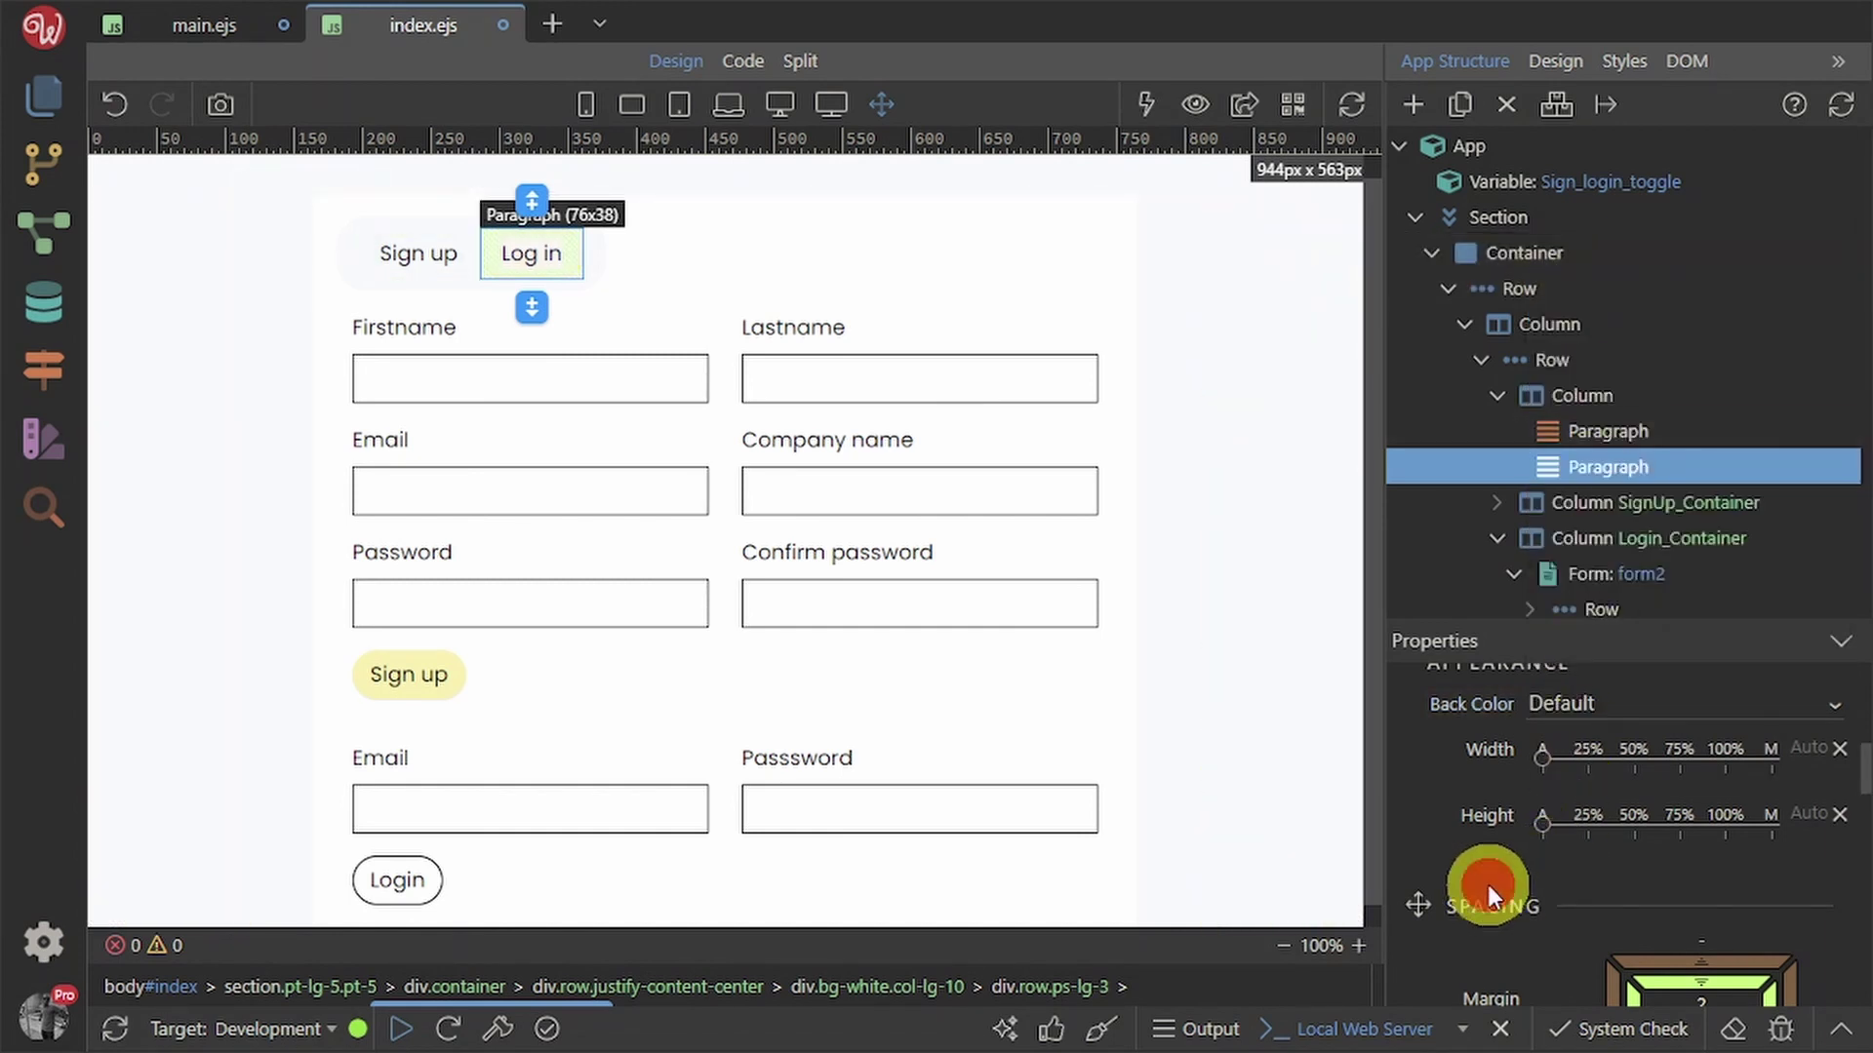
{"action": "key", "text": "ctrl+s"}
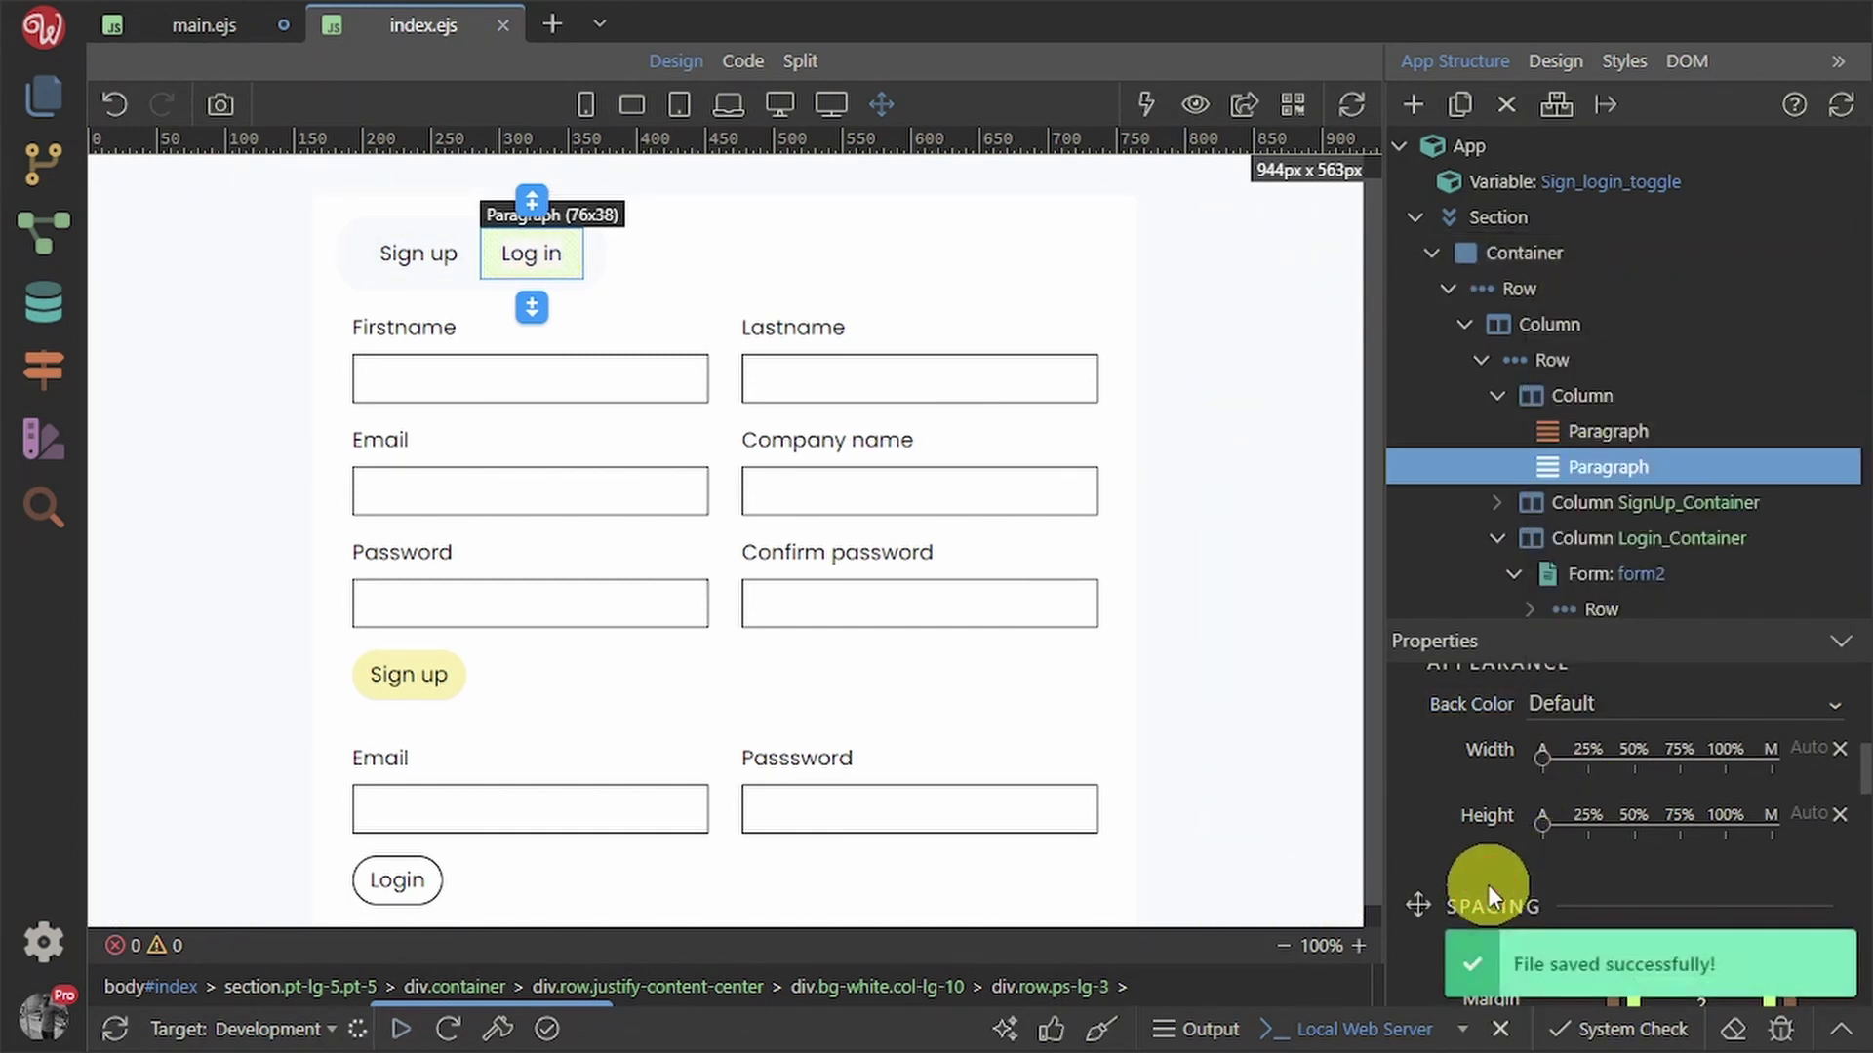
- Examine the theme's basic colour settings in the Theme Manager, and close it again
{"action": "left_click", "coordinate": [50, 437]}
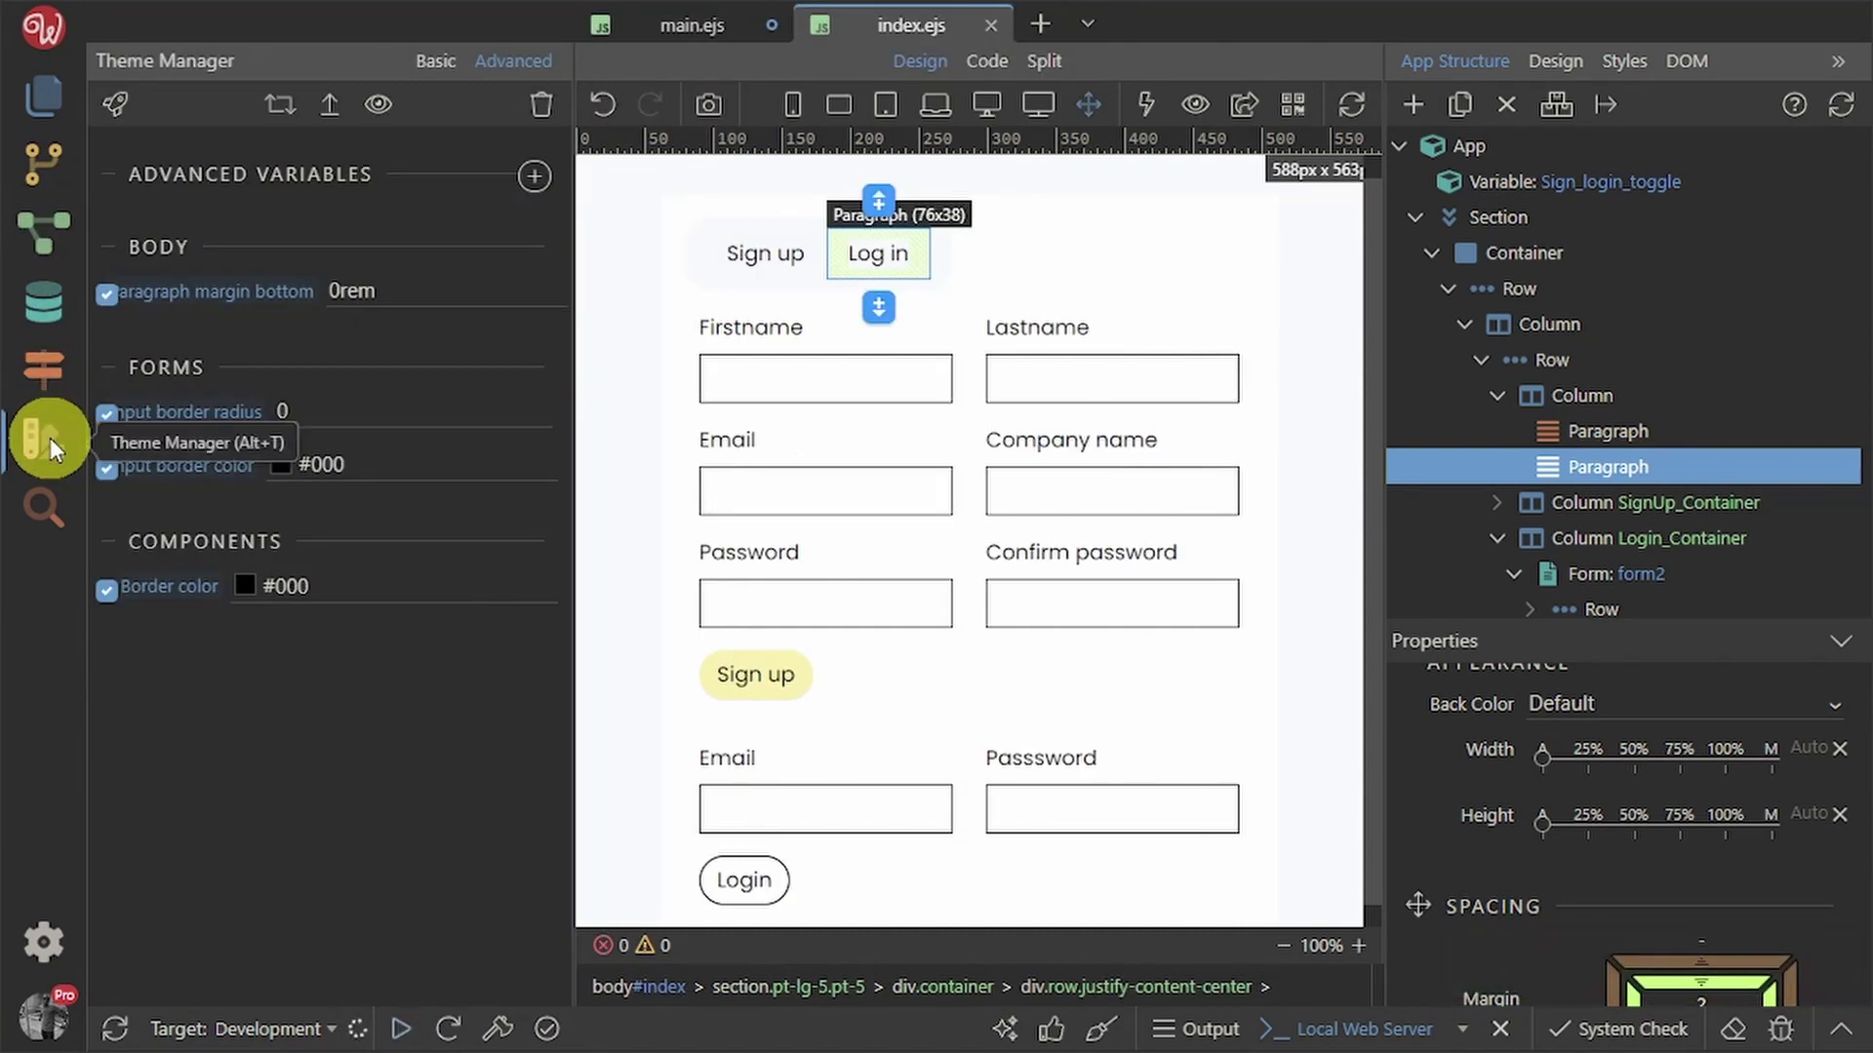
{"action": "left_click", "coordinate": [411, 64]}
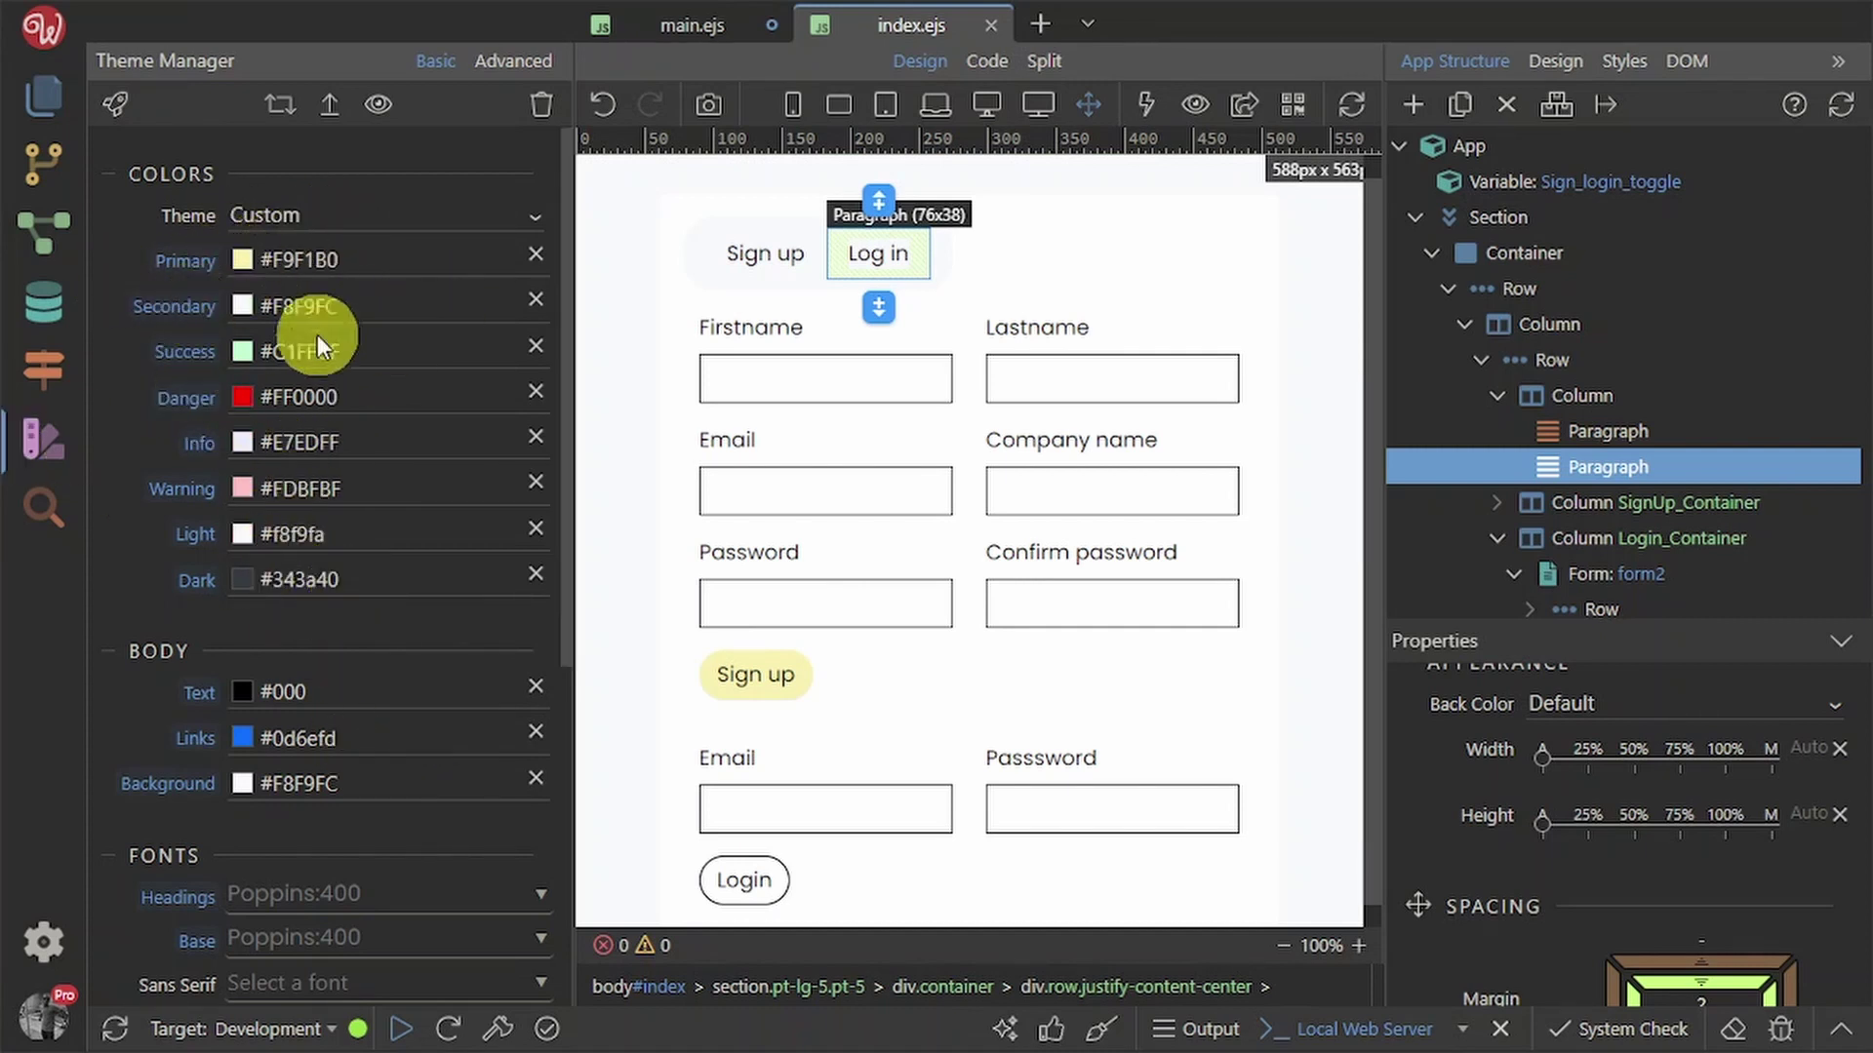
{"action": "left_click", "coordinate": [37, 447]}
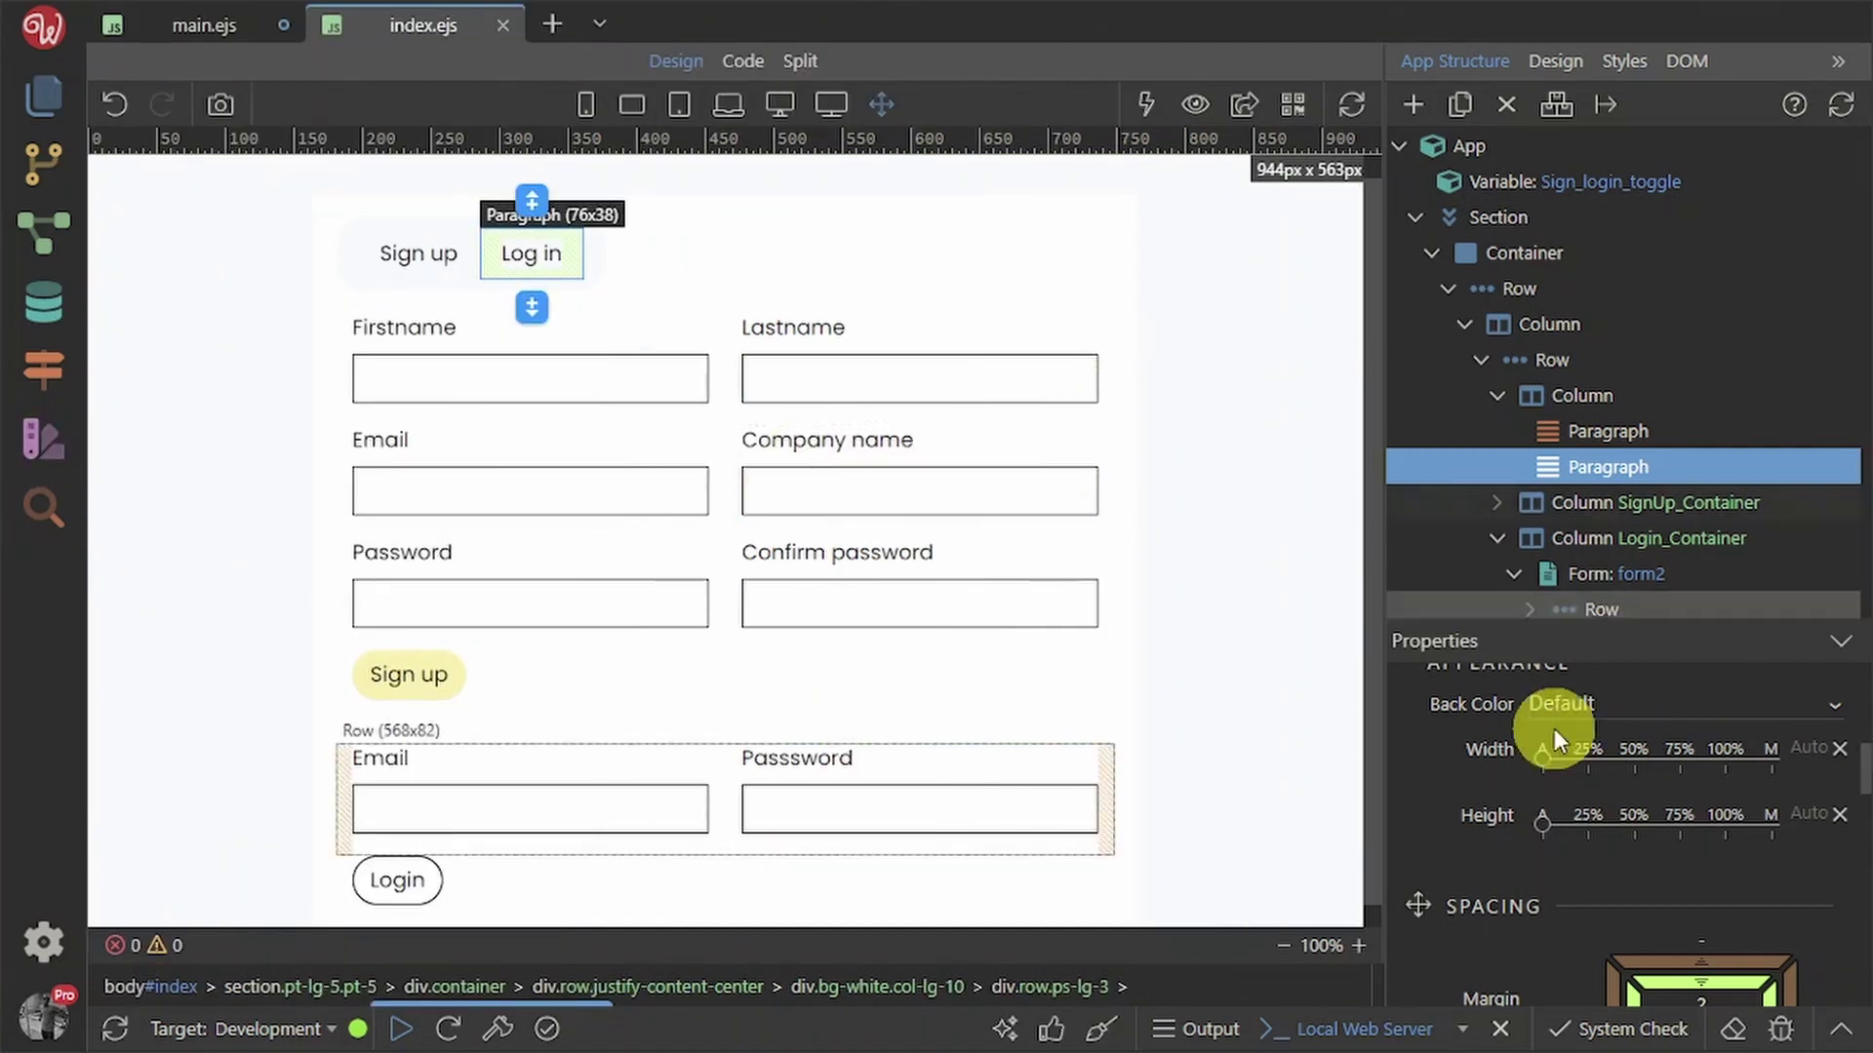
- Save the page, reload localhost:3000 in the Chrome browser and test switching between the Log in and Sign up forms
{"action": "scroll", "coordinate": [1550, 780], "scroll_direction": "down", "scroll_amount": 2}
{"action": "key", "text": "ctrl+s"}
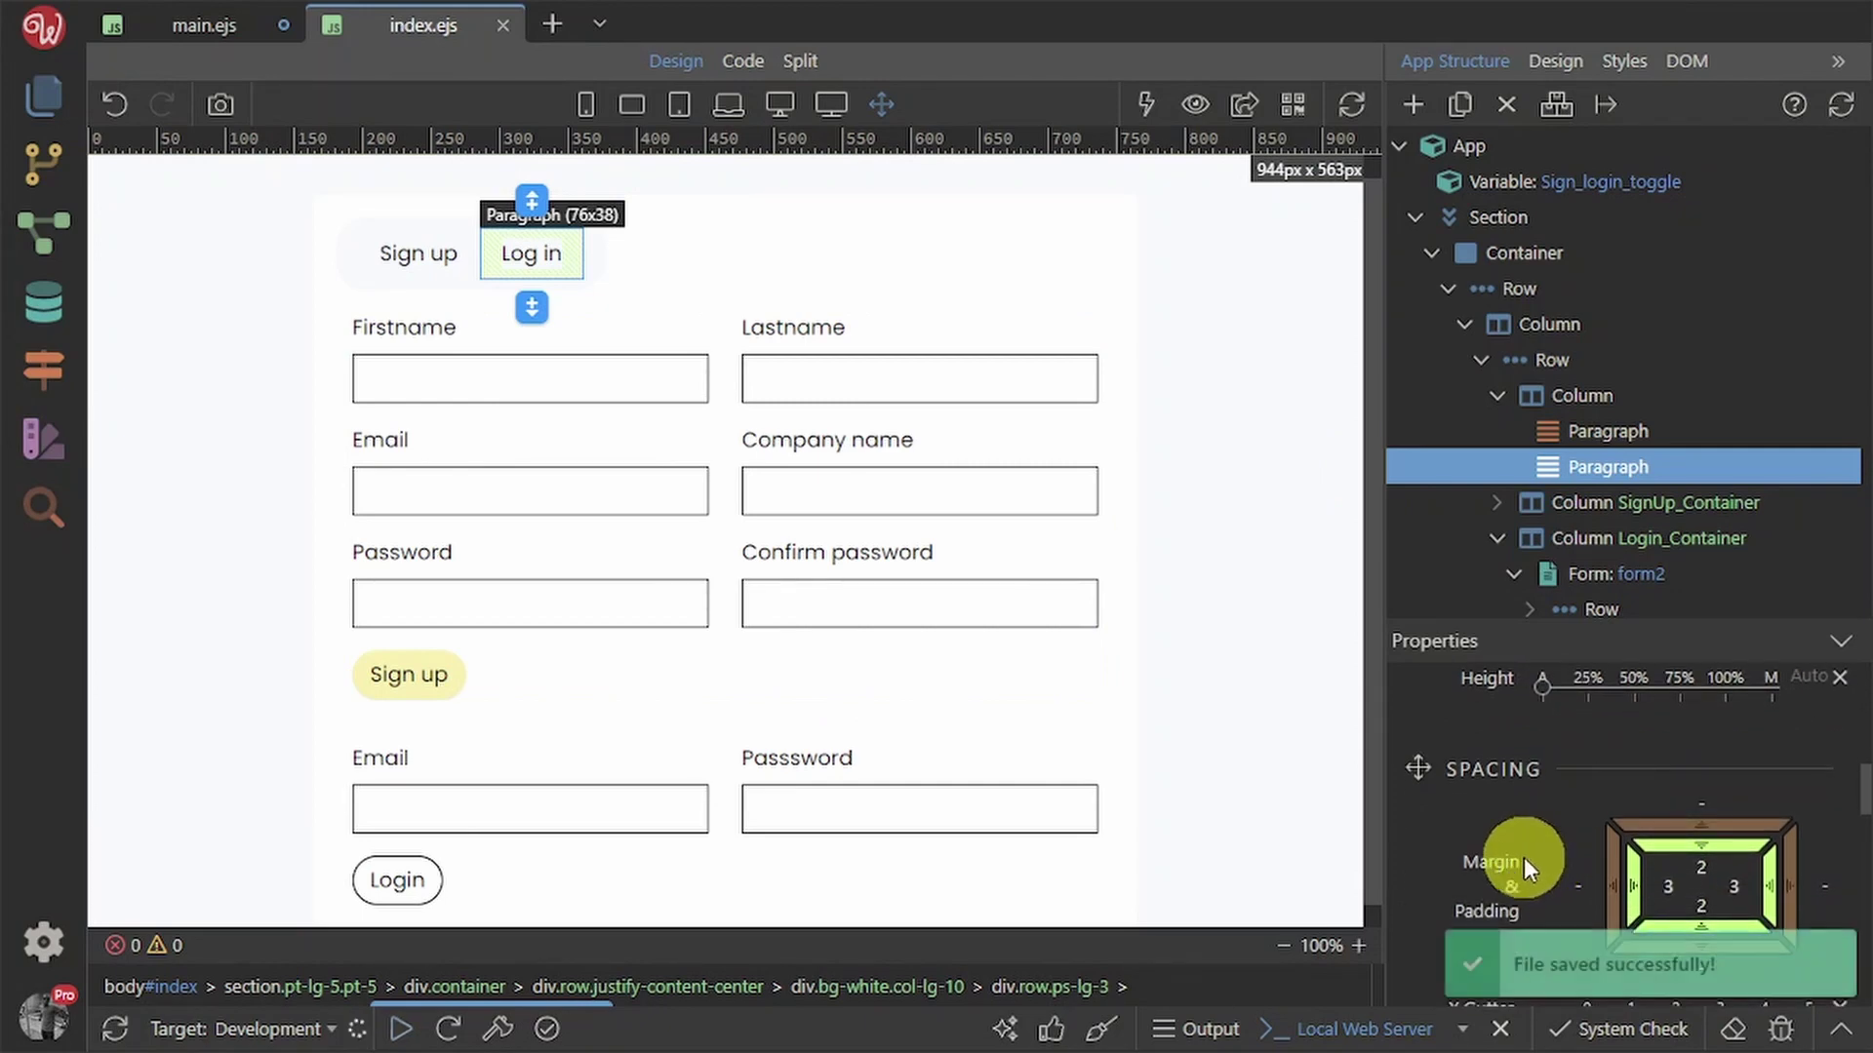
{"action": "key", "text": "alt+Tab"}
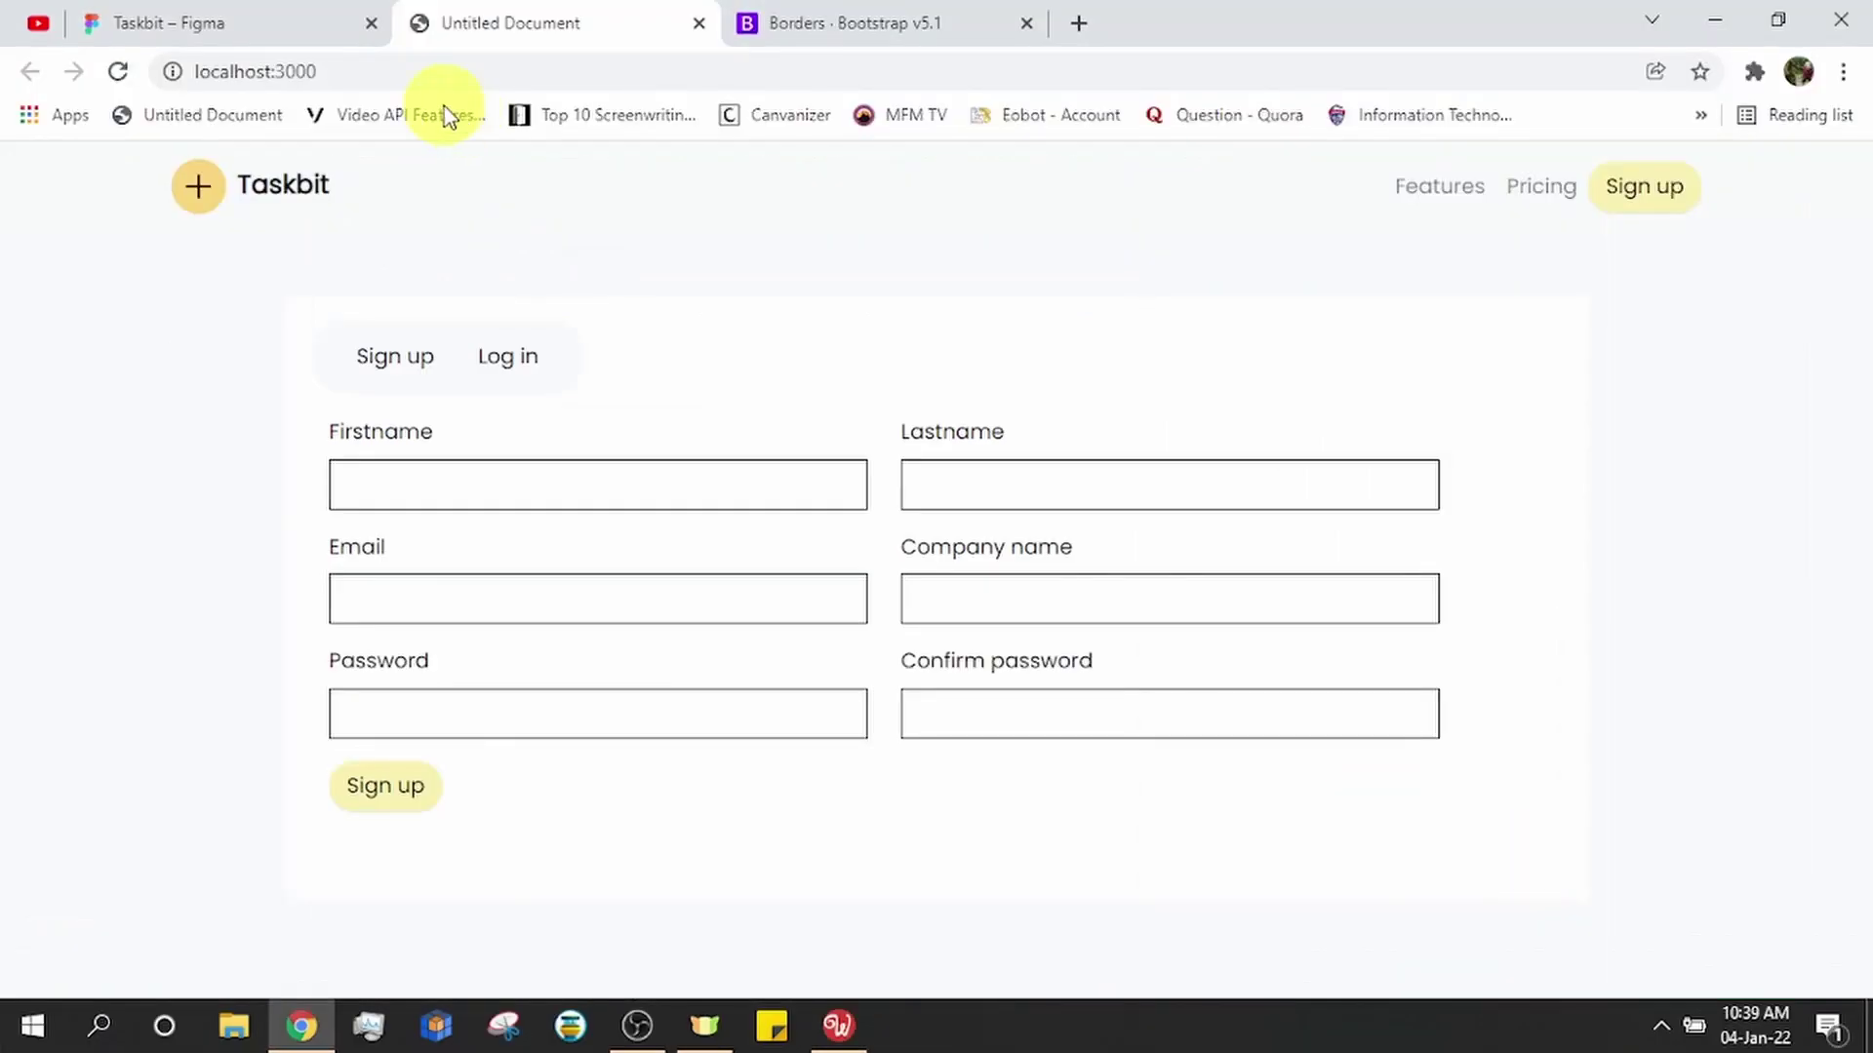
{"action": "left_click", "coordinate": [118, 70]}
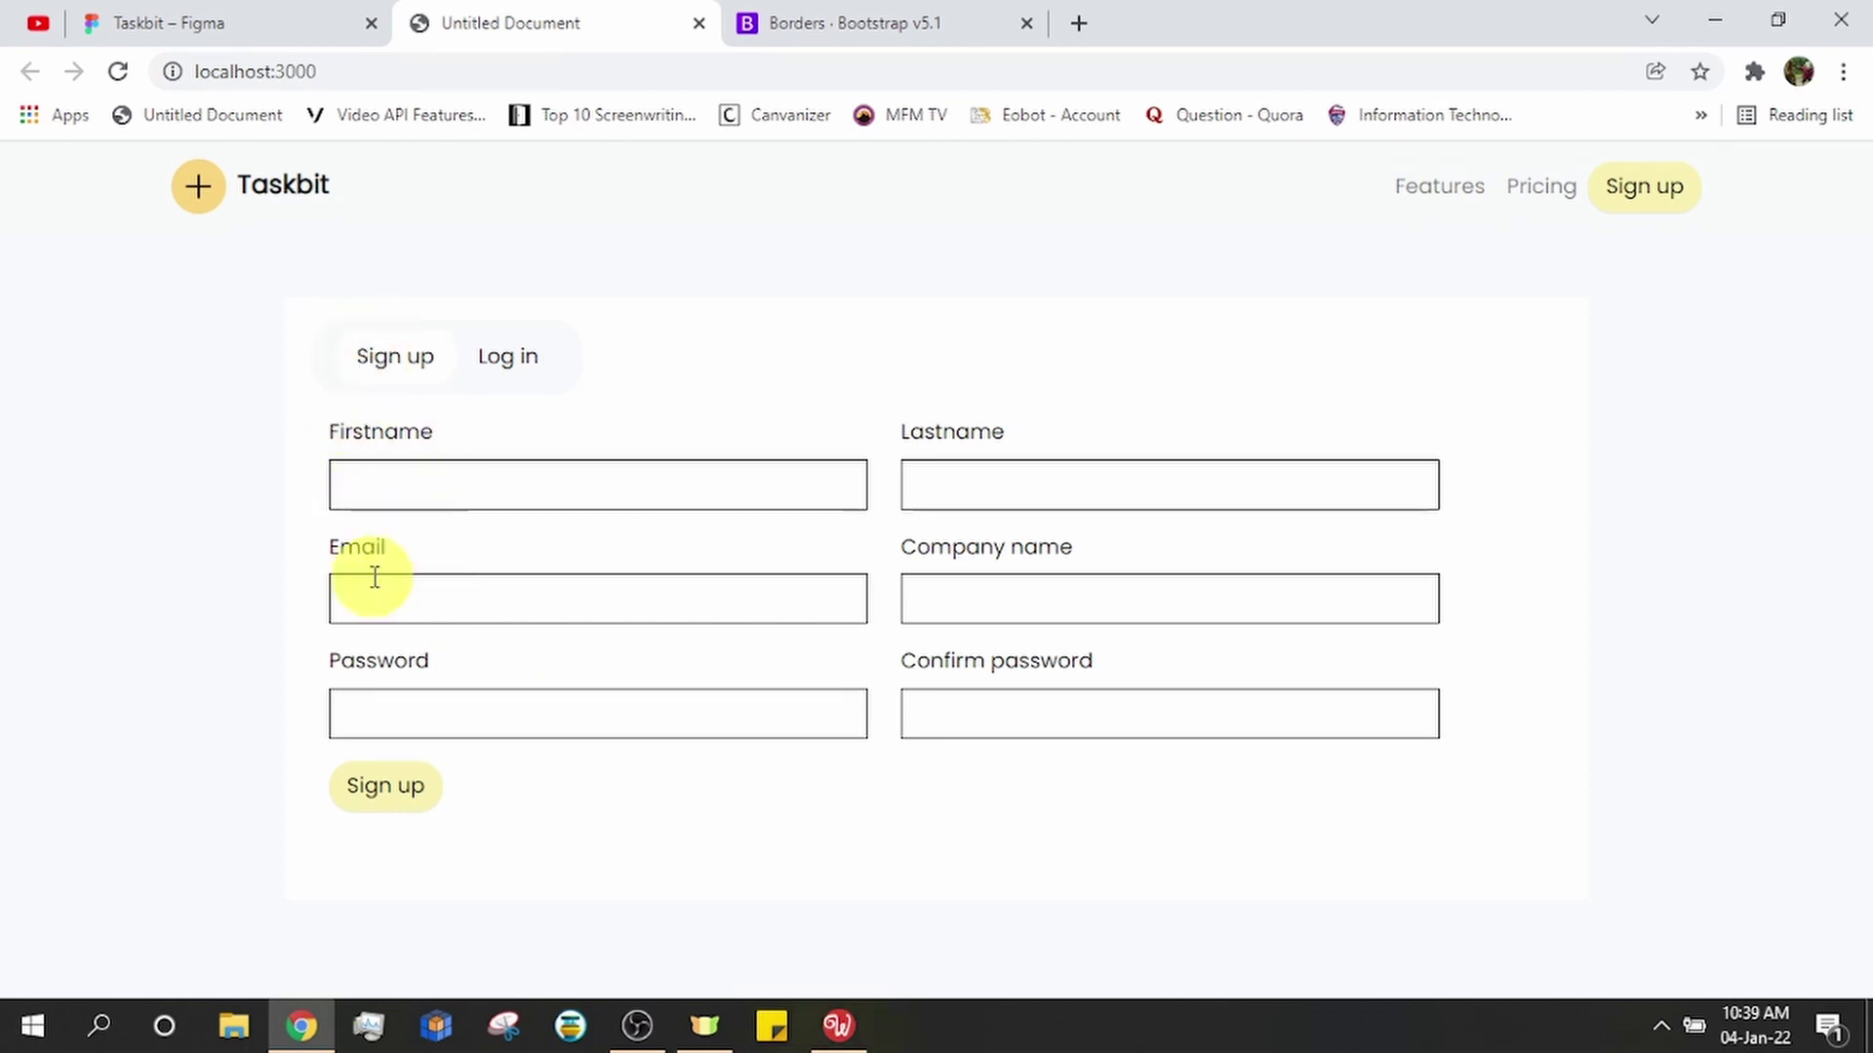
{"action": "left_click", "coordinate": [507, 356]}
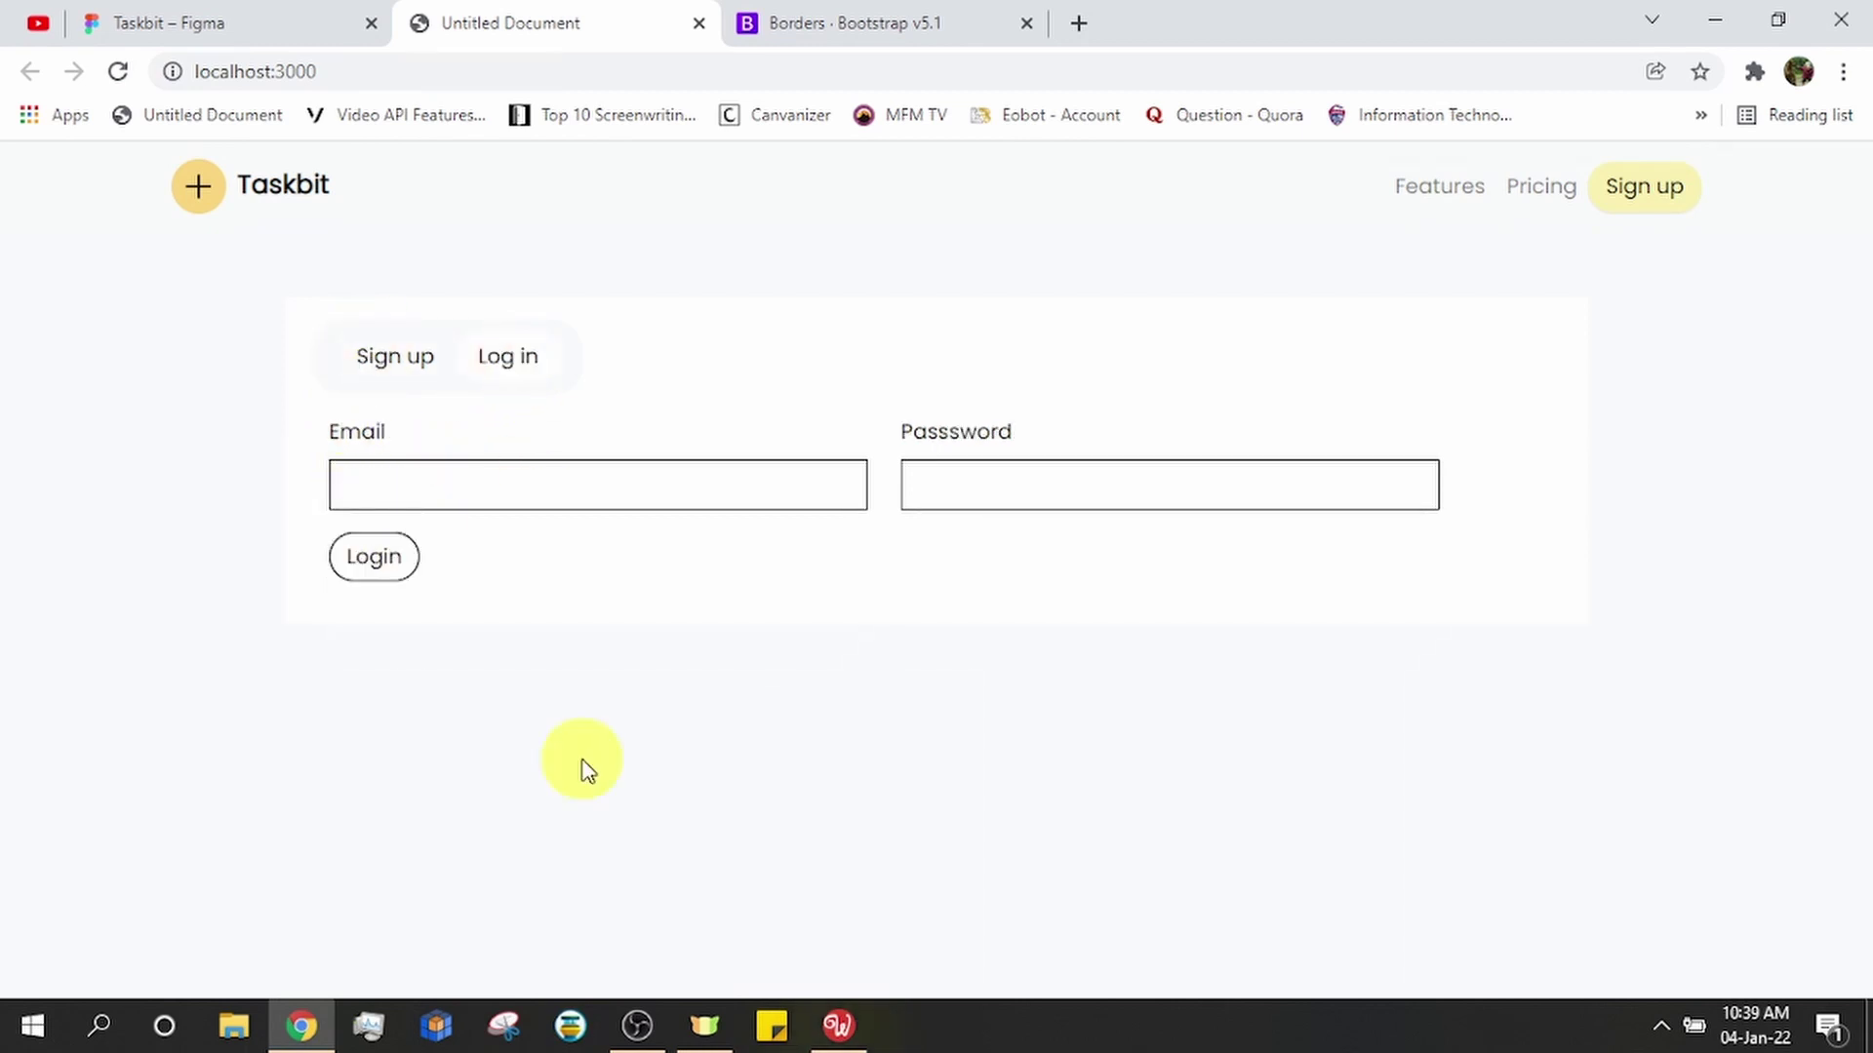
{"action": "left_click", "coordinate": [383, 355]}
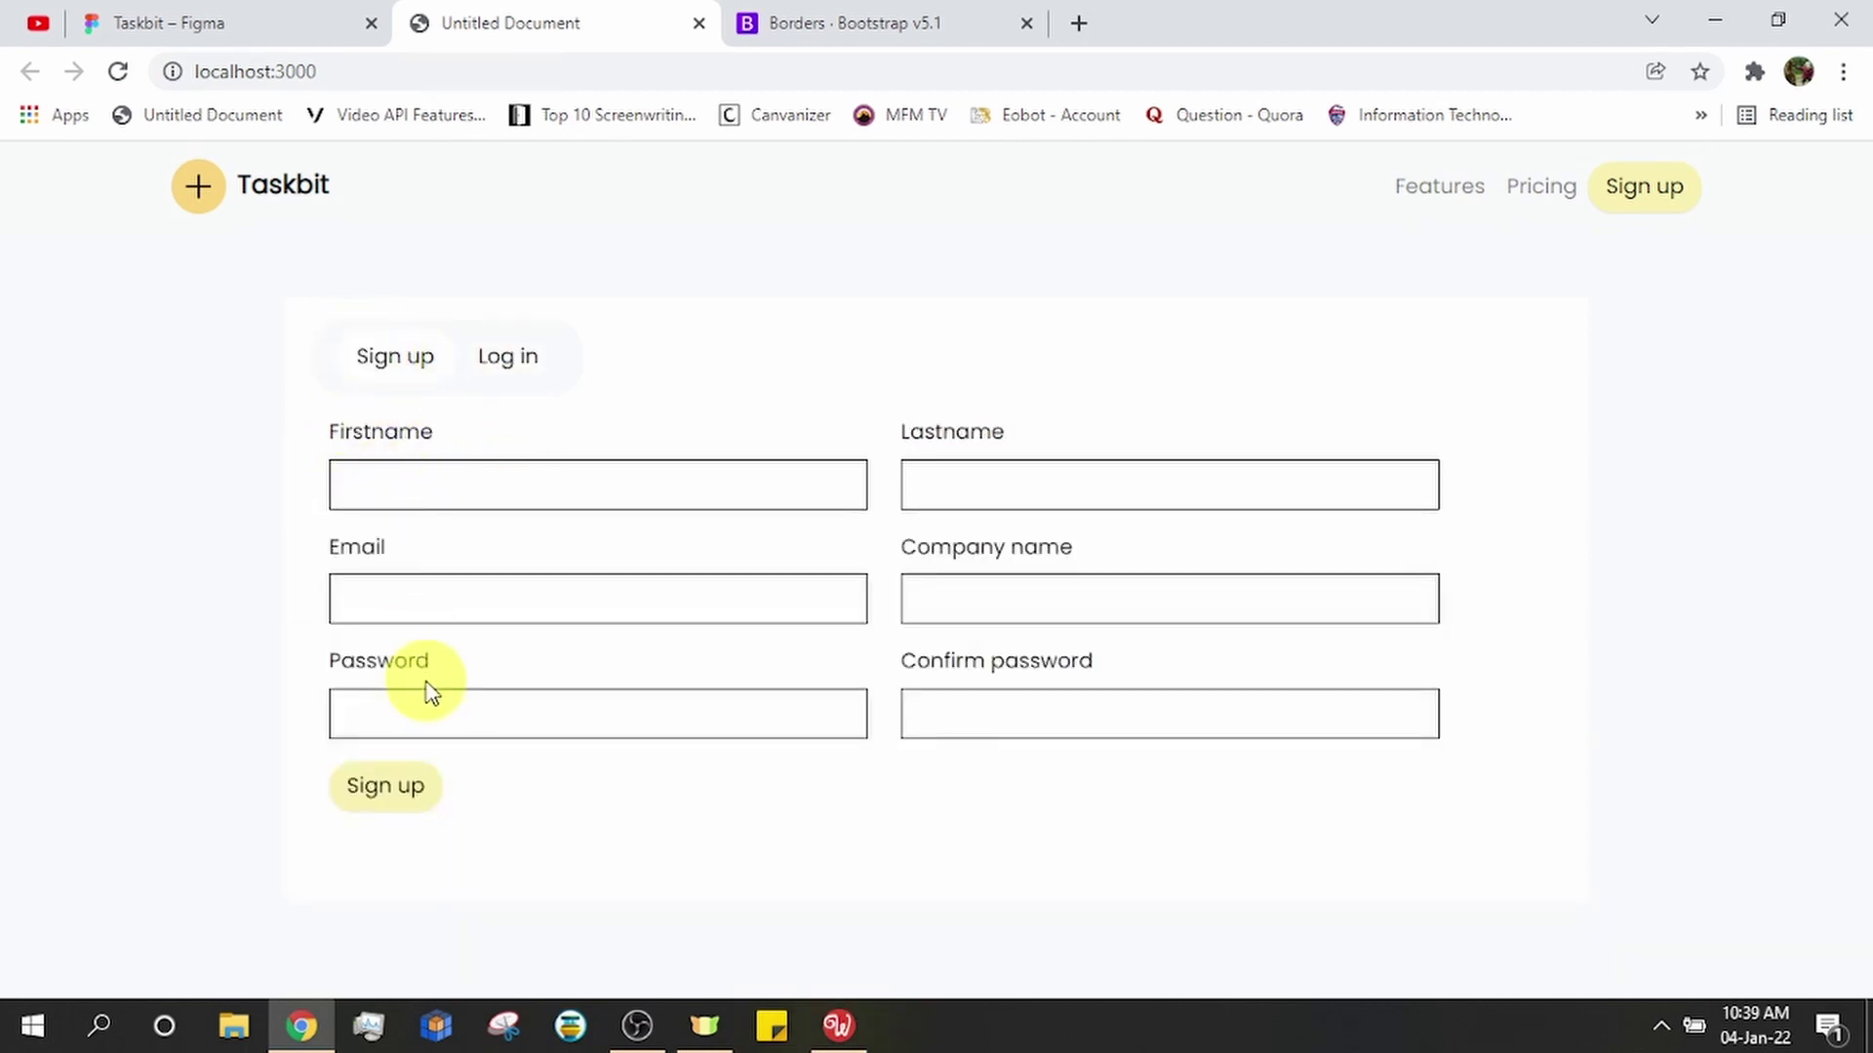
{"action": "left_click", "coordinate": [517, 357]}
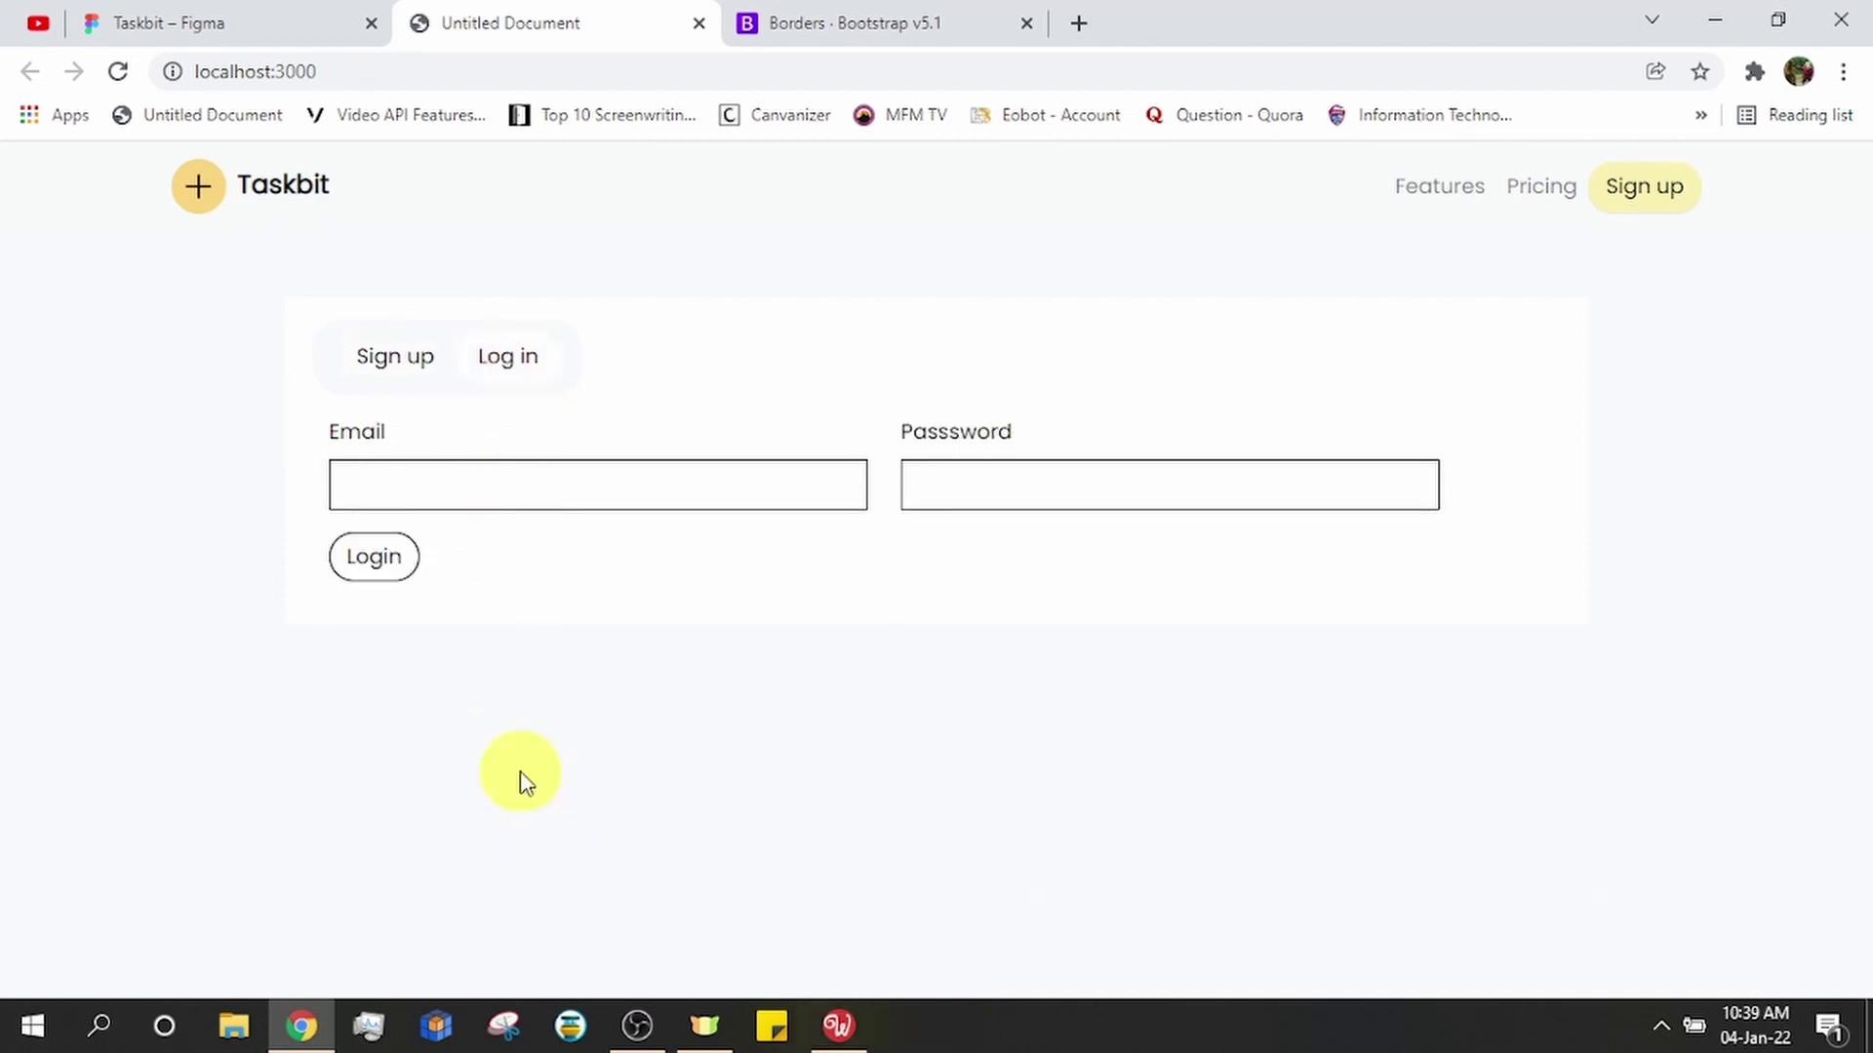
{"action": "left_click", "coordinate": [388, 358]}
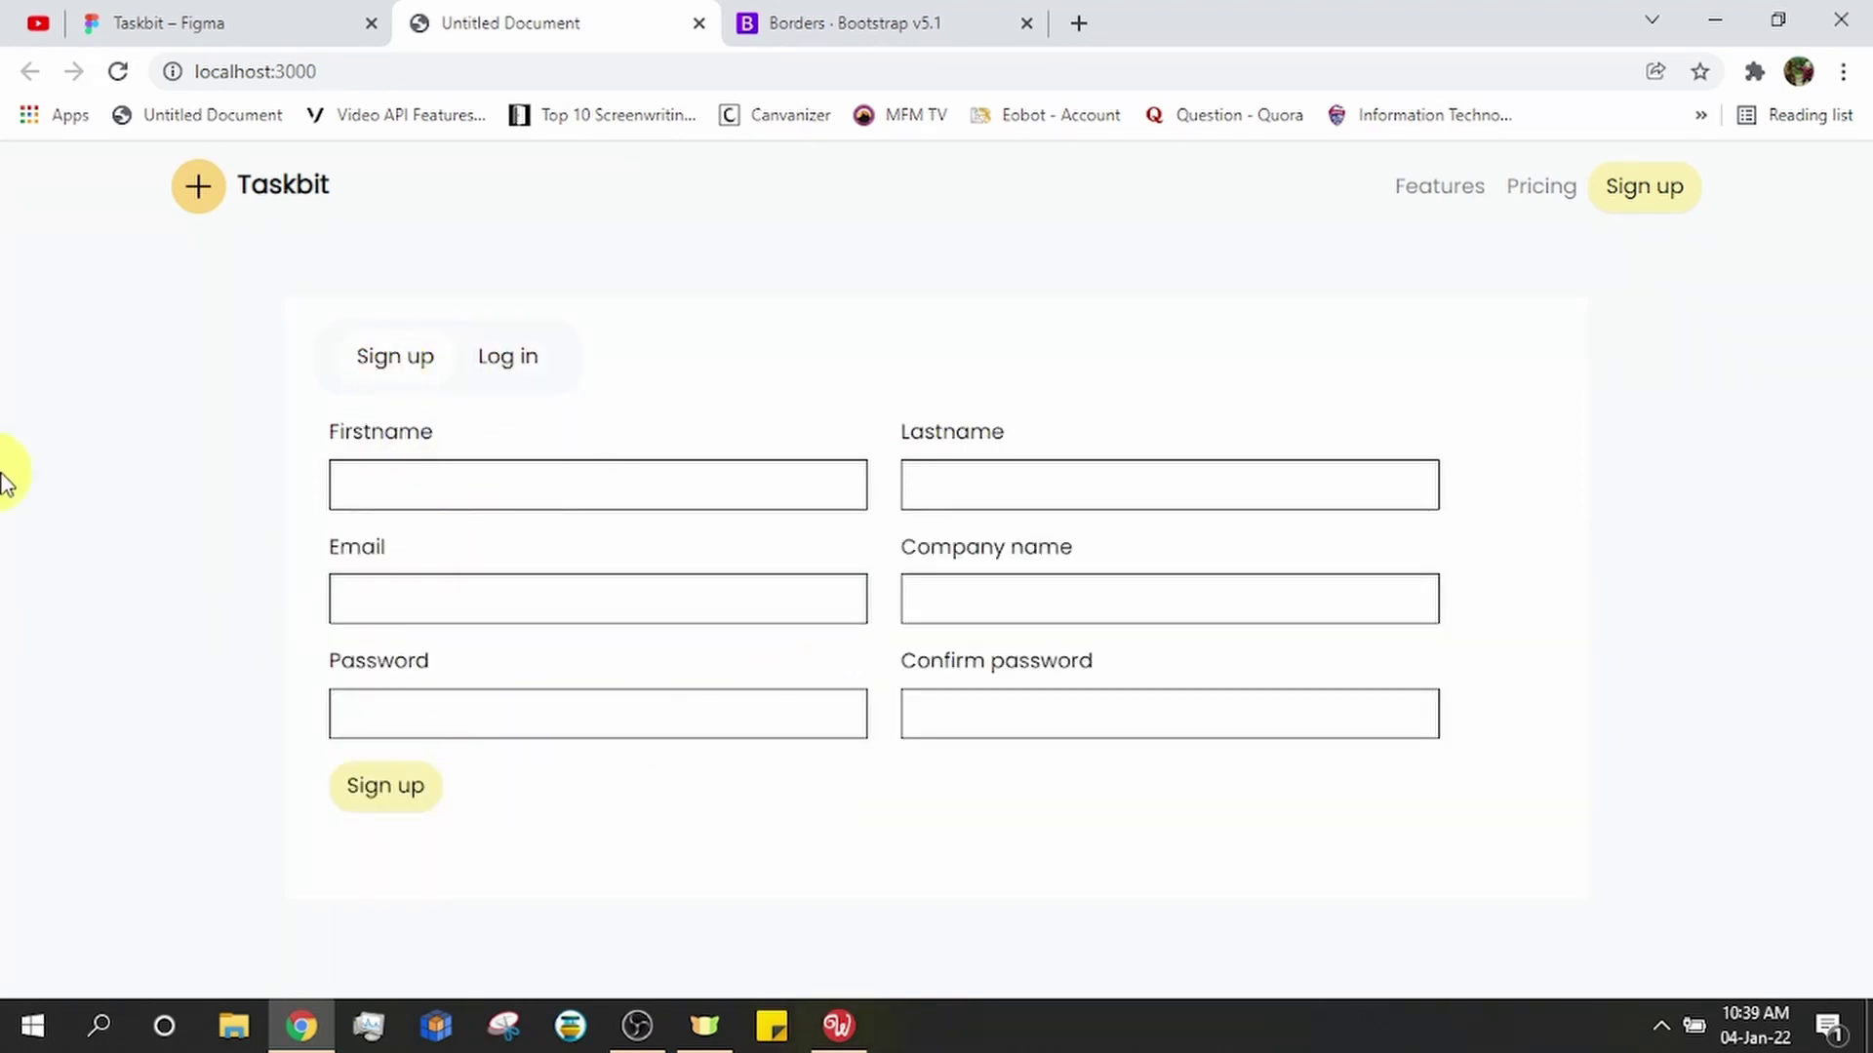
- Back in Wappler, give the Sign up paragraph the inline element style cursor: pointer and save the page
{"action": "left_click", "coordinate": [841, 1043]}
{"action": "left_click", "coordinate": [398, 232]}
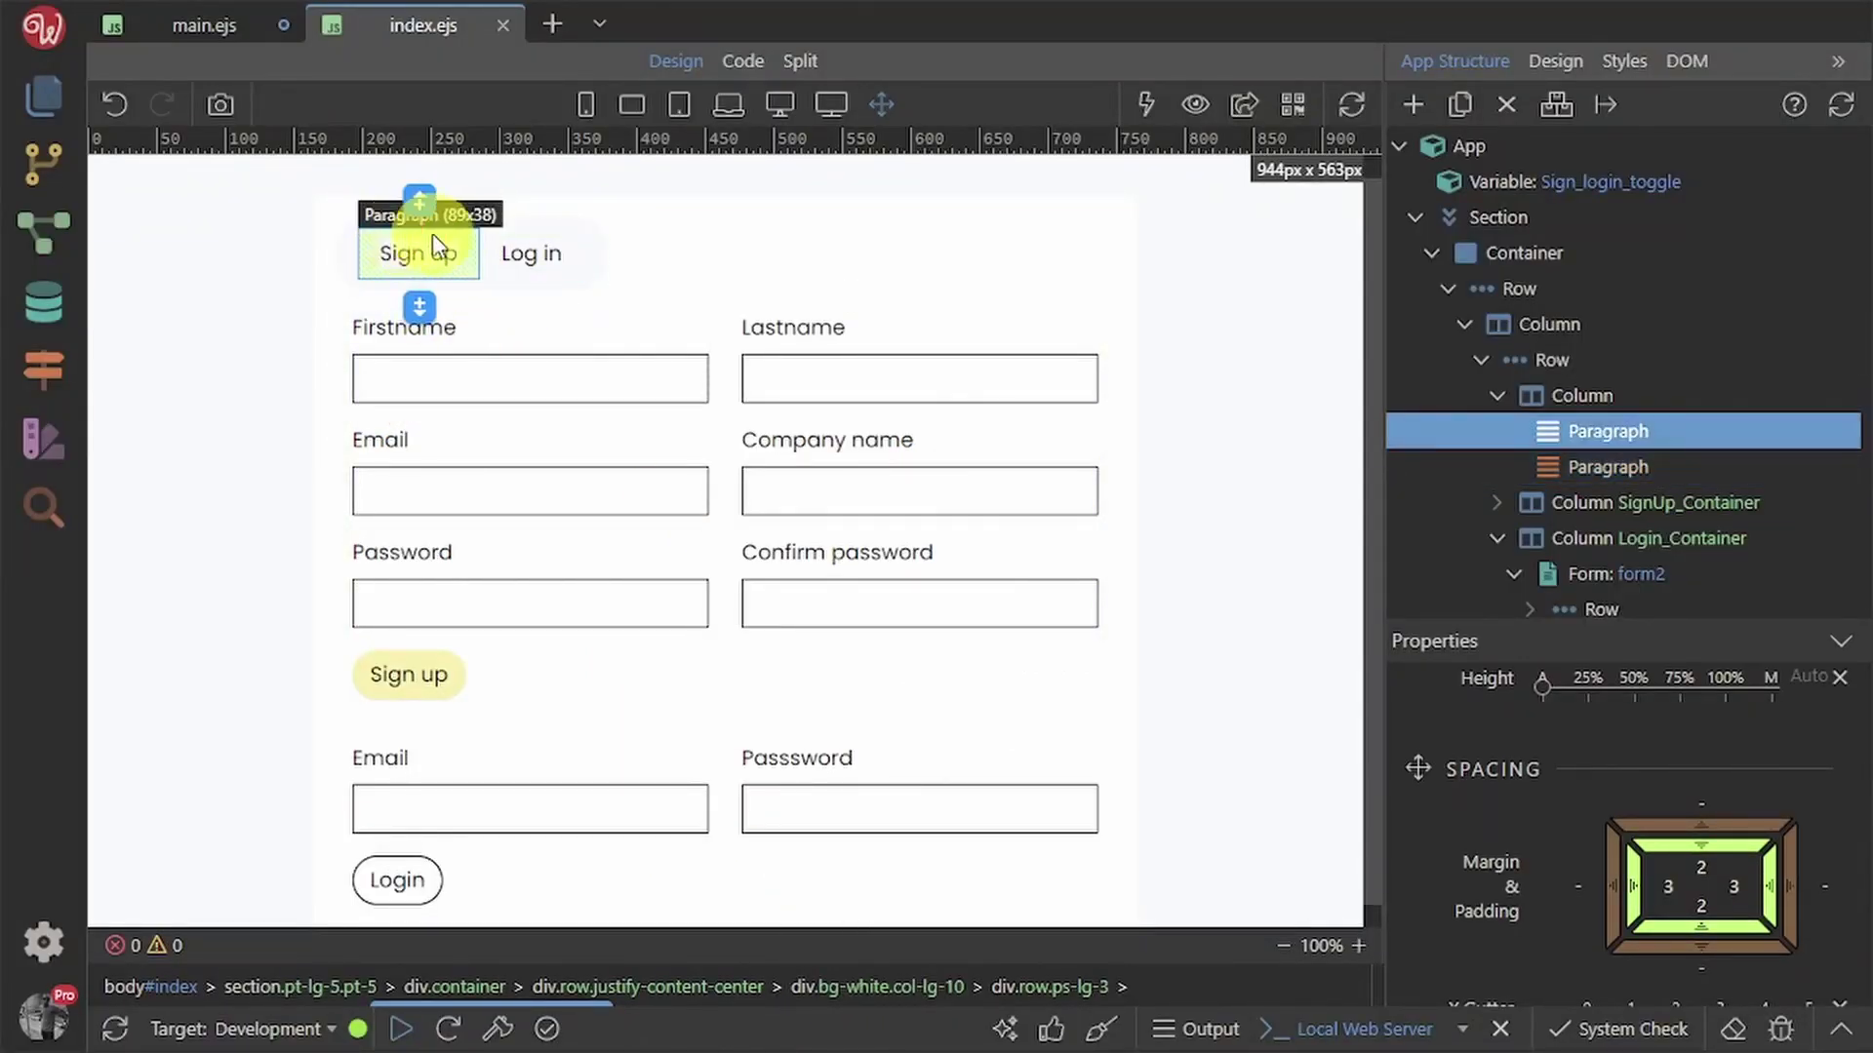
{"action": "left_click", "coordinate": [1623, 60]}
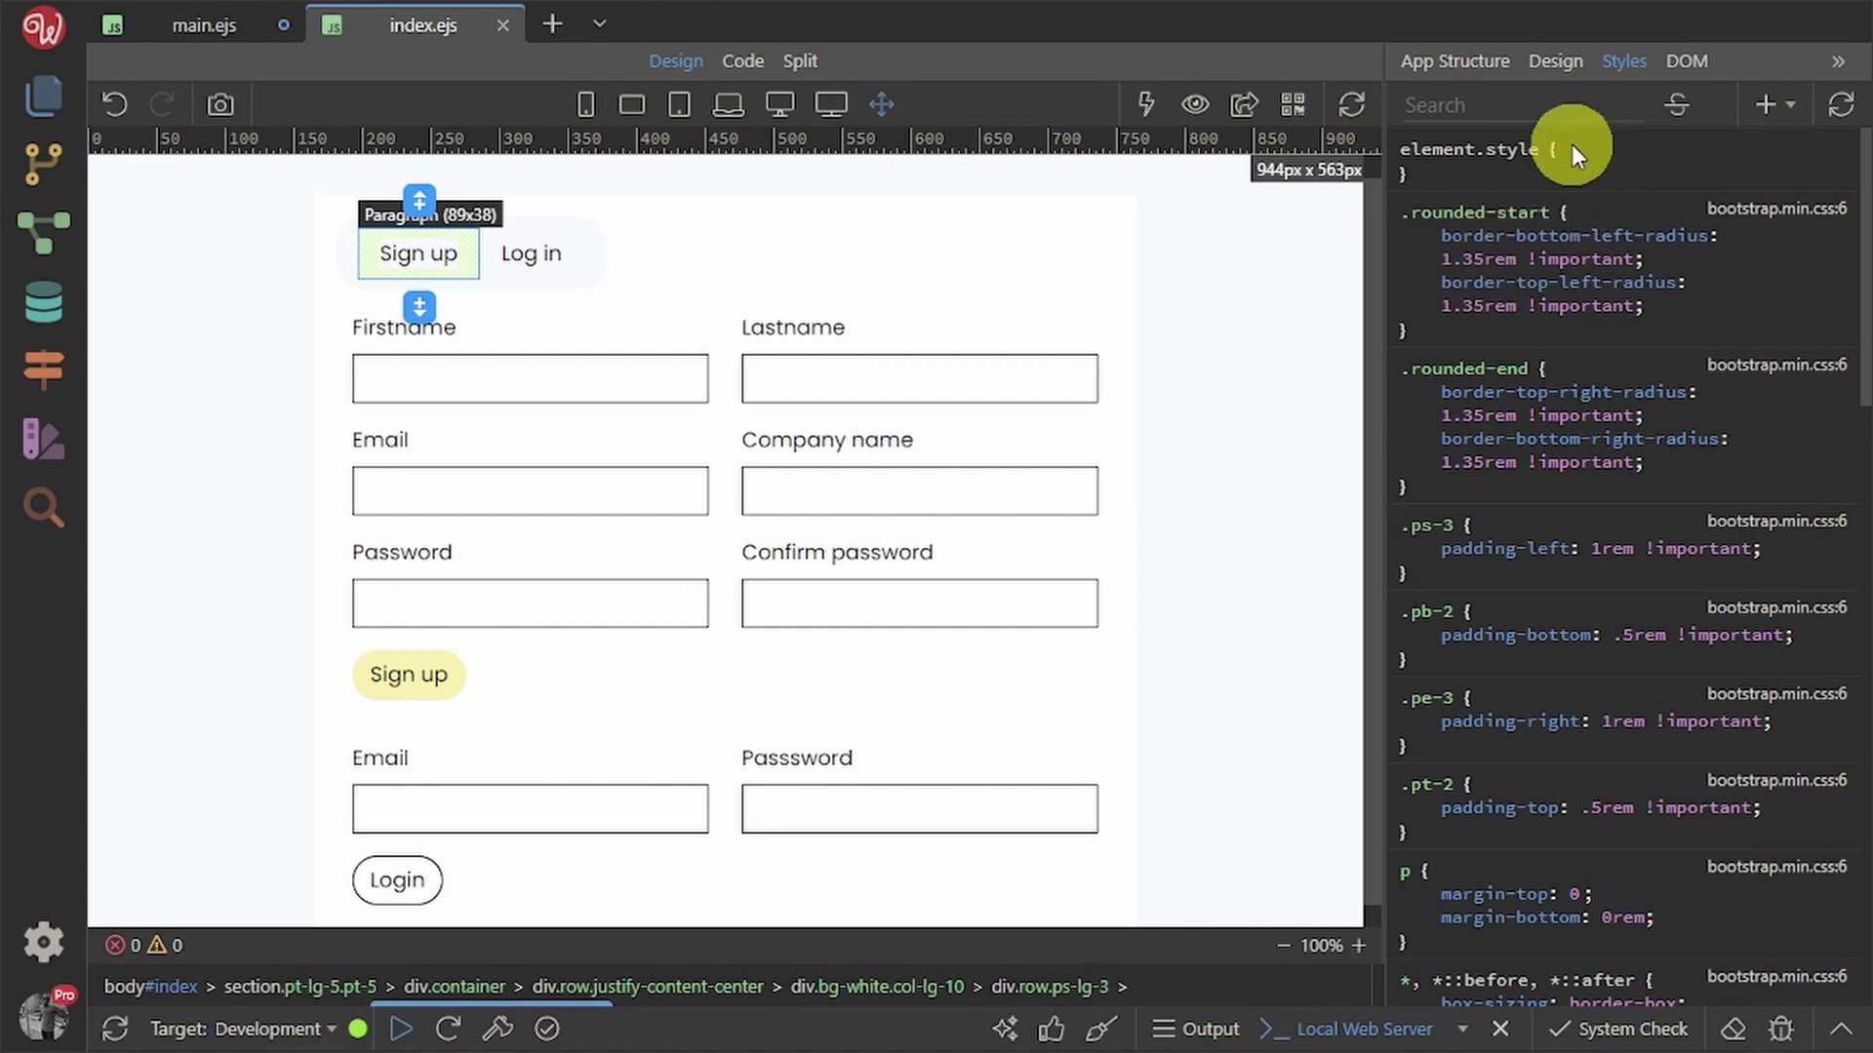
{"action": "left_click", "coordinate": [1571, 145]}
{"action": "type", "text": "cu"}
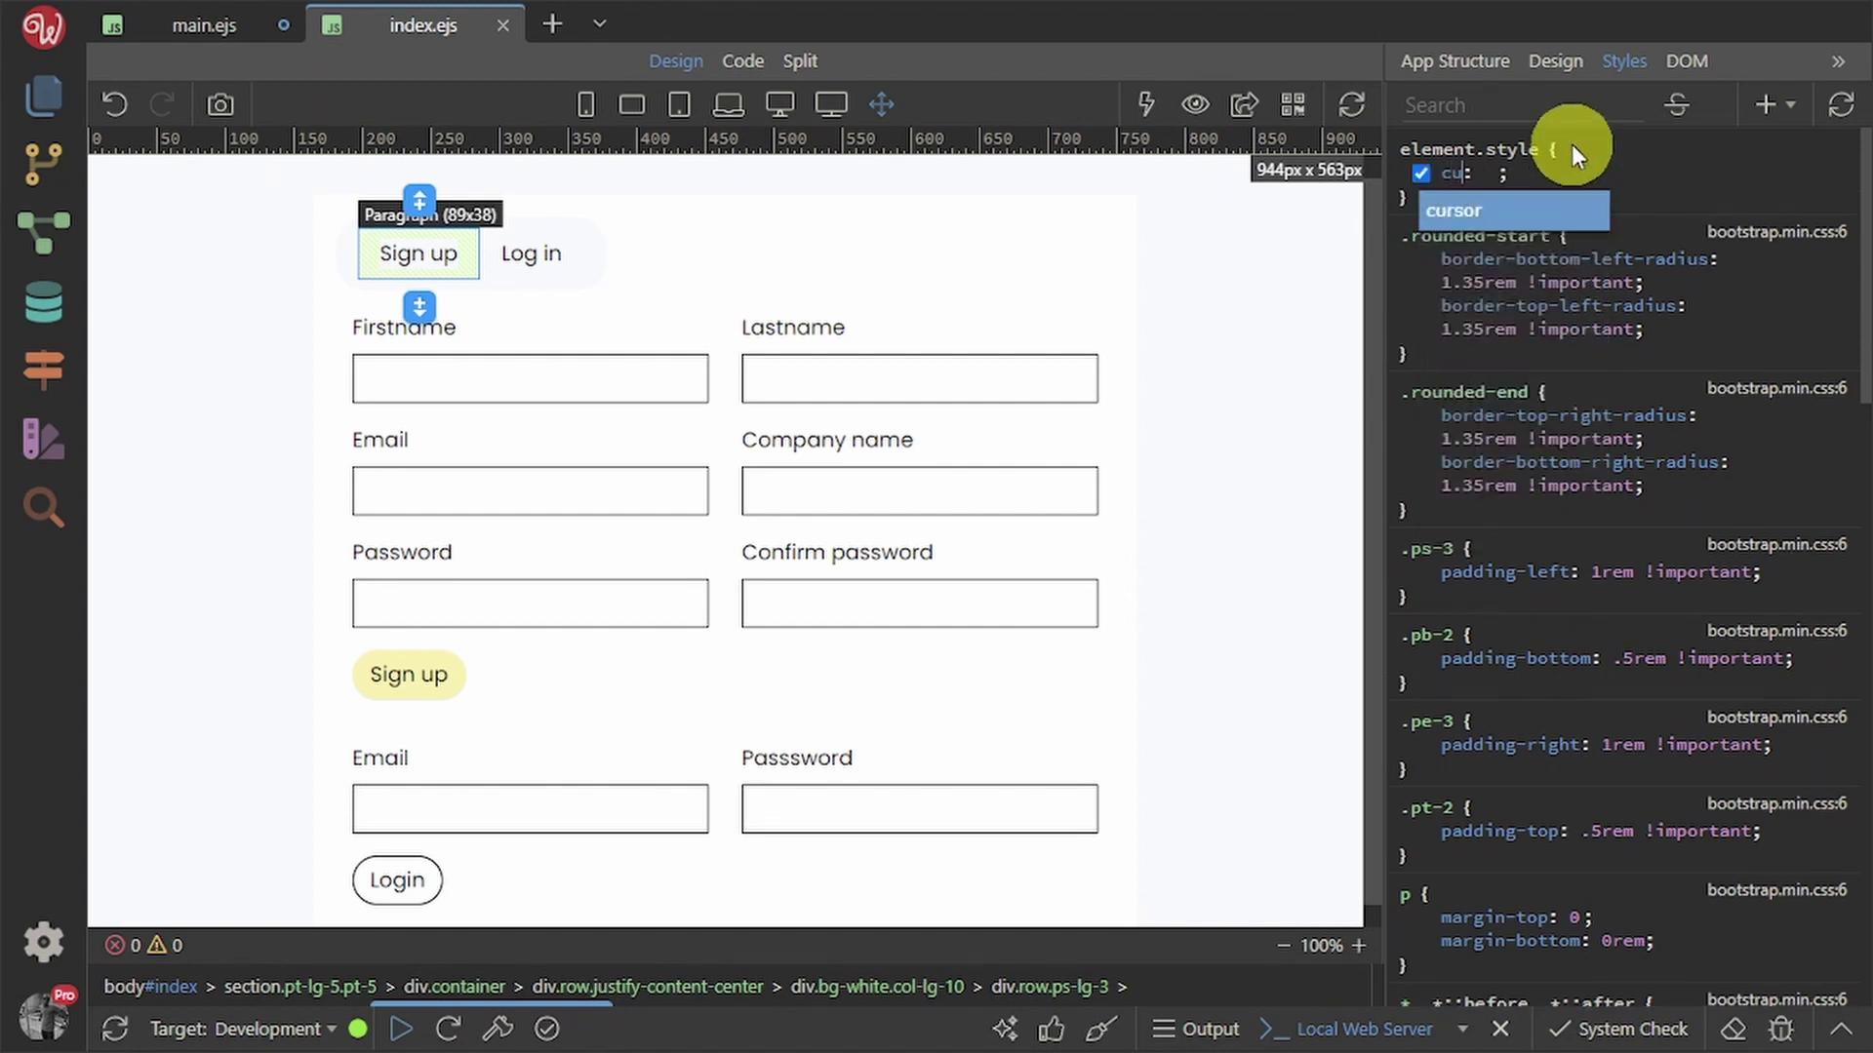
{"action": "type", "text": "rso"}
{"action": "left_click", "coordinate": [1537, 209]}
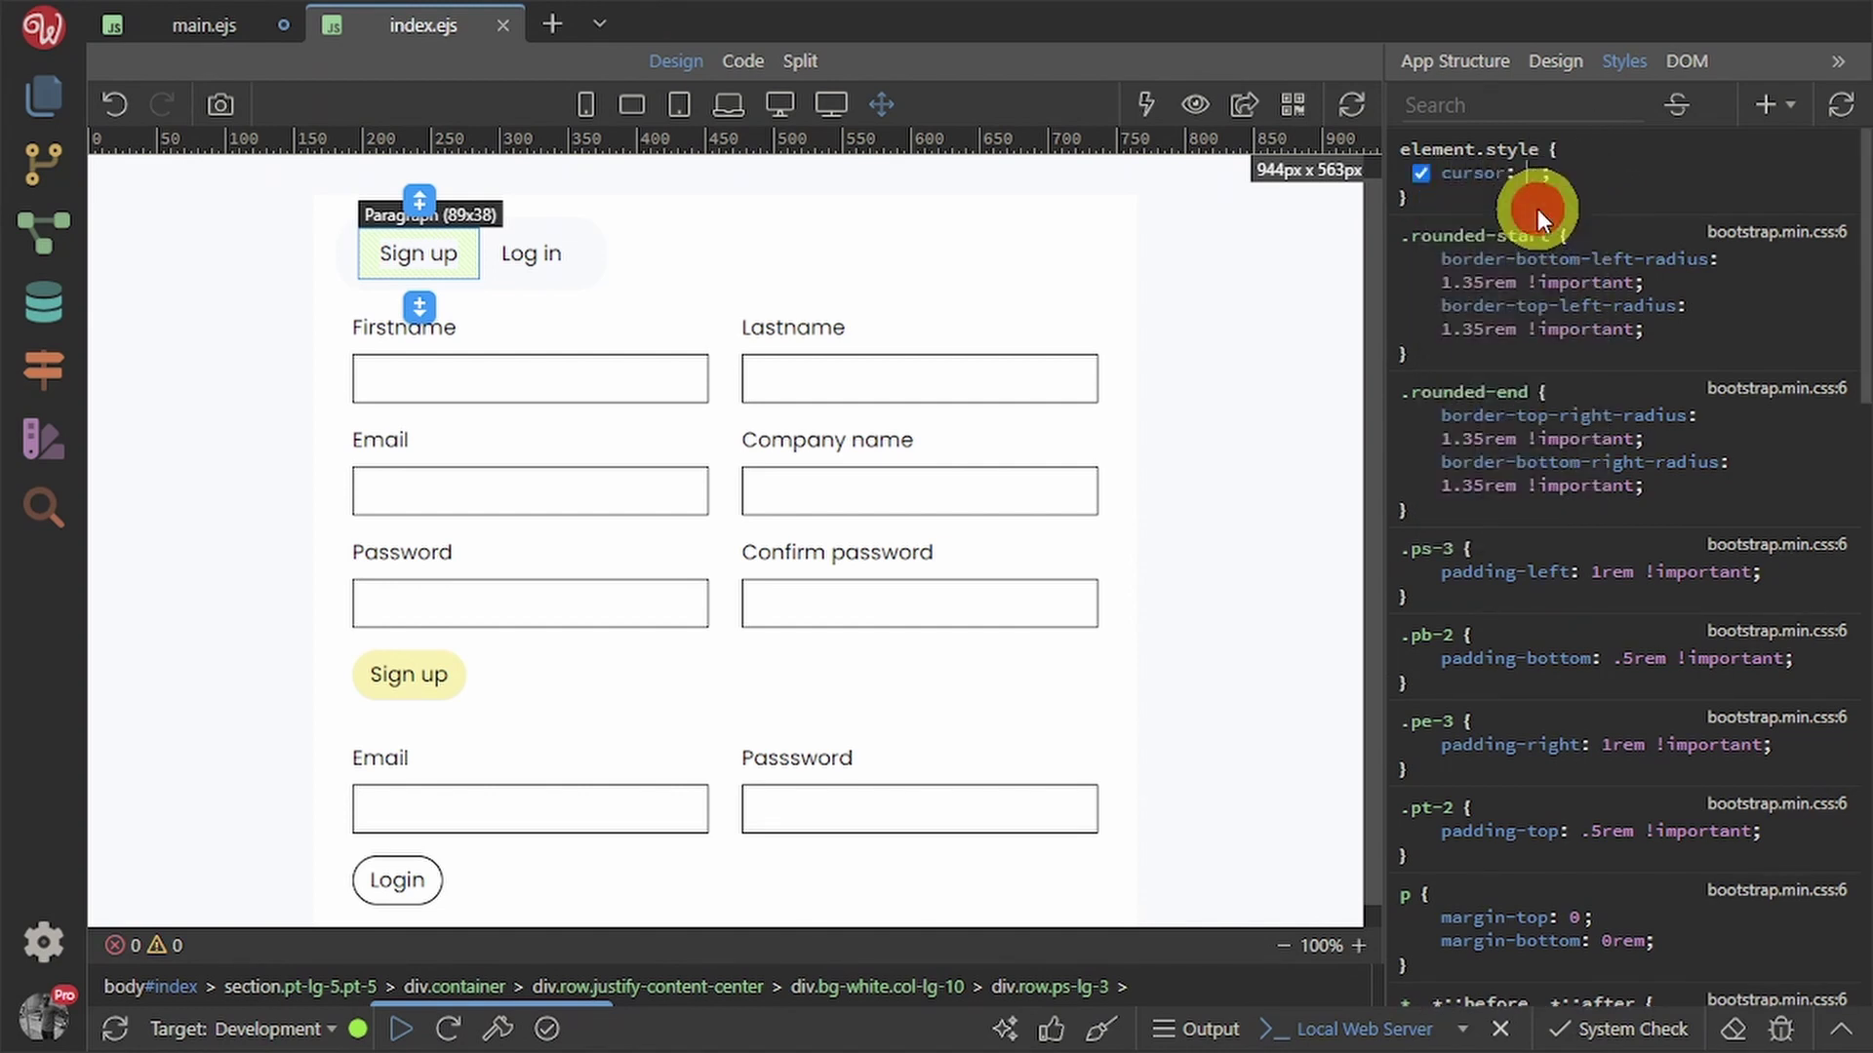
{"action": "type", "text": "poin"}
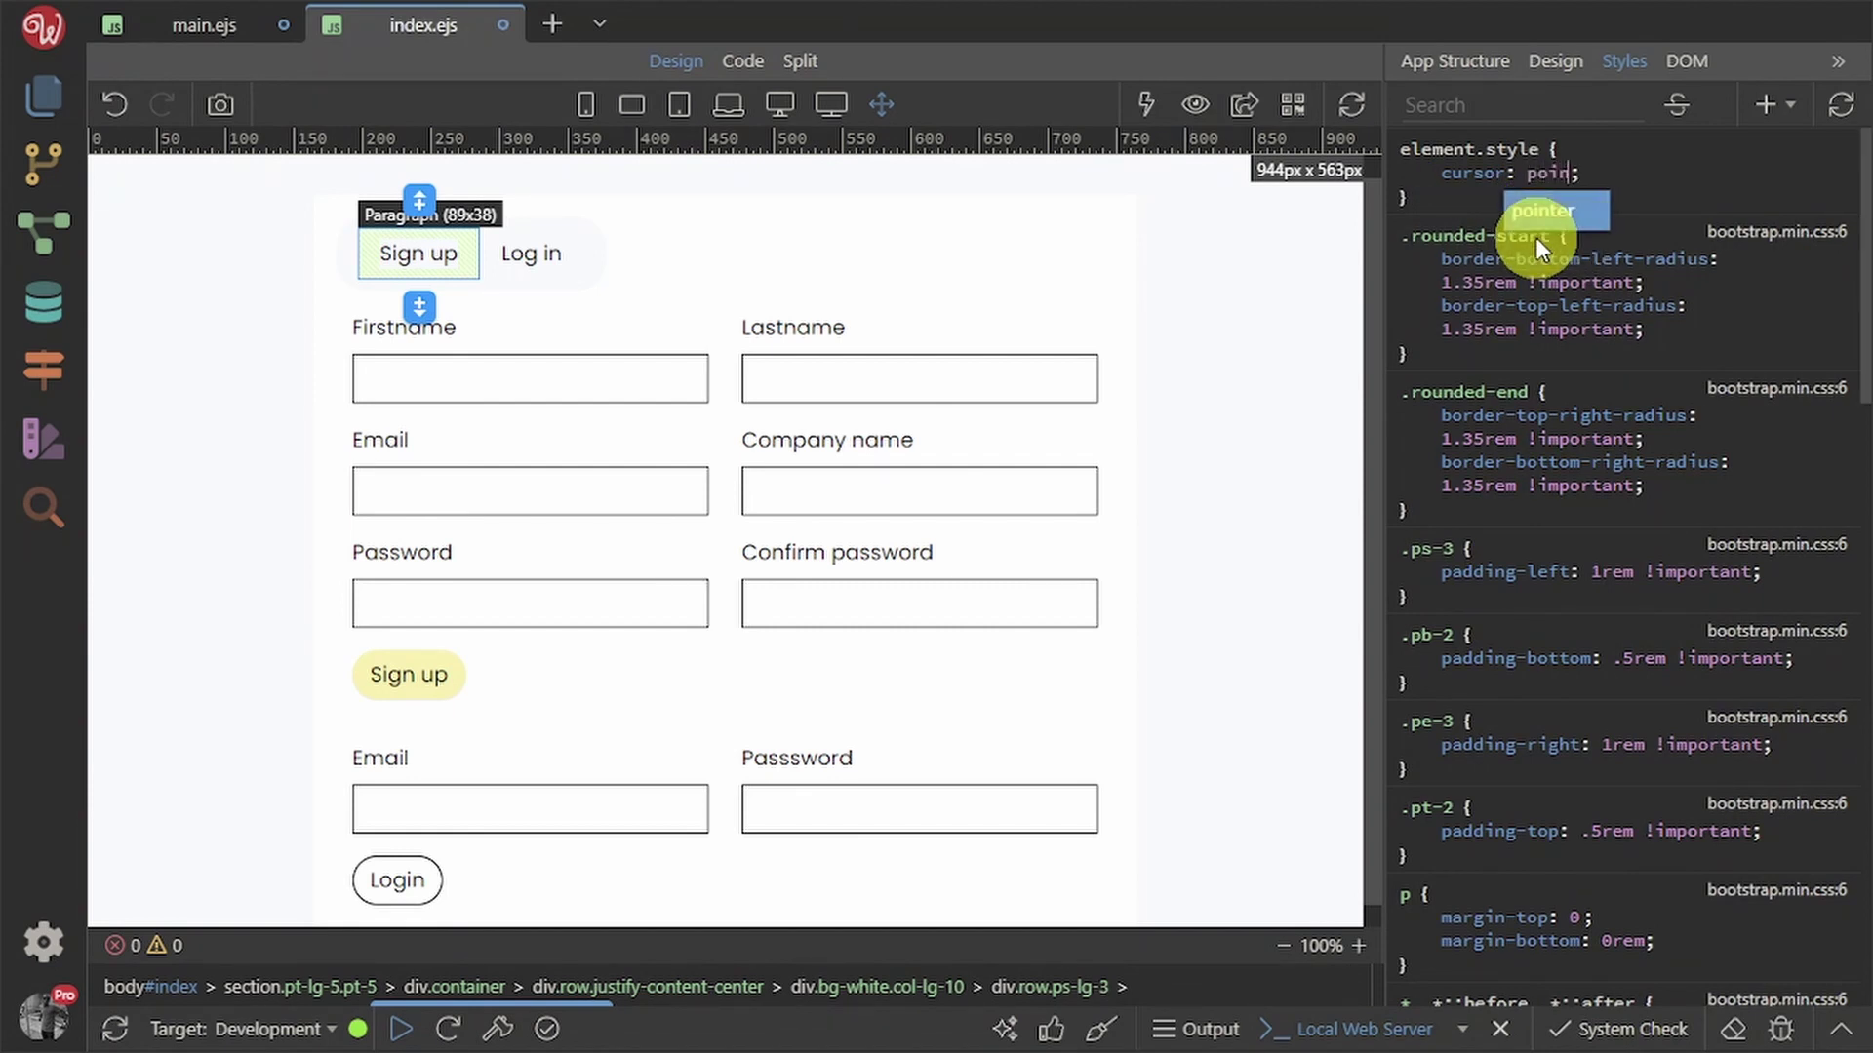
{"action": "type", "text": "ter"}
{"action": "left_click", "coordinate": [1584, 212]}
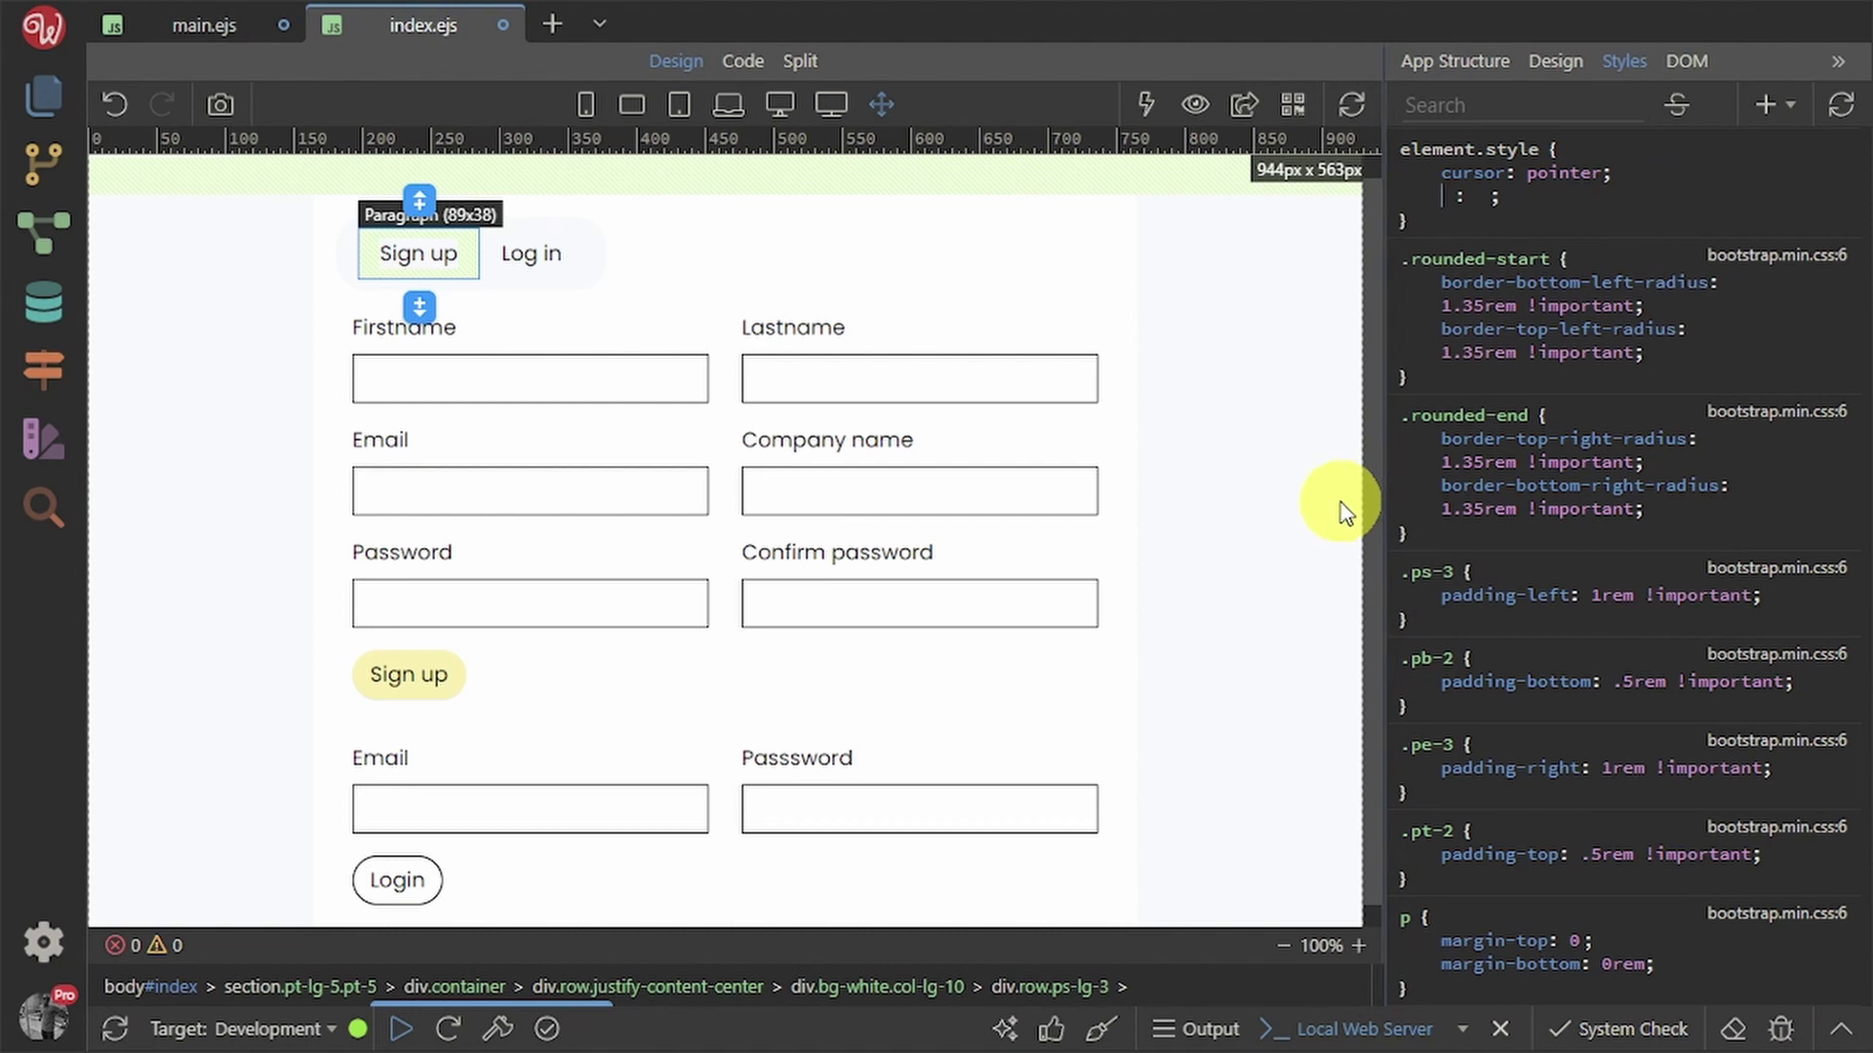
{"action": "key", "text": "ctrl+s"}
- Give the Log in paragraph the inline element style cursor: pointer and save the page
{"action": "left_click", "coordinate": [518, 253]}
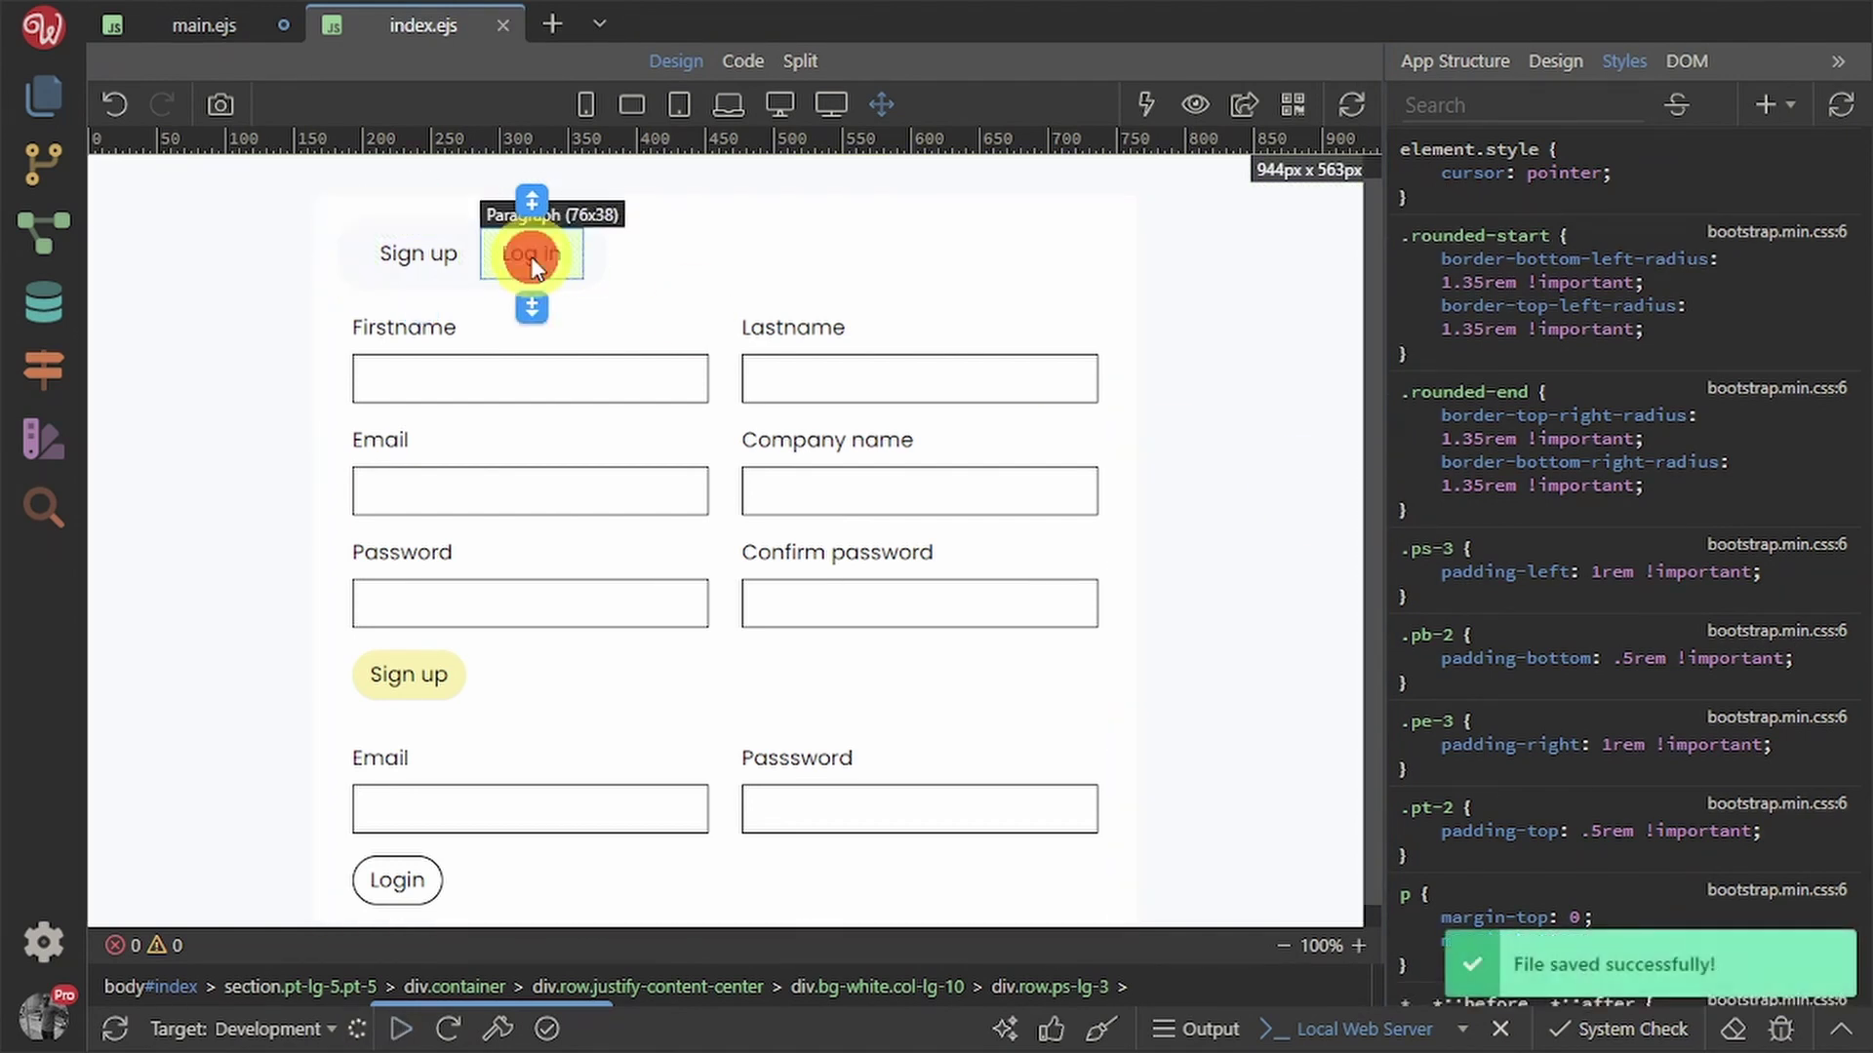
{"action": "left_click", "coordinate": [1557, 145]}
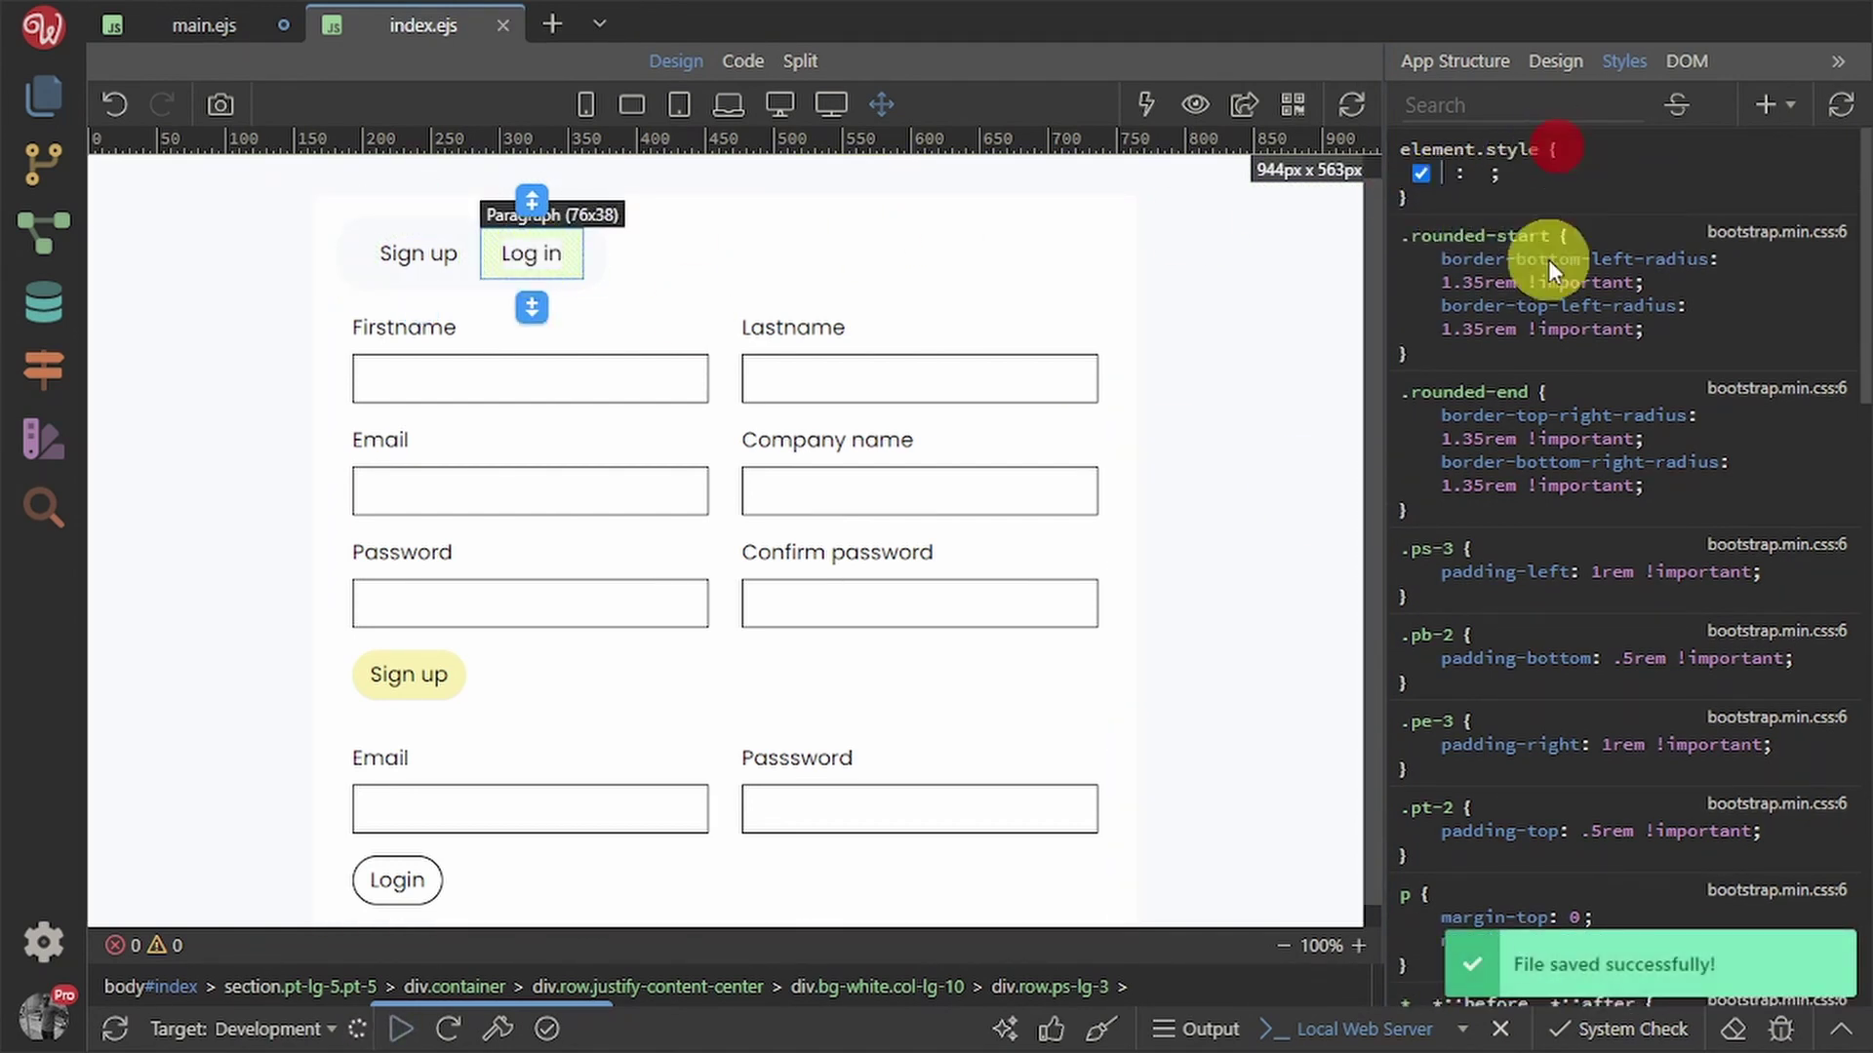
{"action": "type", "text": "cur"}
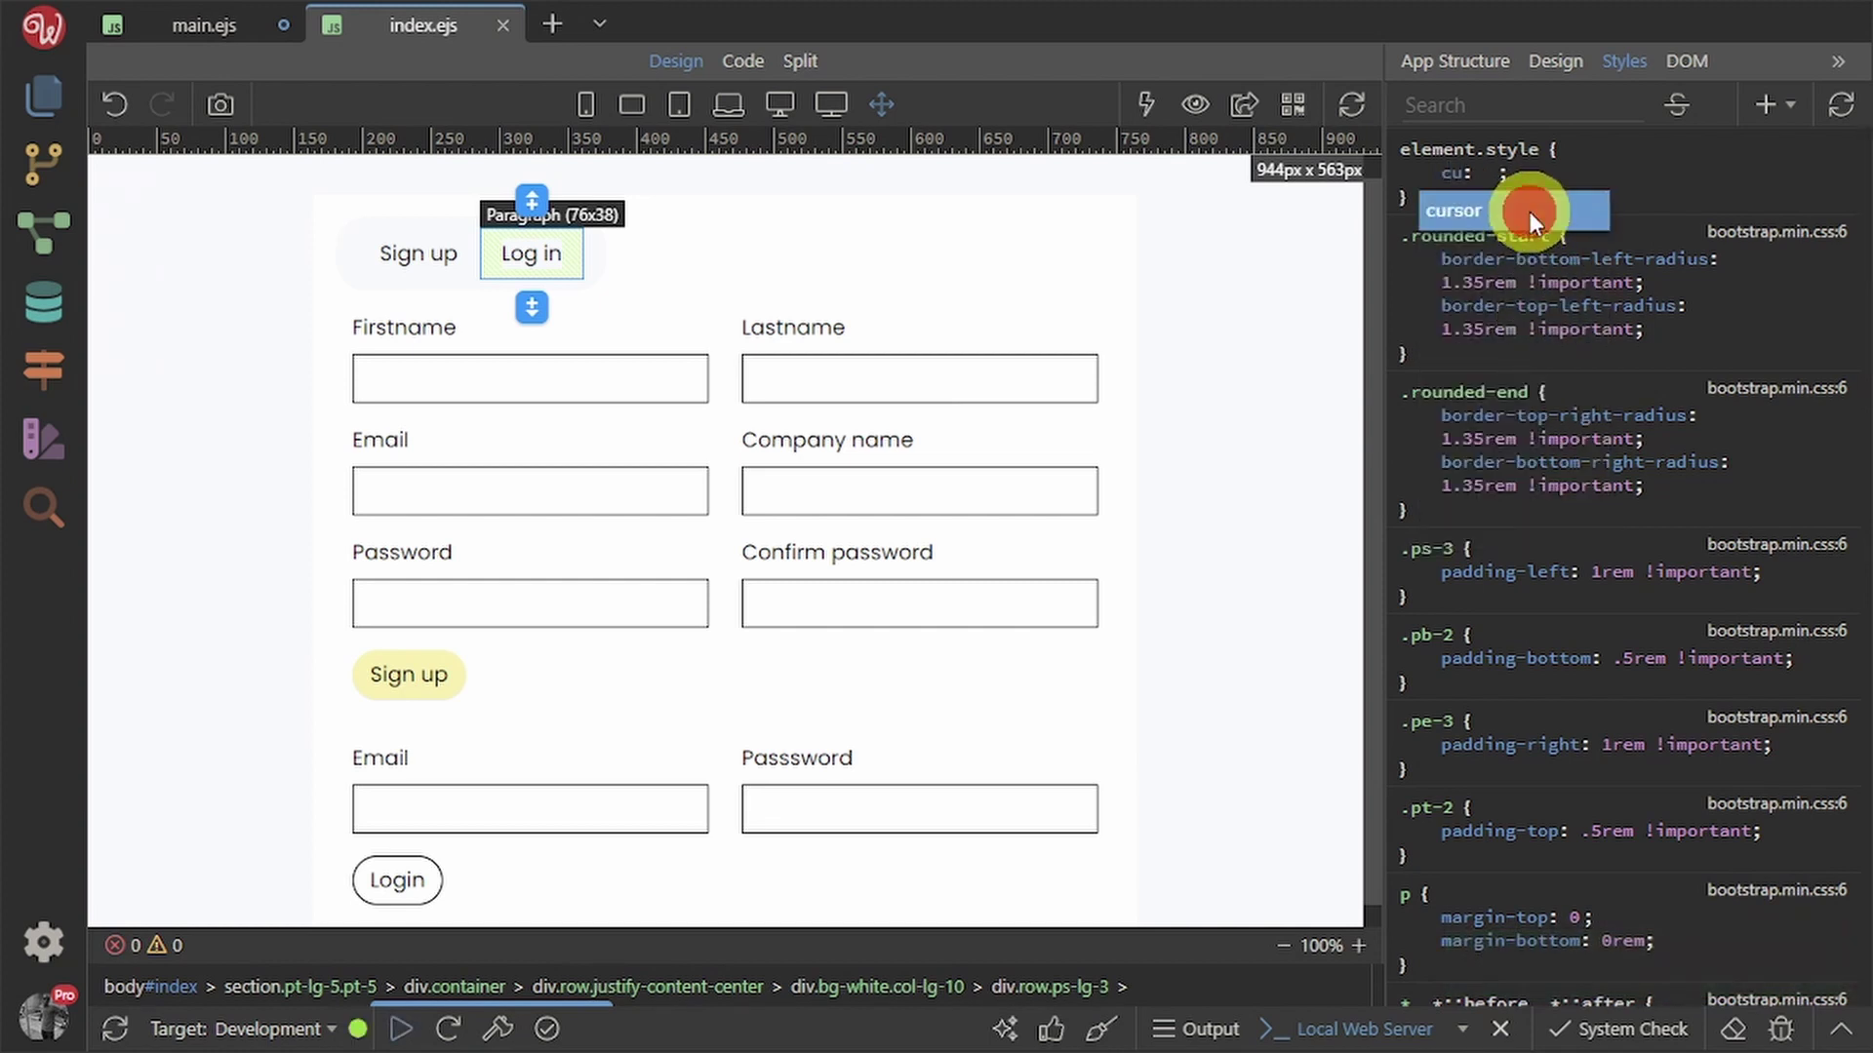
{"action": "left_click", "coordinate": [1529, 213]}
{"action": "type", "text": "poin"}
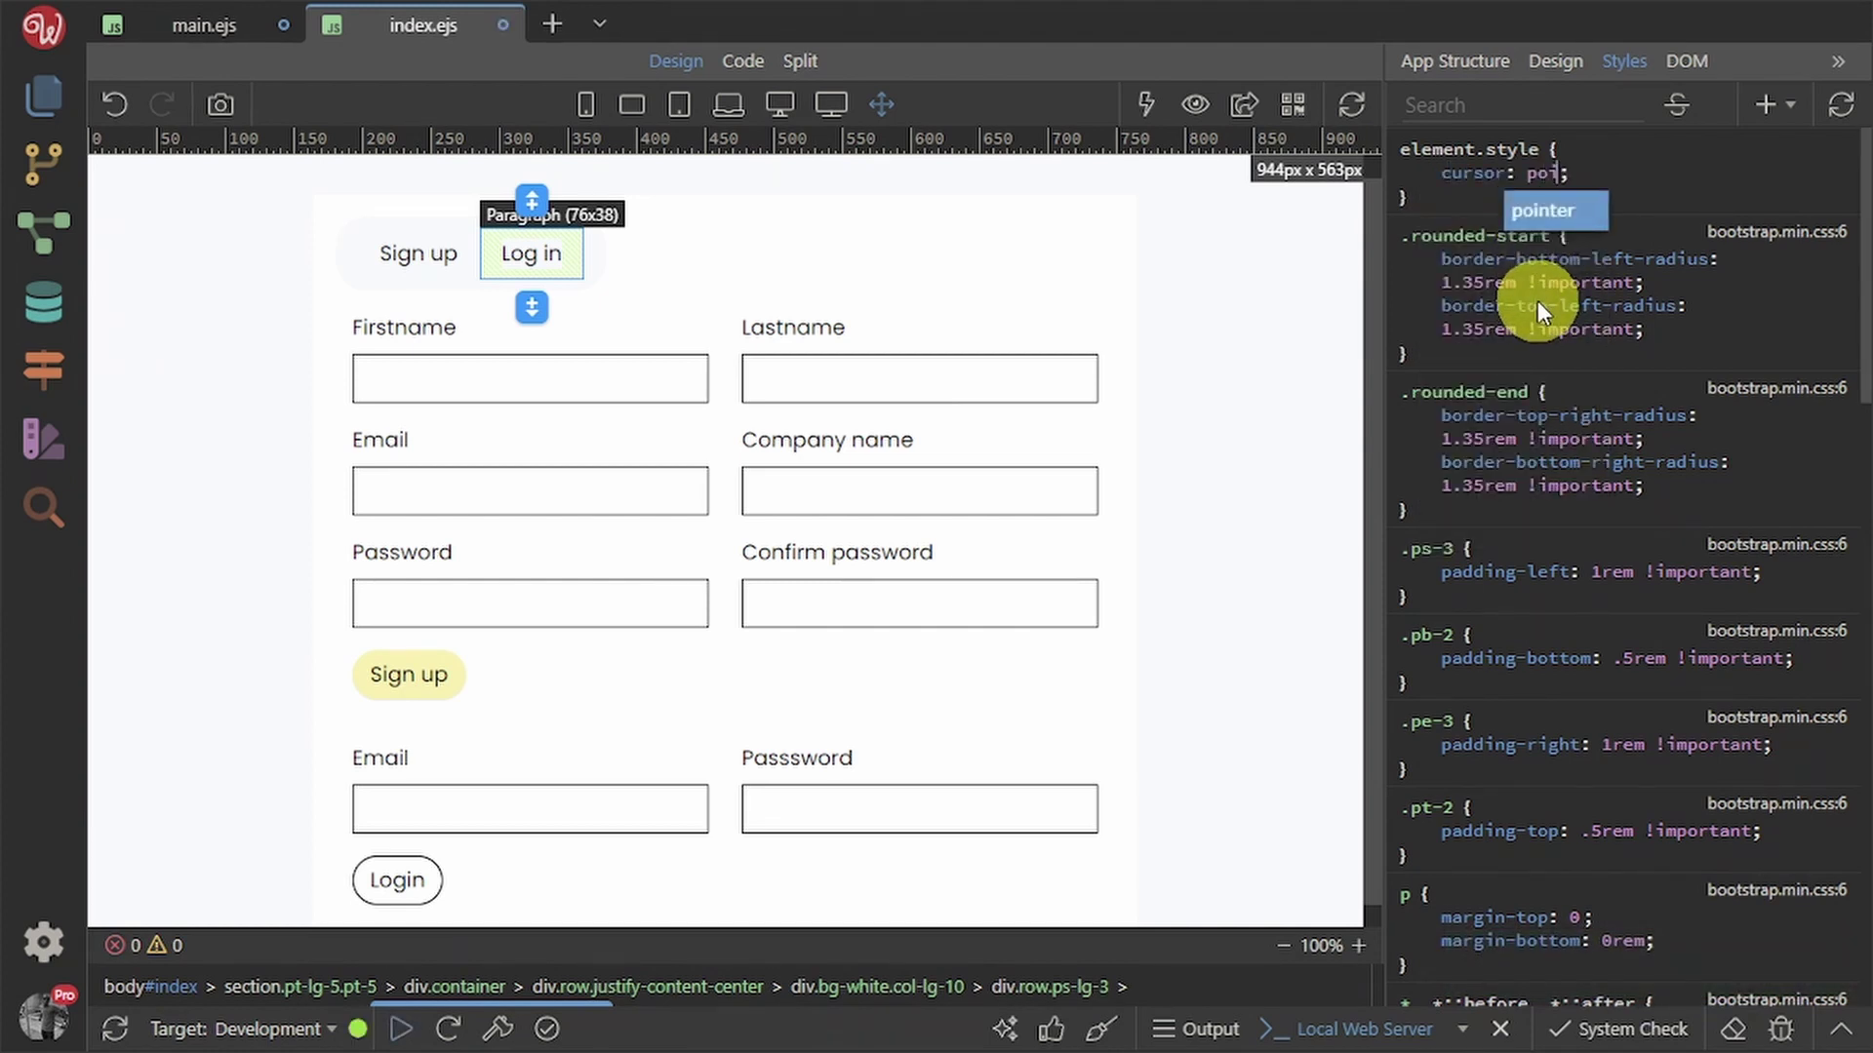
{"action": "left_click", "coordinate": [1582, 213]}
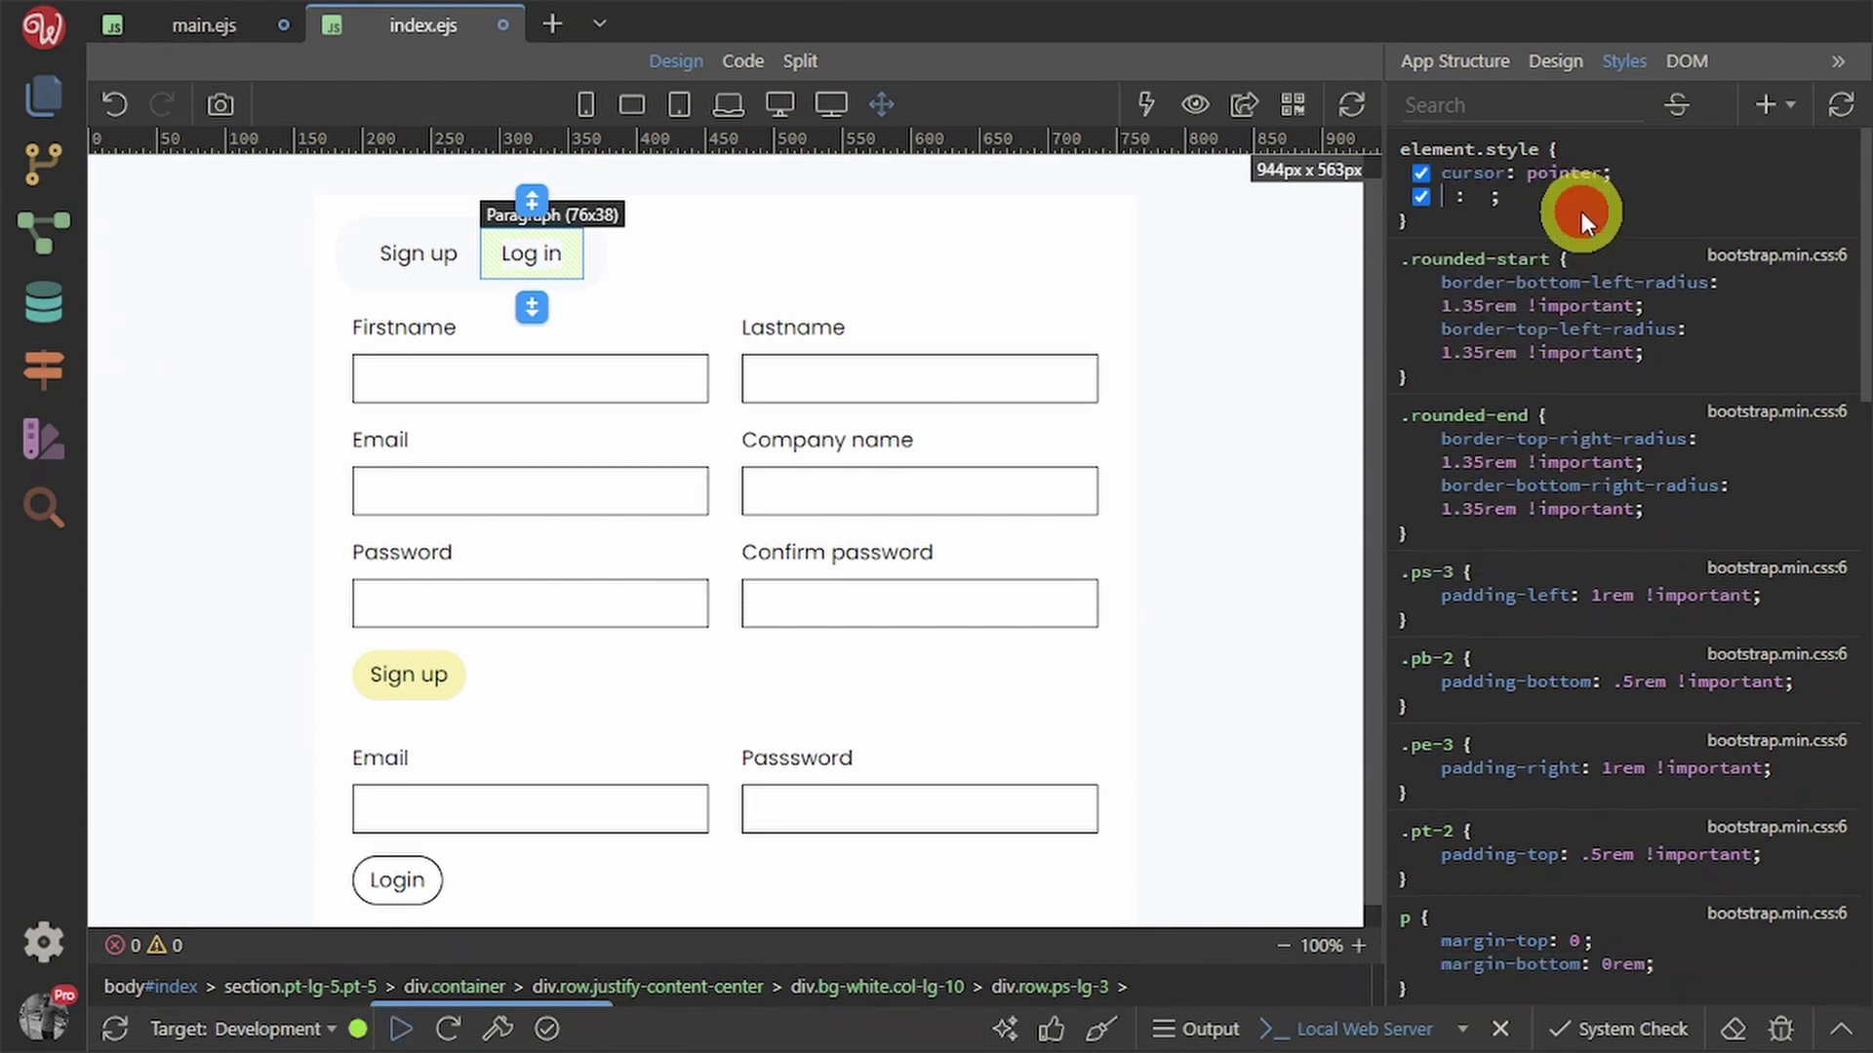
{"action": "left_click", "coordinate": [1353, 539]}
{"action": "key", "text": "ctrl+s"}
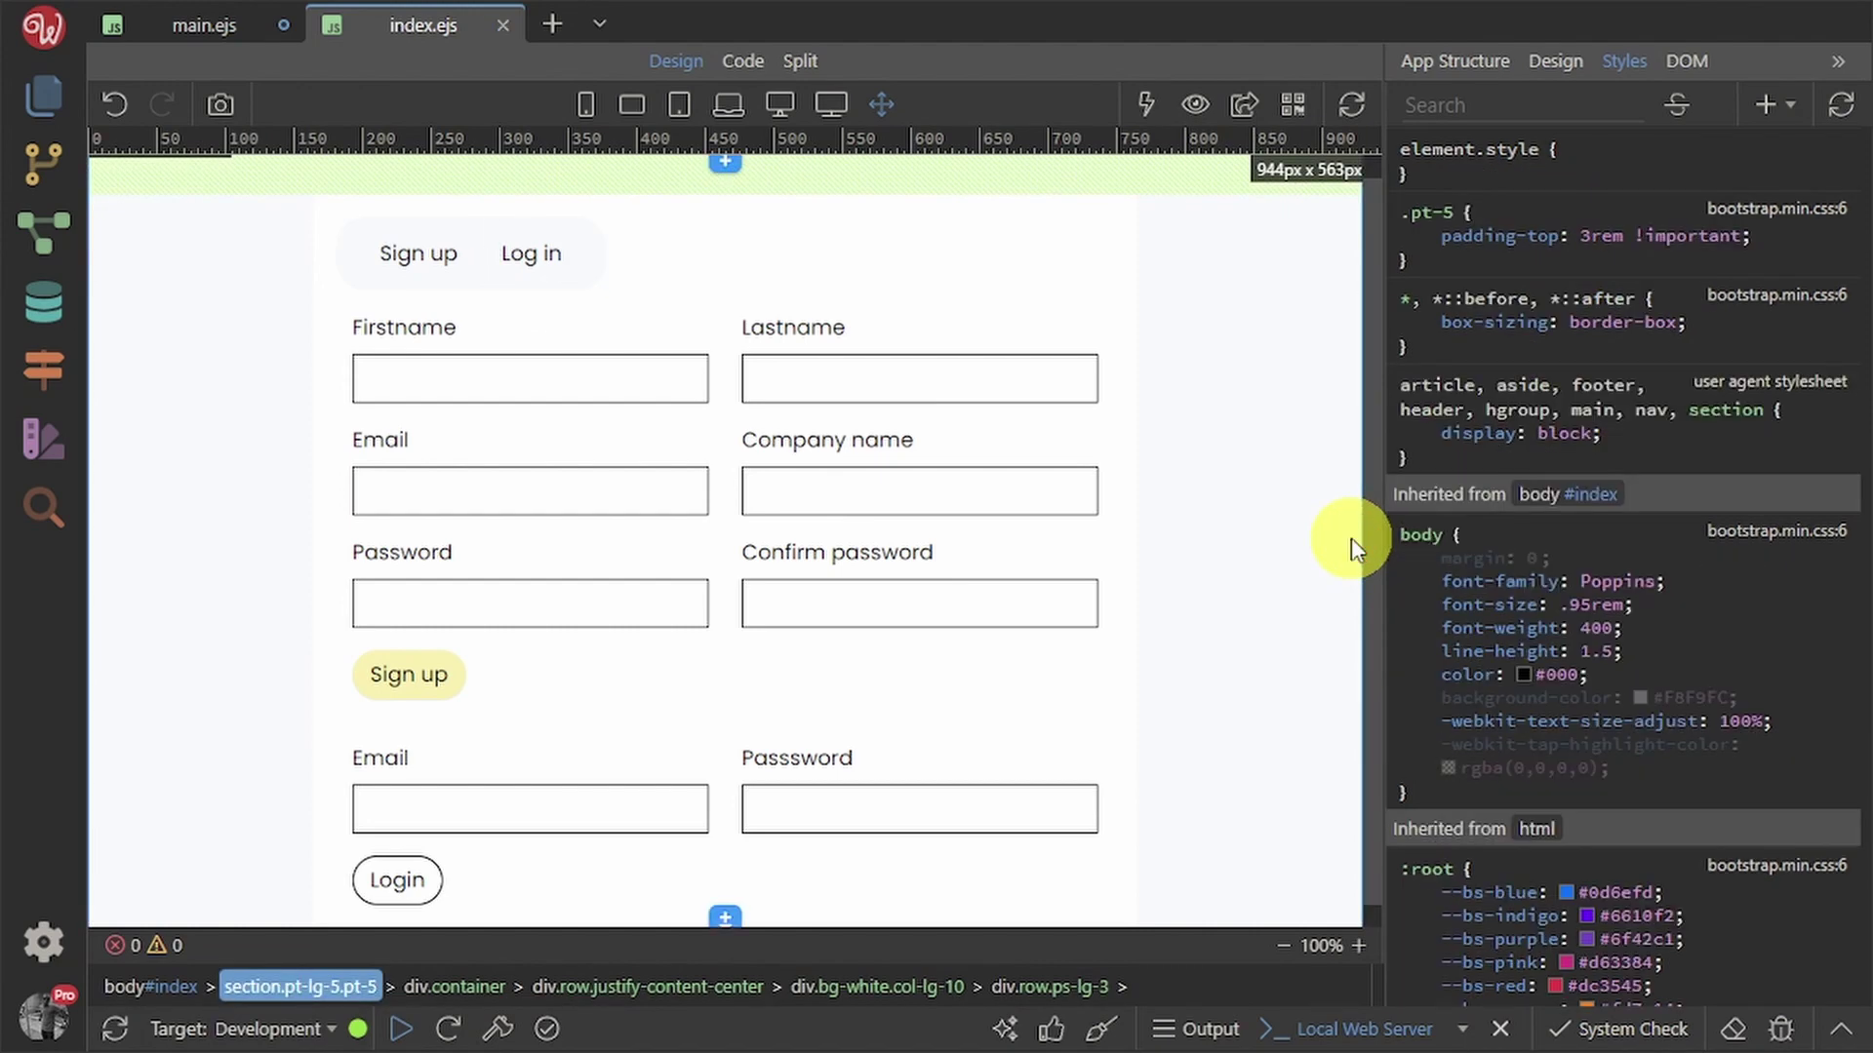
- Preview the page in the design view to check the cursor over the Sign up and Log in paragraphs, and end the preview
{"action": "left_click", "coordinate": [514, 256]}
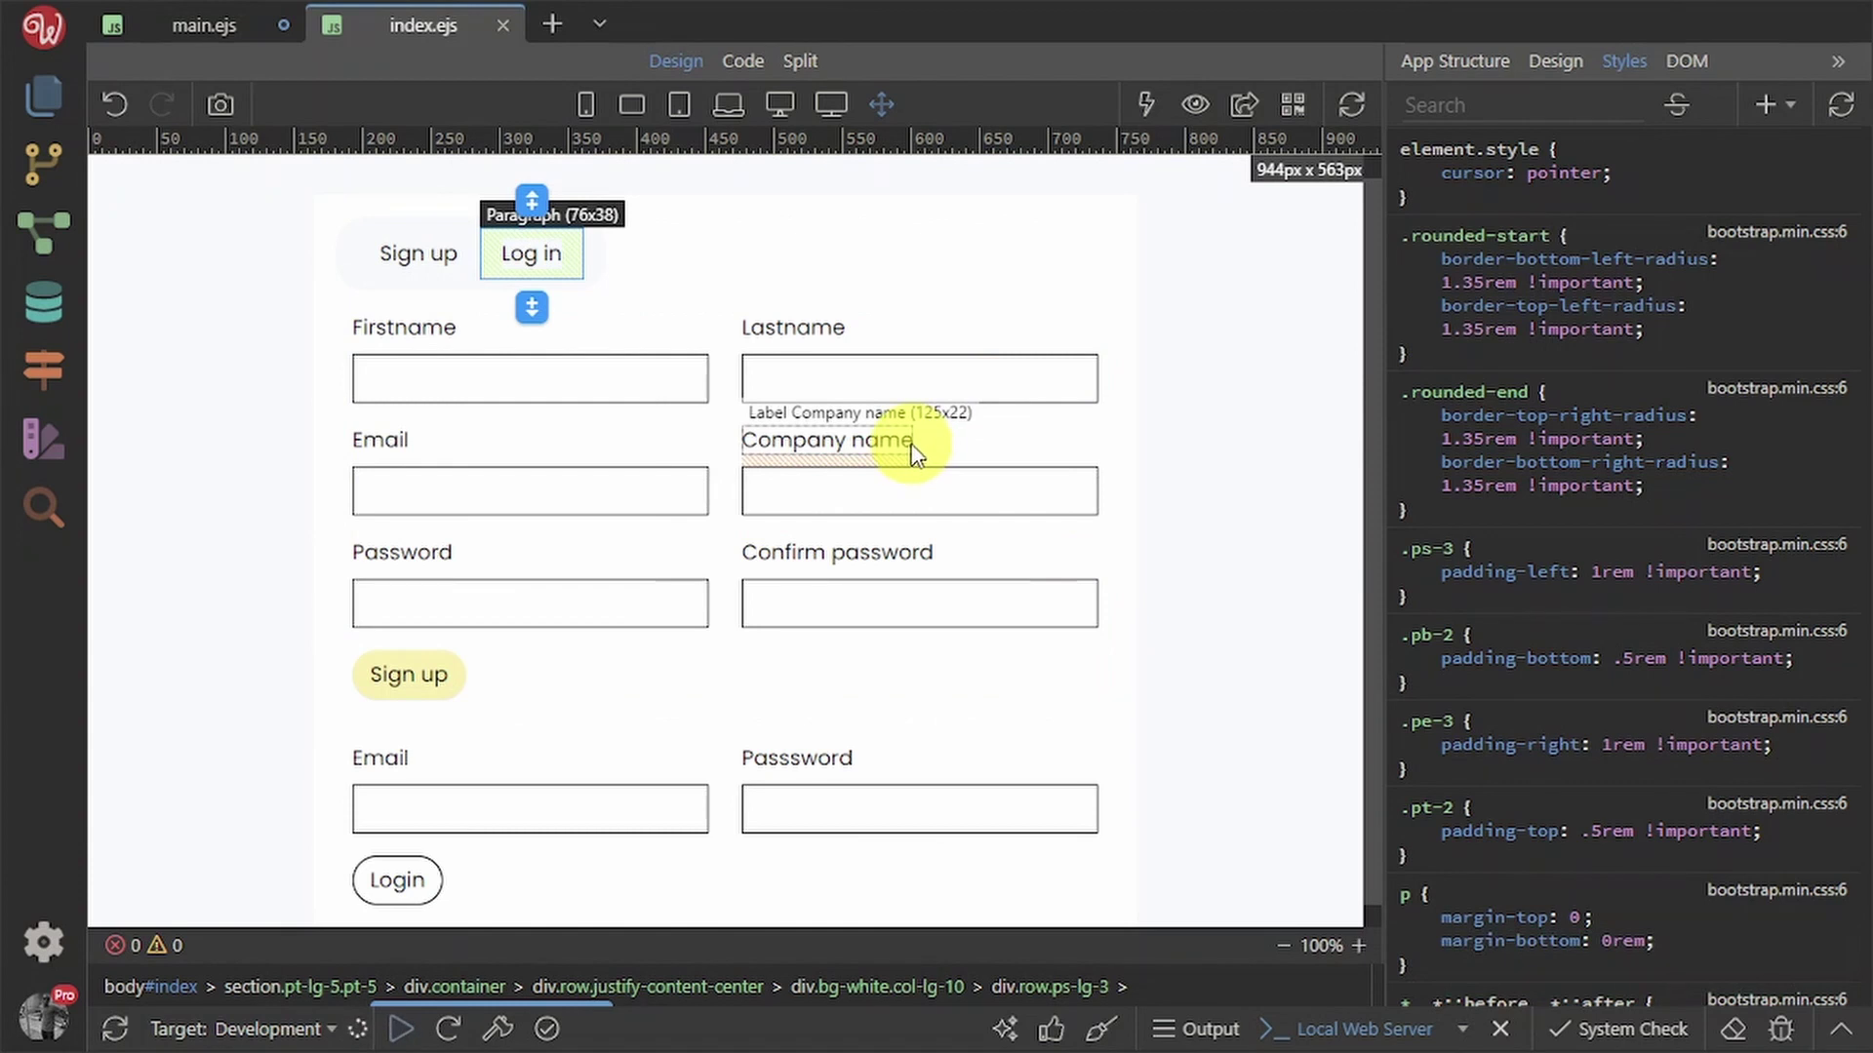
{"action": "left_click", "coordinate": [1194, 103]}
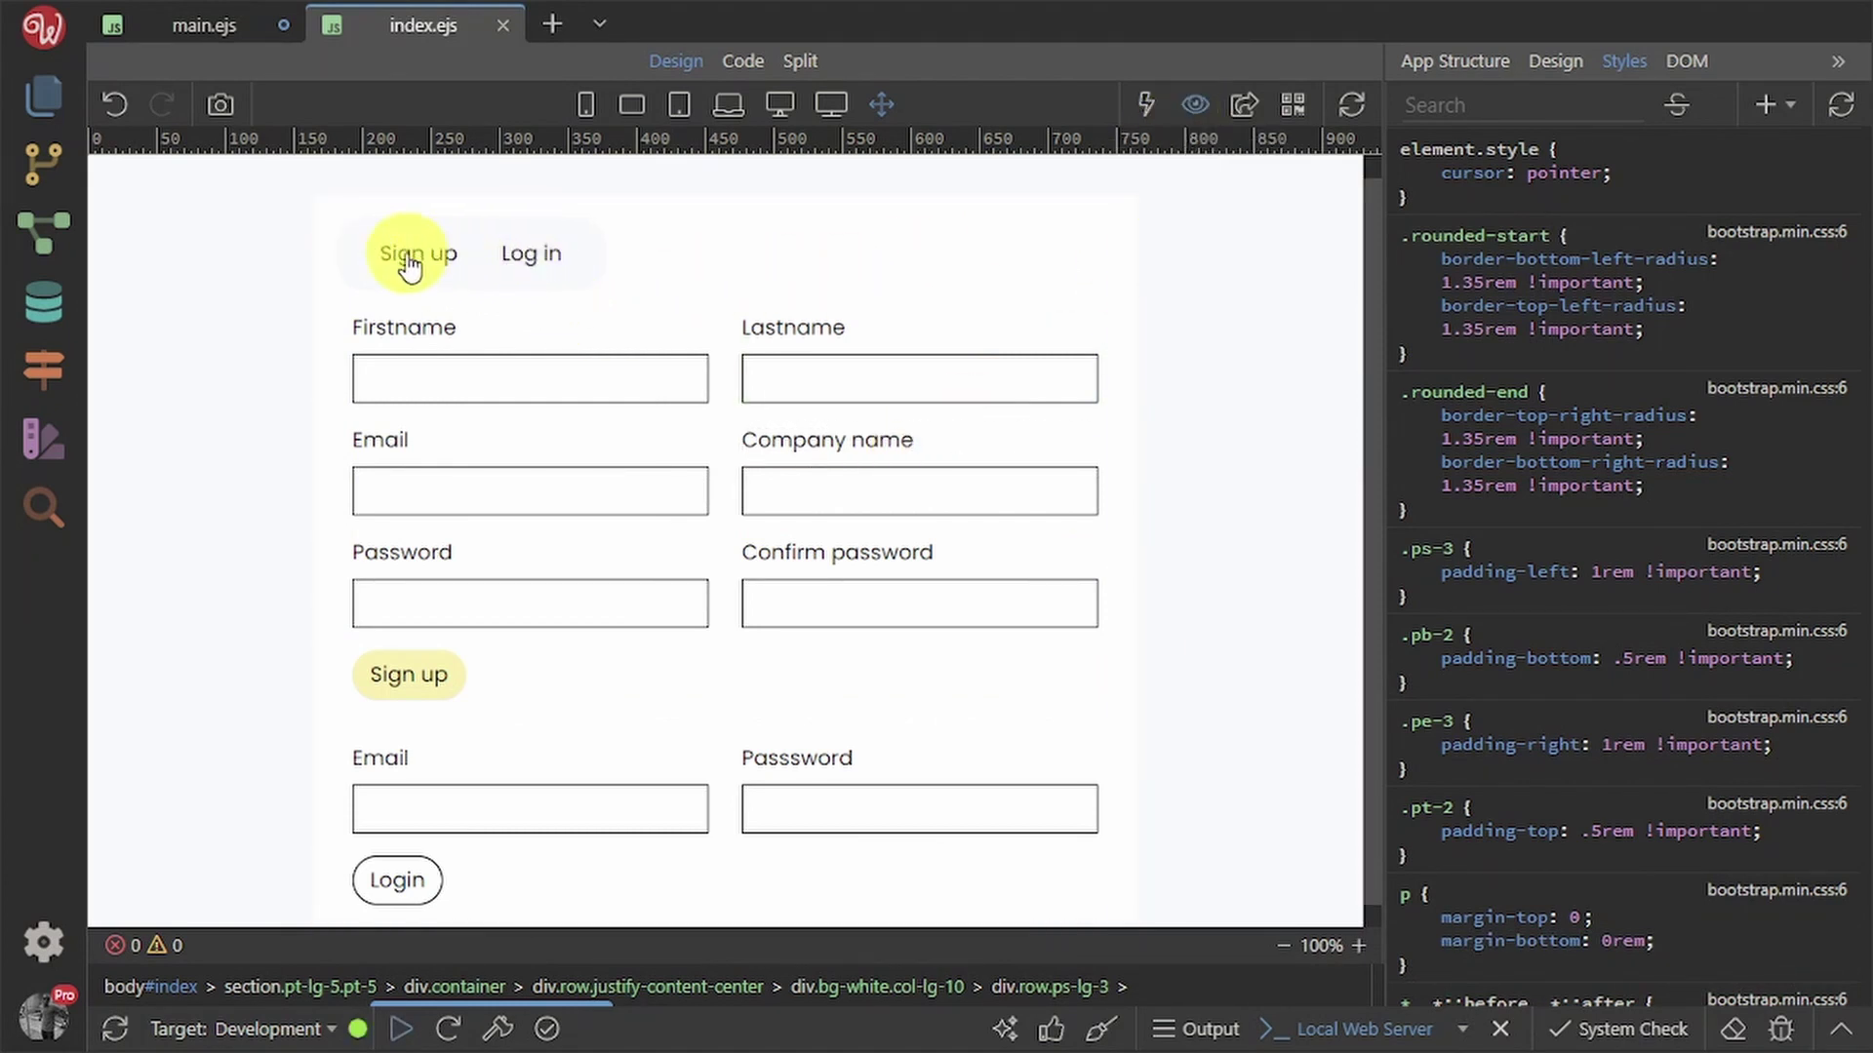
{"action": "left_click", "coordinate": [1192, 103]}
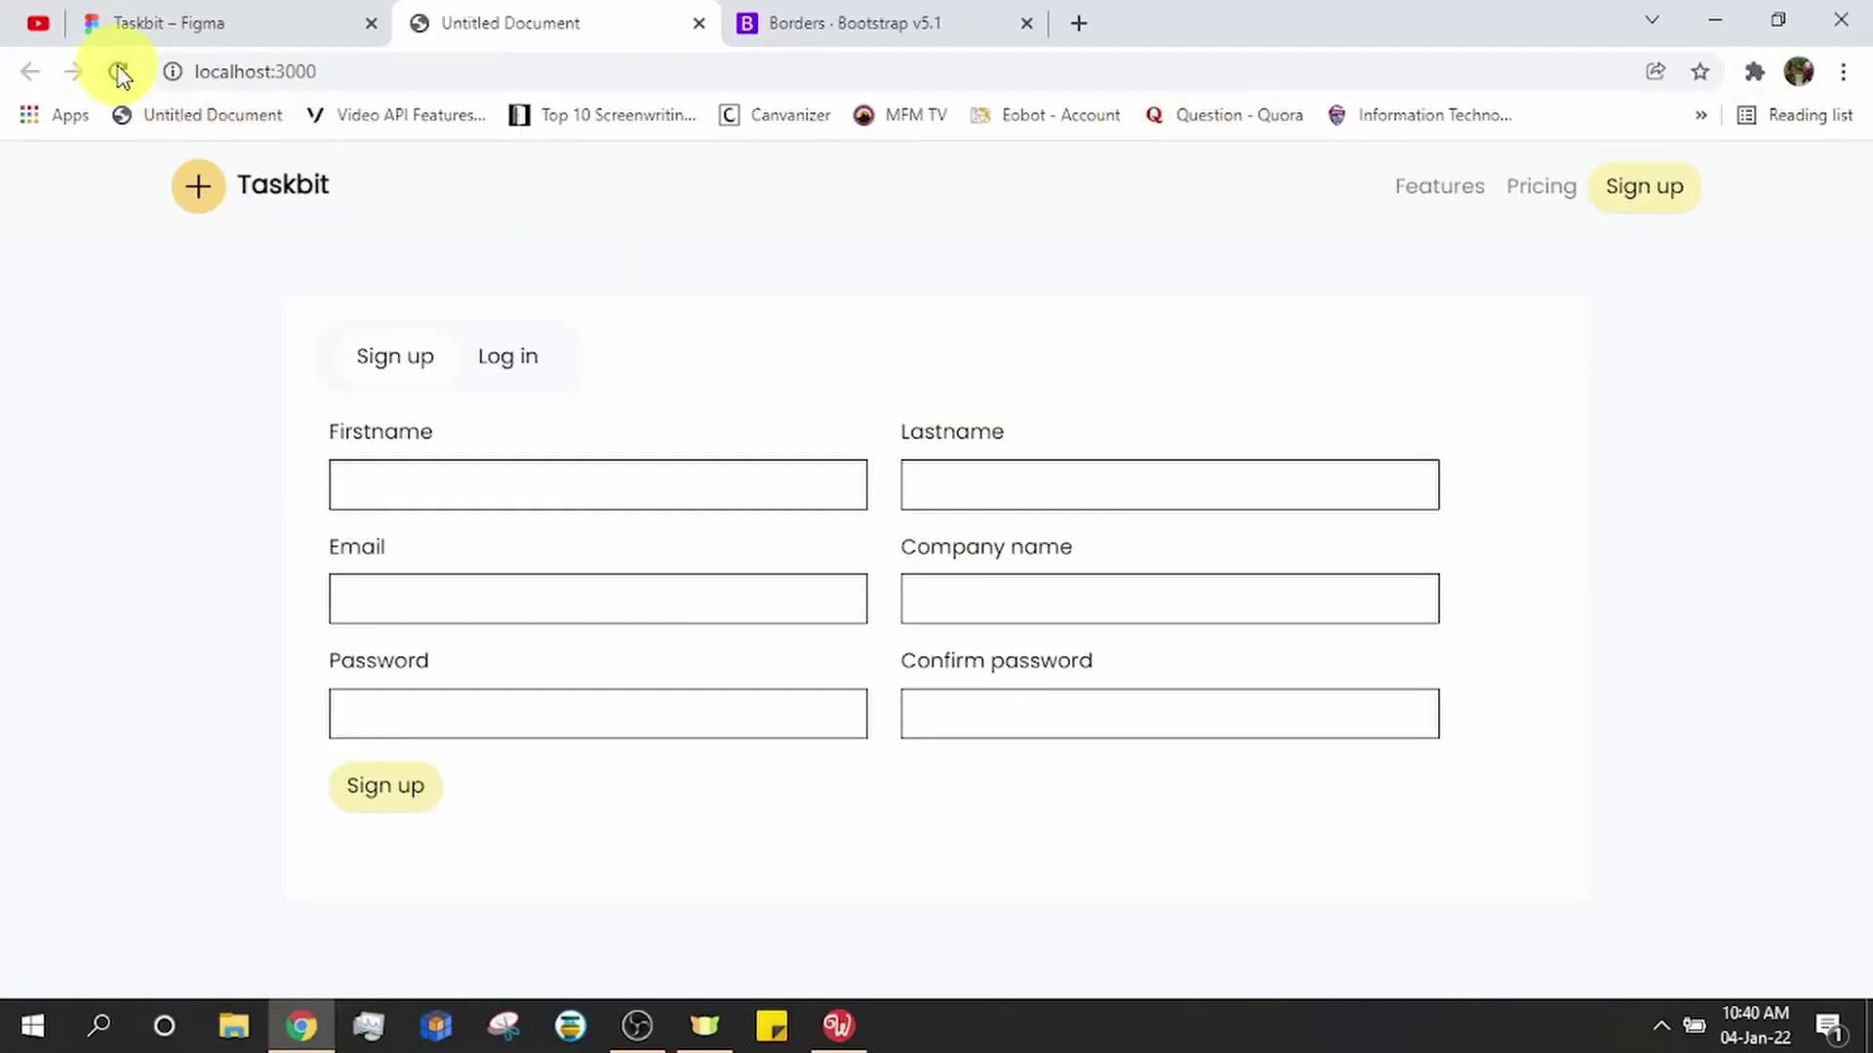
- Reload localhost:3000 in Chrome and test the cursor, form switching and text selection on the Sign up and Log in paragraphs
{"action": "left_click", "coordinate": [118, 74]}
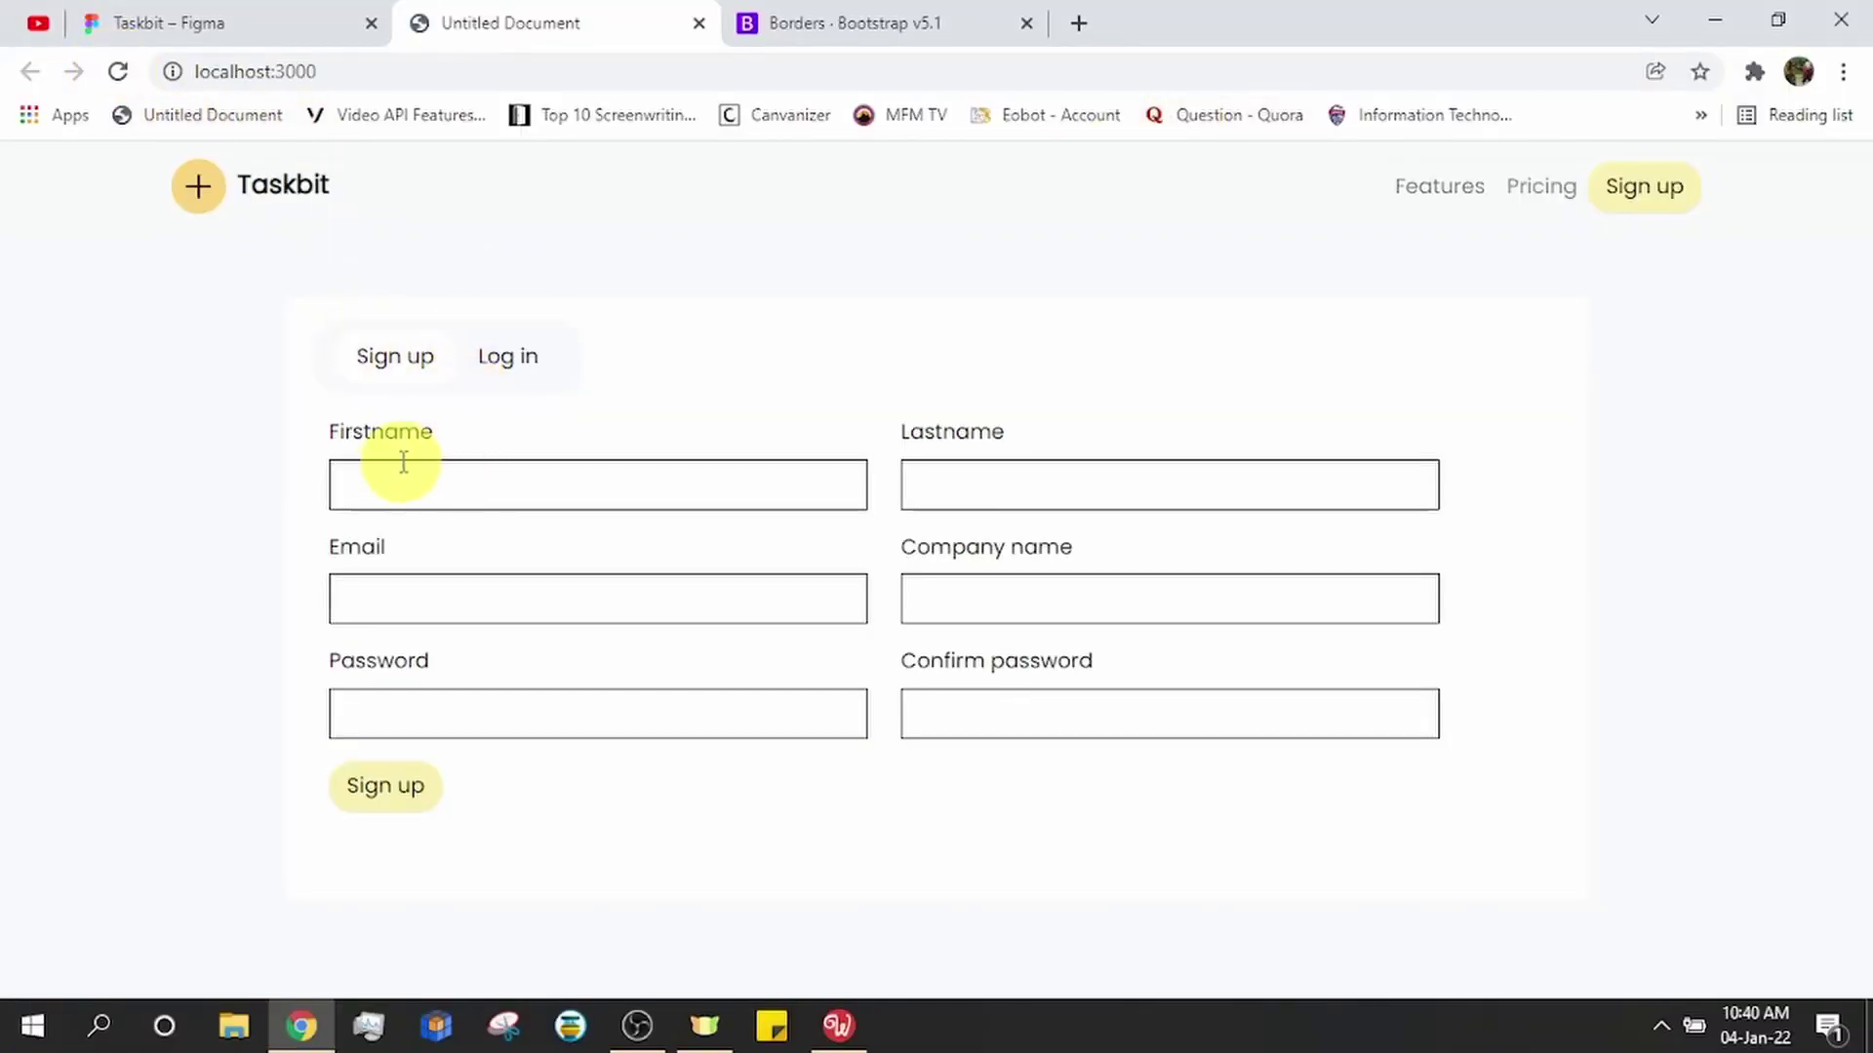
{"action": "left_click", "coordinate": [492, 376]}
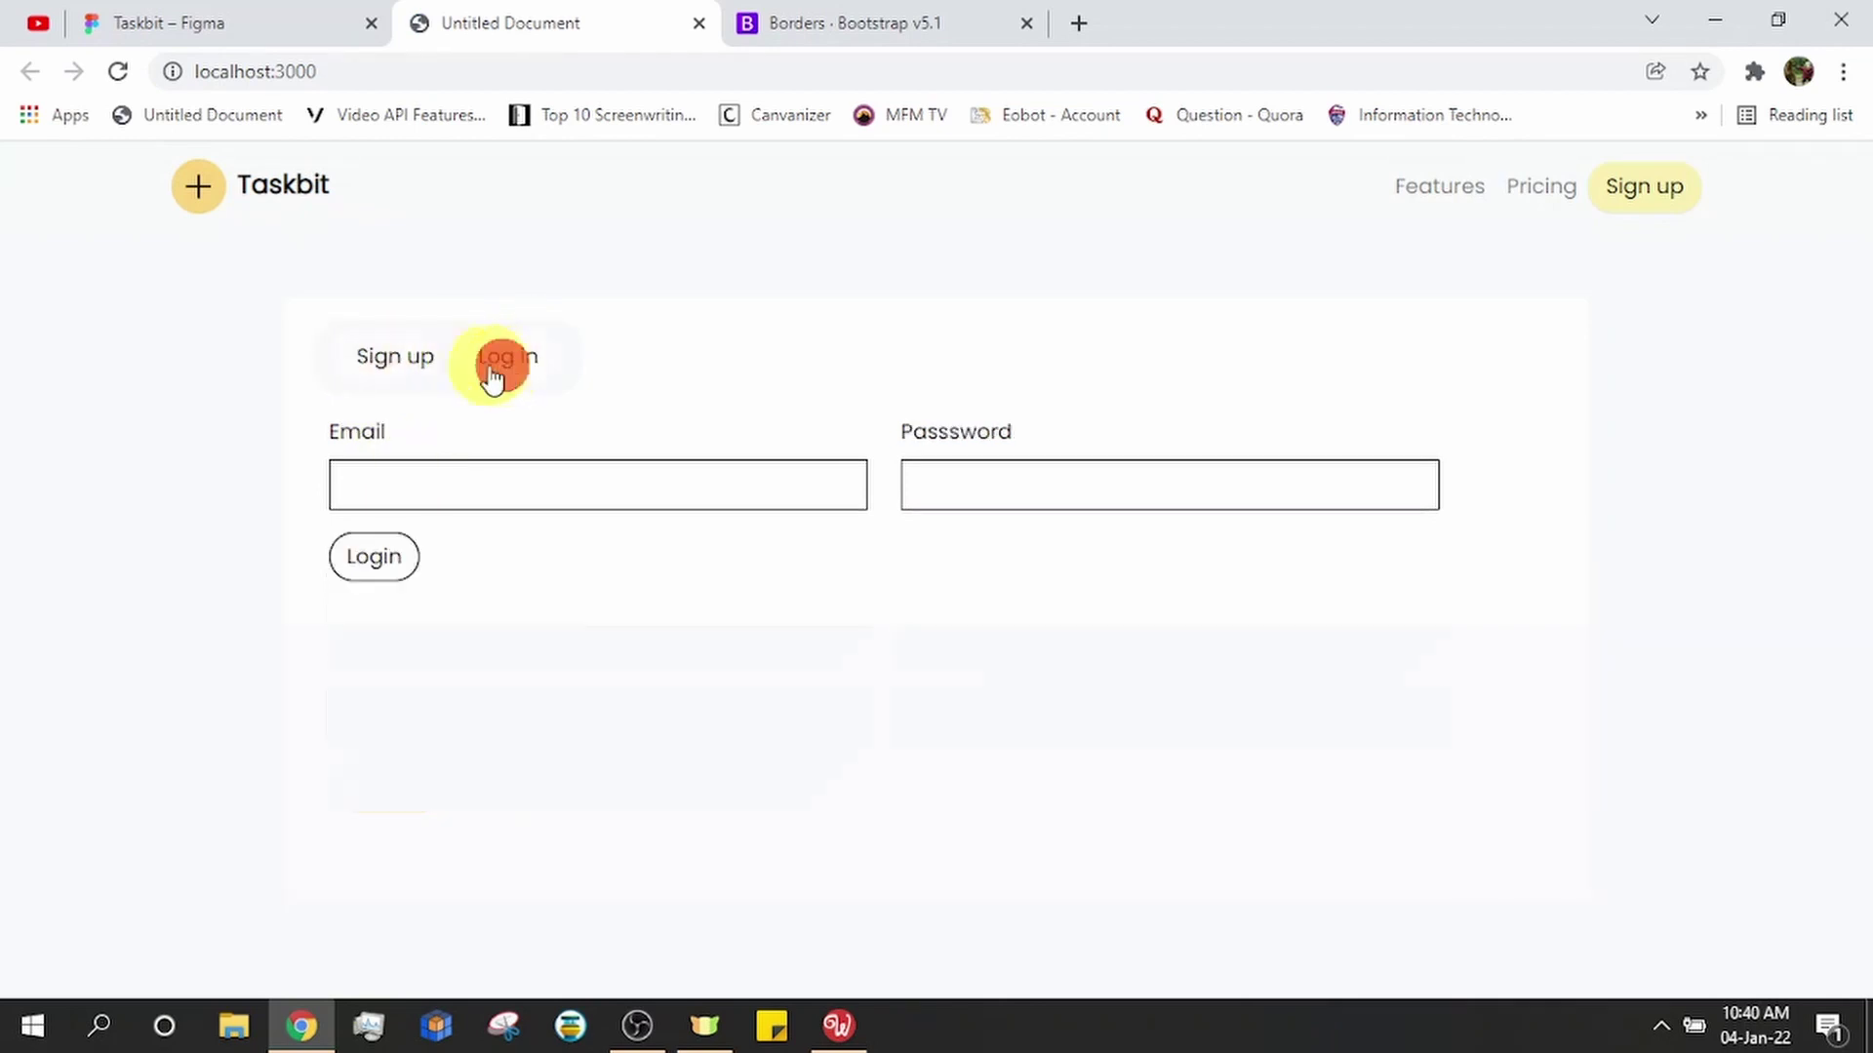
{"action": "left_click", "coordinate": [411, 361]}
{"action": "left_click", "coordinate": [509, 355]}
{"action": "left_click", "coordinate": [376, 355]}
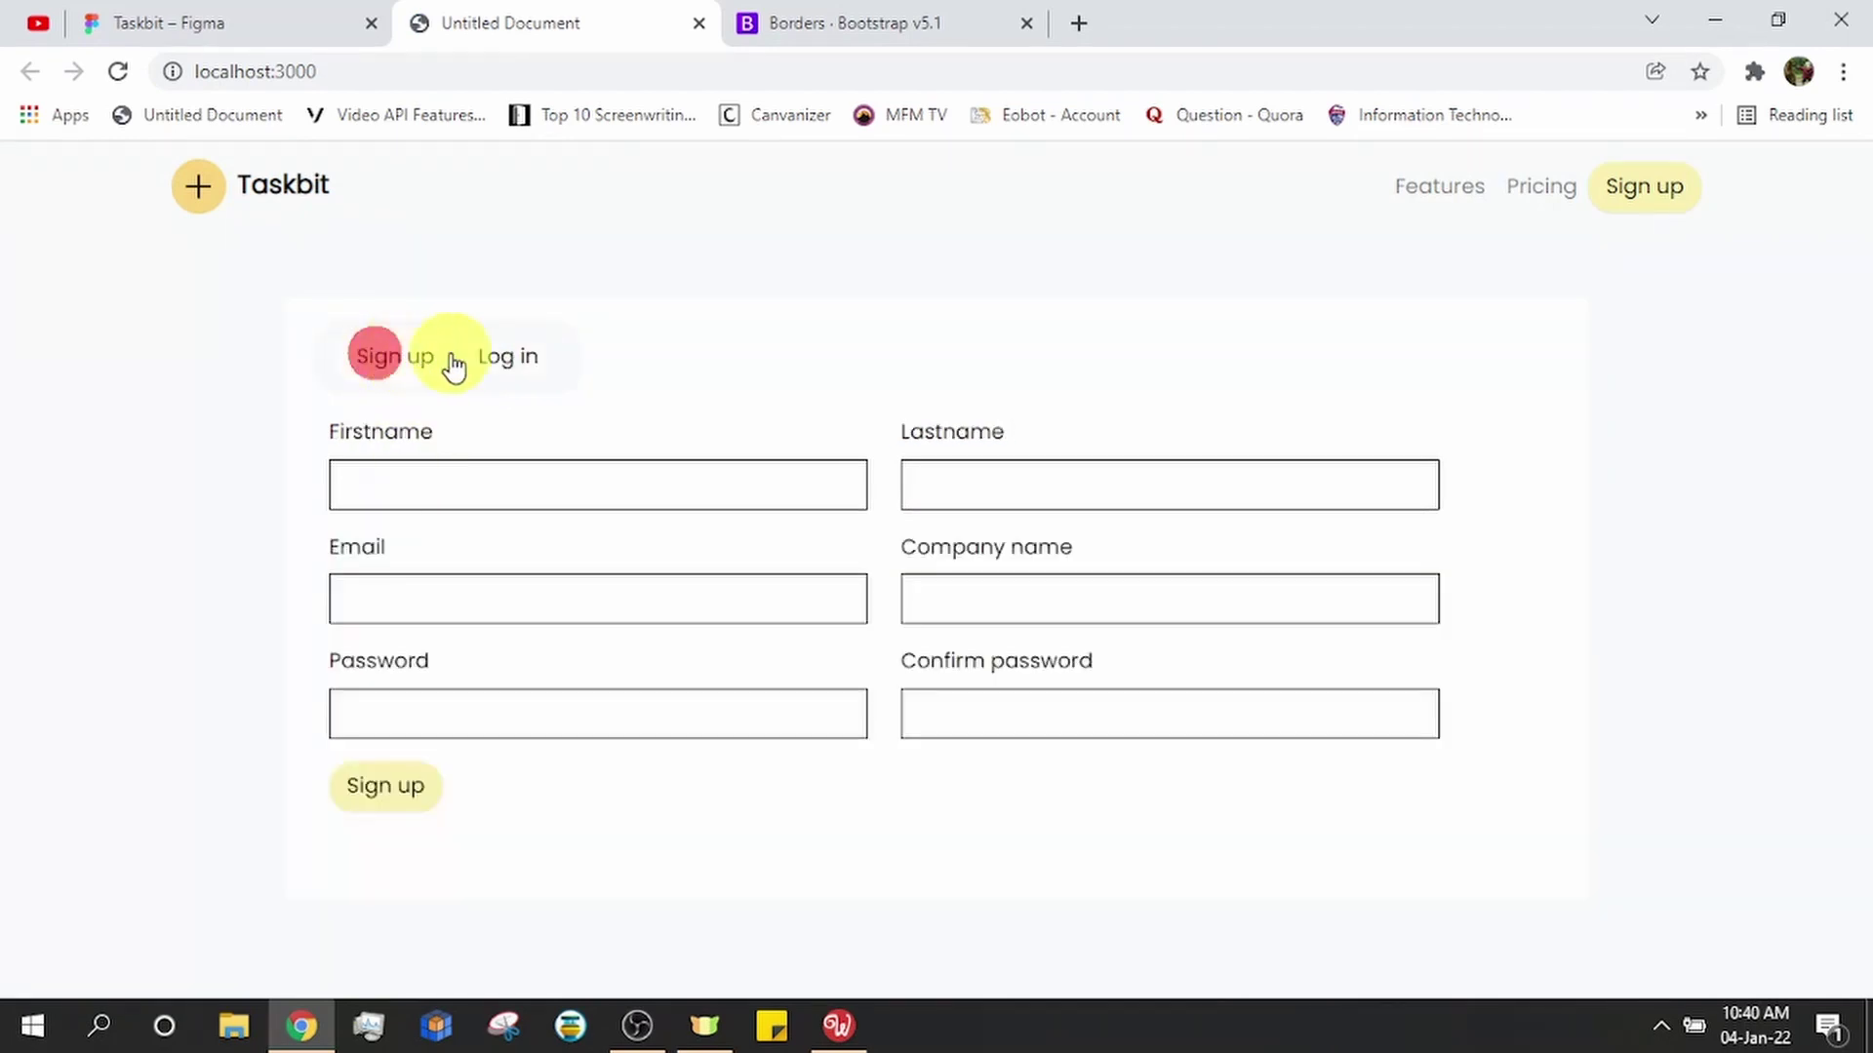
{"action": "left_click", "coordinate": [485, 357]}
{"action": "left_click", "coordinate": [407, 359]}
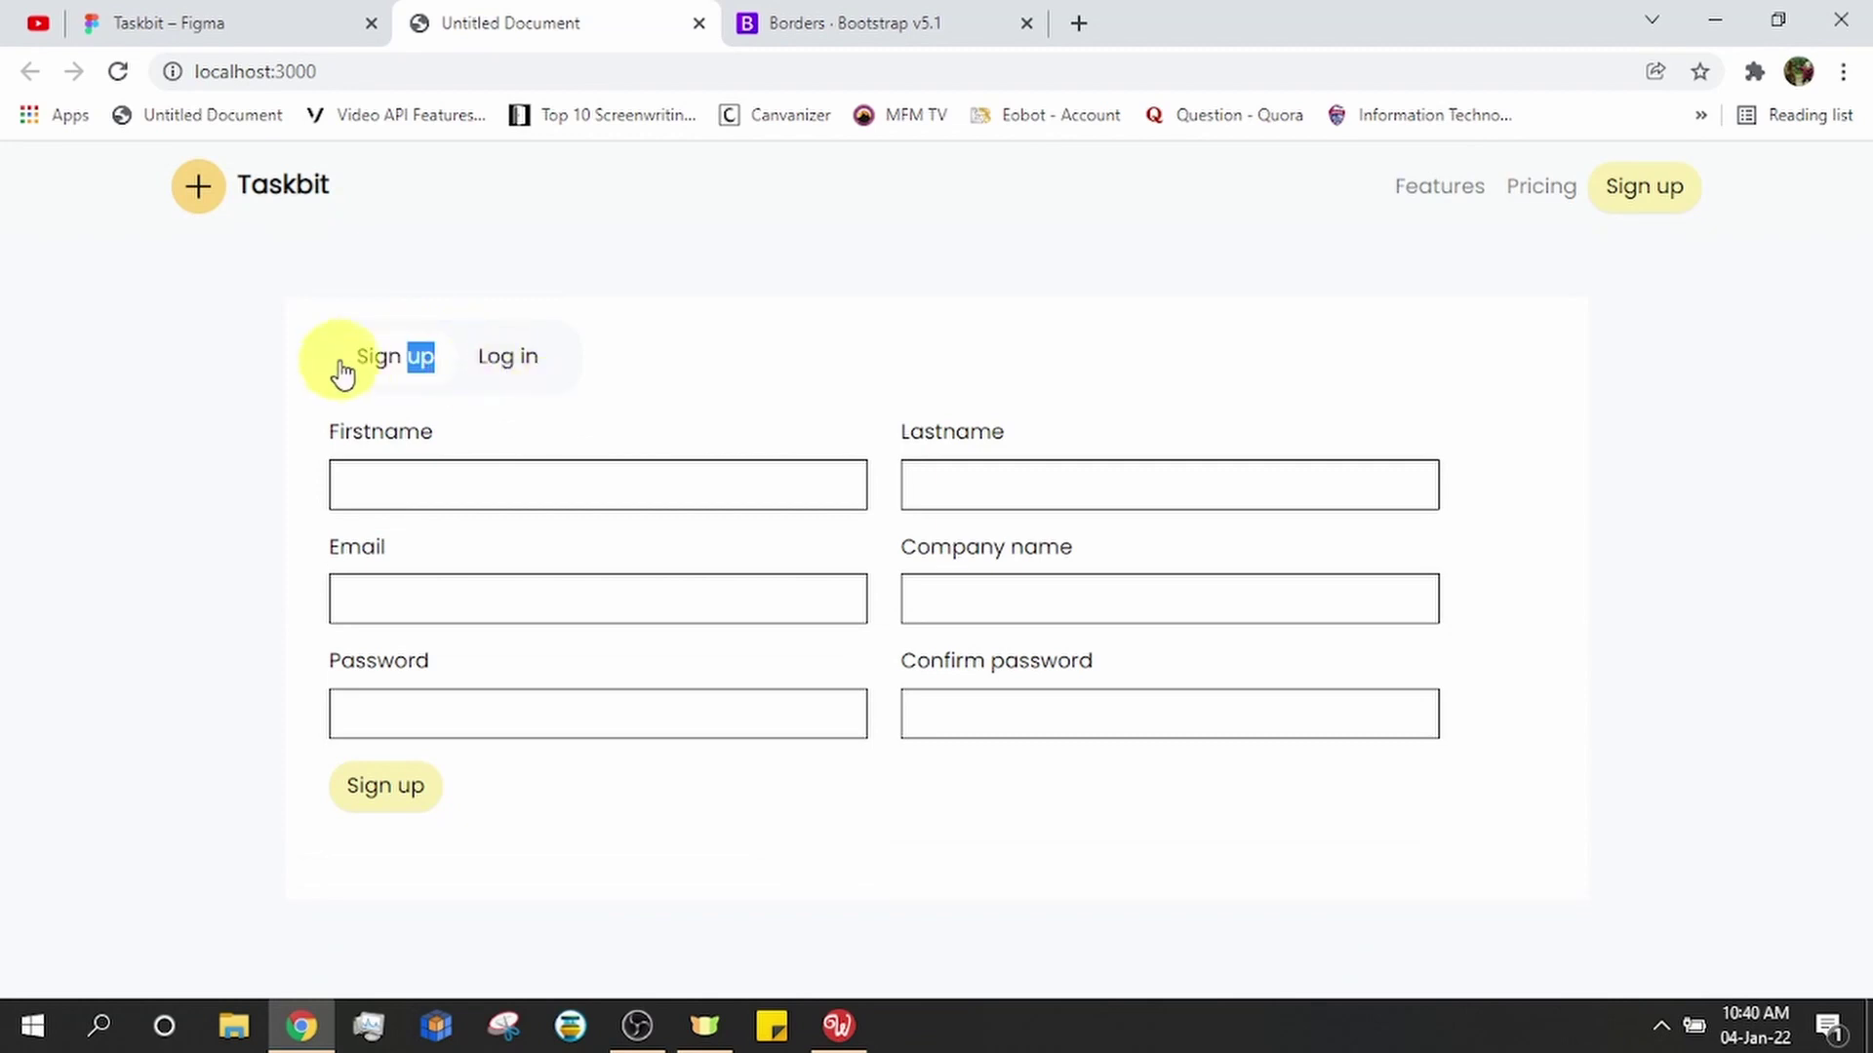
{"action": "left_click", "coordinate": [514, 353]}
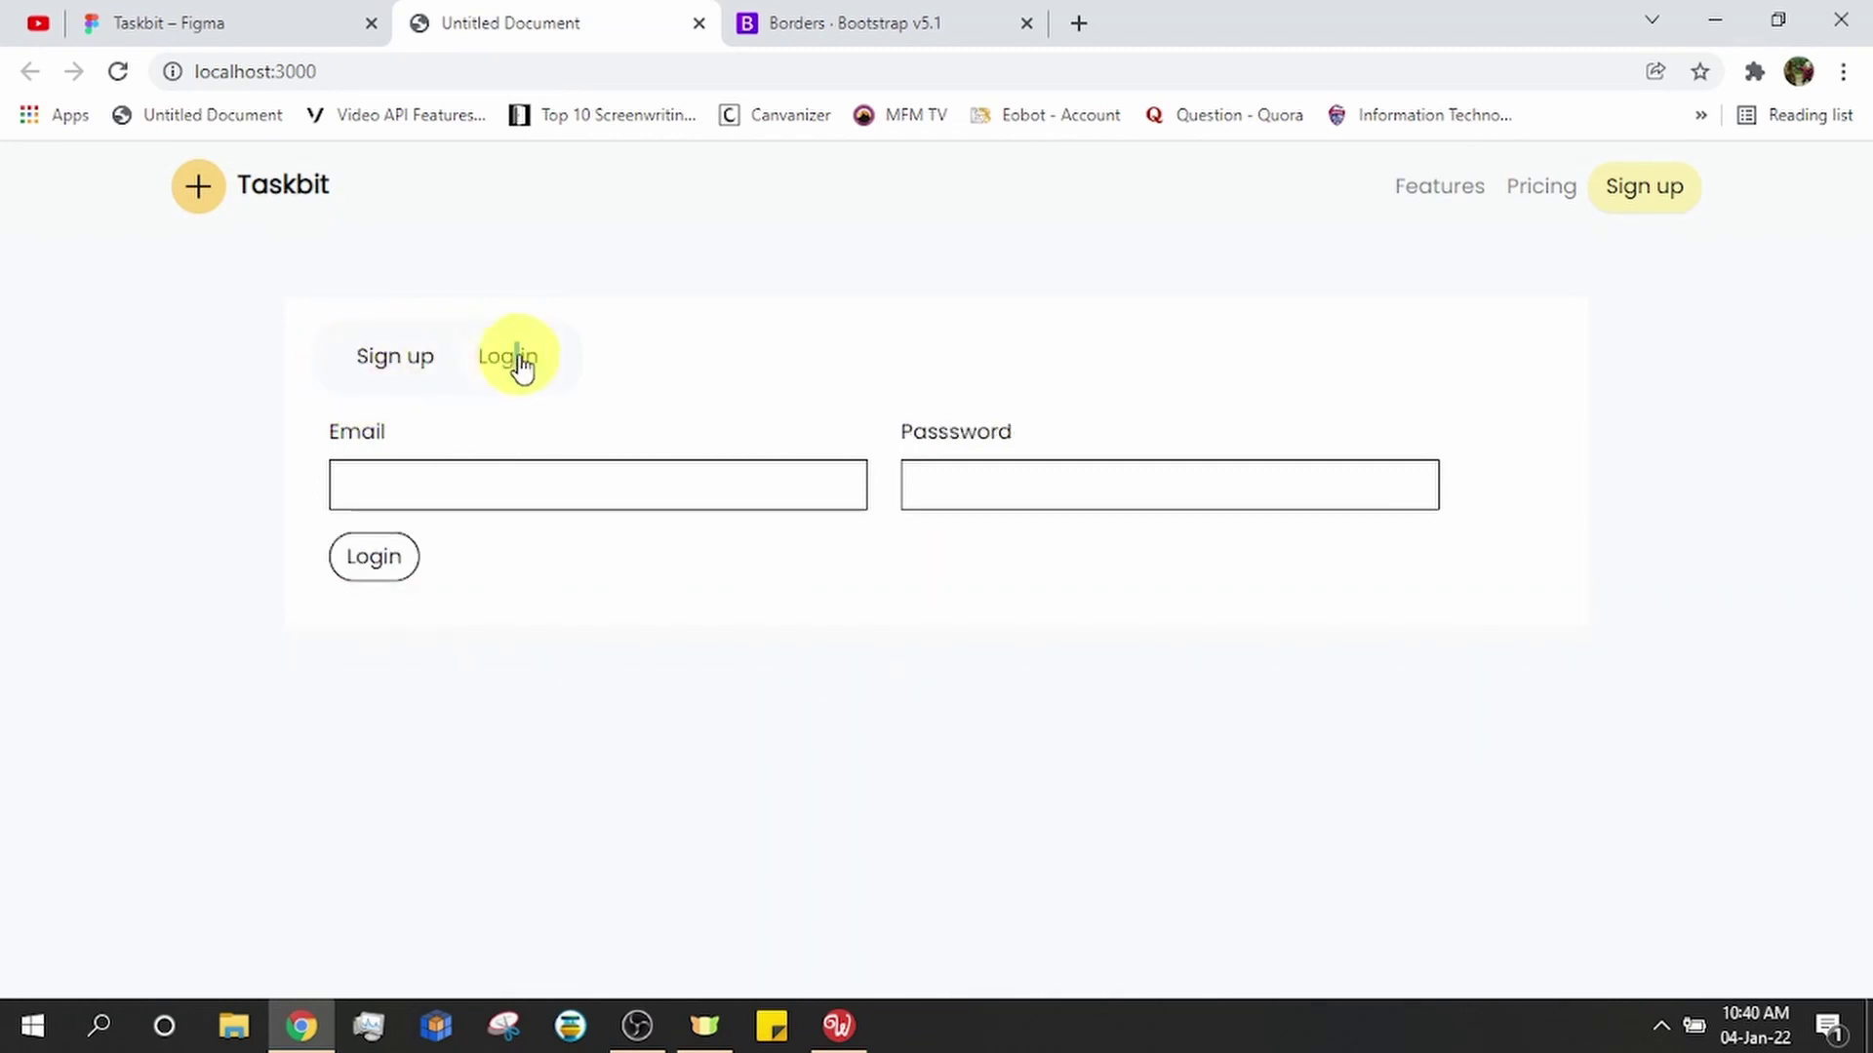
{"action": "double_click", "coordinate": [506, 359]}
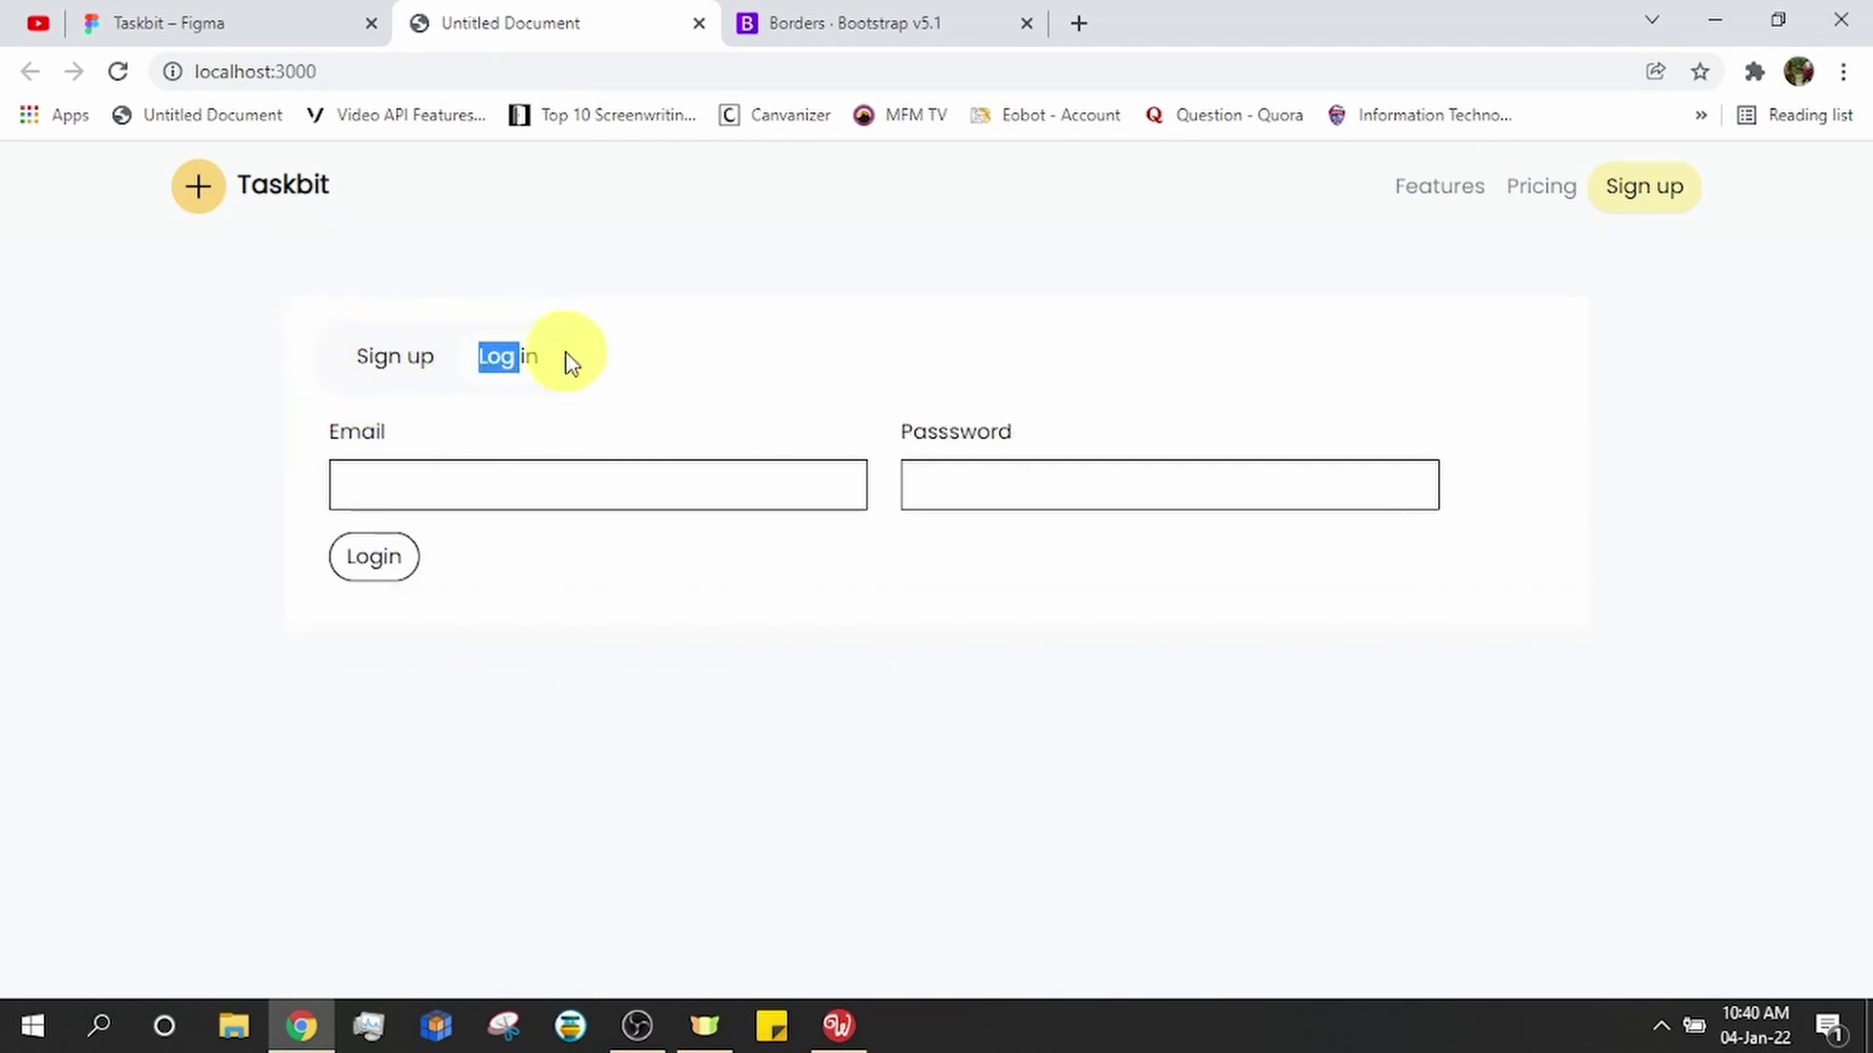
- Back in Wappler, add the inline element style user-select: none to the Sign up paragraph
{"action": "left_click", "coordinate": [838, 1025]}
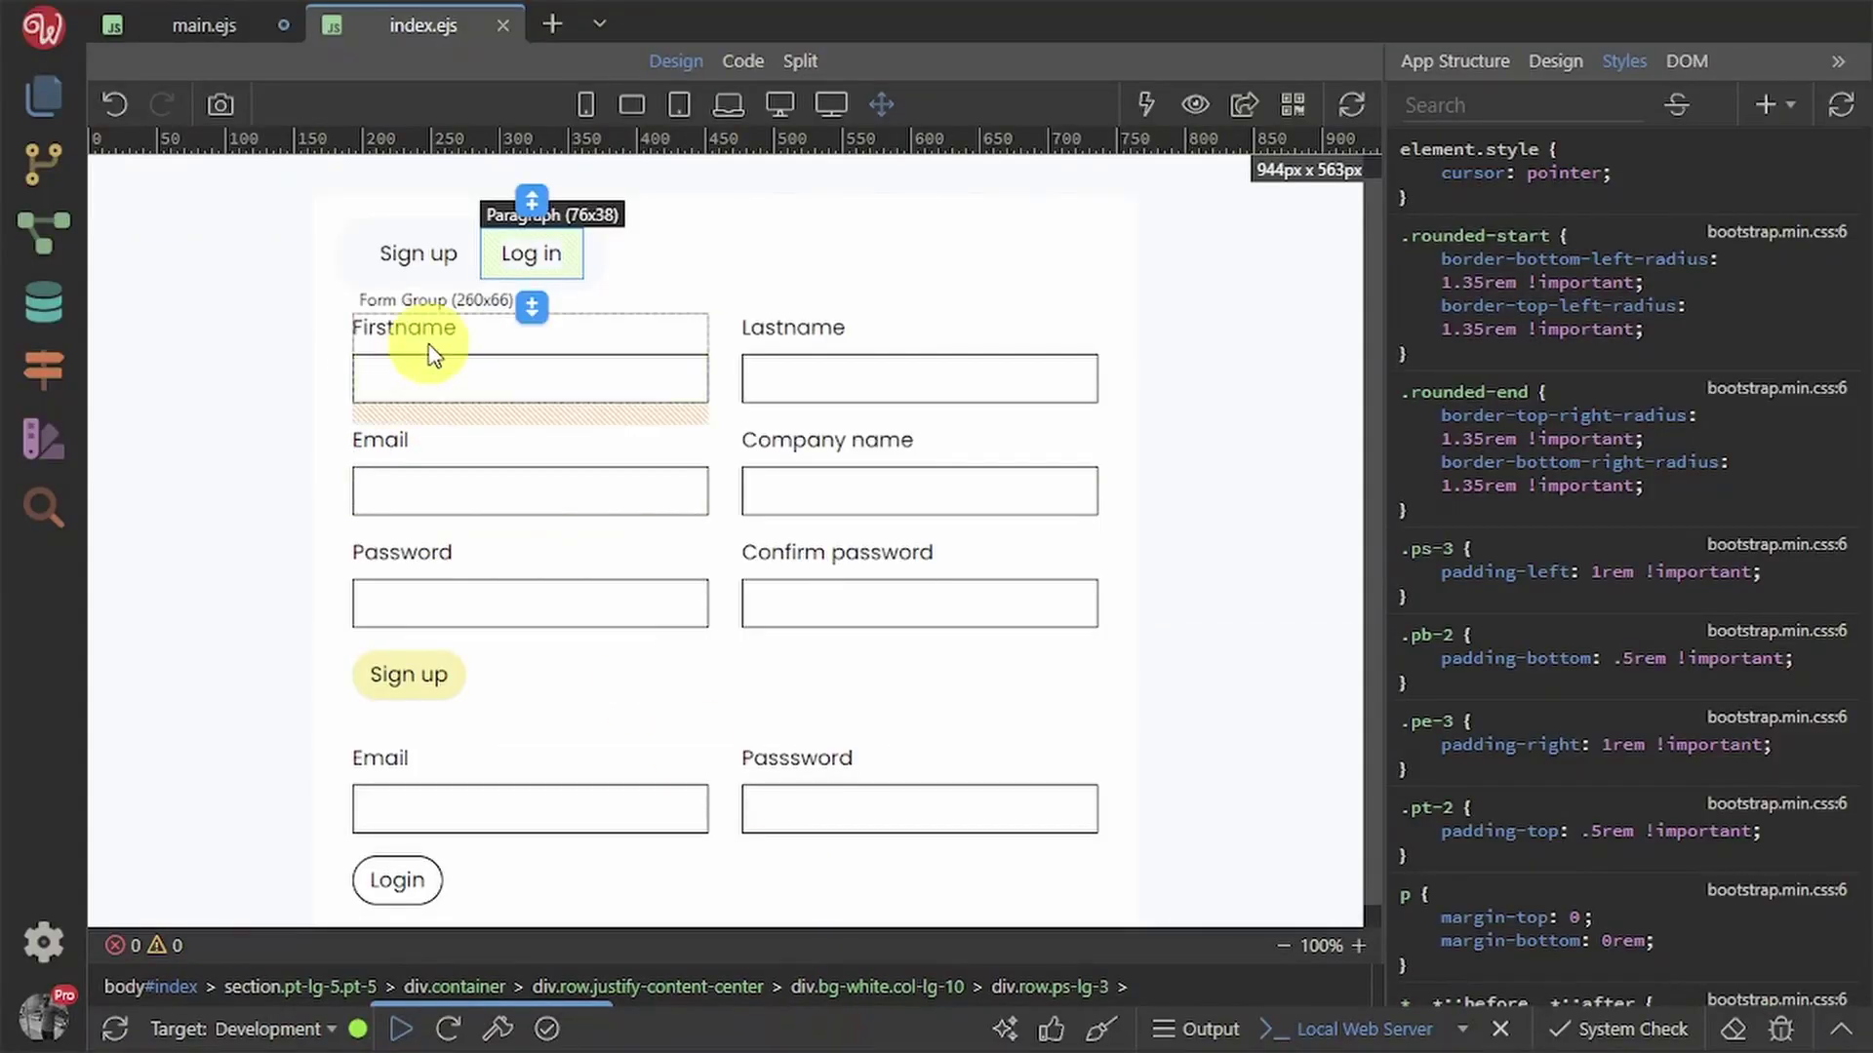
{"action": "left_click", "coordinate": [417, 263]}
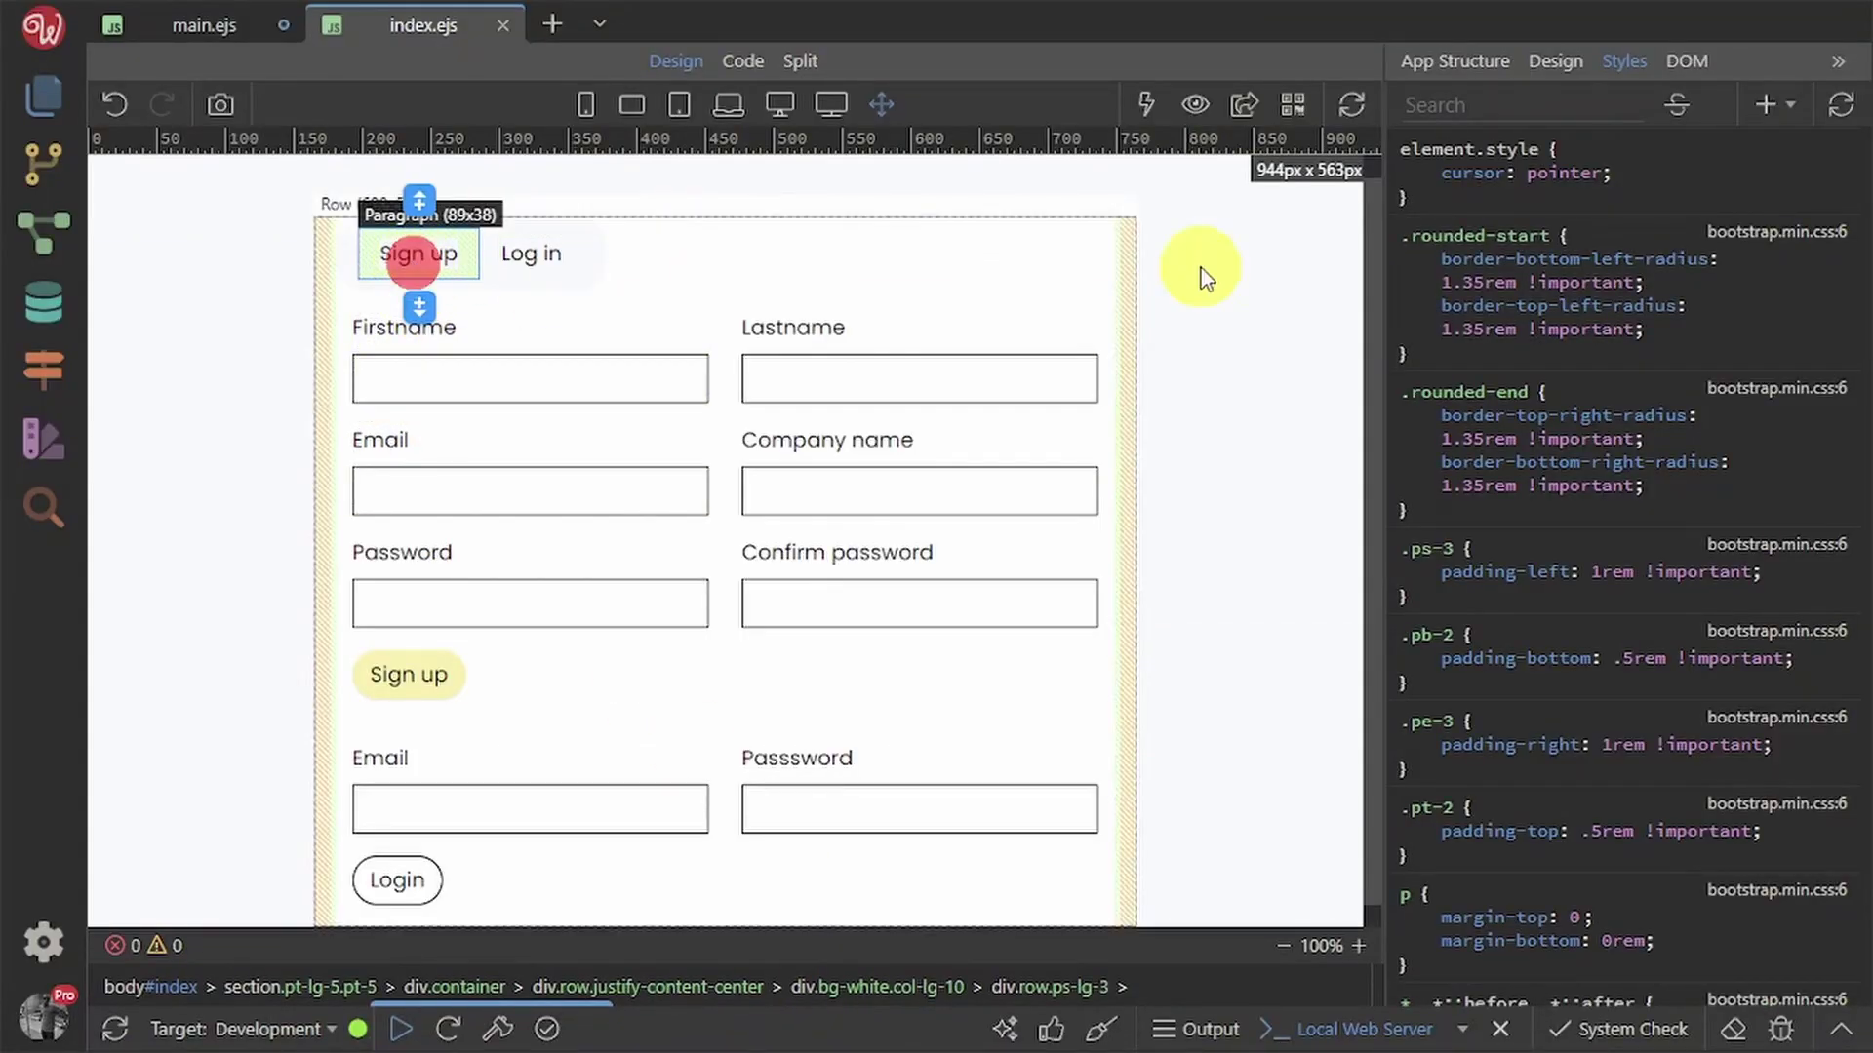
{"action": "left_click", "coordinate": [1625, 168]}
{"action": "type", "text": "use"}
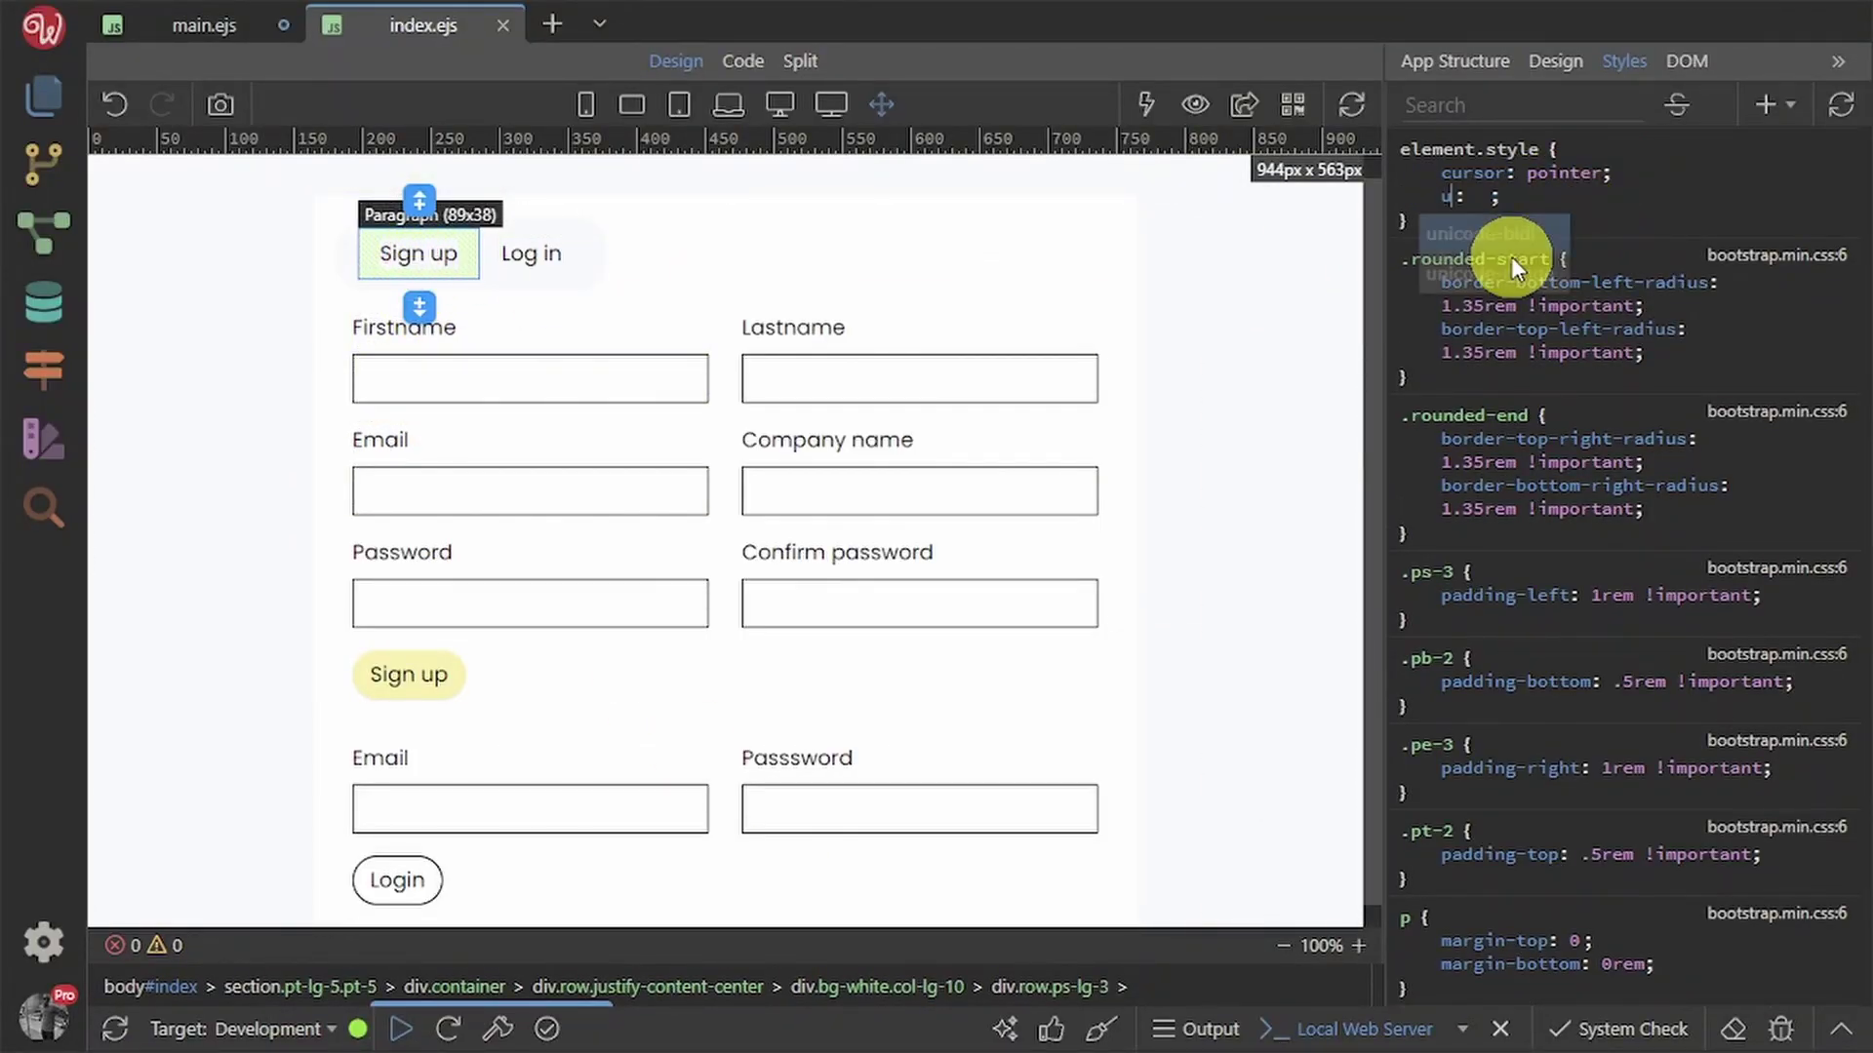
{"action": "type", "text": "r-se"}
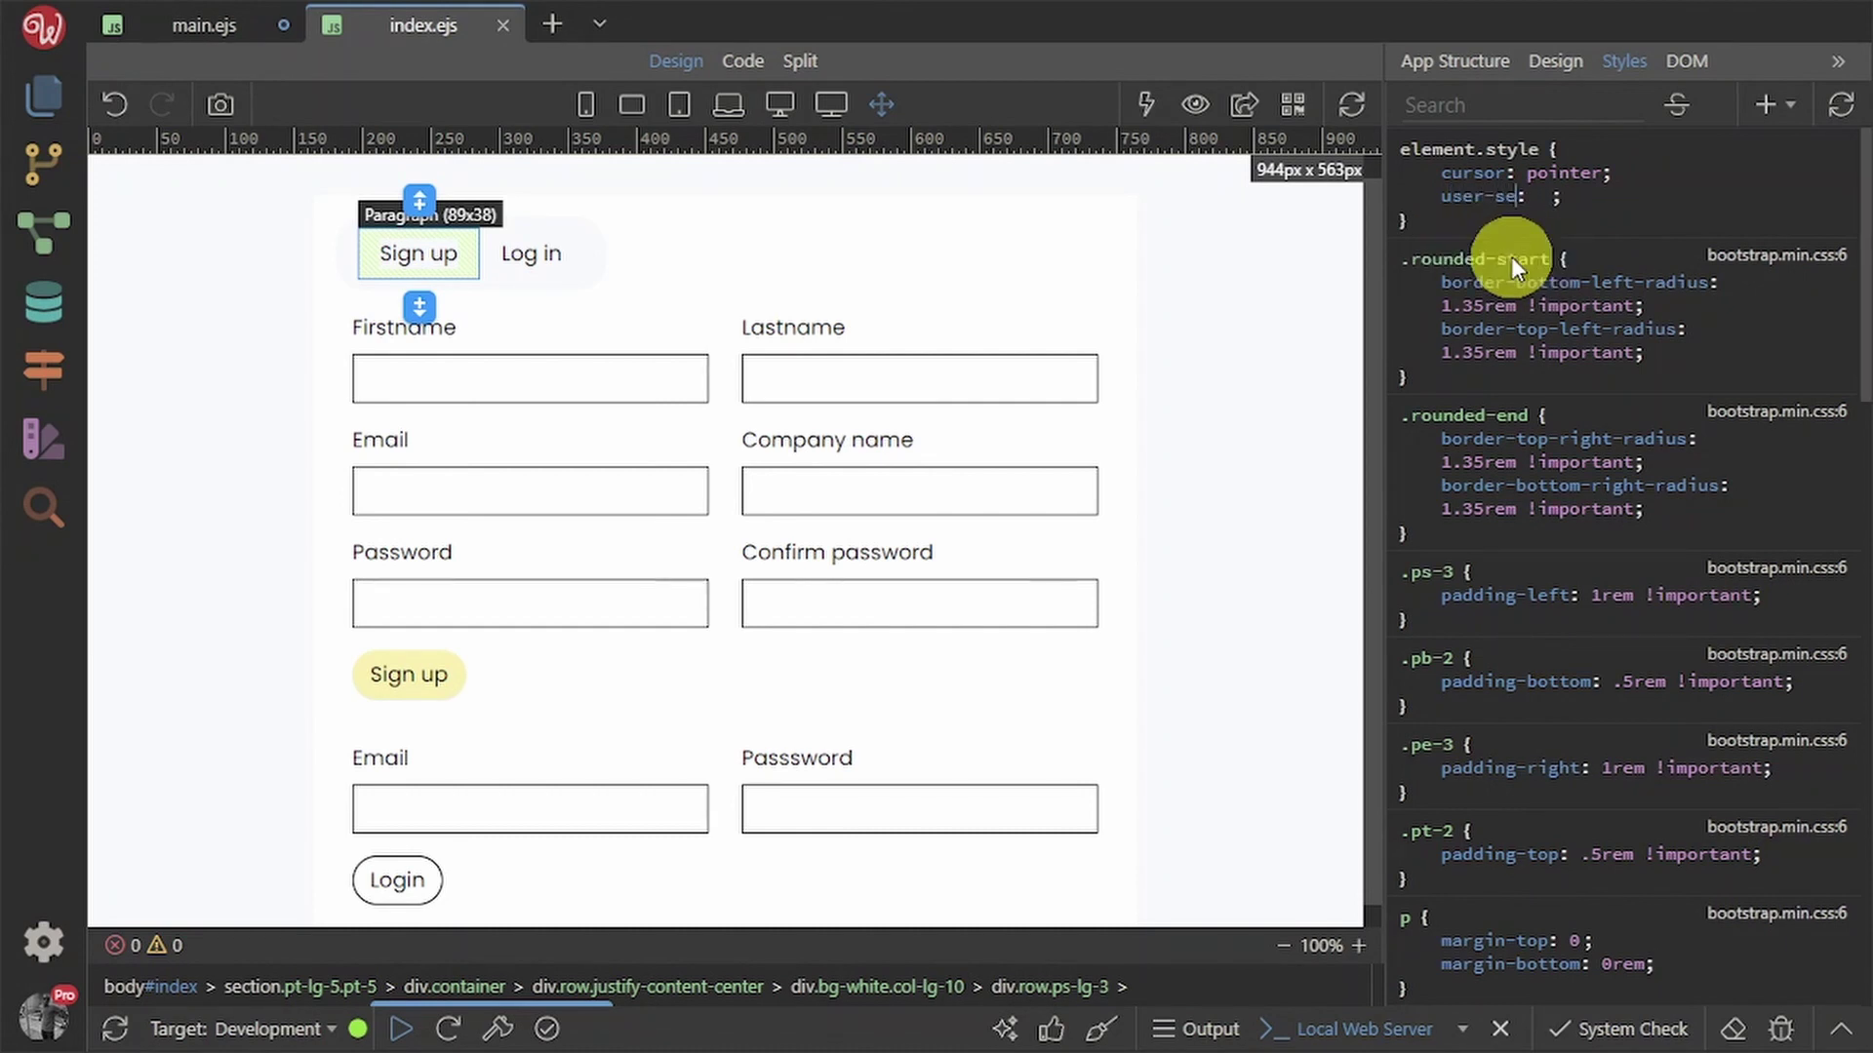
{"action": "type", "text": "lect: "}
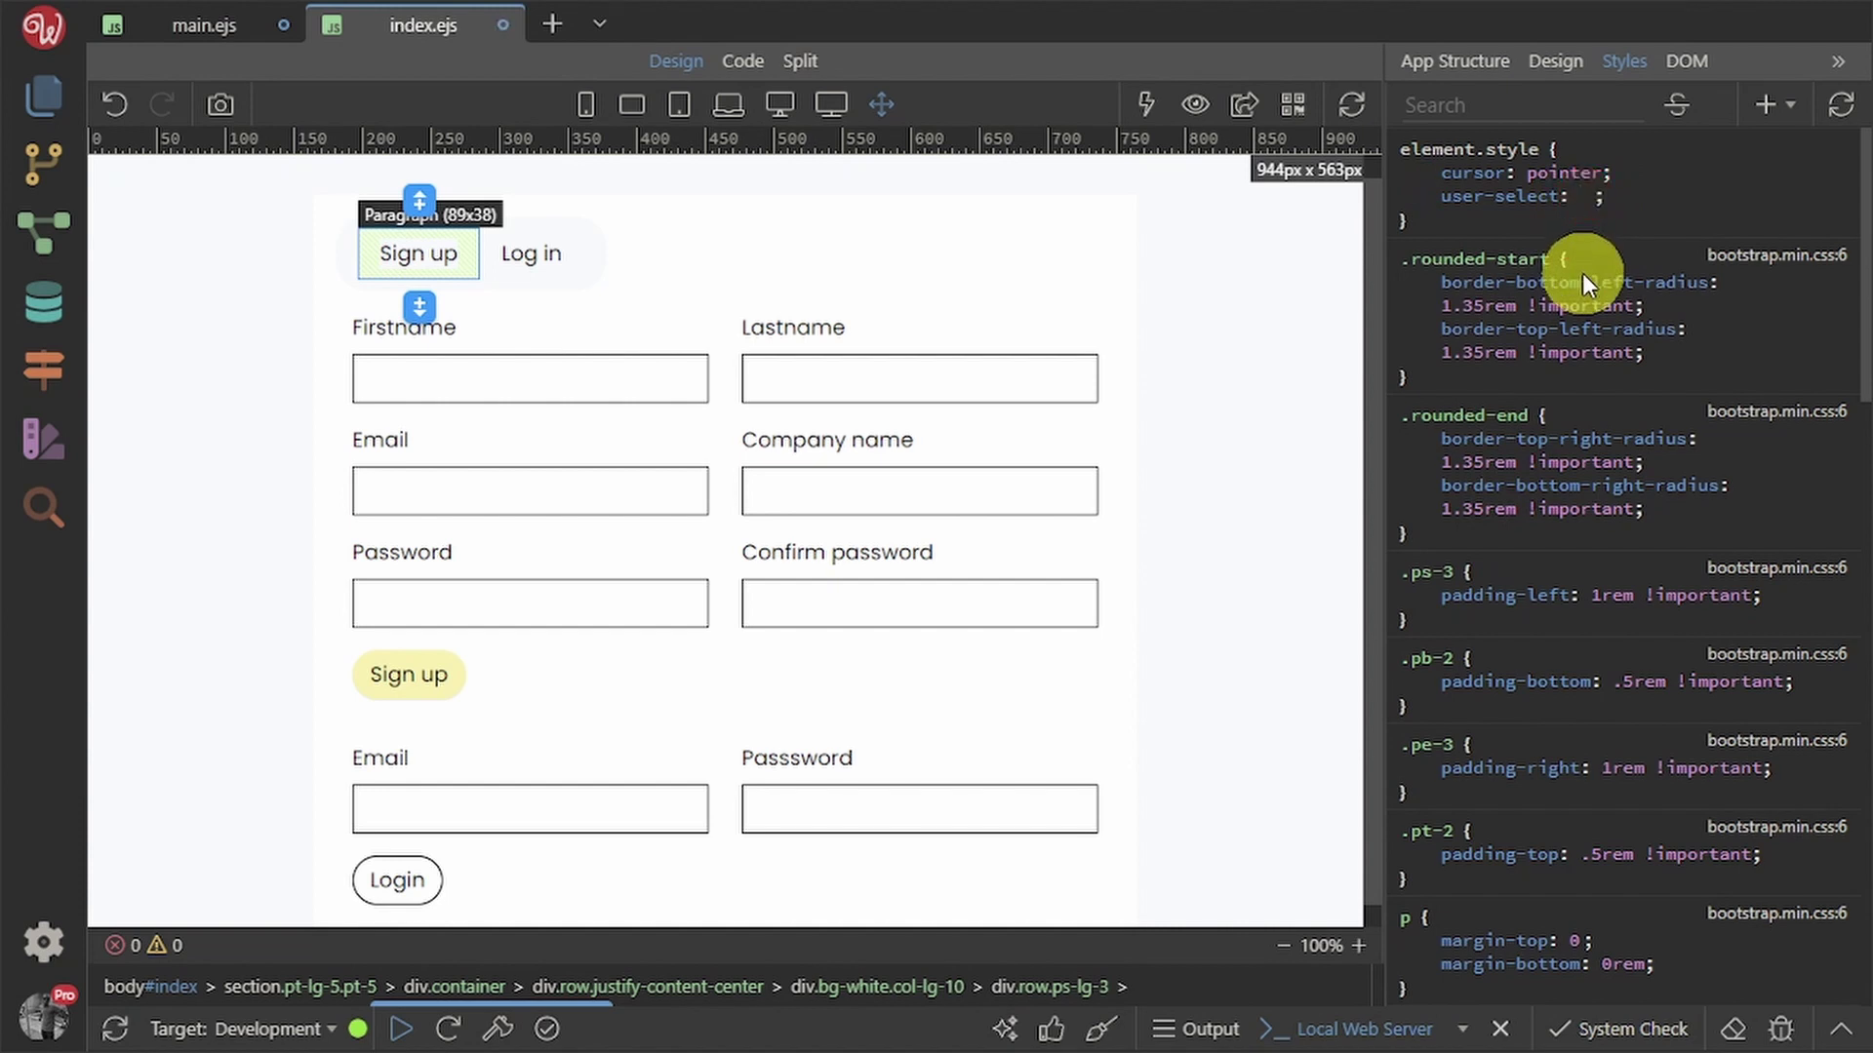
{"action": "type", "text": "n"}
{"action": "left_click", "coordinate": [1607, 230]}
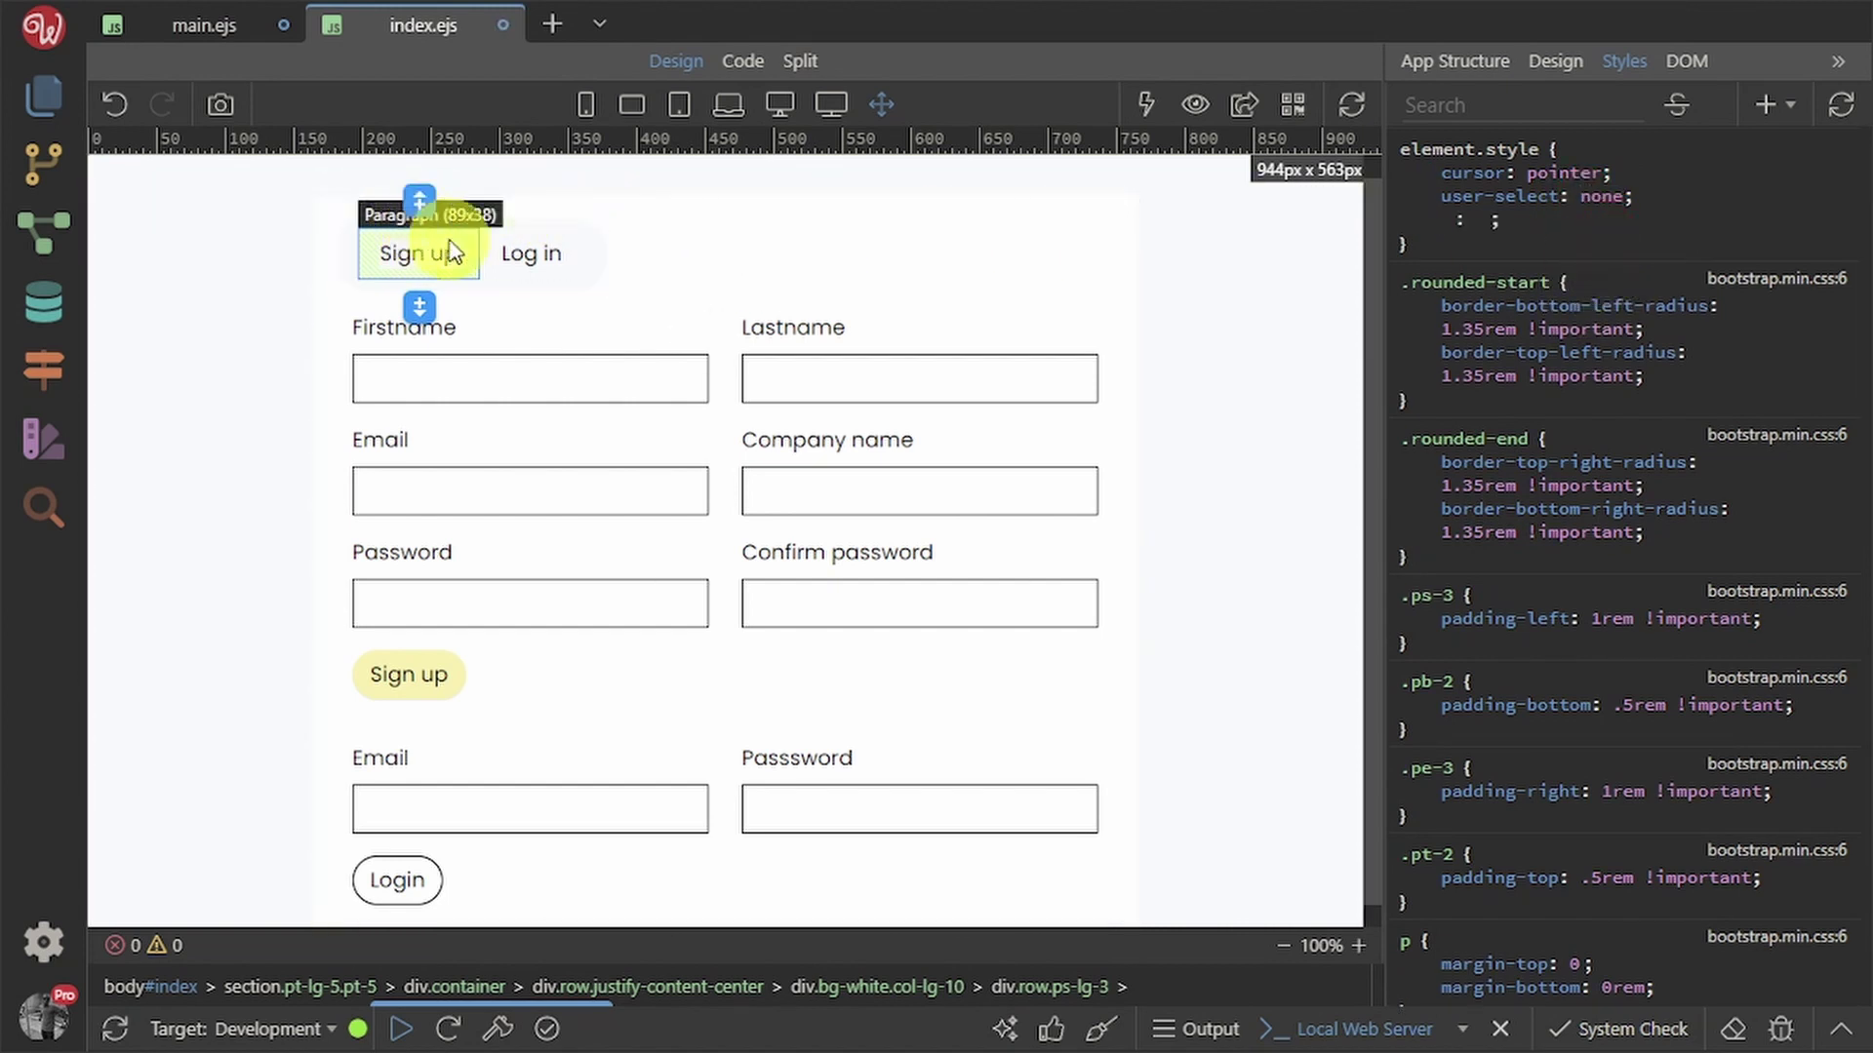
- Add the inline element style user-select: none to the Log in paragraph and save the page
{"action": "left_click", "coordinate": [518, 256]}
{"action": "left_click", "coordinate": [1625, 171]}
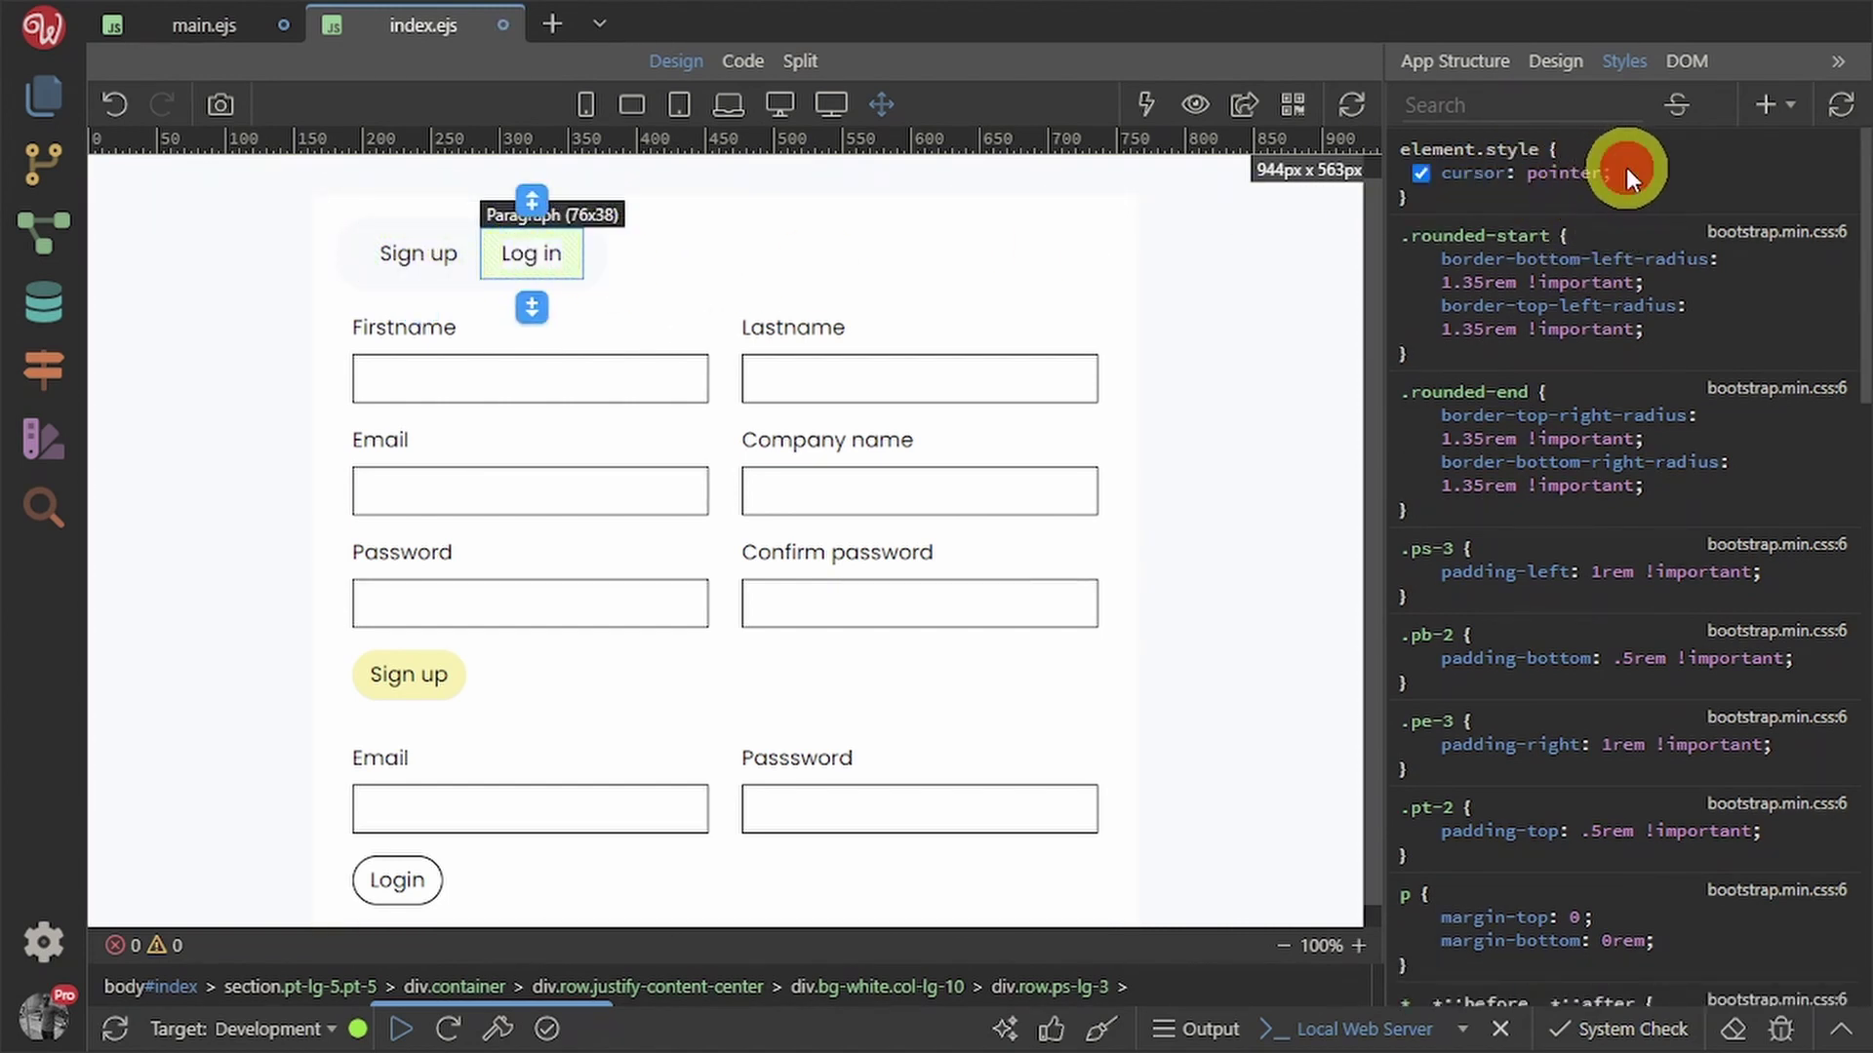
{"action": "type", "text": "user"}
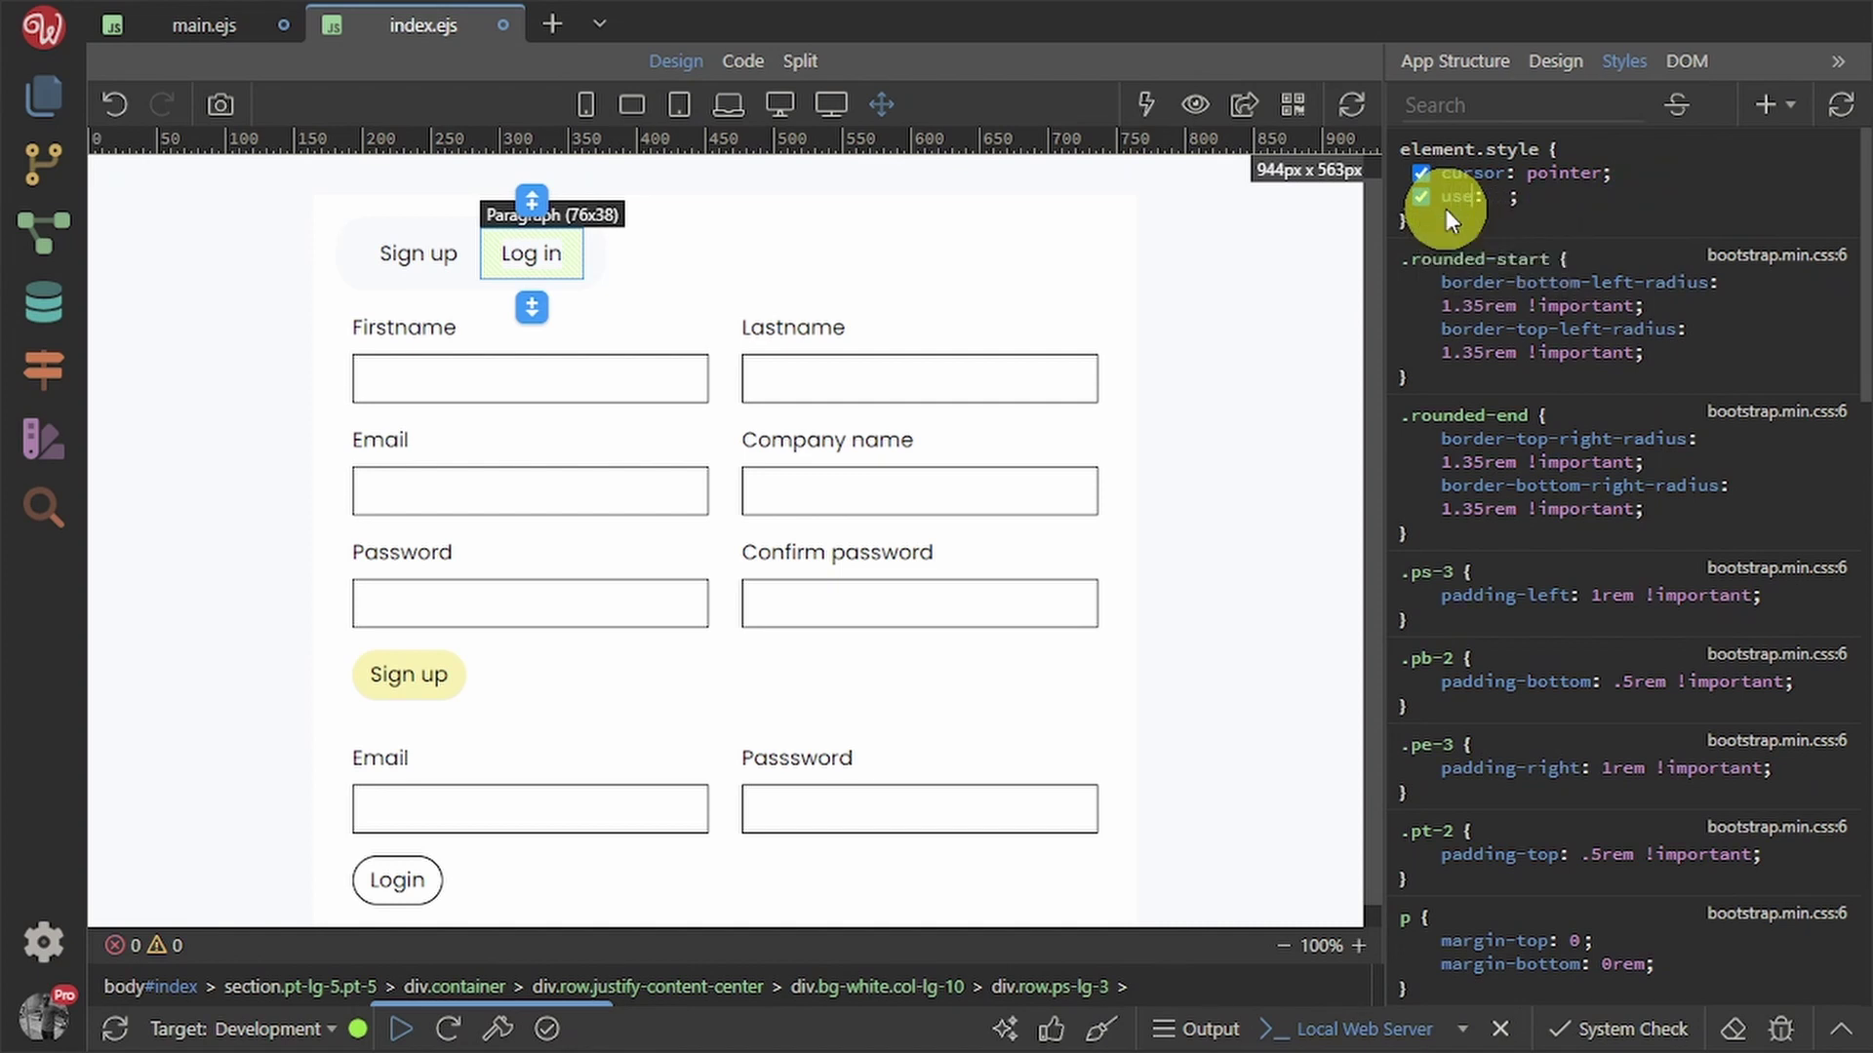
{"action": "type", "text": "-"}
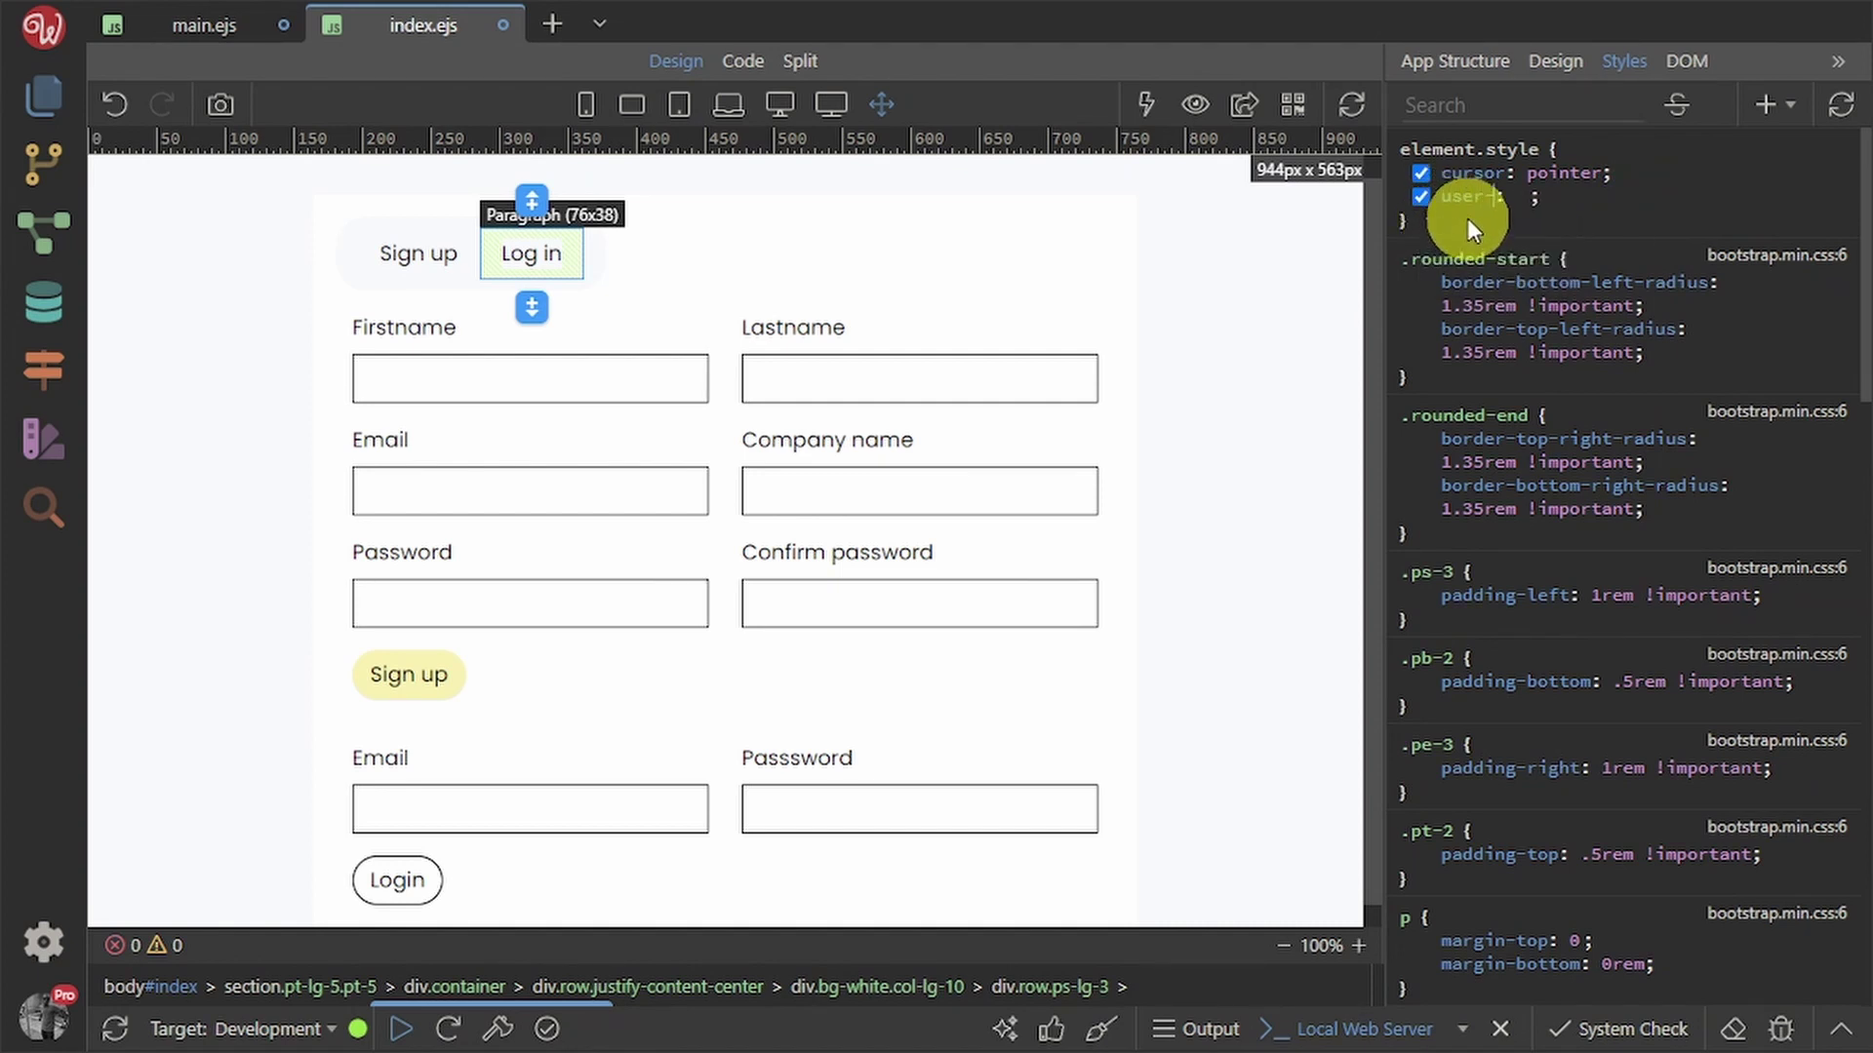
{"action": "type", "text": "select"}
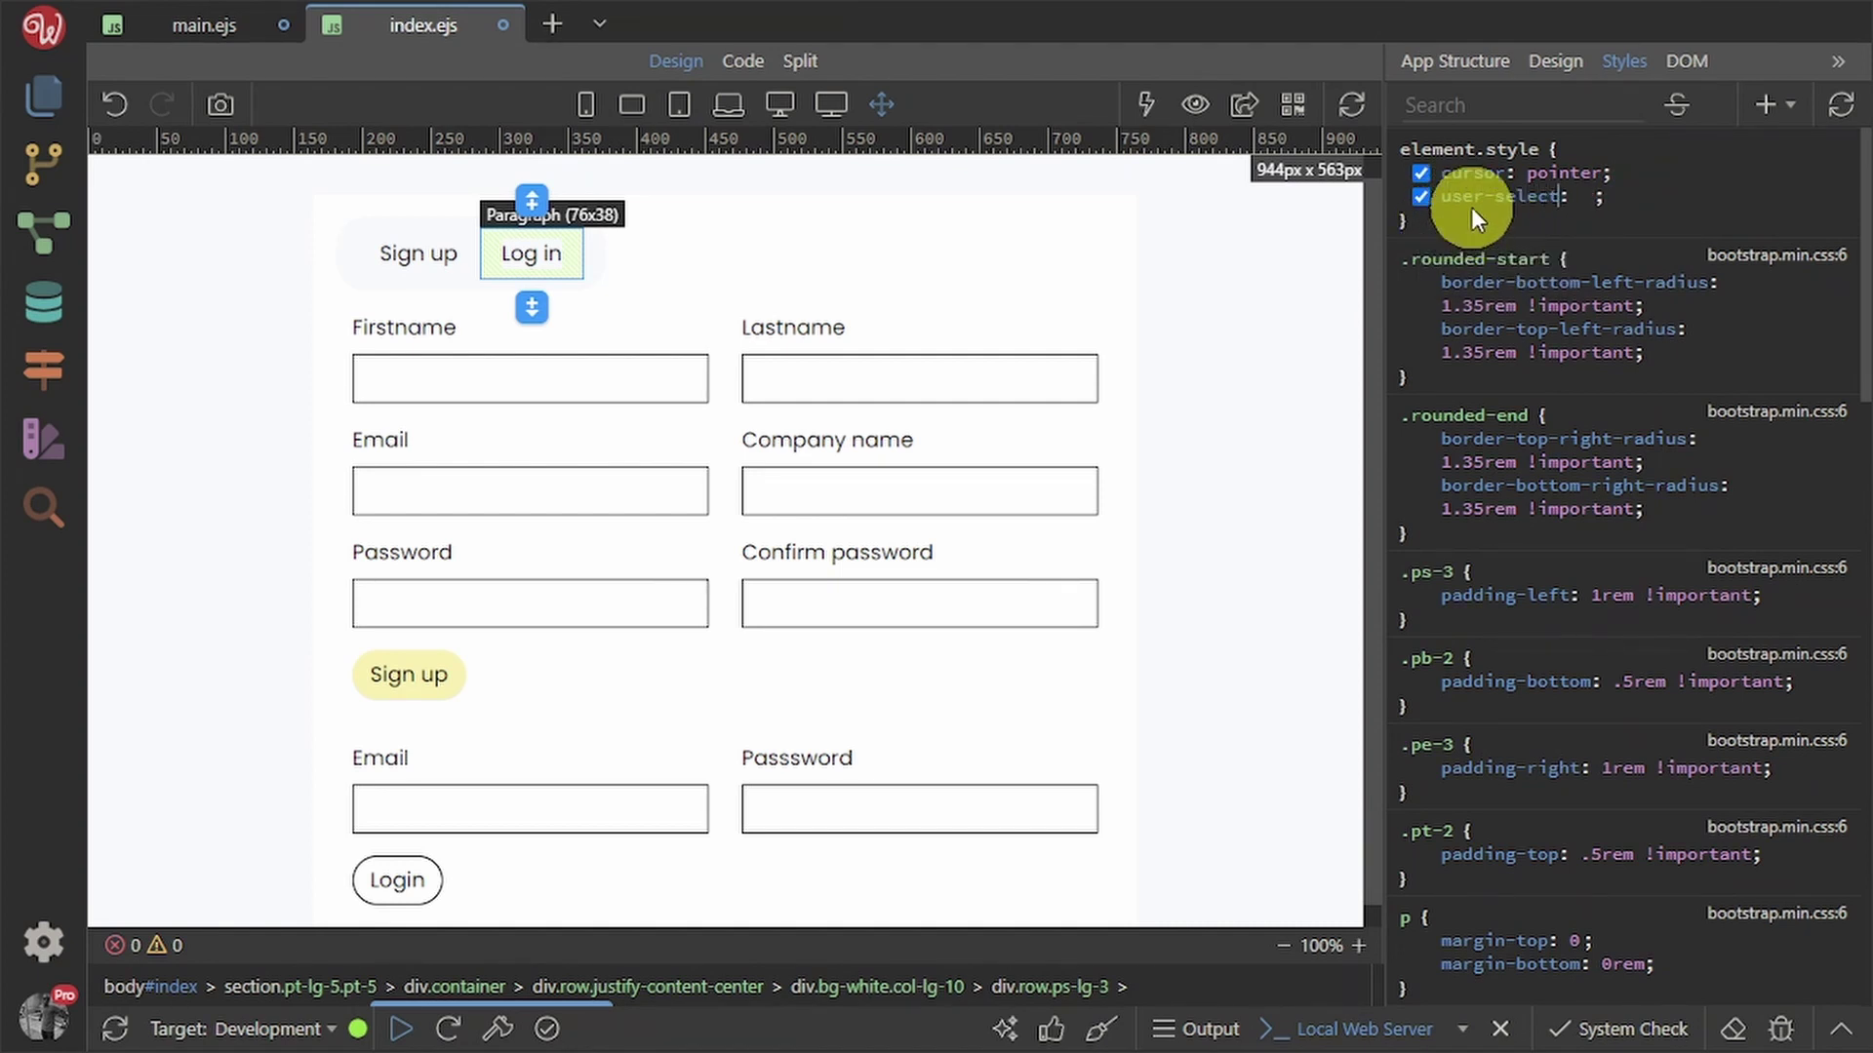
{"action": "left_click", "coordinate": [1576, 196]}
{"action": "type", "text": "none"}
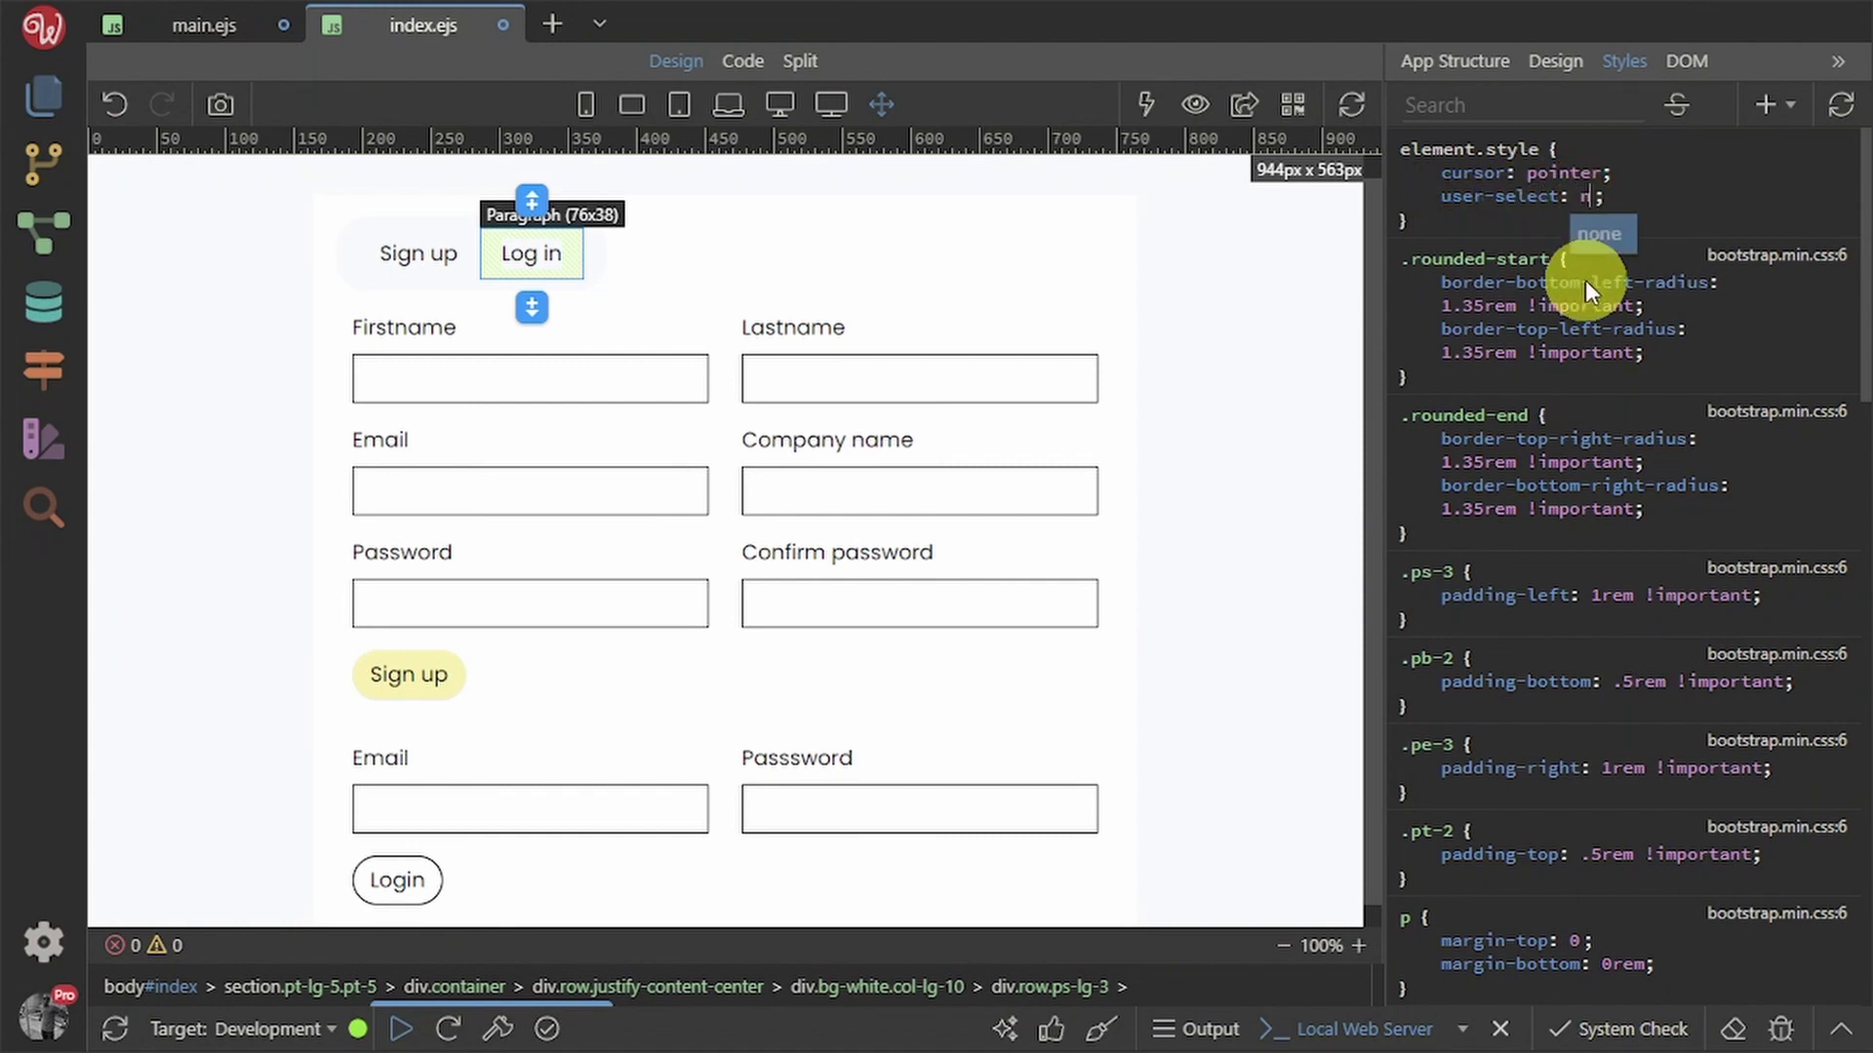
{"action": "left_click", "coordinate": [1615, 243]}
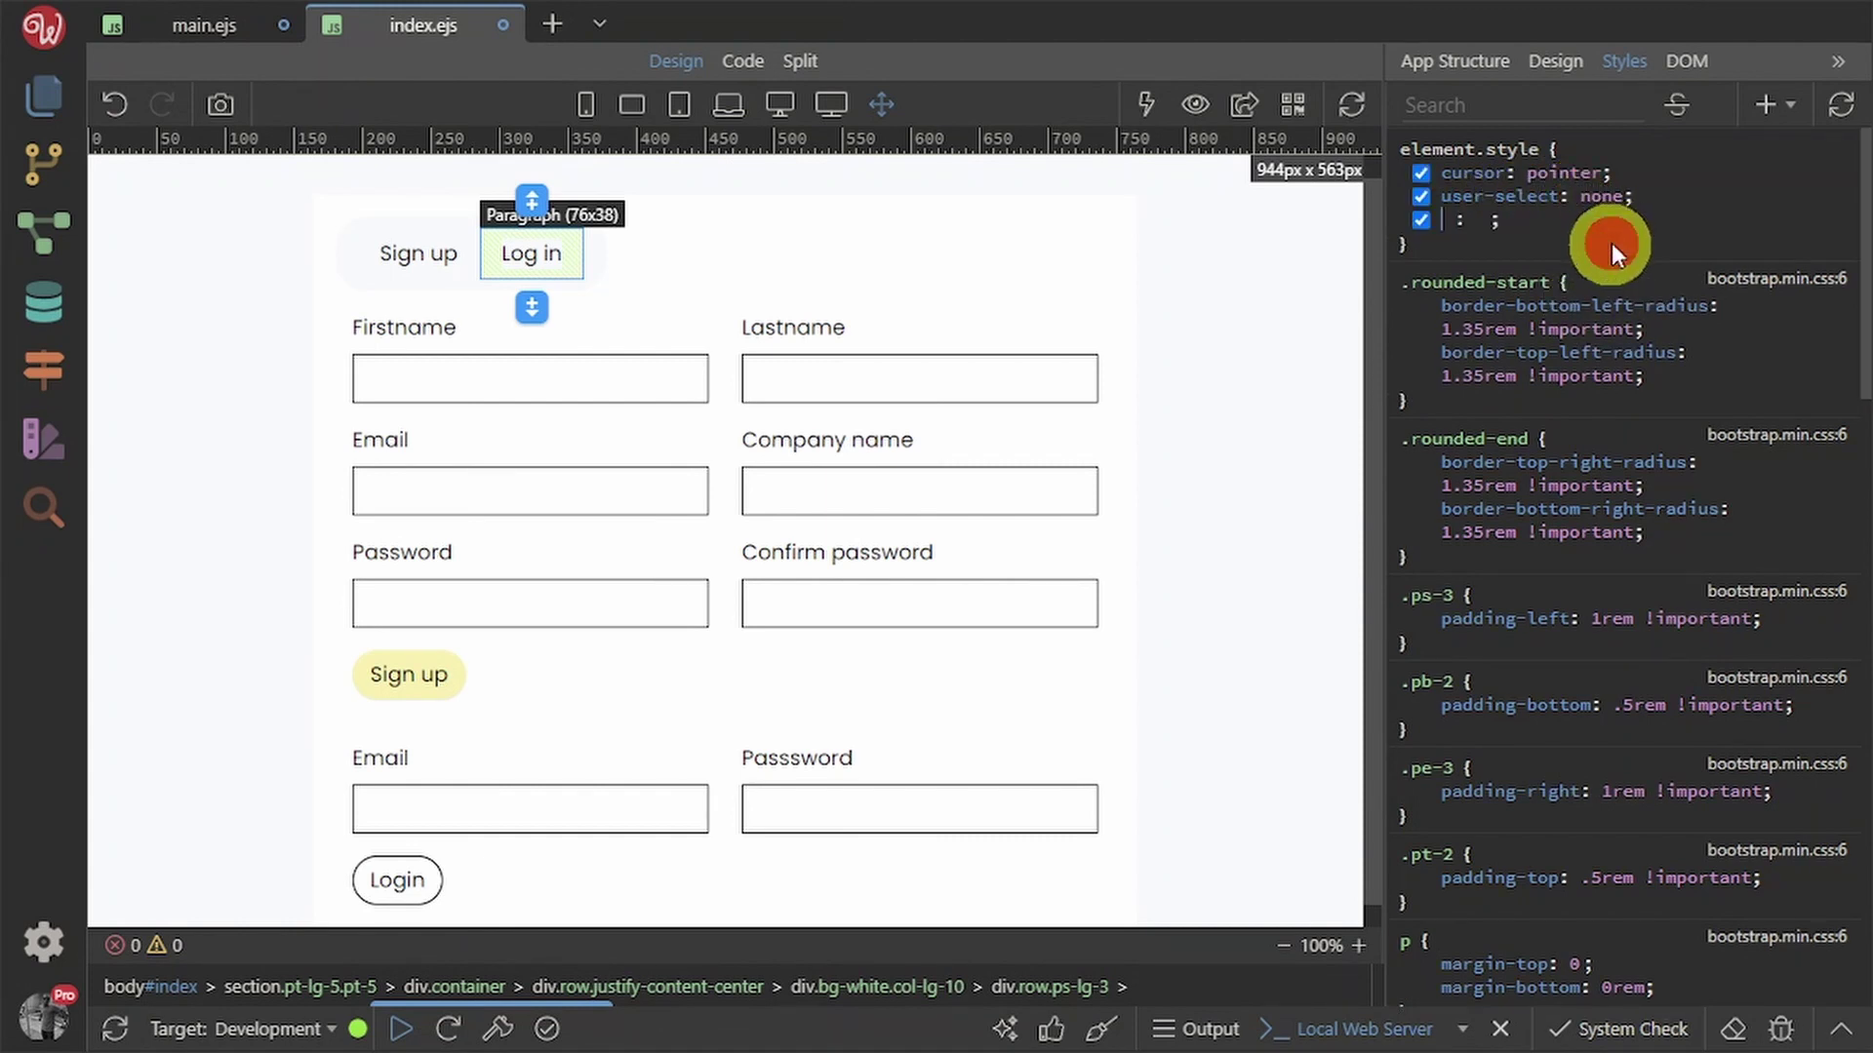
{"action": "left_click", "coordinate": [1366, 432]}
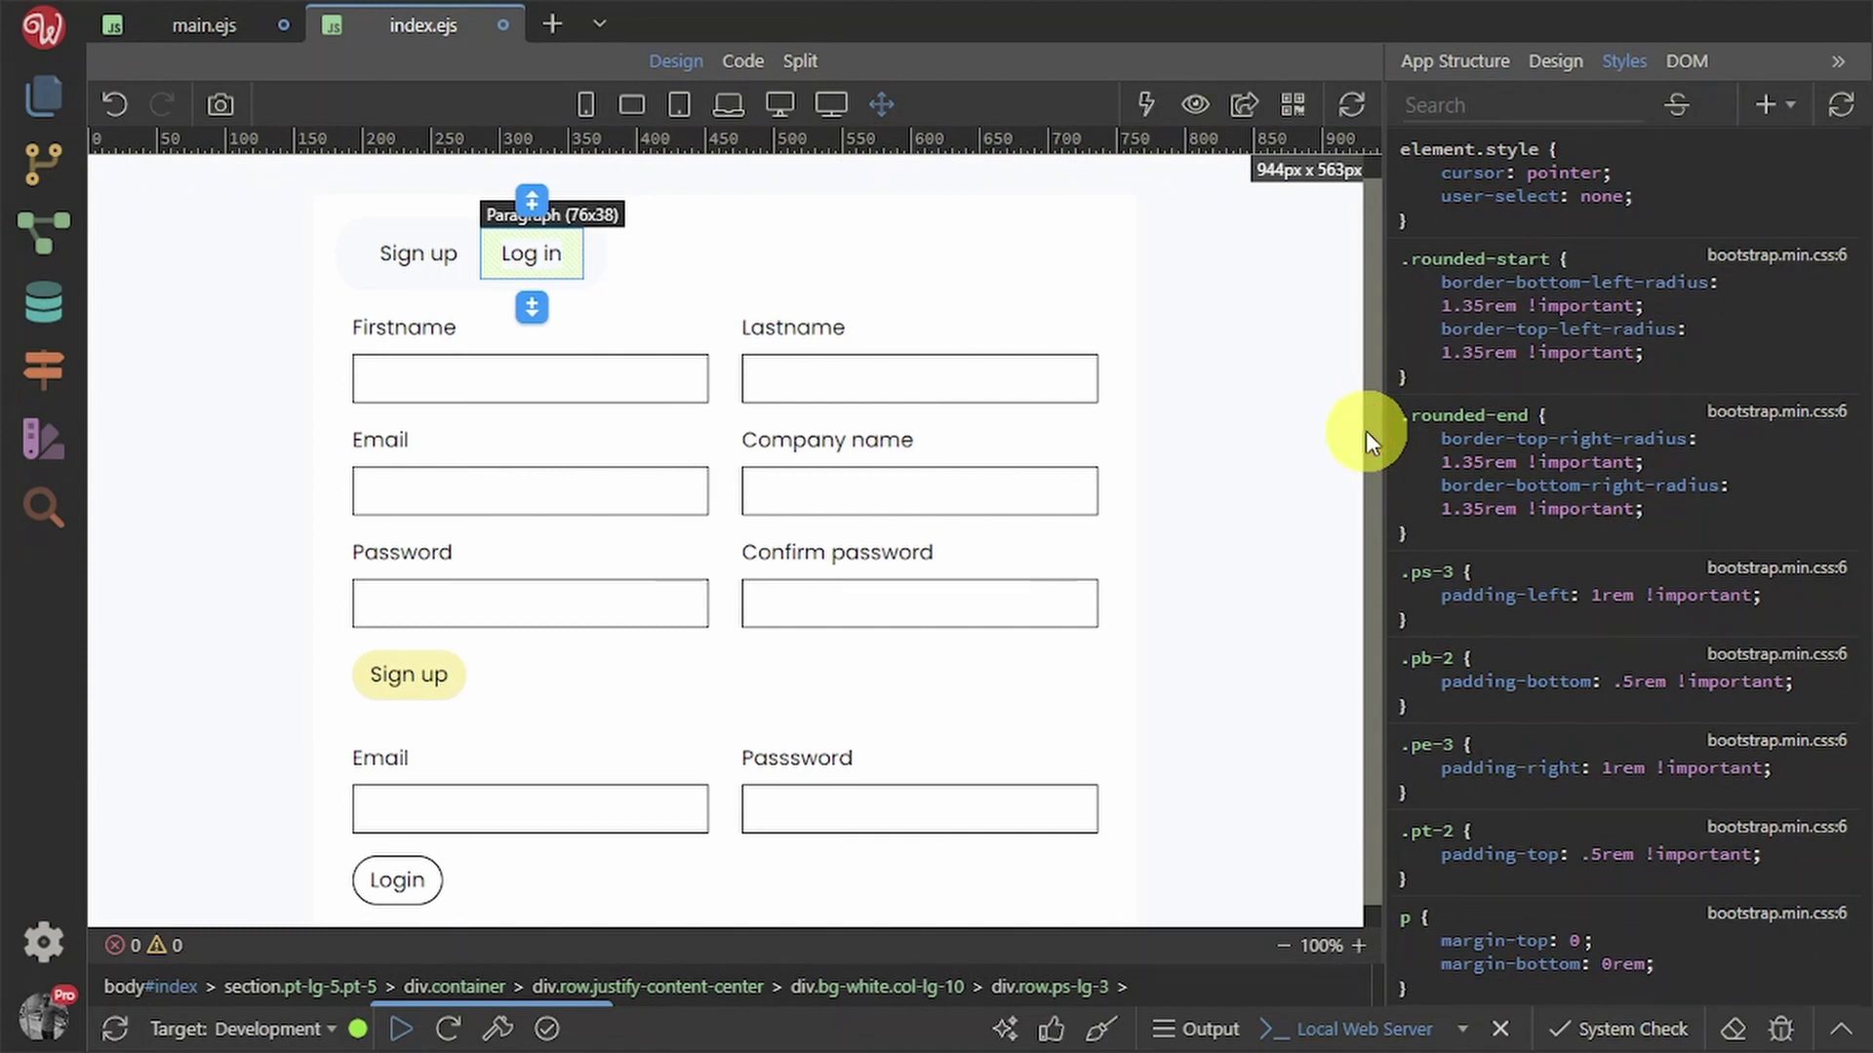
{"action": "key", "text": "ctrl+s"}
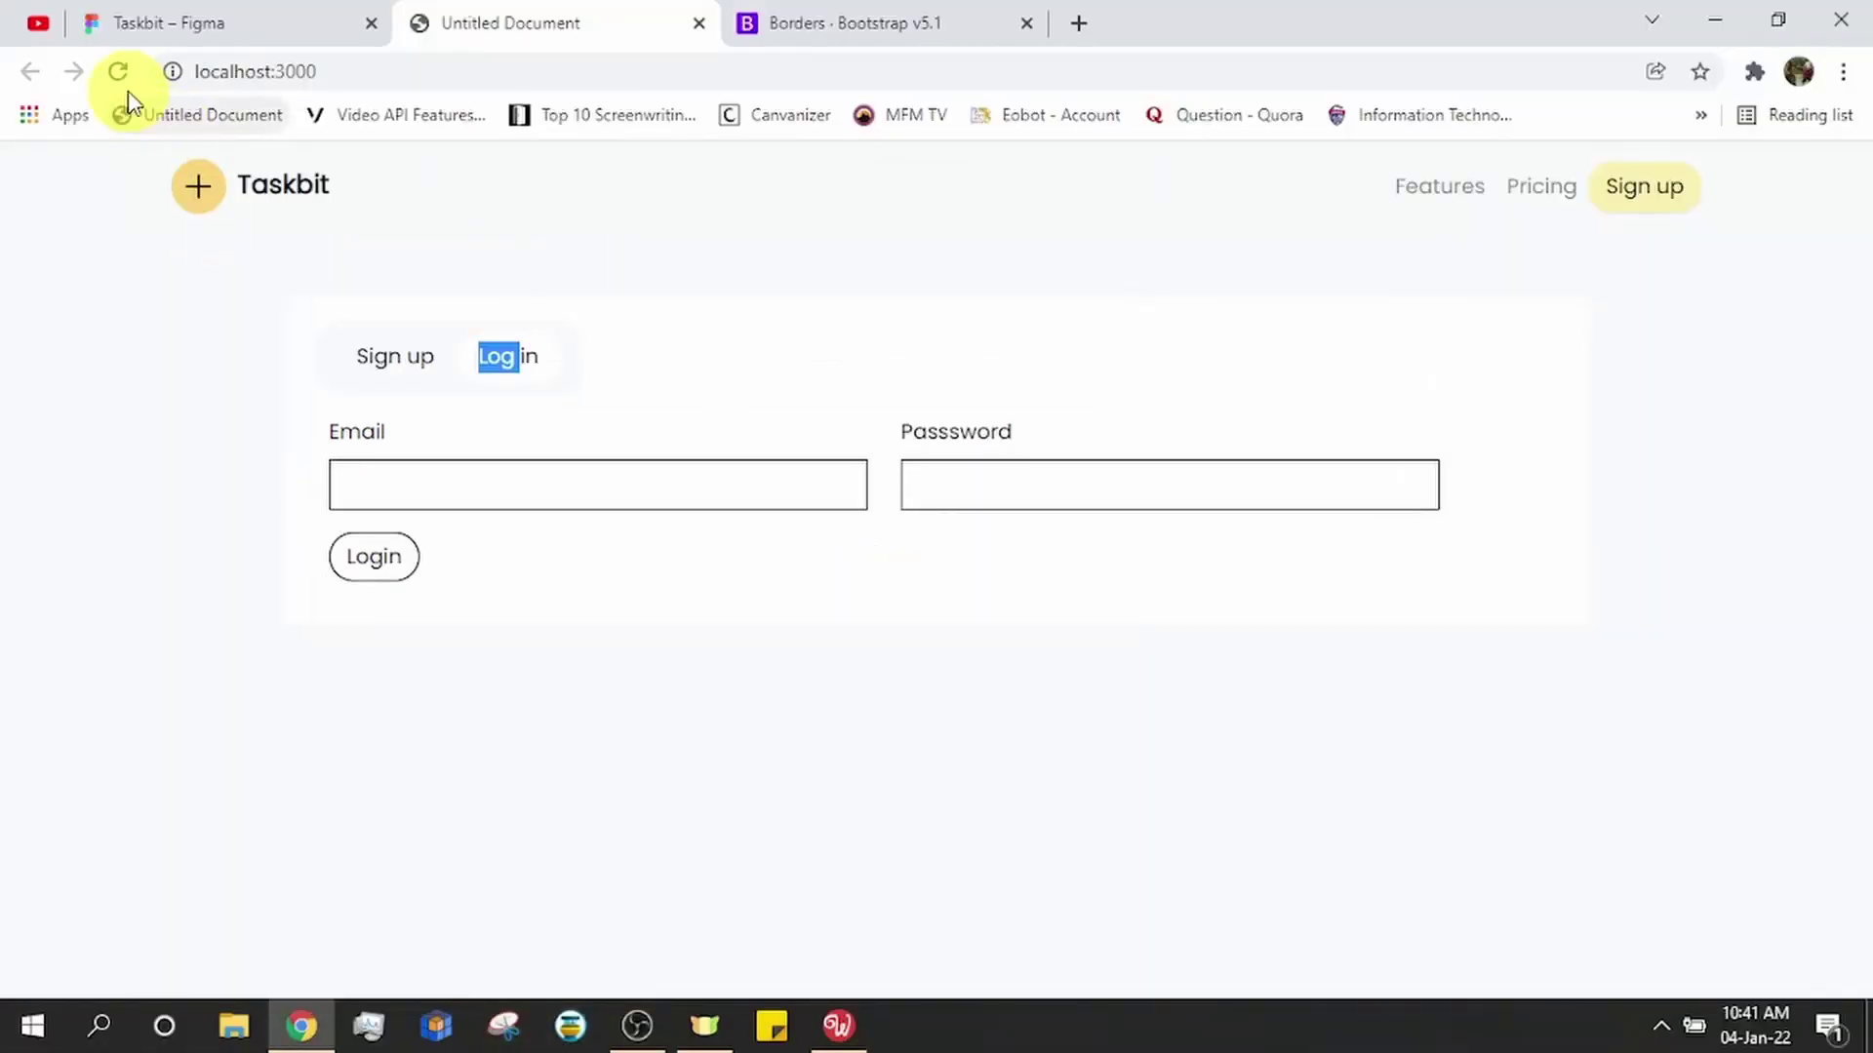
- Reload localhost:3000 in Chrome and test switching between the Sign up and Log in forms again
{"action": "left_click", "coordinate": [115, 72]}
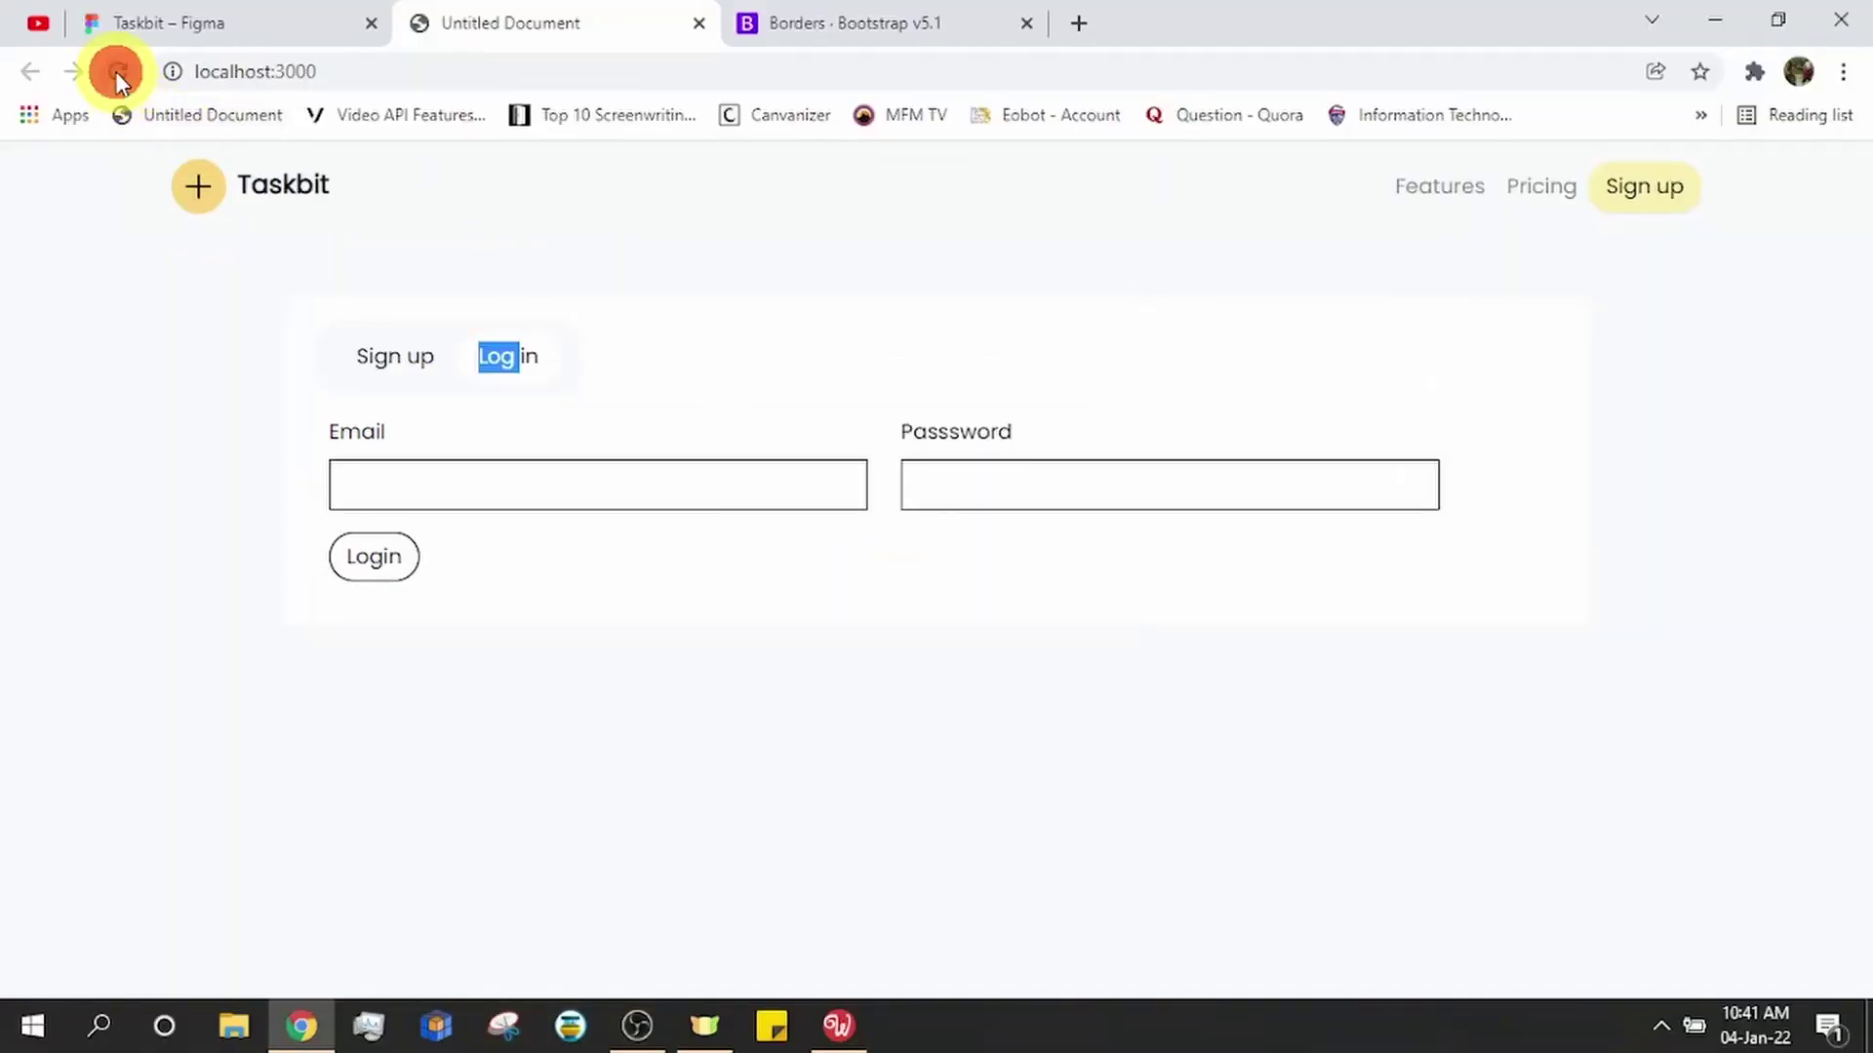
{"action": "left_click", "coordinate": [393, 376]}
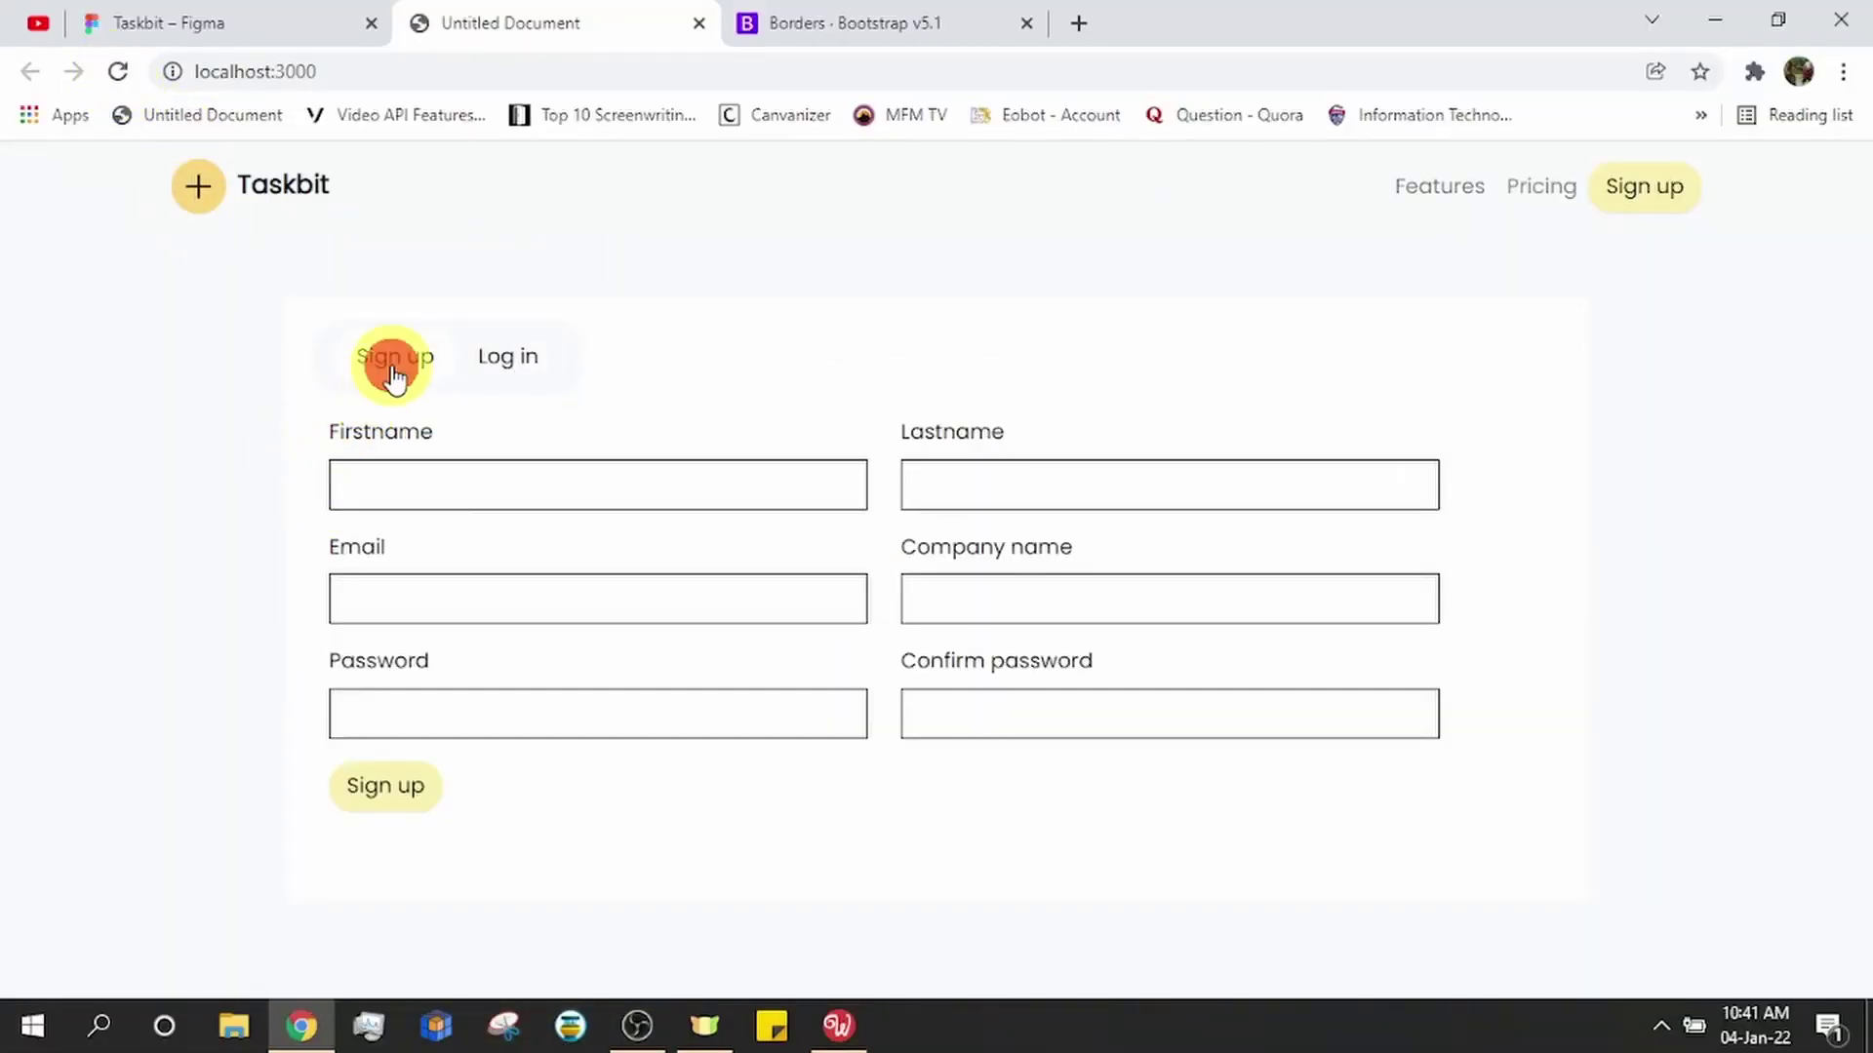
{"action": "left_click", "coordinate": [519, 359]}
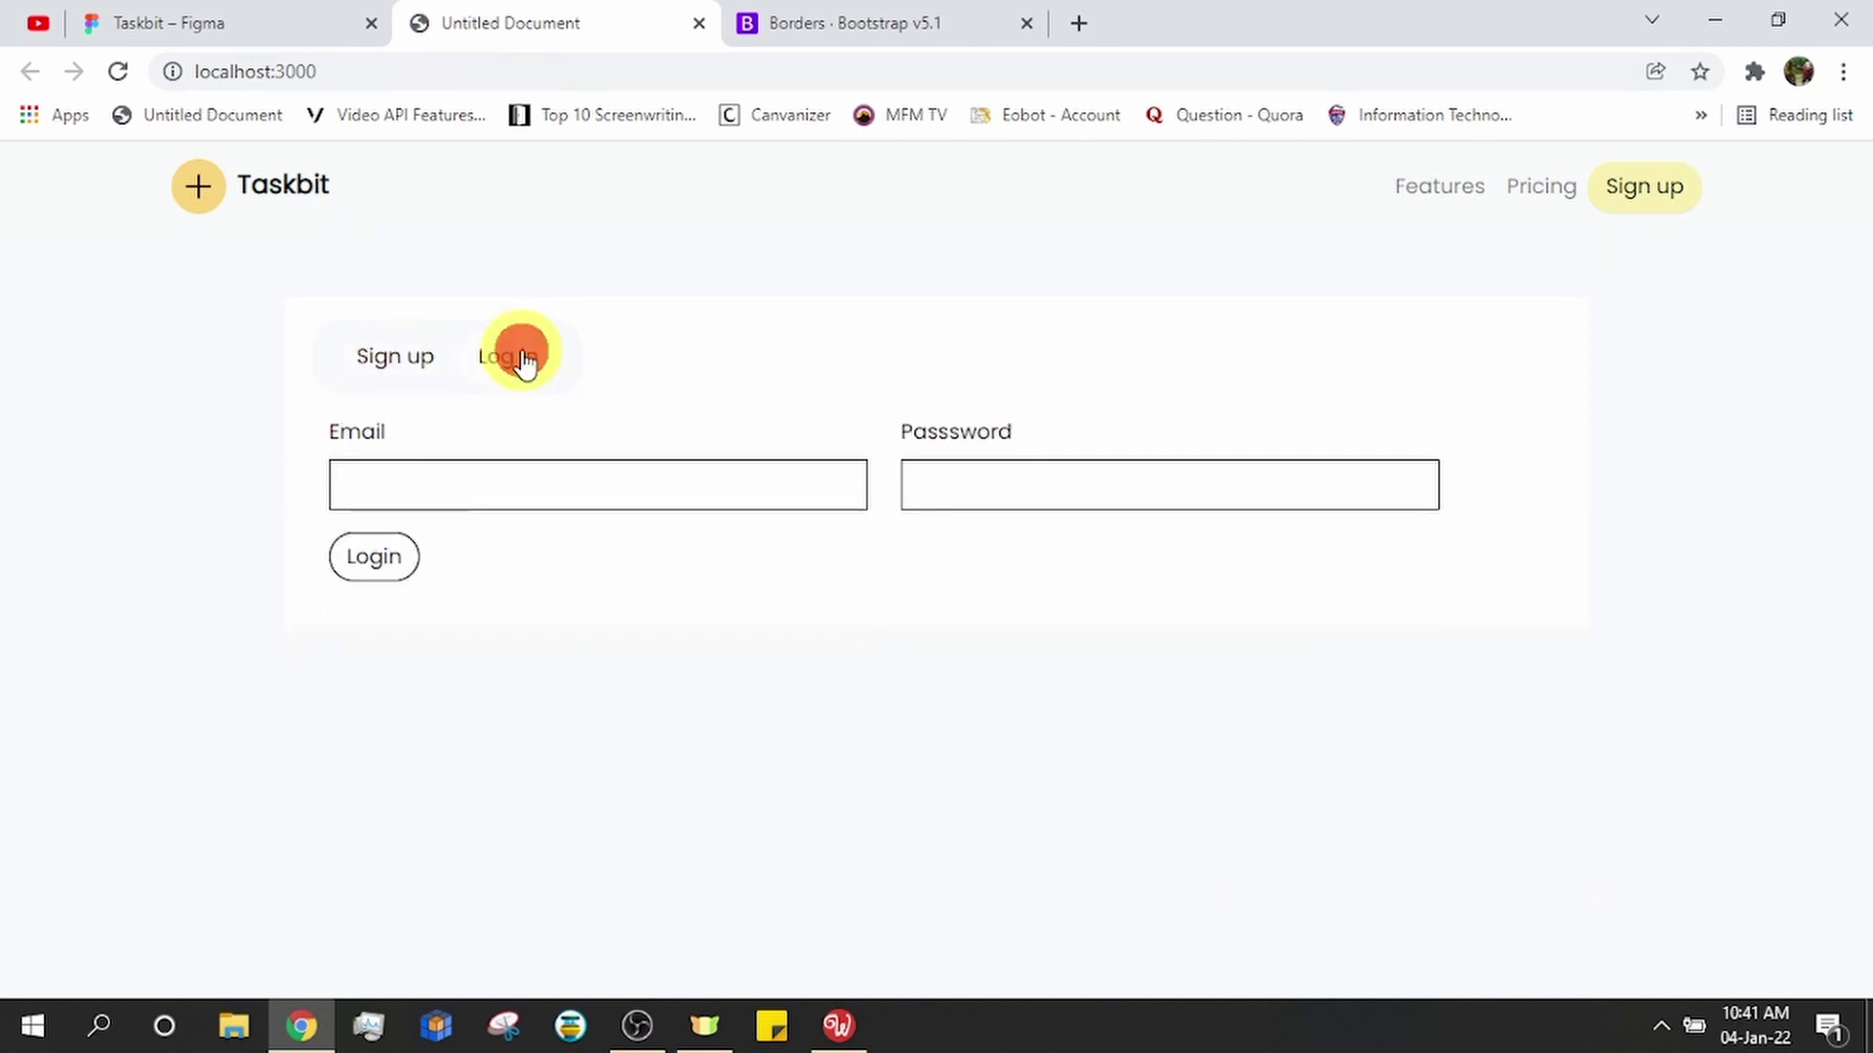
{"action": "left_click", "coordinate": [407, 357]}
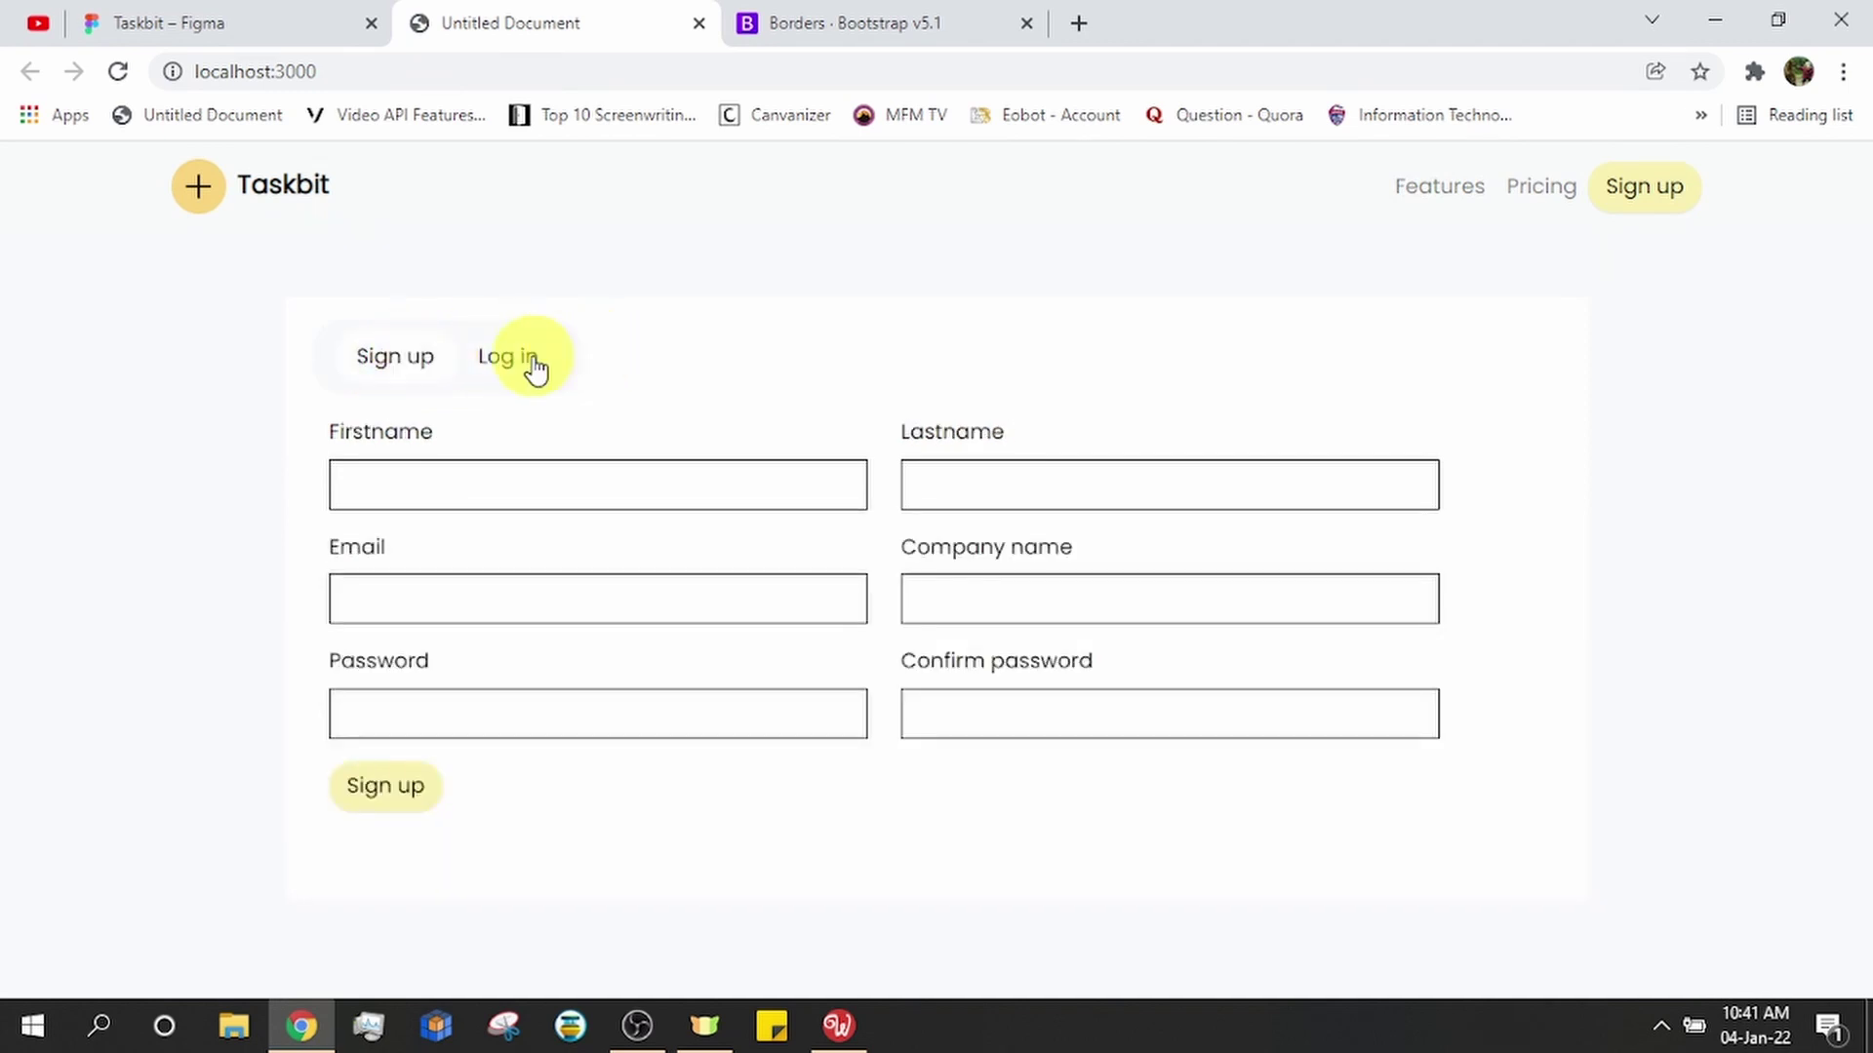
{"action": "left_click", "coordinate": [532, 364]}
- Take the Chrome window out of its maximised state so that it can be resized
{"action": "left_click", "coordinate": [1777, 20]}
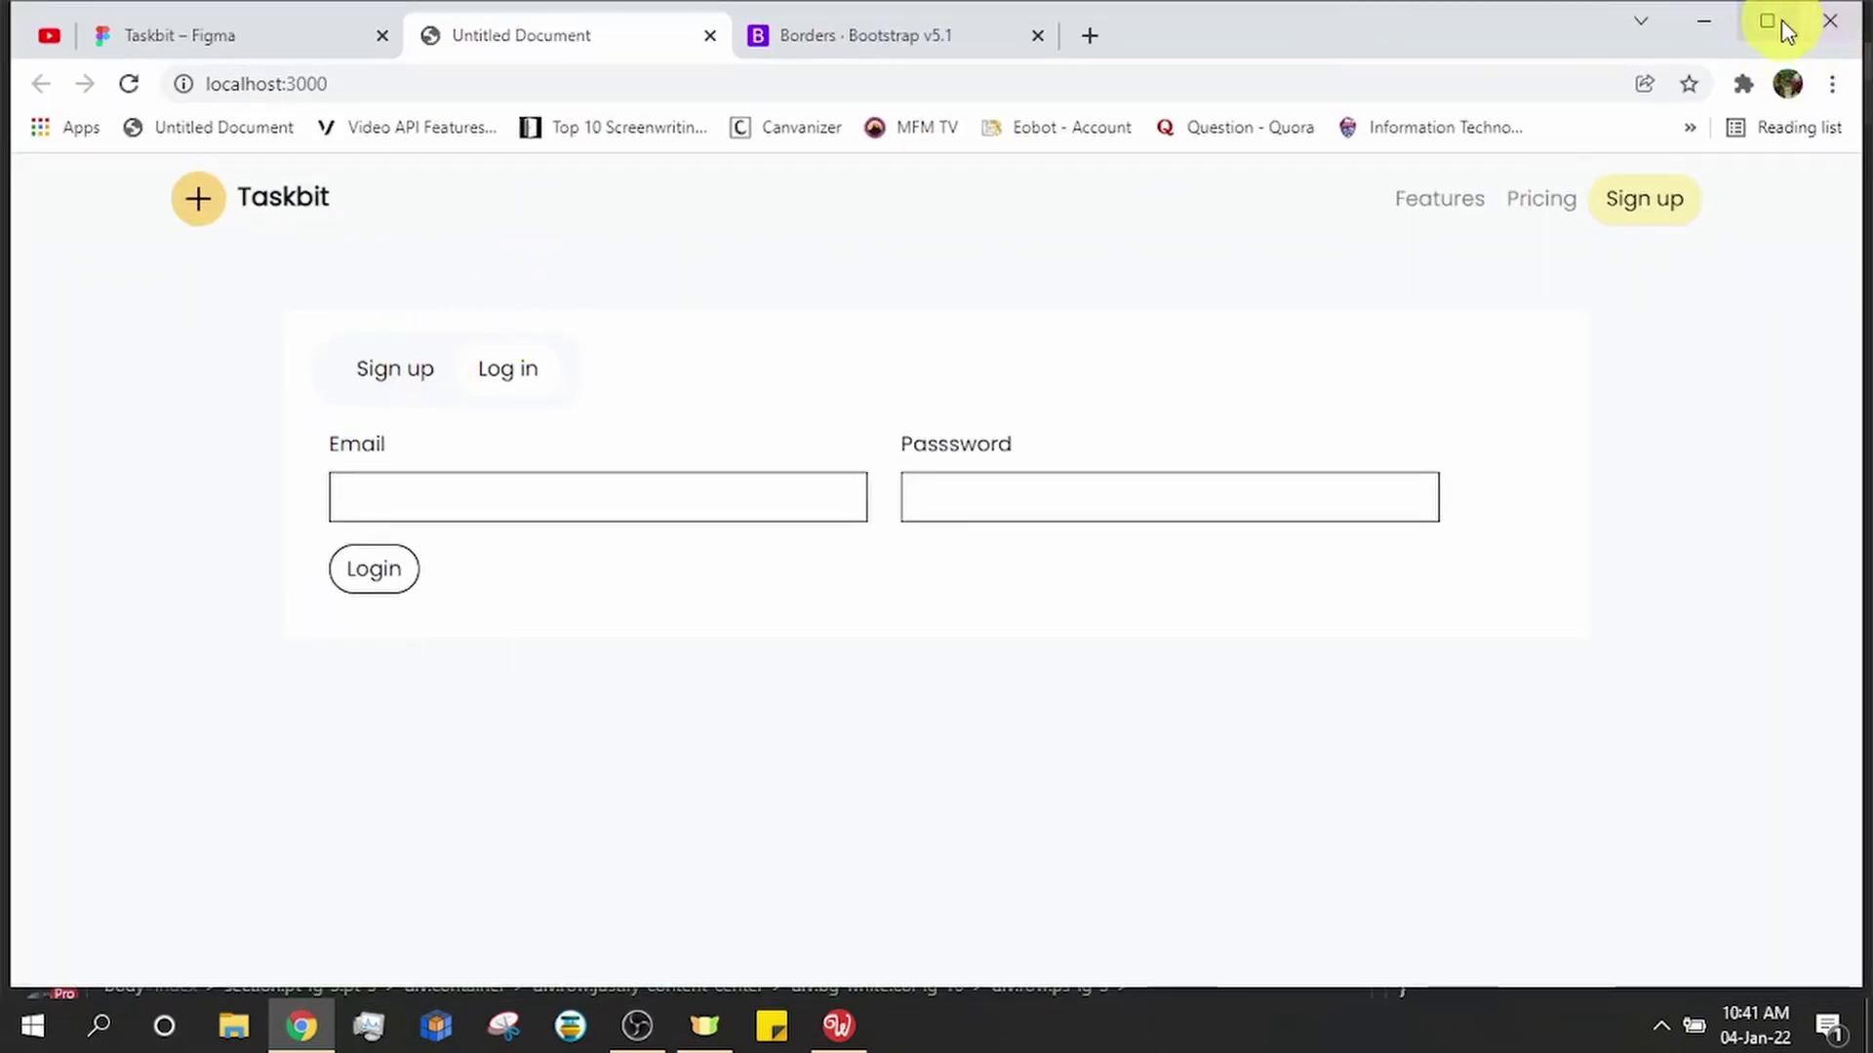
{"action": "left_click", "coordinate": [1772, 21]}
{"action": "left_click", "coordinate": [1775, 21]}
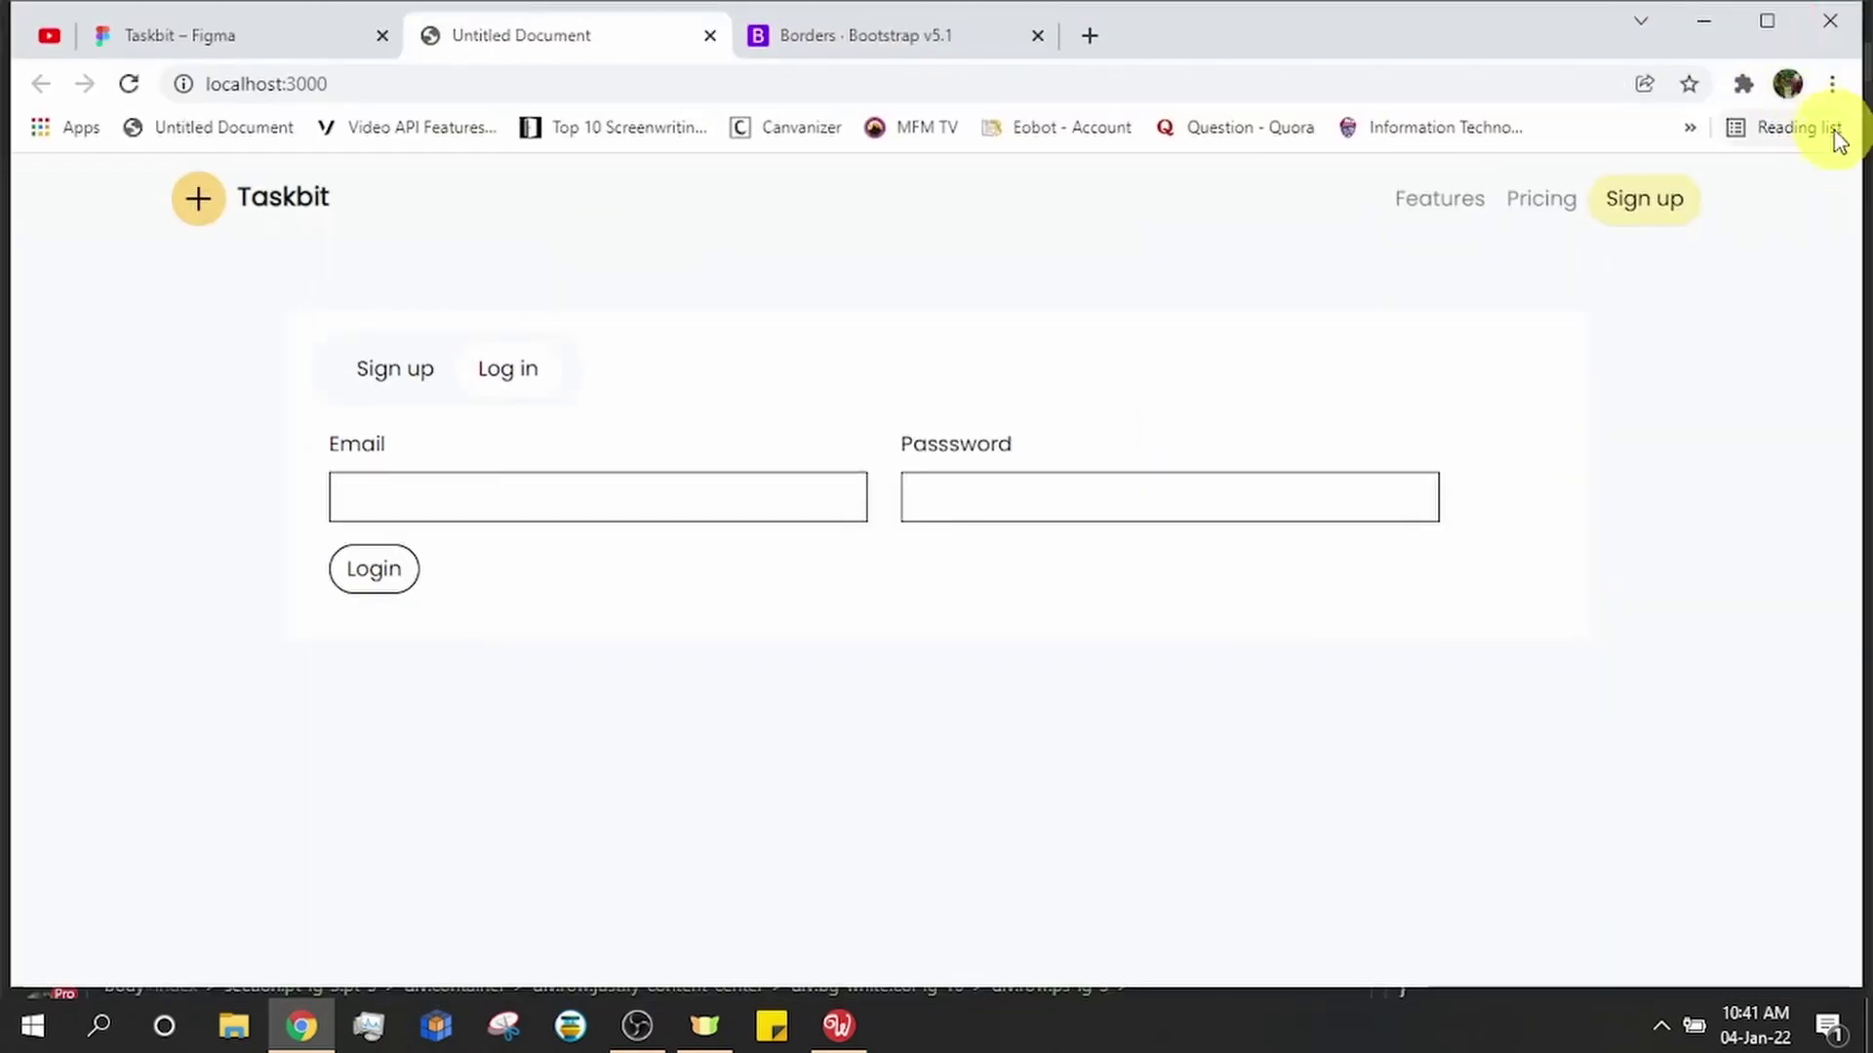
- Shrink the Chrome window to a phone-like width, test switching between the Sign up and Log in forms, and restore full size
{"action": "left_click", "coordinate": [1767, 20]}
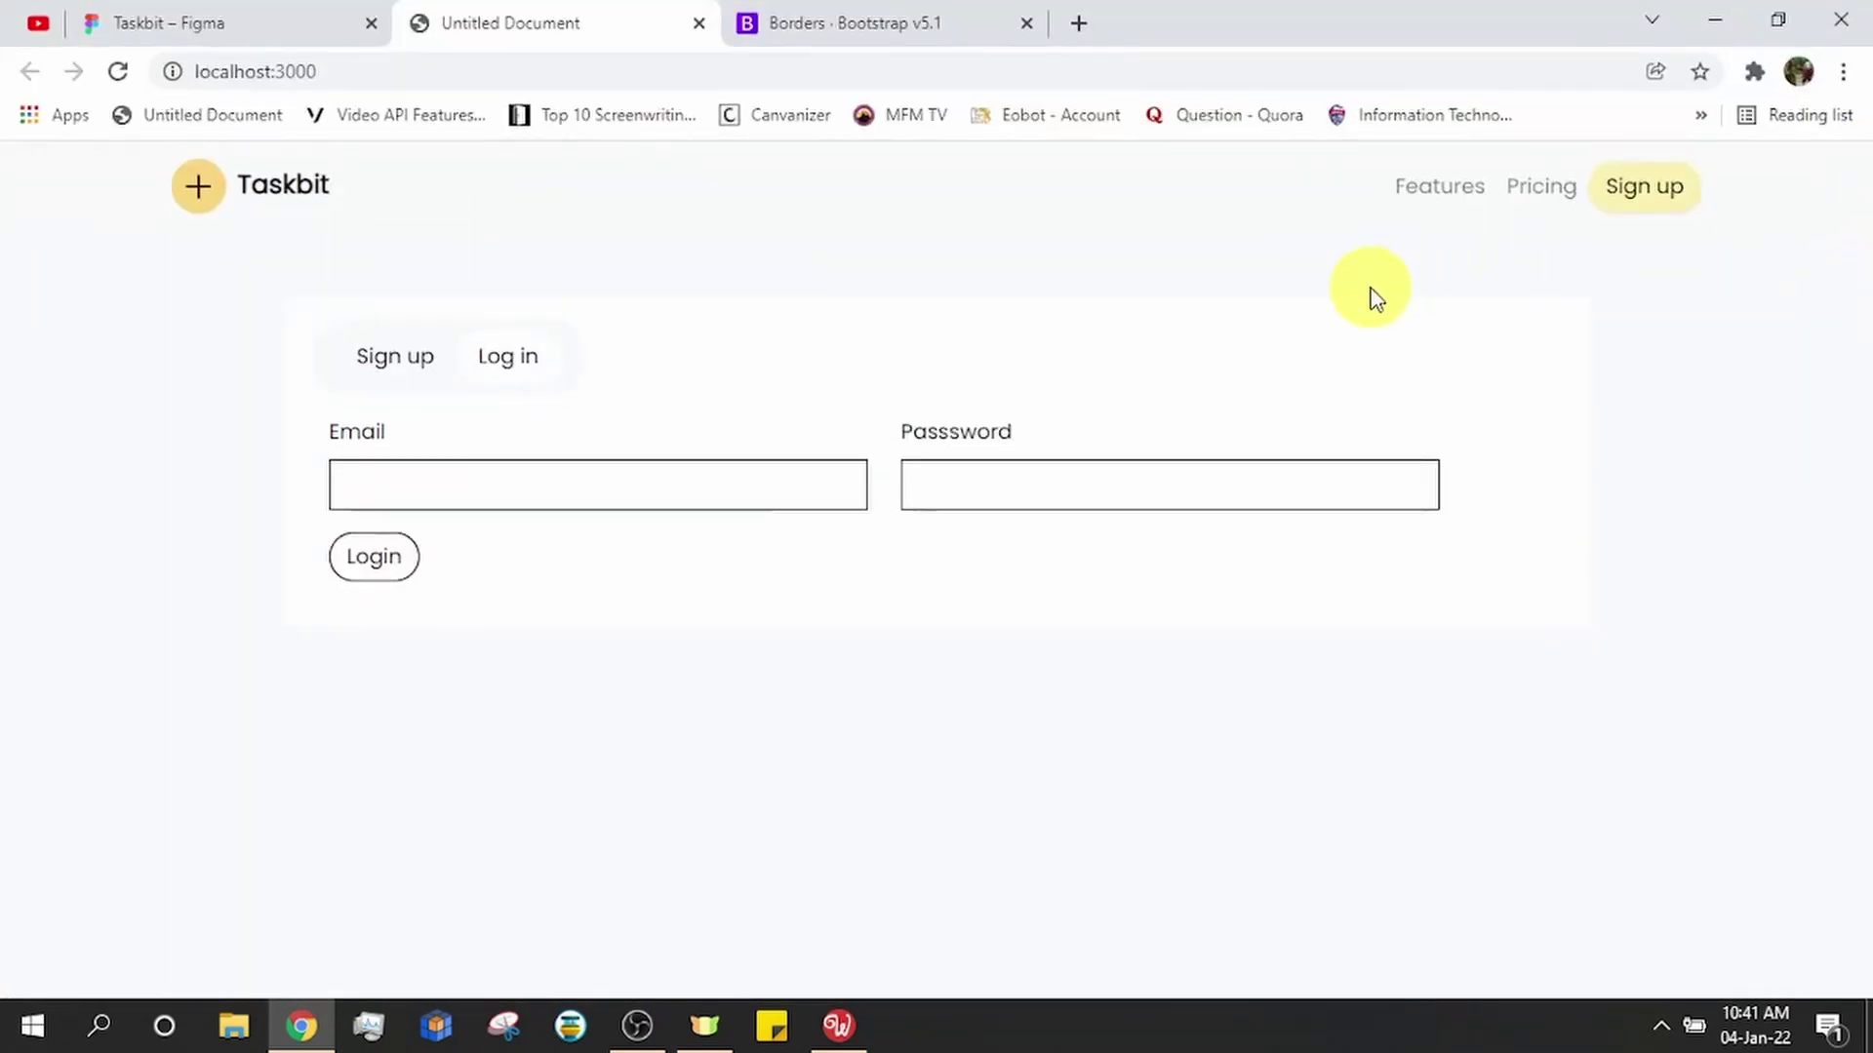
{"action": "left_click_drag", "start_coordinate": [1405, 33], "coordinate": [1400, 119]}
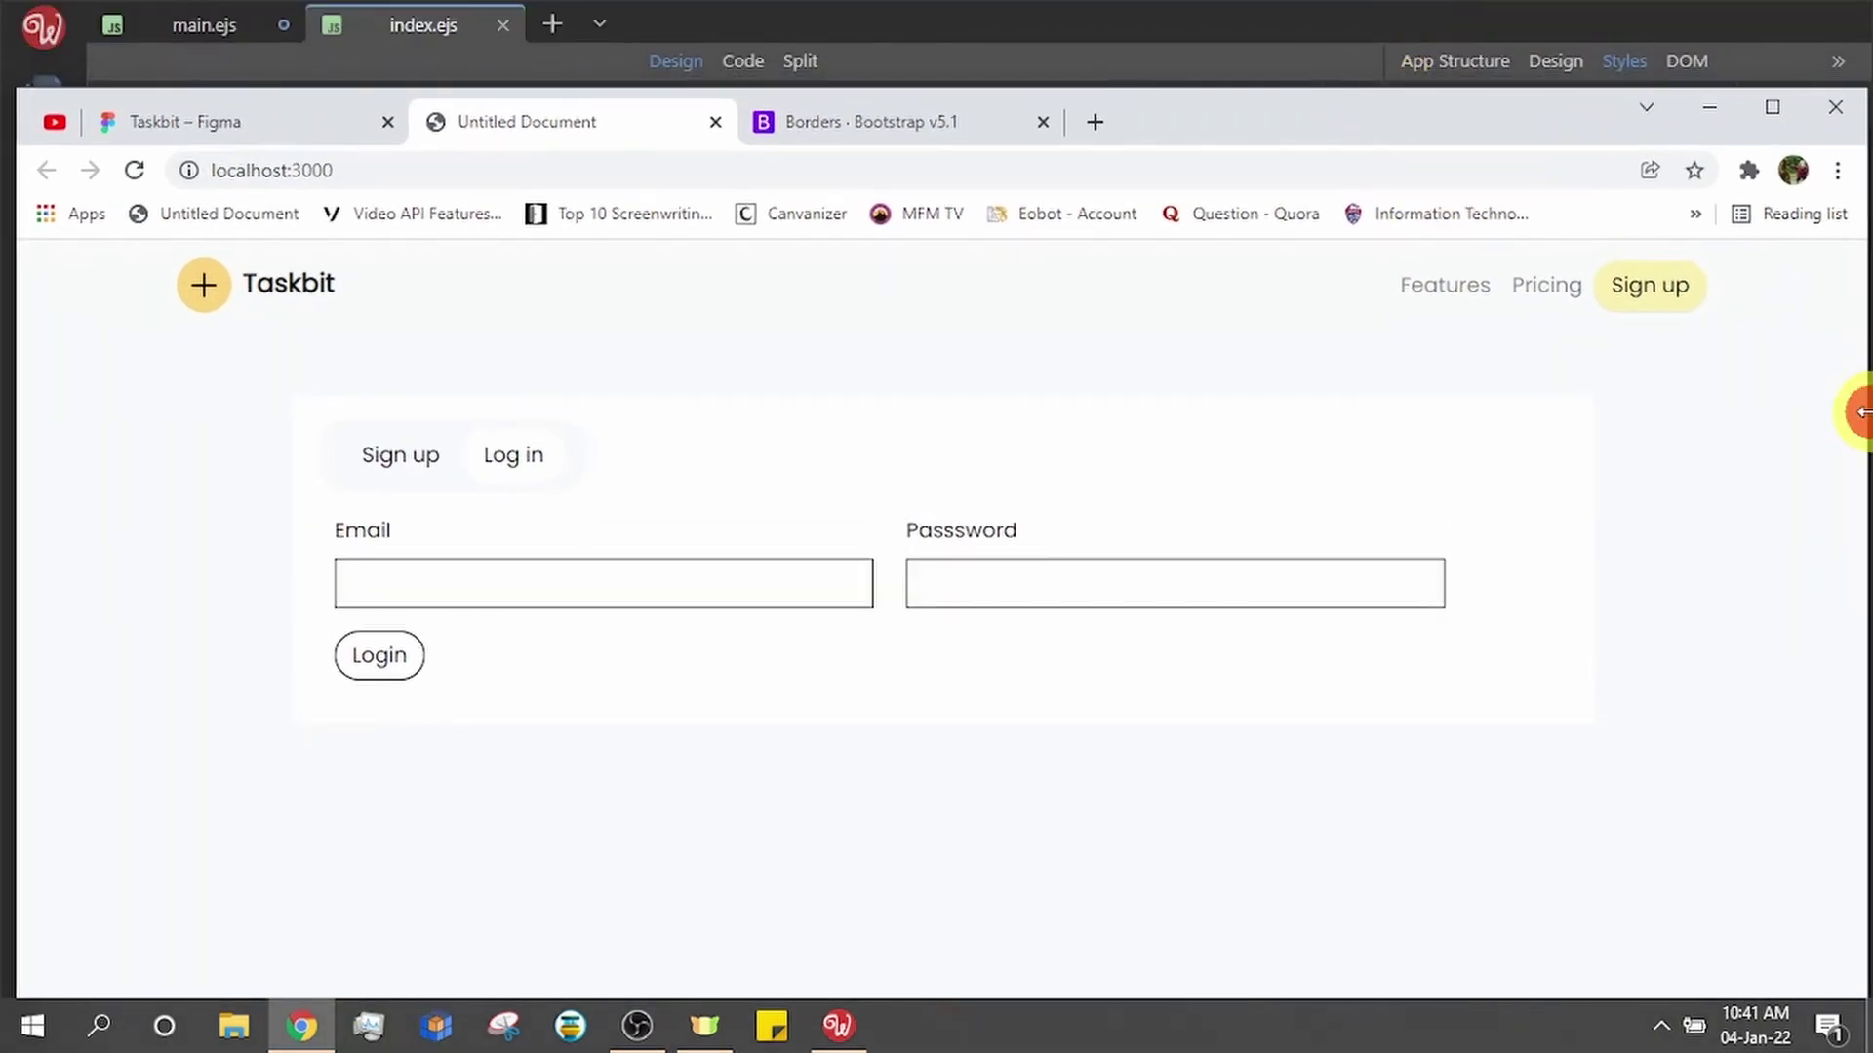
{"action": "left_click_drag", "start_coordinate": [1862, 409], "coordinate": [179, 556]}
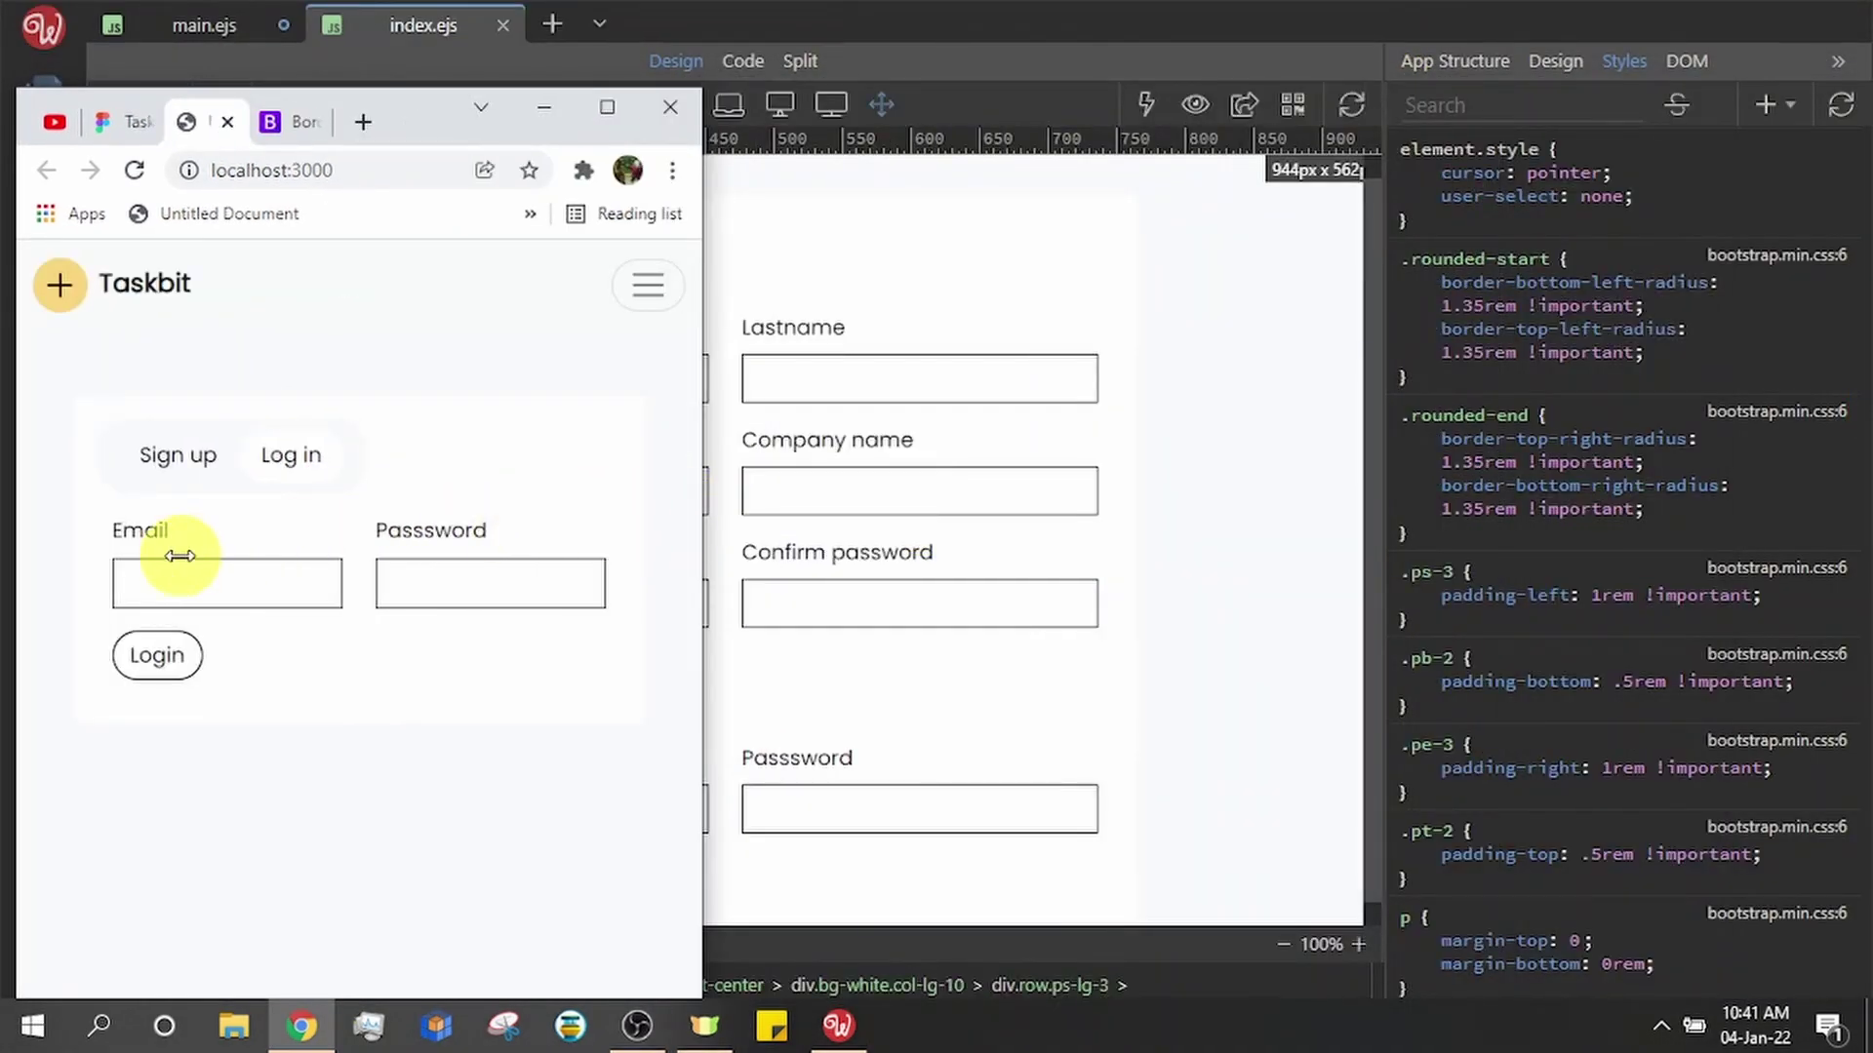
{"action": "left_click", "coordinate": [202, 465]}
{"action": "left_click", "coordinate": [277, 453]}
{"action": "left_click", "coordinate": [178, 458]}
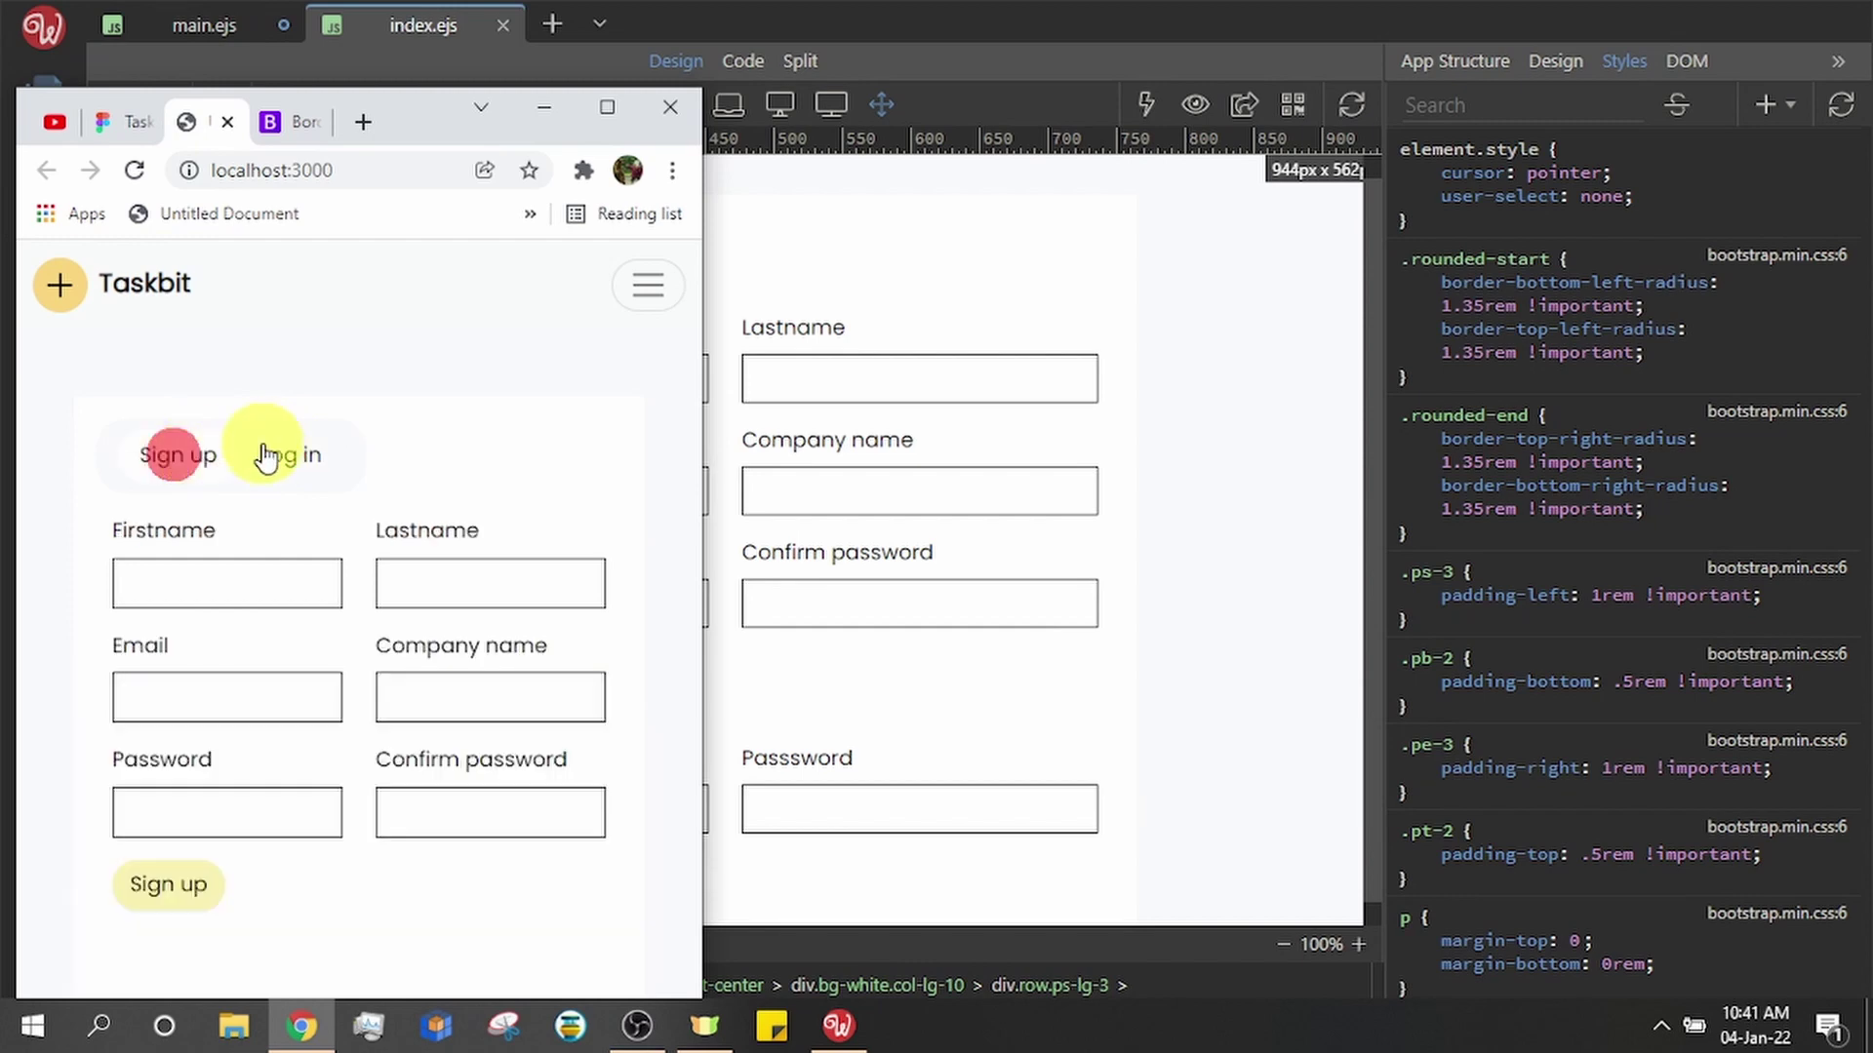
{"action": "left_click", "coordinate": [265, 444]}
{"action": "left_click", "coordinate": [604, 108]}
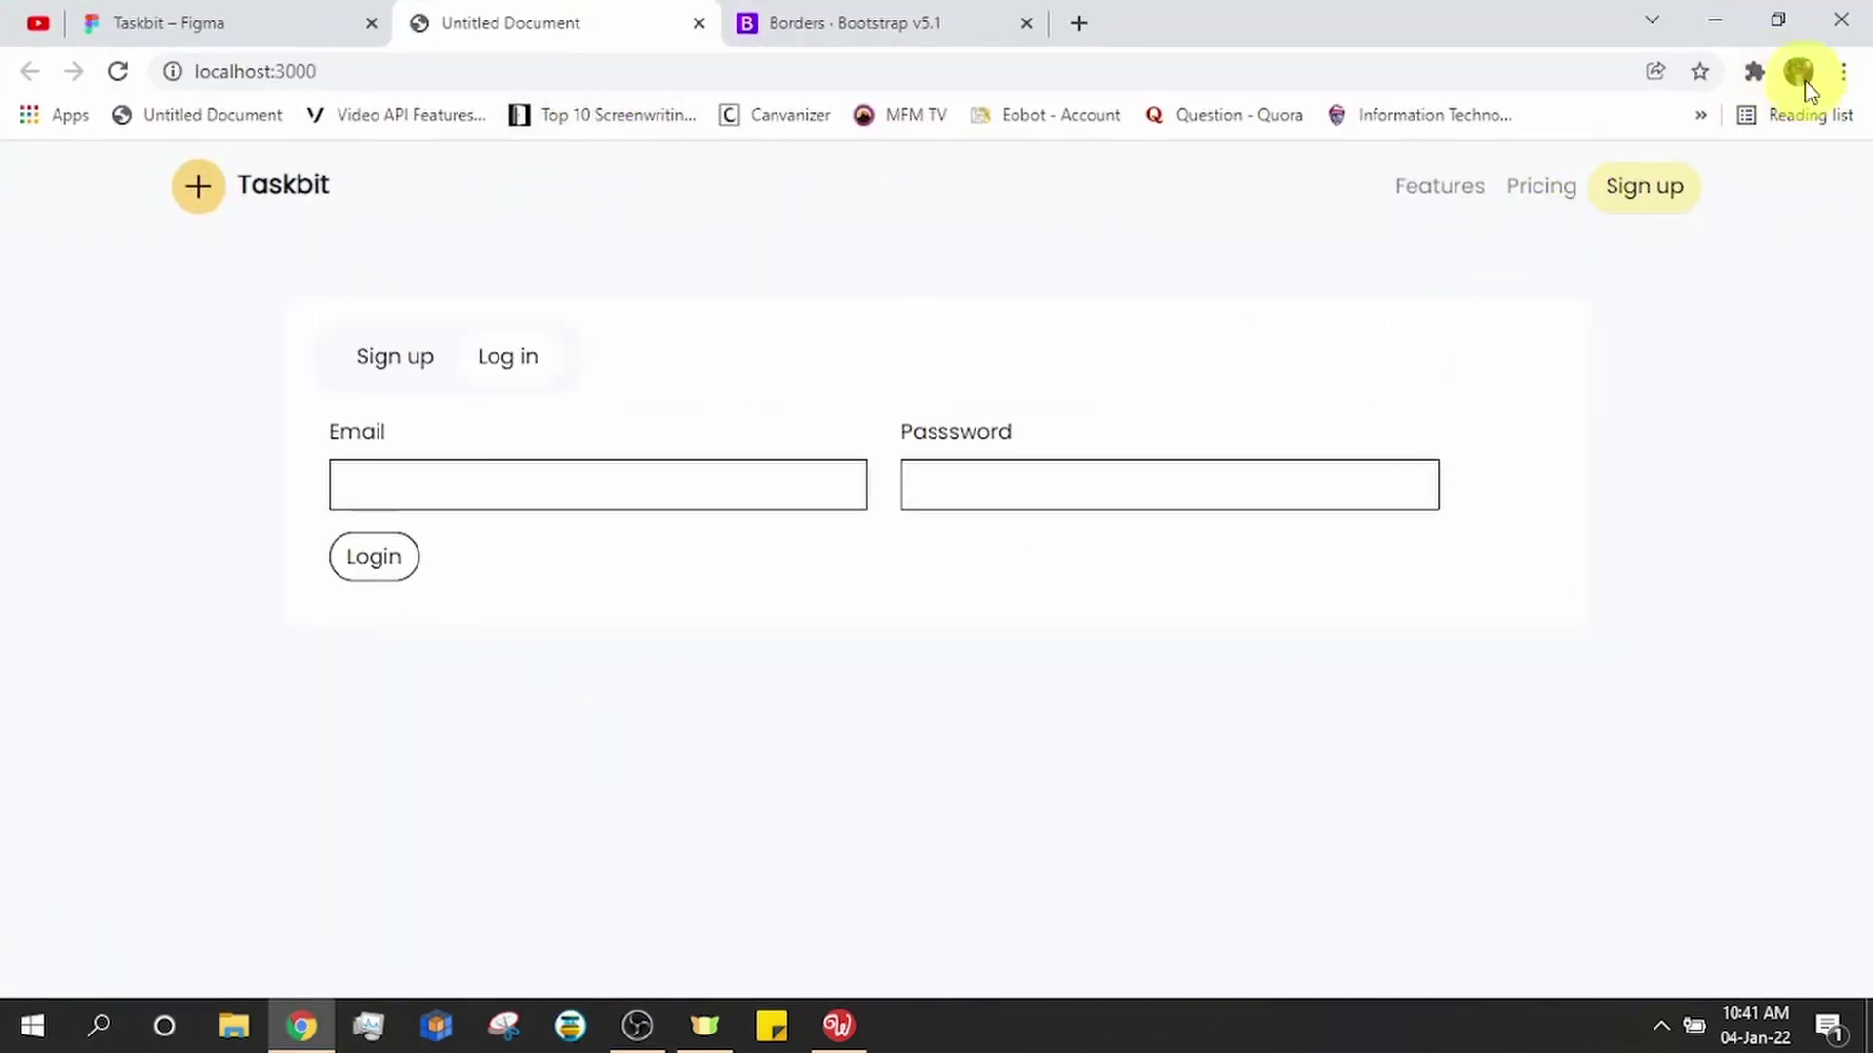
- Return to the narrow window, expand and collapse the Taskbit navbar's mobile menu, and maximise the window again
{"action": "left_click", "coordinate": [1773, 27]}
{"action": "left_click", "coordinate": [646, 284]}
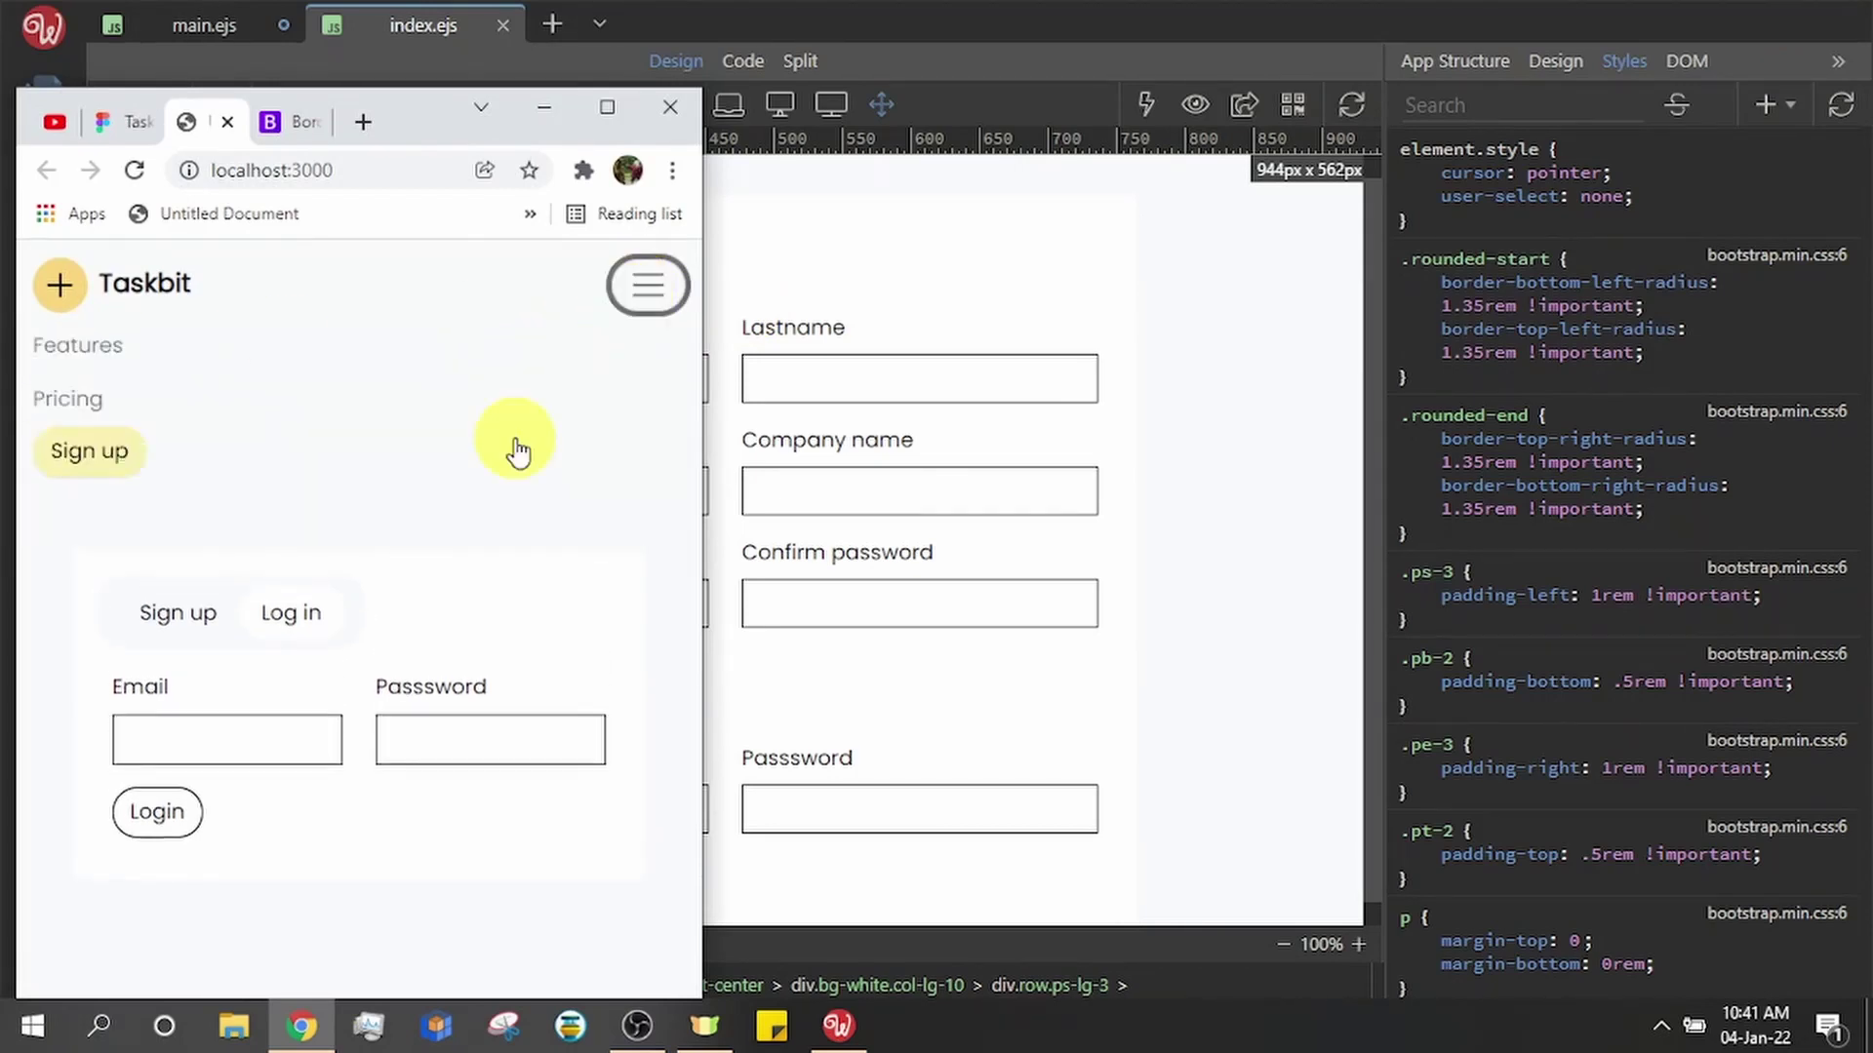
{"action": "left_click", "coordinate": [648, 285]}
{"action": "left_click", "coordinate": [606, 107]}
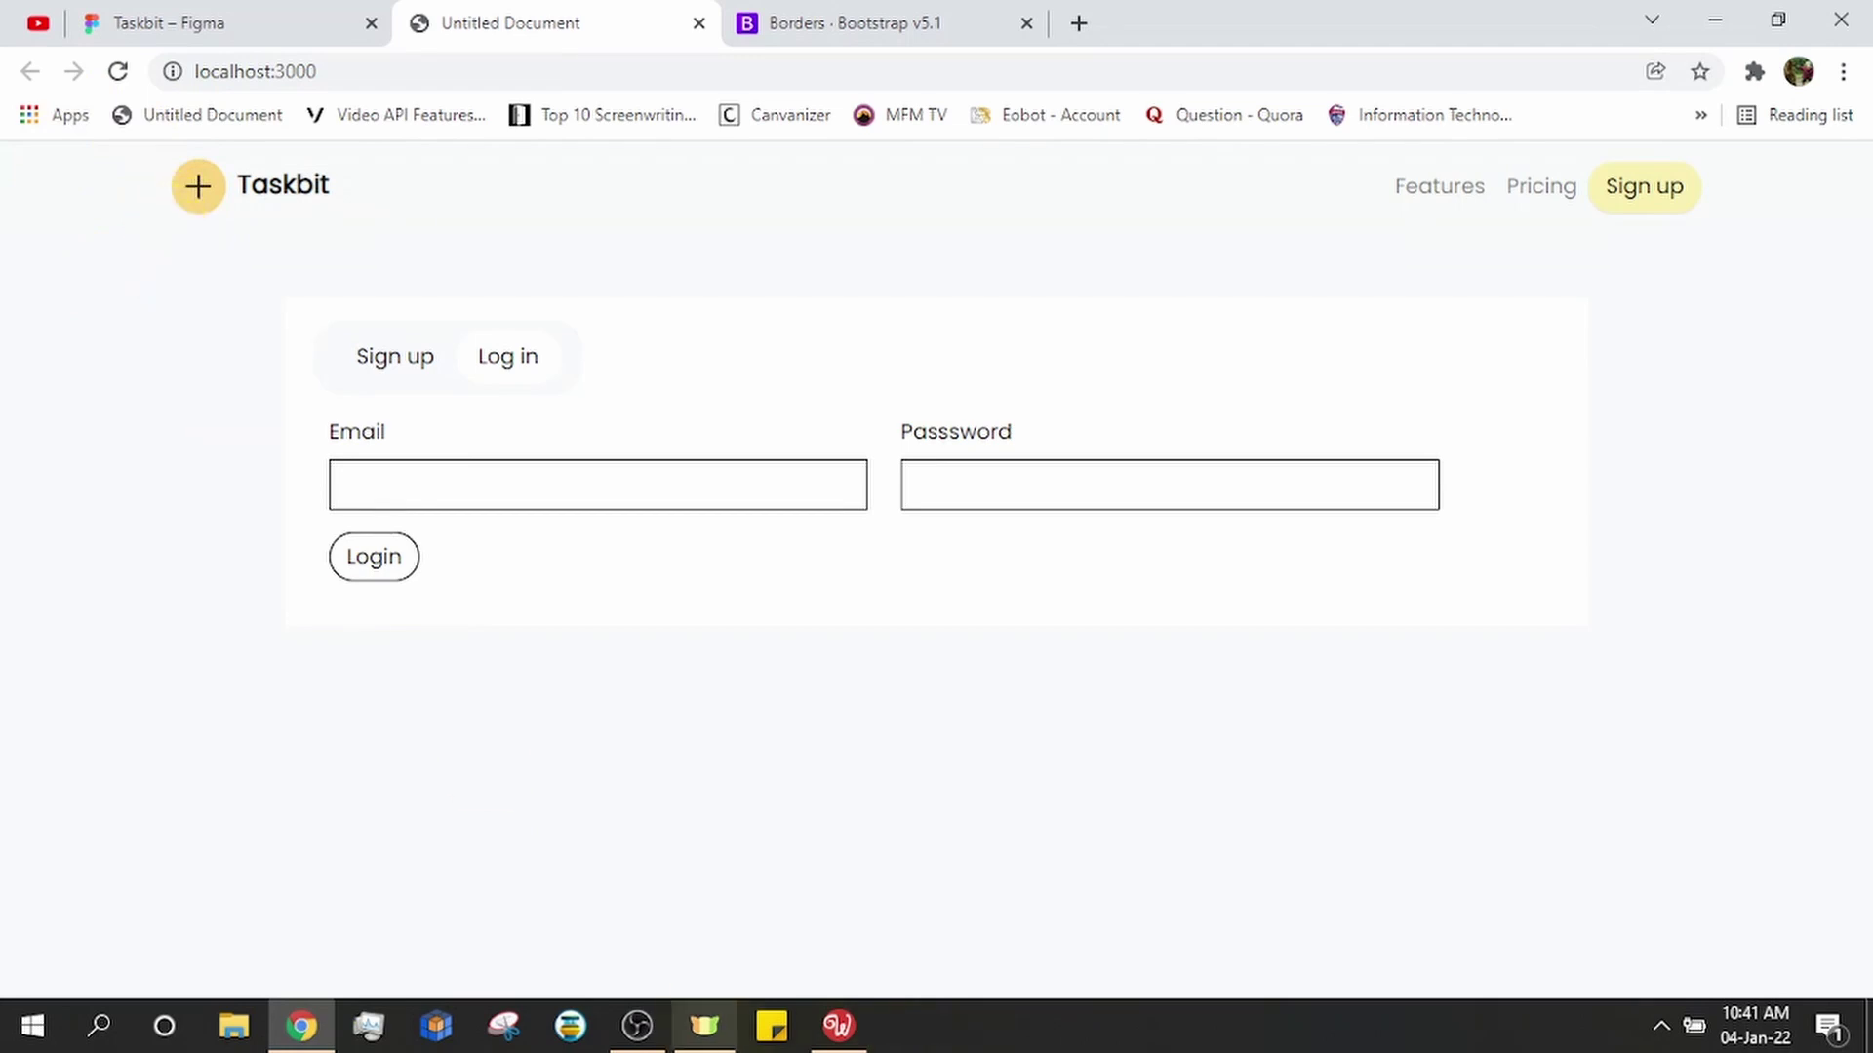
- Switch to Wappler, open the main.ejs layout and select the Taskbit logo image in the navbar
{"action": "left_click", "coordinate": [824, 1031]}
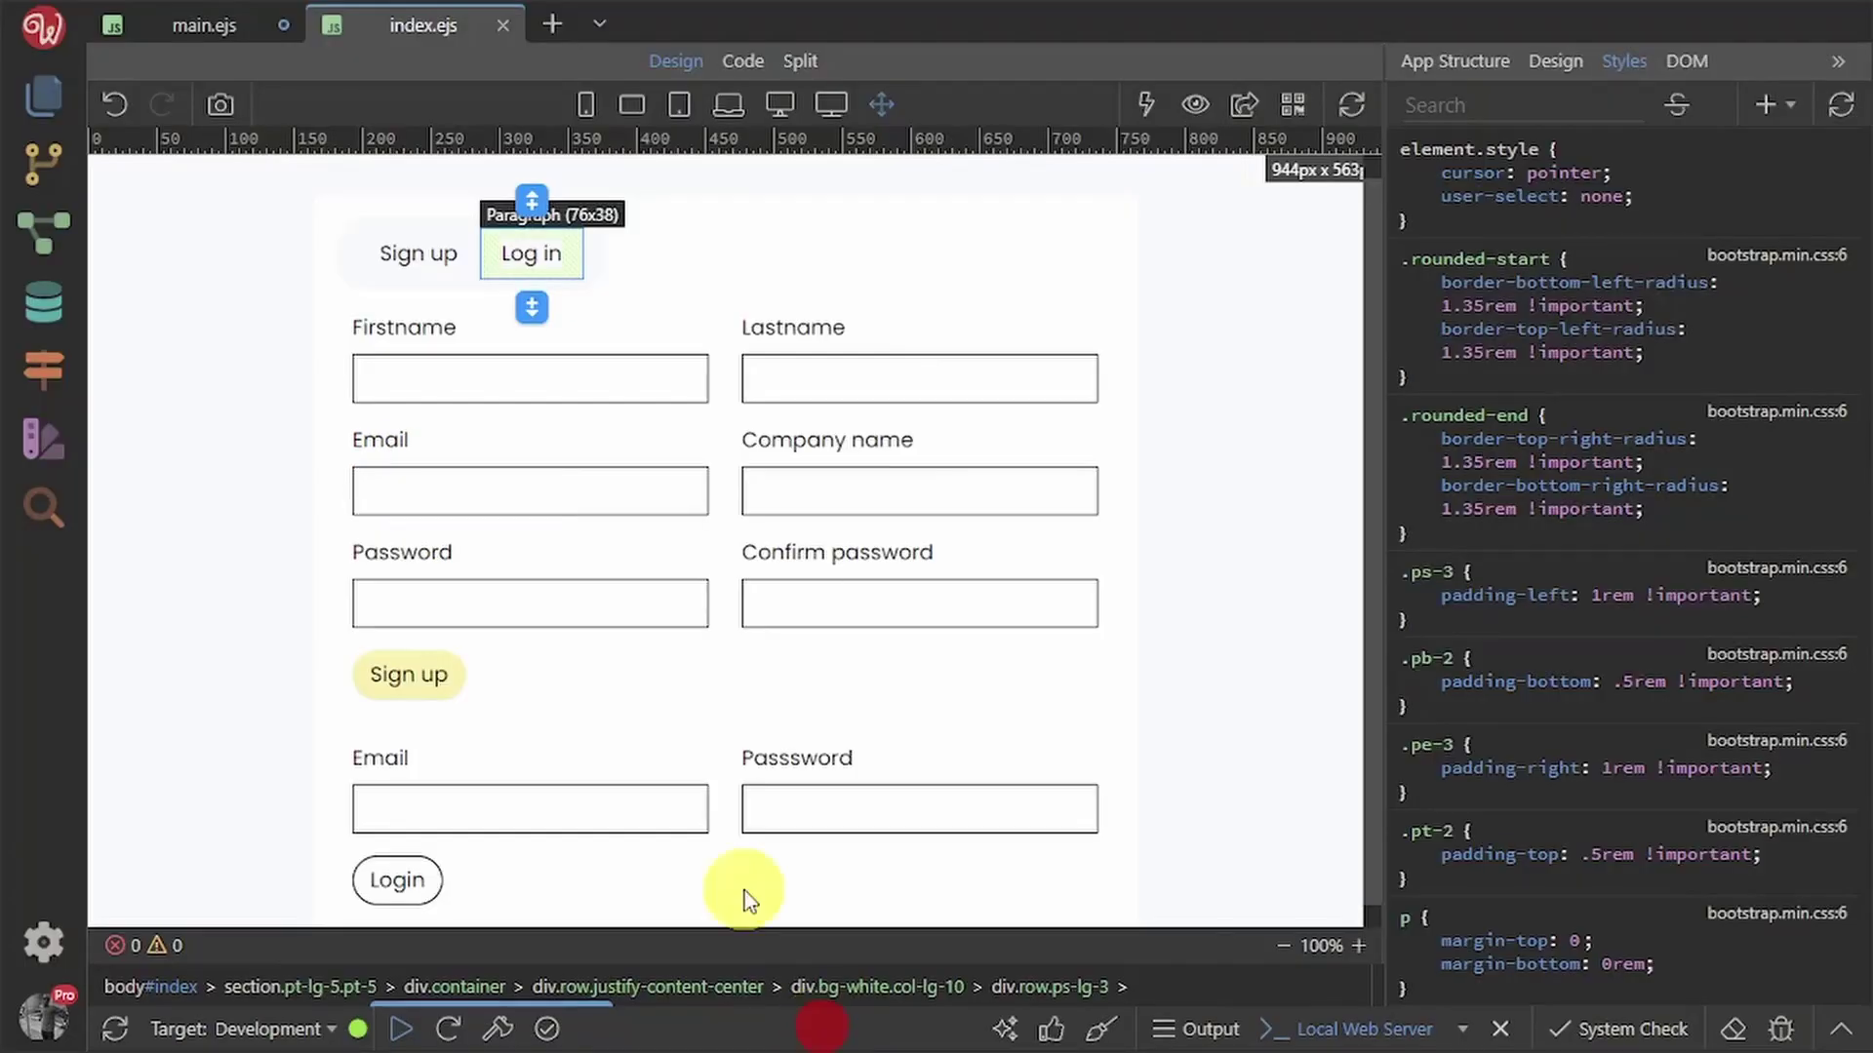
{"action": "left_click", "coordinate": [173, 3]}
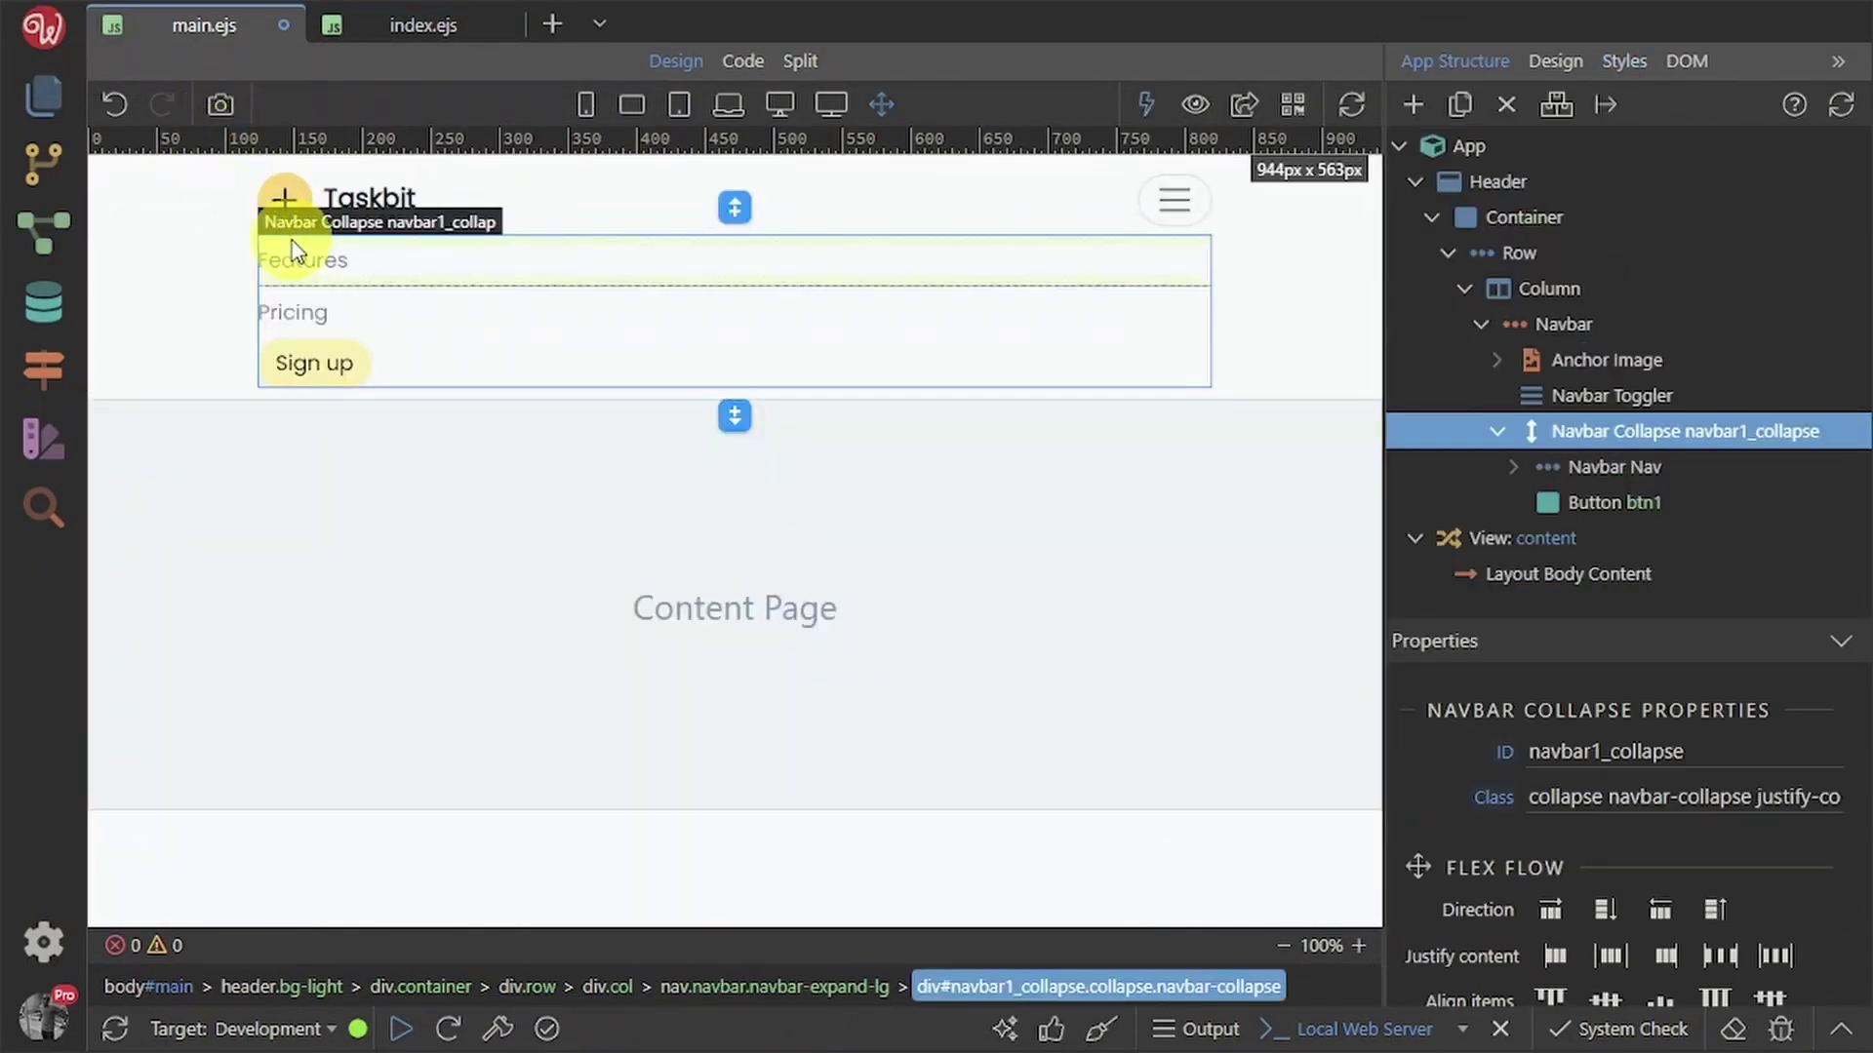
{"action": "left_click", "coordinate": [280, 204]}
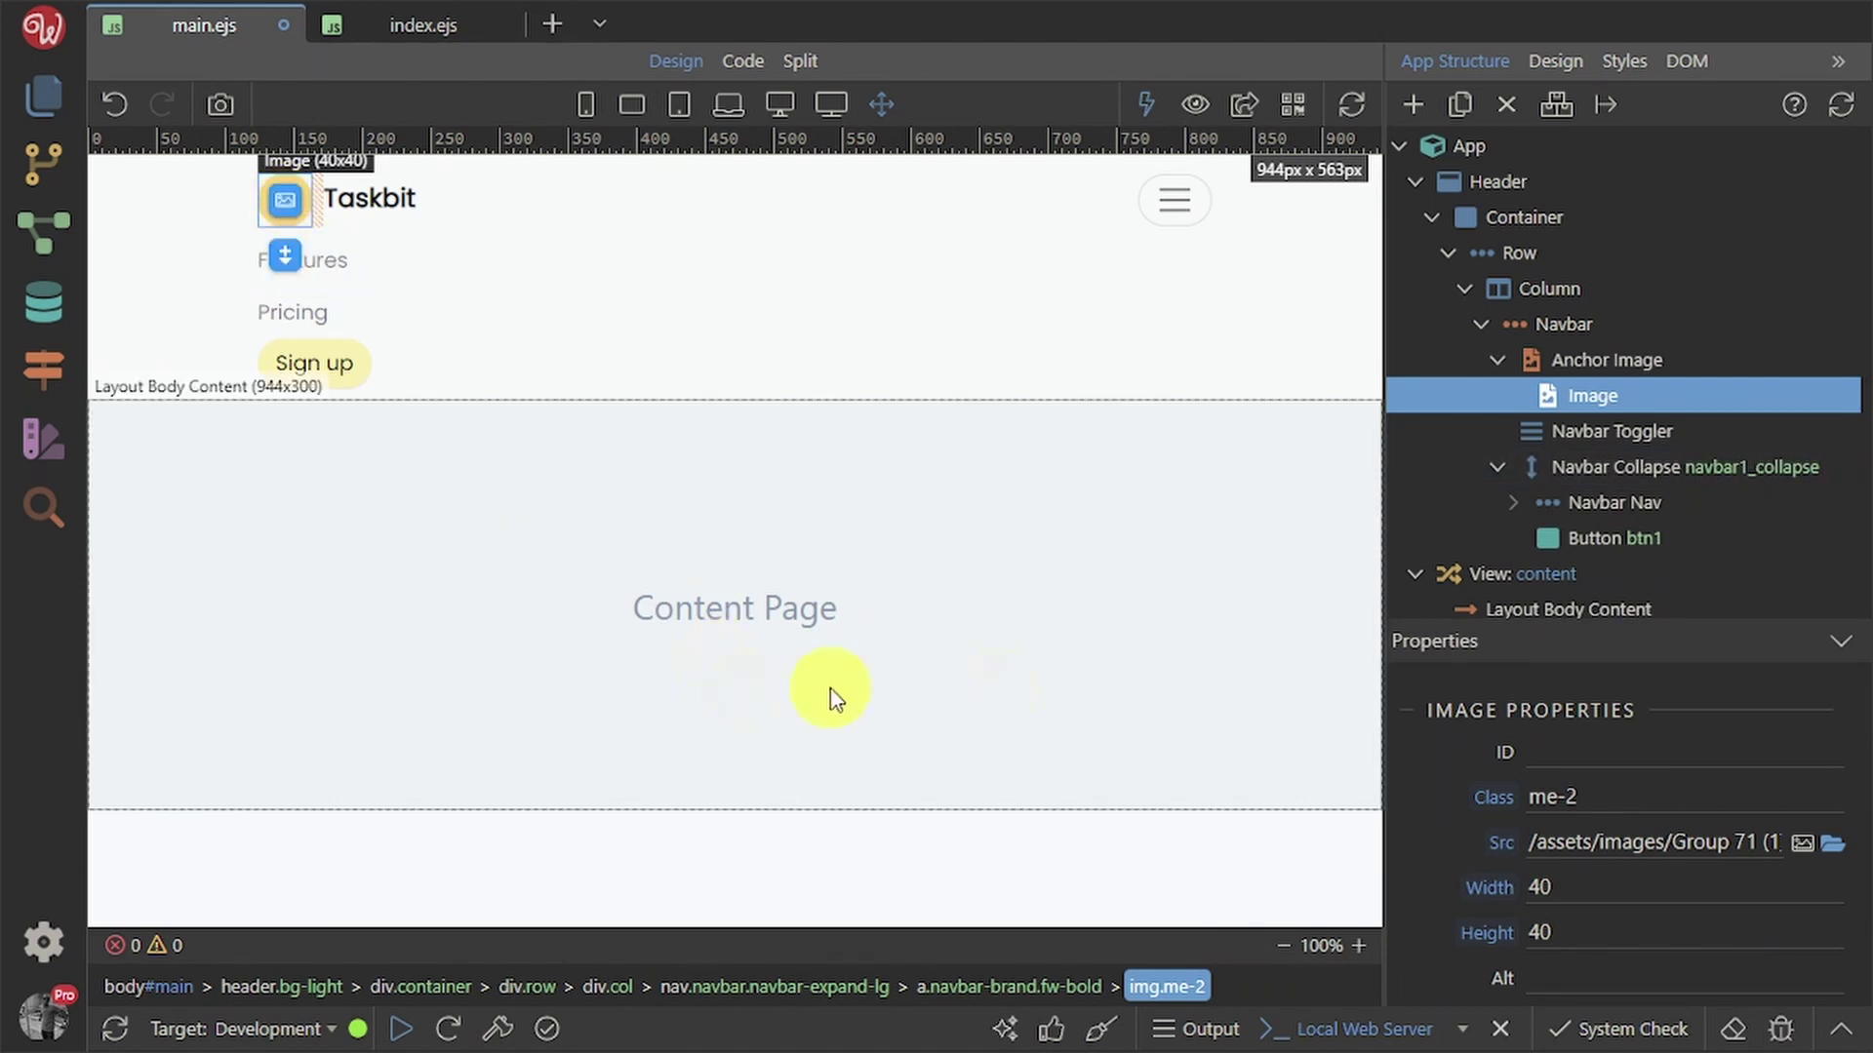
- Set the navbar logo image's width and height to 30 and save main.ejs
{"action": "left_click", "coordinate": [1539, 885]}
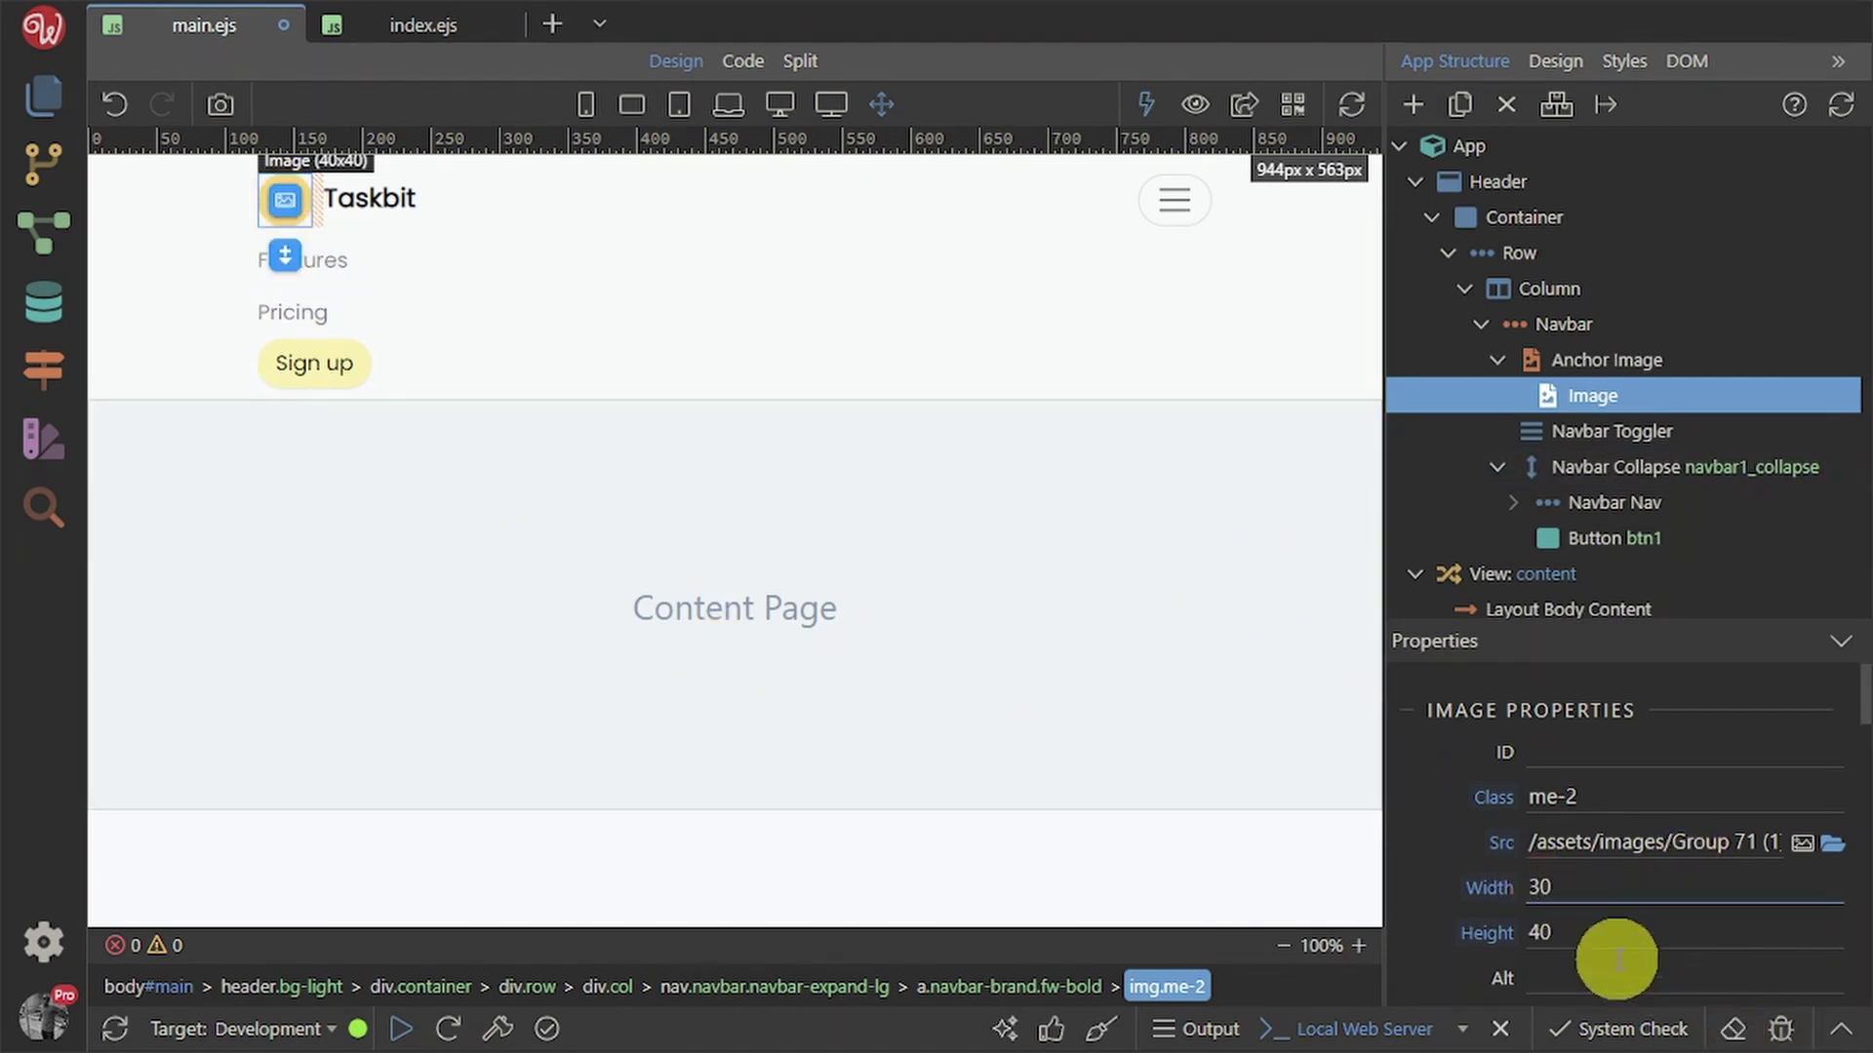
{"action": "left_click", "coordinate": [1539, 933]}
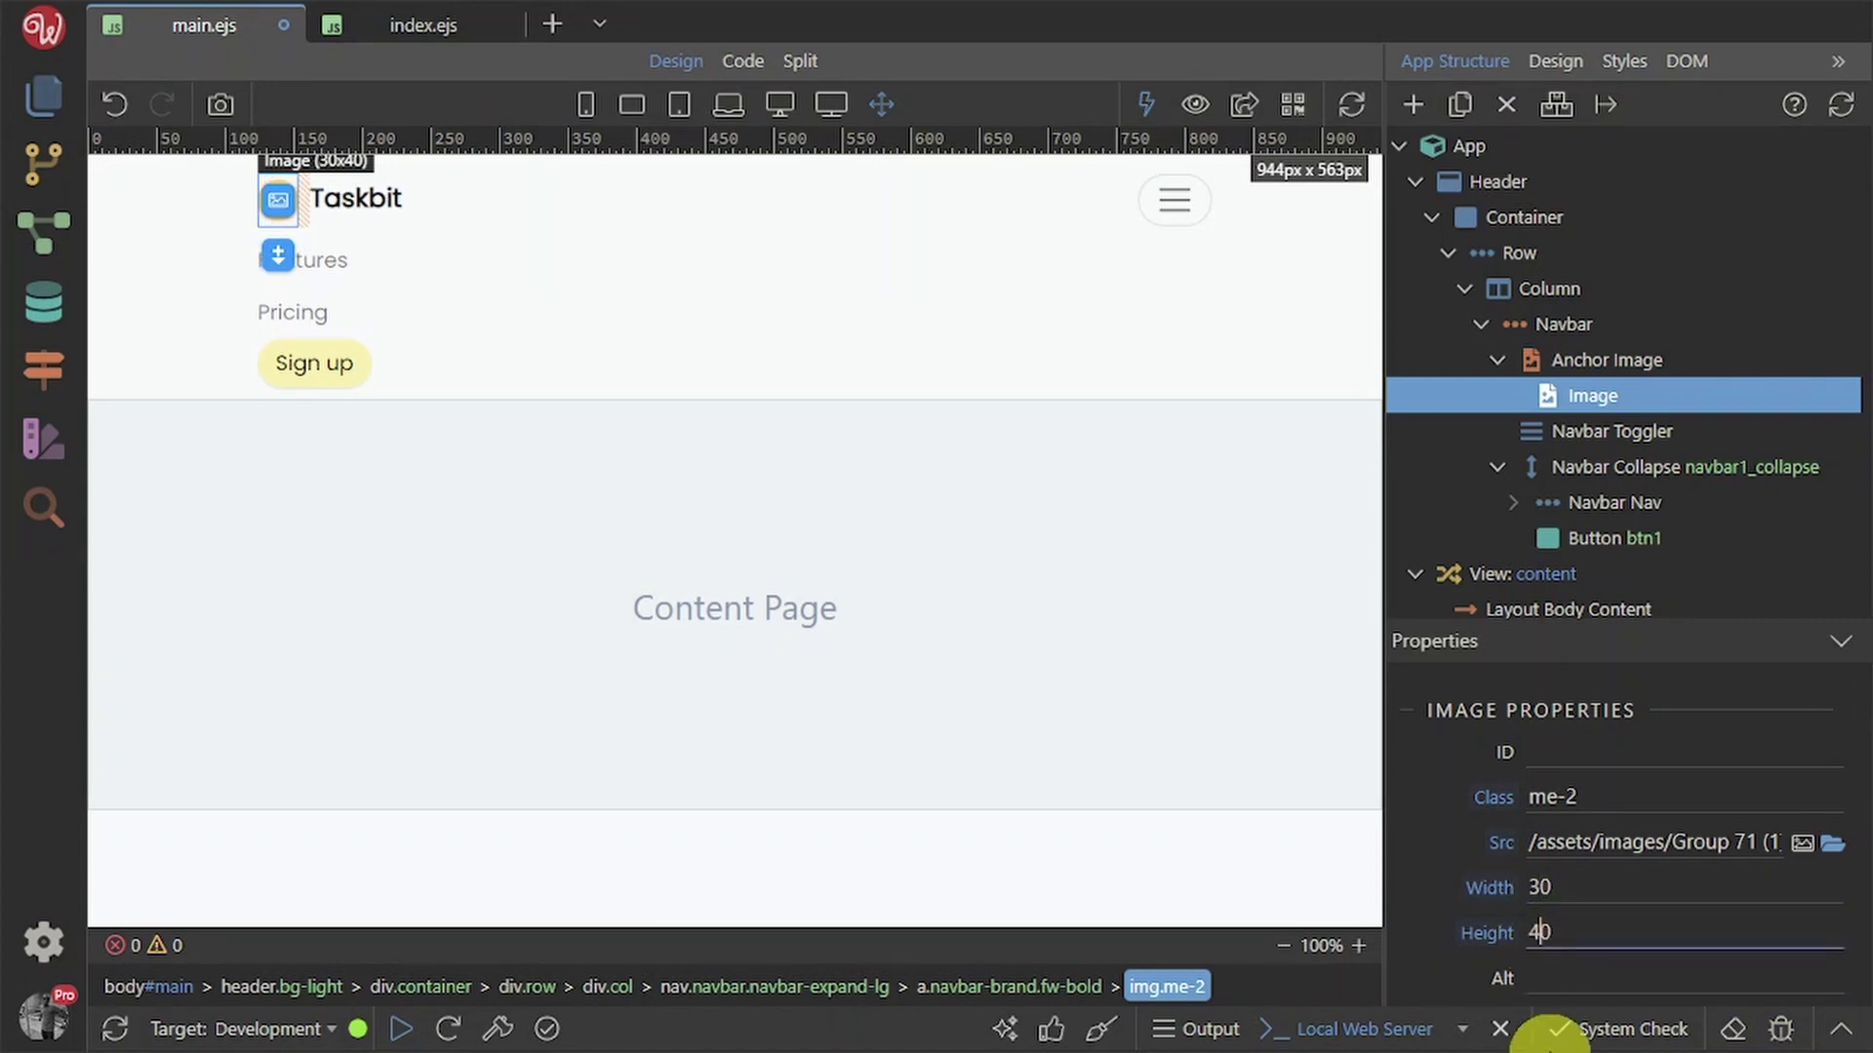
{"action": "type", "text": "3"}
{"action": "left_click", "coordinate": [1442, 911]}
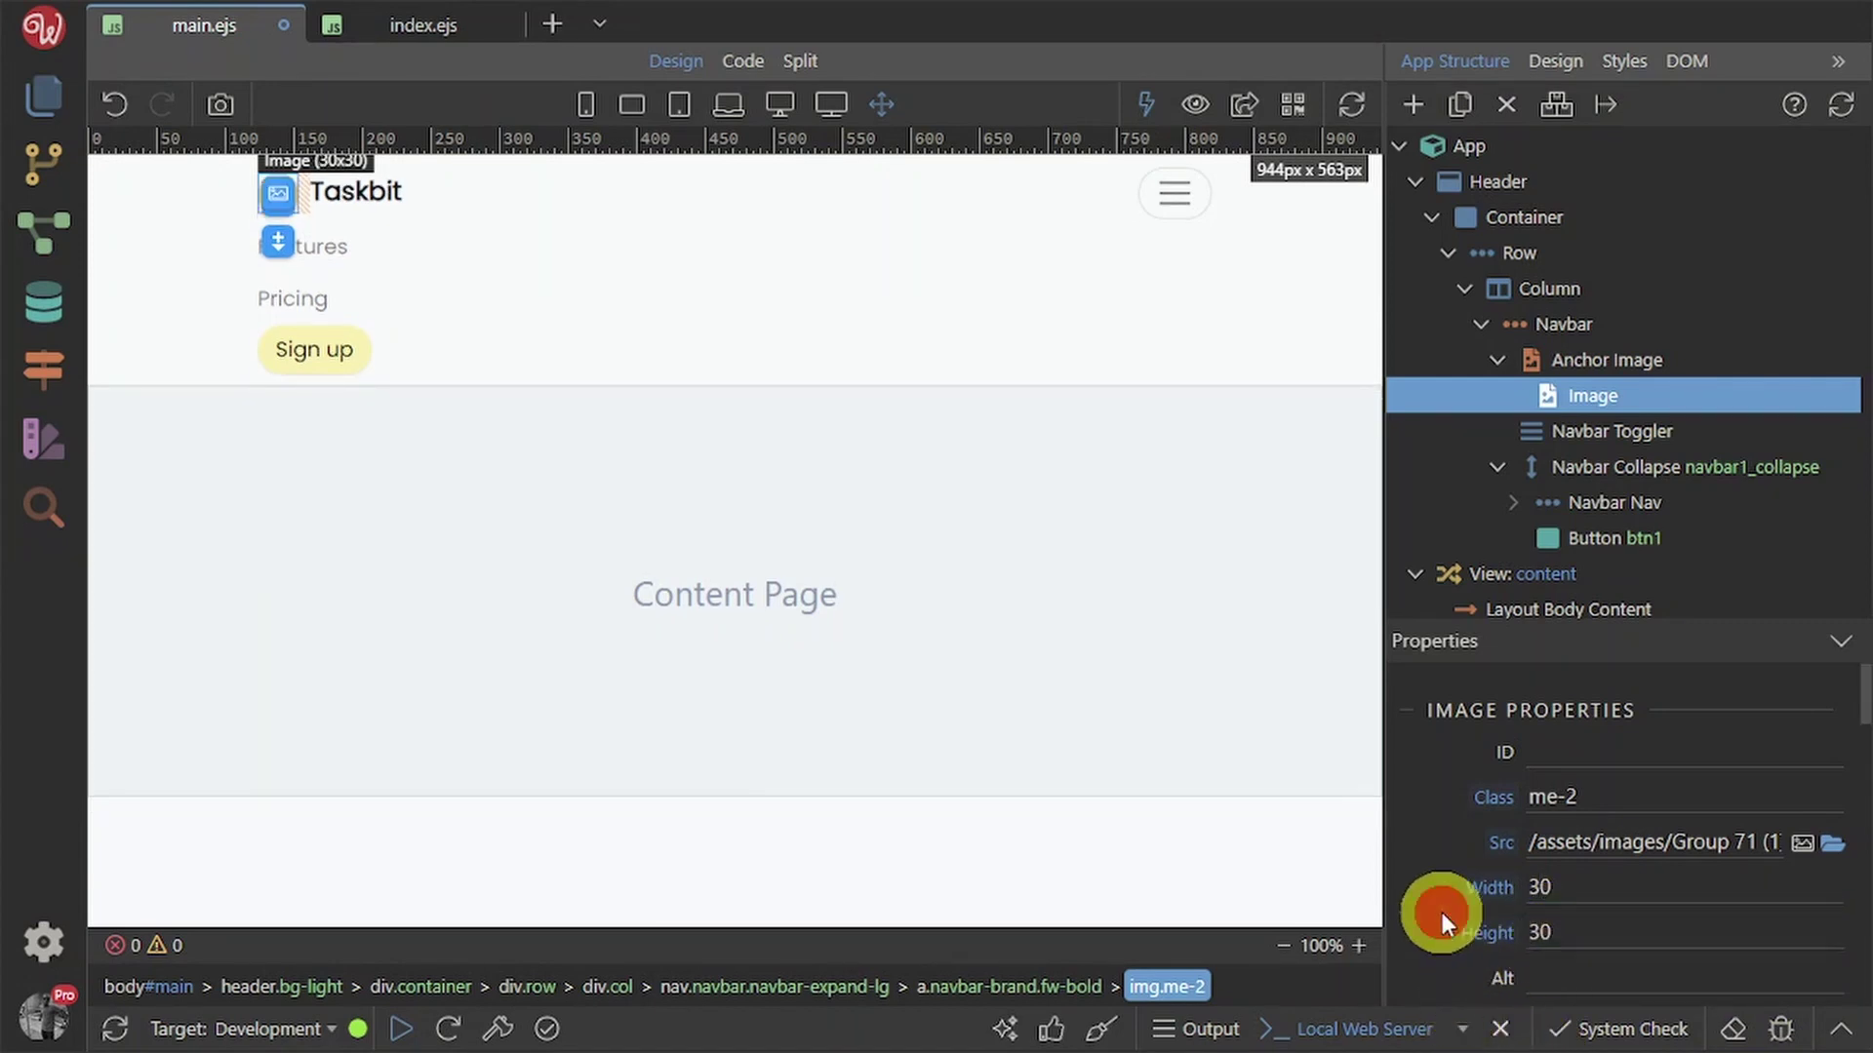
{"action": "key", "text": "ctrl+s"}
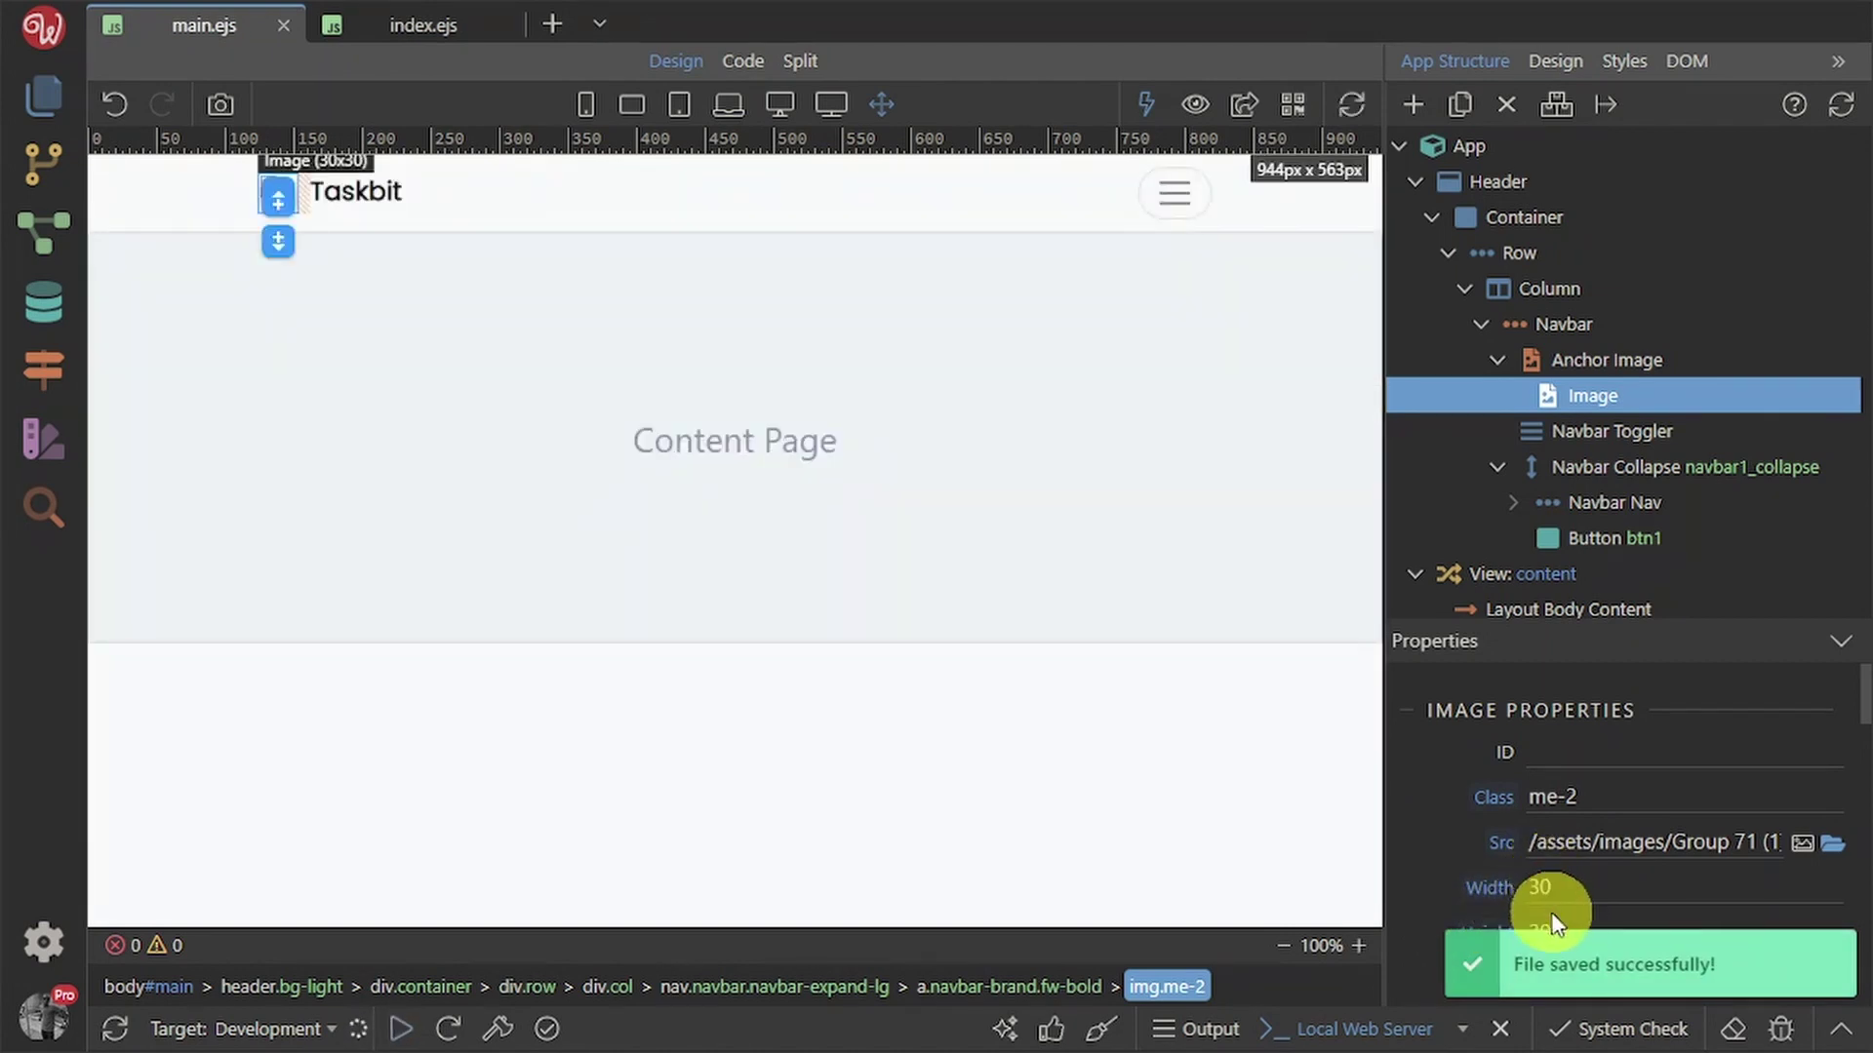
- Set the navbar logo image's width and height to 35 and save main.ejs
{"action": "left_click", "coordinate": [1597, 888]}
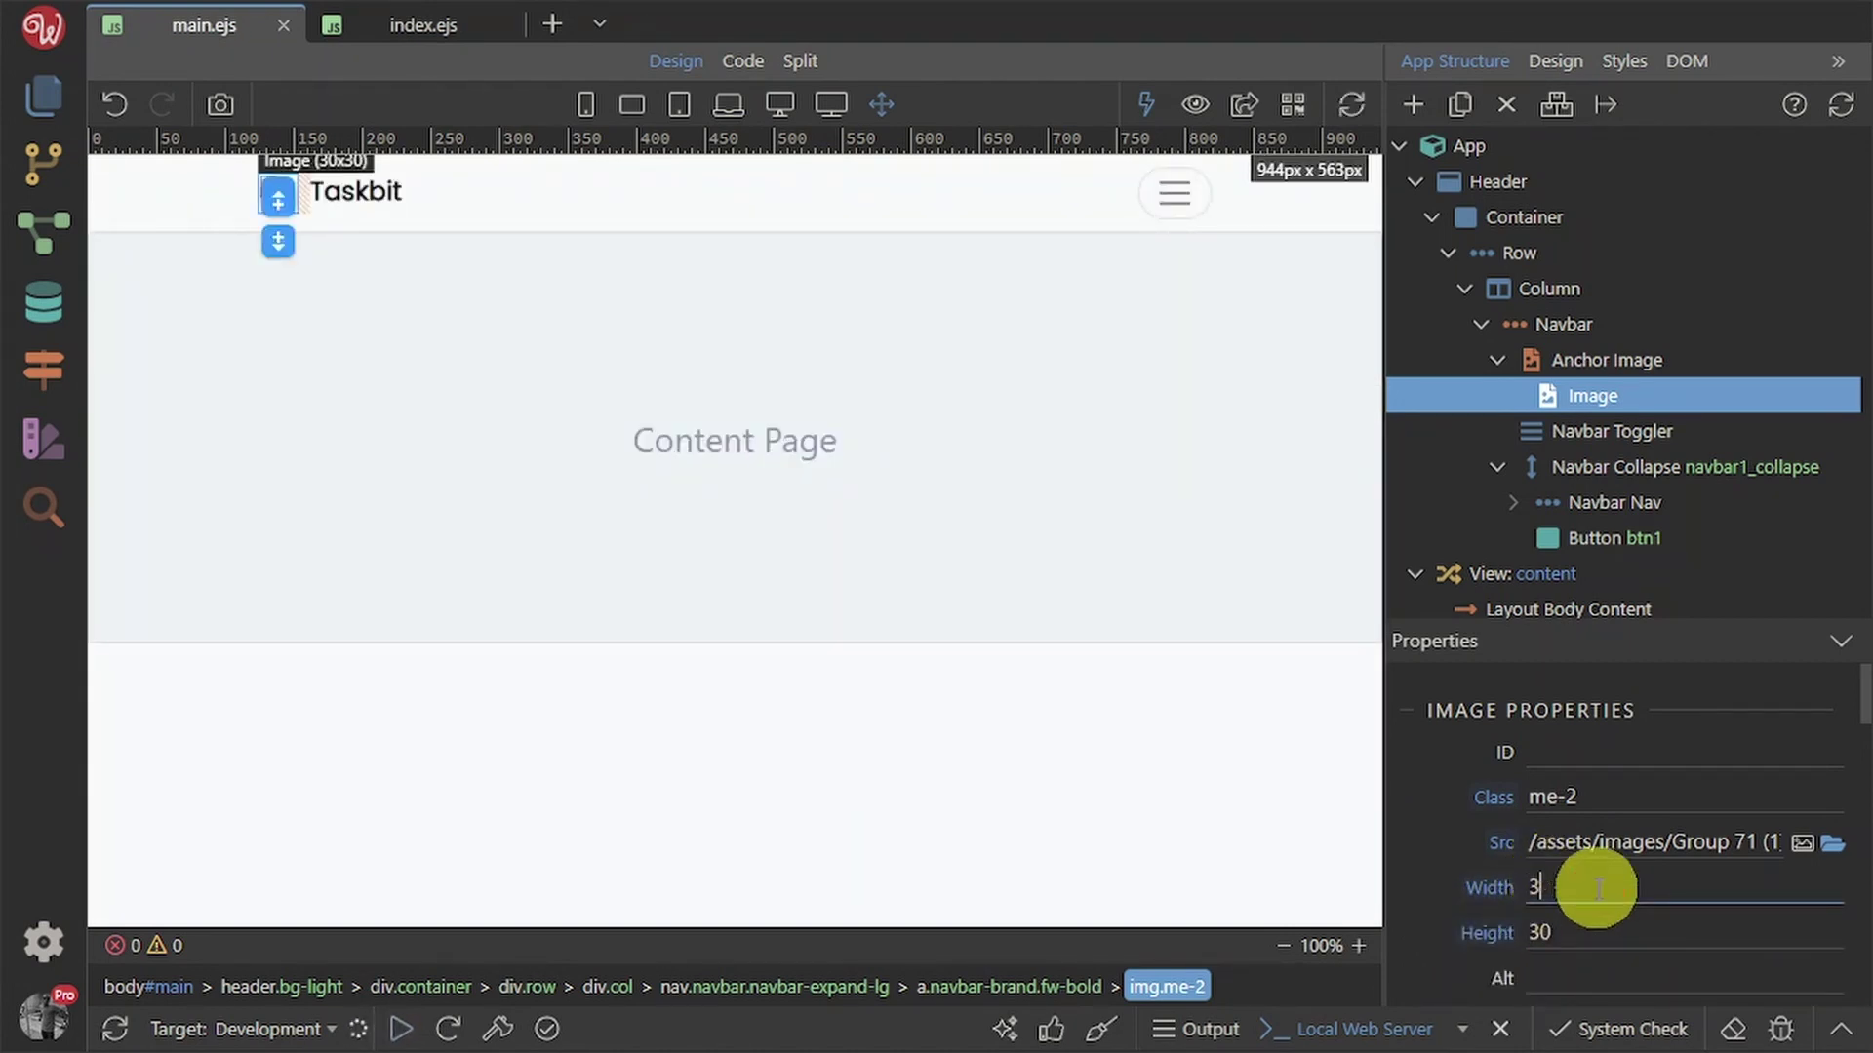
{"action": "left_click", "coordinate": [1588, 929]}
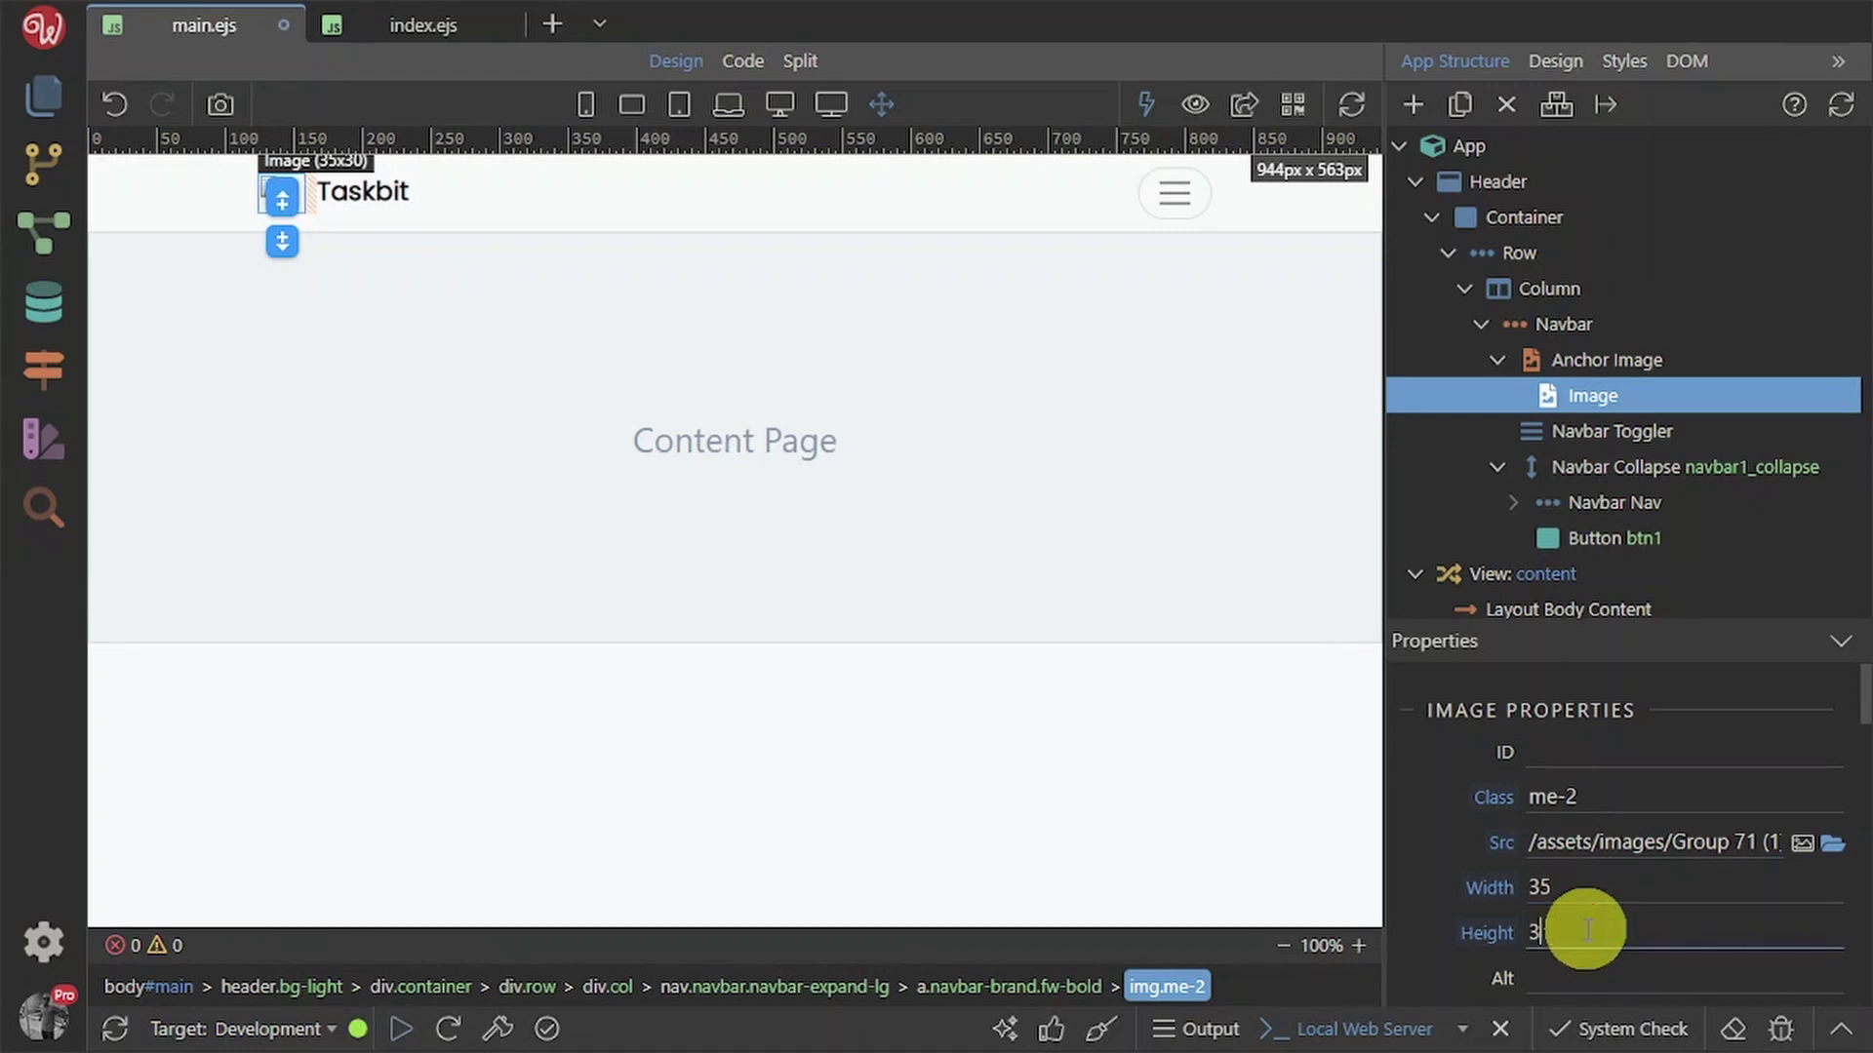
{"action": "type", "text": "5"}
{"action": "left_click", "coordinate": [1447, 914]}
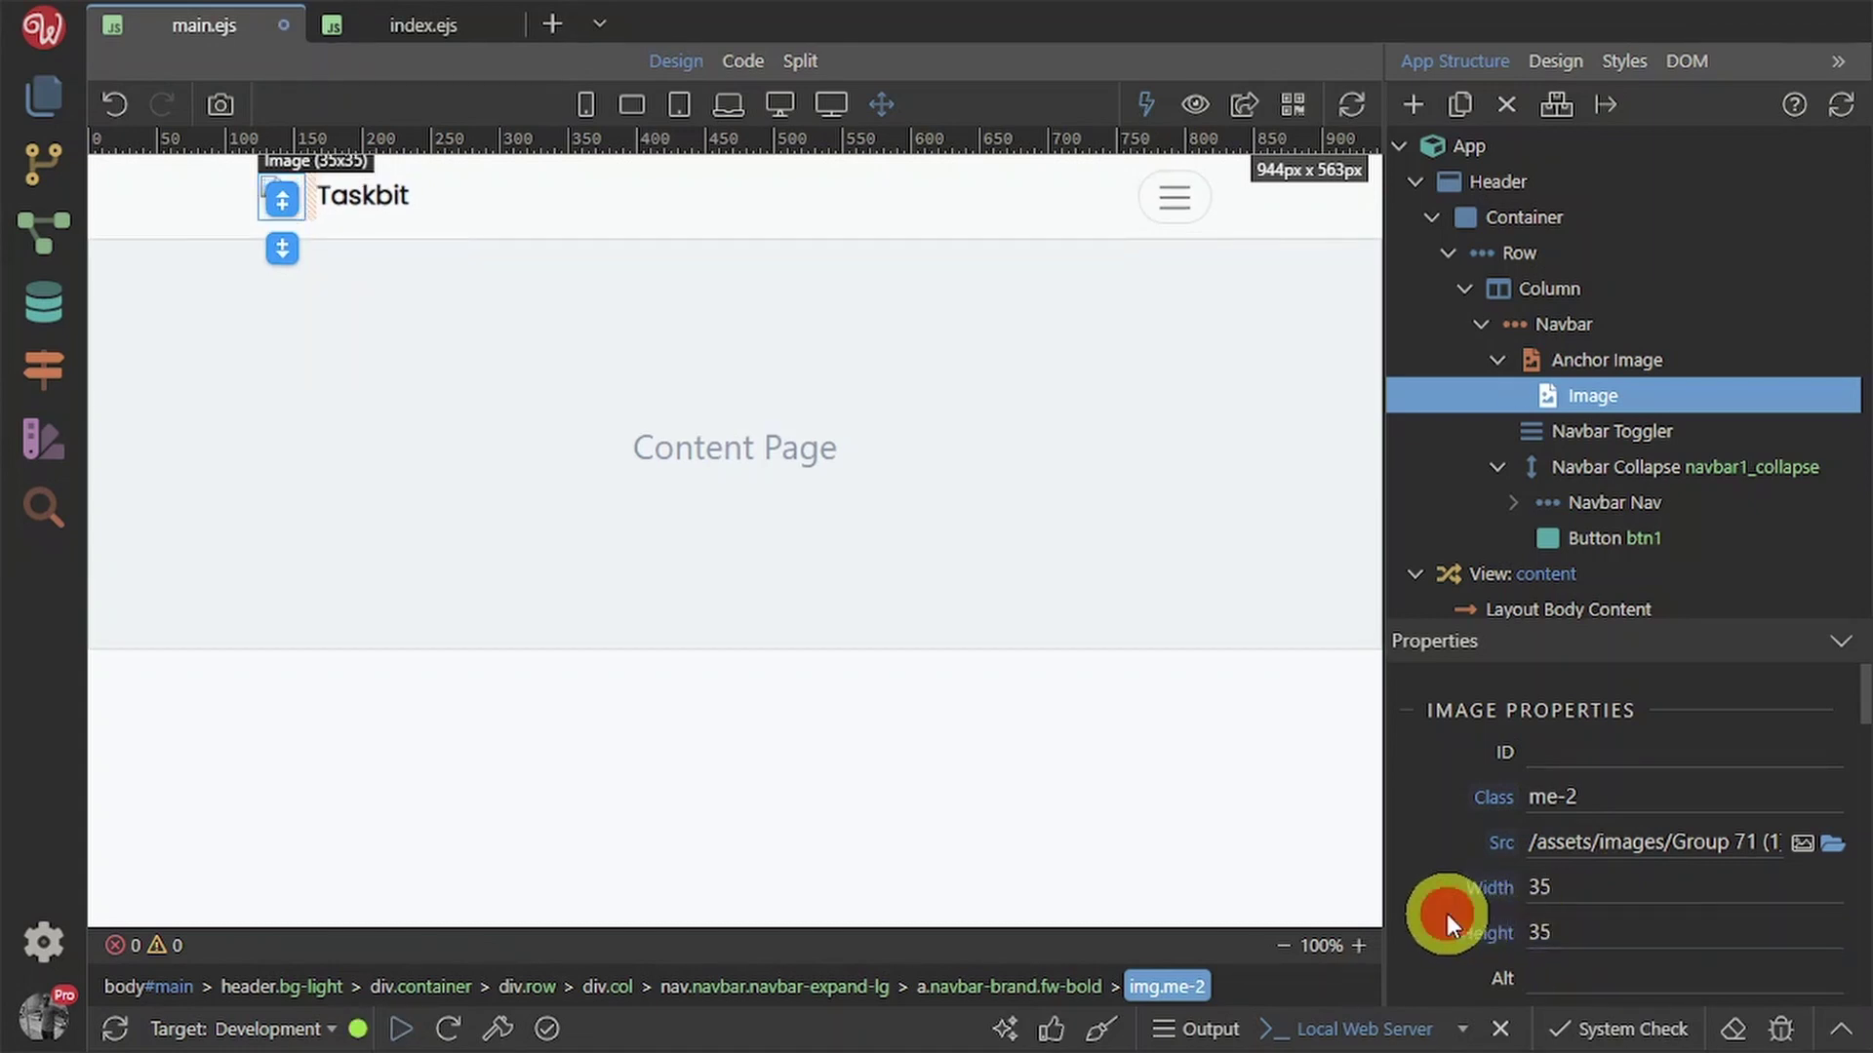
{"action": "key", "text": "ctrl+s"}
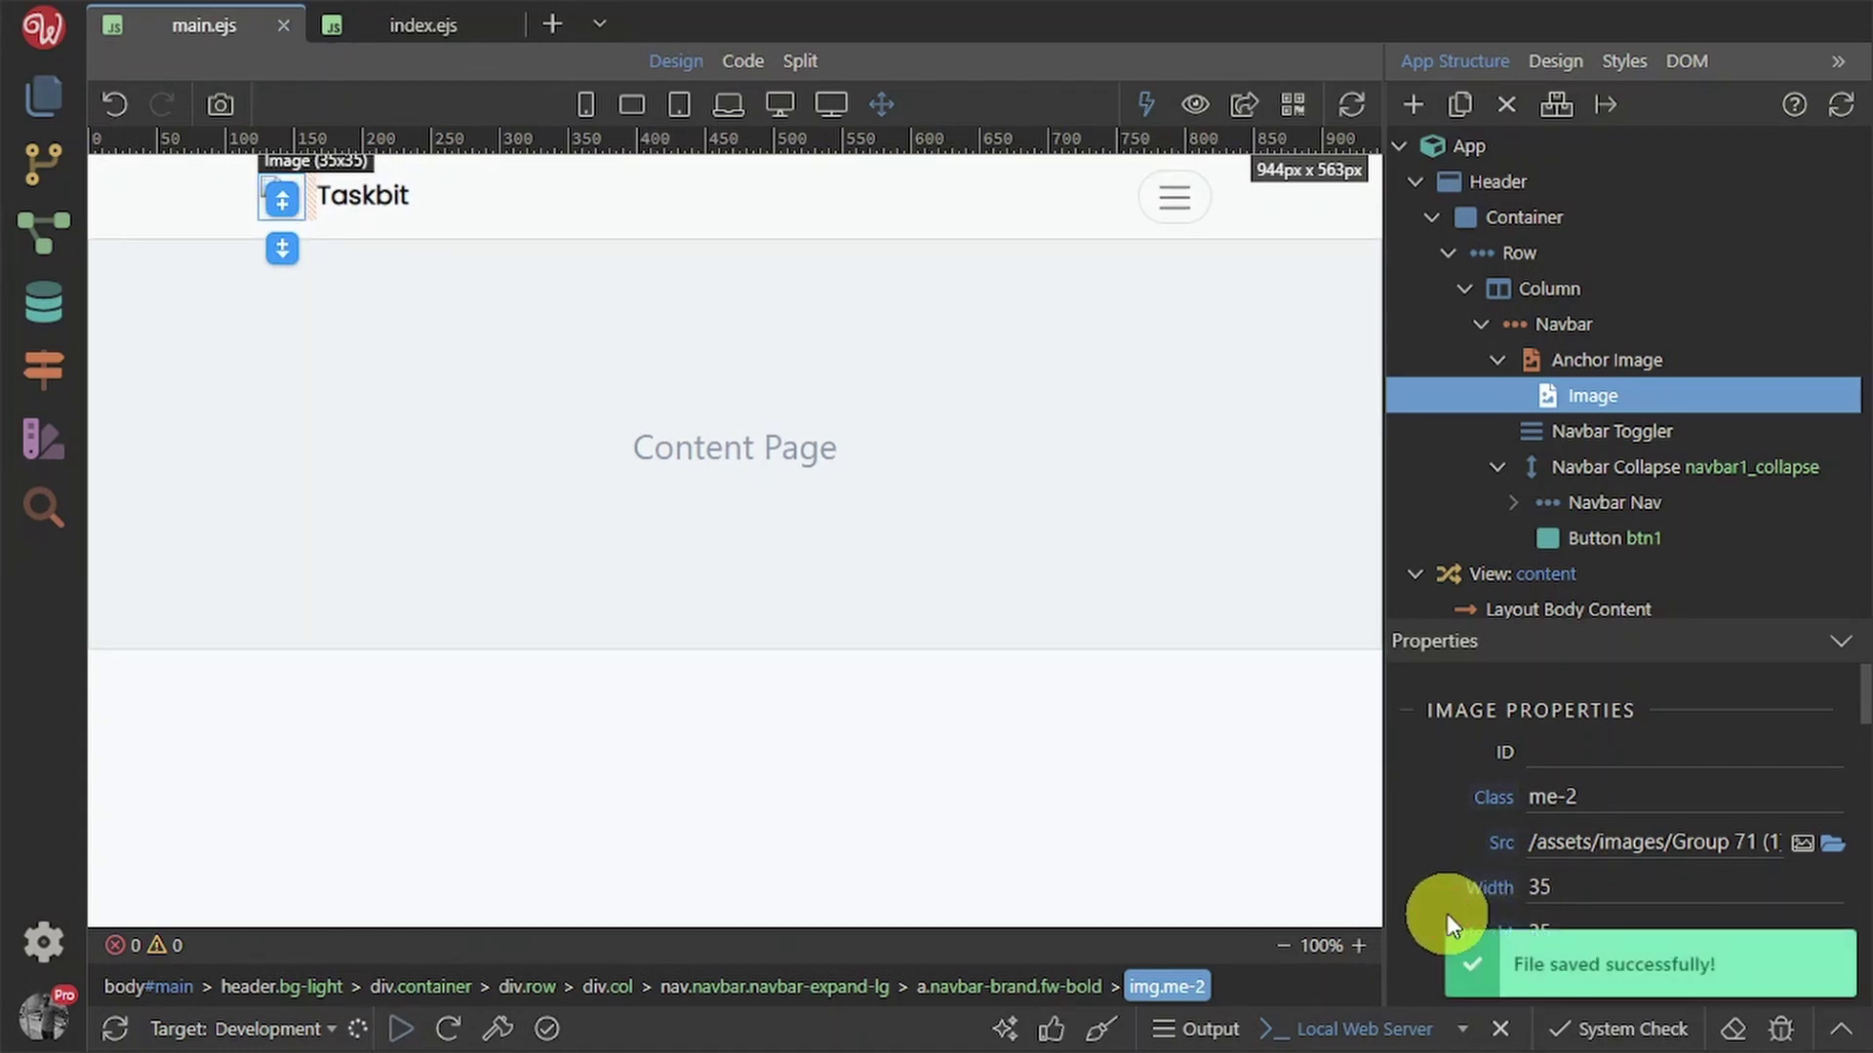
- Switch to Chrome, reload localhost:3000 and test switching repeatedly between the Log in and Sign up forms
{"action": "key", "text": "alt+Tab"}
{"action": "left_click", "coordinate": [117, 71]}
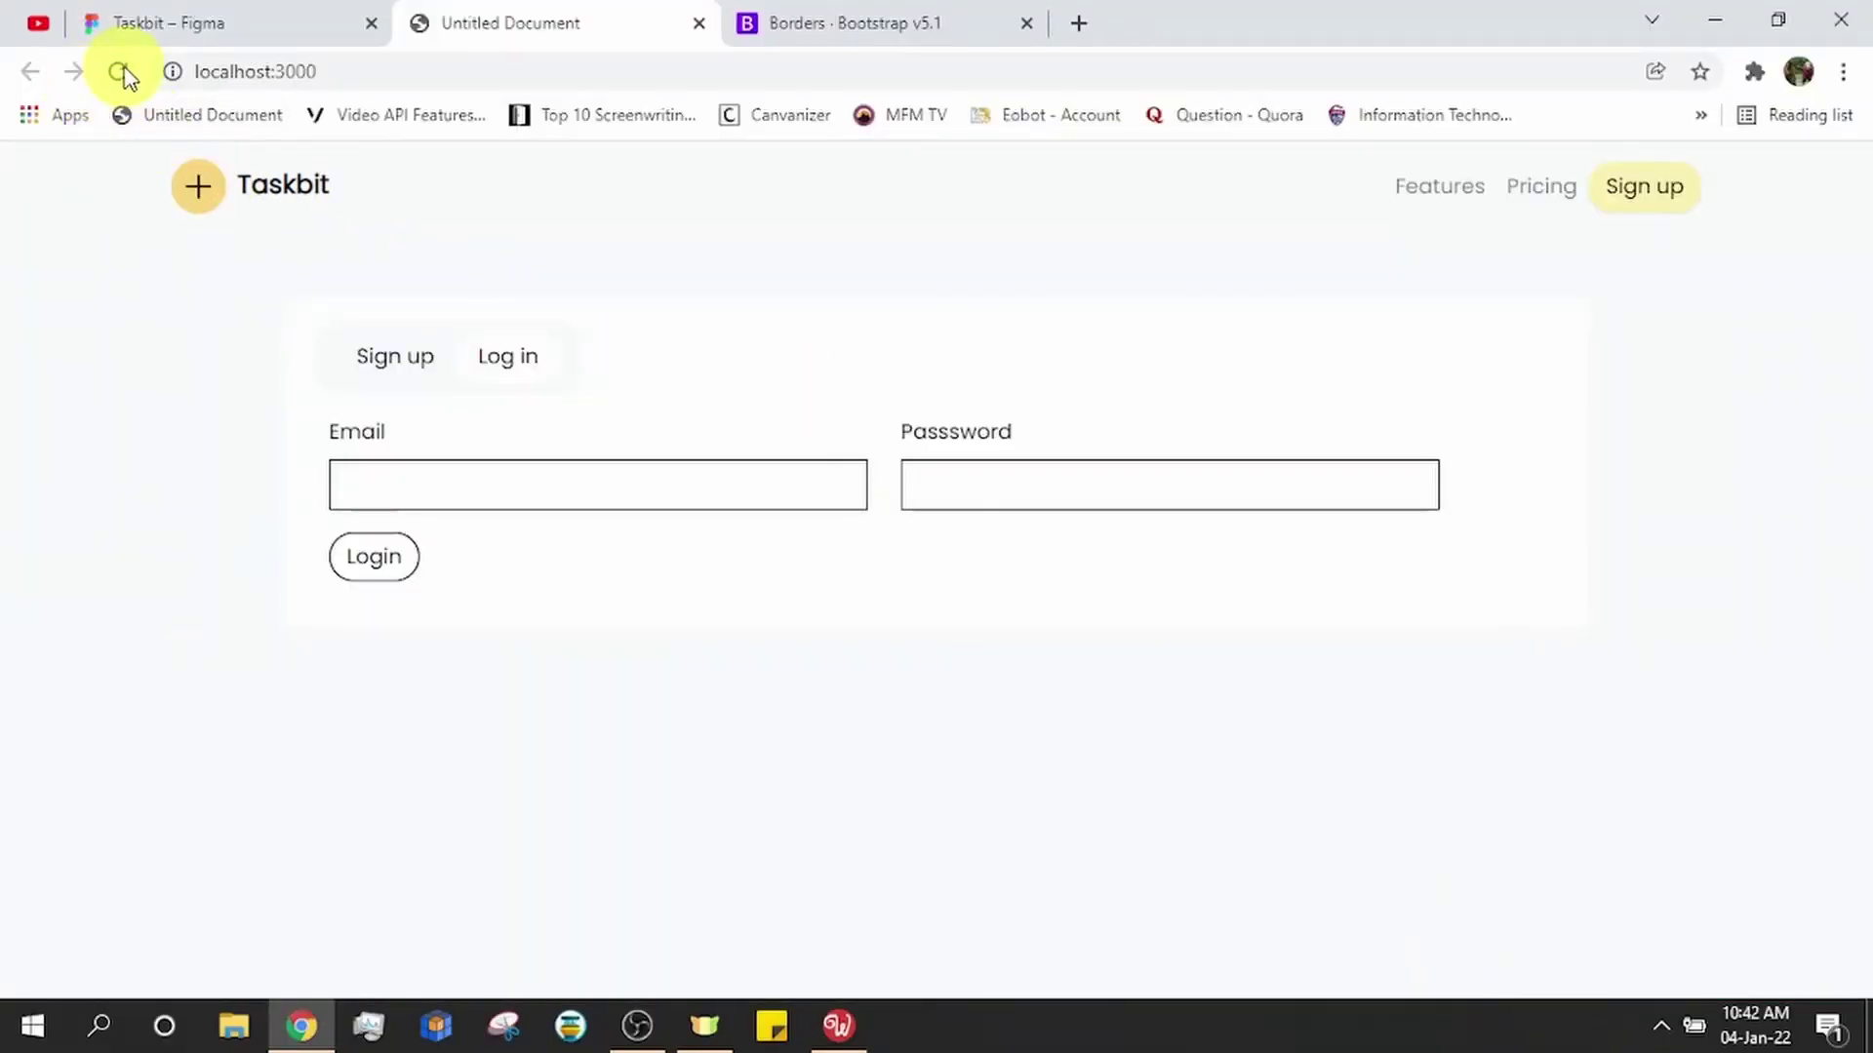
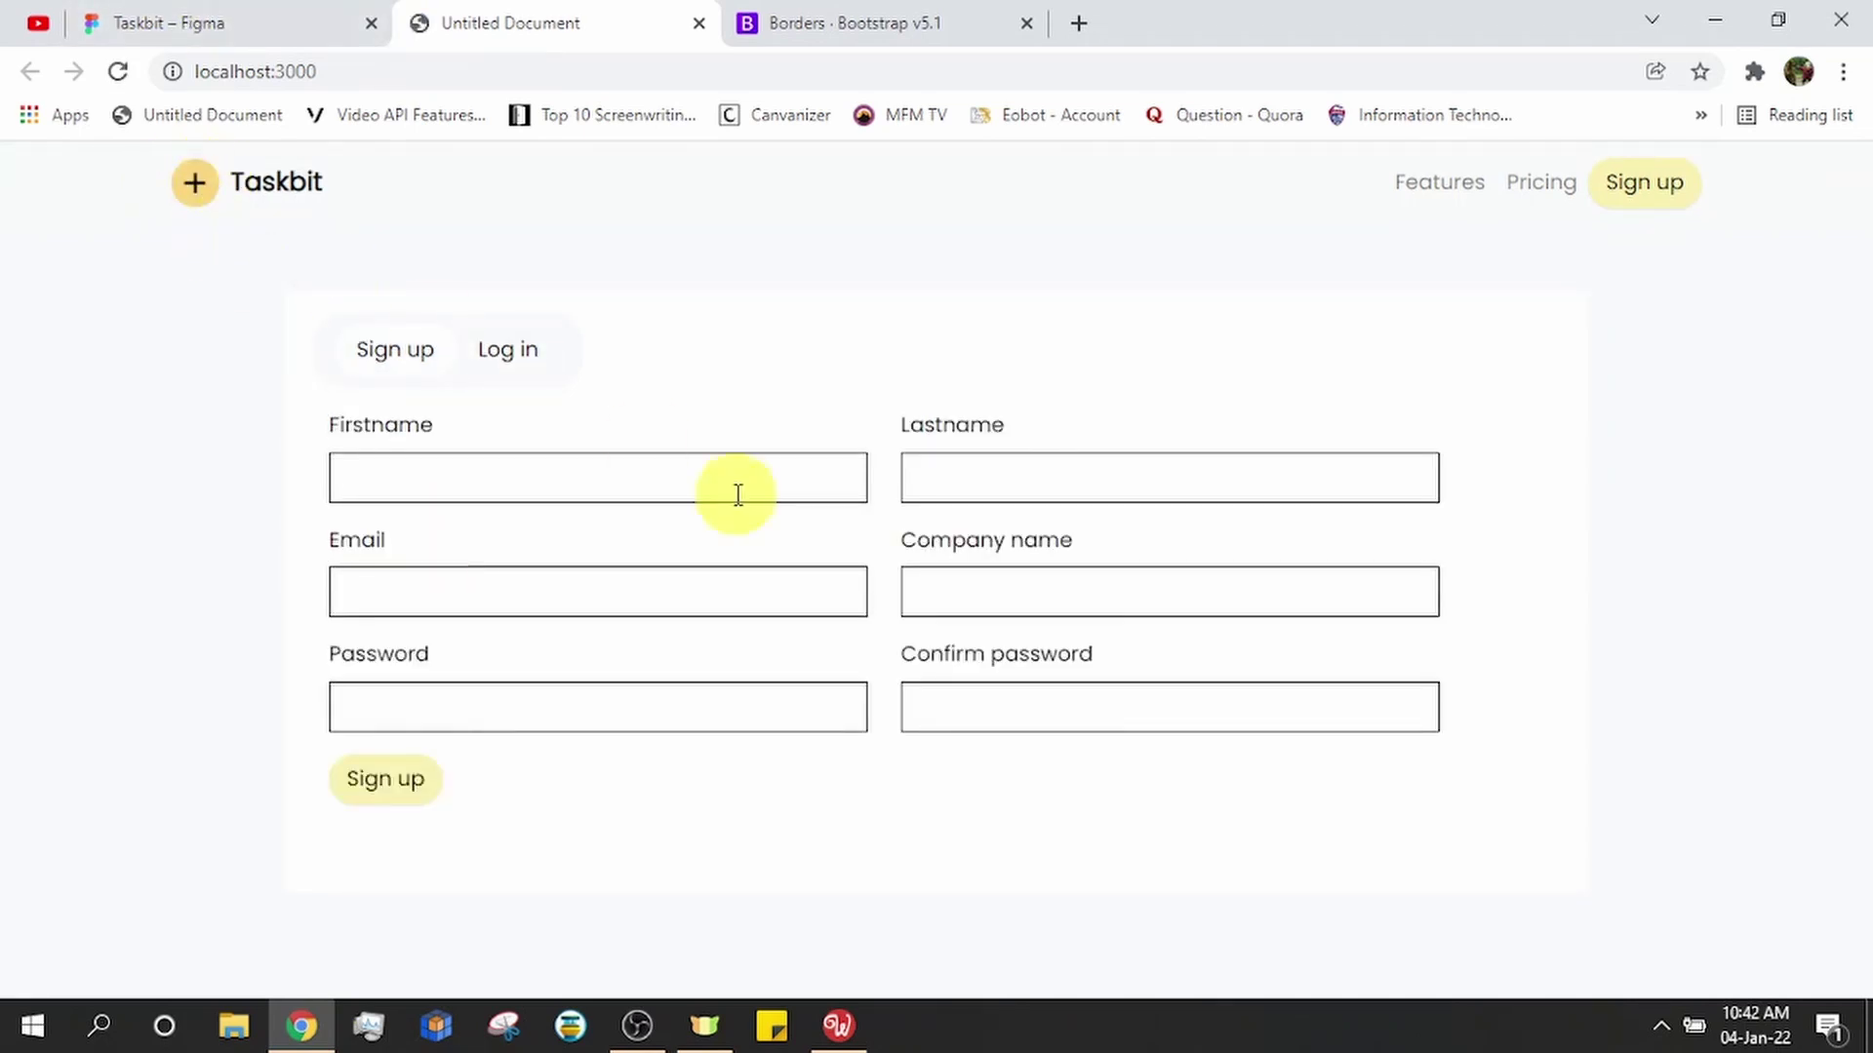
{"action": "left_click", "coordinate": [506, 357]}
{"action": "left_click", "coordinate": [415, 356]}
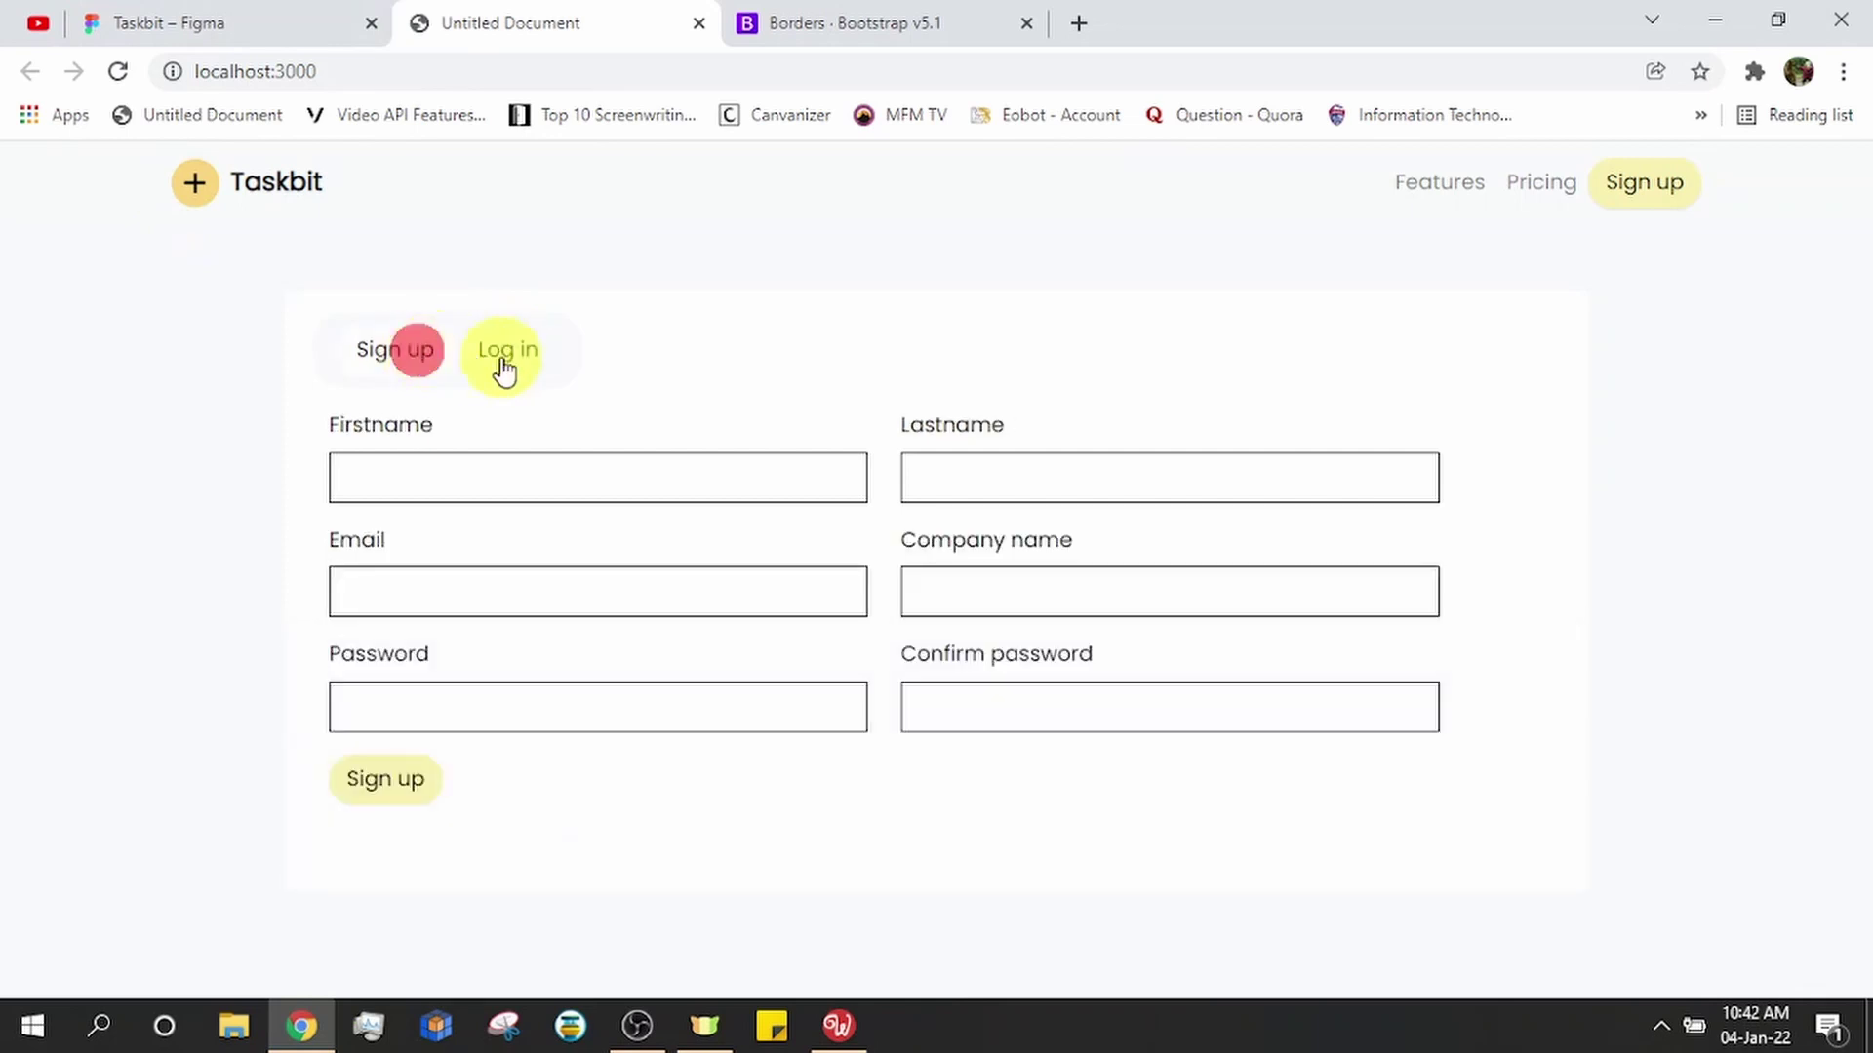
{"action": "left_click", "coordinate": [522, 354]}
{"action": "left_click", "coordinate": [411, 361]}
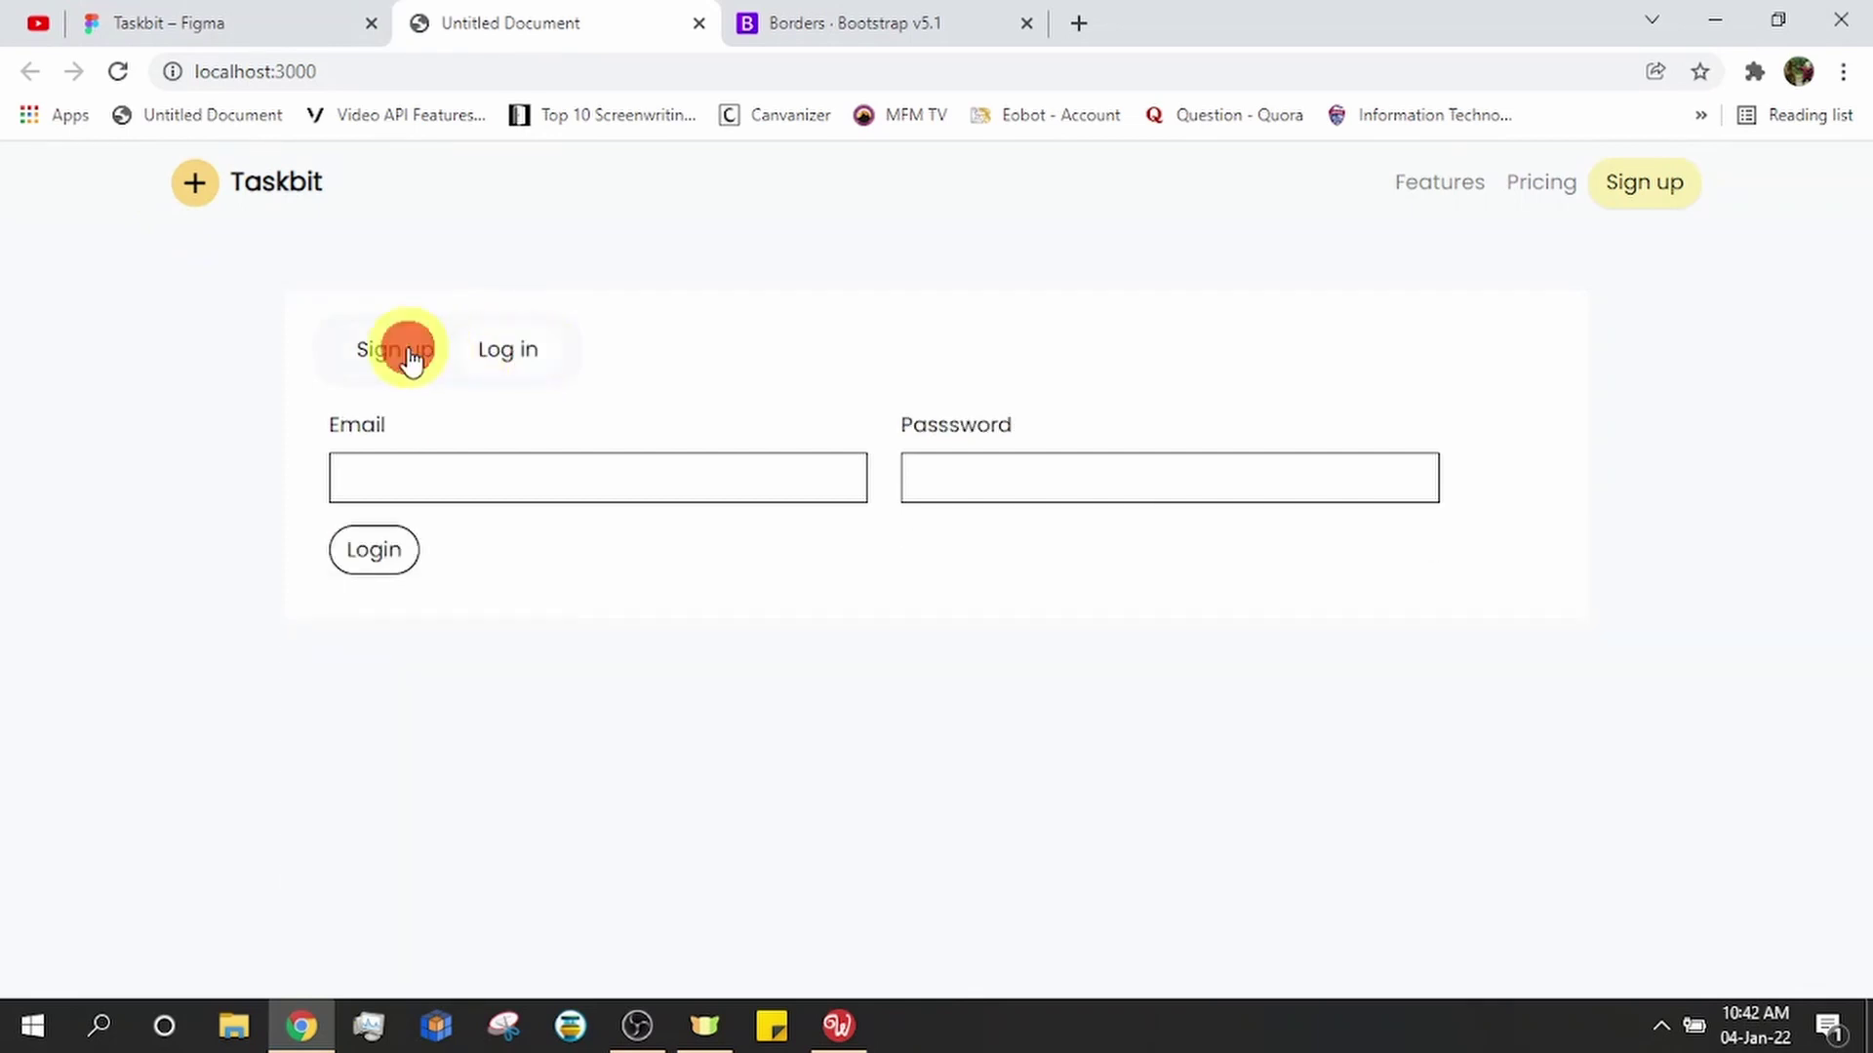
{"action": "left_click", "coordinate": [506, 357]}
{"action": "left_click", "coordinate": [351, 354]}
{"action": "left_click", "coordinate": [518, 370]}
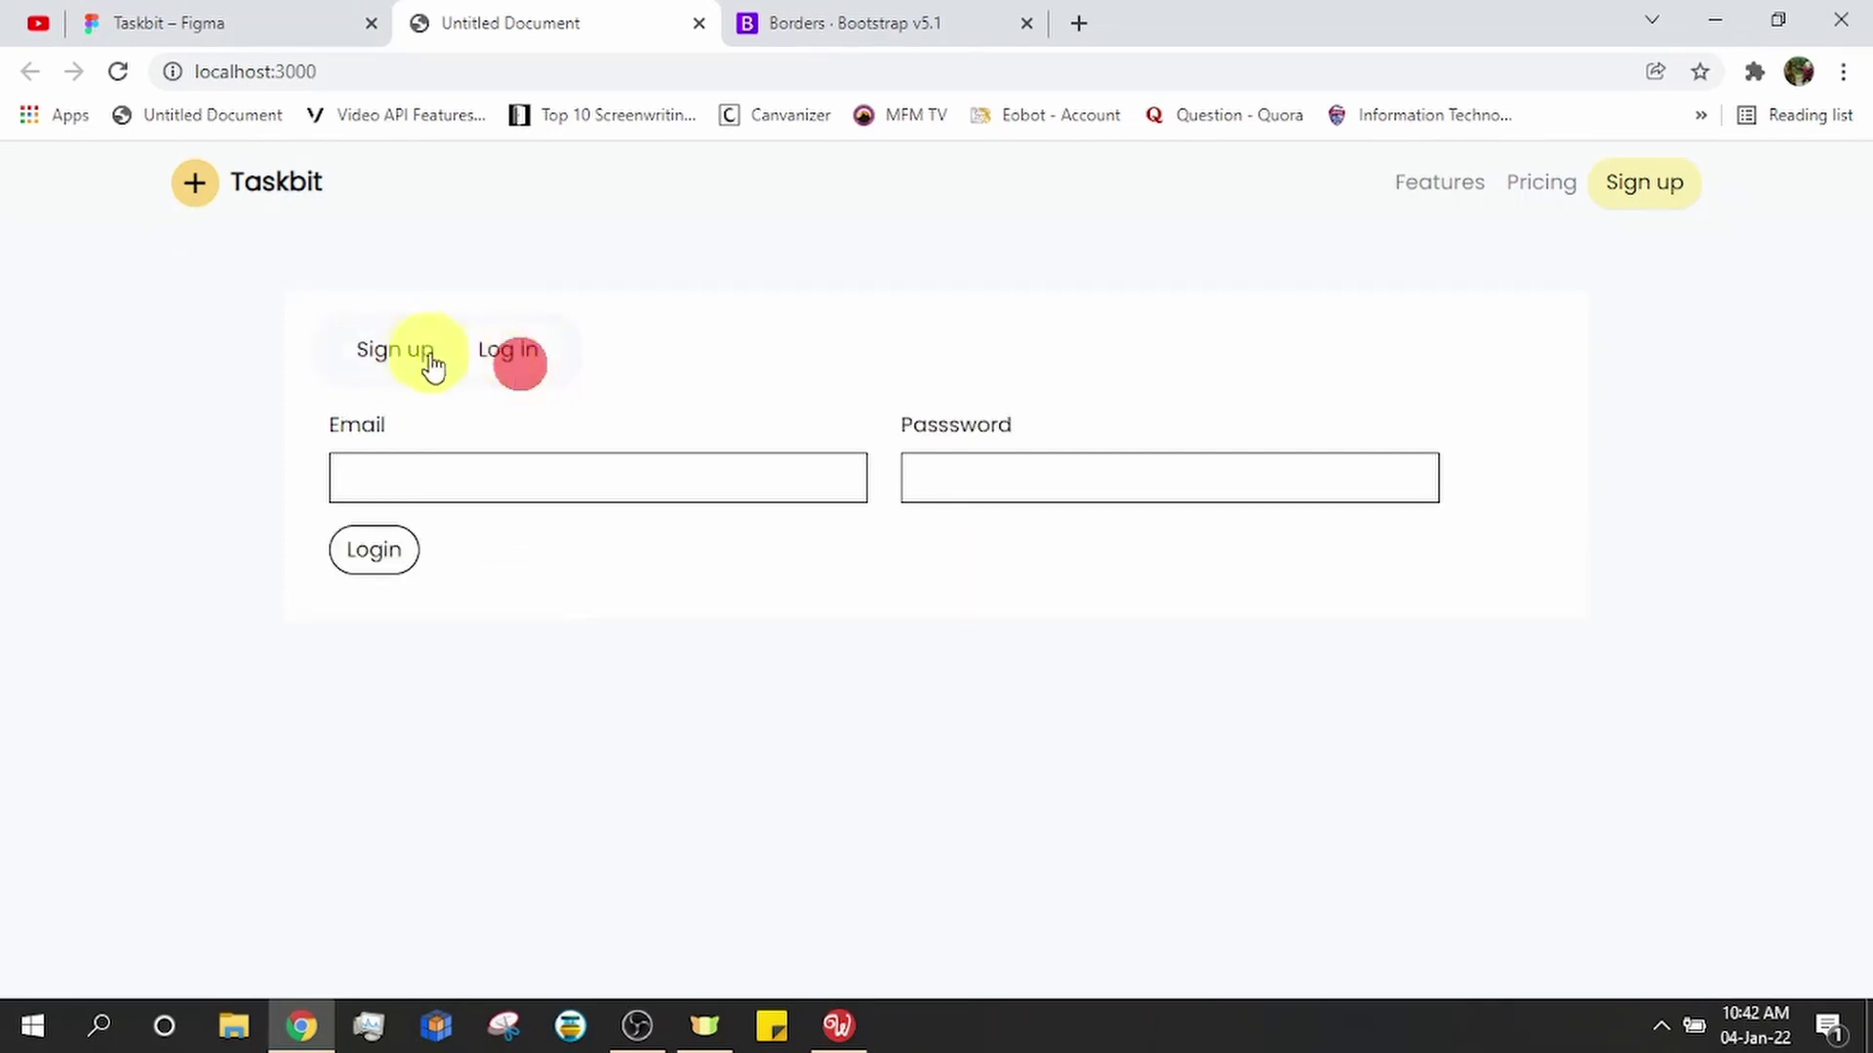
{"action": "left_click", "coordinate": [415, 357]}
{"action": "left_click", "coordinate": [503, 353]}
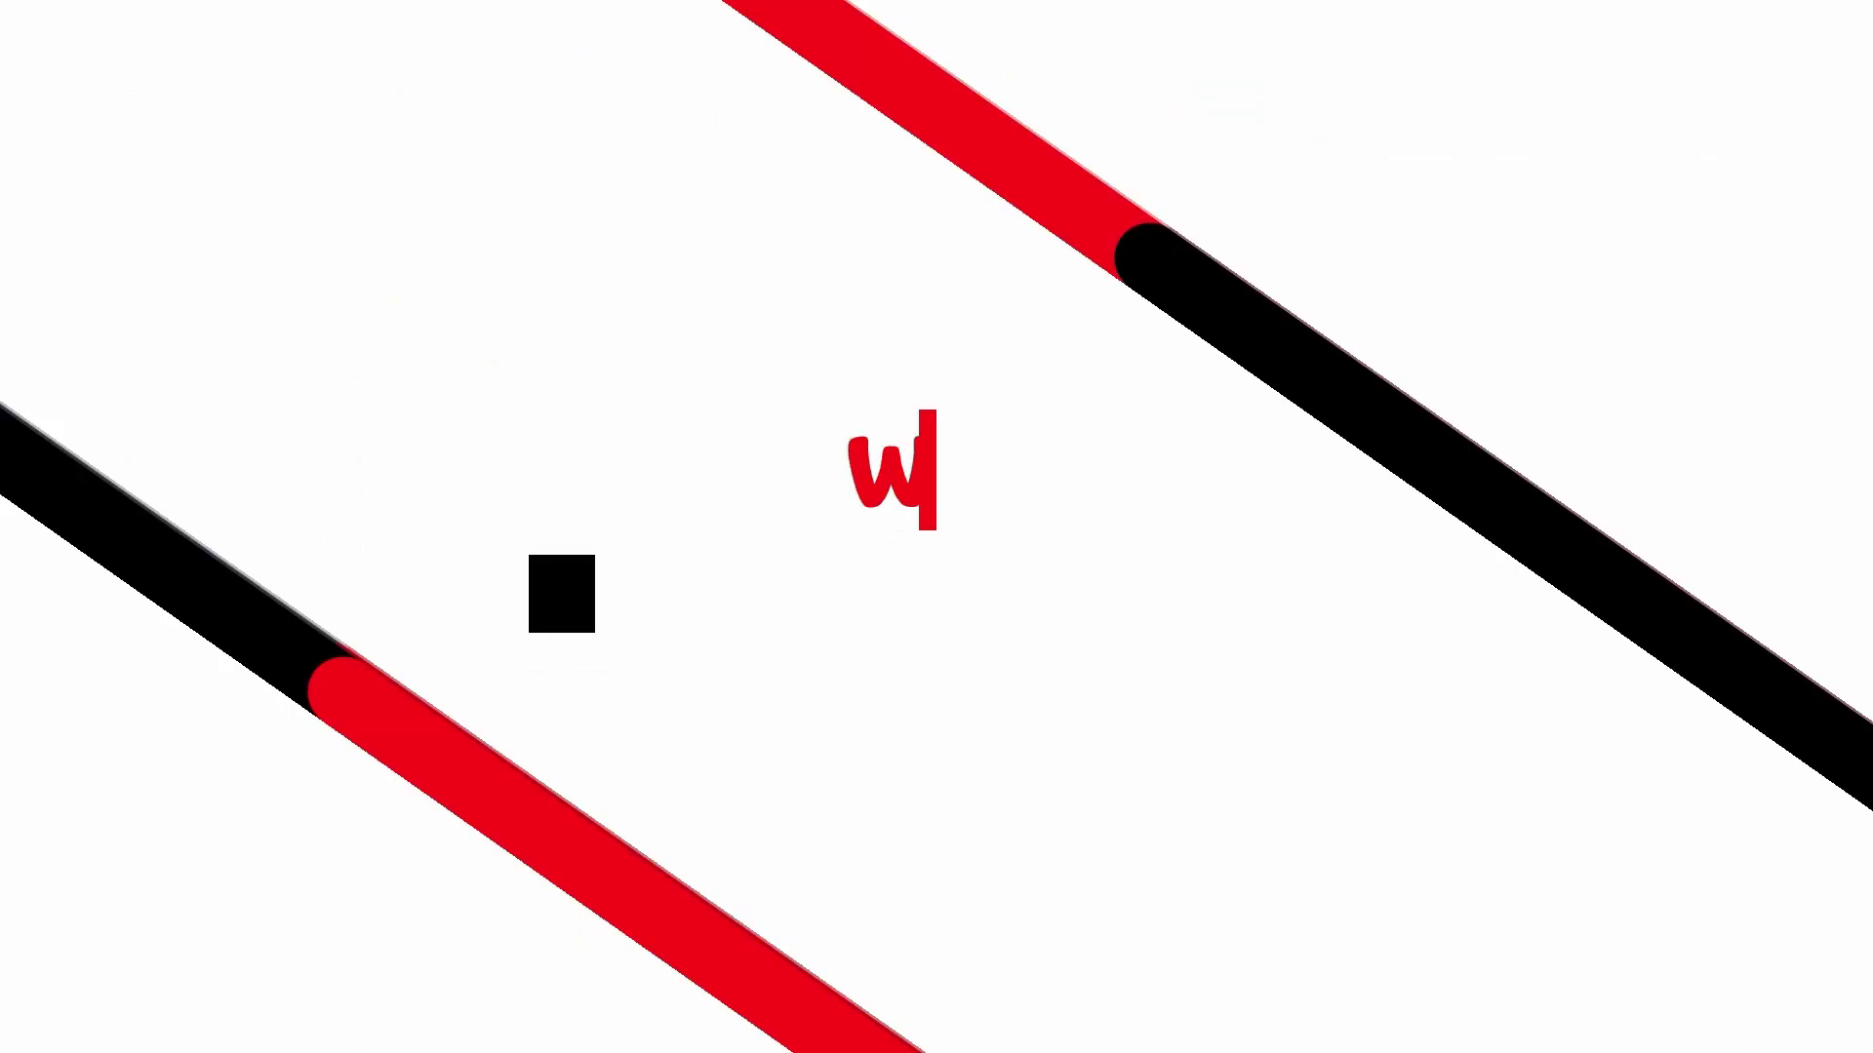